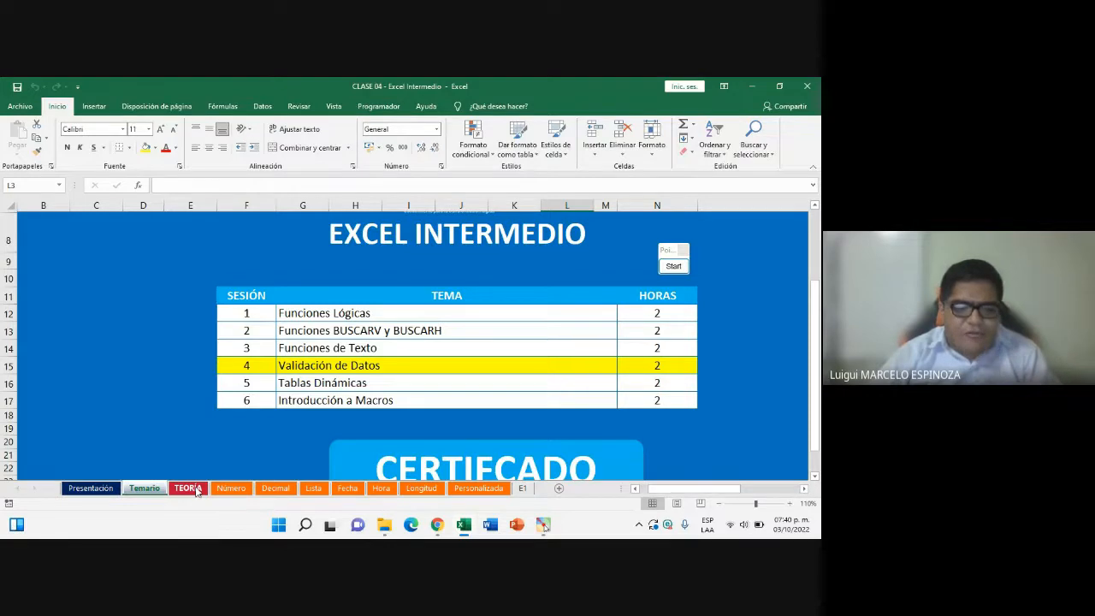
Outline the orange sheet tabs with an on-screen annotation rectangle, then clear it
{"action": "left_click", "coordinate": [675, 266]}
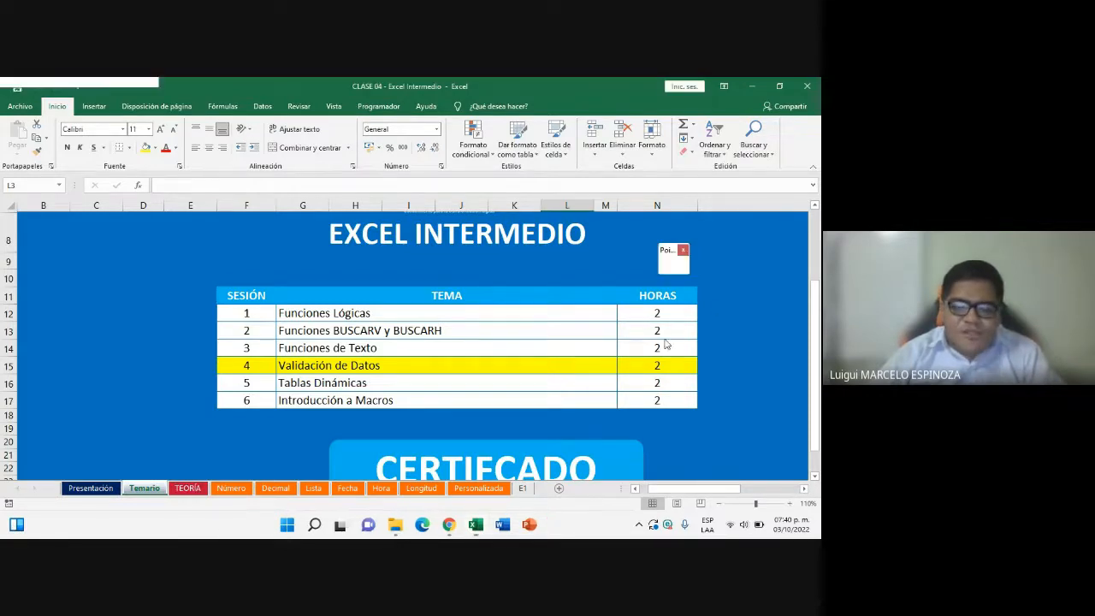
{"action": "left_click", "coordinate": [682, 499]}
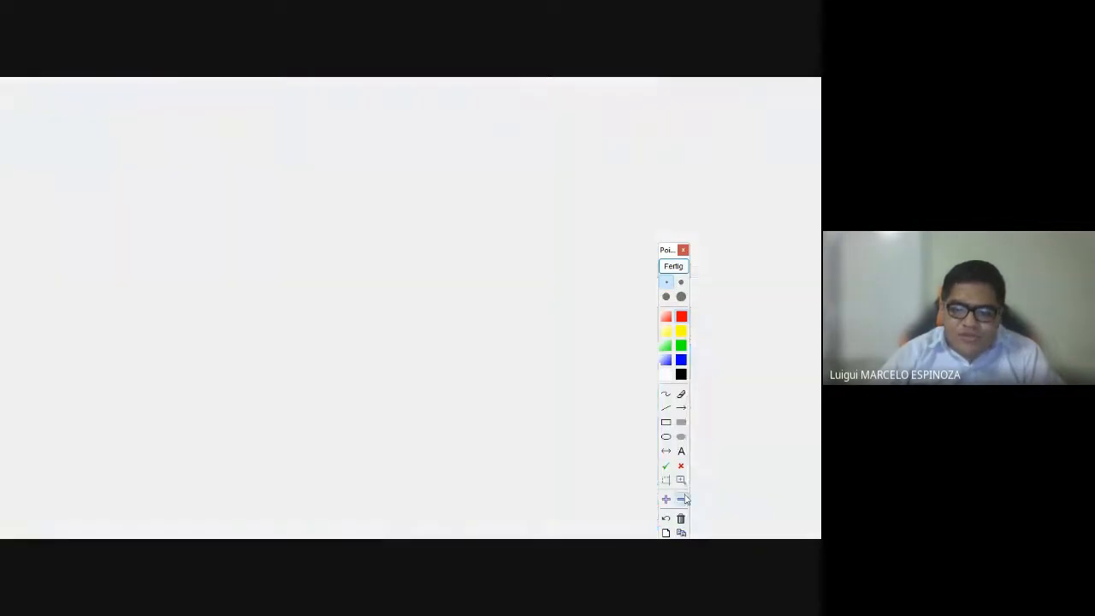
{"action": "left_click_drag", "start_coordinate": [669, 250], "coordinate": [775, 162]}
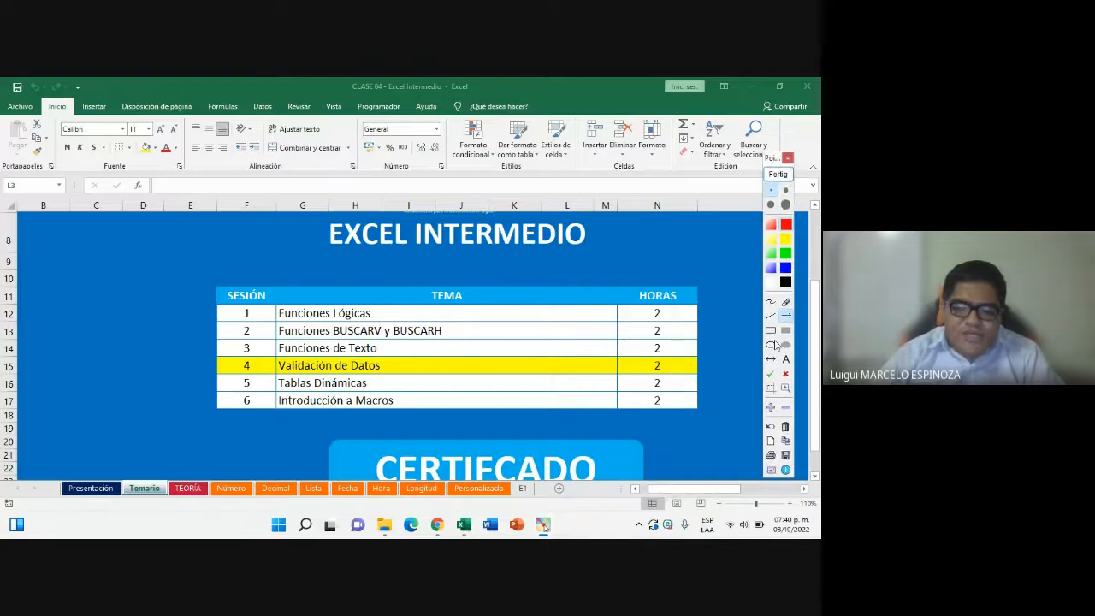
{"action": "left_click_drag", "start_coordinate": [206, 471], "coordinate": [515, 508]}
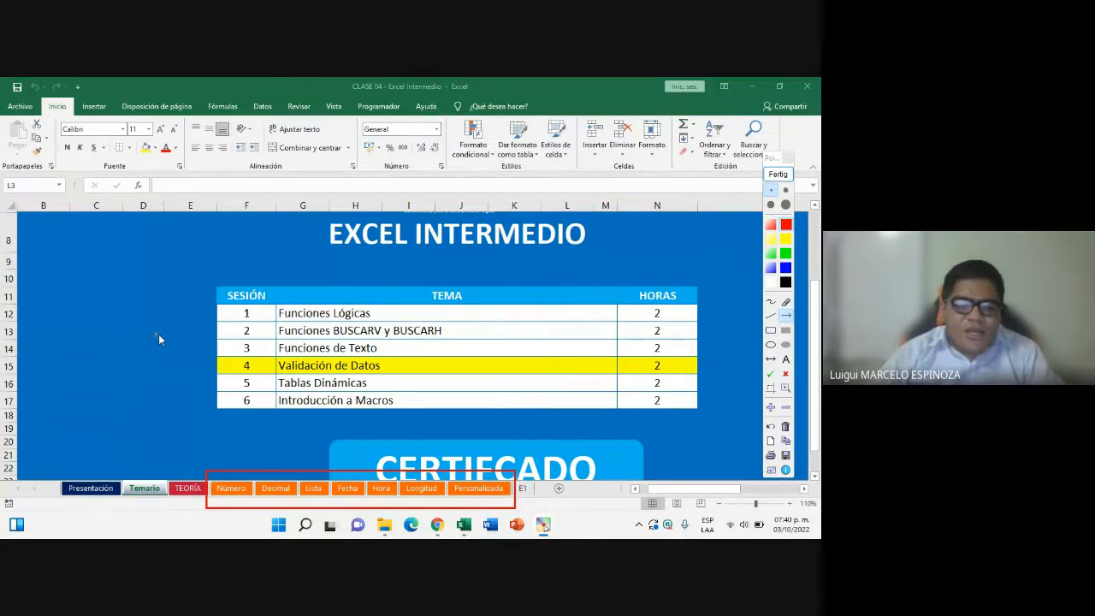
{"action": "left_click", "coordinate": [779, 175]}
Redraw a rectangle around the orange sheet tabs with the rectangle tool and clear it
{"action": "left_click", "coordinate": [782, 177]}
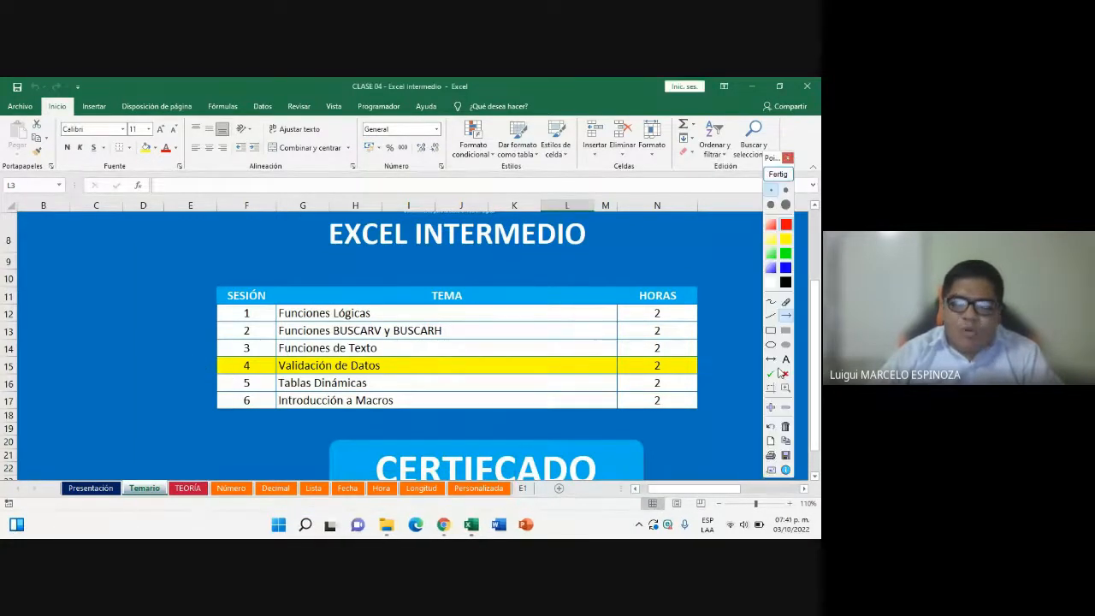
{"action": "left_click", "coordinate": [774, 332]}
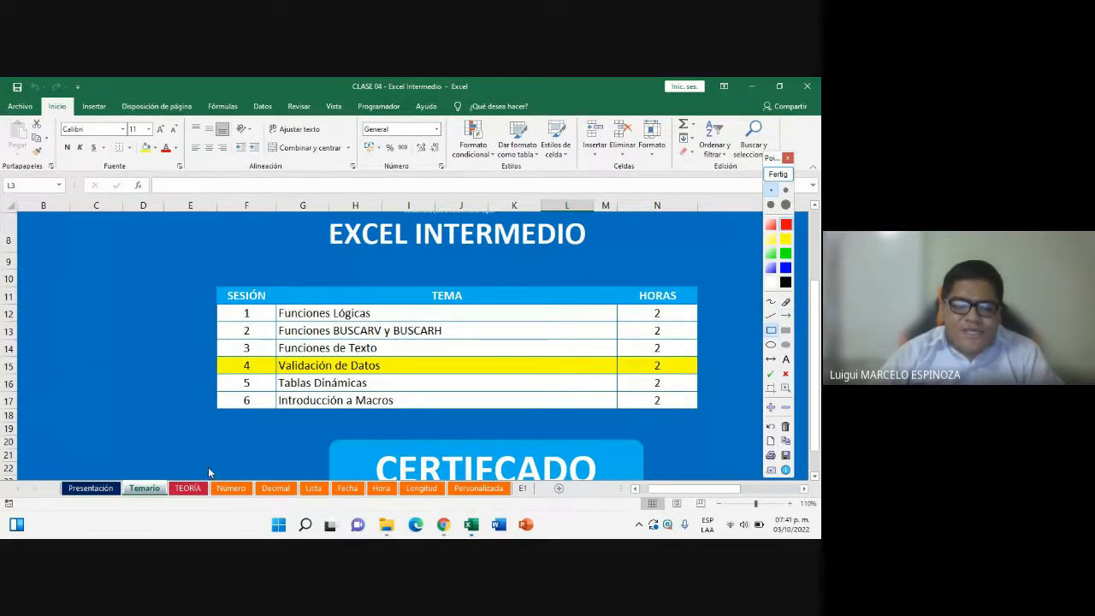
{"action": "mouse_move", "coordinate": [204, 469]}
{"action": "left_mouse_down"}
{"action": "mouse_move", "coordinate": [343, 503]}
{"action": "mouse_move", "coordinate": [515, 507]}
{"action": "left_mouse_up"}
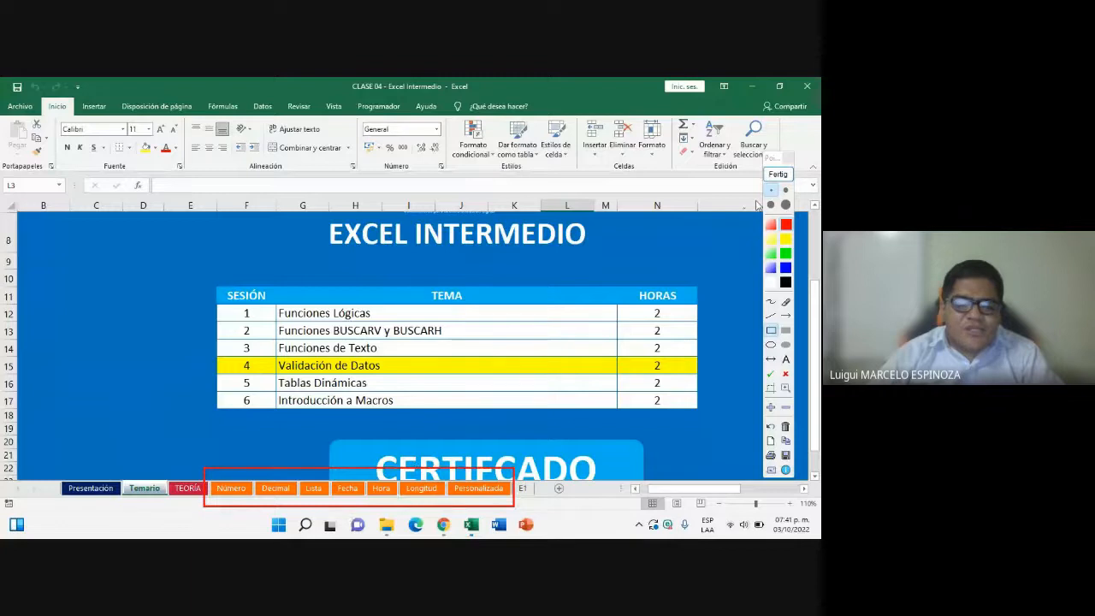
{"action": "left_click", "coordinate": [777, 174]}
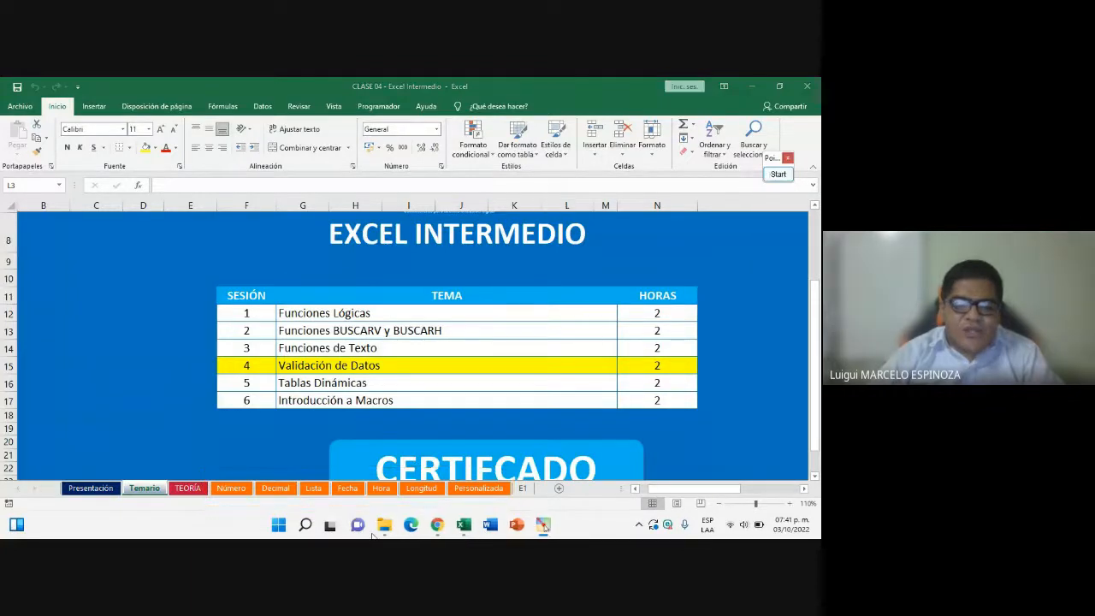
Open the chat panel in the Meet call, then briefly return to Excel
{"action": "mouse_move", "coordinate": [432, 528]}
{"action": "left_click", "coordinate": [376, 441]}
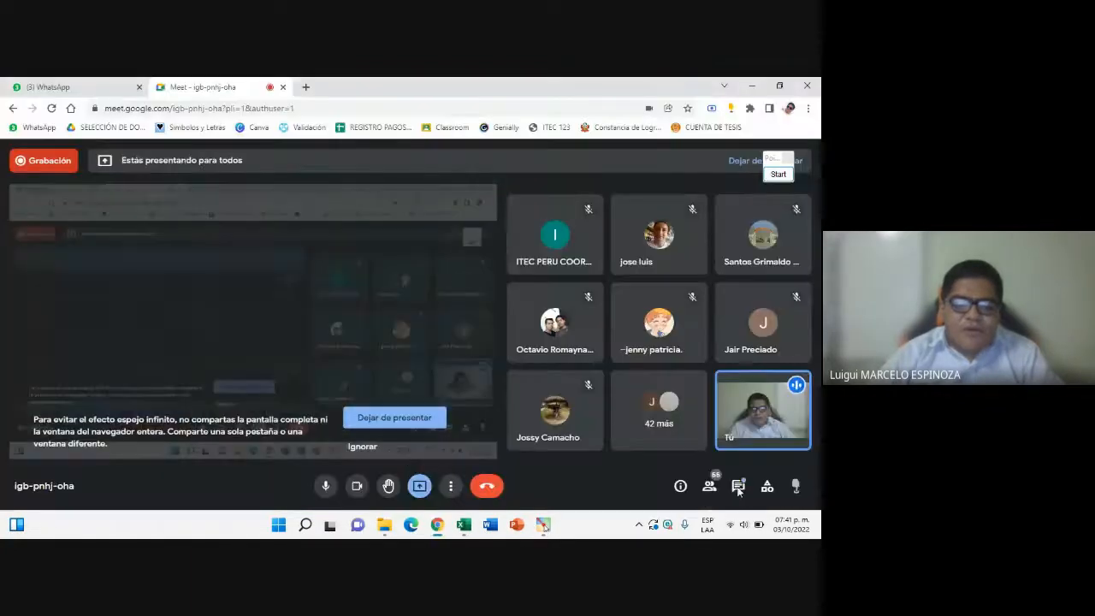
{"action": "left_click", "coordinate": [739, 487]}
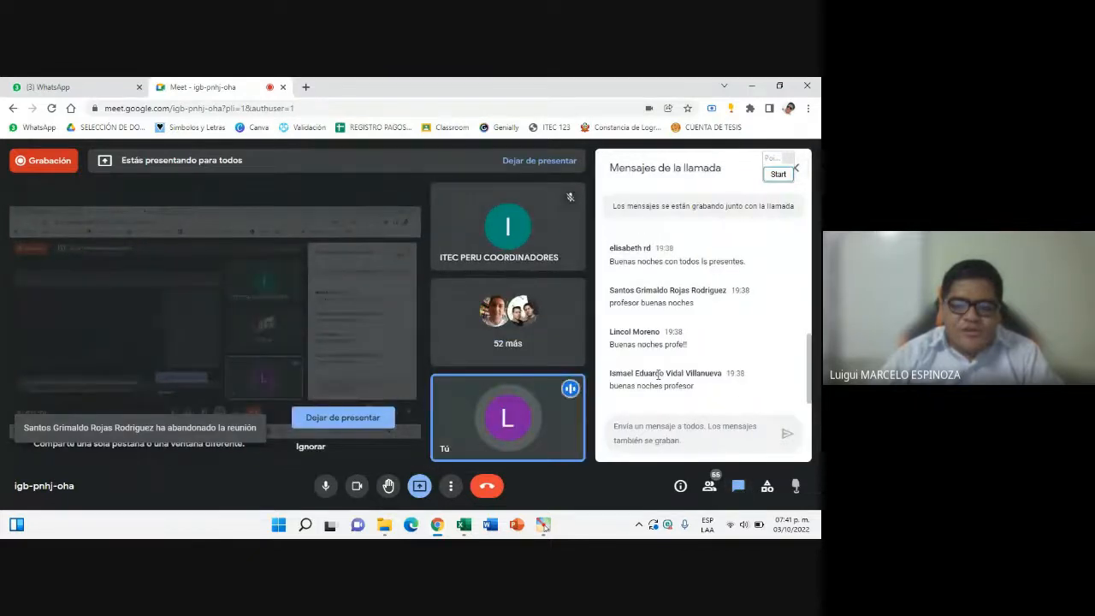
{"action": "left_click", "coordinate": [465, 526]}
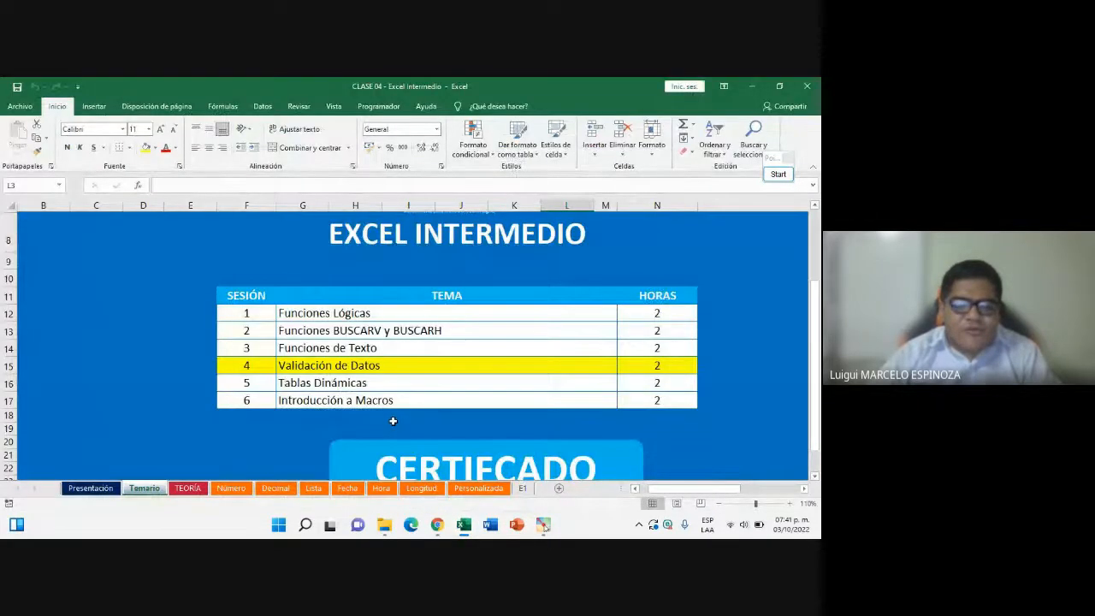
Read through the Meet chat replies like 'lista' and 'decimal', then return to Excel
{"action": "mouse_move", "coordinate": [437, 525]}
{"action": "left_click", "coordinate": [368, 453]}
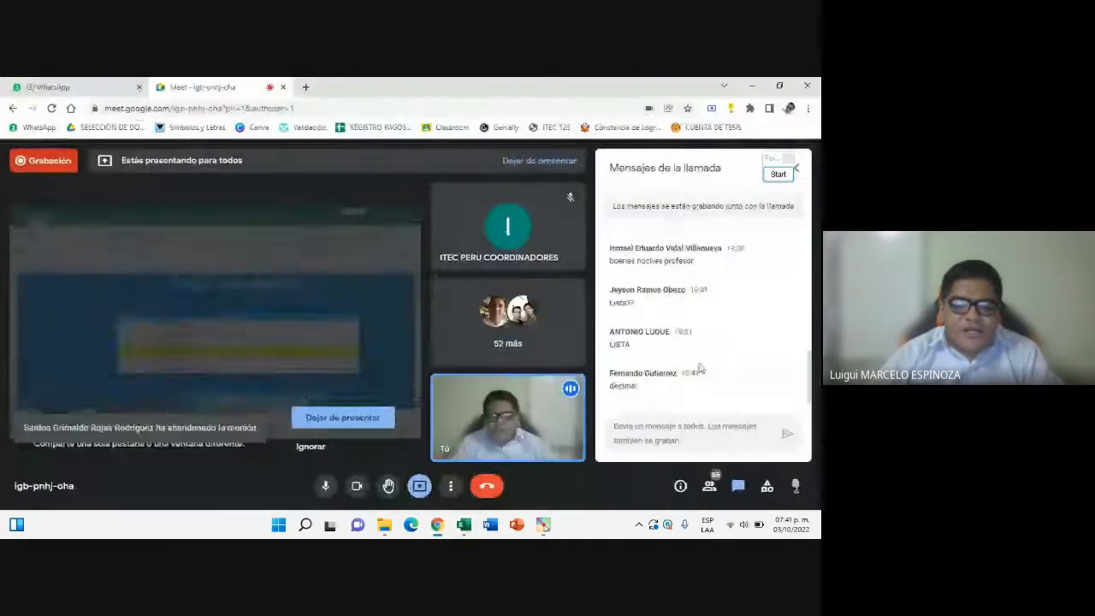
{"action": "scroll", "coordinate": [629, 342], "scroll_direction": "up", "scroll_amount": 3}
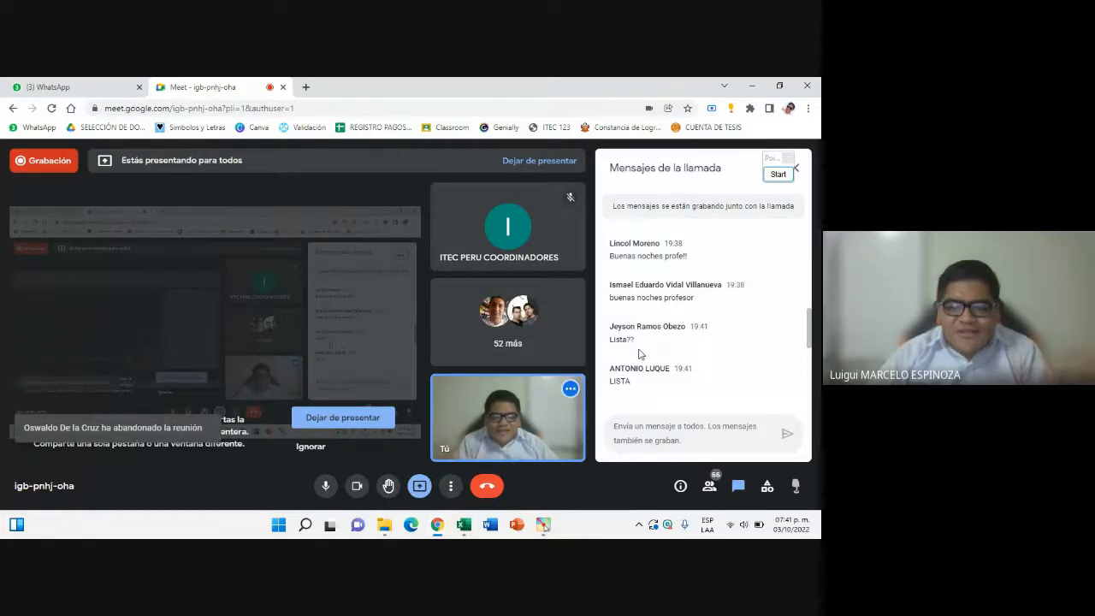
{"action": "scroll", "coordinate": [639, 353], "scroll_direction": "down", "scroll_amount": 3}
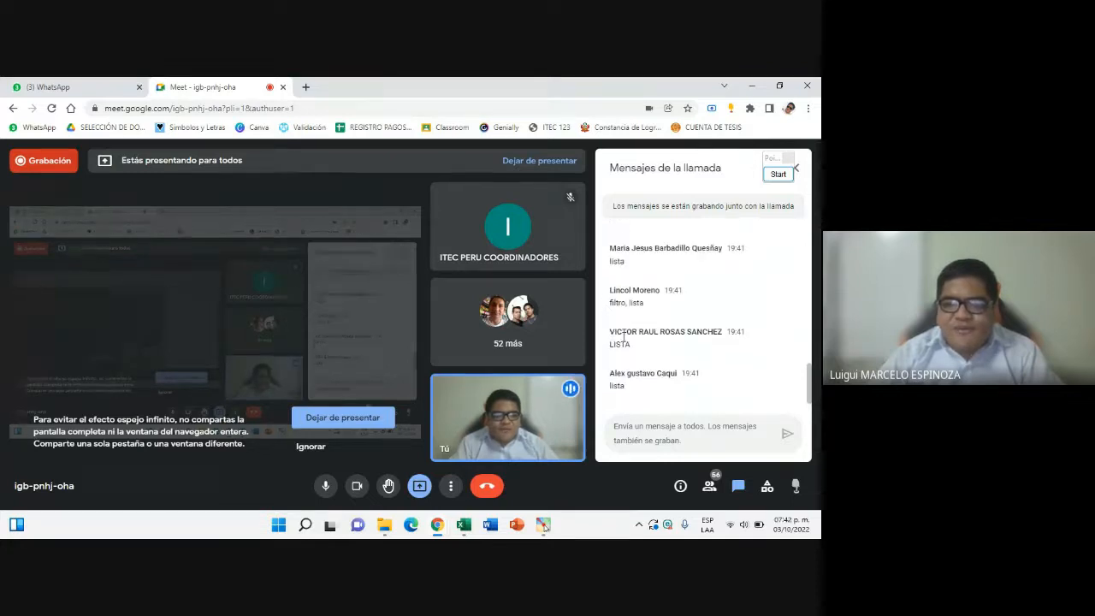
{"action": "left_click", "coordinate": [464, 525]}
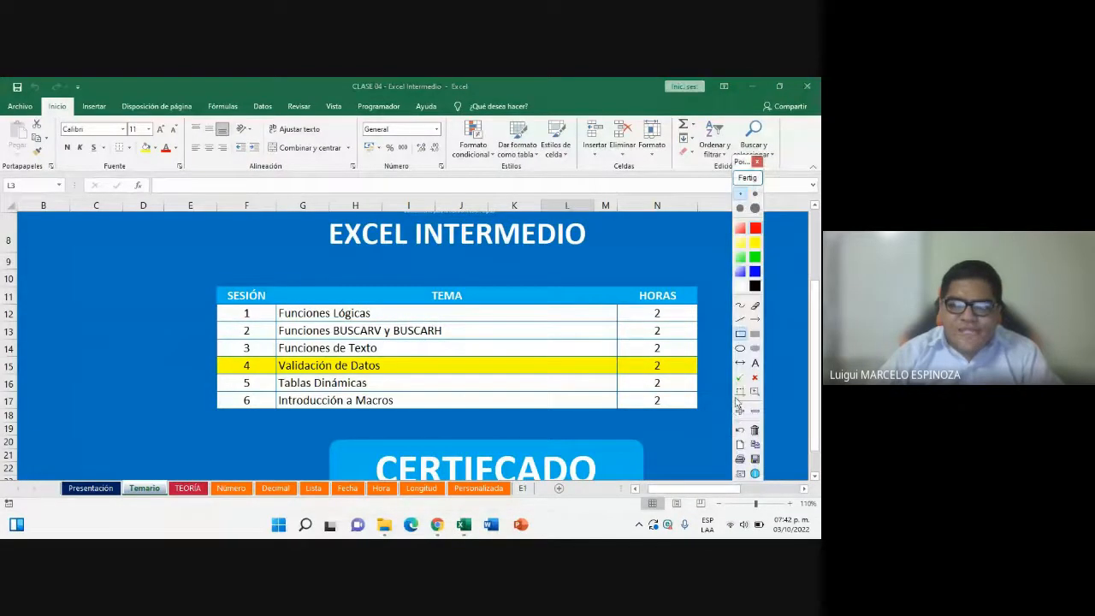
{"action": "mouse_move", "coordinate": [209, 471]}
{"action": "left_mouse_down"}
{"action": "mouse_move", "coordinate": [525, 520]}
{"action": "mouse_move", "coordinate": [515, 511]}
{"action": "left_mouse_up"}
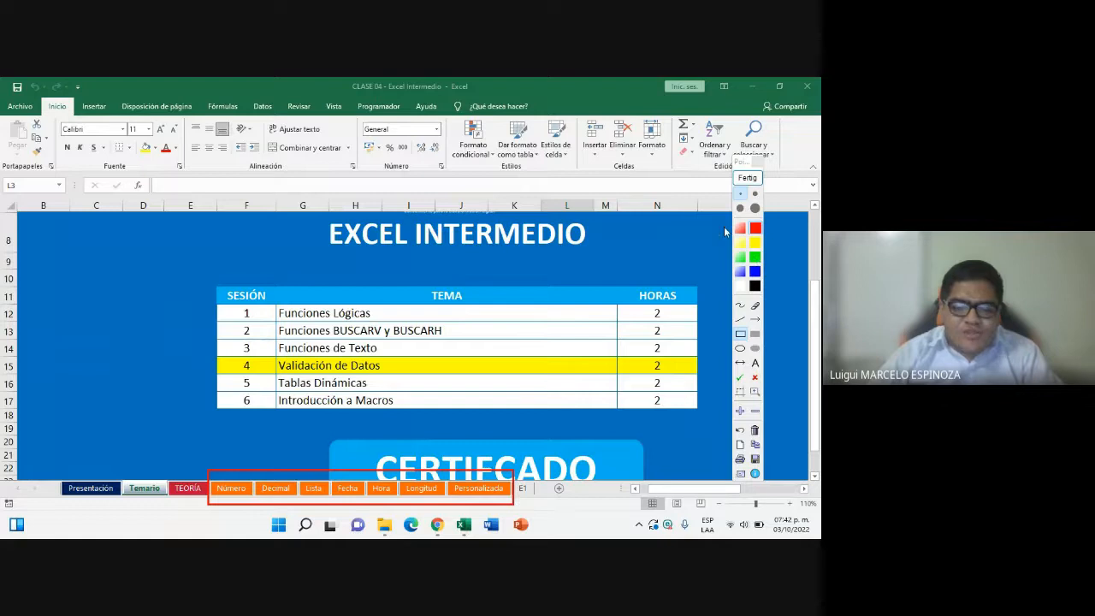
{"action": "left_click", "coordinate": [744, 180]}
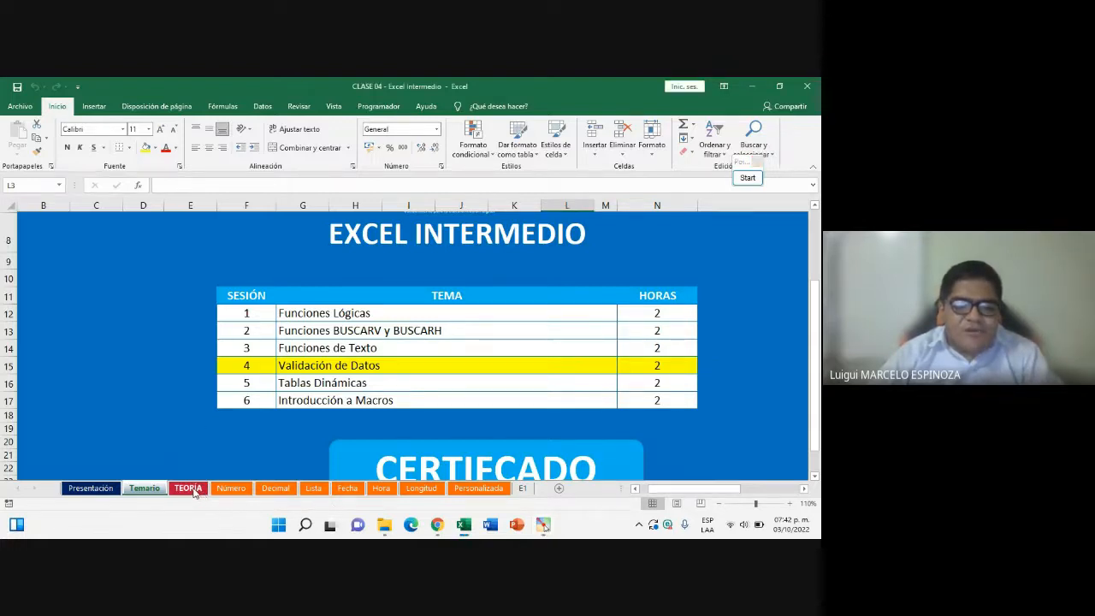
Switch to the TEORÍA sheet and circle its tab with a magnified red ellipse
{"action": "left_click", "coordinate": [195, 492]}
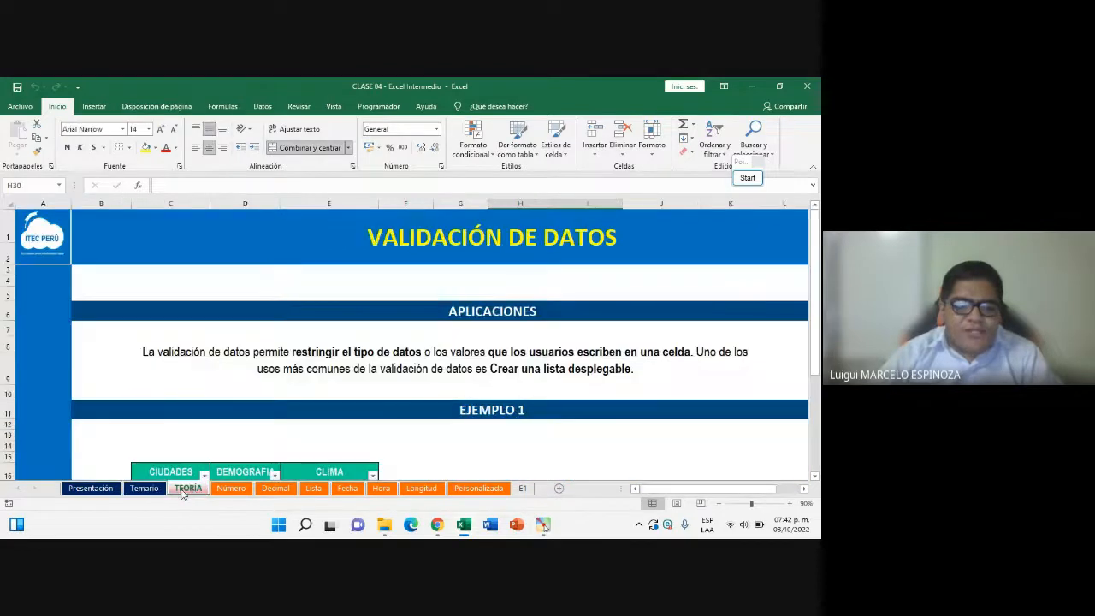
{"action": "left_click", "coordinate": [748, 177]}
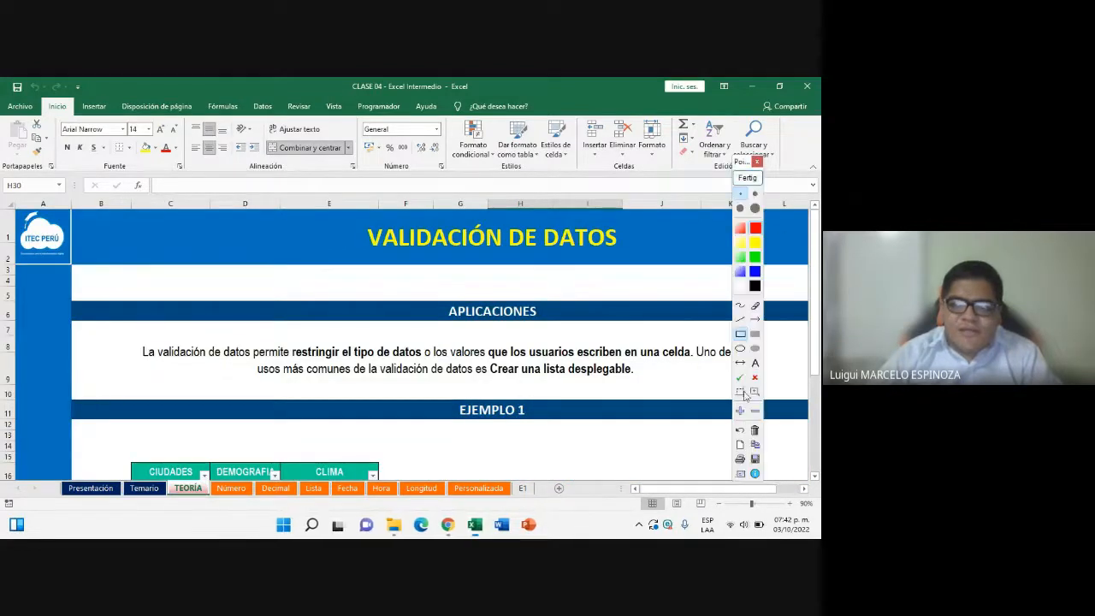
{"action": "left_click", "coordinate": [740, 349]}
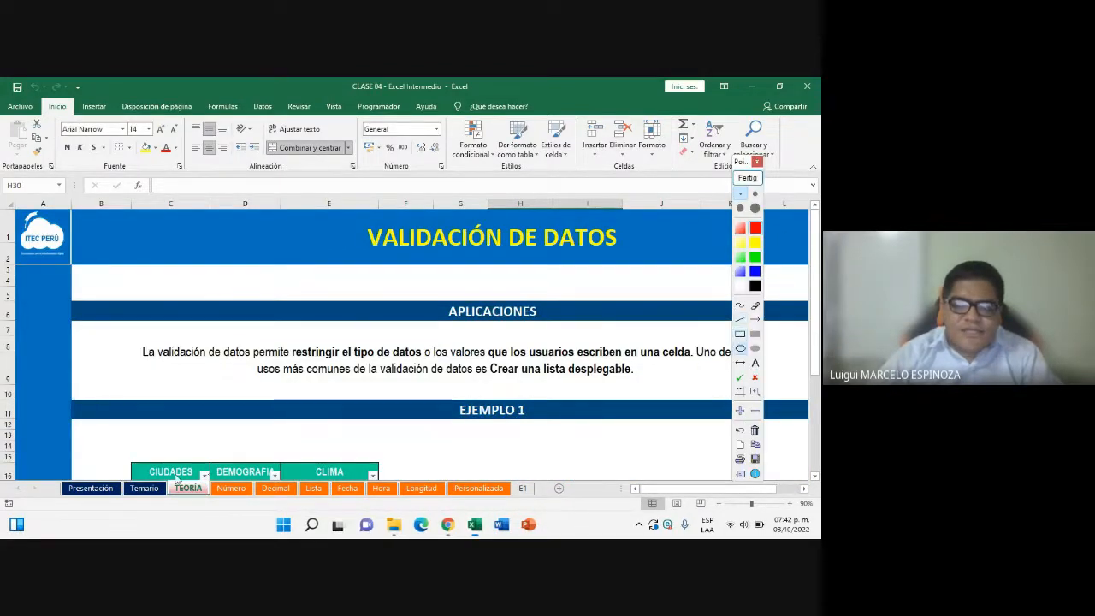
{"action": "left_click_drag", "start_coordinate": [156, 470], "coordinate": [221, 515]}
{"action": "left_click", "coordinate": [741, 412]}
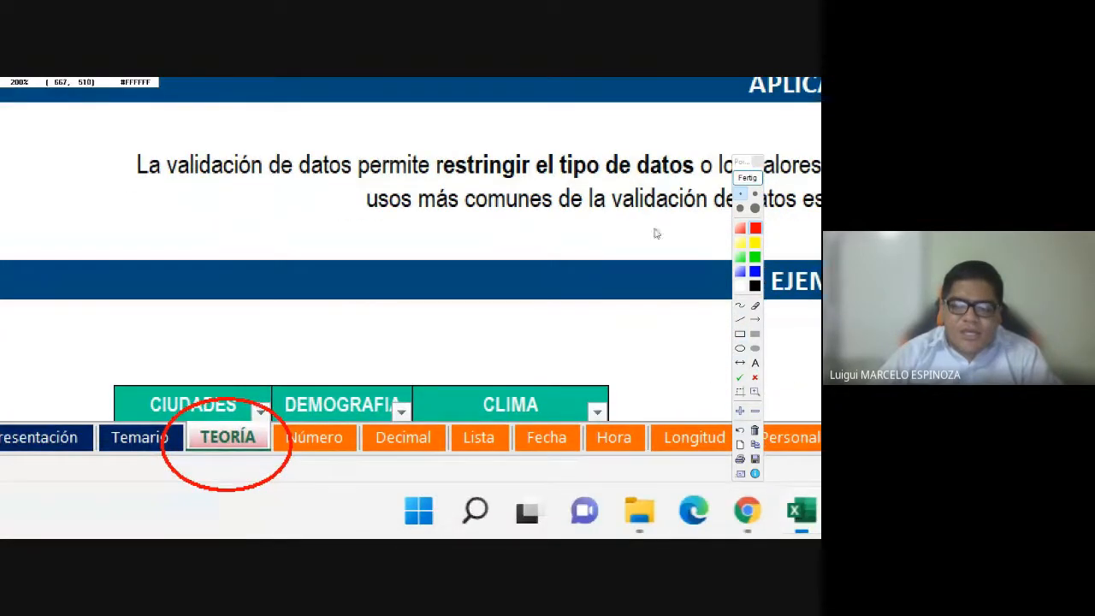
{"action": "left_click", "coordinate": [748, 177]}
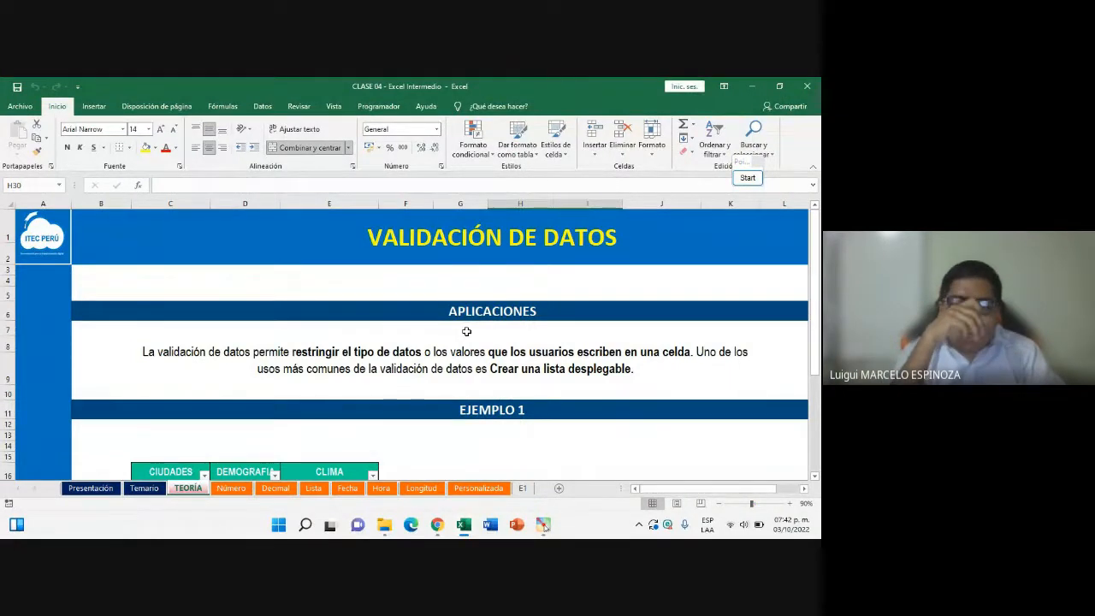
Highlight the word 'permite' and its sentence in the C8 paragraph
{"action": "left_click", "coordinate": [158, 359]}
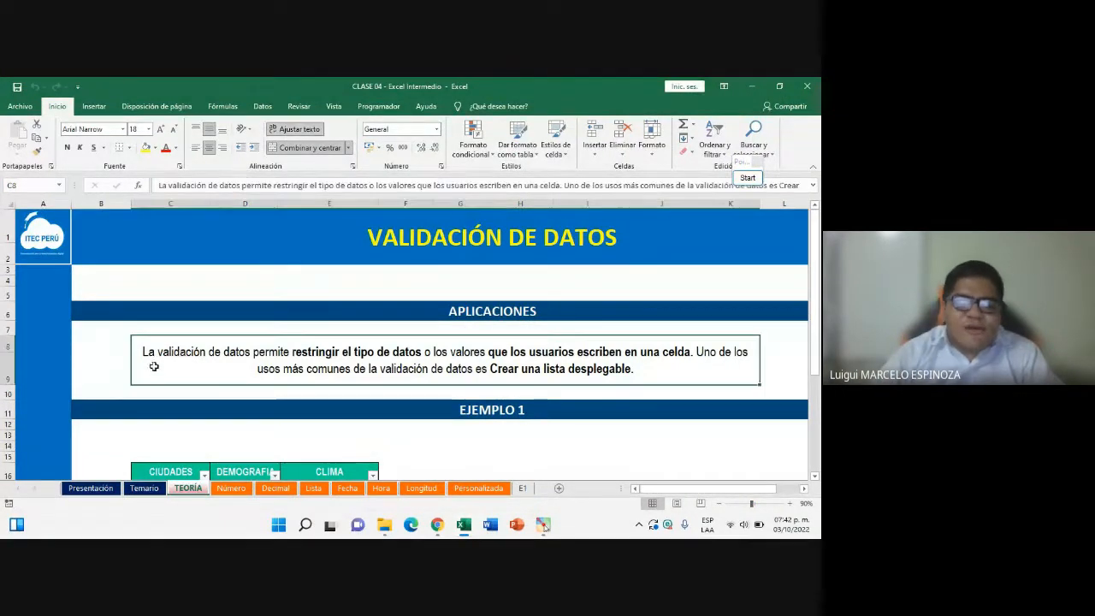
{"action": "double_click", "coordinate": [153, 354]}
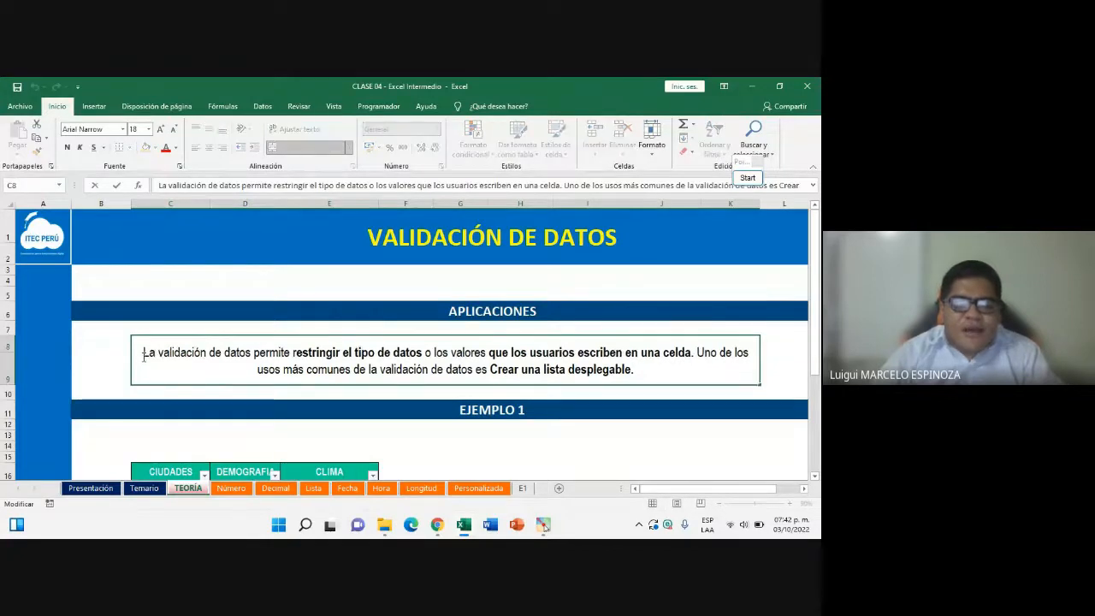
{"action": "left_click_drag", "start_coordinate": [255, 353], "coordinate": [291, 356]}
{"action": "left_click", "coordinate": [293, 356]}
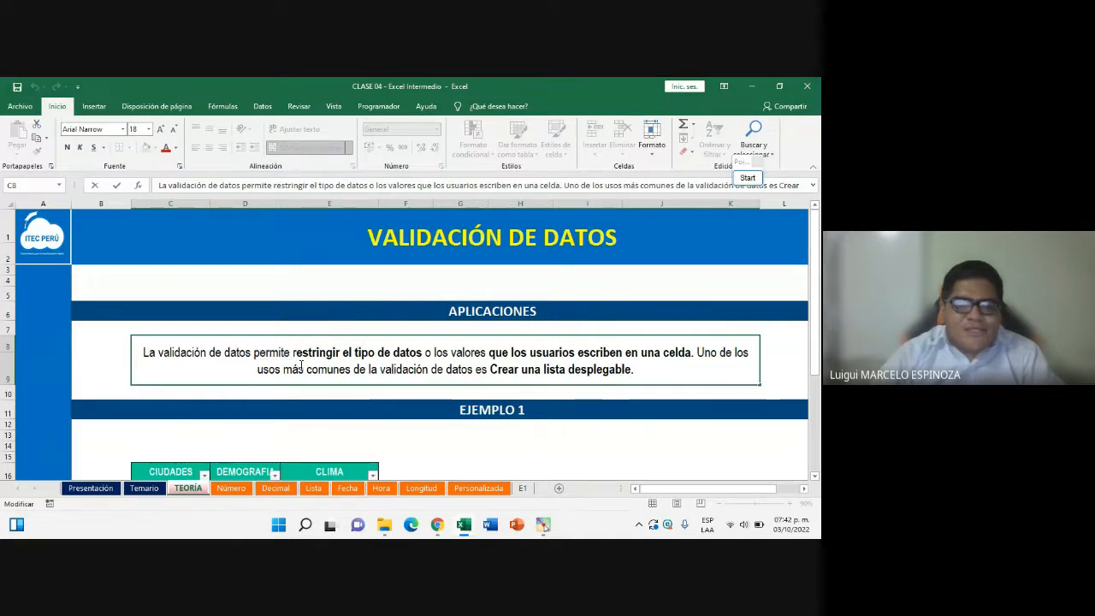
{"action": "left_click_drag", "start_coordinate": [254, 354], "coordinate": [637, 382]}
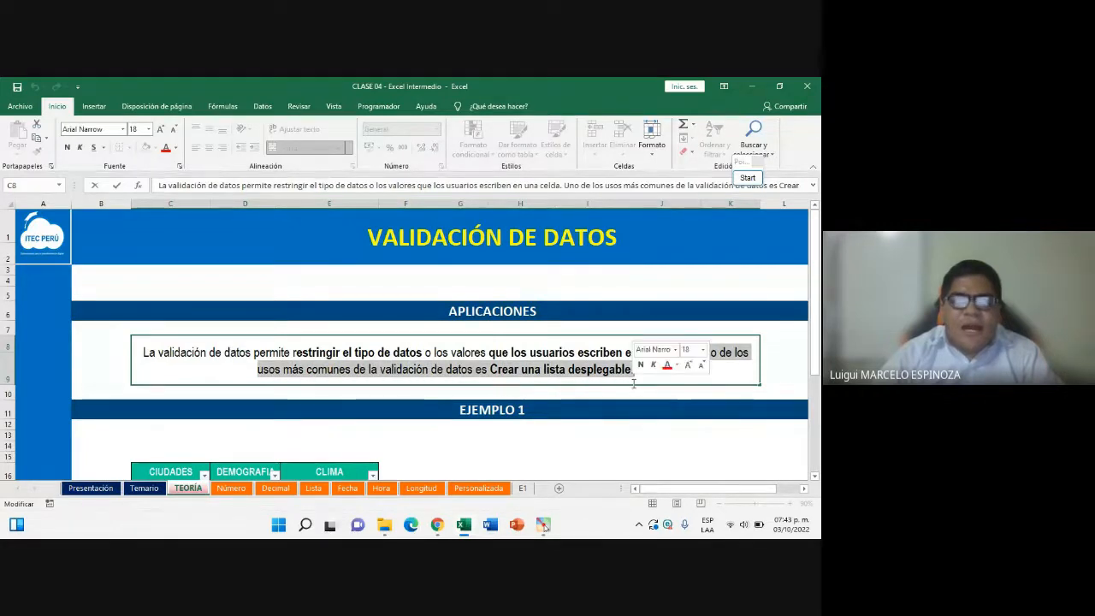
{"action": "left_click", "coordinate": [251, 351]}
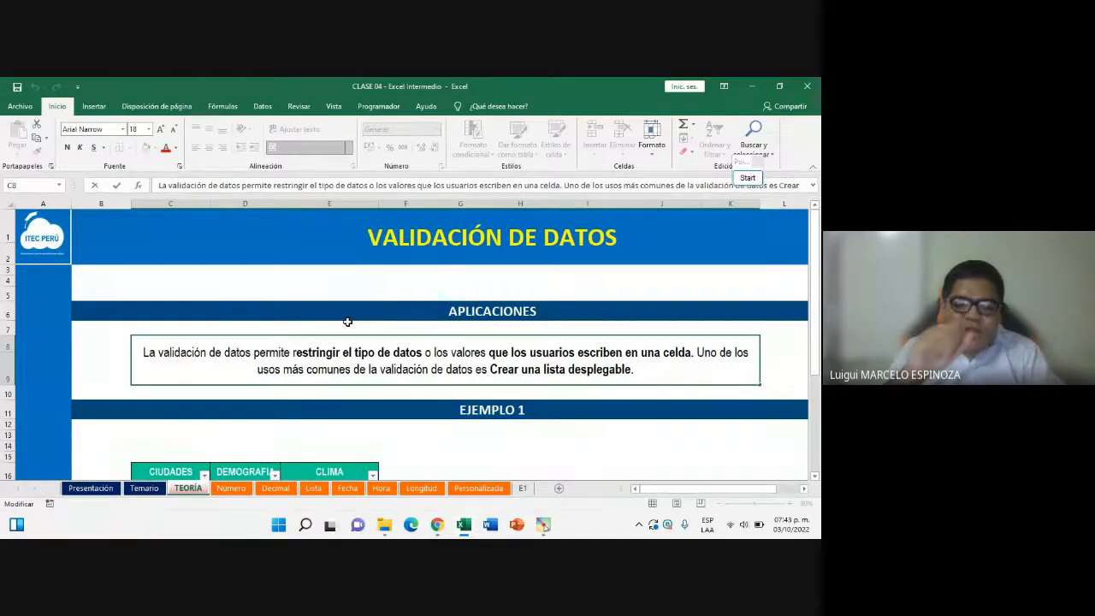
Leave the paragraph and select cells across rows 12–14, columns C to G
{"action": "scroll", "coordinate": [340, 320], "scroll_direction": "down", "scroll_amount": 1}
{"action": "left_click", "coordinate": [448, 379]}
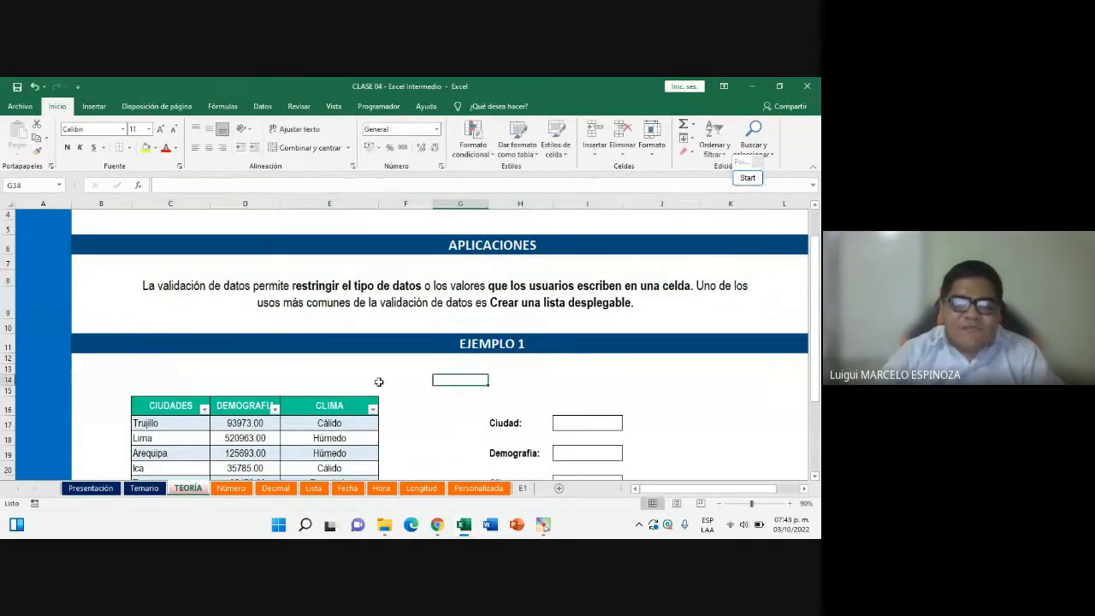
{"action": "left_click", "coordinate": [305, 379]}
{"action": "left_click", "coordinate": [228, 379]}
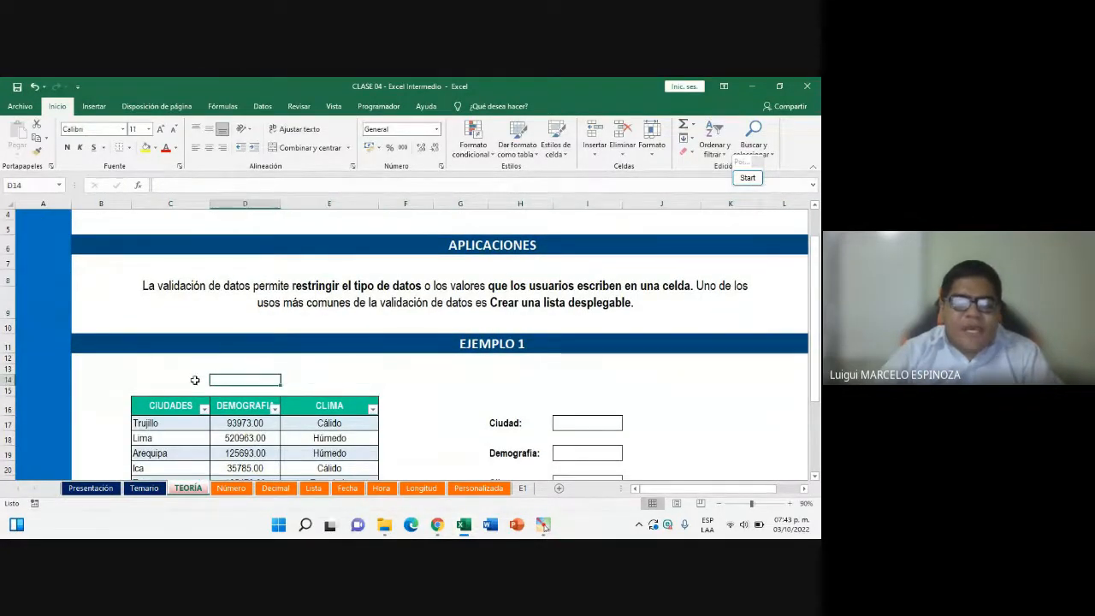
{"action": "left_click", "coordinate": [184, 379]}
{"action": "left_click", "coordinate": [259, 378]}
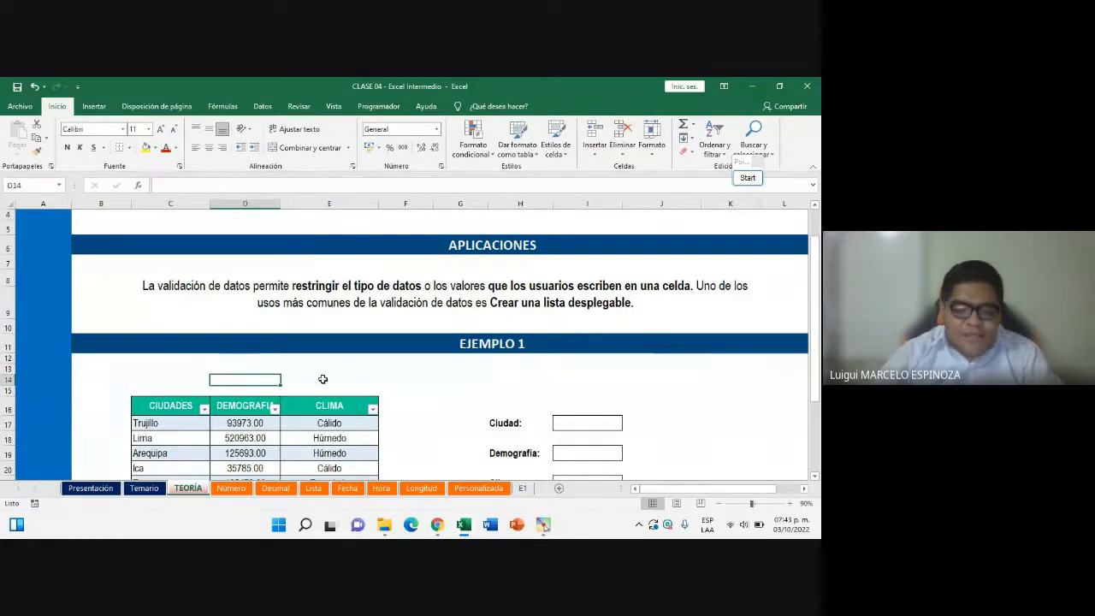
{"action": "left_click", "coordinate": [318, 380]}
{"action": "left_click", "coordinate": [433, 379]}
{"action": "left_click", "coordinate": [189, 380]}
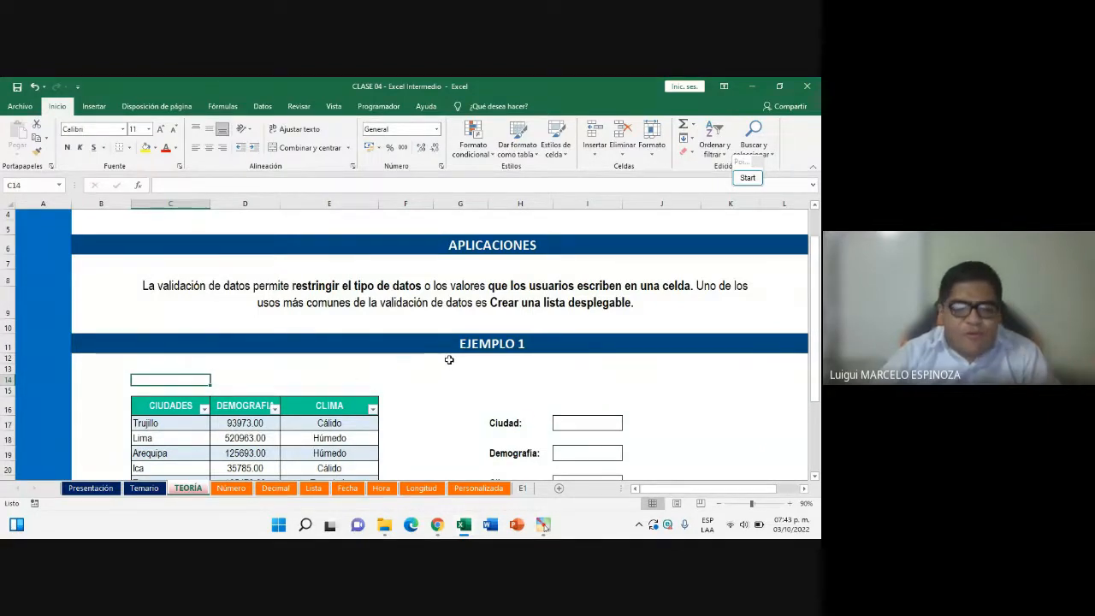
{"action": "left_click", "coordinate": [448, 359]}
{"action": "left_click", "coordinate": [403, 359]}
{"action": "left_click", "coordinate": [177, 366]}
{"action": "left_click", "coordinate": [171, 358]}
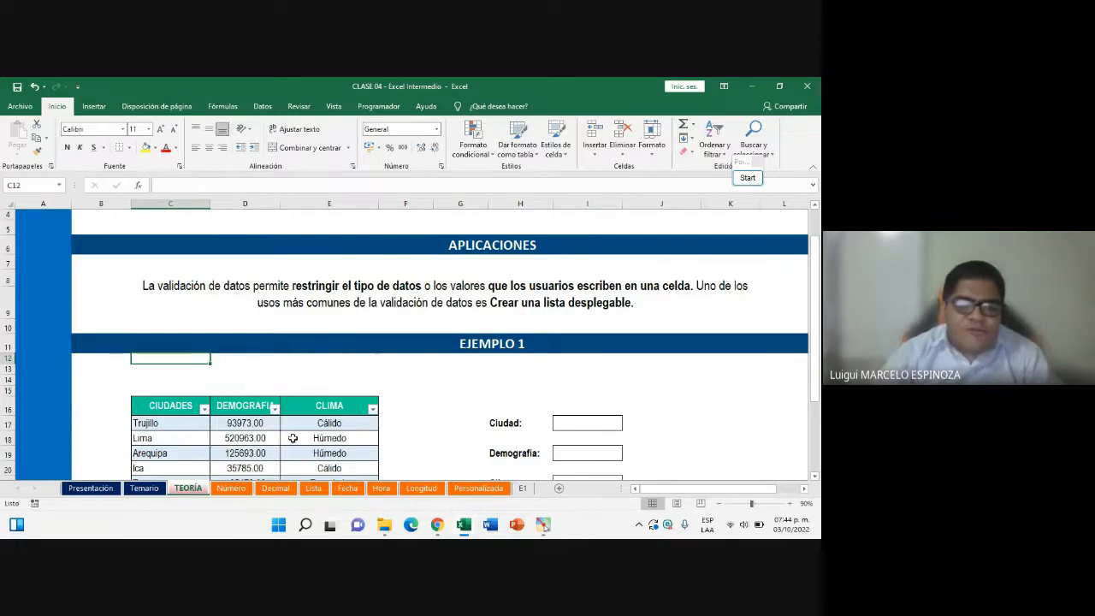
Scroll until the EJEMPLO 1 table and Ciudad, Demografía, Clima boxes are fully visible
{"action": "scroll", "coordinate": [293, 439], "scroll_direction": "down", "scroll_amount": 4}
{"action": "scroll", "coordinate": [314, 386], "scroll_direction": "down", "scroll_amount": 3}
{"action": "scroll", "coordinate": [314, 387], "scroll_direction": "up", "scroll_amount": 4}
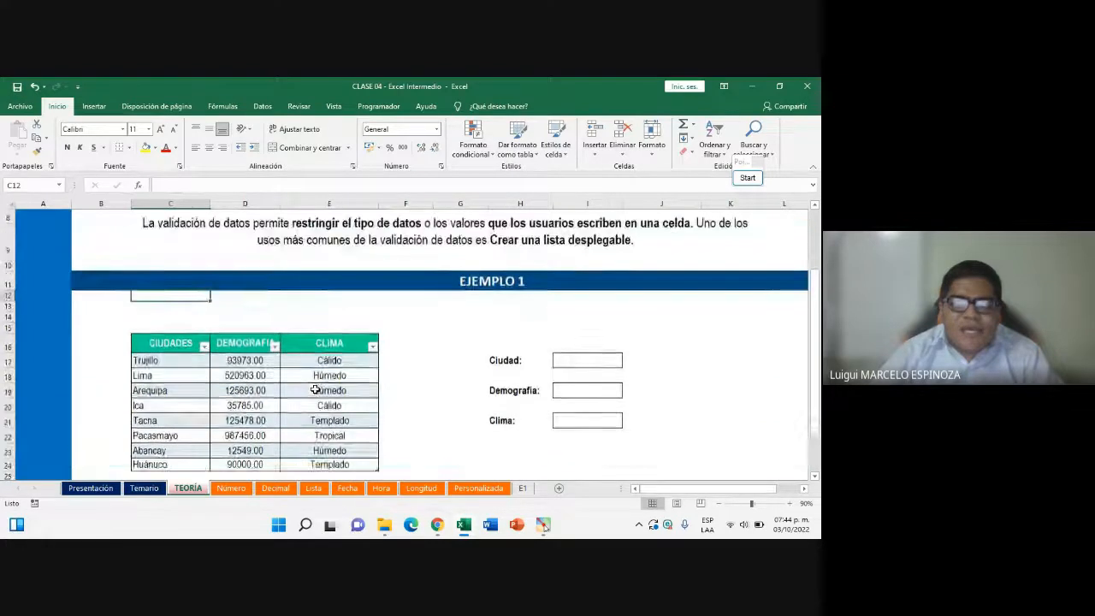
{"action": "scroll", "coordinate": [315, 390], "scroll_direction": "up", "scroll_amount": 1}
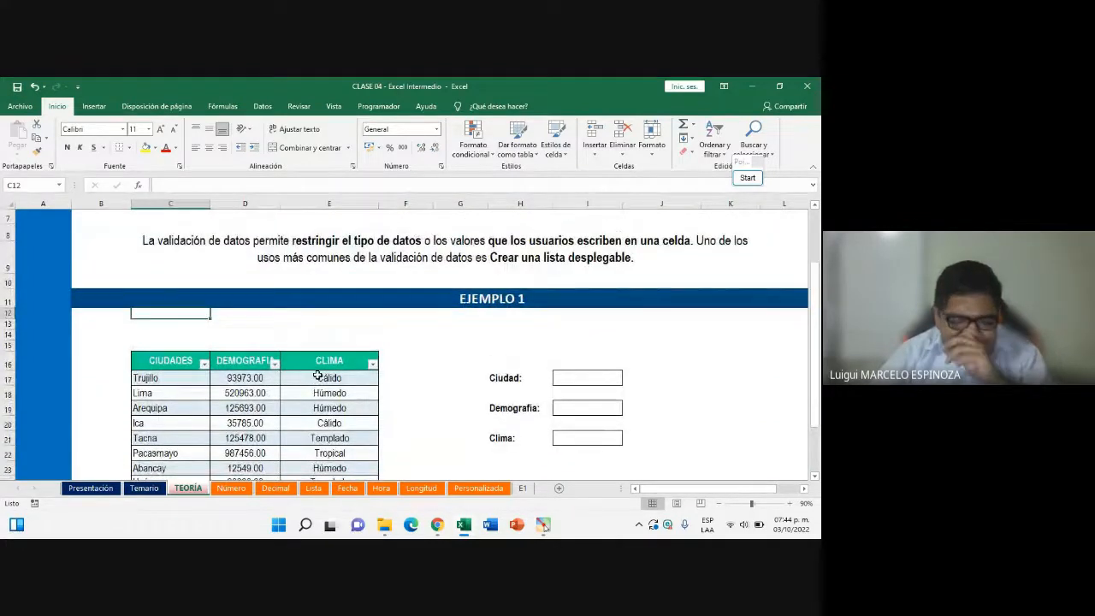
{"action": "scroll", "coordinate": [317, 375], "scroll_direction": "down", "scroll_amount": 1}
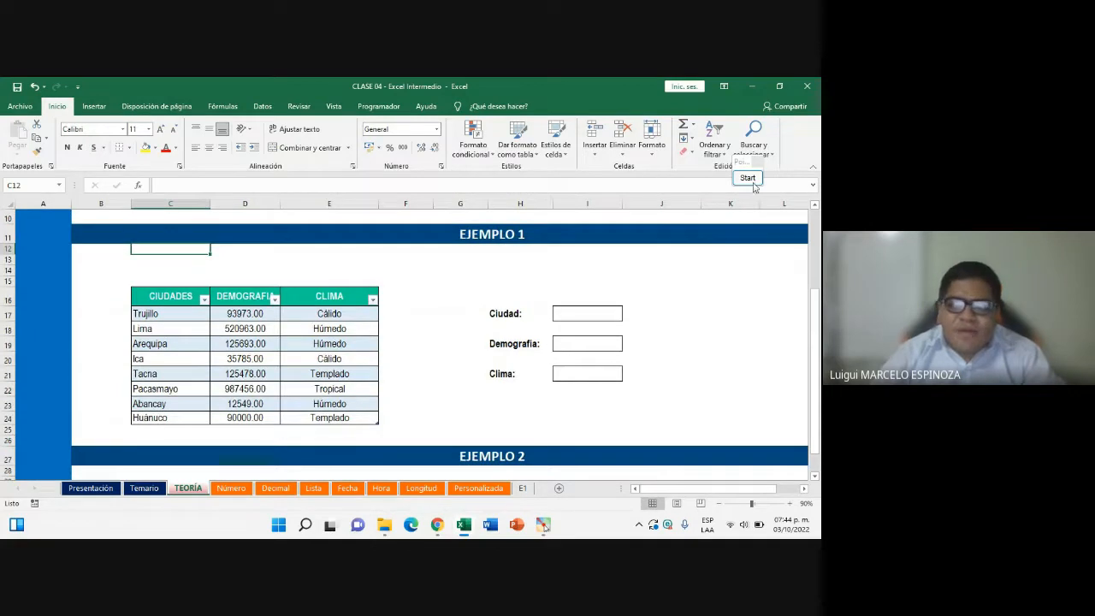
Outline the Ciudad/Demografía/Clima boxes and the city table in red, then clear them
{"action": "left_click_drag", "start_coordinate": [747, 161], "coordinate": [773, 178]}
{"action": "left_click", "coordinate": [775, 197]}
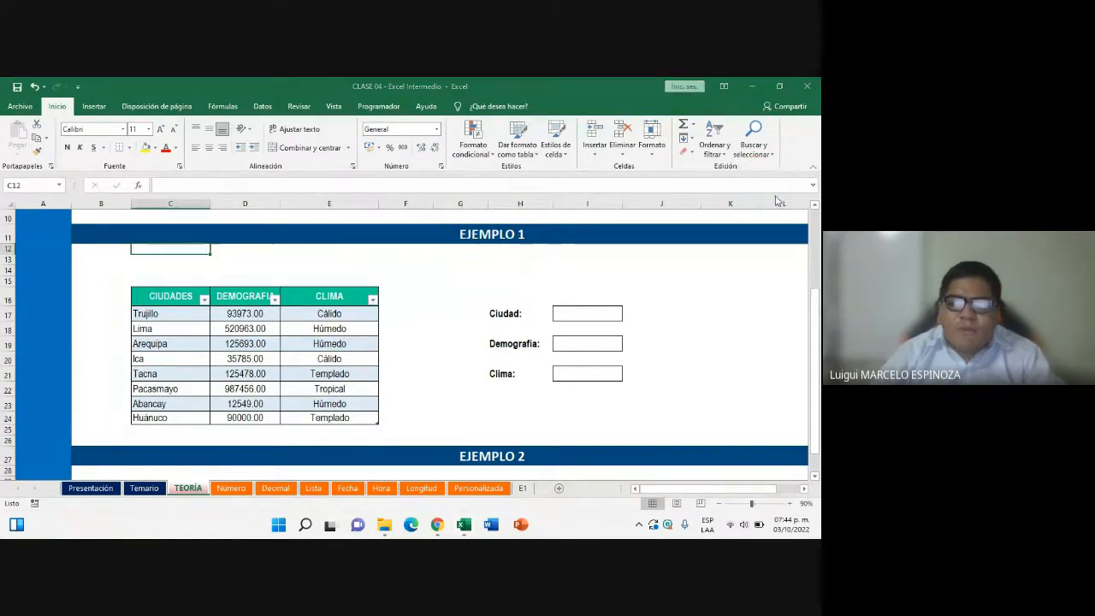
{"action": "left_click", "coordinate": [784, 428]}
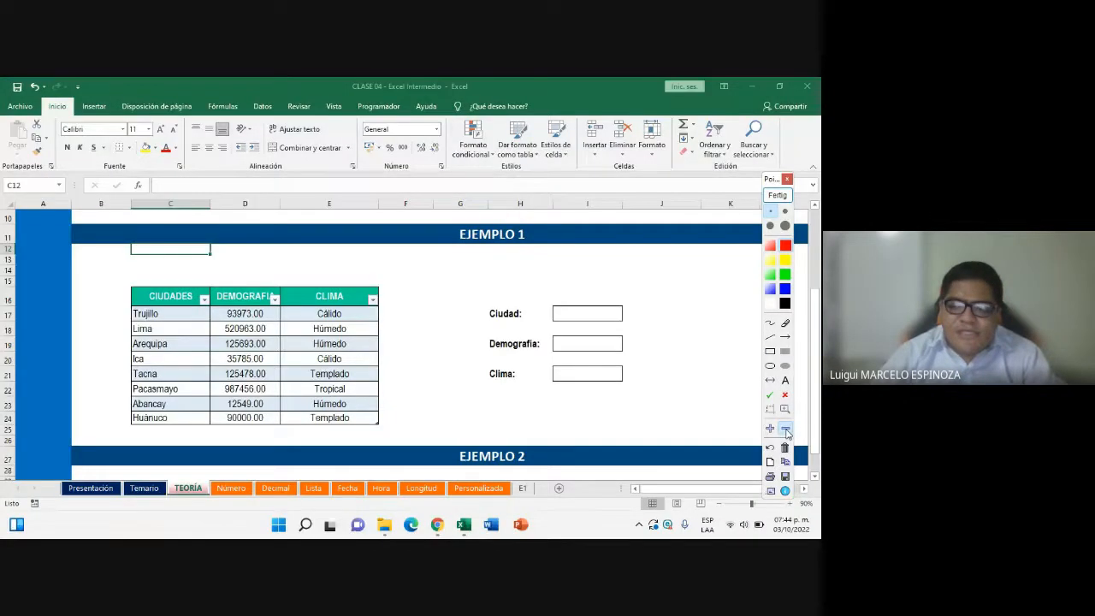
{"action": "left_click_drag", "start_coordinate": [770, 186], "coordinate": [781, 175]}
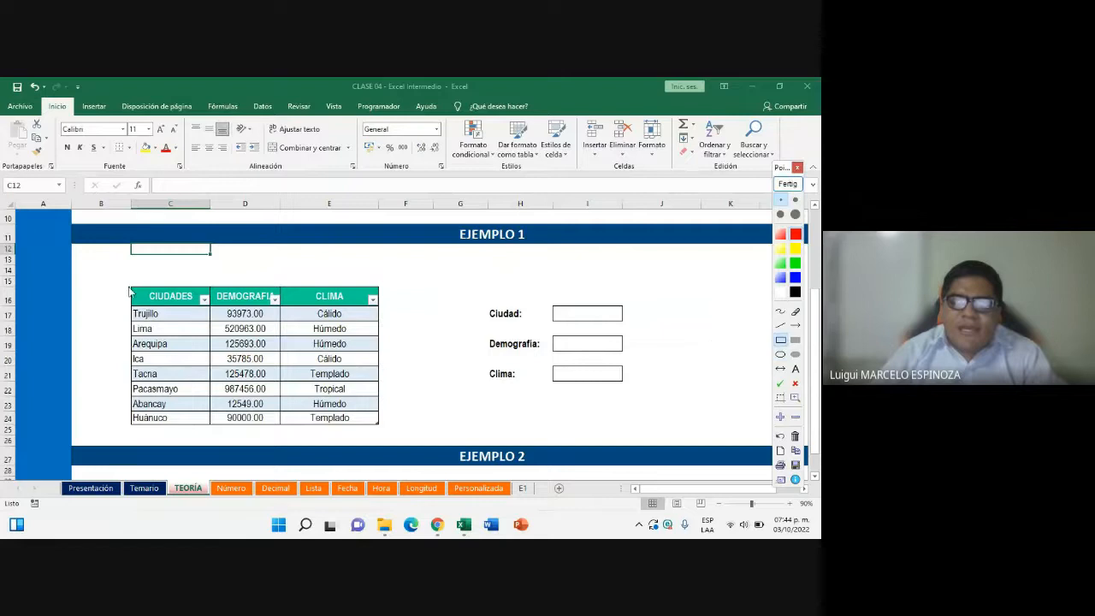
{"action": "left_click_drag", "start_coordinate": [462, 290], "coordinate": [654, 403]}
{"action": "left_click_drag", "start_coordinate": [101, 263], "coordinate": [409, 443]}
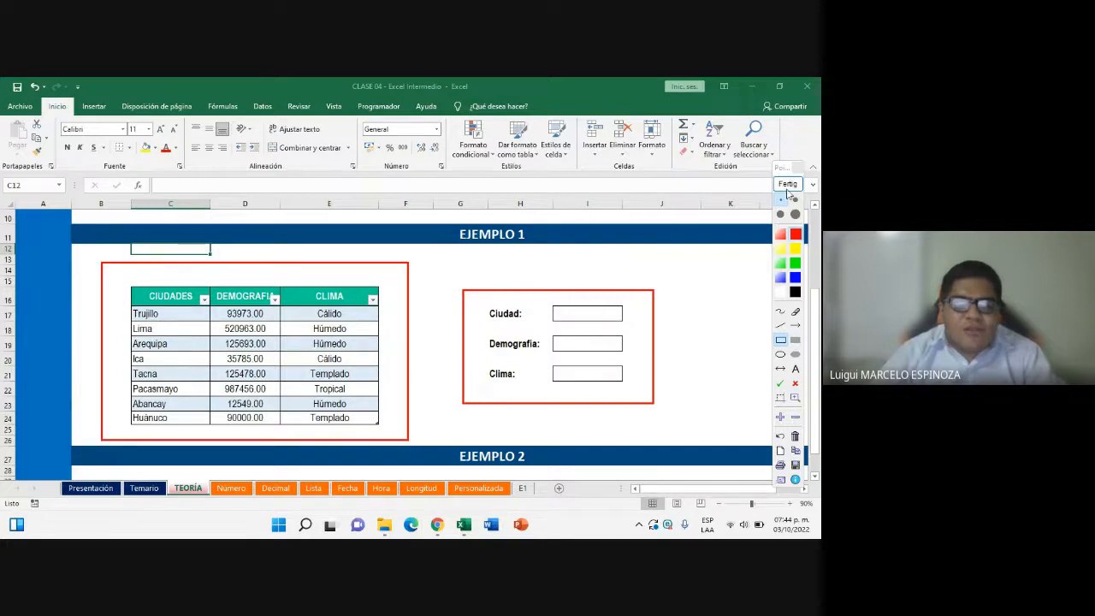
{"action": "left_click", "coordinate": [787, 185]}
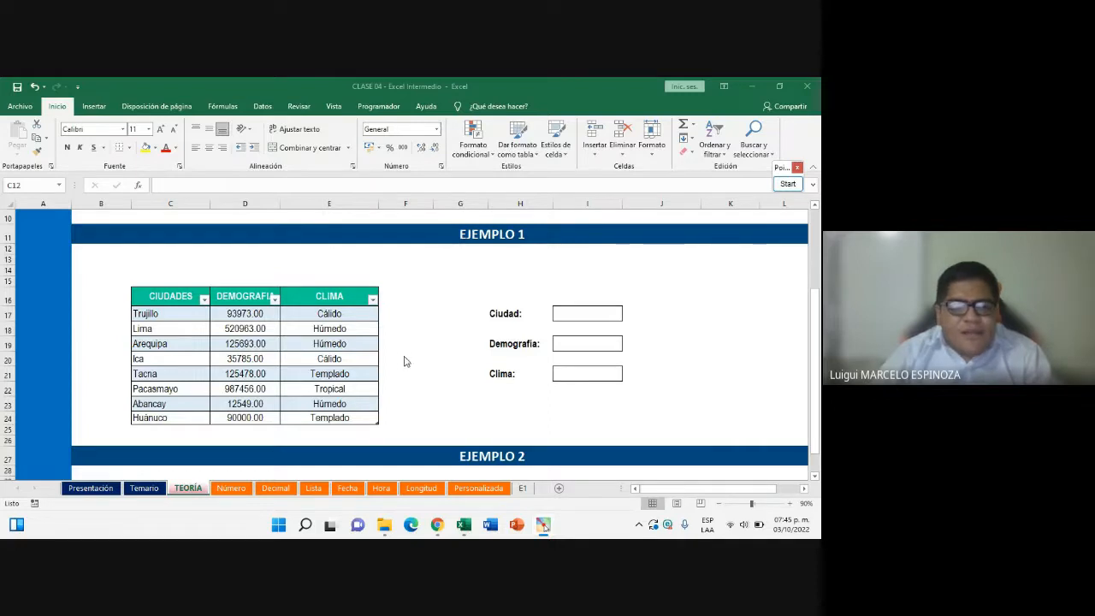
Reposition the drawing widget and select the city table from its CIUDADES header
{"action": "left_click_drag", "start_coordinate": [783, 177], "coordinate": [90, 262]}
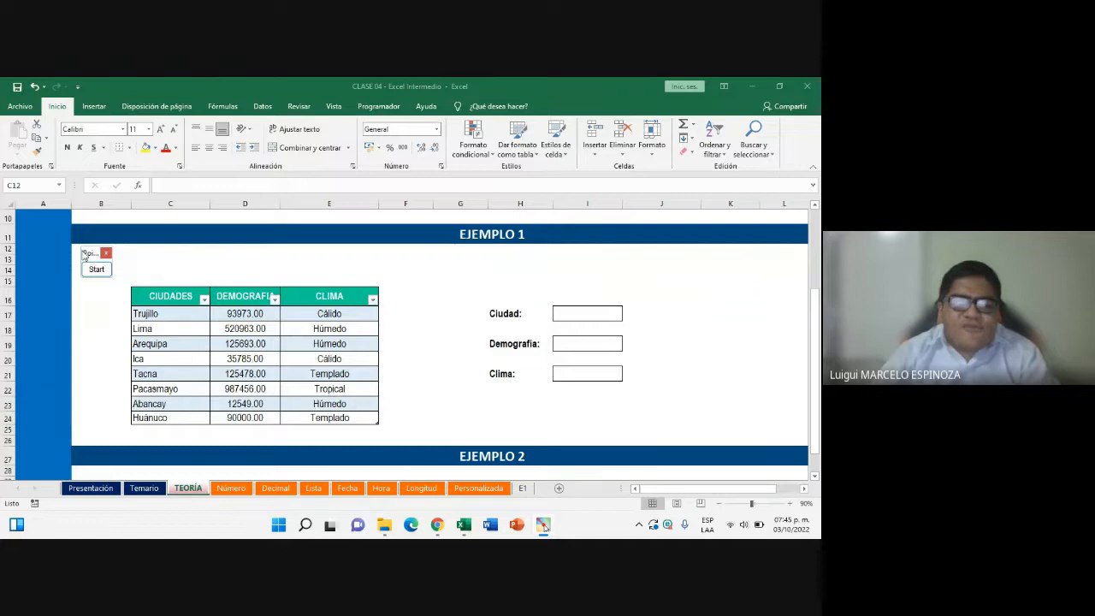
{"action": "left_click_drag", "start_coordinate": [90, 259], "coordinate": [770, 257]}
{"action": "left_click_drag", "start_coordinate": [175, 300], "coordinate": [385, 431]}
Switch between Meet and Excel, reselecting the city table from its header
{"action": "mouse_move", "coordinate": [438, 524]}
{"action": "left_click", "coordinate": [370, 466]}
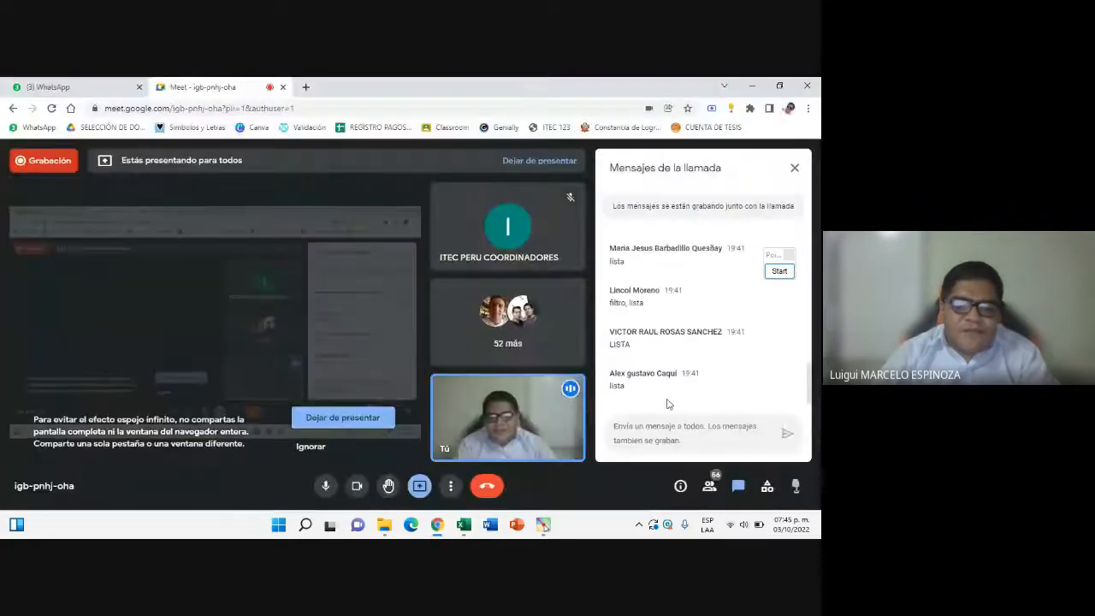
{"action": "left_click", "coordinate": [464, 526]}
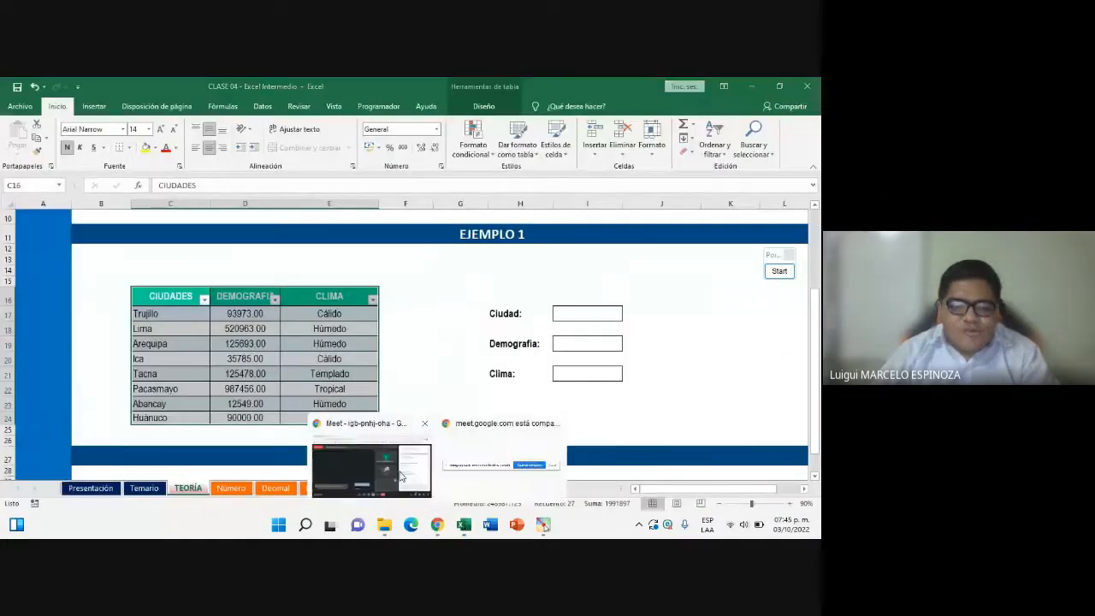
{"action": "left_click", "coordinate": [400, 477]}
{"action": "left_click", "coordinate": [463, 530]}
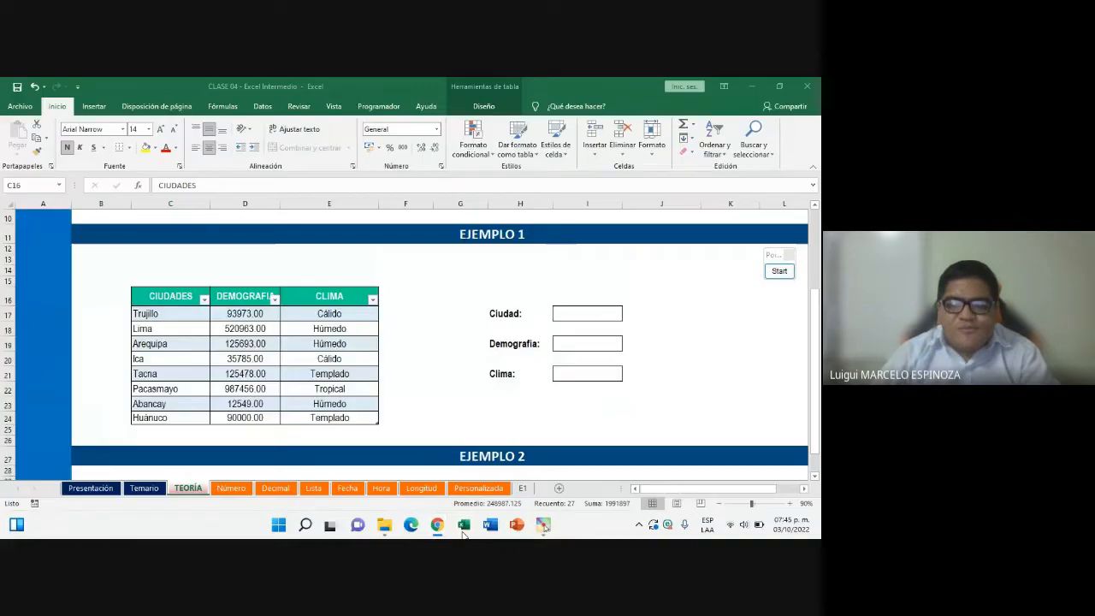
{"action": "left_click", "coordinate": [405, 360]}
{"action": "left_click_drag", "start_coordinate": [176, 302], "coordinate": [371, 417]}
Scroll through the Meet chat replies and highlight the word 'tabla' in one
{"action": "mouse_move", "coordinate": [437, 526]}
{"action": "left_click", "coordinate": [377, 450]}
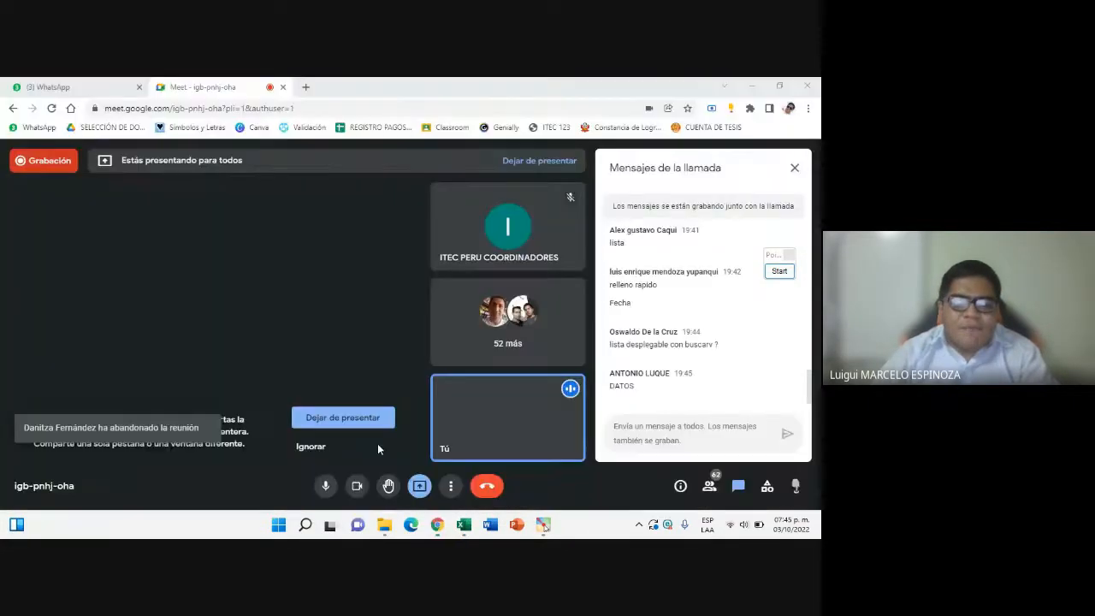
{"action": "scroll", "coordinate": [648, 342], "scroll_direction": "up", "scroll_amount": 10}
{"action": "scroll", "coordinate": [627, 319], "scroll_direction": "down", "scroll_amount": 5}
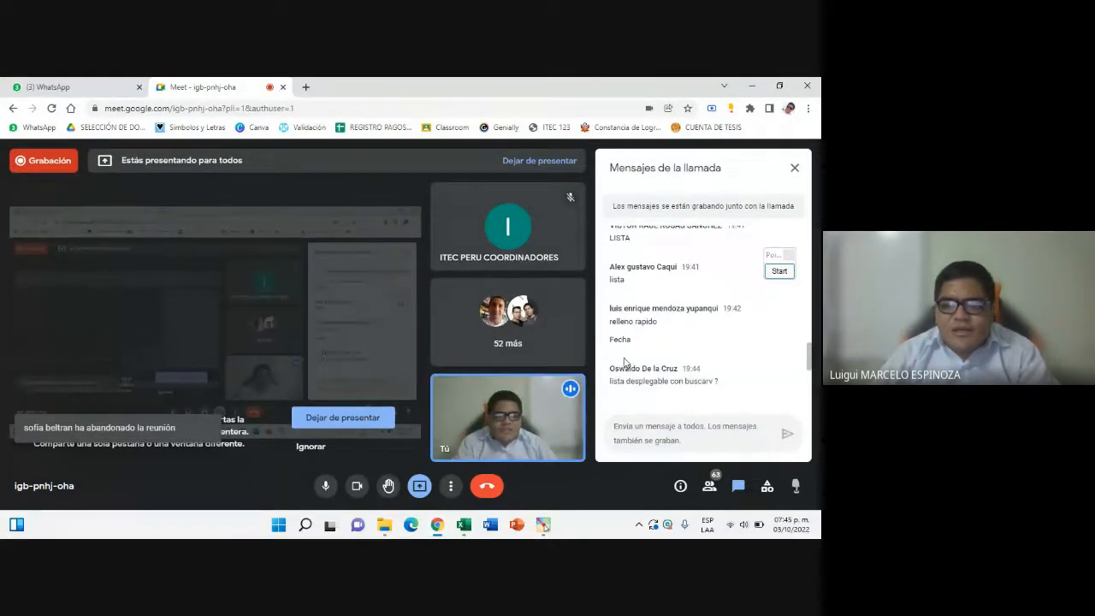
{"action": "scroll", "coordinate": [625, 363], "scroll_direction": "down", "scroll_amount": 2}
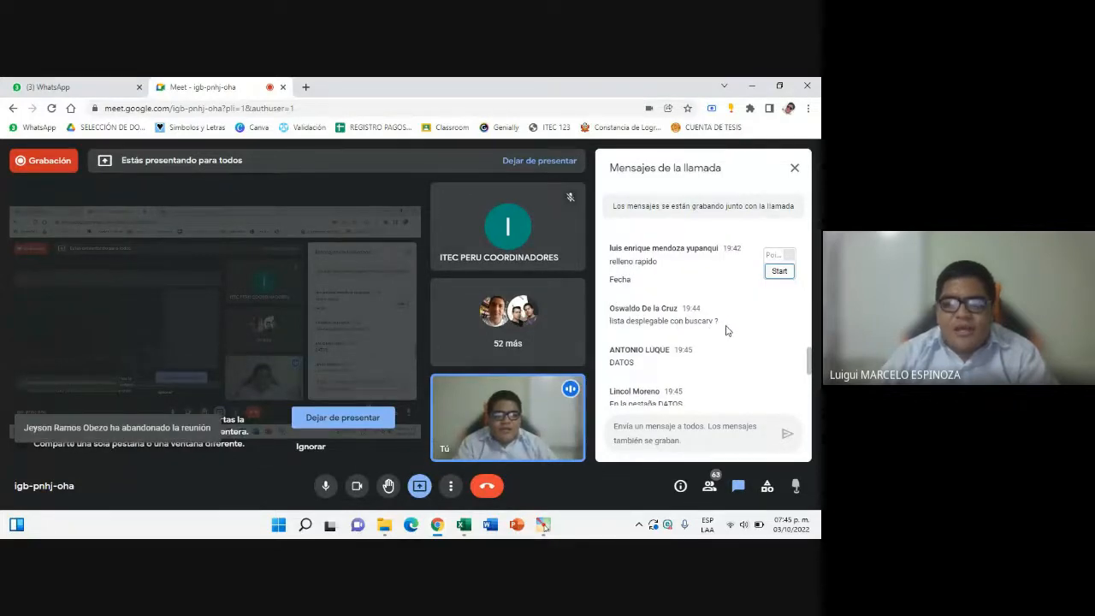
{"action": "scroll", "coordinate": [633, 308], "scroll_direction": "down", "scroll_amount": 2}
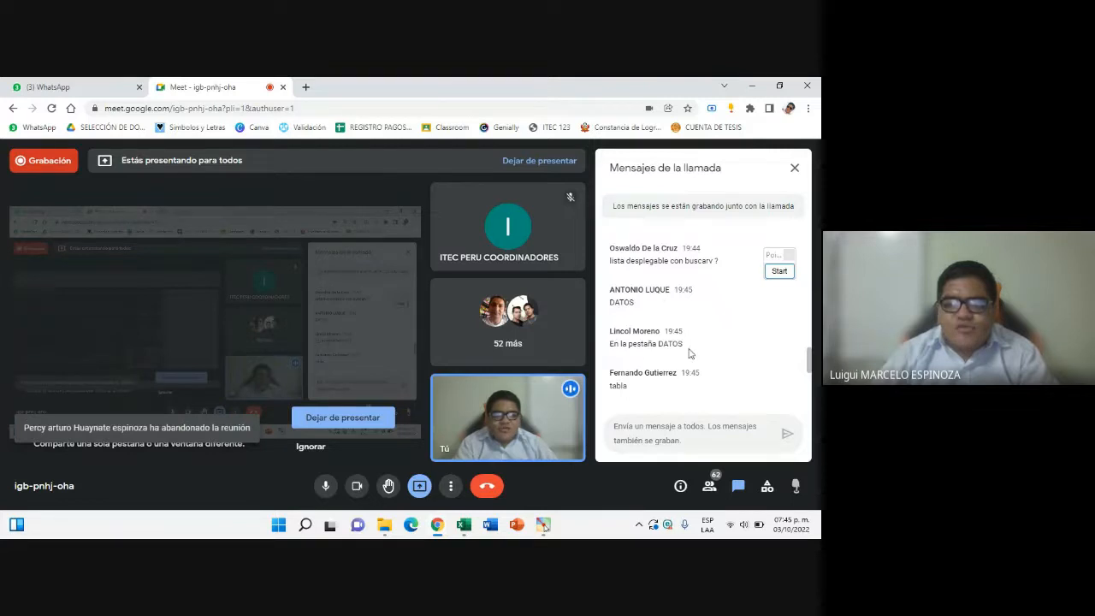
{"action": "scroll", "coordinate": [655, 364], "scroll_direction": "down", "scroll_amount": 1}
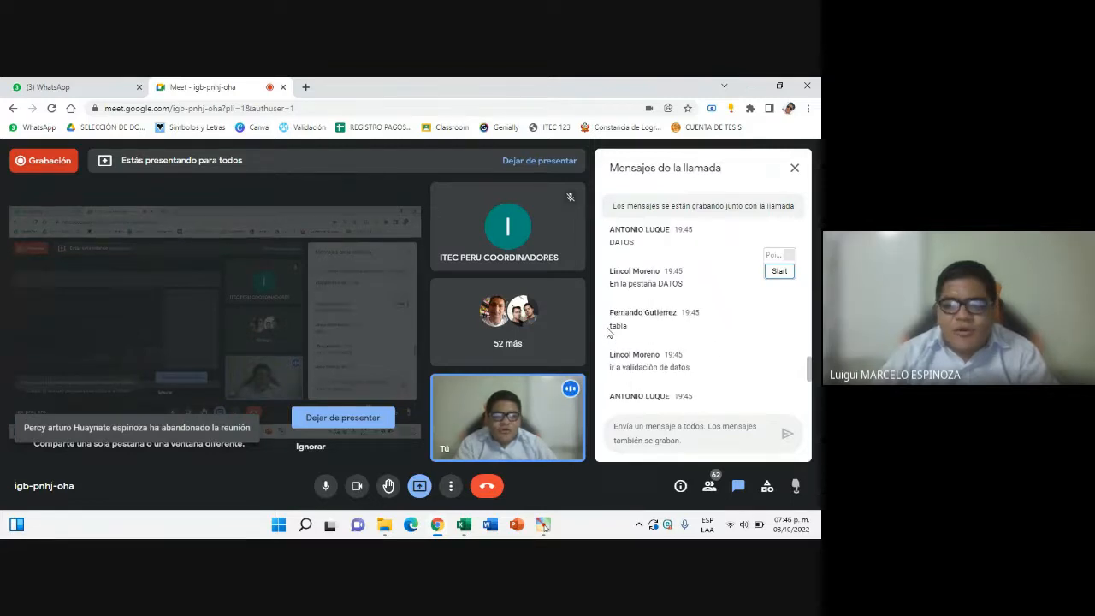
{"action": "left_click_drag", "start_coordinate": [608, 332], "coordinate": [638, 334]}
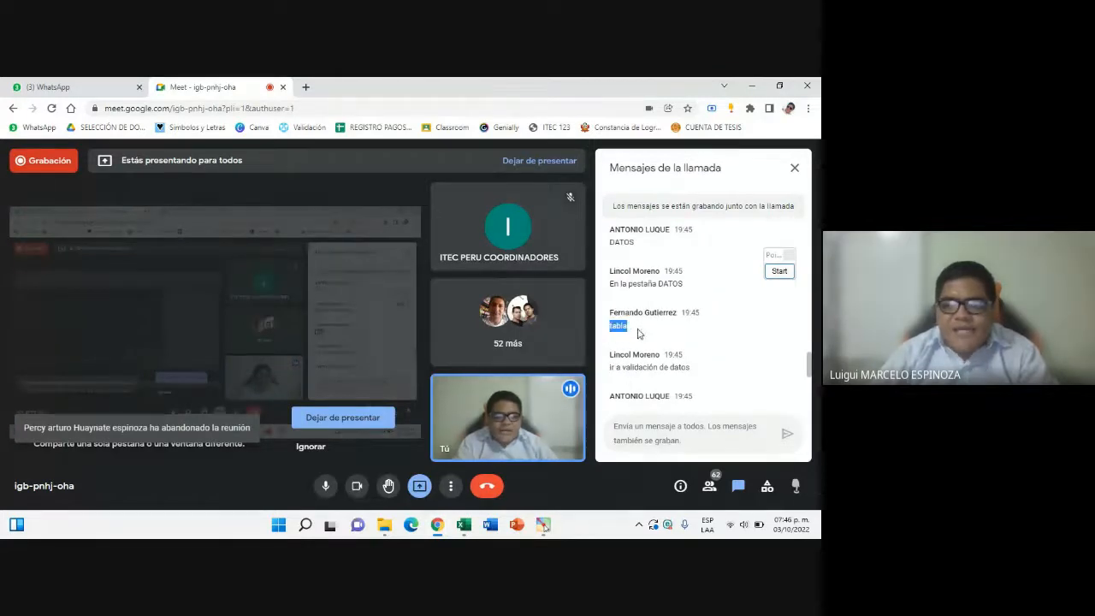
{"action": "left_click", "coordinate": [633, 330]}
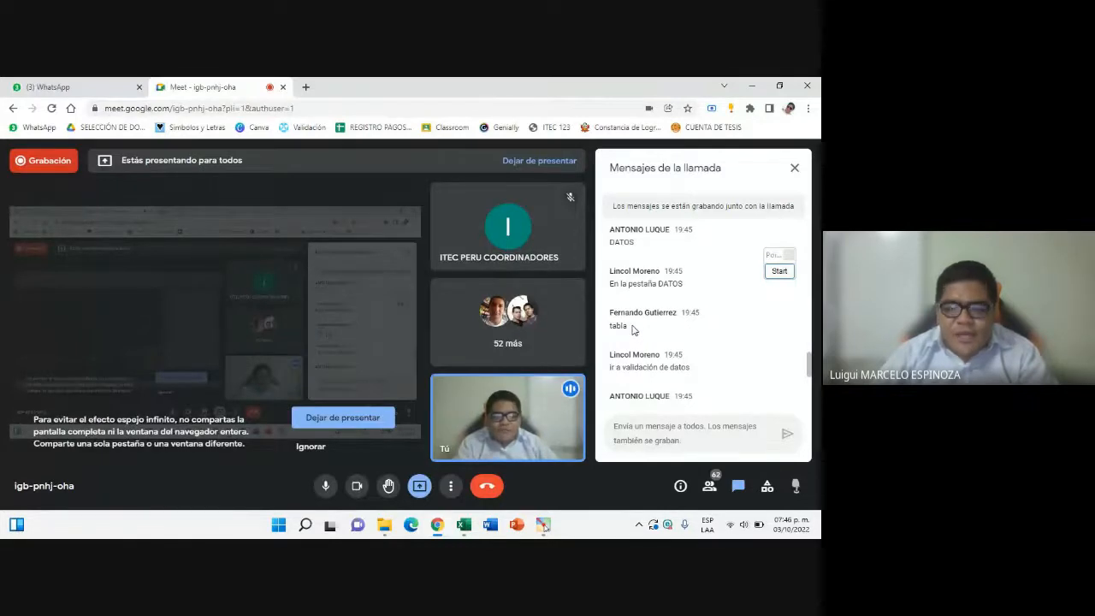
{"action": "double_click", "coordinate": [618, 326]}
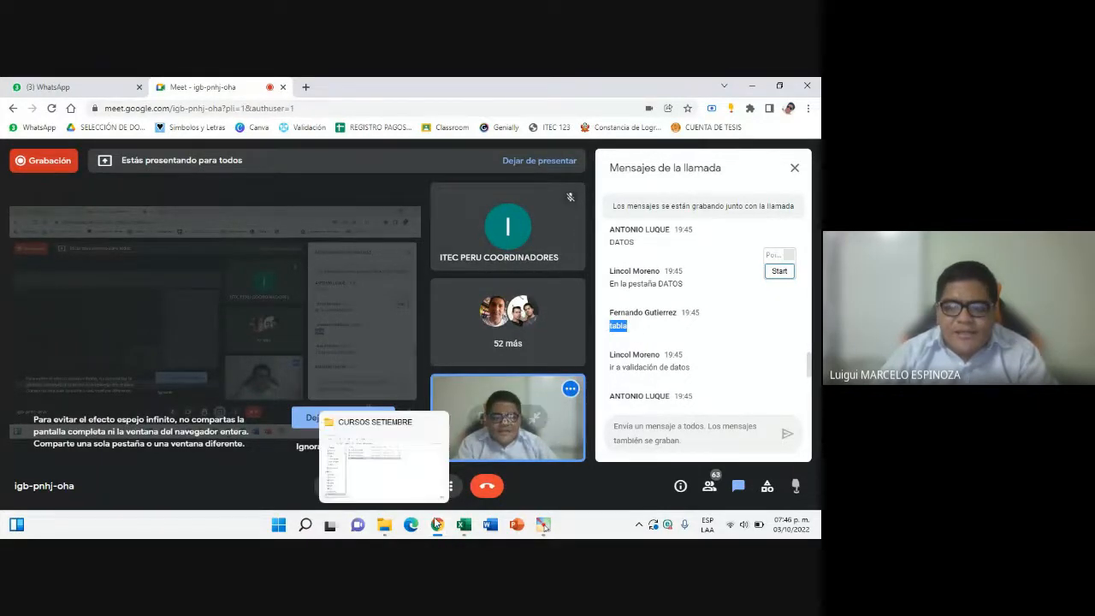
Back in Excel, reselect the city table starting from its header row
{"action": "left_click", "coordinate": [463, 524]}
{"action": "left_click", "coordinate": [170, 271]}
{"action": "left_click_drag", "start_coordinate": [161, 298], "coordinate": [327, 419]}
{"action": "left_click", "coordinate": [402, 326]}
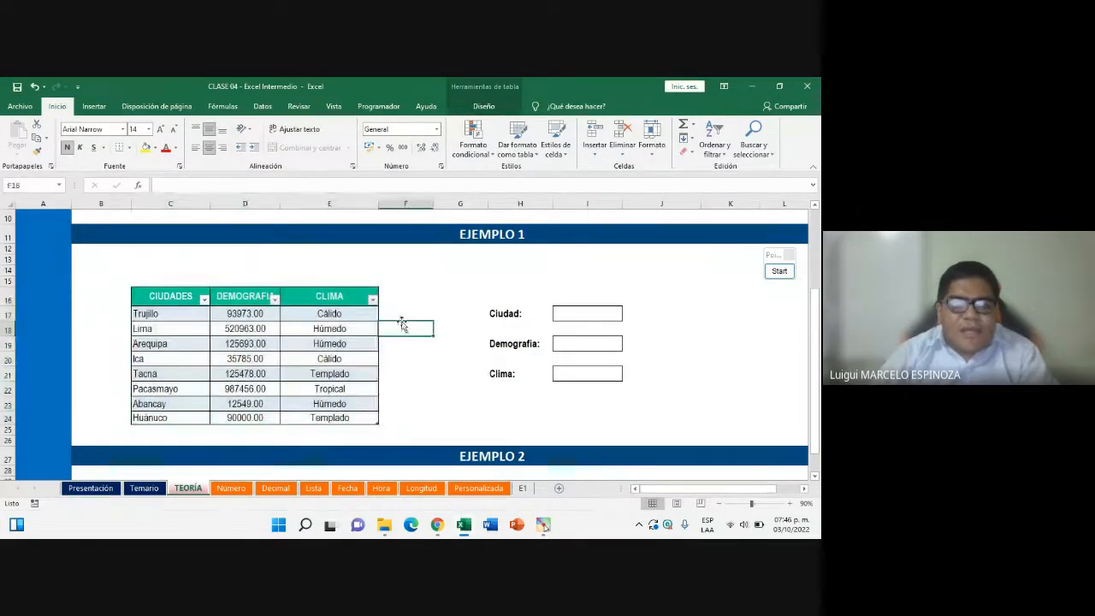
{"action": "left_click_drag", "start_coordinate": [150, 299], "coordinate": [357, 419]}
{"action": "left_click", "coordinate": [780, 271]}
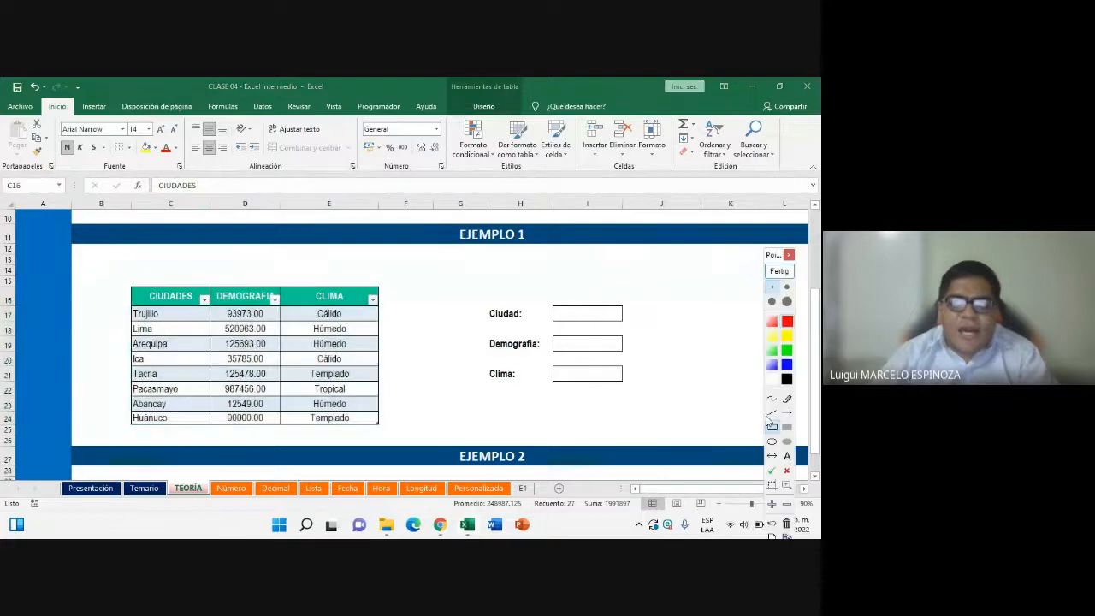
{"action": "left_click_drag", "start_coordinate": [117, 274], "coordinate": [394, 440]}
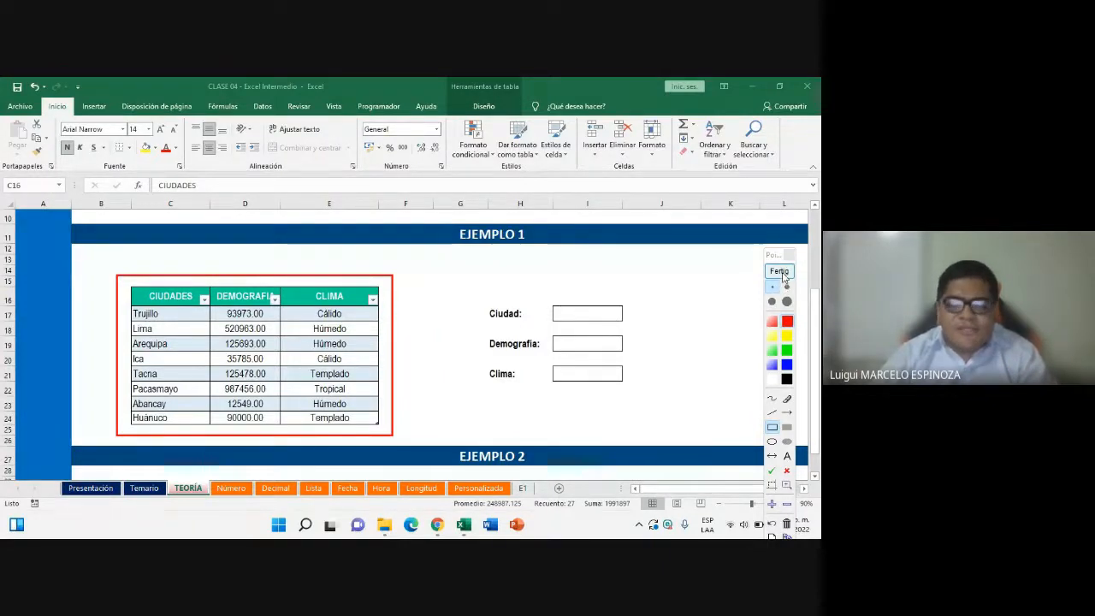
{"action": "left_click", "coordinate": [779, 270]}
{"action": "mouse_move", "coordinate": [441, 529]}
{"action": "left_click", "coordinate": [399, 454]}
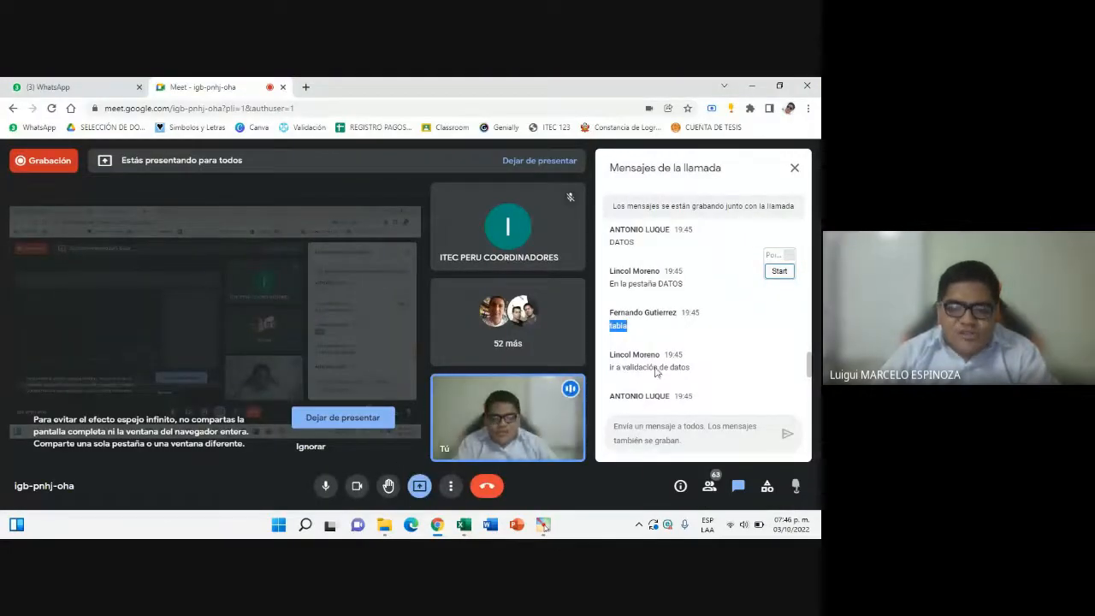
{"action": "scroll", "coordinate": [659, 355], "scroll_direction": "down", "scroll_amount": 1}
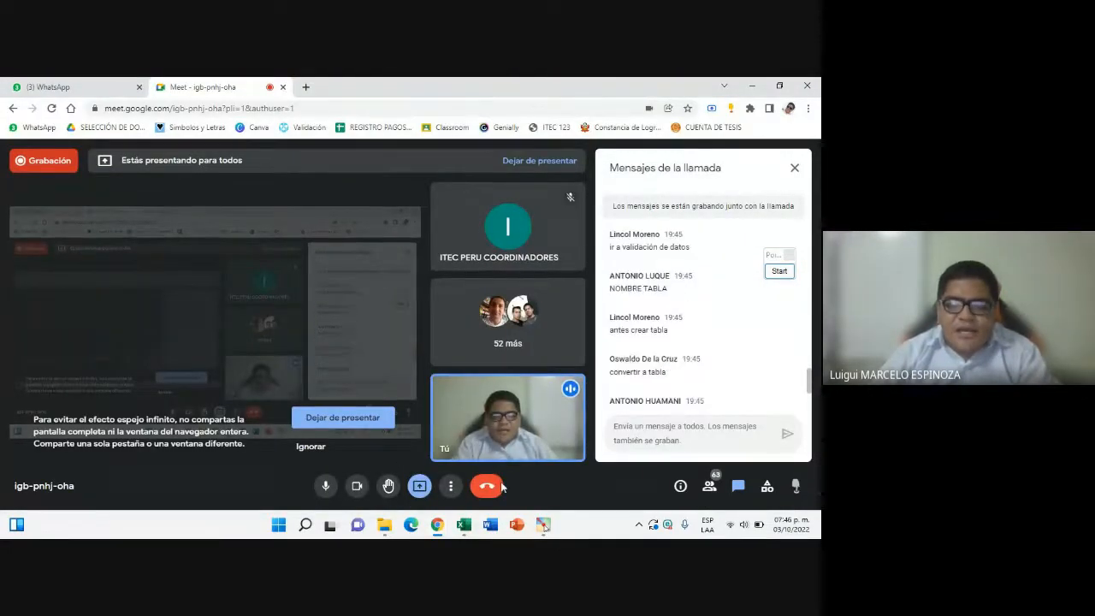
{"action": "left_click", "coordinate": [463, 525]}
{"action": "left_click_drag", "start_coordinate": [171, 296], "coordinate": [360, 420]}
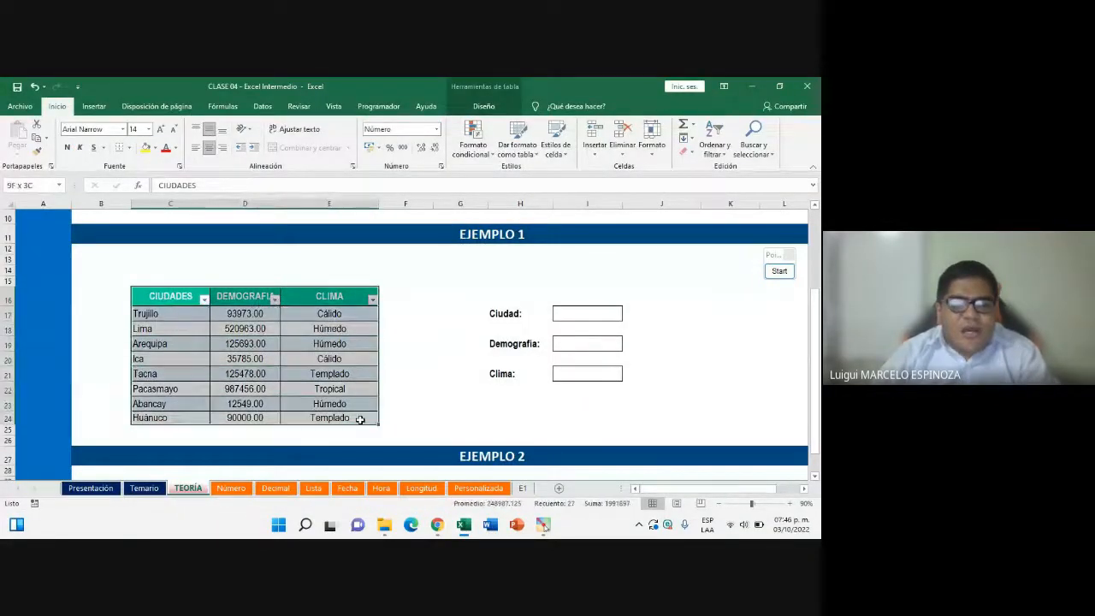
{"action": "left_click", "coordinate": [360, 420]}
{"action": "left_click_drag", "start_coordinate": [170, 296], "coordinate": [344, 415]}
{"action": "left_click", "coordinate": [167, 301]}
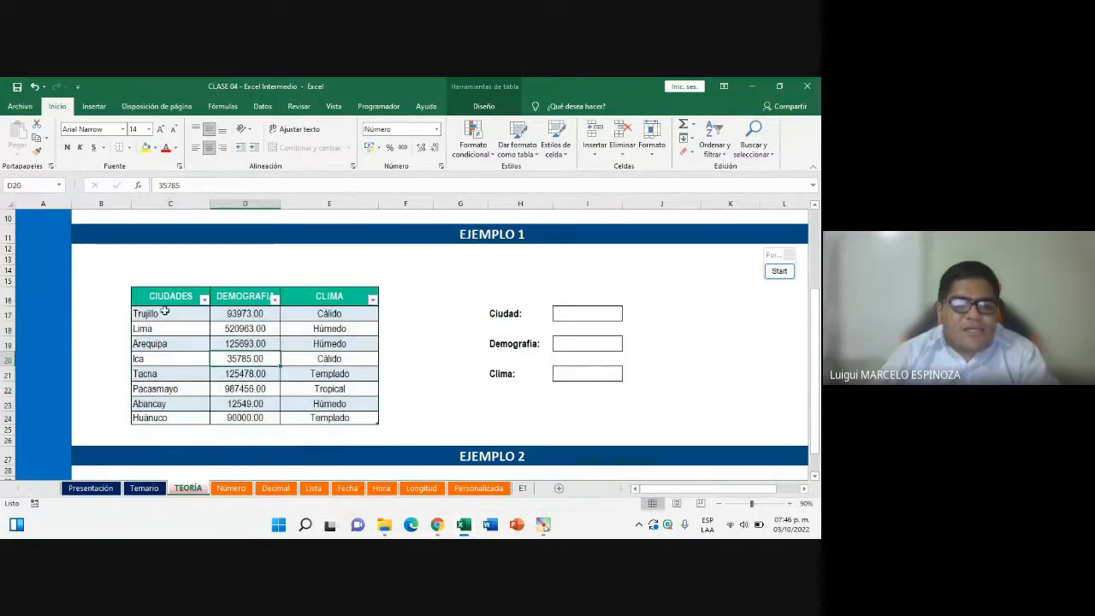
{"action": "left_click_drag", "start_coordinate": [203, 300], "coordinate": [364, 421]}
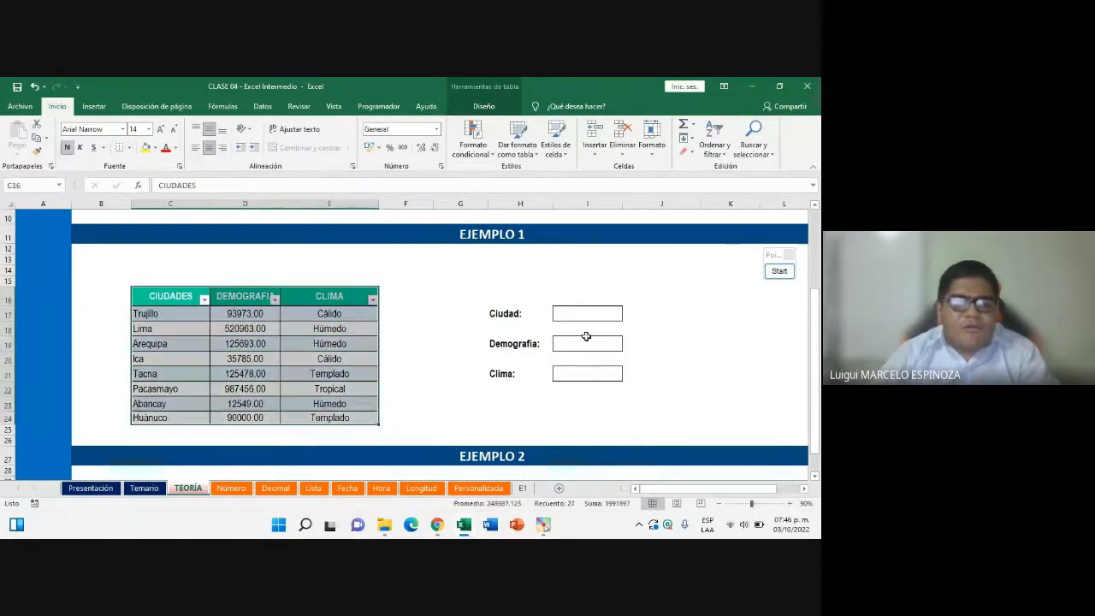
{"action": "left_click", "coordinate": [779, 271]}
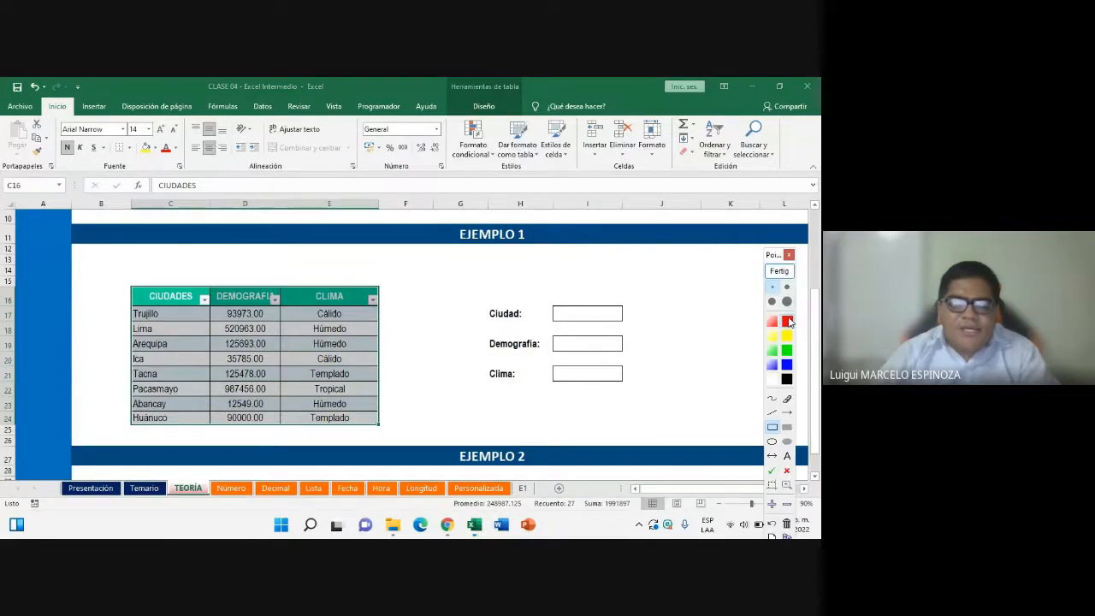
{"action": "mouse_move", "coordinate": [121, 273]}
{"action": "left_mouse_down"}
{"action": "mouse_move", "coordinate": [399, 447]}
{"action": "mouse_move", "coordinate": [386, 437]}
{"action": "left_mouse_up"}
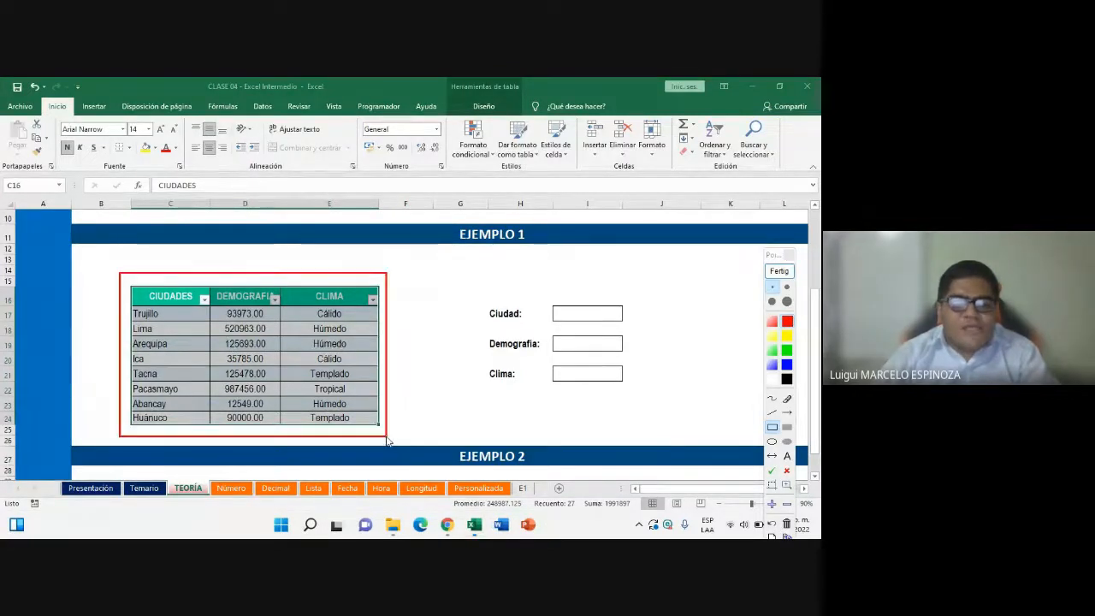
{"action": "left_click", "coordinate": [785, 272]}
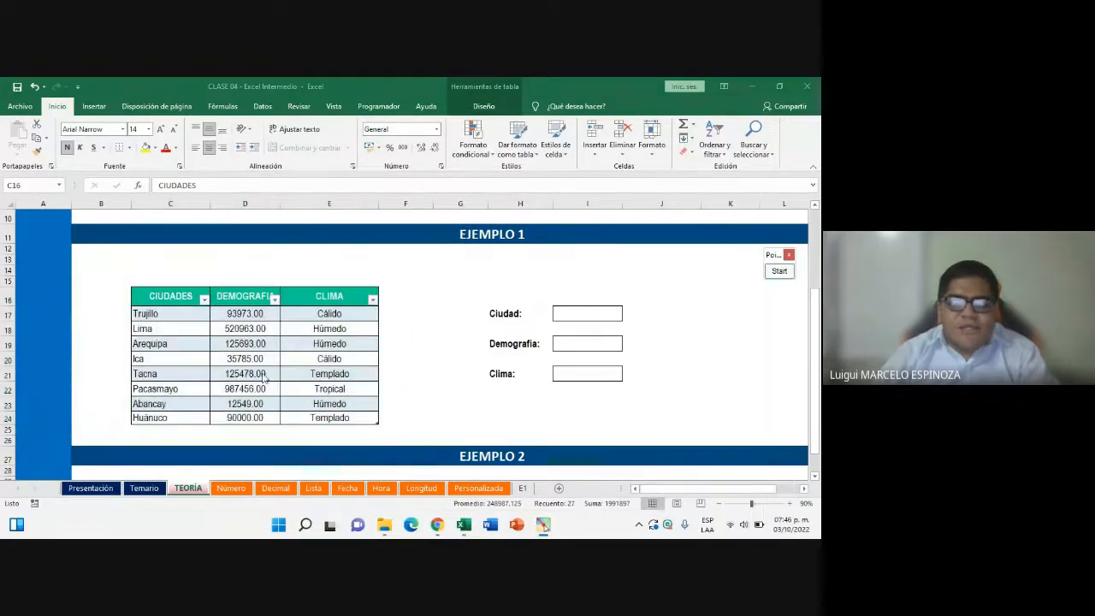
{"action": "left_click", "coordinate": [250, 357]}
{"action": "left_click", "coordinate": [254, 344]}
{"action": "left_click", "coordinate": [248, 326]}
{"action": "left_click", "coordinate": [179, 317]}
{"action": "left_click", "coordinate": [291, 318]}
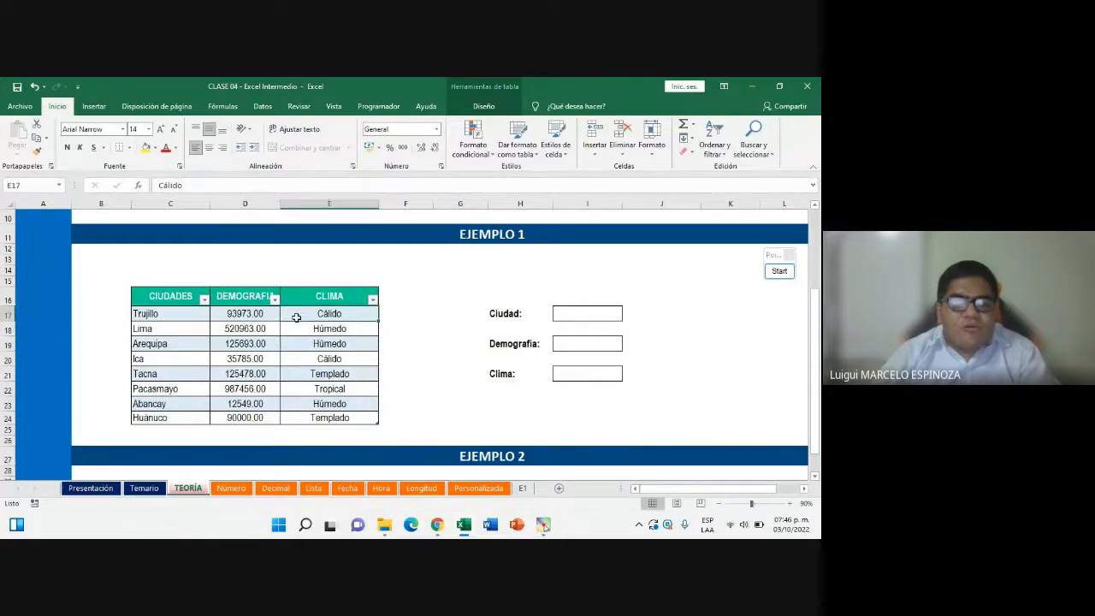
{"action": "left_click", "coordinate": [244, 343]}
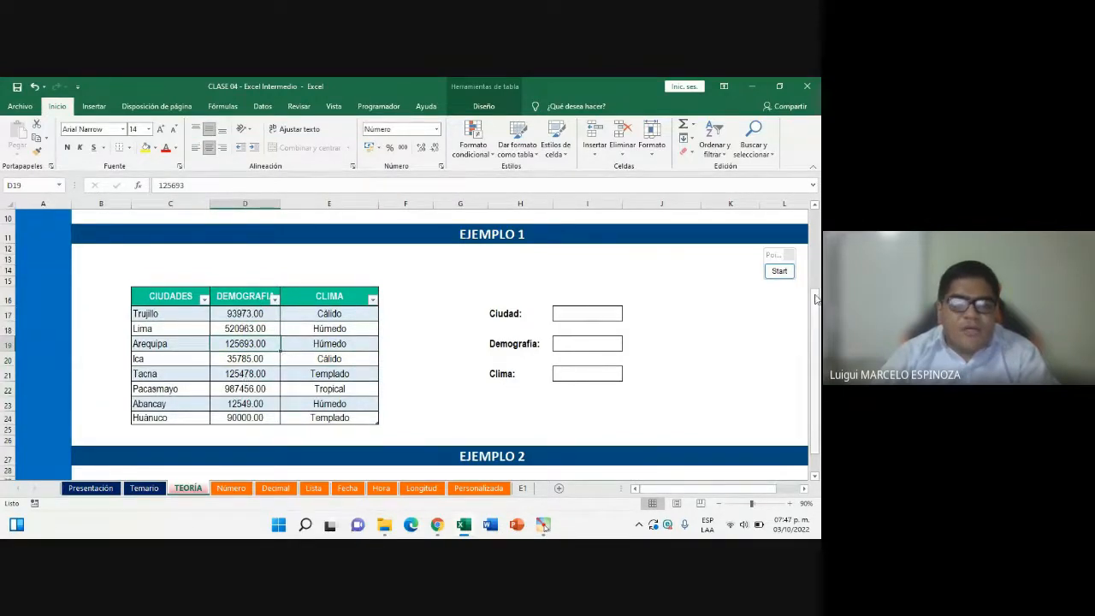
{"action": "left_click", "coordinate": [780, 270]}
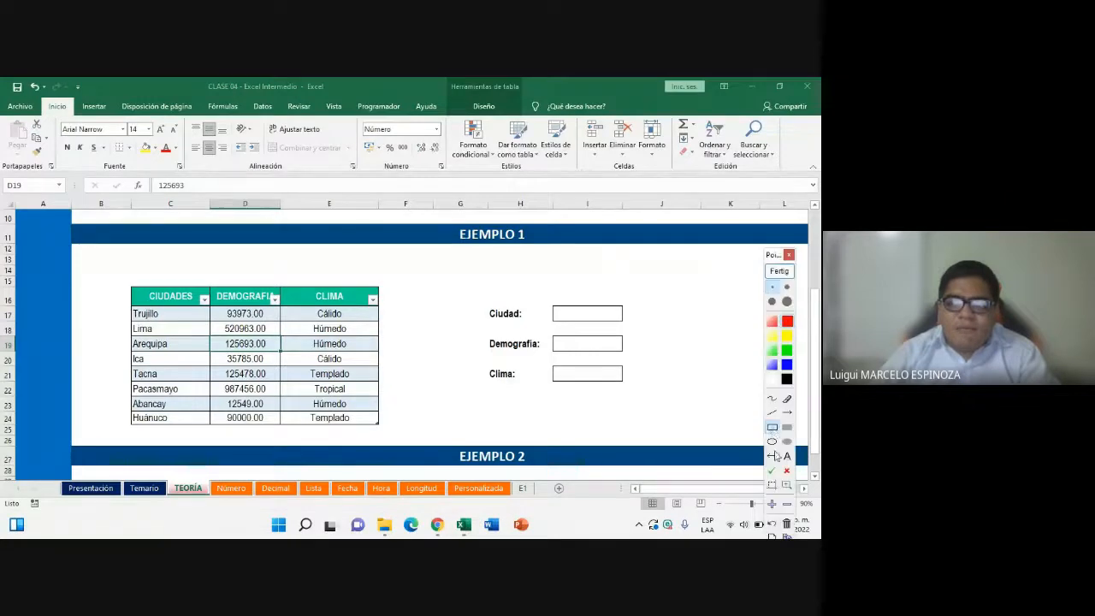
{"action": "left_click", "coordinate": [773, 503]}
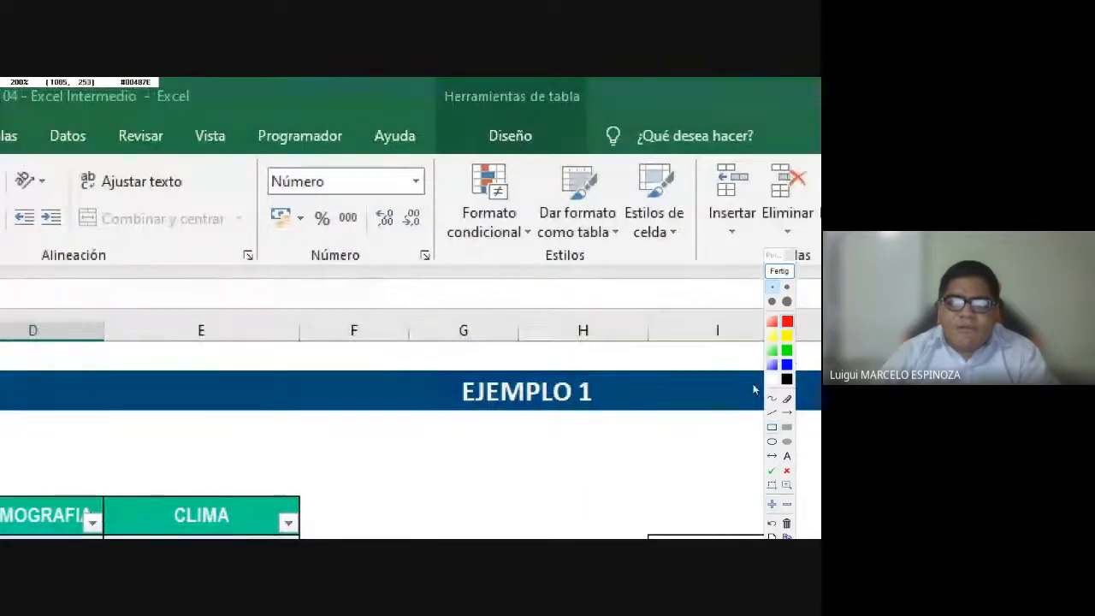
{"action": "left_click", "coordinate": [773, 427]}
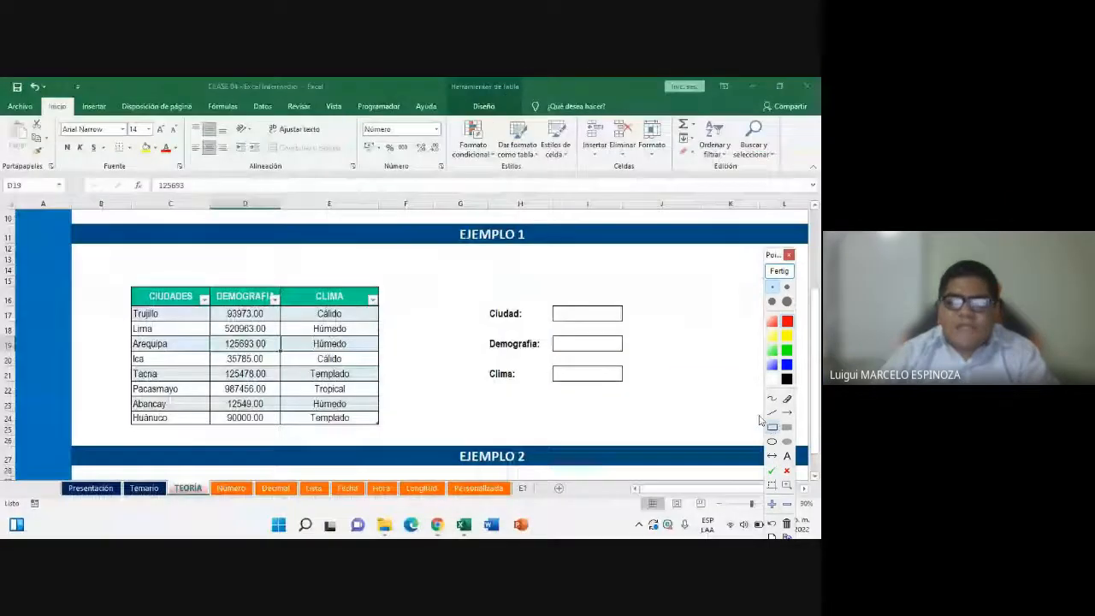
{"action": "left_click_drag", "start_coordinate": [444, 79], "coordinate": [525, 117]}
{"action": "left_click", "coordinate": [779, 270]}
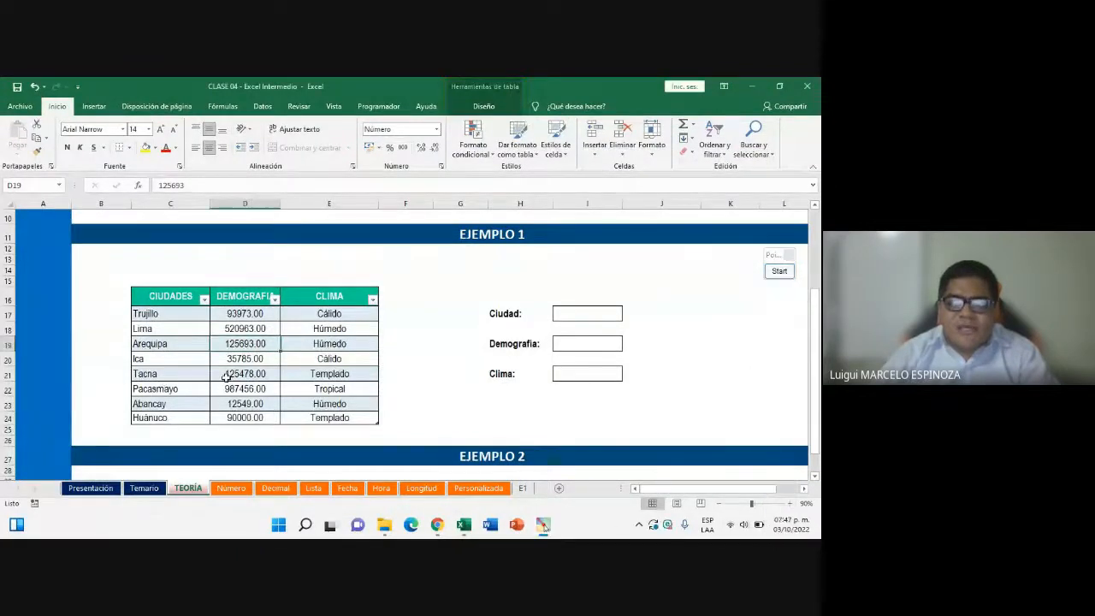
{"action": "left_click", "coordinate": [320, 361]}
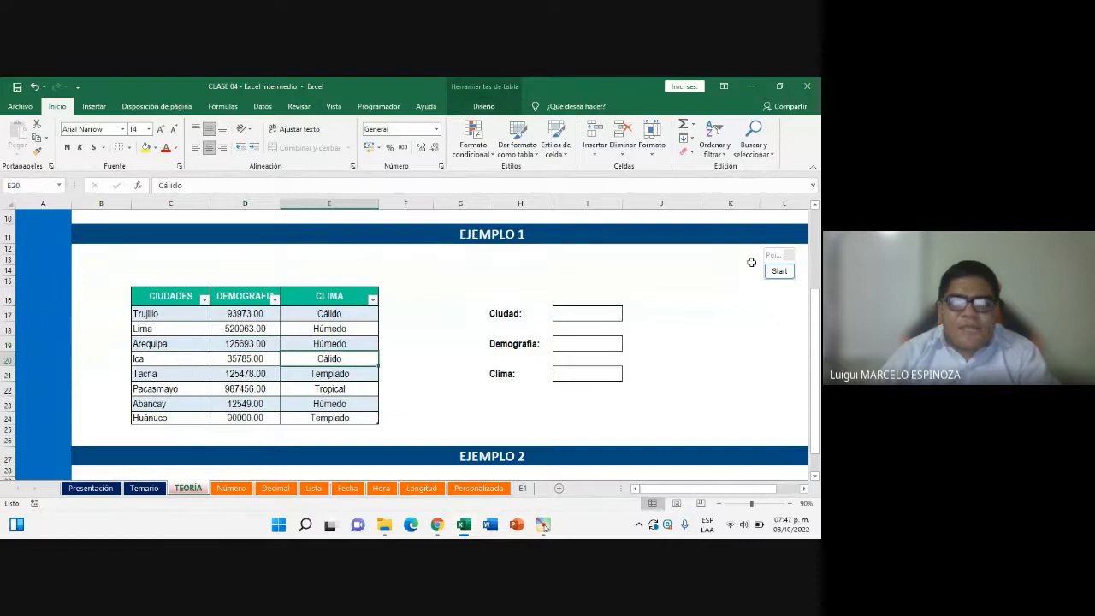
{"action": "left_click", "coordinate": [779, 270]}
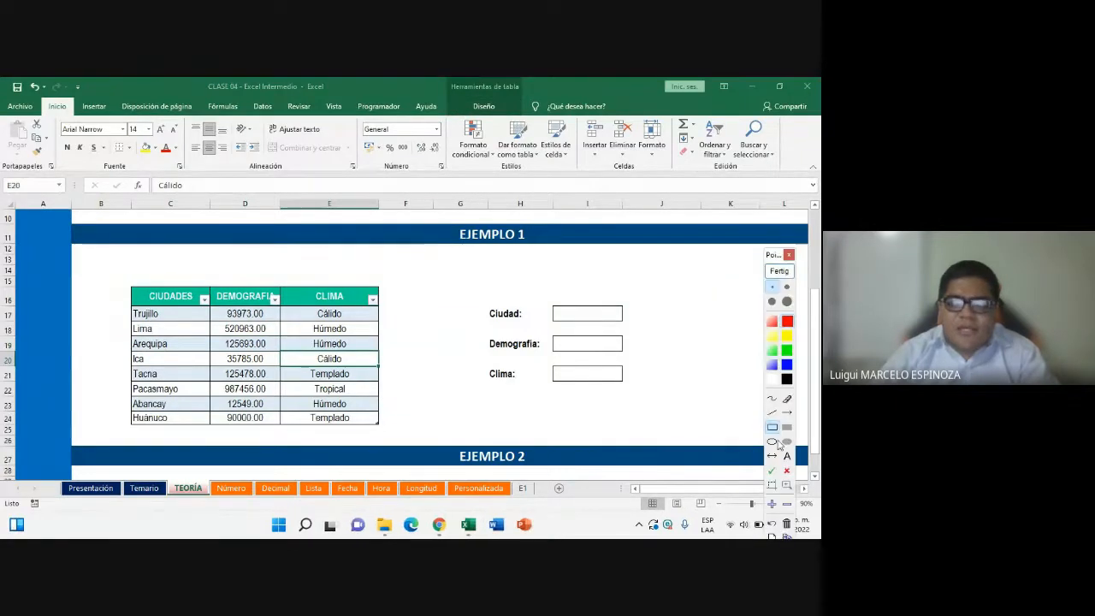
{"action": "left_click", "coordinate": [772, 502]}
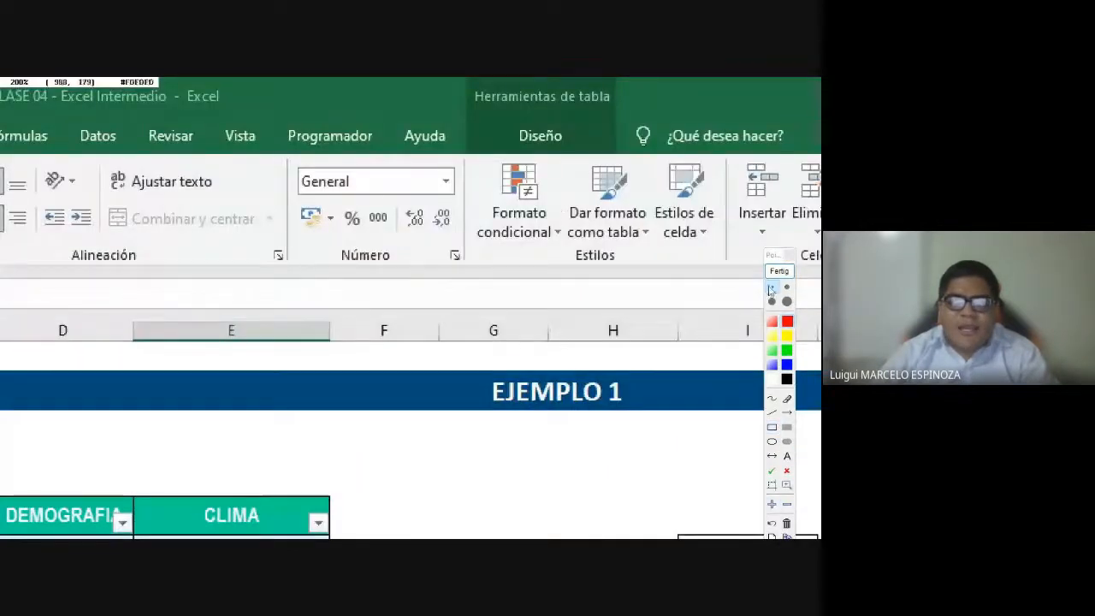
{"action": "left_click", "coordinate": [779, 271]}
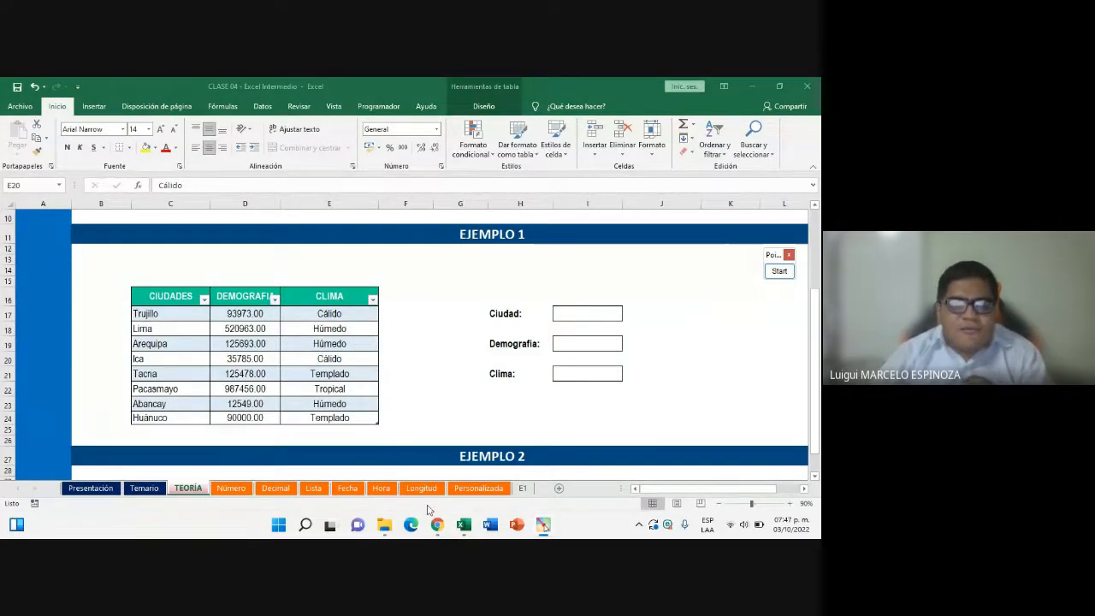
{"action": "left_click", "coordinate": [407, 455]}
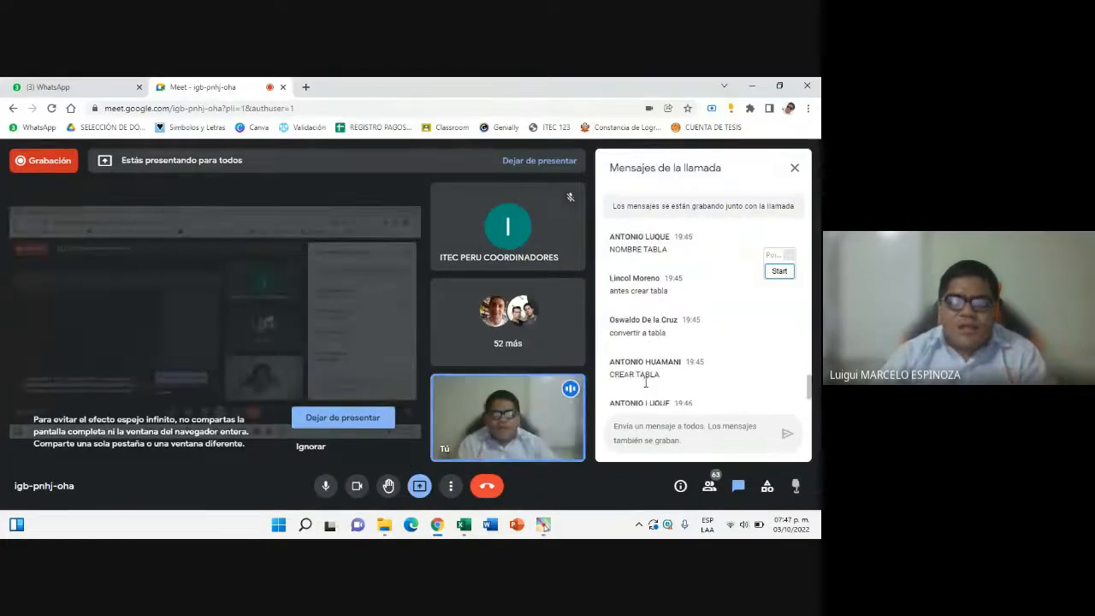
{"action": "left_click", "coordinate": [464, 525]}
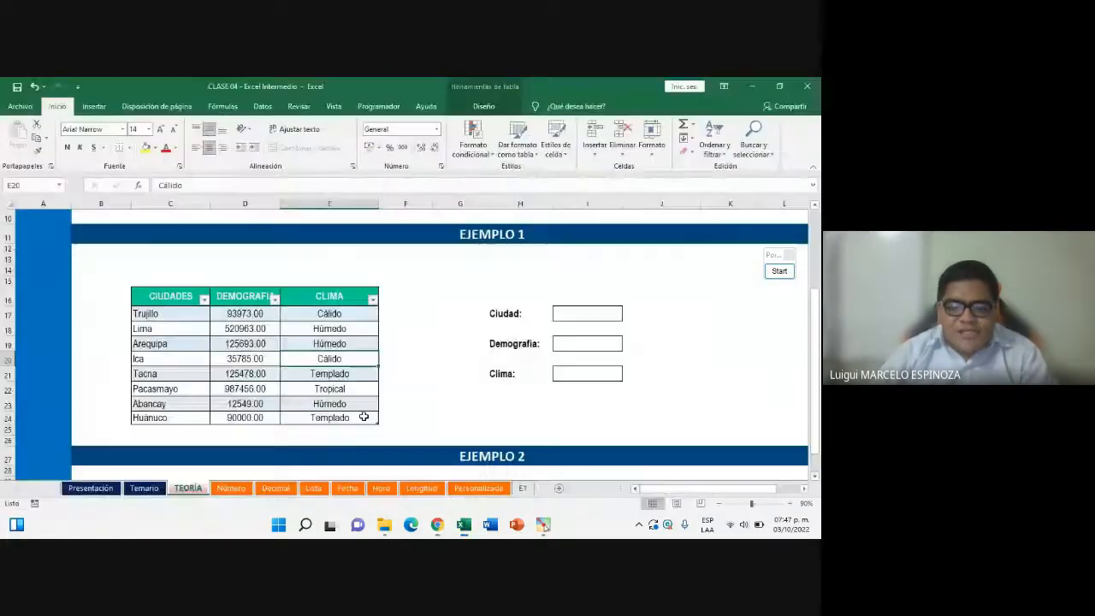
{"action": "left_click", "coordinate": [325, 344]}
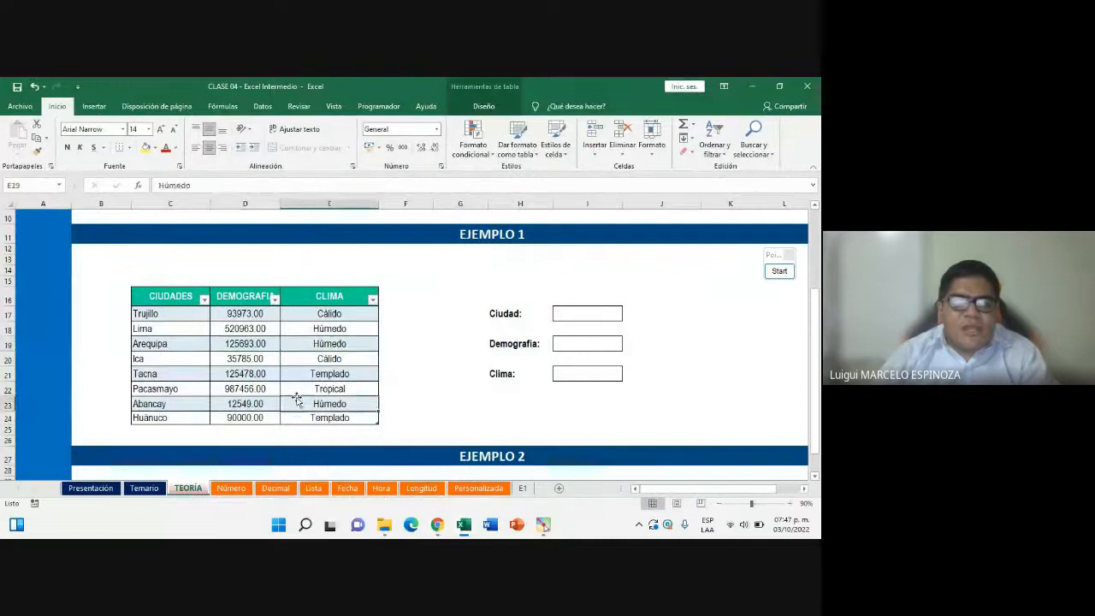
{"action": "left_click", "coordinate": [248, 359]}
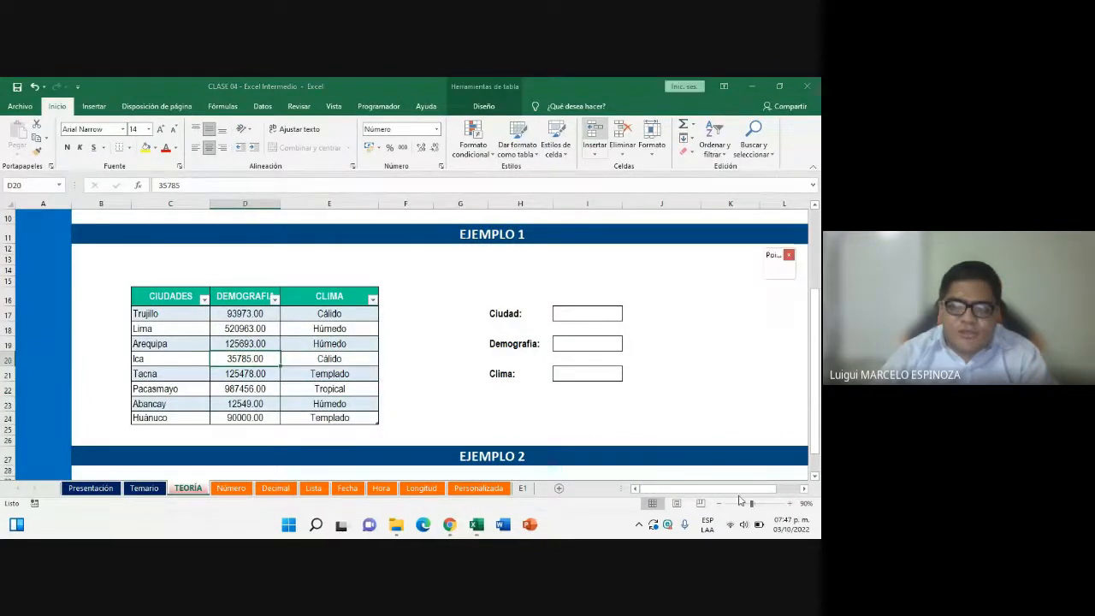
{"action": "left_click", "coordinate": [785, 274]}
{"action": "left_click", "coordinate": [787, 485]}
{"action": "left_click", "coordinate": [771, 427]}
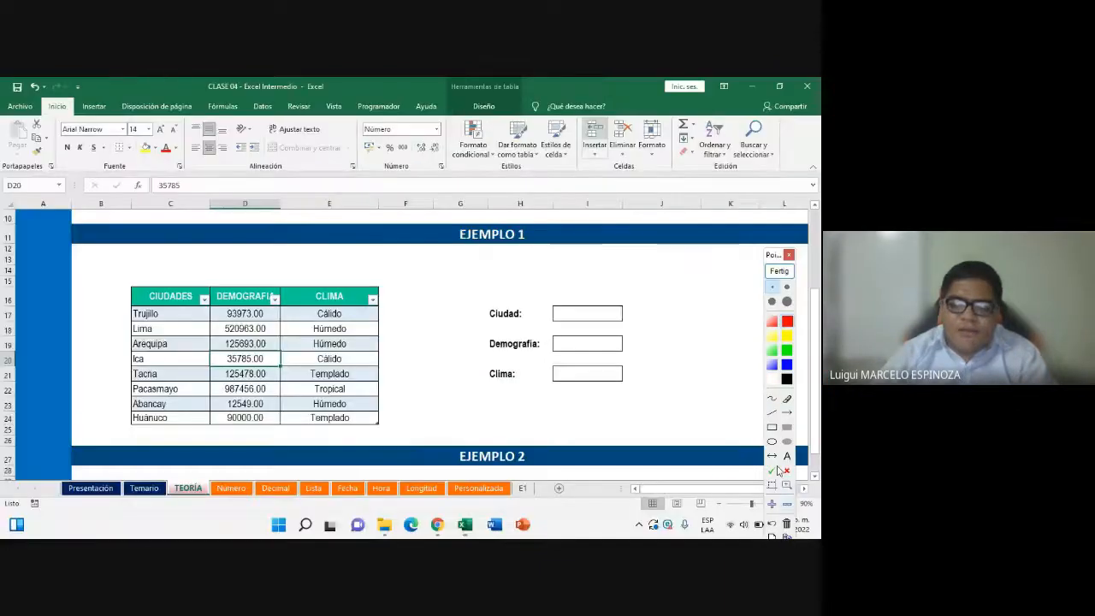
{"action": "left_click_drag", "start_coordinate": [443, 78], "coordinate": [524, 114]}
{"action": "left_click", "coordinate": [780, 272]}
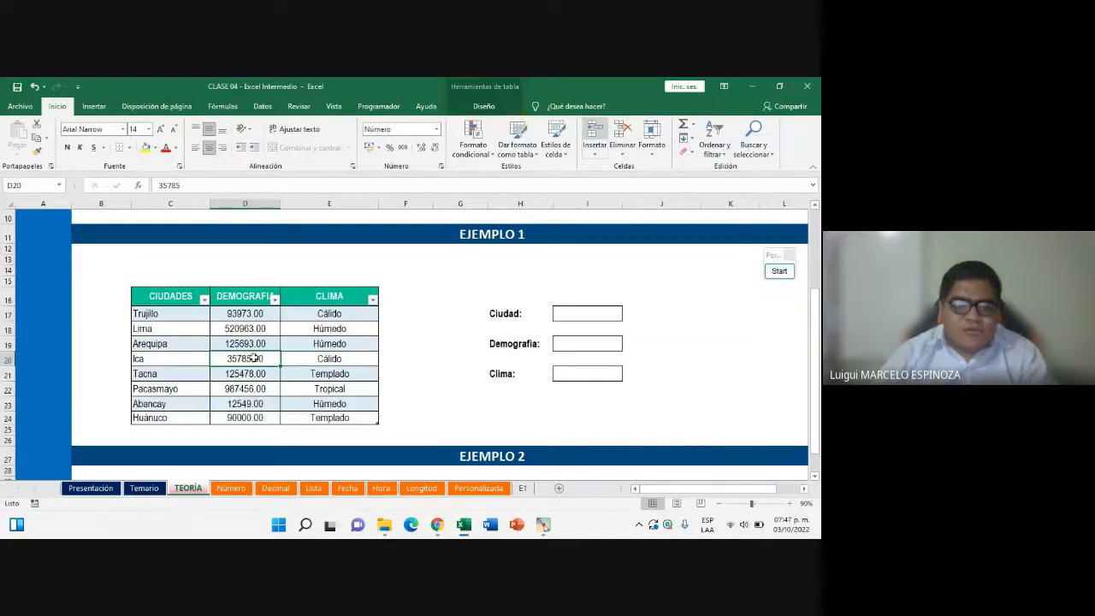
{"action": "left_click", "coordinate": [484, 106]}
{"action": "left_click", "coordinate": [52, 135]}
{"action": "left_click", "coordinate": [58, 137]}
{"action": "left_click_drag", "start_coordinate": [68, 138], "coordinate": [2, 143]}
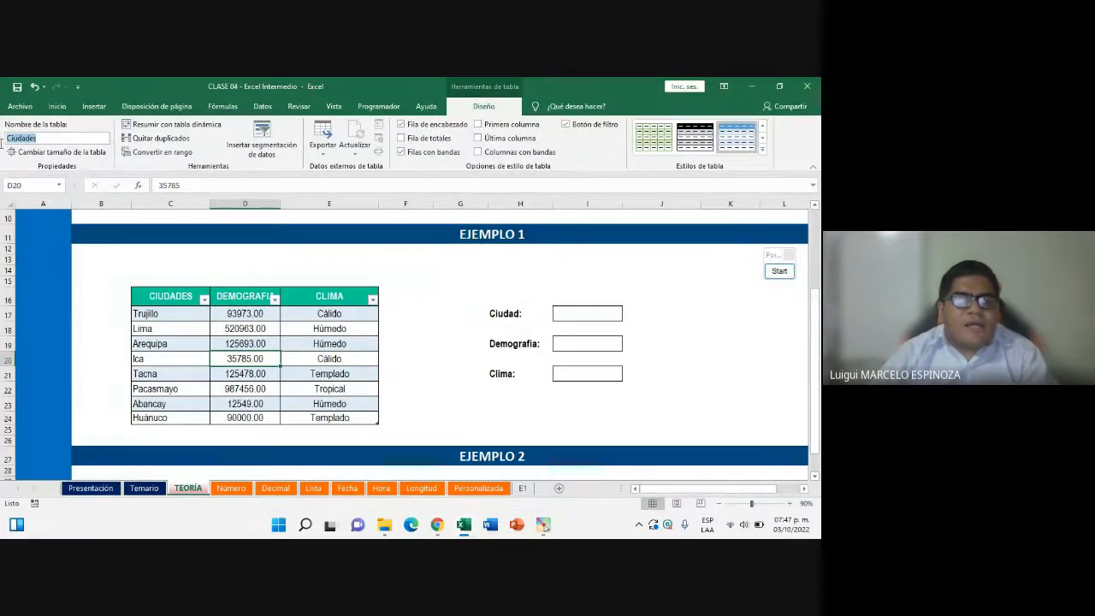
{"action": "left_click", "coordinate": [67, 138]}
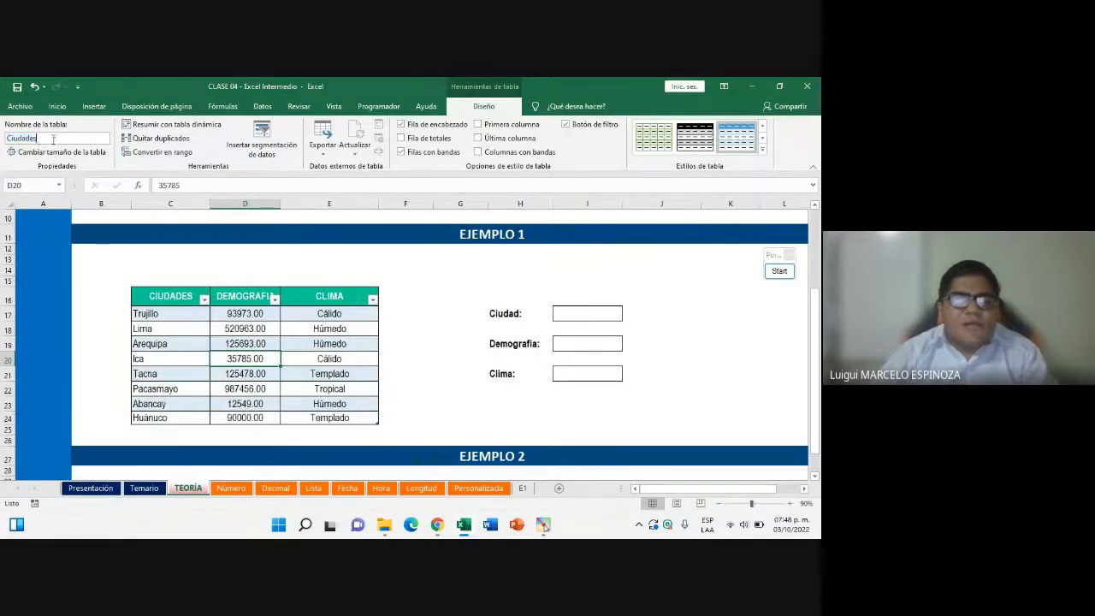
{"action": "left_click_drag", "start_coordinate": [58, 138], "coordinate": [2, 138]}
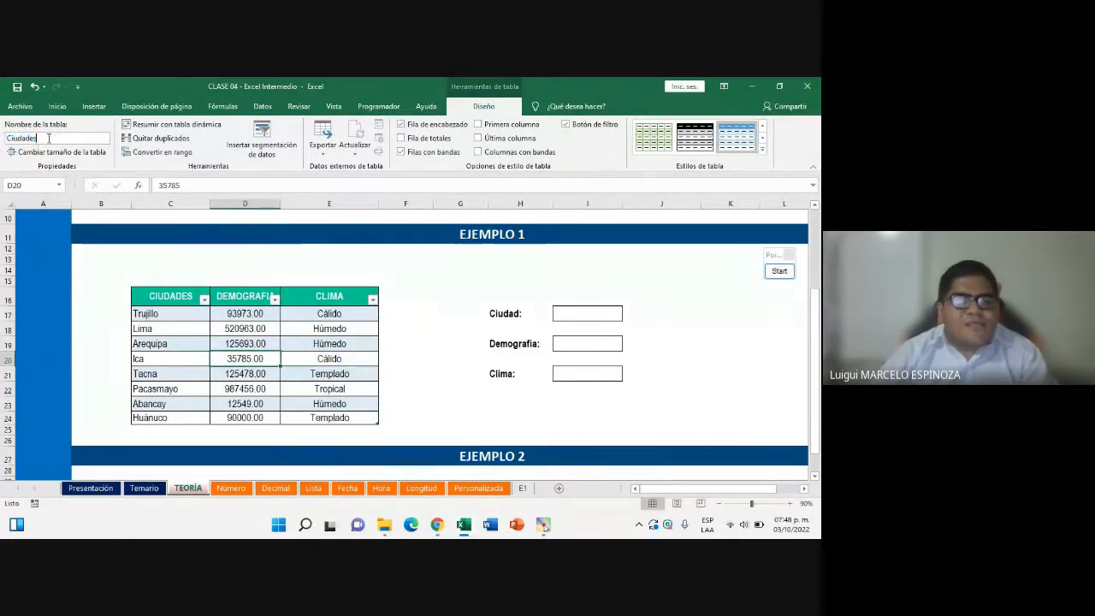
{"action": "left_click", "coordinate": [42, 137]}
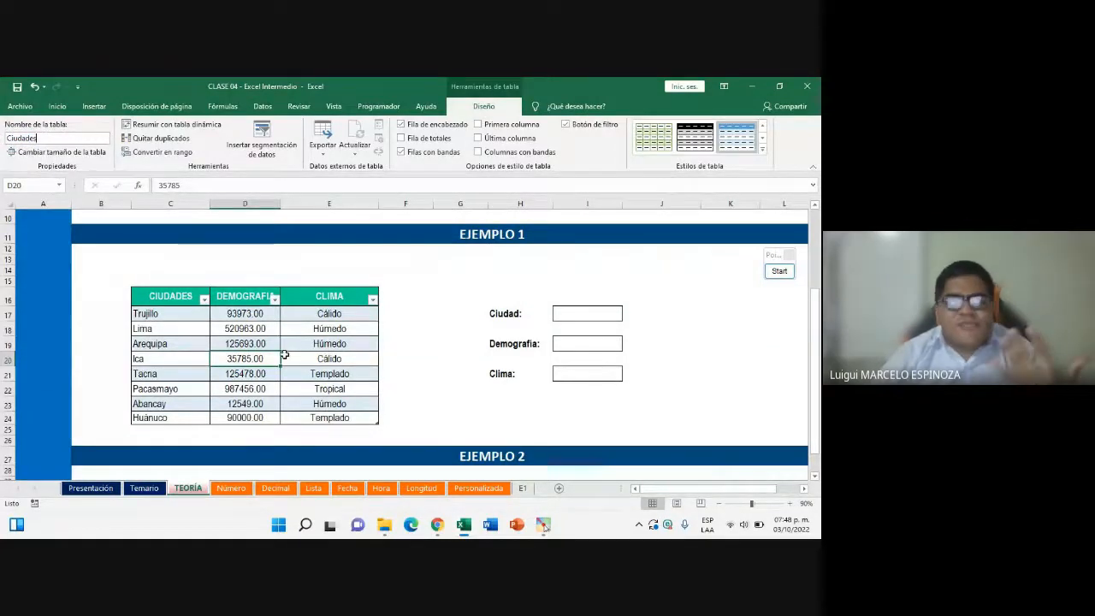
{"action": "left_click", "coordinate": [413, 281]}
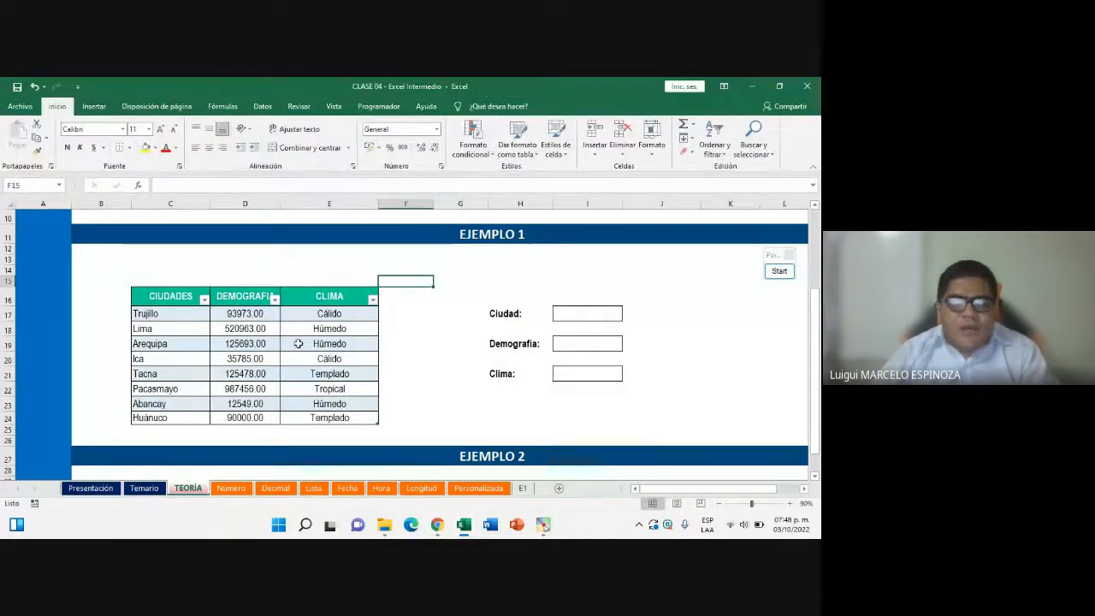
Select the CIUDADES table through the Ica row, then pick Ciudad input cell I17
{"action": "left_click_drag", "start_coordinate": [170, 301], "coordinate": [349, 417]}
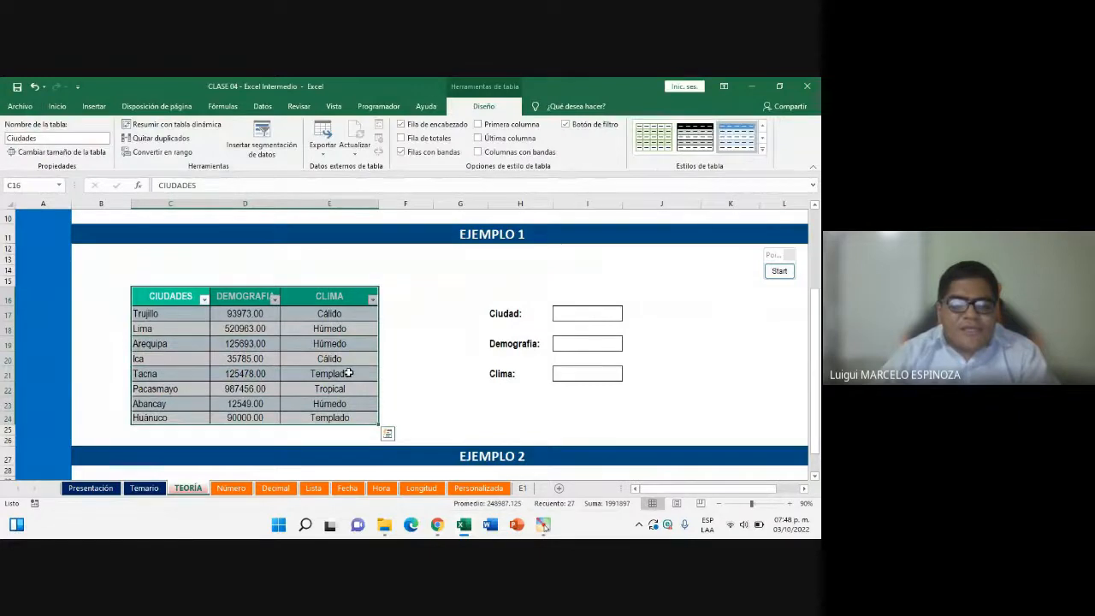
{"action": "left_click", "coordinate": [410, 260]}
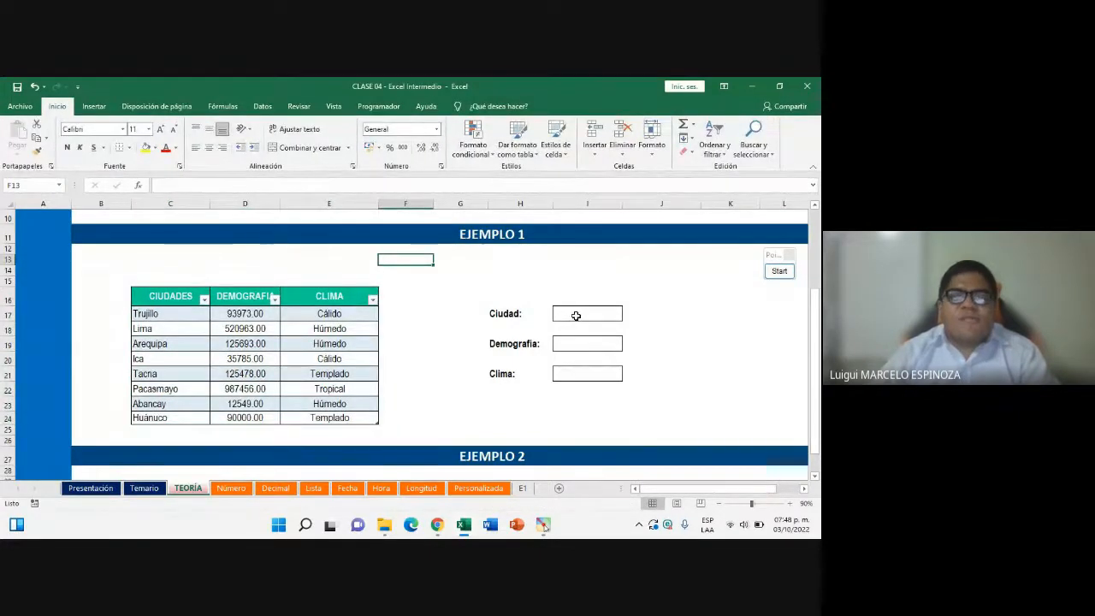
{"action": "left_click", "coordinate": [576, 316]}
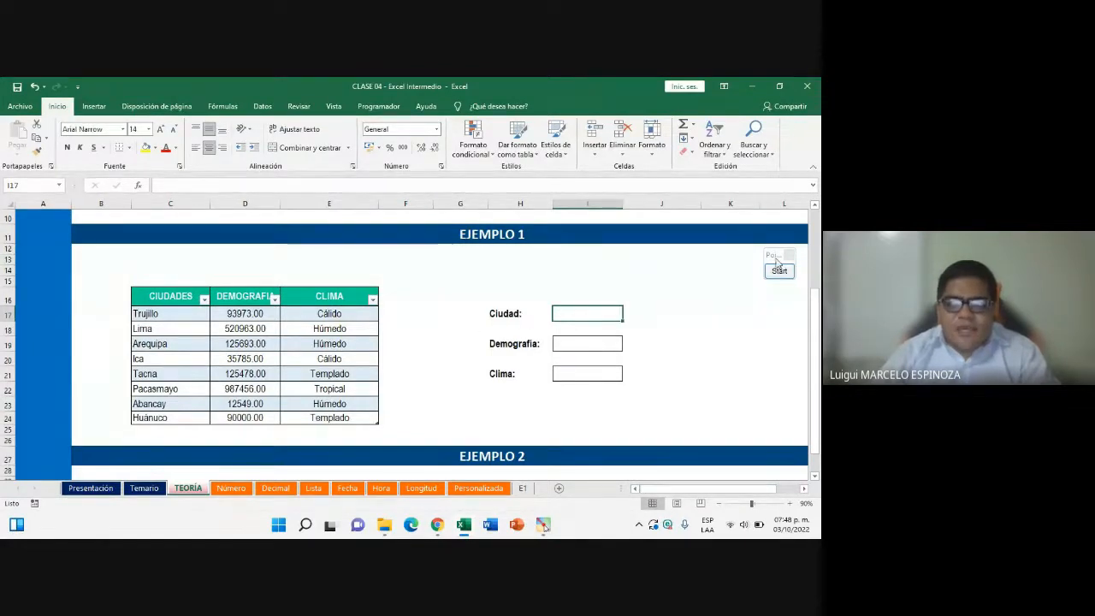
Box Ciudad cell I17 in red, magnify it at 200%, clear it and switch to Meet
{"action": "left_click_drag", "start_coordinate": [773, 255], "coordinate": [383, 233]}
{"action": "left_click", "coordinate": [388, 251]}
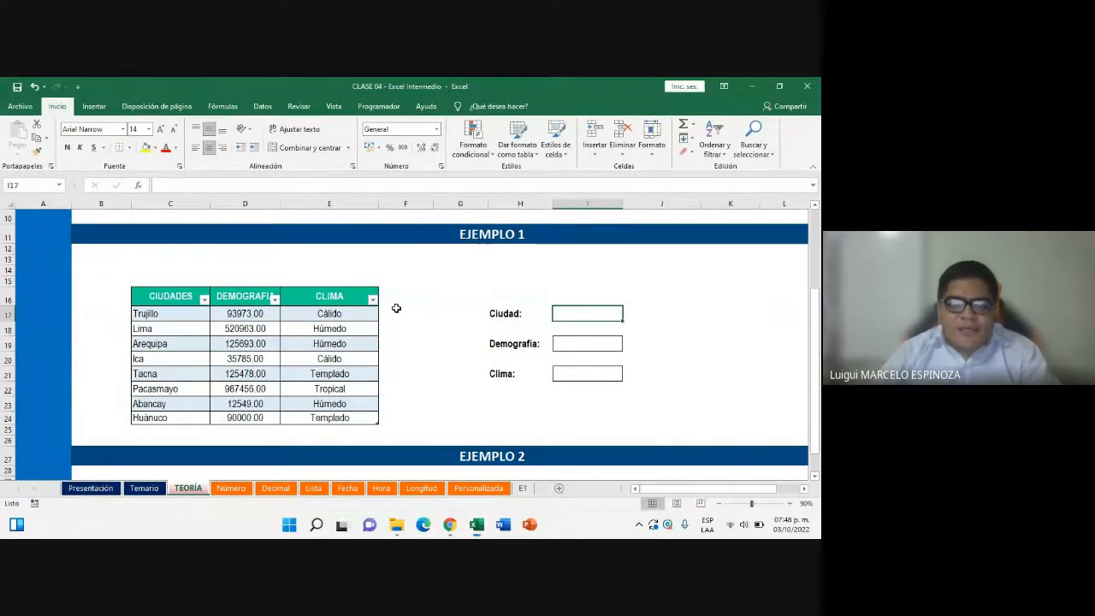
{"action": "mouse_move", "coordinate": [543, 301]}
{"action": "left_mouse_down"}
{"action": "mouse_move", "coordinate": [642, 338]}
{"action": "mouse_move", "coordinate": [629, 330]}
{"action": "left_mouse_up"}
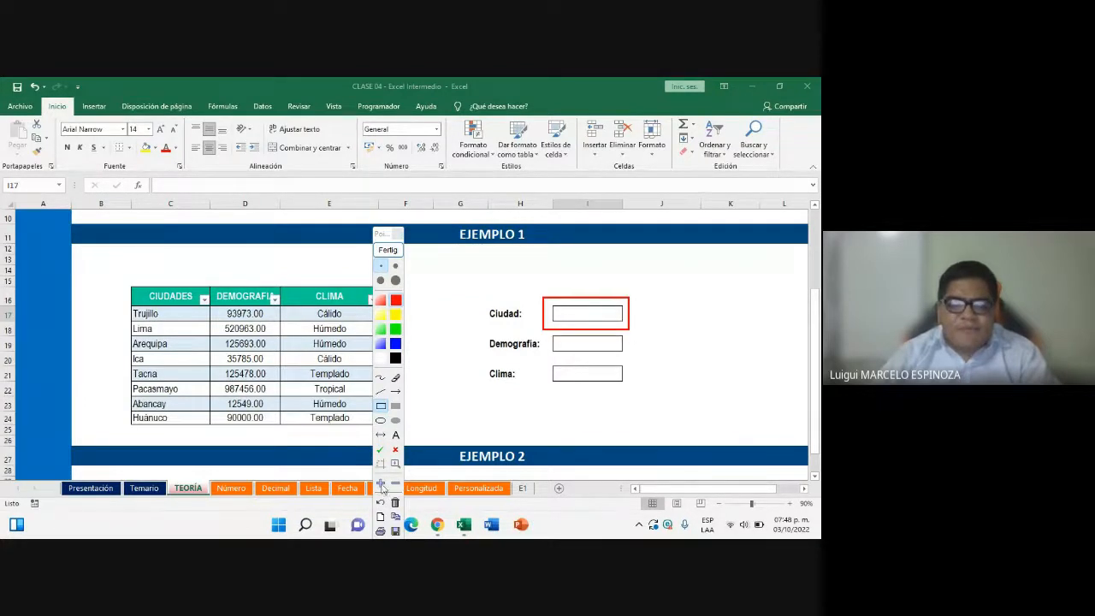
{"action": "left_click", "coordinate": [381, 483]}
{"action": "left_click_drag", "start_coordinate": [676, 361], "coordinate": [447, 345]}
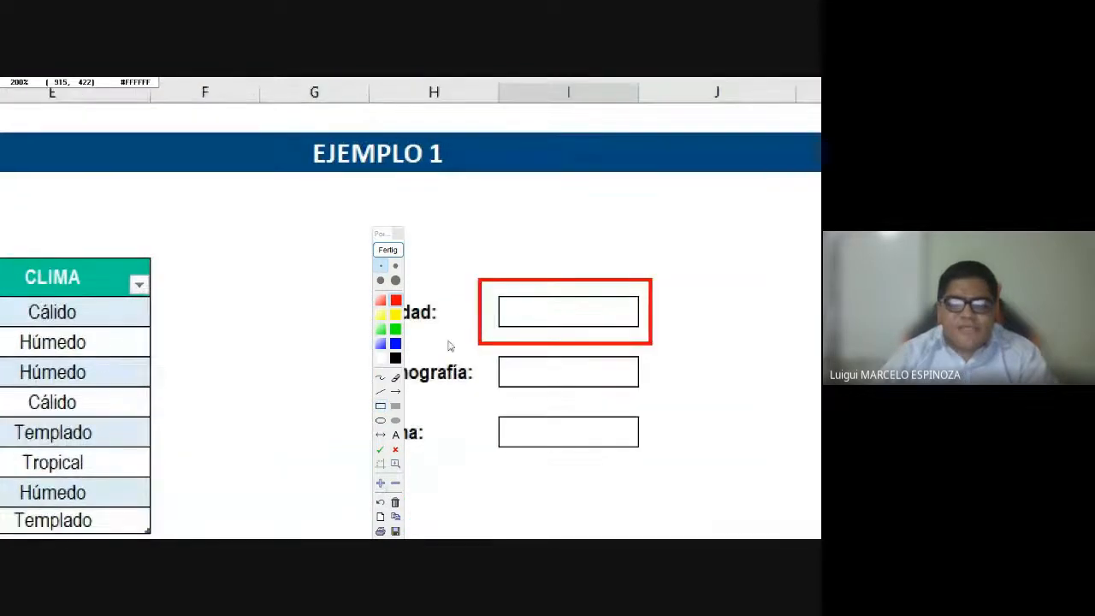
{"action": "left_click", "coordinate": [388, 249]}
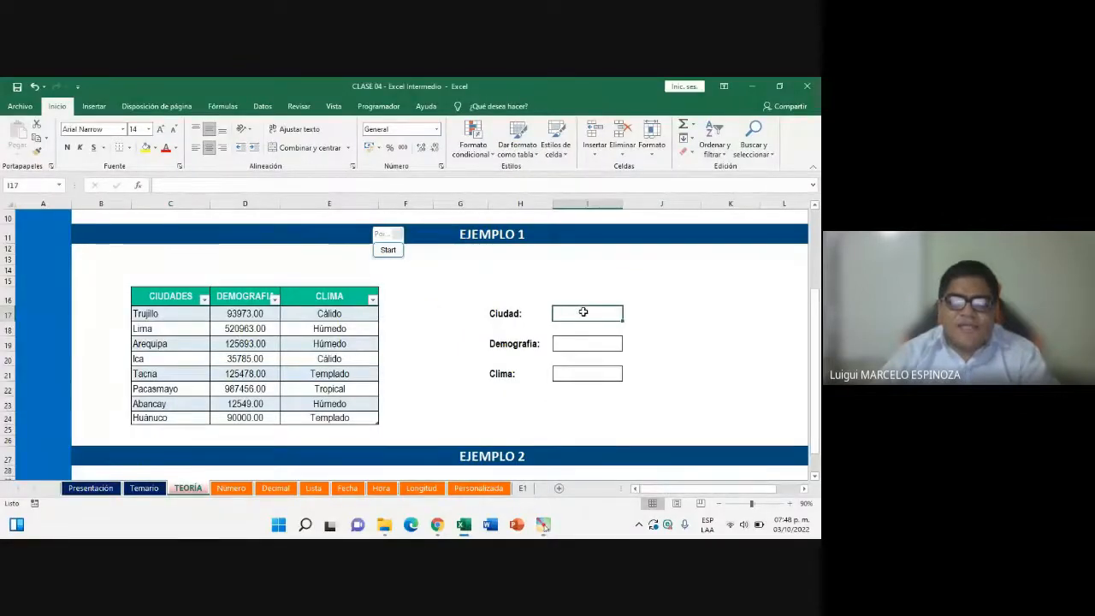
{"action": "left_click_drag", "start_coordinate": [382, 234], "coordinate": [759, 266]}
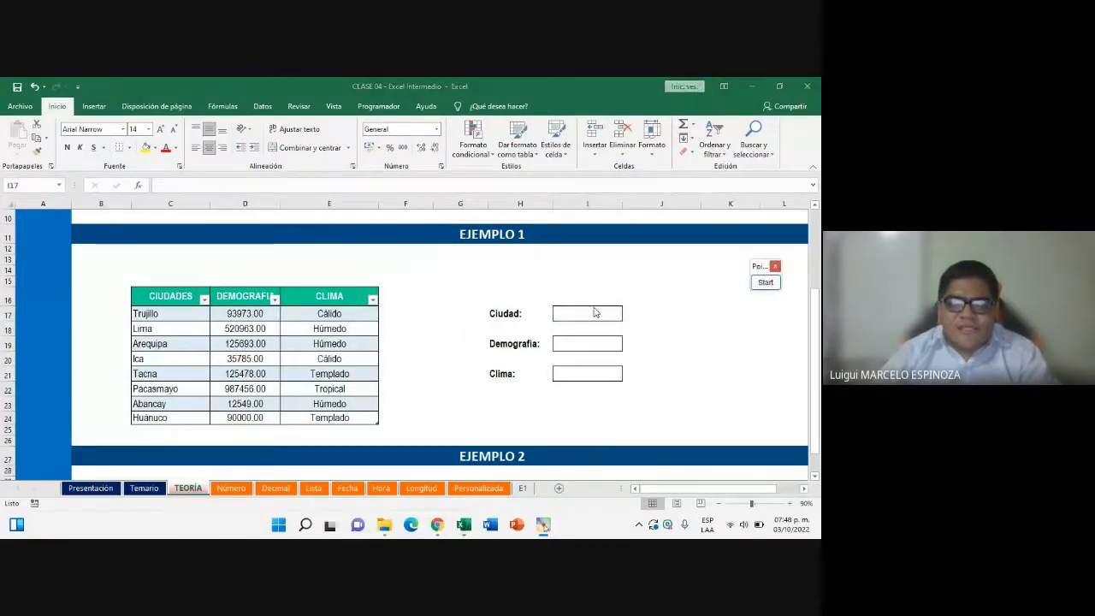
{"action": "left_click", "coordinate": [599, 312]}
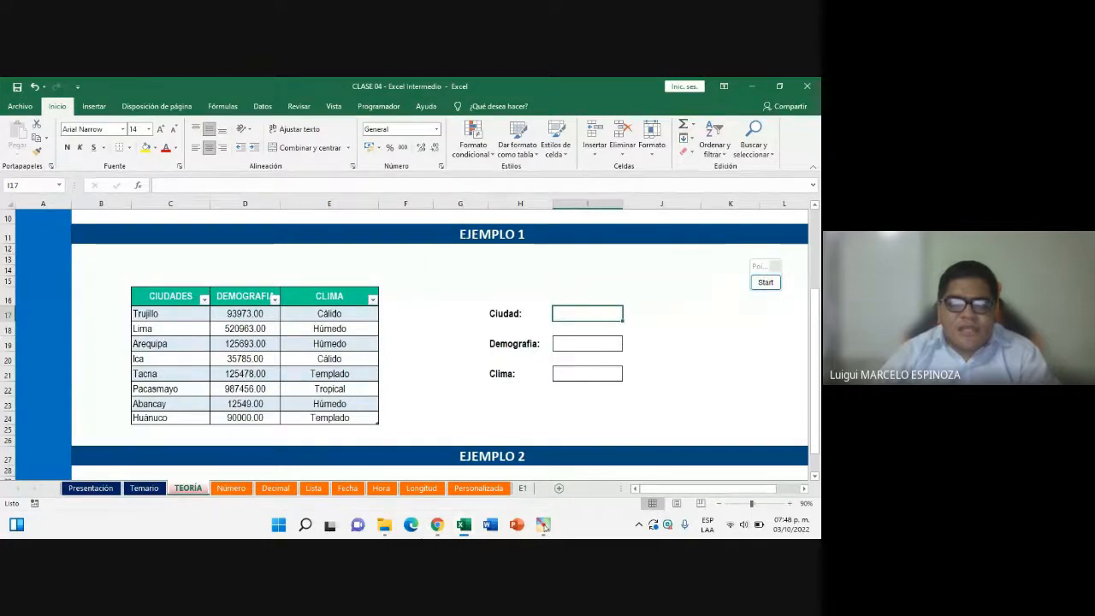
{"action": "left_click", "coordinate": [438, 525]}
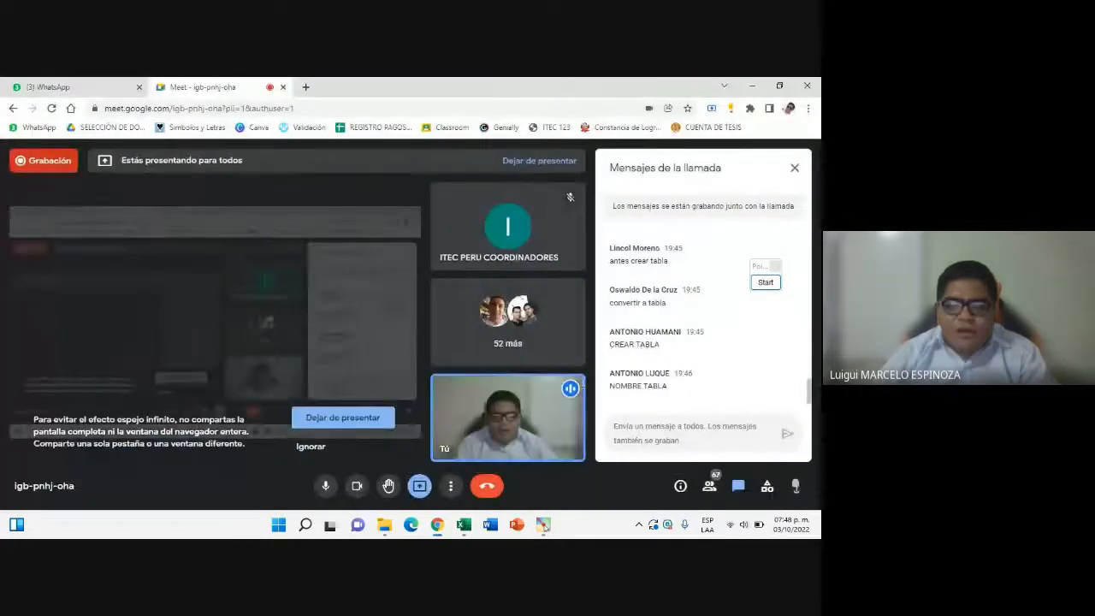
Return to the Excel workbook and park the annotation widget beside the CIUDADES table
{"action": "left_click", "coordinate": [469, 527]}
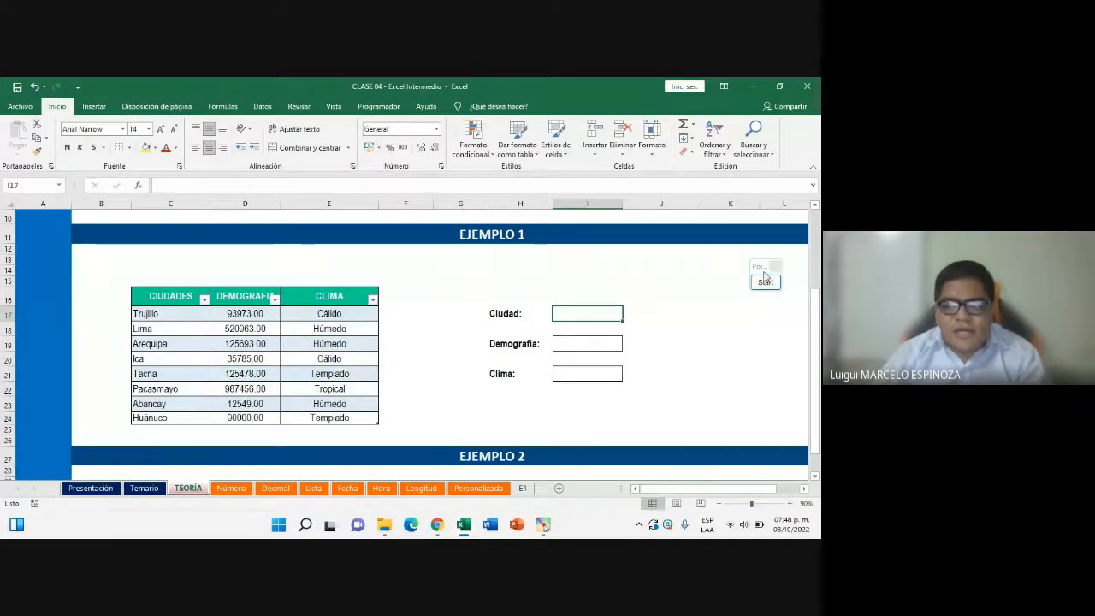
{"action": "left_click_drag", "start_coordinate": [764, 270], "coordinate": [103, 272]}
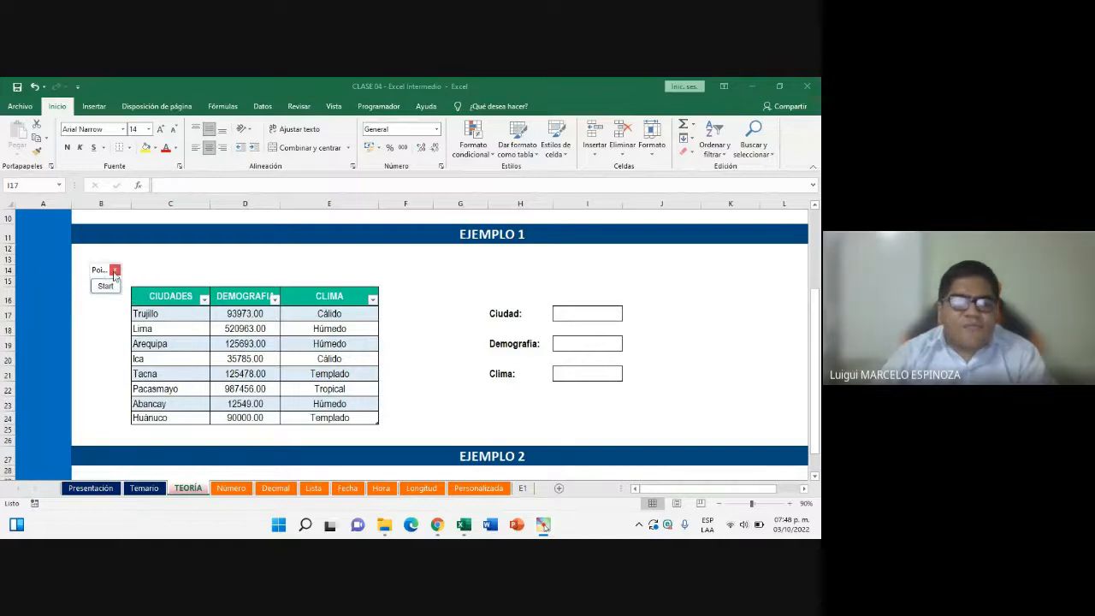
{"action": "left_click", "coordinate": [599, 317]}
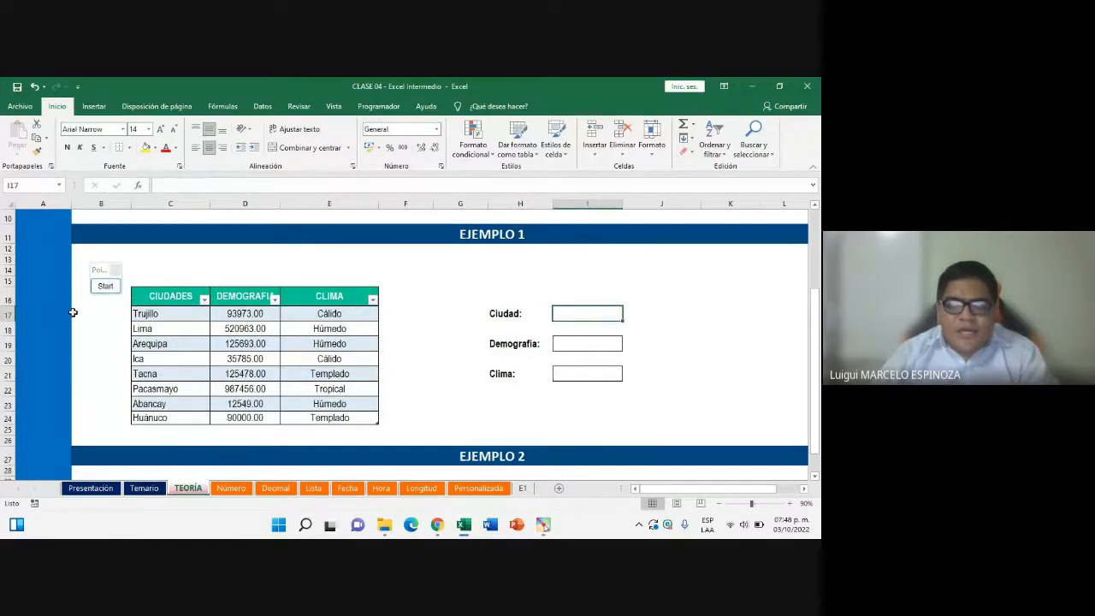
{"action": "left_click_drag", "start_coordinate": [99, 276], "coordinate": [89, 261]}
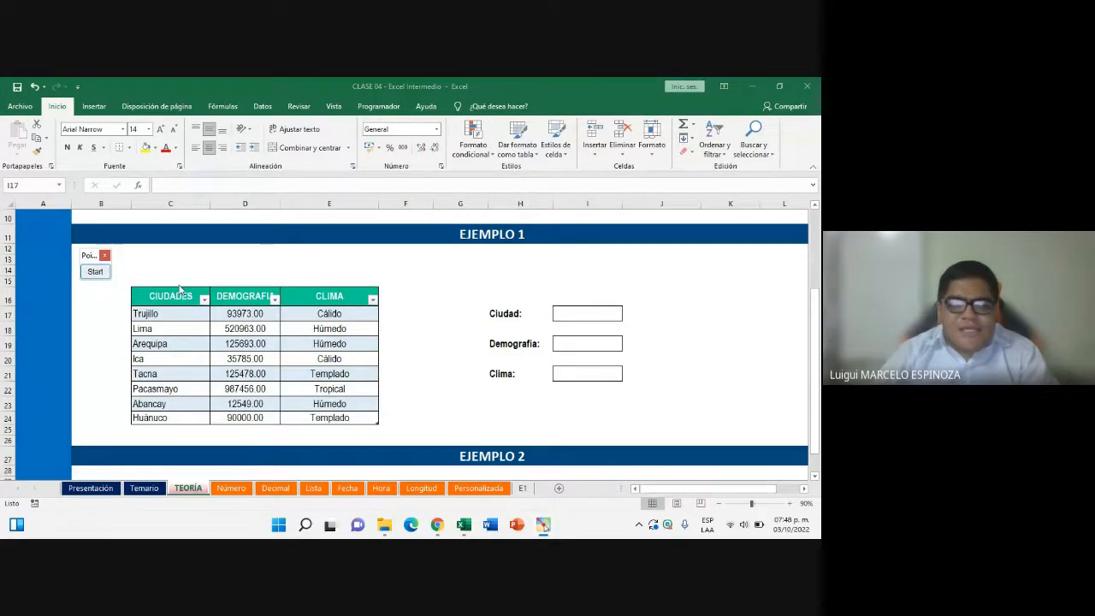
{"action": "left_click", "coordinate": [573, 318]}
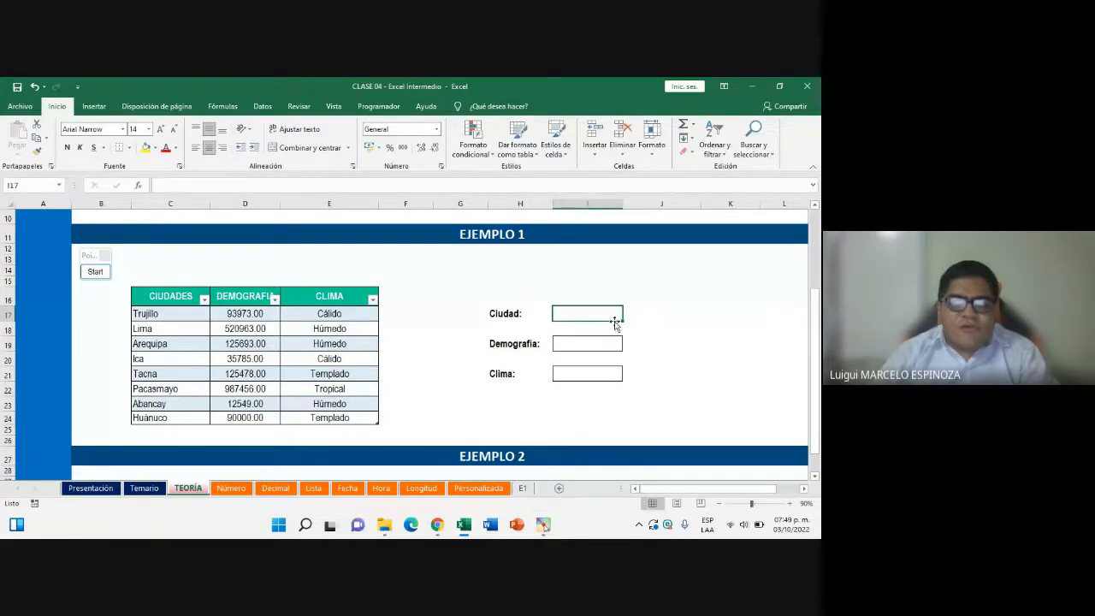
{"action": "left_click", "coordinate": [100, 269]}
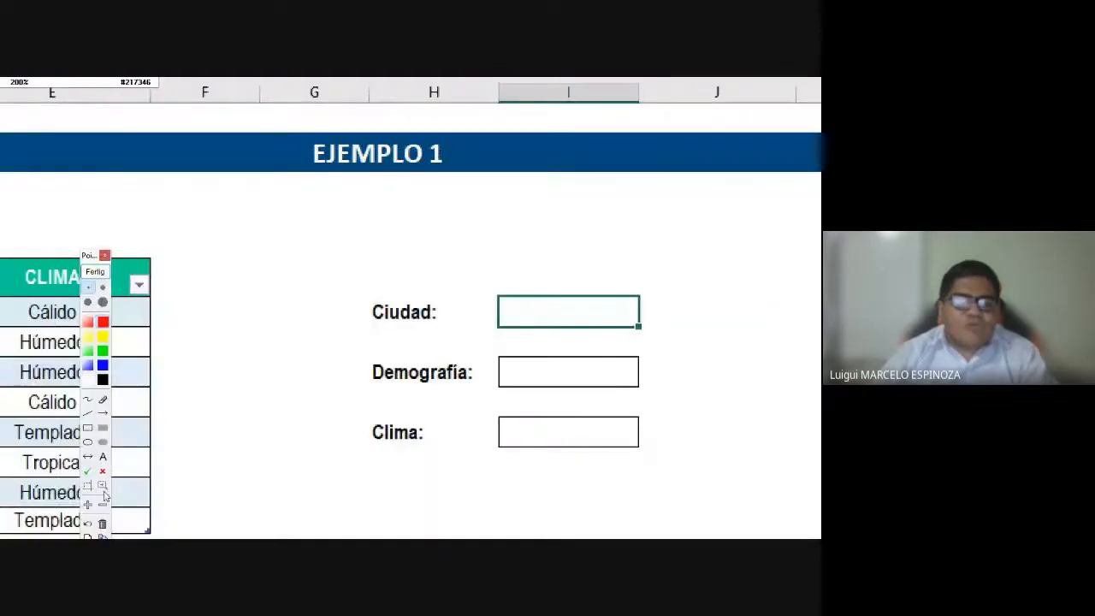
{"action": "left_click", "coordinate": [103, 490]}
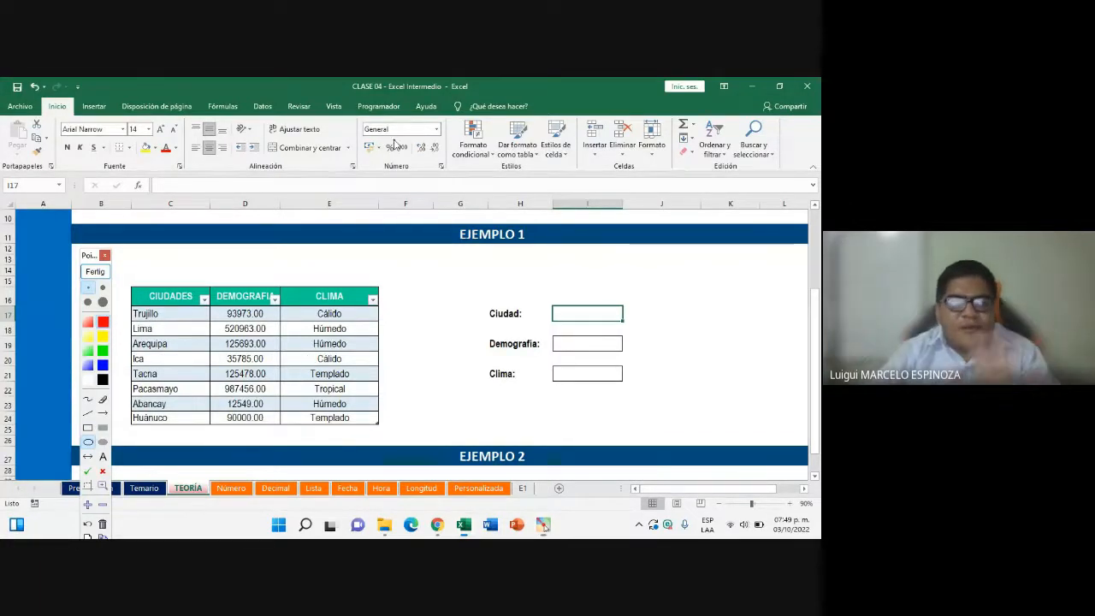
{"action": "left_click", "coordinate": [95, 272]}
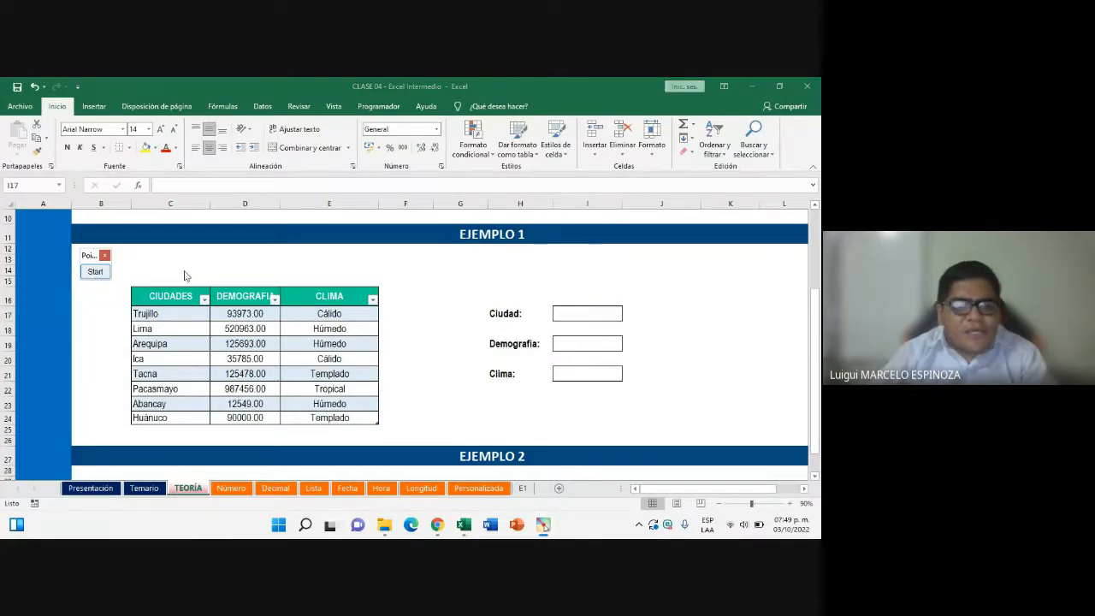
{"action": "left_click", "coordinate": [93, 273]}
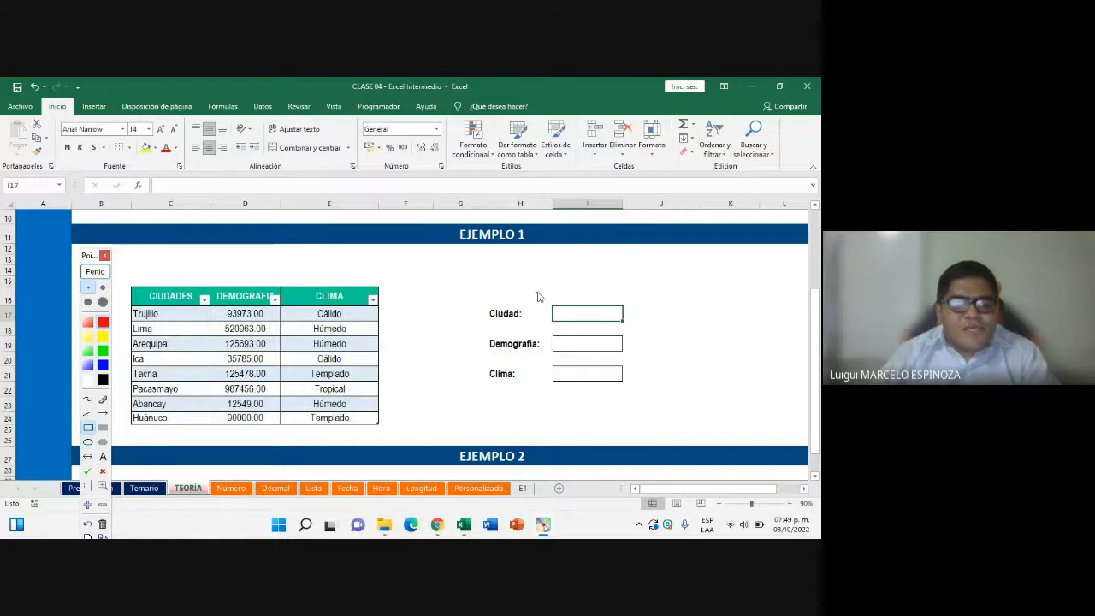
{"action": "left_click_drag", "start_coordinate": [543, 294], "coordinate": [637, 337]}
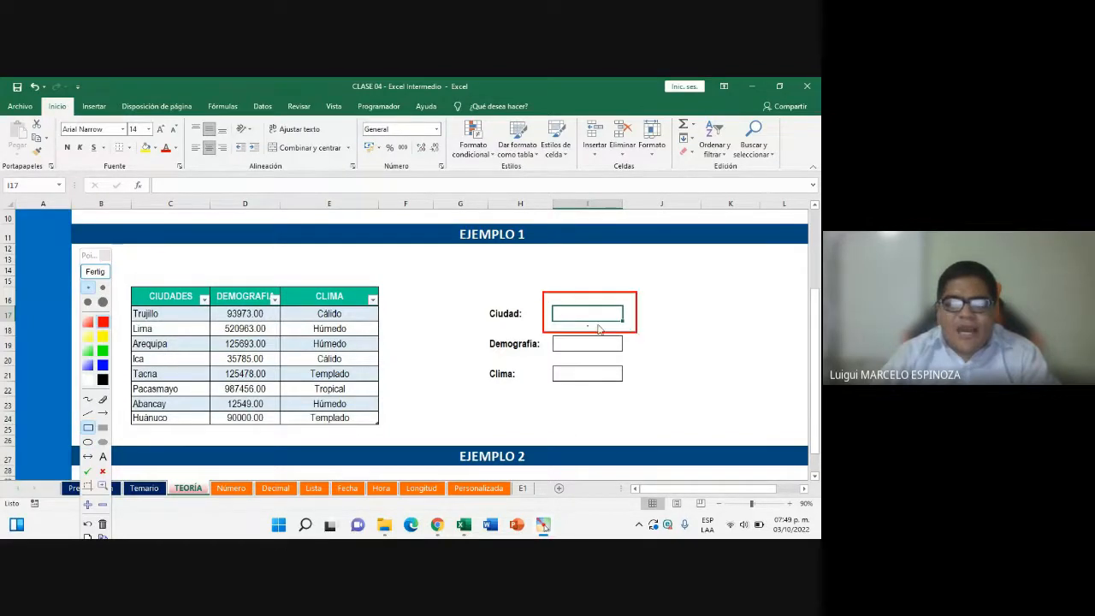
{"action": "left_click", "coordinate": [90, 427]}
{"action": "mouse_move", "coordinate": [122, 304]}
{"action": "left_mouse_down"}
{"action": "mouse_move", "coordinate": [209, 364]}
{"action": "mouse_move", "coordinate": [224, 423]}
{"action": "mouse_move", "coordinate": [214, 428]}
{"action": "left_mouse_up"}
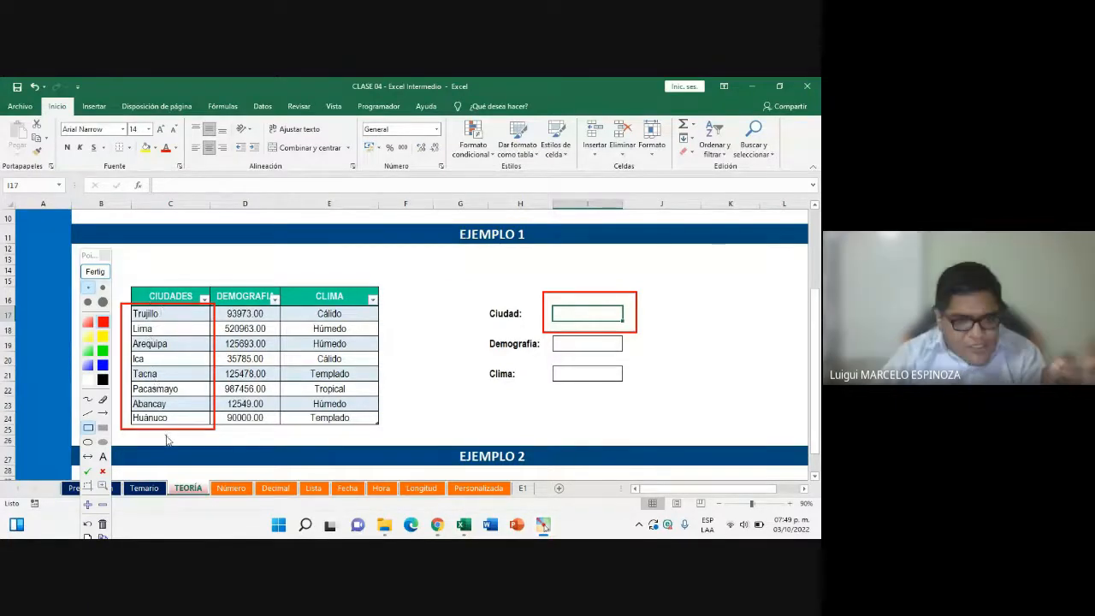
{"action": "left_click", "coordinate": [95, 272]}
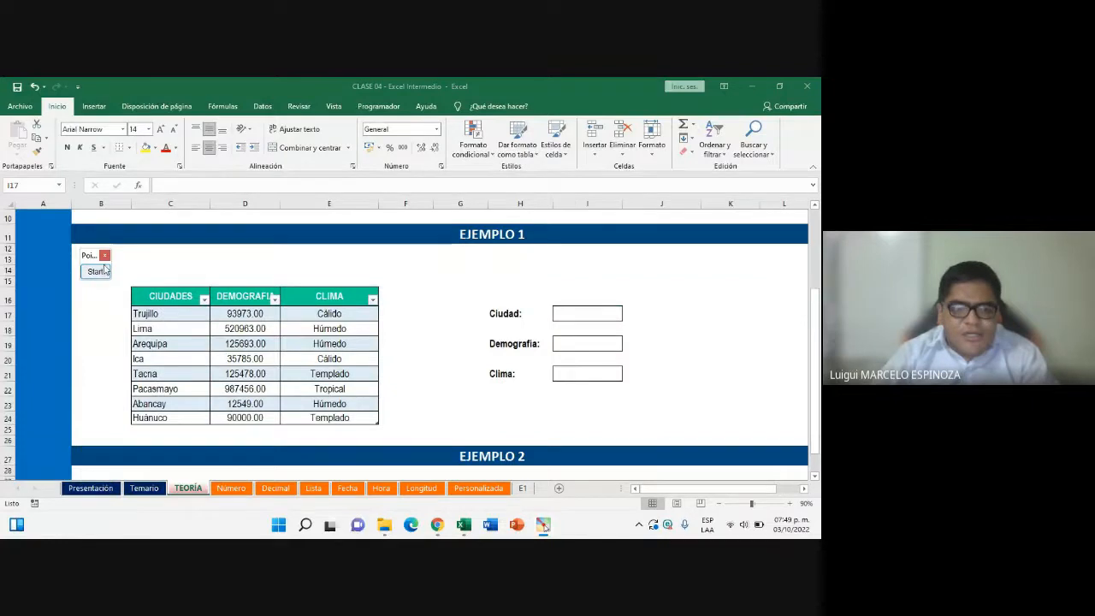
With the Ciudad cell selected, circle the data commands in red at 200% magnification, then clear
{"action": "left_click", "coordinate": [580, 314]}
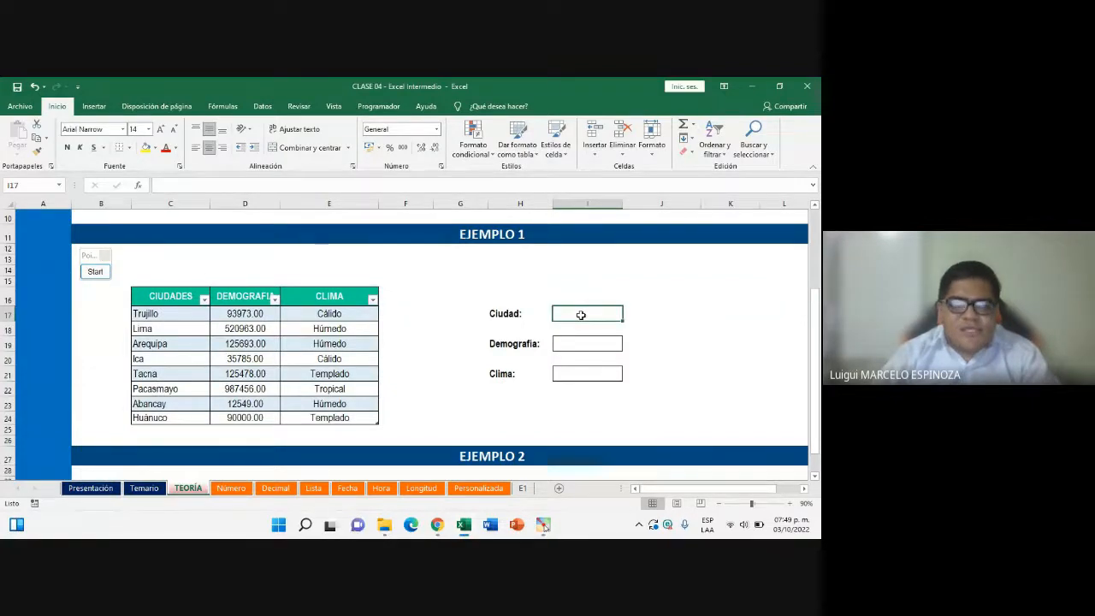
{"action": "left_click", "coordinate": [95, 271]}
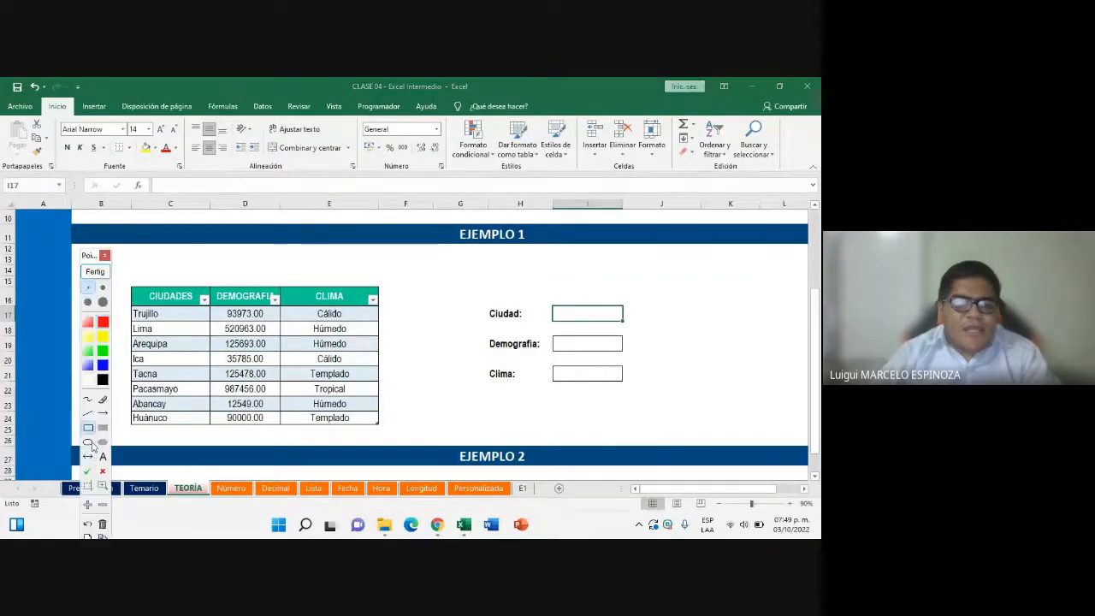
{"action": "mouse_move", "coordinate": [246, 92]}
{"action": "left_mouse_down"}
{"action": "mouse_move", "coordinate": [280, 121]}
{"action": "mouse_move", "coordinate": [362, 339]}
{"action": "left_mouse_up"}
{"action": "left_click", "coordinate": [102, 485]}
{"action": "left_click_drag", "start_coordinate": [332, 242], "coordinate": [385, 249]}
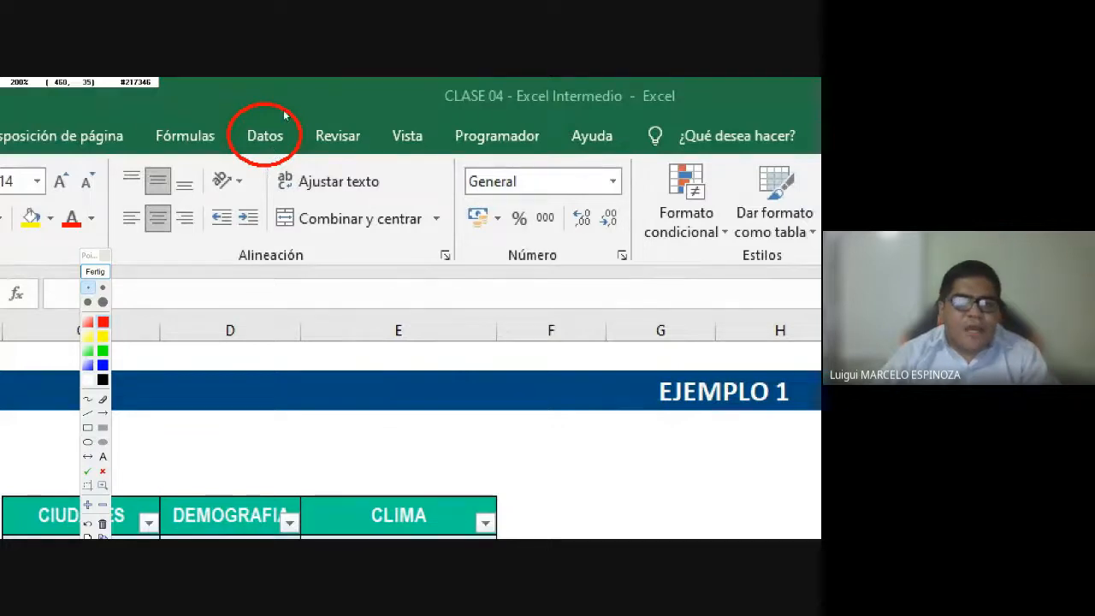
{"action": "key", "text": "Escape"}
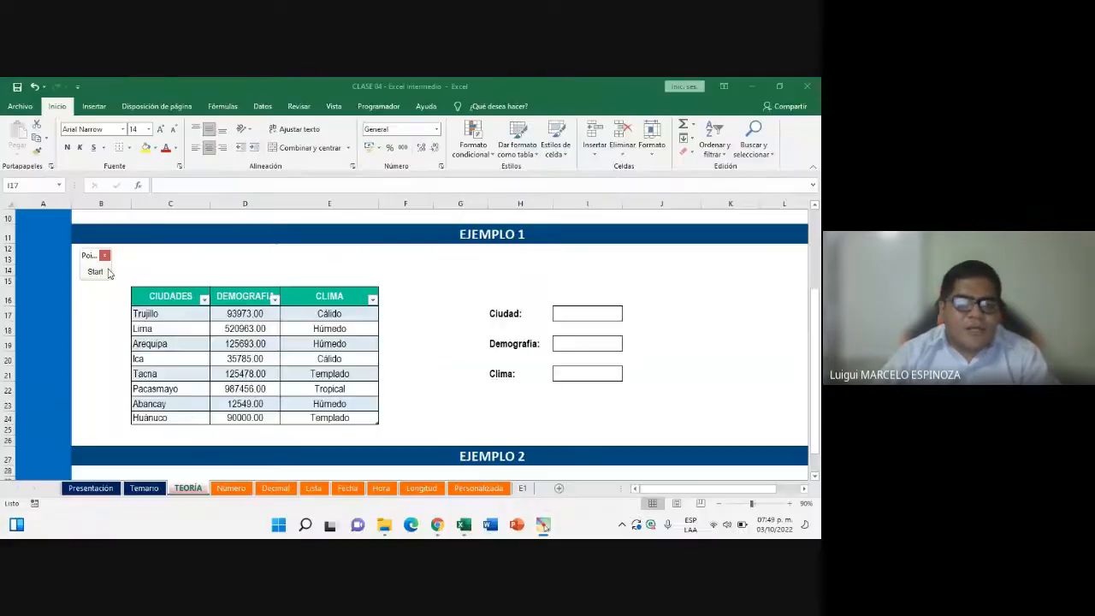
Show the Datos ribbon tab and ready the ellipse annotation tool at normal scale
{"action": "left_click", "coordinate": [265, 108]}
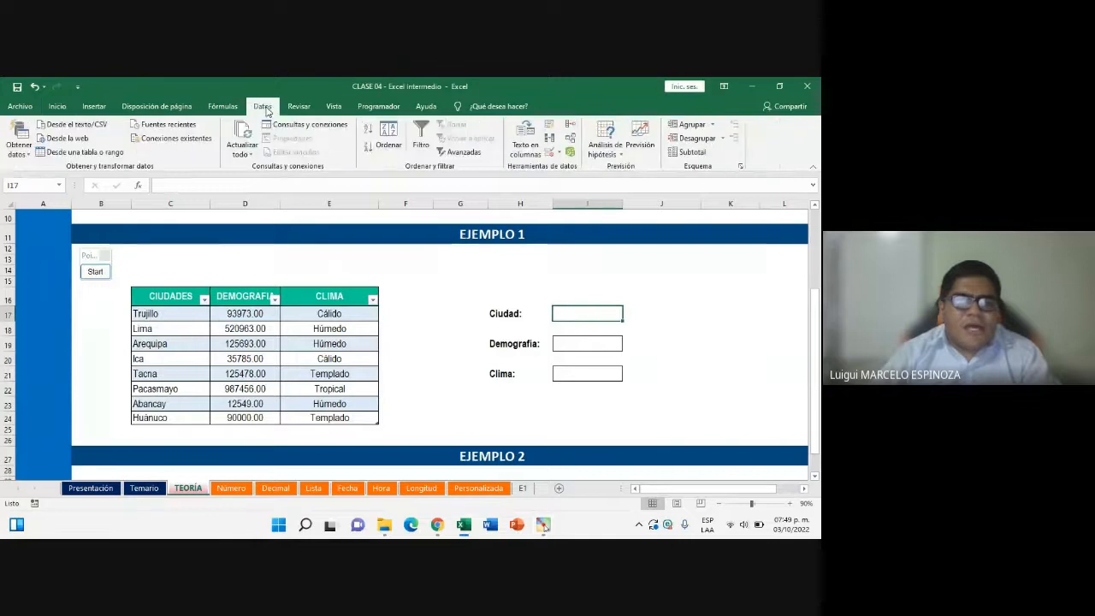
{"action": "left_click", "coordinate": [95, 271]}
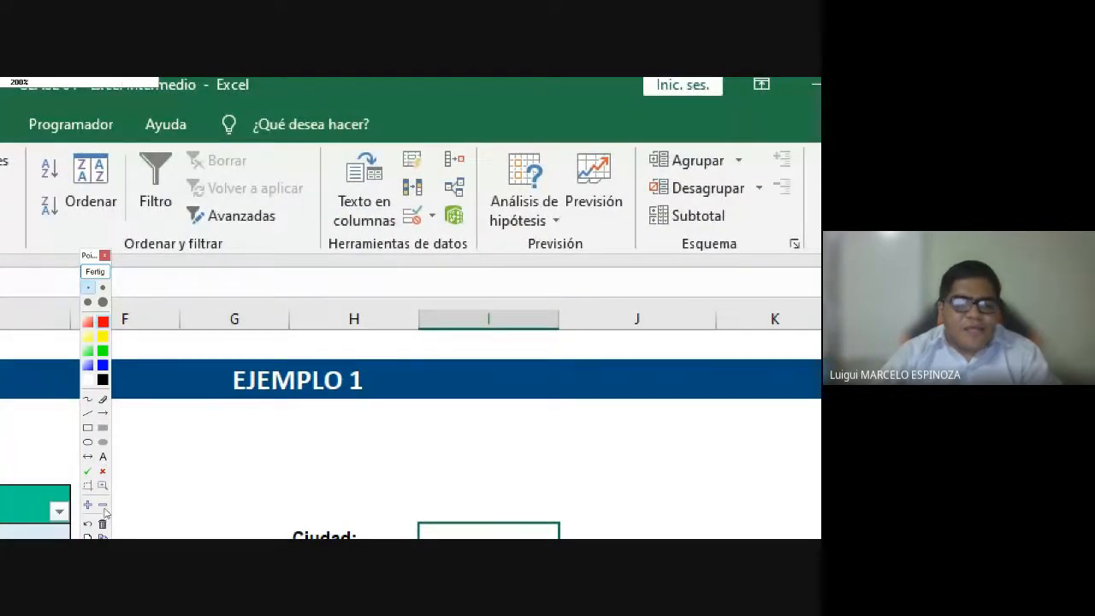
{"action": "left_click", "coordinate": [102, 507]}
{"action": "left_click", "coordinate": [87, 443]}
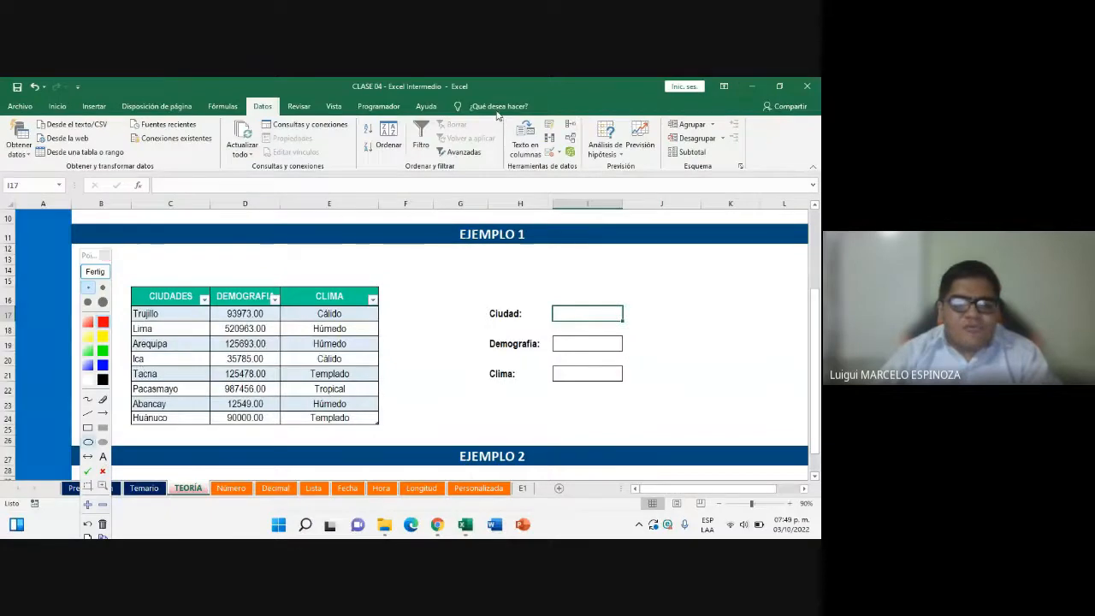
Circle the Herramientas de datos commands in red, magnify them, then clear
{"action": "left_click_drag", "start_coordinate": [497, 111], "coordinate": [588, 185]}
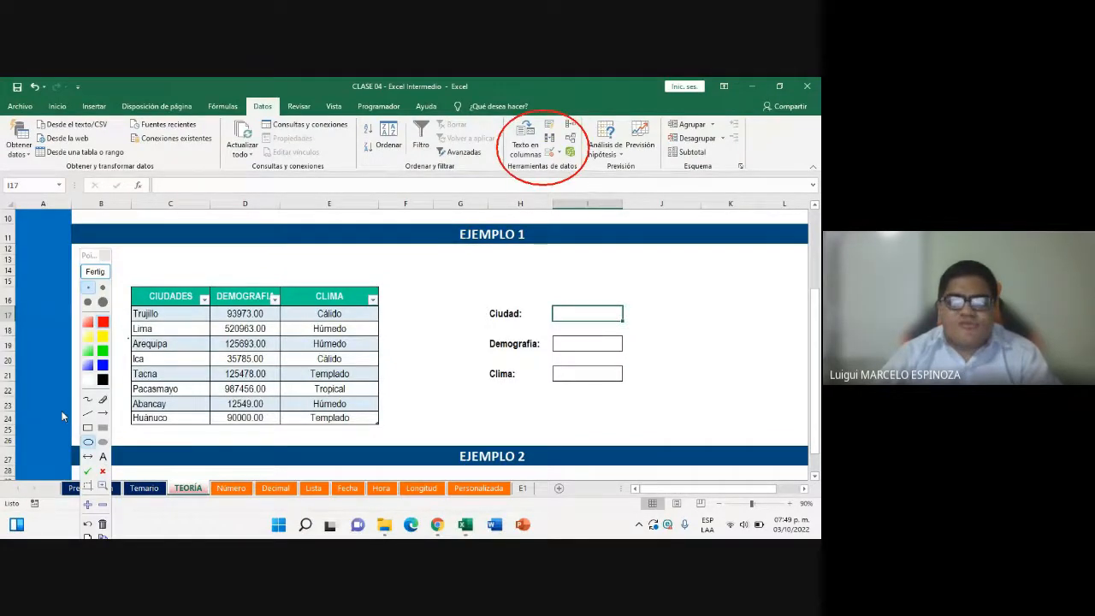
{"action": "left_click", "coordinate": [87, 505]}
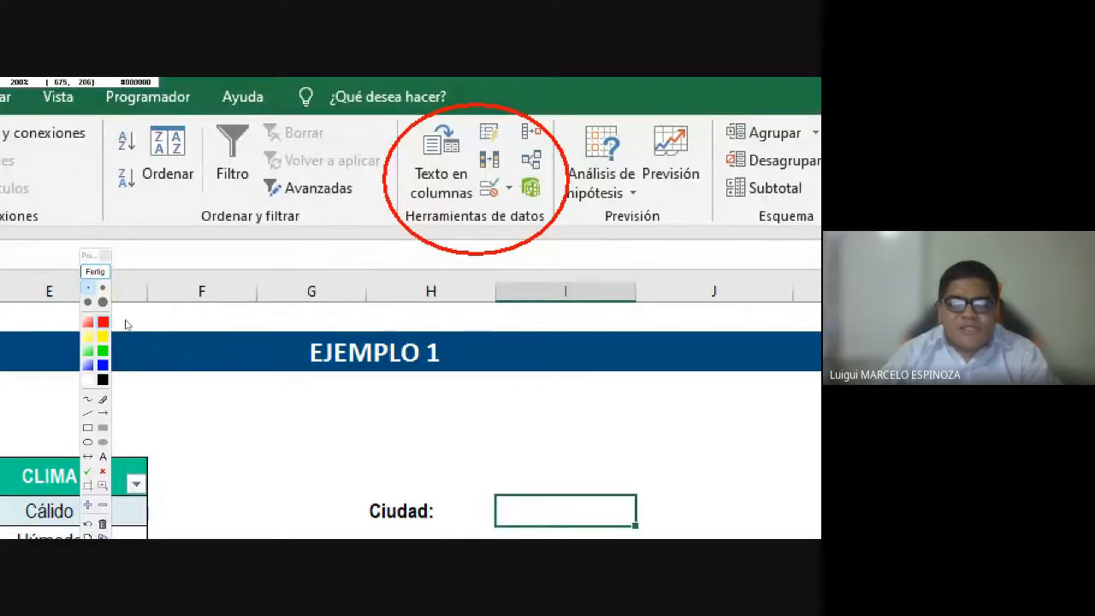
{"action": "left_click", "coordinate": [95, 272]}
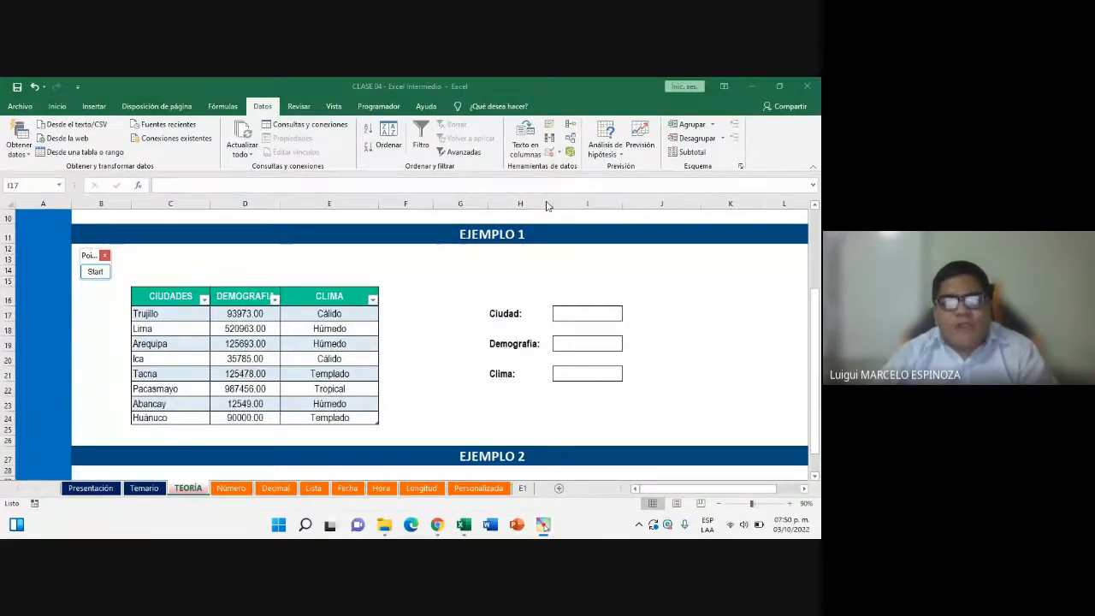
Open and close the Validación de datos dropdown, briefly toggling the magnifier
{"action": "left_click", "coordinate": [561, 152]}
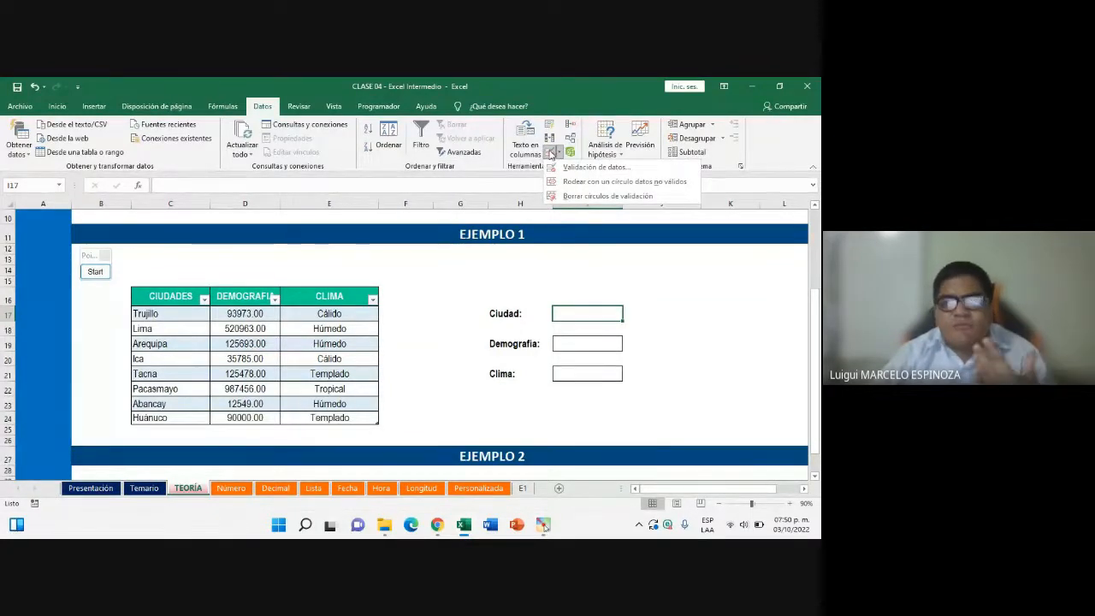
{"action": "left_click", "coordinate": [561, 153]}
{"action": "left_click", "coordinate": [561, 153]}
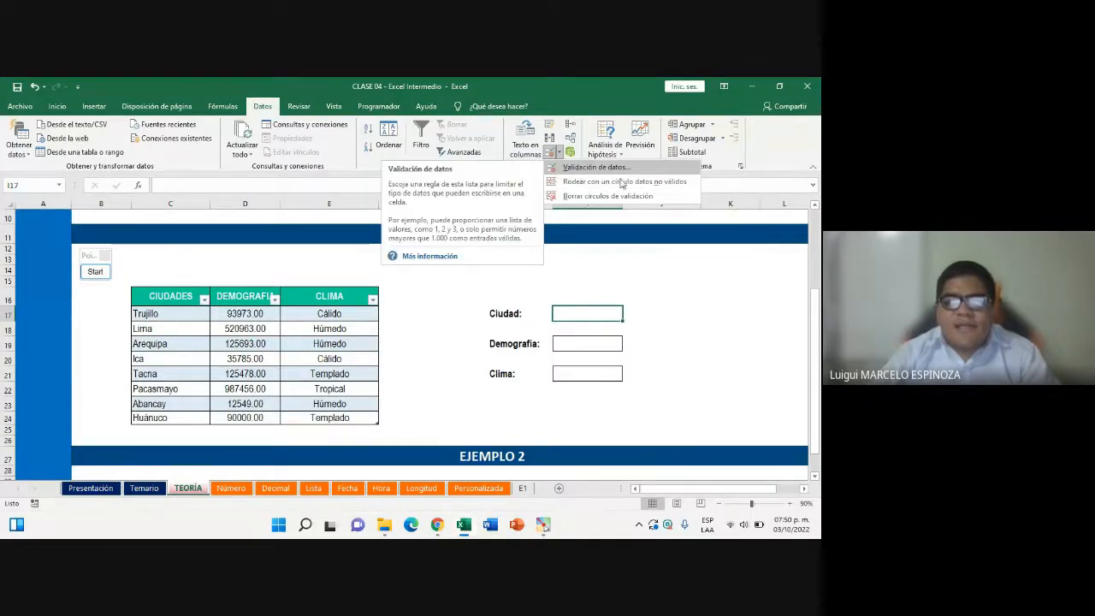
{"action": "left_click", "coordinate": [615, 310]}
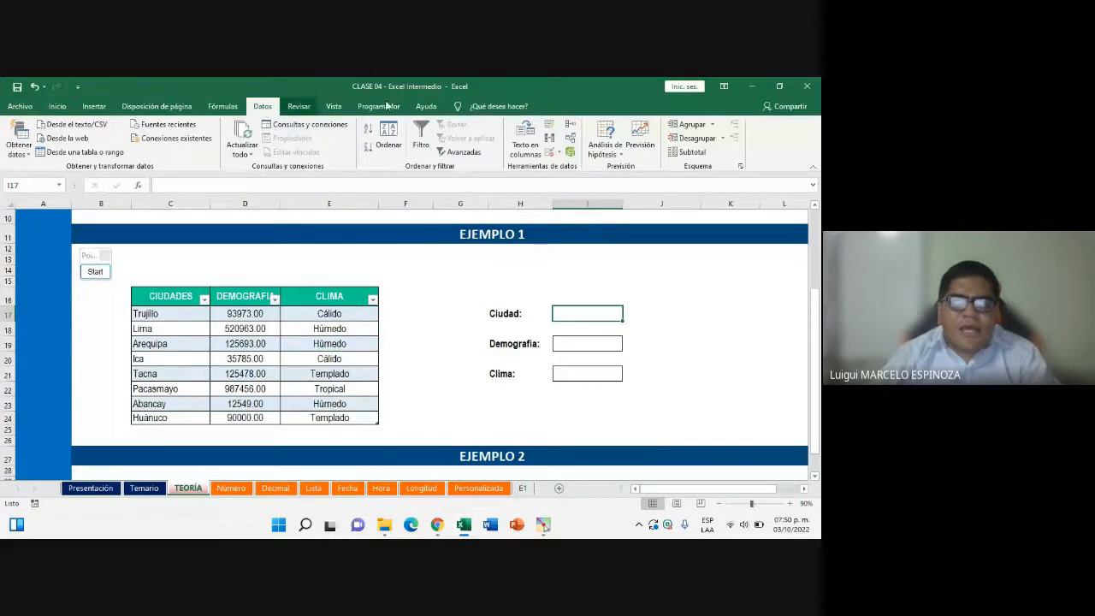
{"action": "left_click", "coordinate": [95, 272]}
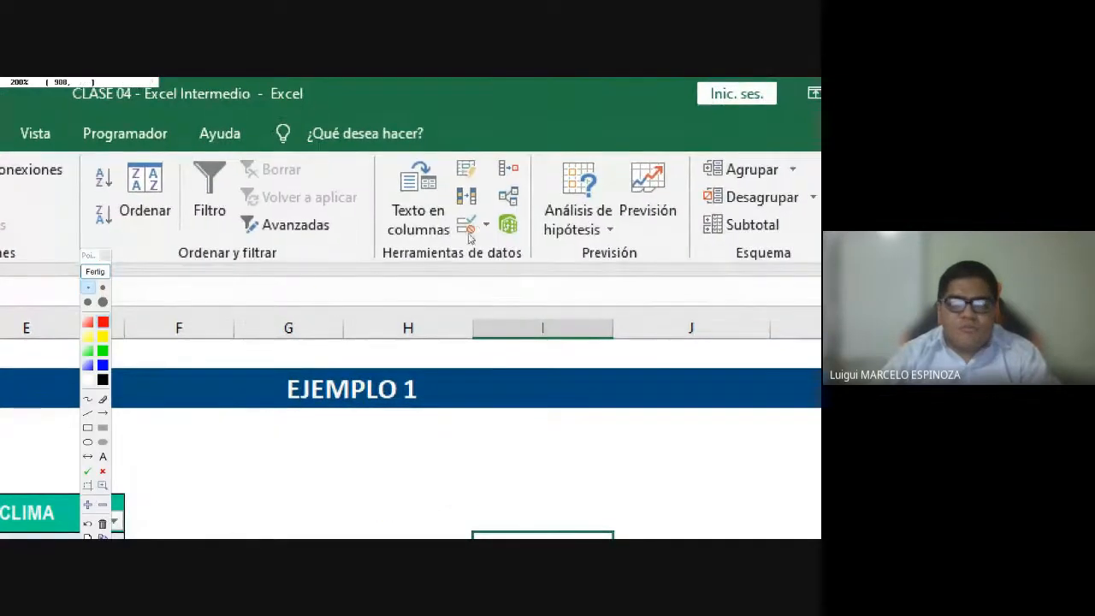
{"action": "left_click", "coordinate": [95, 272]}
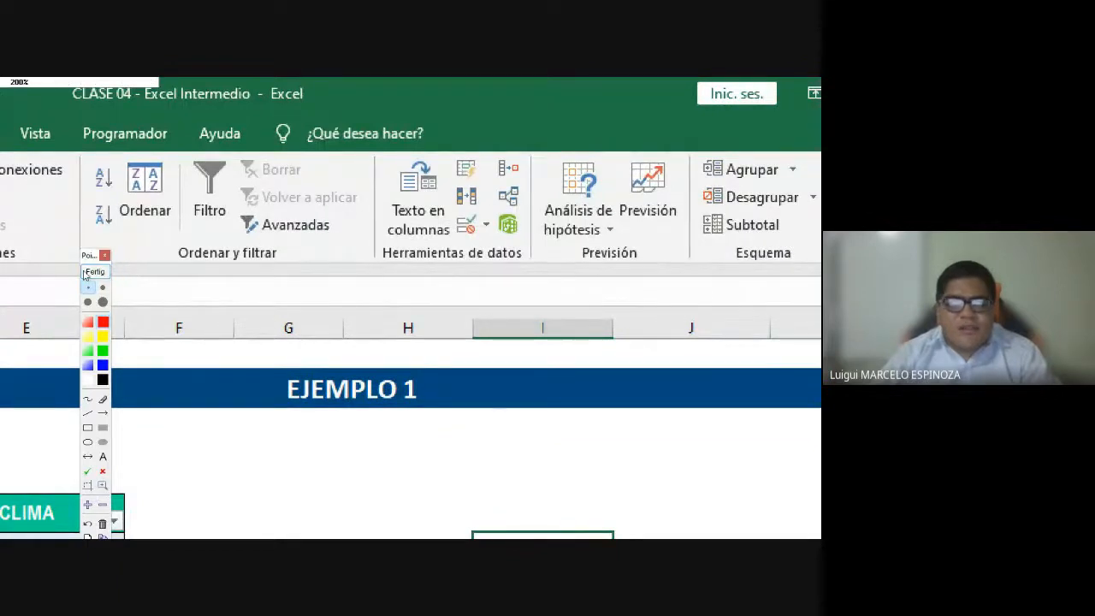
Open the Validación de datos dialog for the Ciudad cell, move it lower, then switch to Meet
{"action": "left_click", "coordinate": [561, 154]}
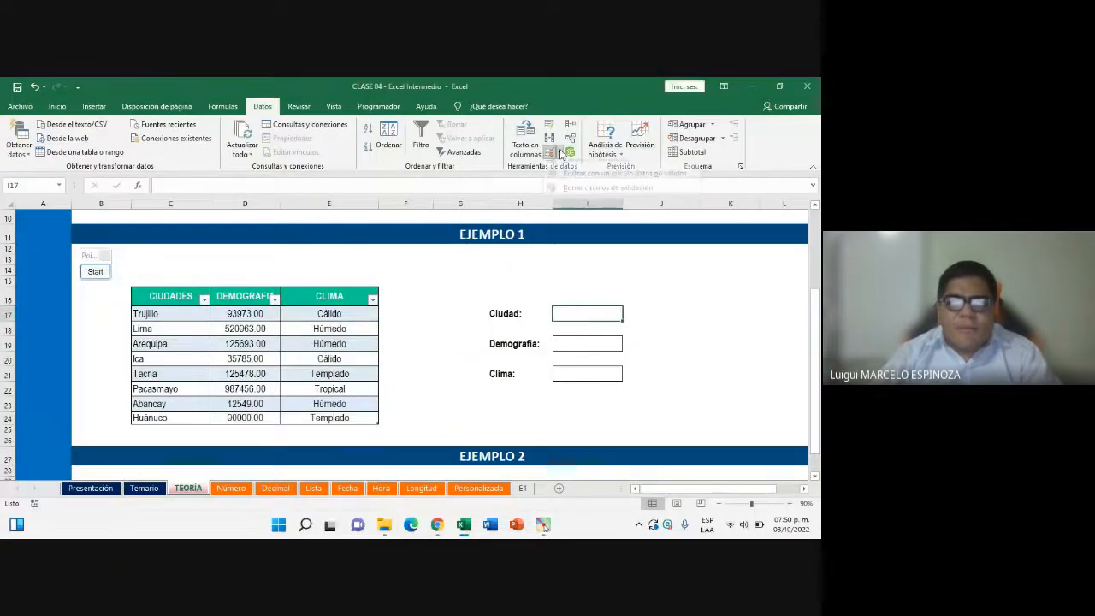
{"action": "left_click", "coordinate": [562, 153]}
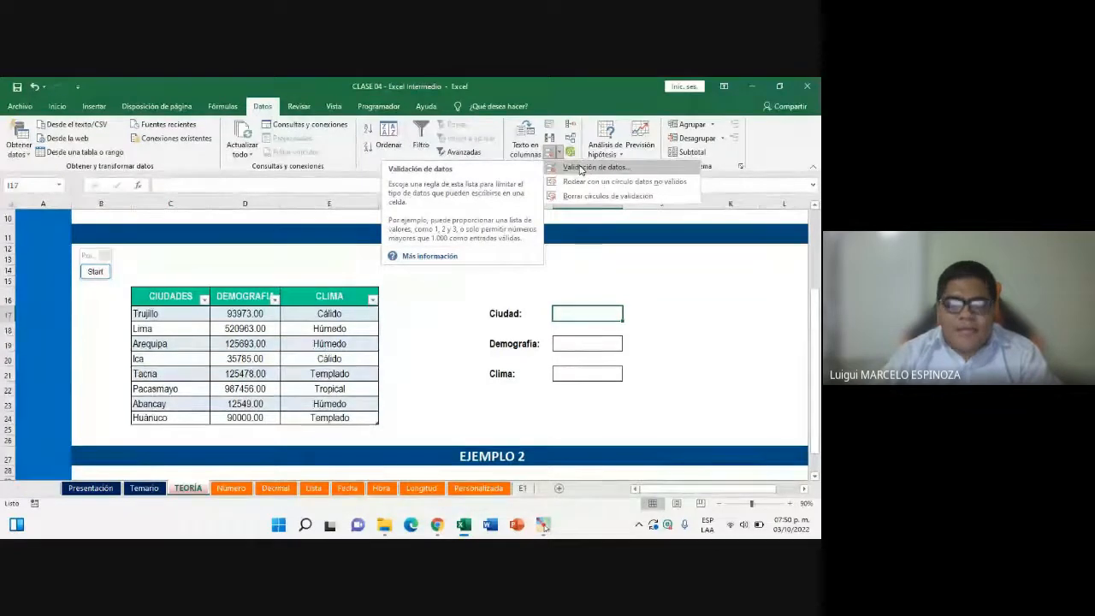
{"action": "left_click", "coordinate": [579, 167]}
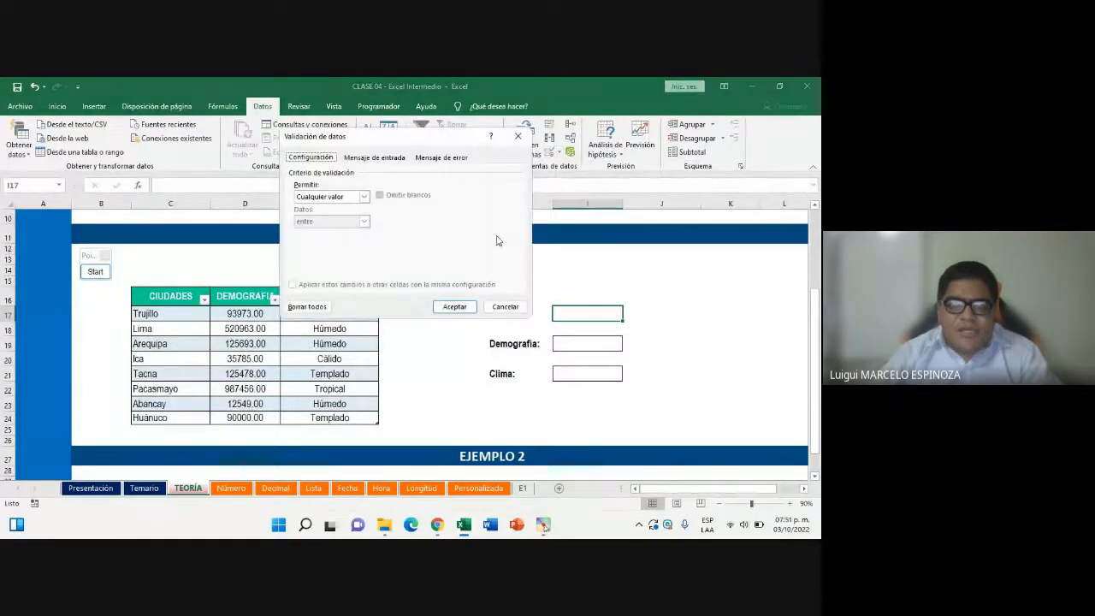
{"action": "left_click_drag", "start_coordinate": [390, 139], "coordinate": [388, 184]}
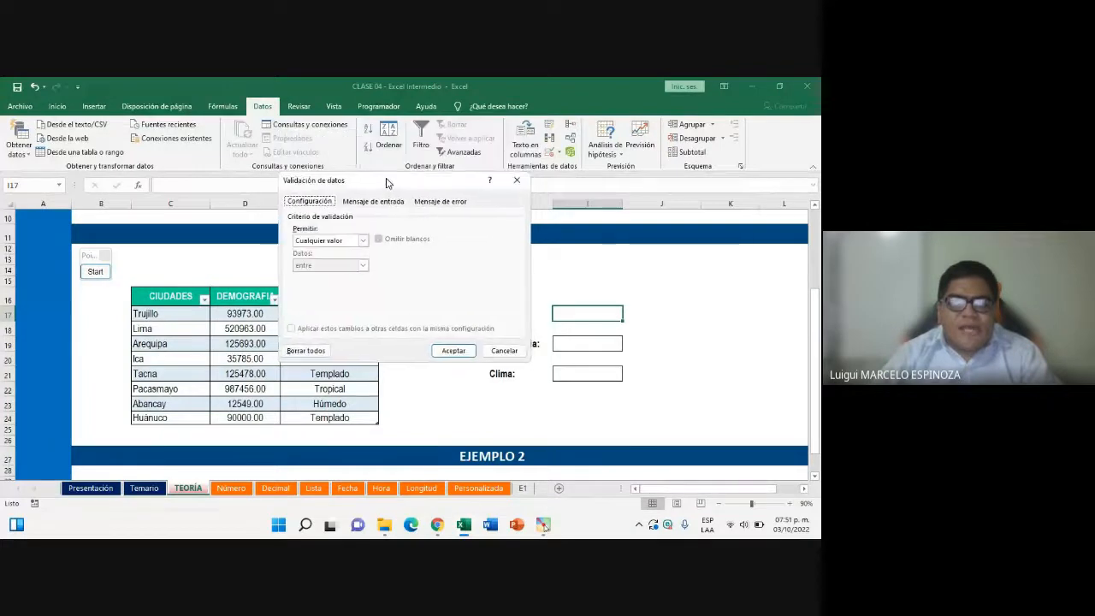
{"action": "left_click", "coordinate": [437, 524]}
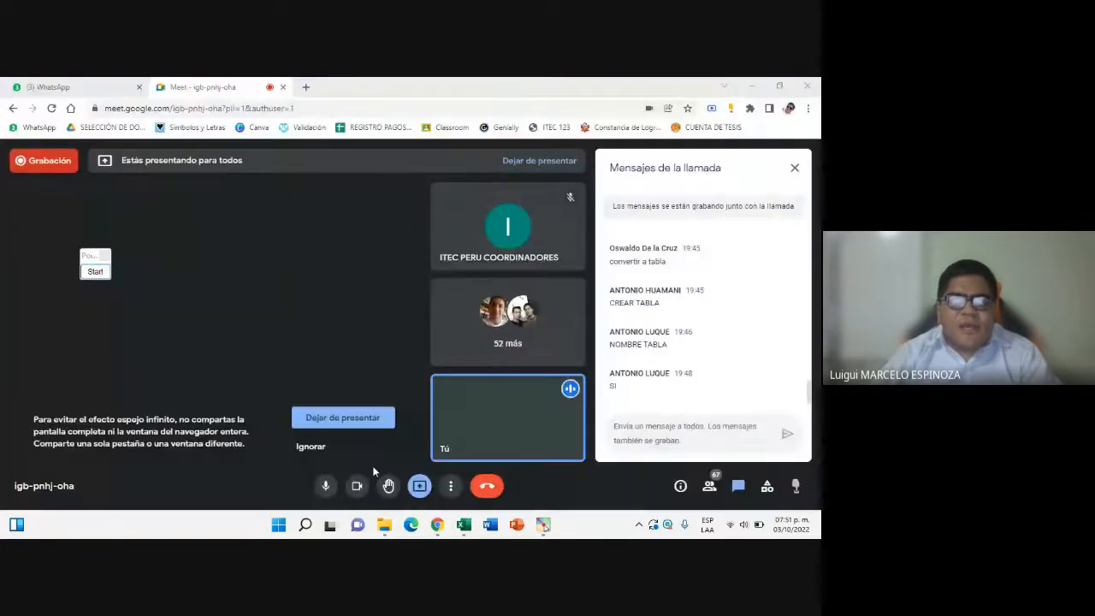
{"action": "left_click", "coordinate": [464, 524]}
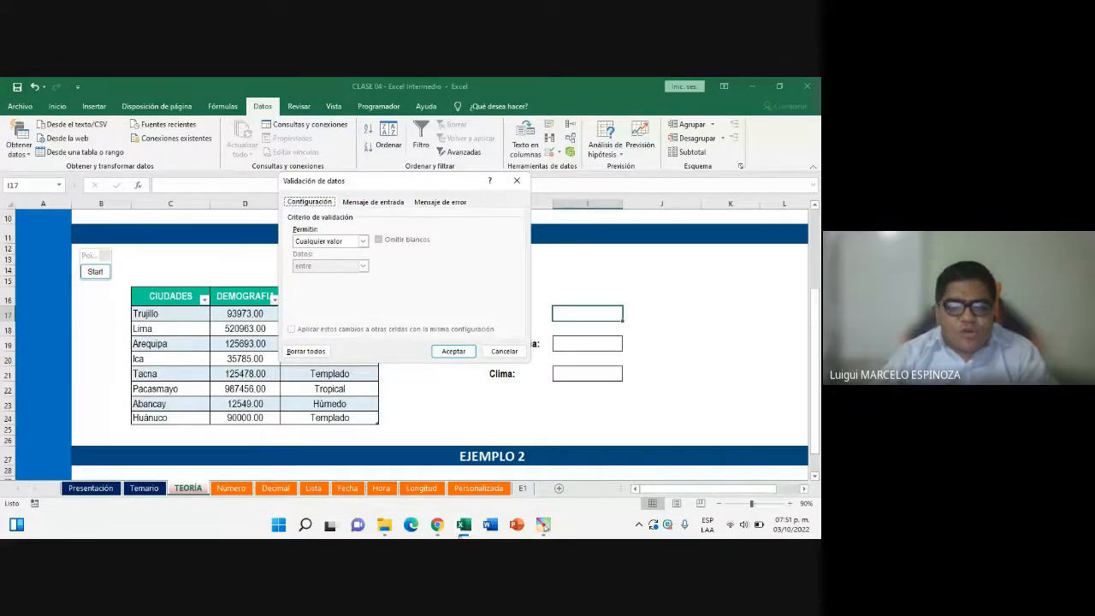
{"action": "left_click", "coordinate": [437, 525]}
{"action": "left_click", "coordinate": [354, 450]}
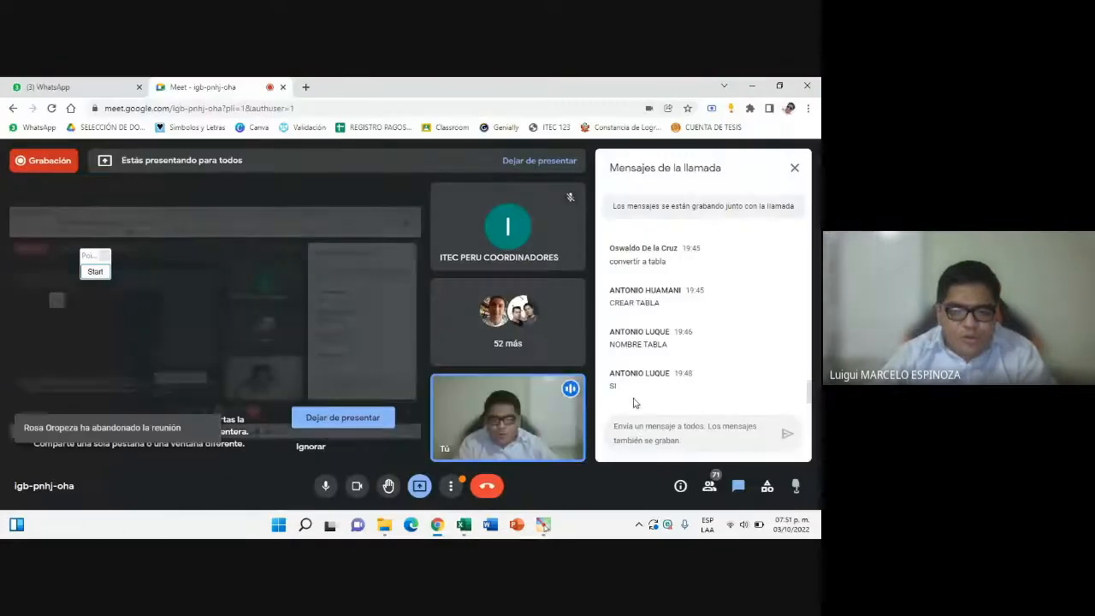
{"action": "left_click", "coordinate": [464, 524]}
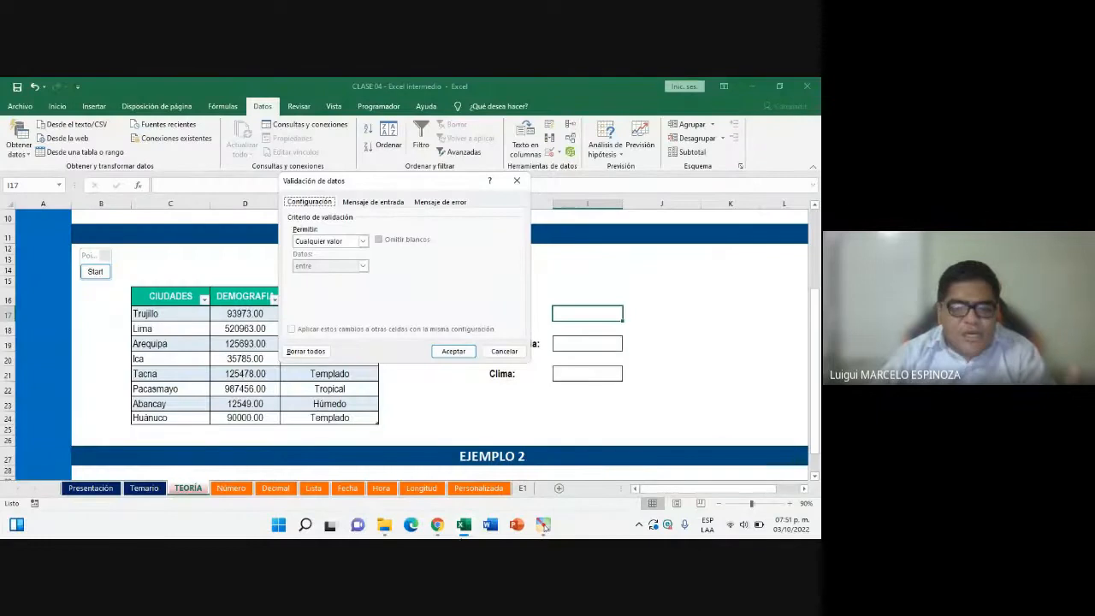
{"action": "left_click", "coordinate": [437, 525]}
{"action": "left_click", "coordinate": [414, 461]}
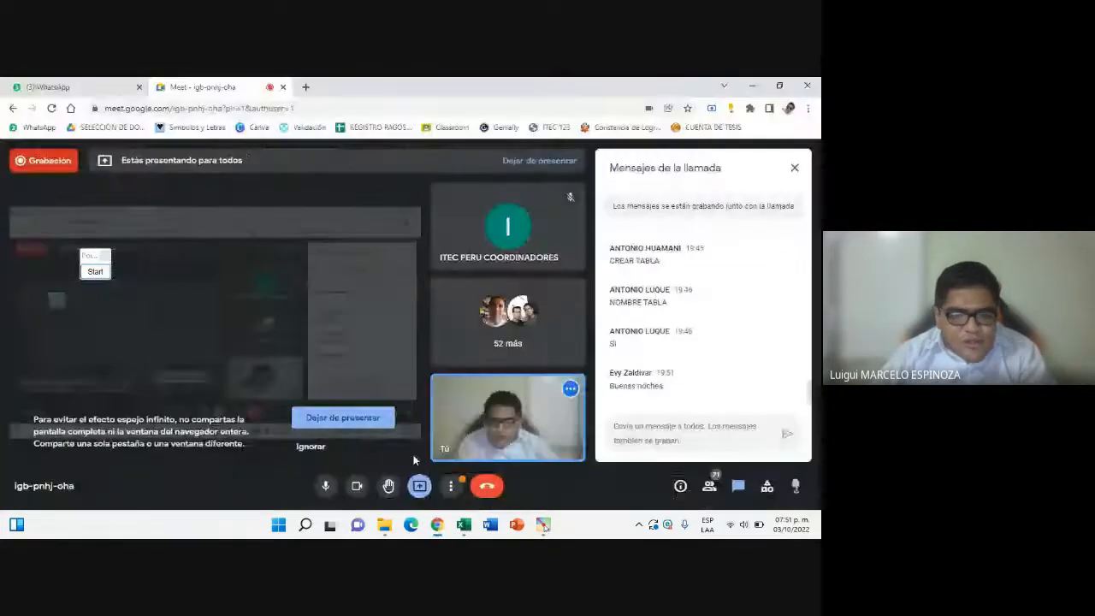
{"action": "mouse_move", "coordinate": [464, 525]}
{"action": "left_click", "coordinate": [415, 475]}
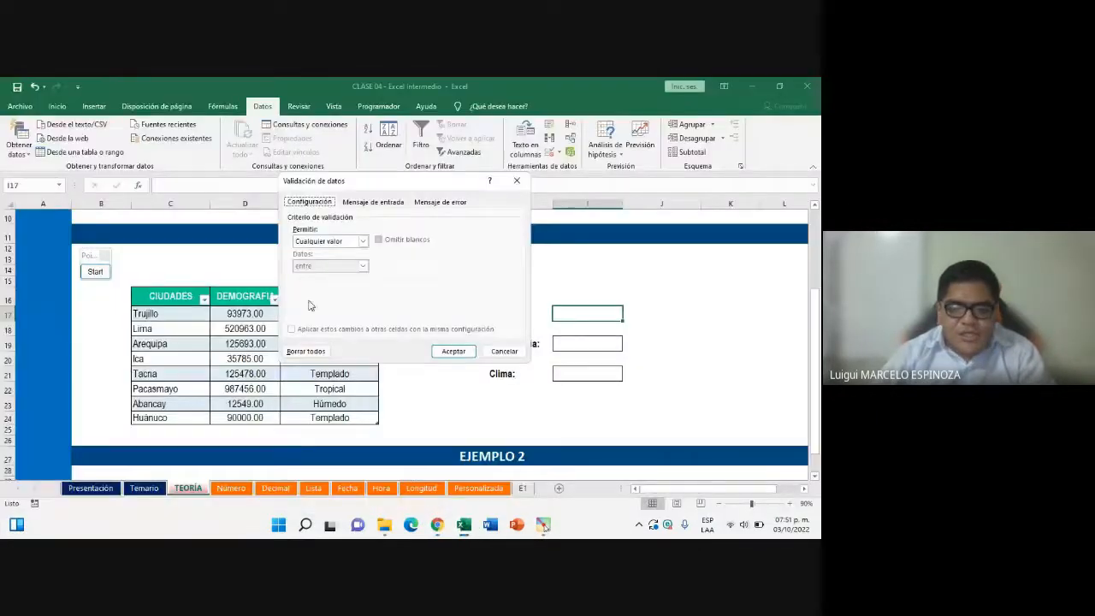
{"action": "left_click", "coordinate": [437, 524]}
{"action": "left_click", "coordinate": [387, 462]}
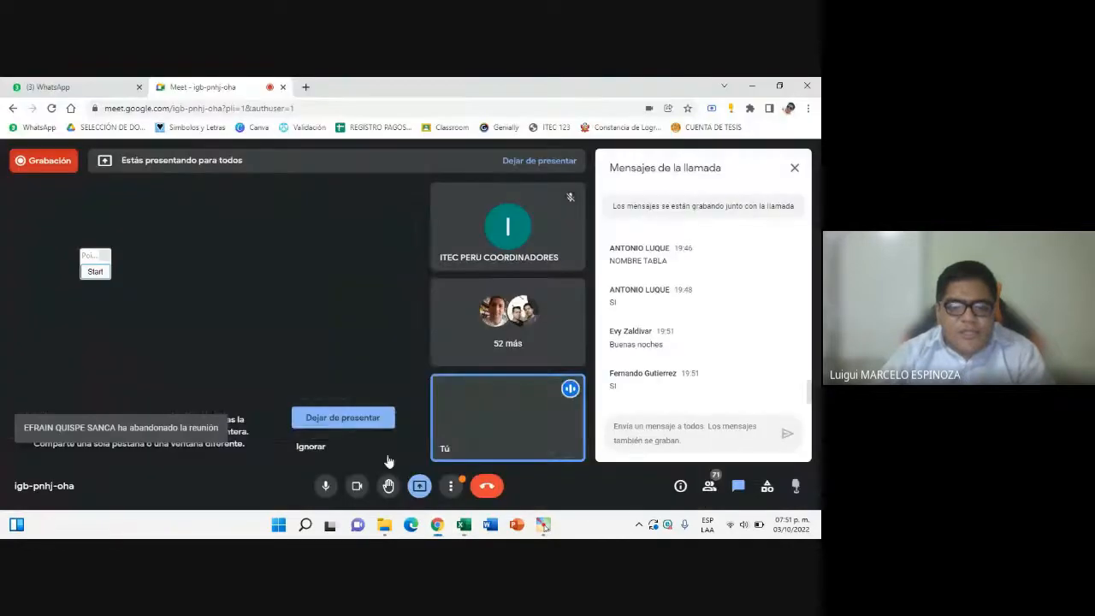
{"action": "mouse_move", "coordinate": [441, 531]}
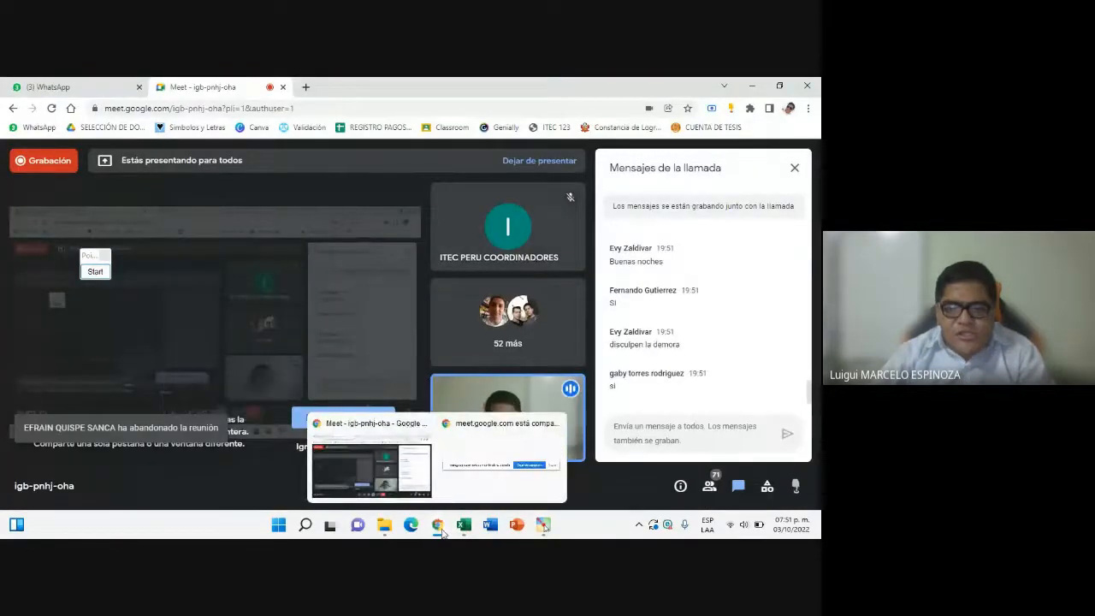
{"action": "left_click", "coordinate": [464, 525]}
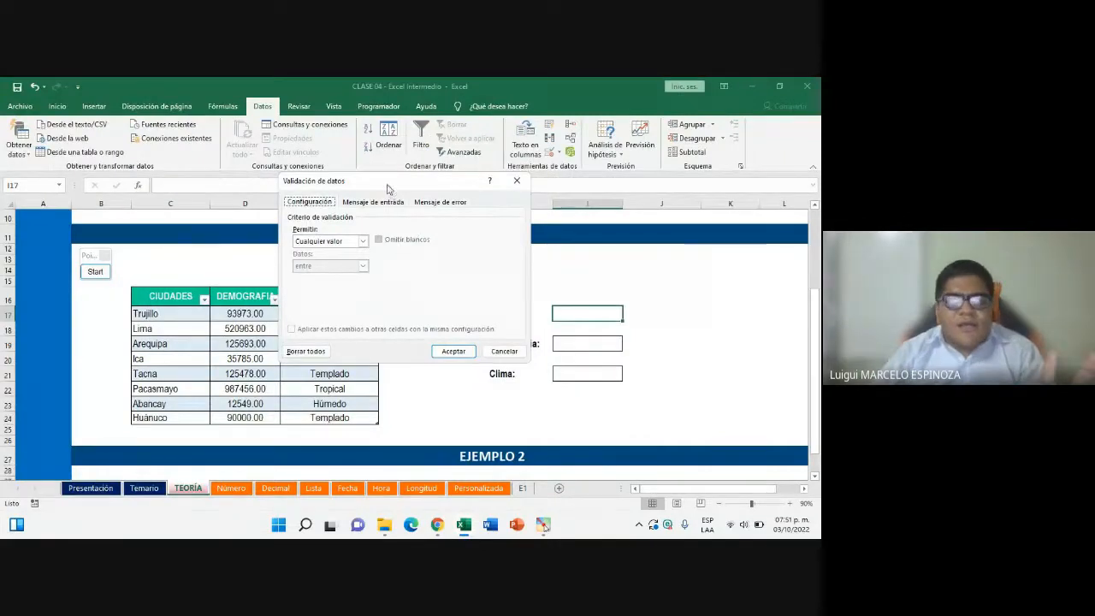
{"action": "left_click_drag", "start_coordinate": [387, 188], "coordinate": [381, 190]}
{"action": "left_click", "coordinate": [94, 272]}
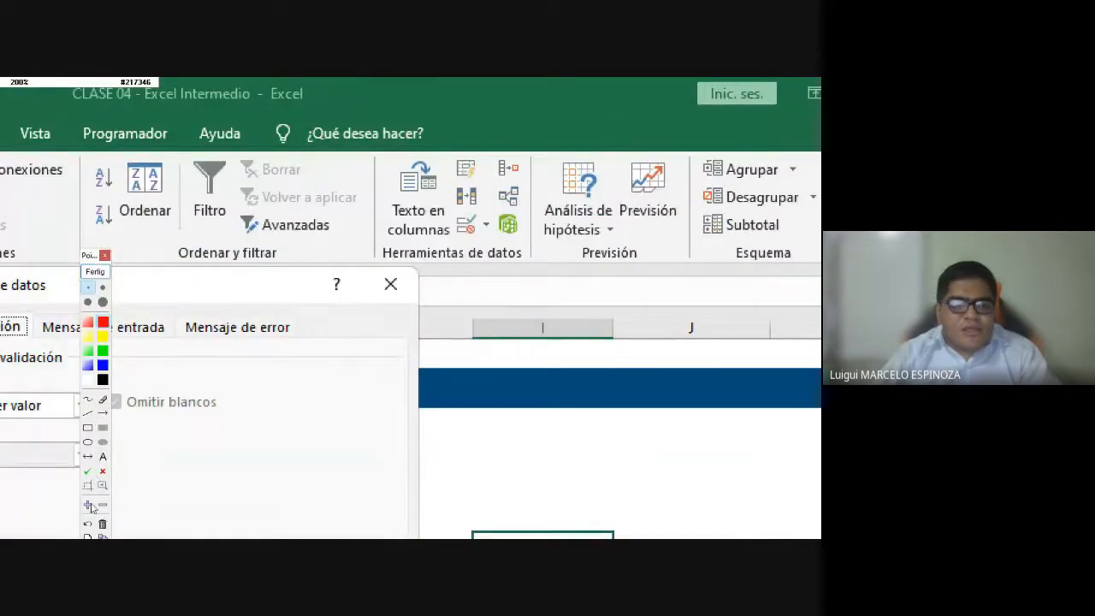
{"action": "left_click", "coordinate": [102, 506]}
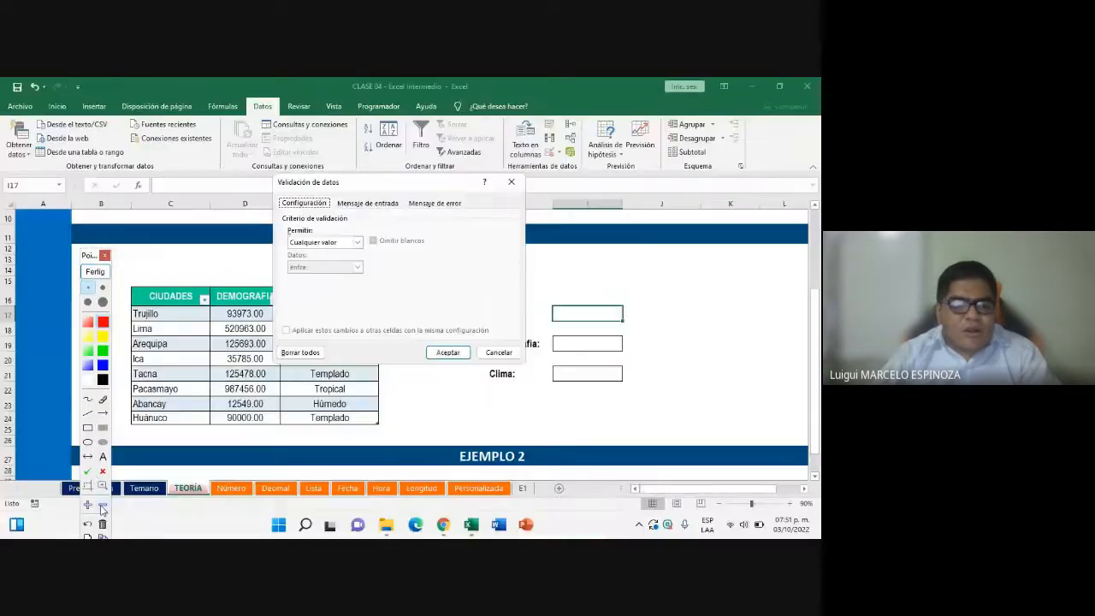
{"action": "left_click", "coordinate": [101, 485]}
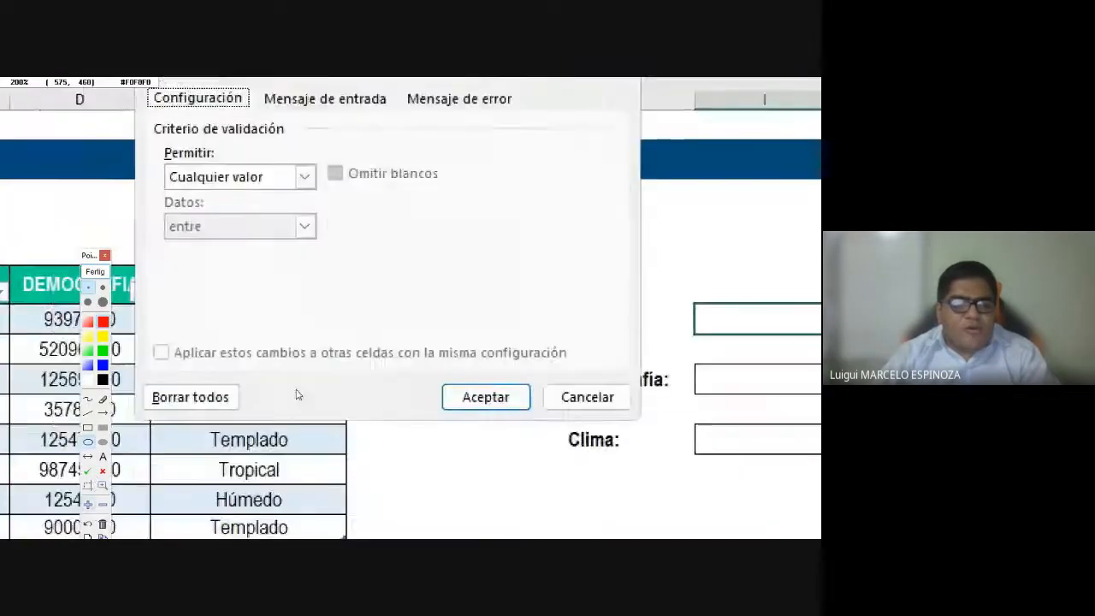
{"action": "left_click", "coordinate": [95, 272]}
{"action": "mouse_move", "coordinate": [437, 525]}
{"action": "left_click", "coordinate": [383, 457]}
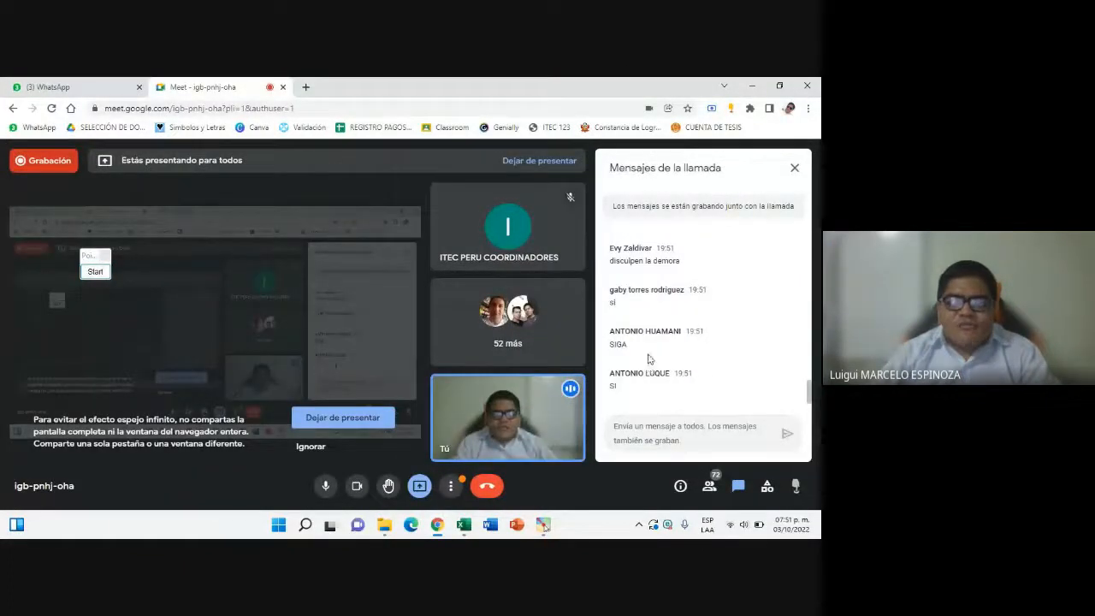
{"action": "left_click", "coordinate": [463, 531]}
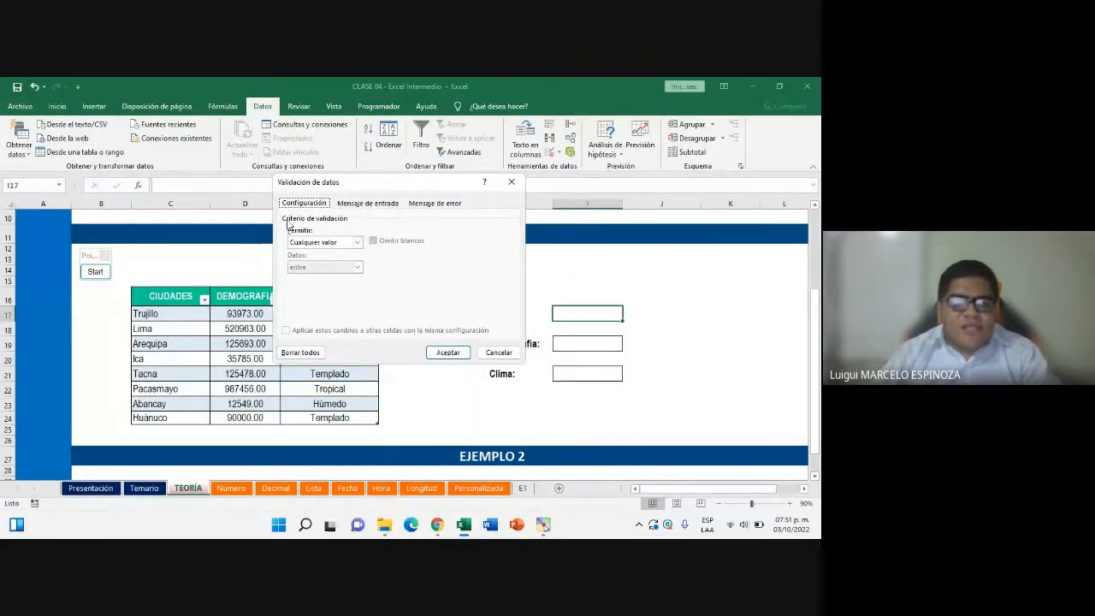
Draw red Pointofix boxes around the Validación de datos dialog's three sections, magnify, then clear them
{"action": "left_click", "coordinate": [91, 273]}
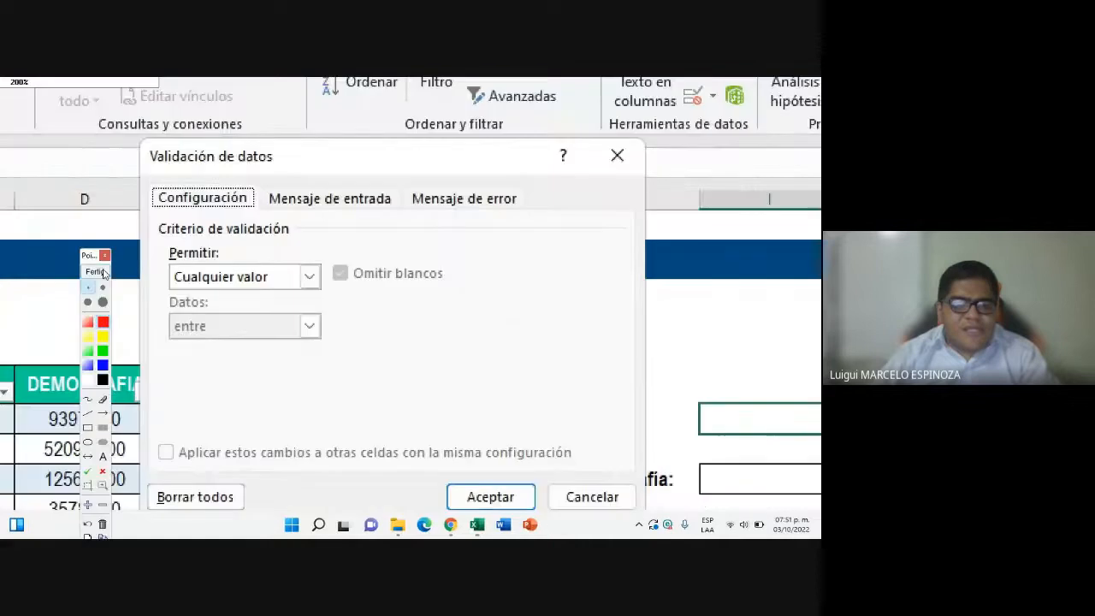
{"action": "left_click_drag", "start_coordinate": [349, 359], "coordinate": [397, 354]}
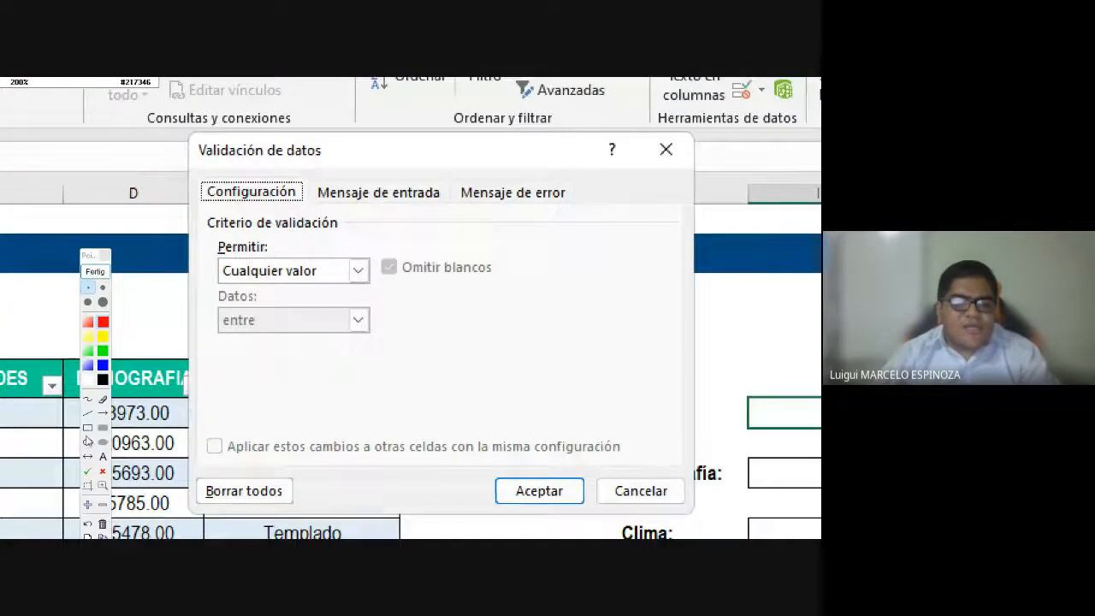
{"action": "left_click", "coordinate": [87, 429]}
{"action": "mouse_move", "coordinate": [274, 193]}
{"action": "left_mouse_down"}
{"action": "mouse_move", "coordinate": [335, 216]}
{"action": "mouse_move", "coordinate": [404, 224]}
{"action": "mouse_move", "coordinate": [413, 196]}
{"action": "mouse_move", "coordinate": [470, 219]}
{"action": "left_mouse_up"}
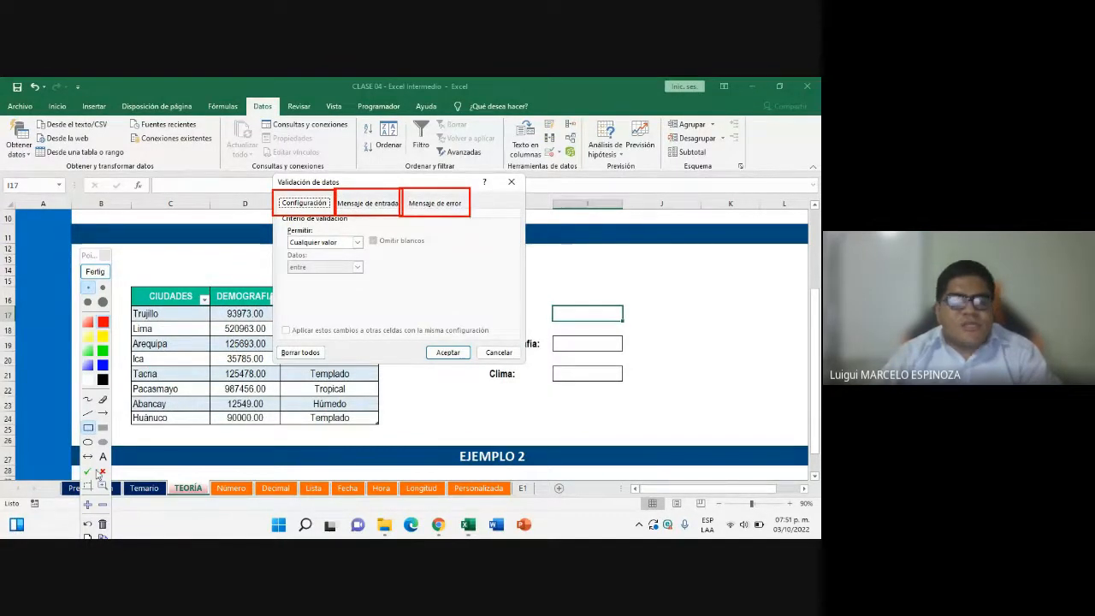
{"action": "left_click", "coordinate": [87, 506]}
{"action": "left_click_drag", "start_coordinate": [385, 249], "coordinate": [424, 328]}
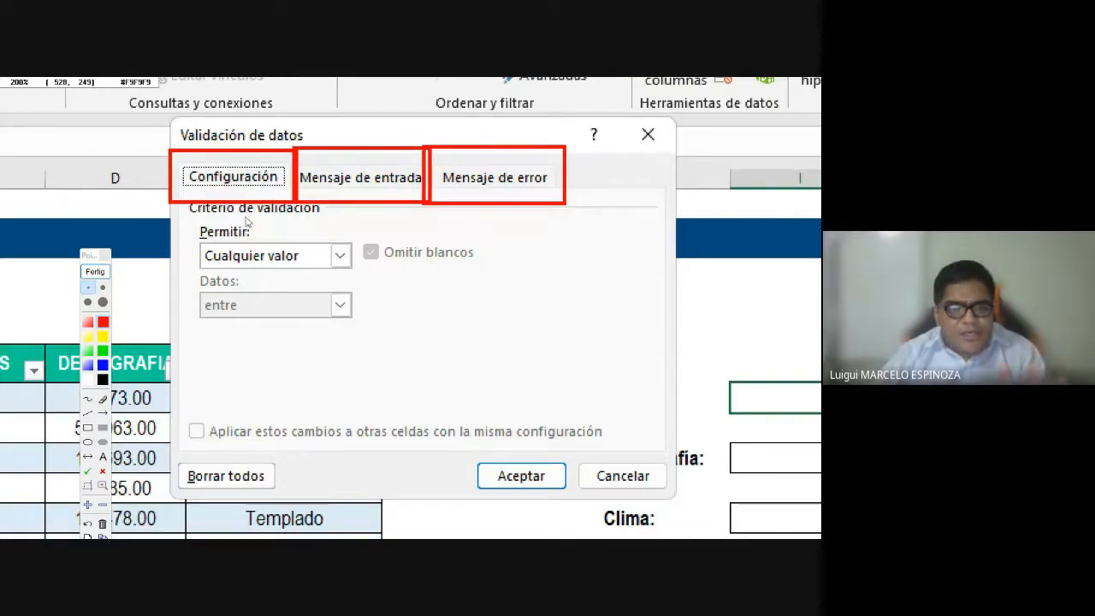
{"action": "left_click", "coordinate": [98, 271]}
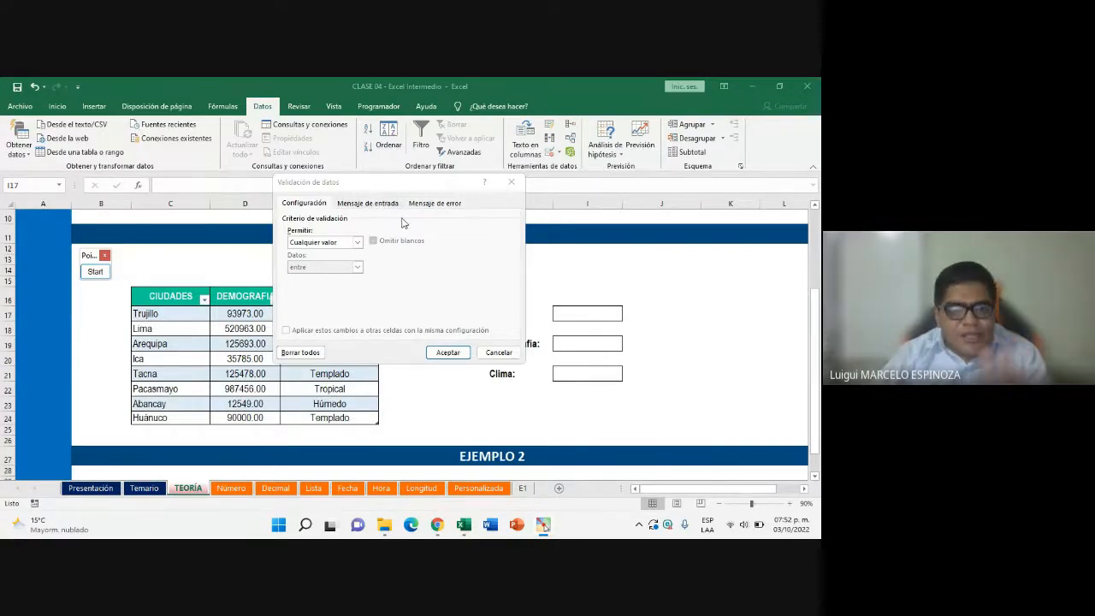
Bring the Google Meet call window in front of Excel
{"action": "left_click", "coordinate": [101, 275]}
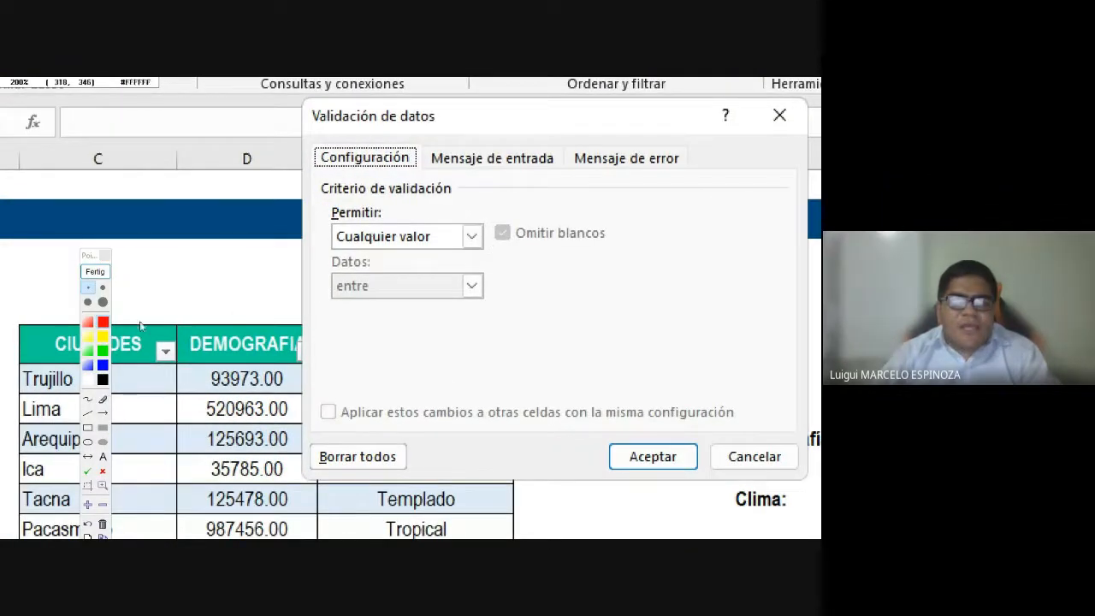
{"action": "left_click", "coordinate": [97, 273]}
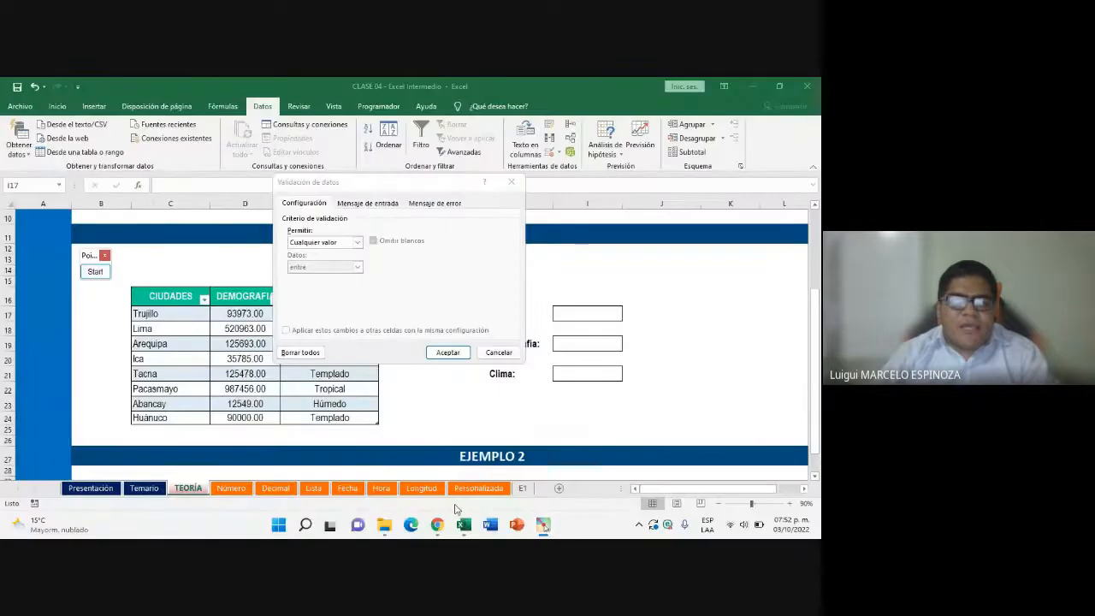
{"action": "left_click", "coordinate": [437, 525]}
{"action": "left_click", "coordinate": [395, 463]}
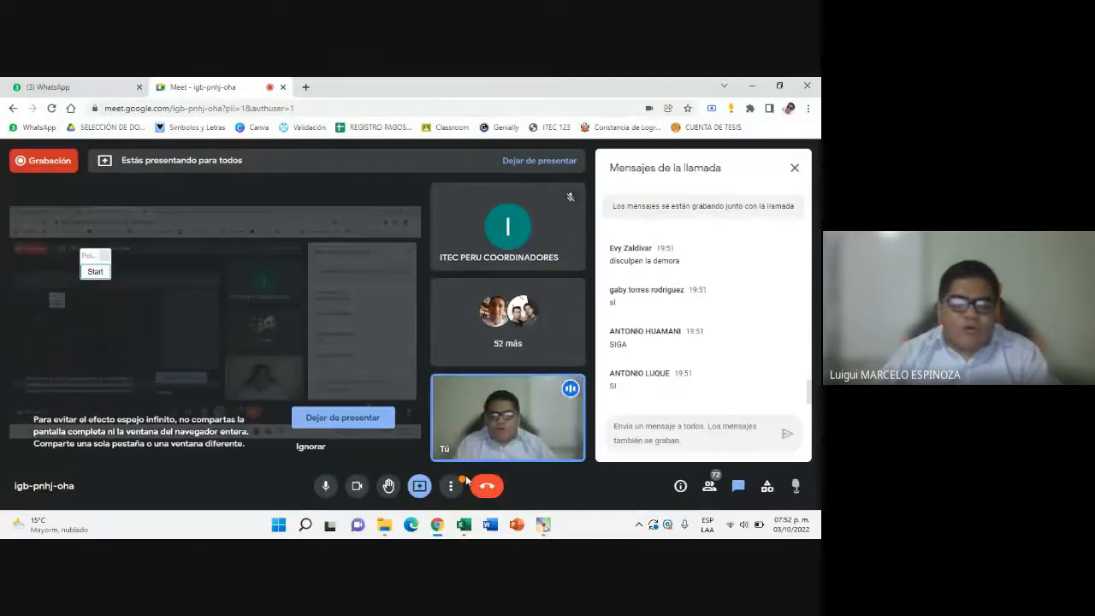
Bring the Excel workbook with the Validación de datos dialog back in front of the call
{"action": "left_click", "coordinate": [463, 525]}
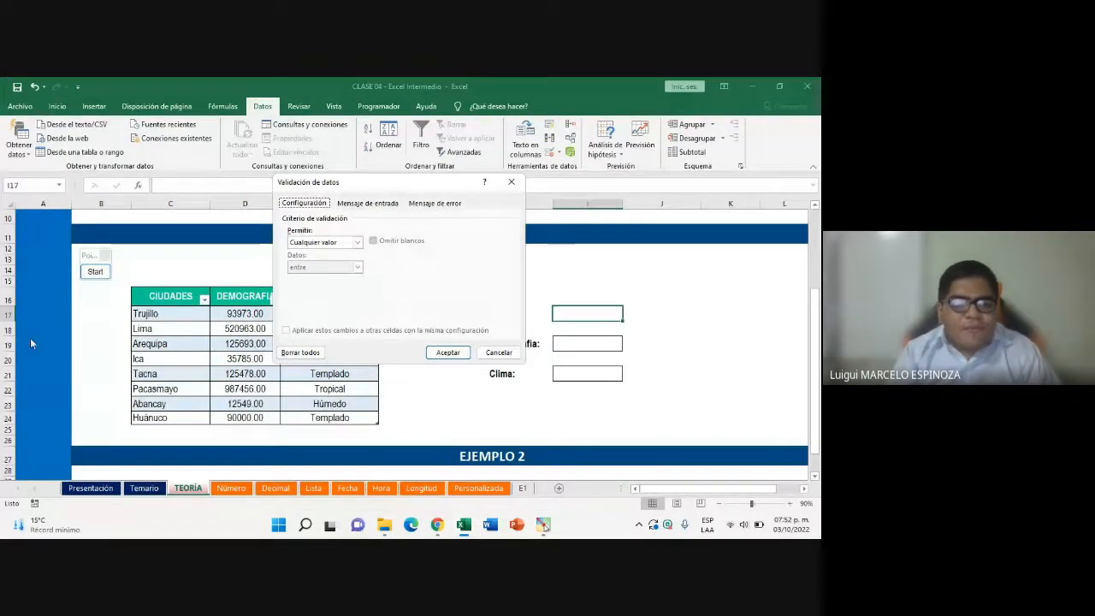
Draw a Pointofix rectangle around the CIUDADES table at normal zoom, then clear it
{"action": "left_click", "coordinate": [95, 271]}
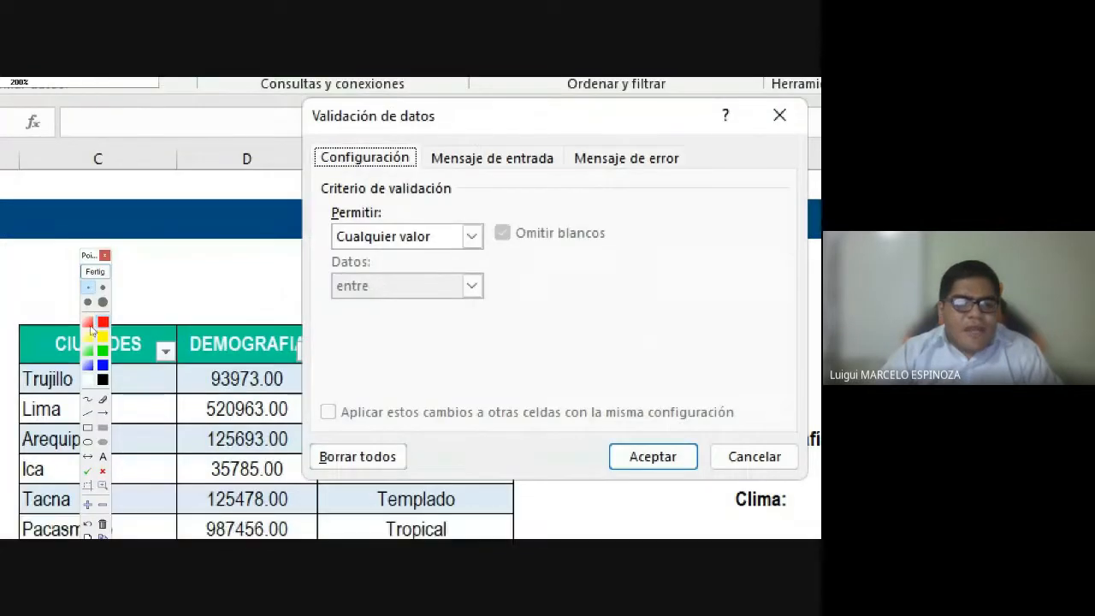
{"action": "left_click", "coordinate": [106, 506]}
{"action": "left_click", "coordinate": [88, 428]}
{"action": "left_click_drag", "start_coordinate": [128, 304], "coordinate": [214, 434]}
{"action": "left_click", "coordinate": [95, 270]}
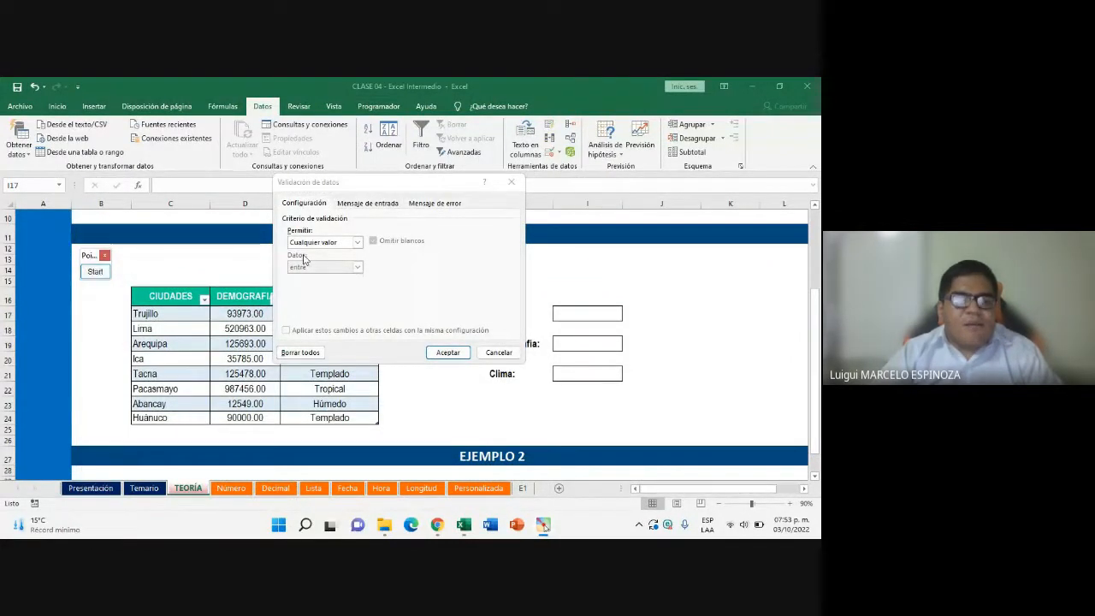
After a glance at Meet, open the Permitir list of allowed types in Validación de datos
{"action": "mouse_move", "coordinate": [438, 527]}
{"action": "left_click", "coordinate": [391, 462]}
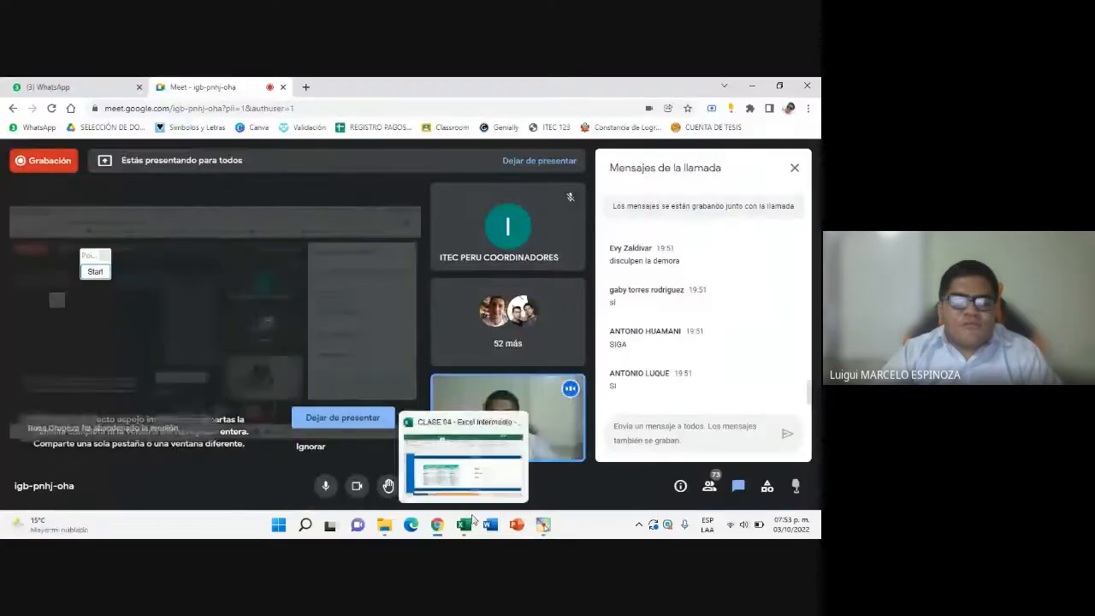
{"action": "left_click", "coordinate": [463, 527]}
{"action": "left_click", "coordinate": [358, 242]}
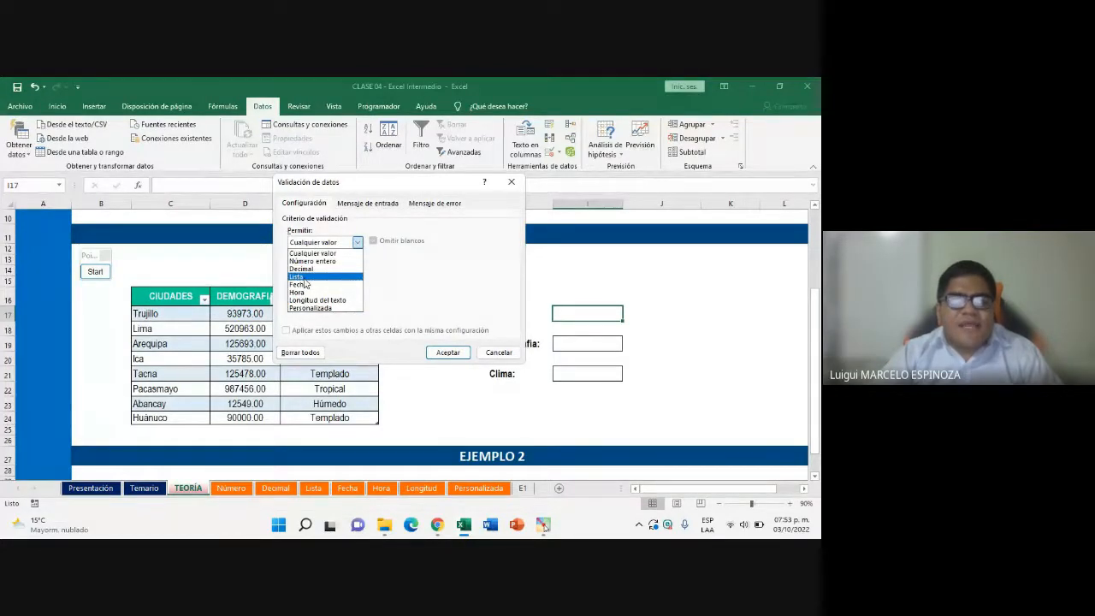
{"action": "left_click", "coordinate": [357, 243]}
{"action": "left_click", "coordinate": [358, 244]}
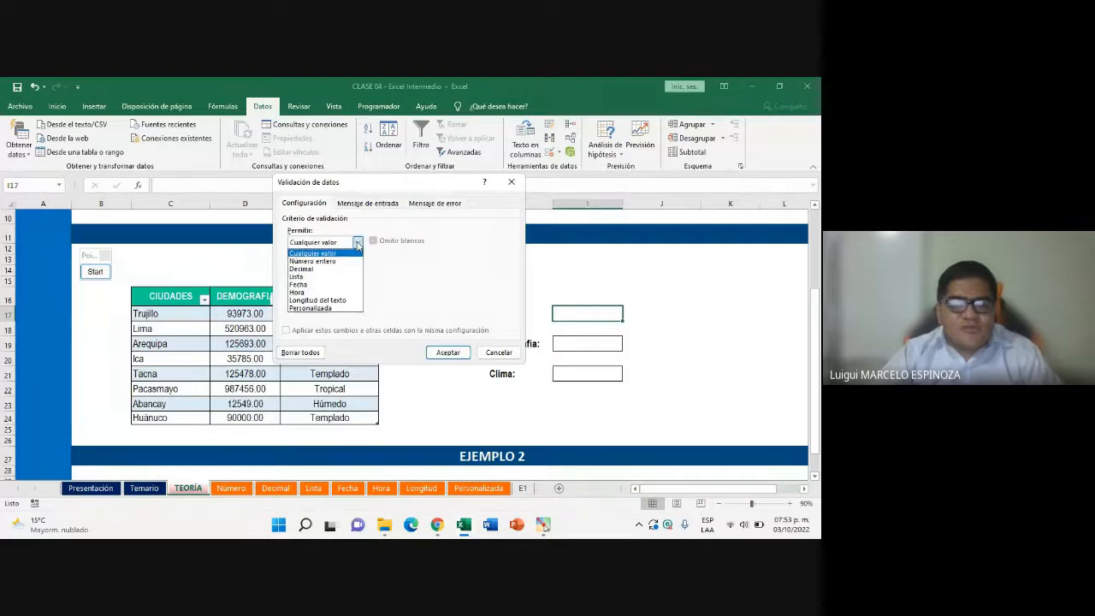
{"action": "left_click", "coordinate": [296, 278]}
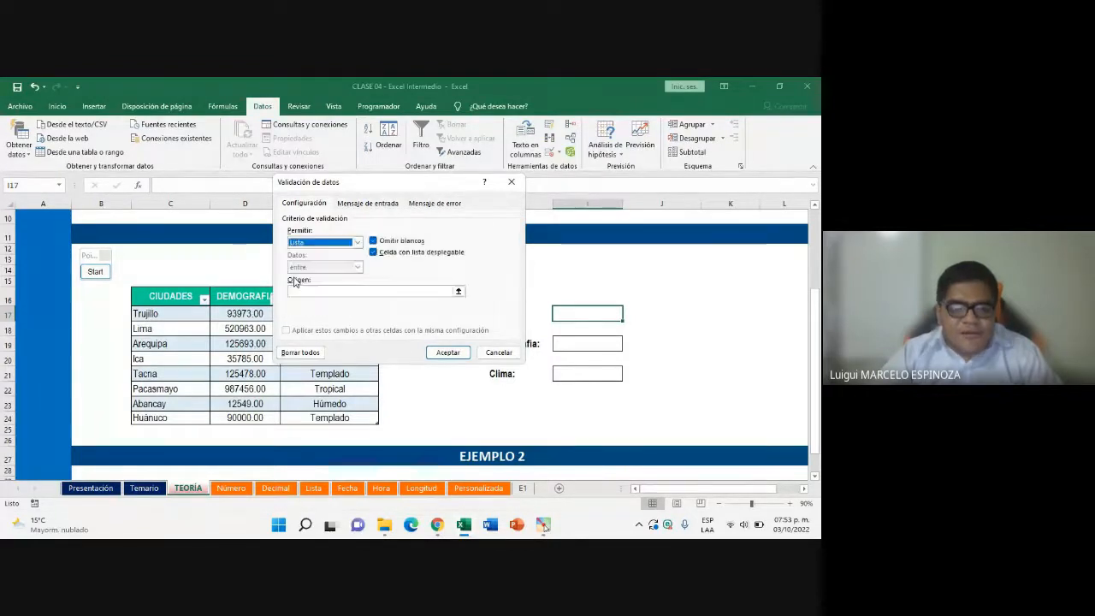
{"action": "mouse_move", "coordinate": [438, 523]}
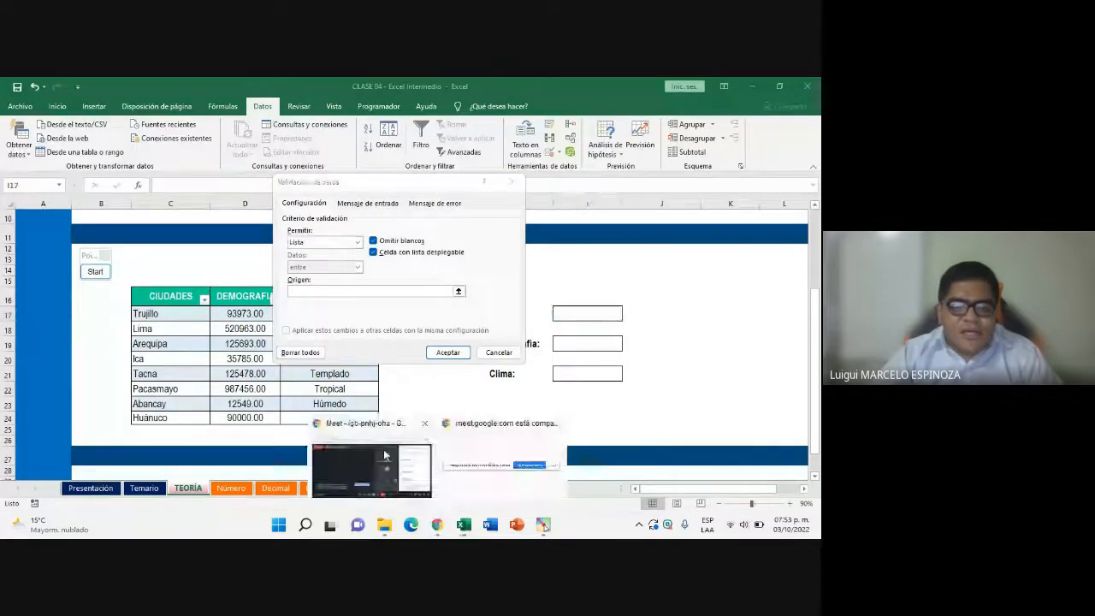
{"action": "left_click", "coordinate": [380, 466]}
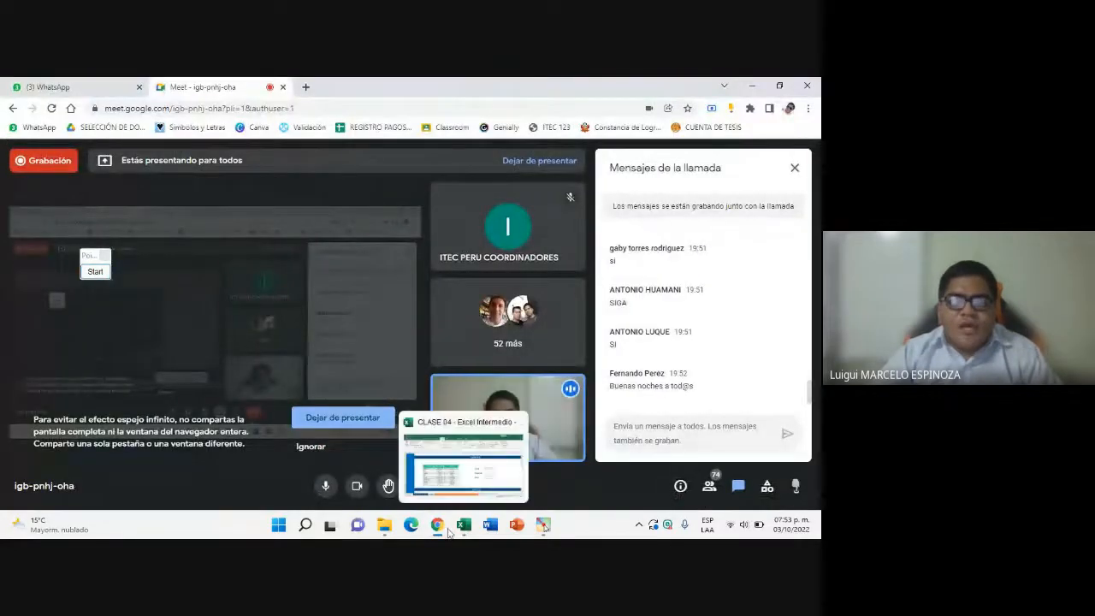
{"action": "left_click", "coordinate": [465, 454]}
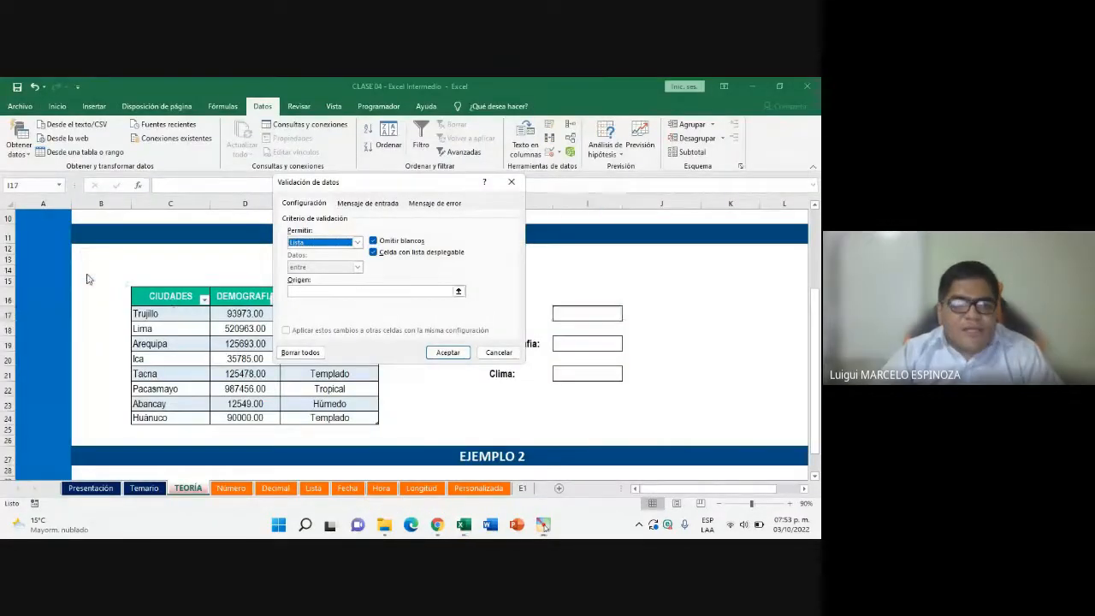
{"action": "left_click", "coordinate": [95, 271]}
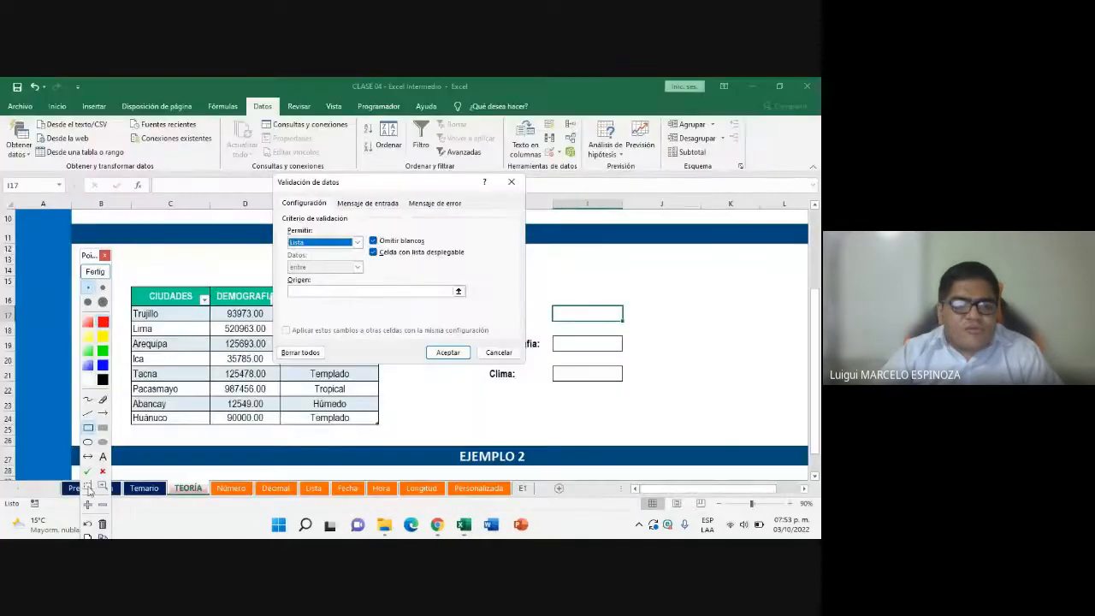
{"action": "left_click", "coordinate": [101, 485]}
{"action": "left_click_drag", "start_coordinate": [332, 345], "coordinate": [411, 409]}
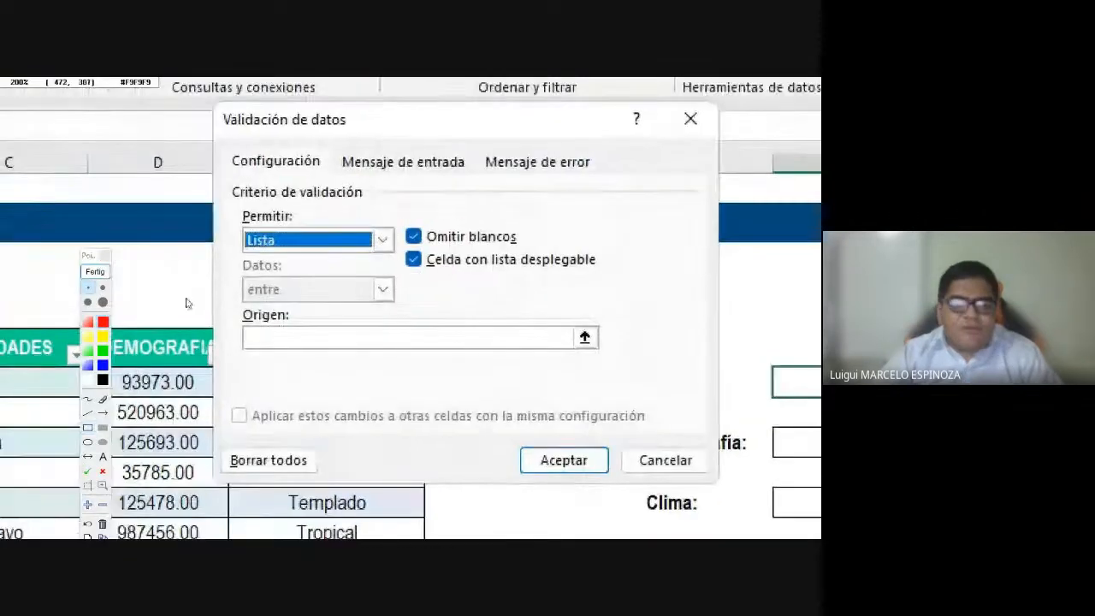
{"action": "left_click", "coordinate": [95, 271]}
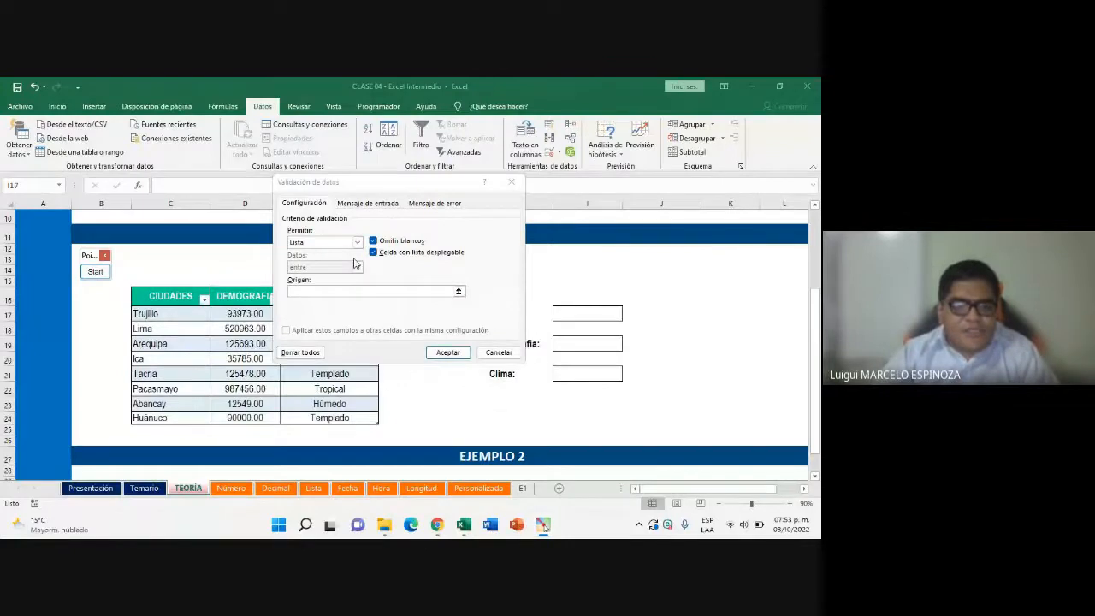
{"action": "left_click", "coordinate": [294, 292]}
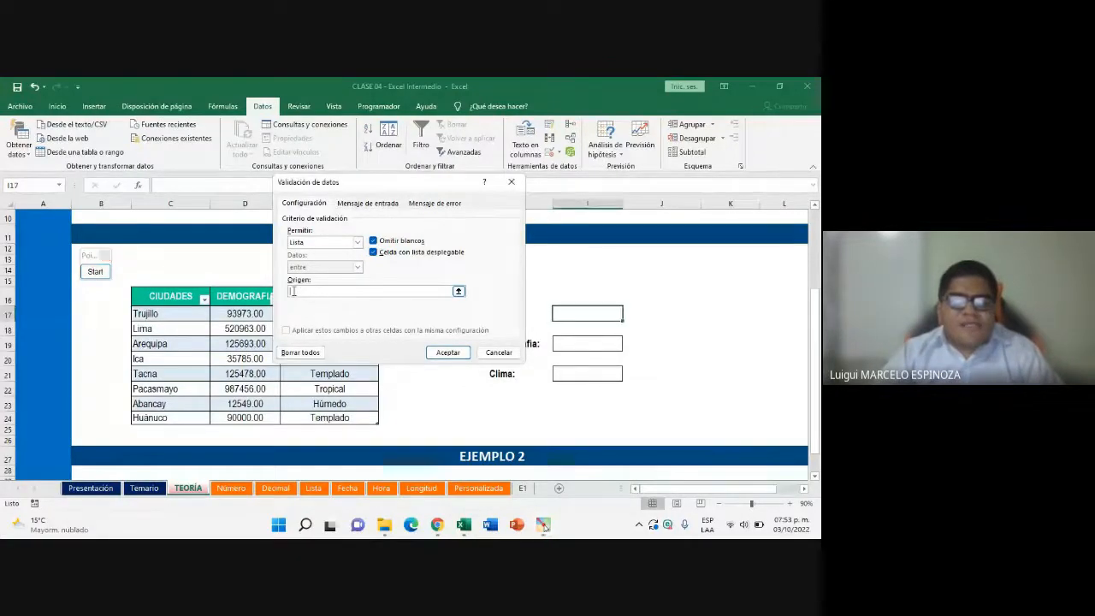
{"action": "left_click", "coordinate": [437, 527]}
{"action": "left_click", "coordinate": [391, 456]}
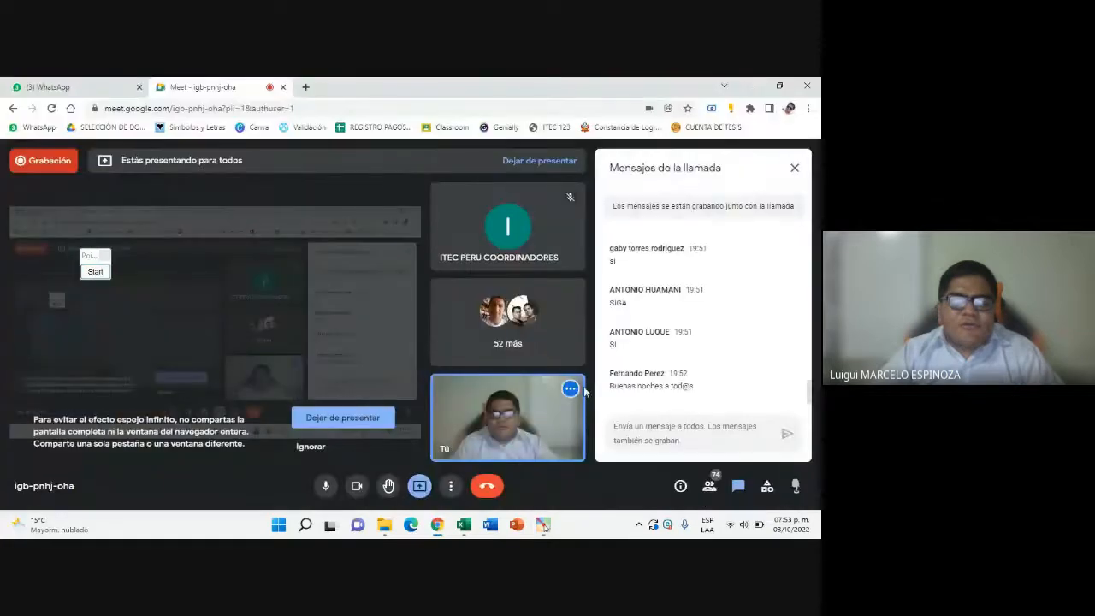
{"action": "left_click", "coordinate": [464, 526]}
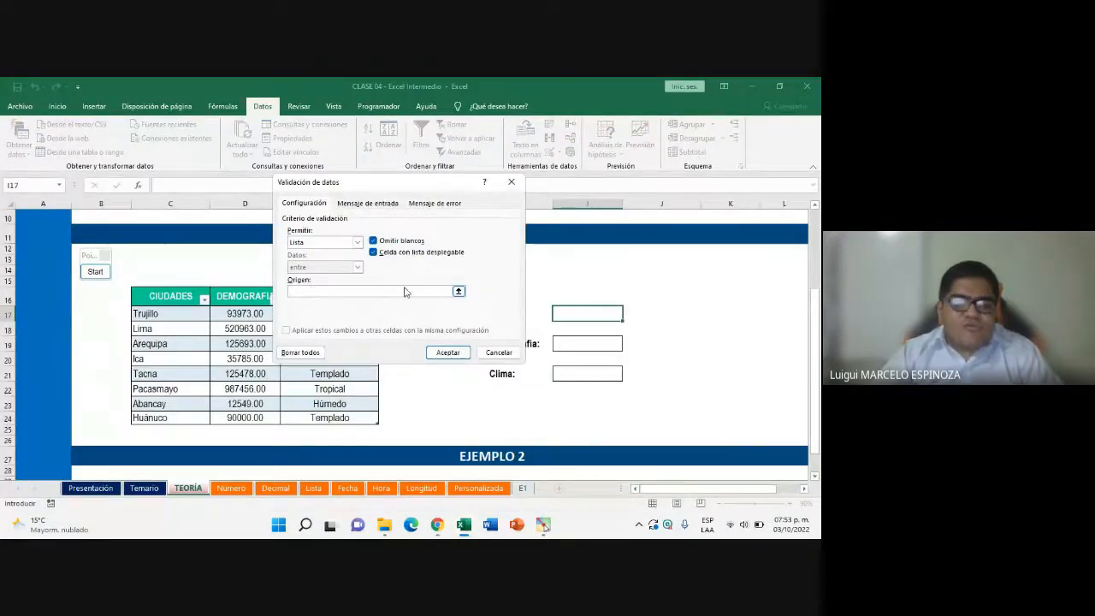
{"action": "left_click", "coordinate": [96, 273]}
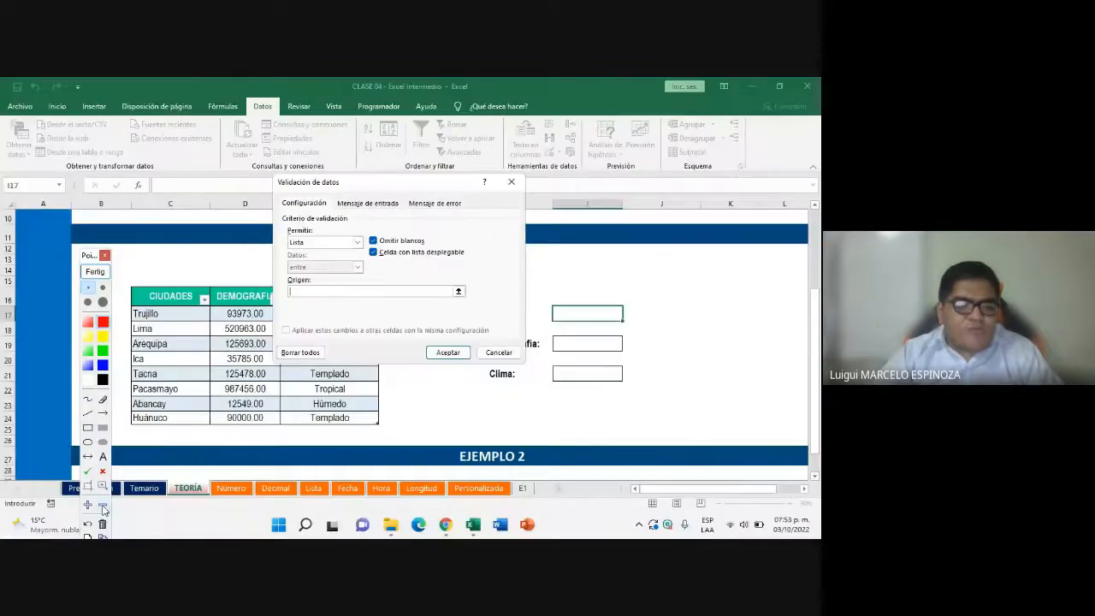
{"action": "left_click_drag", "start_coordinate": [443, 274], "coordinate": [478, 305]}
{"action": "left_click", "coordinate": [88, 506]}
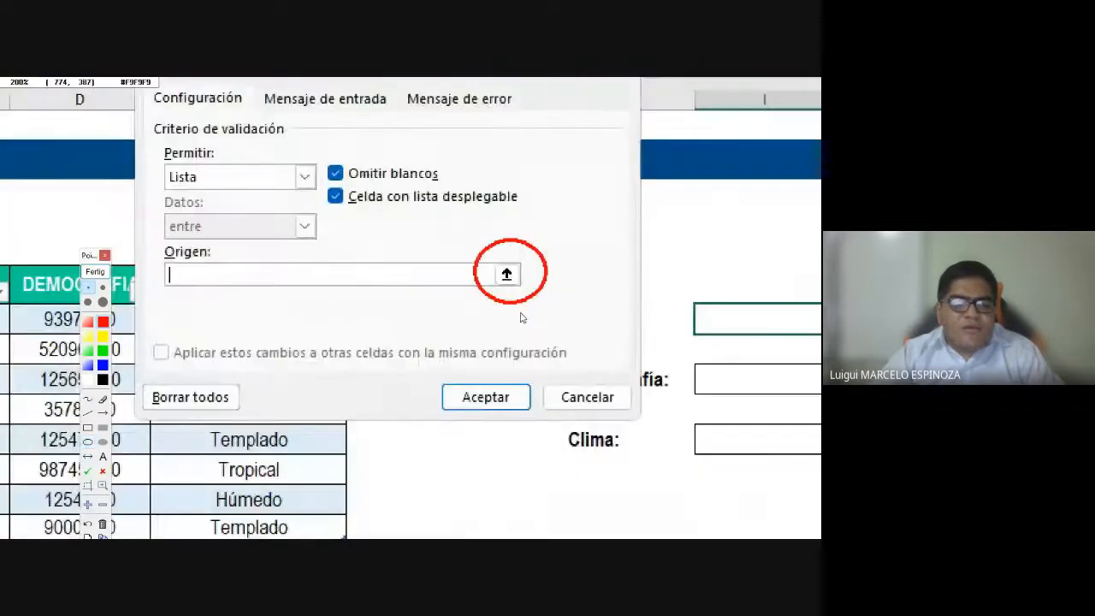
{"action": "left_click", "coordinate": [95, 271]}
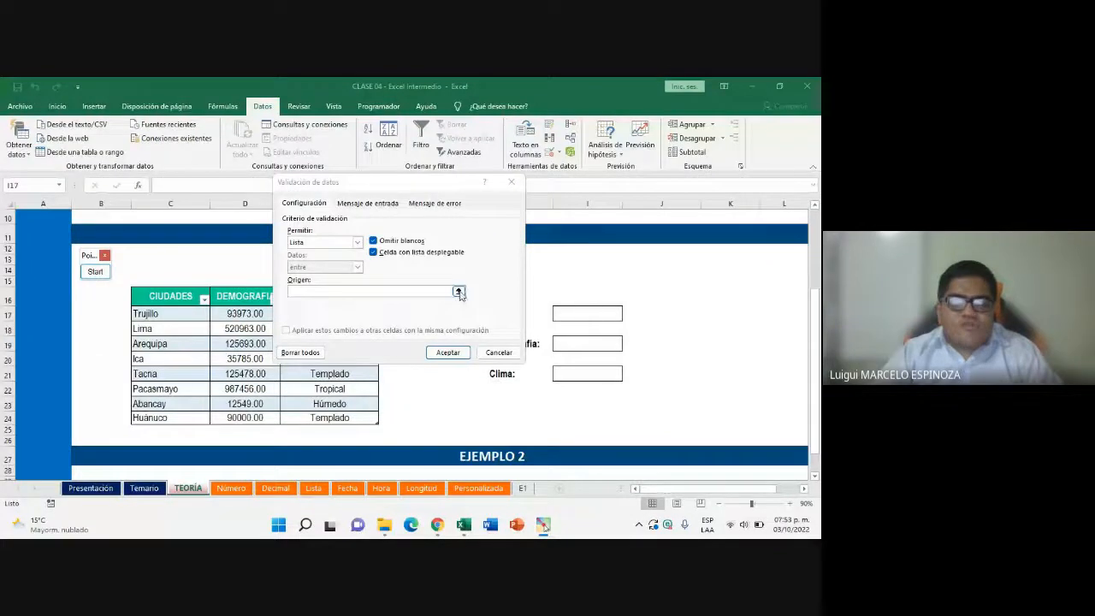
{"action": "left_click", "coordinate": [459, 294]}
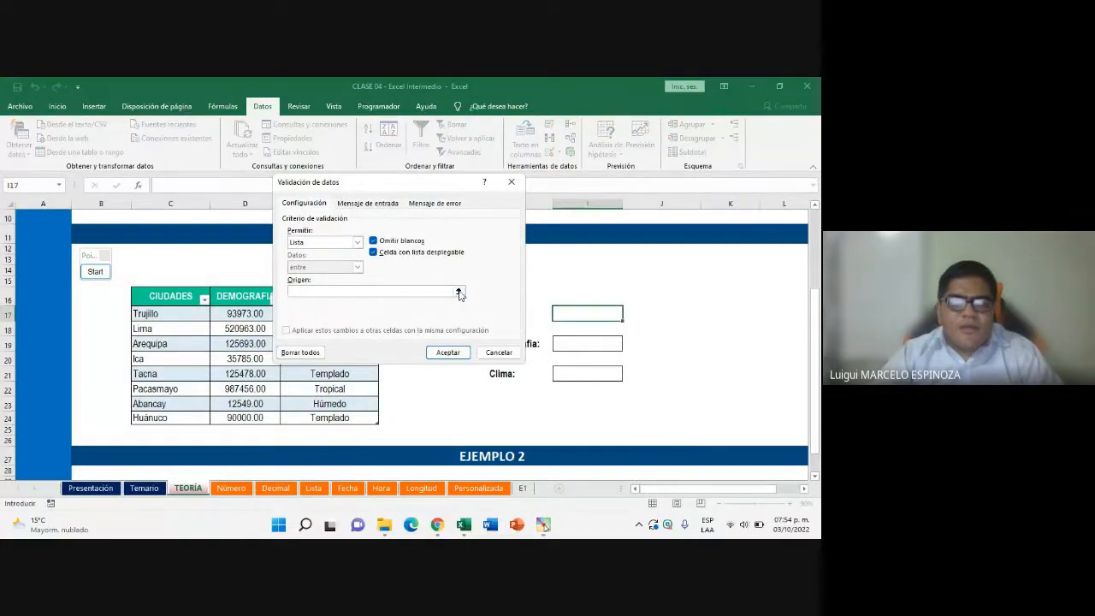
{"action": "left_click", "coordinate": [460, 293]}
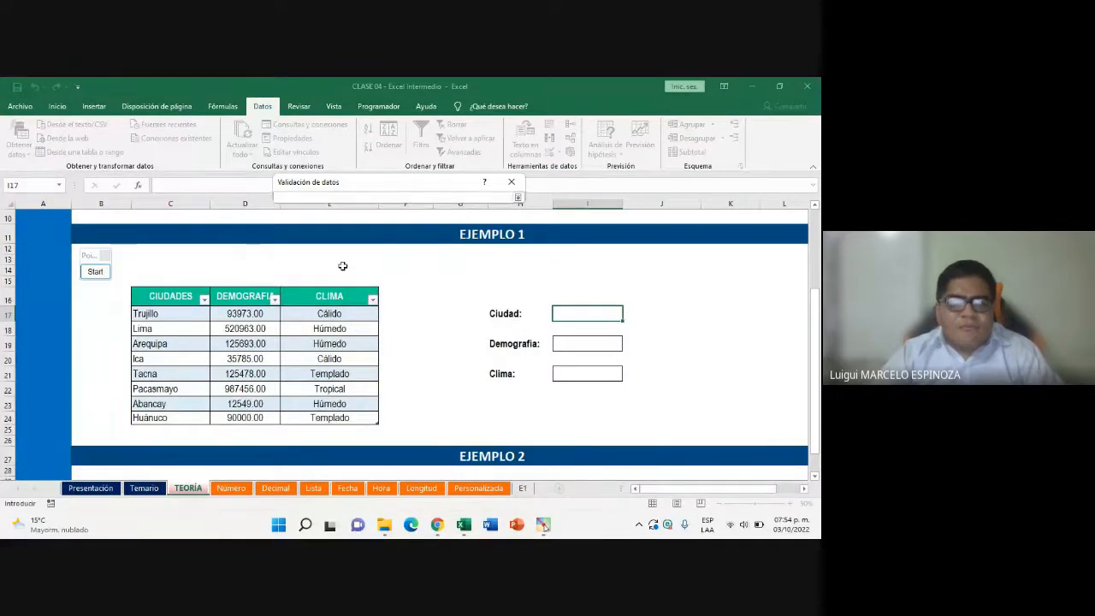
{"action": "left_click", "coordinate": [96, 270]}
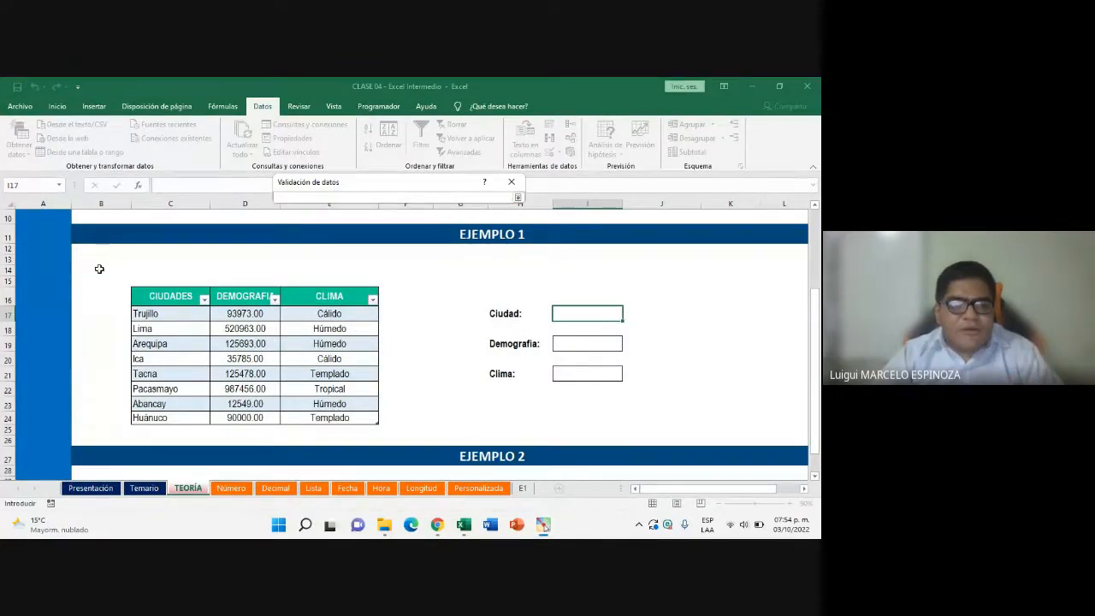
{"action": "left_click", "coordinate": [103, 509]}
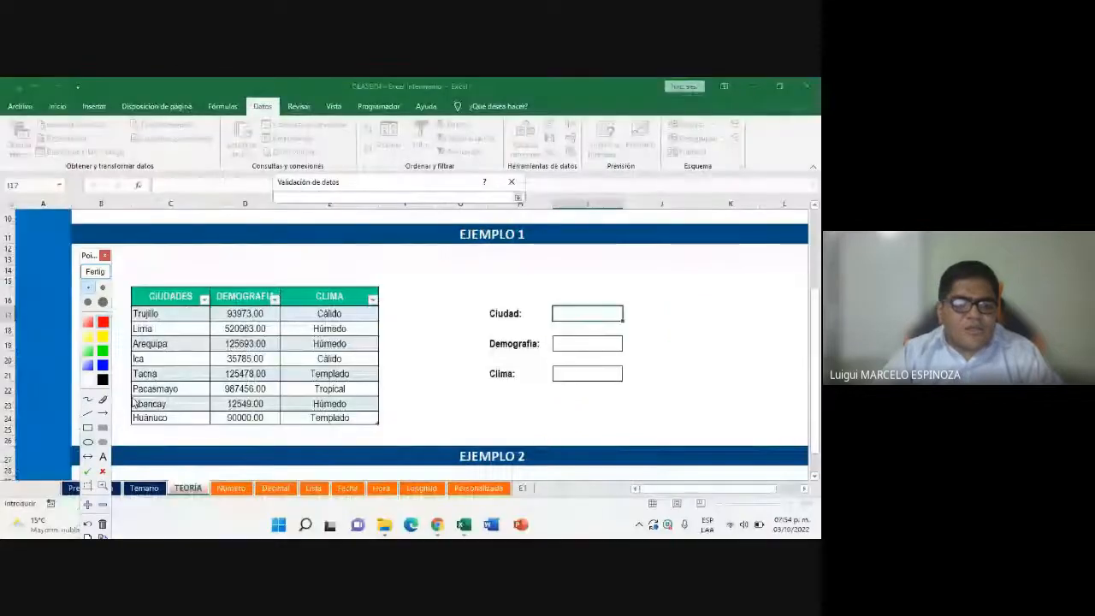
{"action": "left_click", "coordinate": [95, 271]}
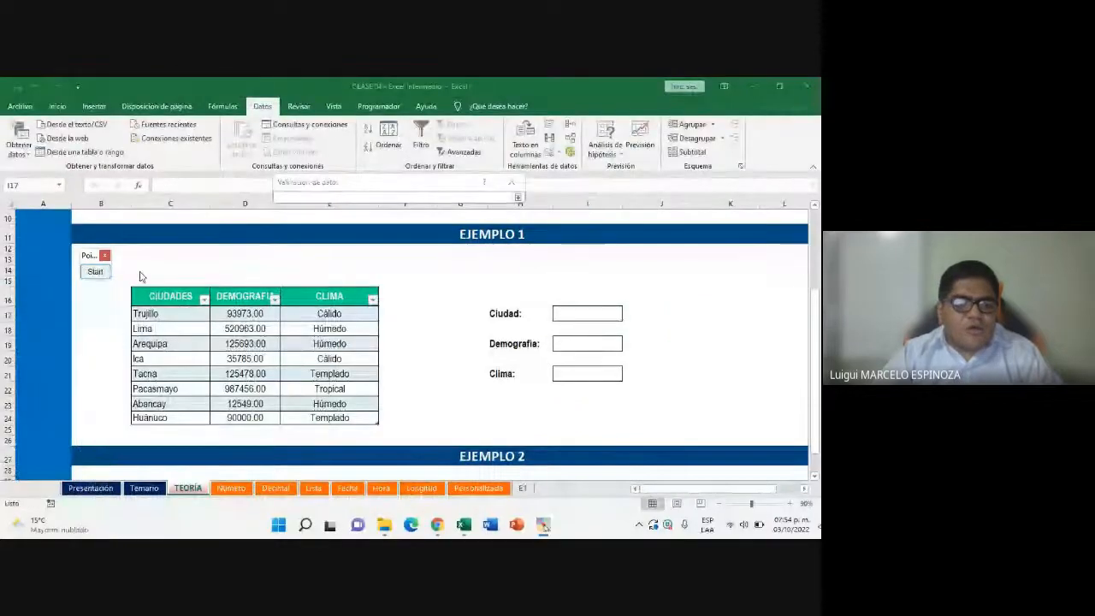
{"action": "left_click", "coordinate": [437, 524]}
{"action": "left_click", "coordinate": [501, 465]}
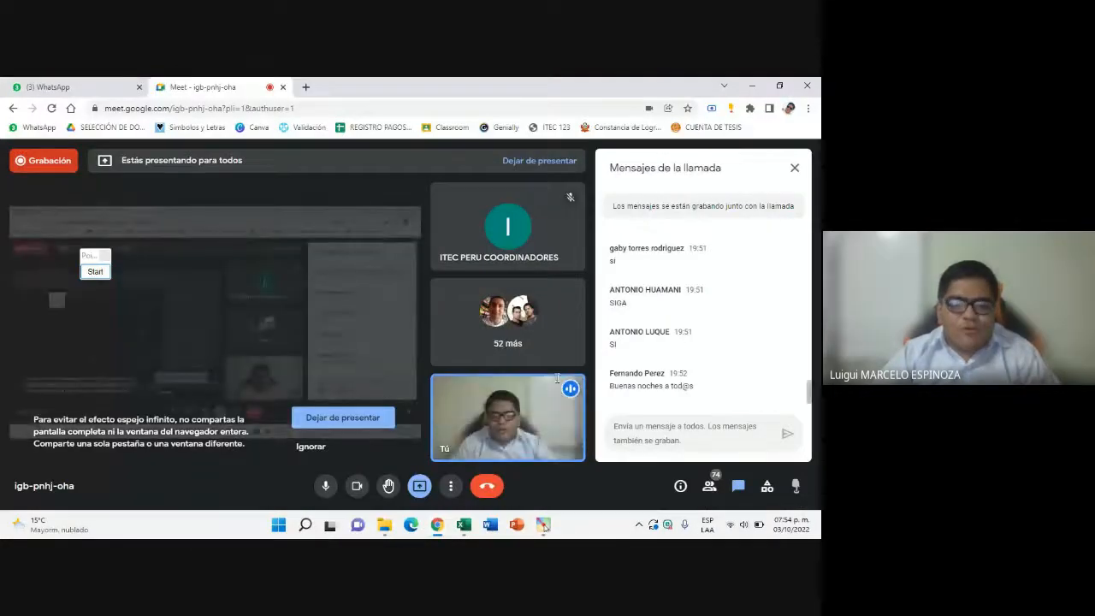
{"action": "left_click", "coordinate": [464, 525]}
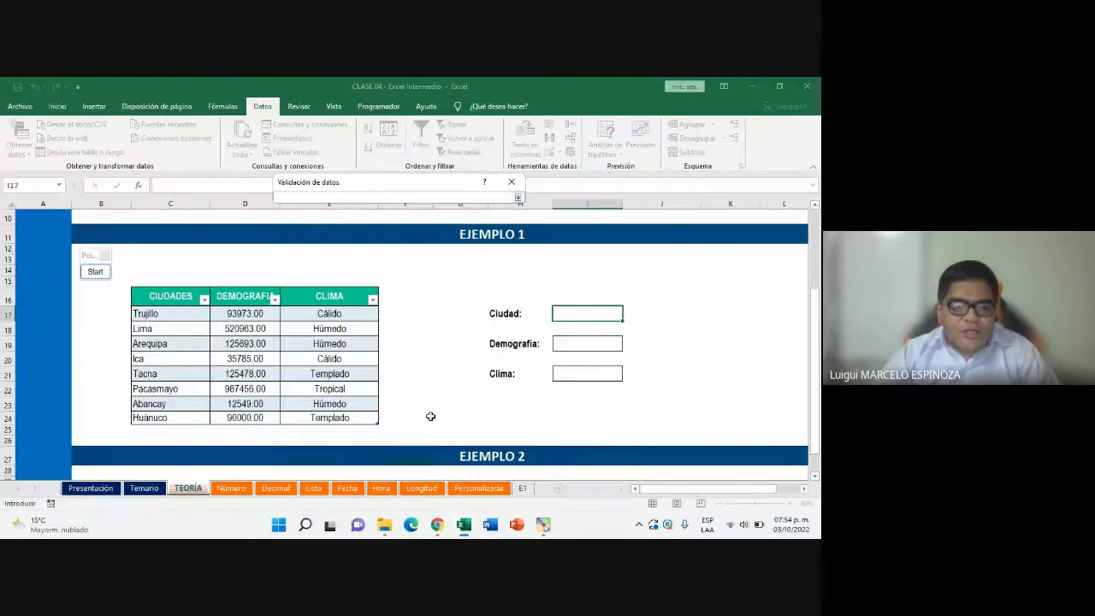
{"action": "left_click", "coordinate": [437, 524]}
{"action": "left_click", "coordinate": [408, 488]}
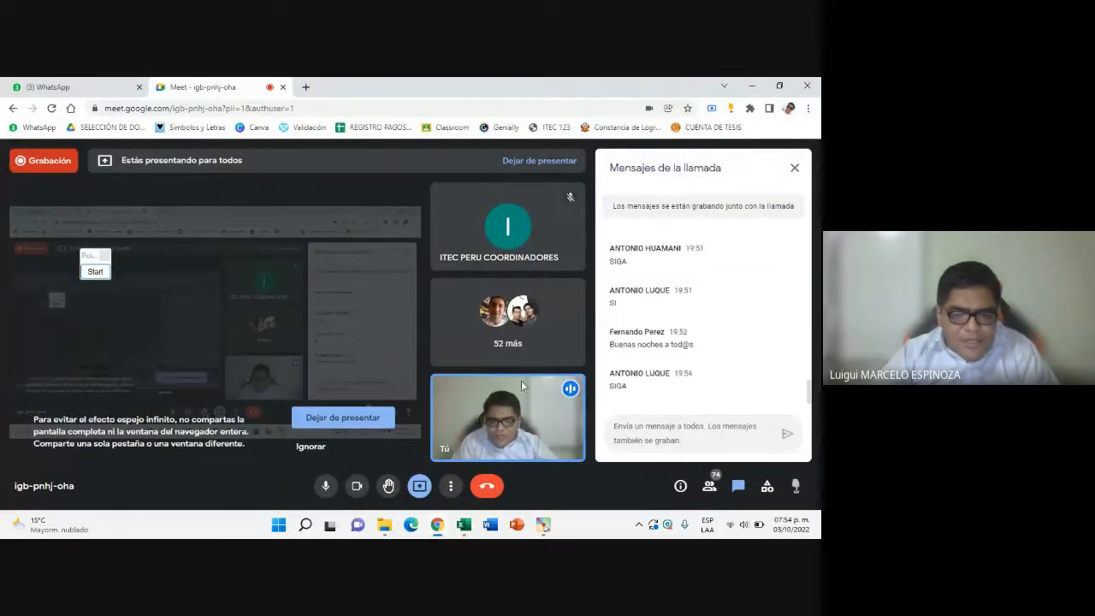
{"action": "left_click", "coordinate": [464, 524]}
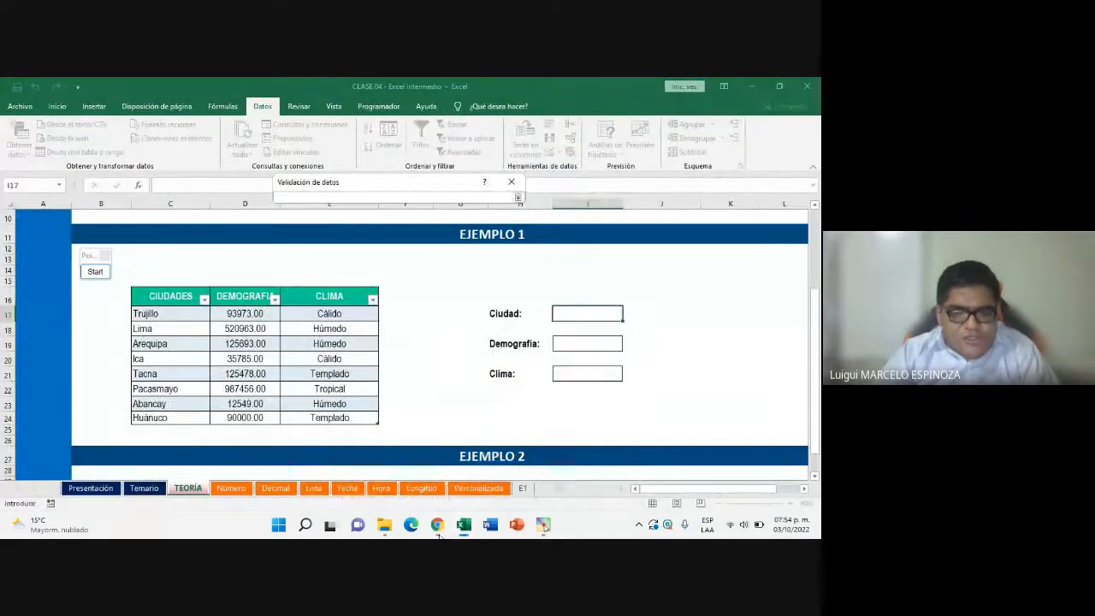
{"action": "left_click", "coordinate": [438, 524]}
{"action": "left_click", "coordinate": [405, 485]}
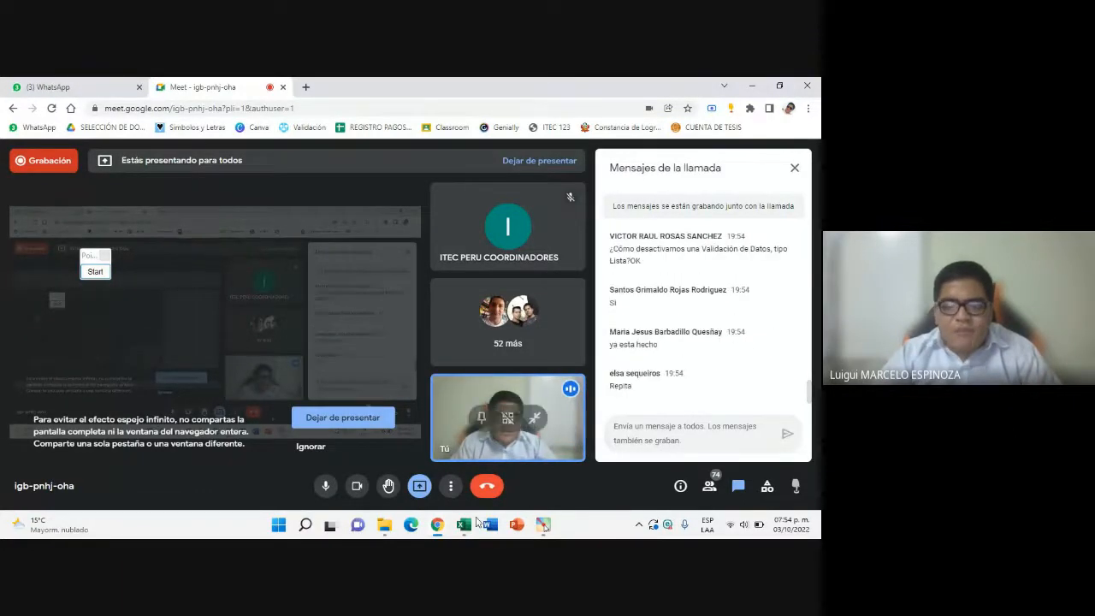
{"action": "left_click", "coordinate": [463, 525]}
{"action": "left_click", "coordinate": [305, 196]}
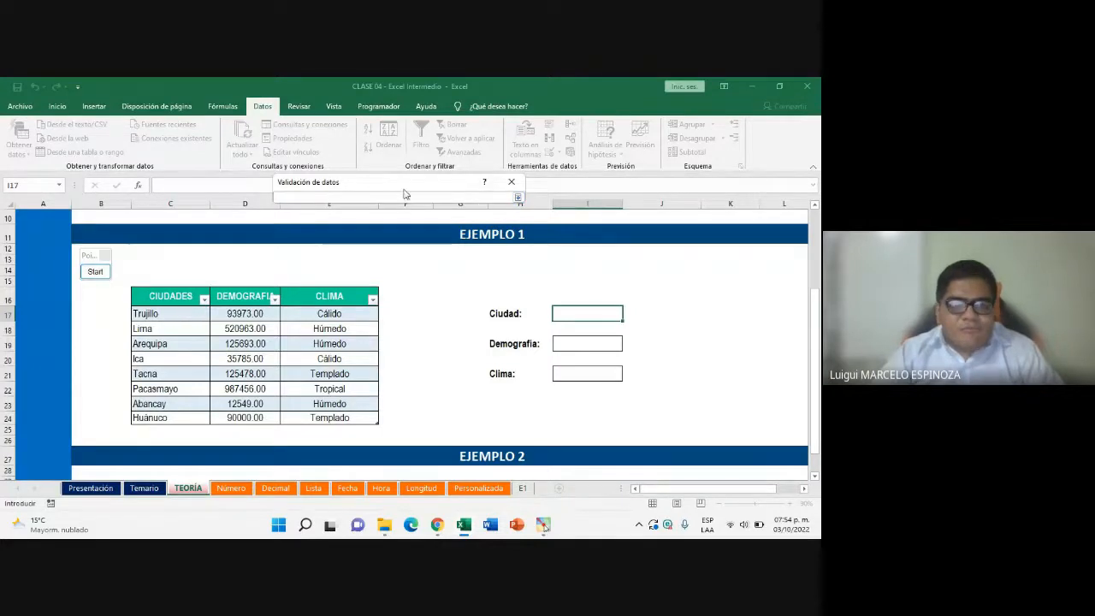
{"action": "left_click", "coordinate": [437, 525]}
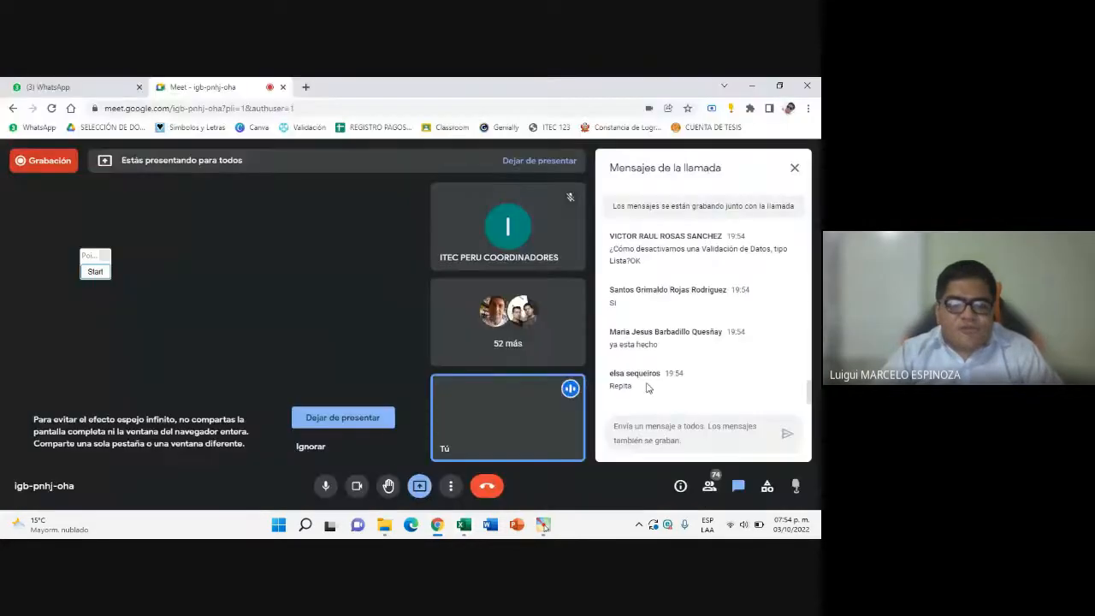
{"action": "scroll", "coordinate": [650, 363], "scroll_direction": "up", "scroll_amount": 1}
{"action": "scroll", "coordinate": [650, 363], "scroll_direction": "up", "scroll_amount": 3}
{"action": "scroll", "coordinate": [649, 361], "scroll_direction": "down", "scroll_amount": 1}
{"action": "scroll", "coordinate": [649, 360], "scroll_direction": "down", "scroll_amount": 2}
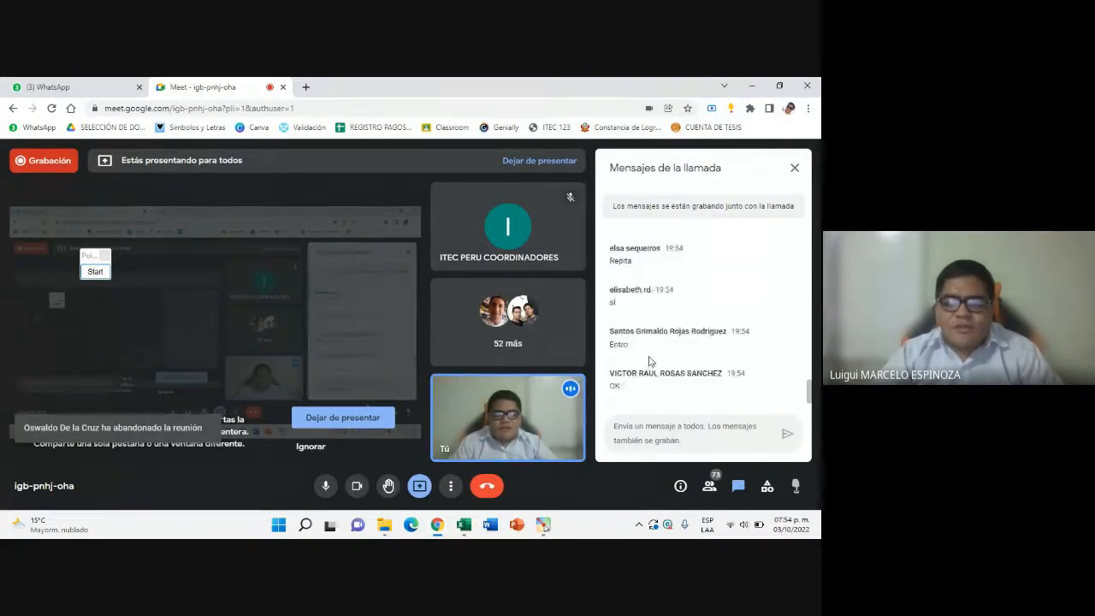
{"action": "left_click", "coordinate": [464, 526]}
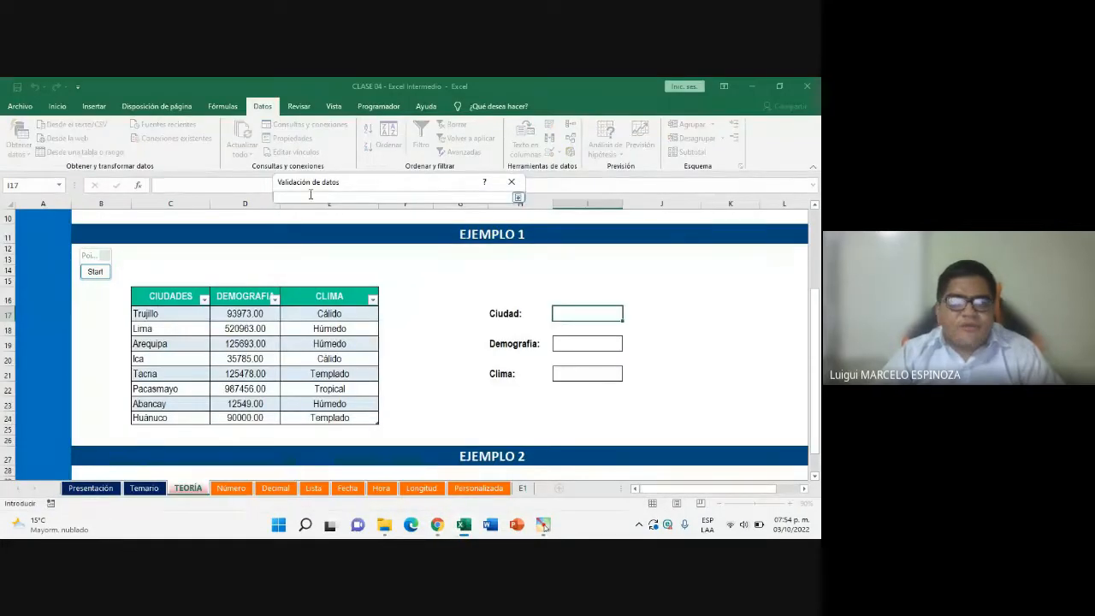
Expand the dialog, keep Lista as the allowed type, and collapse it to the Origen box
{"action": "left_click", "coordinate": [517, 199]}
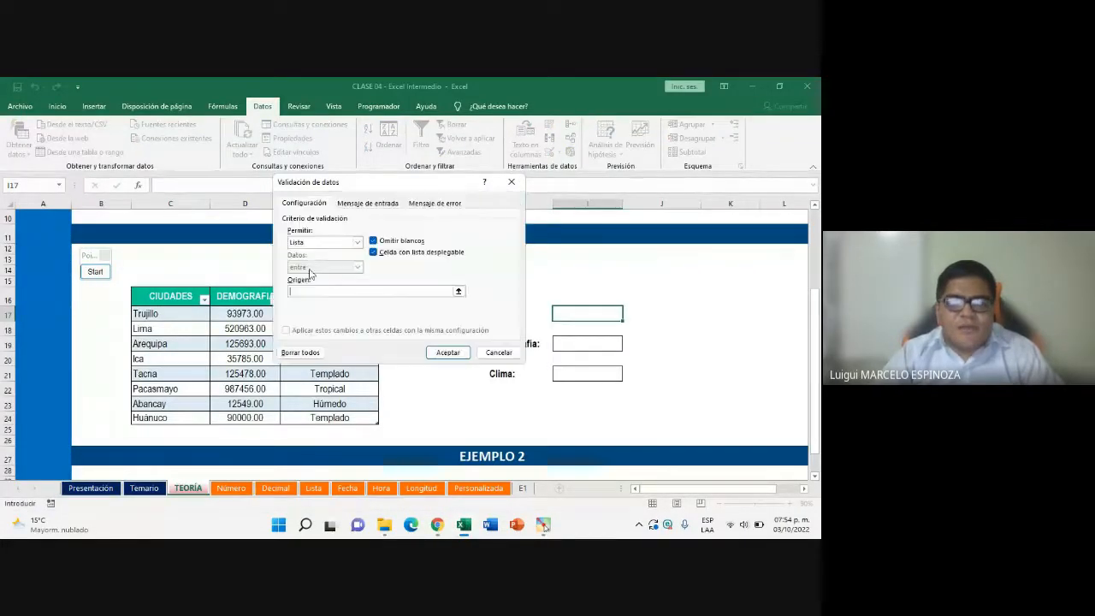
{"action": "left_click", "coordinate": [358, 242]}
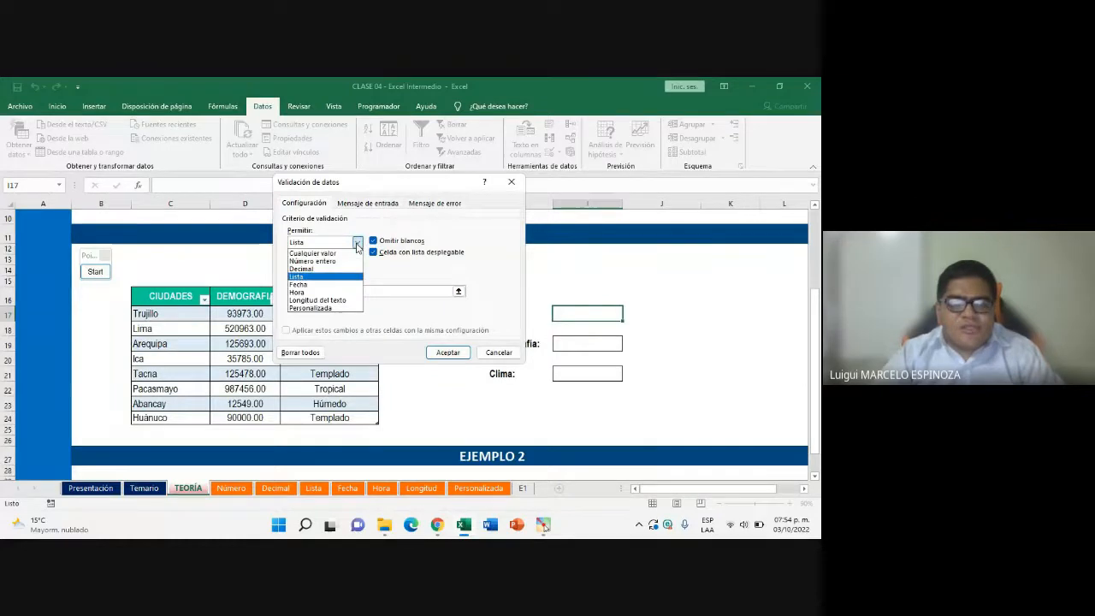
{"action": "left_click", "coordinate": [299, 277]}
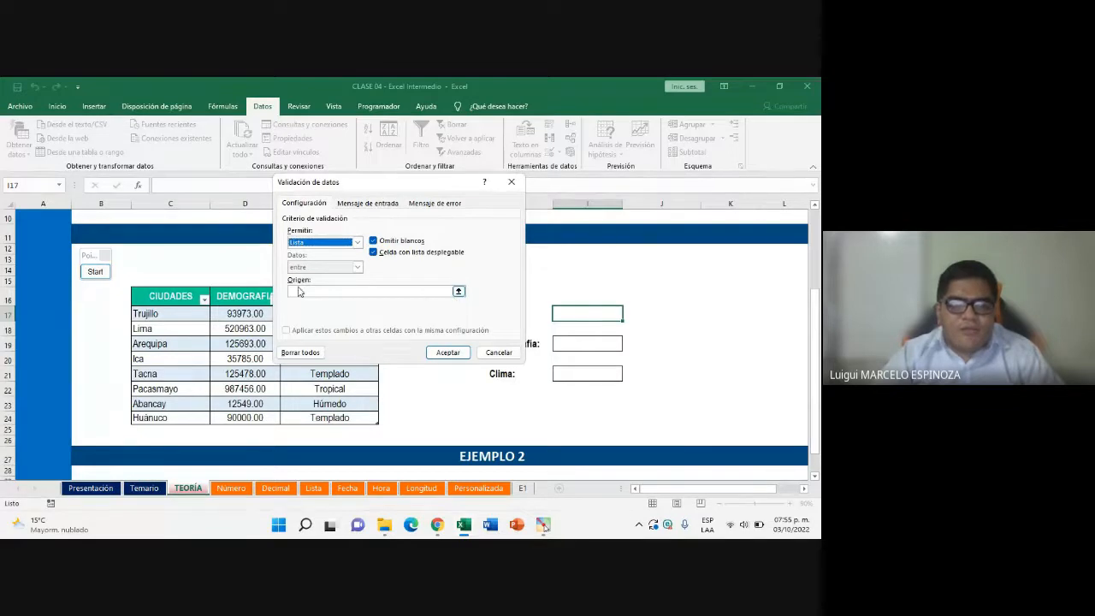
{"action": "left_click", "coordinate": [458, 292]}
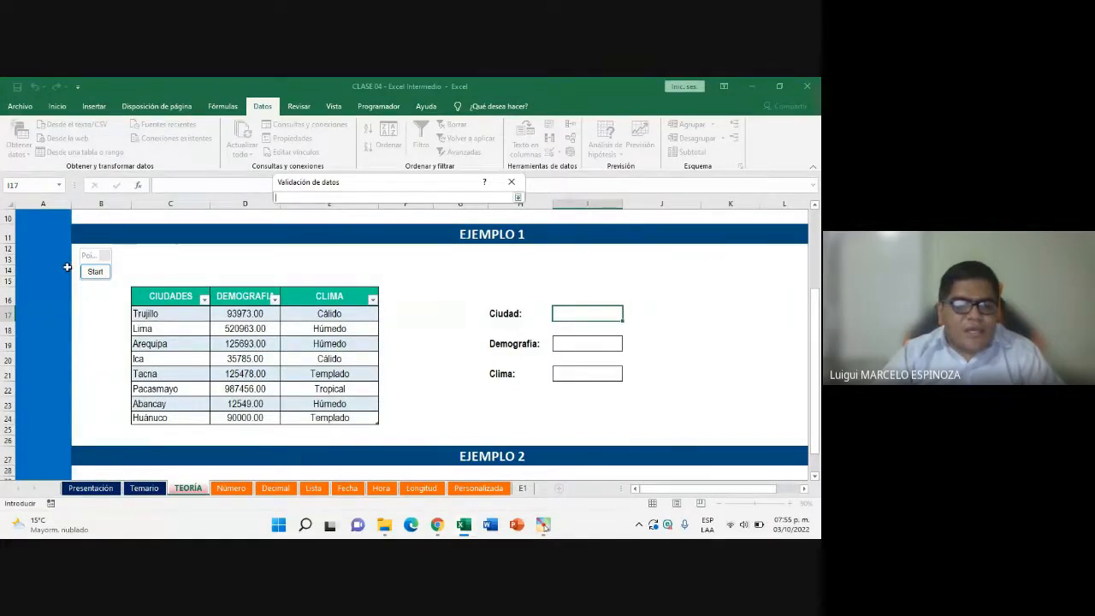
Box the CIUDADES names with Pointofix, then select C17:C24 as the Origen range
{"action": "left_click", "coordinate": [95, 271]}
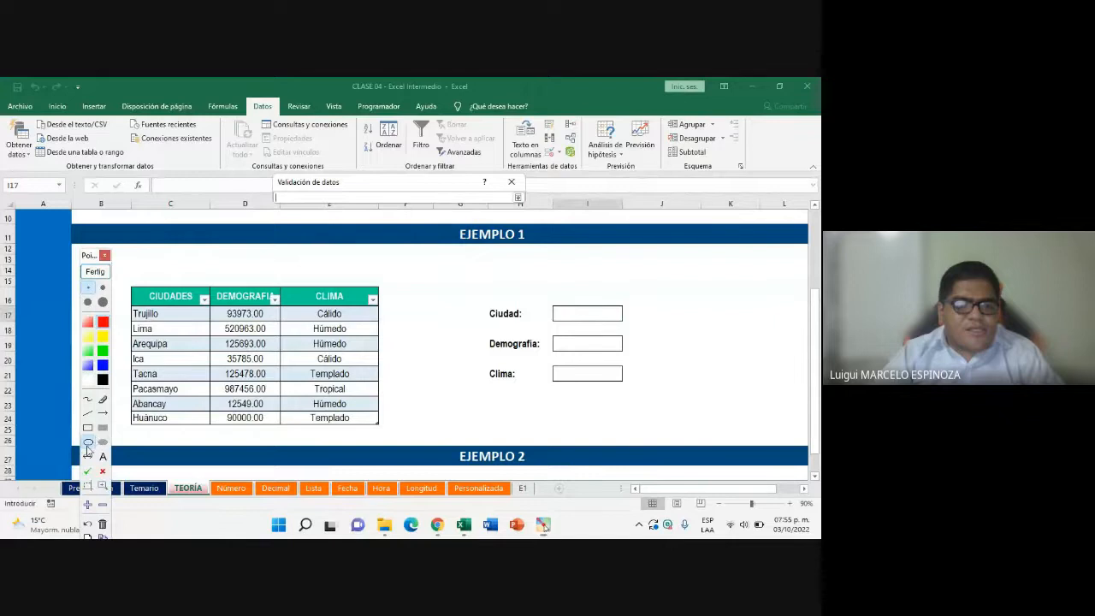
{"action": "mouse_move", "coordinate": [124, 299]}
{"action": "left_mouse_down"}
{"action": "mouse_move", "coordinate": [219, 446]}
{"action": "mouse_move", "coordinate": [213, 434]}
{"action": "left_mouse_up"}
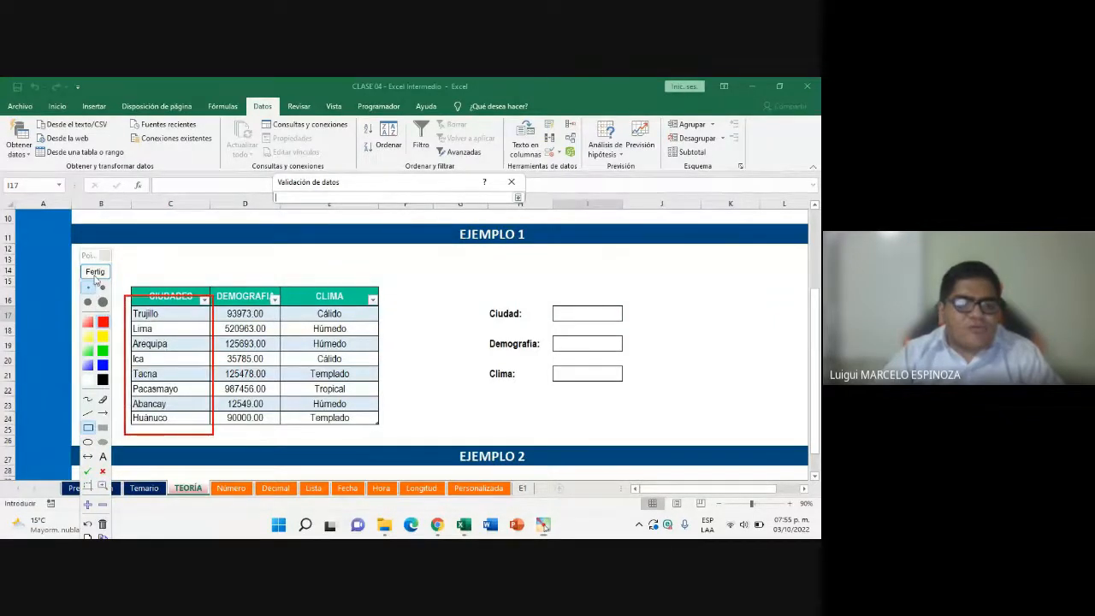
{"action": "left_click", "coordinate": [95, 273]}
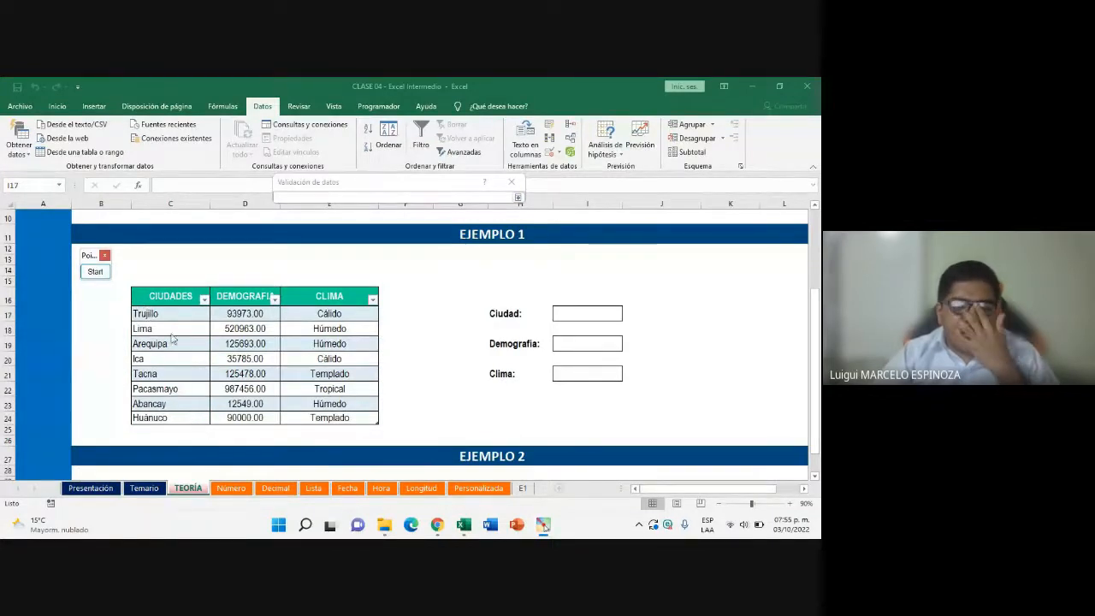
{"action": "left_click", "coordinate": [291, 197]}
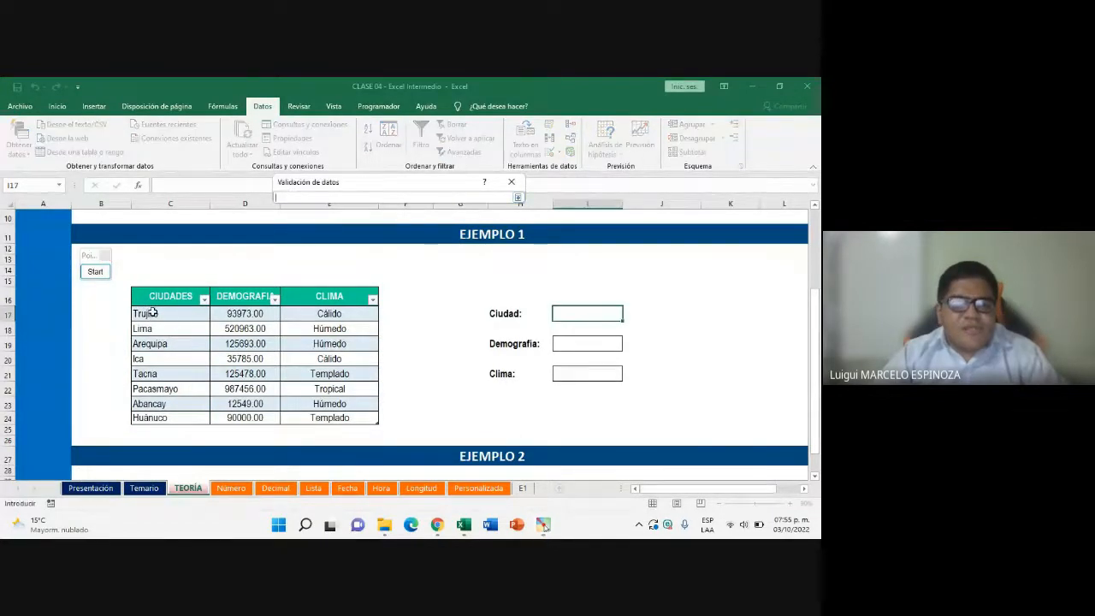
{"action": "left_click_drag", "start_coordinate": [147, 316], "coordinate": [148, 344]}
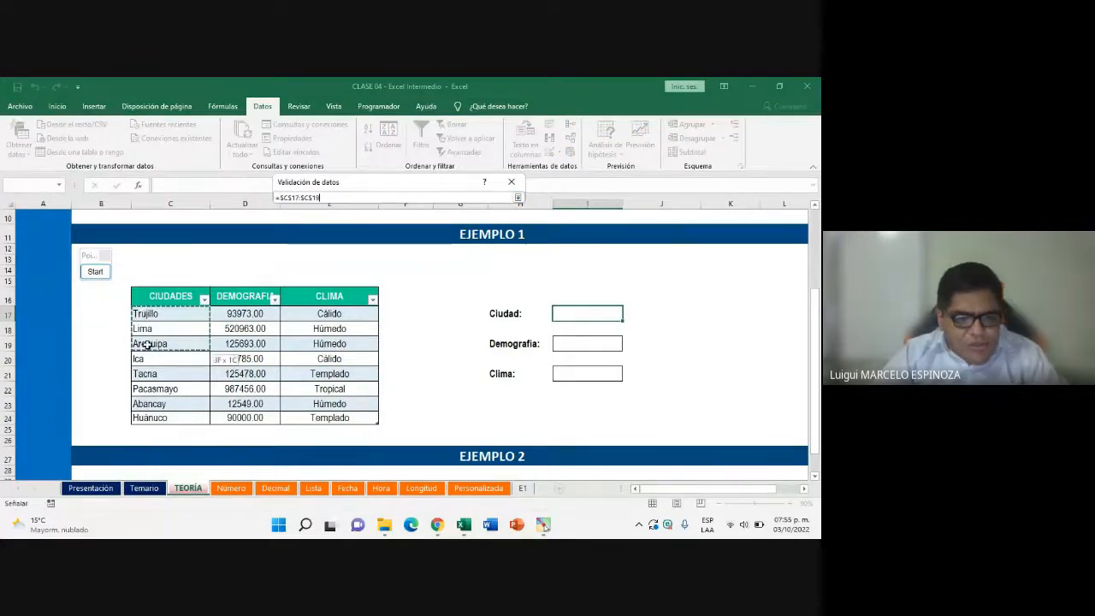
{"action": "left_click_drag", "start_coordinate": [153, 404], "coordinate": [155, 418]}
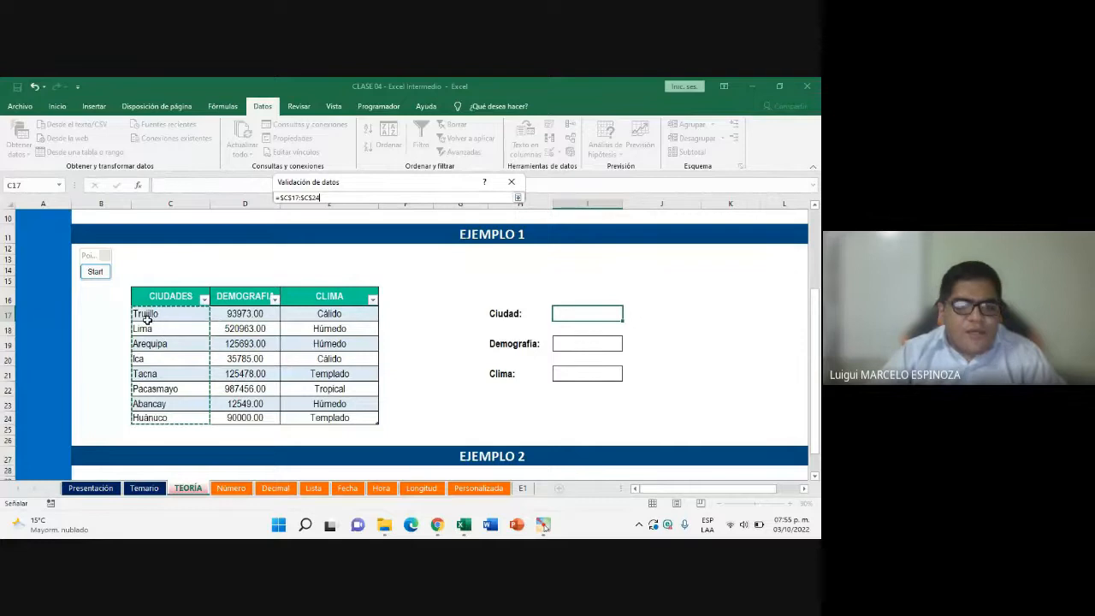
Switch to the Meet call and back, magnifying the screen over the city table
{"action": "mouse_move", "coordinate": [437, 524]}
{"action": "left_click", "coordinate": [514, 450]}
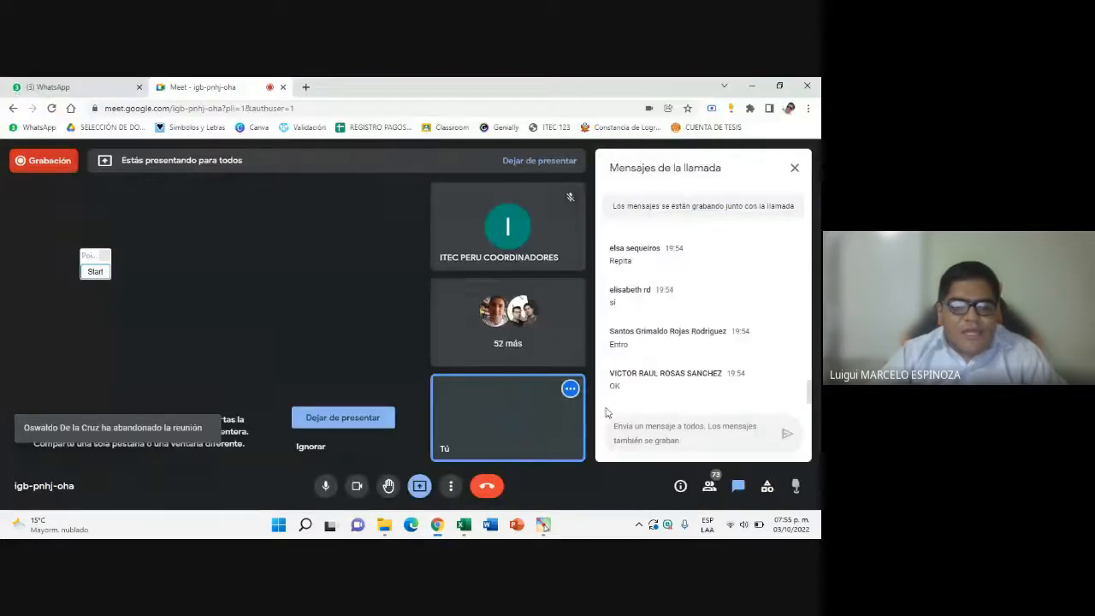
{"action": "left_click", "coordinate": [464, 525]}
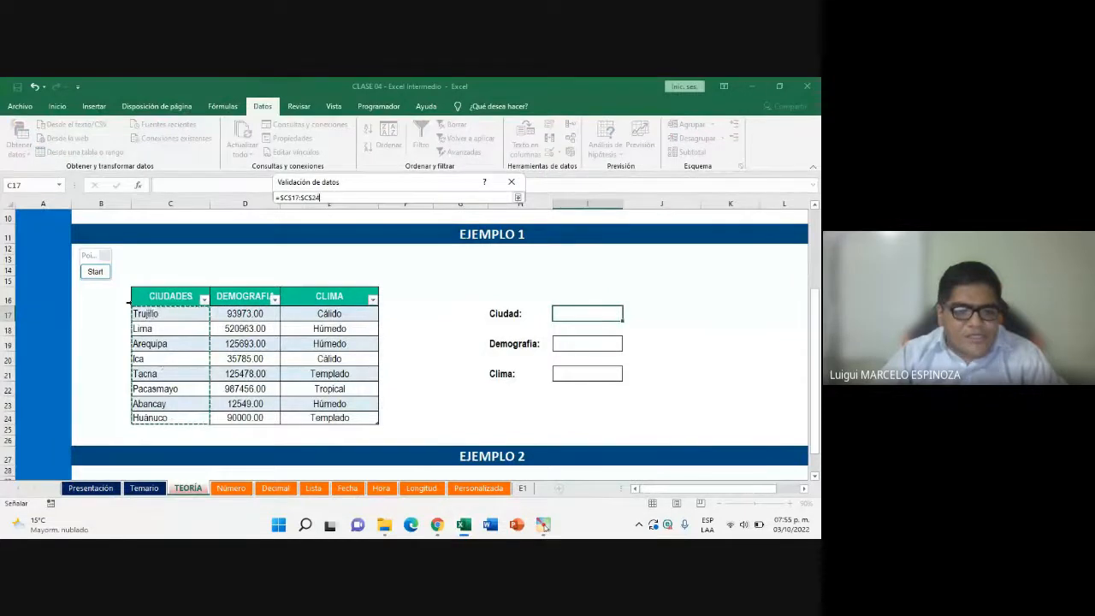
{"action": "left_click", "coordinate": [95, 271]}
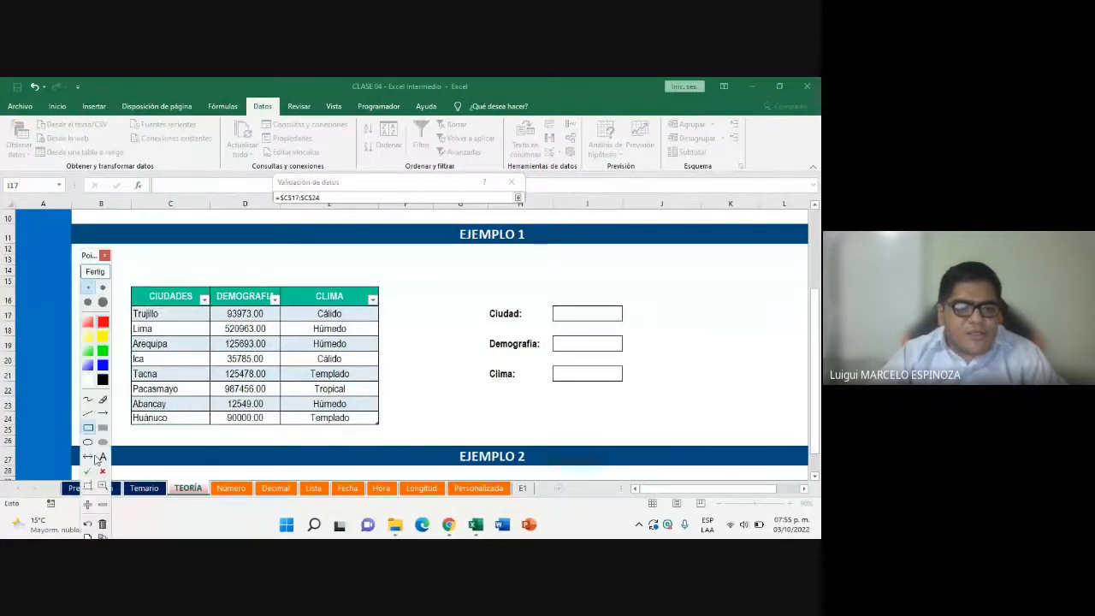
{"action": "left_click", "coordinate": [88, 505]}
{"action": "left_click_drag", "start_coordinate": [407, 383], "coordinate": [660, 348]}
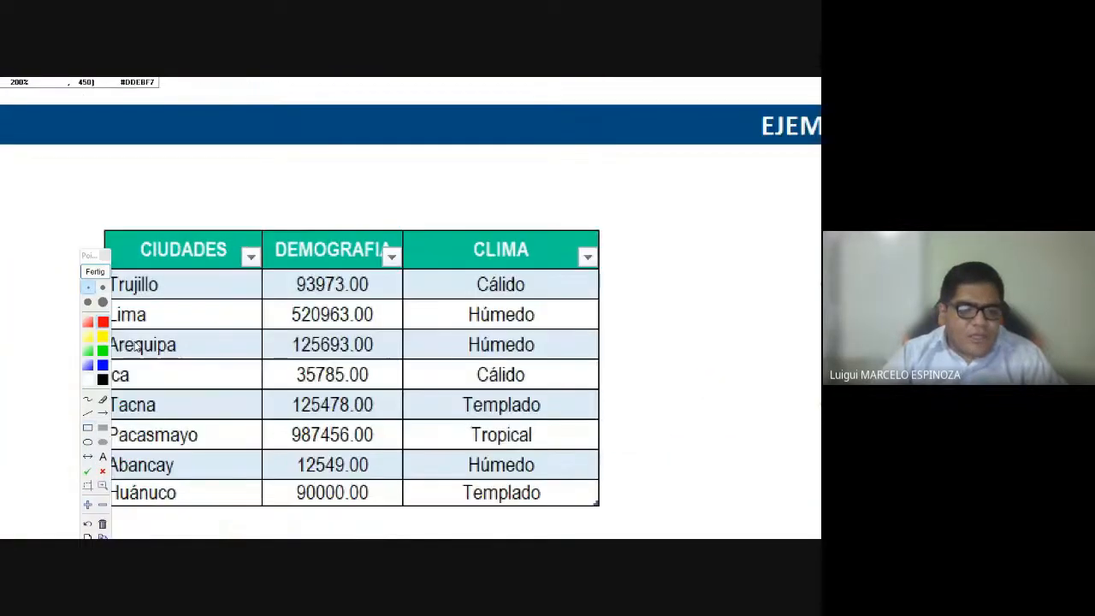
{"action": "left_click", "coordinate": [93, 273]}
{"action": "left_click", "coordinate": [435, 529]}
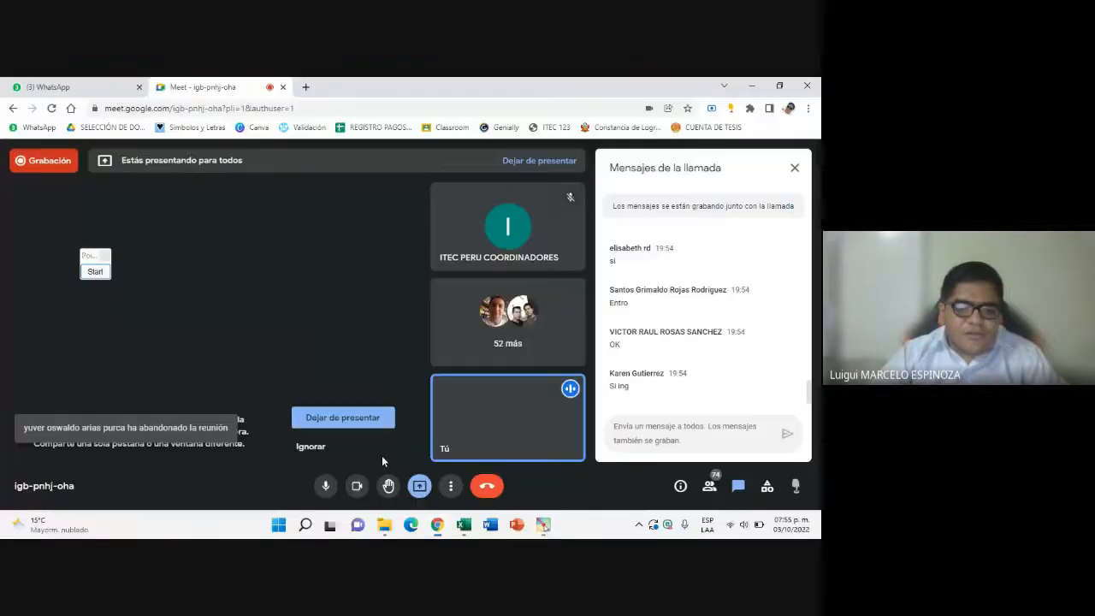
{"action": "left_click", "coordinate": [463, 525]}
Toggle between Meet and Excel again, then magnify over the city table and Ciudad cell
{"action": "left_click", "coordinate": [97, 274]}
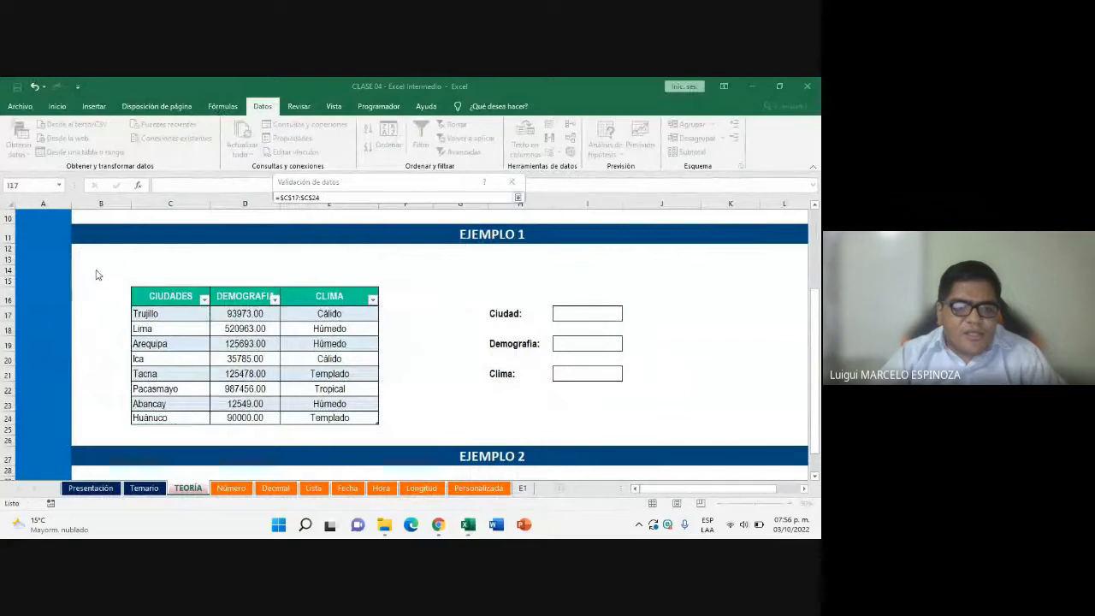
{"action": "left_click", "coordinate": [96, 273]}
{"action": "left_click", "coordinate": [463, 525]}
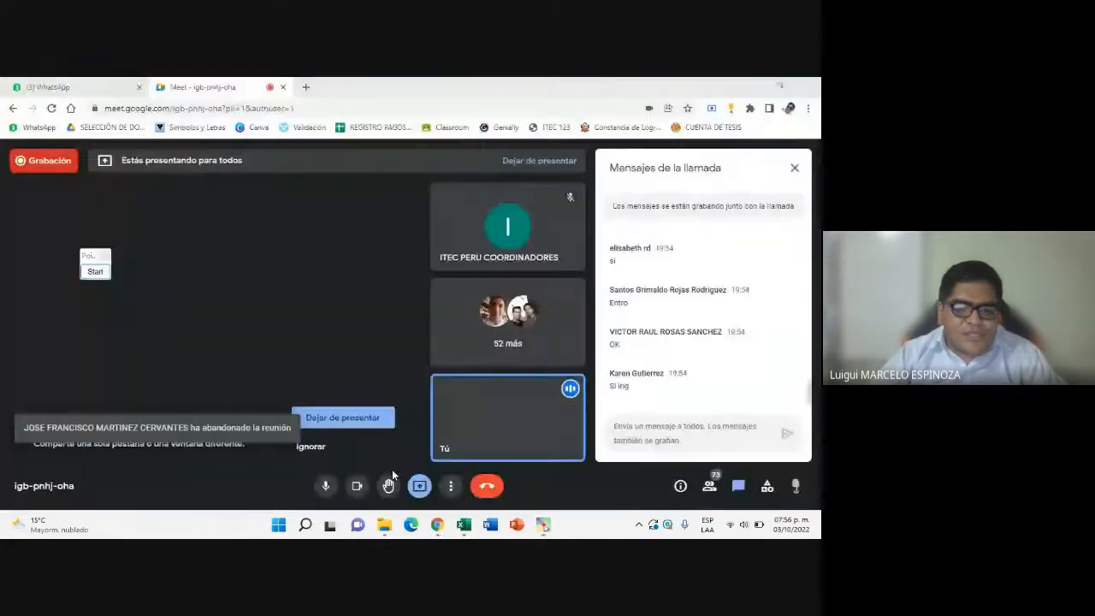
{"action": "left_click", "coordinate": [463, 525]}
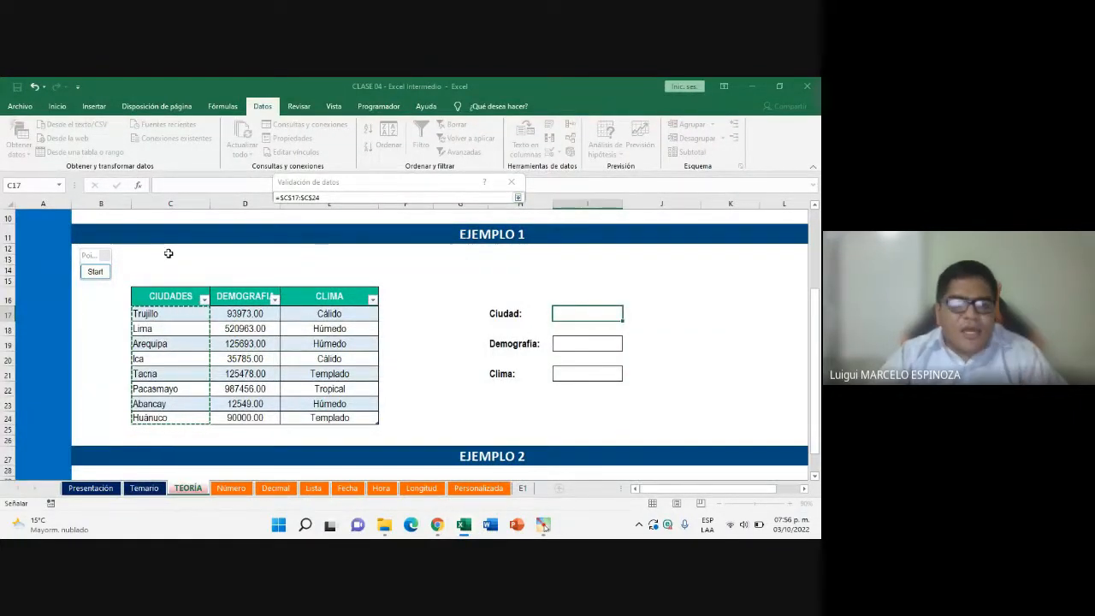
{"action": "left_click", "coordinate": [95, 271]}
{"action": "left_click", "coordinate": [102, 485]}
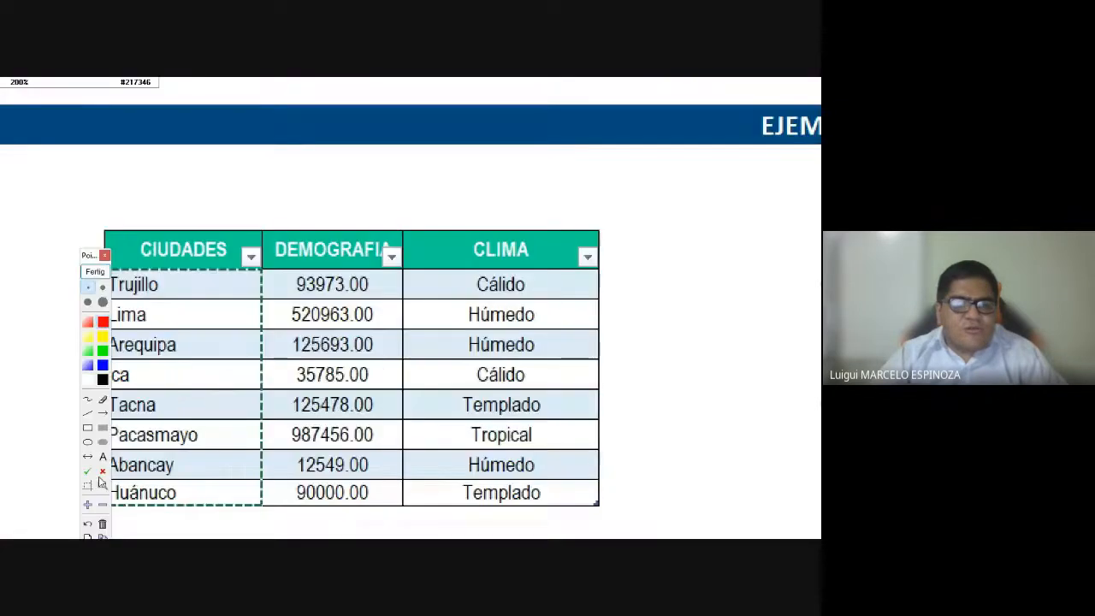
{"action": "left_click_drag", "start_coordinate": [421, 235], "coordinate": [340, 417]}
{"action": "mouse_move", "coordinate": [813, 233]}
{"action": "left_mouse_down"}
{"action": "mouse_move", "coordinate": [605, 259]}
{"action": "mouse_move", "coordinate": [602, 282]}
{"action": "mouse_move", "coordinate": [571, 281]}
{"action": "left_mouse_up"}
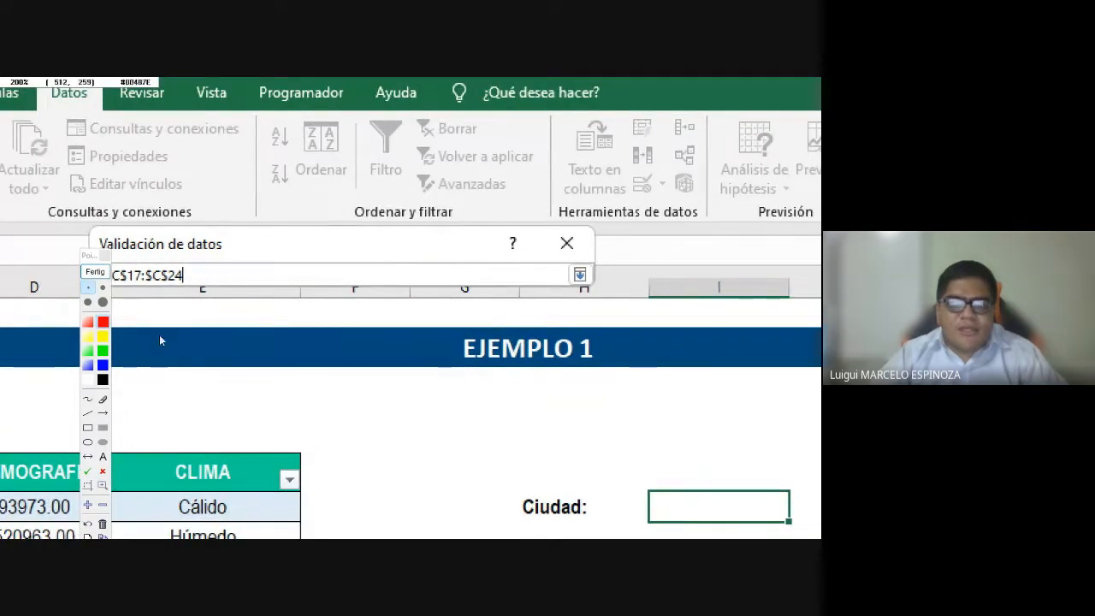
{"action": "left_click", "coordinate": [95, 272]}
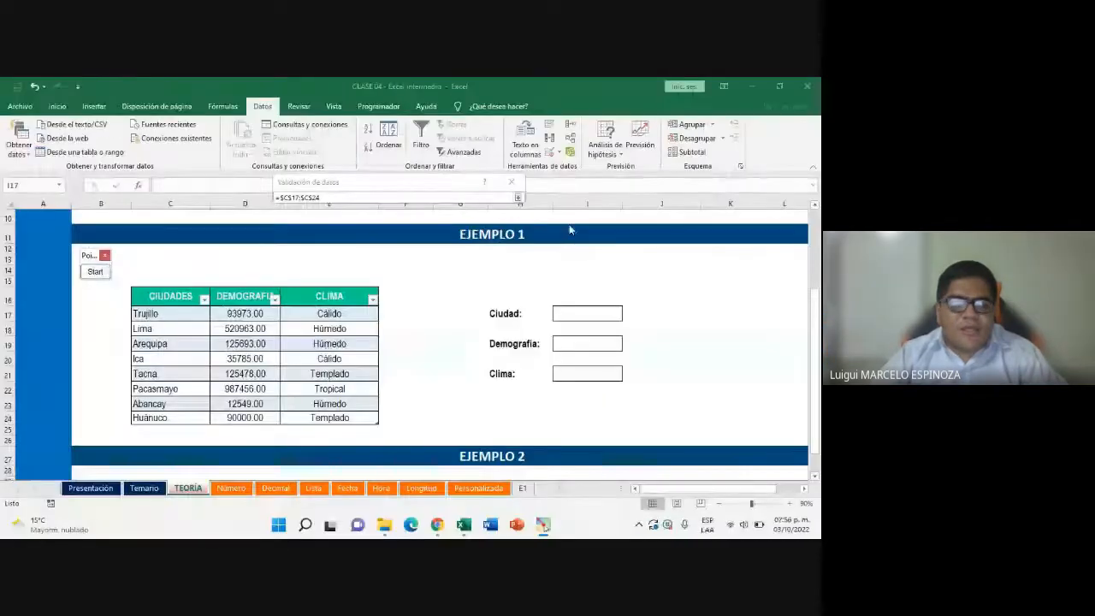
Expand the full validation settings and outline them with a Pointofix rectangle, then clear it
{"action": "left_click", "coordinate": [518, 200]}
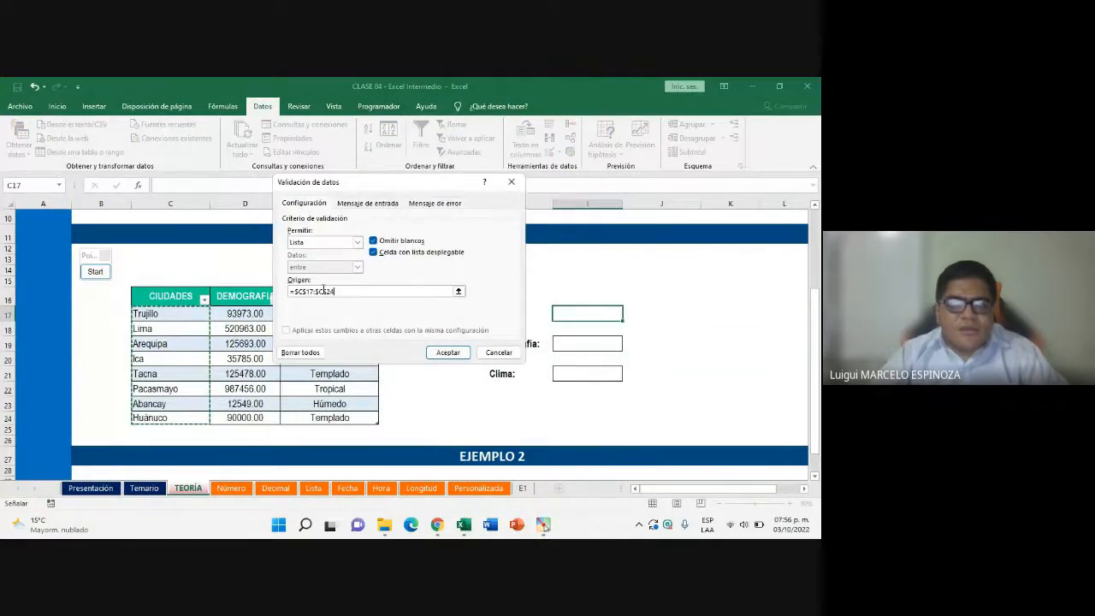
{"action": "left_click", "coordinate": [95, 271]}
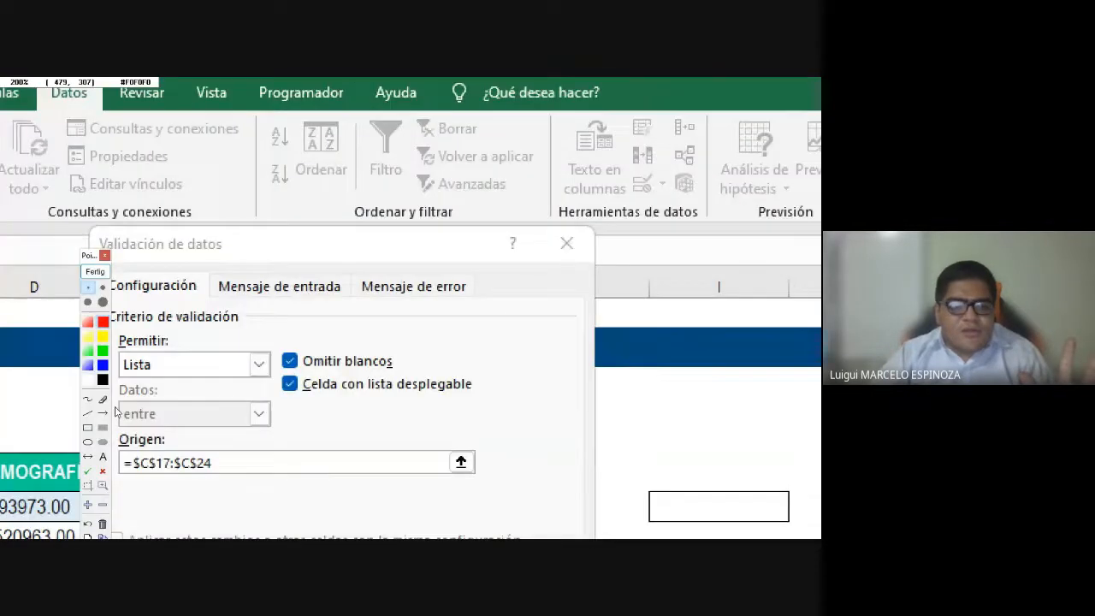
{"action": "left_click", "coordinate": [102, 505]}
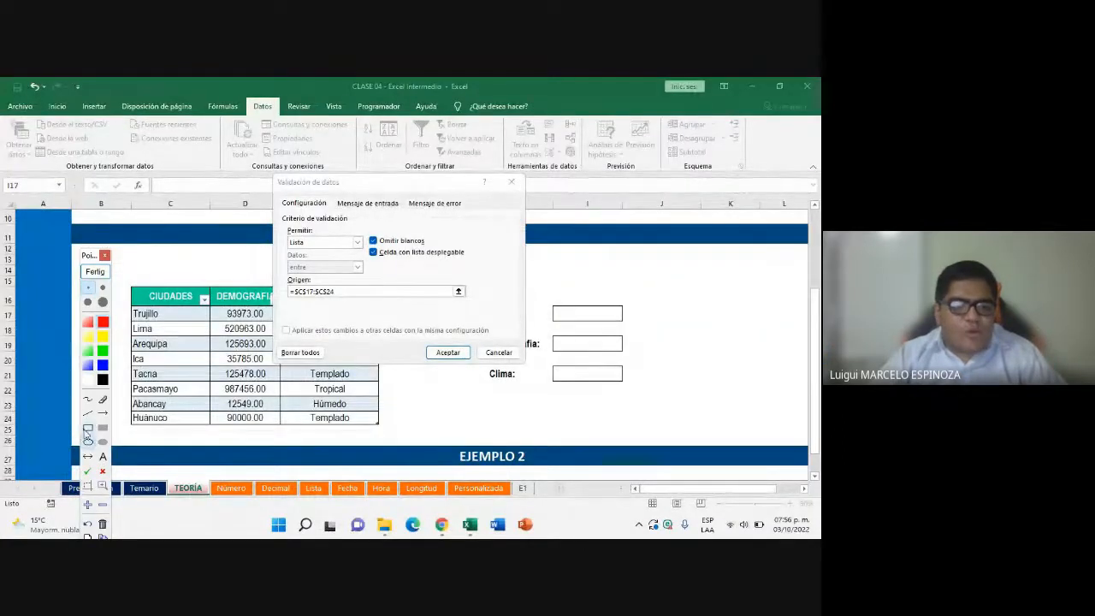
{"action": "left_click_drag", "start_coordinate": [272, 170], "coordinate": [529, 372]}
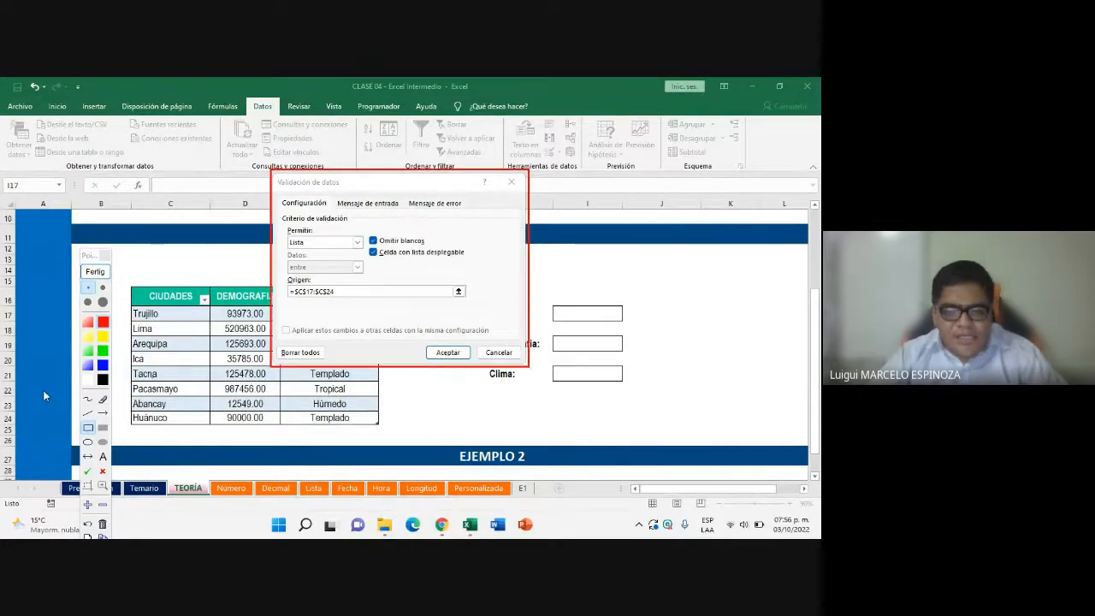
{"action": "left_click", "coordinate": [96, 272]}
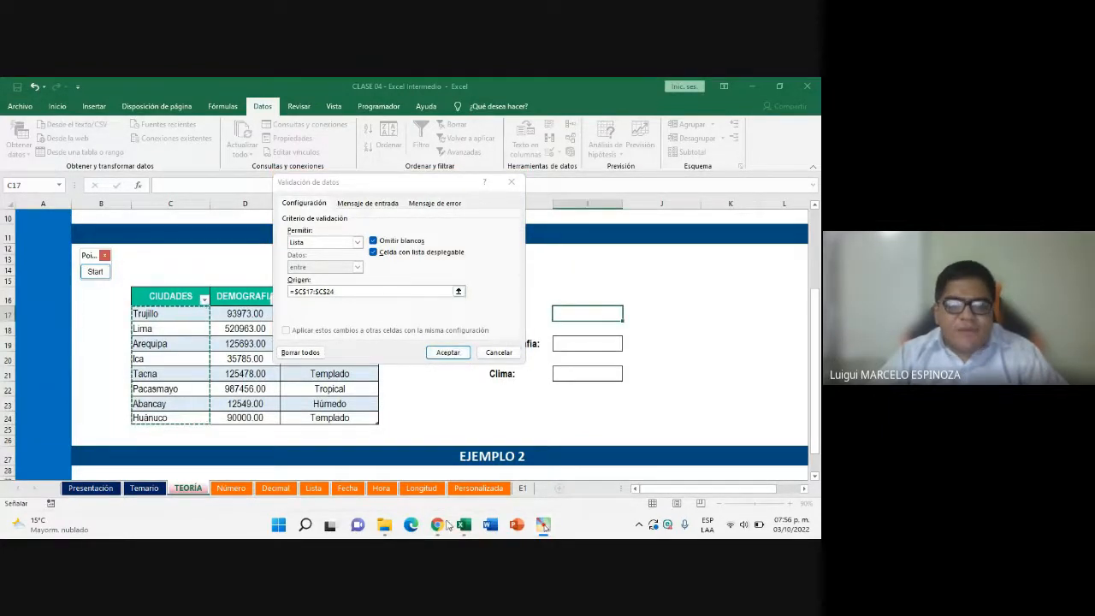
Switch between the Meet call and Excel a few times, then collapse the dialog to the Origen box
{"action": "mouse_move", "coordinate": [441, 525]}
{"action": "left_click", "coordinate": [488, 466]}
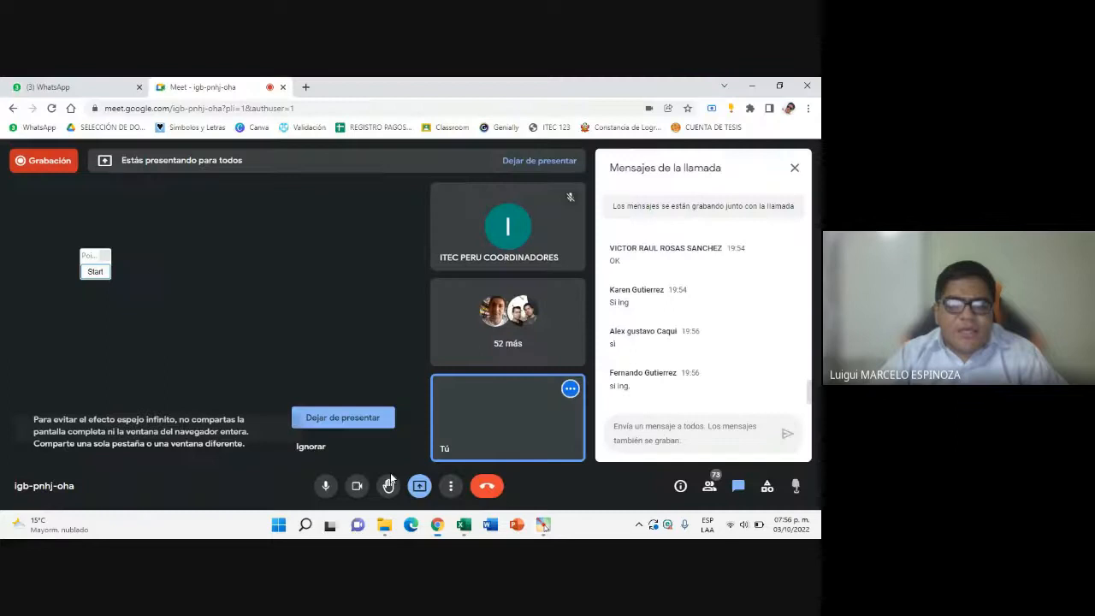
{"action": "left_click", "coordinate": [464, 525]}
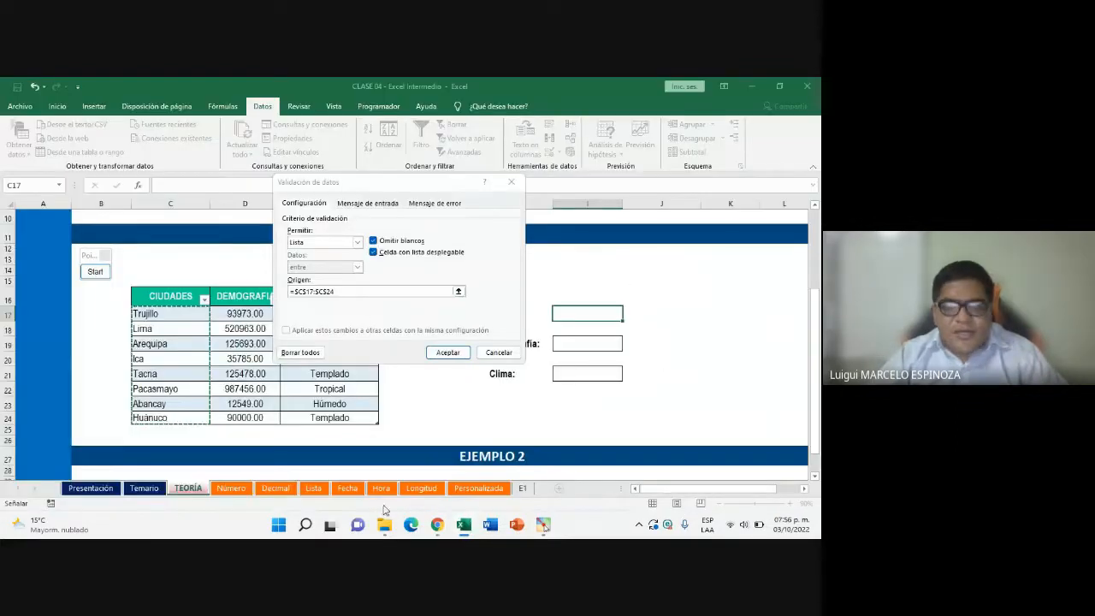
{"action": "left_click", "coordinate": [437, 525]}
{"action": "left_click", "coordinate": [444, 470]}
{"action": "left_click", "coordinate": [437, 524]}
{"action": "left_click", "coordinate": [408, 476]}
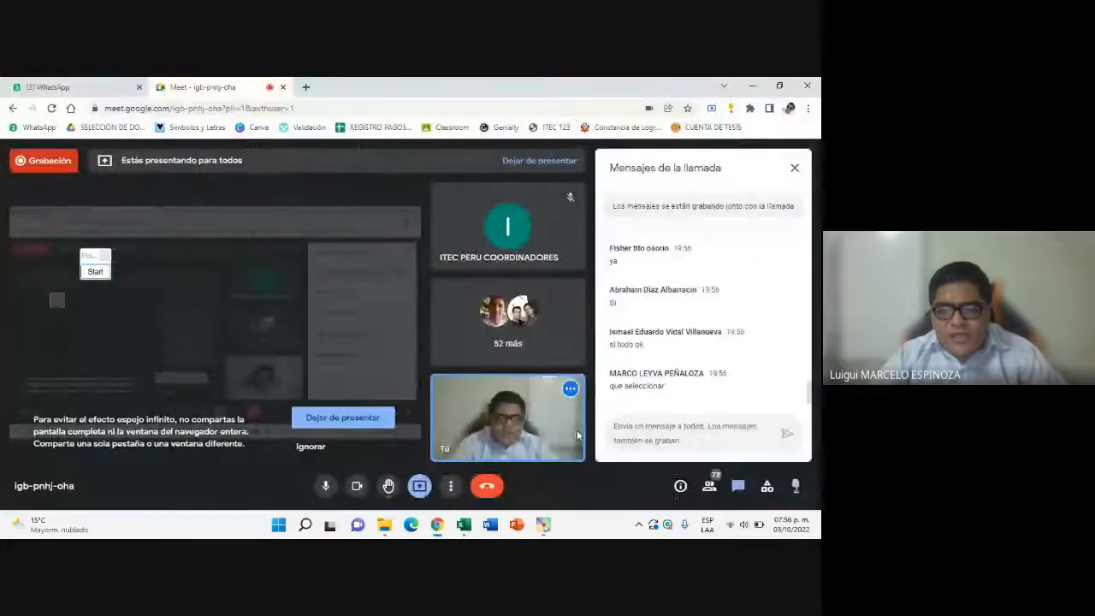
{"action": "left_click", "coordinate": [465, 527]}
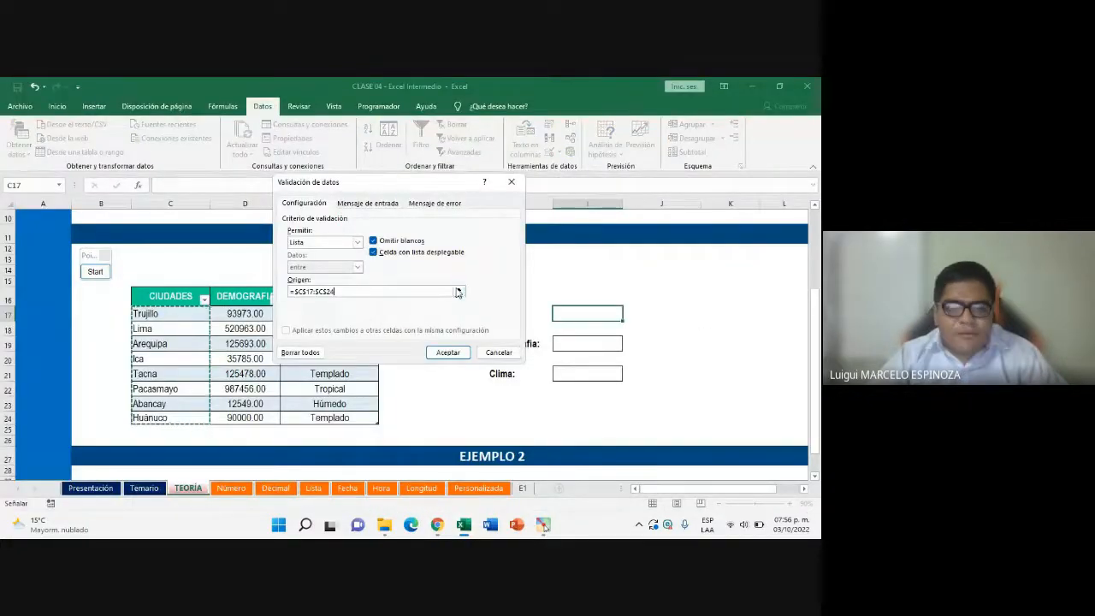
{"action": "left_click", "coordinate": [460, 290]}
Clear the duplicated Origen, reselect C17:C24, and apply the Lista rule with Aceptar
{"action": "left_click_drag", "start_coordinate": [163, 313], "coordinate": [192, 408]}
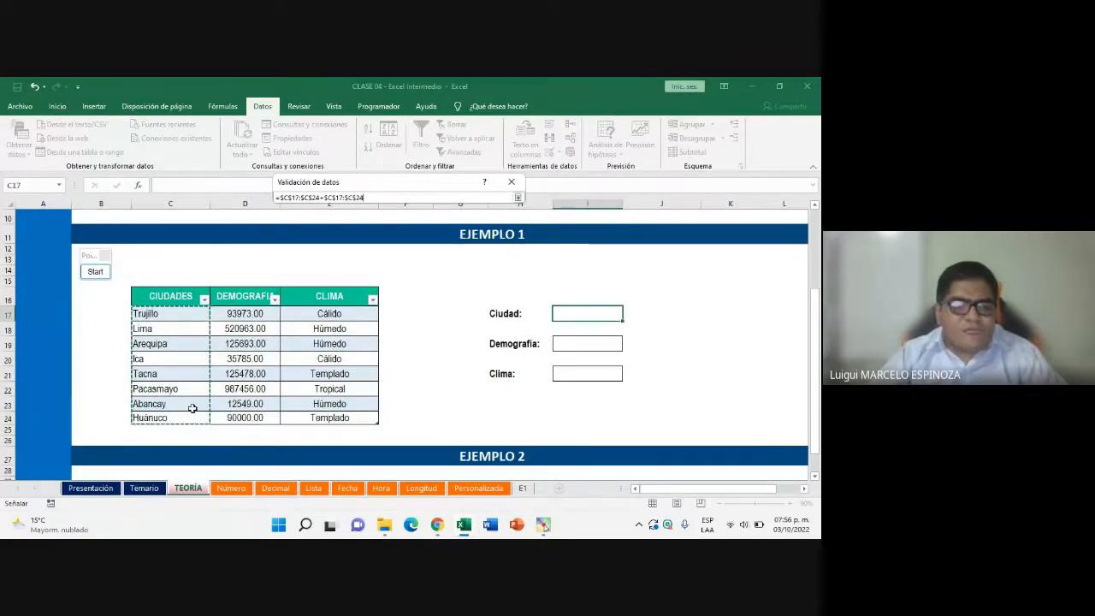
{"action": "left_click", "coordinate": [518, 197]}
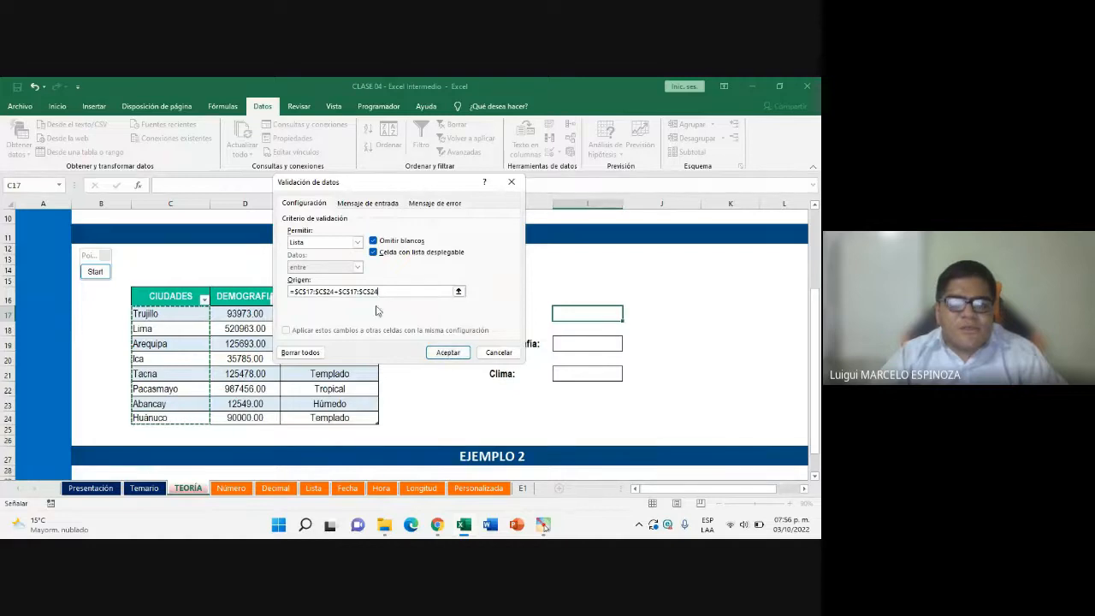
{"action": "left_click_drag", "start_coordinate": [447, 291], "coordinate": [288, 292]}
{"action": "key", "text": "BackSpace"}
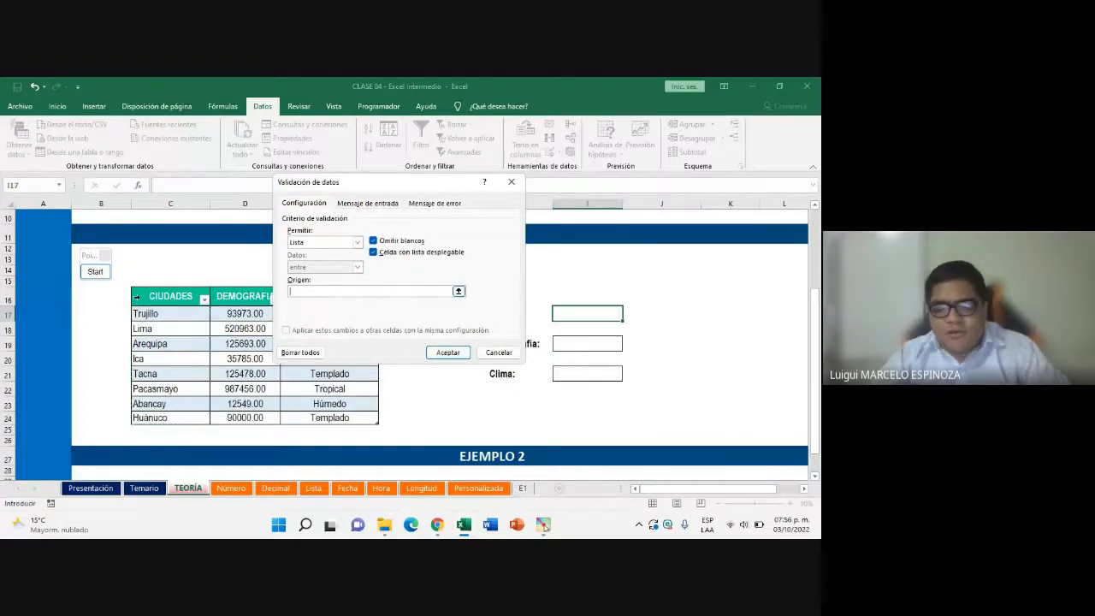
{"action": "left_click", "coordinate": [458, 291]}
{"action": "left_click", "coordinate": [147, 313]}
{"action": "left_click_drag", "start_coordinate": [150, 342], "coordinate": [150, 418]}
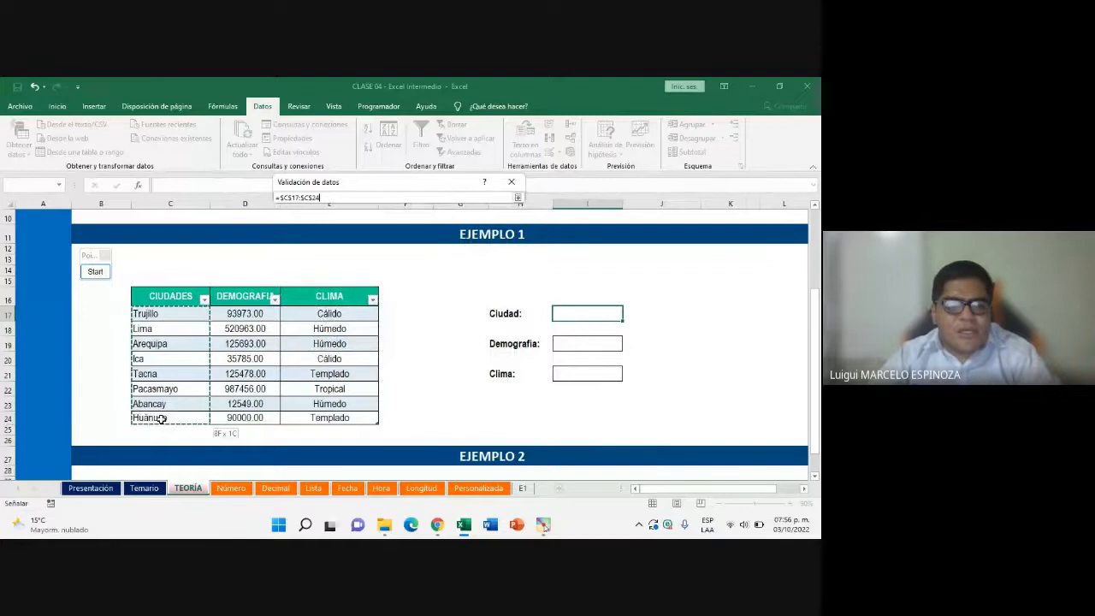
{"action": "left_click", "coordinate": [518, 198]}
{"action": "left_click", "coordinate": [456, 356]}
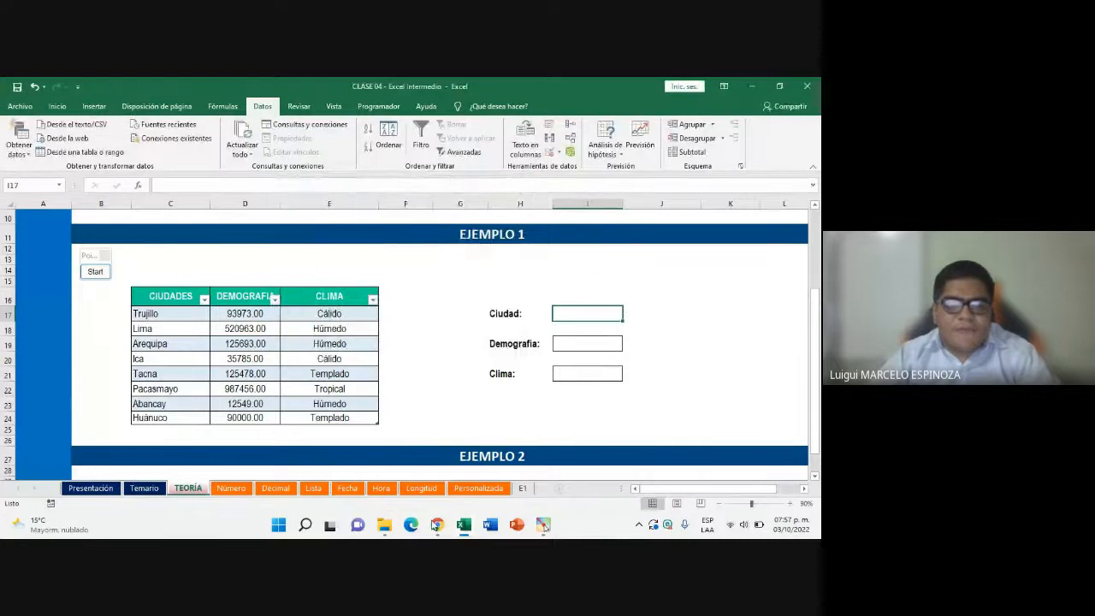
Check the Meet call, then highlight the city names C17:C24 and select the Ciudad cell I17
{"action": "mouse_move", "coordinate": [437, 525]}
{"action": "left_click", "coordinate": [510, 492]}
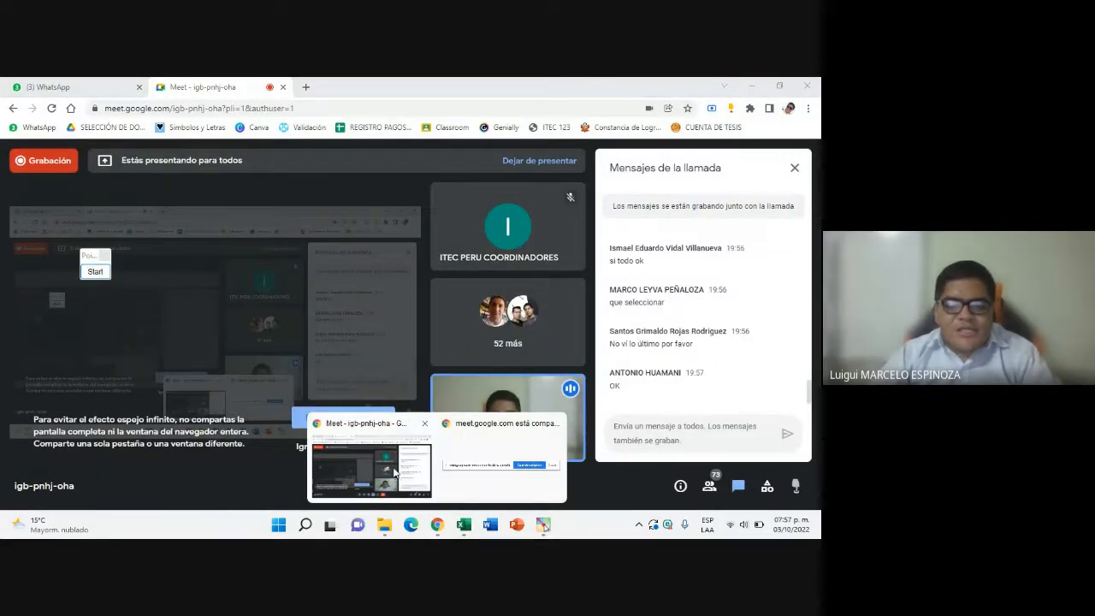
{"action": "left_click", "coordinate": [464, 526]}
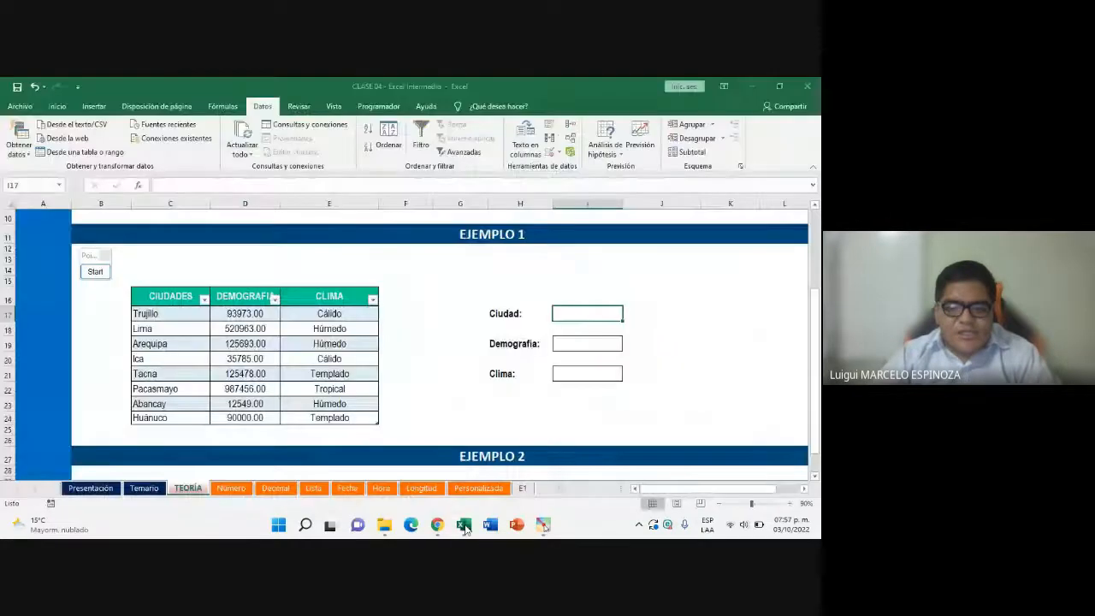
{"action": "left_click_drag", "start_coordinate": [147, 314], "coordinate": [178, 417]}
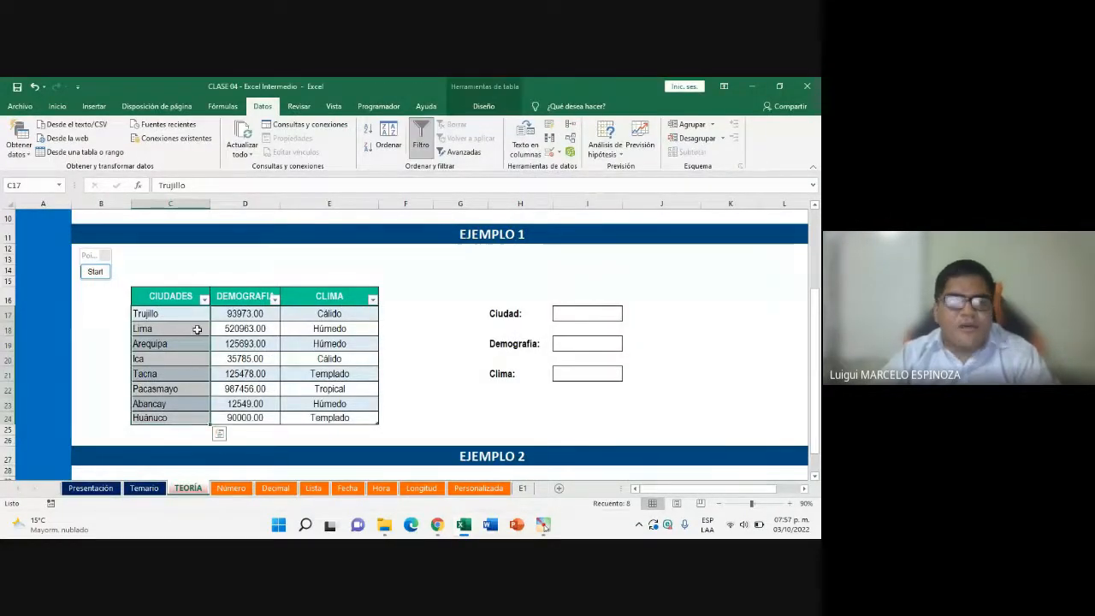
{"action": "left_click", "coordinate": [199, 318]}
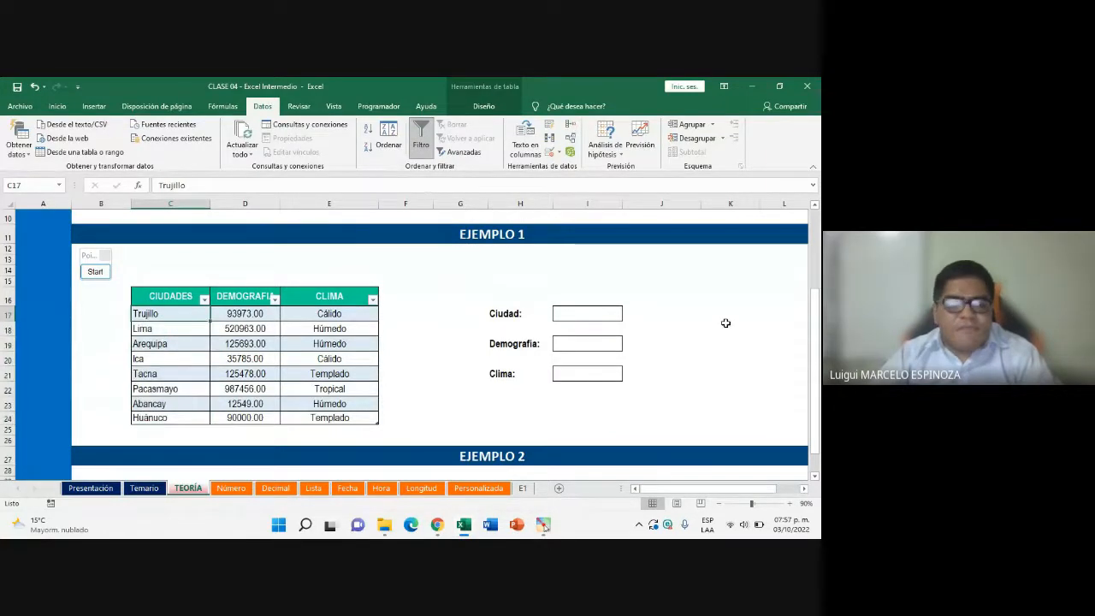
{"action": "left_click", "coordinate": [581, 310]}
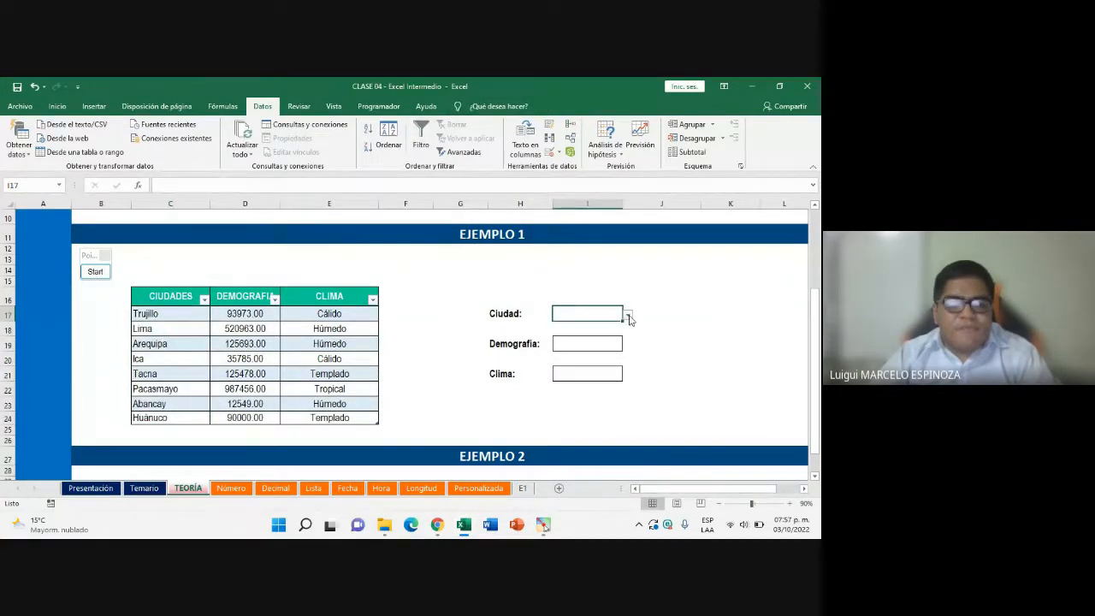
Magnify the view on the Ciudad input, then open its city list and close it without choosing
{"action": "left_click", "coordinate": [100, 274]}
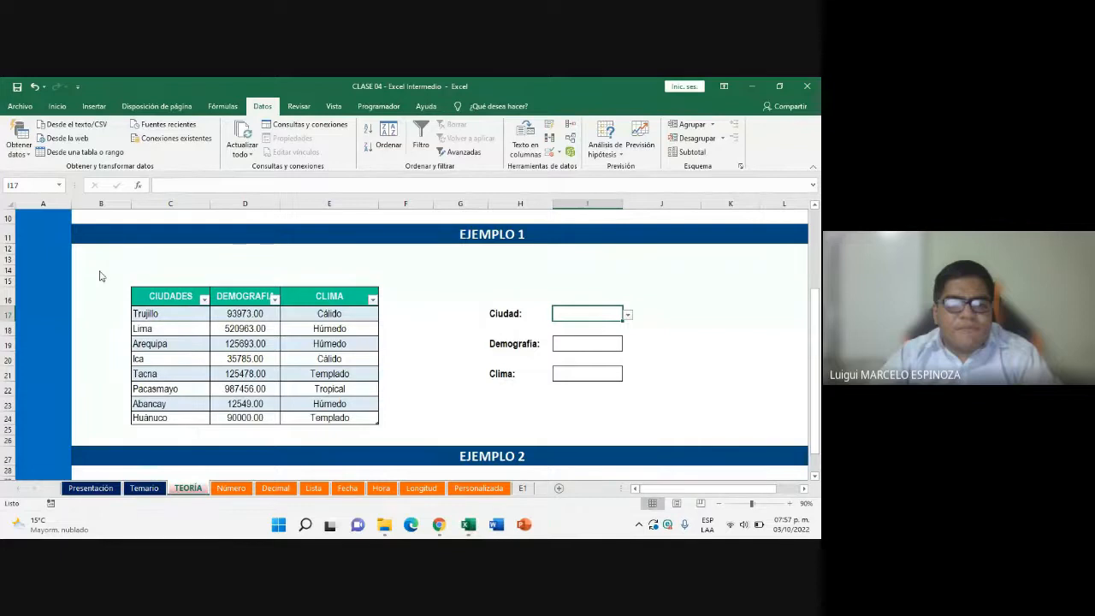
{"action": "left_click", "coordinate": [103, 486]}
{"action": "left_click_drag", "start_coordinate": [666, 381], "coordinate": [391, 330]}
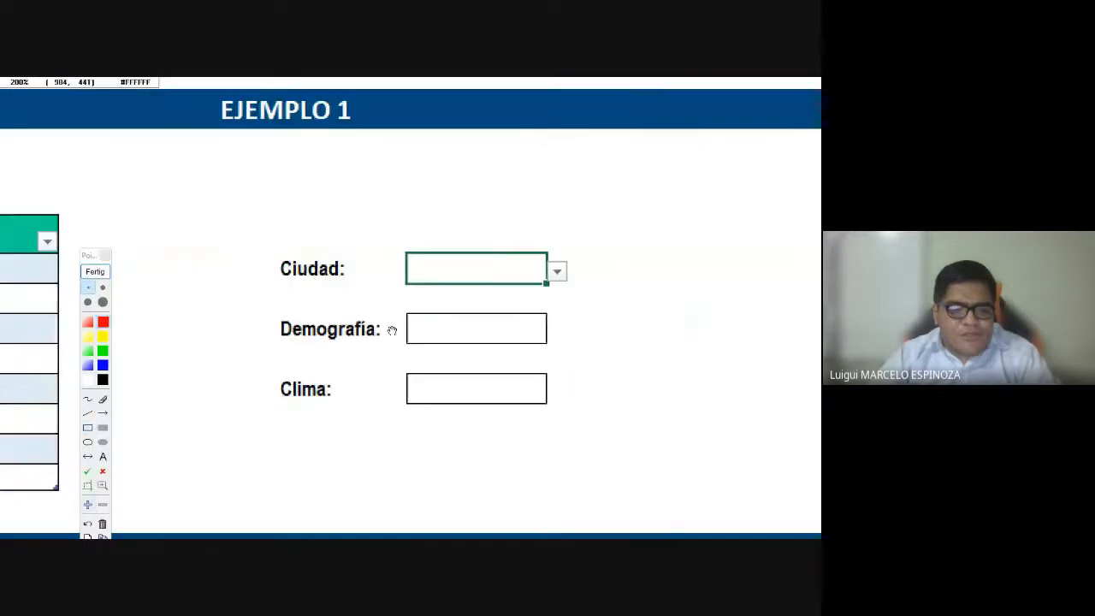
{"action": "left_click", "coordinate": [99, 274]}
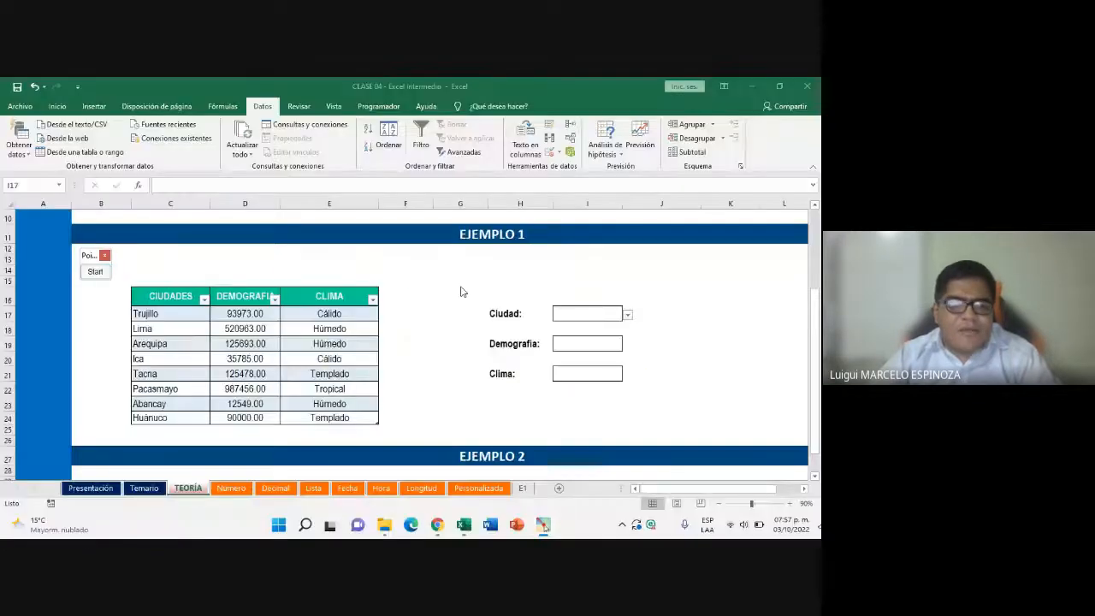
{"action": "left_click", "coordinate": [629, 316]}
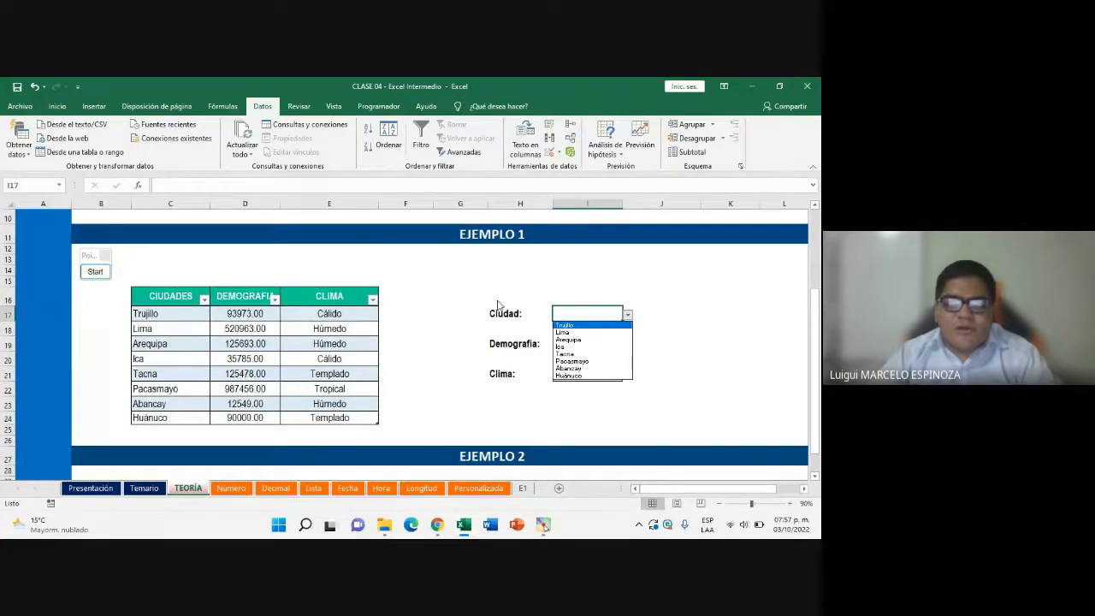
{"action": "left_click", "coordinate": [525, 292]}
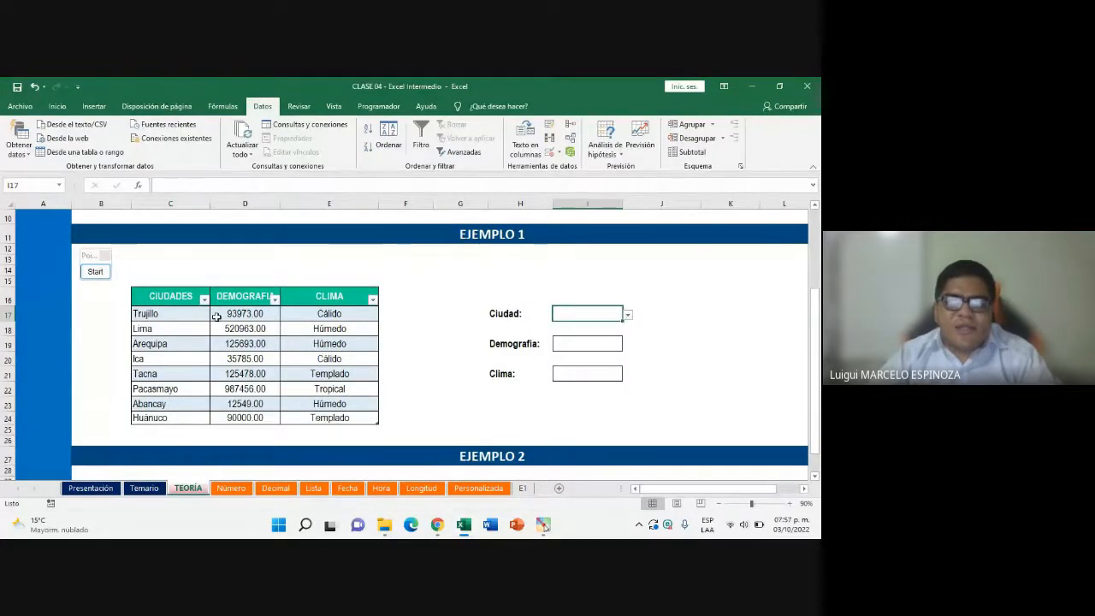
Reselect the eight city names Trujillo to Huánuco, then reopen and dismiss the Ciudad drop-down
{"action": "left_click_drag", "start_coordinate": [168, 317], "coordinate": [179, 420]}
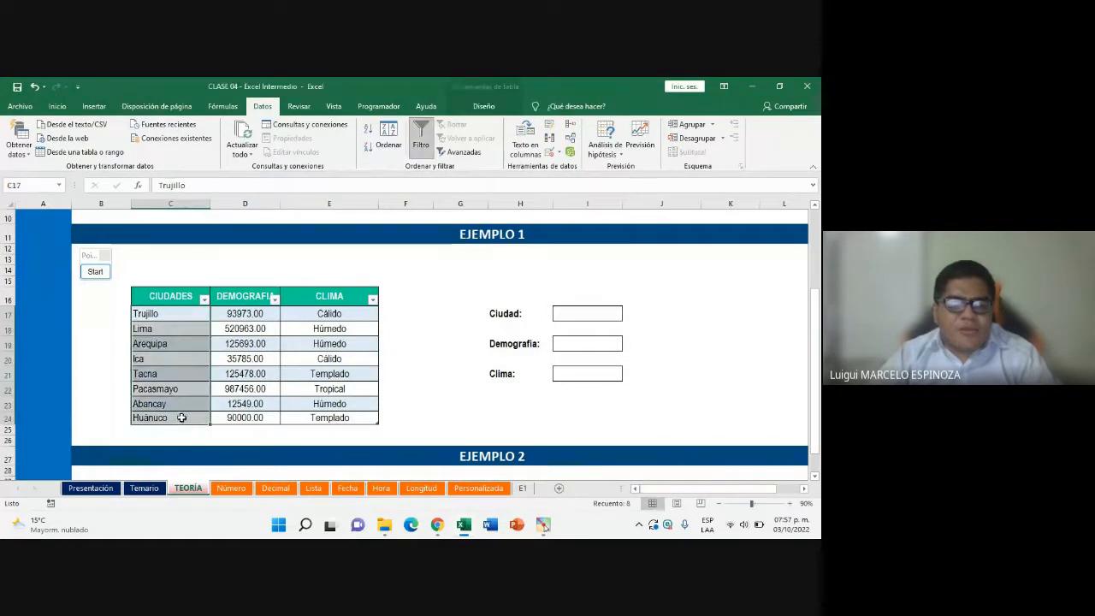
{"action": "left_click_drag", "start_coordinate": [182, 320], "coordinate": [187, 414]}
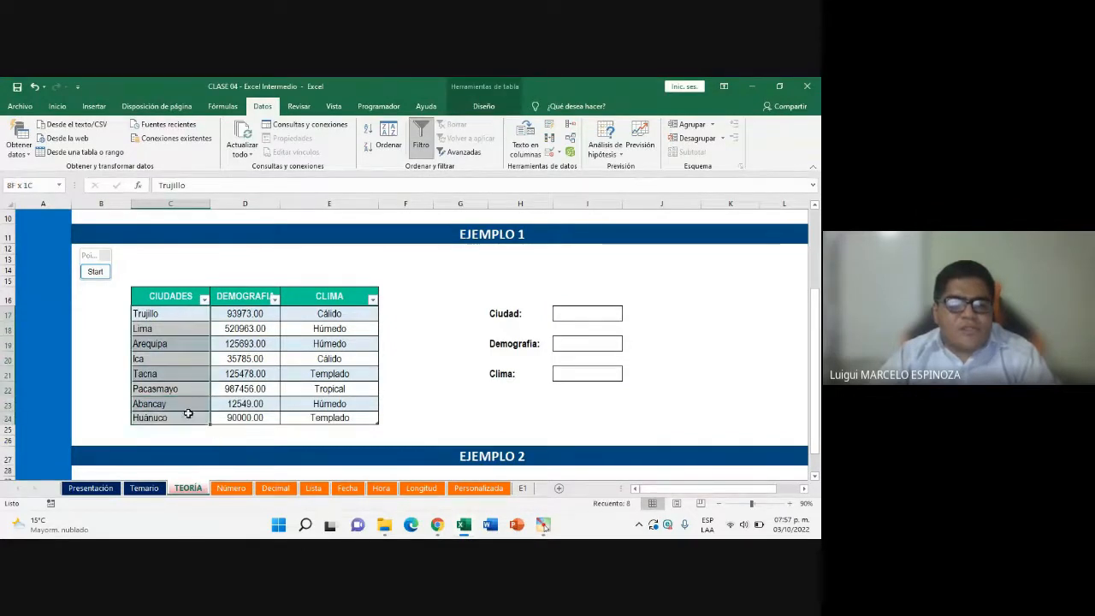
{"action": "left_click", "coordinate": [613, 315]}
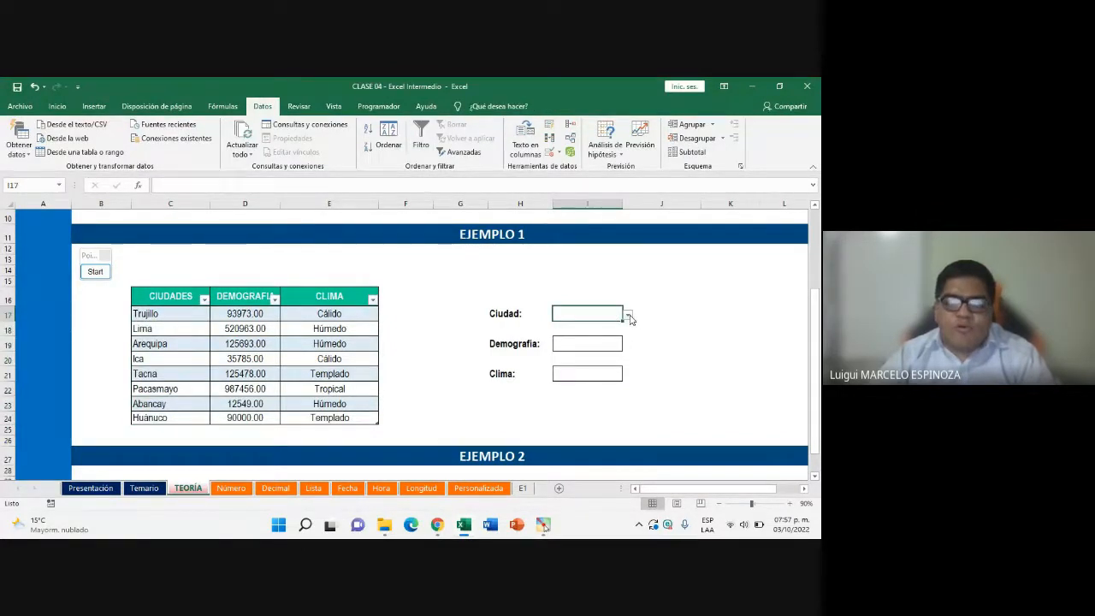
{"action": "left_click", "coordinate": [628, 316]}
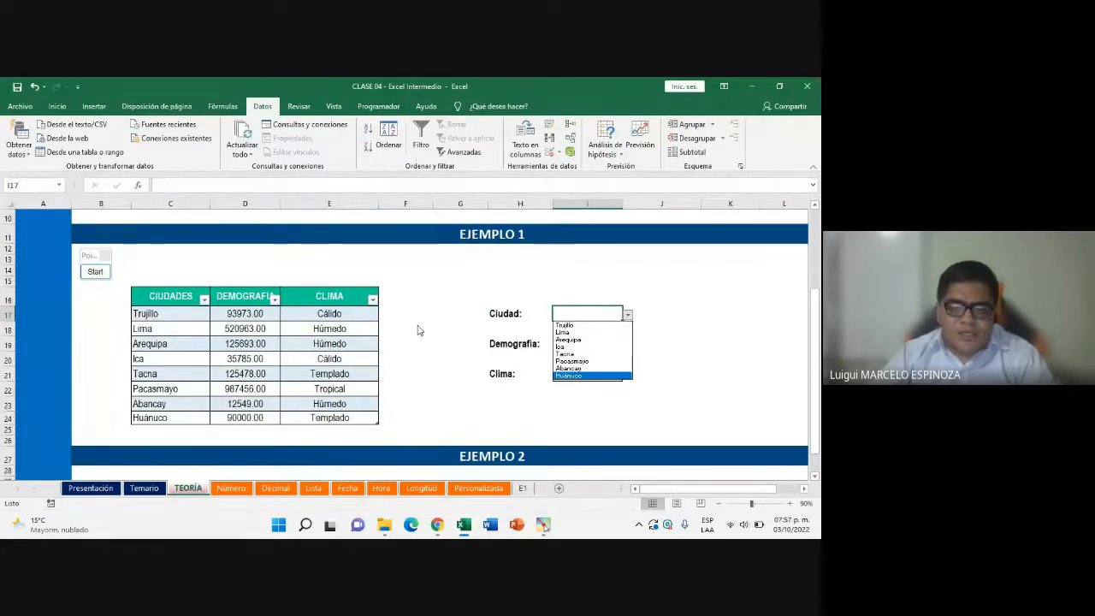
{"action": "key", "text": "Escape"}
After glancing at Meet, open the Ciudad city list again and start editing the cell
{"action": "mouse_move", "coordinate": [438, 530]}
{"action": "left_click", "coordinate": [370, 456]}
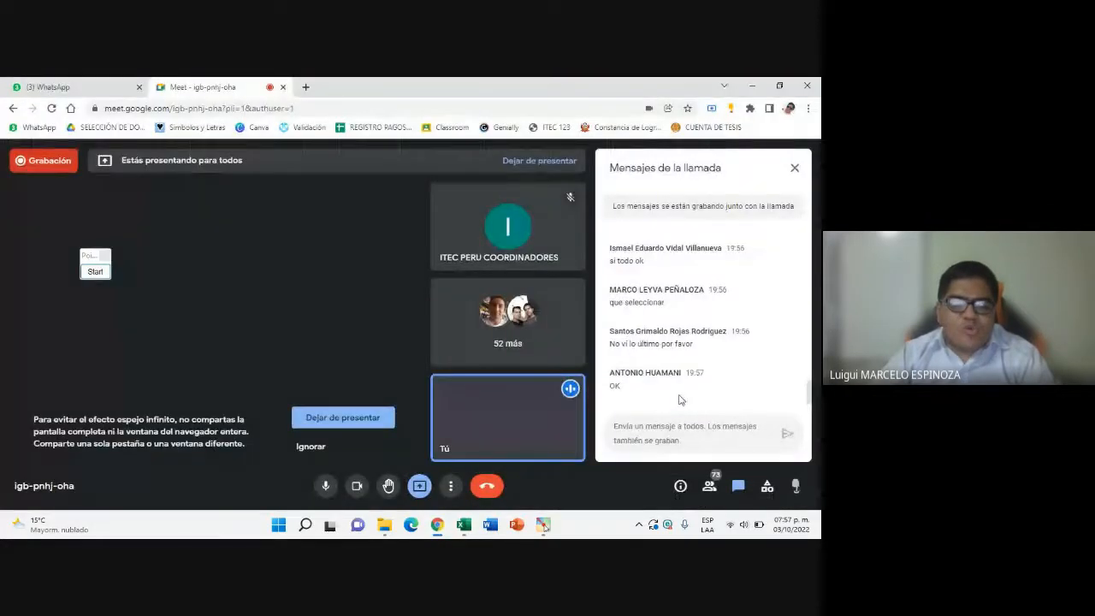
{"action": "left_click", "coordinate": [463, 525]}
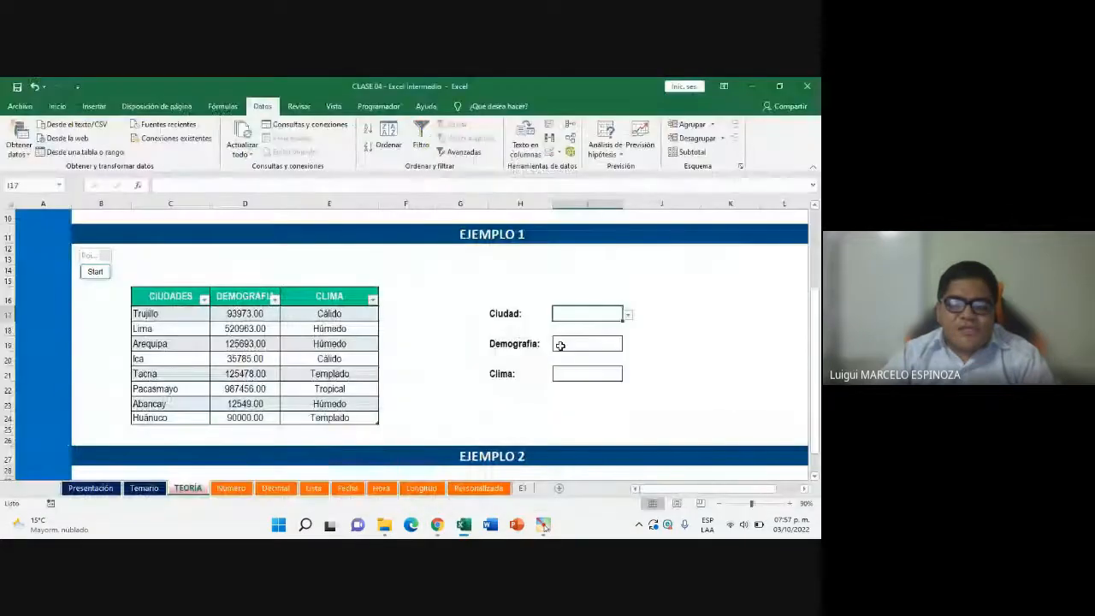
{"action": "left_click", "coordinate": [628, 315]}
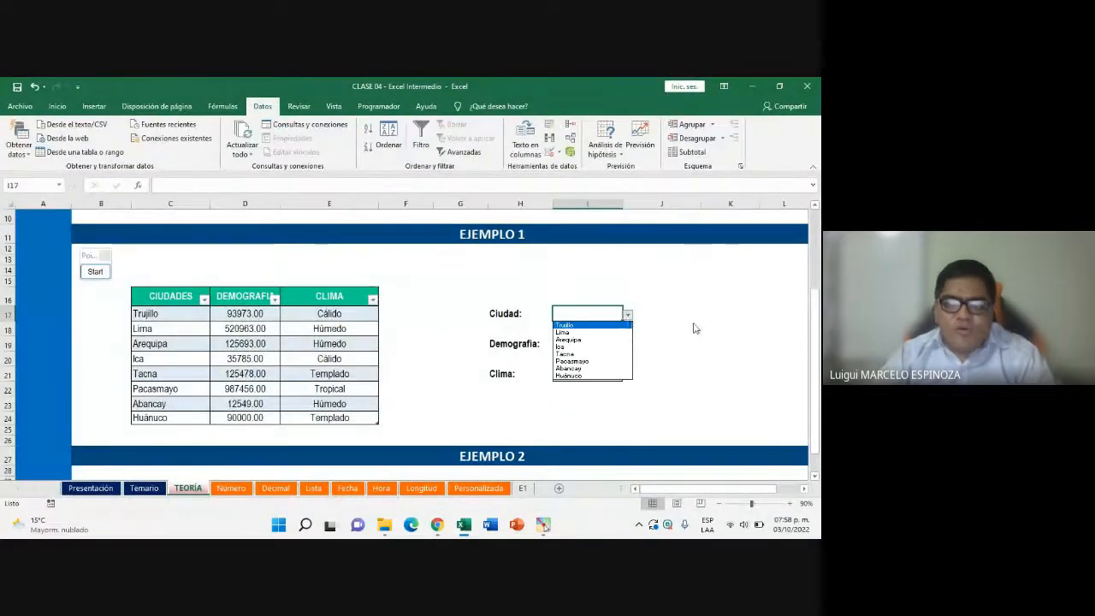
{"action": "left_click", "coordinate": [567, 311]}
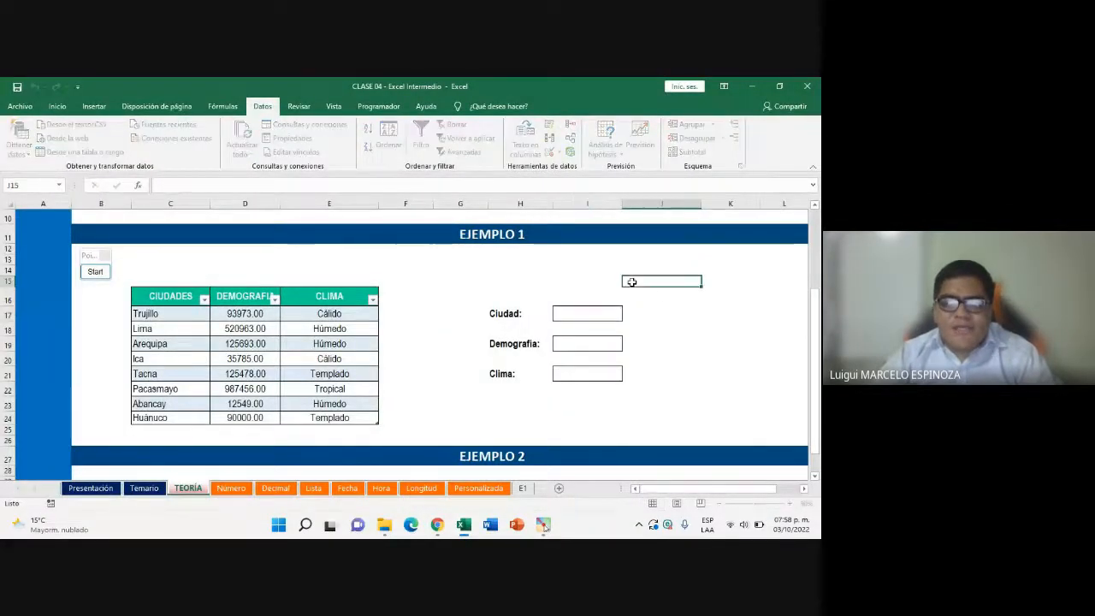
{"action": "double_click", "coordinate": [615, 315]}
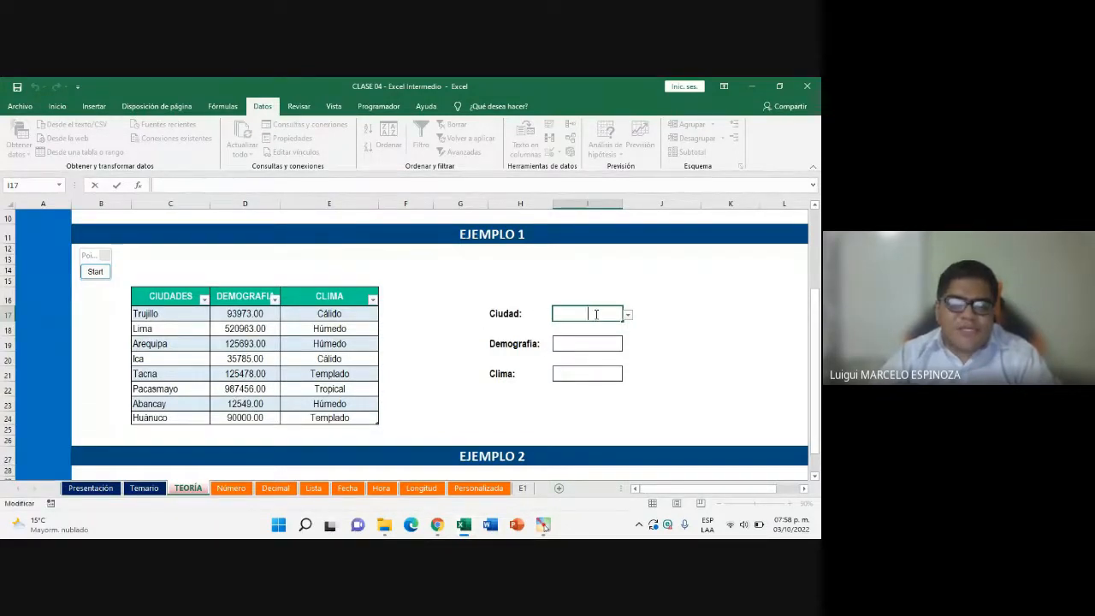
{"action": "type", "text": "P"}
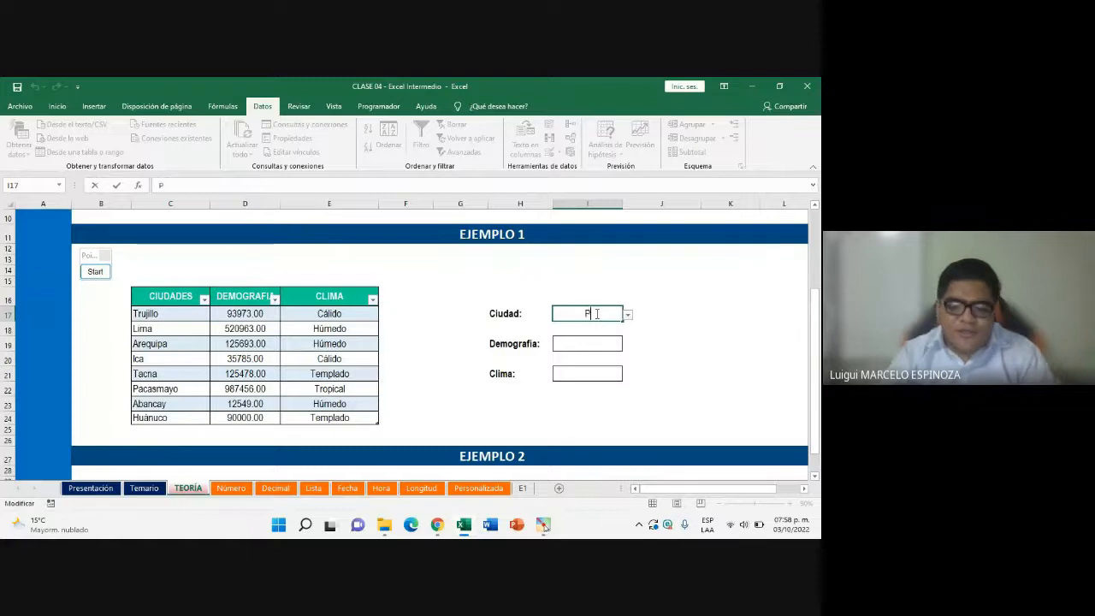
{"action": "type", "text": "iuyra"}
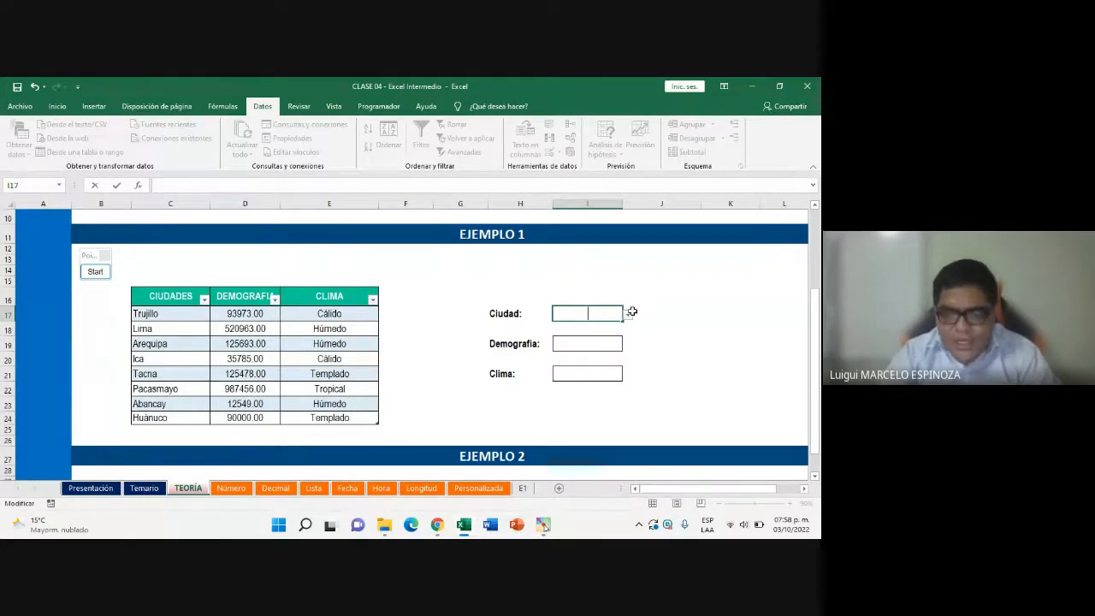
{"action": "left_click", "coordinate": [632, 314]}
{"action": "left_click", "coordinate": [617, 316]}
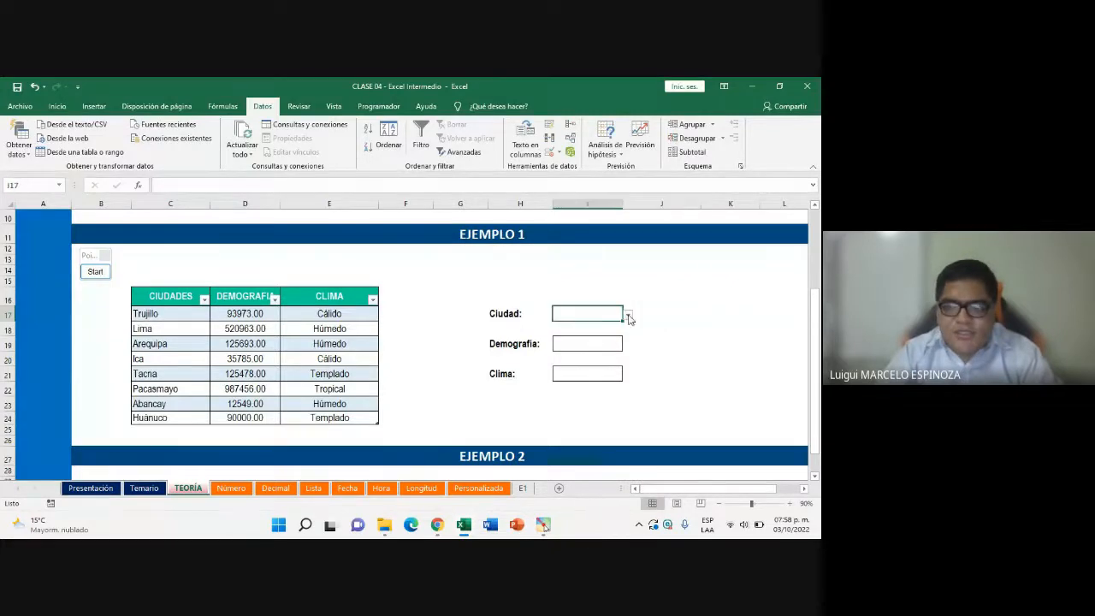
{"action": "left_click", "coordinate": [628, 315]}
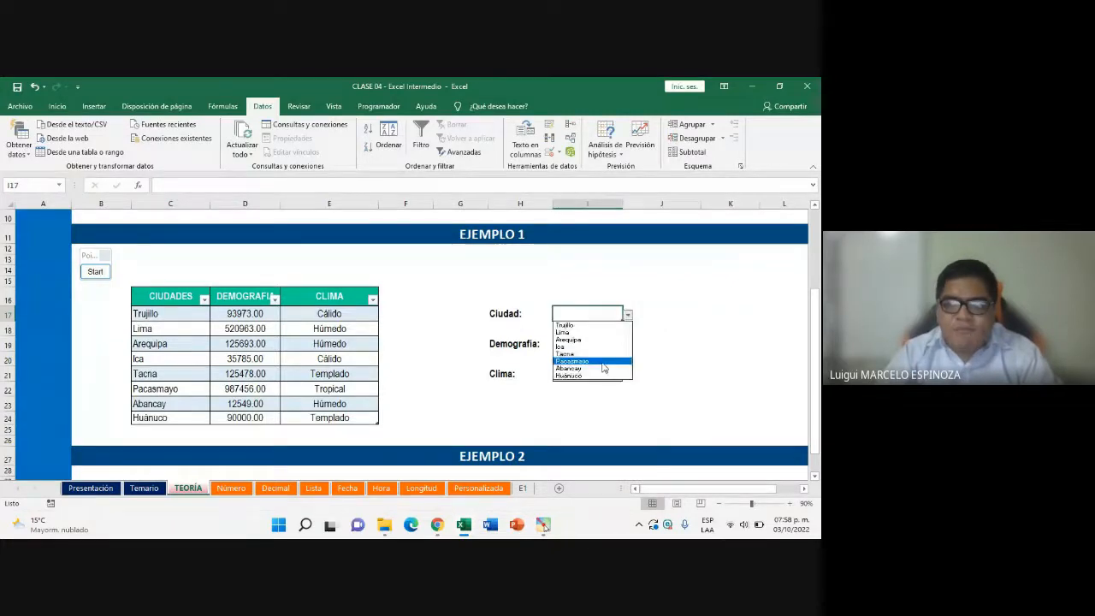
{"action": "left_click", "coordinate": [587, 313]}
{"action": "type", "text": "Piuy"}
{"action": "key", "text": "BackSpace"}
{"action": "type", "text": "ra"}
{"action": "key", "text": "Return"}
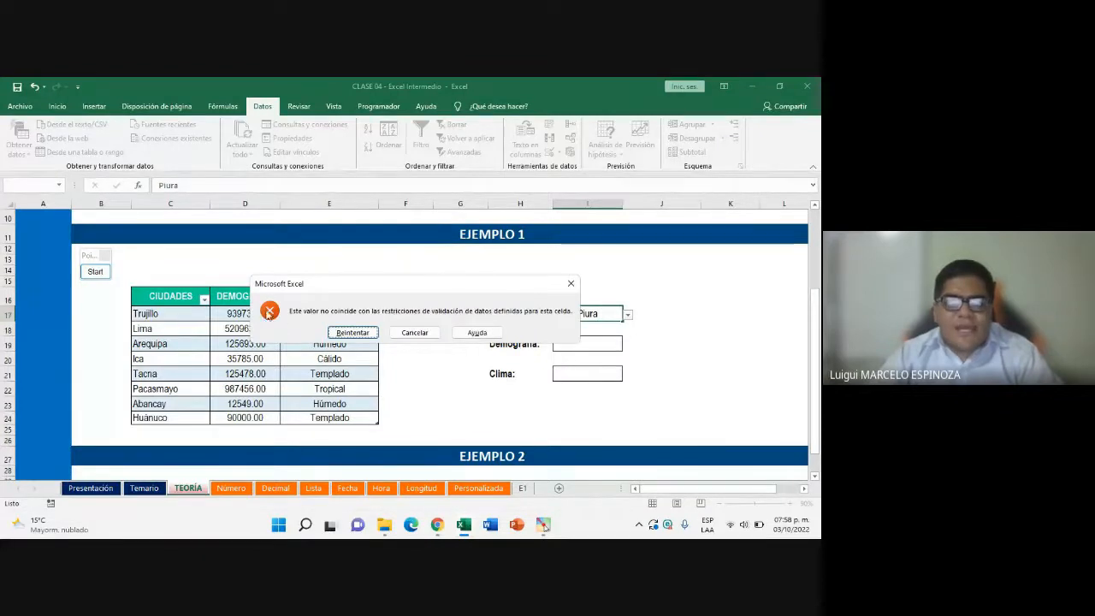
{"action": "left_click", "coordinate": [101, 272]}
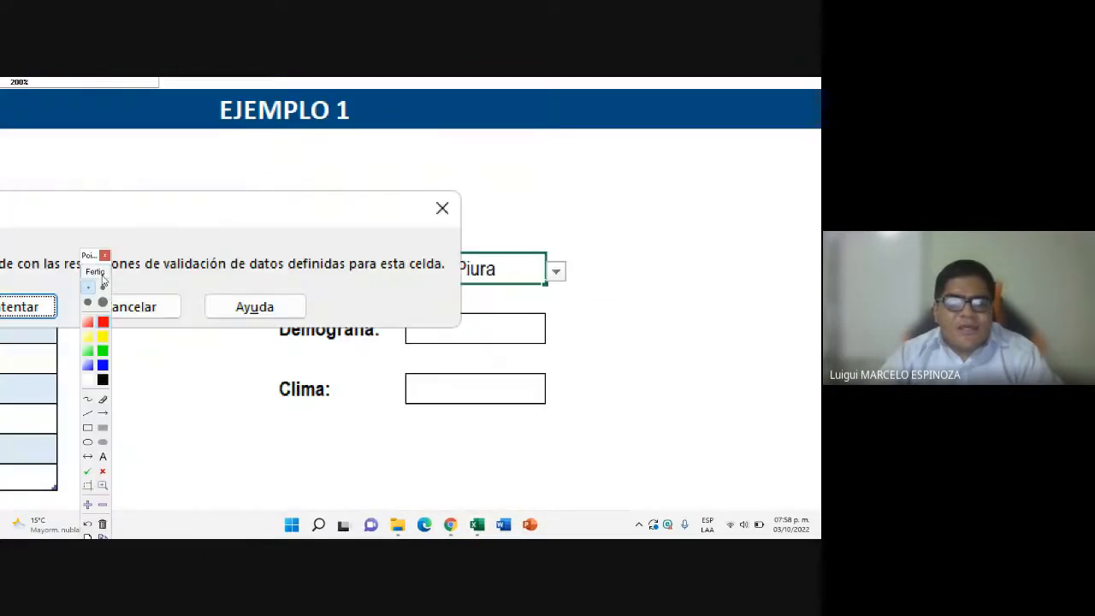
{"action": "left_click", "coordinate": [104, 506]}
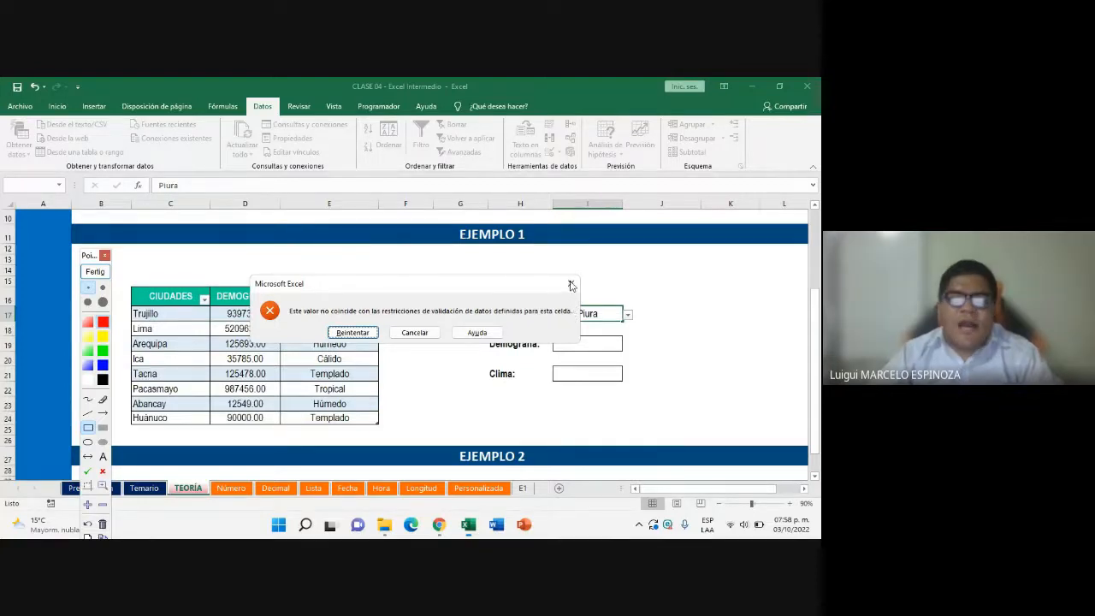
{"action": "left_click", "coordinate": [95, 271]}
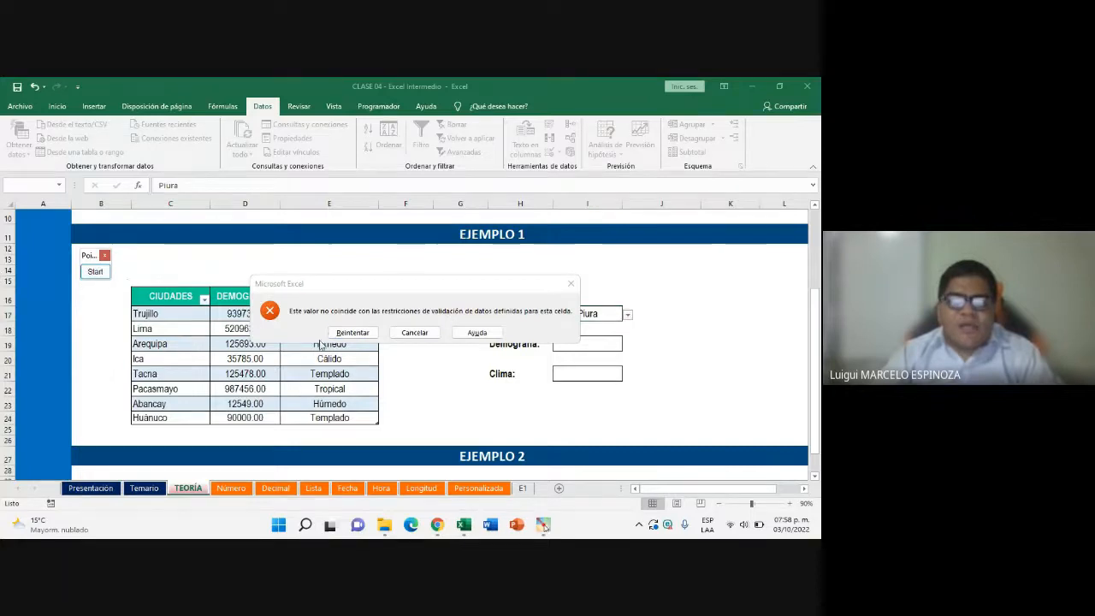
{"action": "left_click", "coordinate": [426, 334]}
{"action": "left_click", "coordinate": [425, 335]}
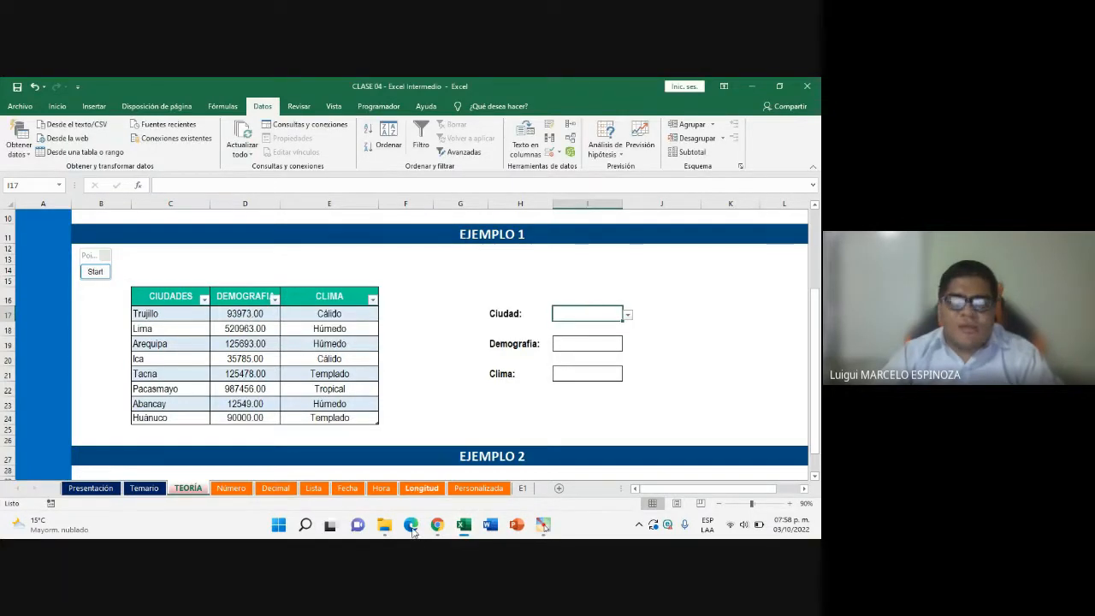
{"action": "mouse_move", "coordinate": [437, 524]}
{"action": "left_click", "coordinate": [399, 484]}
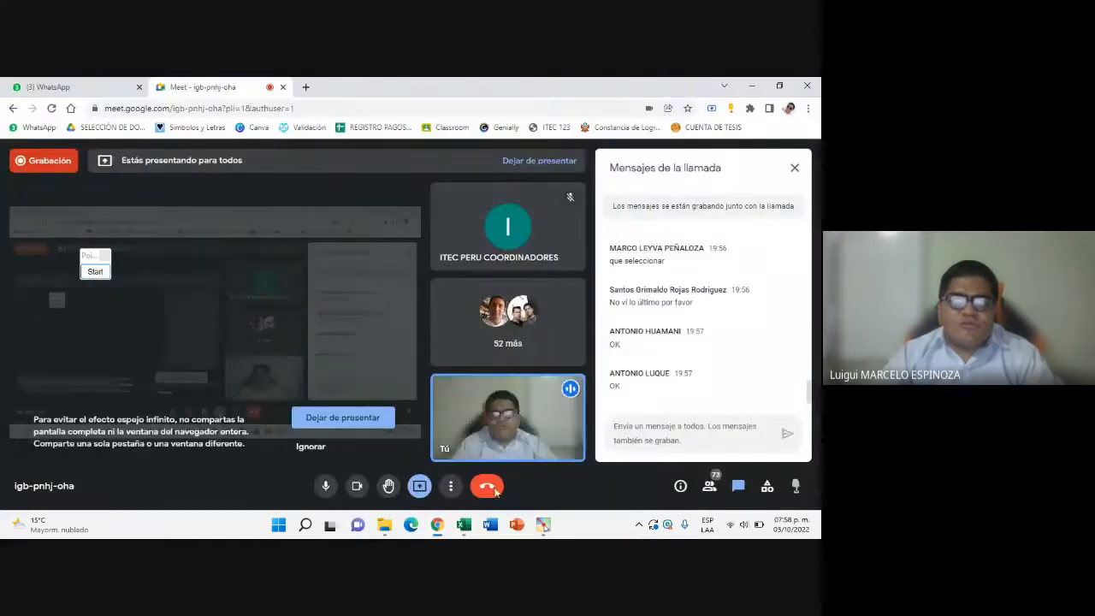
{"action": "left_click", "coordinate": [463, 525]}
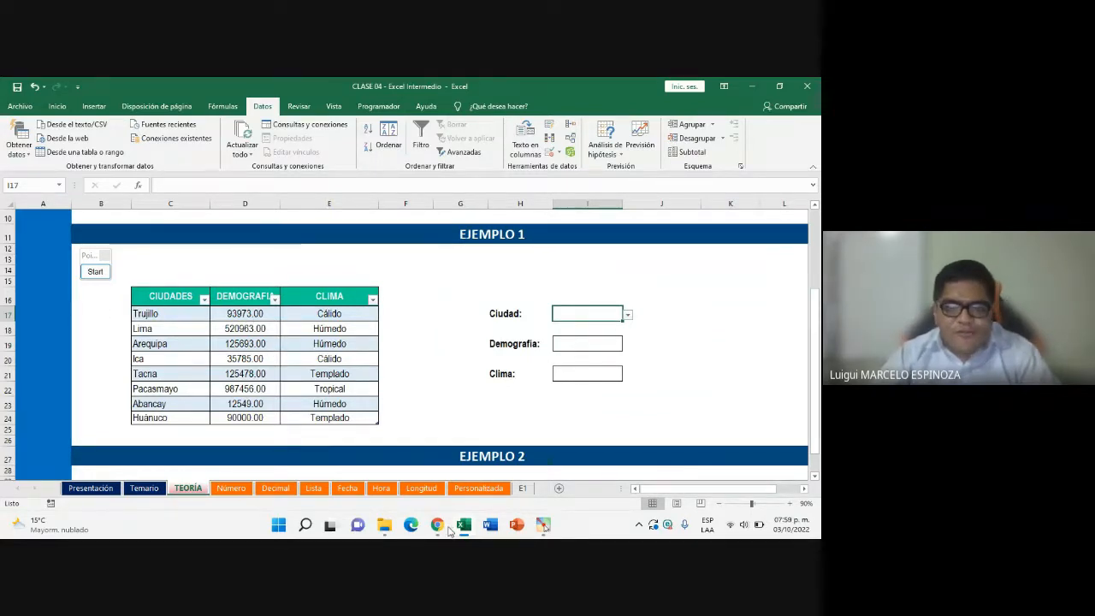
{"action": "mouse_move", "coordinate": [437, 524]}
{"action": "left_click", "coordinate": [410, 458]}
{"action": "left_click", "coordinate": [464, 524]}
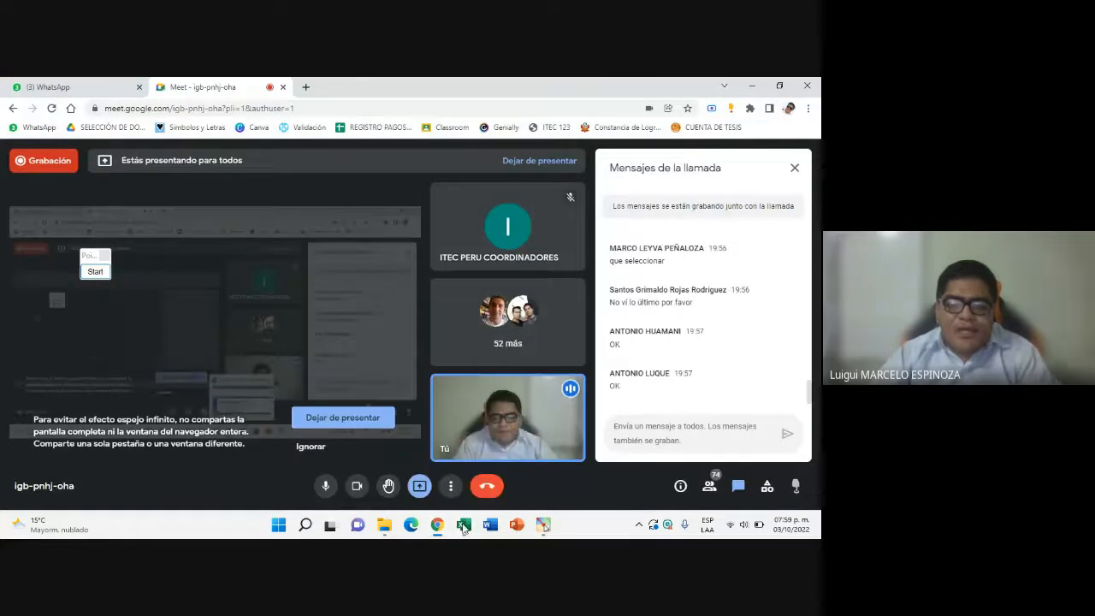
{"action": "mouse_move", "coordinate": [438, 525]}
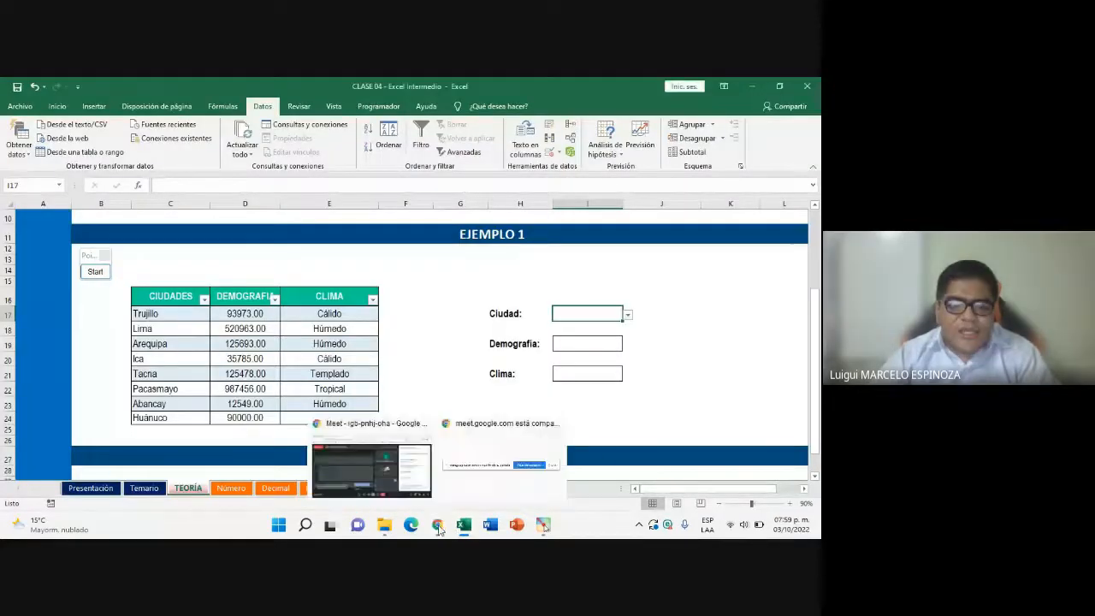
{"action": "left_click", "coordinate": [367, 432]}
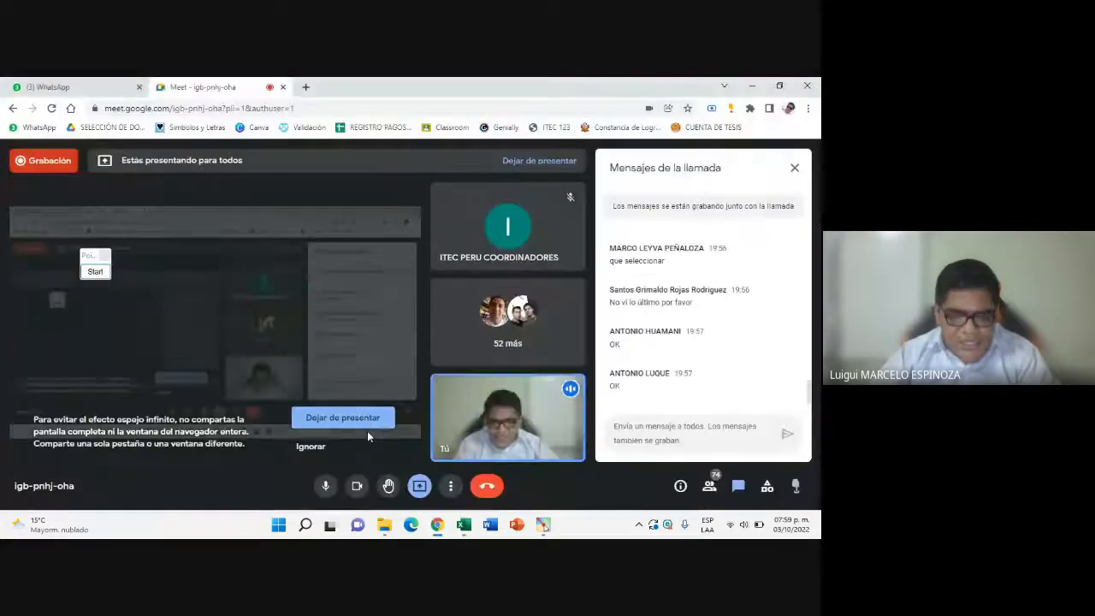
{"action": "left_click", "coordinate": [464, 525]}
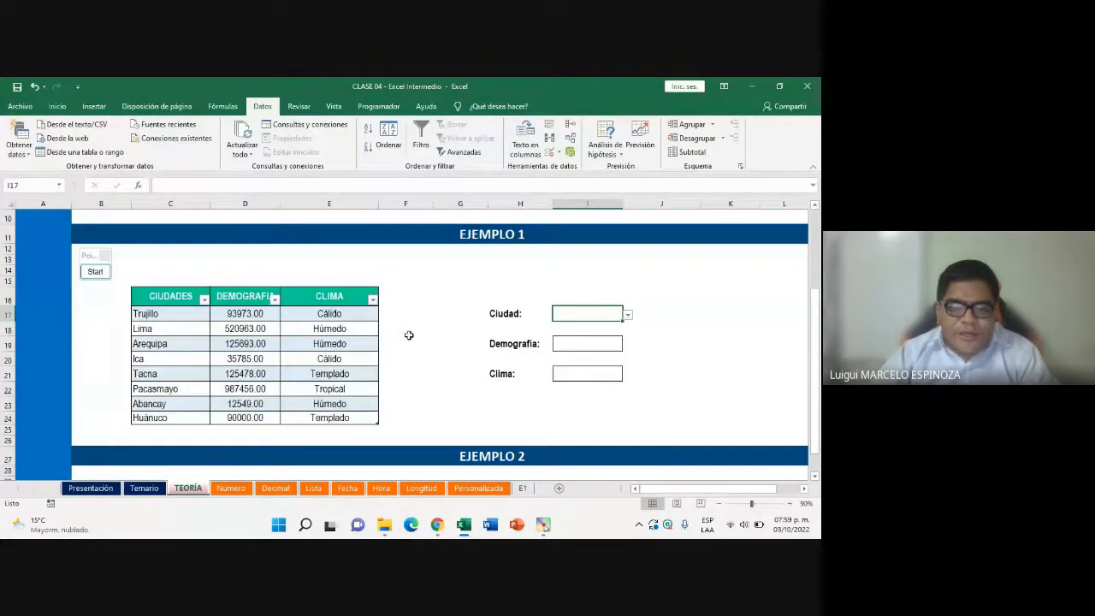
{"action": "mouse_move", "coordinate": [437, 517]}
{"action": "left_click", "coordinate": [388, 483]}
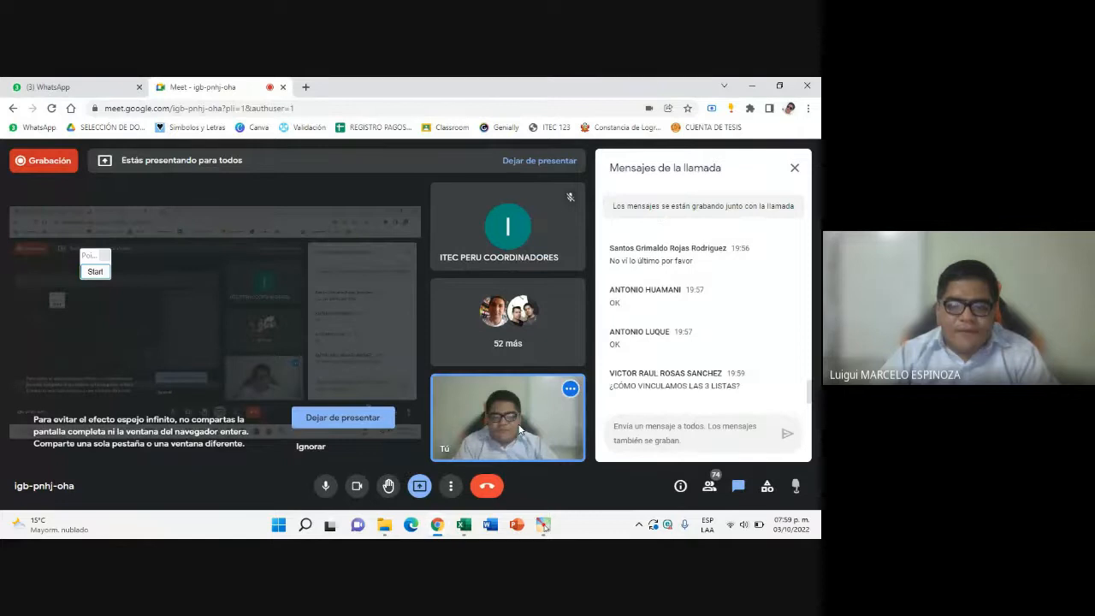
{"action": "left_click", "coordinate": [464, 526]}
{"action": "left_click_drag", "start_coordinate": [156, 316], "coordinate": [176, 418]}
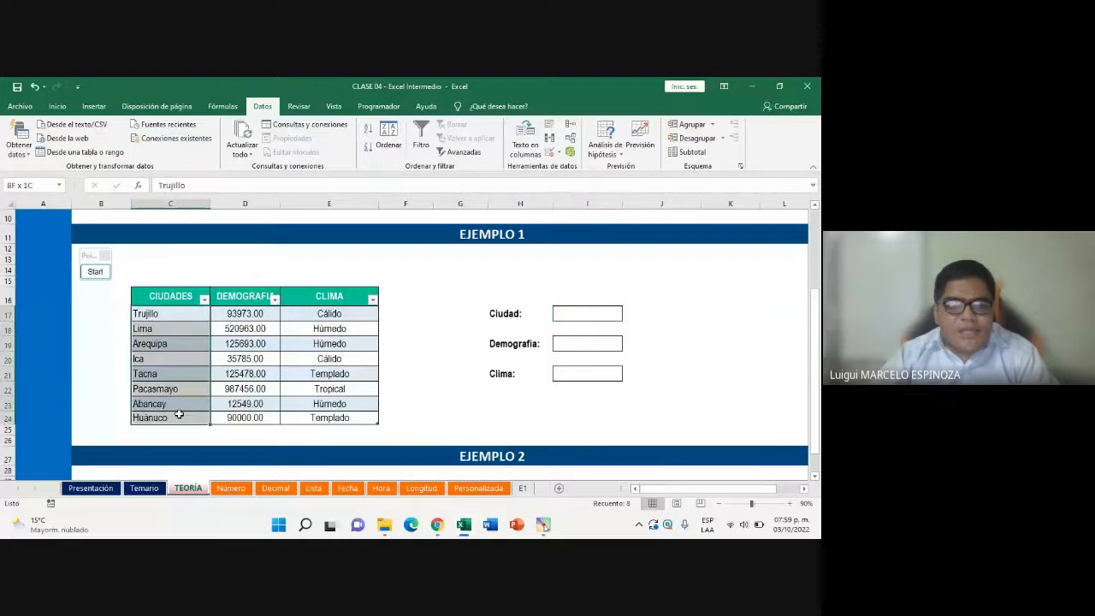
{"action": "left_click", "coordinate": [591, 314]}
{"action": "left_click_drag", "start_coordinate": [159, 315], "coordinate": [172, 418]}
{"action": "left_click_drag", "start_coordinate": [159, 315], "coordinate": [177, 421]}
{"action": "left_click_drag", "start_coordinate": [164, 315], "coordinate": [178, 418]}
{"action": "left_click_drag", "start_coordinate": [251, 313], "coordinate": [260, 419]}
{"action": "left_click_drag", "start_coordinate": [326, 315], "coordinate": [333, 419]}
{"action": "left_click_drag", "start_coordinate": [176, 319], "coordinate": [180, 420]}
{"action": "left_click_drag", "start_coordinate": [235, 314], "coordinate": [247, 415]}
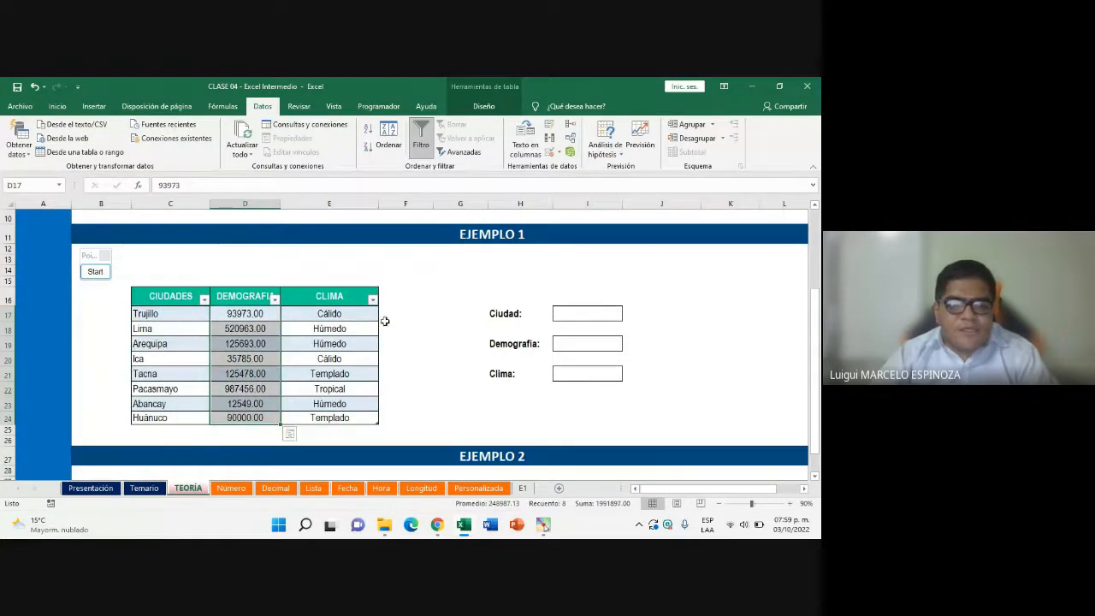
{"action": "left_click", "coordinate": [437, 525]}
{"action": "left_click", "coordinate": [660, 440]}
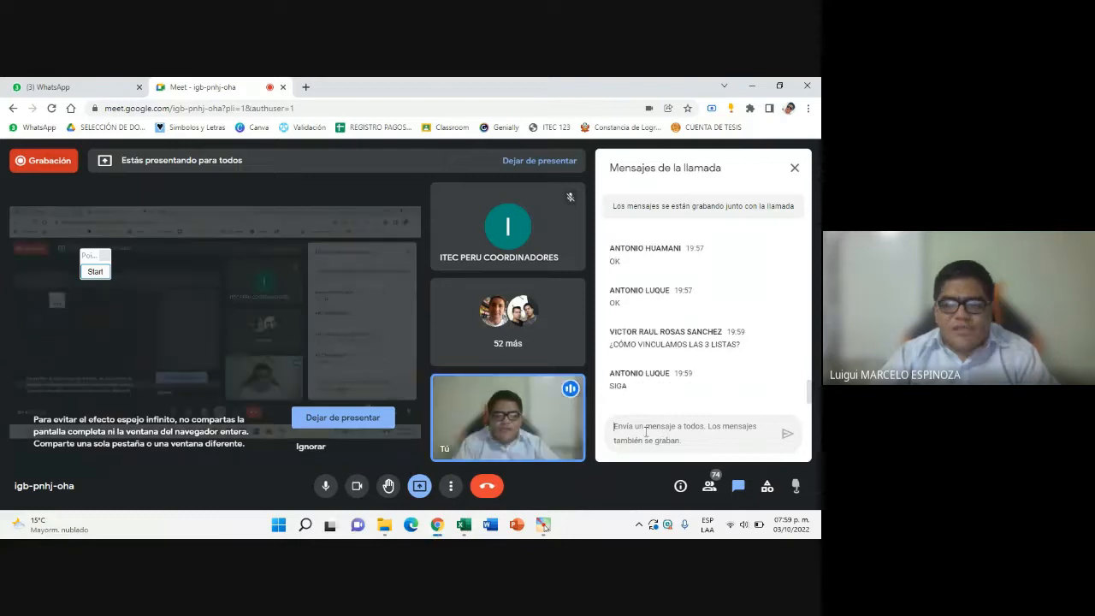
{"action": "left_click", "coordinate": [462, 525]}
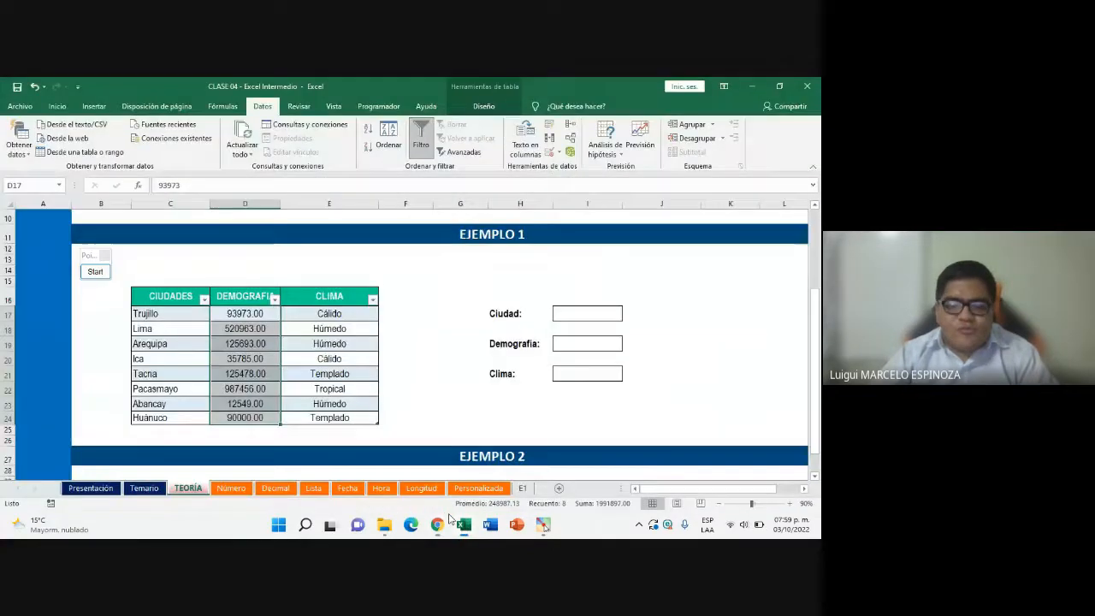
{"action": "left_click", "coordinate": [586, 347]}
{"action": "left_click", "coordinate": [596, 315]}
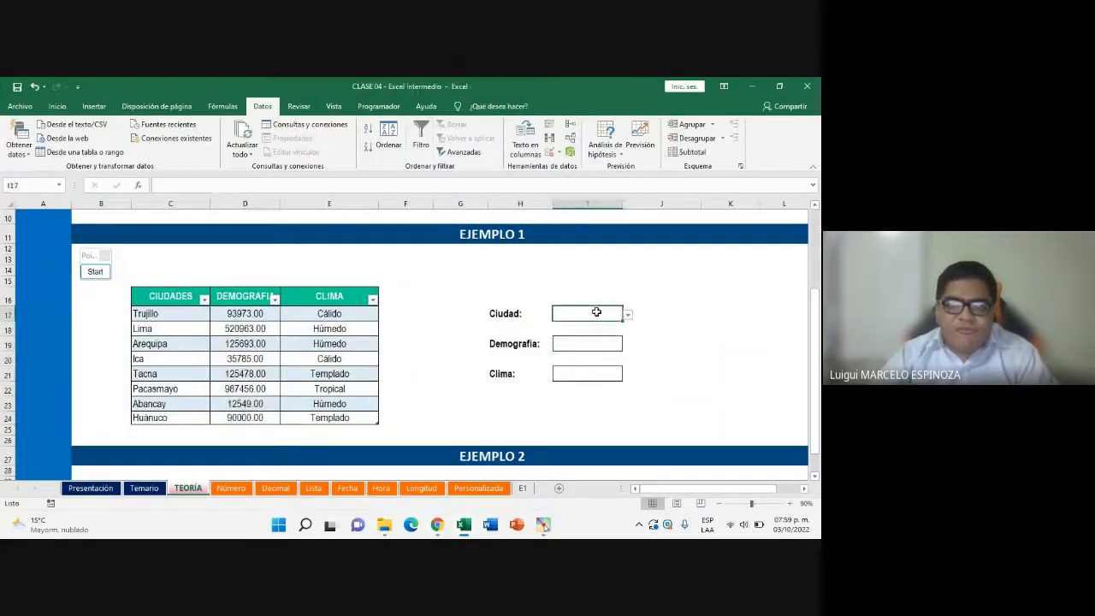
{"action": "double_click", "coordinate": [593, 342]}
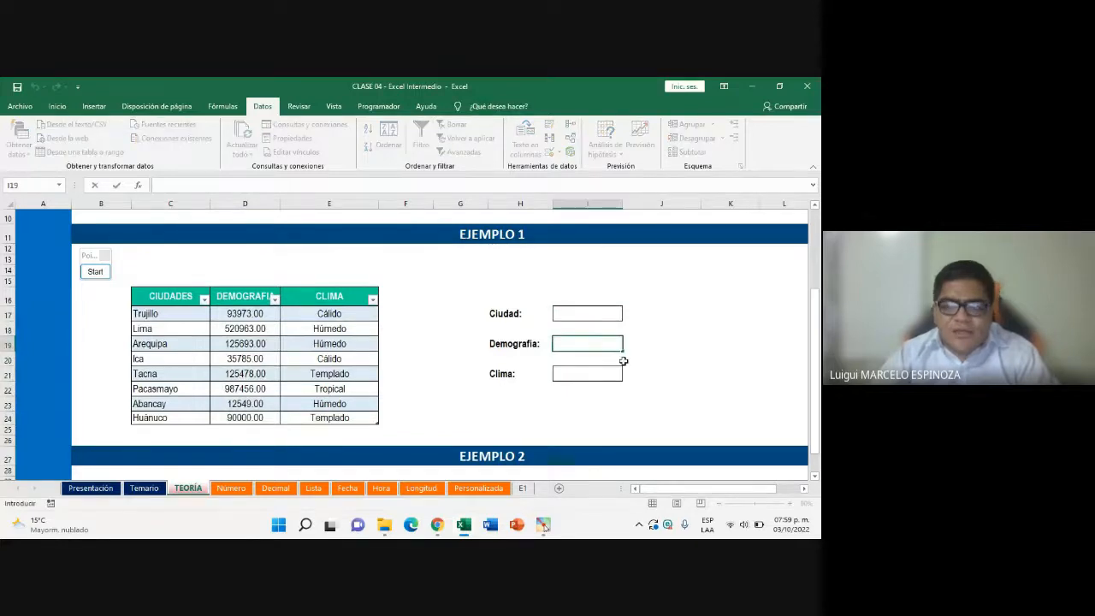
{"action": "double_click", "coordinate": [603, 373]}
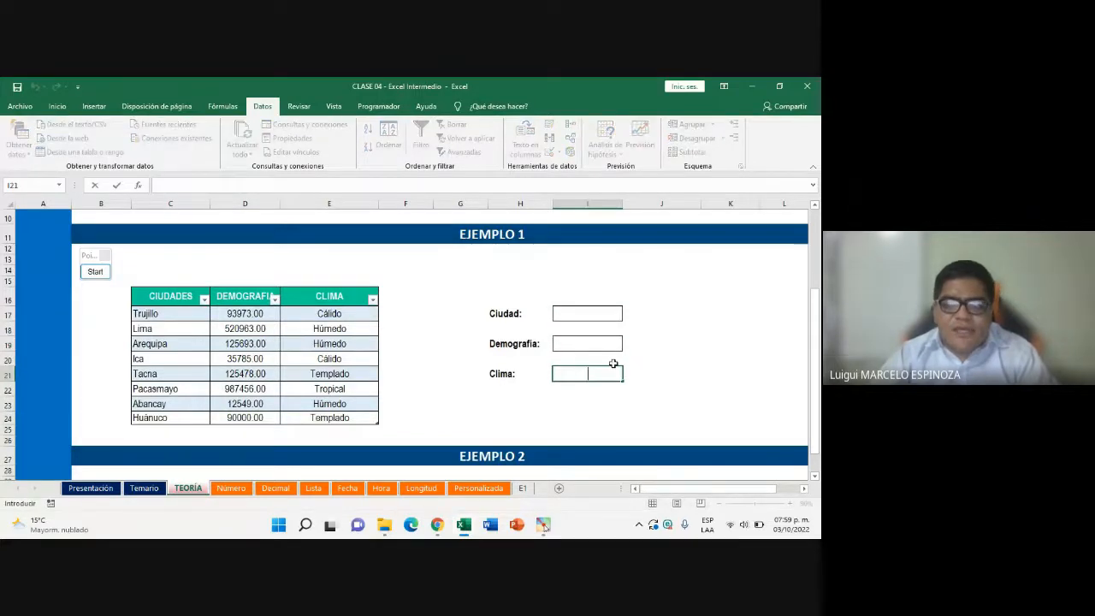
{"action": "double_click", "coordinate": [594, 342]}
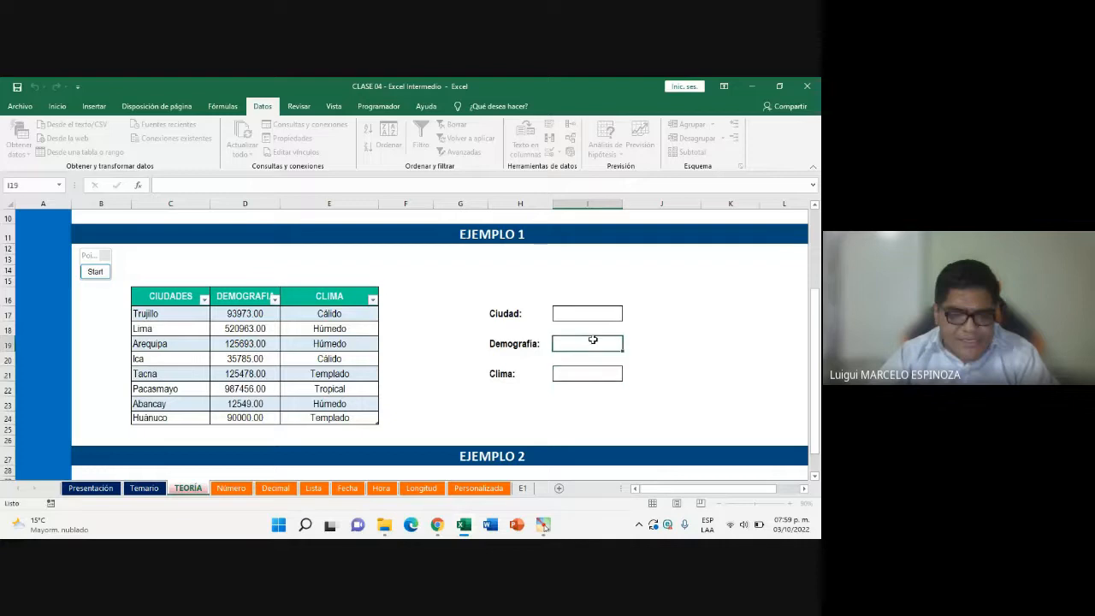
{"action": "left_click", "coordinate": [629, 374]}
{"action": "left_click", "coordinate": [600, 375]}
{"action": "double_click", "coordinate": [603, 344]}
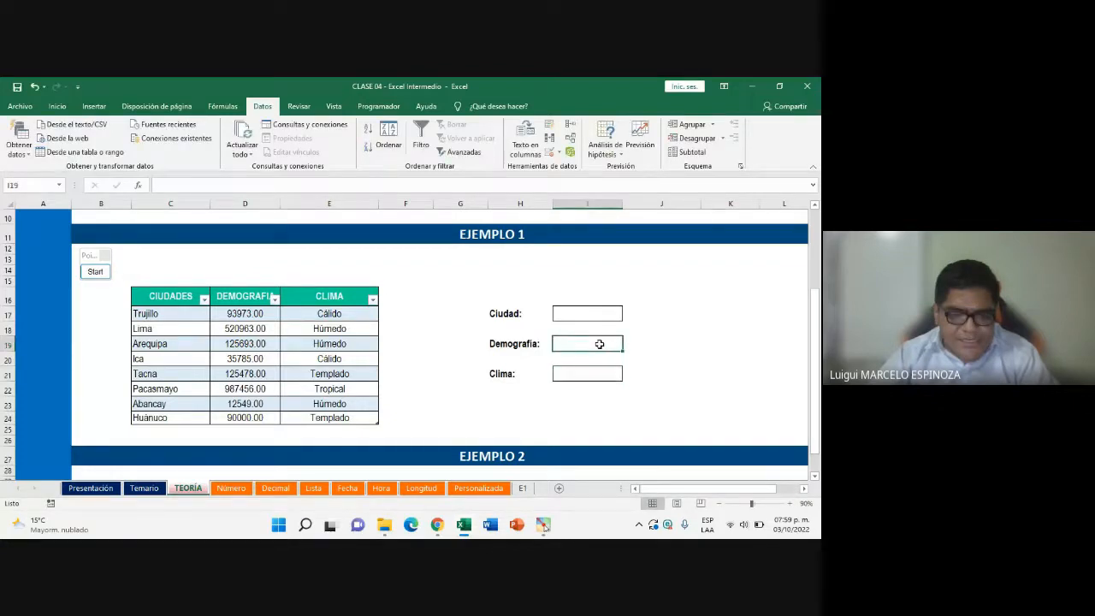
{"action": "left_click", "coordinate": [600, 375]}
{"action": "double_click", "coordinate": [599, 344]}
{"action": "left_click", "coordinate": [603, 375]}
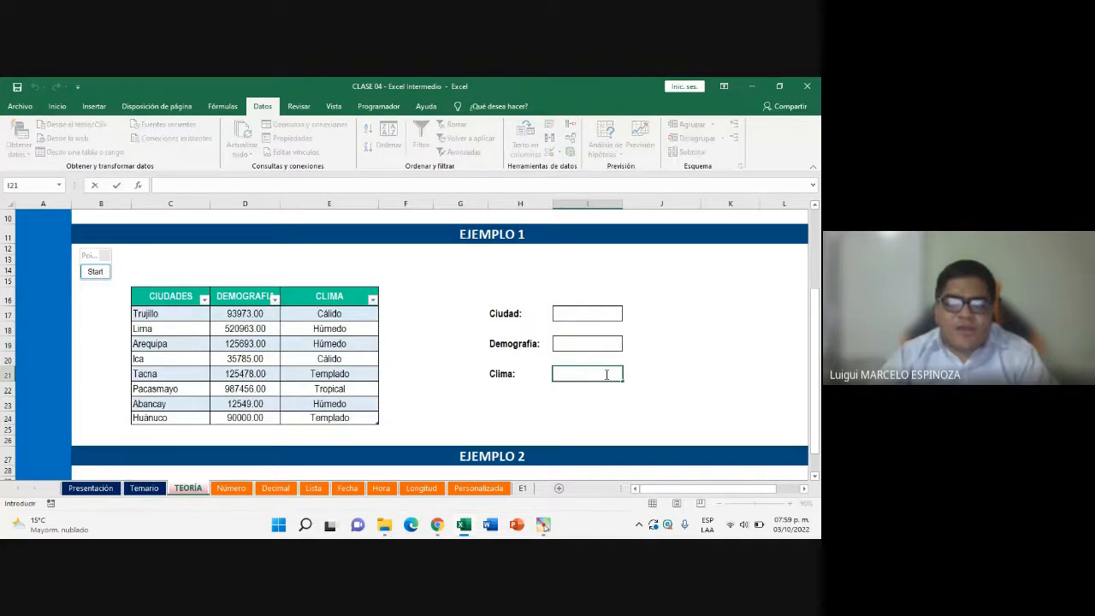
{"action": "left_click", "coordinate": [445, 311]}
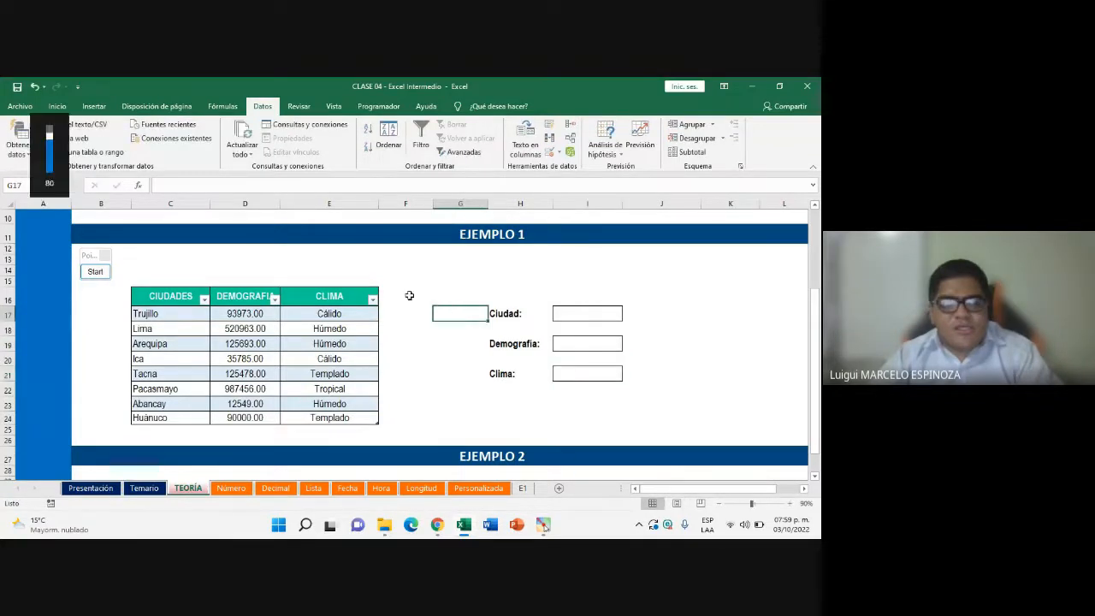
{"action": "key", "text": "XF86AudioRaiseVolume"}
{"action": "key", "text": "XF86AudioRaiseVolume"}
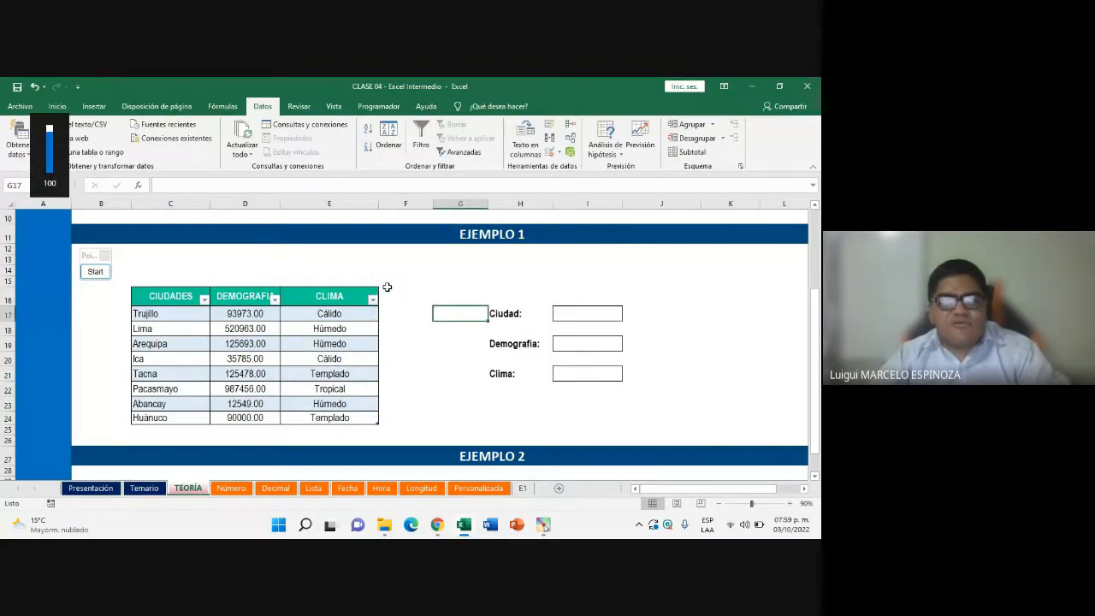
{"action": "left_click", "coordinate": [573, 343]}
{"action": "double_click", "coordinate": [598, 375]}
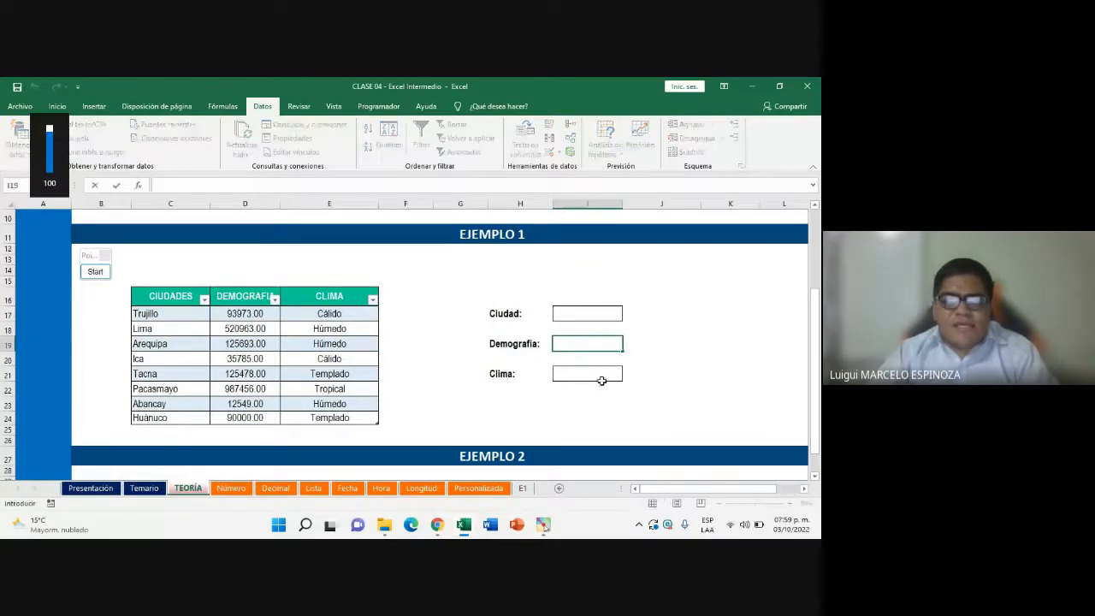
{"action": "key", "text": "Escape"}
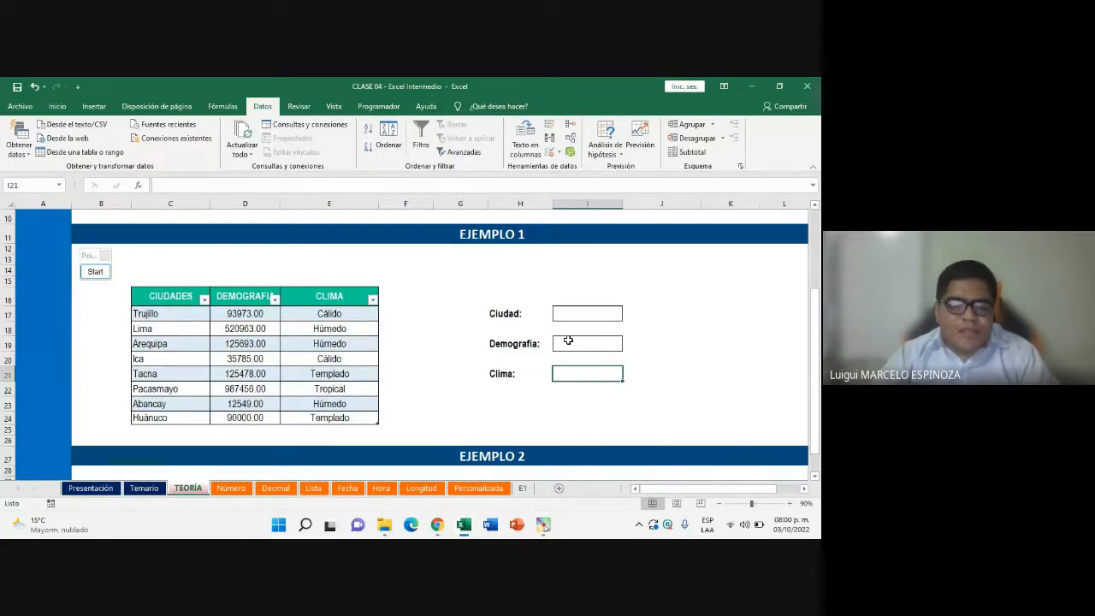
{"action": "double_click", "coordinate": [589, 343]}
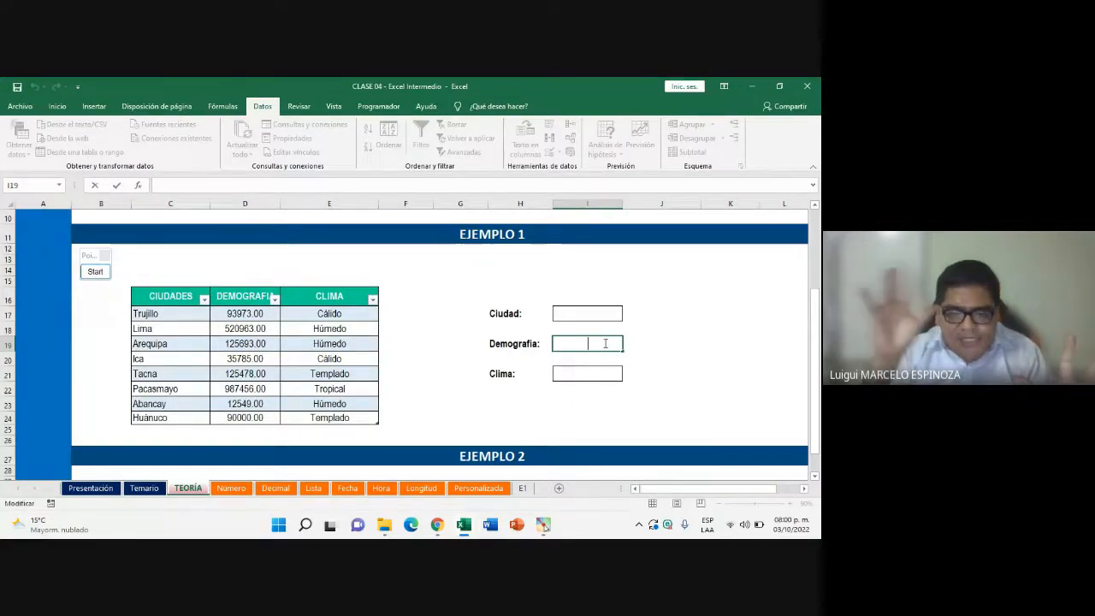
Pick Lima from the Ciudad cell's city list, leaving the Demografía box blank
{"action": "left_click", "coordinate": [587, 314]}
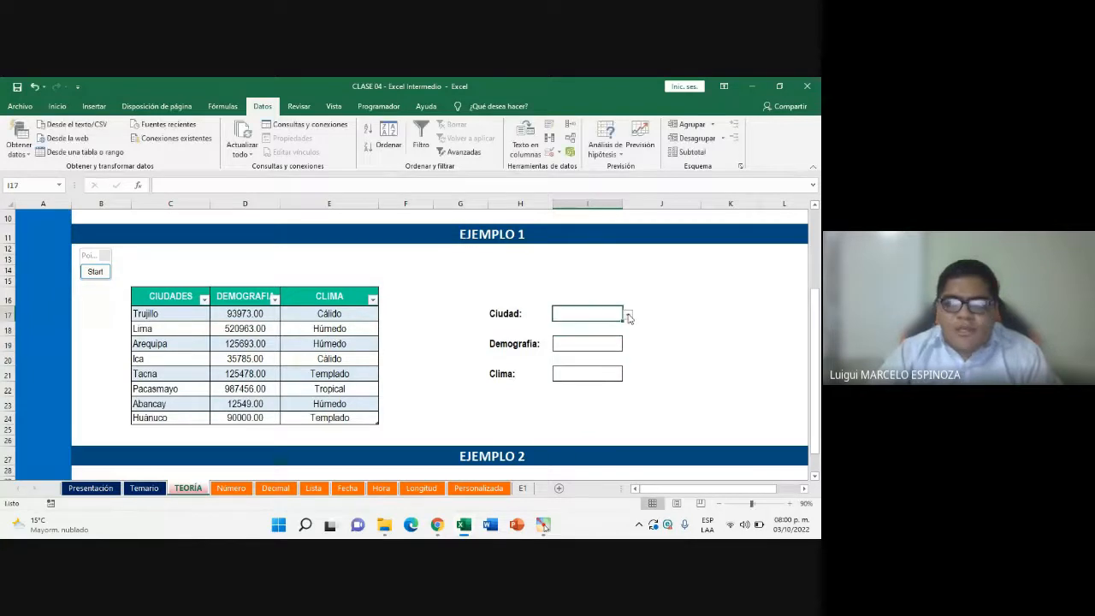
{"action": "left_click", "coordinate": [628, 317]}
{"action": "left_click", "coordinate": [588, 332]}
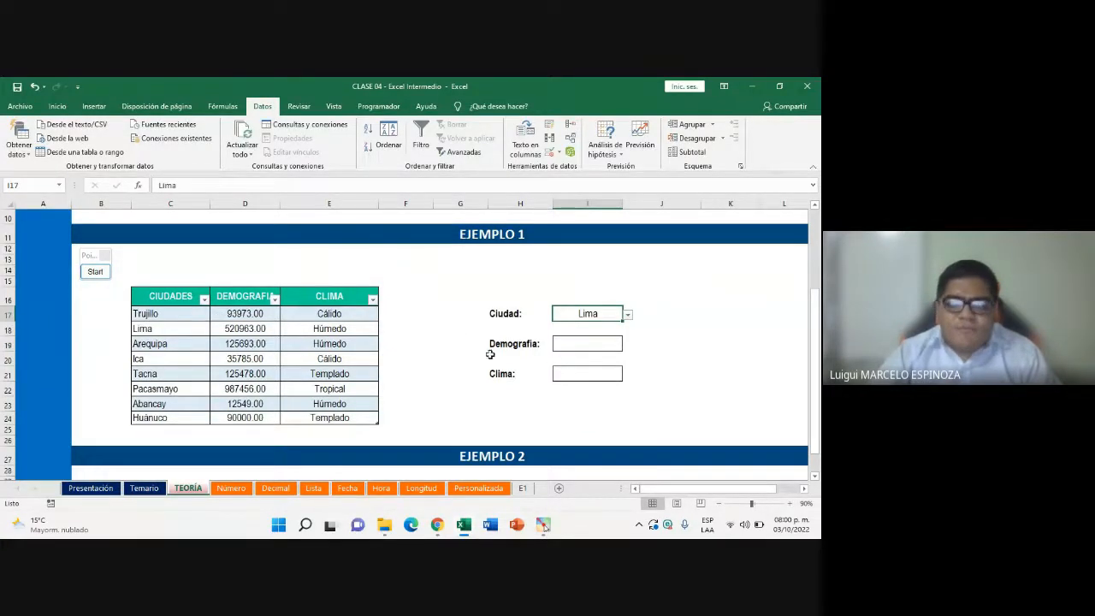
{"action": "left_click", "coordinate": [591, 347]}
{"action": "left_click", "coordinate": [603, 375]}
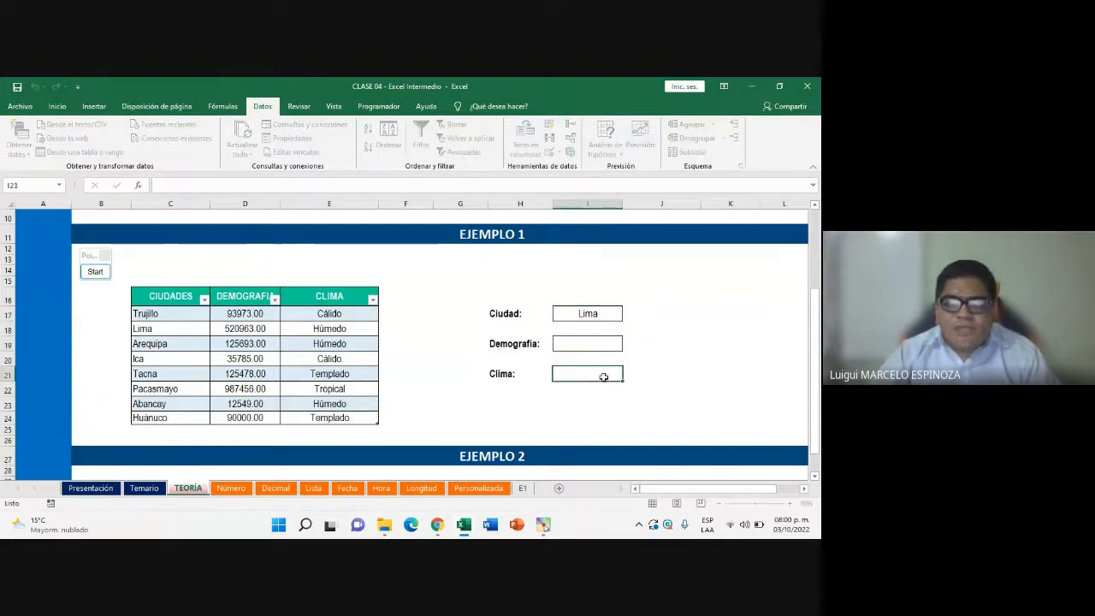
{"action": "double_click", "coordinate": [598, 346]}
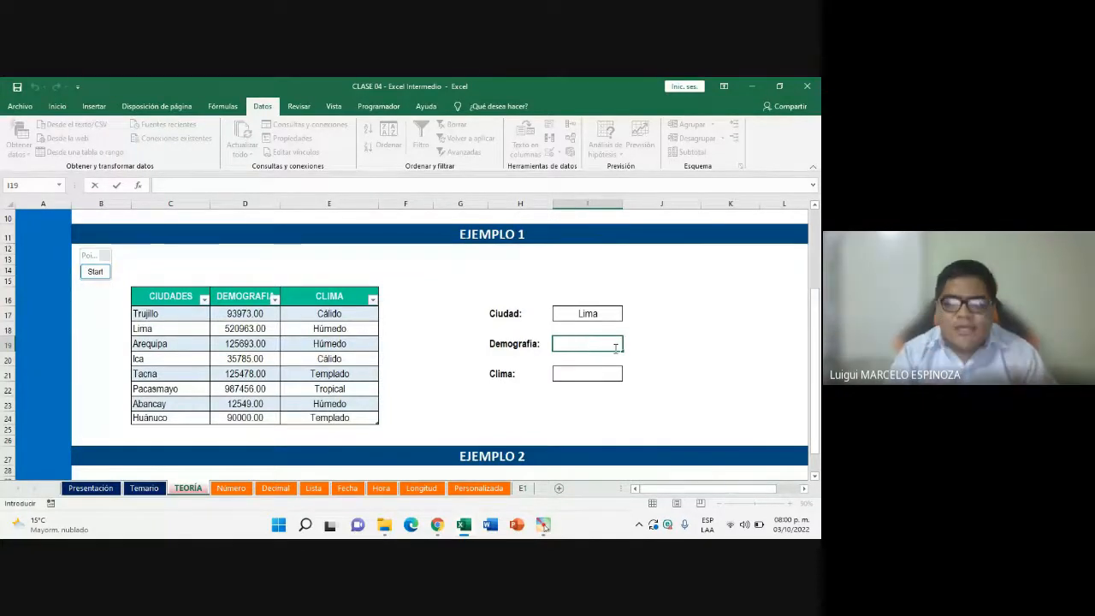
{"action": "key", "text": "Escape"}
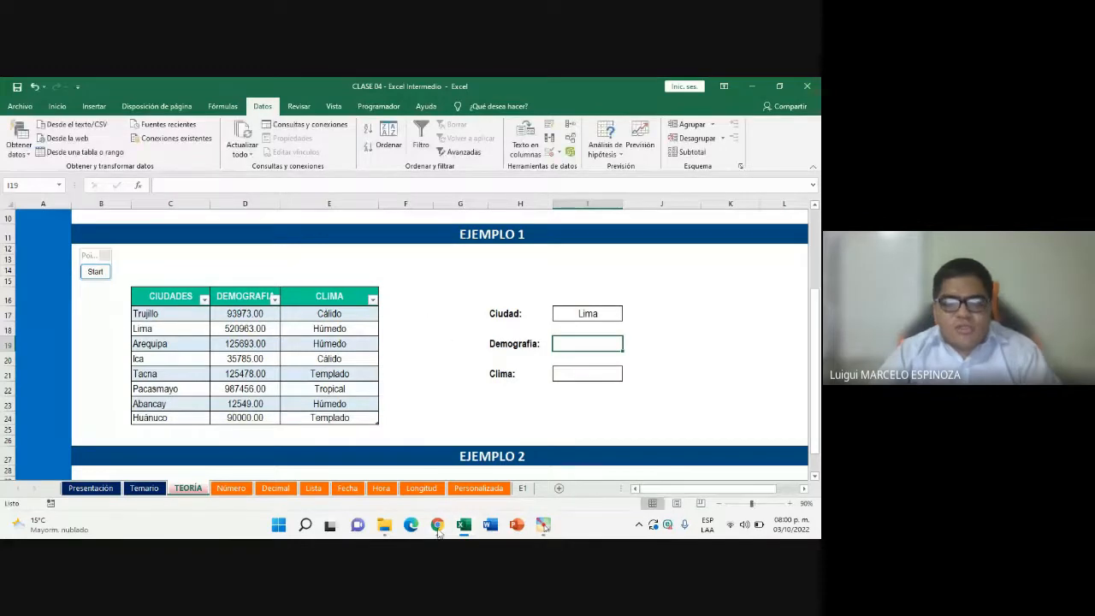
Switch between the Meet call's chat and the Excel workbook twice
{"action": "mouse_move", "coordinate": [438, 530]}
{"action": "left_click", "coordinate": [410, 448]}
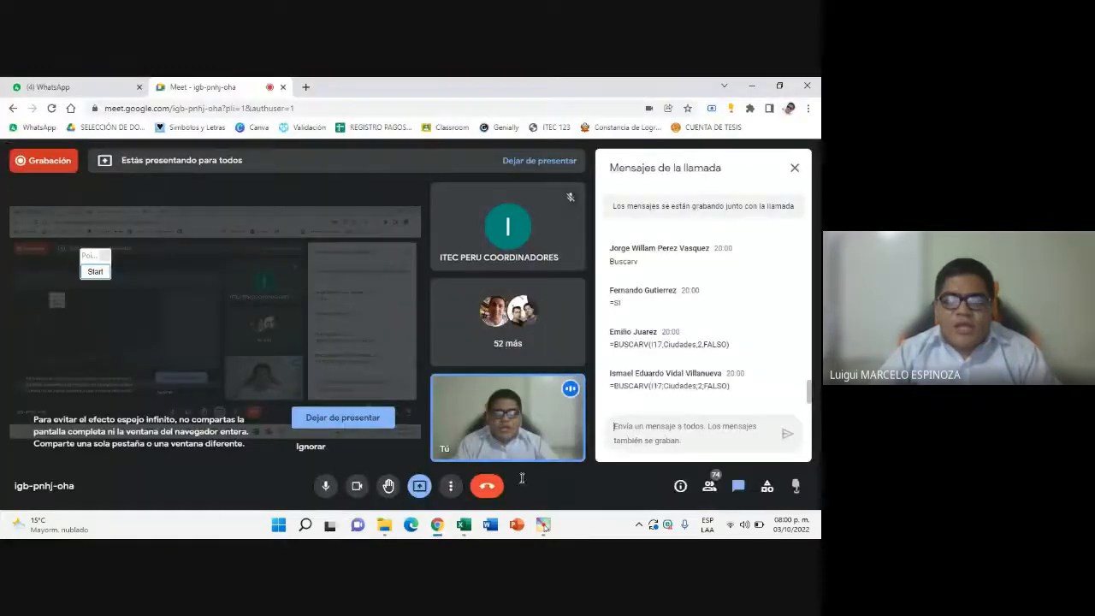
{"action": "mouse_move", "coordinate": [471, 519]}
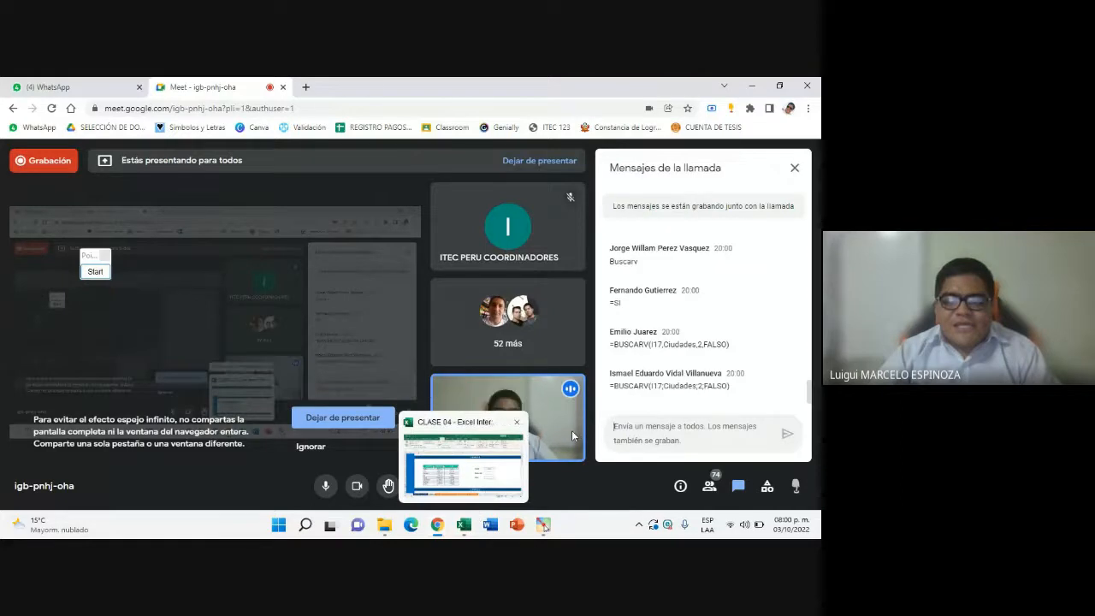
{"action": "left_click", "coordinate": [465, 532]}
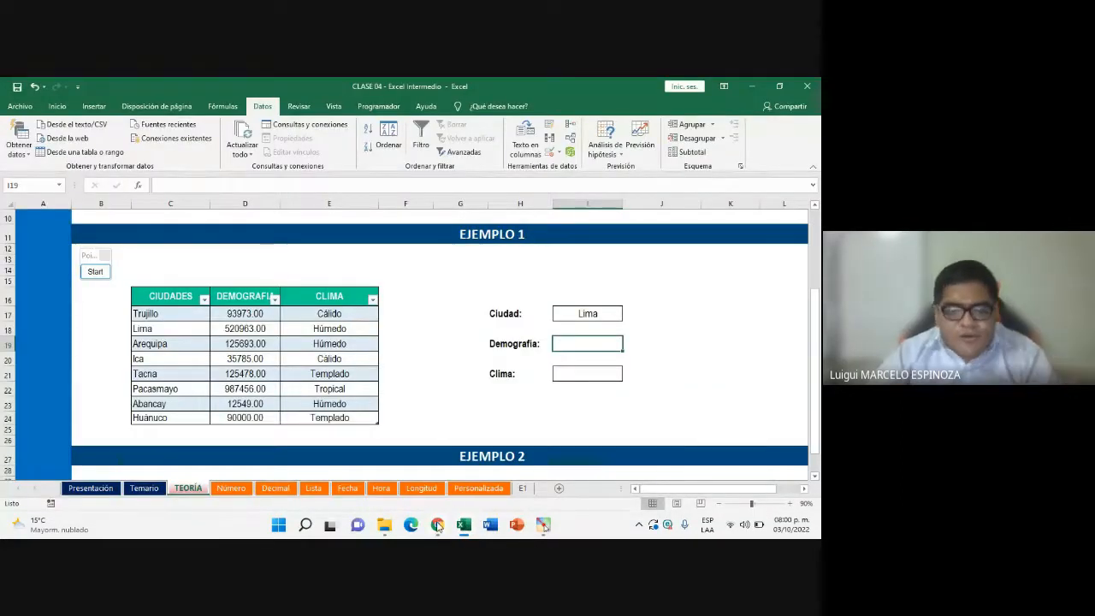
{"action": "mouse_move", "coordinate": [438, 519]}
{"action": "left_click", "coordinate": [388, 477]}
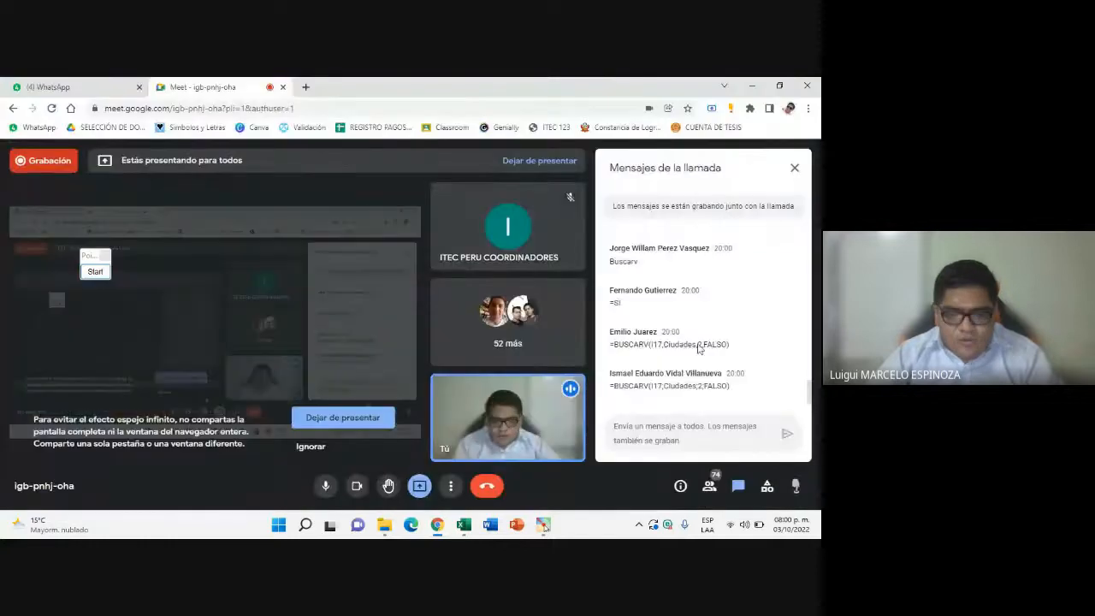
{"action": "left_click", "coordinate": [466, 528]}
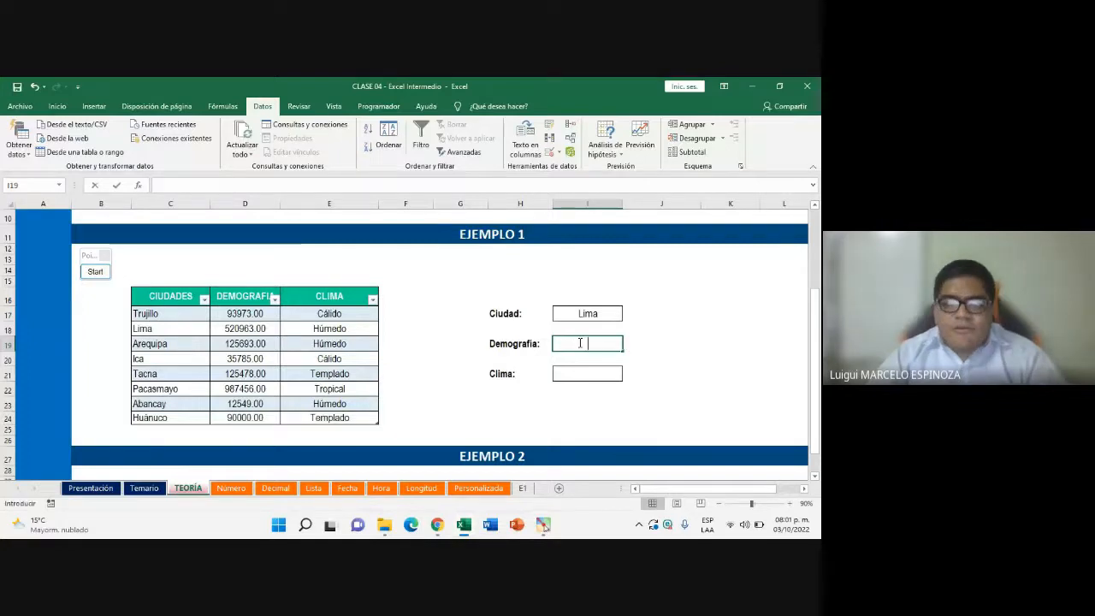
Open the Clima and Demografía boxes for editing, then bring the Meet chat forward
{"action": "double_click", "coordinate": [586, 373]}
{"action": "double_click", "coordinate": [596, 343]}
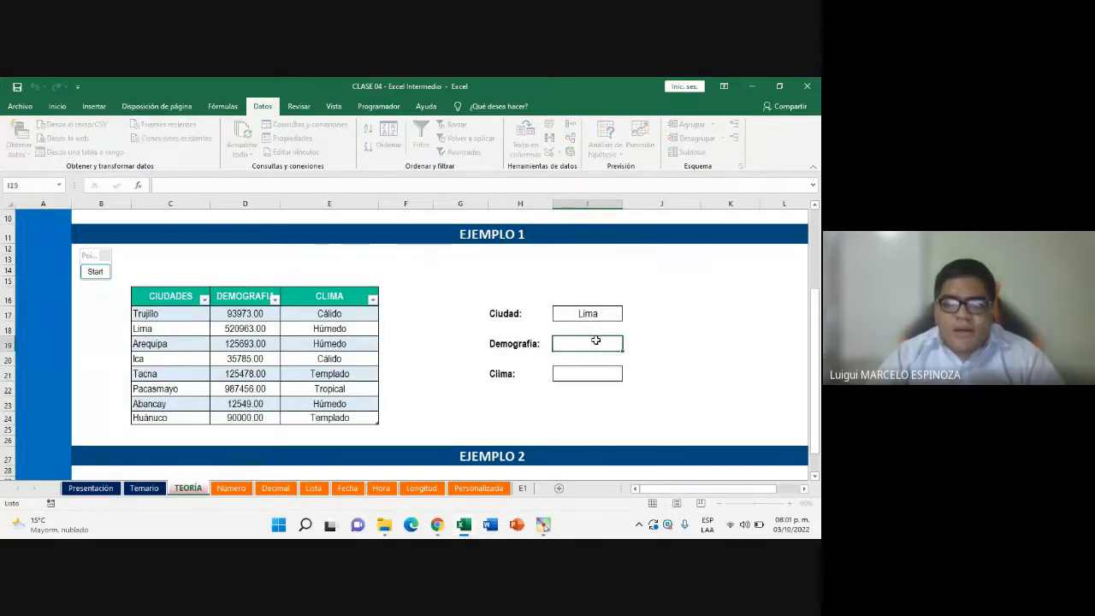
{"action": "left_click", "coordinate": [437, 525]}
{"action": "left_click", "coordinate": [409, 474]}
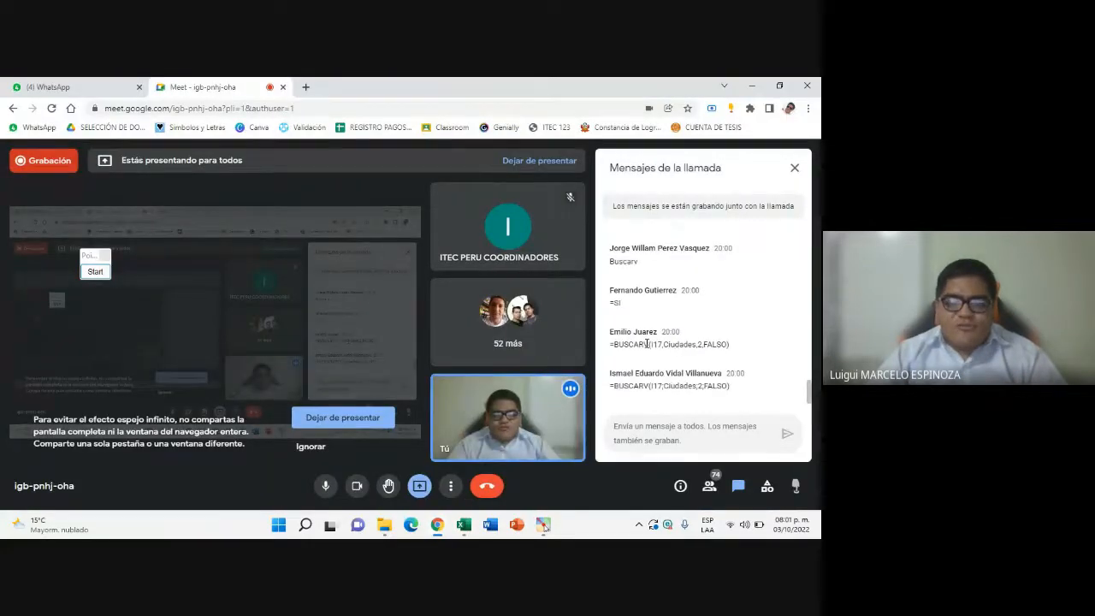
{"action": "left_click", "coordinate": [454, 526]}
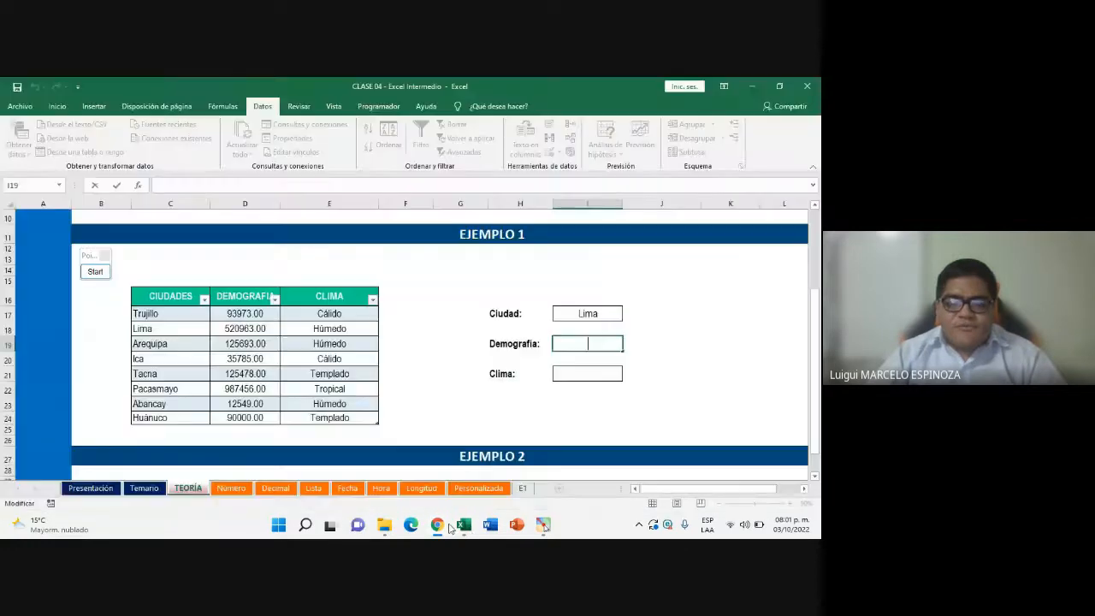
{"action": "left_click", "coordinate": [437, 524]}
Turn off the presenter's camera in the Google Meet call, then return to Excel
{"action": "left_click", "coordinate": [359, 475]}
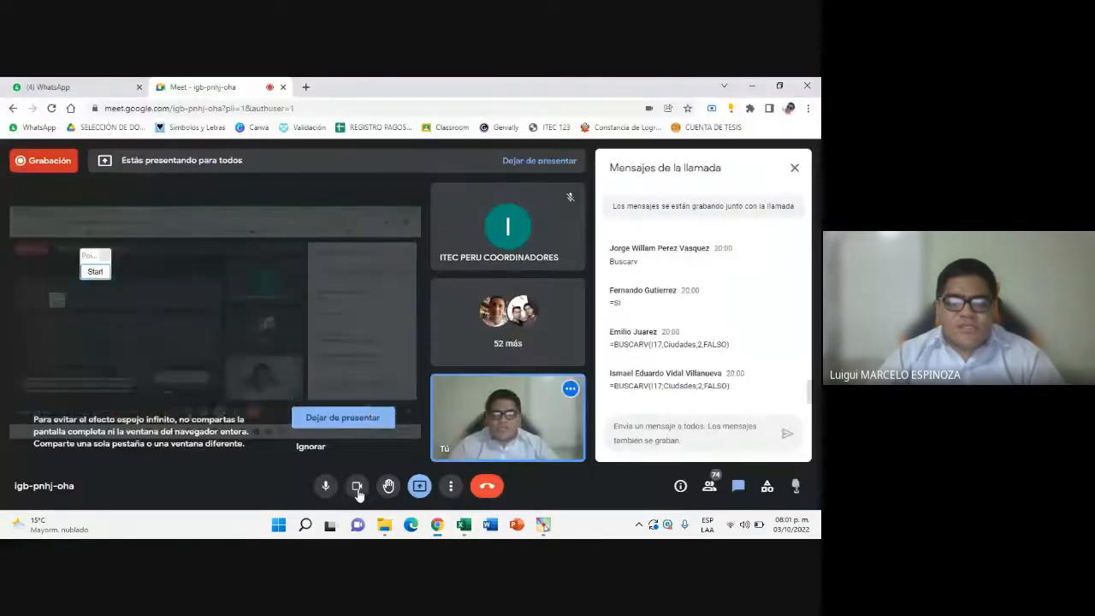
{"action": "left_click", "coordinate": [358, 488]}
{"action": "left_click", "coordinate": [463, 525]}
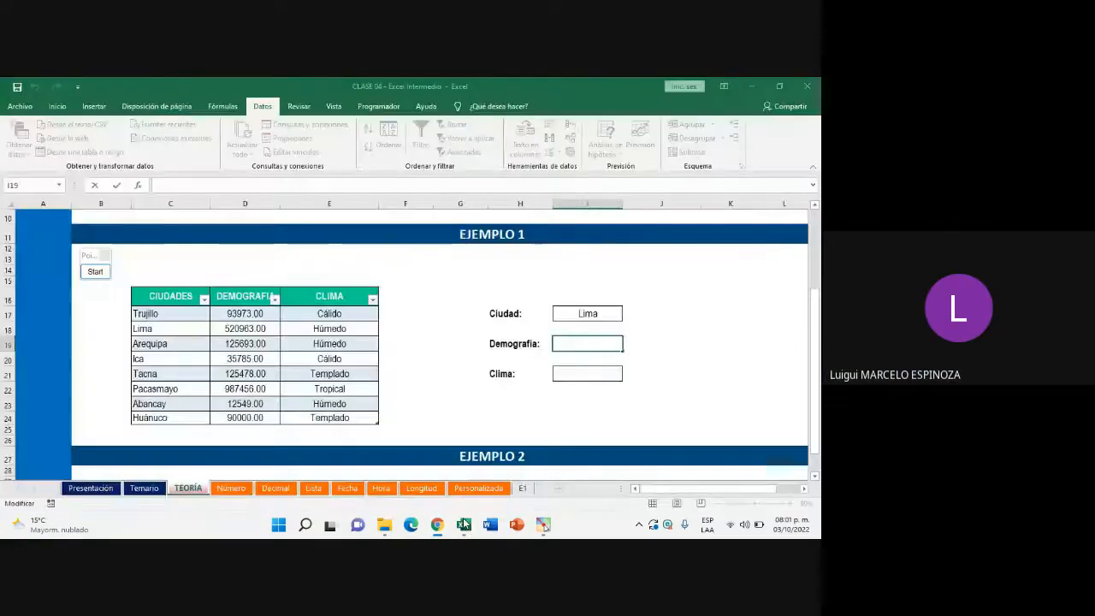
Open Meet's People panel to check the participants and the one raised hand
{"action": "mouse_move", "coordinate": [437, 526]}
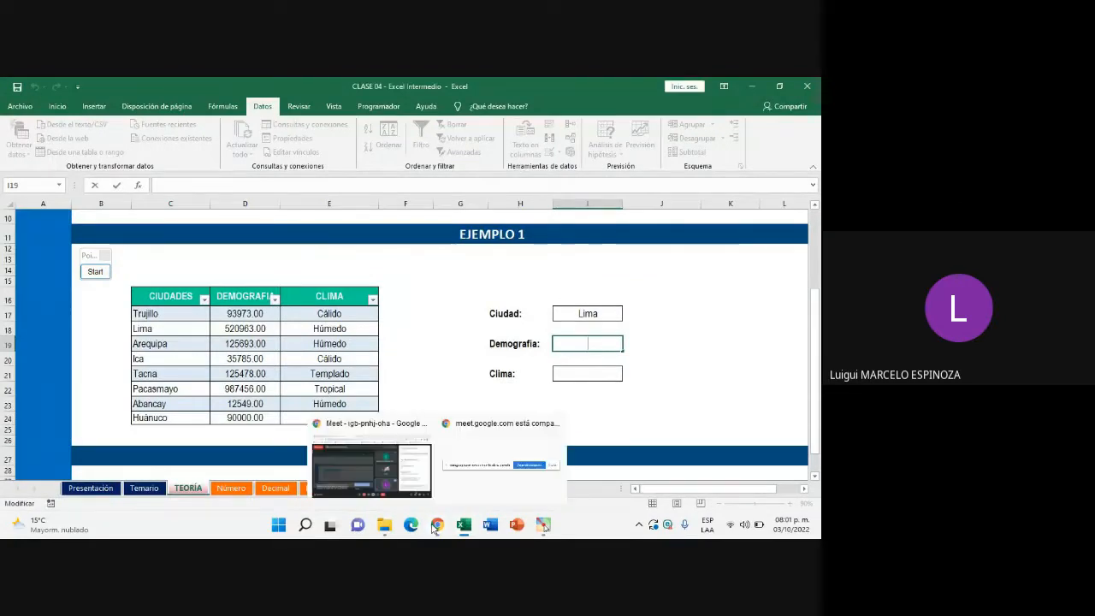
{"action": "left_click", "coordinate": [419, 458]}
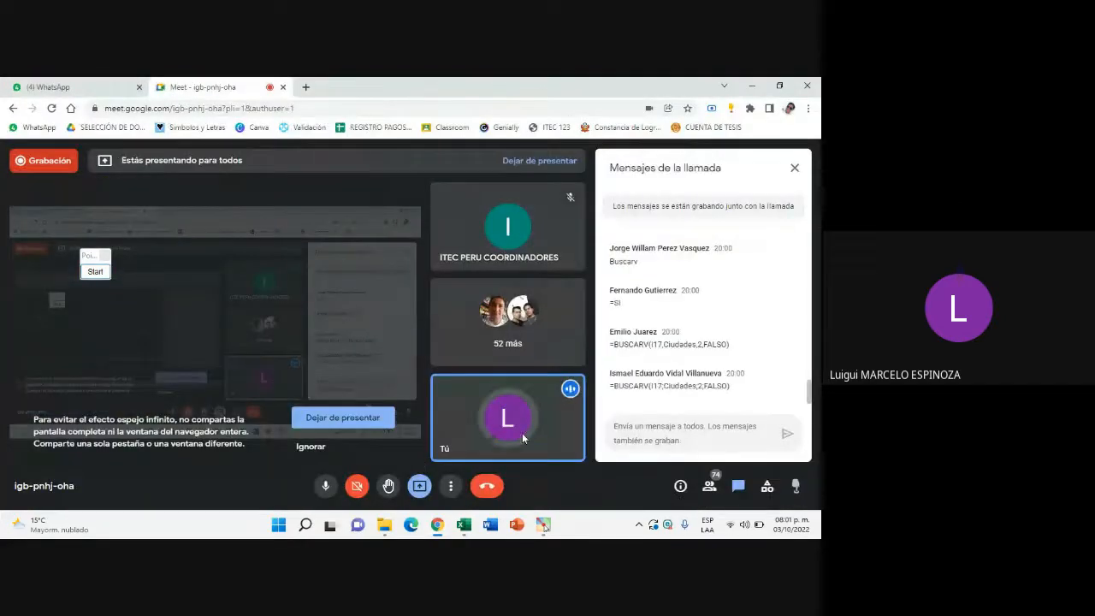
{"action": "left_click", "coordinate": [463, 526]}
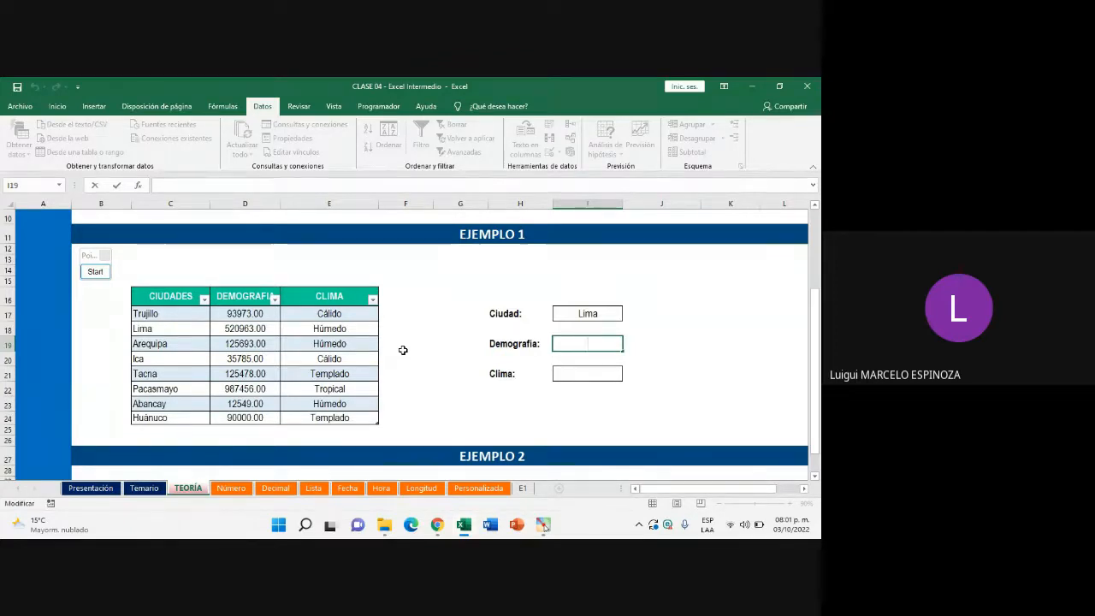
{"action": "mouse_move", "coordinate": [438, 524]}
{"action": "left_click", "coordinate": [505, 458]}
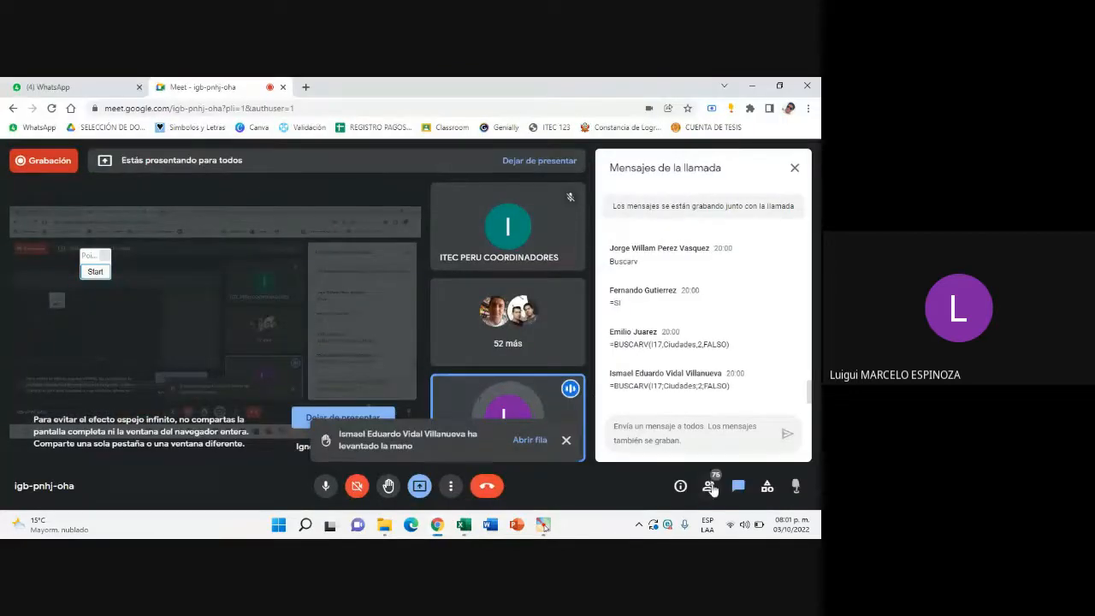
{"action": "left_click", "coordinate": [710, 485]}
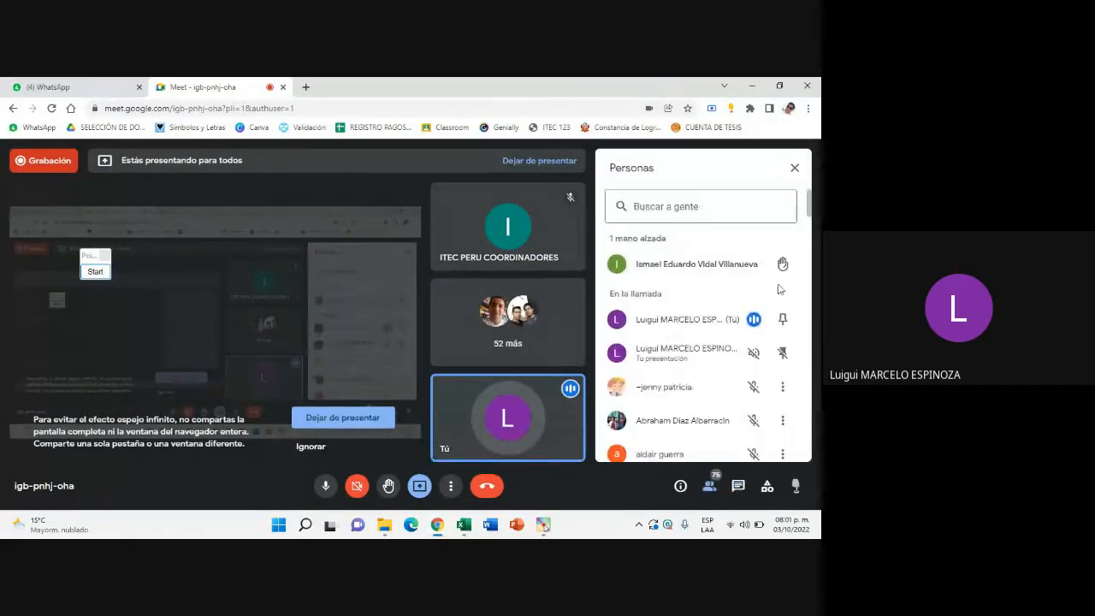
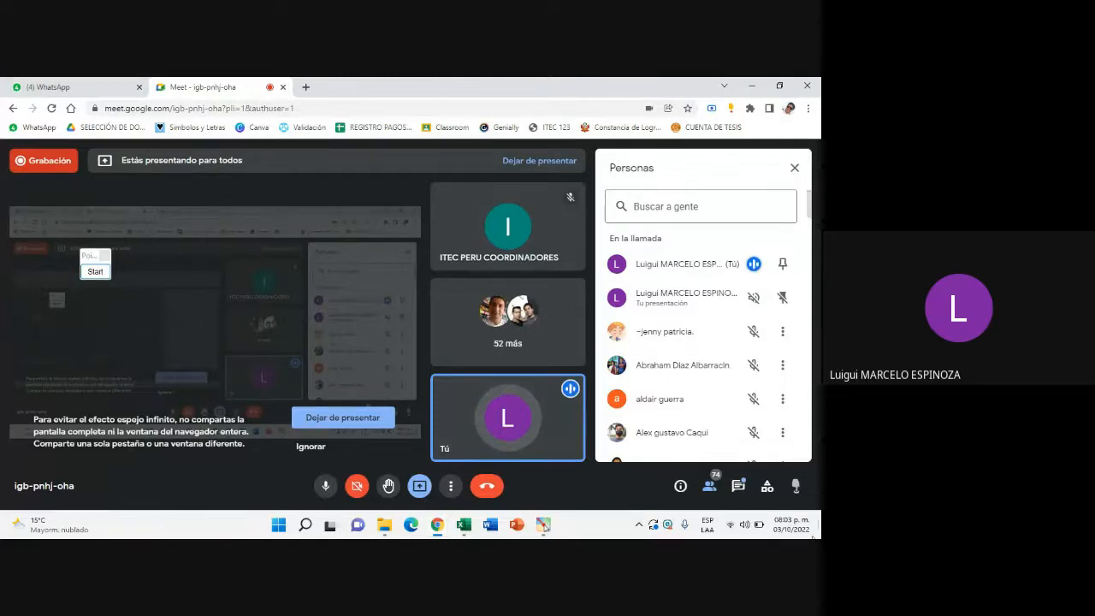
Check the Meet chat and the participants list with its raised hand
{"action": "left_click", "coordinate": [738, 493]}
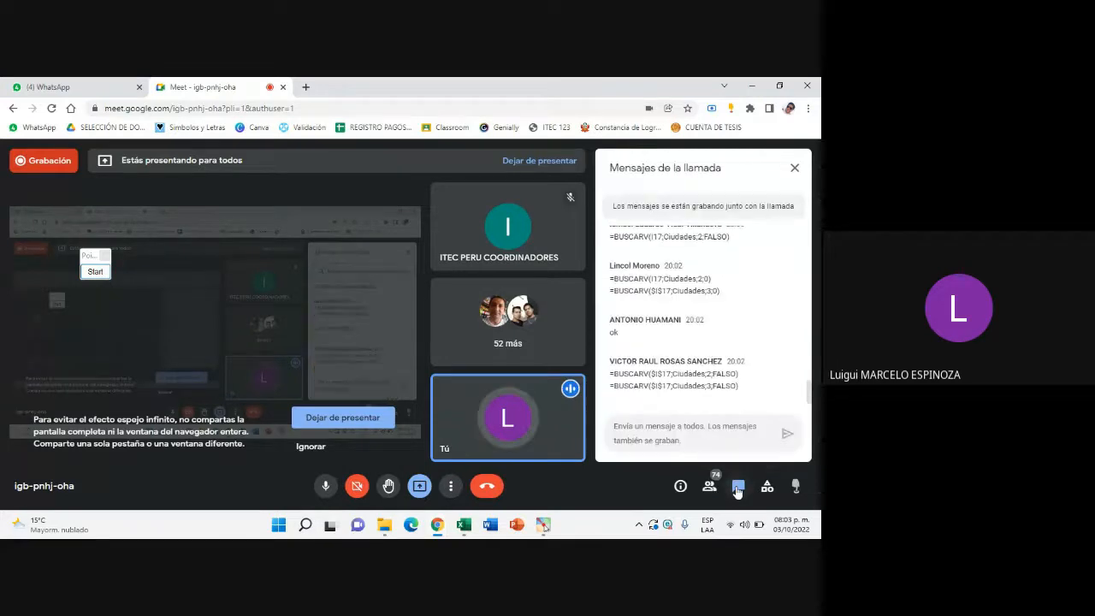
{"action": "left_click", "coordinate": [709, 486]}
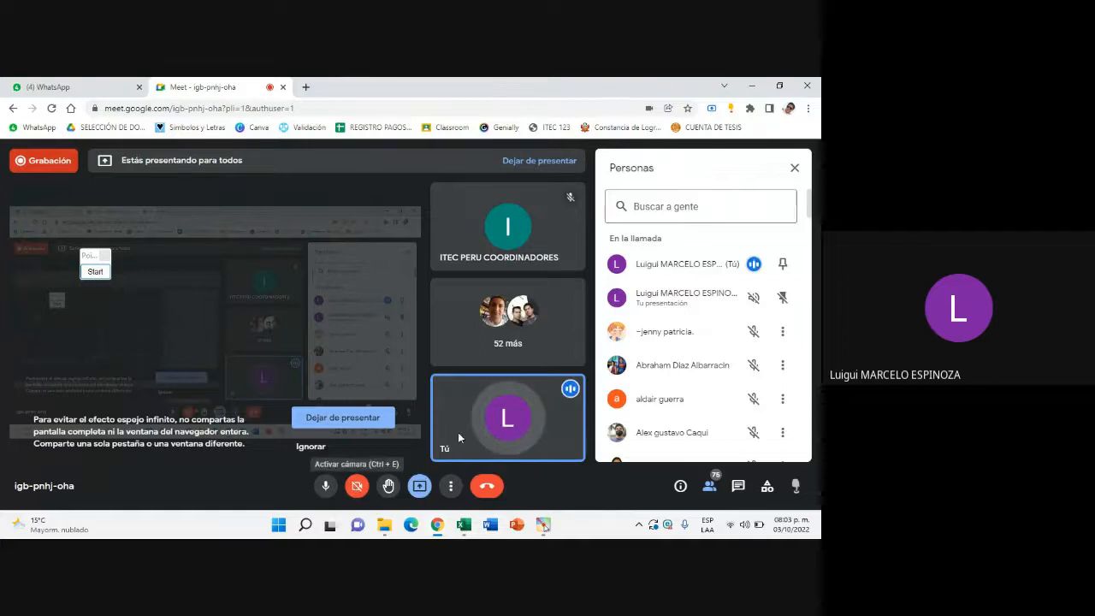
{"action": "scroll", "coordinate": [667, 396], "scroll_direction": "down", "scroll_amount": 3}
{"action": "scroll", "coordinate": [668, 396], "scroll_direction": "up", "scroll_amount": 3}
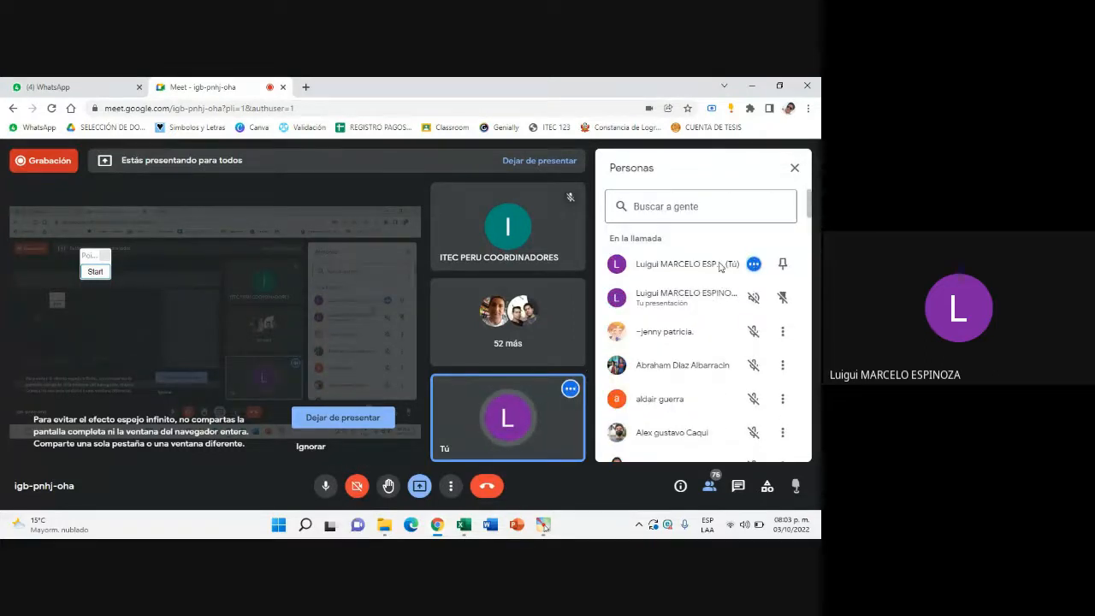
{"action": "left_click", "coordinate": [739, 486]}
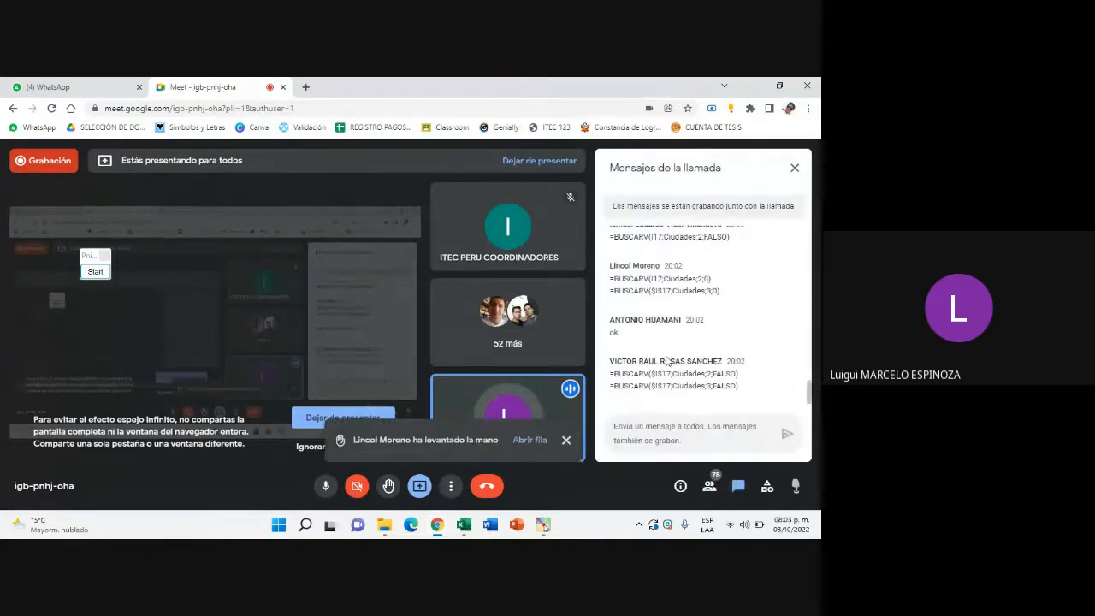
{"action": "left_click", "coordinate": [710, 486]}
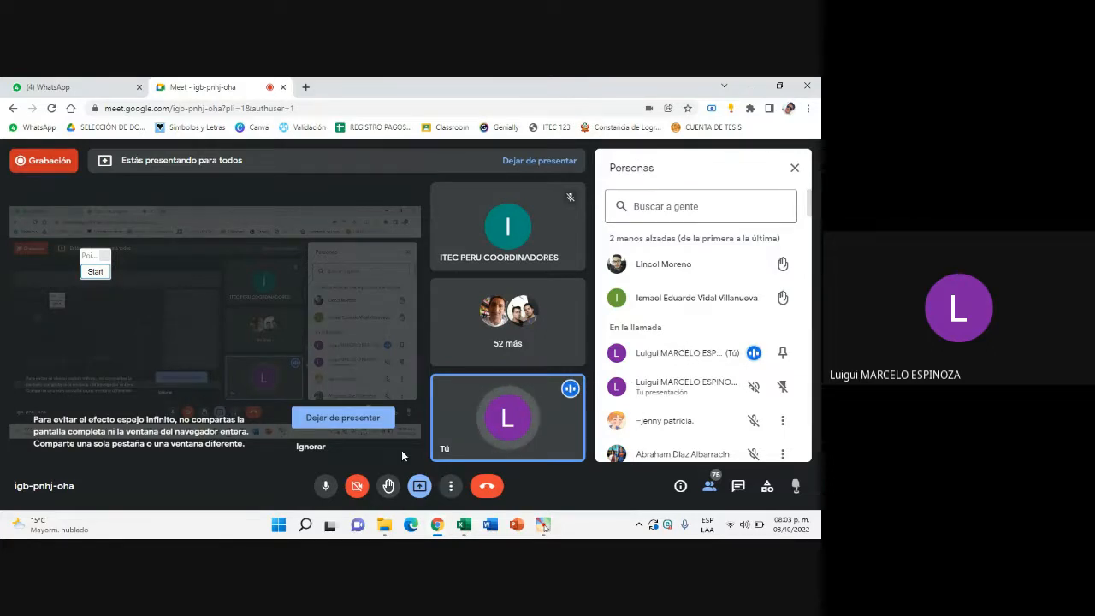
Enter =BUSCARV(I17;Ciudades;2;FALSO) in Demografía cell I19, returning 520963.00 for Lima
{"action": "mouse_move", "coordinate": [466, 530]}
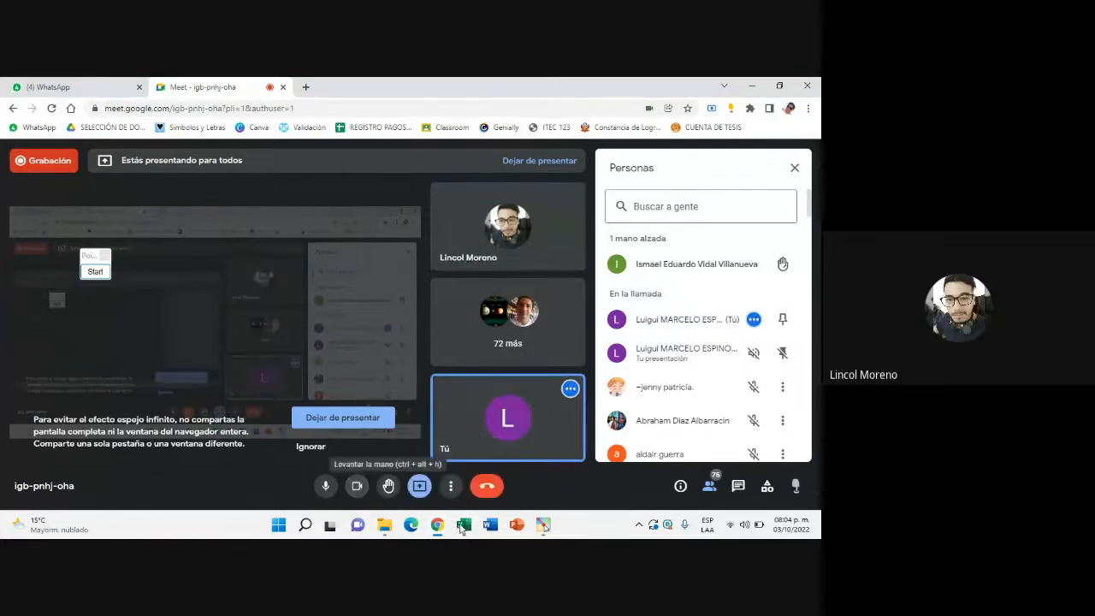
{"action": "left_click", "coordinate": [461, 528]}
{"action": "left_click", "coordinate": [587, 344]}
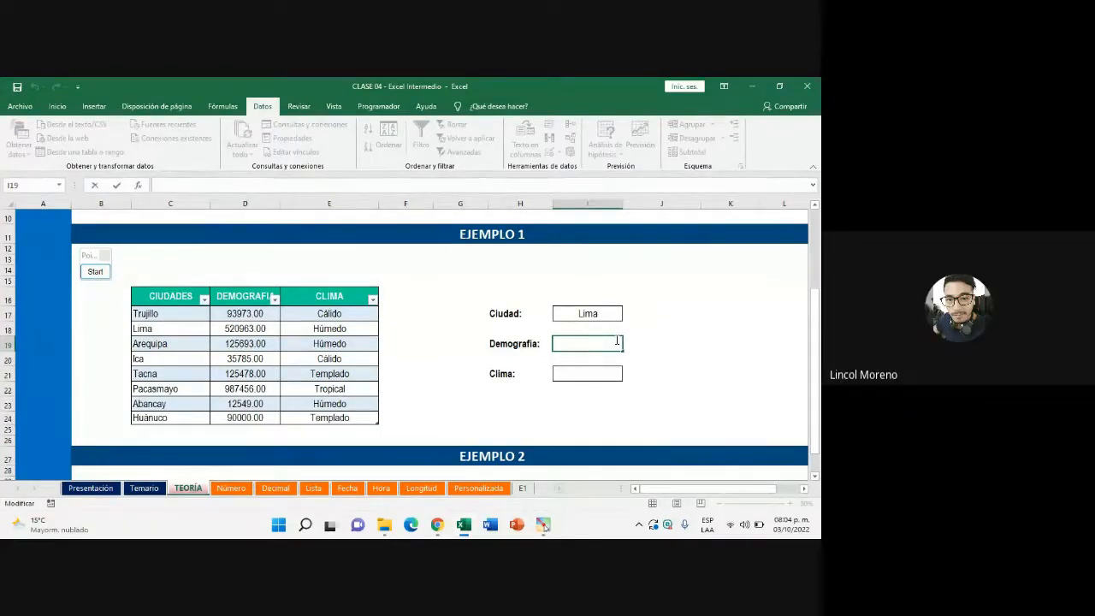
{"action": "type", "text": "="}
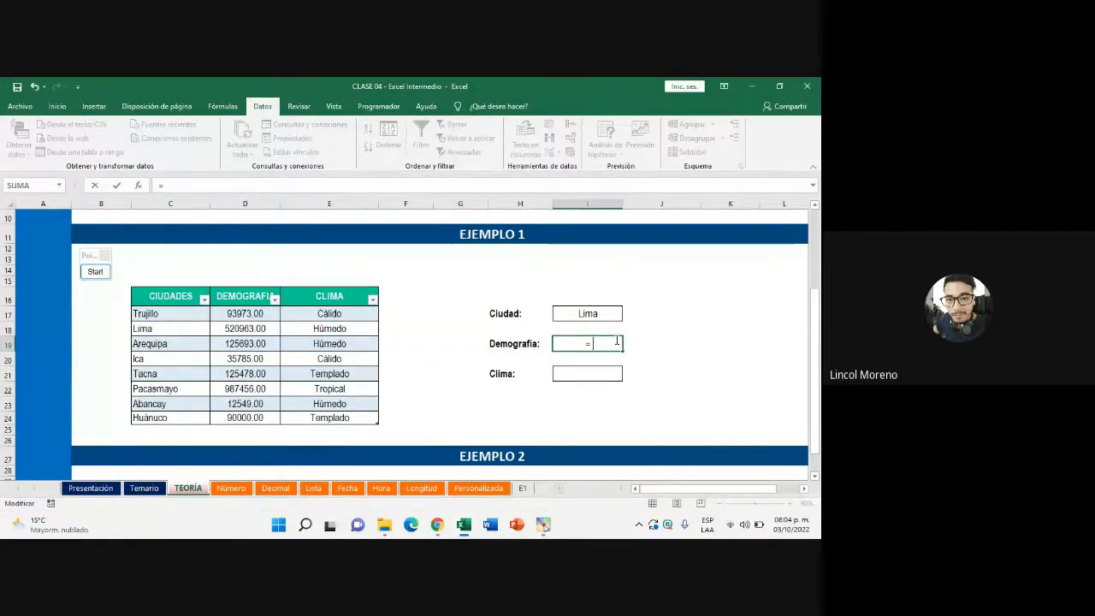
{"action": "type", "text": "BUSCARV("}
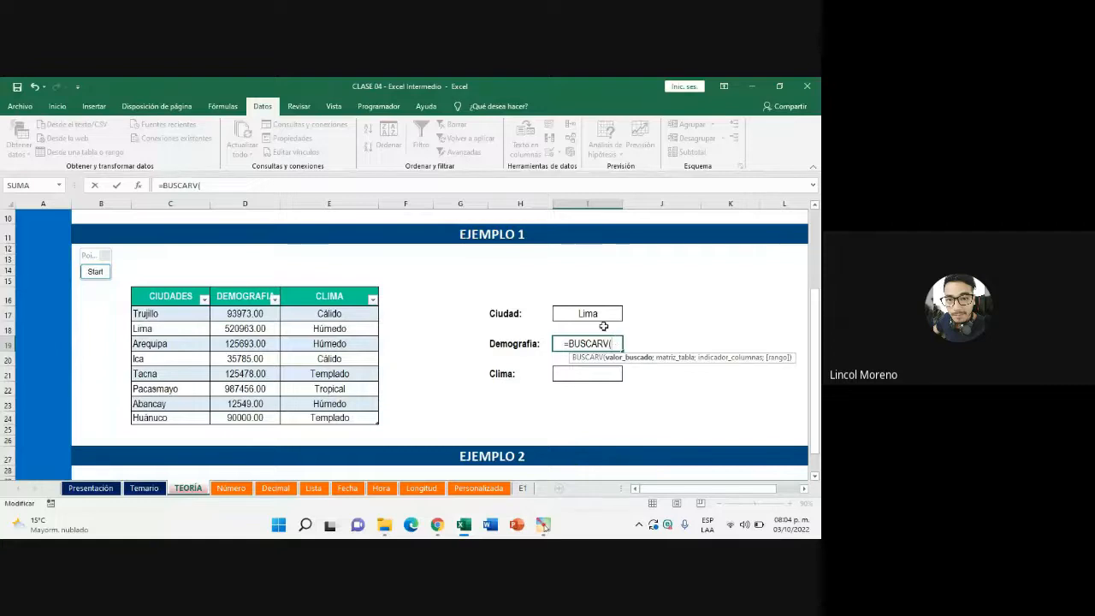
{"action": "left_click", "coordinate": [599, 319]}
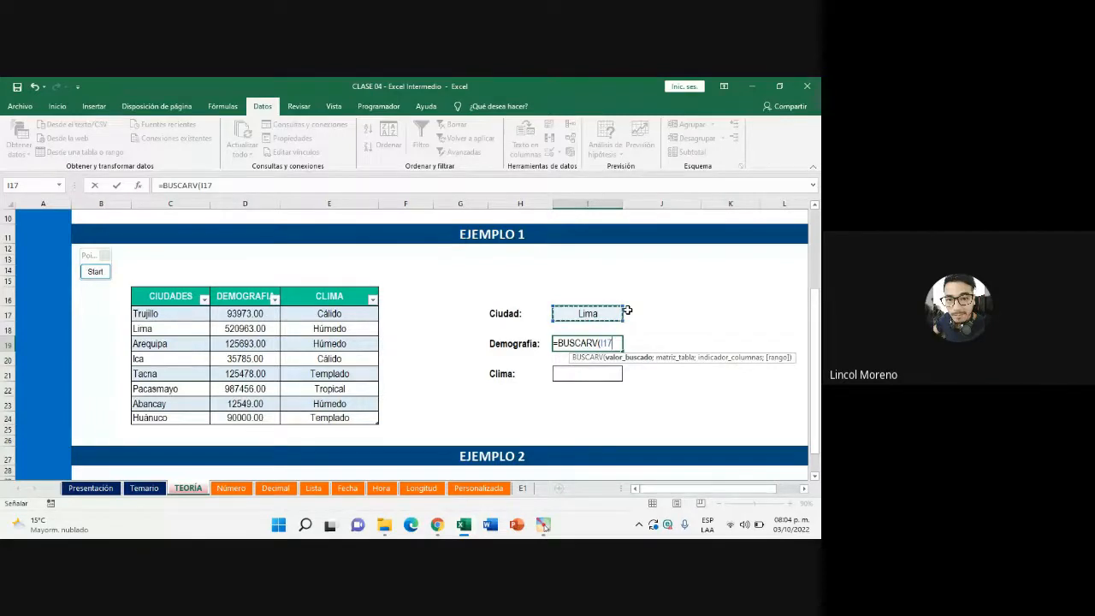
{"action": "type", "text": ";"}
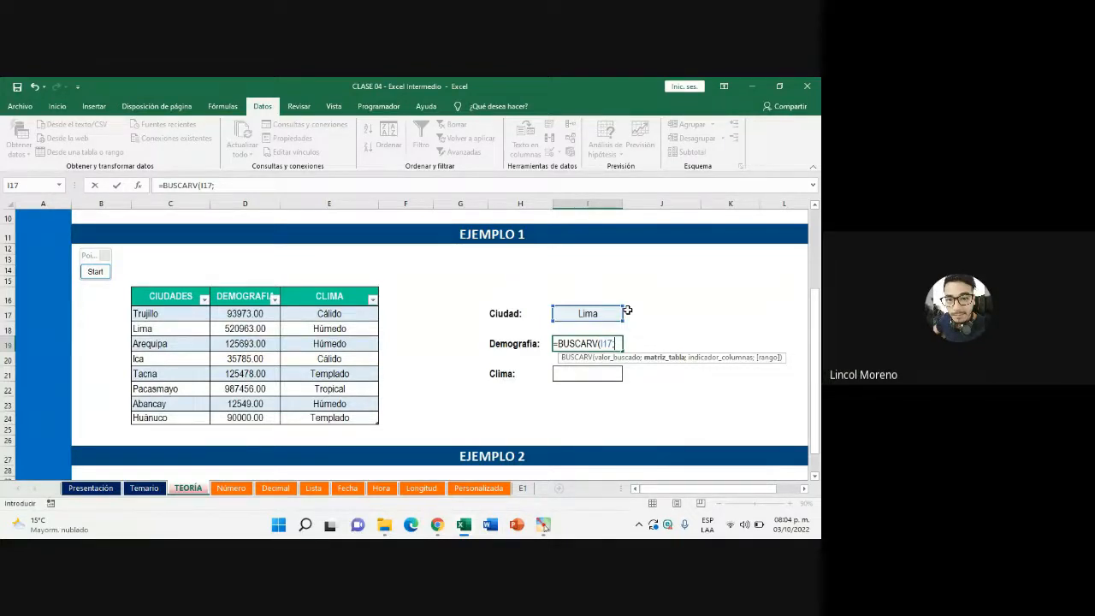
{"action": "type", "text": "Ciudades"}
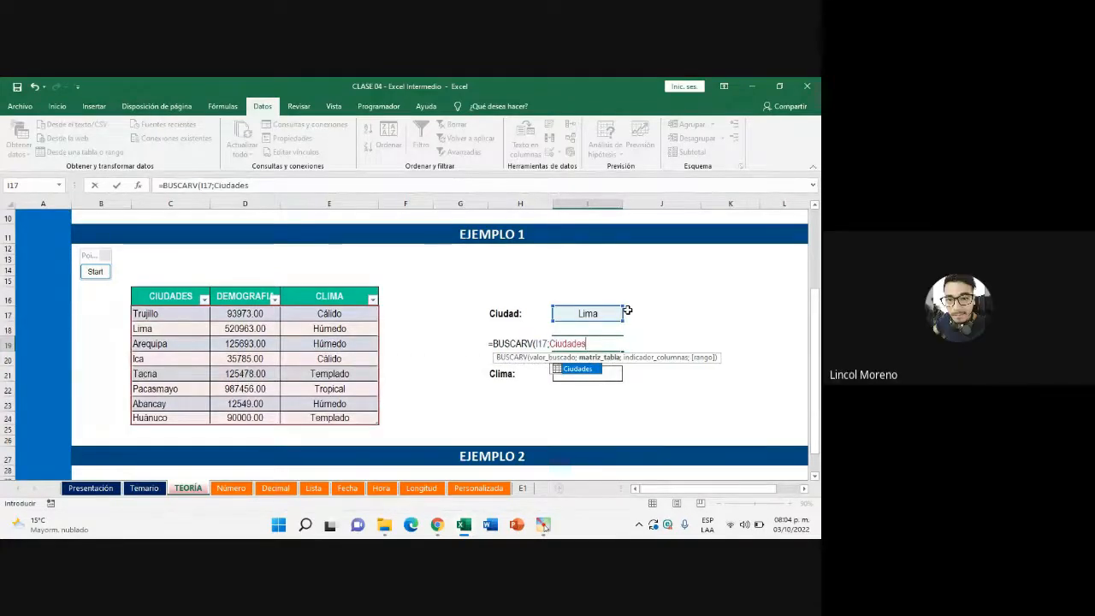
{"action": "type", "text": ";"}
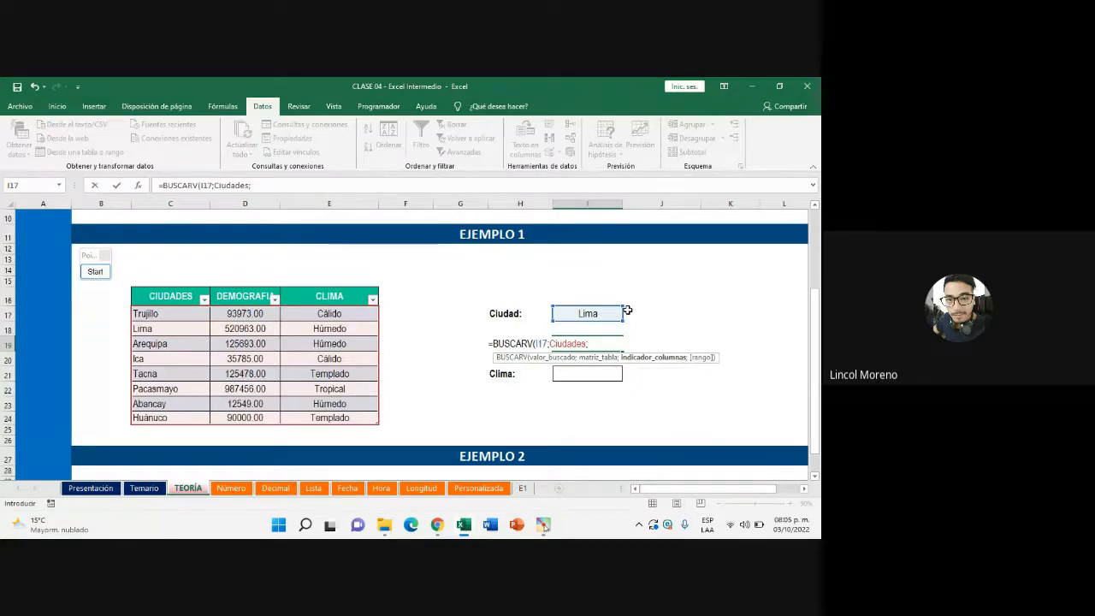
{"action": "type", "text": "2;"}
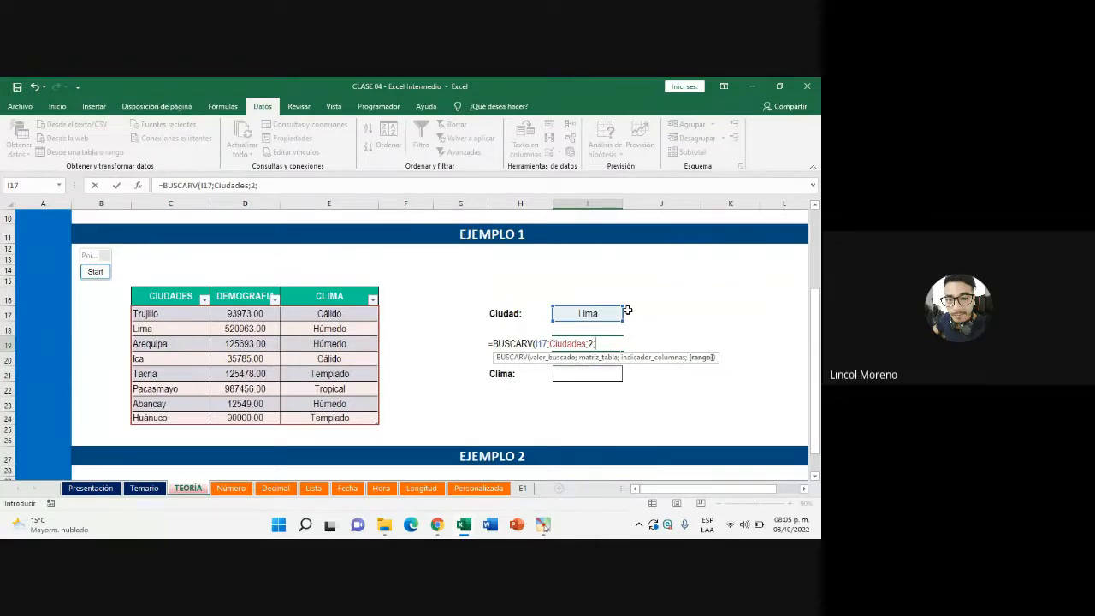
{"action": "type", "text": "FALSO)"}
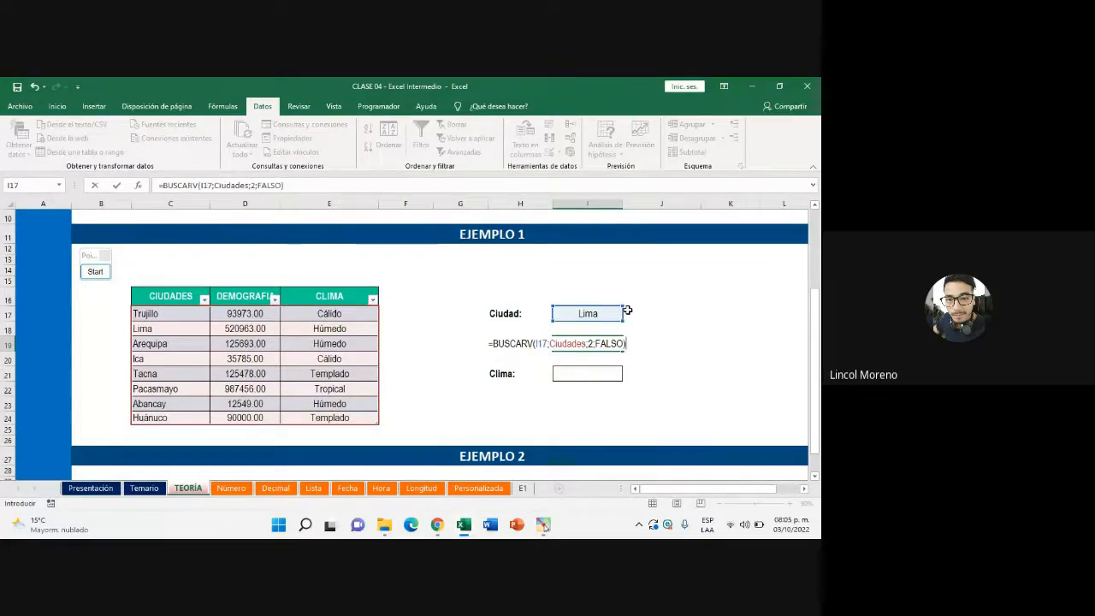
{"action": "key", "text": "Return"}
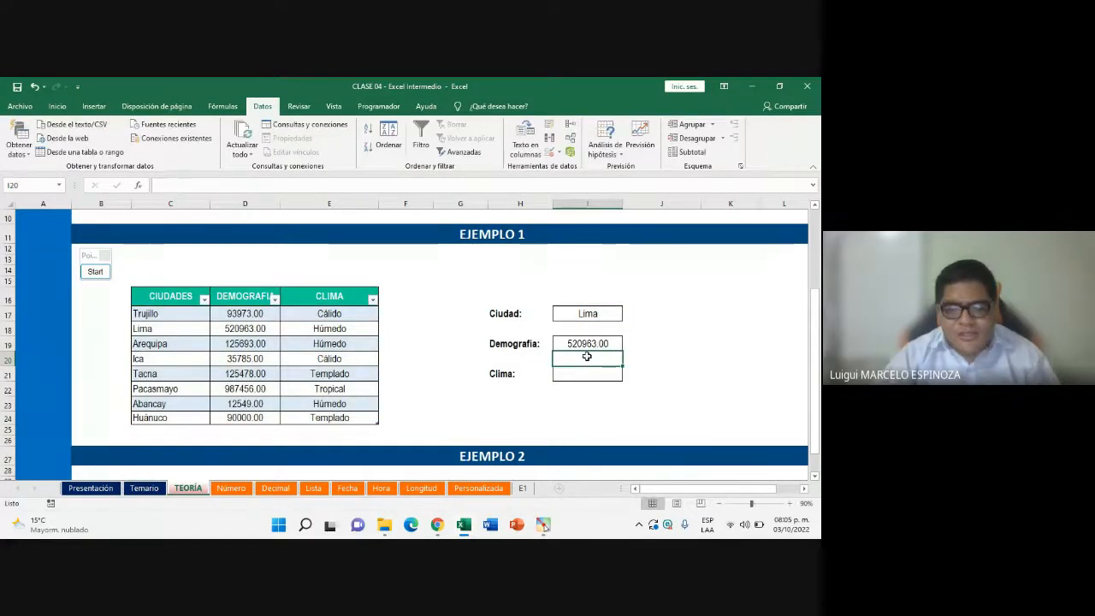
Reopen the I19 formula and recommit it unchanged
{"action": "left_click", "coordinate": [597, 343]}
{"action": "double_click", "coordinate": [597, 343]}
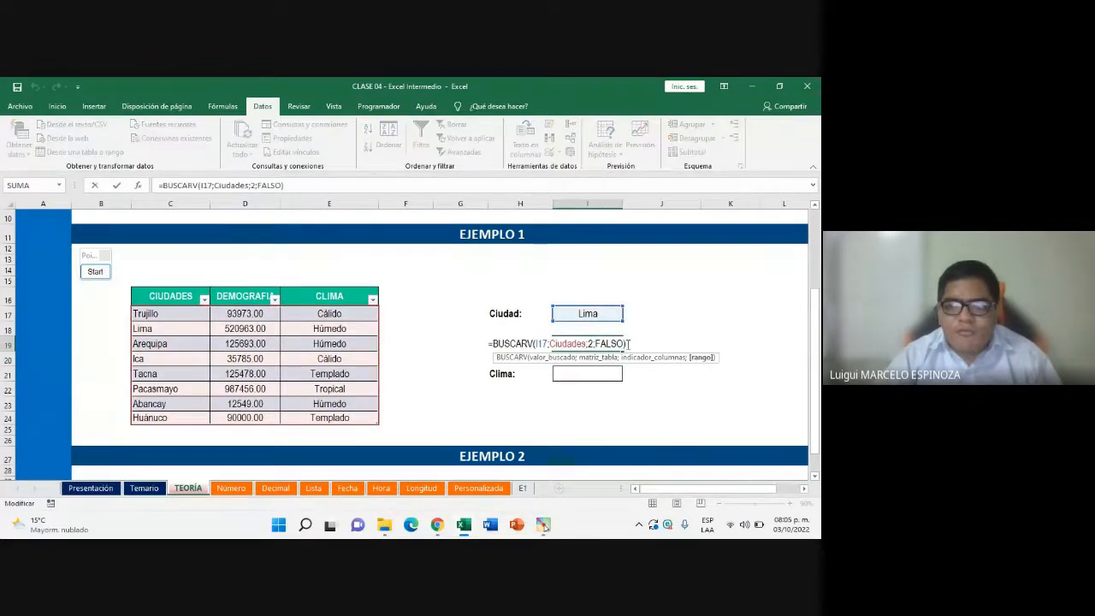
{"action": "key", "text": "Return"}
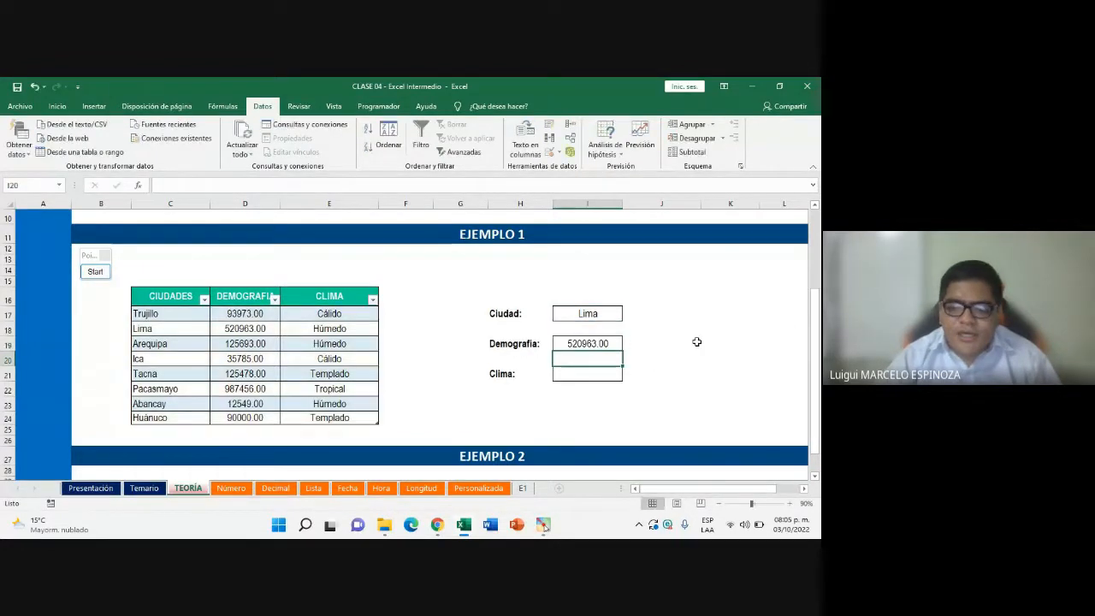
Glance at the Meet call, then start editing the empty Clima cell I21
{"action": "mouse_move", "coordinate": [444, 528]}
{"action": "left_click", "coordinate": [402, 453]}
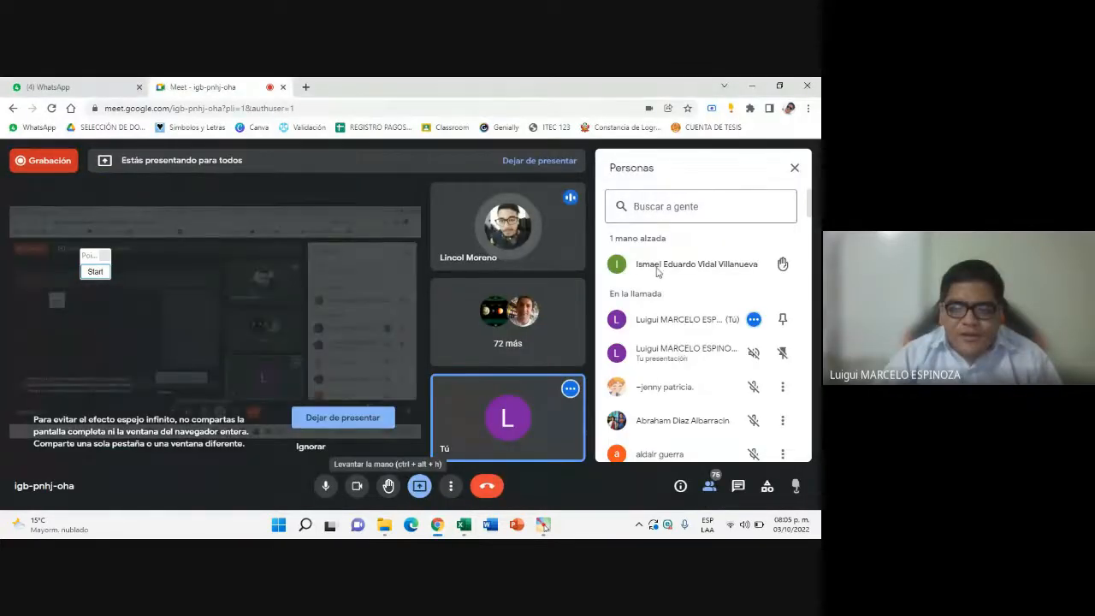
{"action": "left_click", "coordinate": [464, 525]}
{"action": "double_click", "coordinate": [588, 374]}
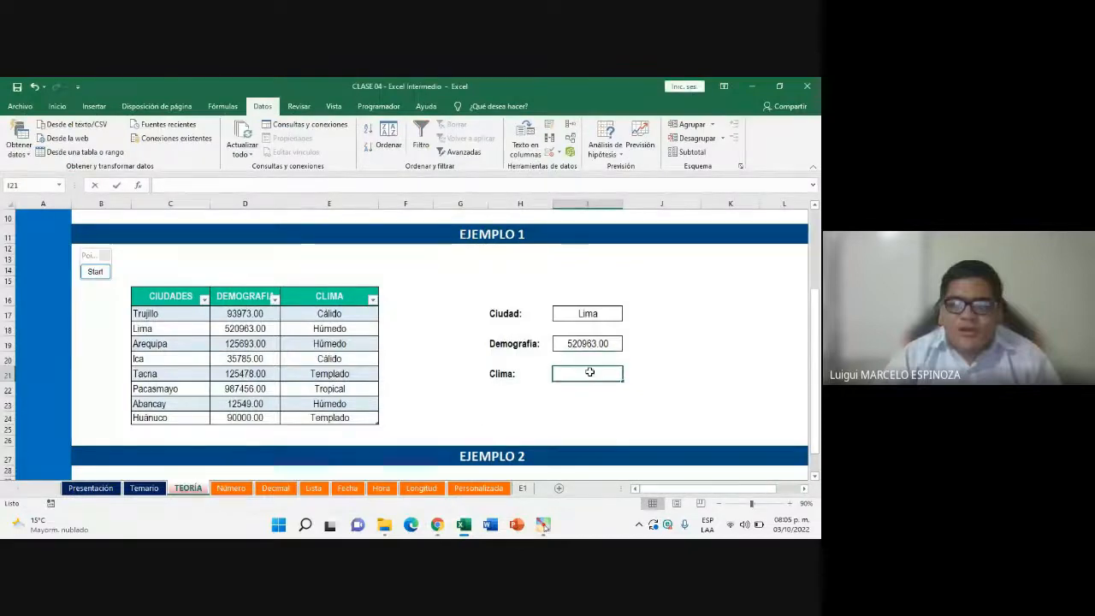
{"action": "left_click", "coordinate": [594, 371]}
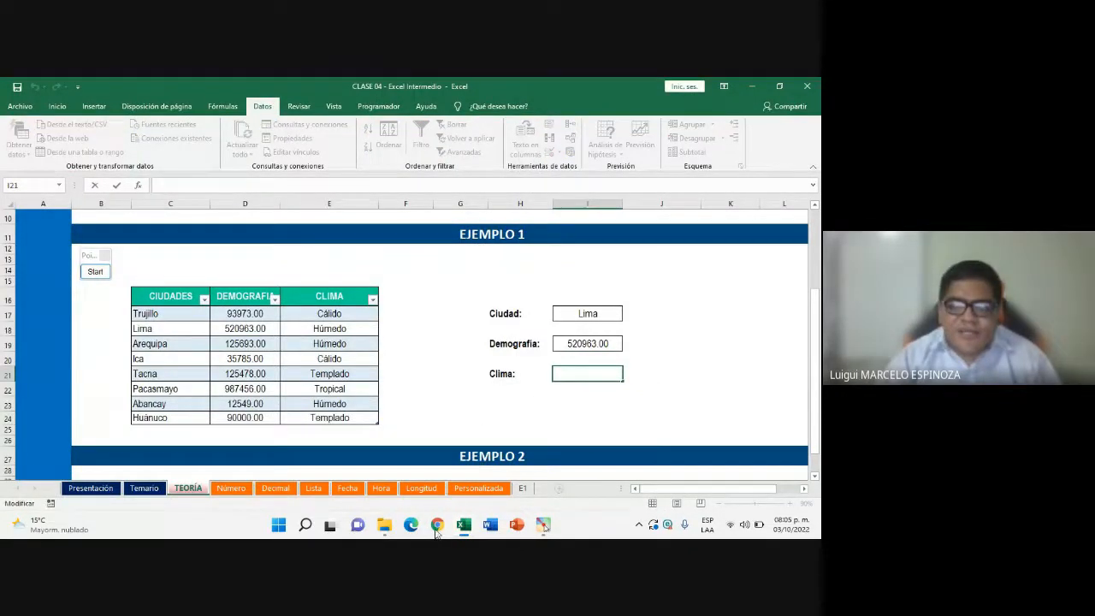
{"action": "mouse_move", "coordinate": [437, 525]}
{"action": "left_click", "coordinate": [420, 472]}
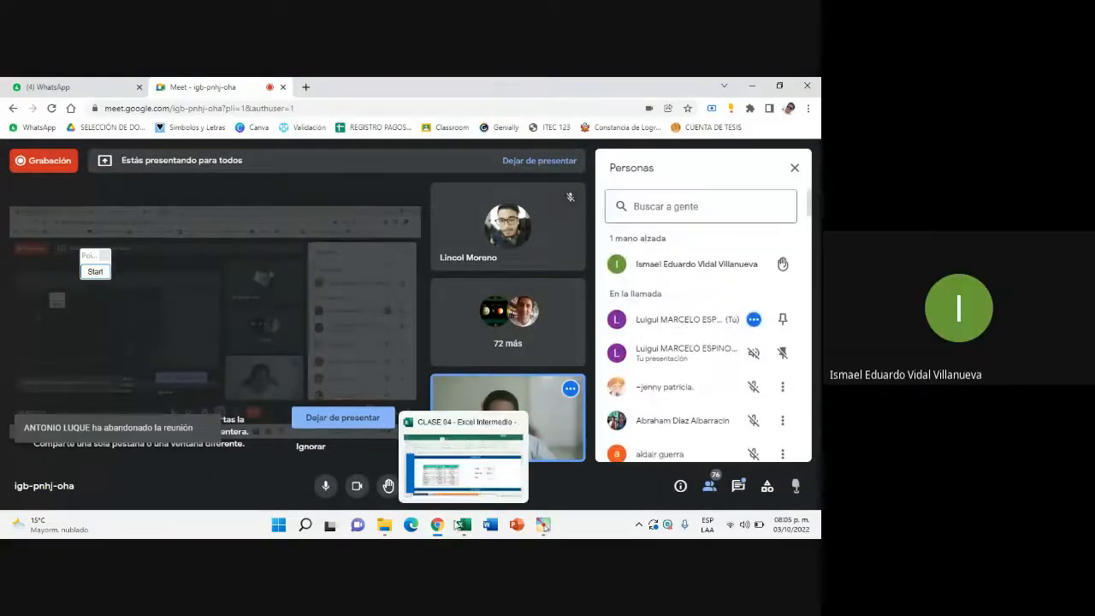
{"action": "left_click", "coordinate": [462, 526]}
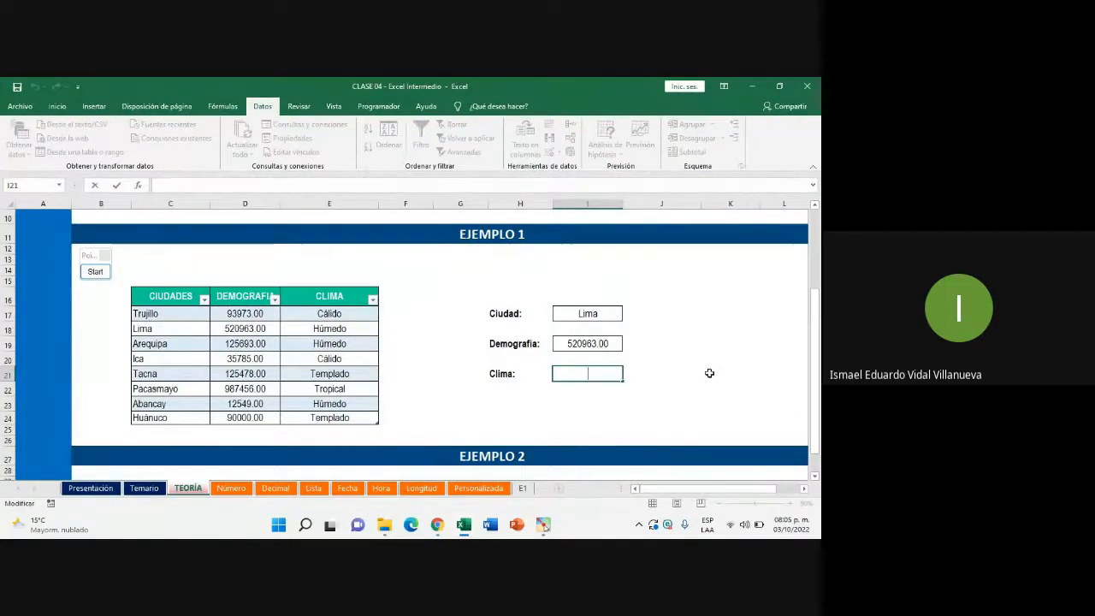
Enter =BUSCARV(I17;Ciudades;3;FALSO) in I21 so Clima returns Húmedo
{"action": "type", "text": "=BUSCAR"}
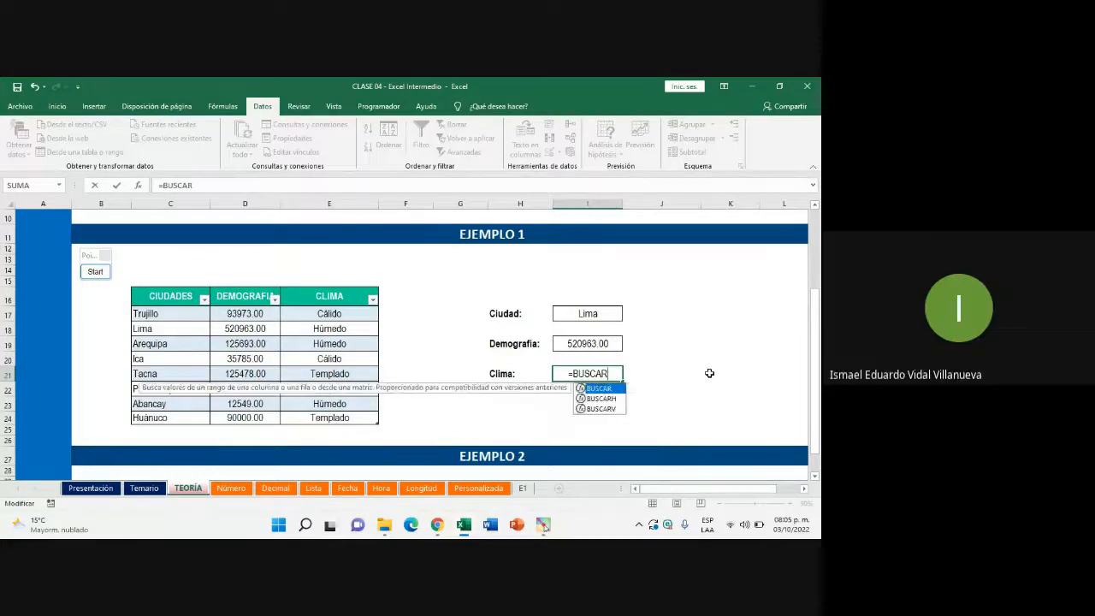
{"action": "type", "text": "V("}
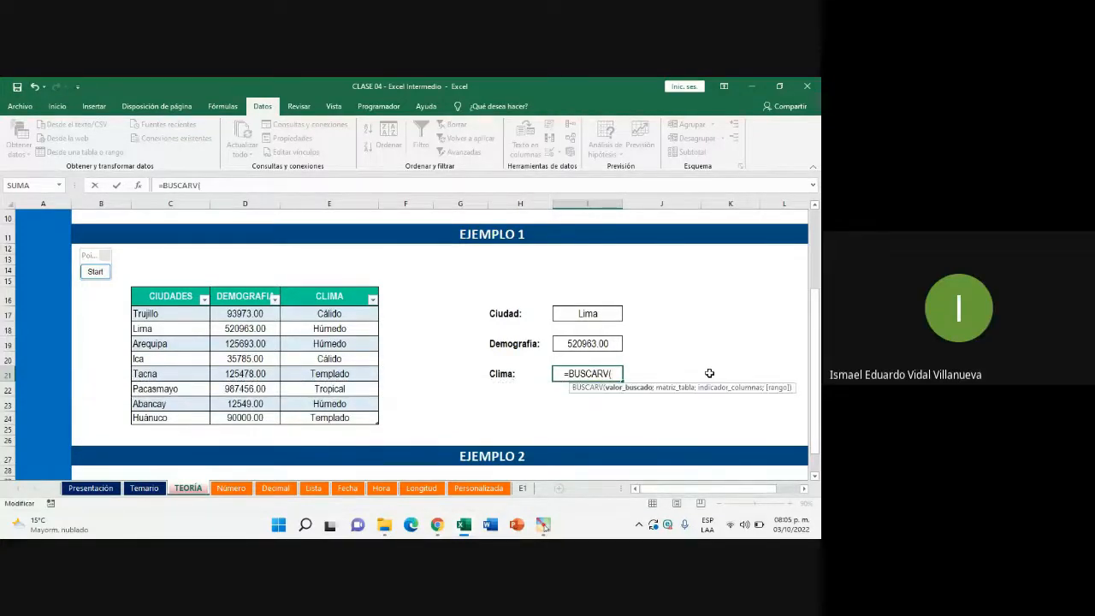
{"action": "left_click", "coordinate": [598, 315]}
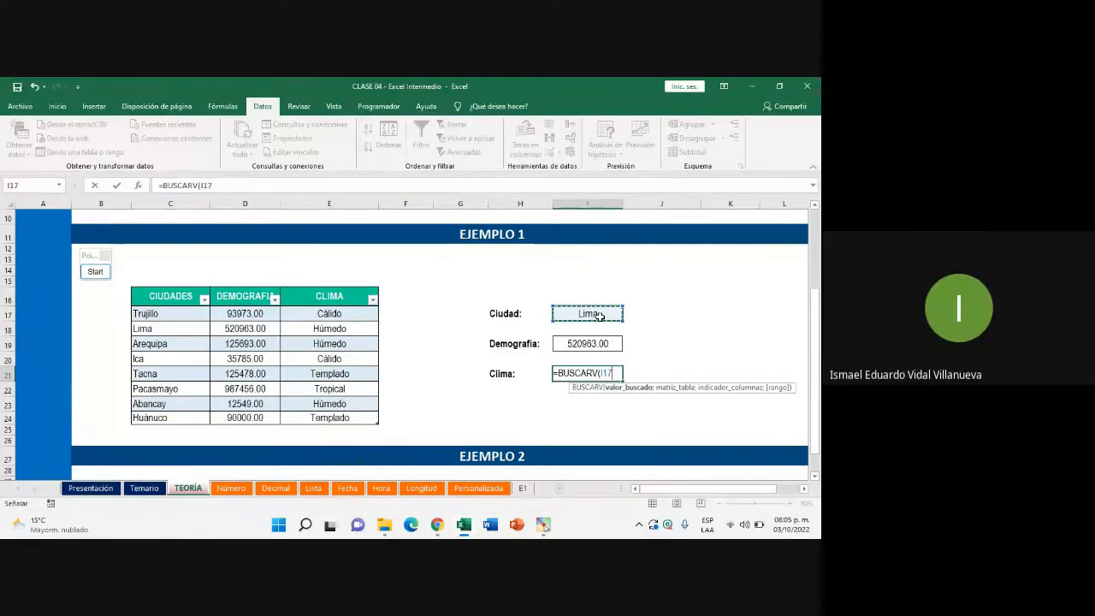
{"action": "type", "text": ";"}
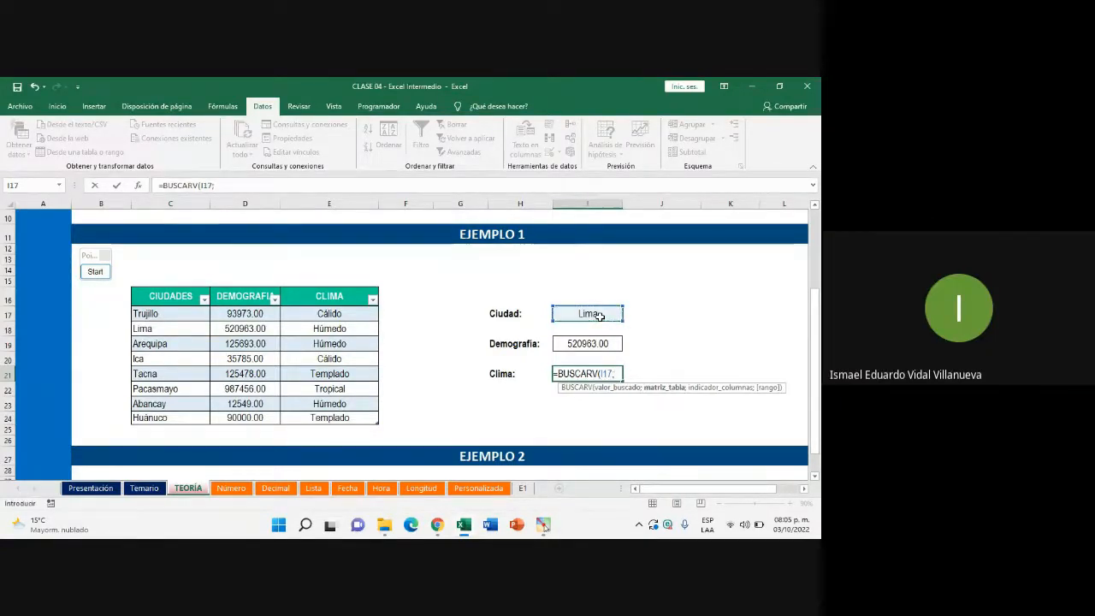
{"action": "key", "text": "BackSpace"}
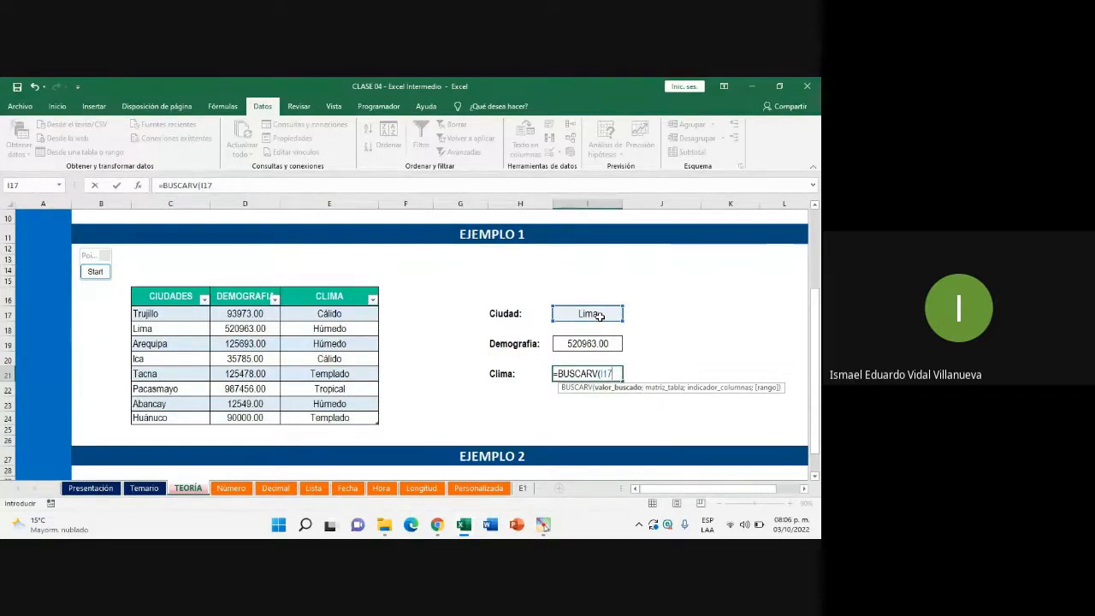
{"action": "type", "text": ";"}
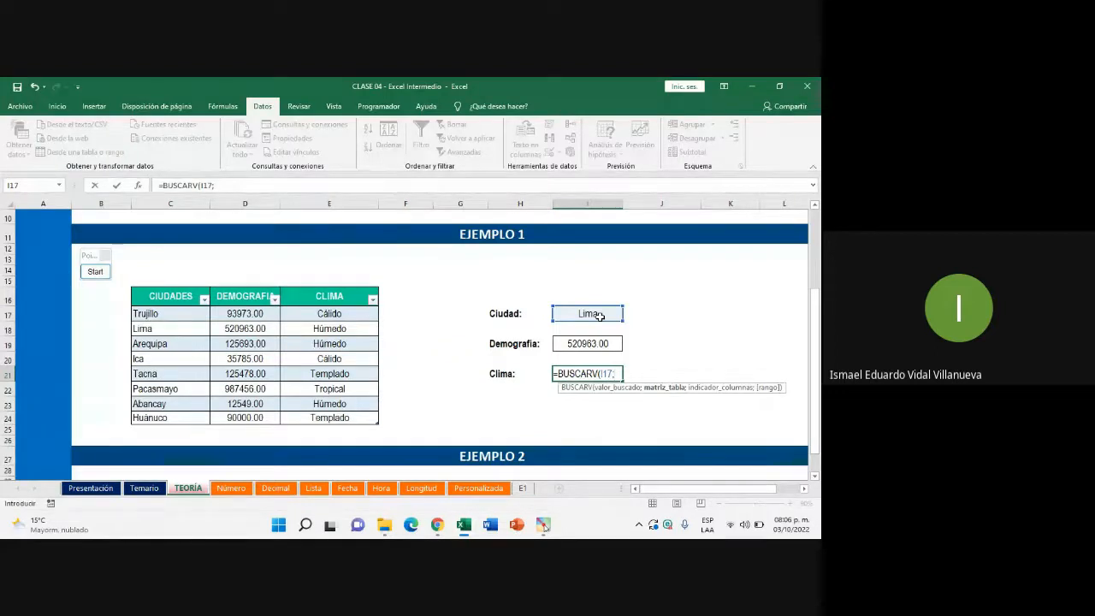
{"action": "type", "text": "Ciudade"}
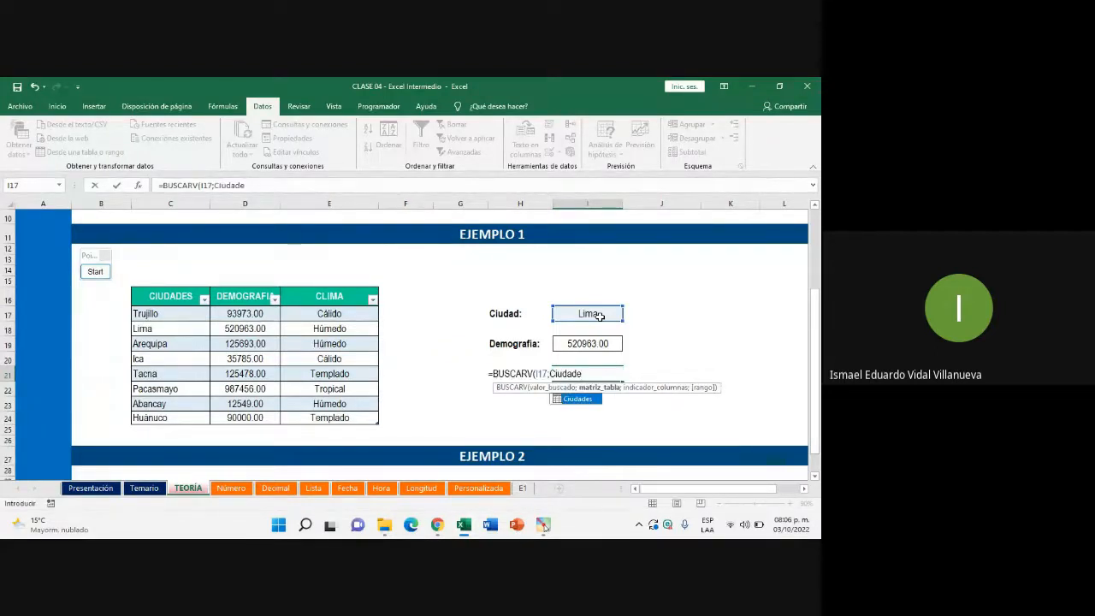
{"action": "type", "text": "s;"}
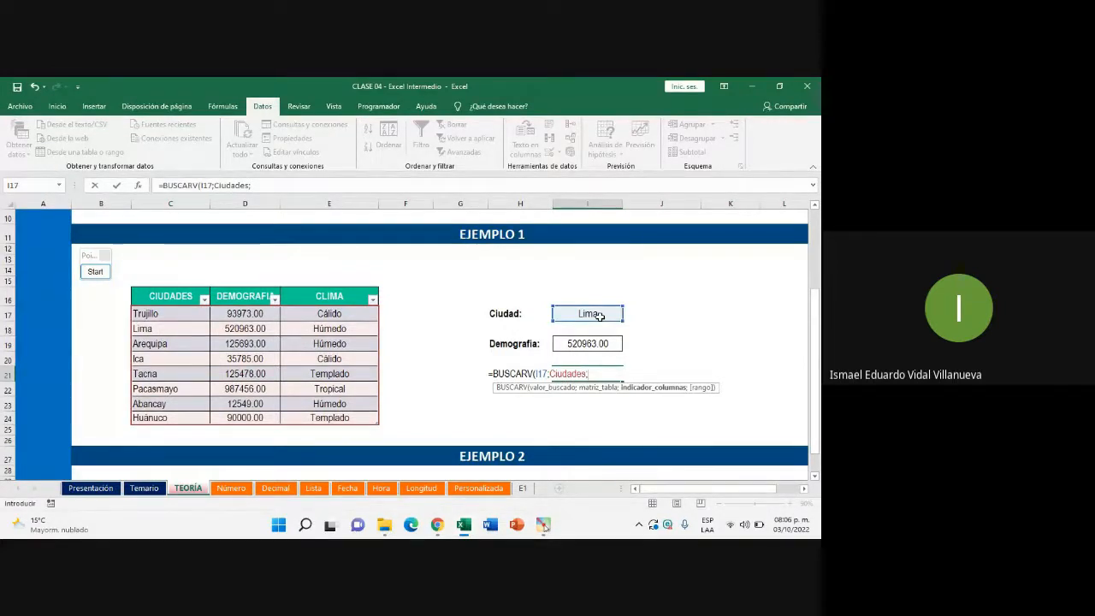
{"action": "type", "text": "3;FALSO)"}
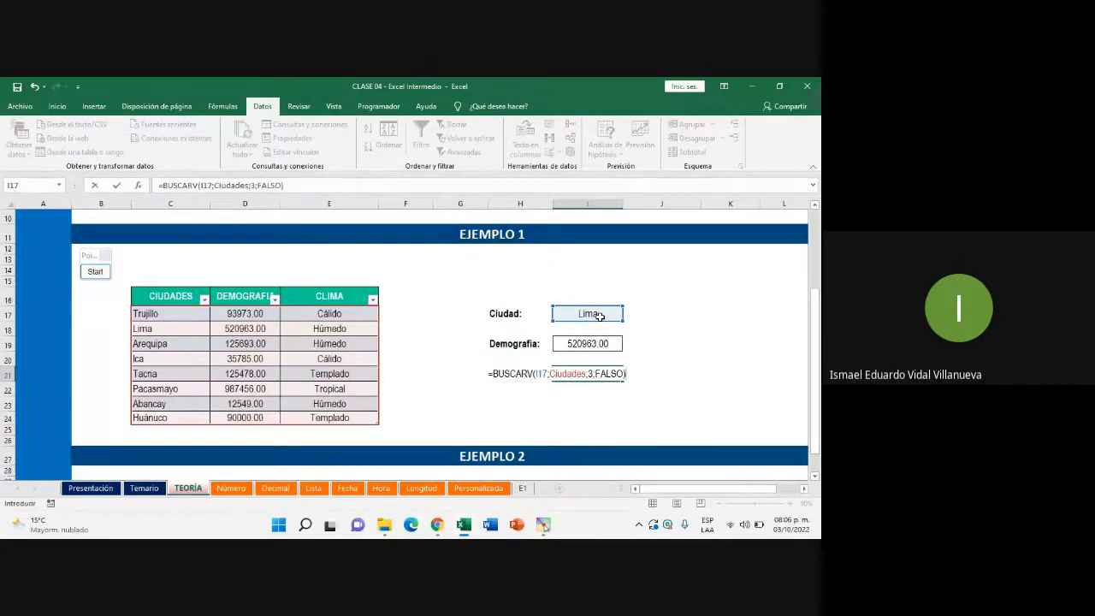
{"action": "key", "text": "Return"}
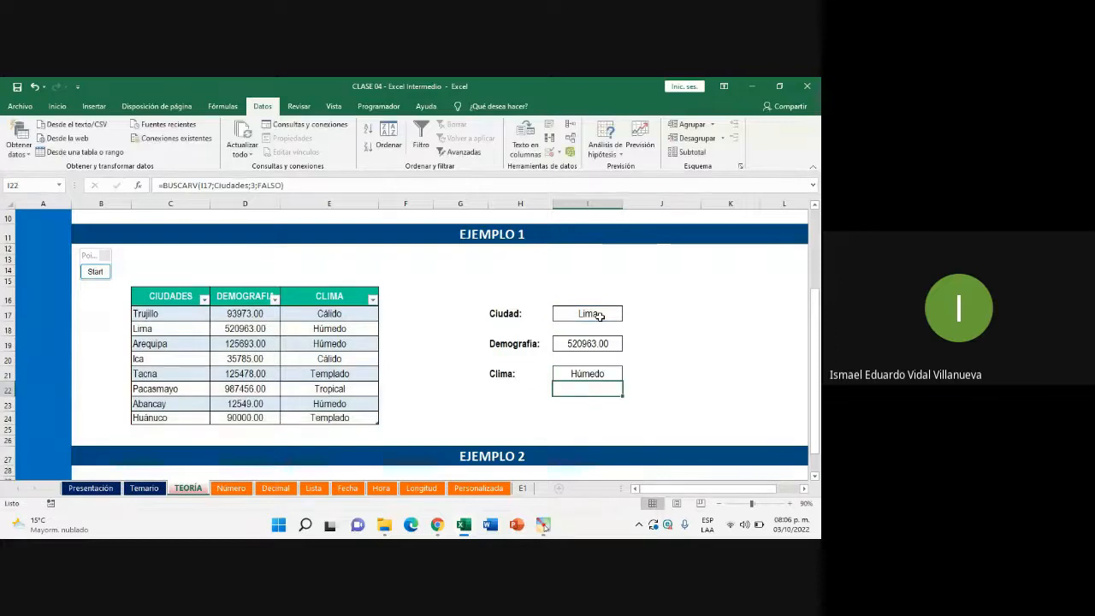
Copy the Demografía formula from I19 and send it in the Meet chat
{"action": "left_click", "coordinate": [582, 374]}
{"action": "left_click", "coordinate": [594, 344]}
{"action": "double_click", "coordinate": [596, 343]}
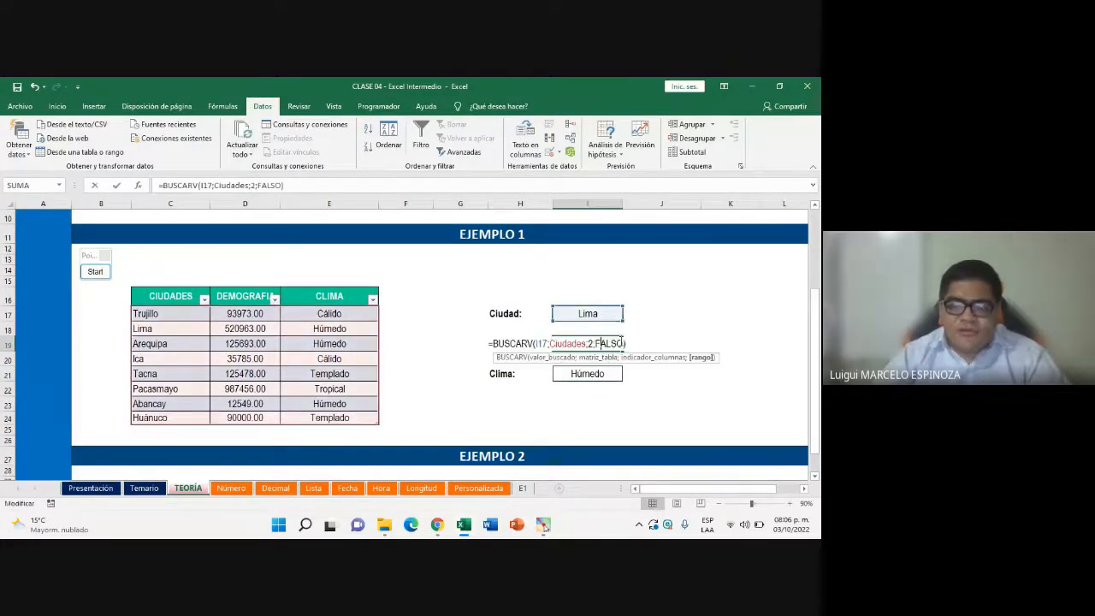
{"action": "left_click_drag", "start_coordinate": [642, 342], "coordinate": [460, 344]}
{"action": "key", "text": "ctrl+c"}
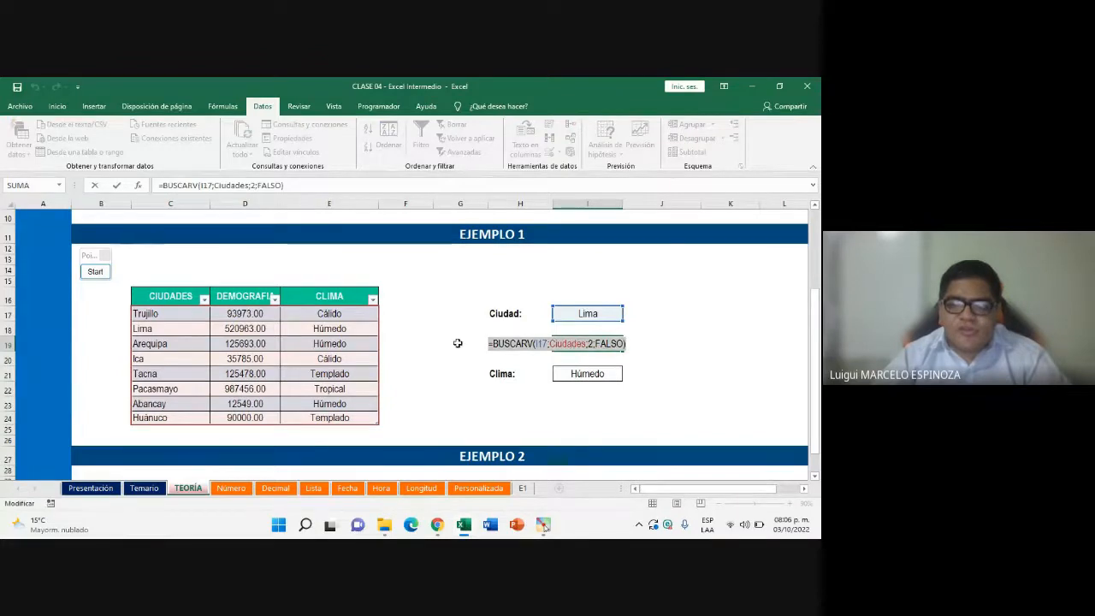
{"action": "mouse_move", "coordinate": [438, 525]}
{"action": "left_click", "coordinate": [407, 471]}
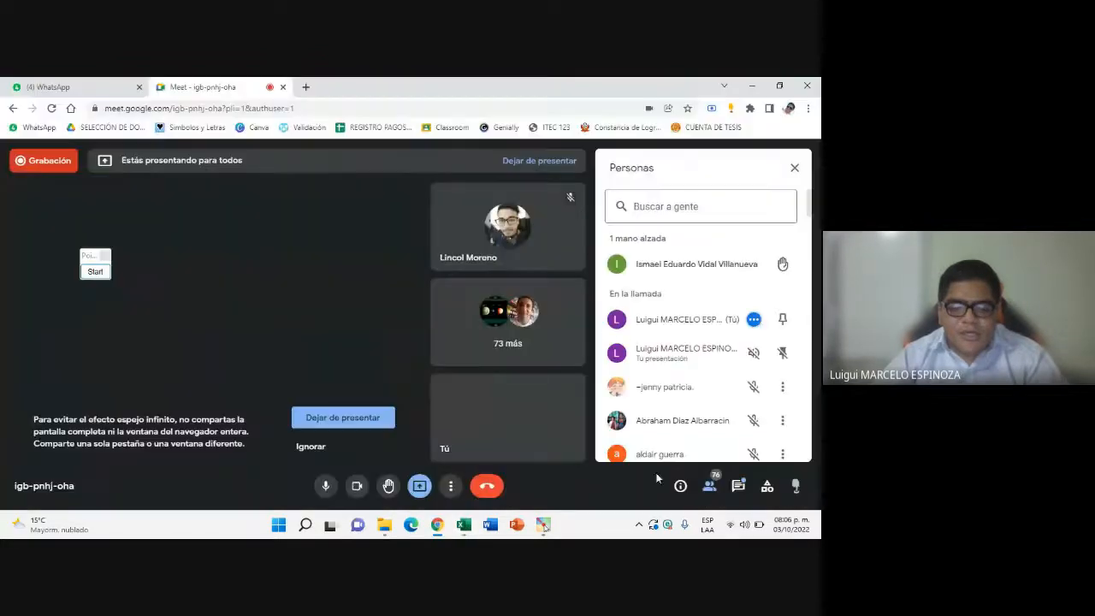
{"action": "left_click", "coordinate": [737, 486]}
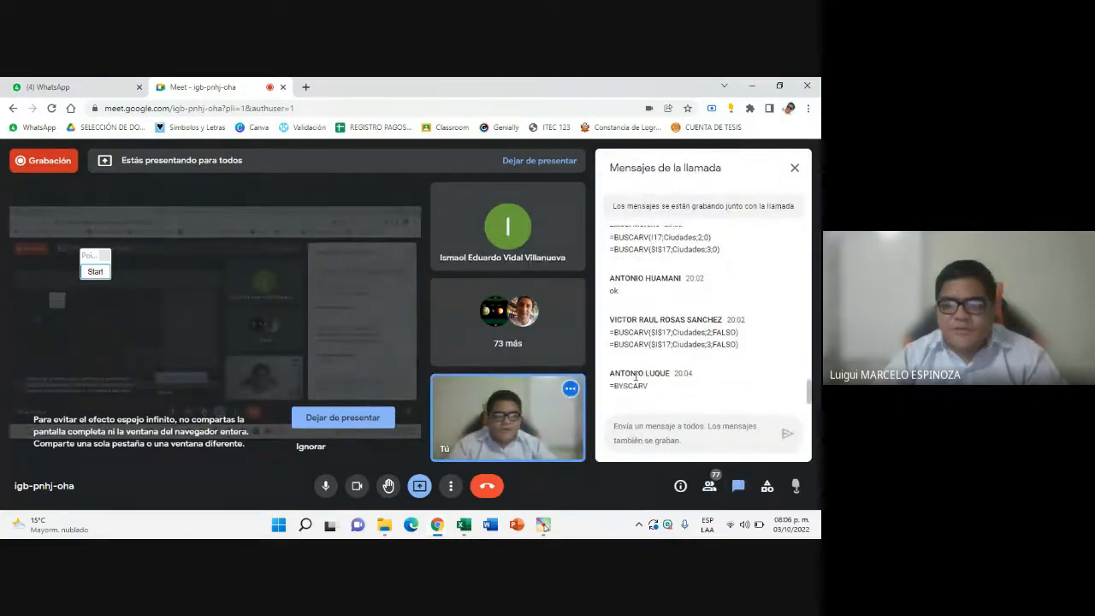
{"action": "left_click", "coordinate": [667, 437]}
{"action": "key", "text": "ctrl+v"}
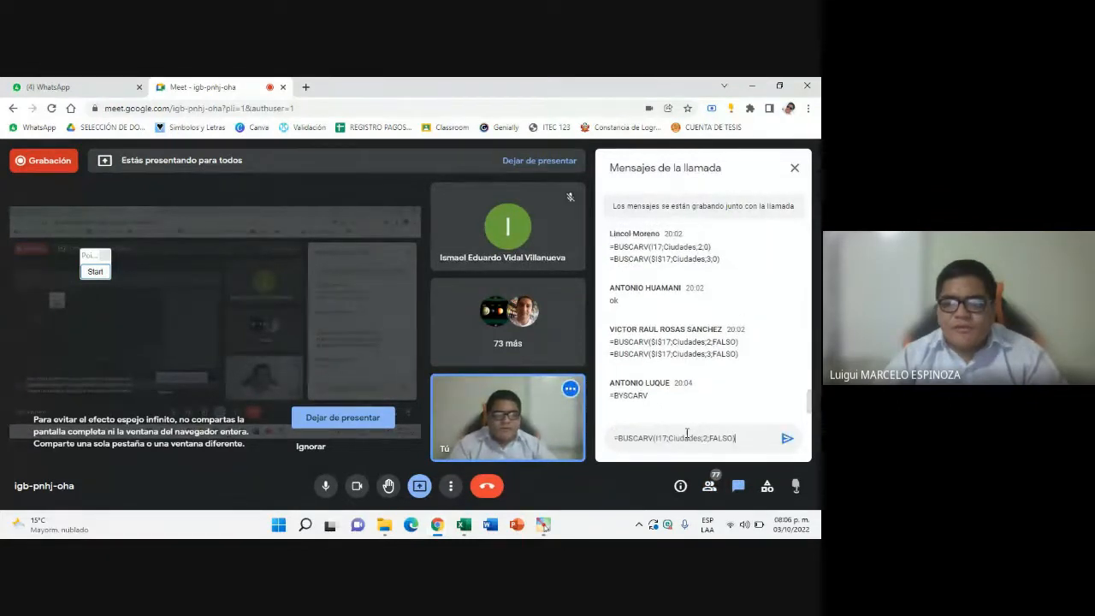
{"action": "left_click", "coordinate": [788, 440]}
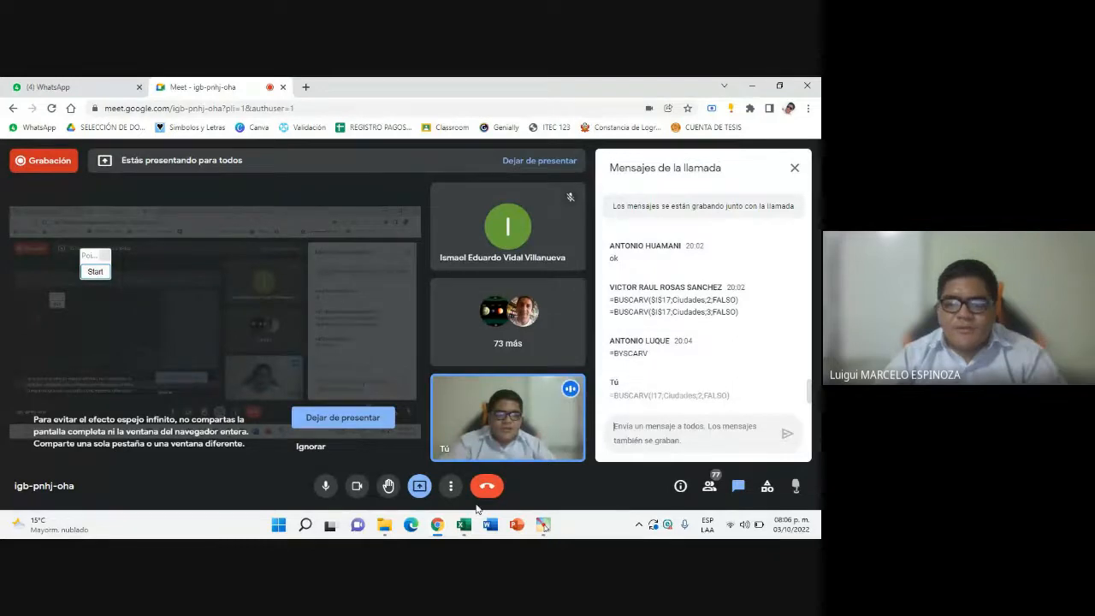
Copy the Clima formula from I21 and send it in the Meet chat
{"action": "key", "text": "alt+Tab"}
{"action": "left_click", "coordinate": [599, 375]}
{"action": "key", "text": "Escape"}
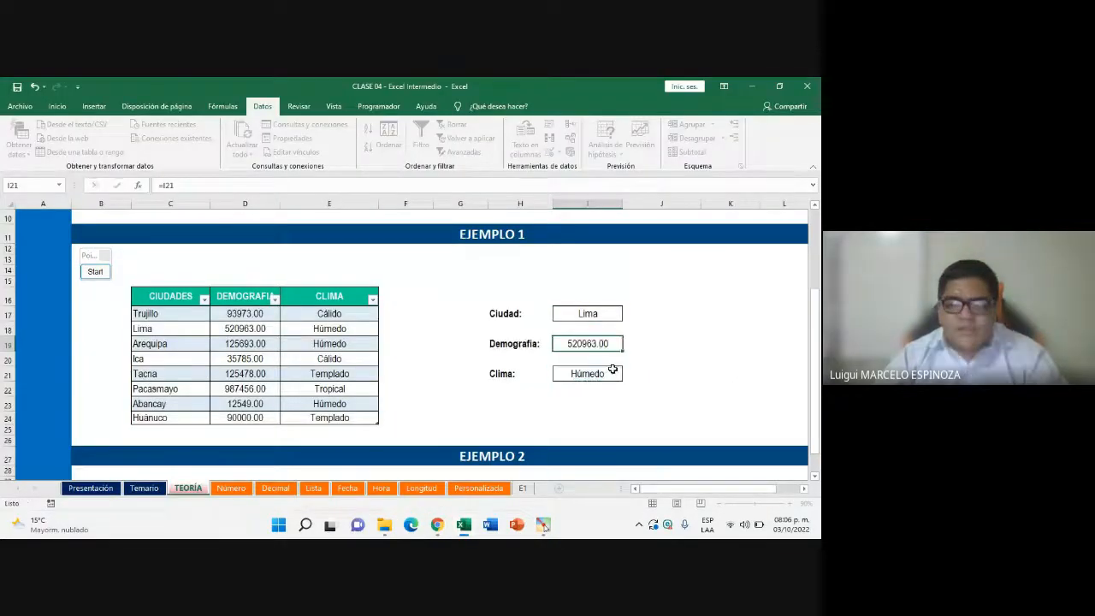
{"action": "double_click", "coordinate": [616, 374]}
{"action": "left_click_drag", "start_coordinate": [627, 374], "coordinate": [488, 374]}
{"action": "key", "text": "ctrl+c"}
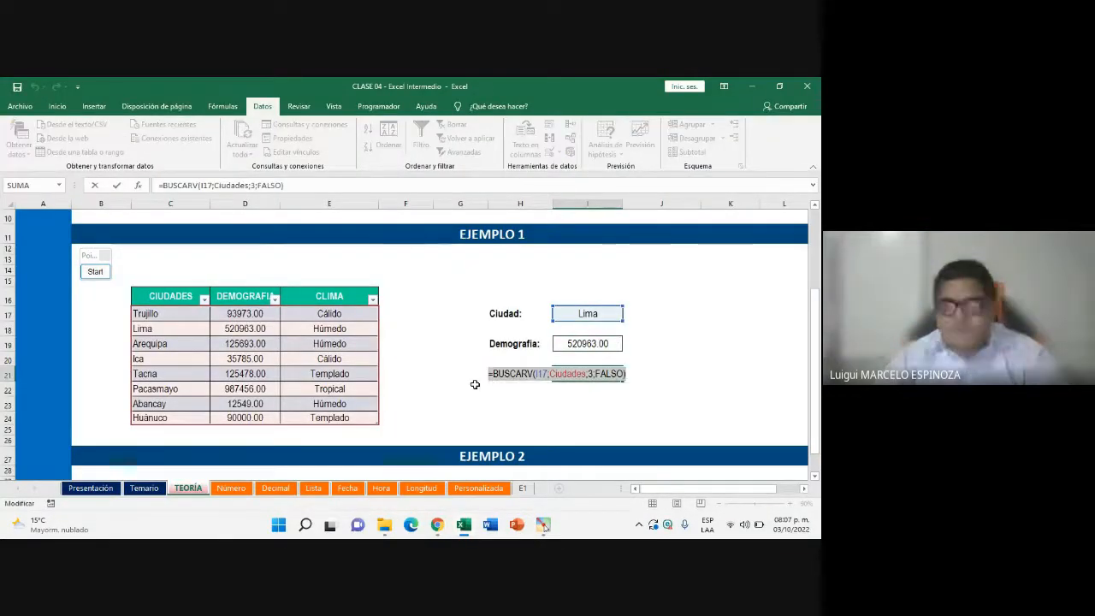
{"action": "key", "text": "alt+Tab"}
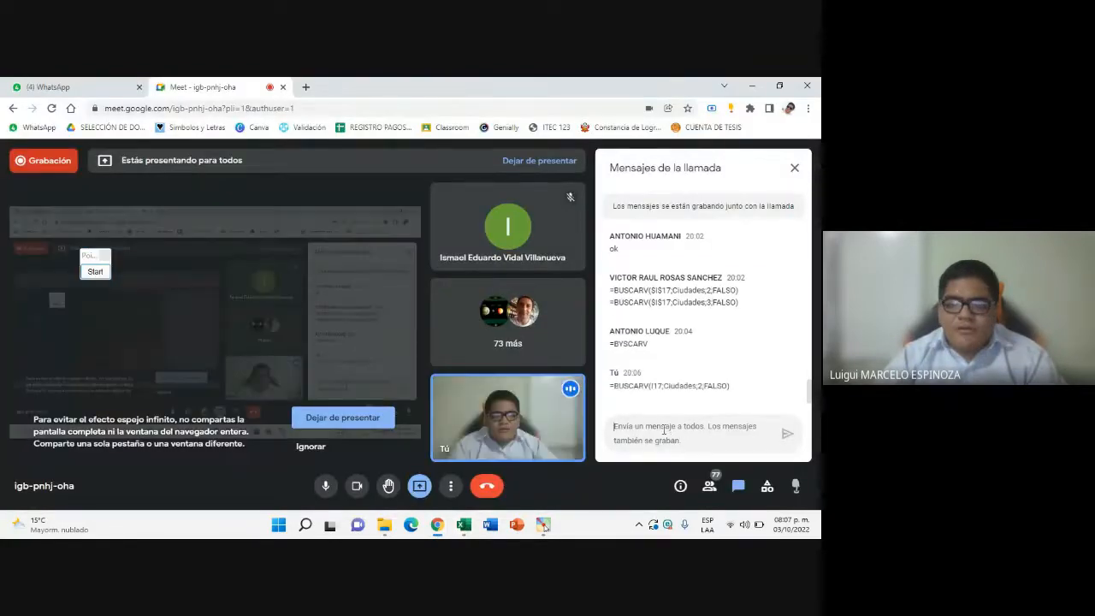
{"action": "key", "text": "ctrl+v"}
{"action": "left_click", "coordinate": [787, 438]}
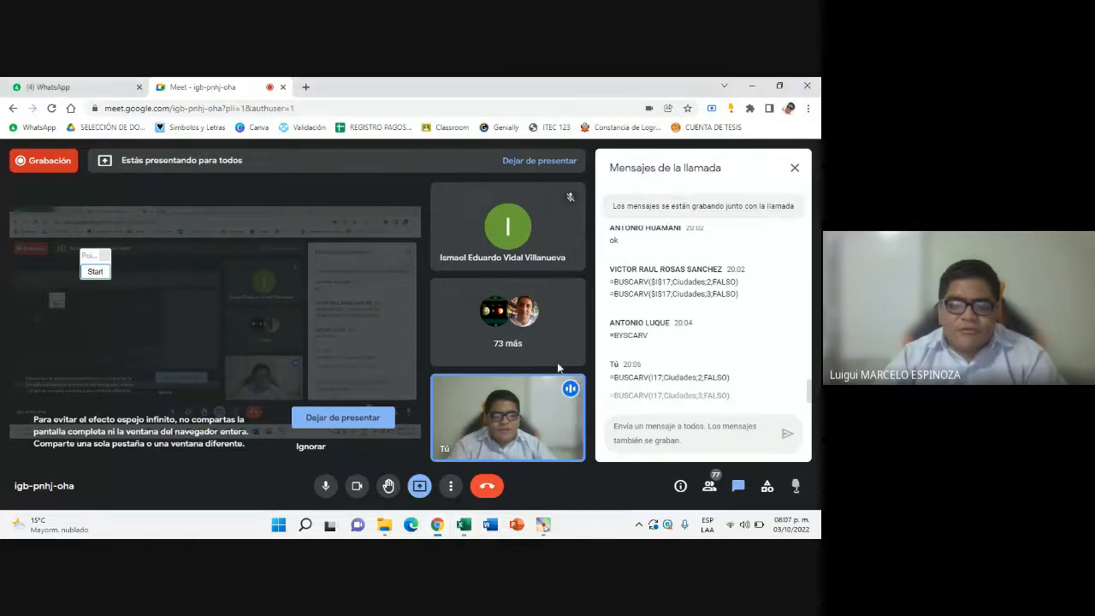
Return to Excel and select the empty cell below Huánuco
{"action": "left_click", "coordinate": [462, 526]}
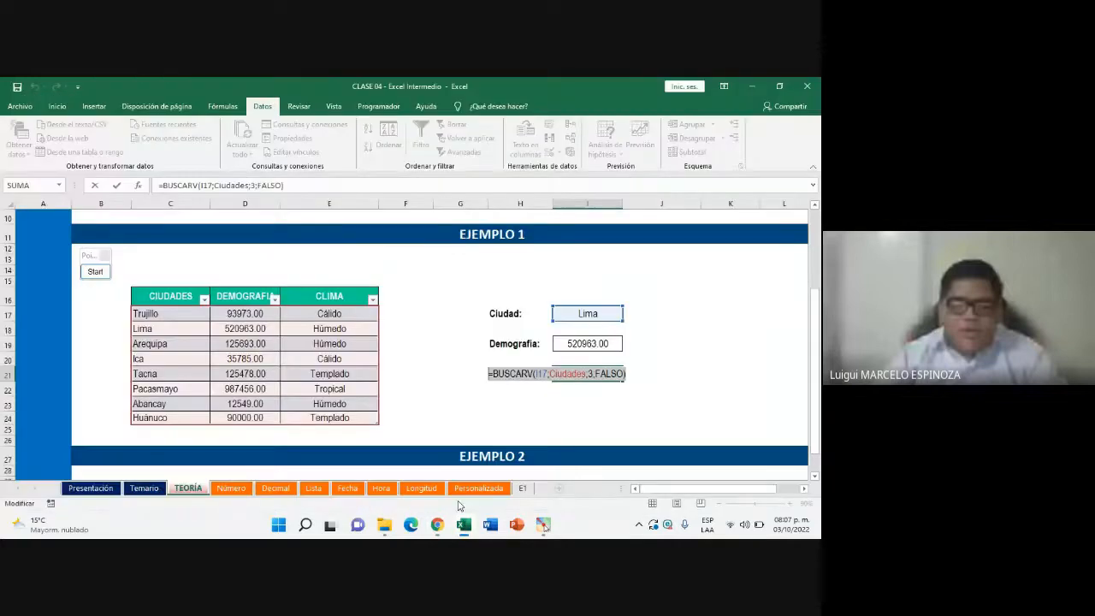
{"action": "left_click", "coordinate": [586, 318]}
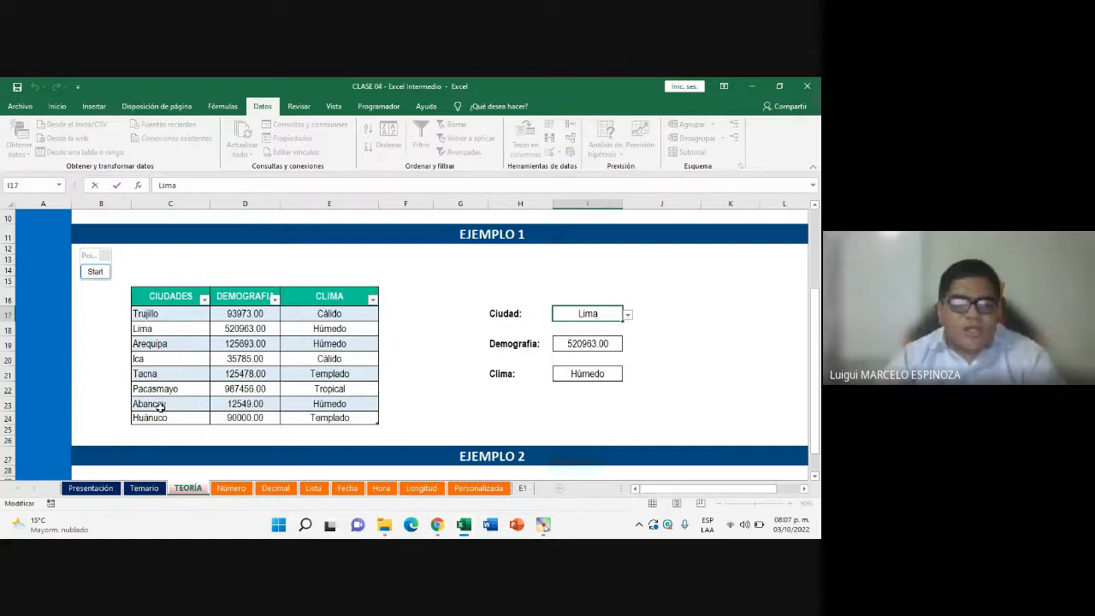
{"action": "left_click", "coordinate": [169, 431]}
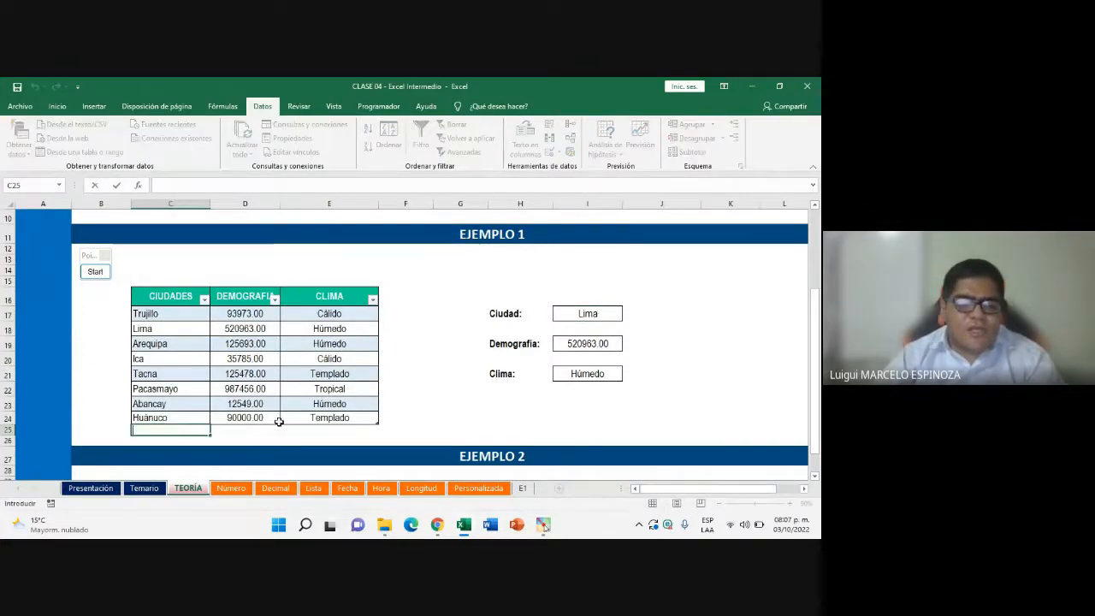
Type Chiclayo, 100000.00 and Cálido into the new row below Huánuco
{"action": "type", "text": "Chiclayo"}
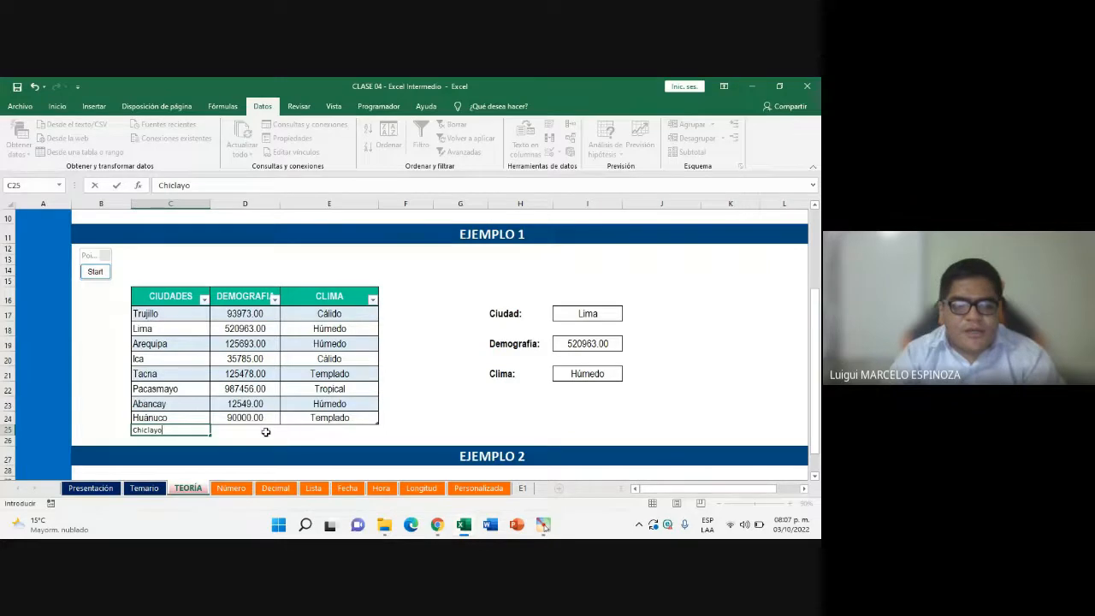
{"action": "left_click", "coordinate": [265, 431]}
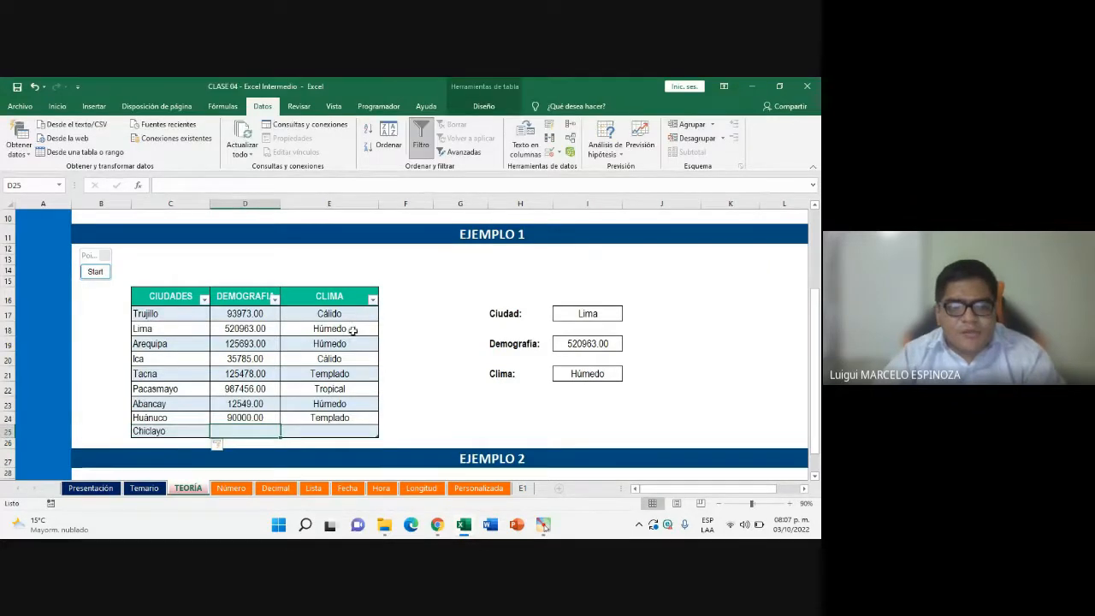
{"action": "type", "text": "100000"}
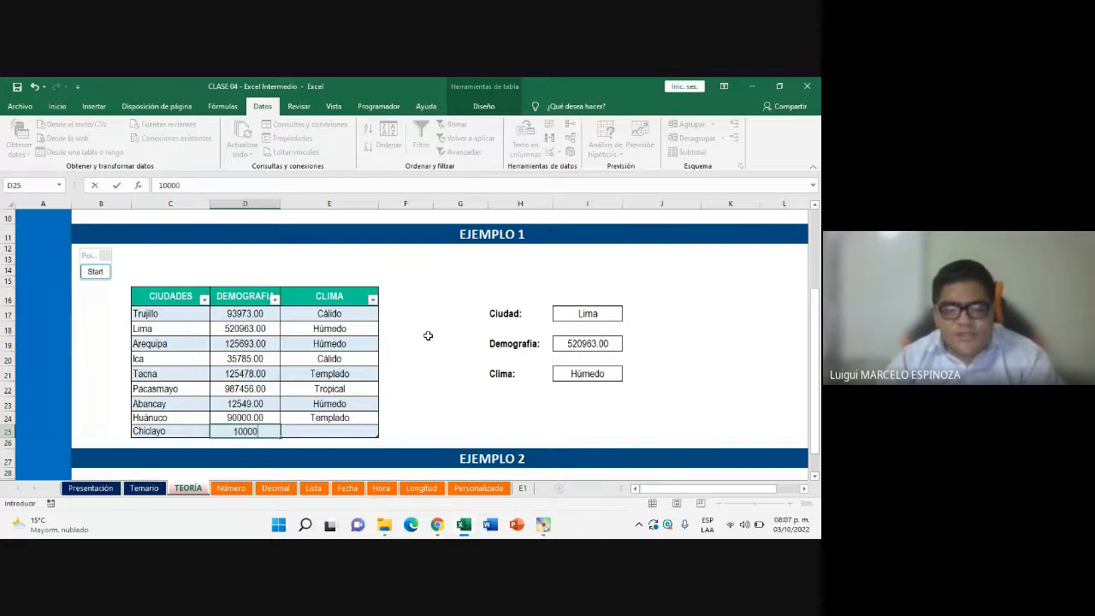
{"action": "type", "text": ".00"}
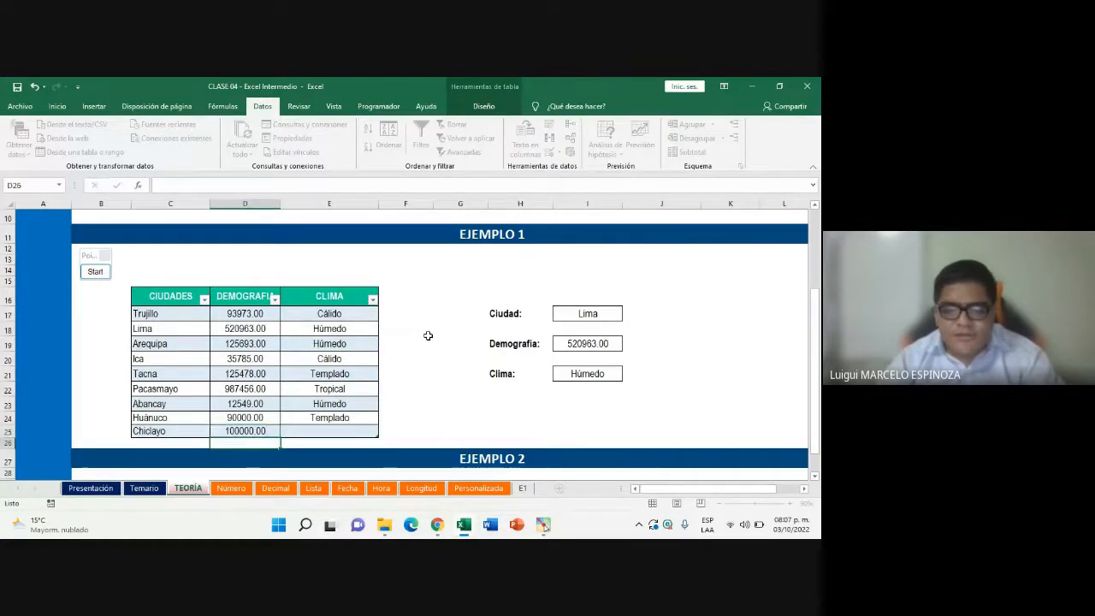
{"action": "key", "text": "Return"}
{"action": "left_click", "coordinate": [338, 431]}
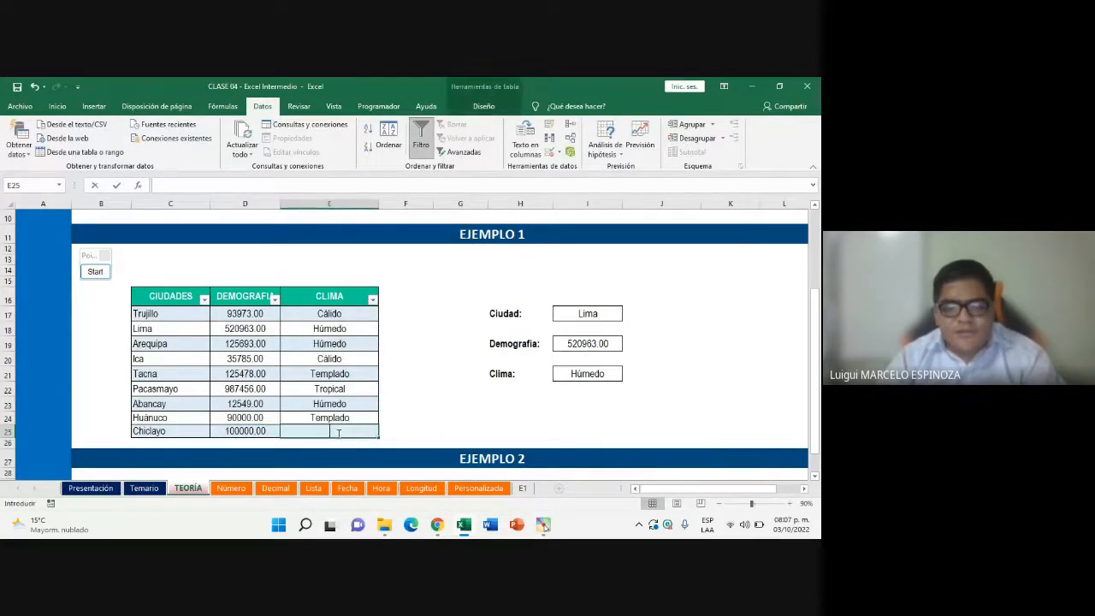
{"action": "type", "text": "Cálido"}
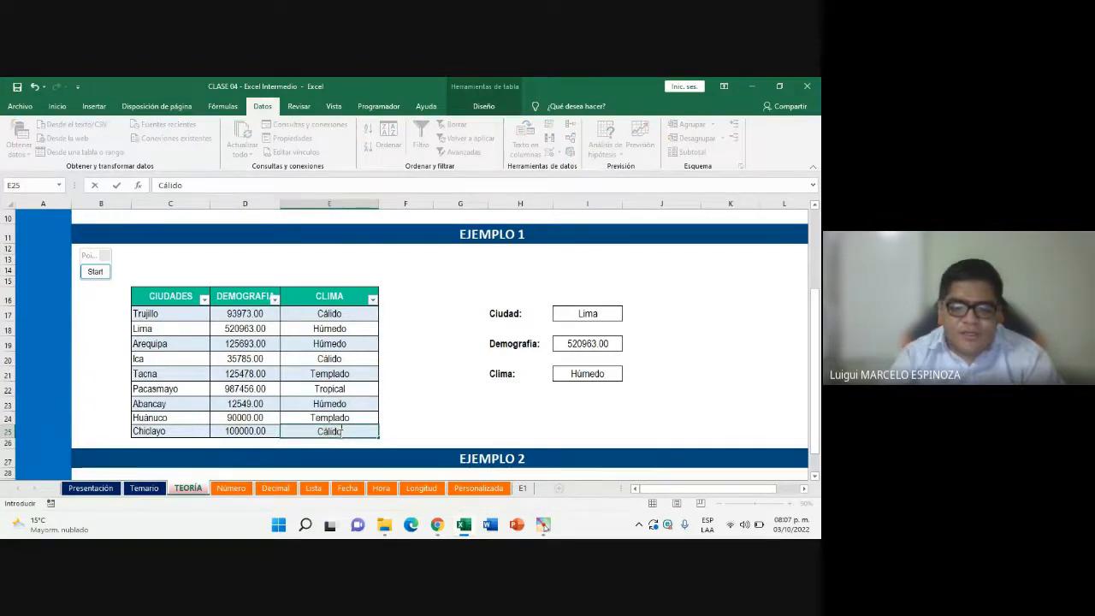
{"action": "key", "text": "Return"}
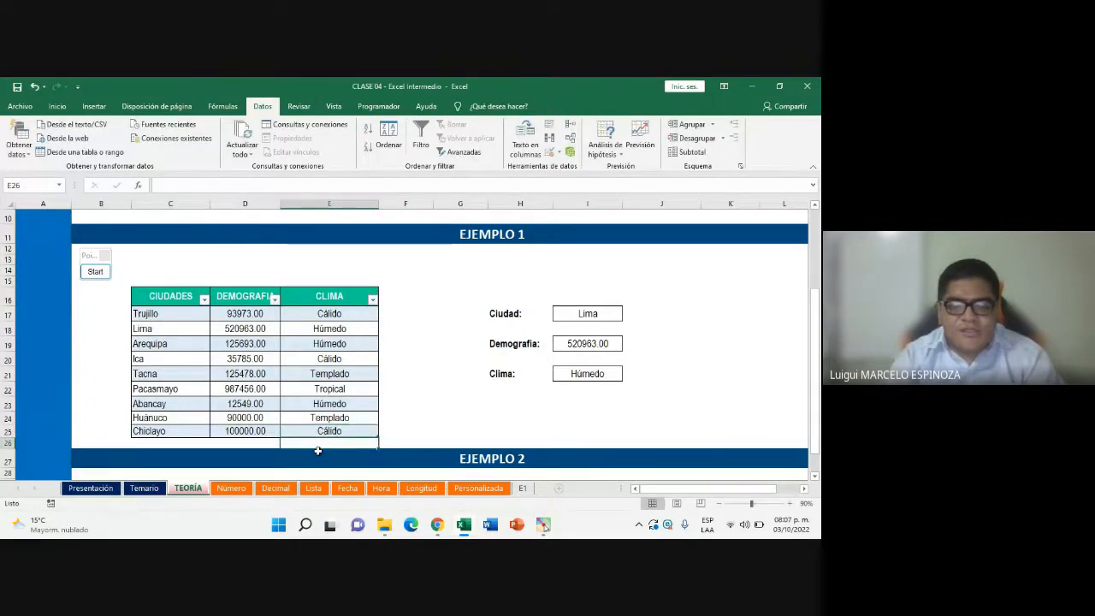
{"action": "left_click_drag", "start_coordinate": [180, 430], "coordinate": [362, 433]}
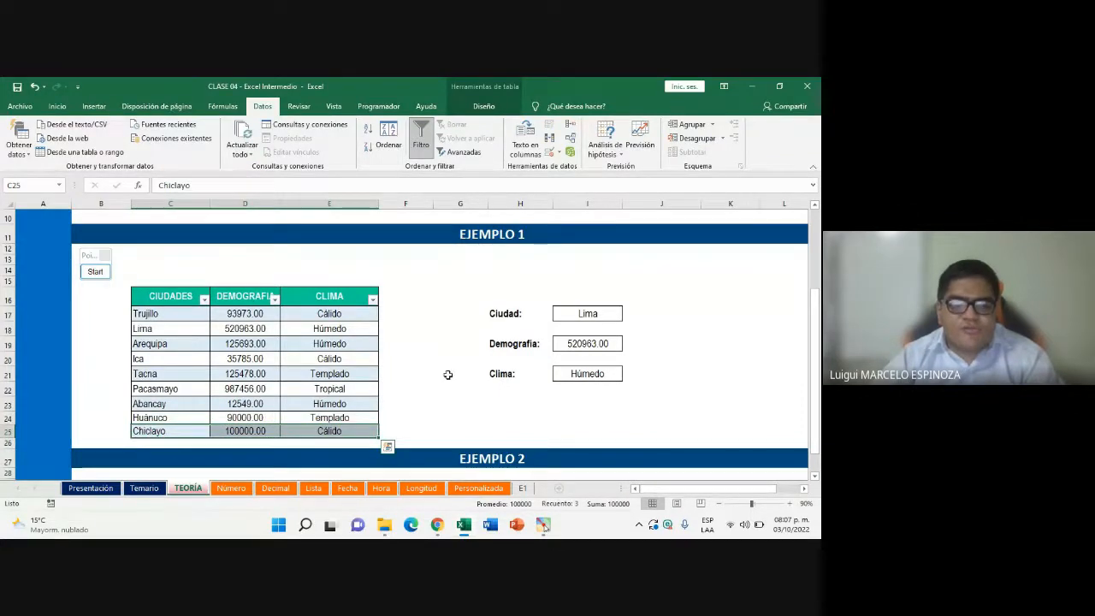
{"action": "left_click", "coordinate": [421, 393]}
{"action": "left_click", "coordinate": [93, 274]}
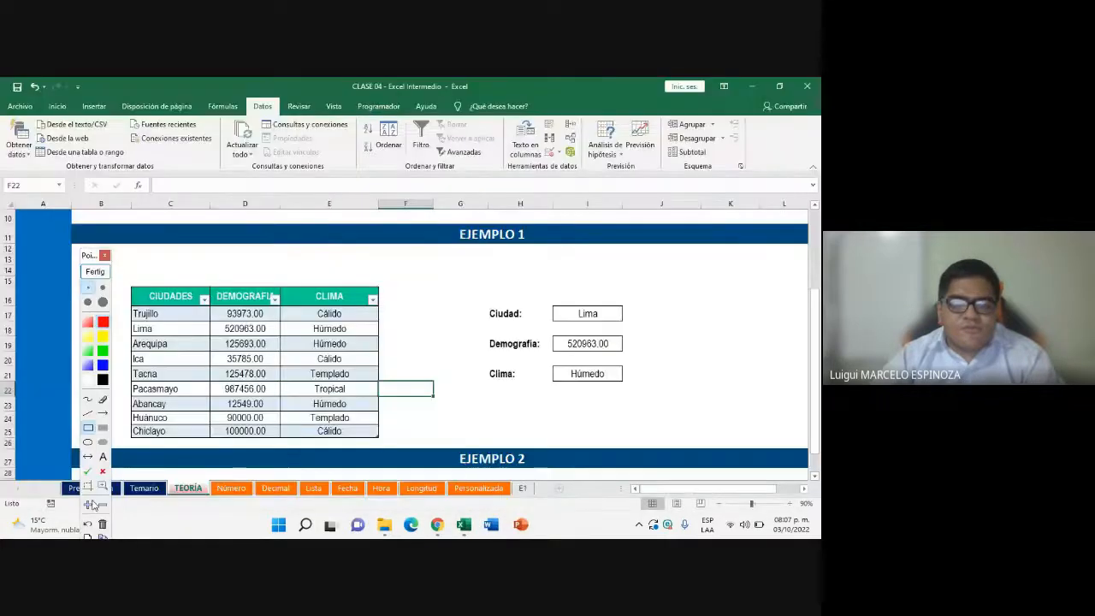
Magnify the shared screen and pan it onto the Ciudades table
{"action": "left_click", "coordinate": [89, 505]}
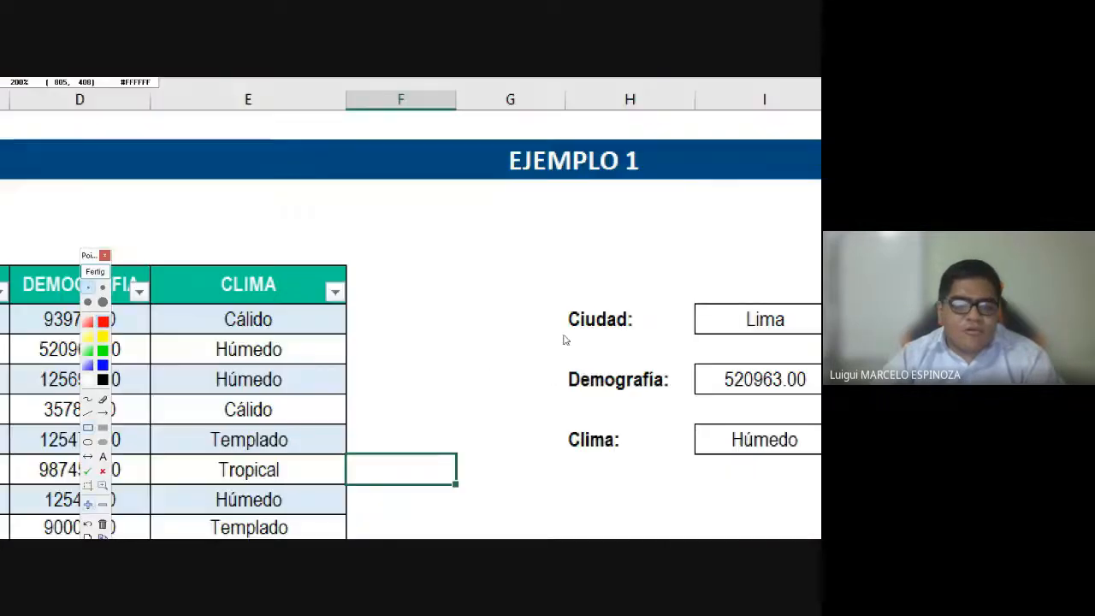
{"action": "left_click_drag", "start_coordinate": [395, 380], "coordinate": [560, 266]}
{"action": "left_click_drag", "start_coordinate": [276, 350], "coordinate": [438, 379]}
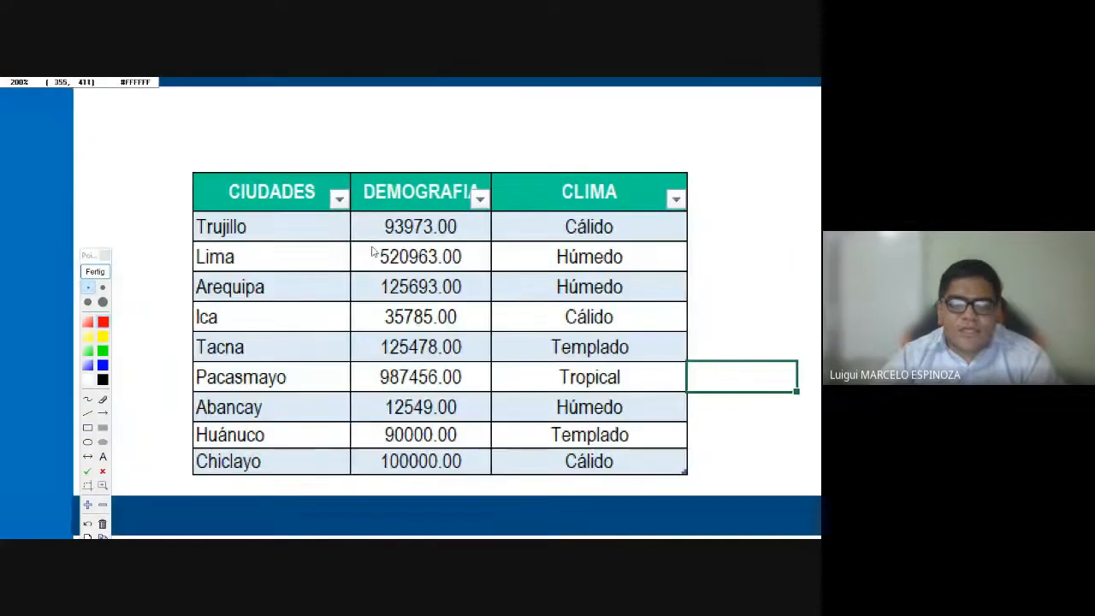
{"action": "left_click_drag", "start_coordinate": [501, 225], "coordinate": [328, 262]}
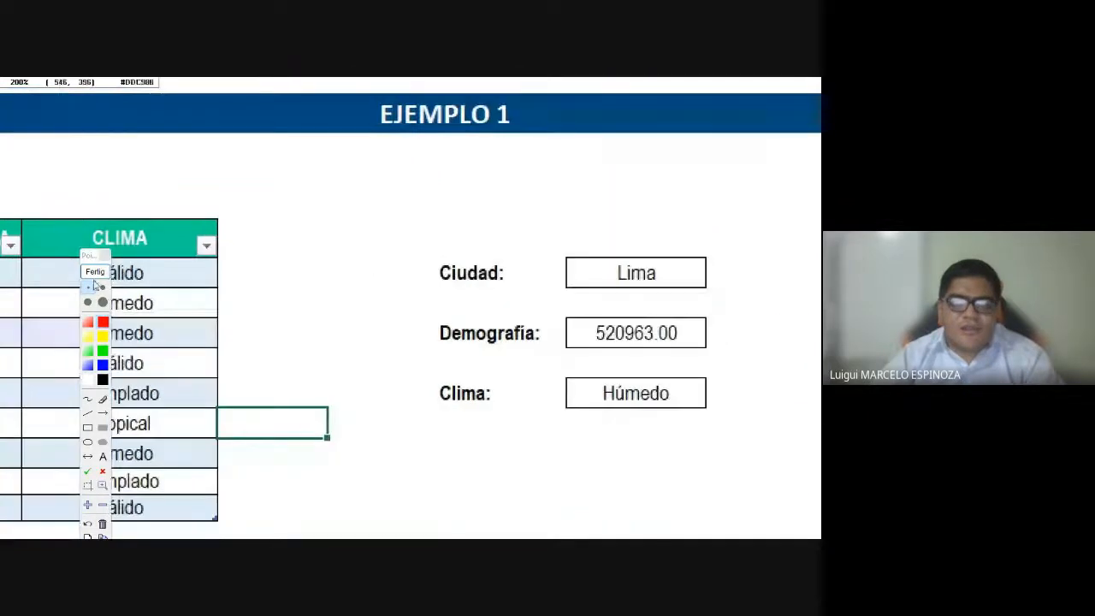
{"action": "left_click", "coordinate": [95, 271]}
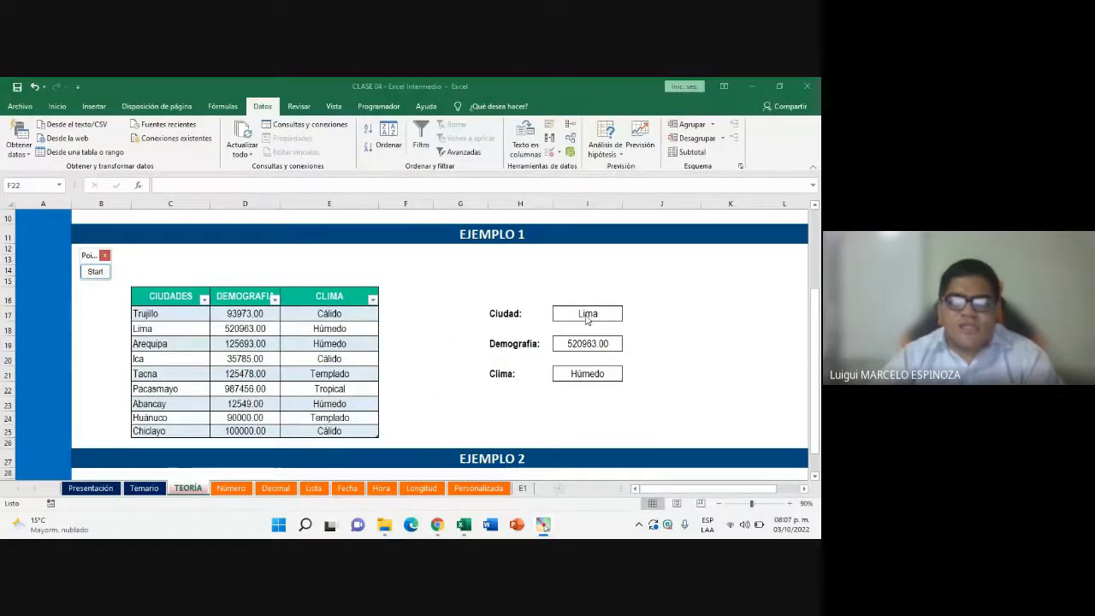
Choose Chiclayo from the I17 city dropdown and inspect the Demografía lookup in I19
{"action": "left_click", "coordinate": [587, 319]}
{"action": "left_click", "coordinate": [628, 315]}
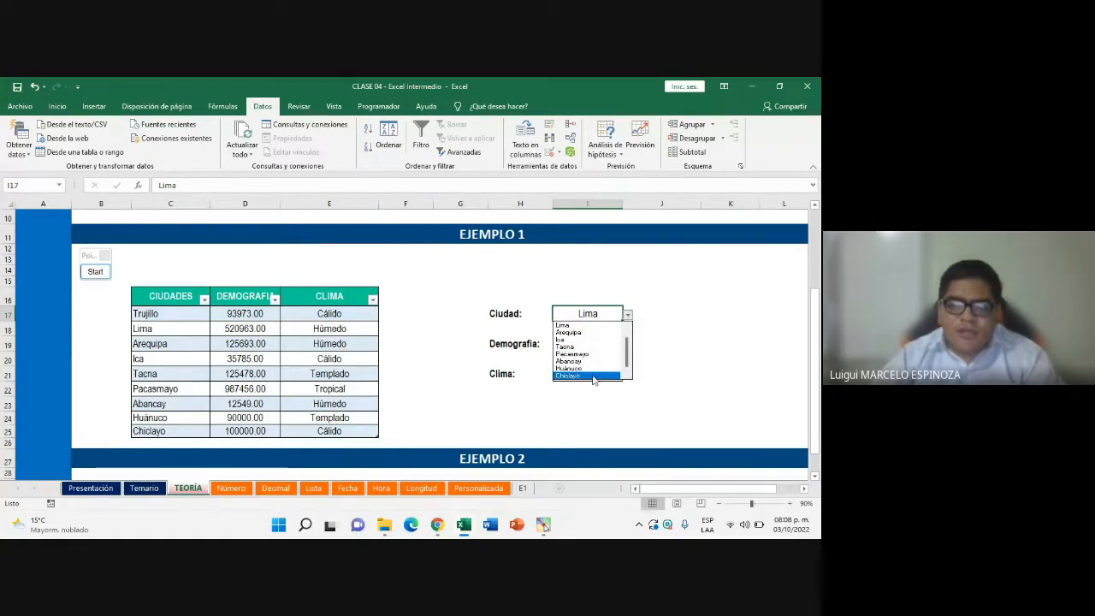
{"action": "left_click", "coordinate": [95, 272]}
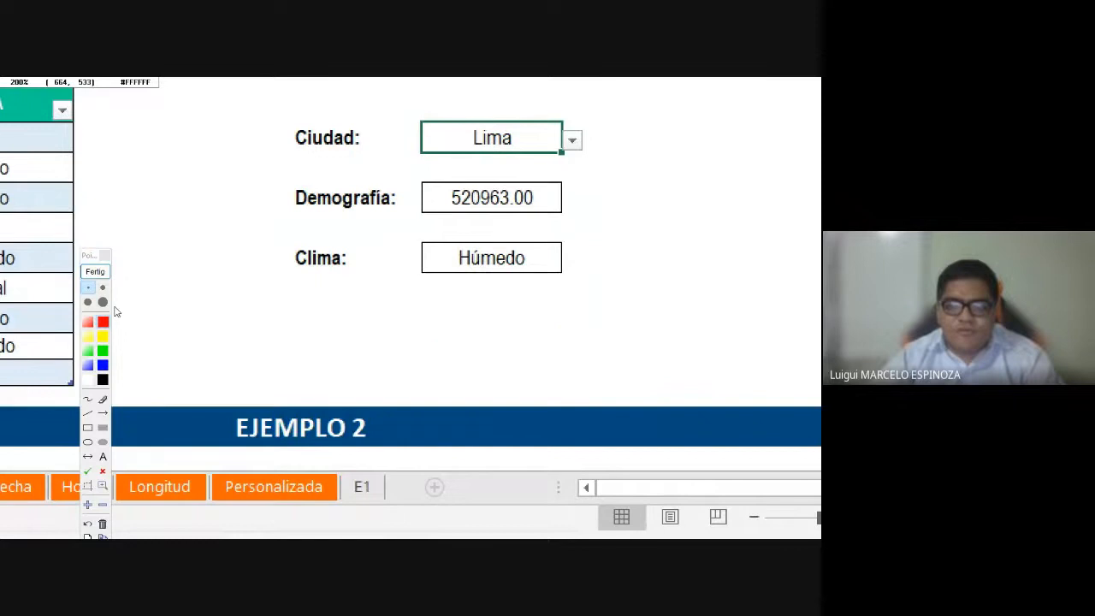
{"action": "left_click", "coordinate": [95, 271]}
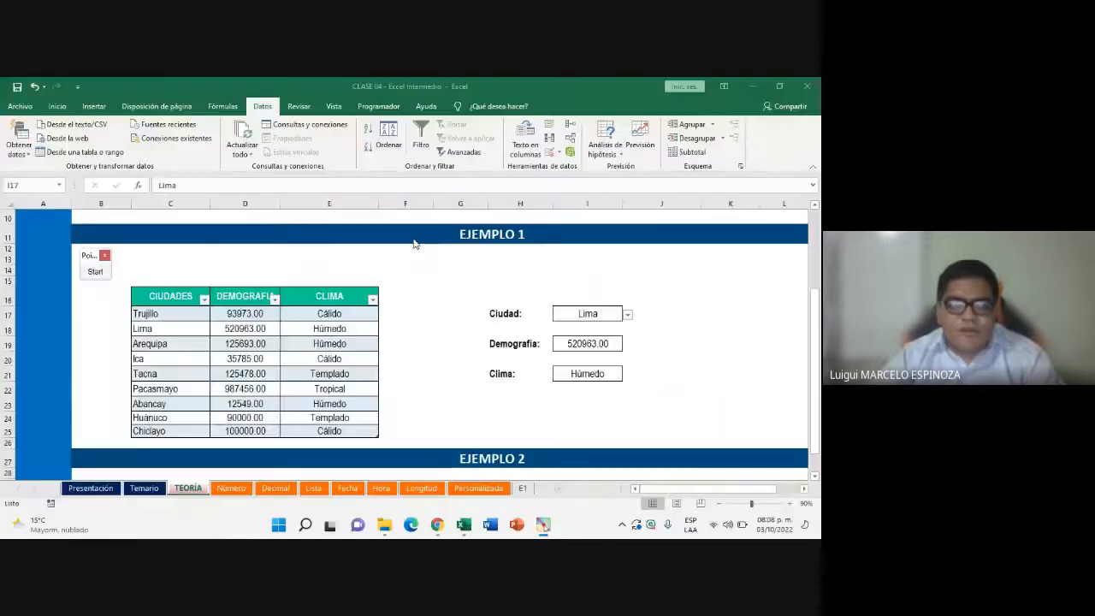
{"action": "left_click", "coordinate": [629, 315]}
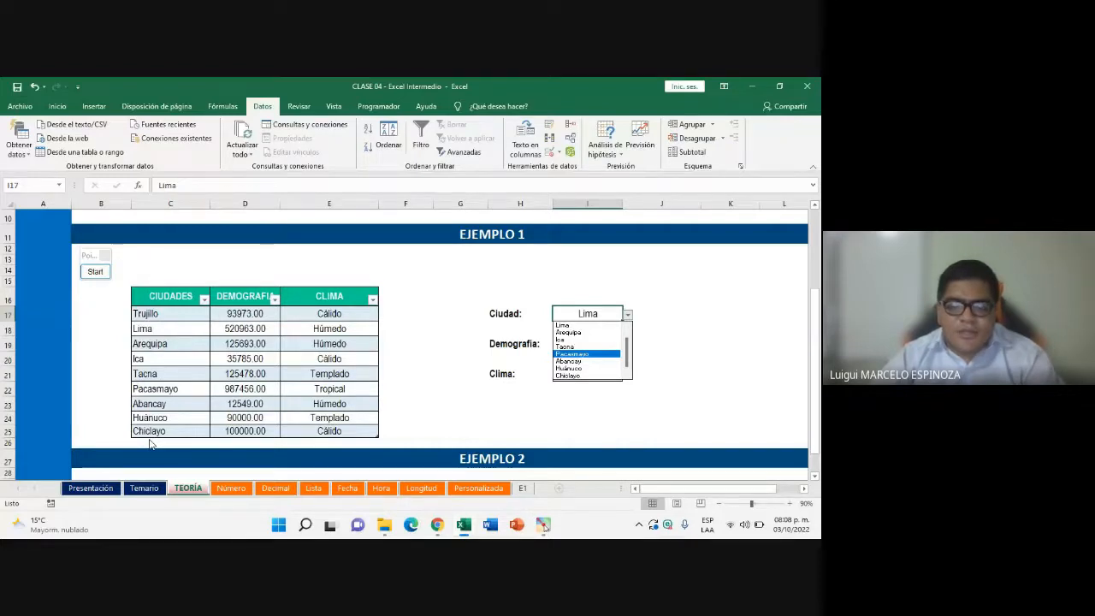
{"action": "left_click", "coordinate": [438, 524]}
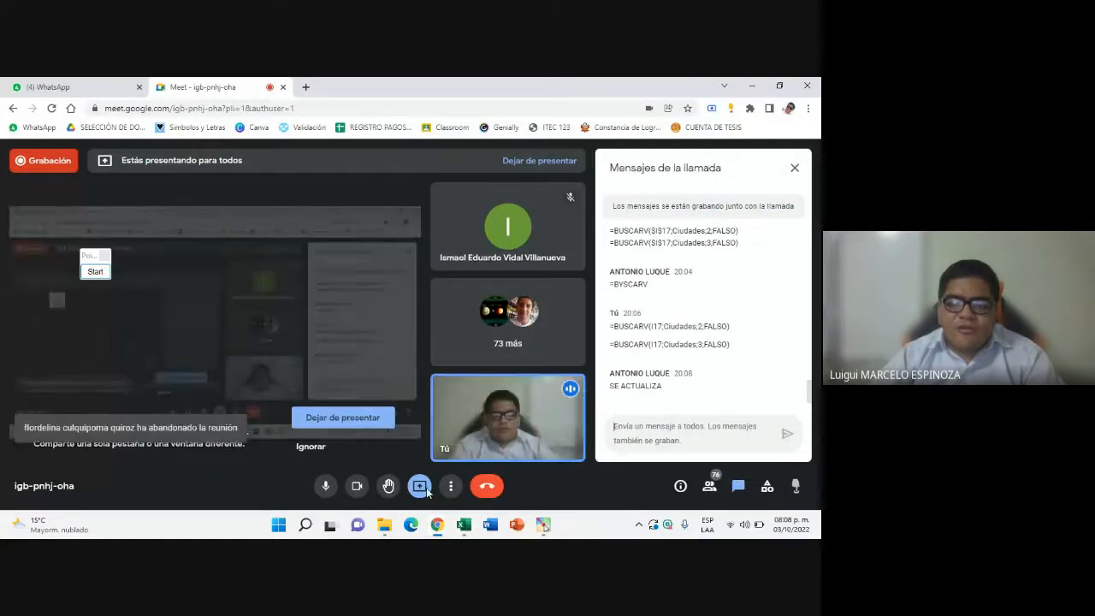
{"action": "left_click", "coordinate": [465, 525]}
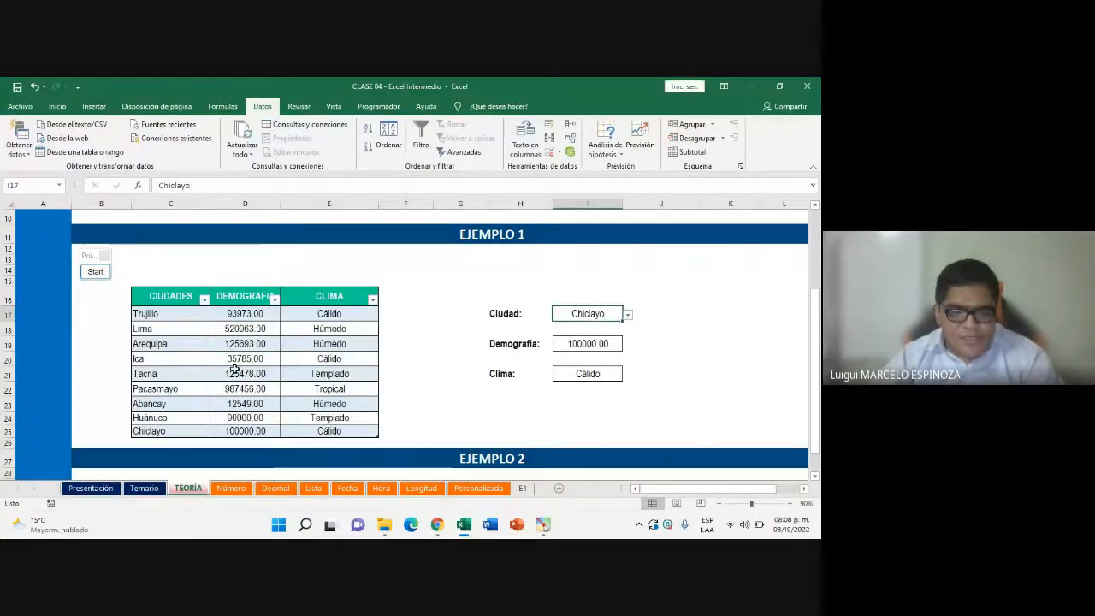
{"action": "scroll", "coordinate": [236, 368], "scroll_direction": "down", "scroll_amount": 1}
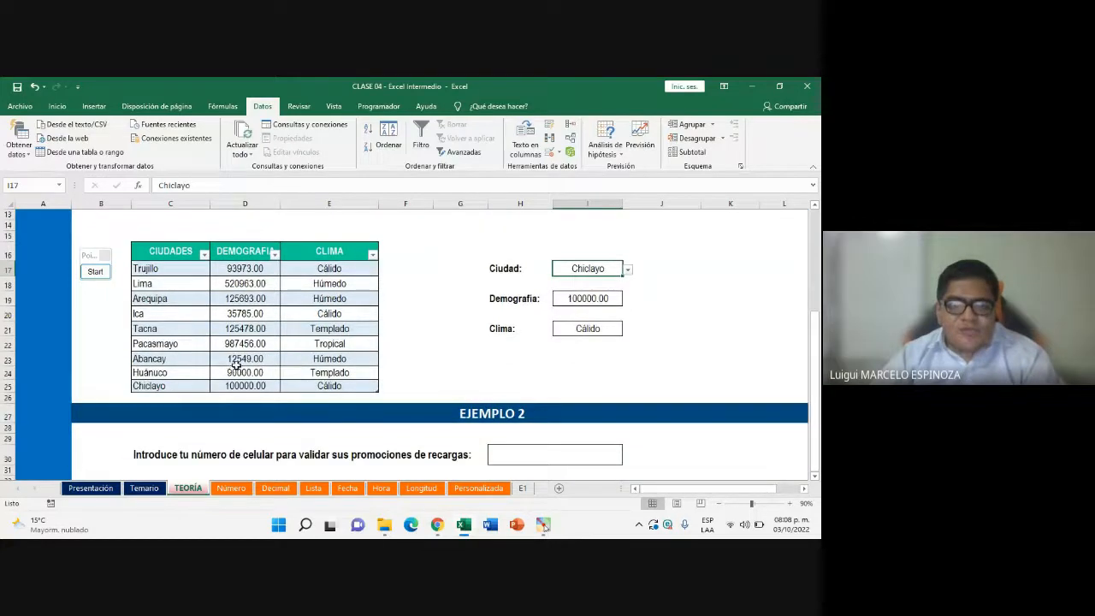
{"action": "scroll", "coordinate": [236, 364], "scroll_direction": "up", "scroll_amount": 1}
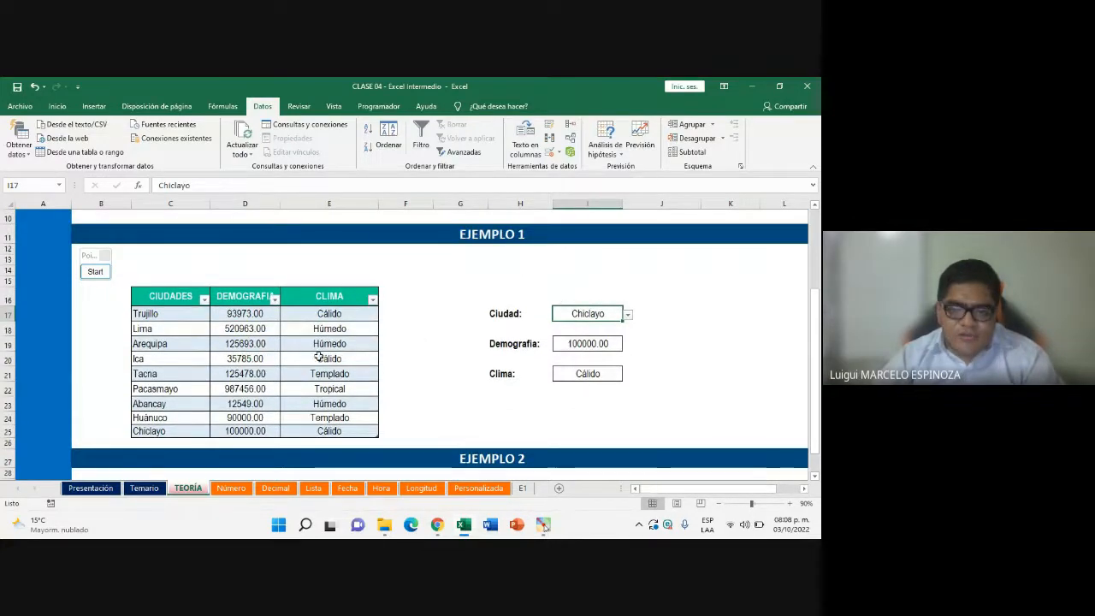
{"action": "left_click", "coordinate": [581, 342]}
Scroll down to EJEMPLO 2 and move the annotation launcher aside
{"action": "scroll", "coordinate": [397, 390], "scroll_direction": "down", "scroll_amount": 1}
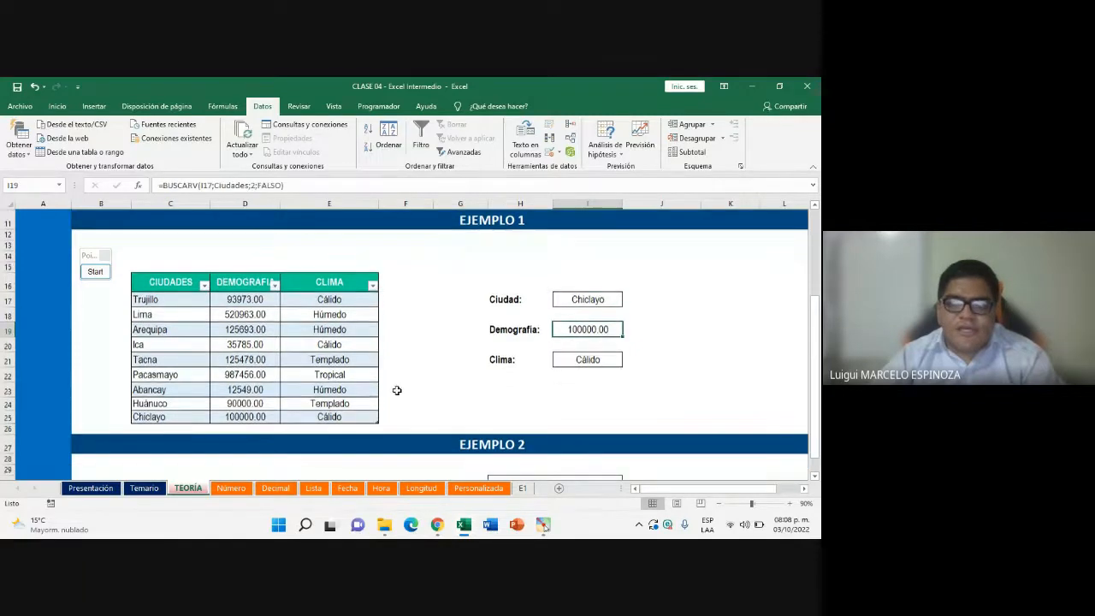
{"action": "scroll", "coordinate": [397, 391], "scroll_direction": "down", "scroll_amount": 4}
{"action": "scroll", "coordinate": [396, 397], "scroll_direction": "up", "scroll_amount": 3}
{"action": "scroll", "coordinate": [395, 396], "scroll_direction": "down", "scroll_amount": 2}
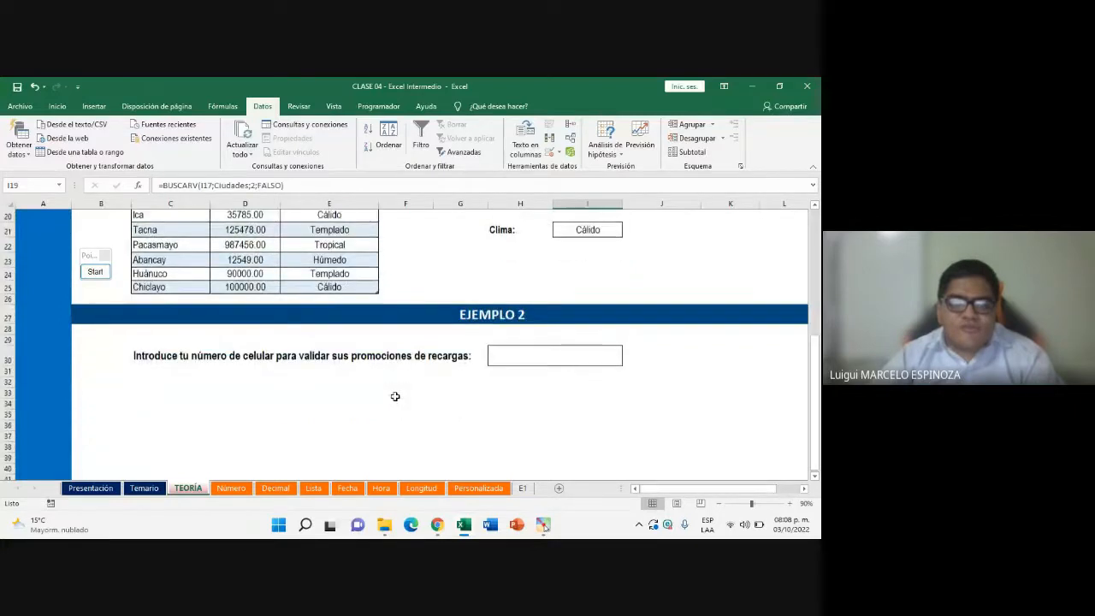
{"action": "scroll", "coordinate": [395, 396], "scroll_direction": "up", "scroll_amount": 1}
{"action": "scroll", "coordinate": [319, 360], "scroll_direction": "down", "scroll_amount": 1}
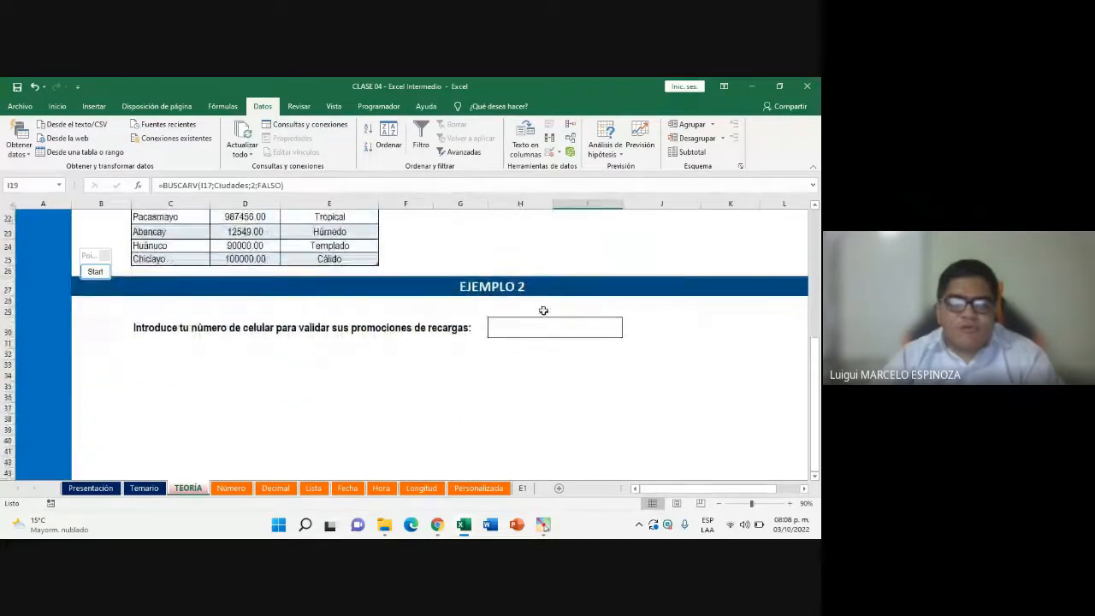
{"action": "left_click_drag", "start_coordinate": [92, 264], "coordinate": [41, 246]}
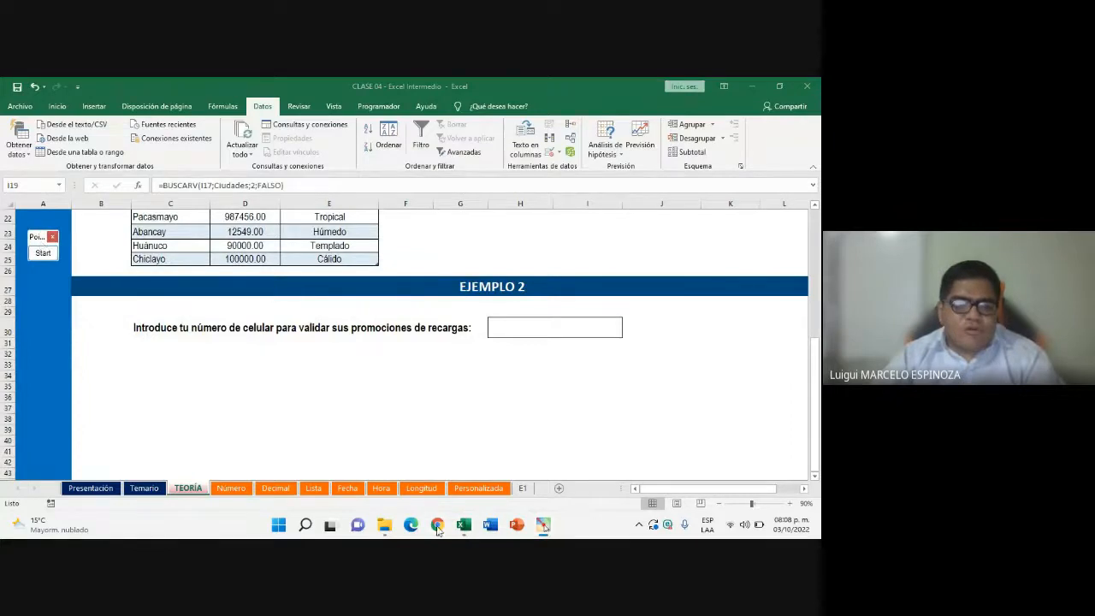
{"action": "left_click", "coordinate": [384, 373]}
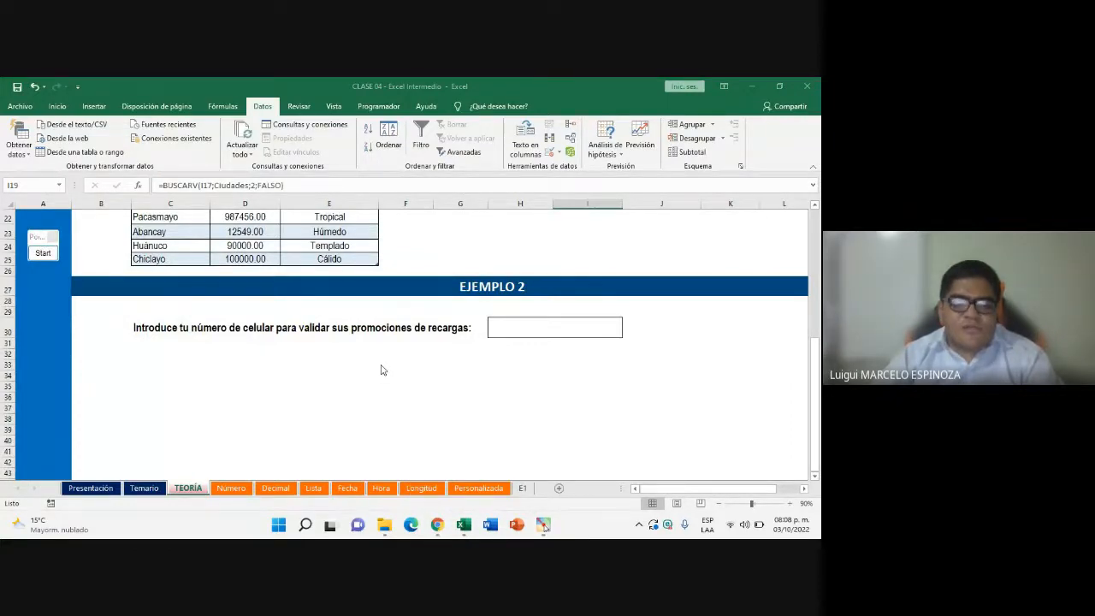
Inspect the phone-number prompt text in C30 without changing it
{"action": "left_click", "coordinate": [206, 330]}
{"action": "double_click", "coordinate": [214, 330]}
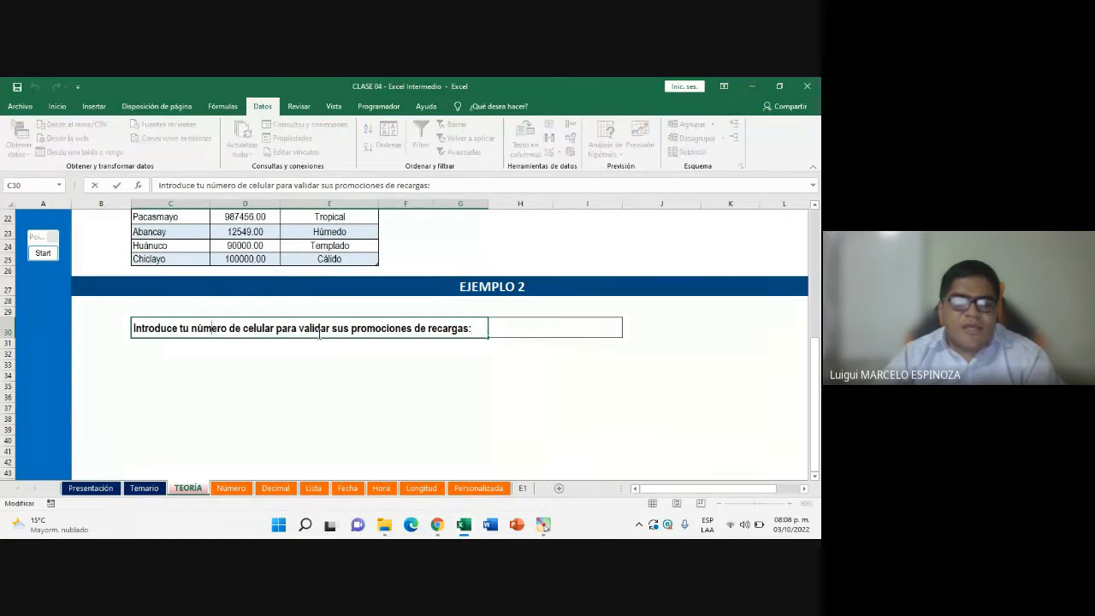
{"action": "left_click", "coordinate": [426, 328]}
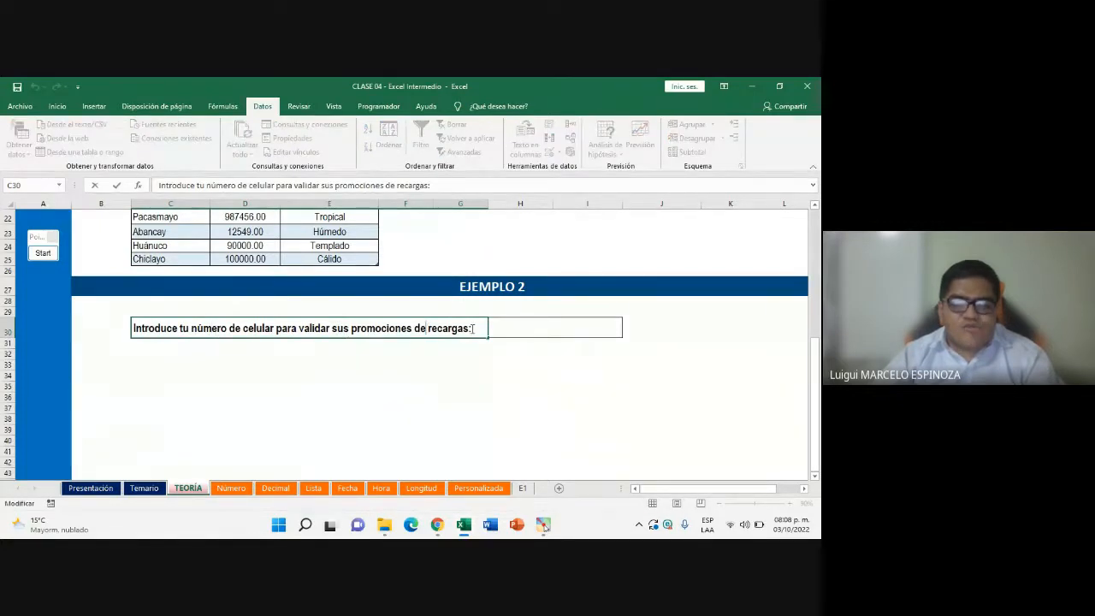
{"action": "left_click_drag", "start_coordinate": [474, 328], "coordinate": [120, 335]}
{"action": "left_click", "coordinate": [152, 342]}
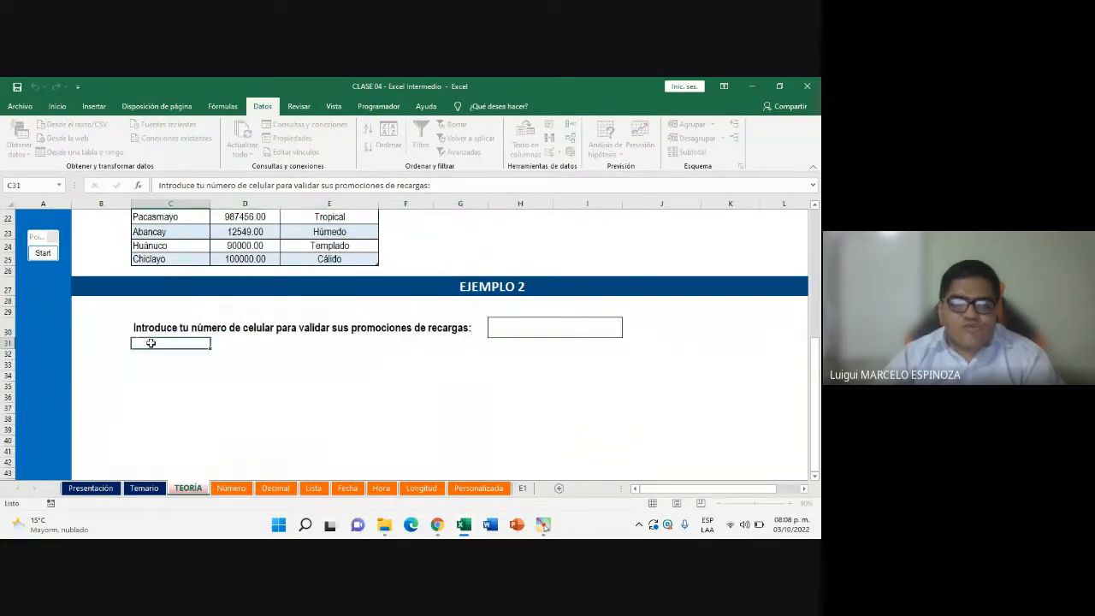
{"action": "left_click", "coordinate": [139, 330]}
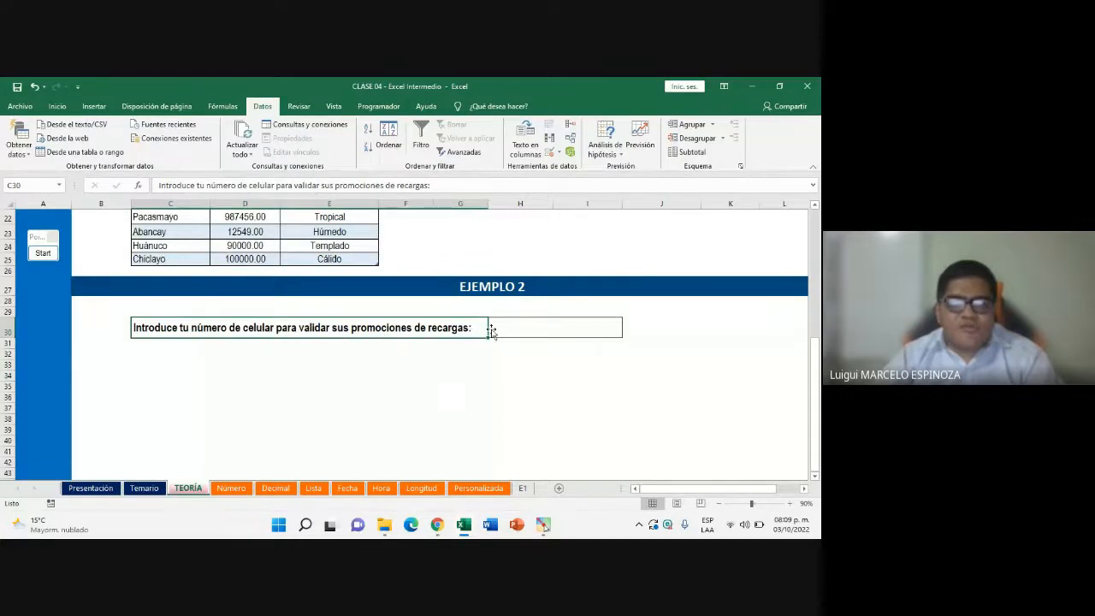
Select the merged phone-number entry cell H30, ready for input
{"action": "left_click", "coordinate": [522, 331]}
{"action": "double_click", "coordinate": [564, 334]}
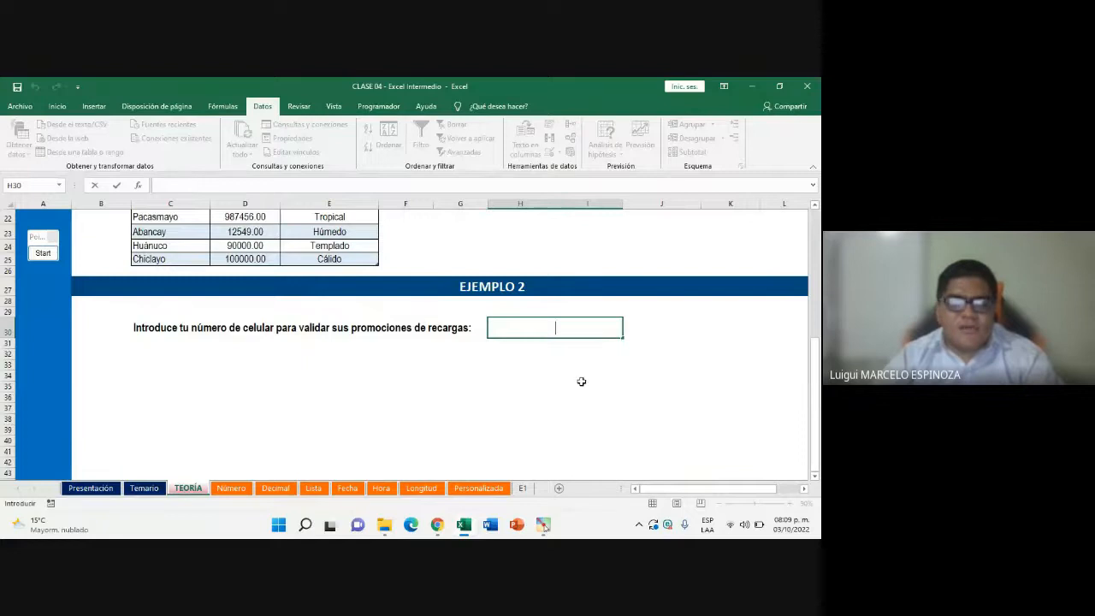
{"action": "mouse_move", "coordinate": [445, 527]}
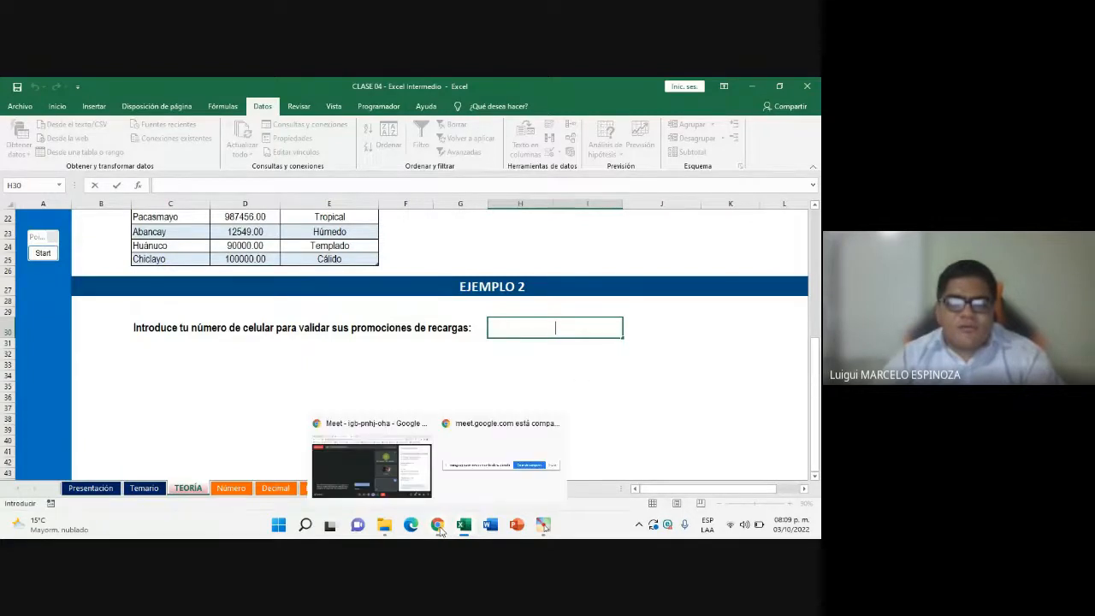
{"action": "left_click", "coordinate": [386, 472]}
{"action": "left_click", "coordinate": [469, 529]}
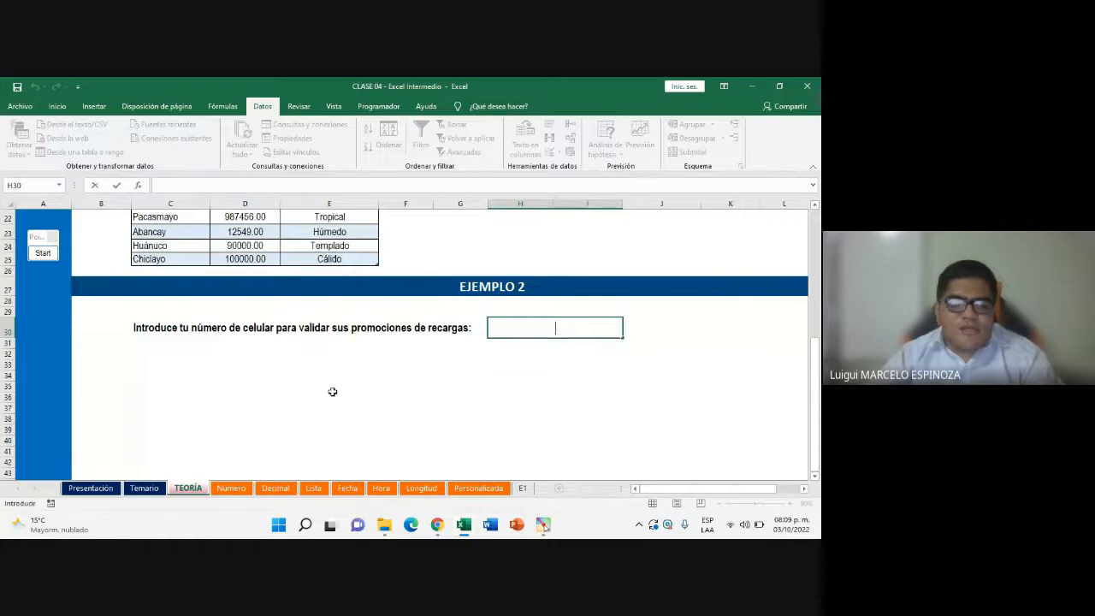
{"action": "left_click_drag", "start_coordinate": [459, 362], "coordinate": [447, 341]}
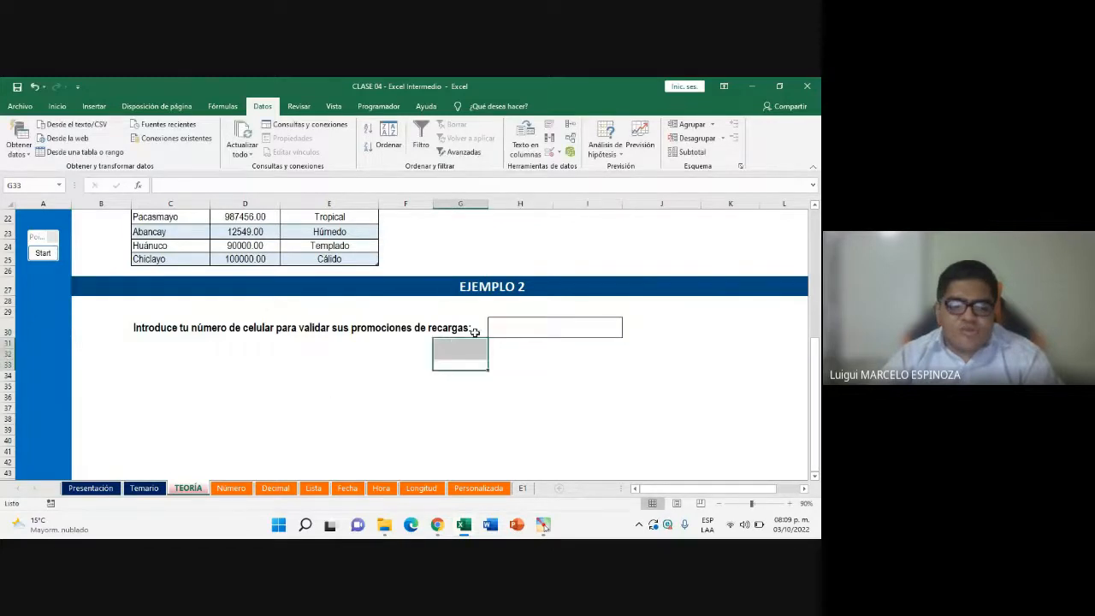
{"action": "left_click", "coordinate": [548, 332]}
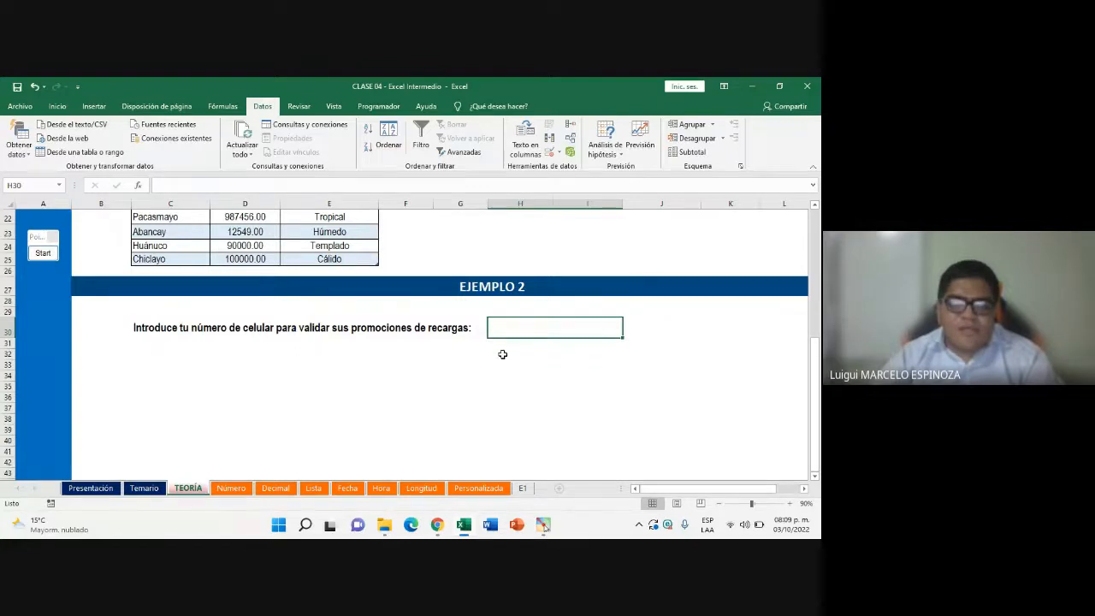
{"action": "double_click", "coordinate": [539, 329]}
{"action": "left_click", "coordinate": [593, 360]}
{"action": "left_click", "coordinate": [562, 329]}
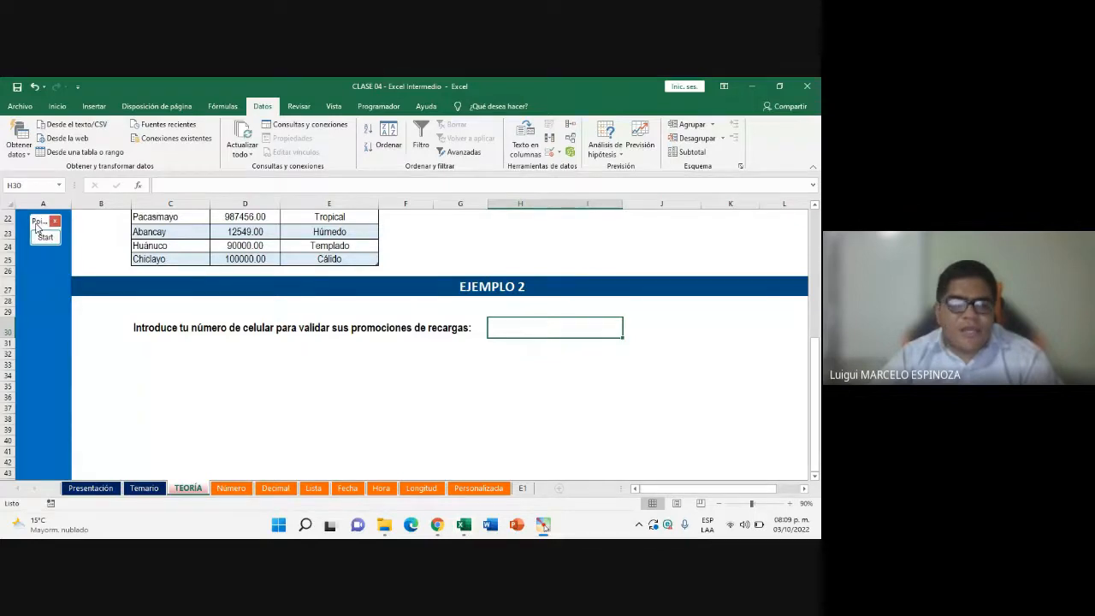
{"action": "left_click", "coordinate": [43, 238]}
{"action": "left_click", "coordinate": [51, 450]}
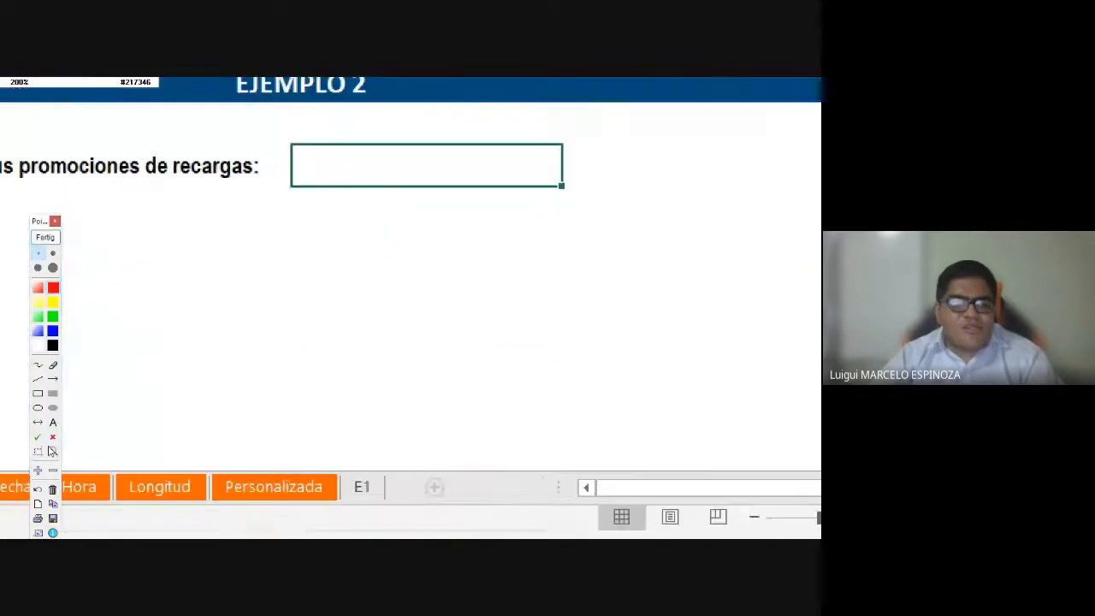
{"action": "left_click", "coordinate": [51, 449]}
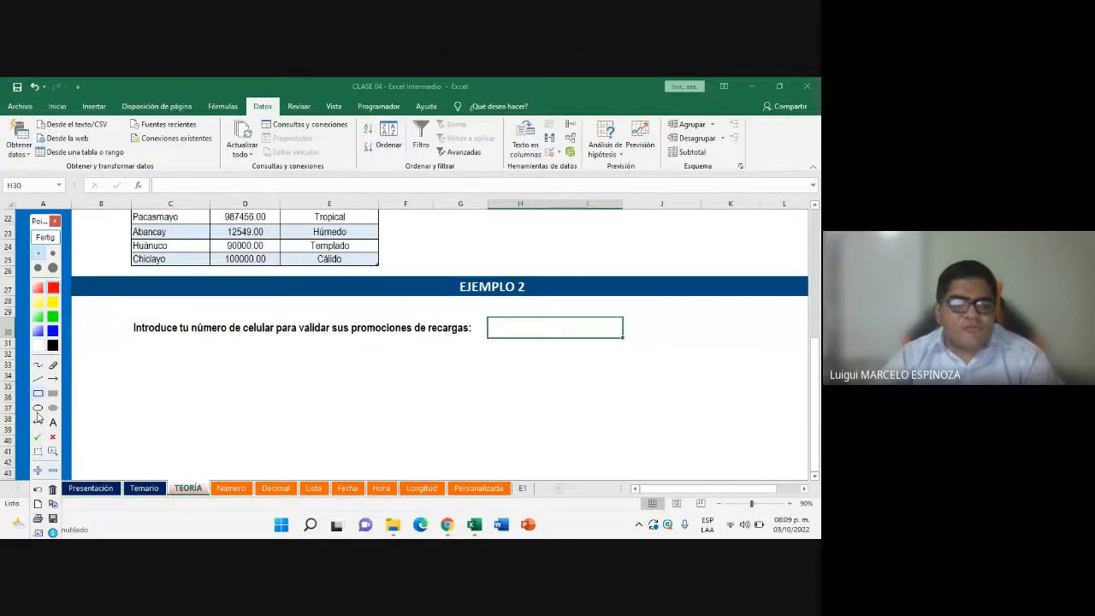
{"action": "mouse_move", "coordinate": [475, 301]}
{"action": "left_mouse_down"}
{"action": "mouse_move", "coordinate": [535, 339]}
{"action": "mouse_move", "coordinate": [652, 362]}
{"action": "mouse_move", "coordinate": [637, 358]}
{"action": "left_mouse_up"}
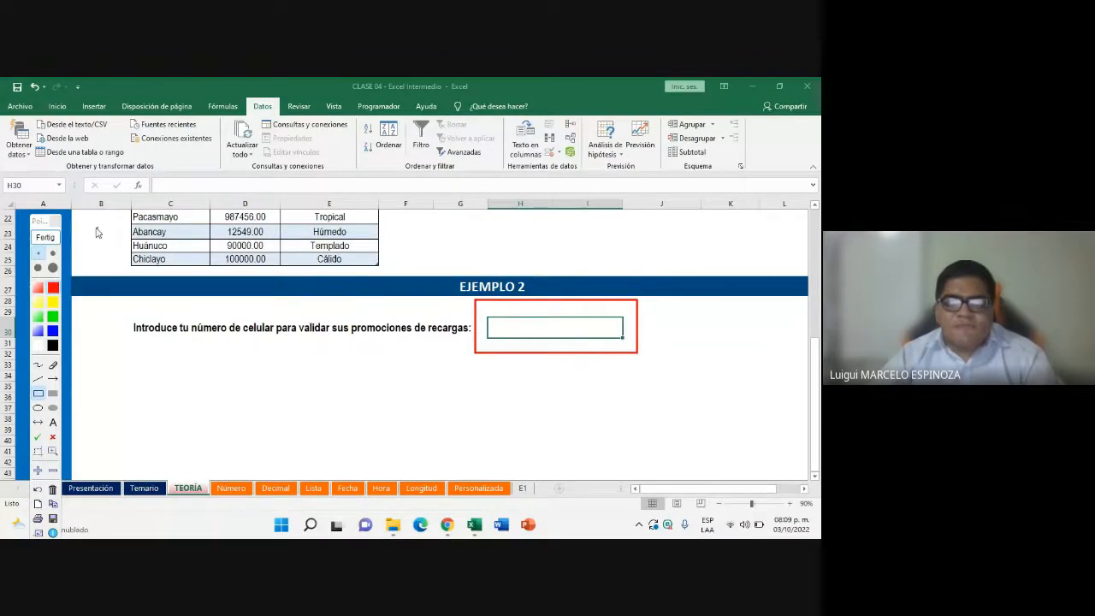
{"action": "left_click", "coordinate": [45, 237]}
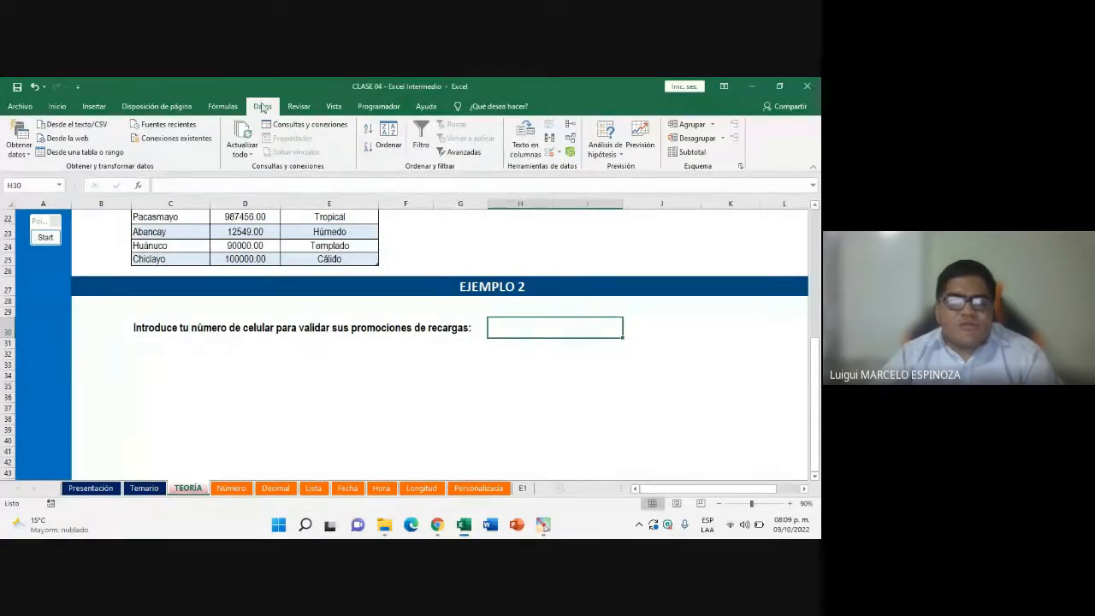
{"action": "left_click", "coordinate": [57, 239]}
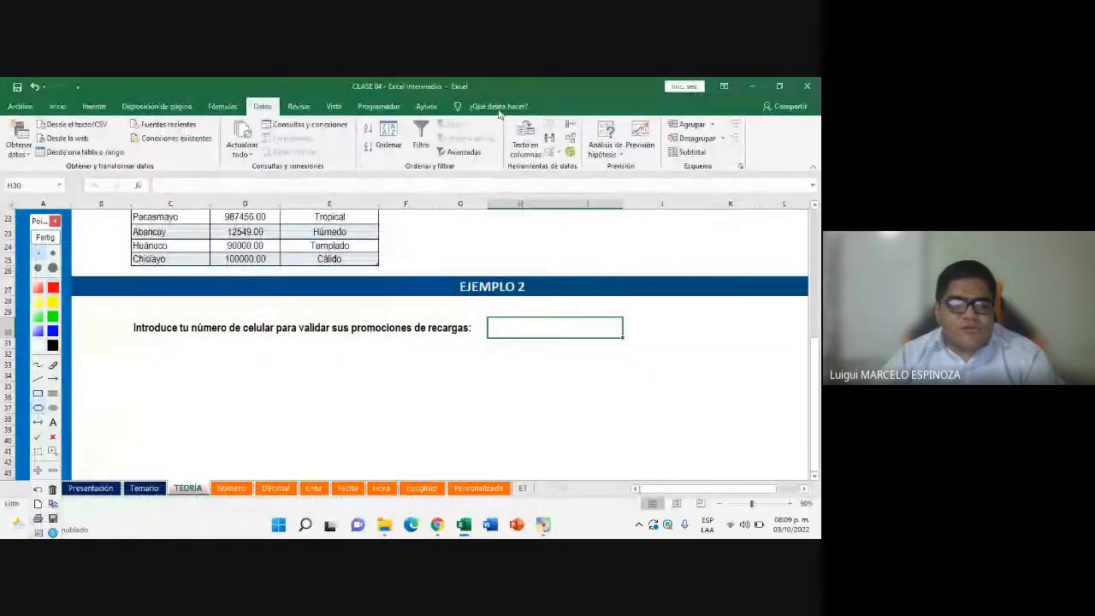
{"action": "left_click_drag", "start_coordinate": [499, 112], "coordinate": [590, 189]}
{"action": "left_click", "coordinate": [38, 471]}
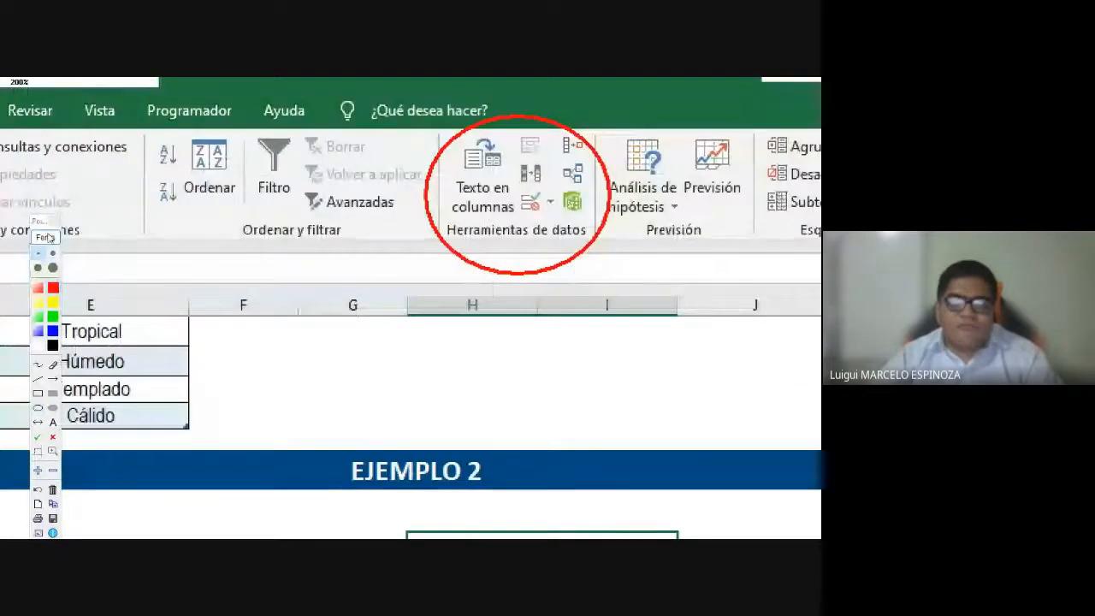
{"action": "left_click", "coordinate": [45, 237]}
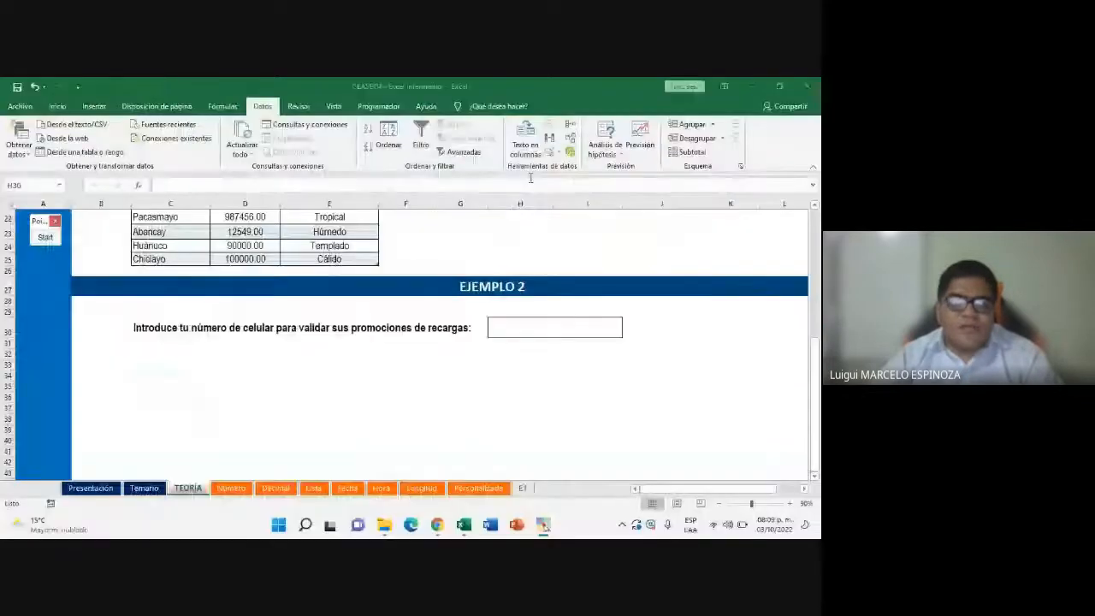
{"action": "left_click", "coordinate": [558, 151]}
In Validación de datos, allow Longitud del texto with the comparison igual a
{"action": "left_click", "coordinate": [575, 164]}
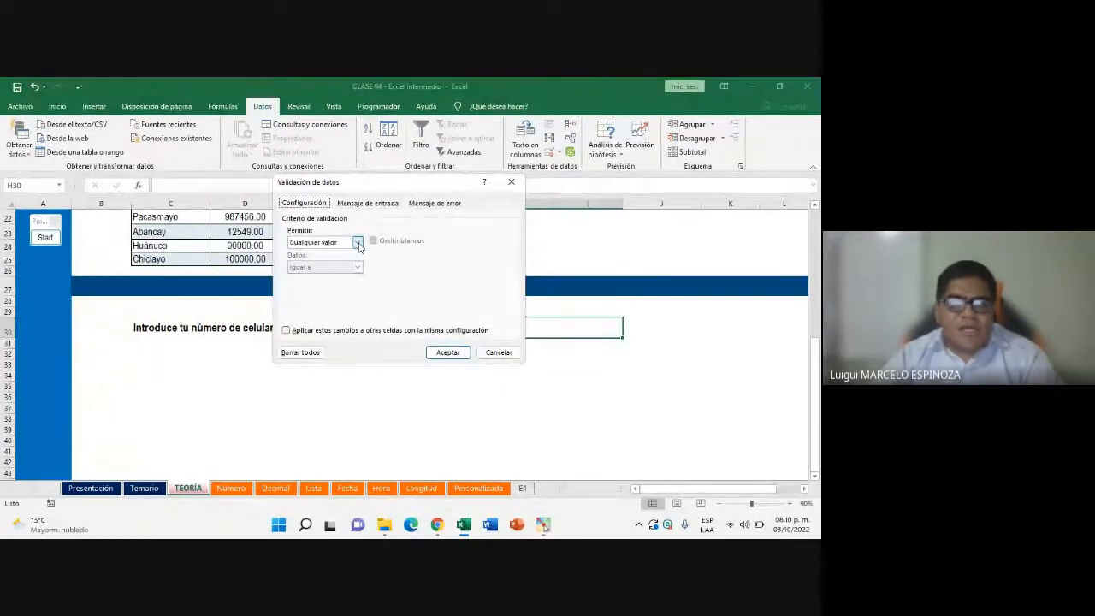
{"action": "left_click", "coordinate": [359, 244]}
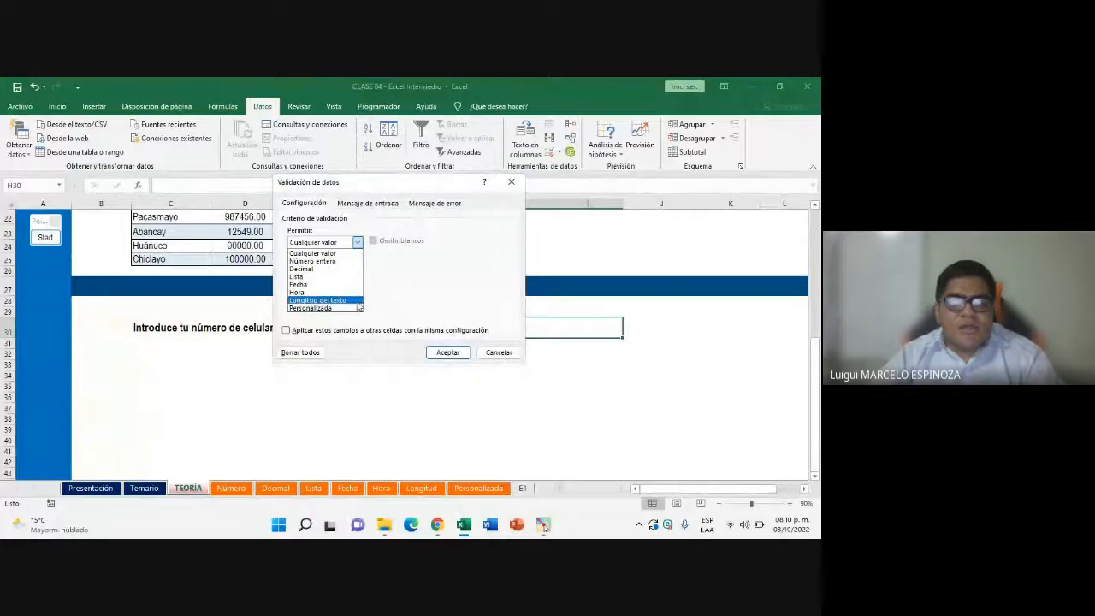
{"action": "left_click", "coordinate": [315, 301]}
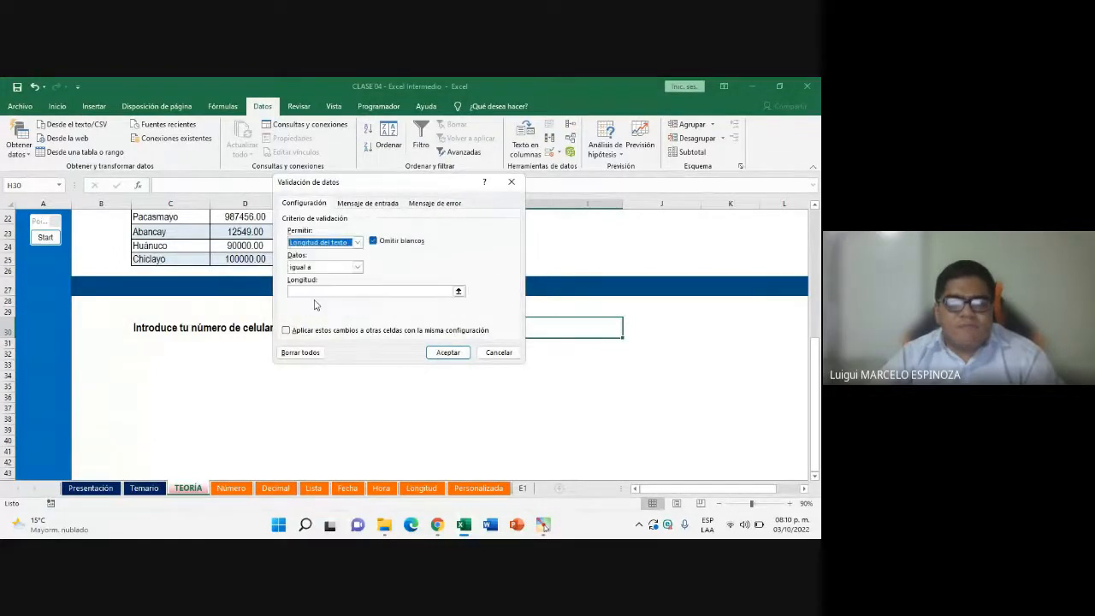
{"action": "left_click", "coordinate": [333, 268]}
{"action": "left_click", "coordinate": [338, 271]}
Set the required length to 9 and apply the rule to H30
{"action": "mouse_move", "coordinate": [437, 524]}
{"action": "left_click", "coordinate": [505, 479]}
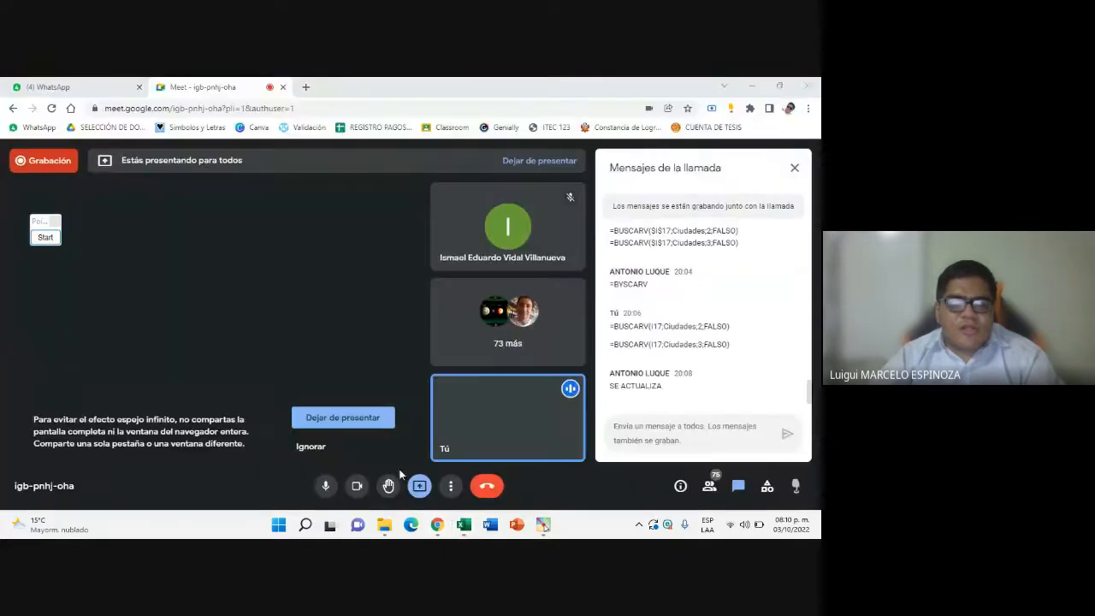
{"action": "left_click", "coordinate": [467, 527]}
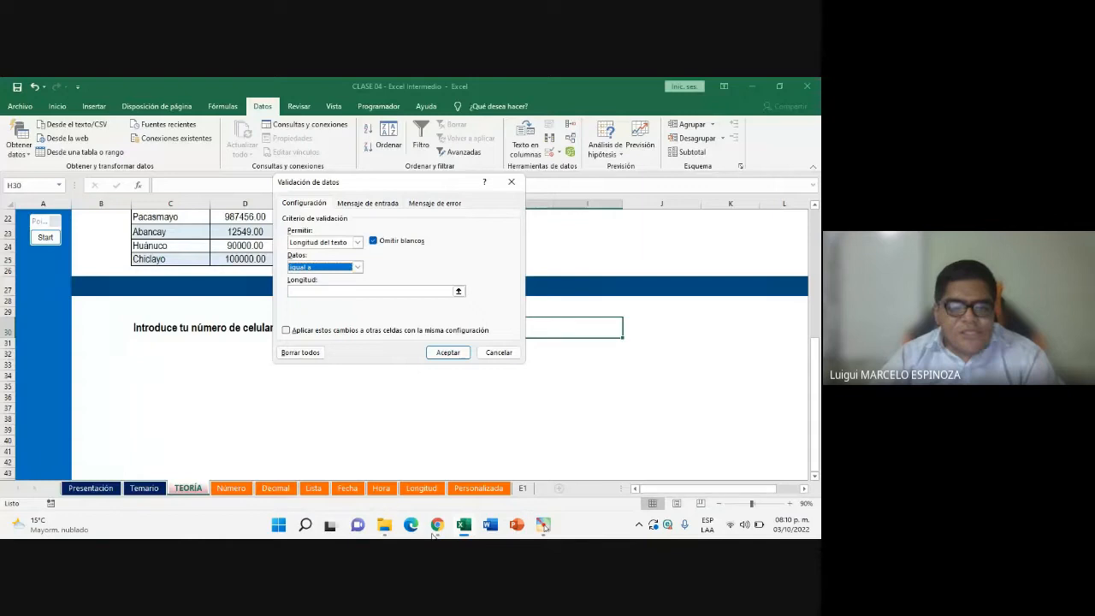
{"action": "left_click", "coordinate": [371, 451]}
{"action": "left_click", "coordinate": [466, 530]}
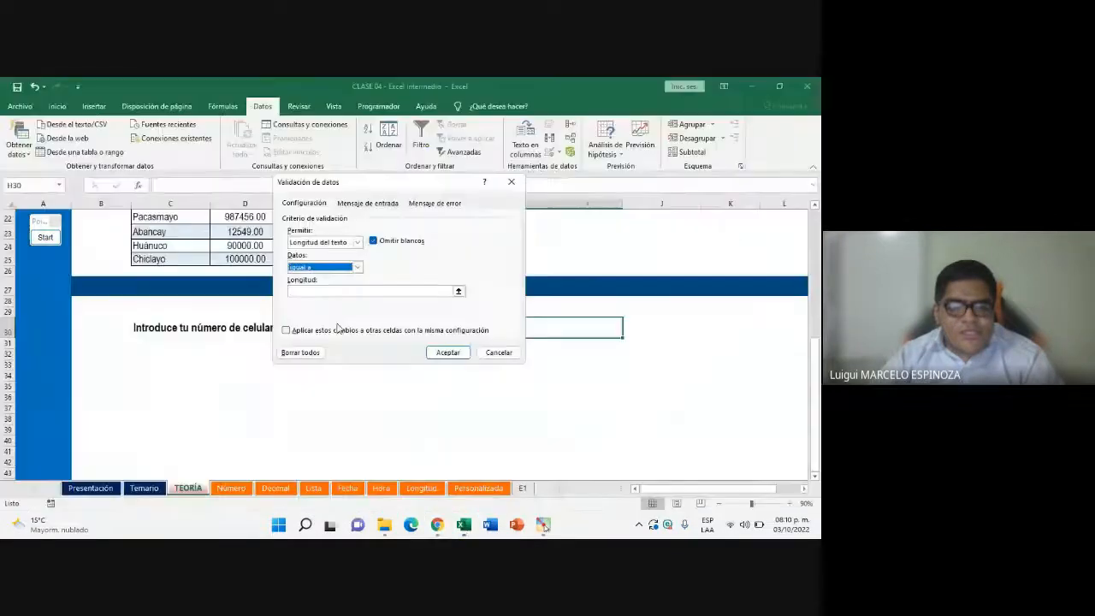
{"action": "left_click", "coordinate": [326, 291]}
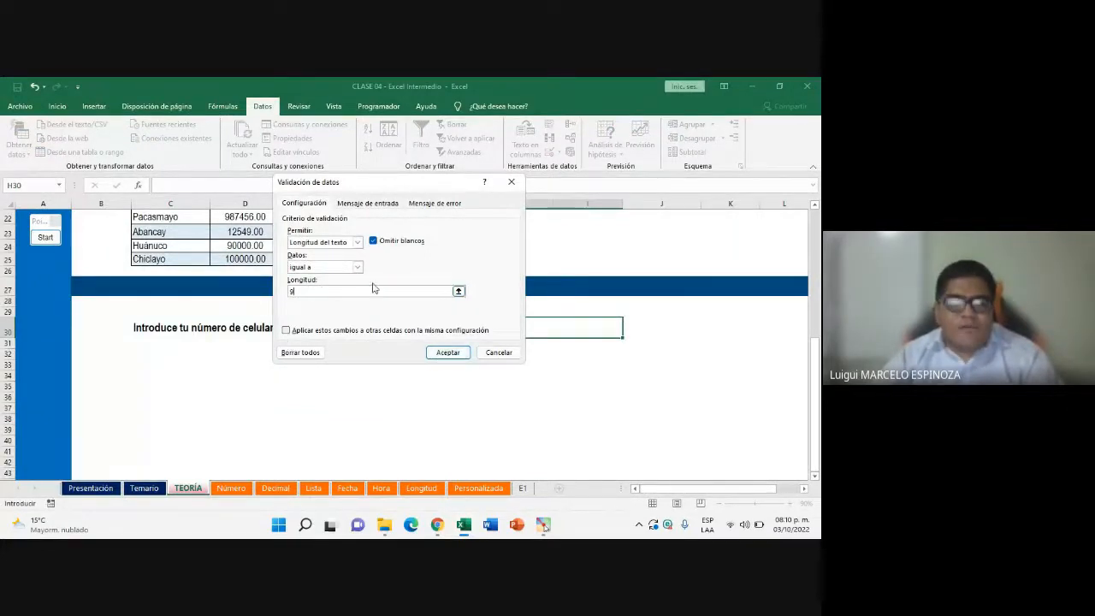
{"action": "left_click", "coordinate": [357, 243]}
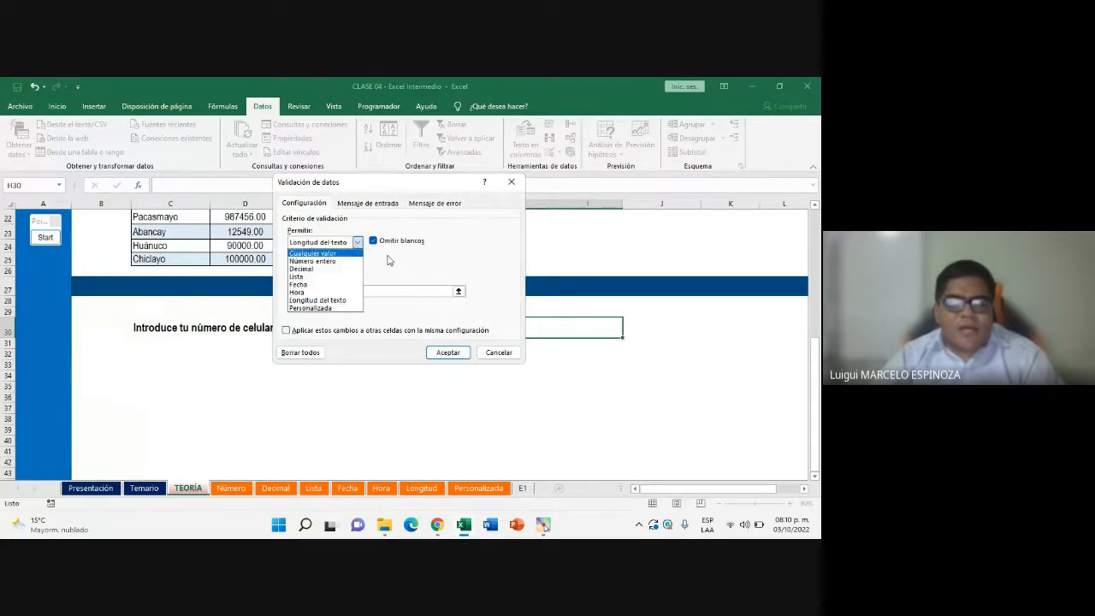
{"action": "left_click", "coordinate": [387, 257]}
{"action": "left_click", "coordinate": [332, 292]}
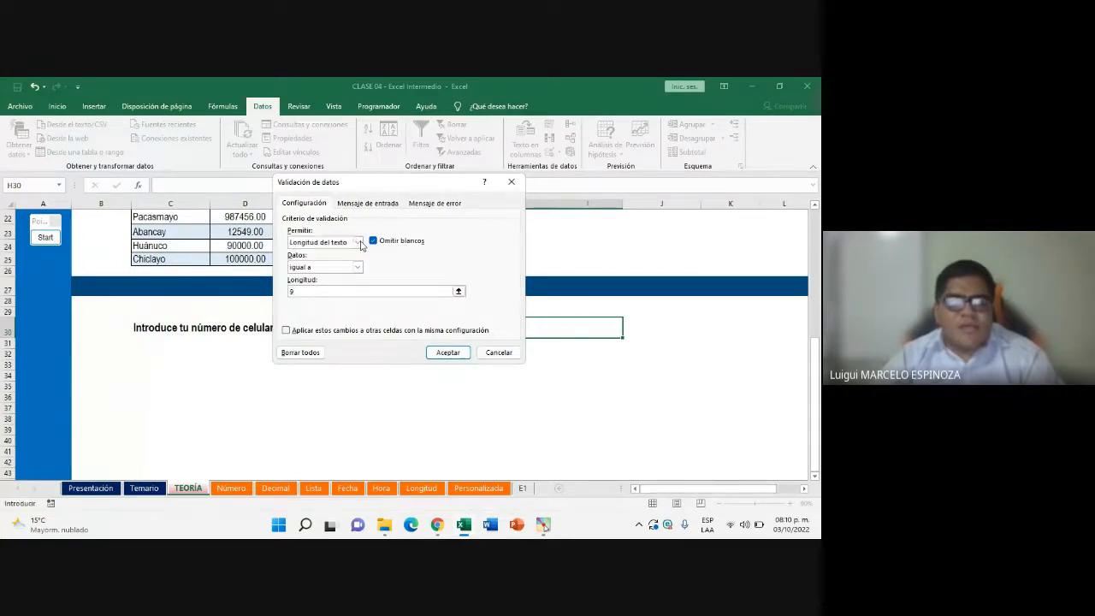
{"action": "left_click", "coordinate": [446, 353]}
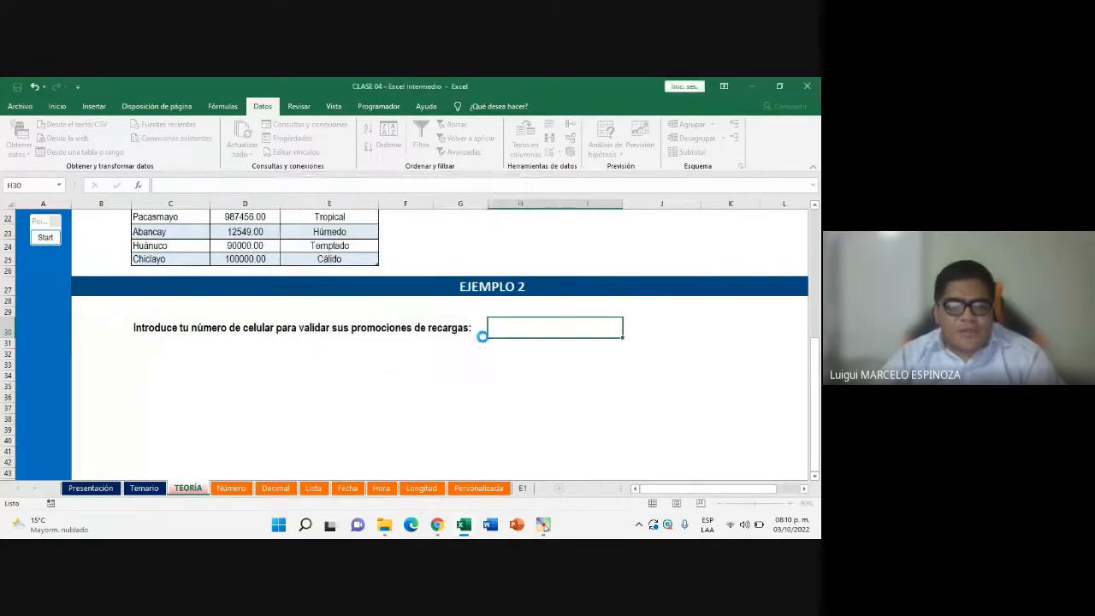
Enter a 9-digit phone number in H30, then confirm an 8-digit replacement is rejected
{"action": "double_click", "coordinate": [514, 324]}
{"action": "type", "text": "962080100"}
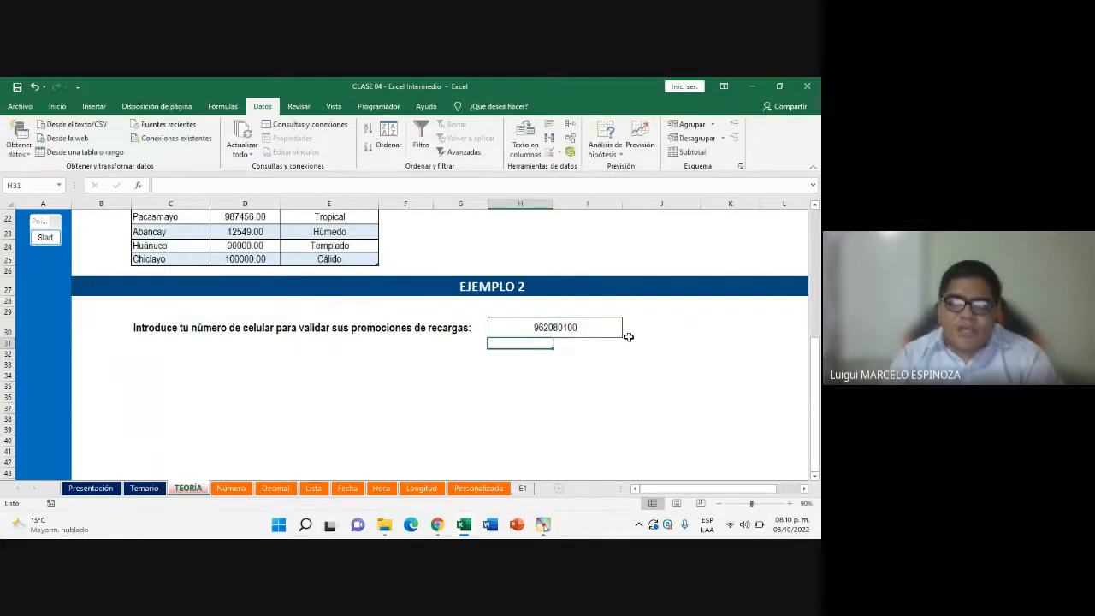
{"action": "double_click", "coordinate": [579, 329]}
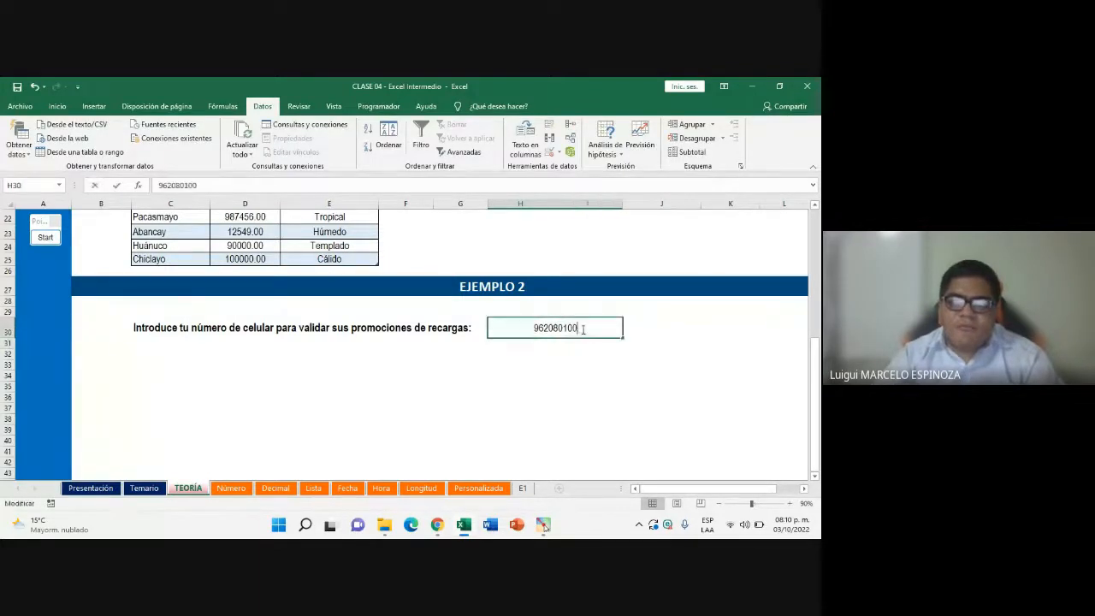
{"action": "left_click_drag", "start_coordinate": [591, 329], "coordinate": [506, 328]}
{"action": "left_click", "coordinate": [556, 328]}
{"action": "left_click_drag", "start_coordinate": [587, 331], "coordinate": [505, 334]}
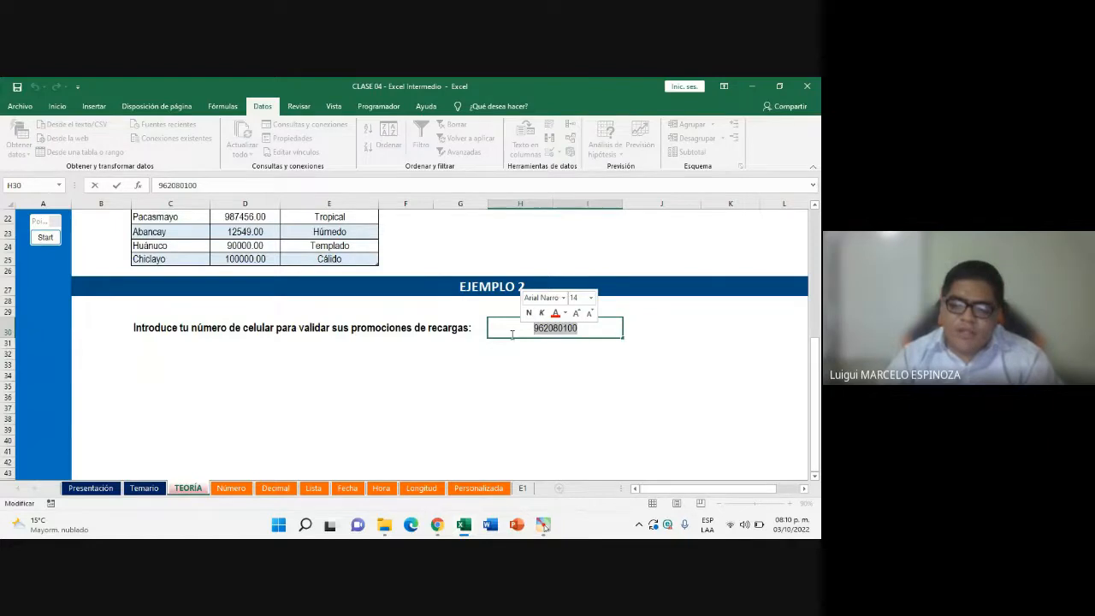
{"action": "type", "text": "72228036"}
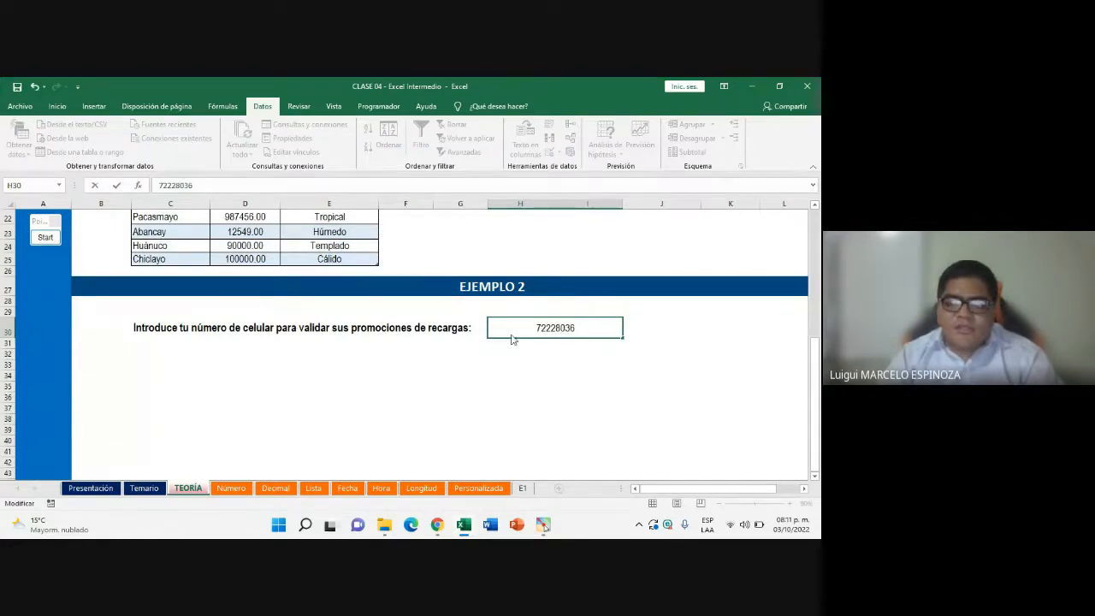
{"action": "key", "text": "Return"}
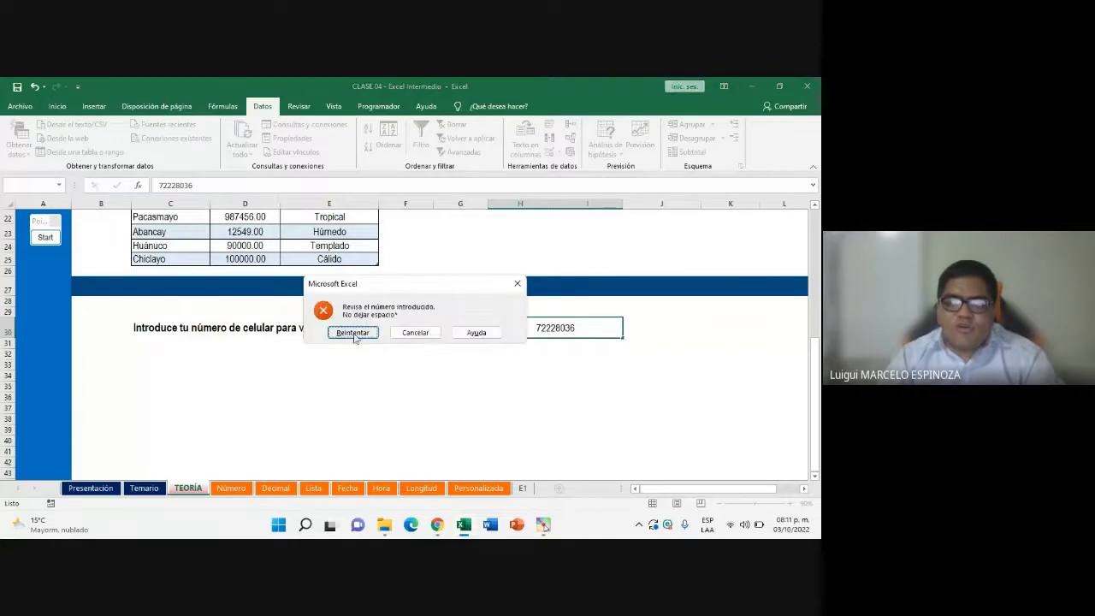
{"action": "left_click", "coordinate": [518, 284]}
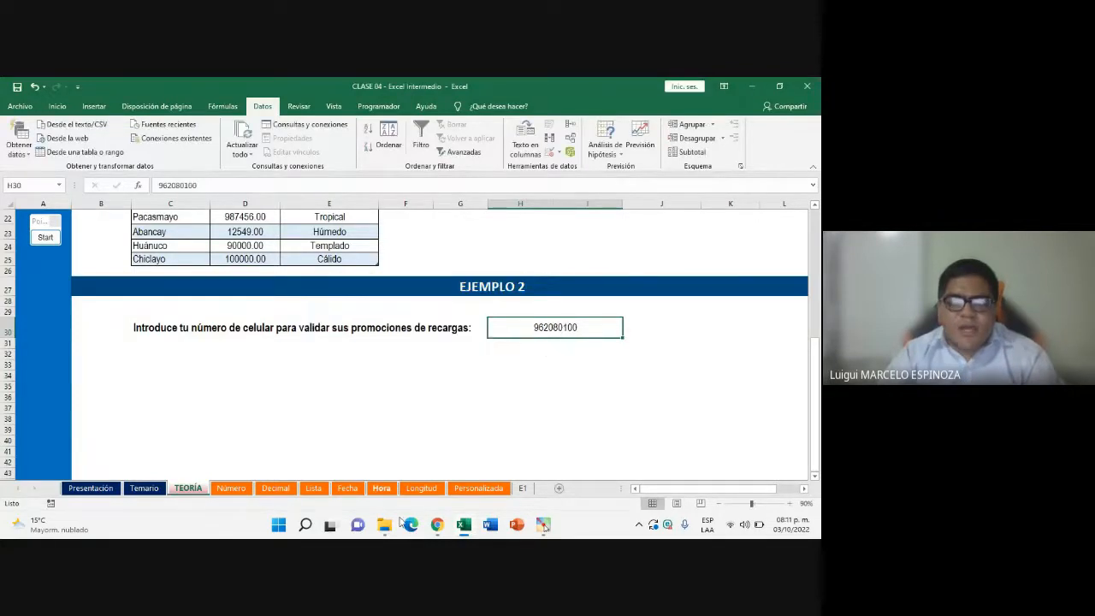
Switch between the Google Meet call and the Excel workbook
{"action": "left_click", "coordinate": [437, 524]}
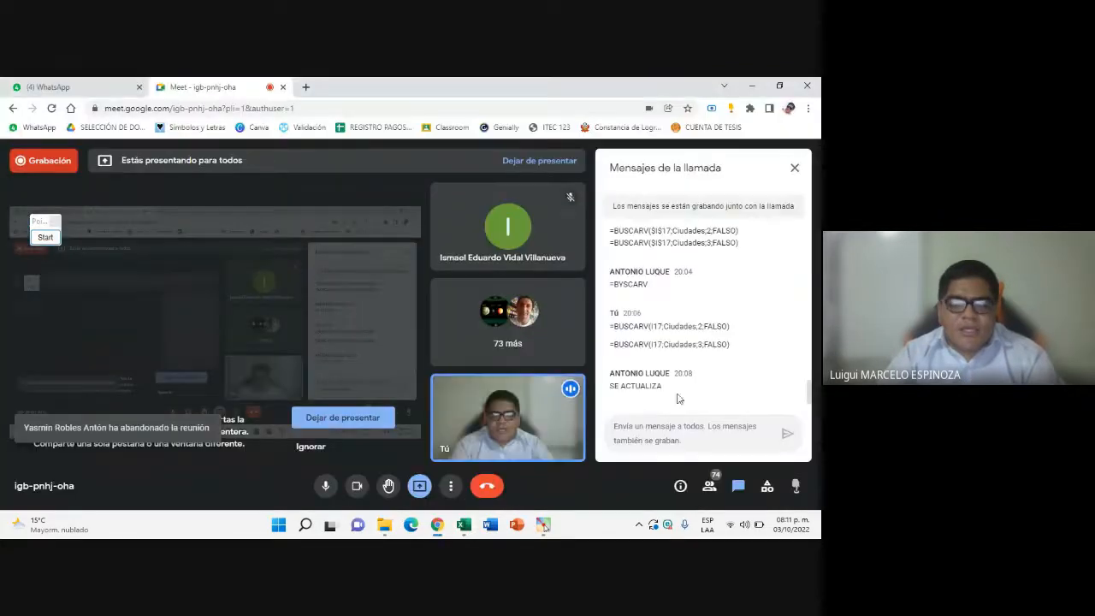
{"action": "left_click", "coordinate": [464, 524]}
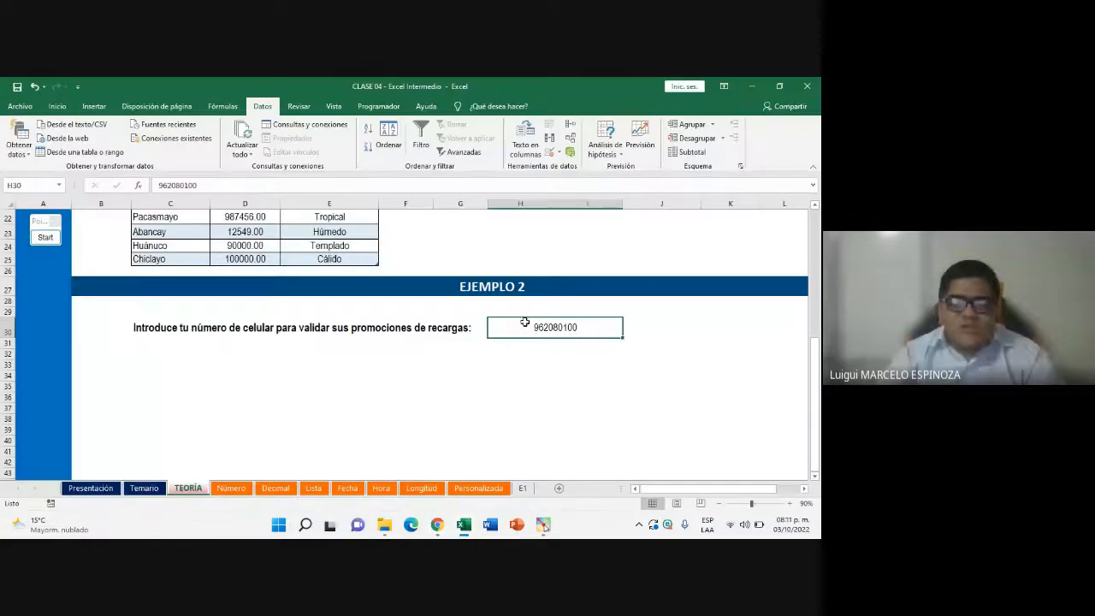
{"action": "left_click", "coordinate": [437, 524]}
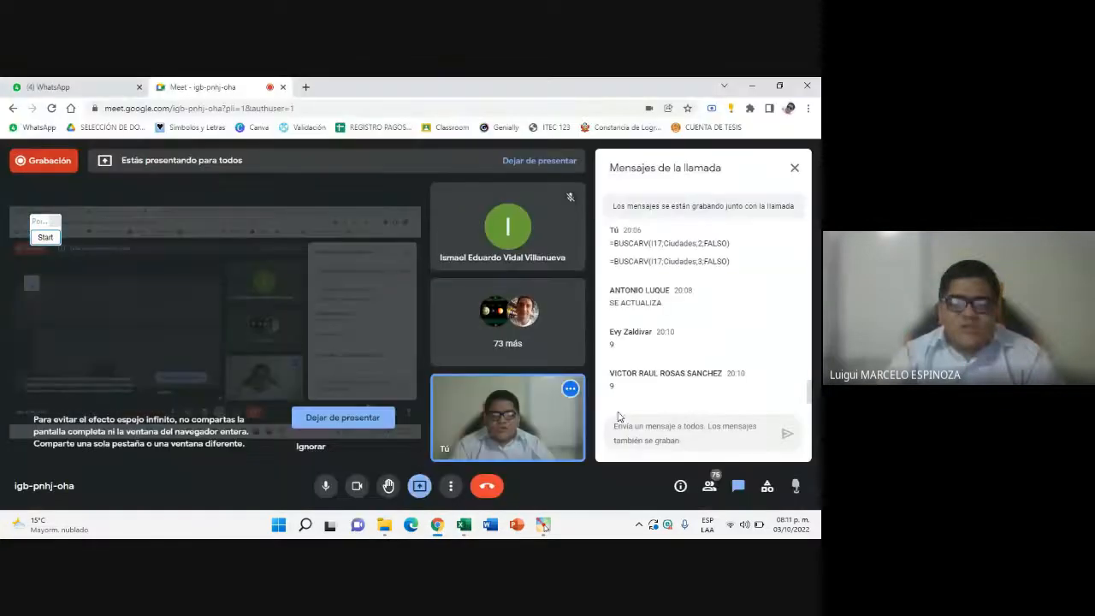
{"action": "left_click", "coordinate": [467, 528]}
Select the 9-digit phone number in cell H30 of the EJEMPLO 2 example
{"action": "double_click", "coordinate": [589, 328]}
{"action": "left_click_drag", "start_coordinate": [590, 328], "coordinate": [498, 334]}
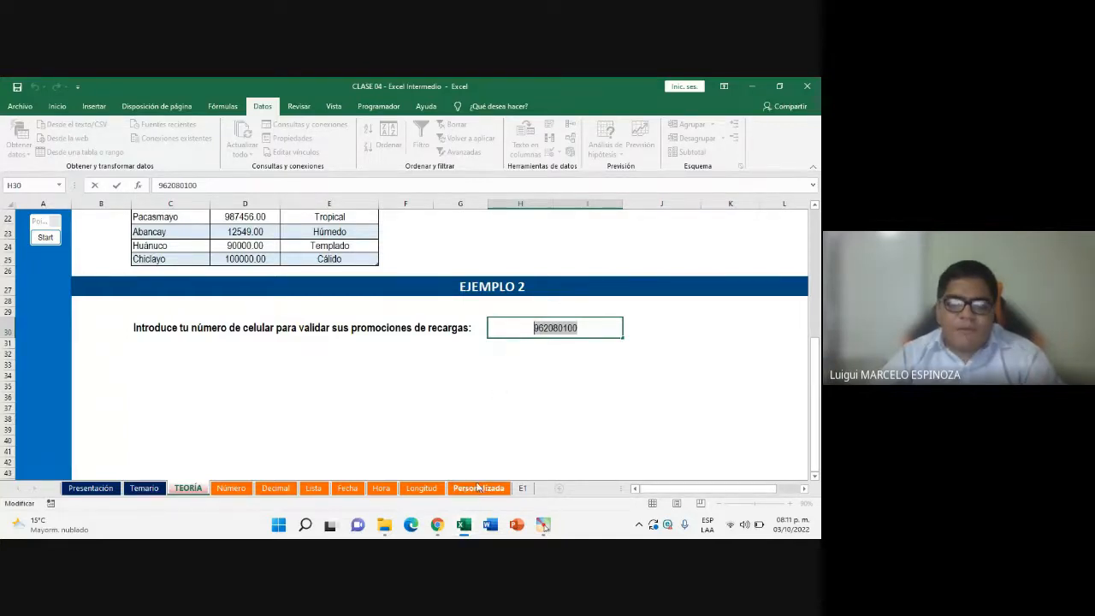
{"action": "left_click", "coordinate": [596, 325]}
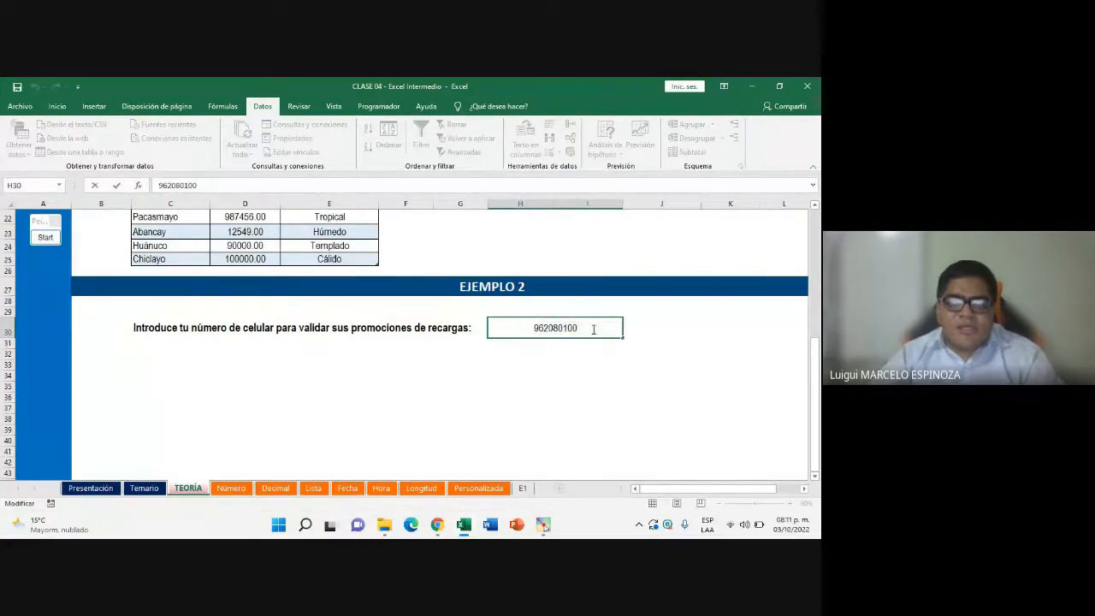
{"action": "left_click_drag", "start_coordinate": [593, 330], "coordinate": [514, 335]}
{"action": "left_click_drag", "start_coordinate": [589, 333], "coordinate": [509, 328]}
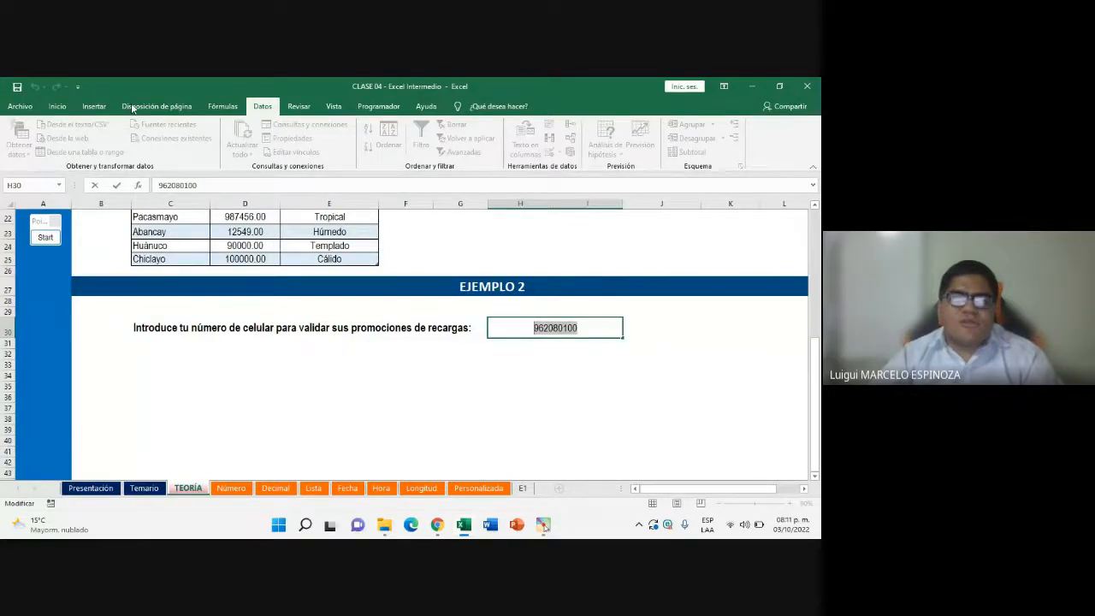
{"action": "left_click", "coordinate": [549, 342]}
{"action": "left_click", "coordinate": [556, 323]}
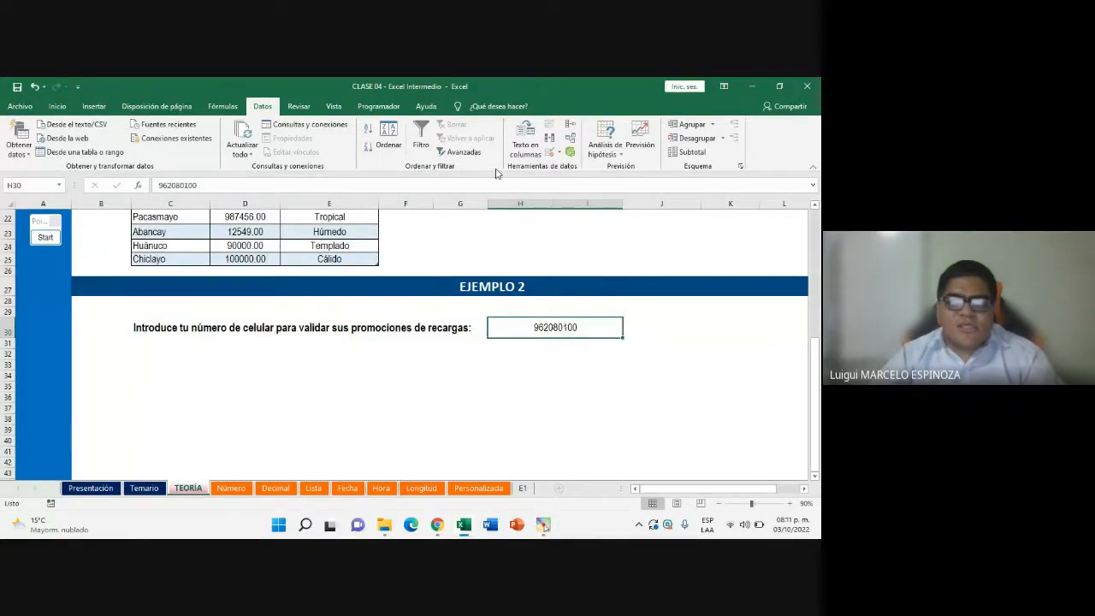
Inspect H30's validation rule allowing exactly 9 characters, then bring CLASE 04 back in front
{"action": "left_click", "coordinate": [560, 152]}
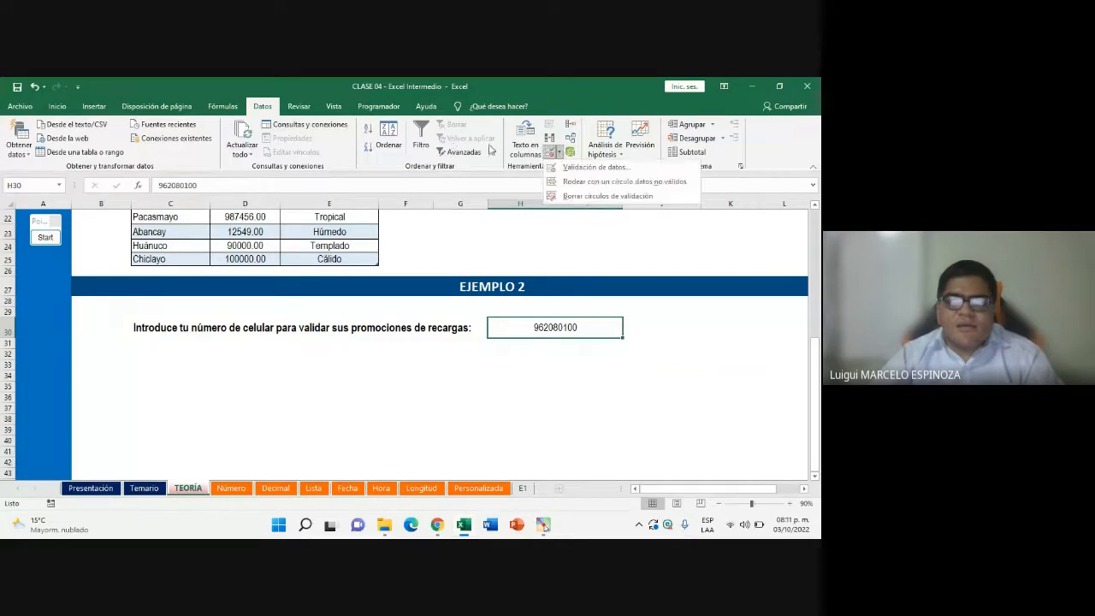
{"action": "left_click", "coordinate": [594, 167]}
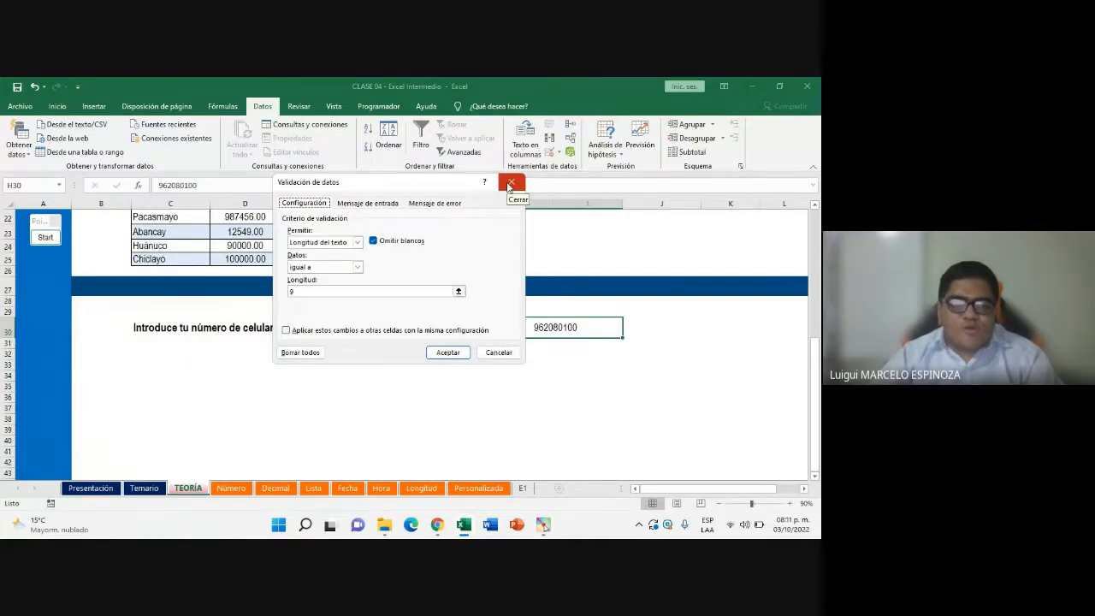
{"action": "left_click", "coordinate": [510, 185]}
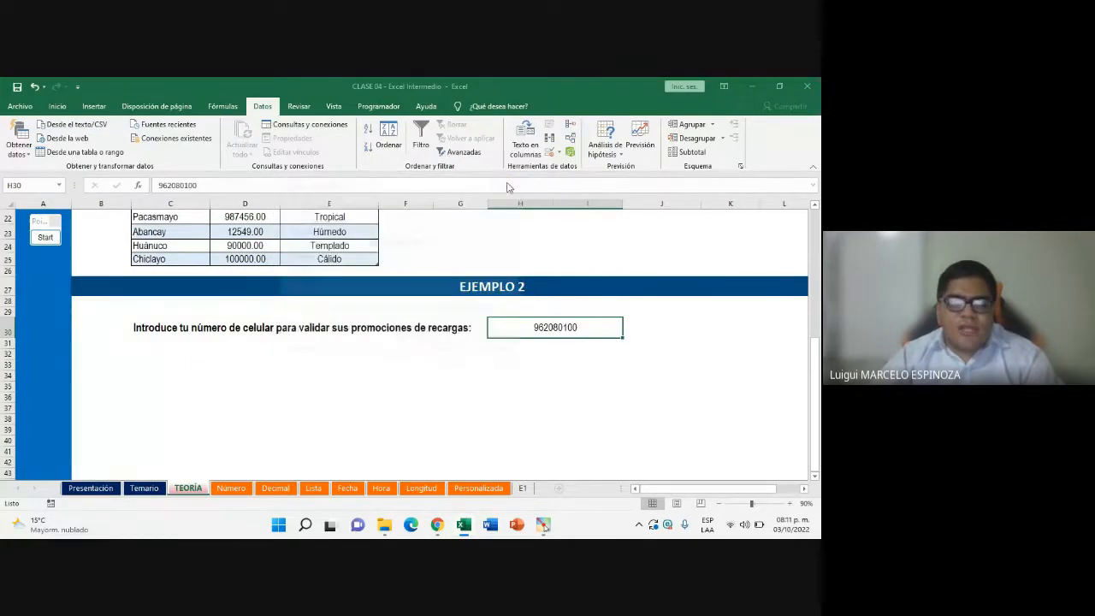
{"action": "left_click", "coordinate": [437, 524]}
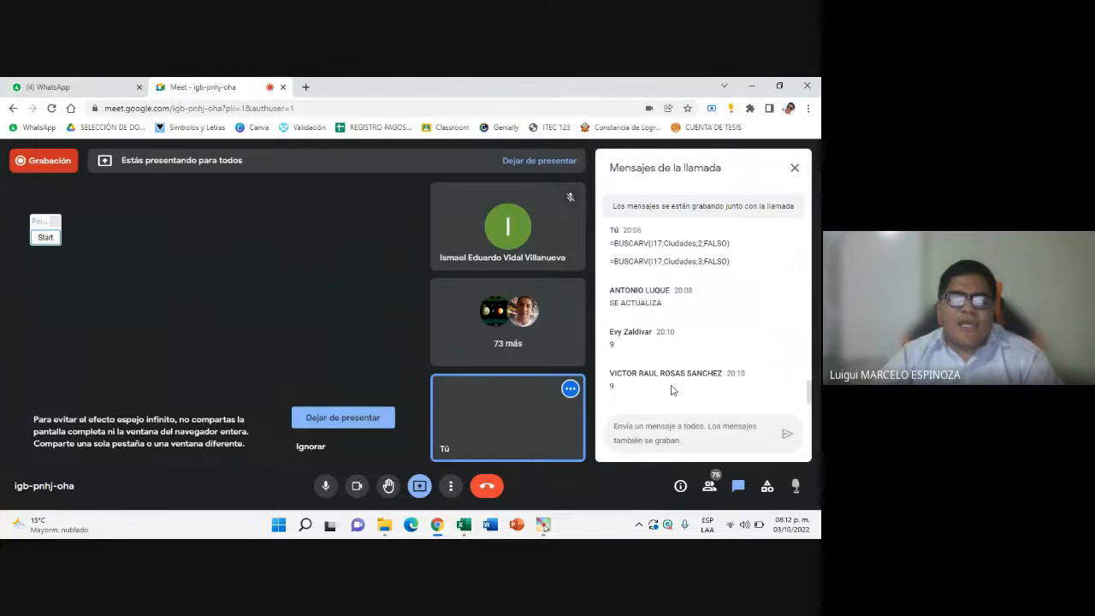
{"action": "left_click", "coordinate": [464, 525]}
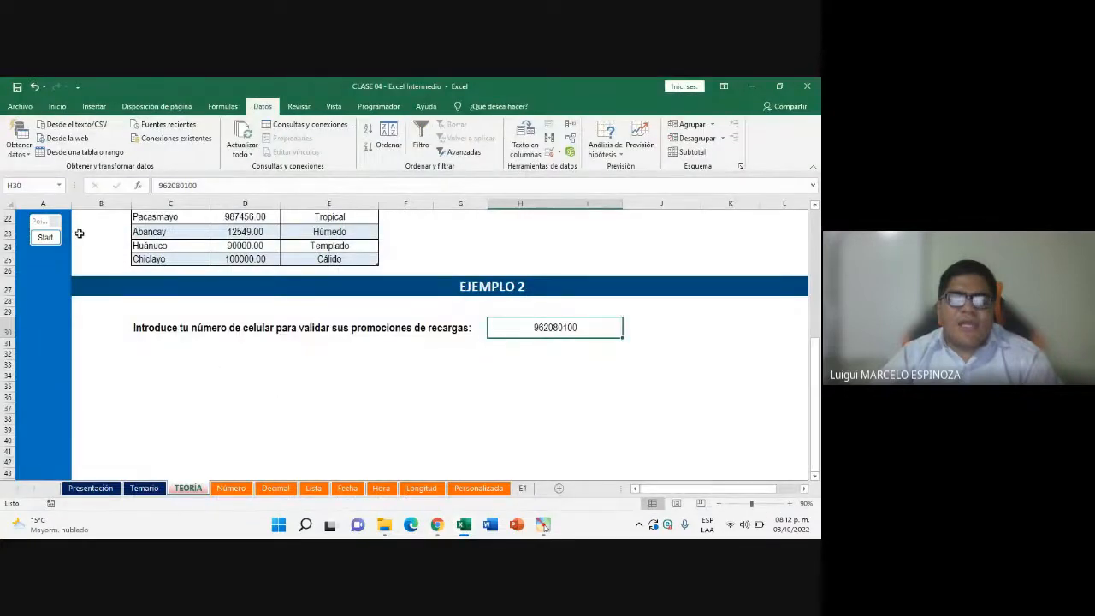
{"action": "left_click_drag", "start_coordinate": [41, 223], "coordinate": [527, 253]}
Outline the Número sheet tab with a red Pointofix rectangle
{"action": "left_click", "coordinate": [531, 263]}
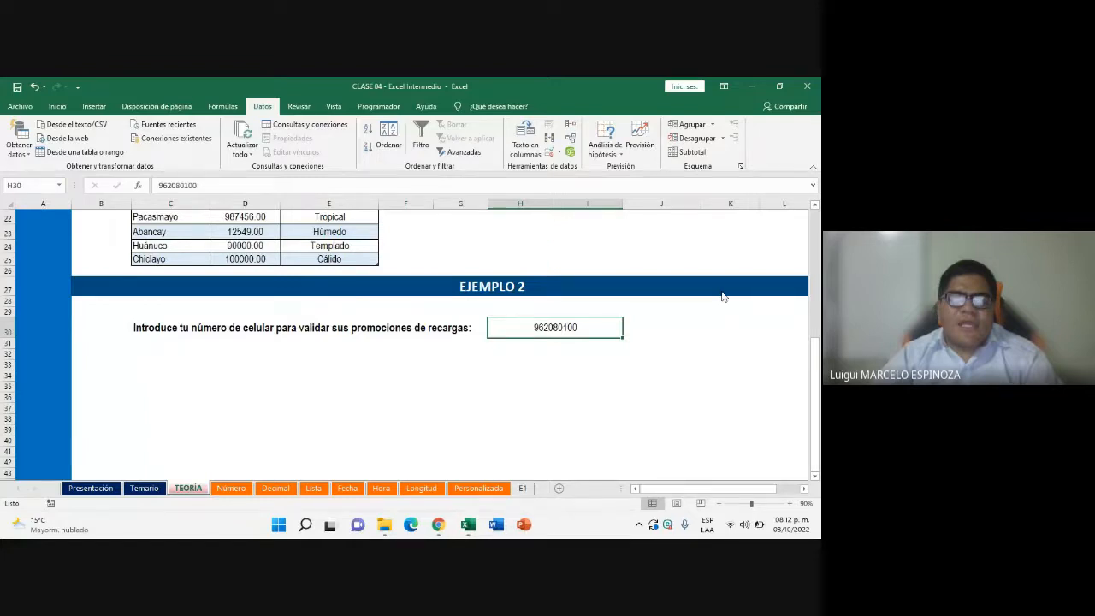
{"action": "left_click", "coordinate": [738, 504]}
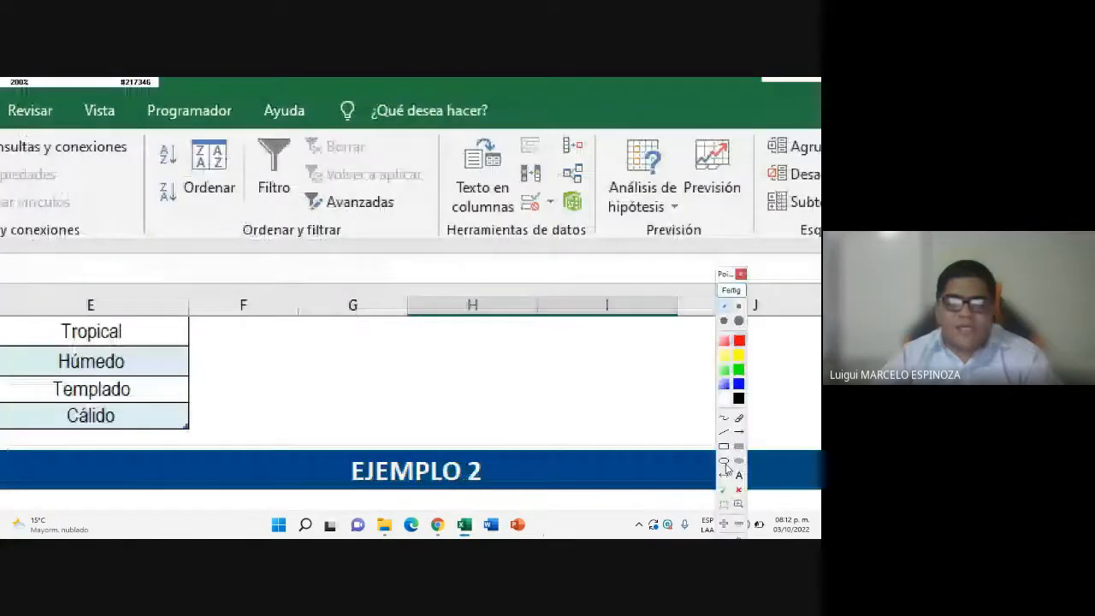
{"action": "left_click", "coordinate": [726, 464]}
{"action": "left_click", "coordinate": [724, 446]}
{"action": "left_click_drag", "start_coordinate": [205, 468], "coordinate": [255, 508]}
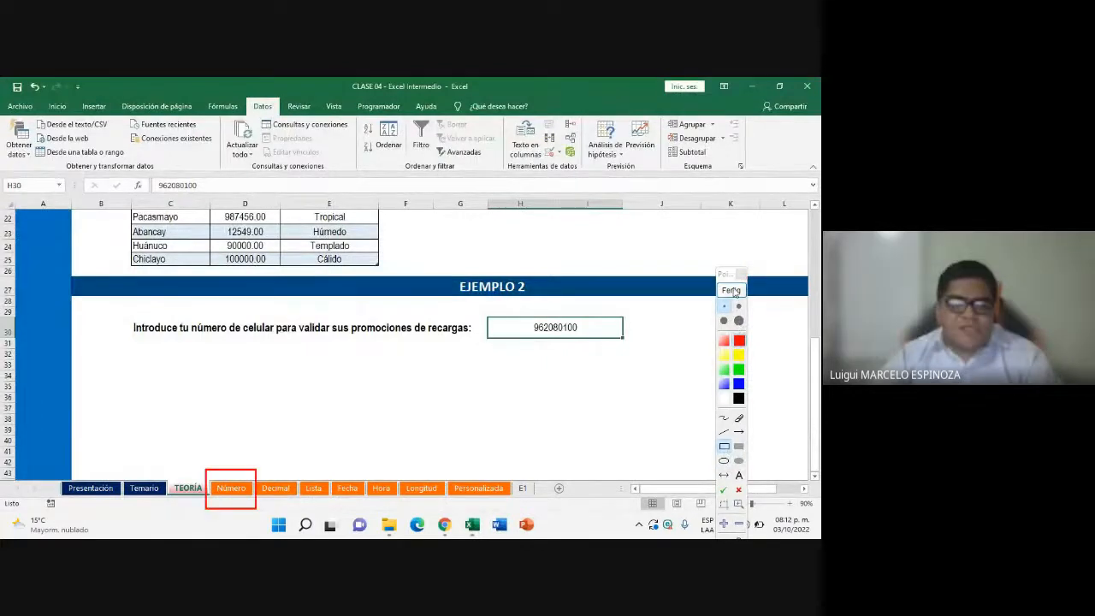
Clear the red annotation and switch to the Número sheet
{"action": "left_click", "coordinate": [731, 290]}
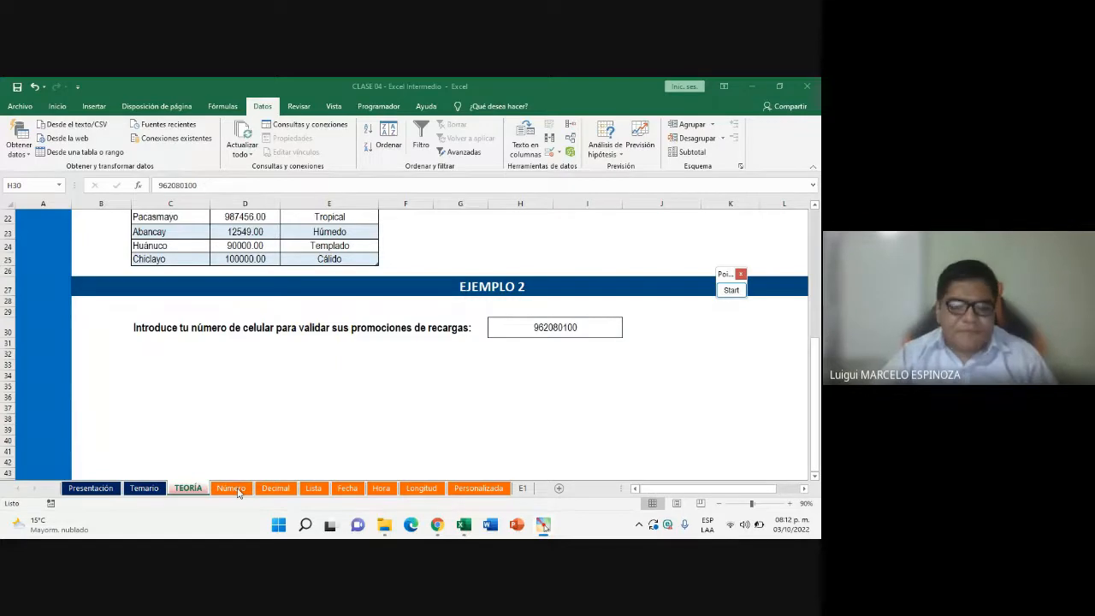
{"action": "left_click", "coordinate": [239, 492]}
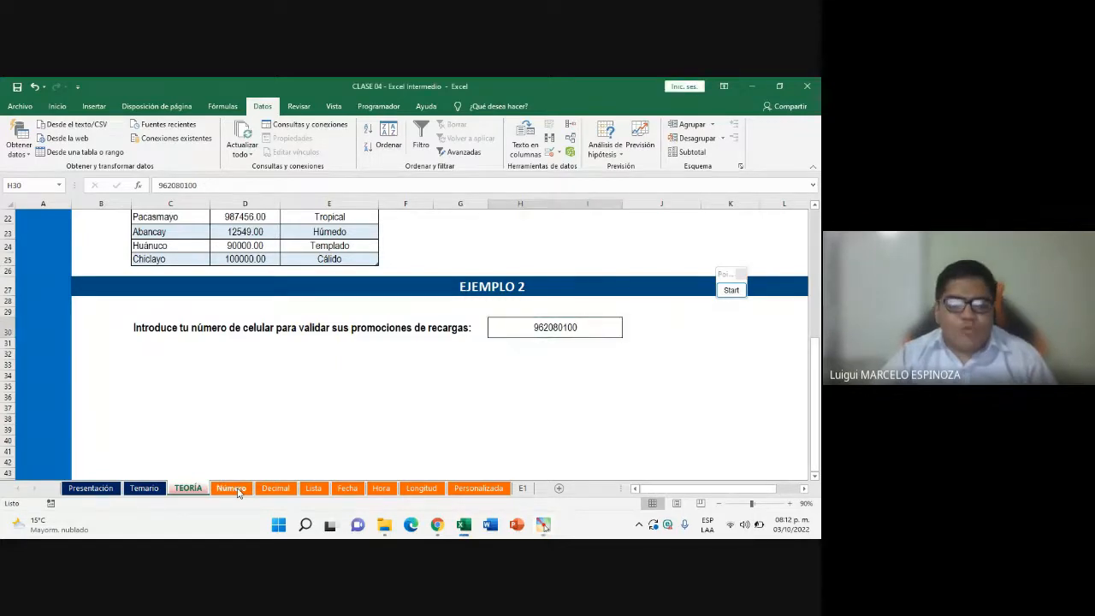
{"action": "left_click", "coordinate": [238, 493]}
{"action": "scroll", "coordinate": [341, 412], "scroll_direction": "up", "scroll_amount": 10}
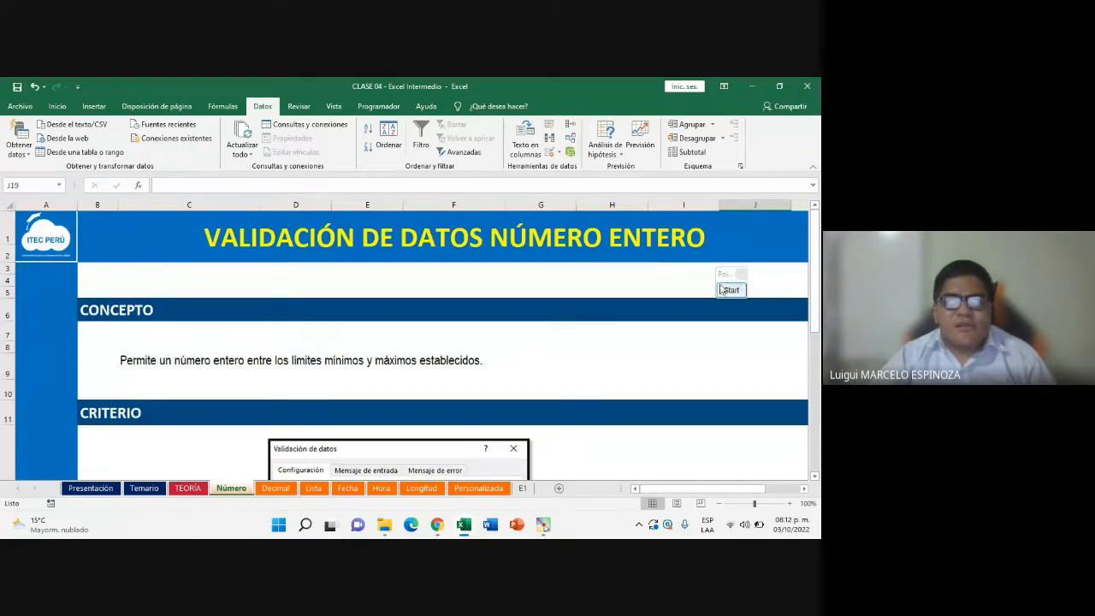
{"action": "left_click_drag", "start_coordinate": [736, 283], "coordinate": [42, 291]}
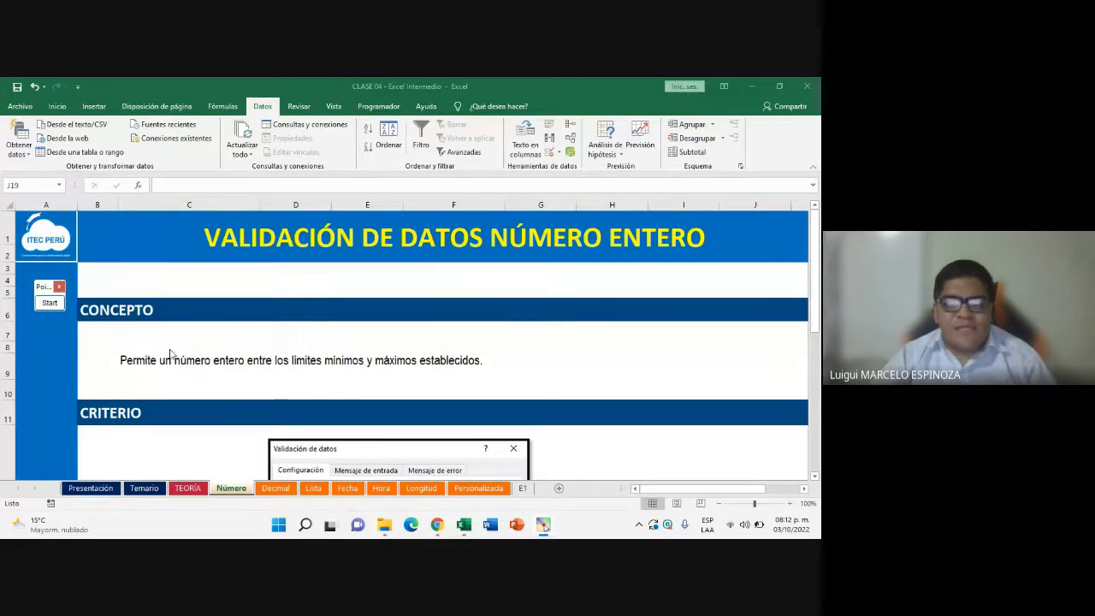
{"action": "left_click", "coordinate": [437, 526]}
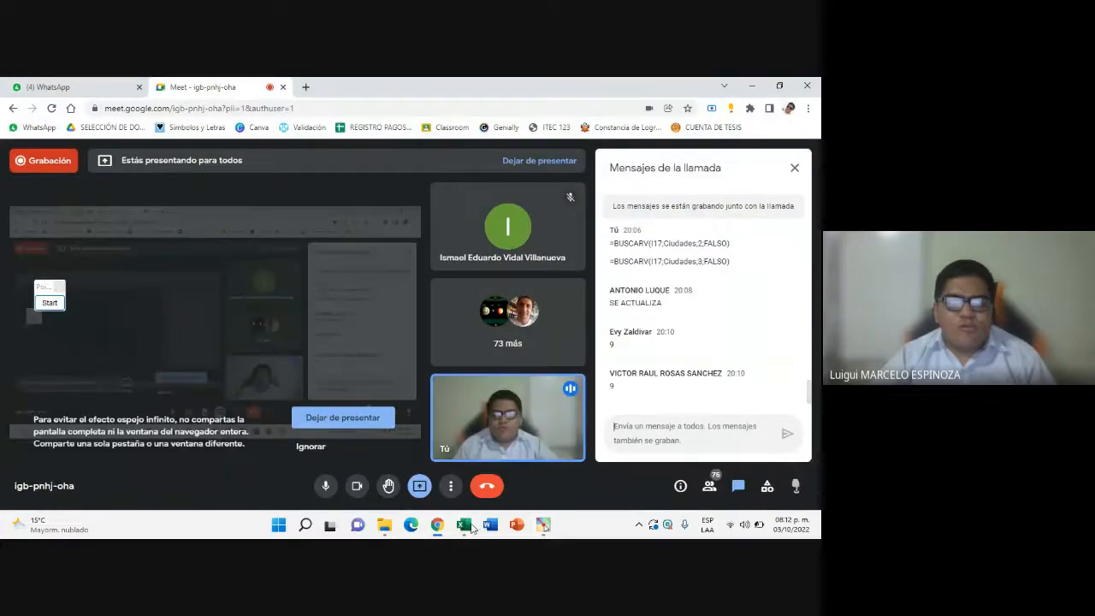
{"action": "left_click", "coordinate": [467, 525]}
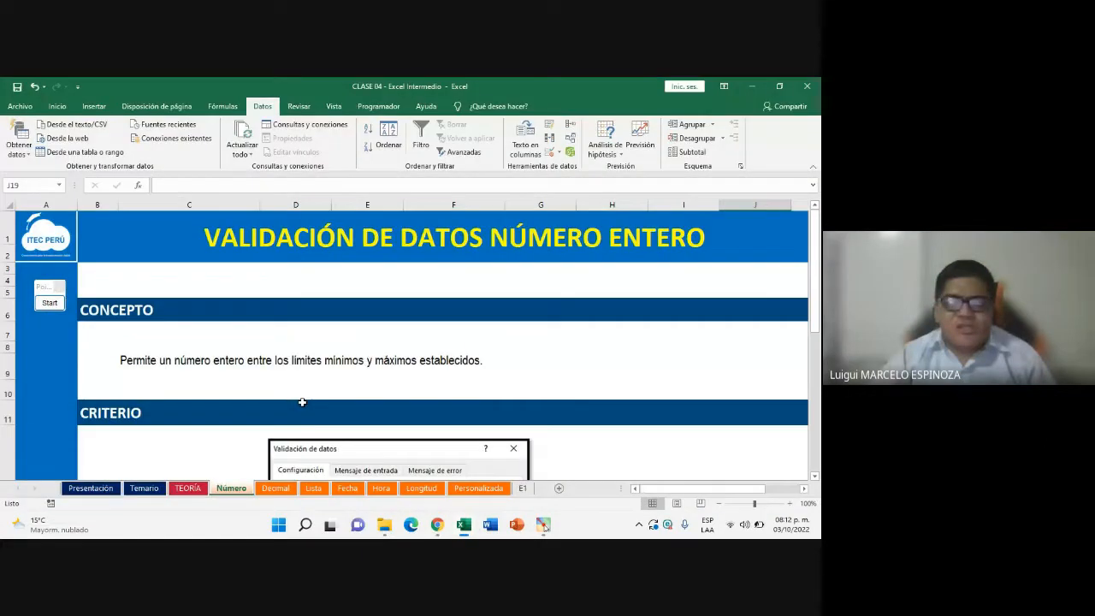
{"action": "scroll", "coordinate": [302, 402], "scroll_direction": "down", "scroll_amount": 3}
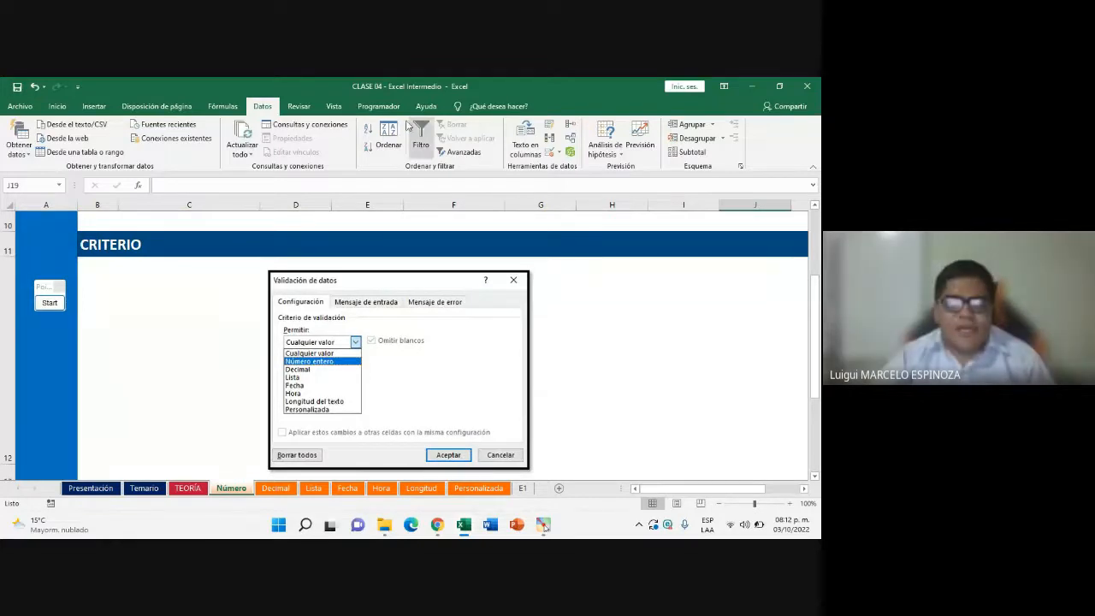
{"action": "scroll", "coordinate": [414, 381], "scroll_direction": "up", "scroll_amount": 3}
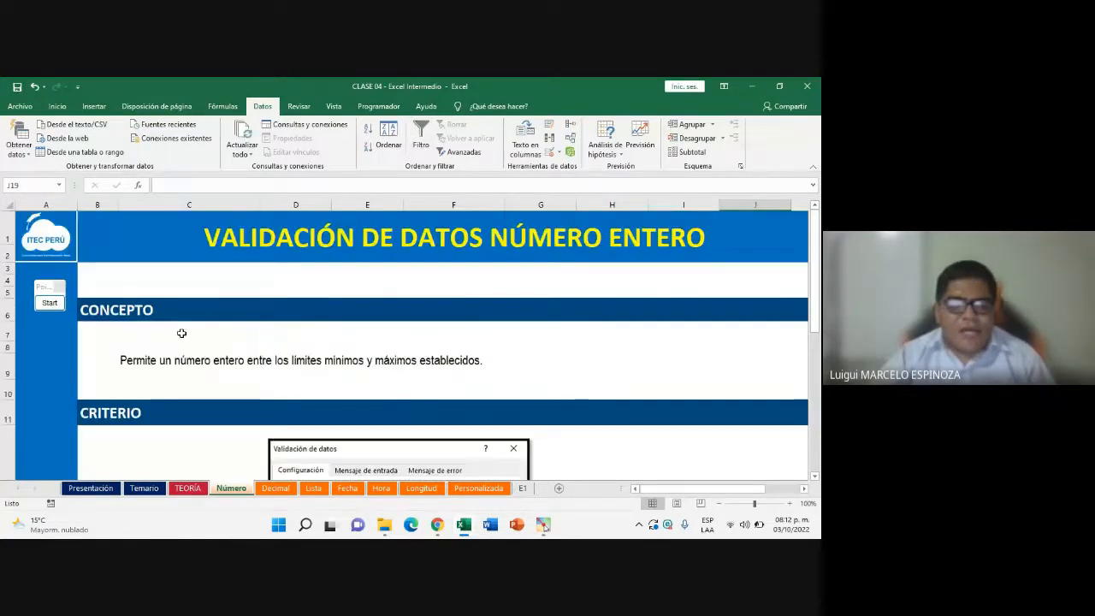
{"action": "left_click", "coordinate": [89, 313]}
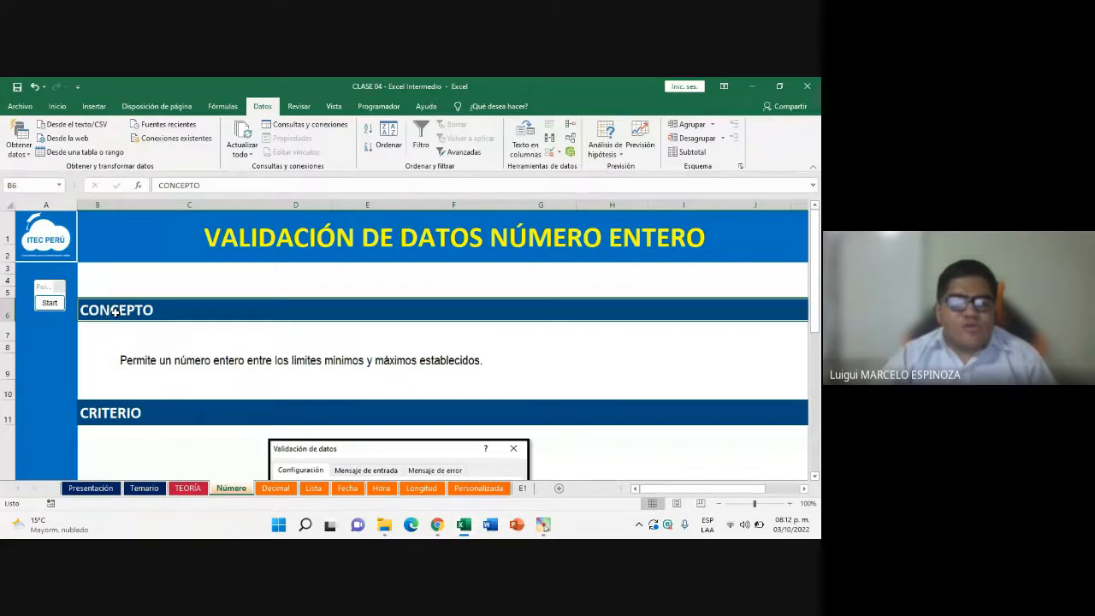
{"action": "double_click", "coordinate": [154, 309]}
{"action": "left_click", "coordinate": [142, 364]}
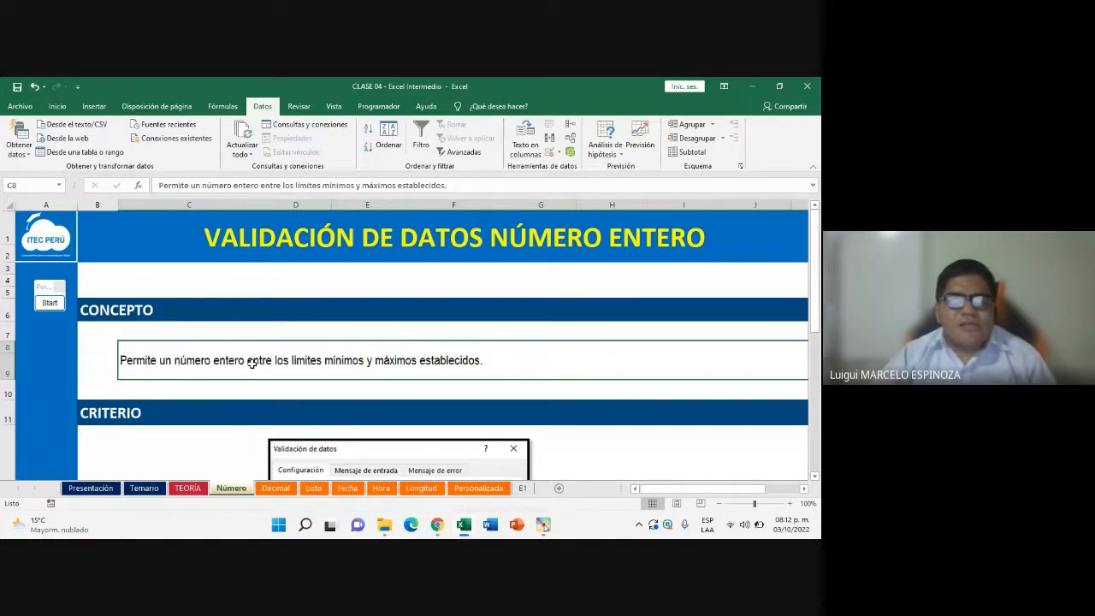
{"action": "left_click_drag", "start_coordinate": [47, 291], "coordinate": [129, 260]}
{"action": "left_click", "coordinate": [130, 271]}
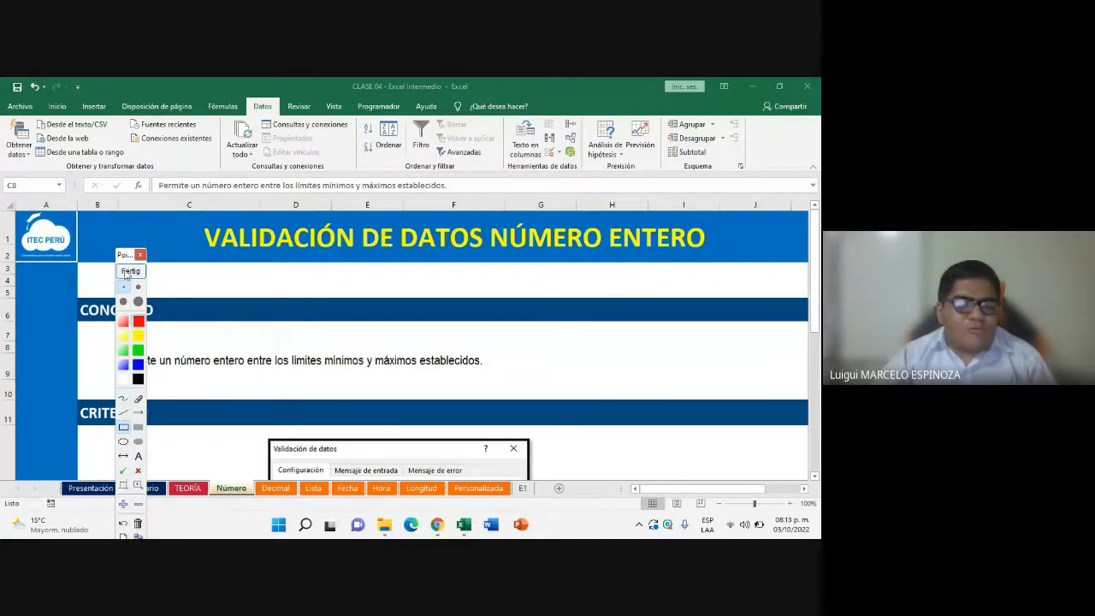
{"action": "mouse_move", "coordinate": [132, 256]}
{"action": "left_mouse_down"}
{"action": "mouse_move", "coordinate": [117, 255]}
{"action": "mouse_move", "coordinate": [123, 196]}
{"action": "mouse_move", "coordinate": [114, 214]}
{"action": "mouse_move", "coordinate": [111, 190]}
{"action": "mouse_move", "coordinate": [110, 226]}
{"action": "left_mouse_up"}
{"action": "left_click", "coordinate": [104, 370]}
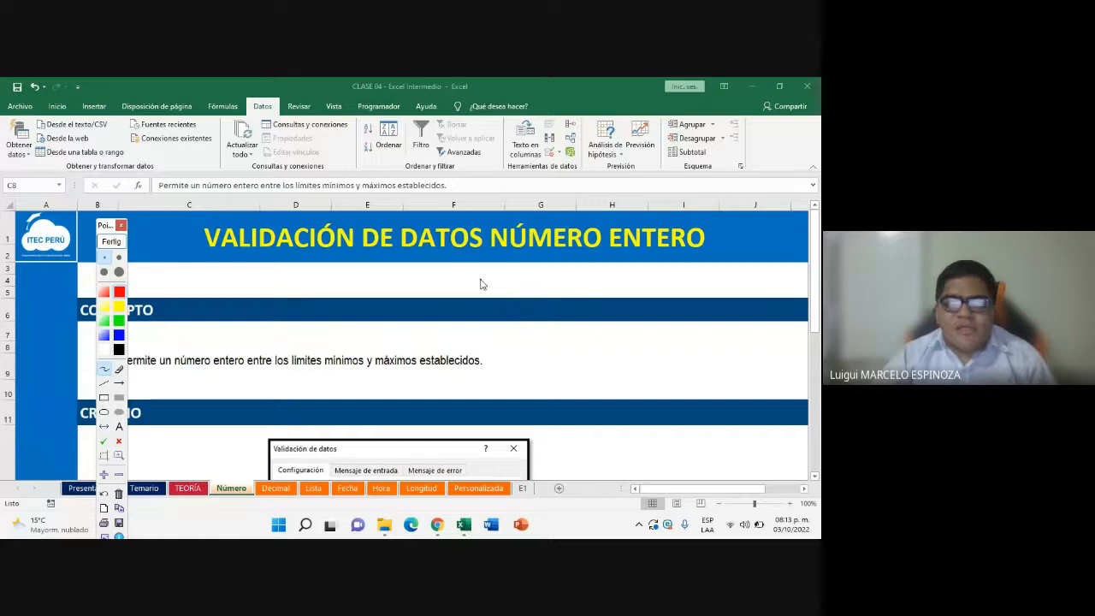
{"action": "left_click_drag", "start_coordinate": [485, 274], "coordinate": [503, 285]}
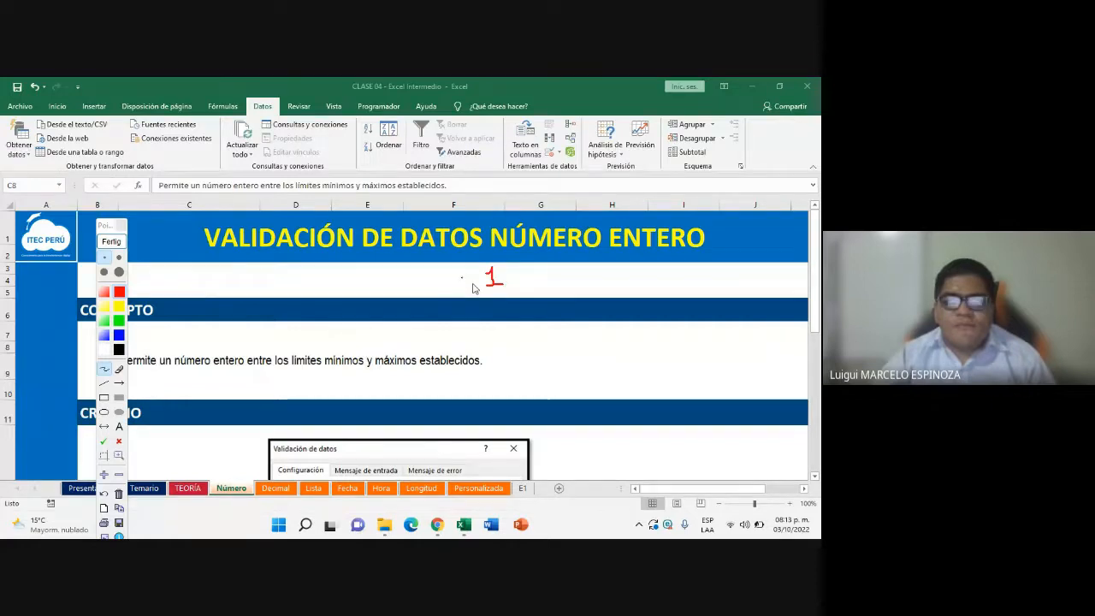
{"action": "mouse_move", "coordinate": [534, 273]}
{"action": "left_mouse_down"}
{"action": "mouse_move", "coordinate": [525, 276]}
{"action": "mouse_move", "coordinate": [538, 284]}
{"action": "mouse_move", "coordinate": [565, 274]}
{"action": "mouse_move", "coordinate": [554, 283]}
{"action": "left_mouse_up"}
{"action": "left_click", "coordinate": [593, 275]}
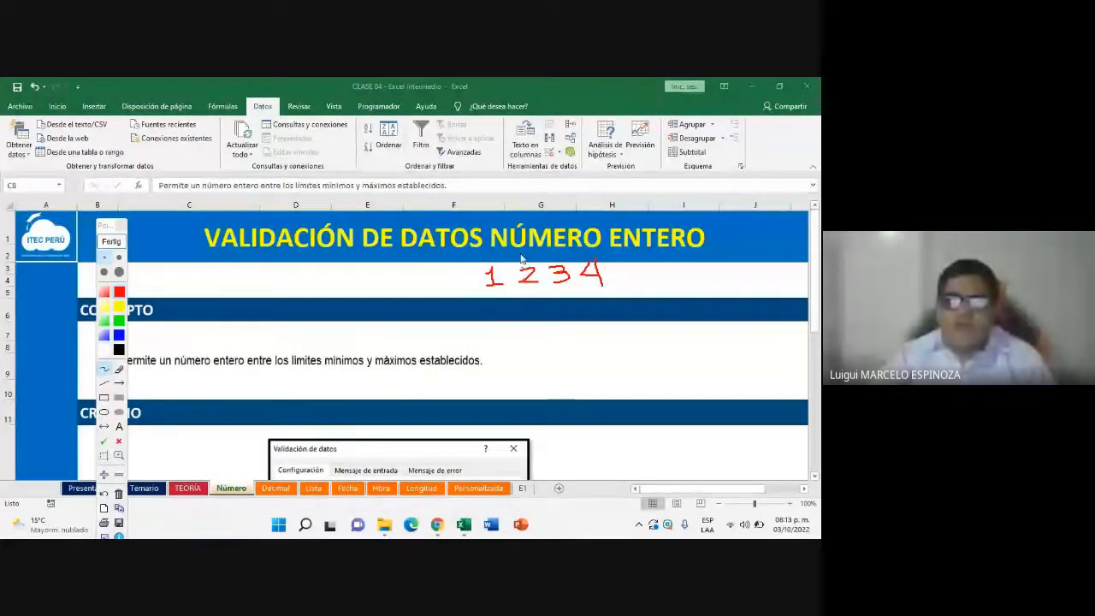
{"action": "left_click_drag", "start_coordinate": [641, 263], "coordinate": [627, 287]}
{"action": "mouse_move", "coordinate": [464, 272]}
{"action": "left_mouse_down"}
{"action": "mouse_move", "coordinate": [467, 285]}
{"action": "mouse_move", "coordinate": [719, 301]}
{"action": "left_mouse_up"}
{"action": "left_click_drag", "start_coordinate": [578, 333], "coordinate": [603, 333]}
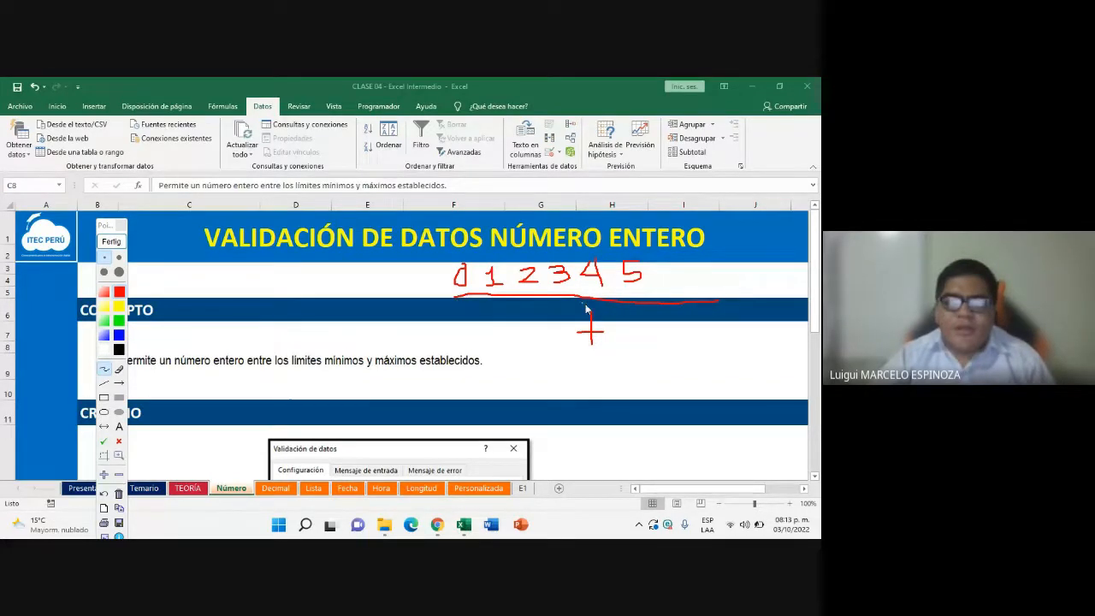
{"action": "mouse_move", "coordinate": [664, 329]}
{"action": "left_mouse_down"}
{"action": "mouse_move", "coordinate": [647, 343]}
{"action": "mouse_move", "coordinate": [669, 366]}
{"action": "mouse_move", "coordinate": [681, 350]}
{"action": "left_mouse_up"}
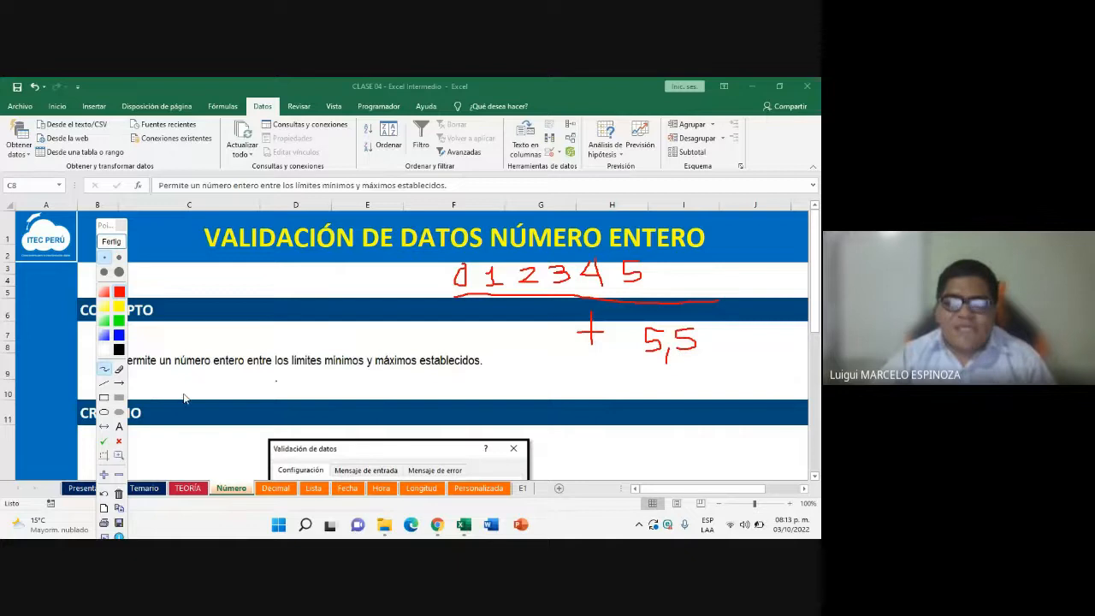
{"action": "left_click", "coordinate": [104, 411]}
{"action": "left_click_drag", "start_coordinate": [662, 337], "coordinate": [710, 374]}
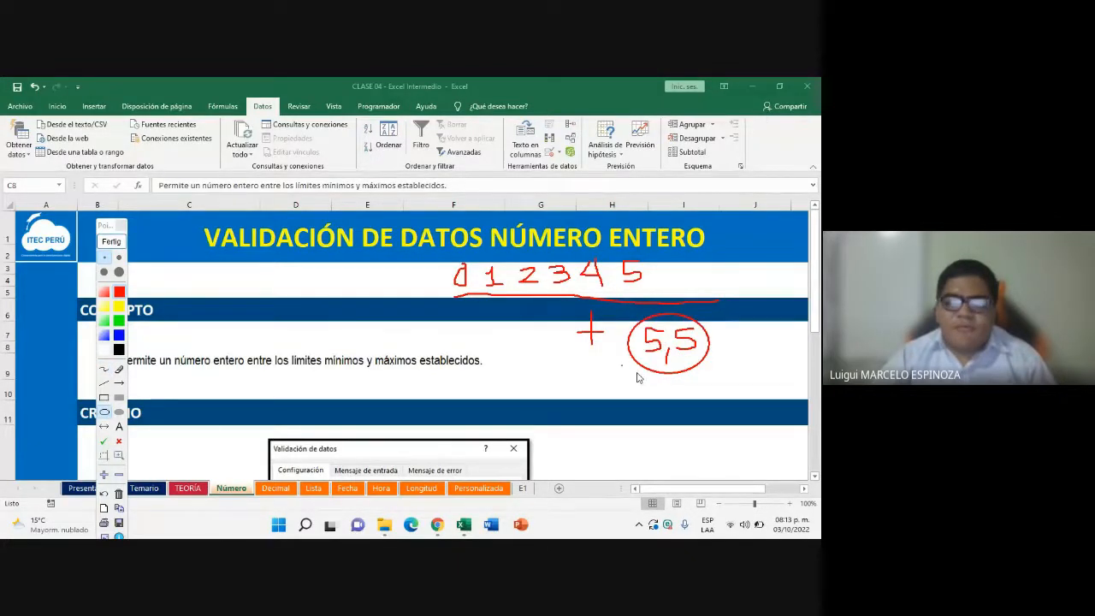
{"action": "left_click", "coordinate": [111, 242]}
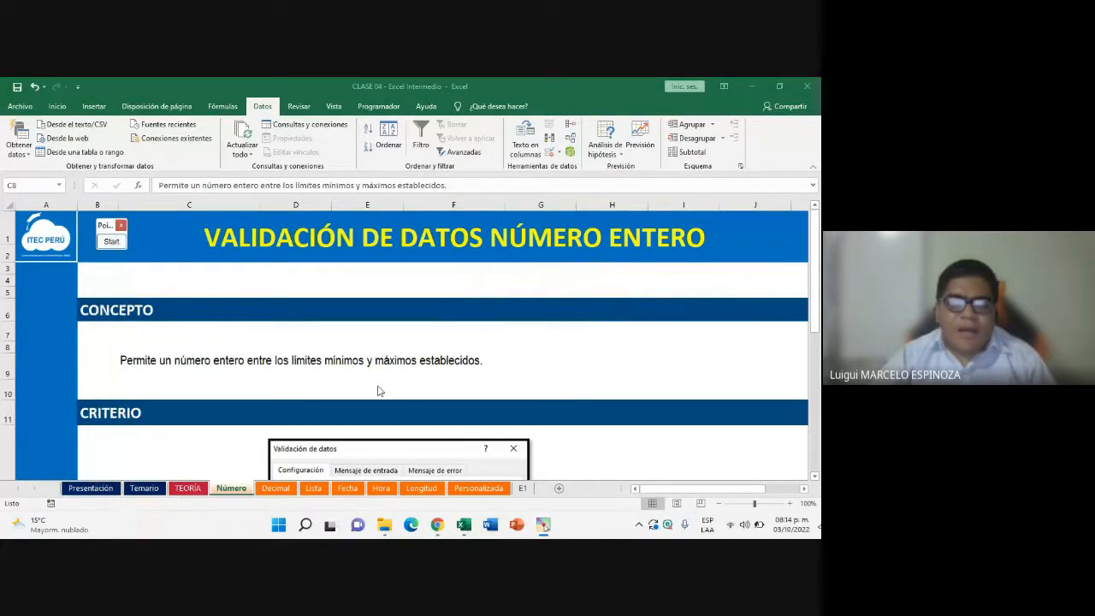
Scroll through the Número sheet and select the picture of the validation dialog
{"action": "scroll", "coordinate": [377, 391], "scroll_direction": "down", "scroll_amount": 3}
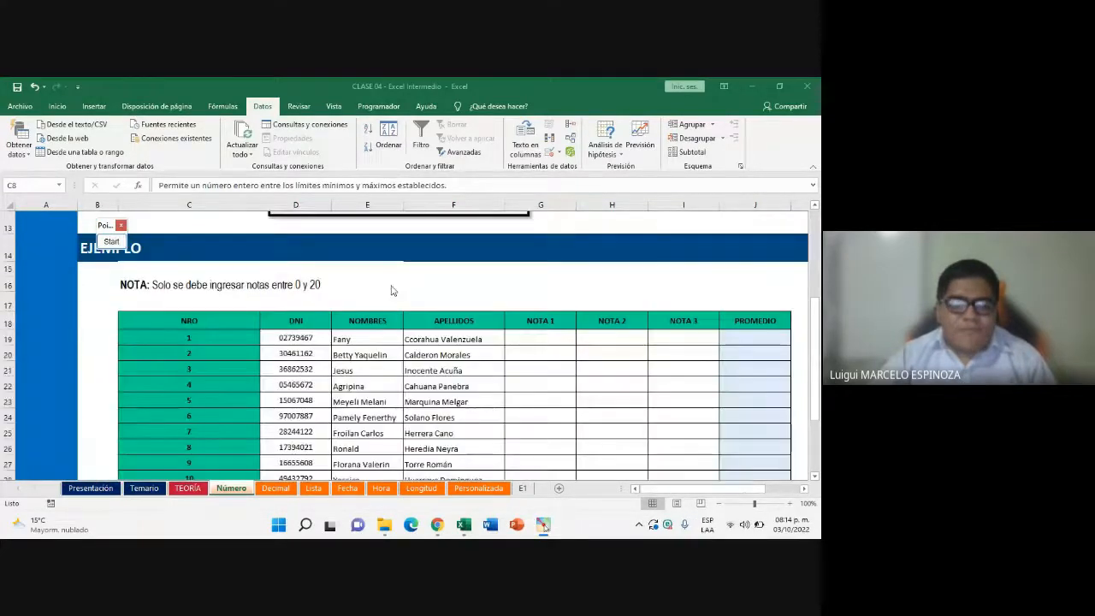
{"action": "scroll", "coordinate": [393, 292], "scroll_direction": "up", "scroll_amount": 2}
{"action": "scroll", "coordinate": [385, 405], "scroll_direction": "down", "scroll_amount": 1}
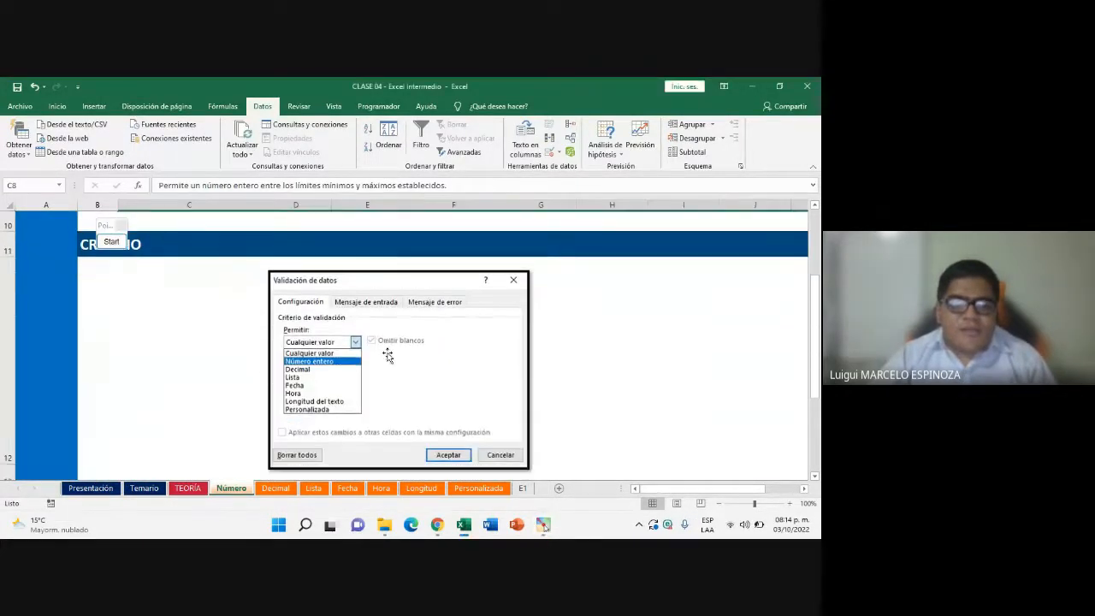
{"action": "left_click", "coordinate": [398, 350]}
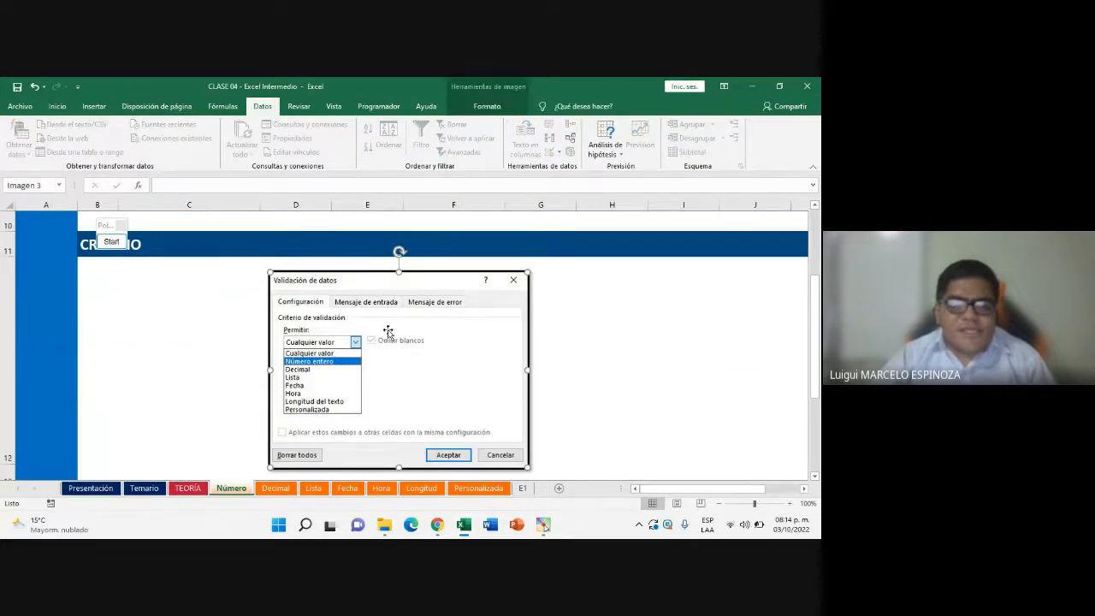
{"action": "scroll", "coordinate": [350, 398], "scroll_direction": "down", "scroll_amount": 2}
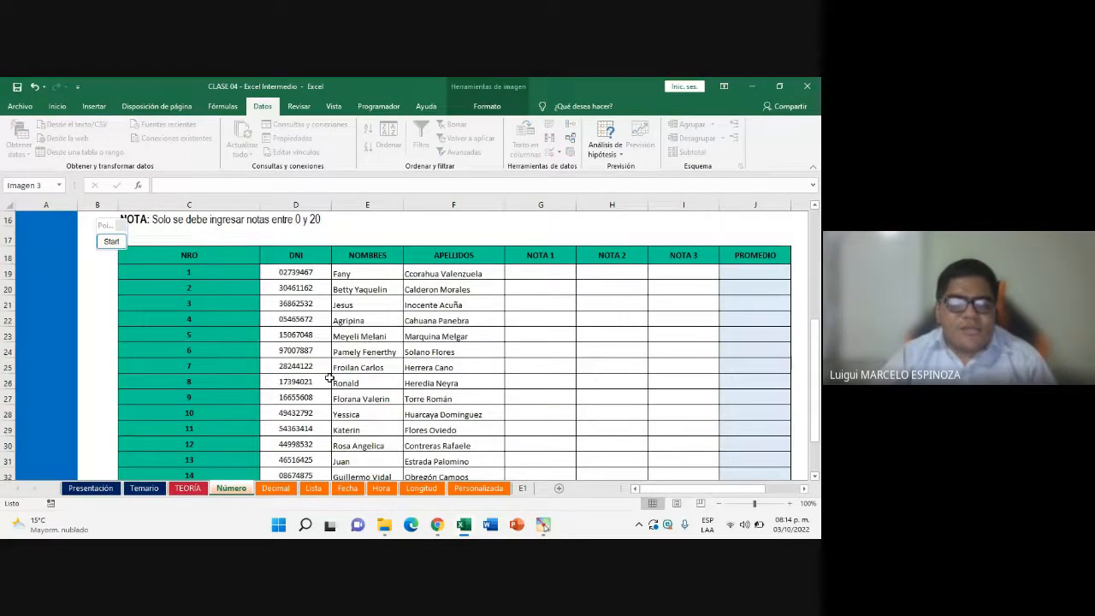
{"action": "scroll", "coordinate": [331, 379], "scroll_direction": "up", "scroll_amount": 1}
{"action": "left_click", "coordinate": [439, 526]}
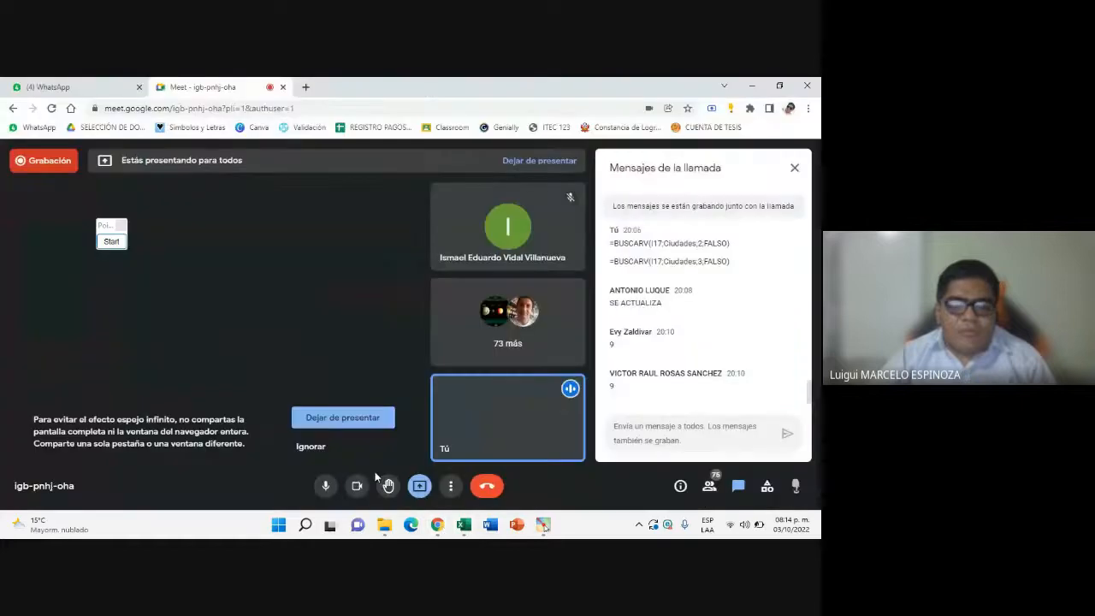
{"action": "left_click", "coordinate": [465, 526]}
{"action": "scroll", "coordinate": [312, 376], "scroll_direction": "down", "scroll_amount": 1}
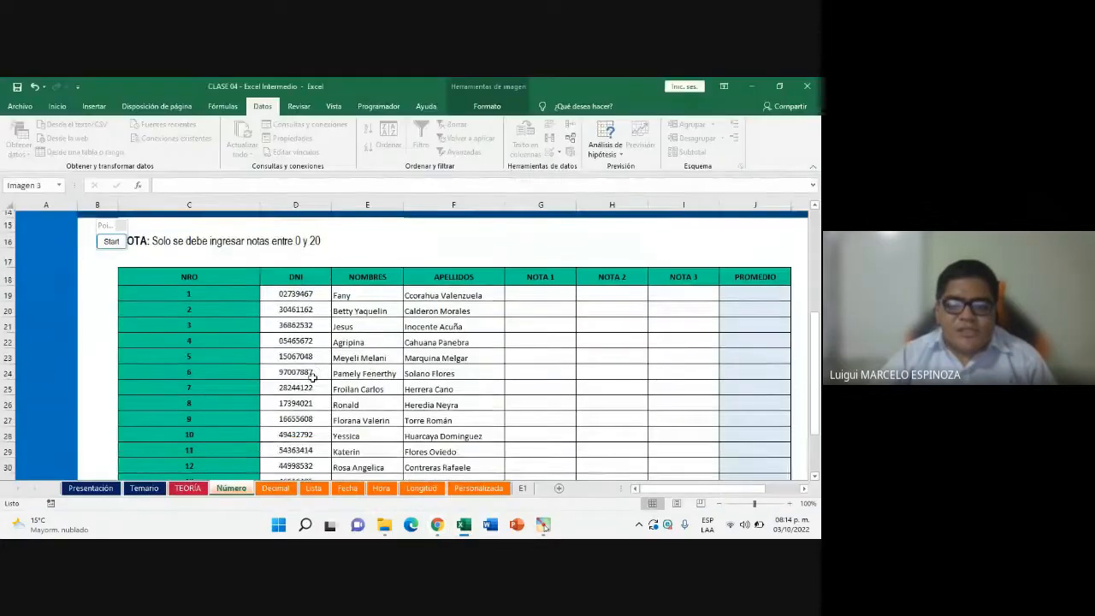
{"action": "scroll", "coordinate": [313, 376], "scroll_direction": "up", "scroll_amount": 2}
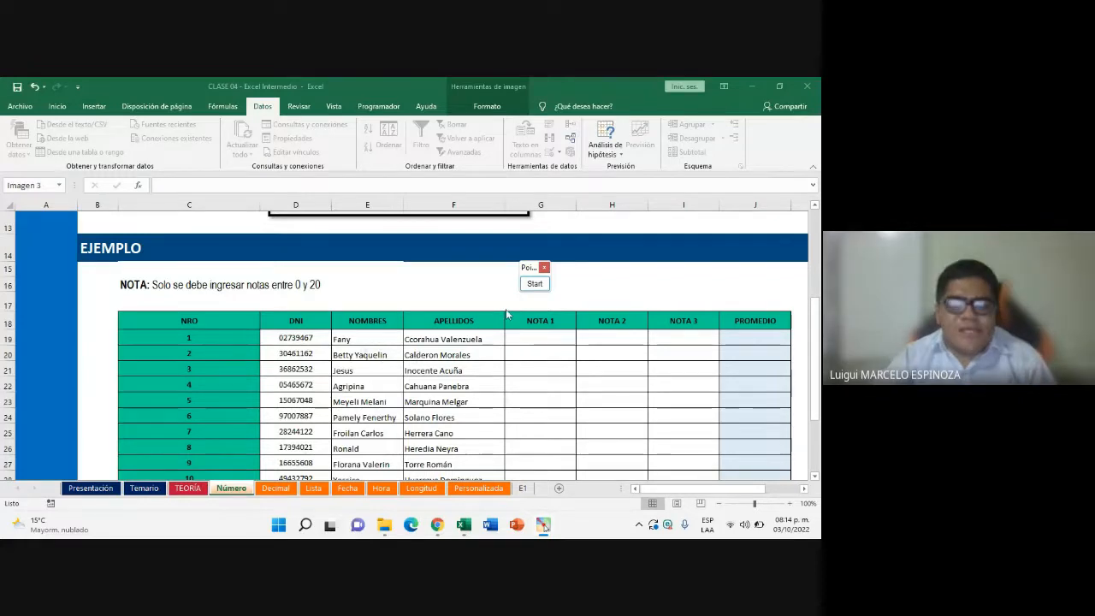
Move the annotation widget to column B and open its pen palette beside the grades table
{"action": "left_click_drag", "start_coordinate": [545, 278], "coordinate": [99, 299]}
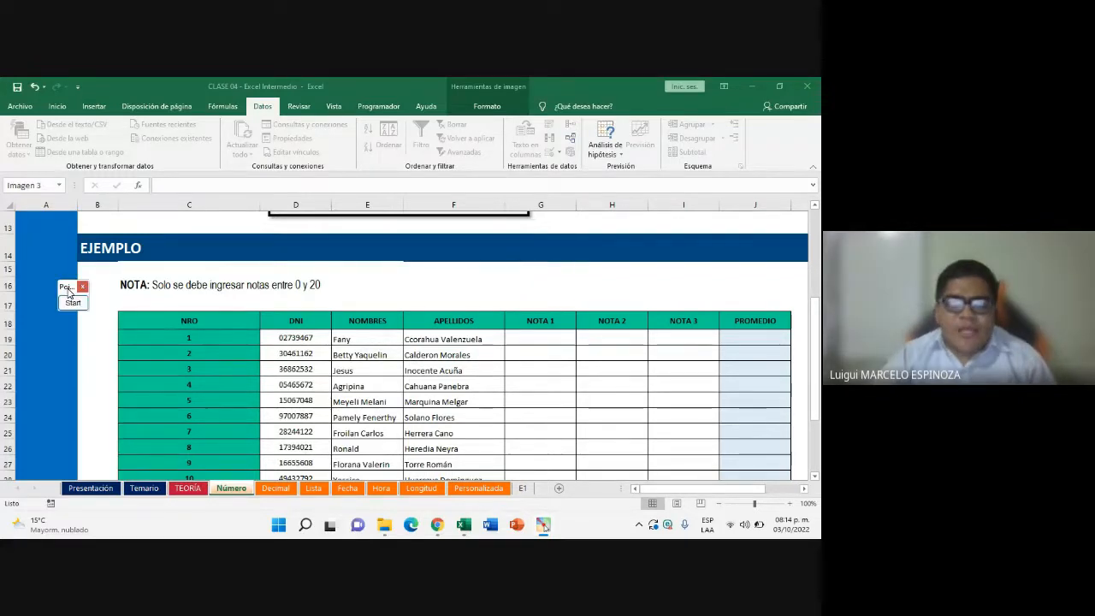
{"action": "scroll", "coordinate": [417, 322], "scroll_direction": "down", "scroll_amount": 1}
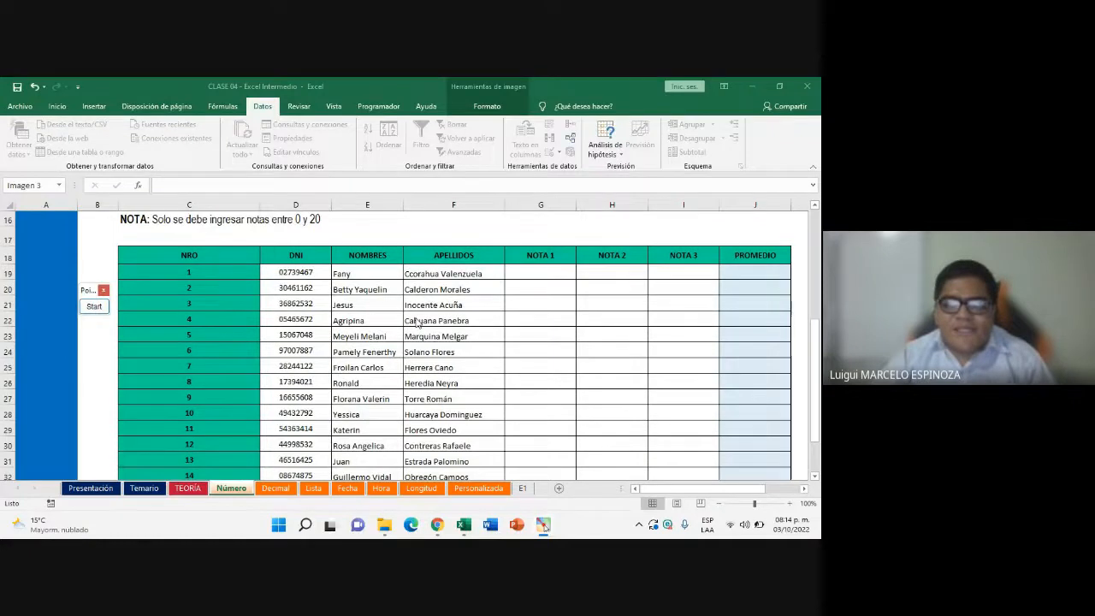
{"action": "scroll", "coordinate": [417, 322], "scroll_direction": "down", "scroll_amount": 1}
{"action": "scroll", "coordinate": [463, 268], "scroll_direction": "up", "scroll_amount": 1}
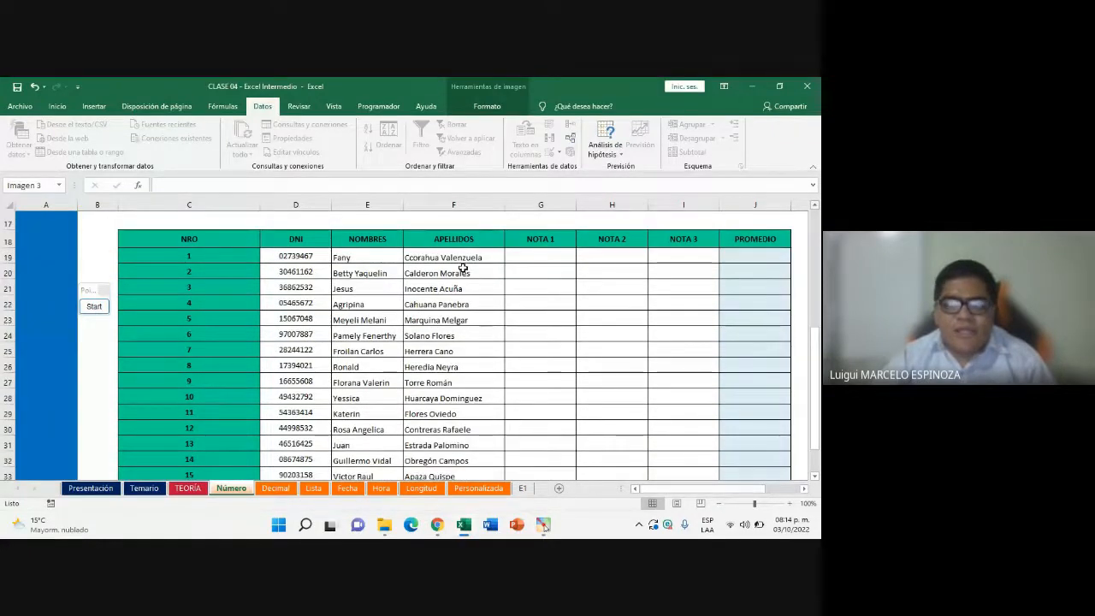
{"action": "left_click", "coordinate": [94, 306]}
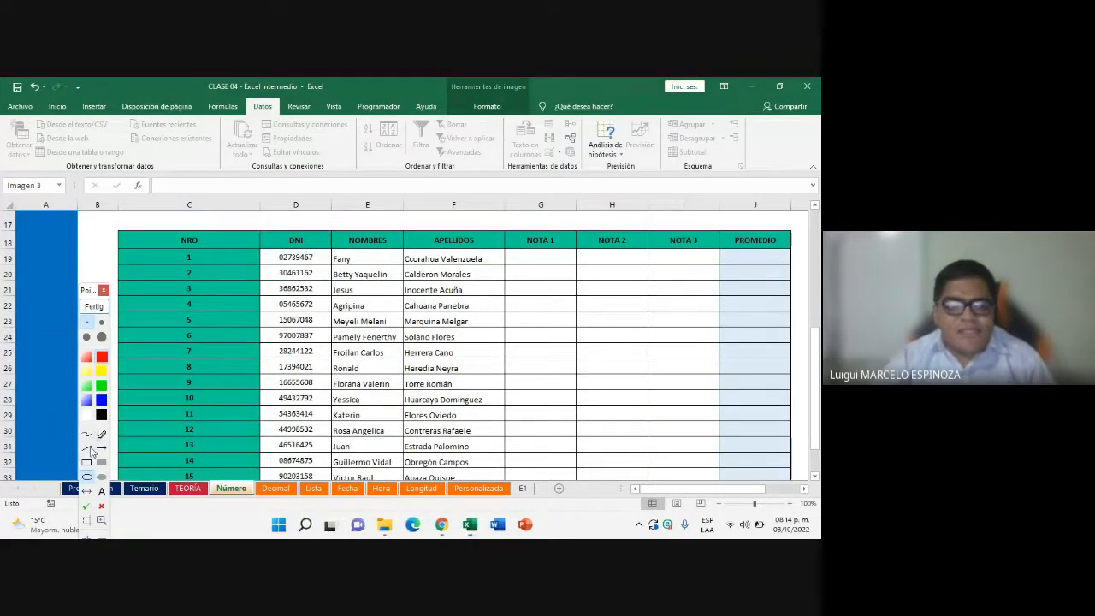
Draw a red rectangle around the NOTA 1–NOTA 3 columns, then close the annotation palette
{"action": "left_click", "coordinate": [87, 462]}
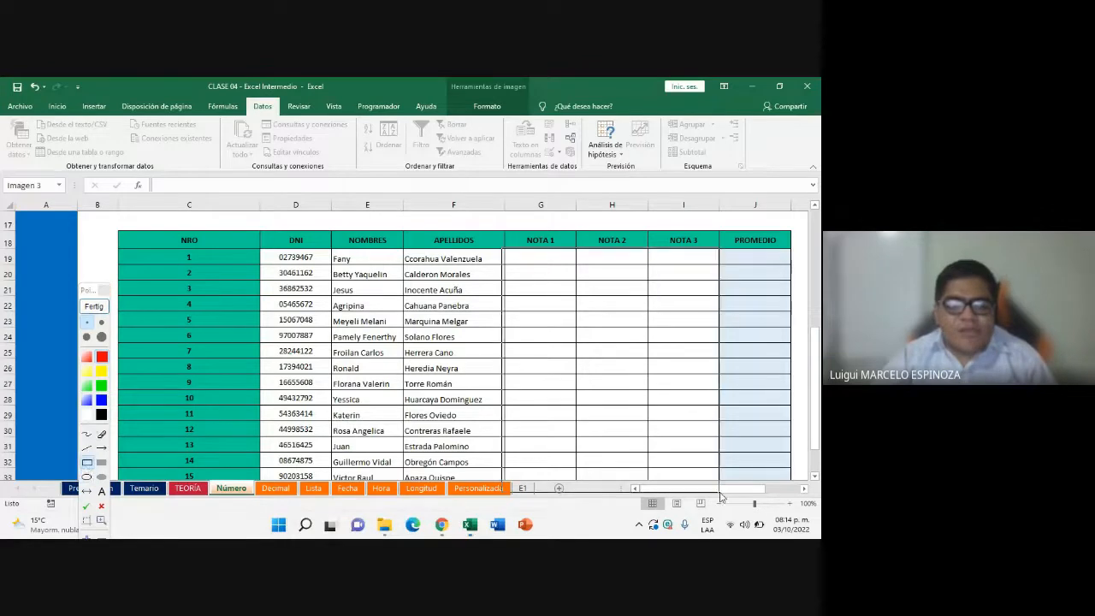
{"action": "left_click_drag", "start_coordinate": [719, 493], "coordinate": [723, 484]}
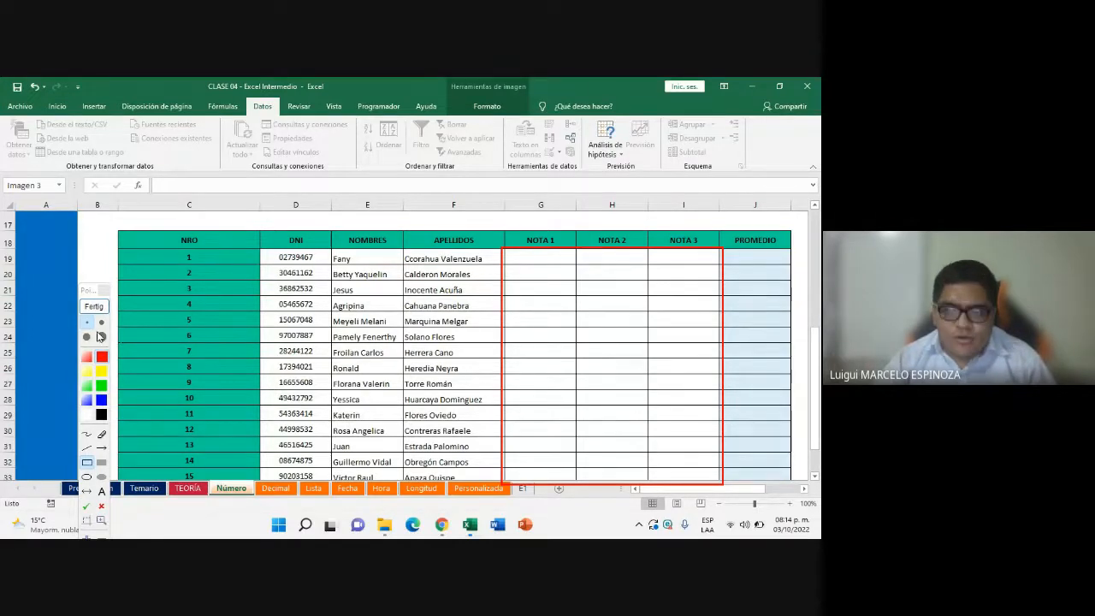
{"action": "left_click", "coordinate": [94, 306]}
Try selecting the NOTA cells from G19 down to I36
{"action": "scroll", "coordinate": [509, 360], "scroll_direction": "down", "scroll_amount": 1}
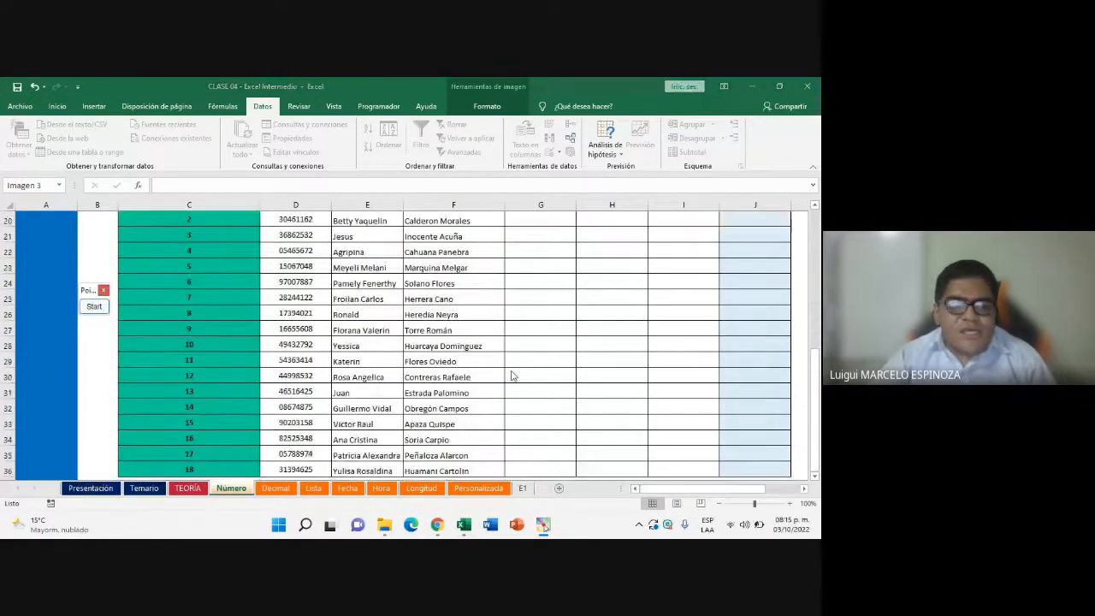
{"action": "scroll", "coordinate": [675, 430], "scroll_direction": "down", "scroll_amount": 3}
{"action": "scroll", "coordinate": [673, 420], "scroll_direction": "up", "scroll_amount": 6}
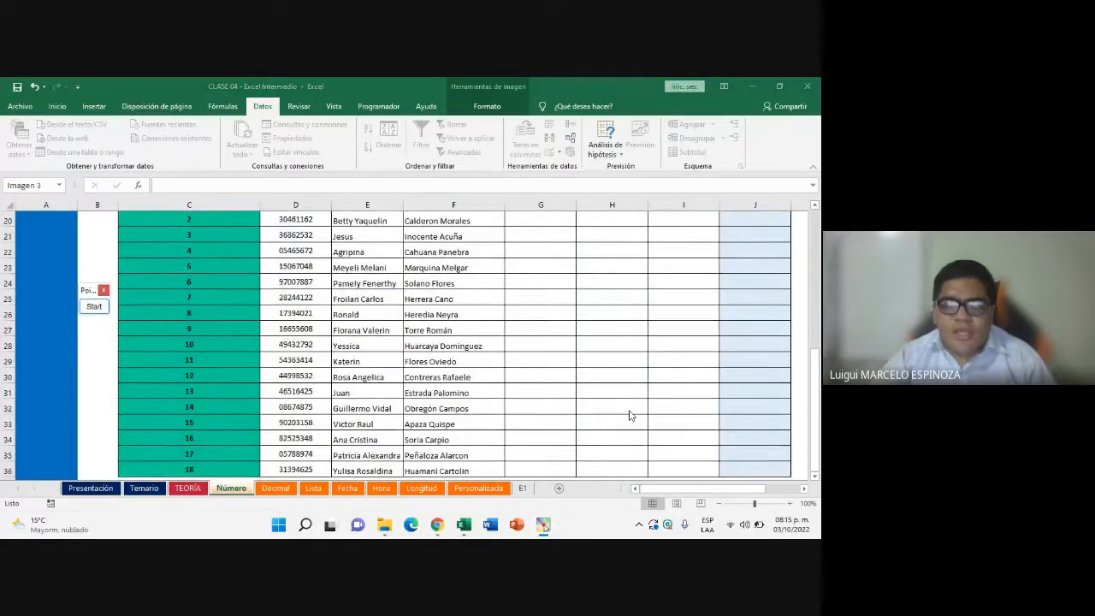
{"action": "scroll", "coordinate": [511, 419], "scroll_direction": "down", "scroll_amount": 2}
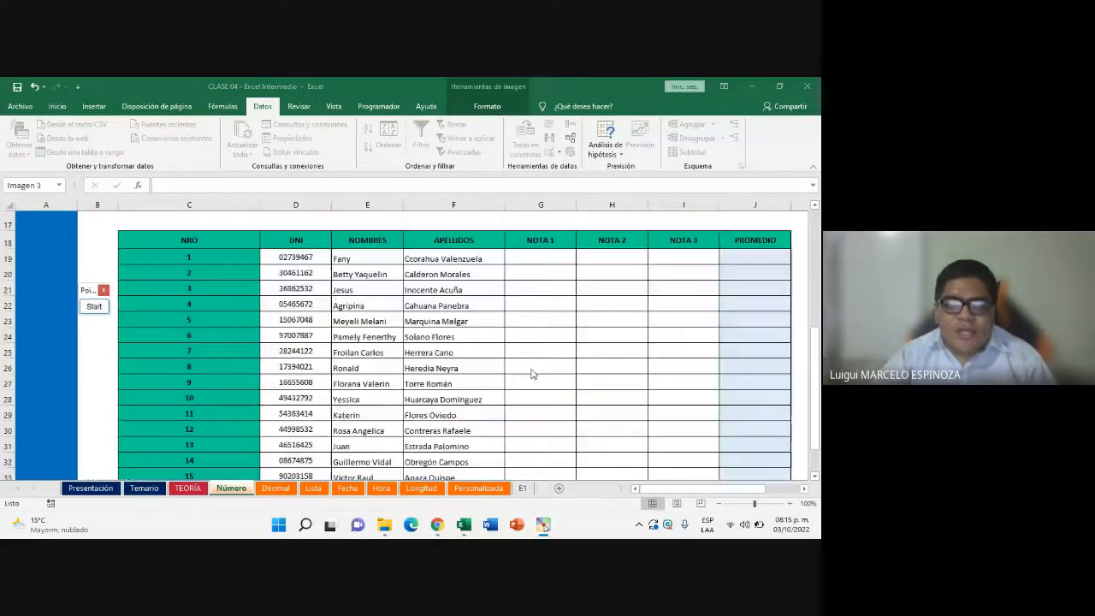
{"action": "left_click", "coordinate": [545, 258]}
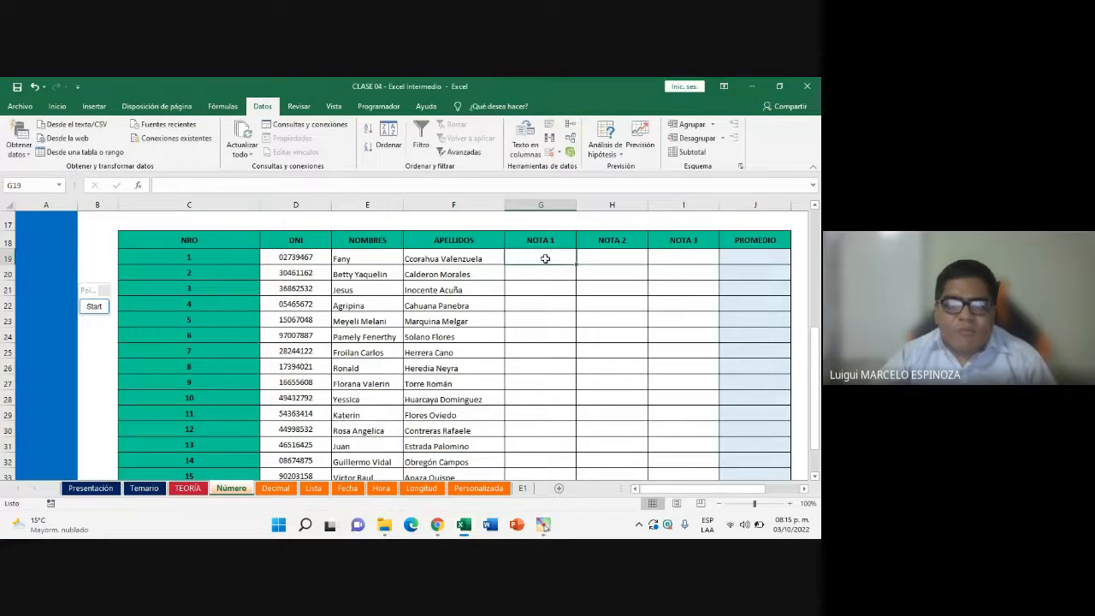
{"action": "left_click_drag", "start_coordinate": [575, 258], "coordinate": [675, 435]}
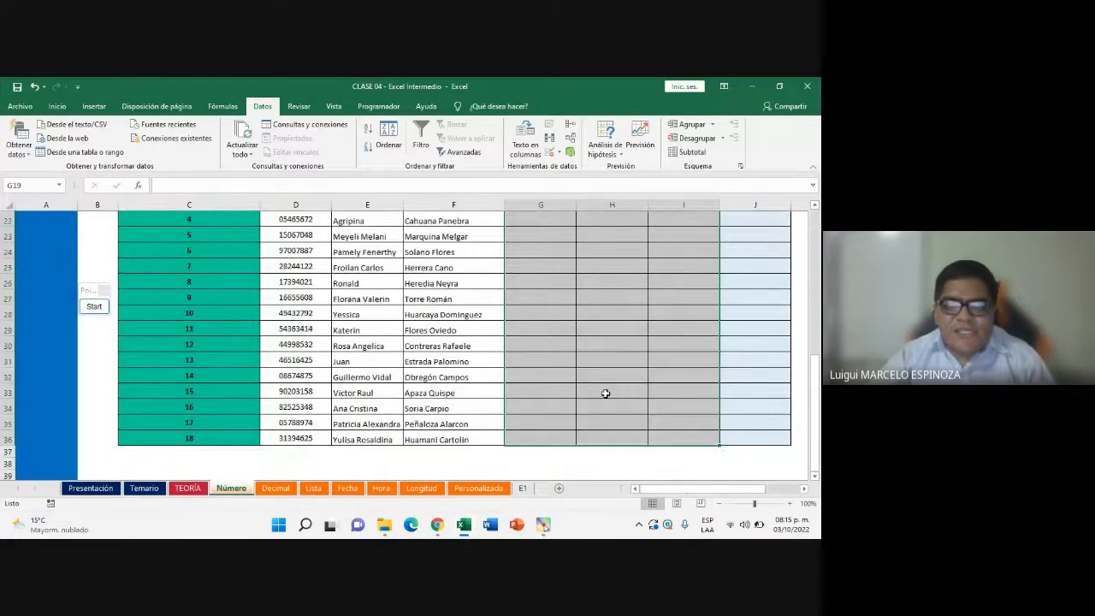
{"action": "scroll", "coordinate": [605, 394], "scroll_direction": "up", "scroll_amount": 2}
{"action": "left_click_drag", "start_coordinate": [540, 273], "coordinate": [677, 450]}
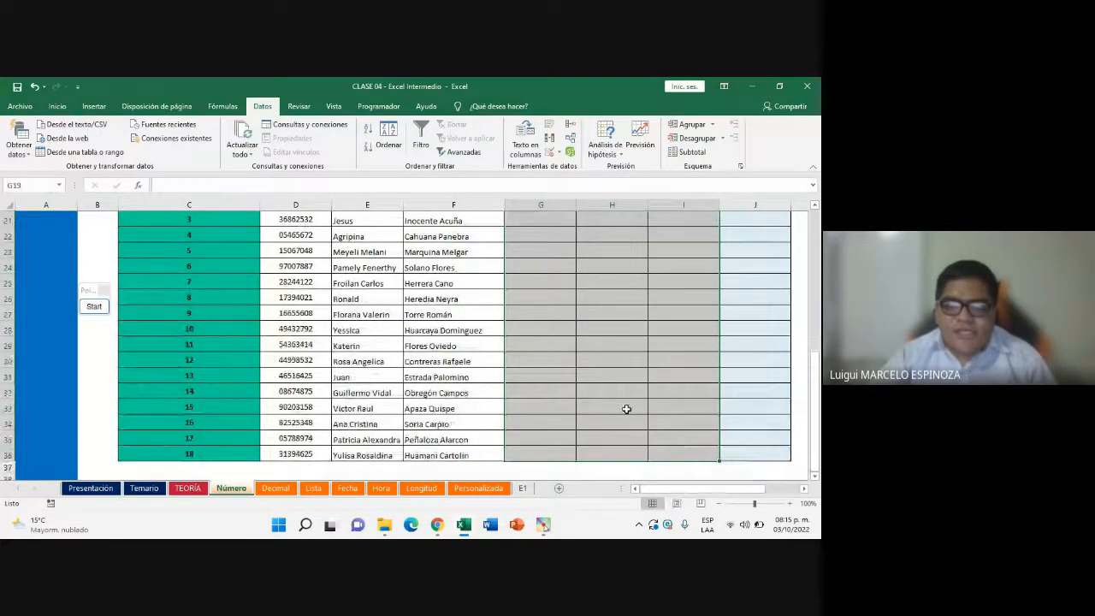
{"action": "scroll", "coordinate": [625, 408], "scroll_direction": "up", "scroll_amount": 2}
{"action": "left_click", "coordinate": [548, 332]}
{"action": "left_click_drag", "start_coordinate": [532, 293], "coordinate": [689, 441]}
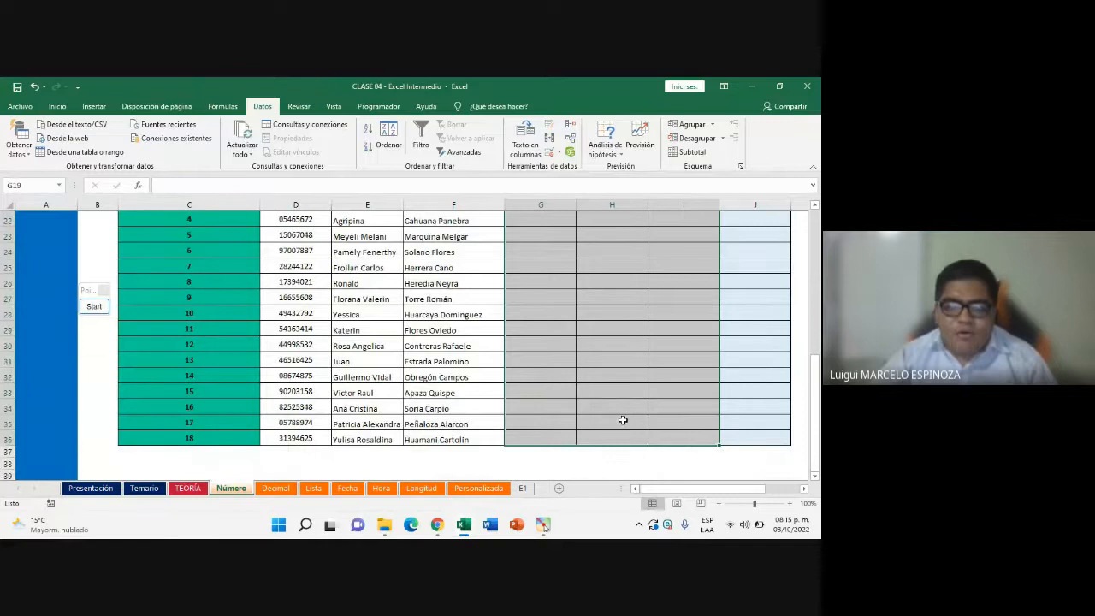
{"action": "scroll", "coordinate": [621, 420], "scroll_direction": "up", "scroll_amount": 2}
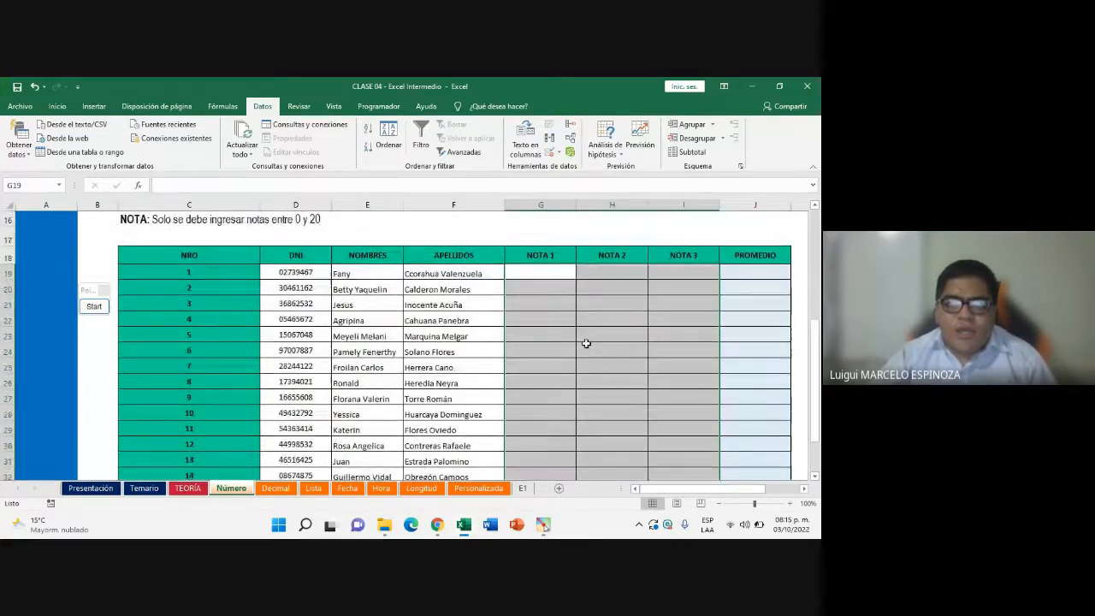
{"action": "left_click", "coordinate": [591, 351]}
Narrow the selection to the first student's NOTA cells G19:I19
{"action": "left_click_drag", "start_coordinate": [528, 273], "coordinate": [711, 276]}
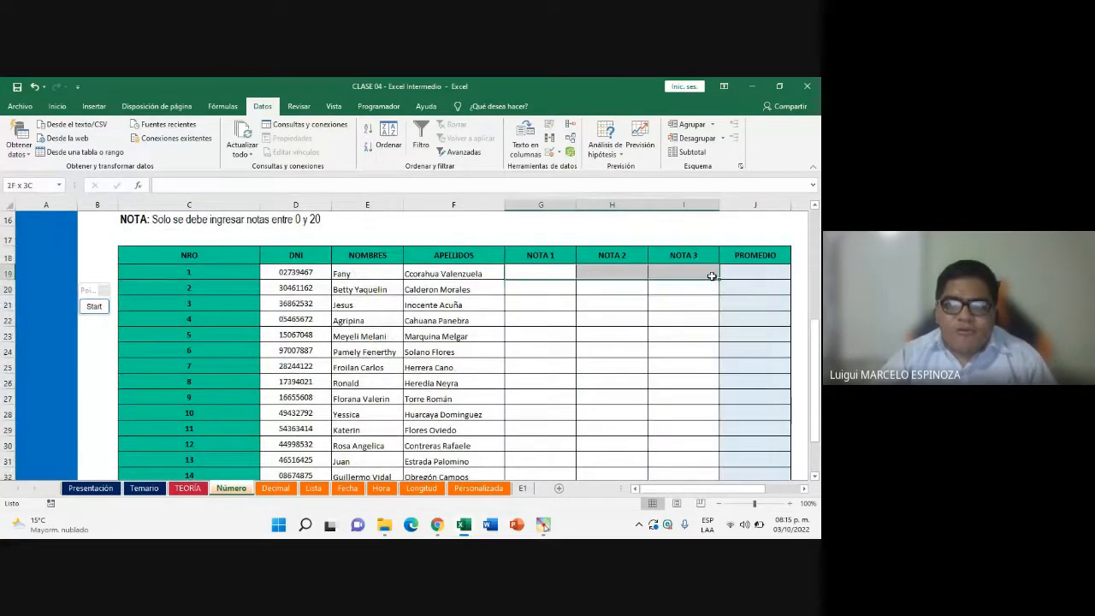
{"action": "left_click", "coordinate": [664, 308]}
{"action": "left_click_drag", "start_coordinate": [526, 276], "coordinate": [675, 285]}
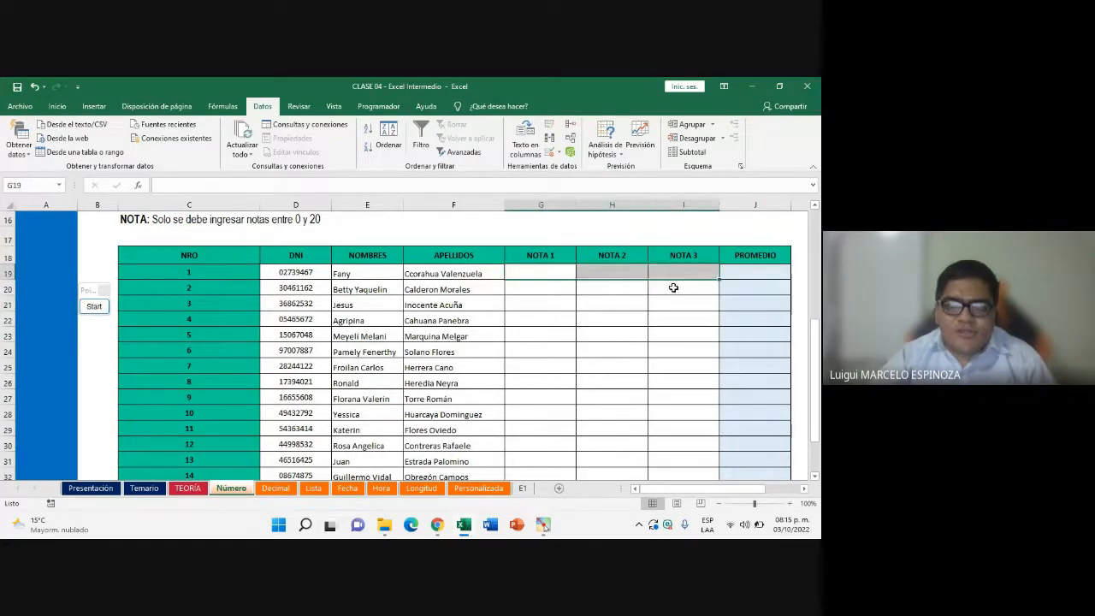
{"action": "left_click_drag", "start_coordinate": [522, 272], "coordinate": [685, 270]}
{"action": "left_click_drag", "start_coordinate": [599, 273], "coordinate": [671, 274]}
{"action": "left_click", "coordinate": [578, 291]}
{"action": "left_click_drag", "start_coordinate": [599, 274], "coordinate": [682, 274]}
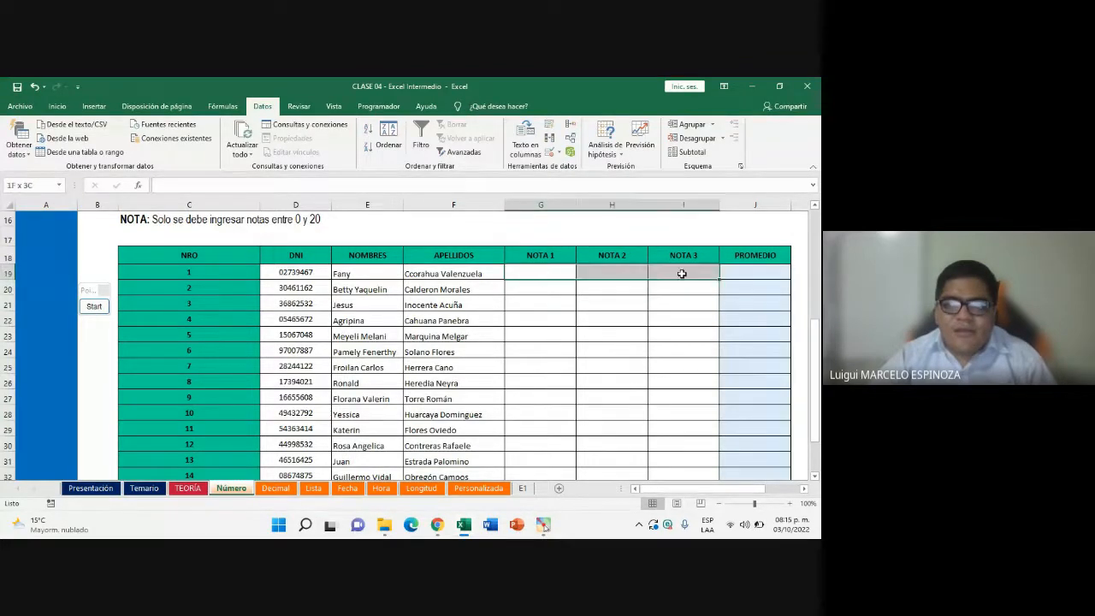
{"action": "left_click", "coordinate": [554, 274]}
{"action": "left_click_drag", "start_coordinate": [555, 274], "coordinate": [691, 274]}
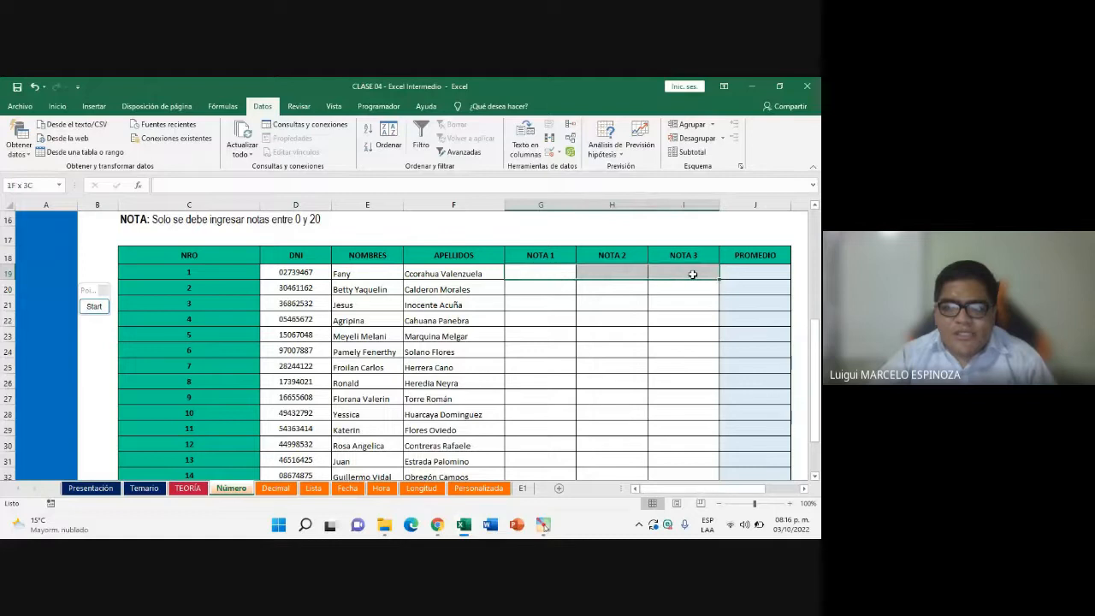
{"action": "left_click", "coordinate": [95, 307]}
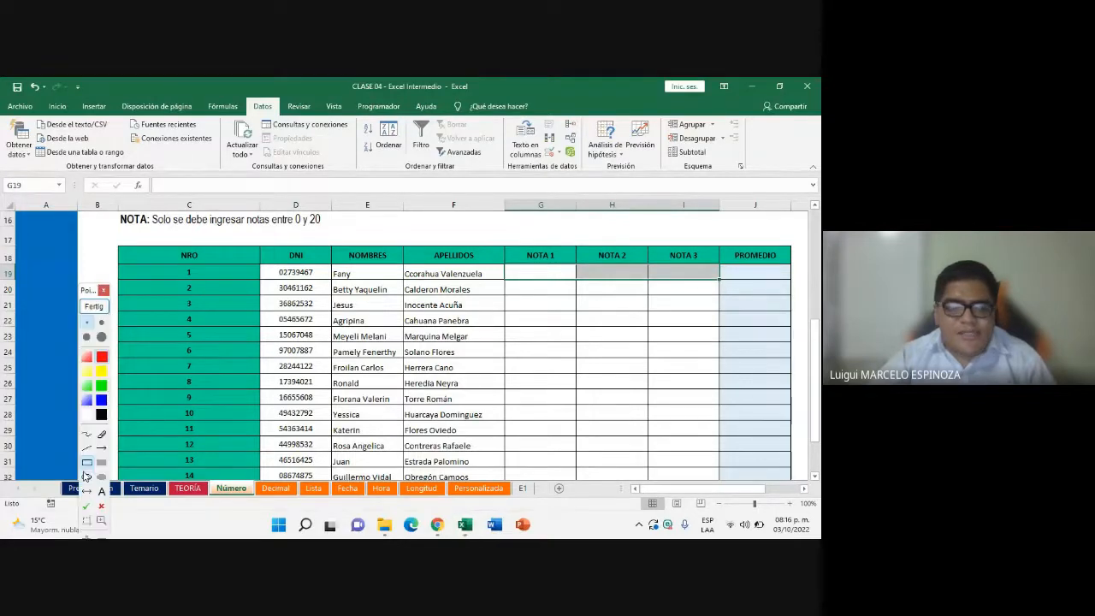
{"action": "left_click_drag", "start_coordinate": [504, 254], "coordinate": [722, 287]}
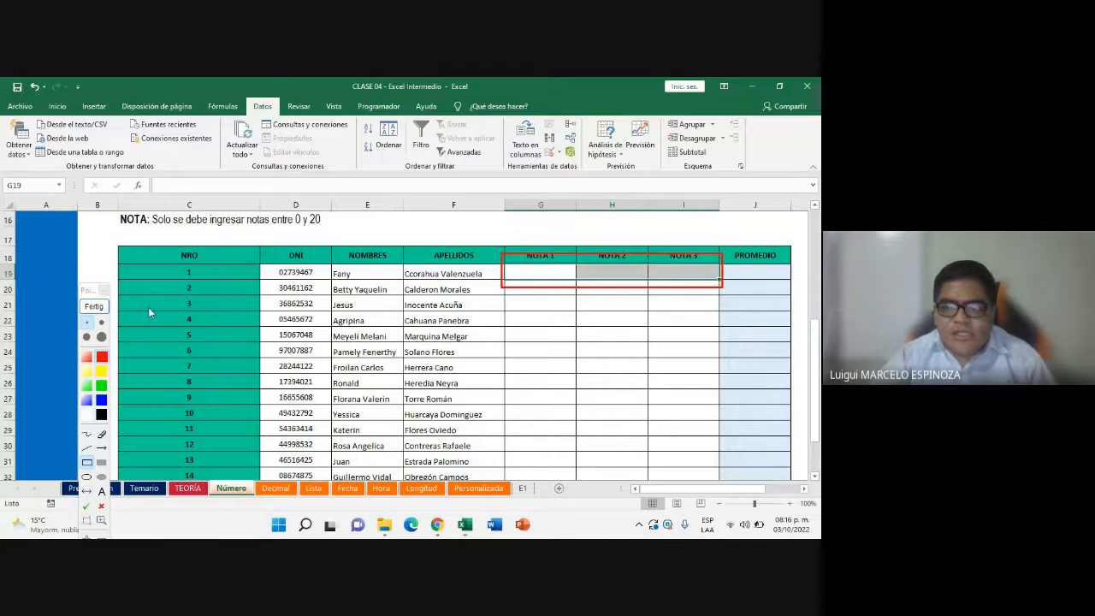
{"action": "left_click", "coordinate": [94, 308]}
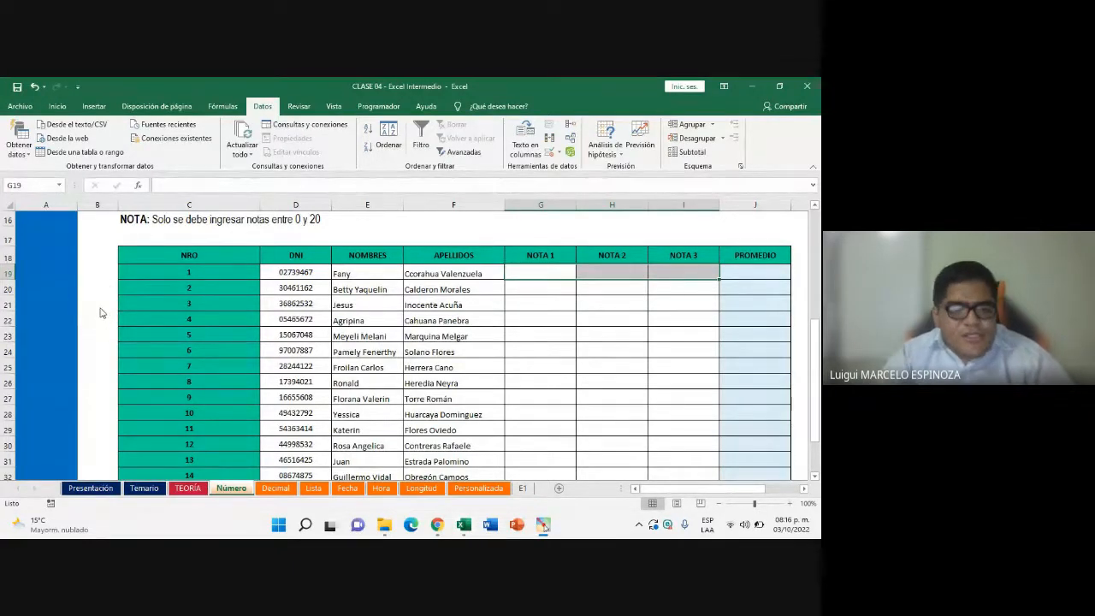
{"action": "left_click", "coordinate": [97, 308]}
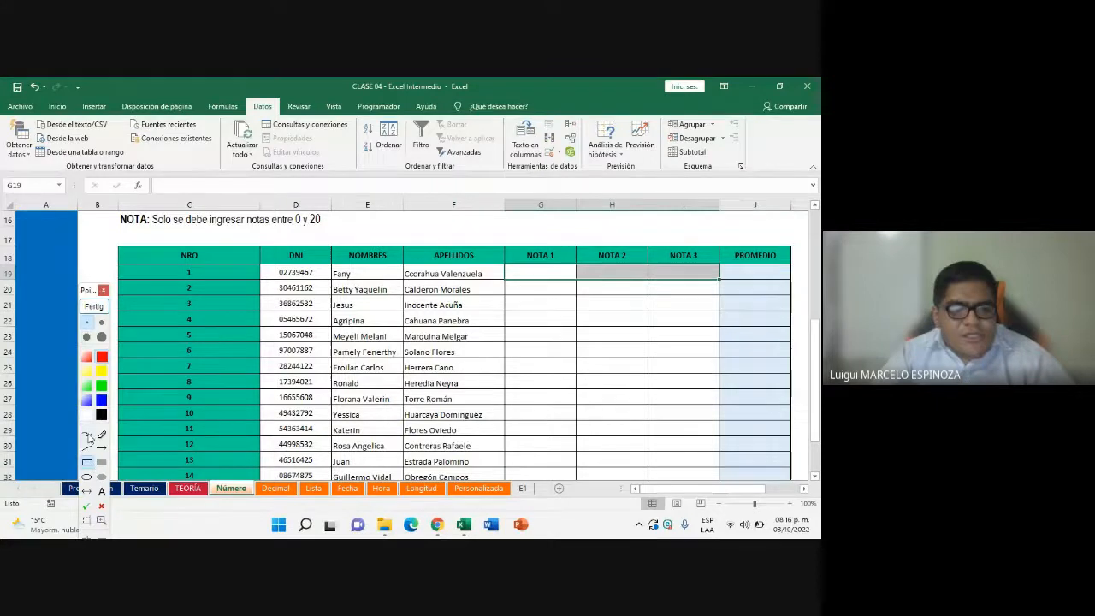
{"action": "left_click", "coordinate": [89, 439]}
{"action": "left_click_drag", "start_coordinate": [361, 225], "coordinate": [360, 232]}
{"action": "left_click_drag", "start_coordinate": [371, 224], "coordinate": [372, 231]}
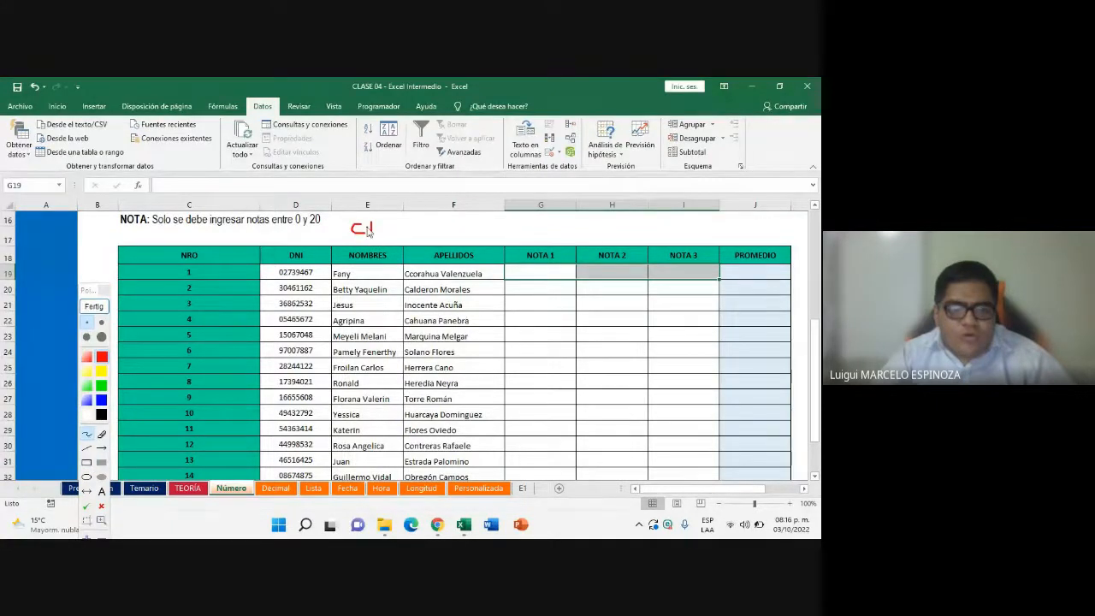
{"action": "left_click_drag", "start_coordinate": [411, 218], "coordinate": [412, 236]}
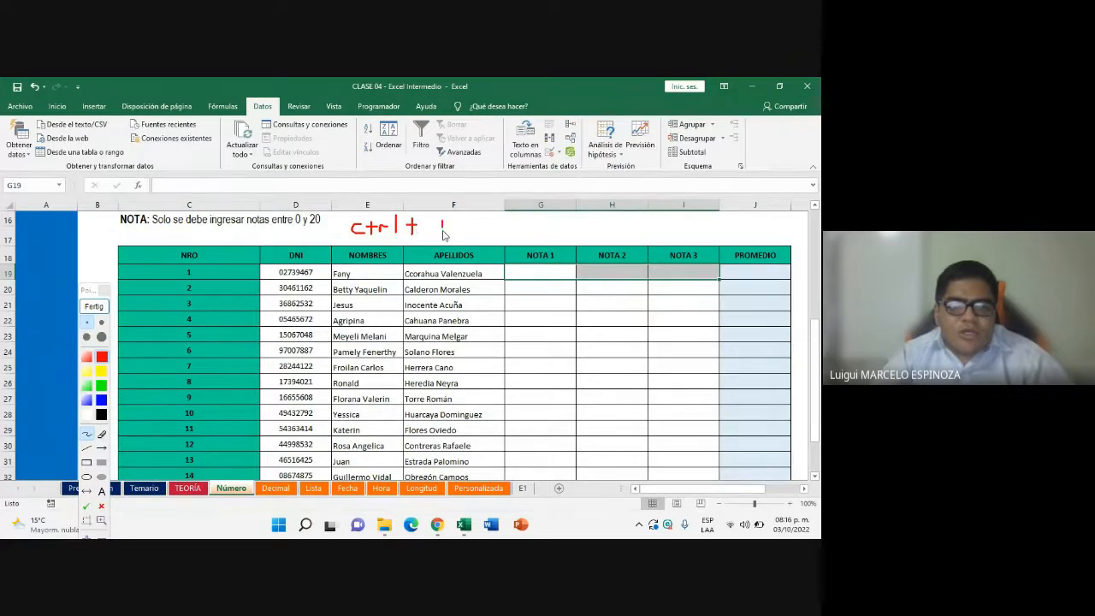
{"action": "mouse_move", "coordinate": [434, 222]}
{"action": "left_mouse_down"}
{"action": "mouse_move", "coordinate": [444, 230]}
{"action": "mouse_move", "coordinate": [454, 207]}
{"action": "left_mouse_up"}
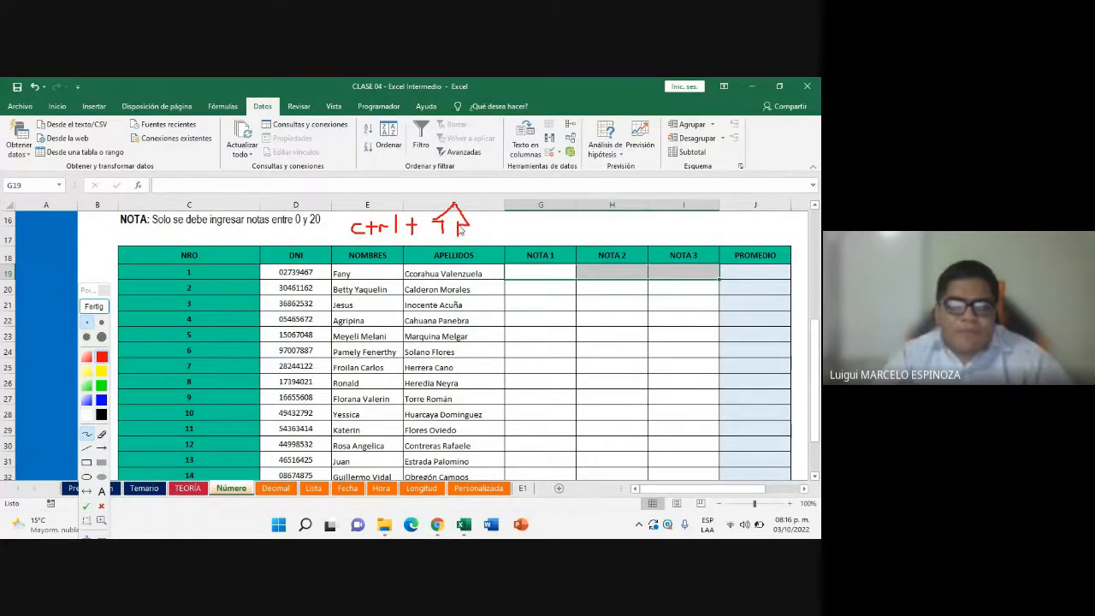
{"action": "left_click_drag", "start_coordinate": [480, 216], "coordinate": [481, 236]}
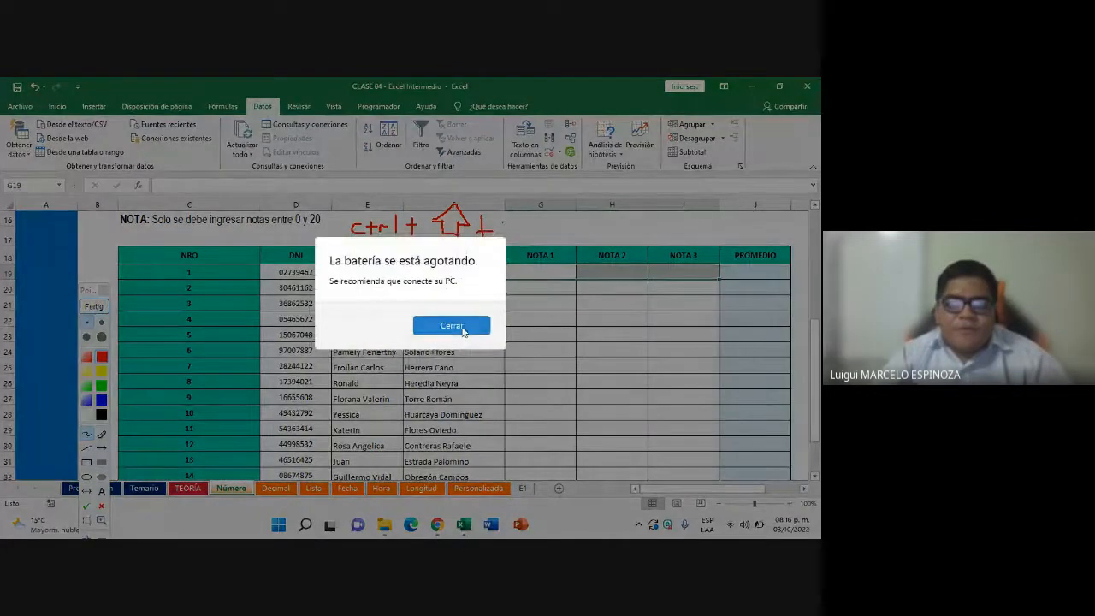
{"action": "left_click", "coordinate": [452, 326]}
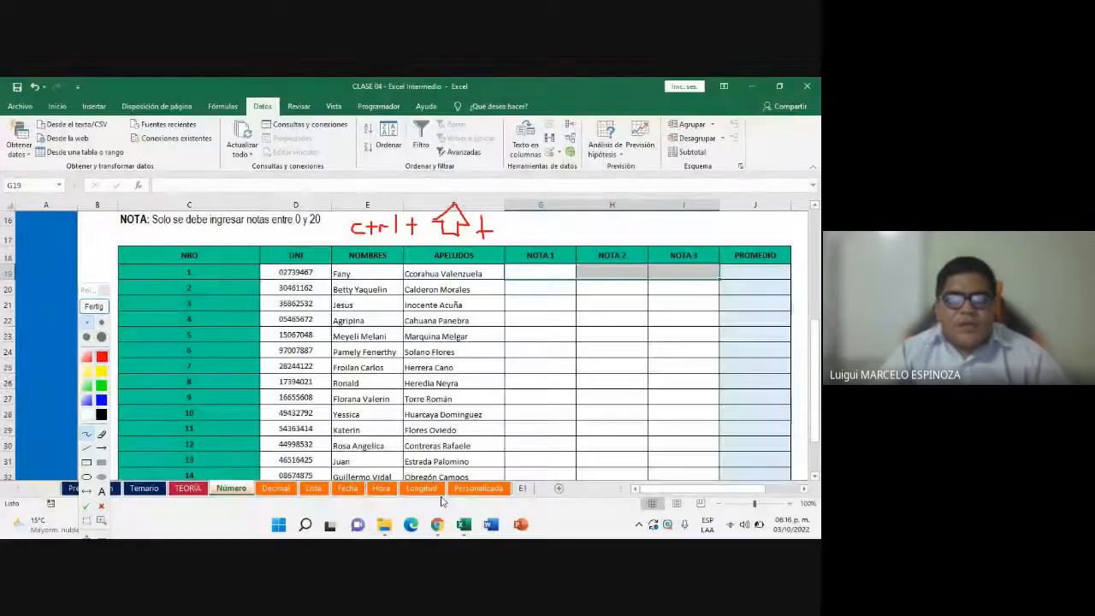
{"action": "left_click", "coordinate": [94, 306]}
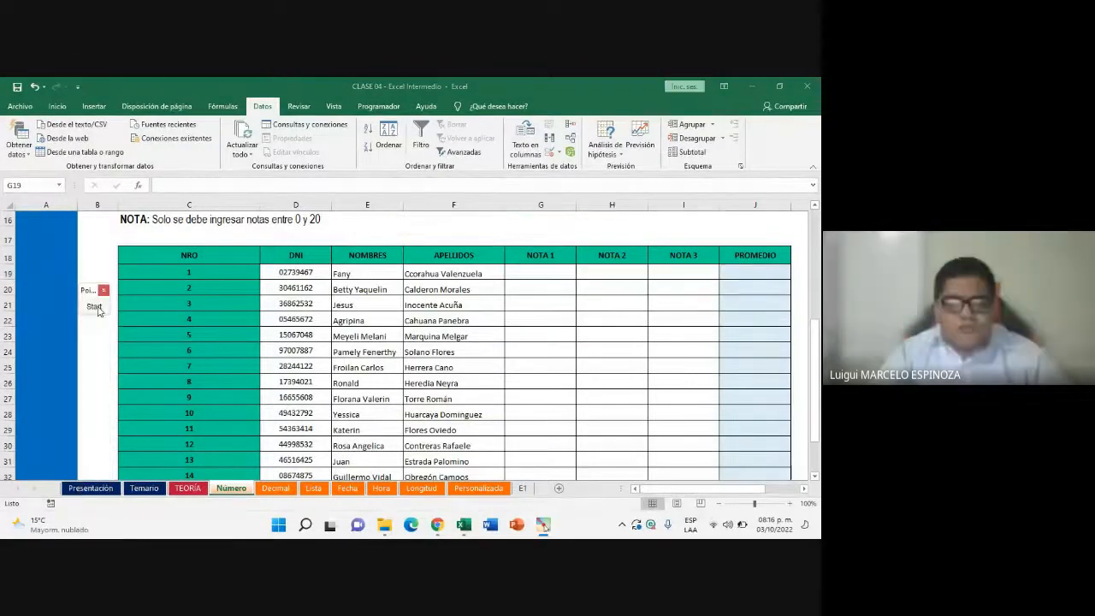
{"action": "left_click", "coordinate": [437, 526]}
{"action": "left_click", "coordinate": [357, 486]}
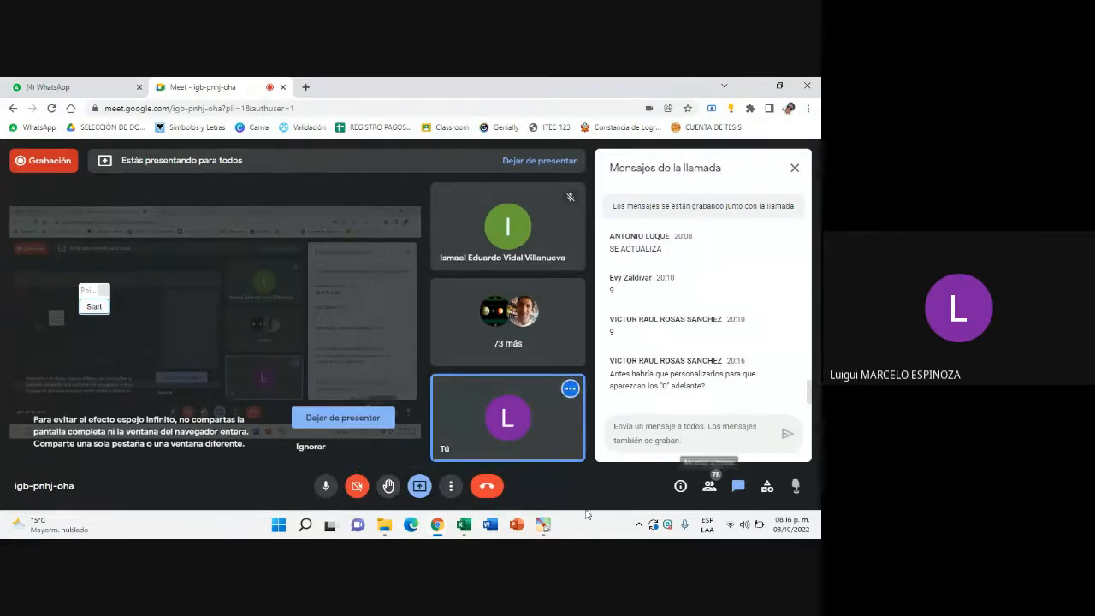
{"action": "left_click", "coordinate": [464, 528]}
{"action": "mouse_move", "coordinate": [437, 524]}
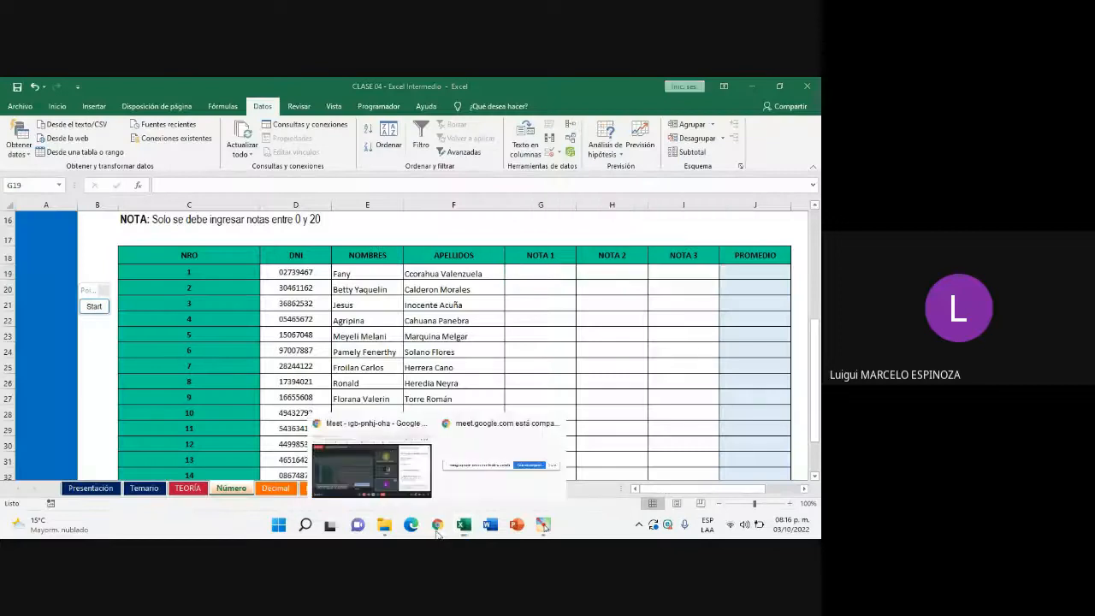
{"action": "left_click", "coordinate": [388, 446]}
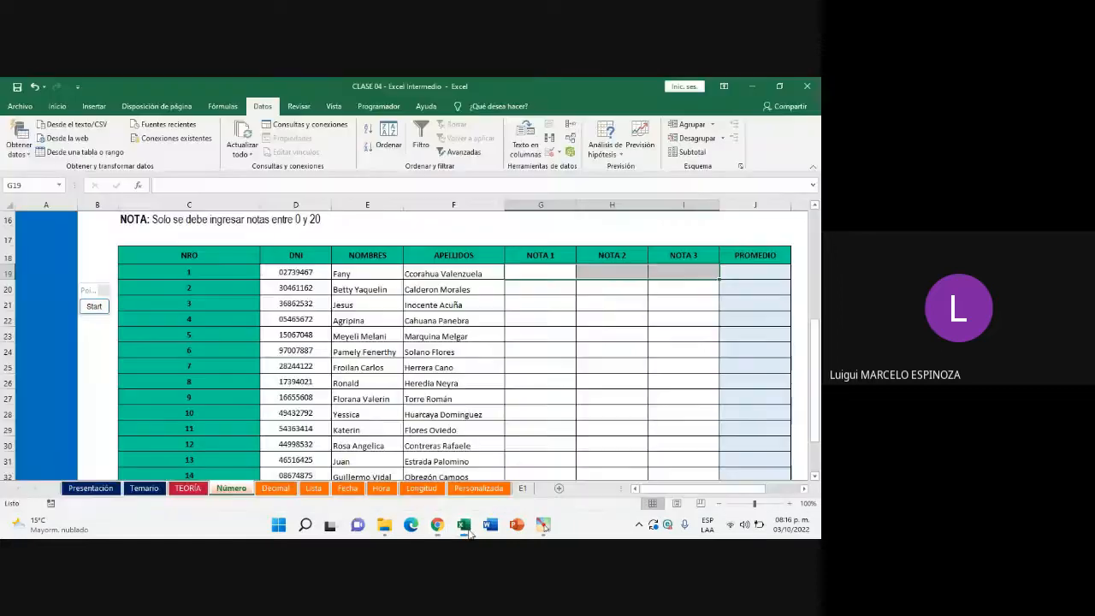
{"action": "left_click", "coordinate": [464, 524]}
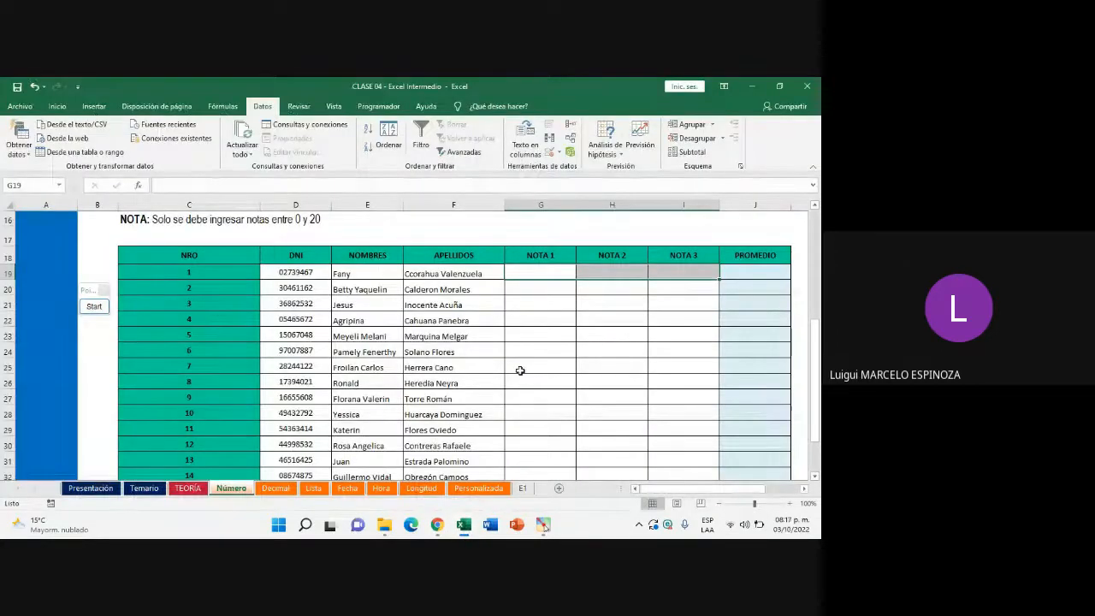
Select the first row's grade cells and try extending the selection down the NOTA columns
{"action": "left_click_drag", "start_coordinate": [551, 268], "coordinate": [690, 435]}
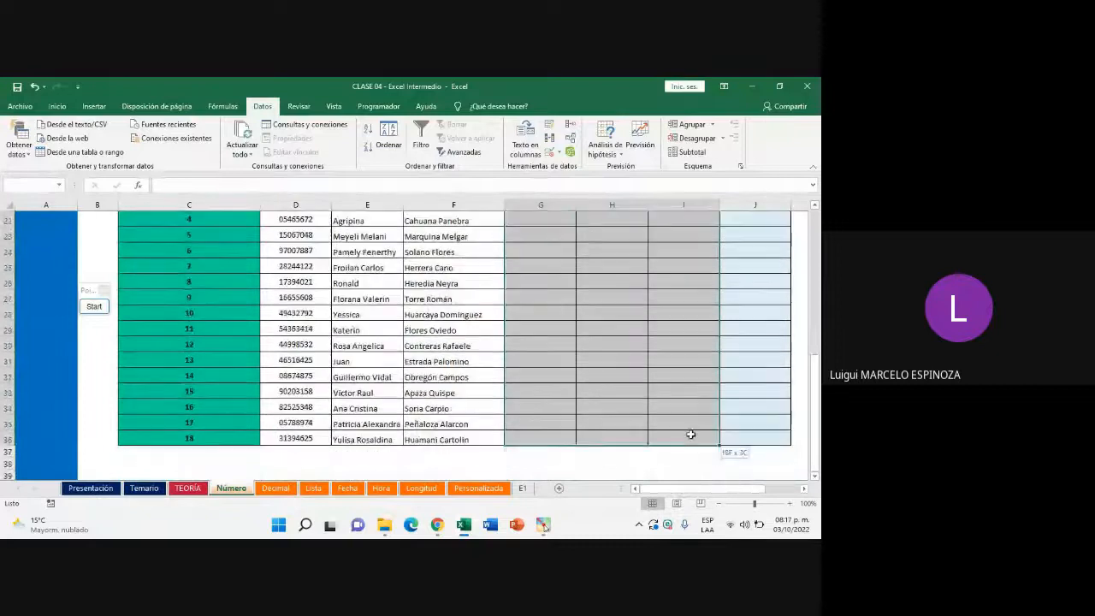
{"action": "scroll", "coordinate": [621, 416], "scroll_direction": "up", "scroll_amount": 2}
{"action": "left_click", "coordinate": [582, 353]}
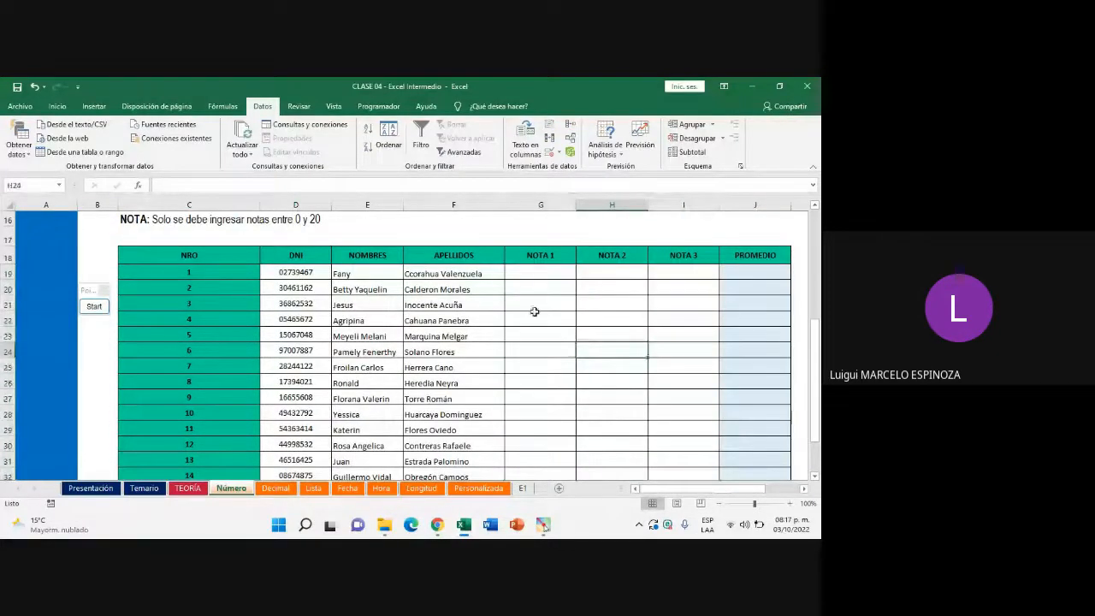
{"action": "left_click_drag", "start_coordinate": [527, 274], "coordinate": [663, 426]}
{"action": "scroll", "coordinate": [599, 420], "scroll_direction": "up", "scroll_amount": 2}
{"action": "left_click", "coordinate": [566, 310]}
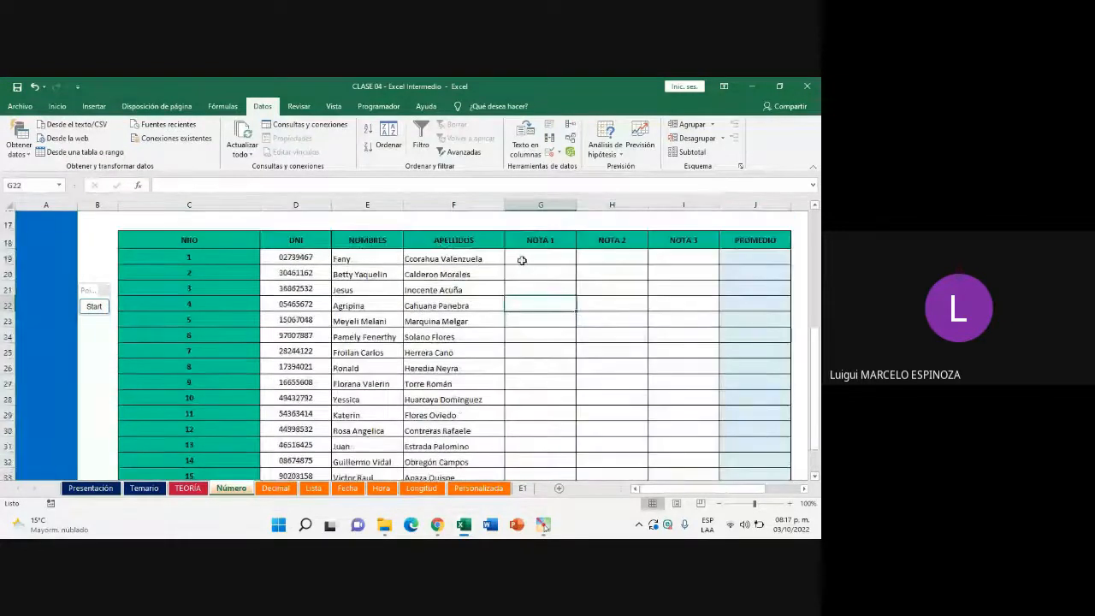
{"action": "scroll", "coordinate": [544, 323], "scroll_direction": "up", "scroll_amount": 1}
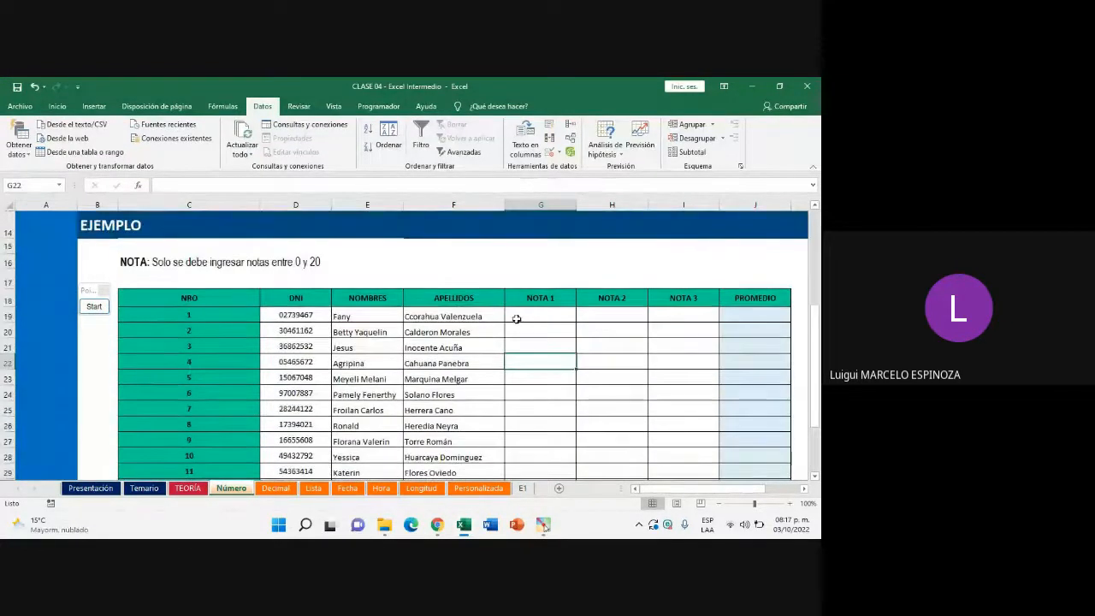
{"action": "left_click_drag", "start_coordinate": [521, 316], "coordinate": [680, 319]}
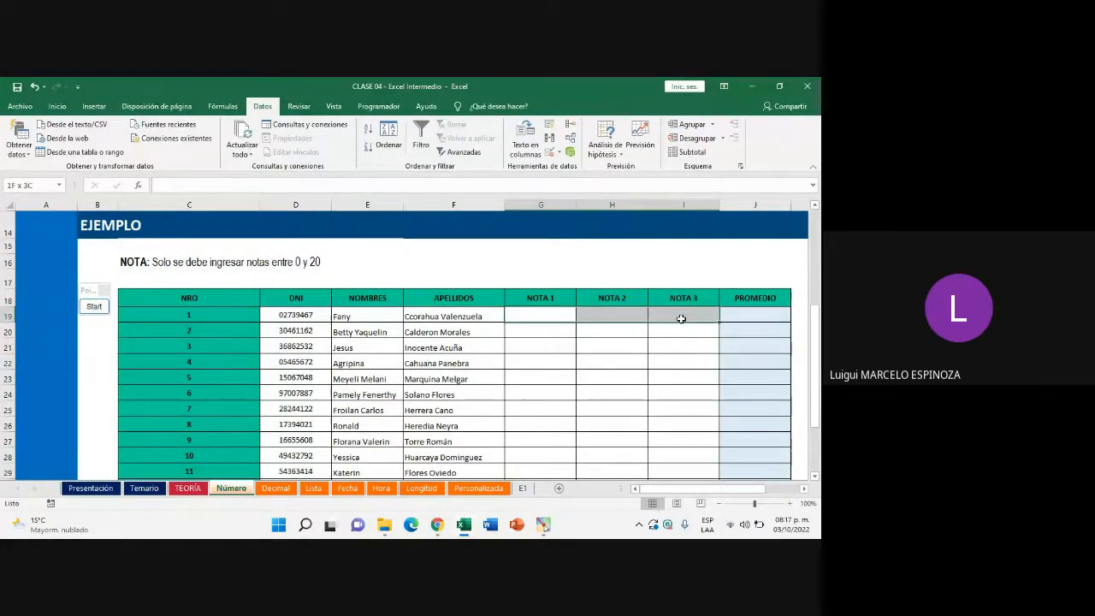
{"action": "left_click_drag", "start_coordinate": [527, 318], "coordinate": [677, 318]}
{"action": "key", "text": "ctrl+shift+Down"}
{"action": "scroll", "coordinate": [752, 344], "scroll_direction": "up", "scroll_amount": 12}
{"action": "left_click_drag", "start_coordinate": [815, 469], "coordinate": [813, 216]}
{"action": "scroll", "coordinate": [562, 380], "scroll_direction": "down", "scroll_amount": 5}
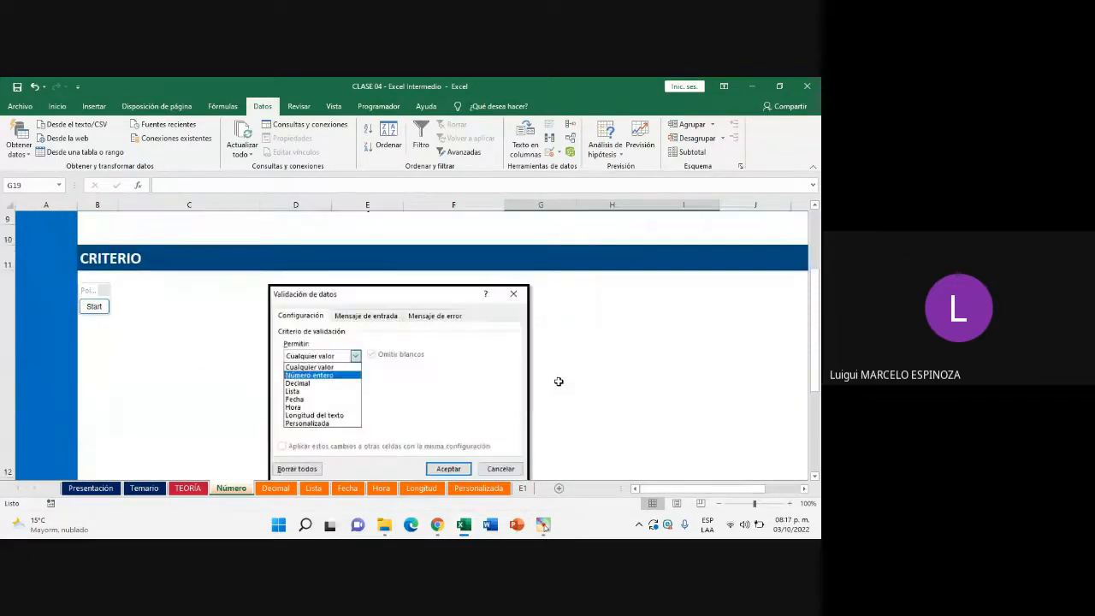
{"action": "left_click", "coordinate": [540, 320]}
Select the NOTA grade cells G19:I36 for all students
{"action": "left_click_drag", "start_coordinate": [525, 275], "coordinate": [680, 460]}
{"action": "scroll", "coordinate": [555, 391], "scroll_direction": "up", "scroll_amount": 1}
{"action": "scroll", "coordinate": [556, 391], "scroll_direction": "up", "scroll_amount": 1}
{"action": "scroll", "coordinate": [542, 357], "scroll_direction": "down", "scroll_amount": 1}
{"action": "scroll", "coordinate": [583, 384], "scroll_direction": "up", "scroll_amount": 1}
{"action": "left_click_drag", "start_coordinate": [523, 237], "coordinate": [685, 450]}
{"action": "scroll", "coordinate": [551, 388], "scroll_direction": "up", "scroll_amount": 2}
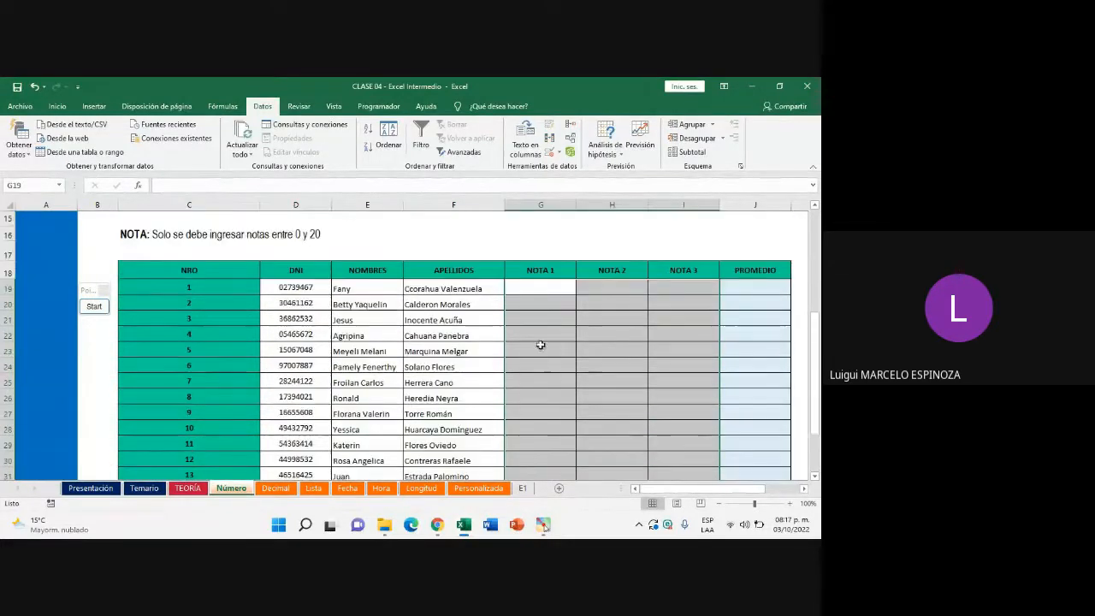
{"action": "mouse_move", "coordinate": [438, 525]}
{"action": "left_click", "coordinate": [556, 457]}
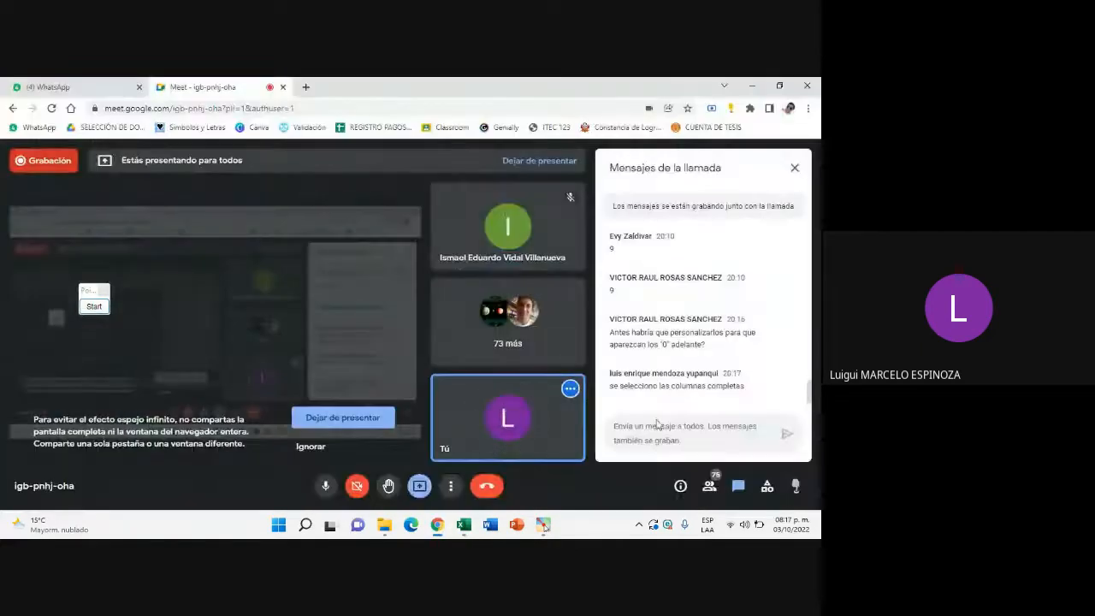
{"action": "mouse_move", "coordinate": [464, 524]}
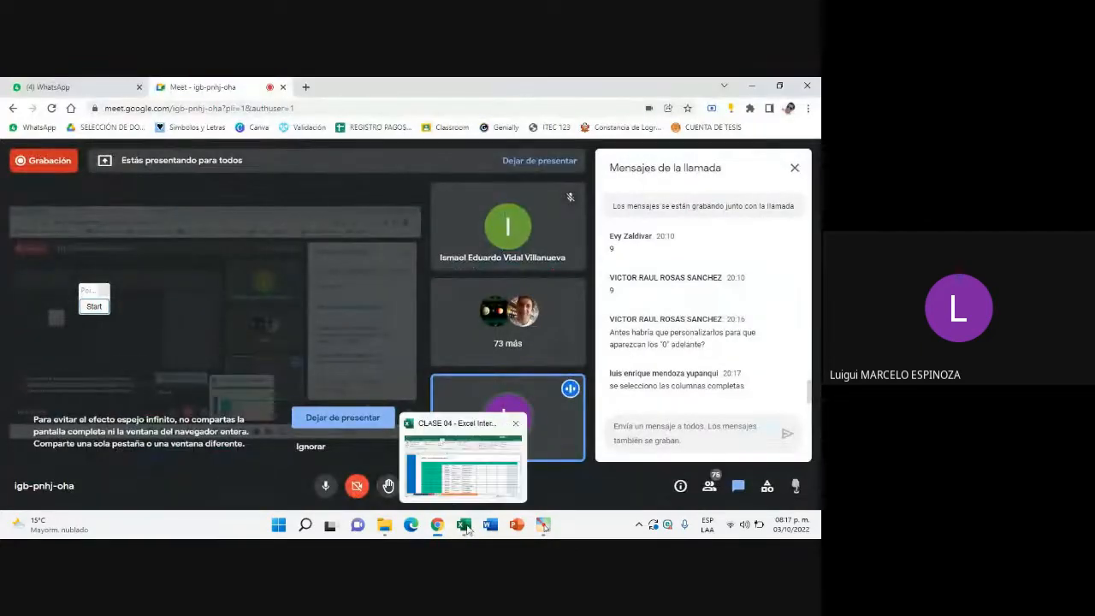
{"action": "left_click", "coordinate": [483, 488]}
{"action": "left_click_drag", "start_coordinate": [522, 289], "coordinate": [680, 453]}
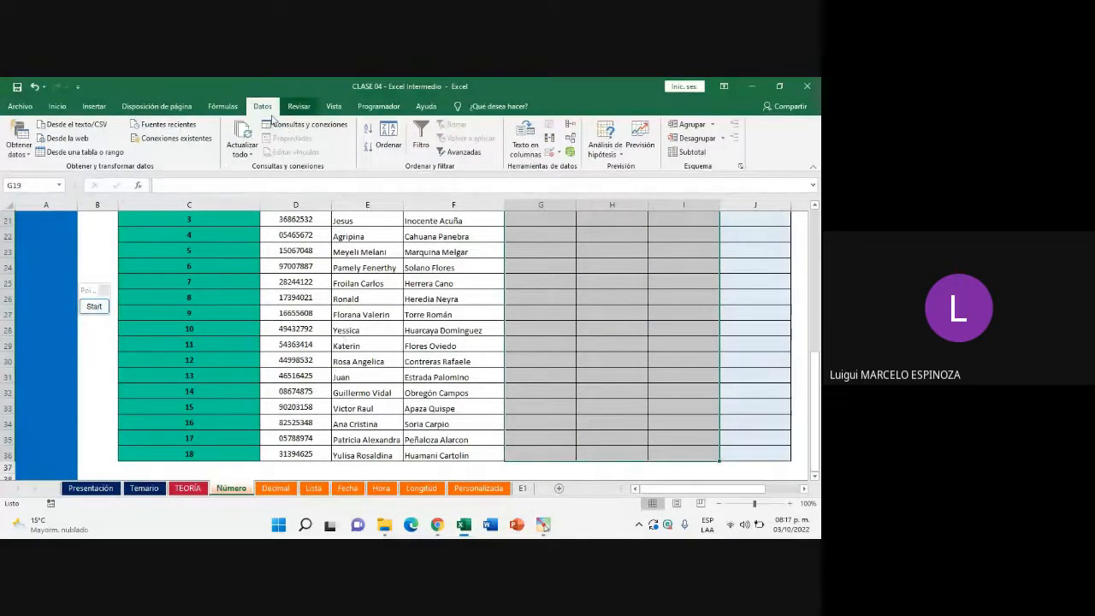
Circle two spots on the ribbon with the annotation pen, then clear the drawings
{"action": "left_click", "coordinate": [95, 306]}
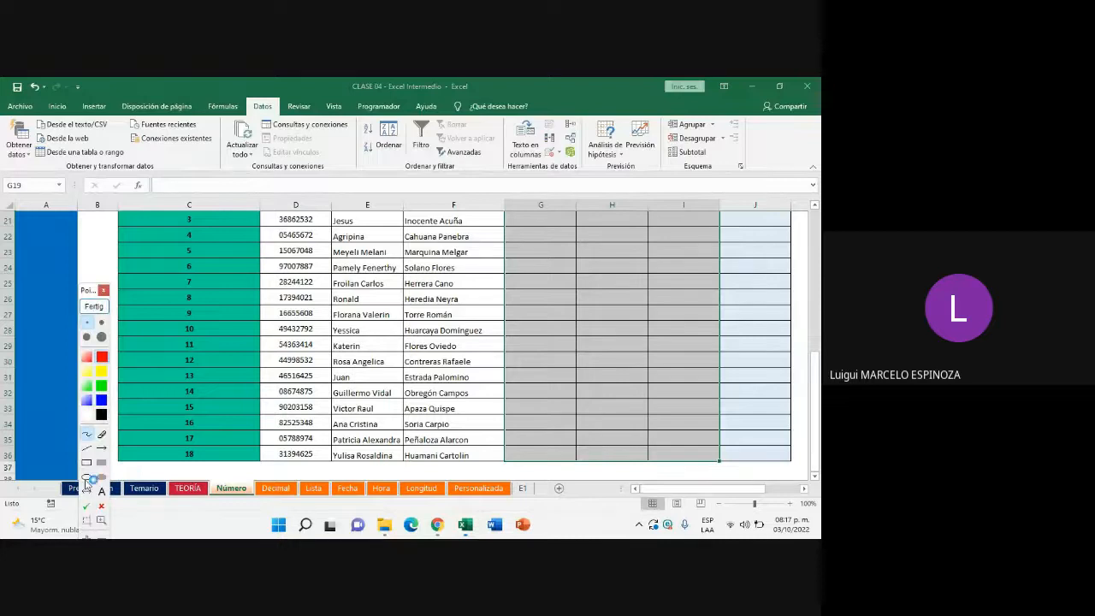
{"action": "mouse_move", "coordinate": [264, 89]}
{"action": "left_mouse_down"}
{"action": "mouse_move", "coordinate": [244, 108]}
{"action": "mouse_move", "coordinate": [282, 118]}
{"action": "left_mouse_up"}
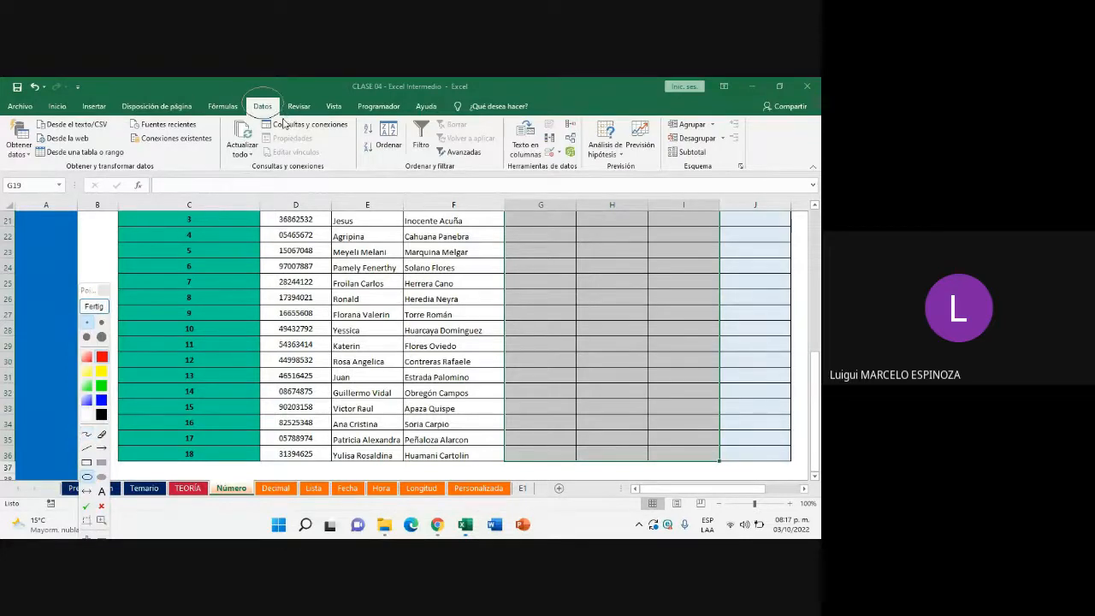
{"action": "left_click_drag", "start_coordinate": [506, 112], "coordinate": [597, 187]}
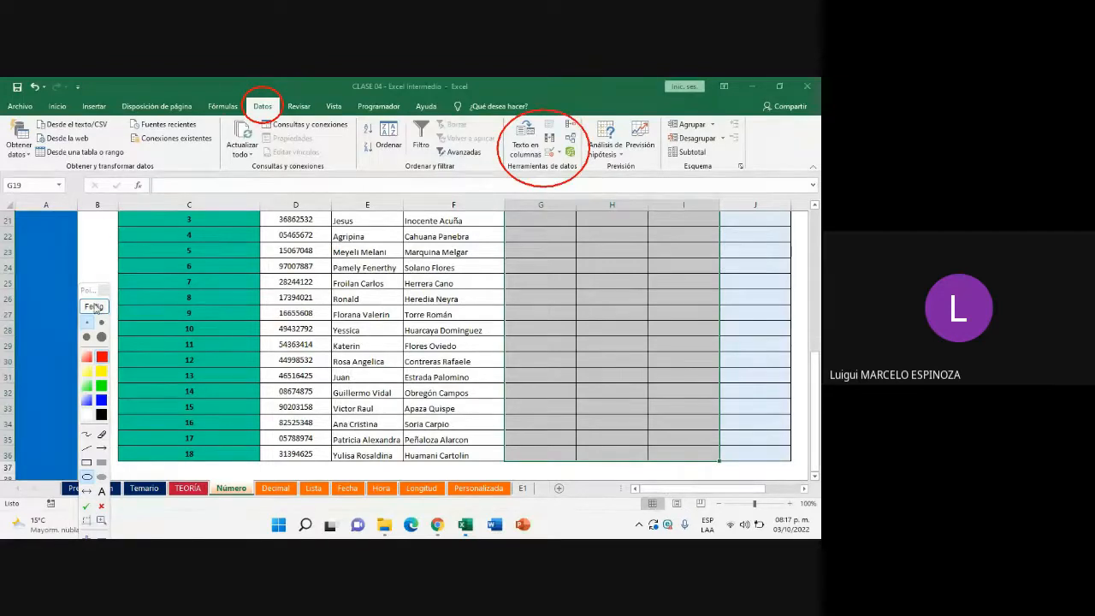
{"action": "left_click", "coordinate": [95, 307]}
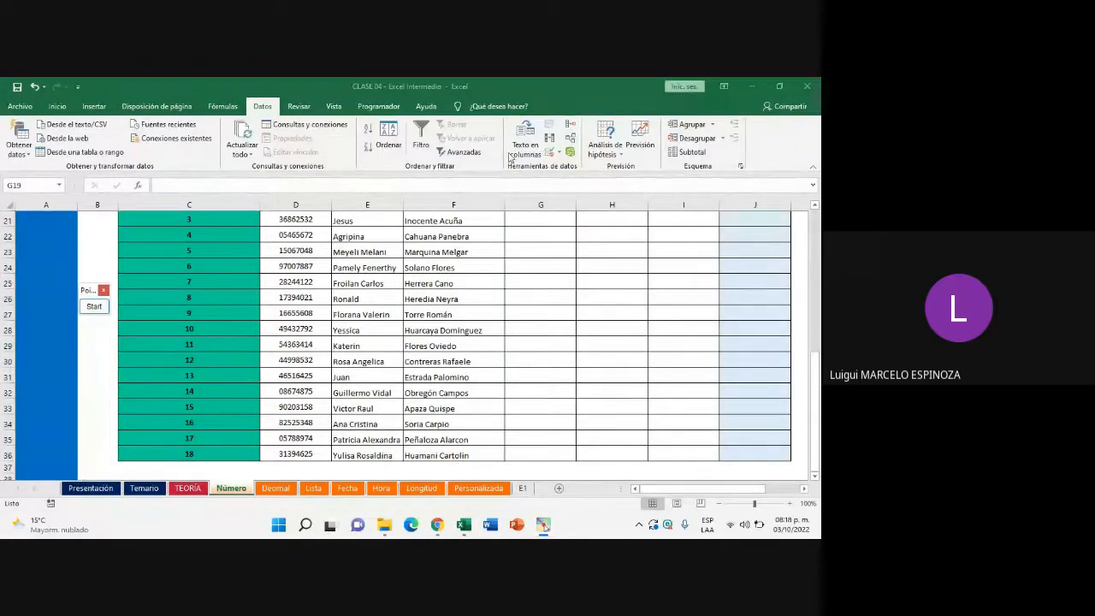
Open Data Validation from the Data tab's Data Tools group
{"action": "left_click", "coordinate": [558, 152]}
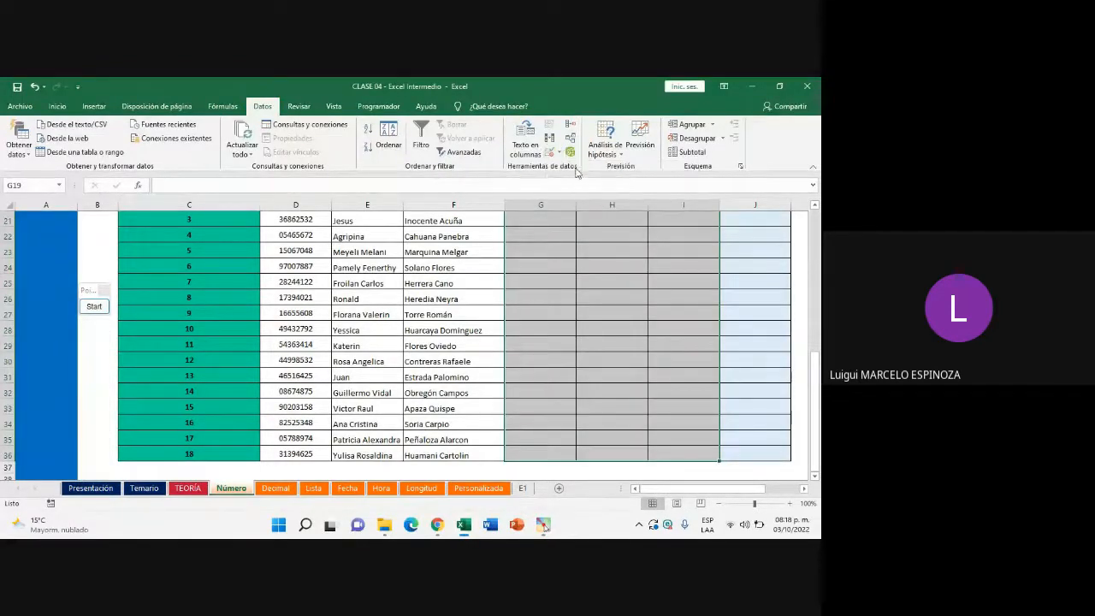
{"action": "left_click", "coordinate": [577, 168]}
{"action": "mouse_move", "coordinate": [382, 186]}
{"action": "left_mouse_down"}
{"action": "mouse_move", "coordinate": [414, 190]}
{"action": "mouse_move", "coordinate": [396, 190]}
{"action": "left_mouse_up"}
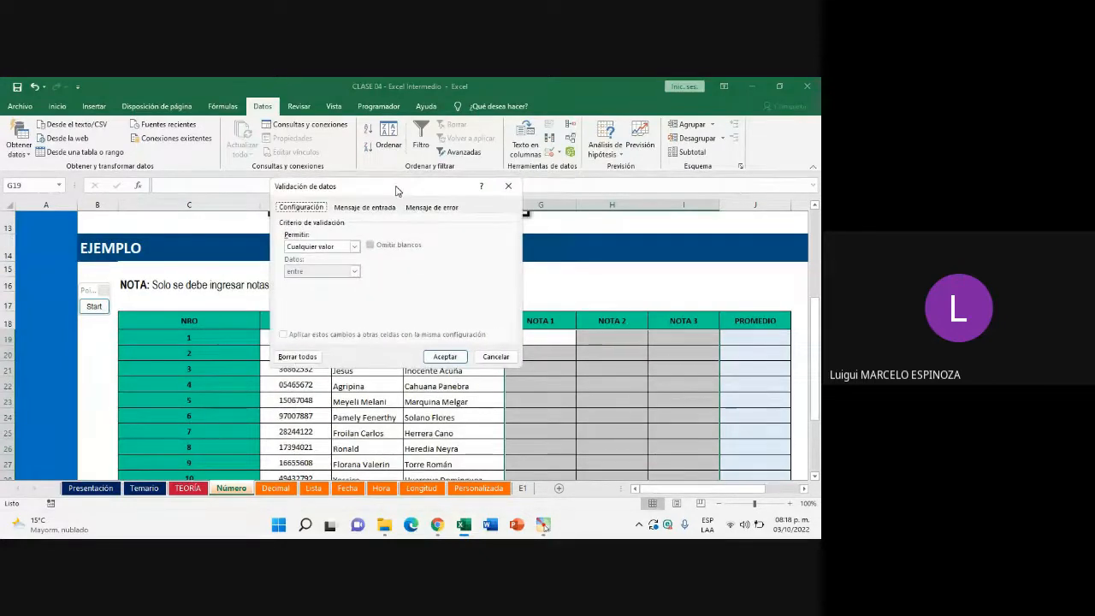
Set Allow to Whole number for the NOTA cells
{"action": "left_click", "coordinate": [355, 246]}
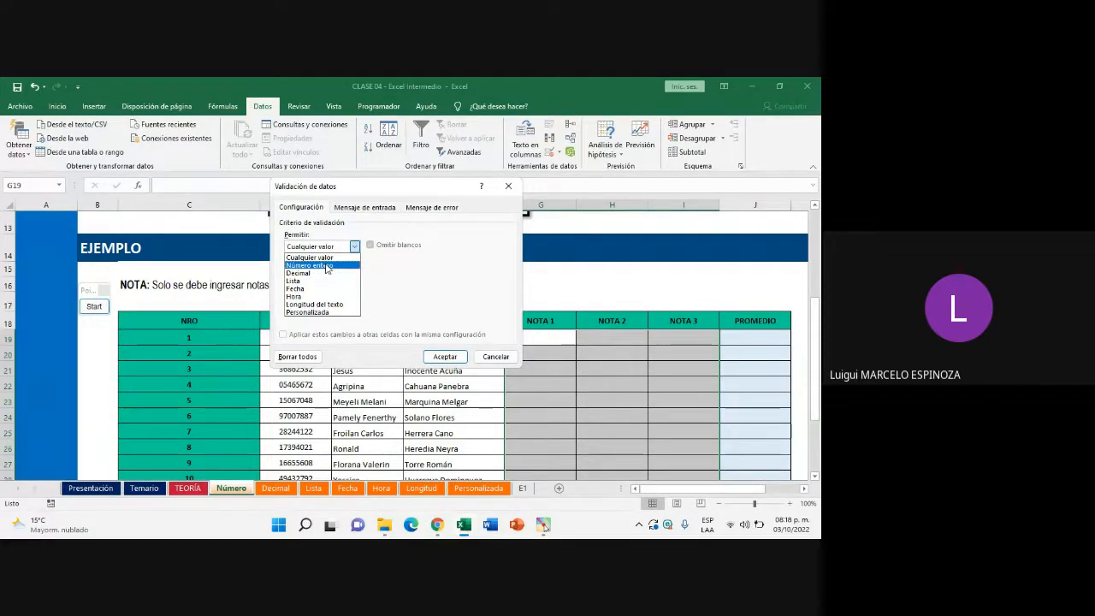
{"action": "left_click", "coordinate": [325, 267]}
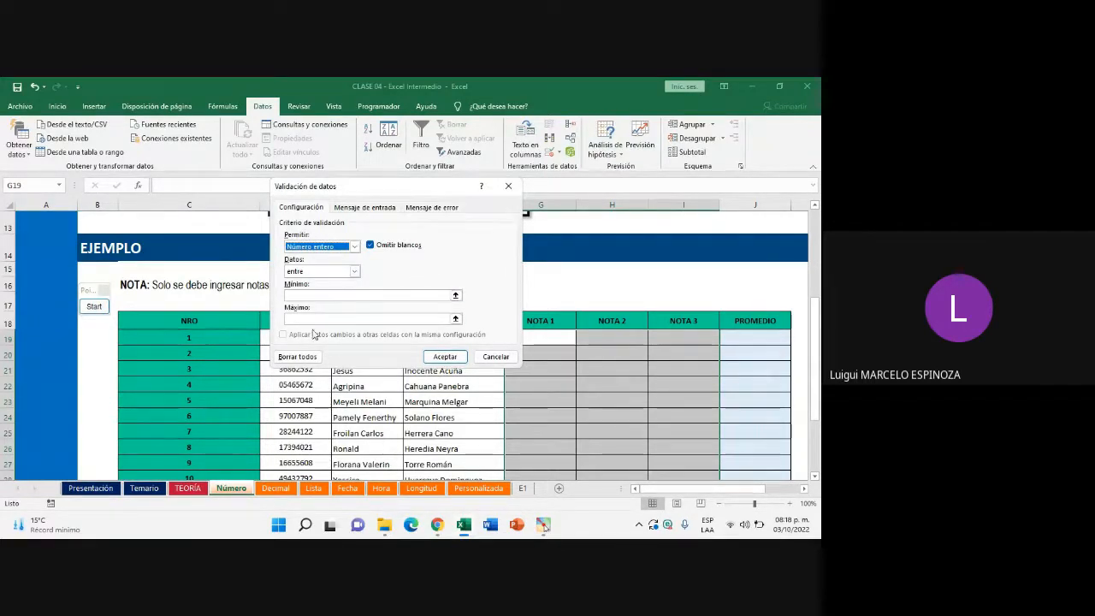
{"action": "left_click_drag", "start_coordinate": [386, 187], "coordinate": [582, 185]}
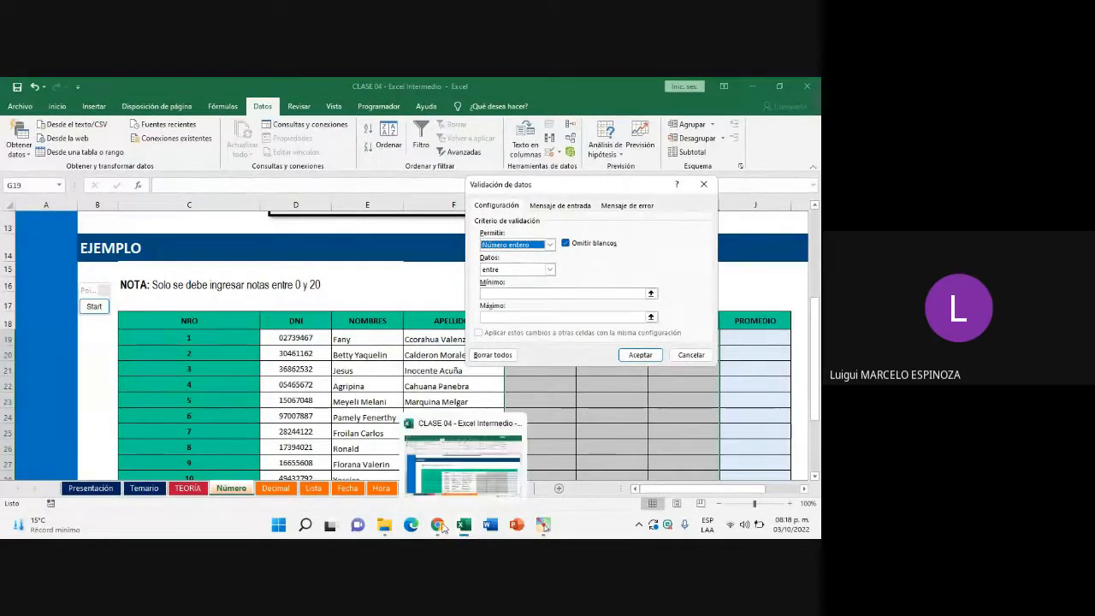
{"action": "mouse_move", "coordinate": [436, 525]}
{"action": "left_click", "coordinate": [377, 453]}
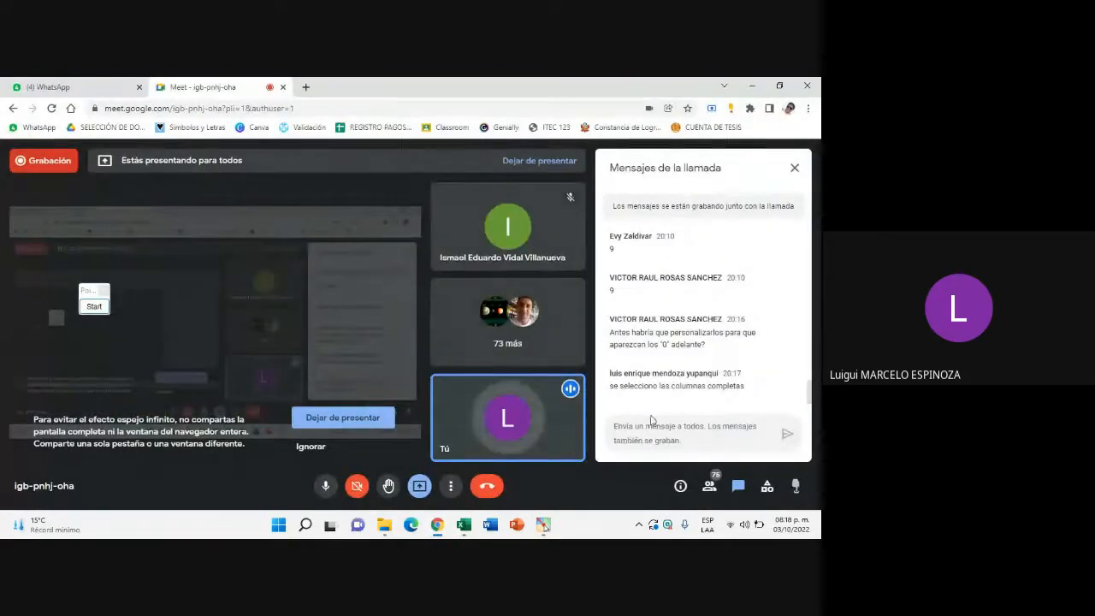
{"action": "left_click", "coordinate": [463, 524]}
{"action": "left_click_drag", "start_coordinate": [573, 196], "coordinate": [449, 204]}
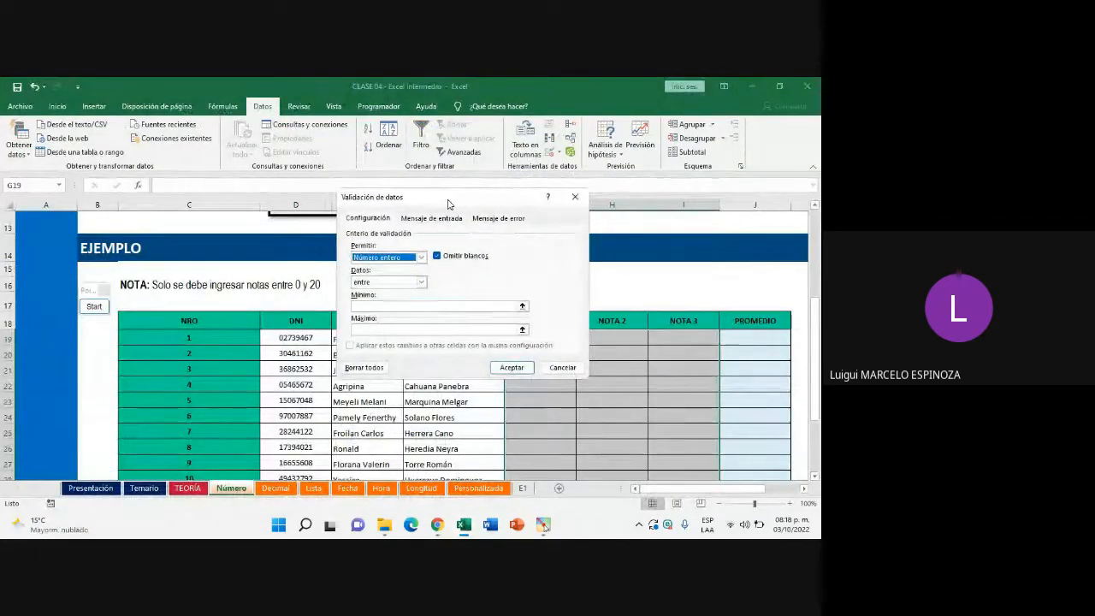
Keep the between condition and enter minimum 0 and maximum 20
{"action": "left_click", "coordinate": [392, 285]}
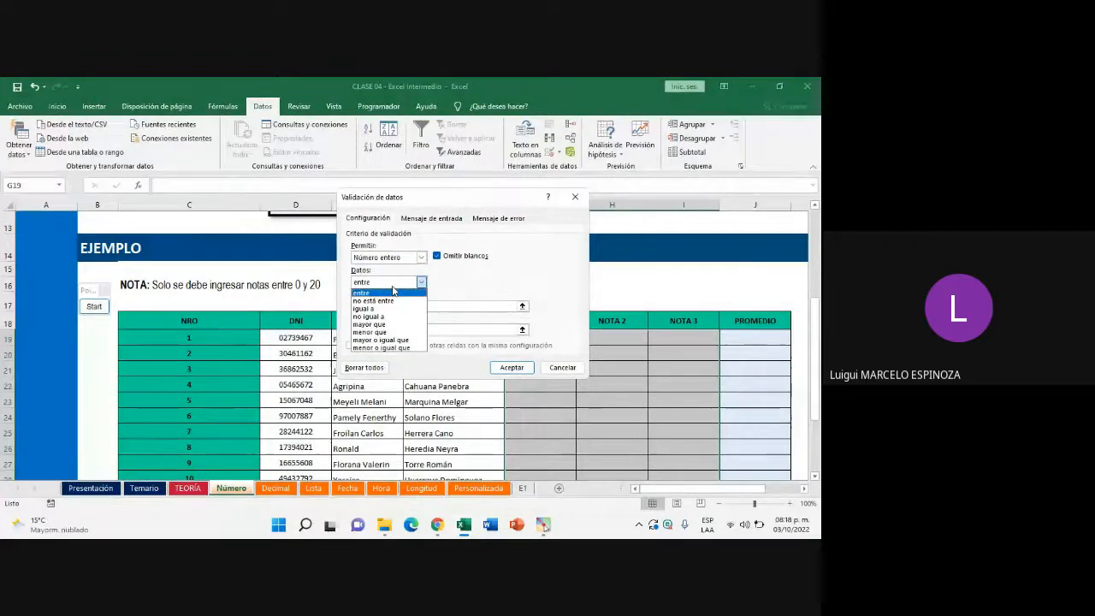
{"action": "left_click", "coordinate": [379, 296]}
{"action": "left_click", "coordinate": [382, 283]}
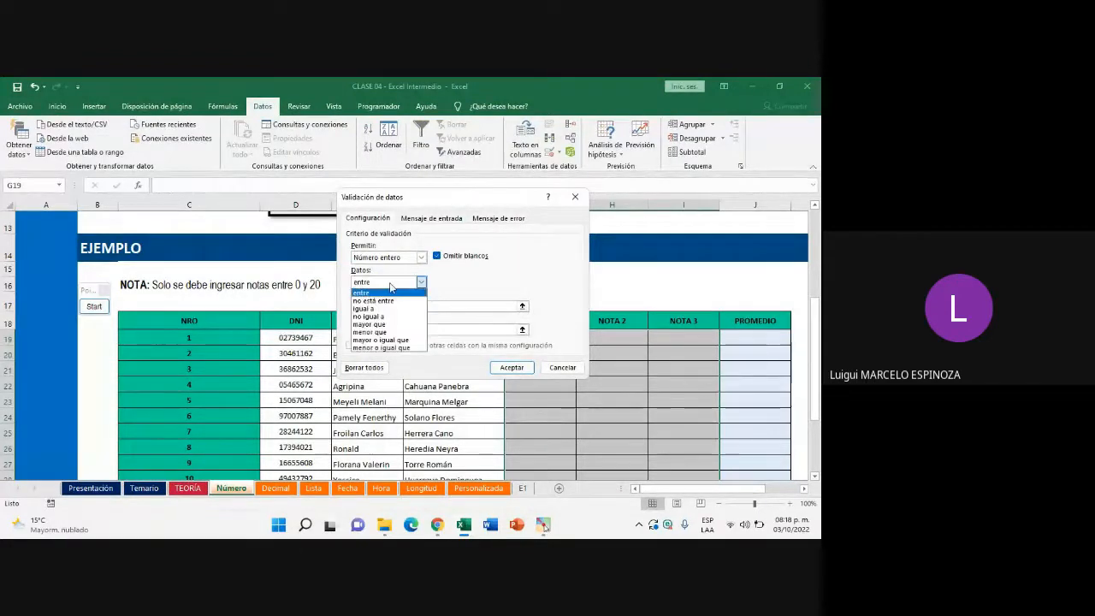
{"action": "left_click", "coordinate": [363, 294]}
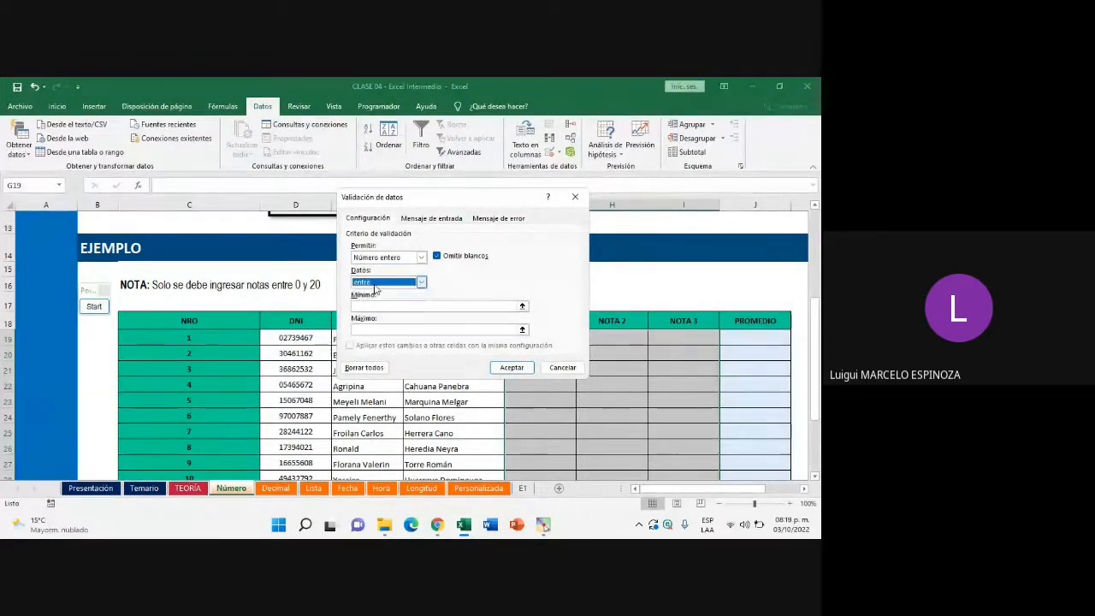
{"action": "left_click", "coordinate": [374, 285]}
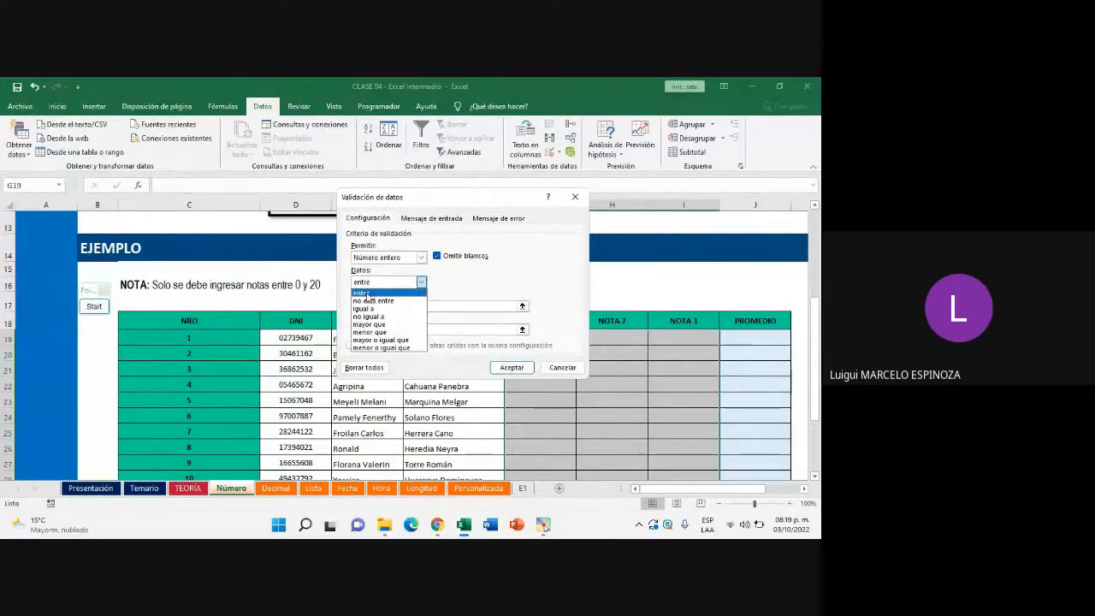
{"action": "left_click", "coordinate": [367, 294]}
{"action": "left_click", "coordinate": [380, 306]}
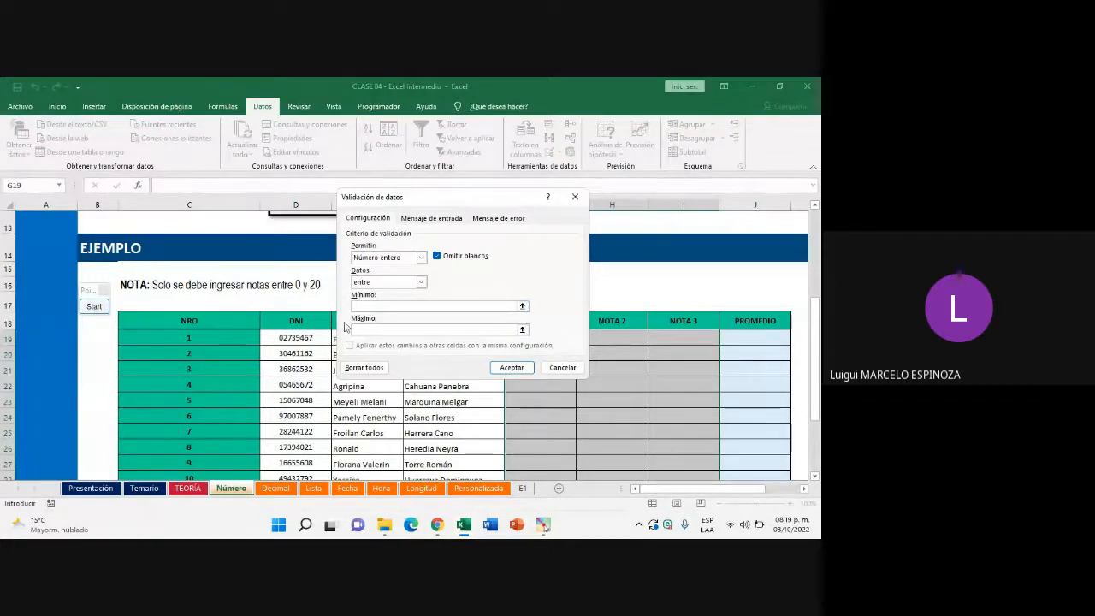
{"action": "type", "text": "0"}
{"action": "left_click", "coordinate": [379, 333]}
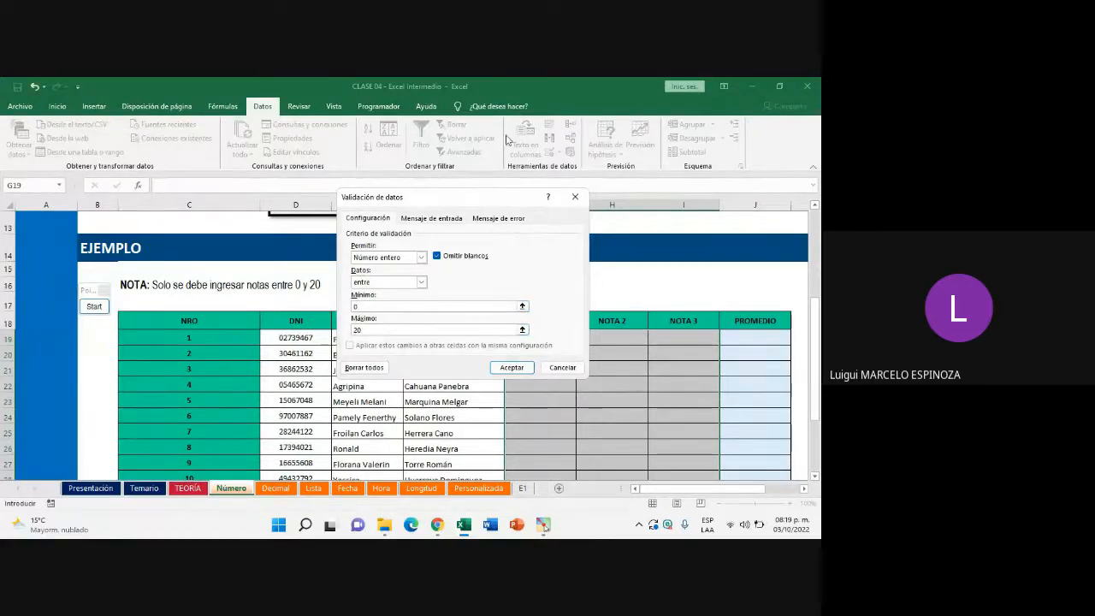
Circle the between condition and 0–20 limits, then apply the rule with Aceptar
{"action": "left_click", "coordinate": [94, 306]}
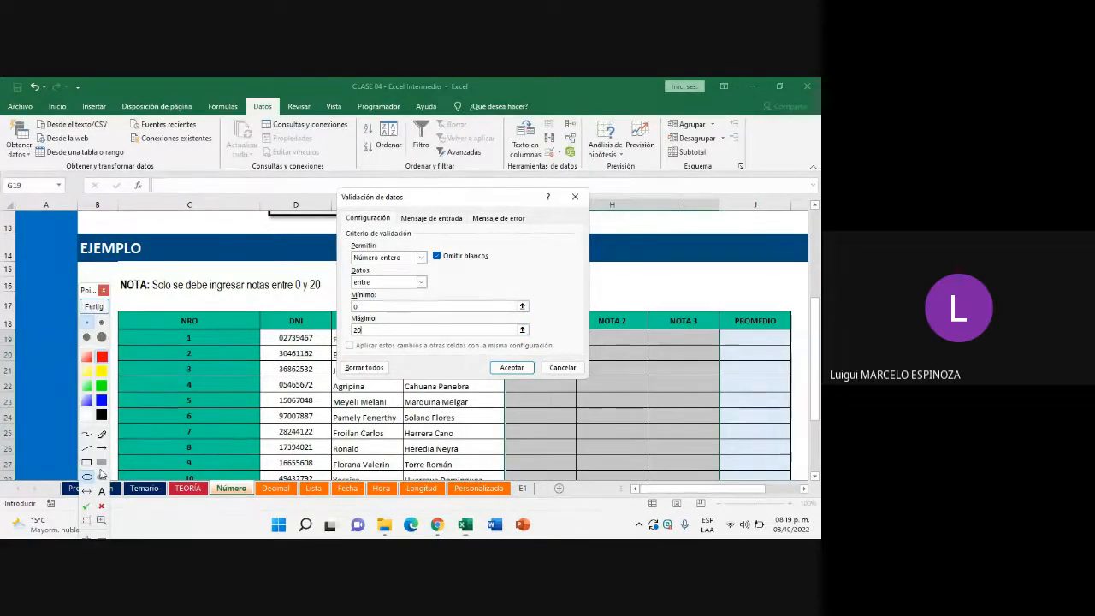
{"action": "left_click_drag", "start_coordinate": [344, 271], "coordinate": [429, 292]}
{"action": "mouse_move", "coordinate": [361, 314]}
{"action": "left_mouse_down"}
{"action": "mouse_move", "coordinate": [373, 315]}
{"action": "mouse_move", "coordinate": [356, 334]}
{"action": "mouse_move", "coordinate": [374, 343]}
{"action": "left_mouse_up"}
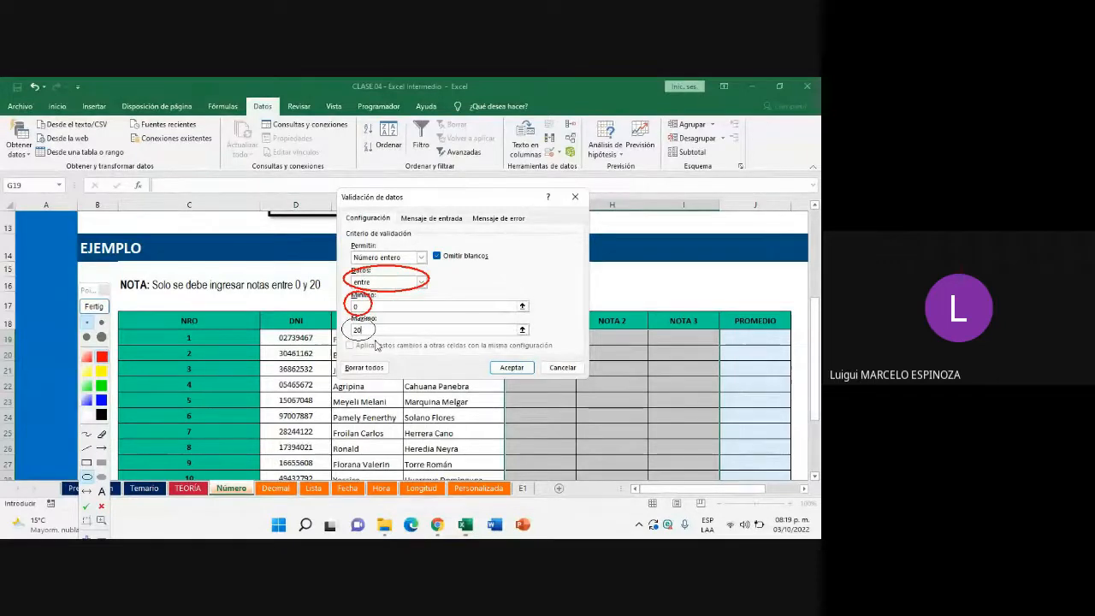
{"action": "left_click", "coordinate": [90, 307]}
{"action": "mouse_move", "coordinate": [444, 533]}
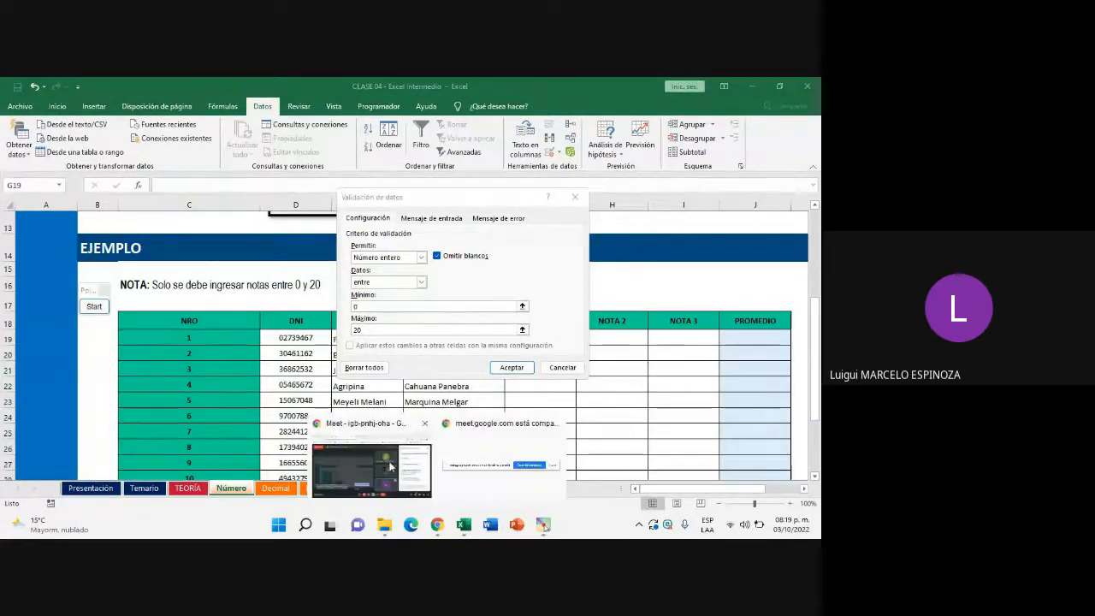
{"action": "left_click", "coordinate": [383, 454]}
{"action": "left_click", "coordinate": [464, 529]}
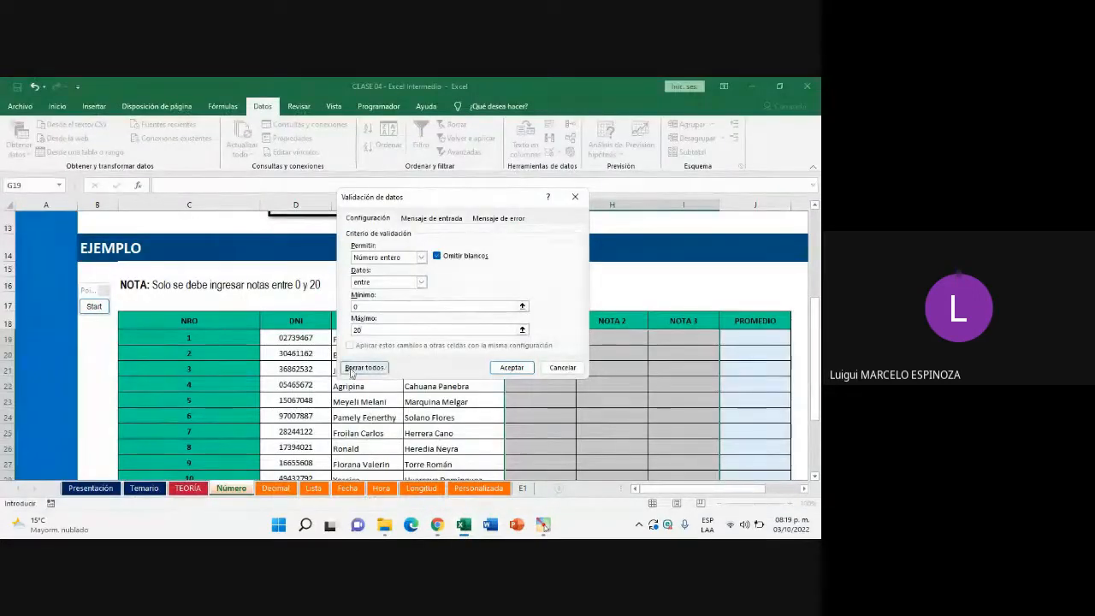
{"action": "left_click", "coordinate": [510, 368]}
{"action": "scroll", "coordinate": [548, 363], "scroll_direction": "down", "scroll_amount": 5}
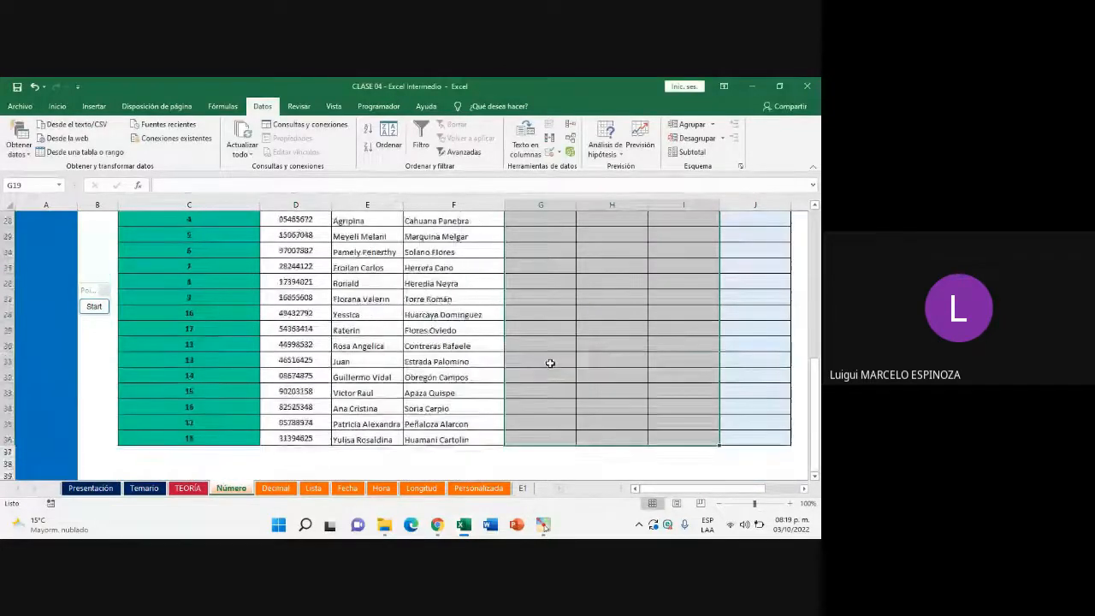
Reopen Validación de datos for the selected NOTA range
{"action": "scroll", "coordinate": [550, 363], "scroll_direction": "up", "scroll_amount": 5}
{"action": "left_click", "coordinate": [561, 153]}
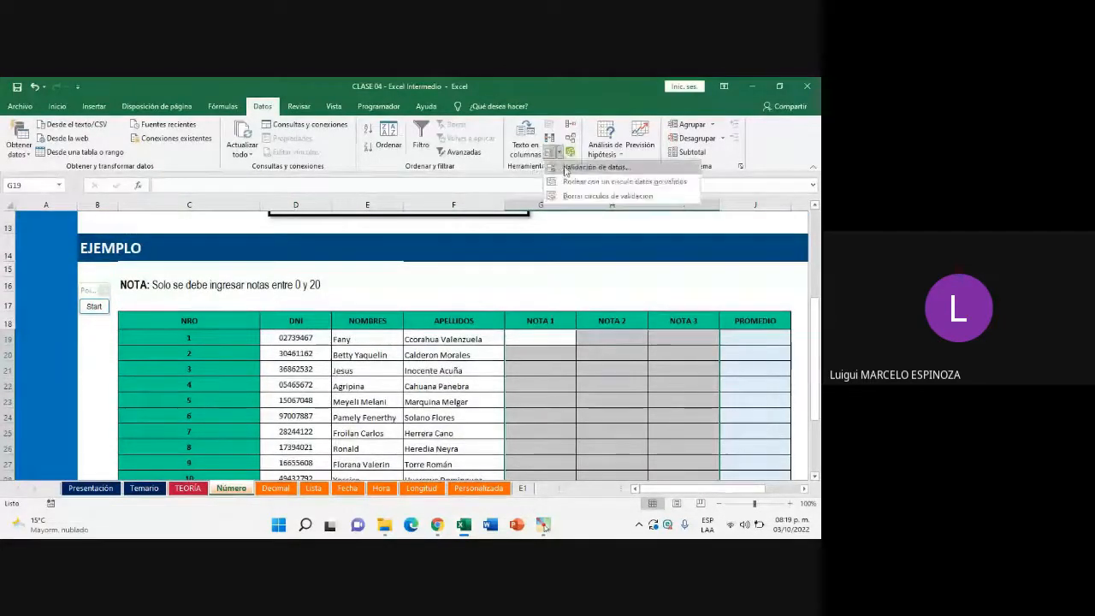
{"action": "left_click", "coordinate": [594, 167]}
{"action": "left_click_drag", "start_coordinate": [455, 202], "coordinate": [419, 208]}
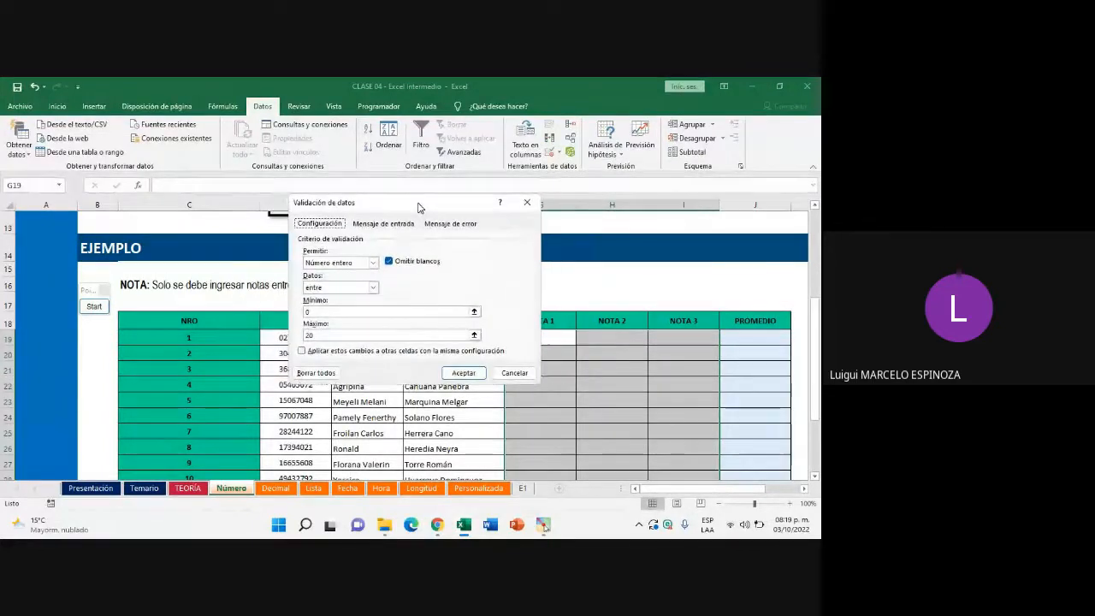
Circle the input message and error alert settings with annotation ellipses, then clear them
{"action": "left_click", "coordinate": [90, 307]}
{"action": "left_click", "coordinate": [88, 477]}
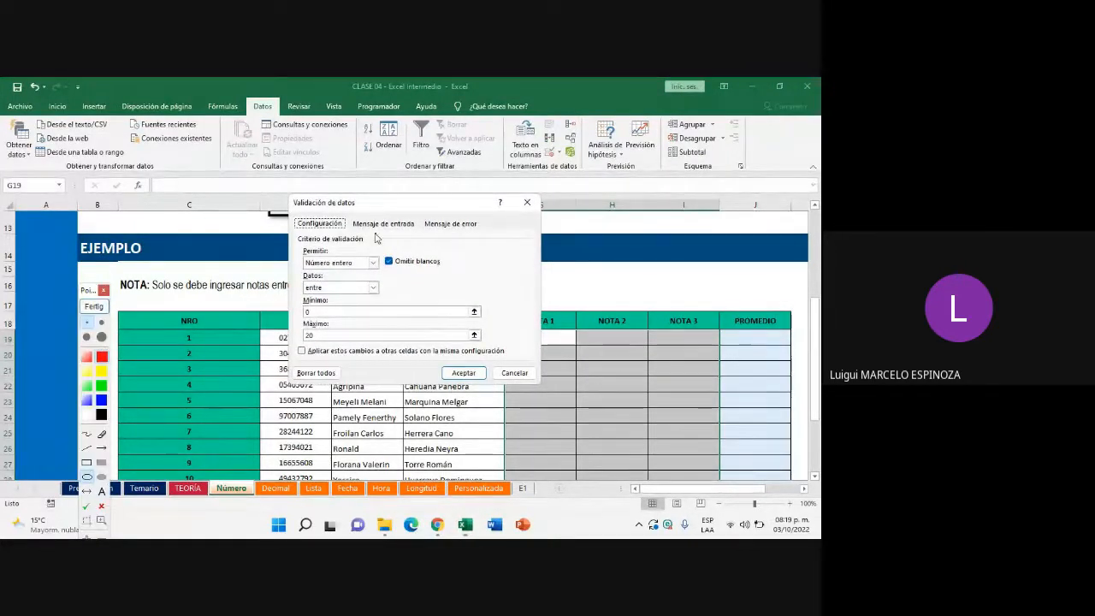
{"action": "mouse_move", "coordinate": [349, 211]}
{"action": "left_mouse_down"}
{"action": "mouse_move", "coordinate": [420, 239]}
{"action": "mouse_move", "coordinate": [426, 219]}
{"action": "mouse_move", "coordinate": [491, 244]}
{"action": "left_mouse_up"}
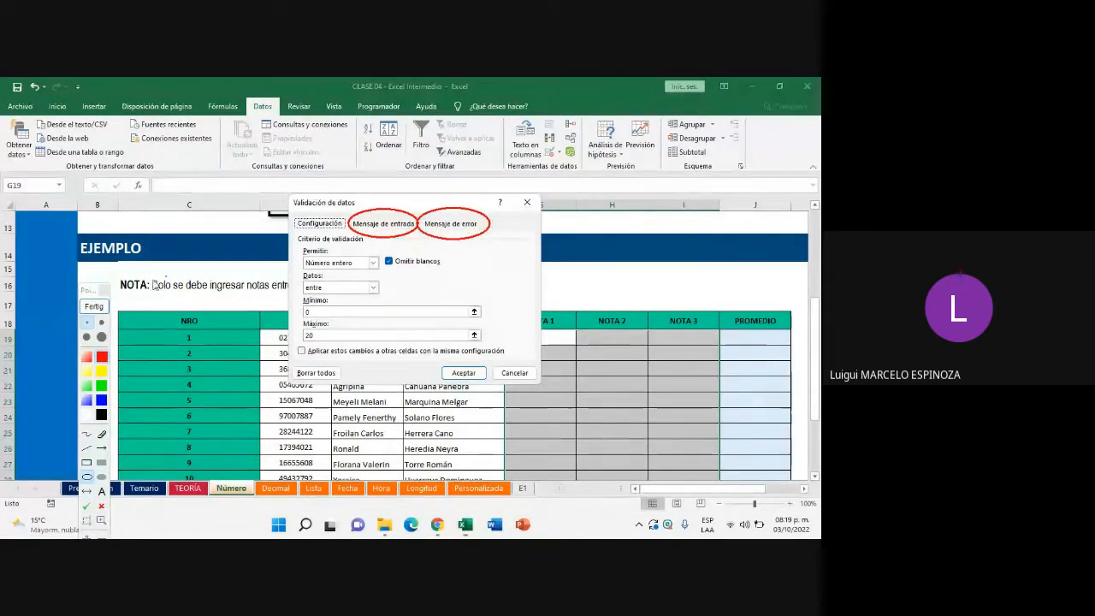
{"action": "left_click", "coordinate": [94, 307]}
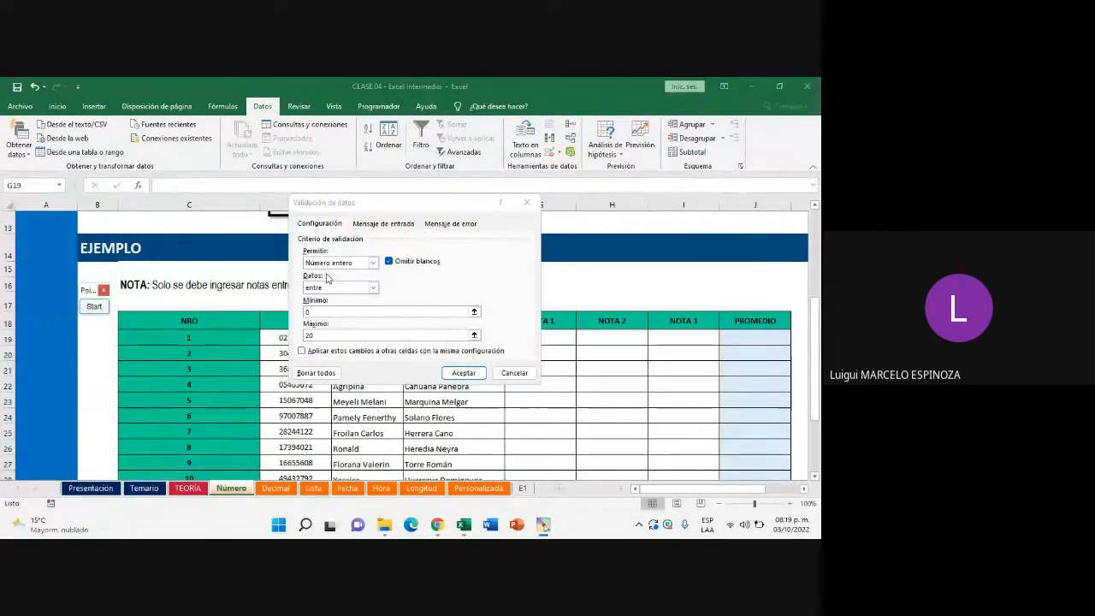
Type the input message 'Solamente digitar un número entero entre 0 y 20' for the NOTA cells
{"action": "left_click", "coordinate": [385, 225]}
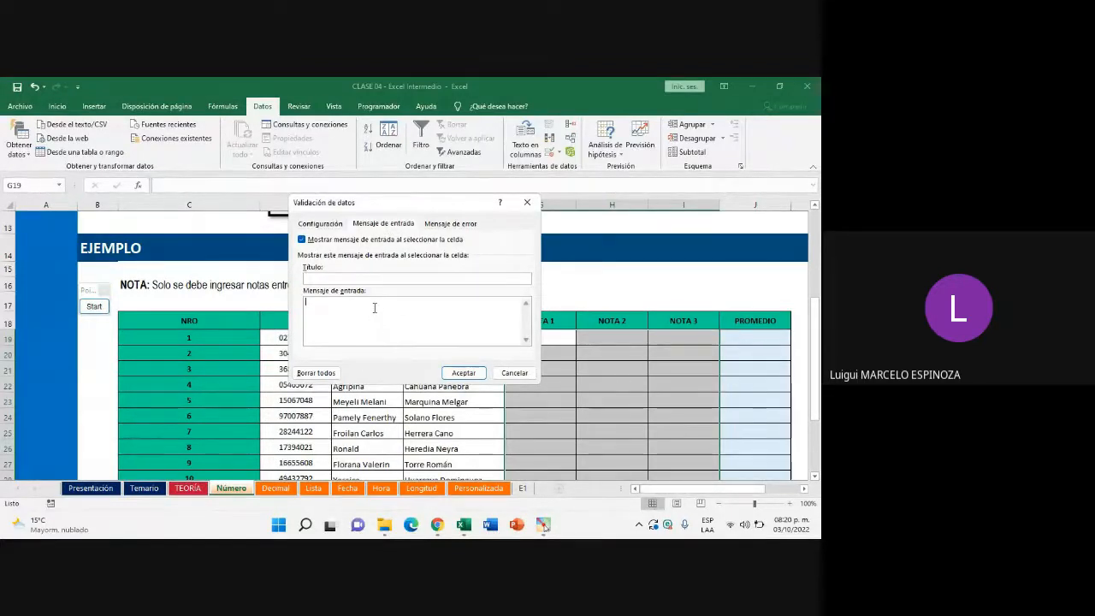
{"action": "left_click", "coordinate": [342, 306]}
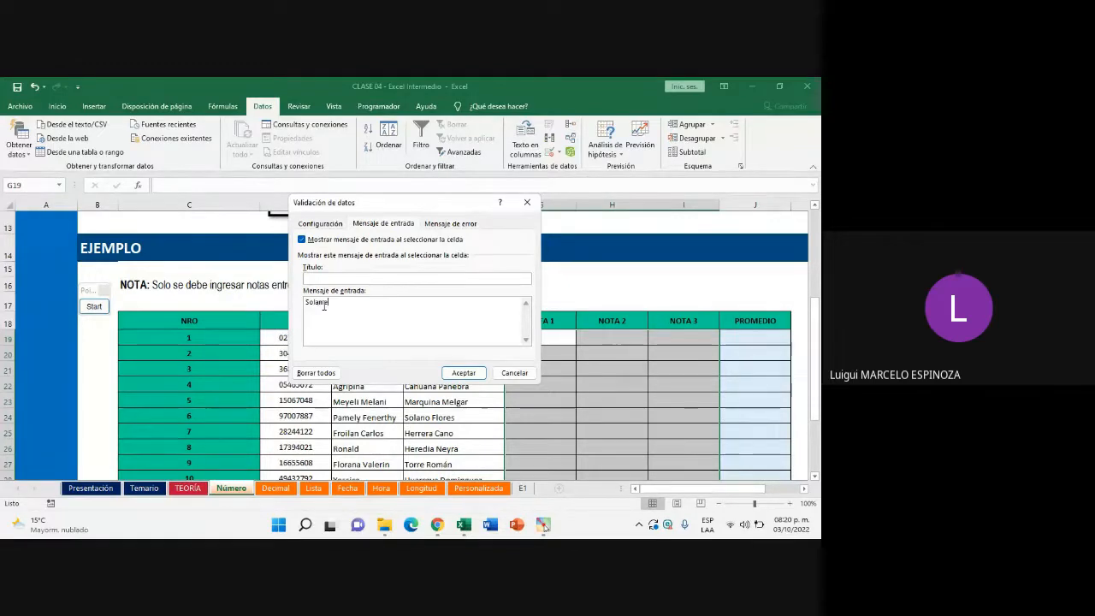
{"action": "type", "text": "e digitar nú"}
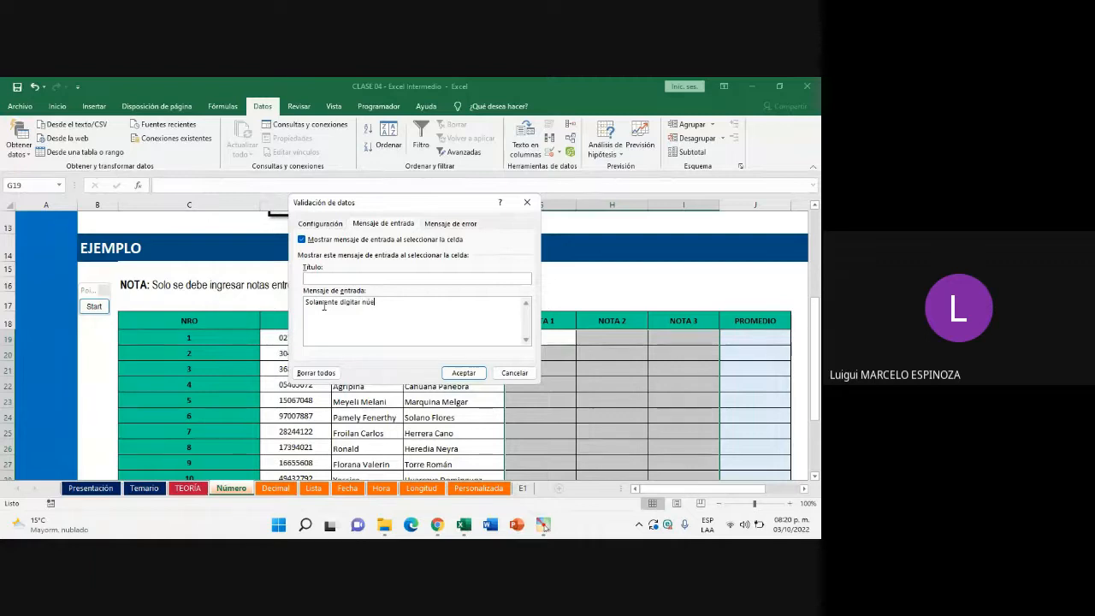
{"action": "type", "text": "mero"}
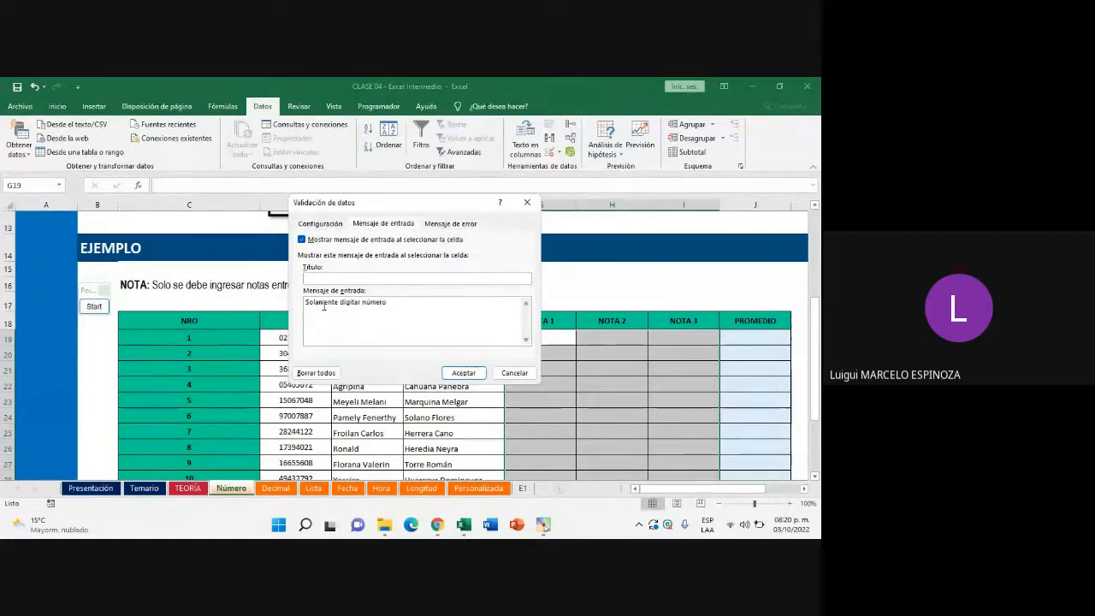
{"action": "type", "text": " un "}
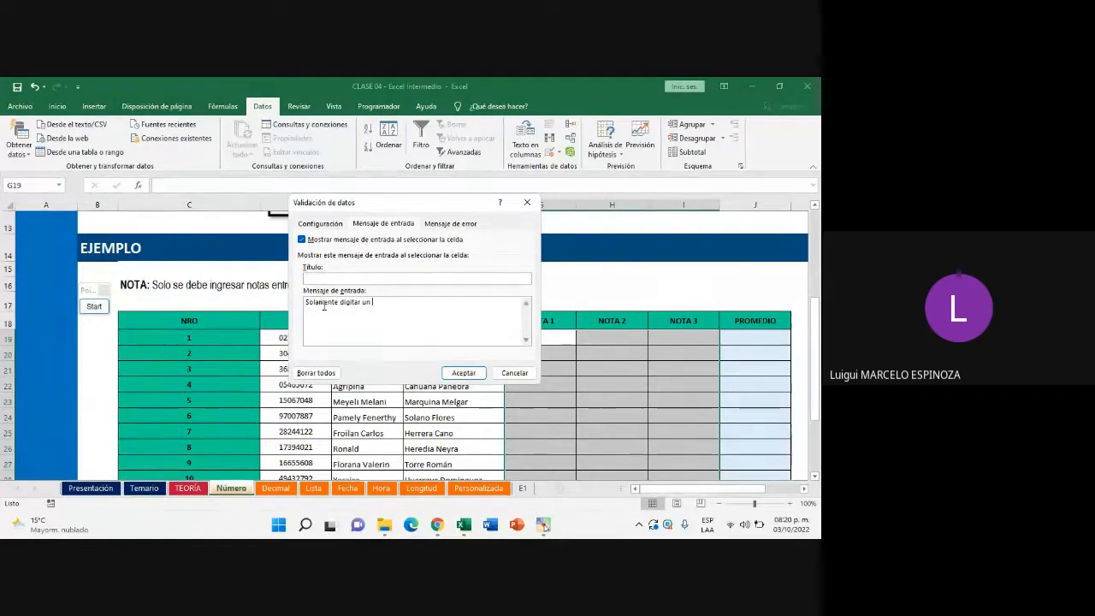
{"action": "type", "text": "número entero entre 0 y 20"}
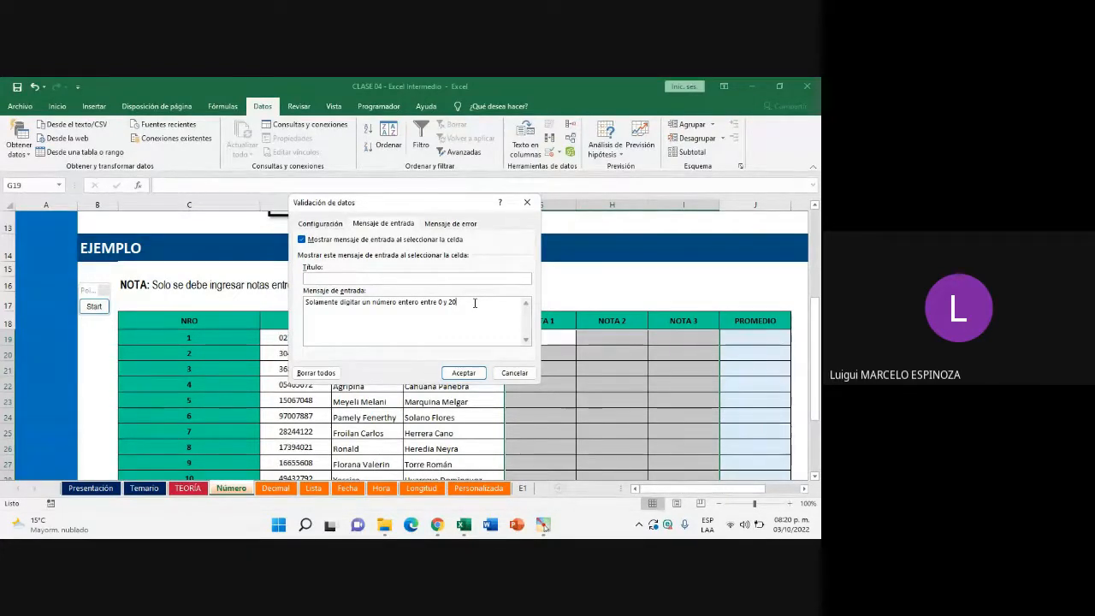
{"action": "left_click", "coordinate": [450, 223]}
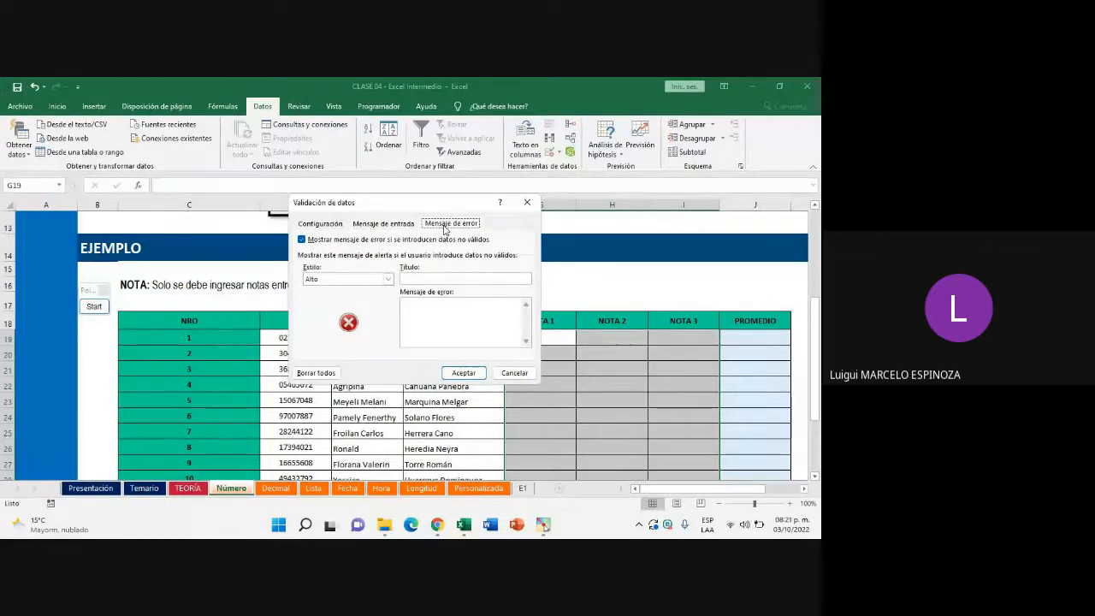
{"action": "left_click", "coordinate": [355, 282]}
{"action": "left_click", "coordinate": [355, 295]}
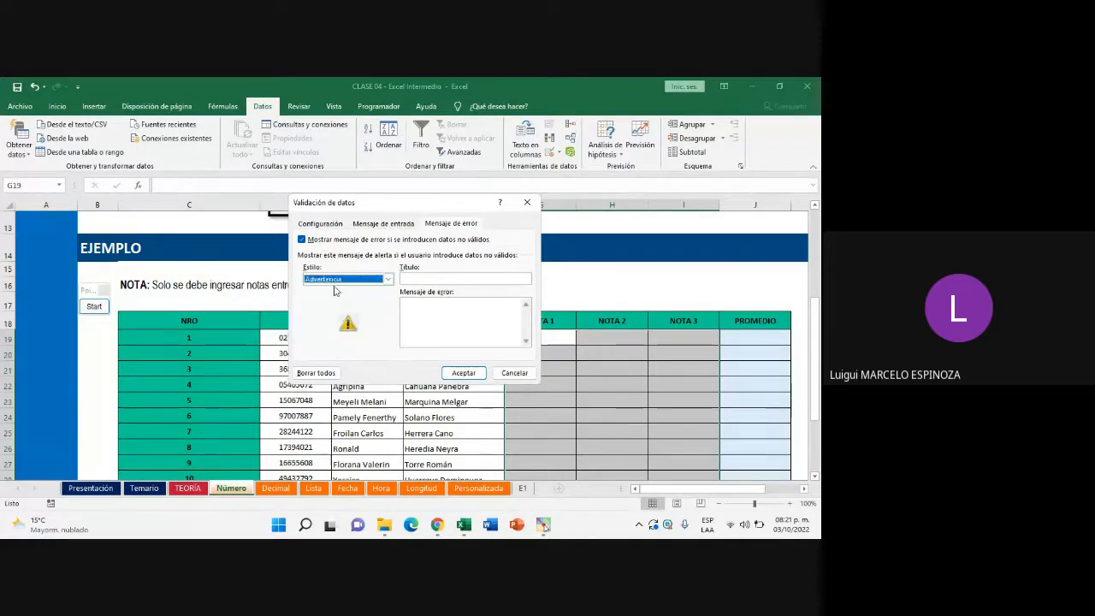
{"action": "left_click", "coordinate": [352, 280]}
{"action": "left_click", "coordinate": [342, 305]}
{"action": "left_click", "coordinate": [361, 282]}
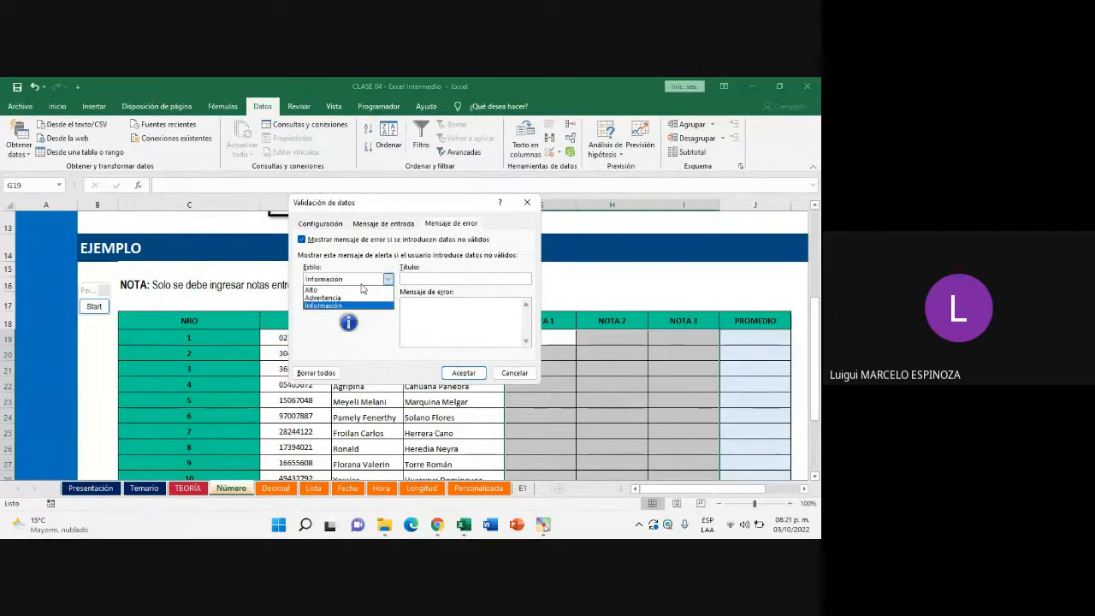
{"action": "left_click", "coordinate": [360, 290]}
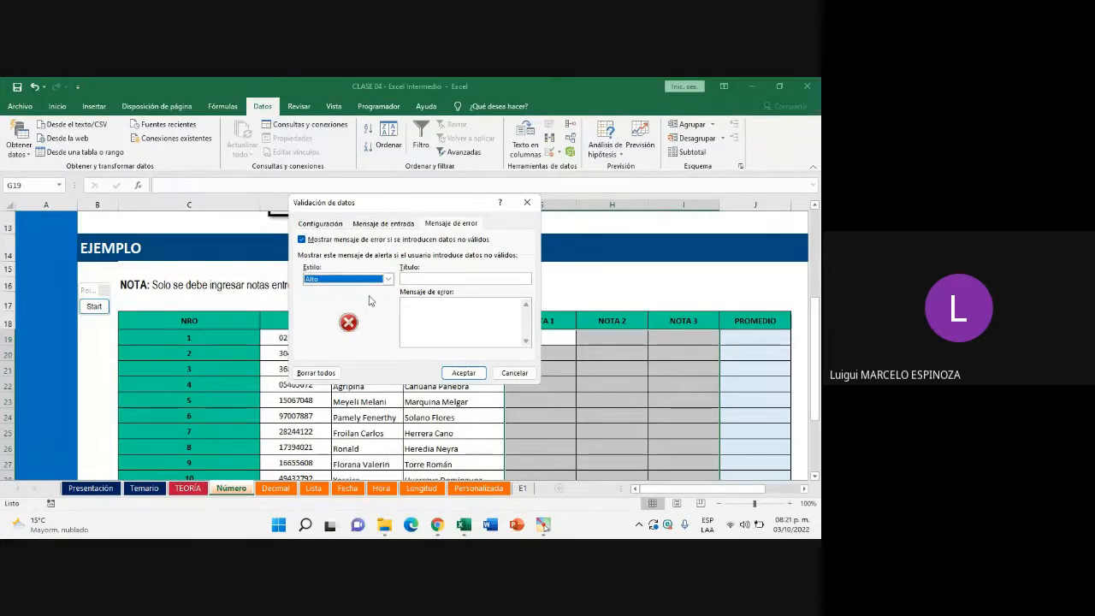
{"action": "left_click", "coordinate": [479, 318]}
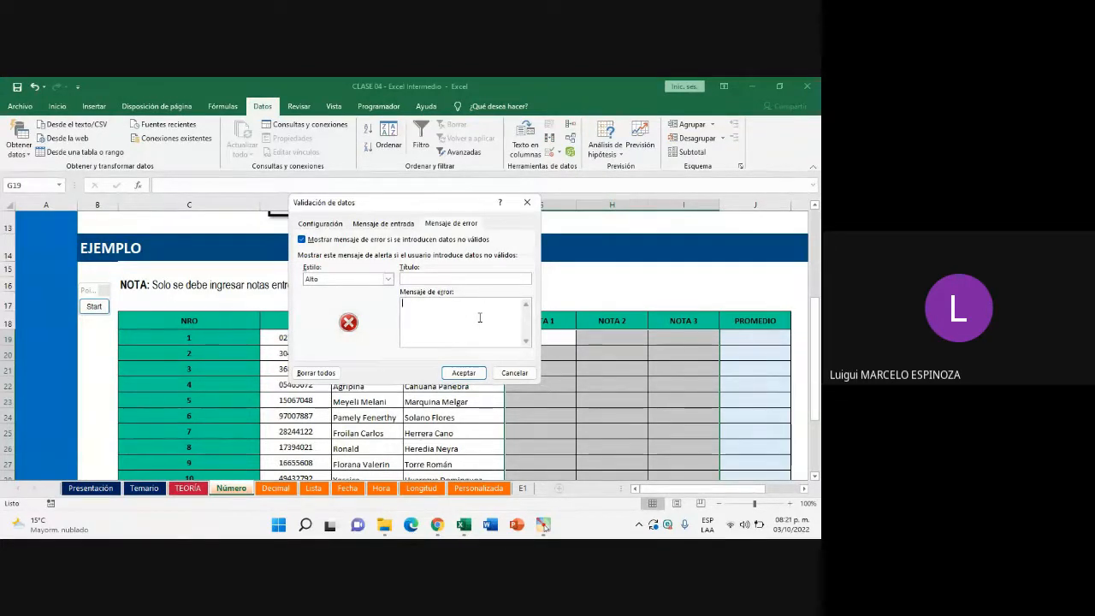
Add the error message 'Lo que usted ha digitado no es correcto . vuelva a digitar', review the input message, and apply the validation
{"action": "type", "text": "Lo"}
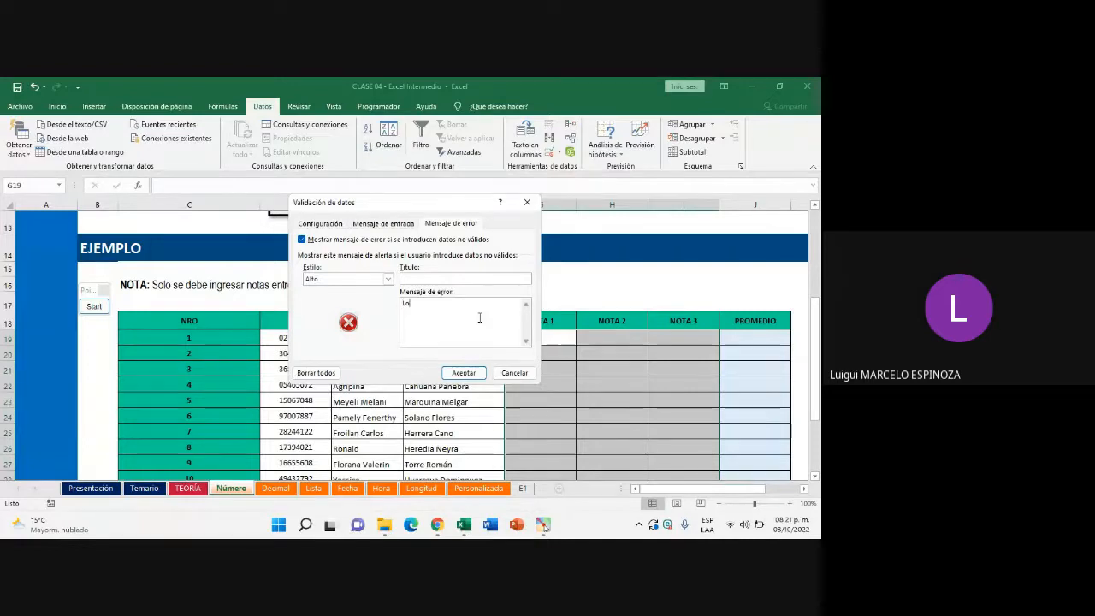
{"action": "type", "text": " que usted "}
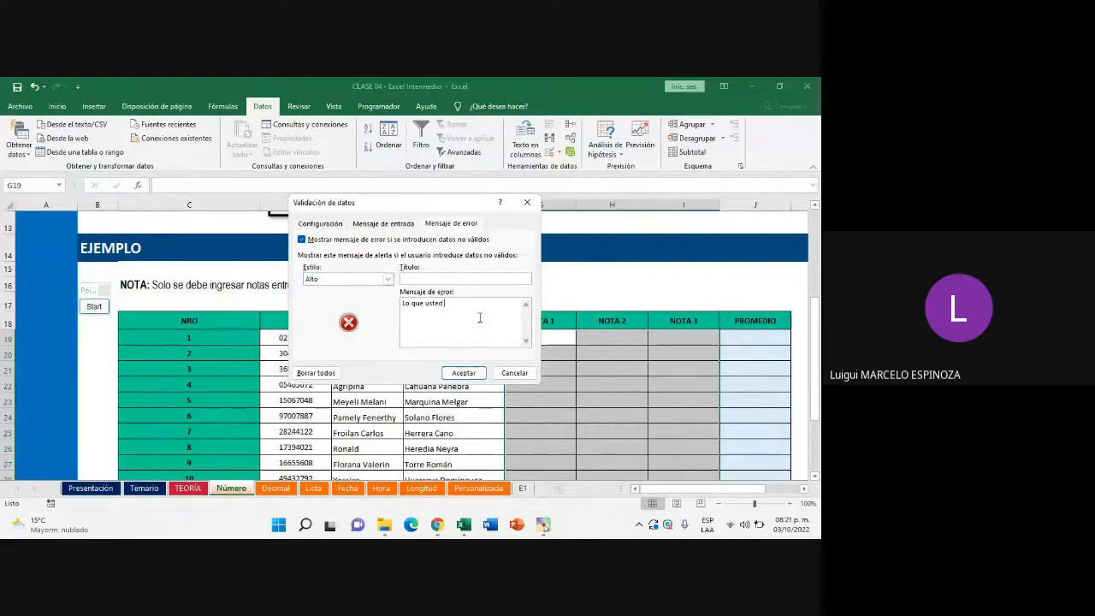
{"action": "type", "text": "ha digi"}
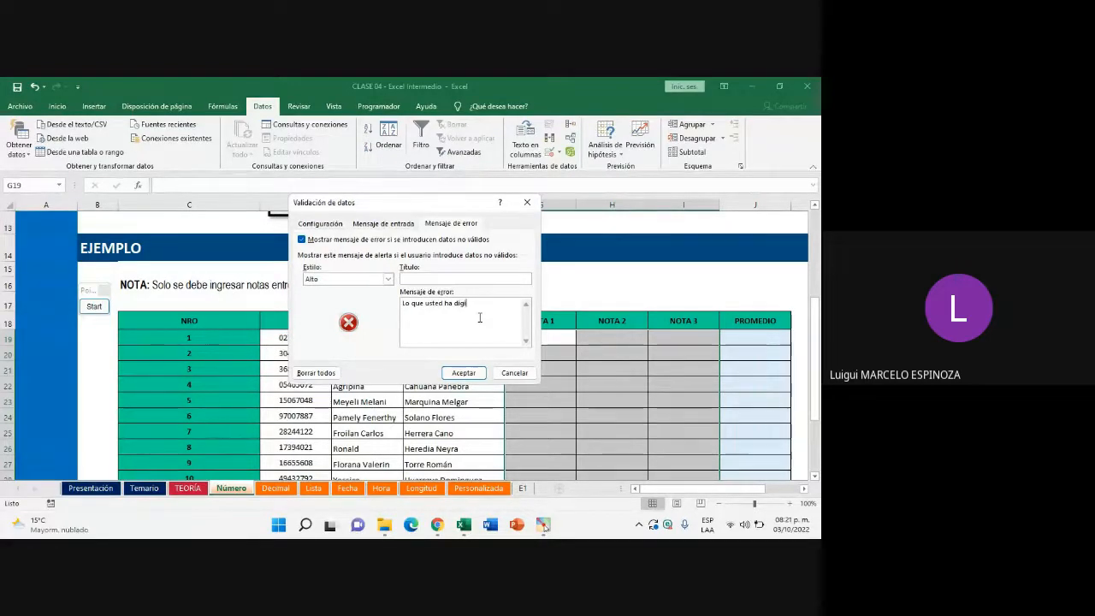
{"action": "type", "text": "tado no es correcto "}
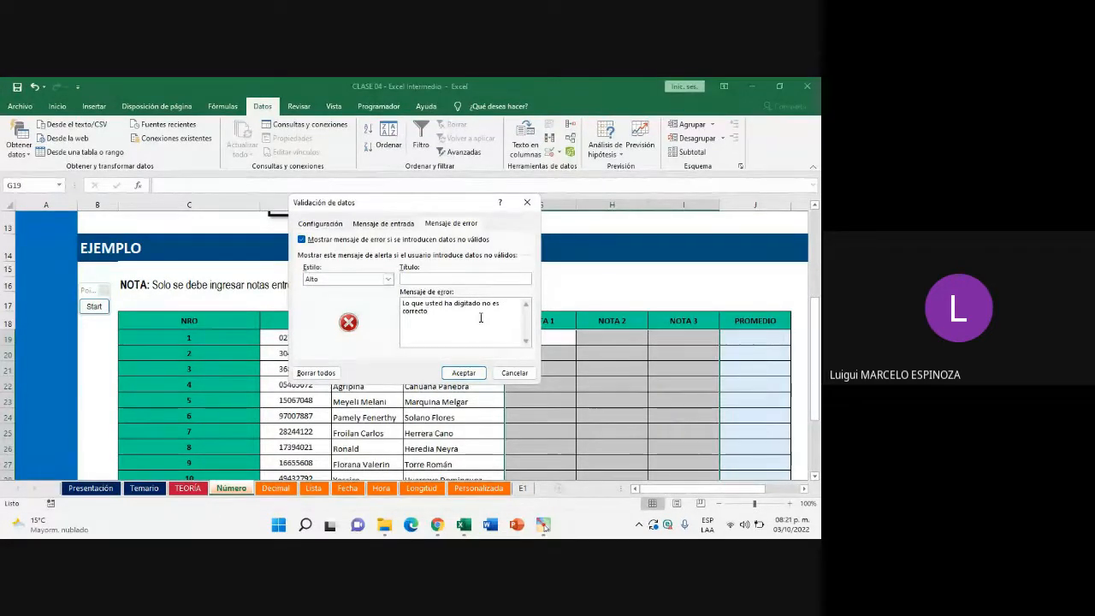
{"action": "type", "text": "."}
{"action": "type", "text": " vuelva a digitar"}
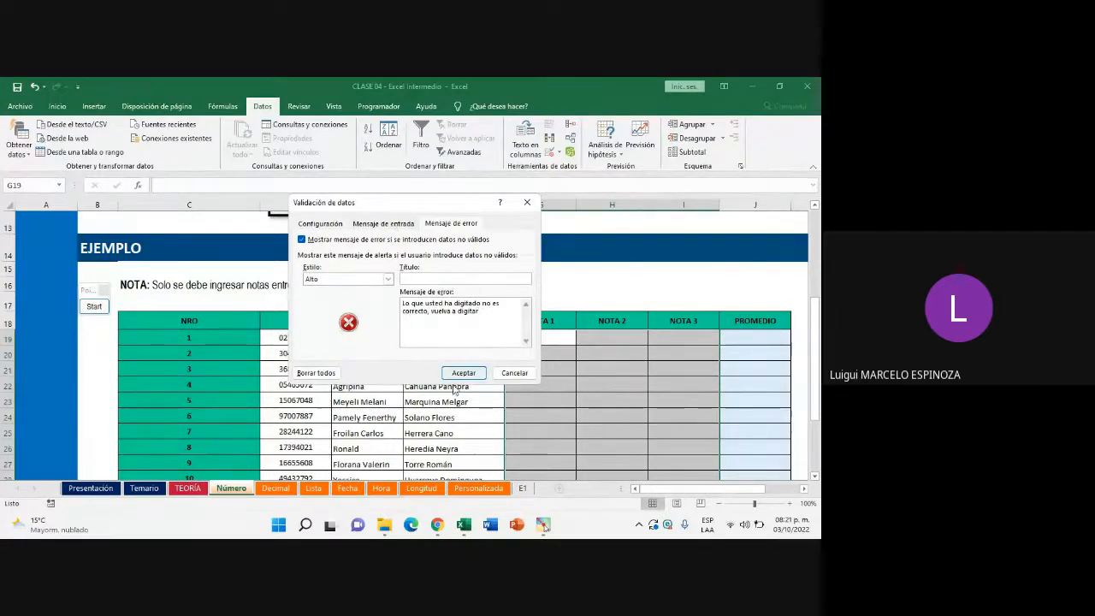
{"action": "left_click", "coordinate": [385, 224]}
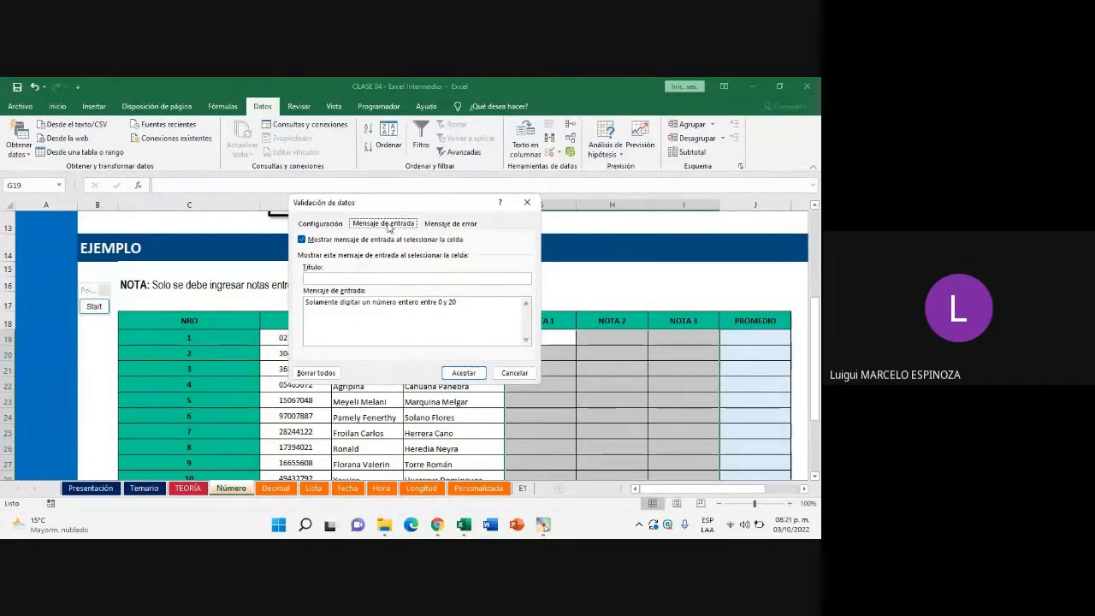
{"action": "left_click", "coordinate": [319, 308]}
{"action": "left_click_drag", "start_coordinate": [319, 308], "coordinate": [479, 311]}
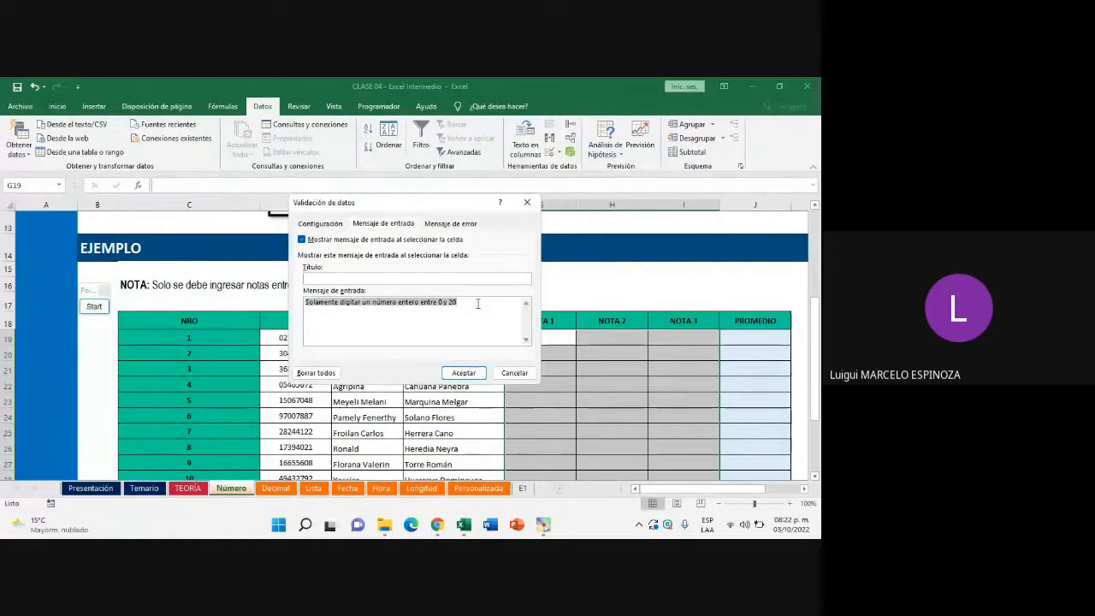
{"action": "left_click", "coordinate": [478, 303]}
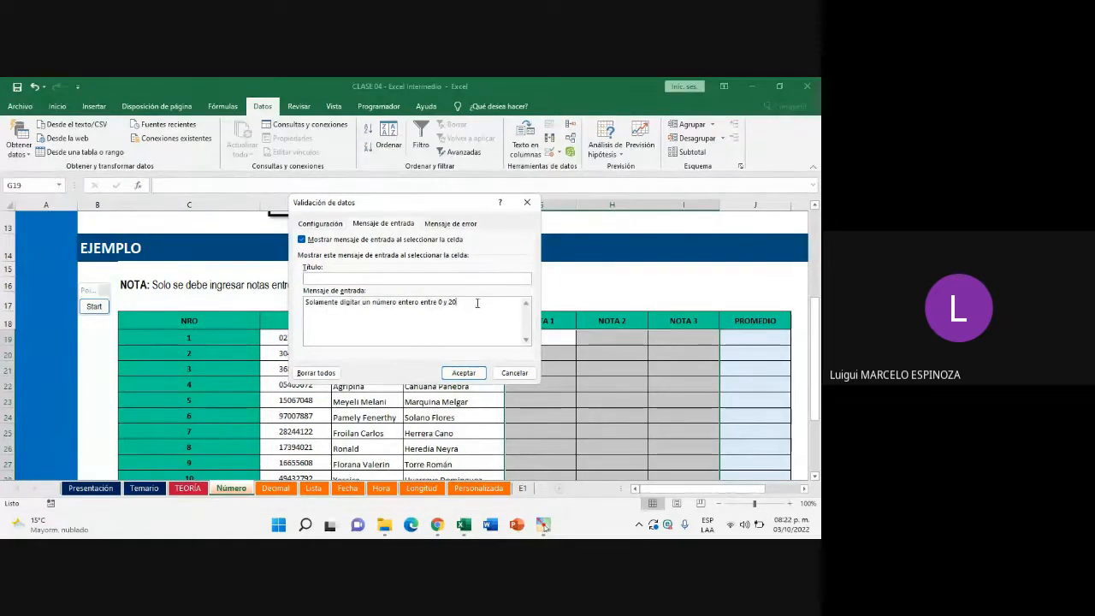
{"action": "left_click", "coordinate": [320, 224]}
{"action": "left_click", "coordinate": [462, 373]}
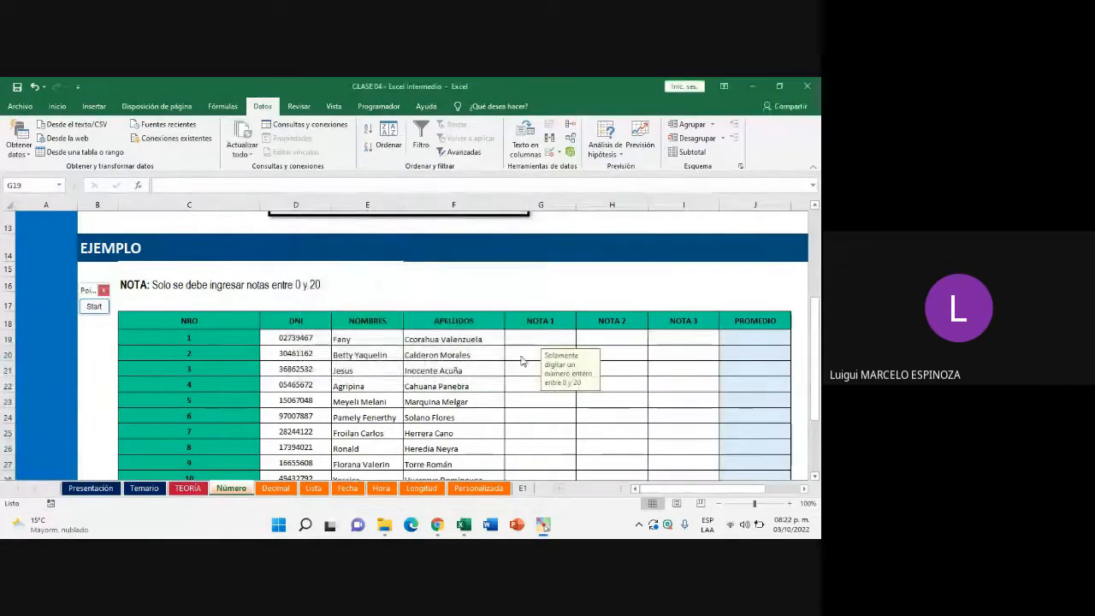
{"action": "left_click", "coordinate": [693, 432]}
{"action": "left_click", "coordinate": [553, 340]}
{"action": "left_click", "coordinate": [630, 341]}
{"action": "left_click", "coordinate": [700, 348]}
{"action": "scroll", "coordinate": [622, 373], "scroll_direction": "down", "scroll_amount": 2}
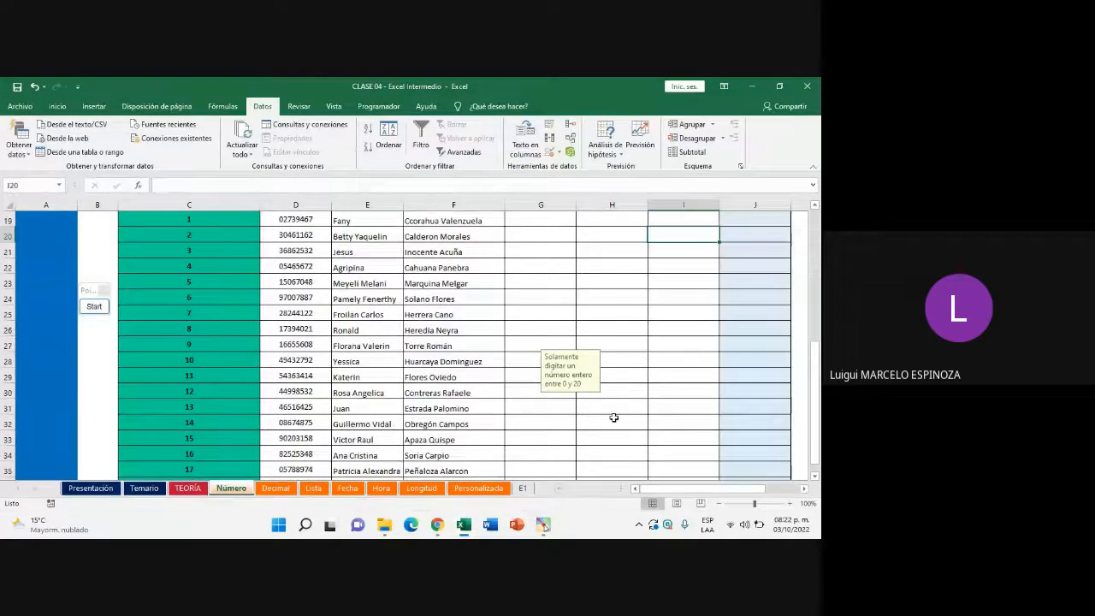
{"action": "scroll", "coordinate": [611, 416], "scroll_direction": "down", "scroll_amount": 4}
{"action": "scroll", "coordinate": [604, 396], "scroll_direction": "up", "scroll_amount": 2}
{"action": "left_click", "coordinate": [696, 404]}
{"action": "scroll", "coordinate": [596, 343], "scroll_direction": "up", "scroll_amount": 1}
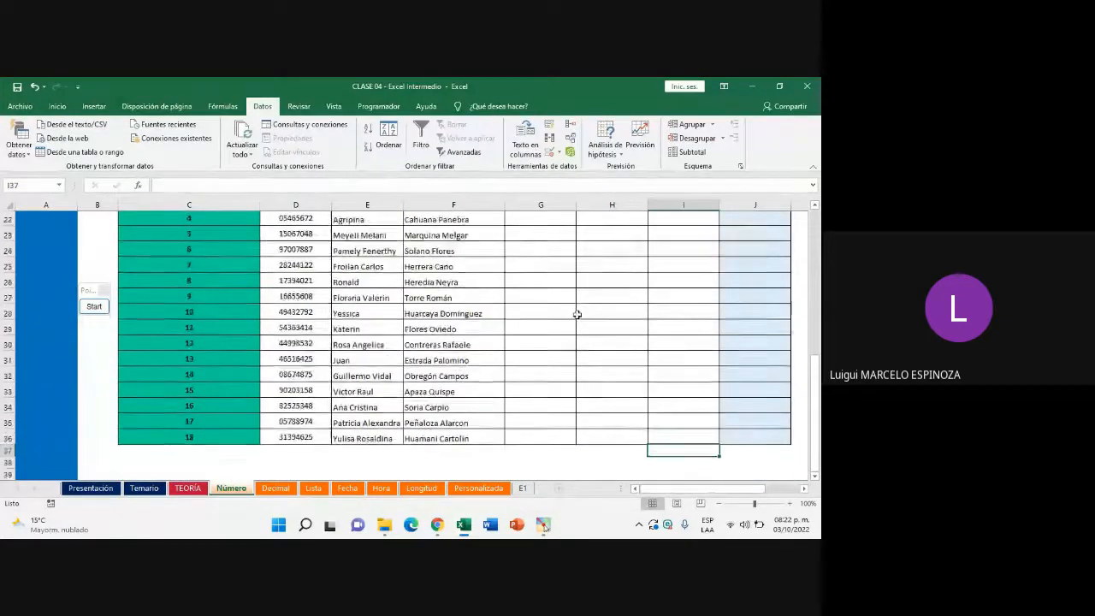
{"action": "left_click", "coordinate": [546, 268]}
{"action": "scroll", "coordinate": [546, 268], "scroll_direction": "up", "scroll_amount": 2}
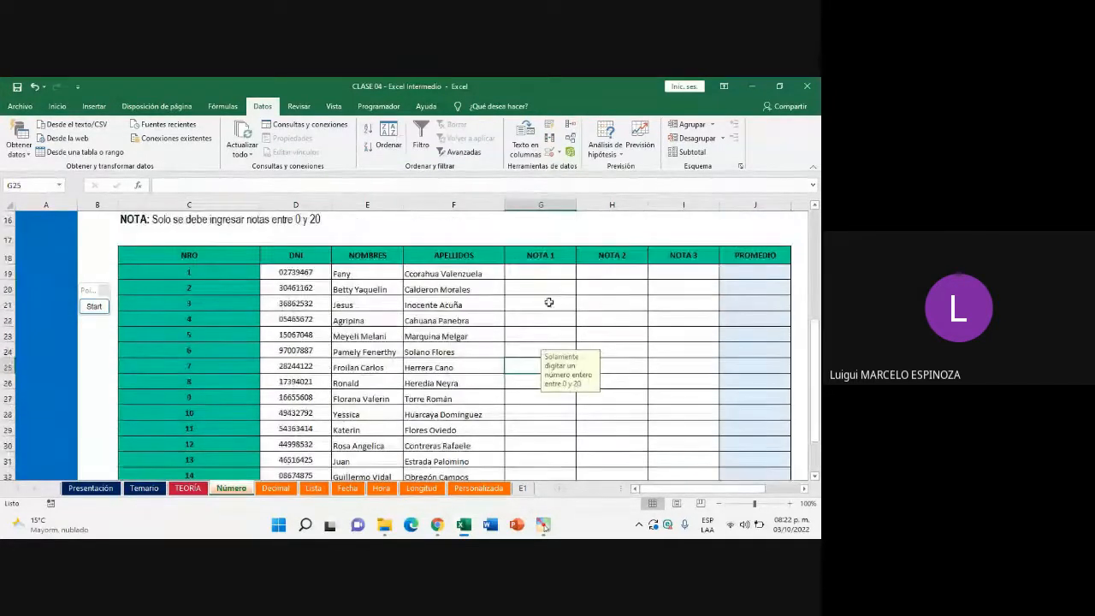
{"action": "left_click", "coordinate": [543, 274]}
{"action": "left_click", "coordinate": [621, 275]}
{"action": "left_click", "coordinate": [665, 291]}
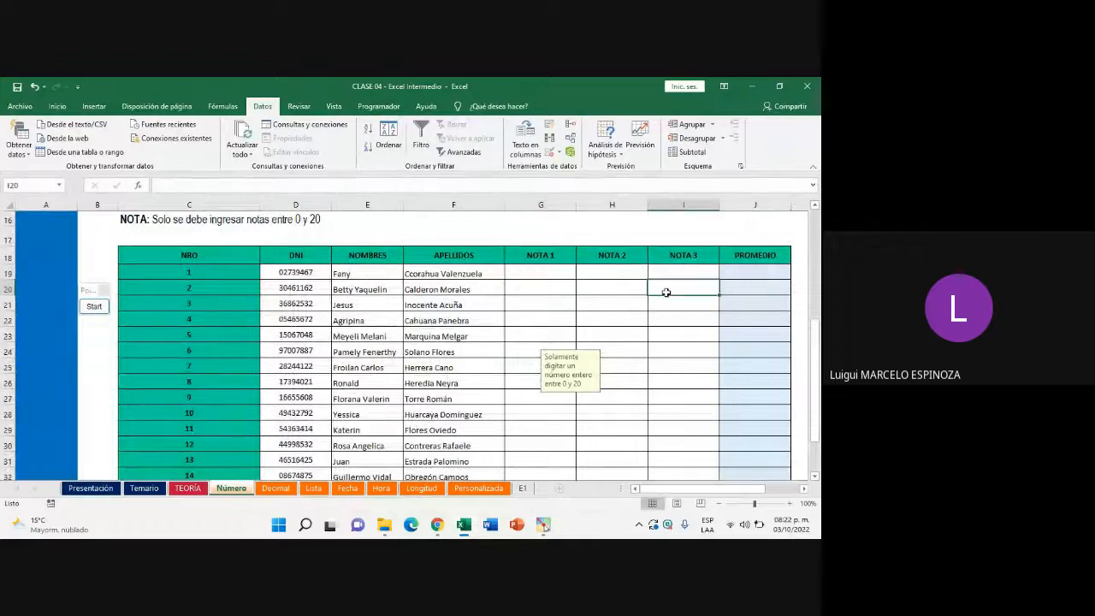
{"action": "scroll", "coordinate": [574, 325], "scroll_direction": "up", "scroll_amount": 1}
{"action": "scroll", "coordinate": [571, 358], "scroll_direction": "down", "scroll_amount": 1}
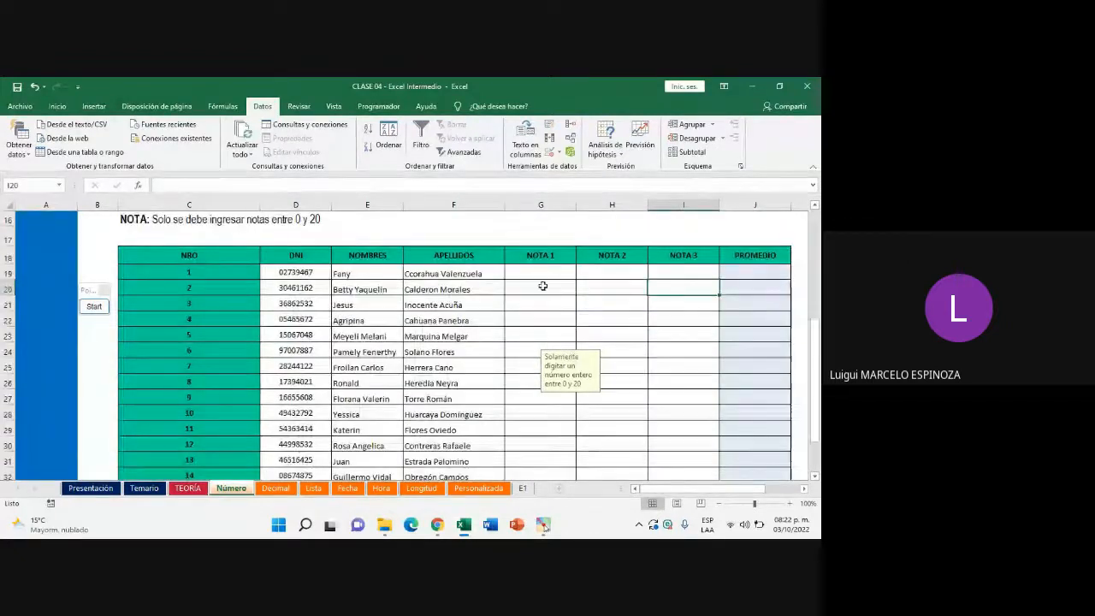
{"action": "left_click", "coordinate": [540, 274]}
{"action": "mouse_move", "coordinate": [437, 524]}
{"action": "left_click", "coordinate": [428, 457]}
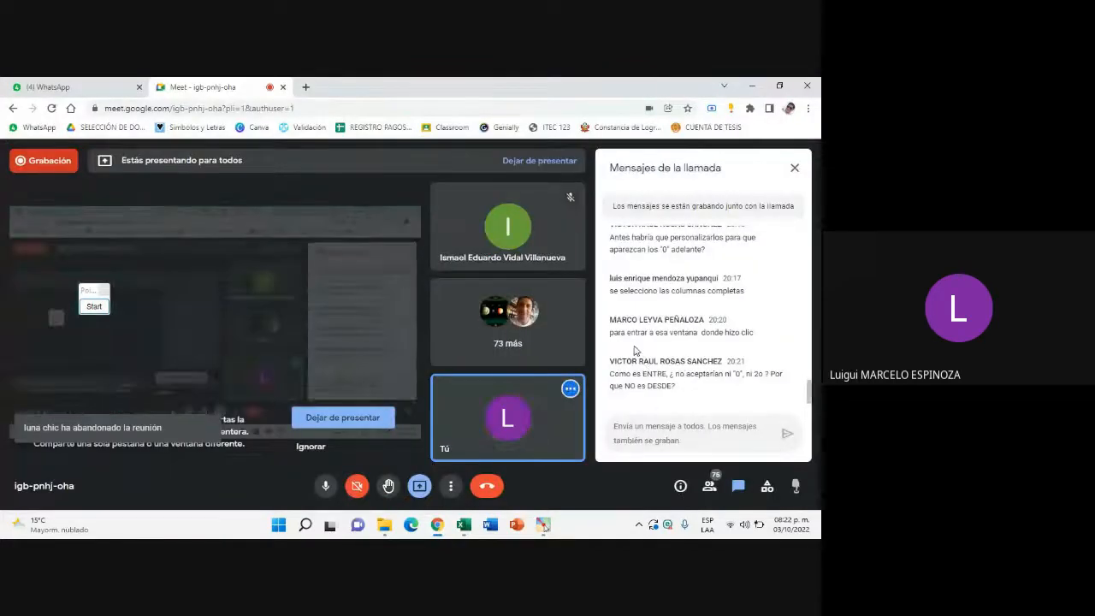
{"action": "left_click", "coordinate": [463, 524]}
{"action": "left_click", "coordinate": [640, 274]}
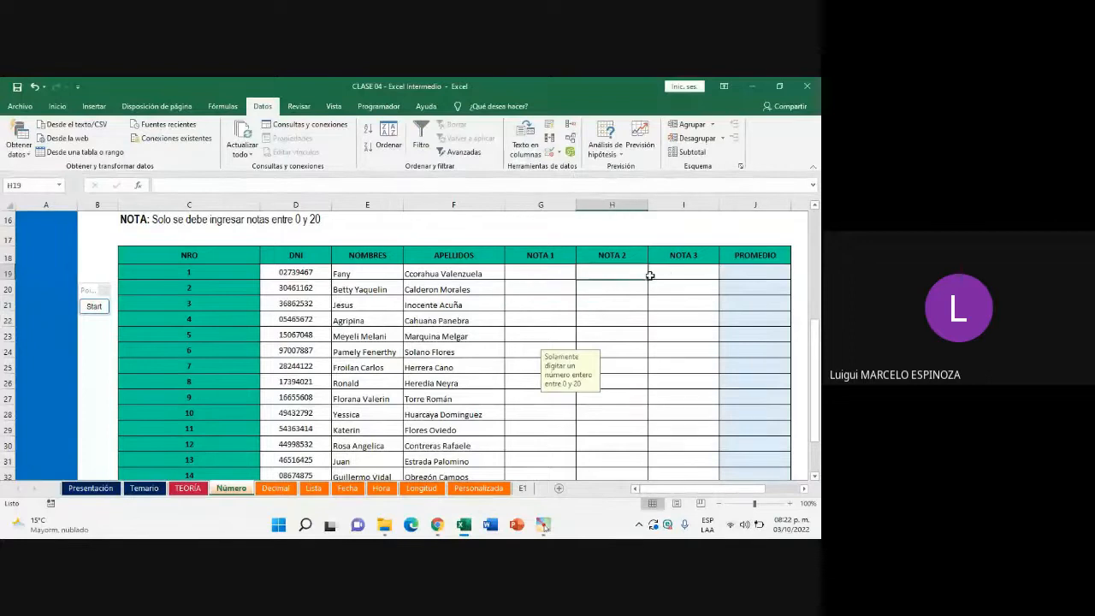
{"action": "left_click", "coordinate": [674, 275]}
{"action": "left_click", "coordinate": [555, 275]}
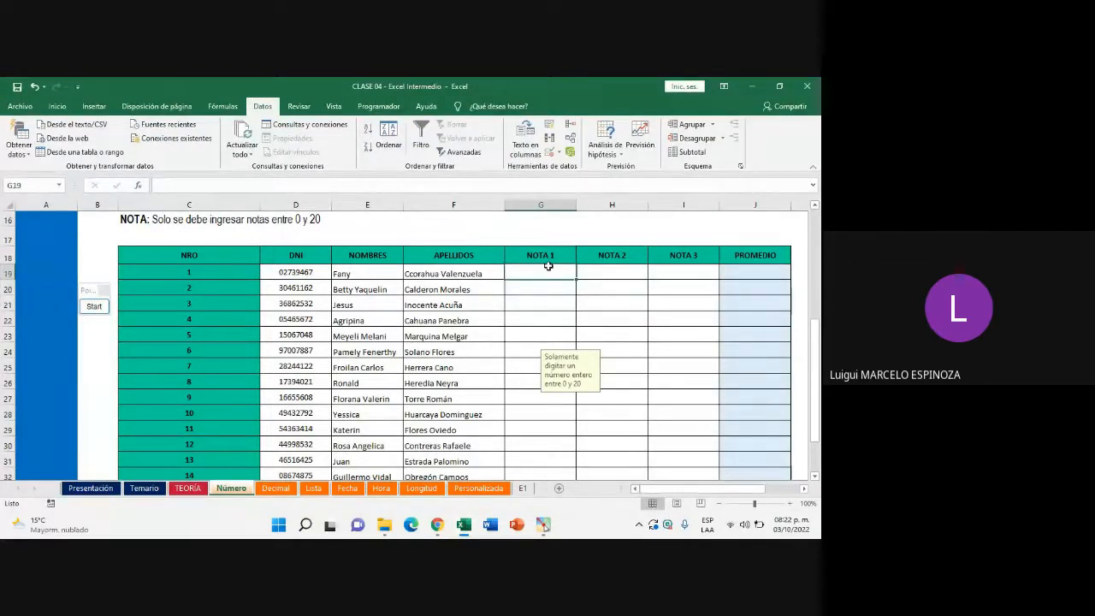
{"action": "left_click", "coordinate": [636, 273]}
{"action": "left_click", "coordinate": [673, 272]}
{"action": "left_click", "coordinate": [536, 300]}
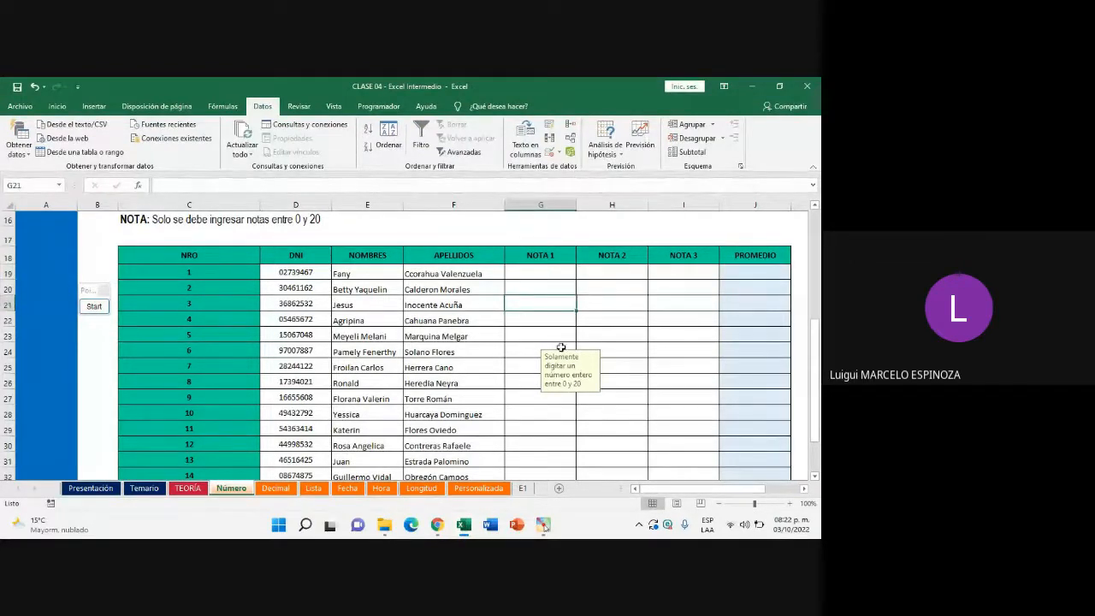
{"action": "scroll", "coordinate": [560, 347], "scroll_direction": "down", "scroll_amount": 3}
{"action": "scroll", "coordinate": [561, 360], "scroll_direction": "up", "scroll_amount": 4}
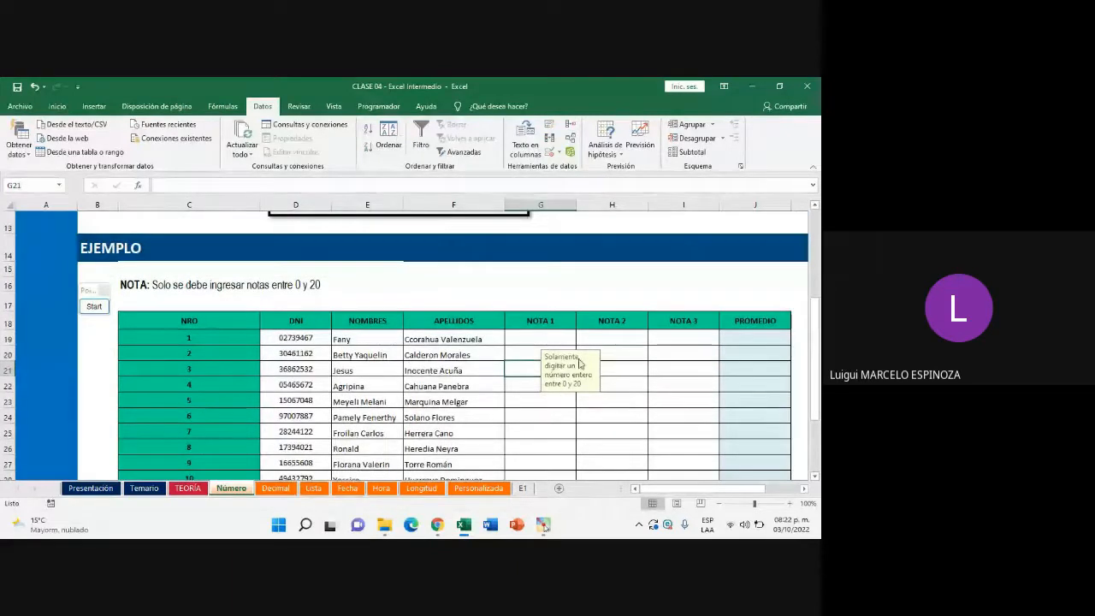
{"action": "mouse_move", "coordinate": [437, 525]}
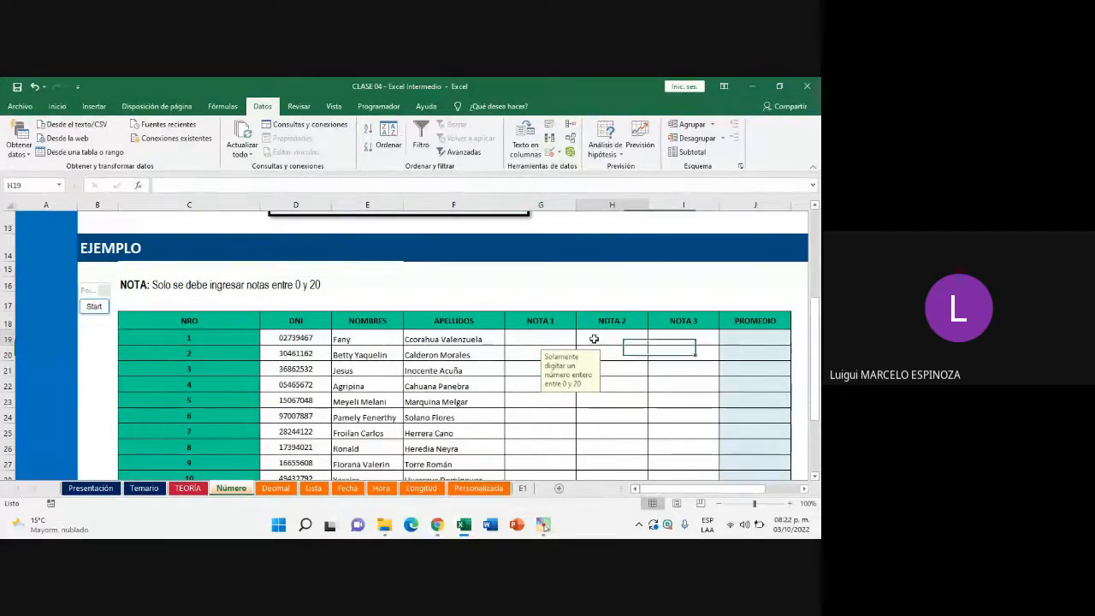
{"action": "left_click", "coordinate": [708, 341]}
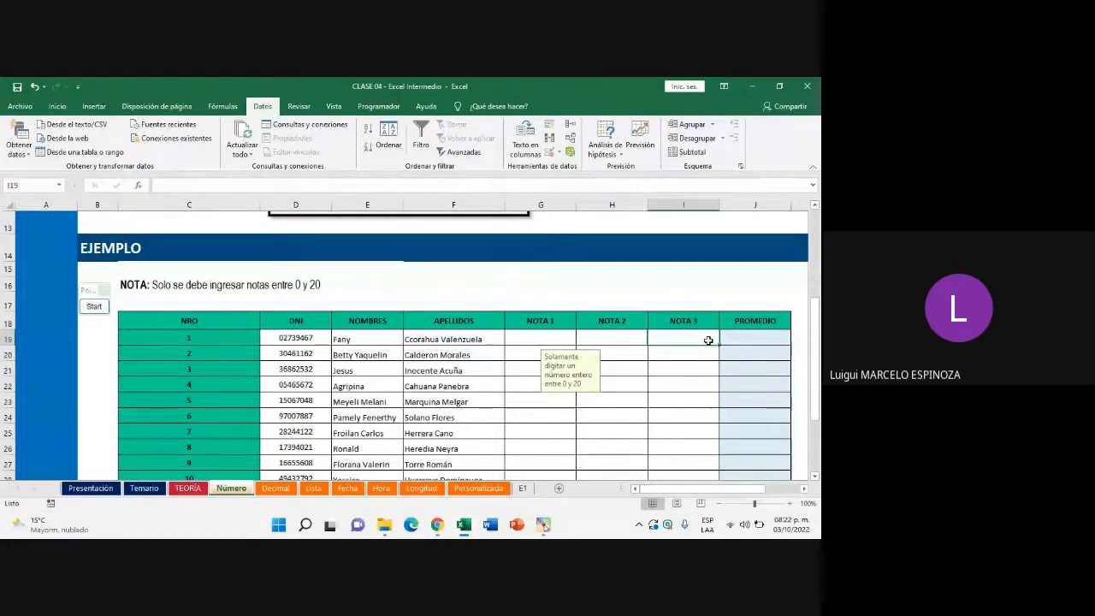
{"action": "scroll", "coordinate": [709, 341], "scroll_direction": "down", "scroll_amount": 3}
{"action": "scroll", "coordinate": [661, 387], "scroll_direction": "up", "scroll_amount": 3}
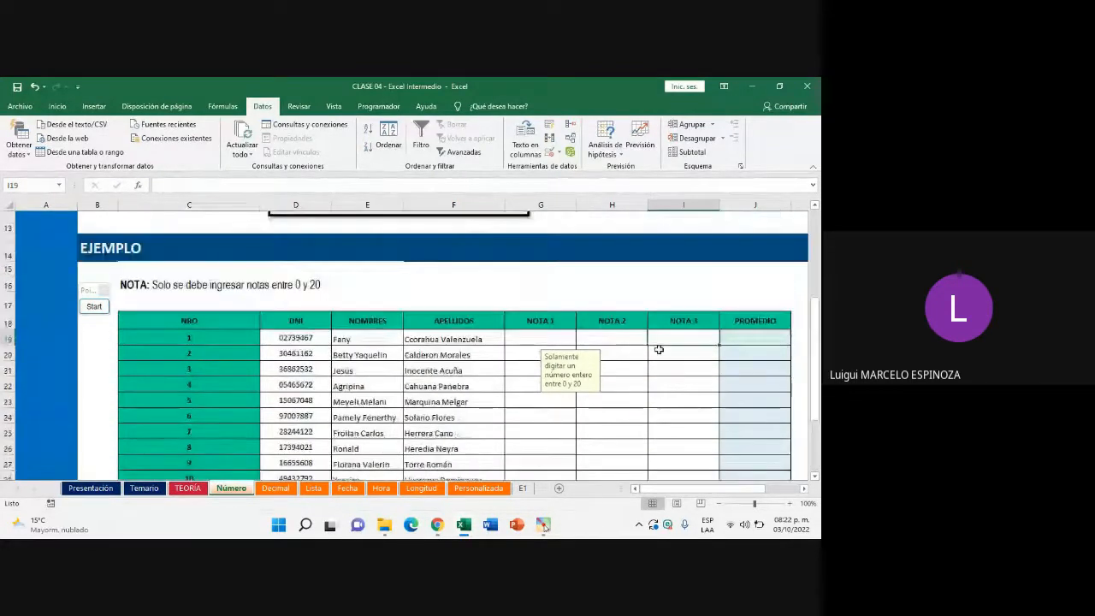
{"action": "double_click", "coordinate": [674, 340]}
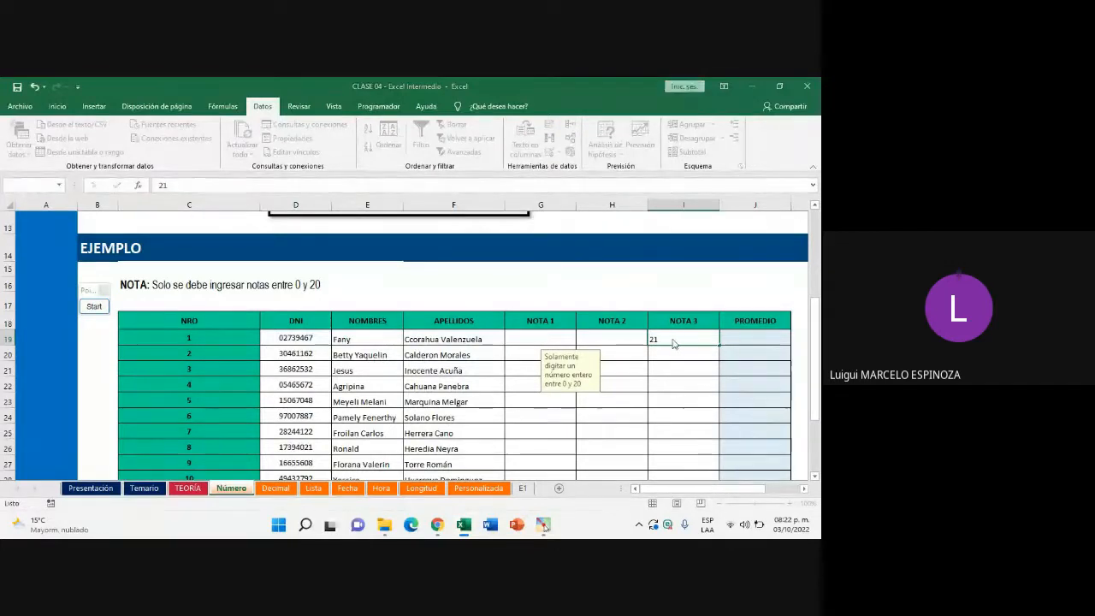
Commit 21 in I19 to trigger the error alert and retry, briefly checking the Meet call
{"action": "key", "text": "Return"}
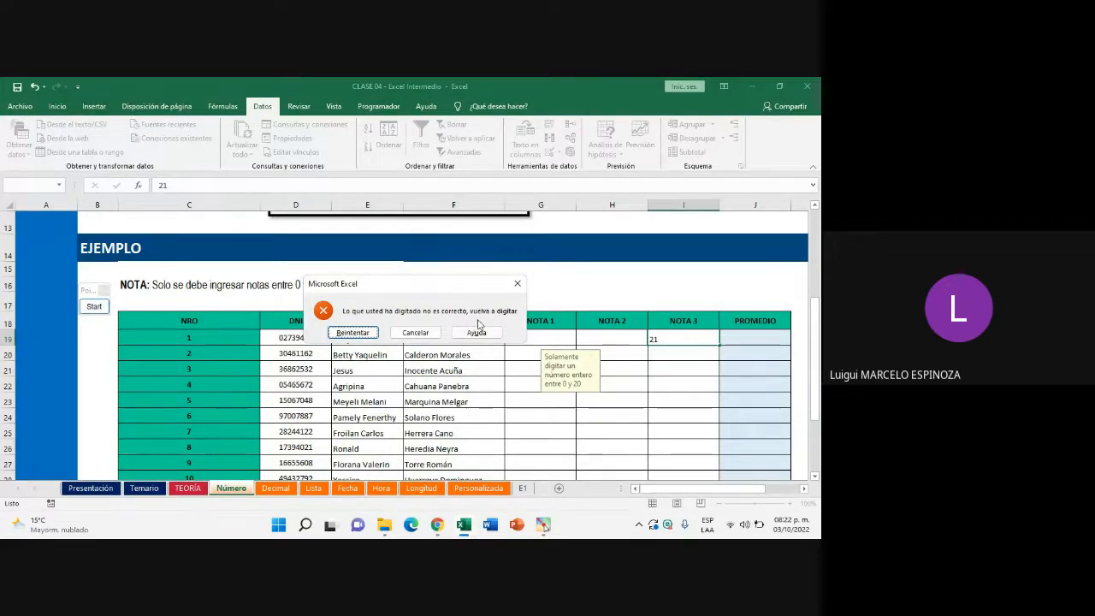
{"action": "left_click", "coordinate": [353, 333]}
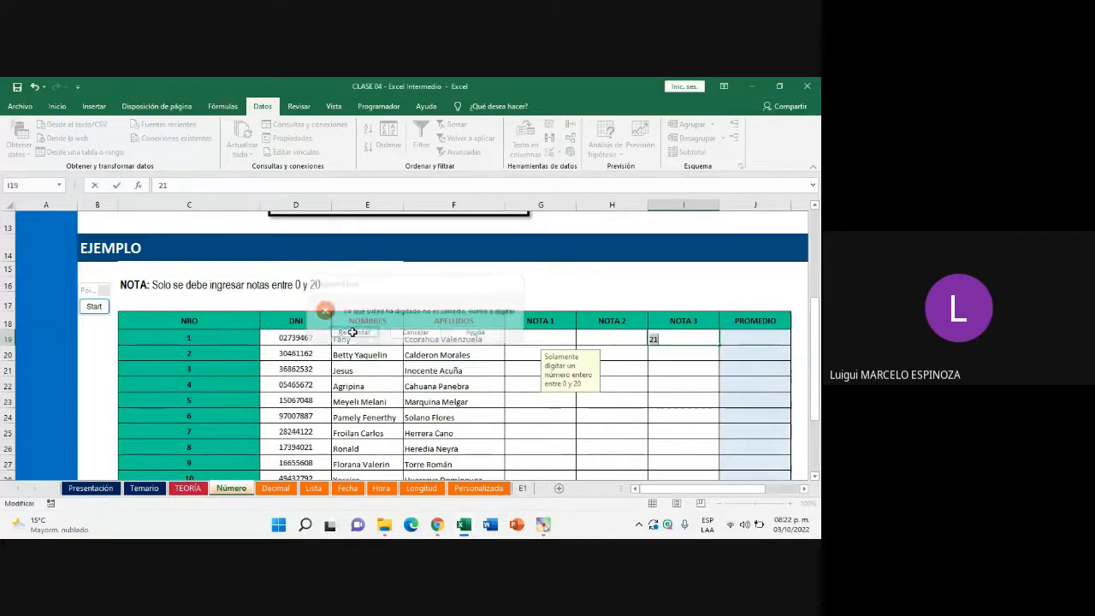
{"action": "mouse_move", "coordinate": [437, 525]}
{"action": "left_click", "coordinate": [418, 488]}
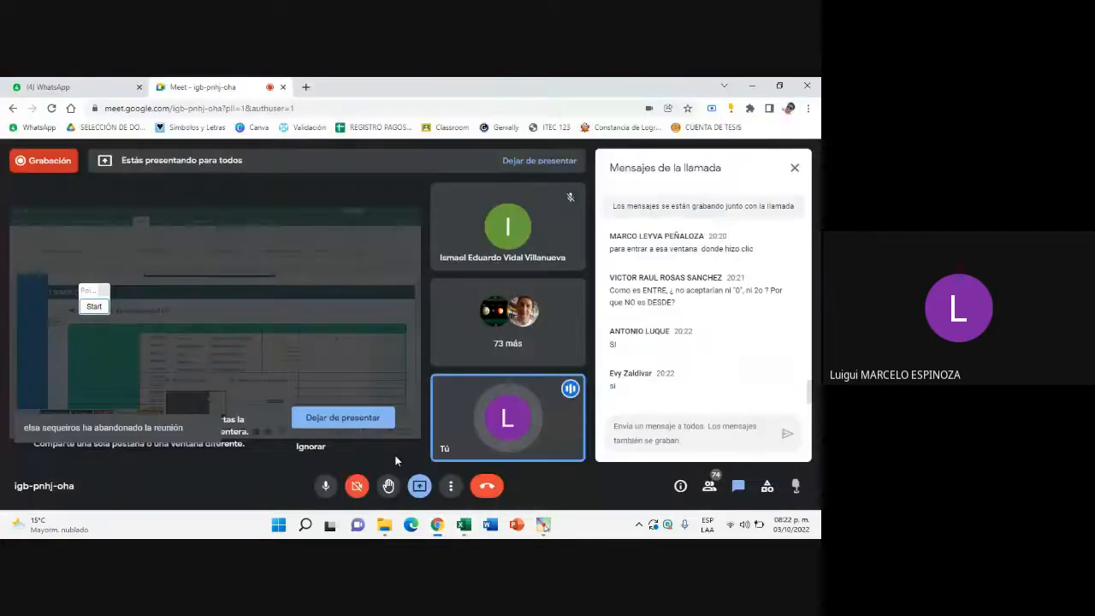
{"action": "scroll", "coordinate": [657, 366], "scroll_direction": "up", "scroll_amount": 1}
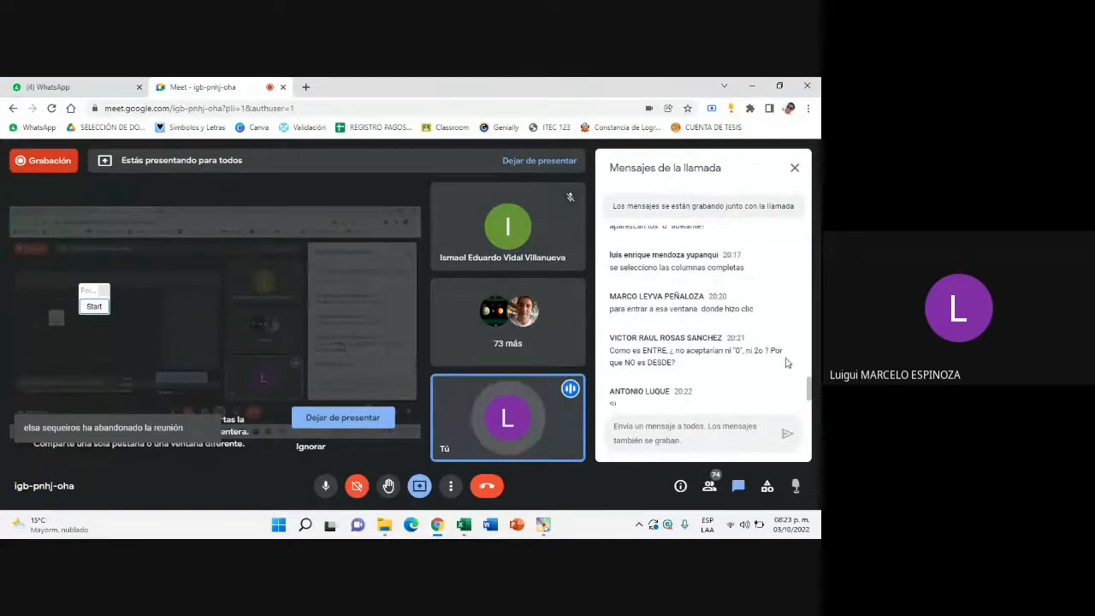
{"action": "left_click", "coordinate": [464, 524]}
Commit 21 again to show the error, then erase the rejected value from I19
{"action": "key", "text": "Return"}
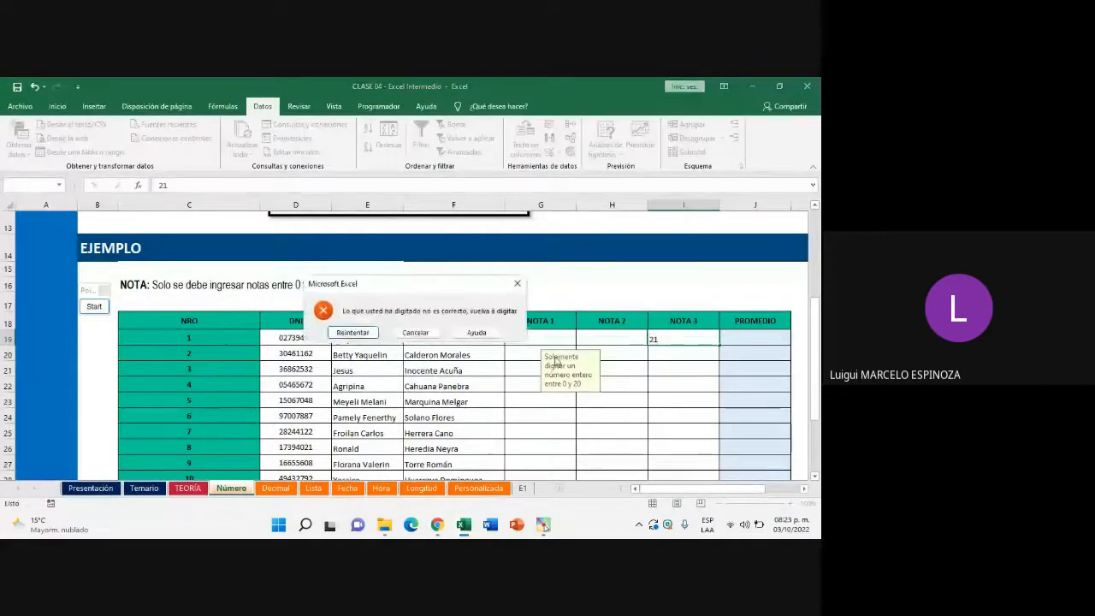
{"action": "left_click", "coordinate": [366, 333]}
{"action": "key", "text": "BackSpace"}
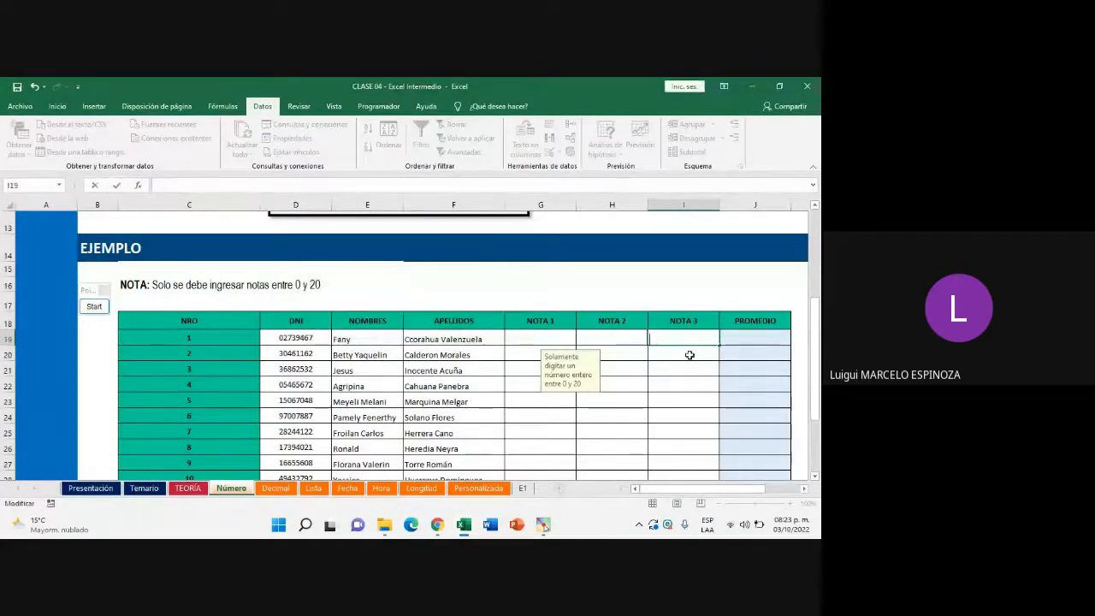
{"action": "left_click", "coordinate": [673, 384]}
Delete the input message and error message texts from the NOTA validation and apply it
{"action": "left_click", "coordinate": [560, 157]}
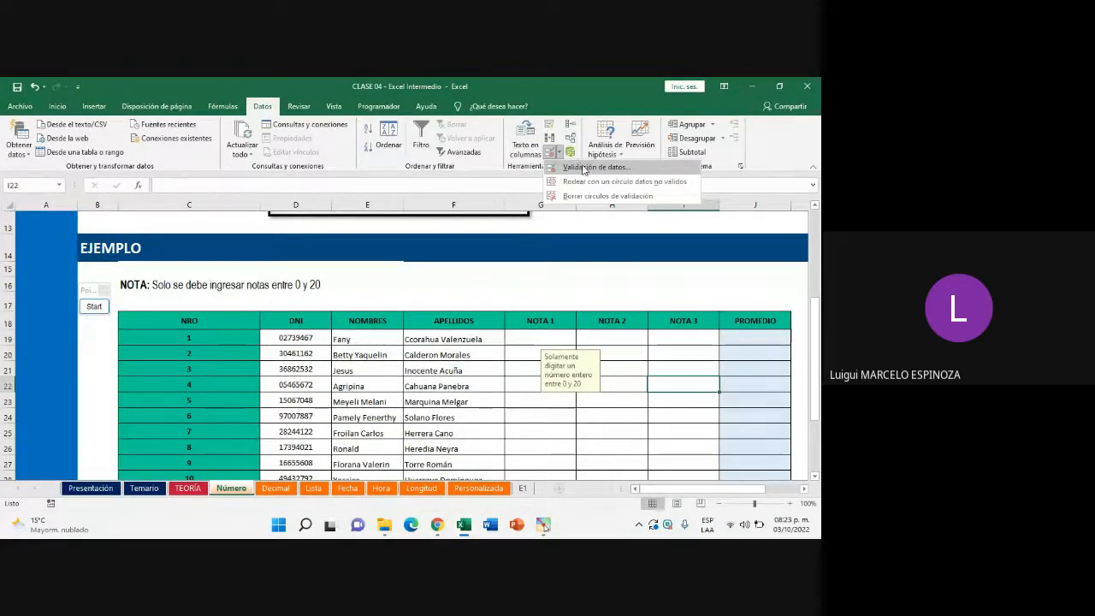
{"action": "left_click", "coordinate": [586, 171]}
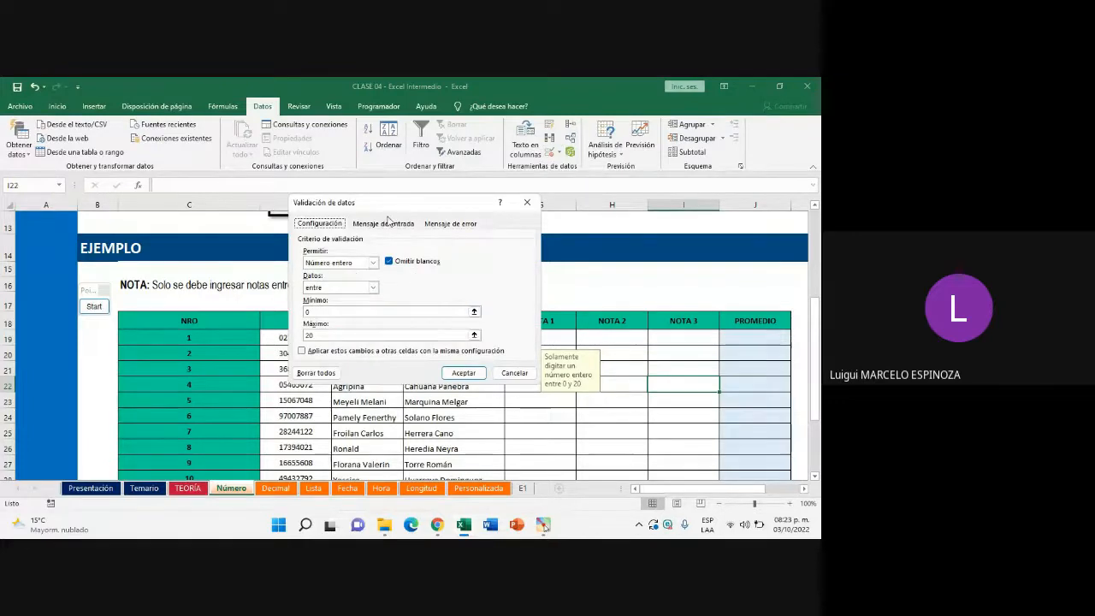
{"action": "left_click", "coordinate": [385, 223]}
{"action": "left_click_drag", "start_coordinate": [456, 303], "coordinate": [306, 303]}
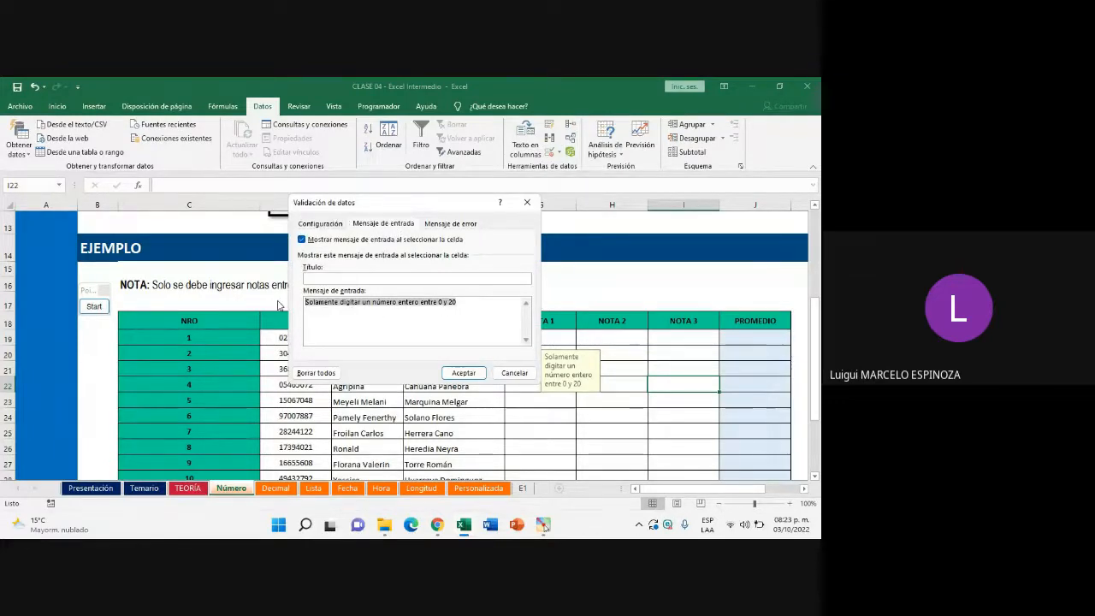
{"action": "key", "text": "BackSpace"}
{"action": "left_click", "coordinate": [442, 226]}
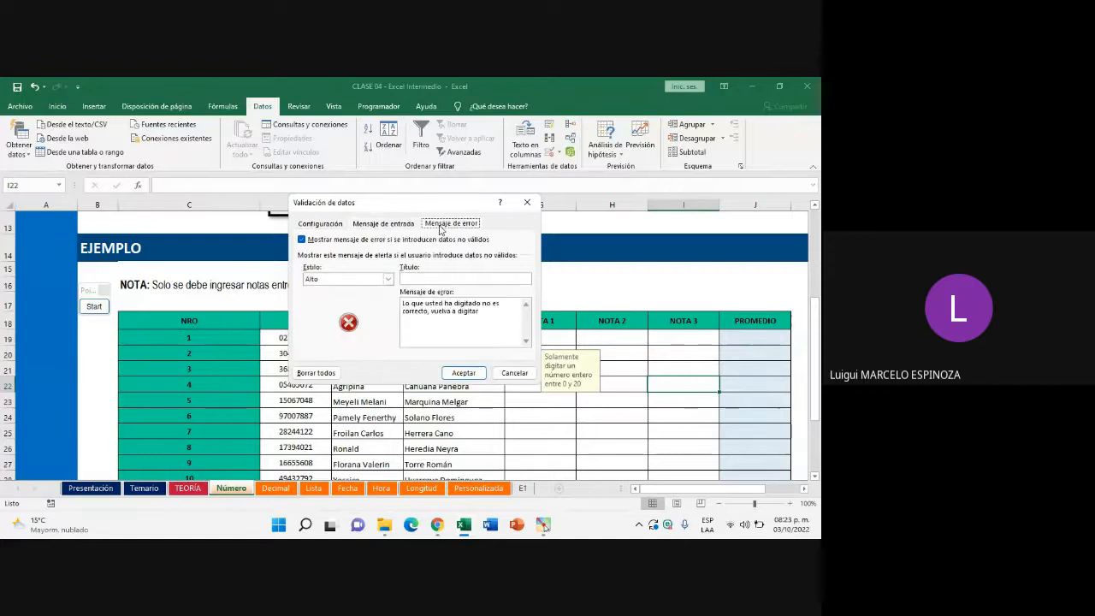
{"action": "left_click_drag", "start_coordinate": [479, 311], "coordinate": [381, 308]}
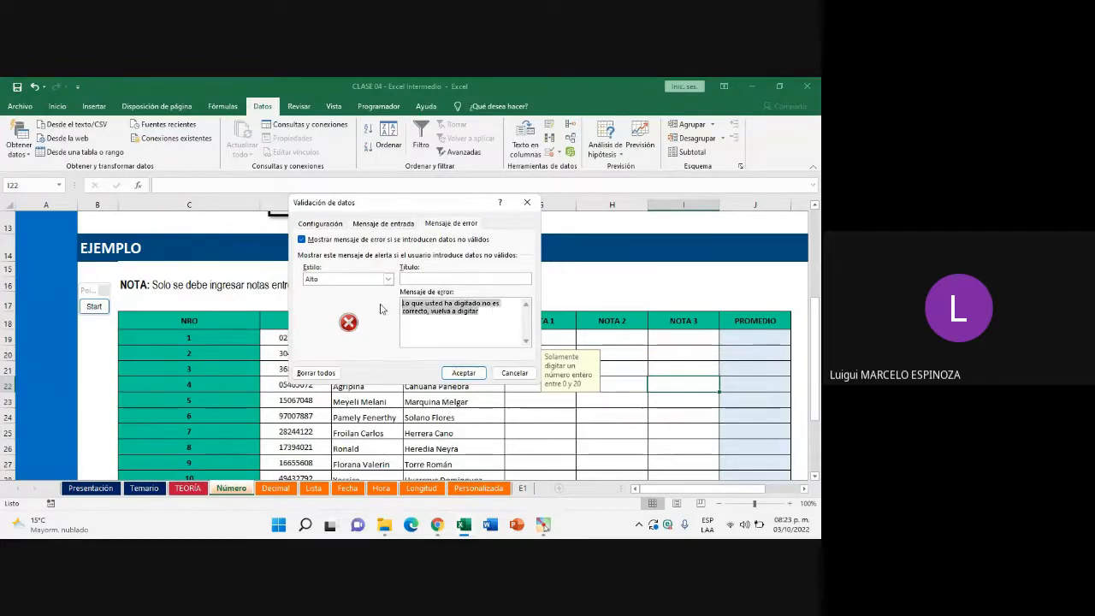
{"action": "key", "text": "BackSpace"}
{"action": "left_click", "coordinate": [462, 374]}
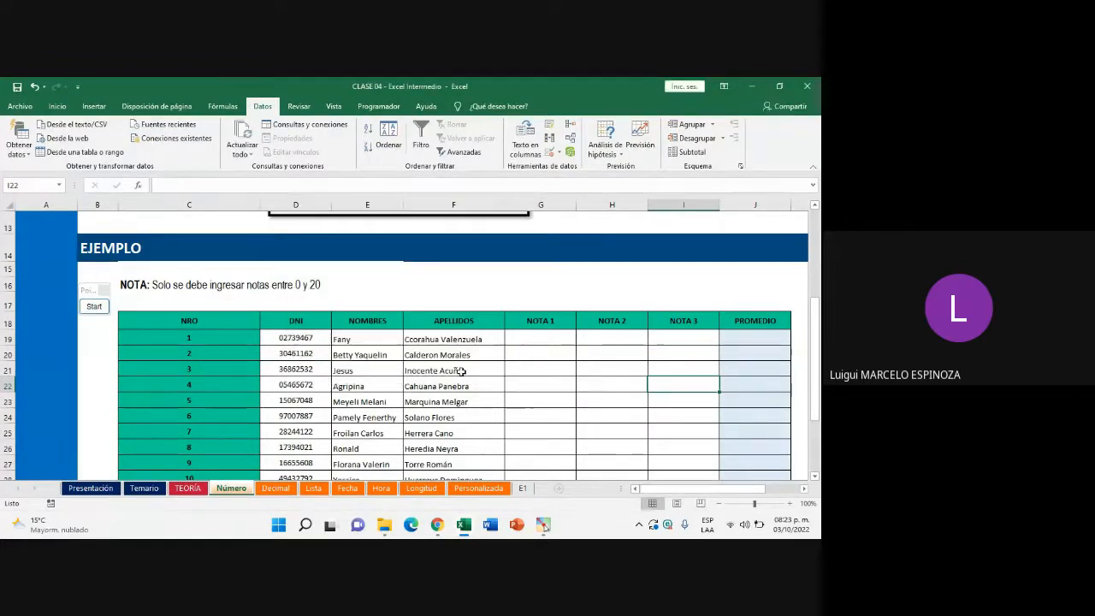
Check the validation on a single grade cell, dismissing an add-ins message, without changing anything
{"action": "left_click", "coordinate": [561, 340]}
{"action": "left_click", "coordinate": [667, 373]}
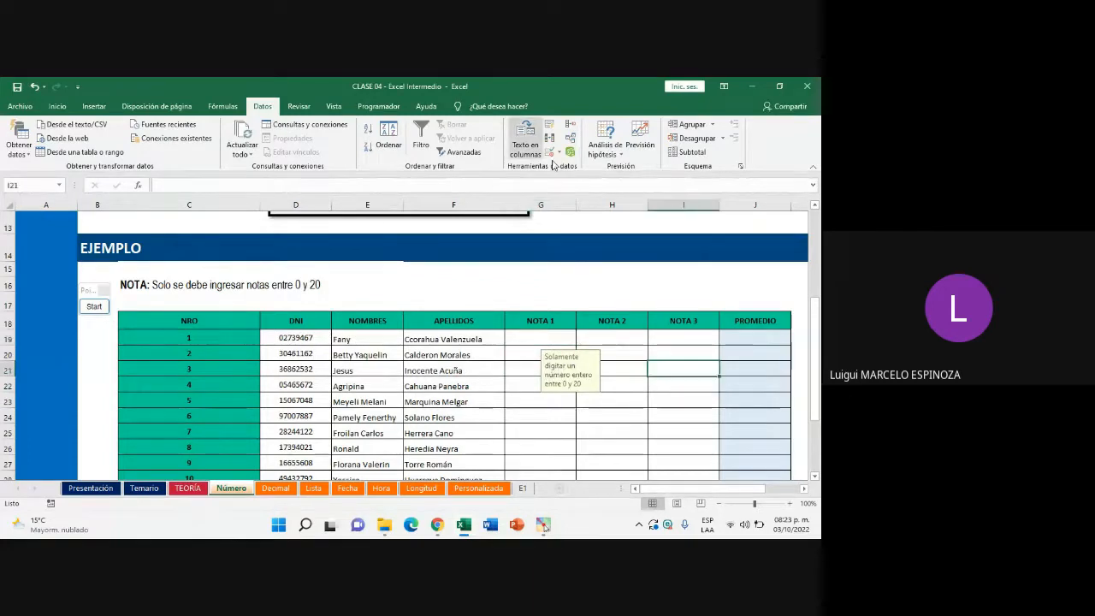
{"action": "left_click", "coordinate": [570, 153]}
{"action": "left_click", "coordinate": [545, 281]}
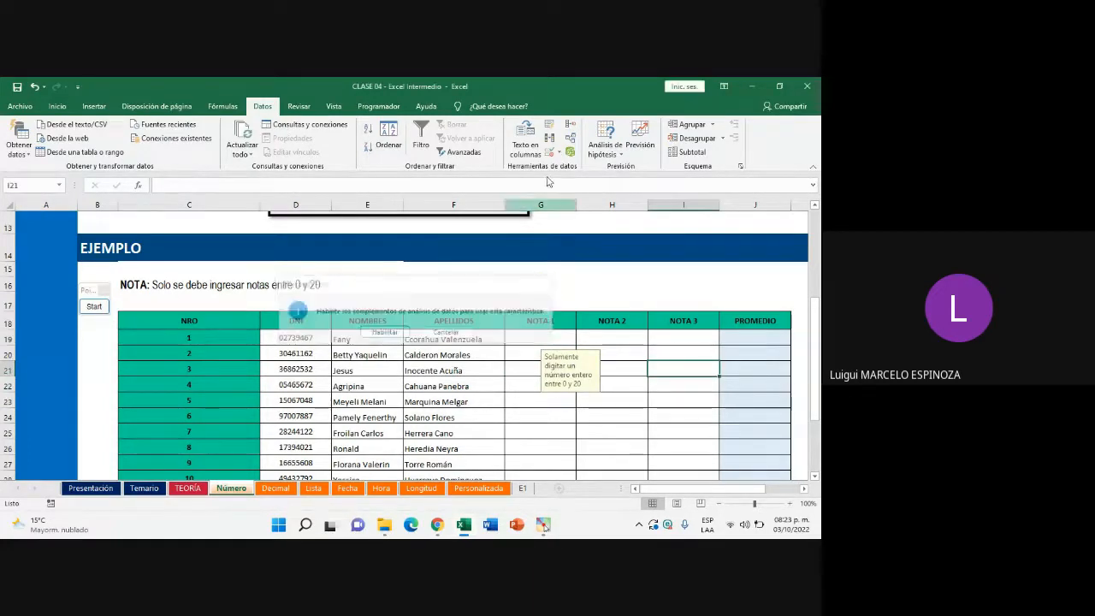
{"action": "left_click", "coordinate": [559, 152]}
{"action": "left_click", "coordinate": [591, 166]}
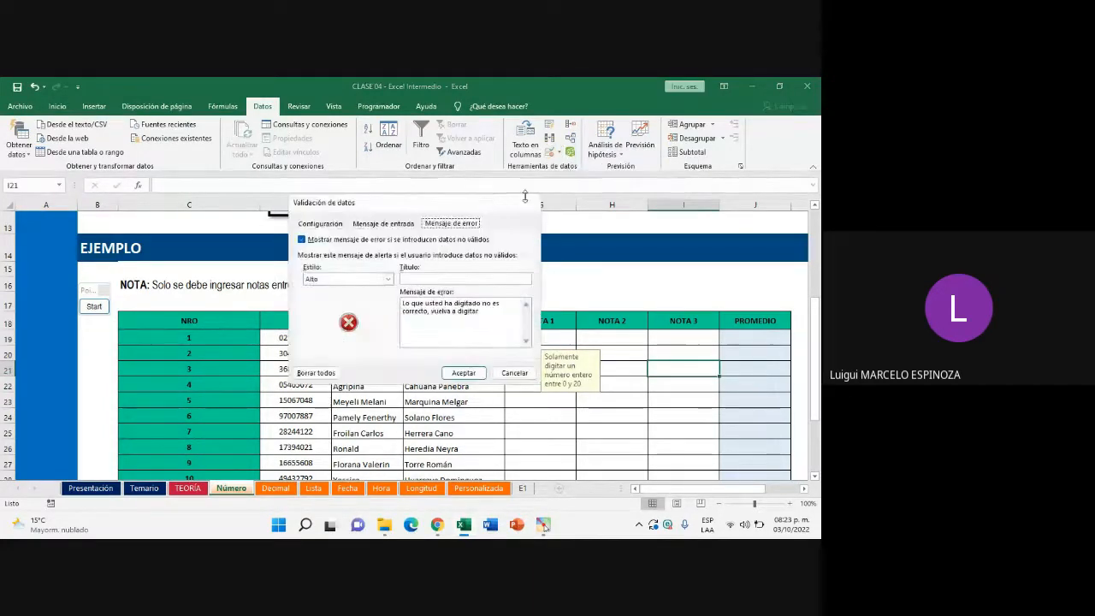
{"action": "left_click", "coordinate": [463, 373]}
Select G19:I28 and reopen data validation, accepting the prompt to clear mixed rules
{"action": "left_click_drag", "start_coordinate": [541, 339], "coordinate": [670, 455]}
{"action": "left_click", "coordinate": [561, 152]}
{"action": "left_click", "coordinate": [590, 166]}
{"action": "left_click", "coordinate": [386, 338]}
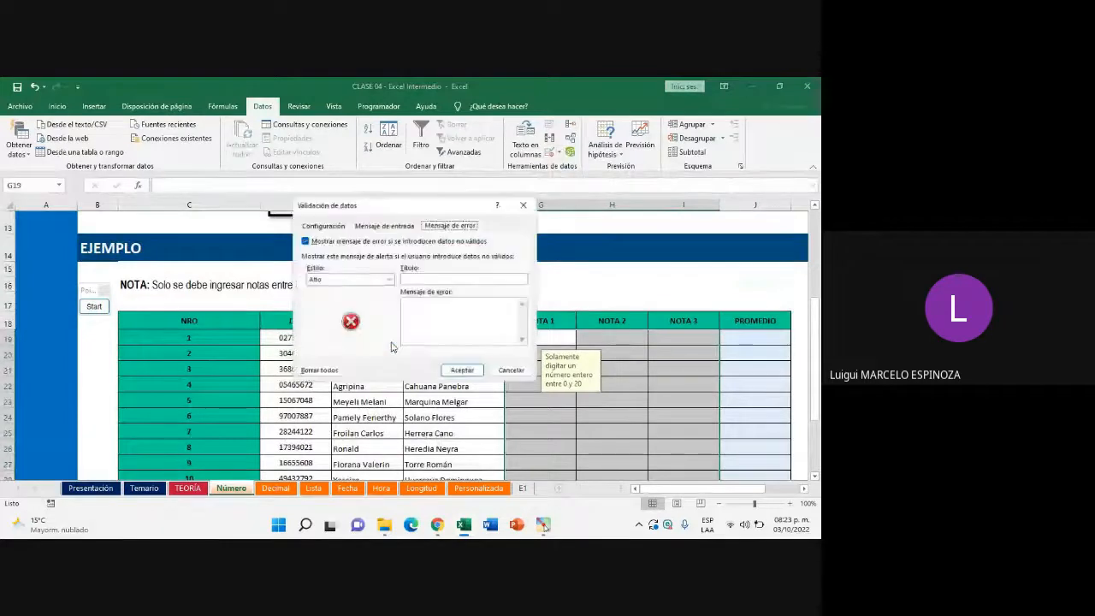
Allow only whole numbers between 0 and 20 in the selected NOTA cells
{"action": "left_click", "coordinate": [381, 224]}
{"action": "left_click", "coordinate": [322, 224]}
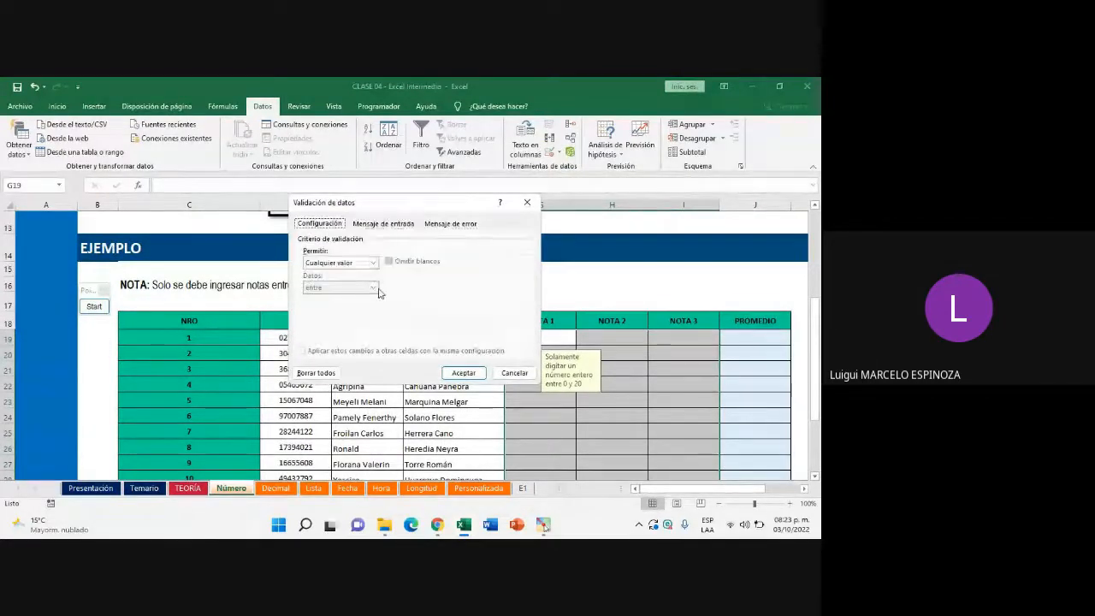
{"action": "left_click", "coordinate": [373, 262]}
{"action": "left_click", "coordinate": [350, 282]}
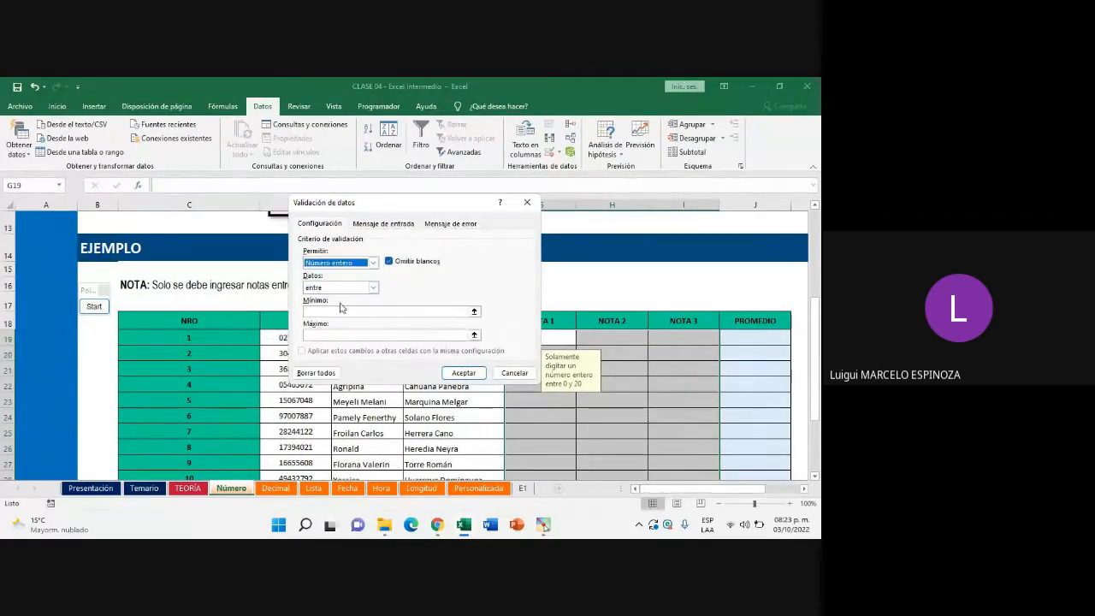
{"action": "left_click", "coordinate": [338, 311]}
{"action": "left_click", "coordinate": [331, 334]}
{"action": "key", "text": "BackSpace"}
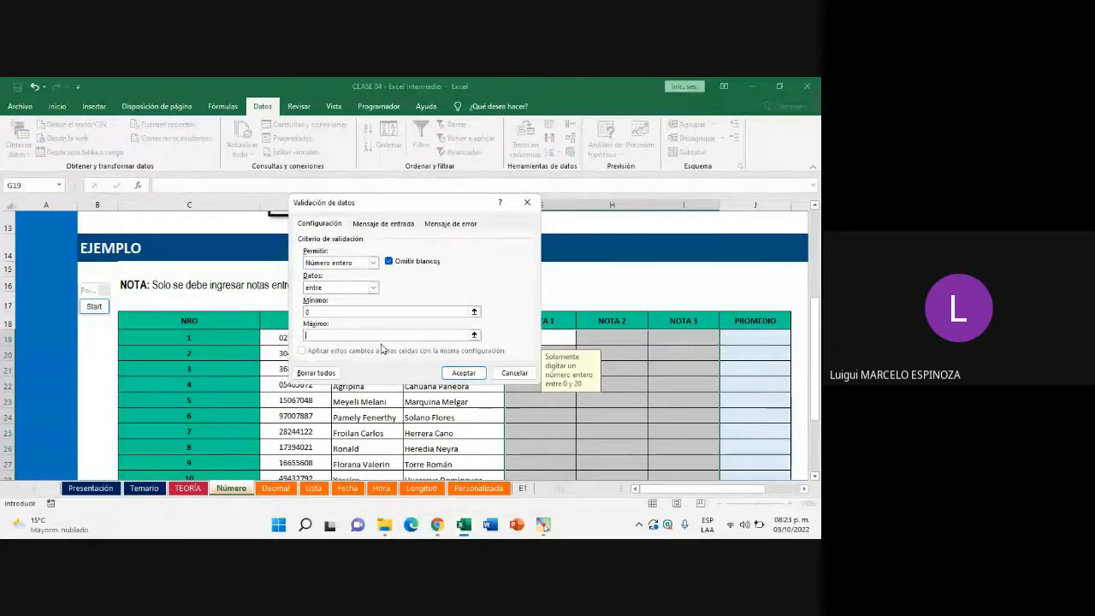
{"action": "type", "text": "20"}
{"action": "left_click", "coordinate": [463, 373]}
{"action": "left_click", "coordinate": [612, 370]}
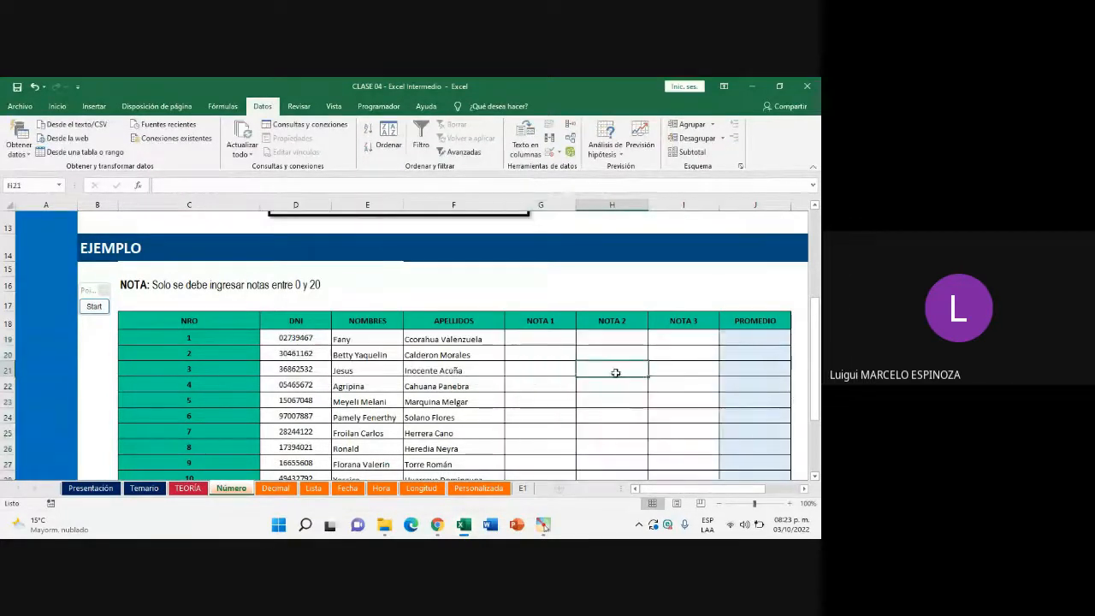
{"action": "left_click", "coordinate": [436, 525]}
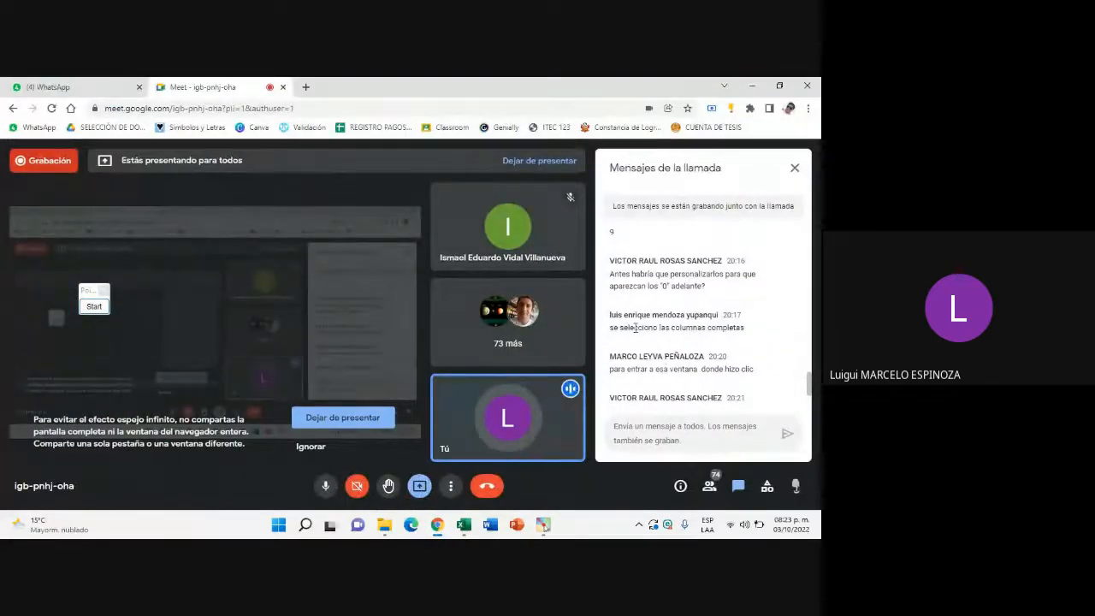
Highlight a question in the Meet chat, then return to Excel and select G19
{"action": "left_click_drag", "start_coordinate": [610, 309], "coordinate": [755, 311]}
{"action": "scroll", "coordinate": [671, 326], "scroll_direction": "down", "scroll_amount": 3}
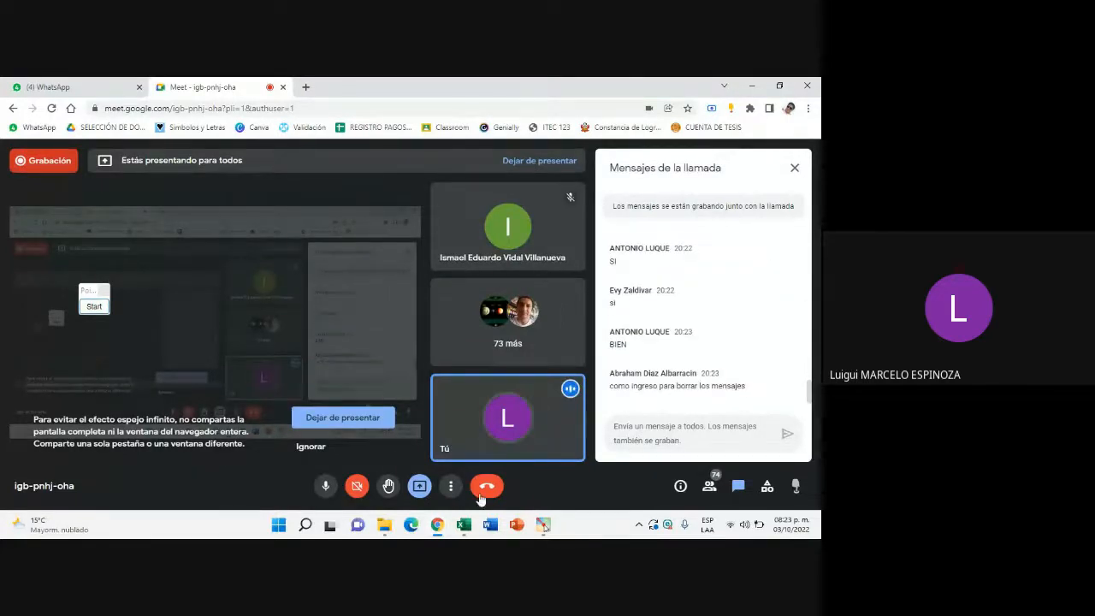
{"action": "left_click", "coordinate": [464, 525]}
{"action": "left_click", "coordinate": [567, 342]}
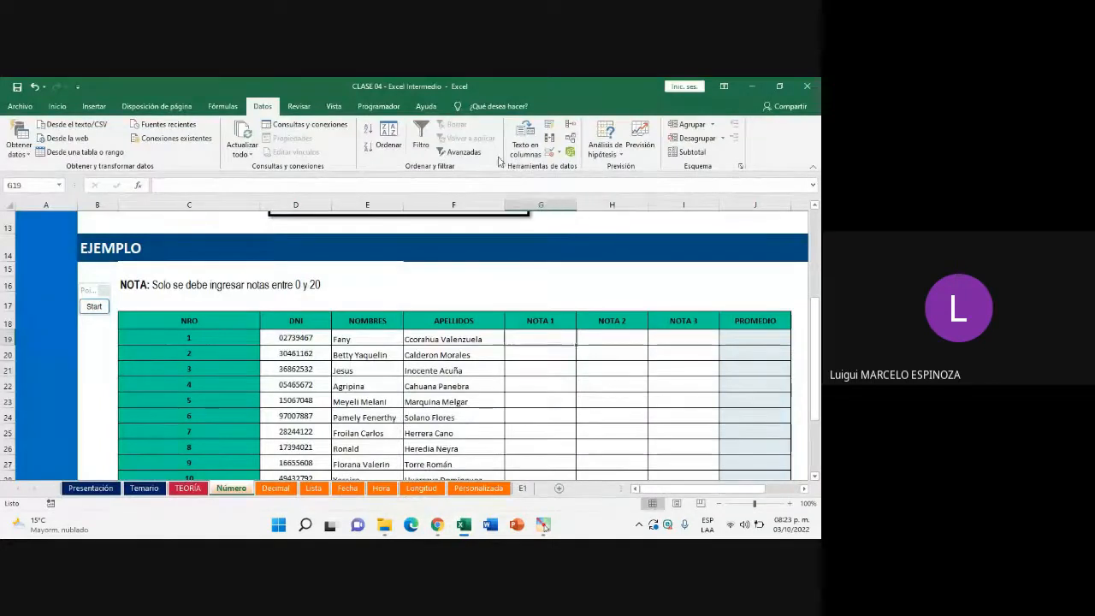
Open and close G19's validation settings without changes, then select H21
{"action": "left_click", "coordinate": [551, 151]}
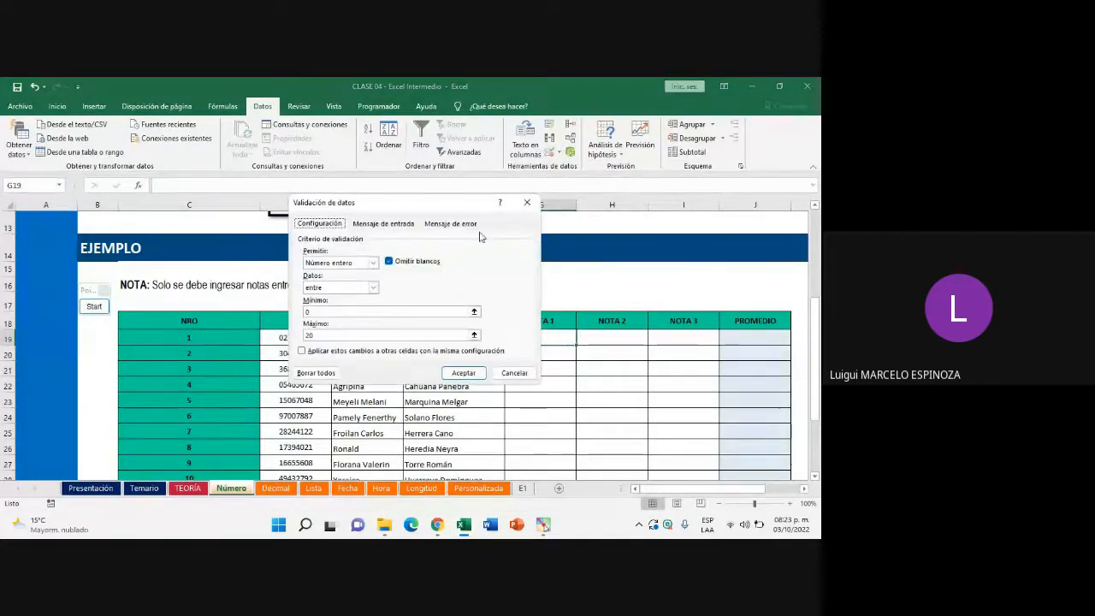
{"action": "left_click", "coordinate": [523, 200]}
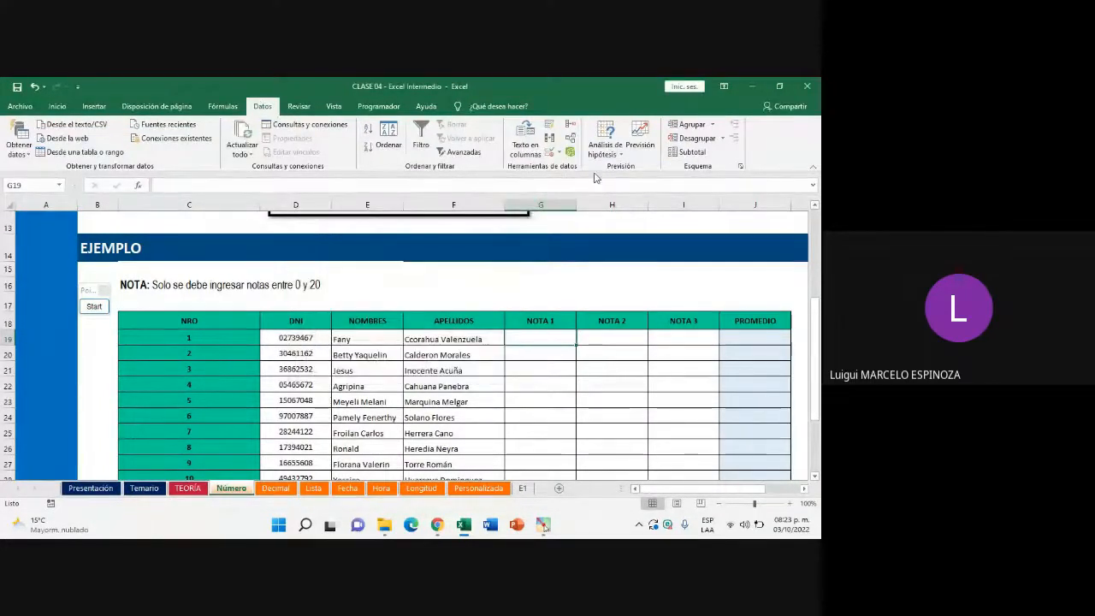
{"action": "left_click", "coordinate": [558, 152]}
{"action": "left_click", "coordinate": [590, 177]}
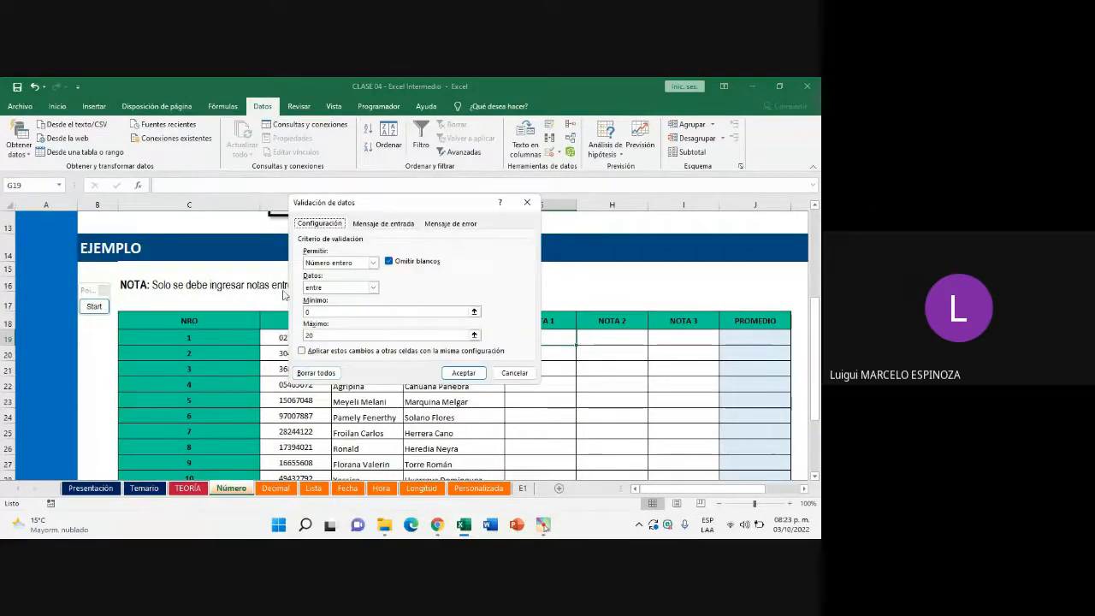
{"action": "left_click", "coordinate": [528, 204]}
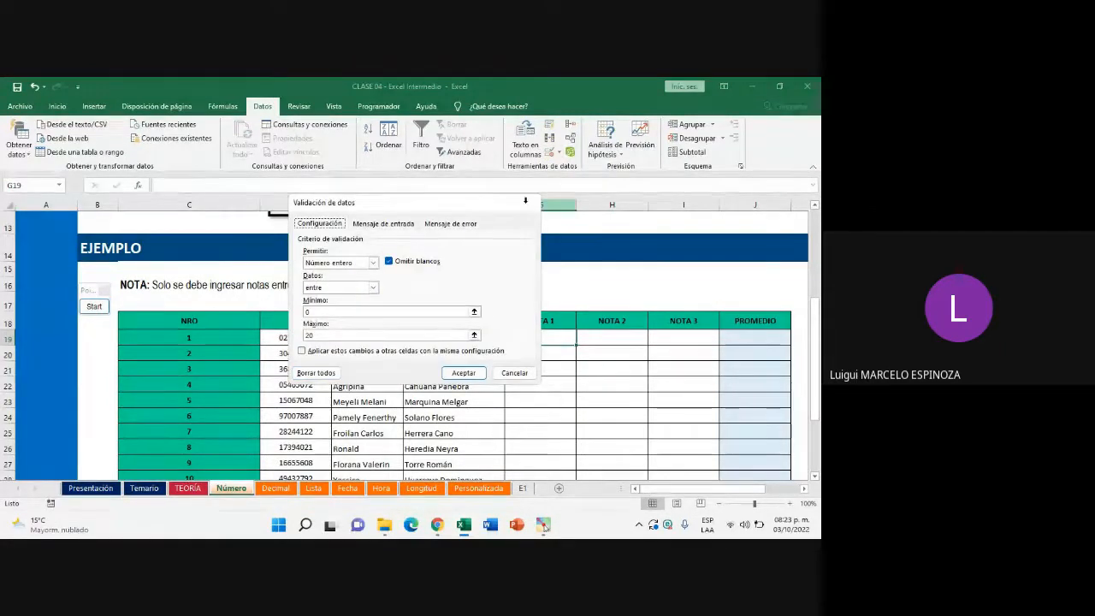
{"action": "left_click", "coordinate": [556, 363]}
{"action": "left_click", "coordinate": [618, 383]}
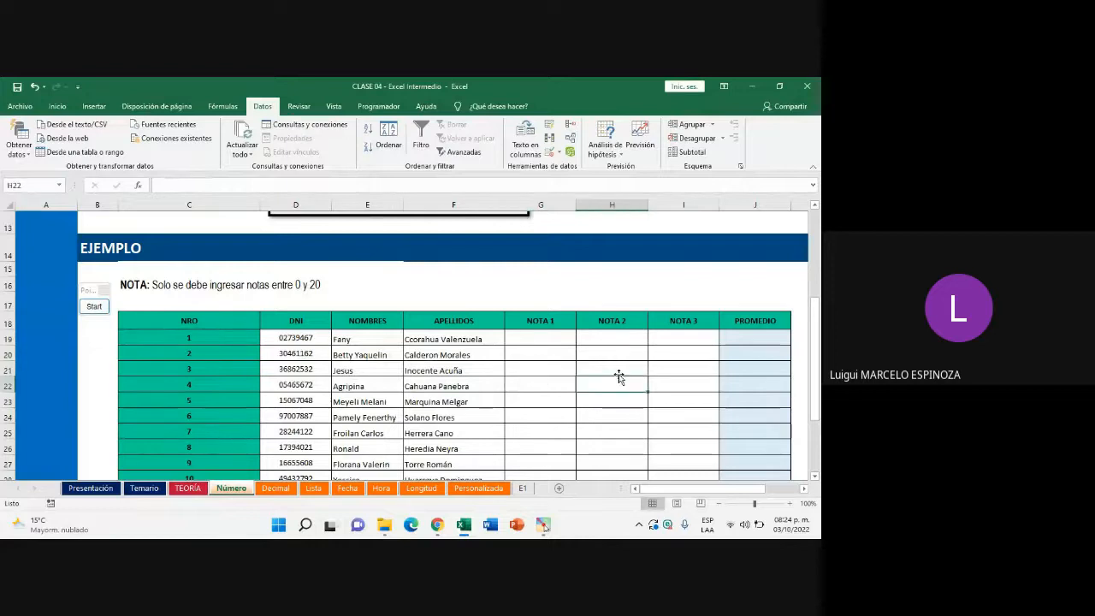
{"action": "left_click", "coordinate": [619, 371]}
Review H21's input and error message settings, close the dialog, and switch to the Meet call
{"action": "left_click", "coordinate": [561, 155]}
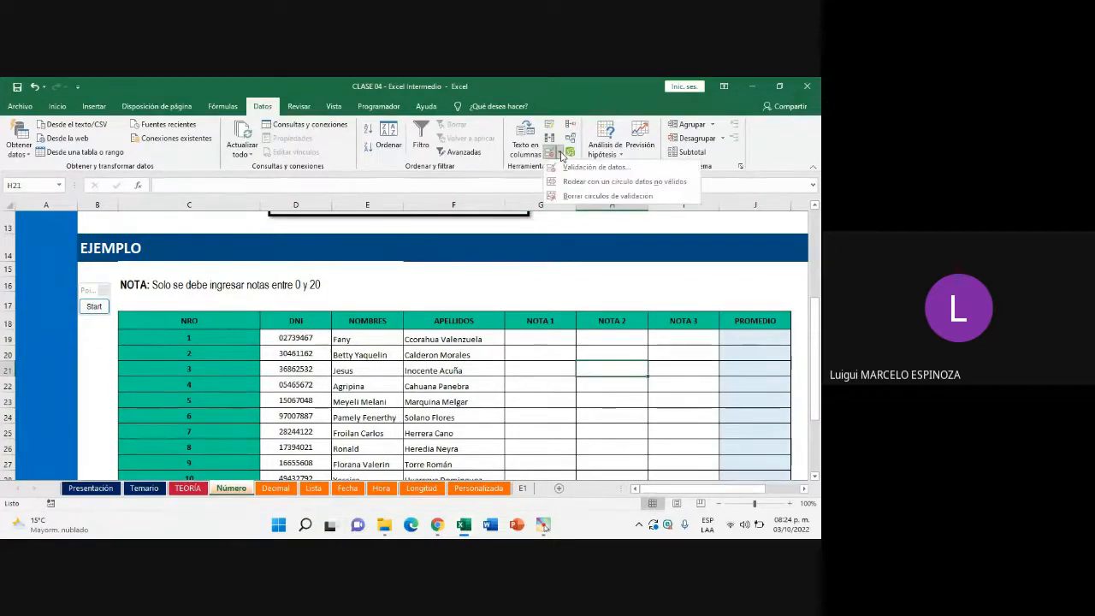
{"action": "left_click", "coordinate": [573, 170]}
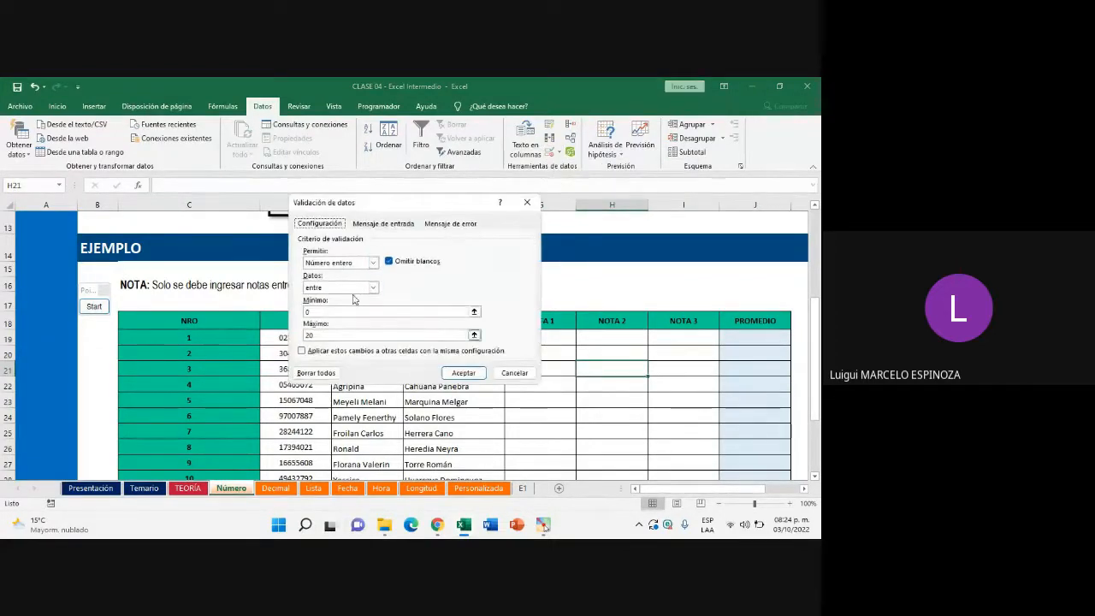
{"action": "left_click", "coordinate": [390, 225]}
{"action": "left_click", "coordinate": [444, 226]}
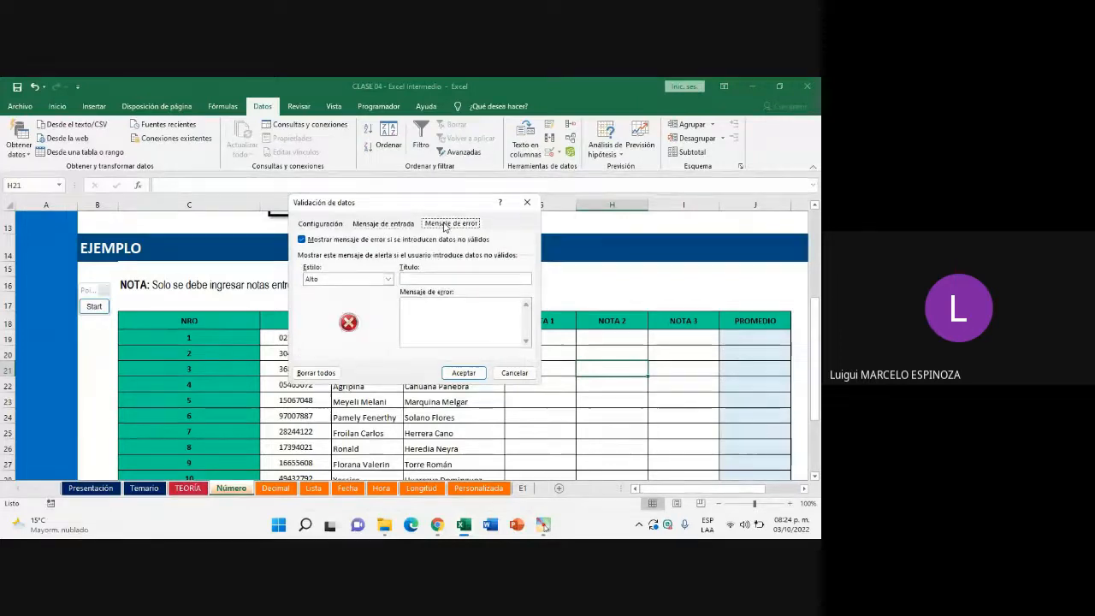
{"action": "left_click", "coordinate": [527, 202]}
{"action": "mouse_move", "coordinate": [437, 525]}
{"action": "left_click", "coordinate": [459, 444]}
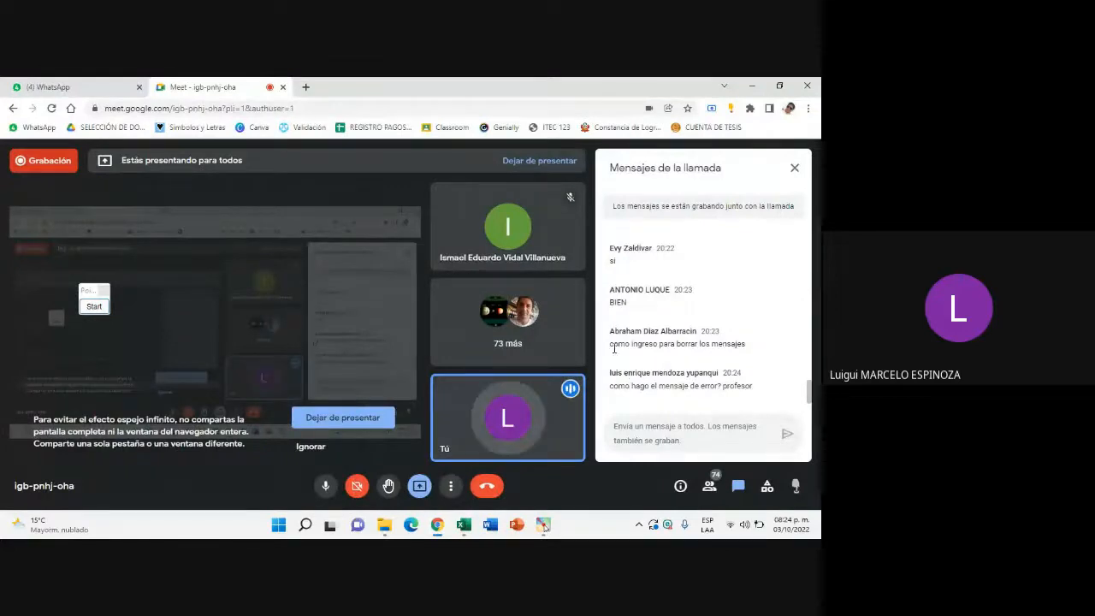
Highlight two chat questions, including one about the error message, then select G19:I34 in Excel
{"action": "left_click_drag", "start_coordinate": [611, 344], "coordinate": [773, 356]}
{"action": "left_click_drag", "start_coordinate": [614, 386], "coordinate": [754, 387]}
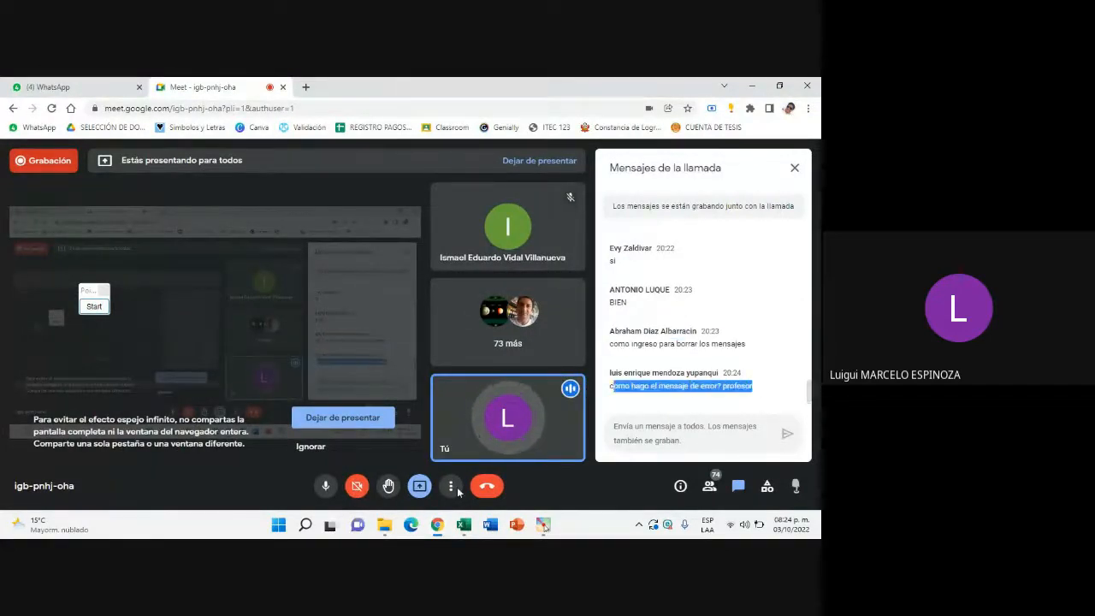
{"action": "left_click", "coordinate": [475, 535]}
{"action": "left_click_drag", "start_coordinate": [539, 340], "coordinate": [693, 455]}
Review the criteria, empty input message and empty error message for the NOTA cells, then confirm with Aceptar
{"action": "scroll", "coordinate": [624, 398], "scroll_direction": "up", "scroll_amount": 1}
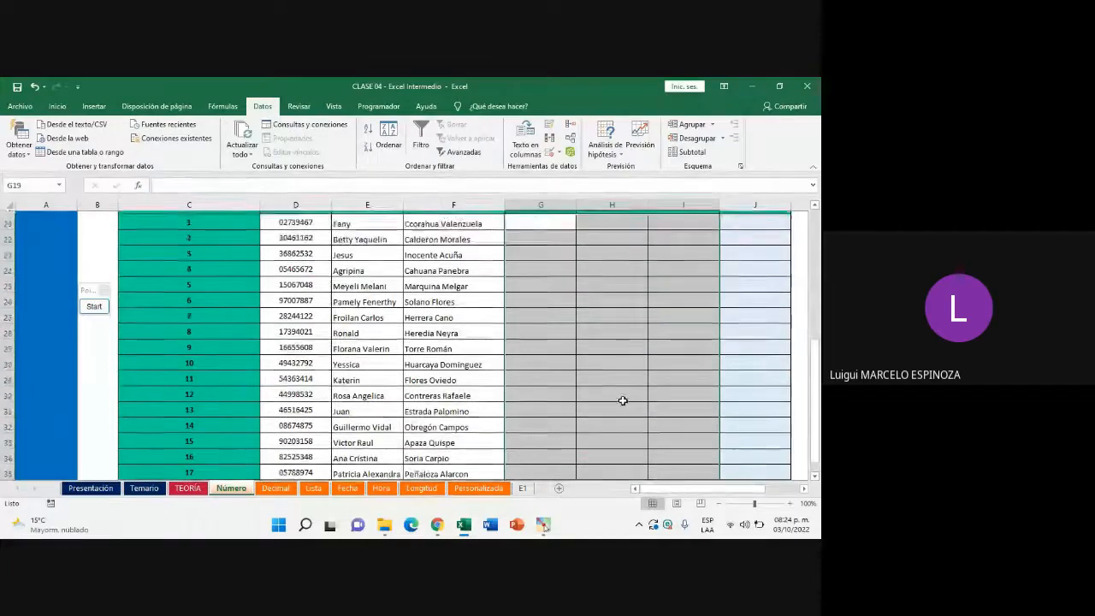
{"action": "scroll", "coordinate": [619, 401], "scroll_direction": "down", "scroll_amount": 2}
{"action": "scroll", "coordinate": [618, 400], "scroll_direction": "up", "scroll_amount": 2}
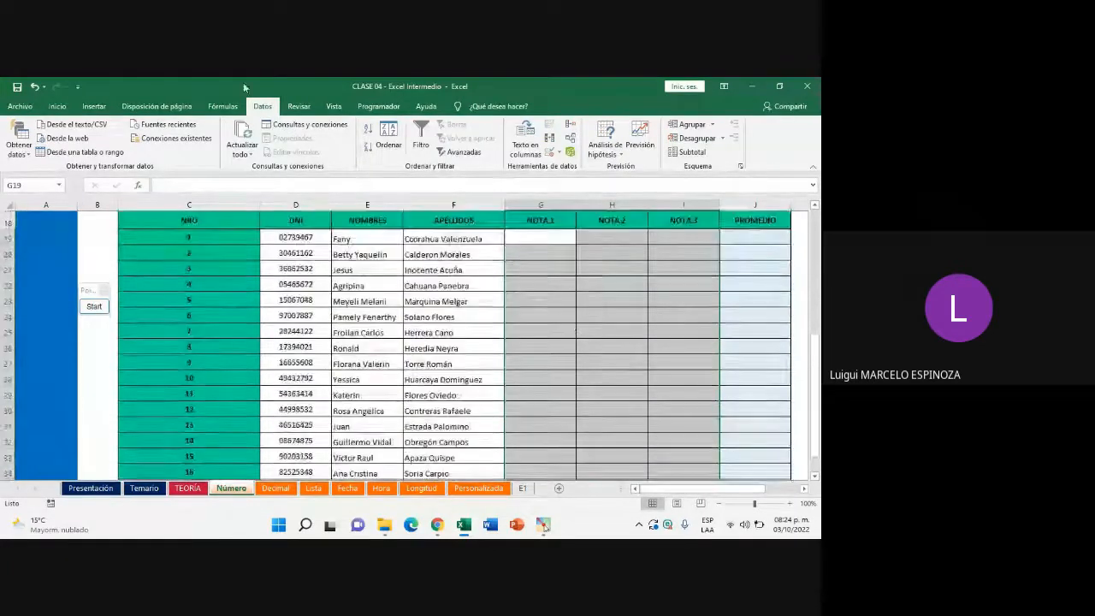
{"action": "left_click", "coordinate": [558, 154]}
{"action": "left_click", "coordinate": [582, 164]}
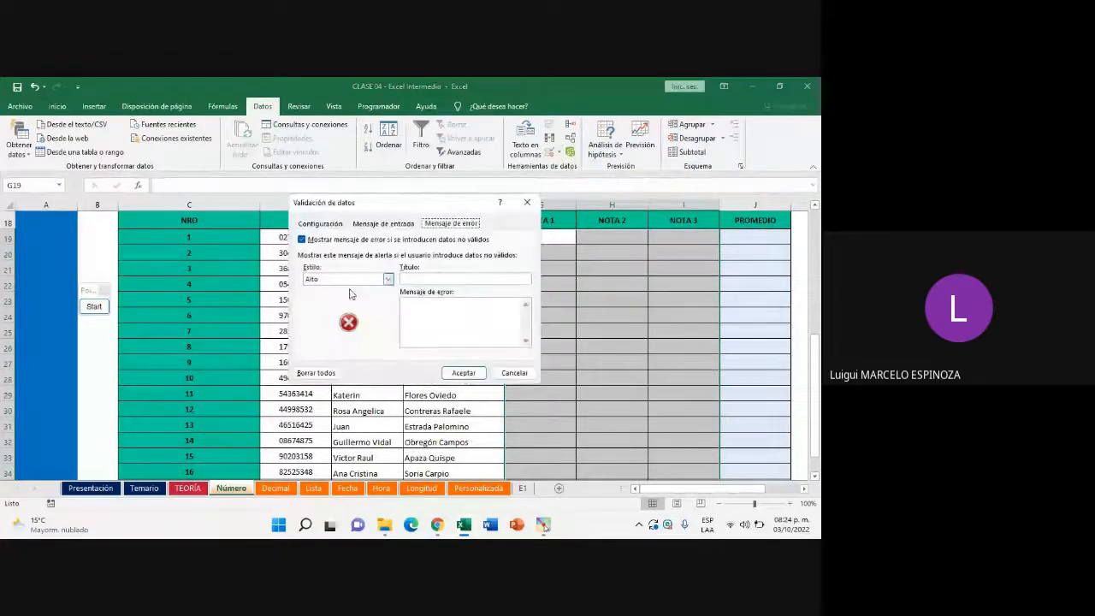
{"action": "left_click", "coordinate": [377, 224]}
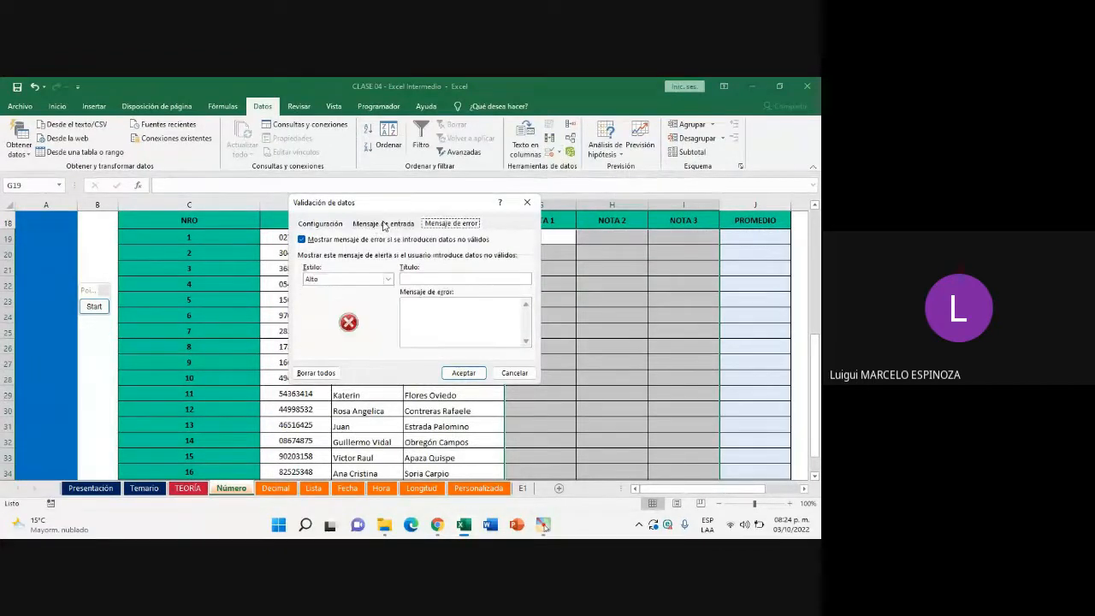
{"action": "left_click", "coordinate": [320, 224]}
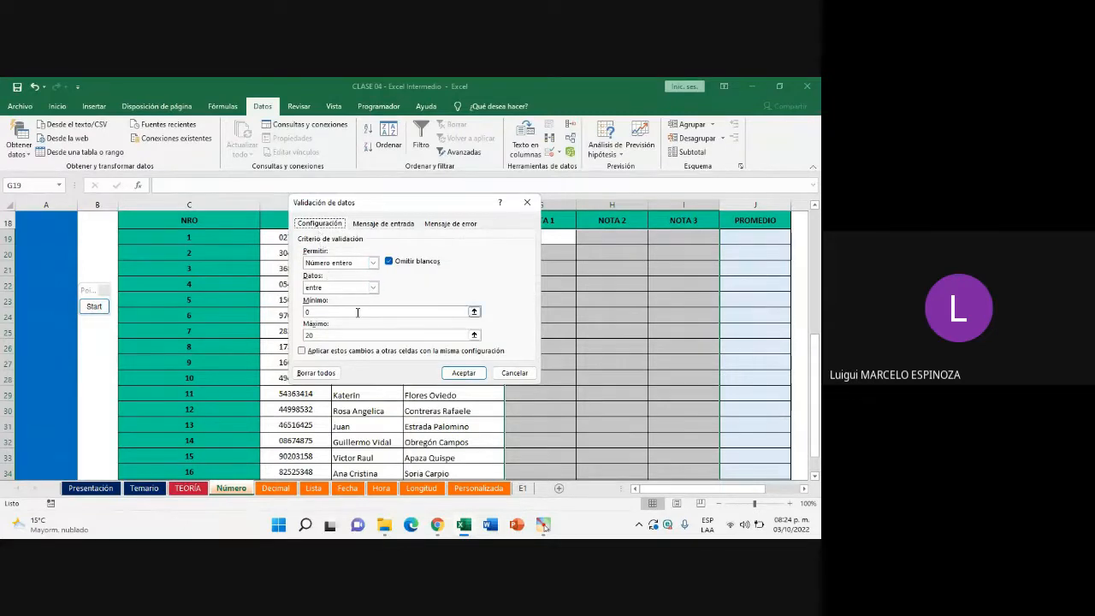
{"action": "left_click", "coordinate": [395, 225]}
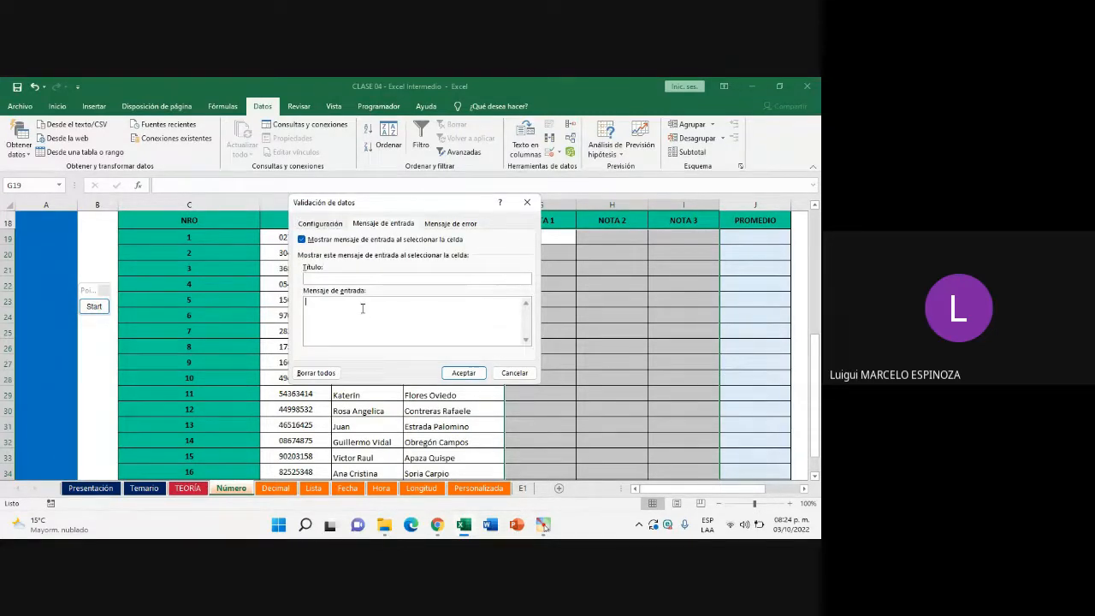
{"action": "left_click", "coordinate": [437, 224]}
{"action": "left_click", "coordinate": [431, 310]}
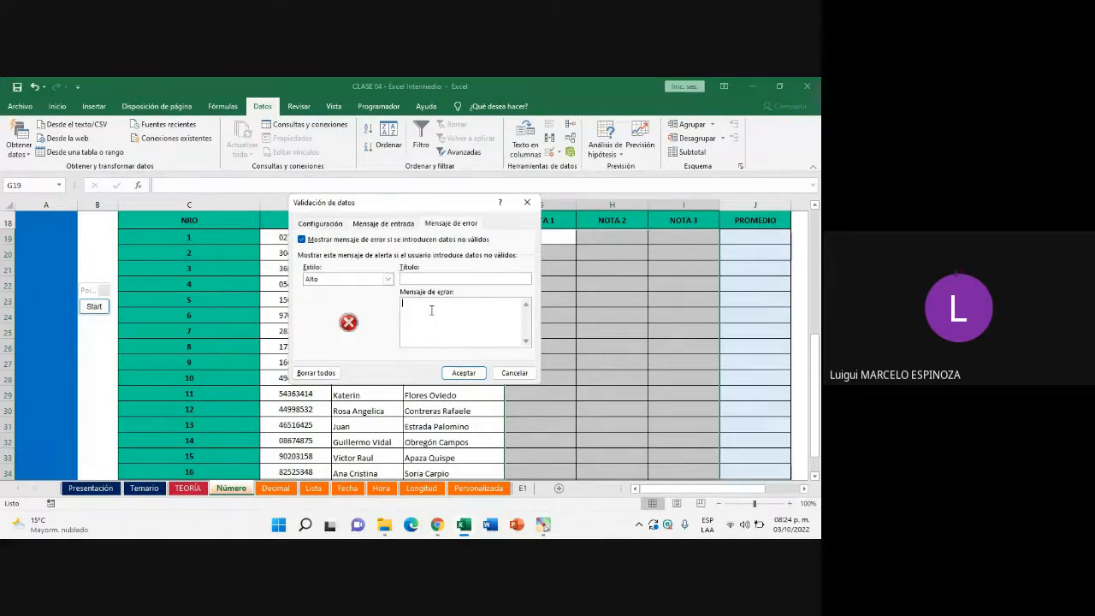
{"action": "left_click", "coordinate": [468, 374]}
{"action": "left_click", "coordinate": [436, 525]}
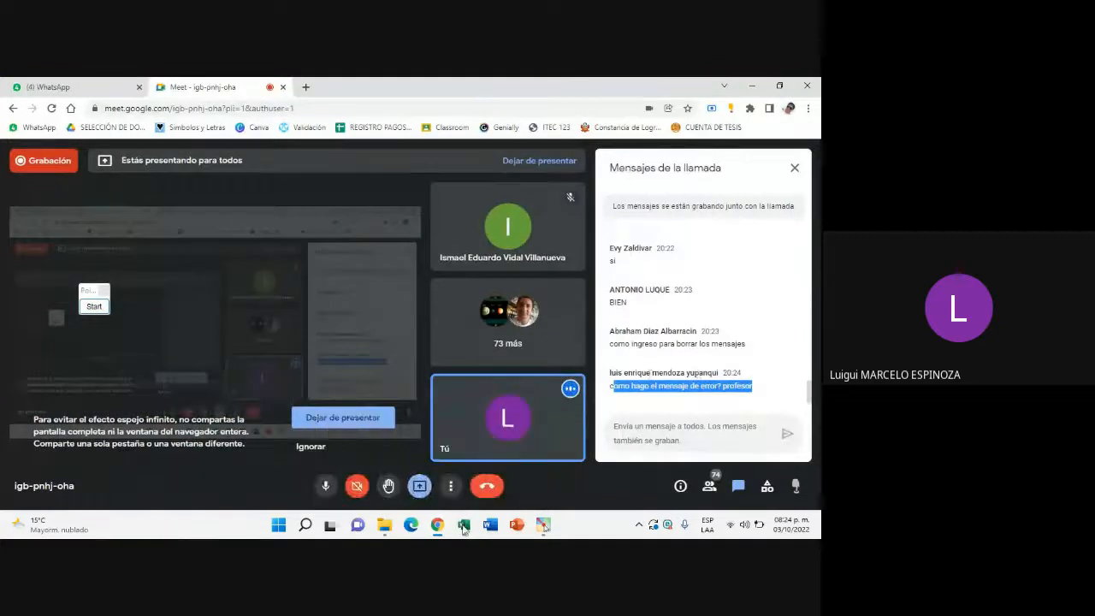
Back in Excel, select the NOTA grade cells G19 through I36
{"action": "left_click", "coordinate": [462, 526]}
{"action": "scroll", "coordinate": [531, 375], "scroll_direction": "down", "scroll_amount": 2}
{"action": "scroll", "coordinate": [530, 375], "scroll_direction": "up", "scroll_amount": 3}
{"action": "left_click", "coordinate": [557, 289]}
{"action": "left_click_drag", "start_coordinate": [525, 237], "coordinate": [673, 435]}
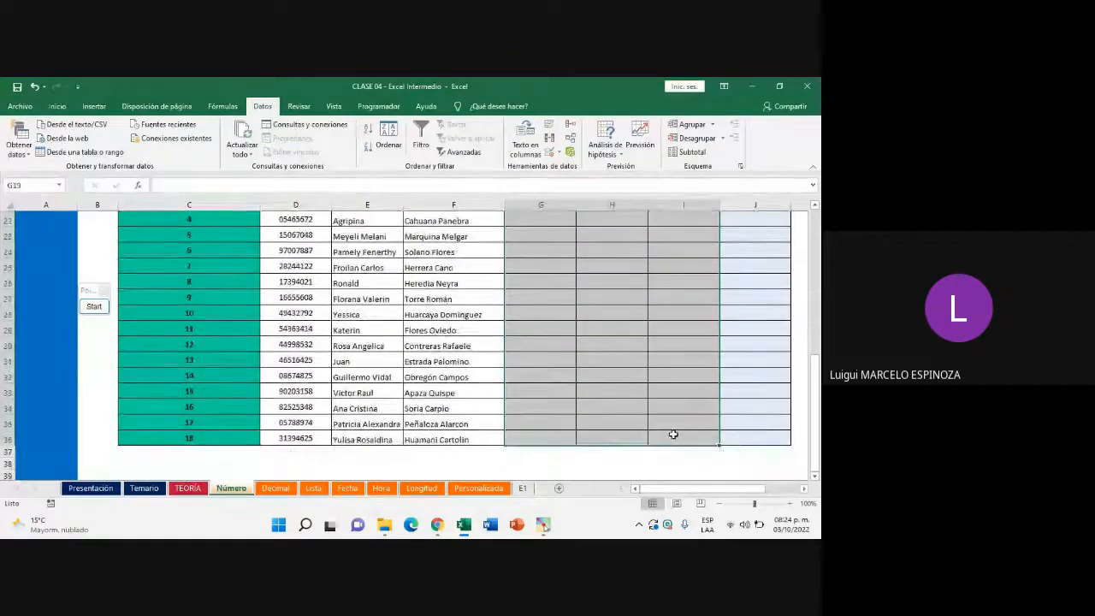
Switch to the Inicio tab and reselect the NOTA grade cells G19:I36
{"action": "left_click", "coordinate": [96, 108]}
{"action": "left_click", "coordinate": [58, 107]}
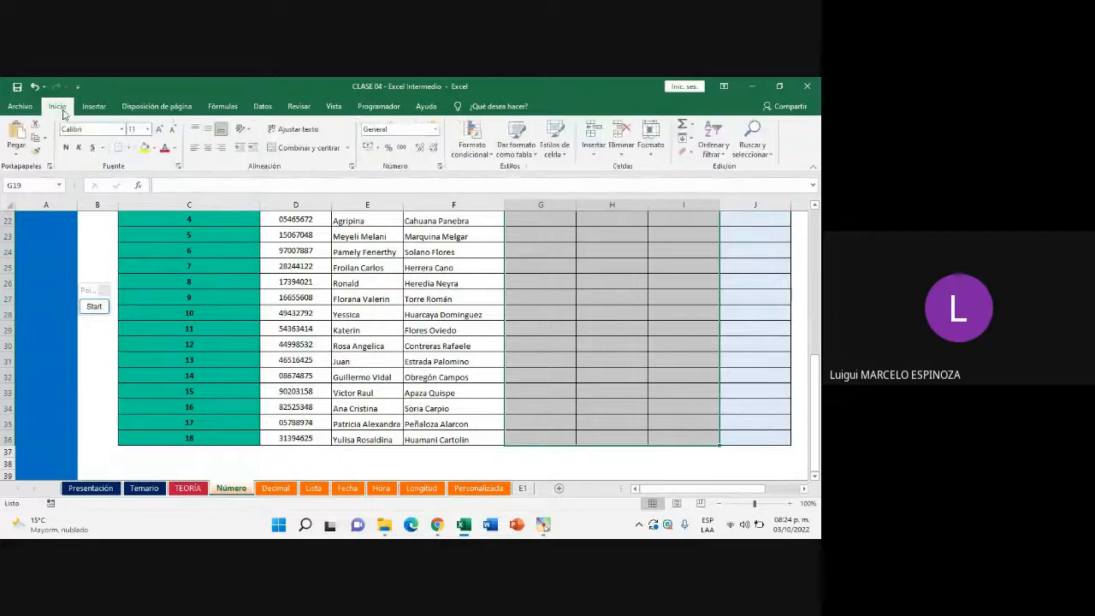
{"action": "left_click", "coordinate": [622, 300]}
{"action": "scroll", "coordinate": [623, 378], "scroll_direction": "up", "scroll_amount": 1}
{"action": "scroll", "coordinate": [599, 373], "scroll_direction": "up", "scroll_amount": 1}
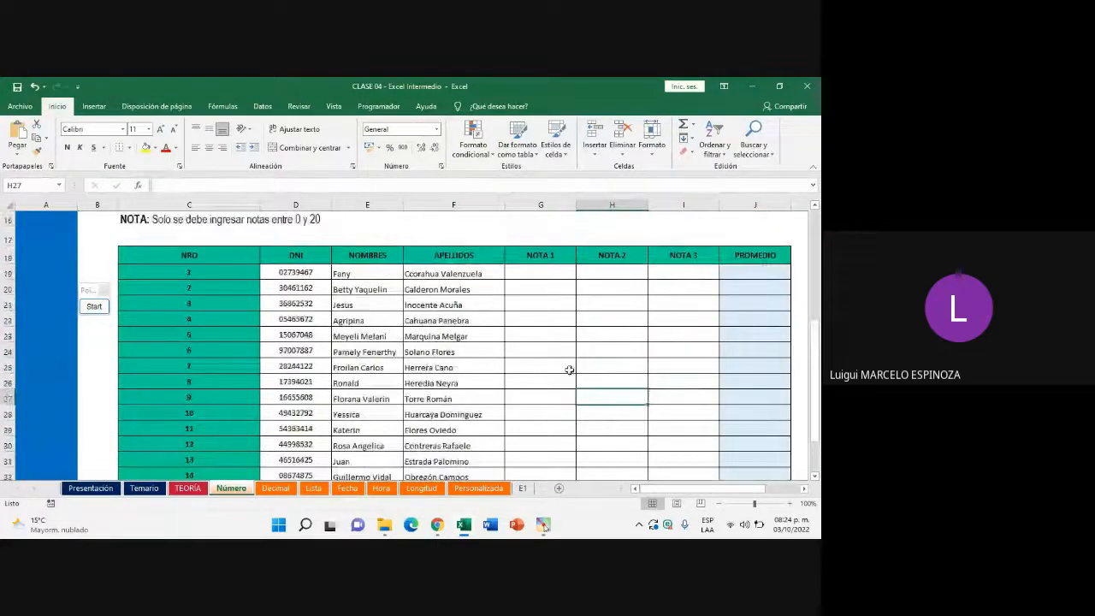
{"action": "left_click_drag", "start_coordinate": [537, 276], "coordinate": [670, 453]}
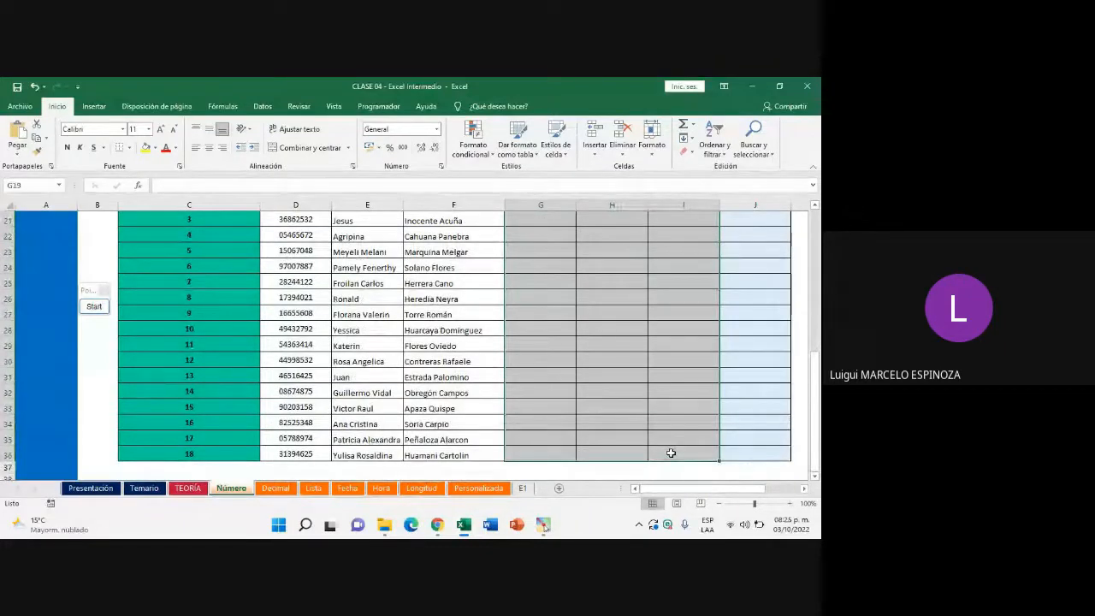
{"action": "scroll", "coordinate": [650, 428], "scroll_direction": "up", "scroll_amount": 1}
{"action": "left_click_drag", "start_coordinate": [527, 236], "coordinate": [677, 454]}
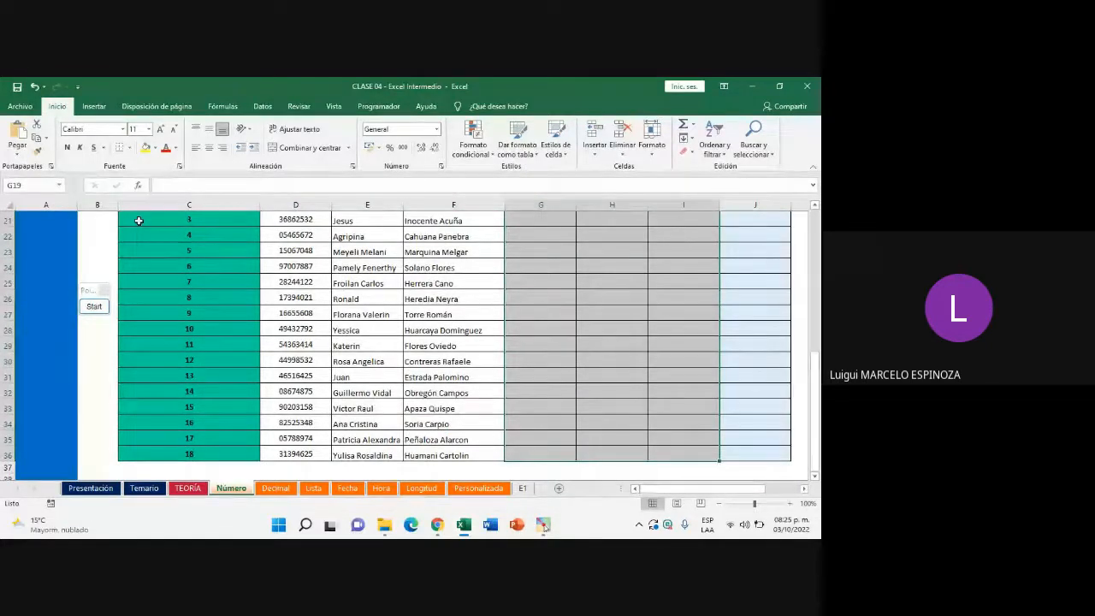
Annotate and magnify the screen, then open Formato de celdas from the Número group
{"action": "left_click", "coordinate": [89, 303]}
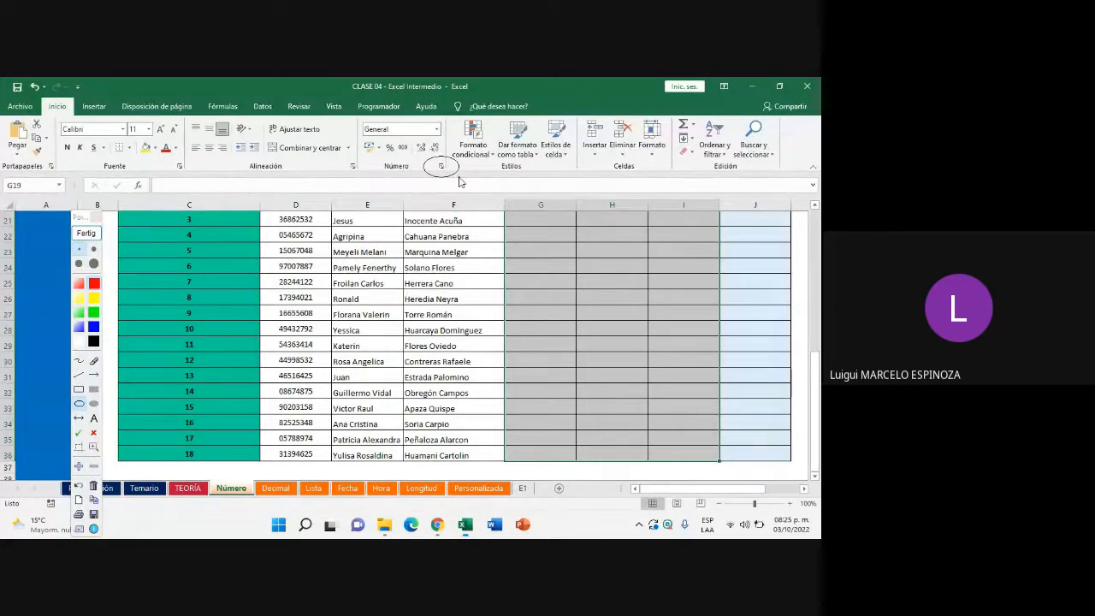
{"action": "left_click", "coordinate": [79, 468]}
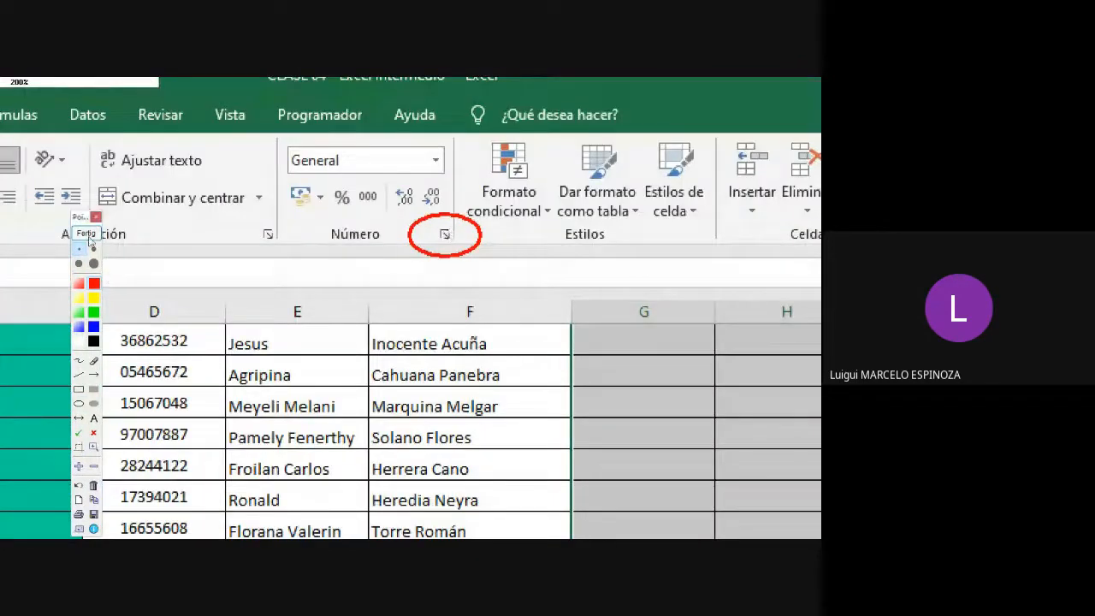
{"action": "left_click", "coordinate": [88, 234]}
{"action": "left_click", "coordinate": [442, 166]}
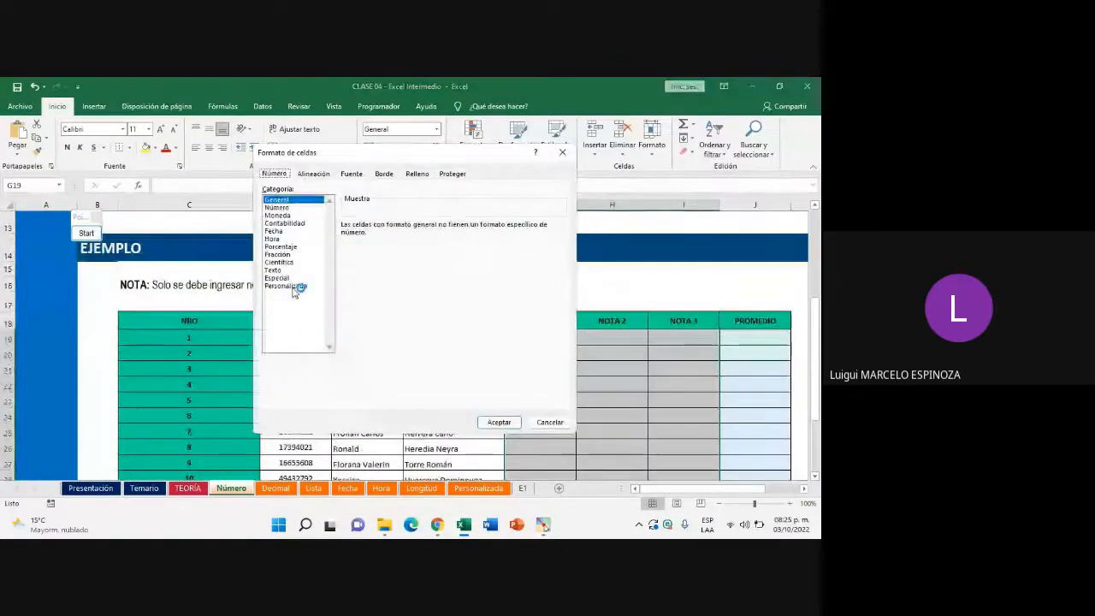
Apply the custom number format 00 to the NOTA grade cells
{"action": "left_click", "coordinate": [290, 285]}
{"action": "left_click", "coordinate": [350, 255]}
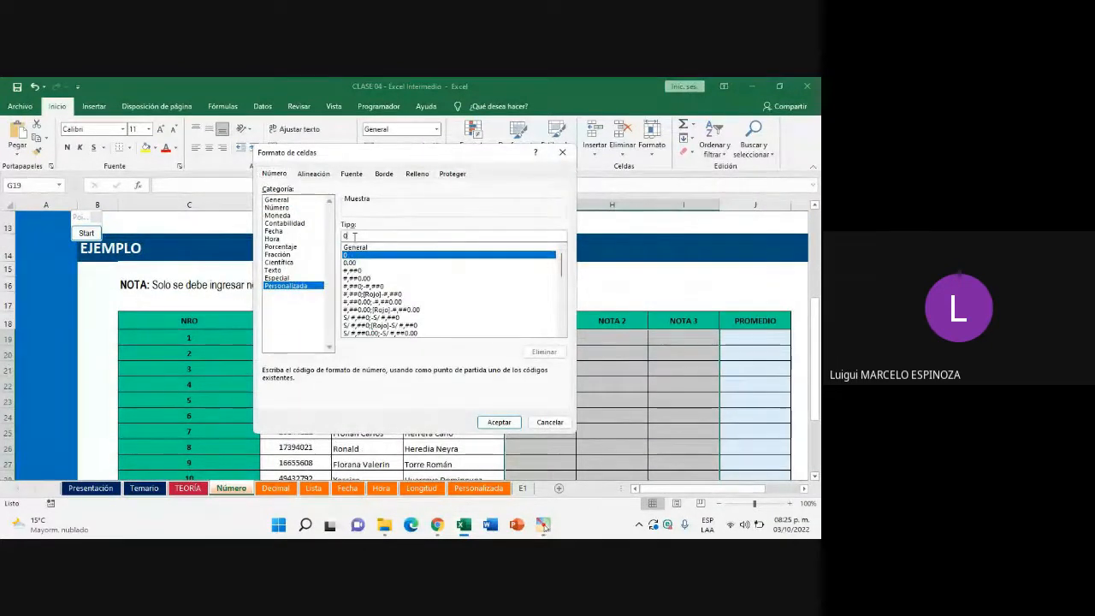
{"action": "type", "text": "0"}
{"action": "left_click", "coordinate": [496, 422]}
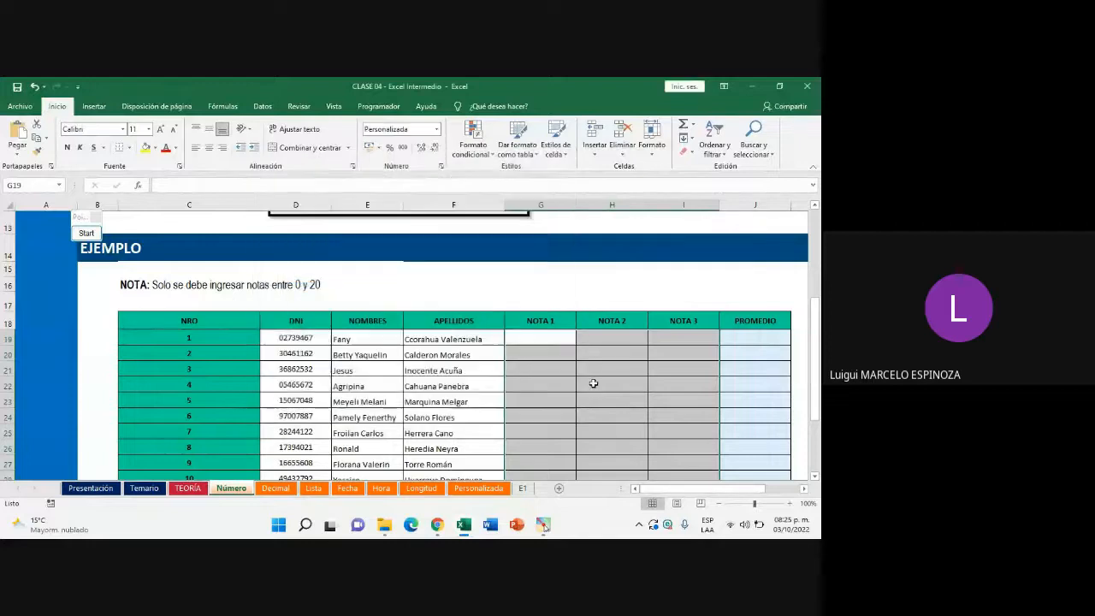
Enter 08 in H20 to confirm the grade displays with two digits
{"action": "left_click", "coordinate": [589, 384]}
{"action": "double_click", "coordinate": [607, 353]}
{"action": "type", "text": "08"}
{"action": "key", "text": "Return"}
{"action": "left_click", "coordinate": [606, 326]}
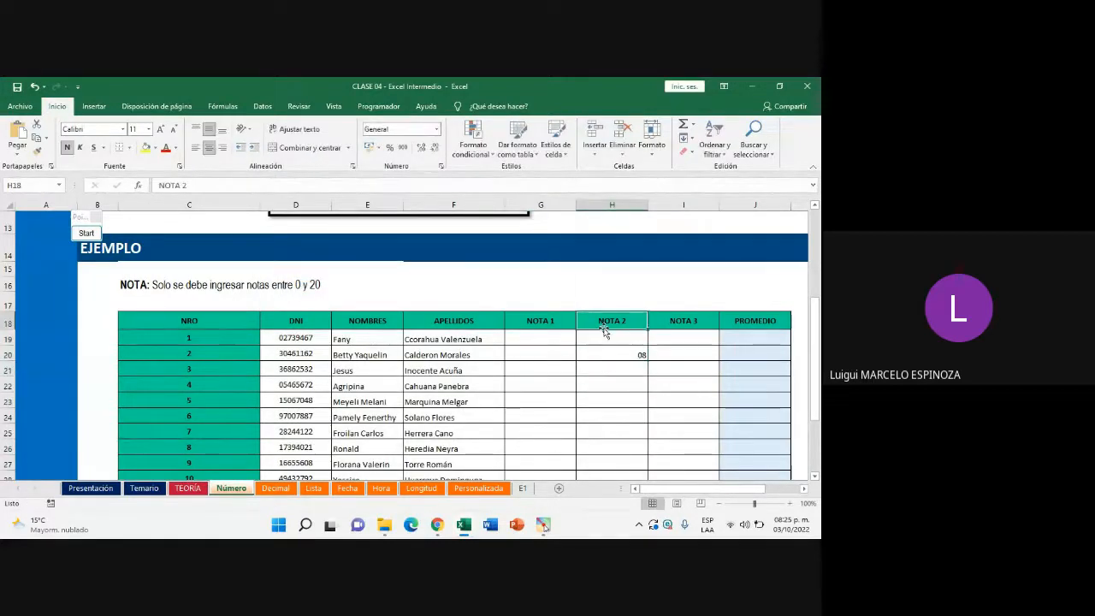
{"action": "left_click", "coordinate": [613, 337]}
{"action": "scroll", "coordinate": [651, 377], "scroll_direction": "down", "scroll_amount": 2}
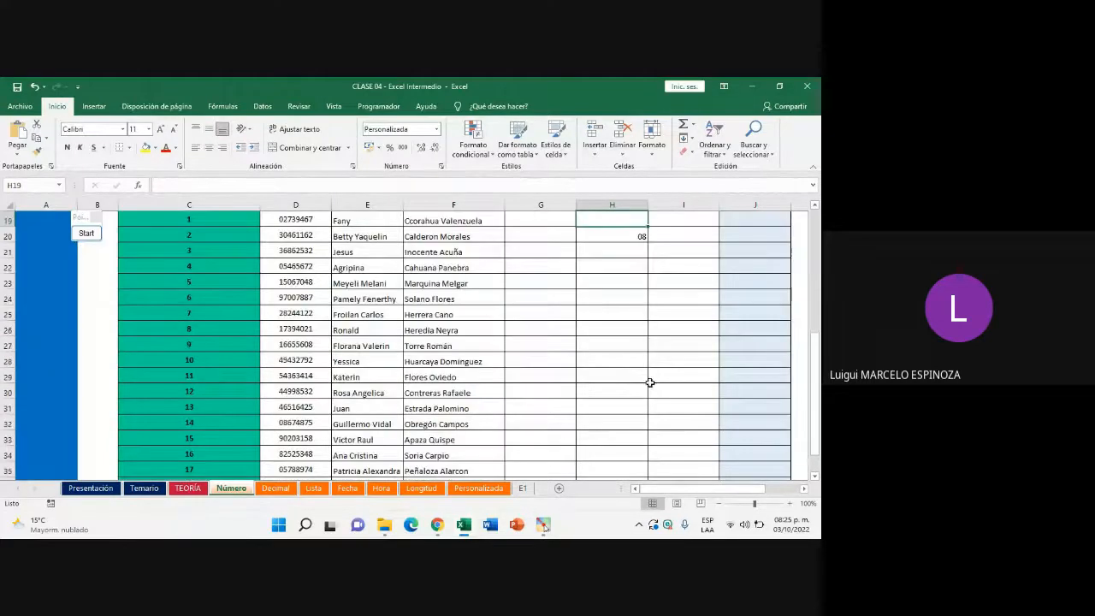
{"action": "scroll", "coordinate": [573, 410], "scroll_direction": "up", "scroll_amount": 1}
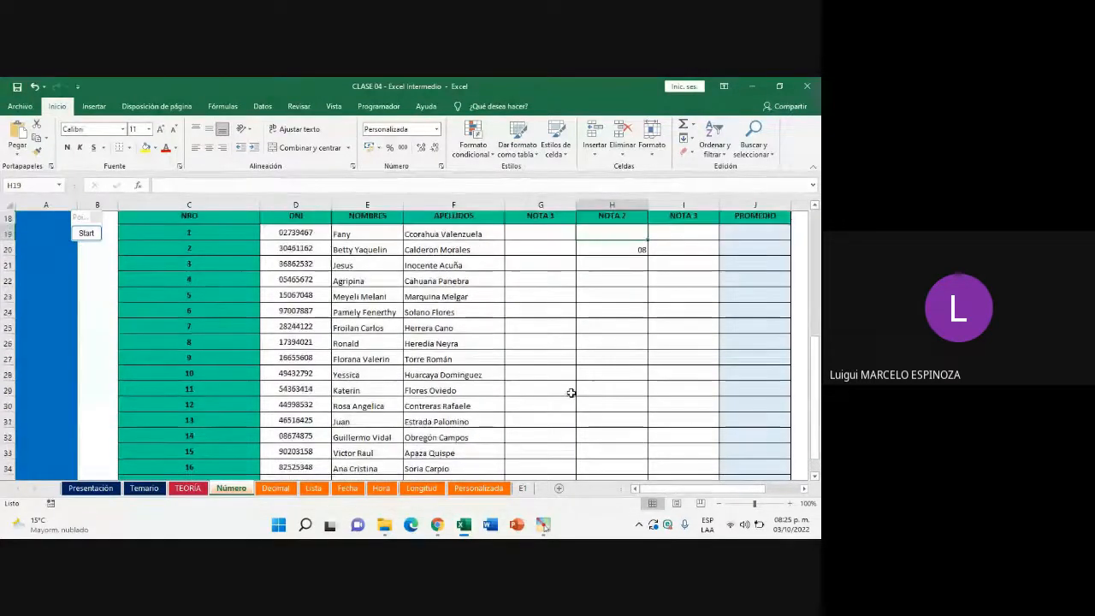
Read a student's question in the Meet chat, then return to Excel
{"action": "left_click", "coordinate": [437, 526]}
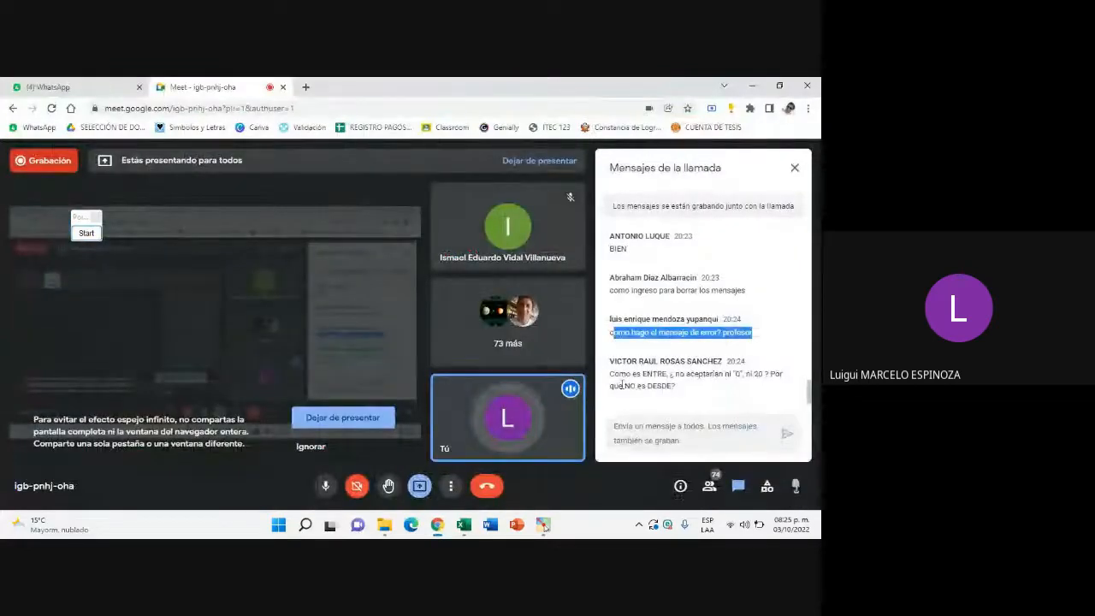
{"action": "left_click_drag", "start_coordinate": [610, 374], "coordinate": [698, 405]}
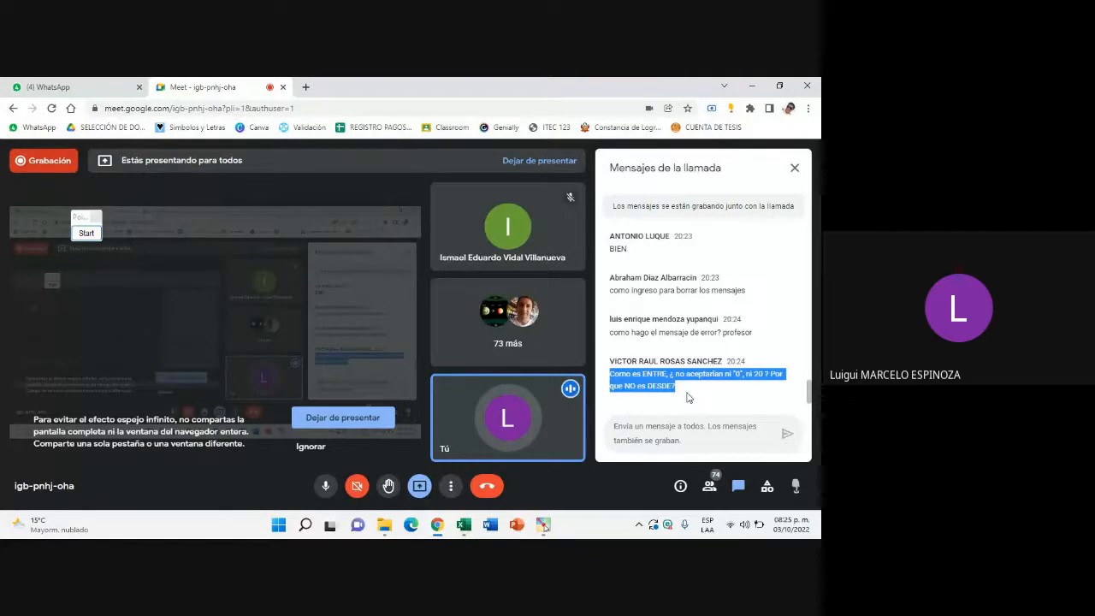
{"action": "left_click", "coordinate": [464, 526]}
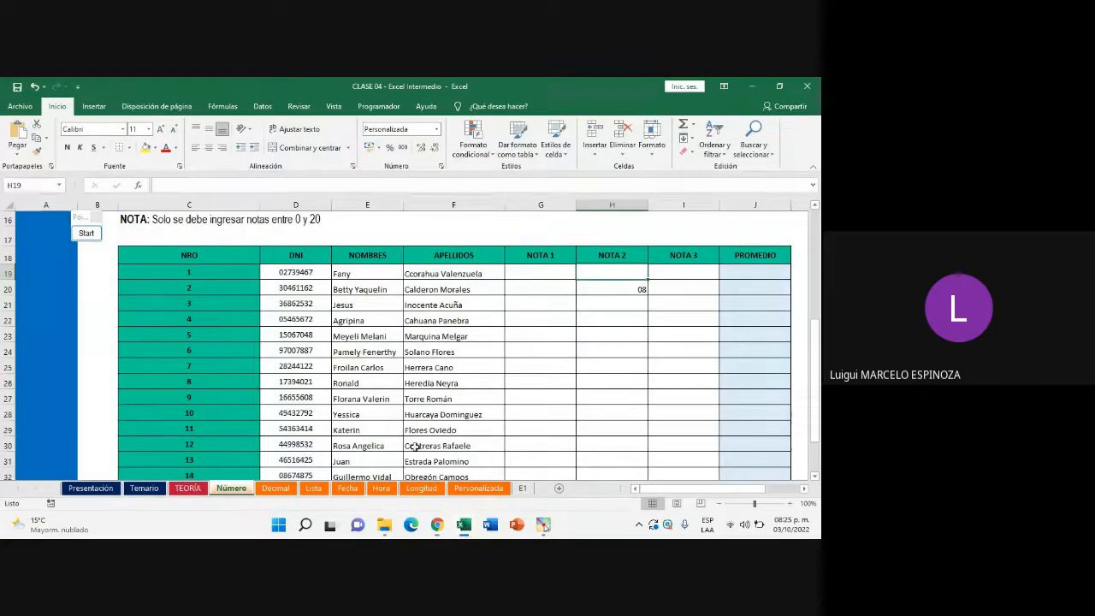
Enter grade 0 in G19 (displayed as 00) and 20 in H19, then select G19:I36
{"action": "left_click", "coordinate": [557, 274]}
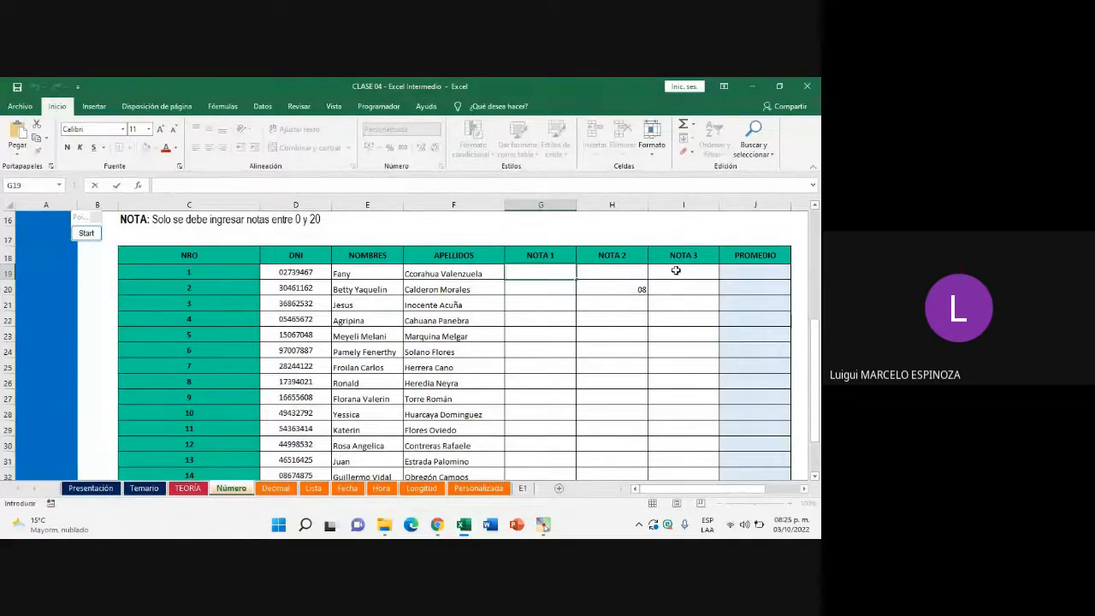
{"action": "key", "text": "Return"}
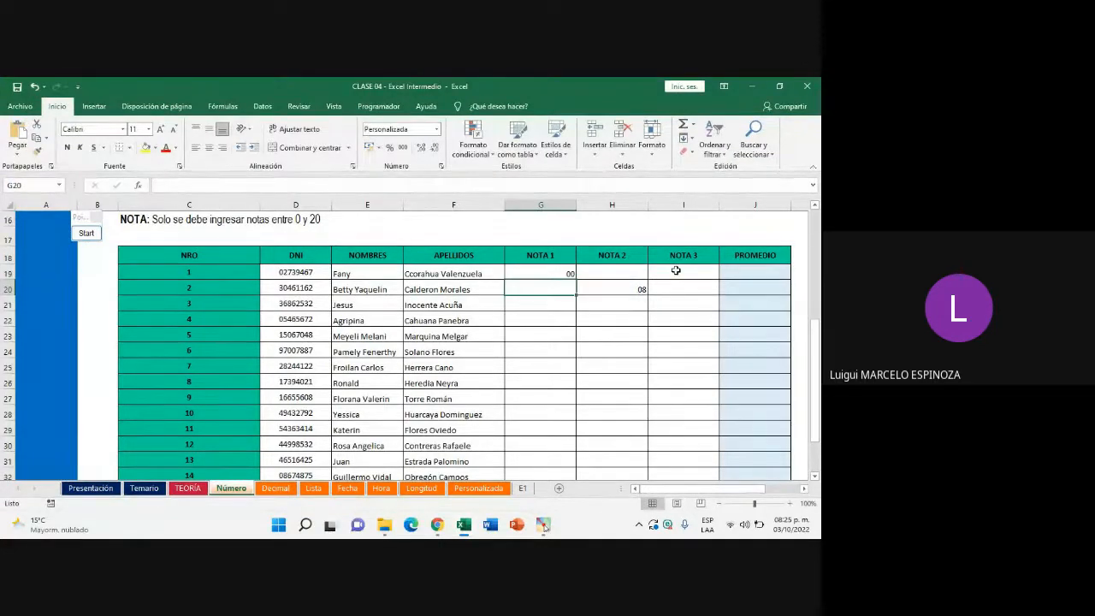
{"action": "key", "text": "Up"}
{"action": "key", "text": "Right"}
{"action": "type", "text": "20"}
{"action": "key", "text": "Return"}
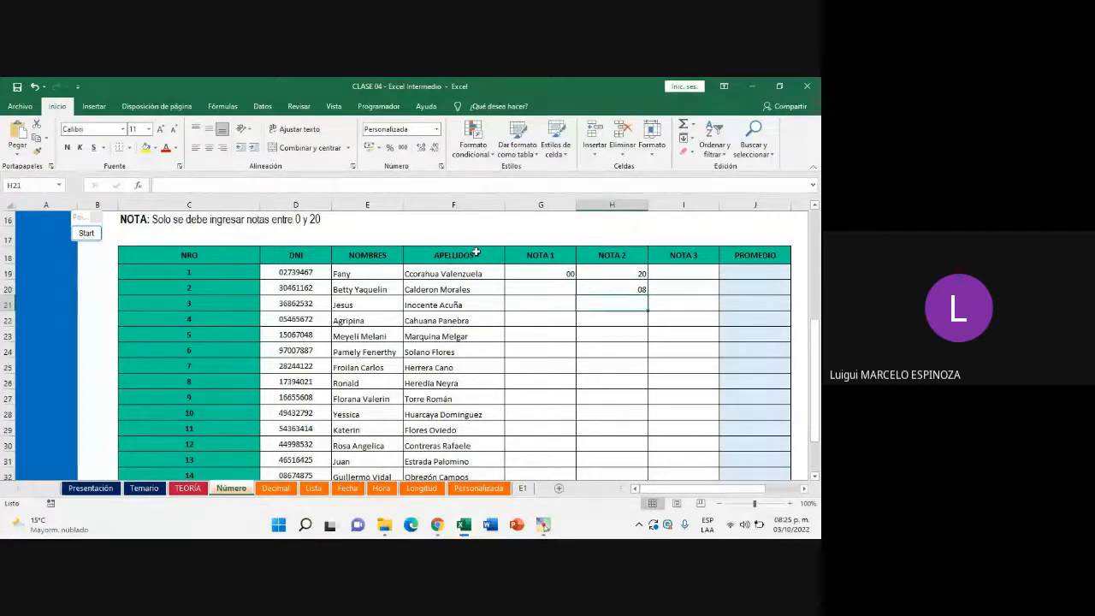
{"action": "left_click_drag", "start_coordinate": [513, 273], "coordinate": [692, 455]}
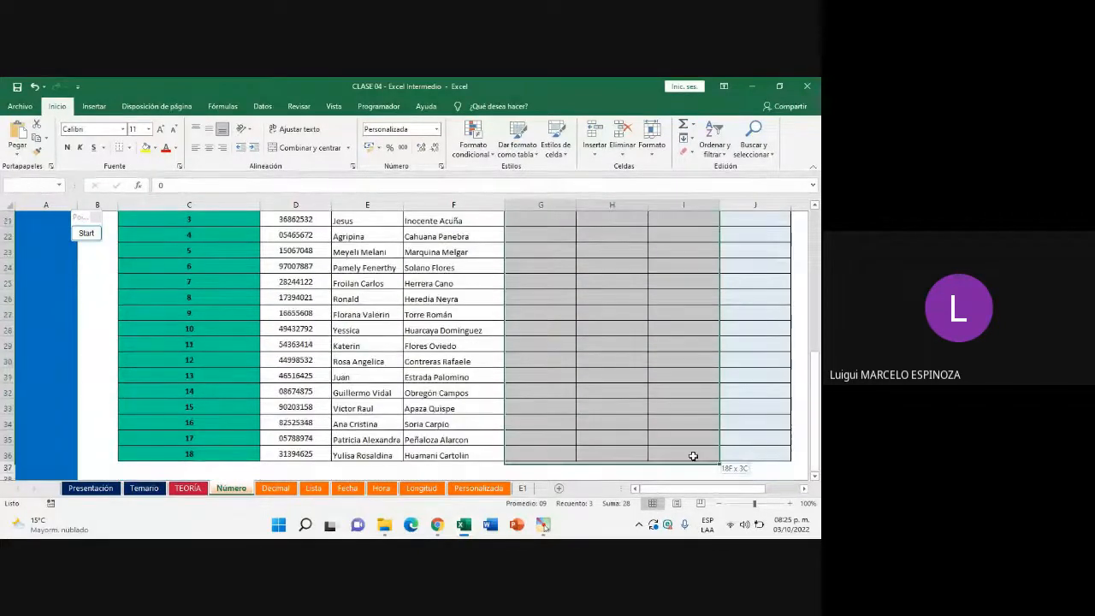
{"action": "scroll", "coordinate": [451, 338], "scroll_direction": "up", "scroll_amount": 2}
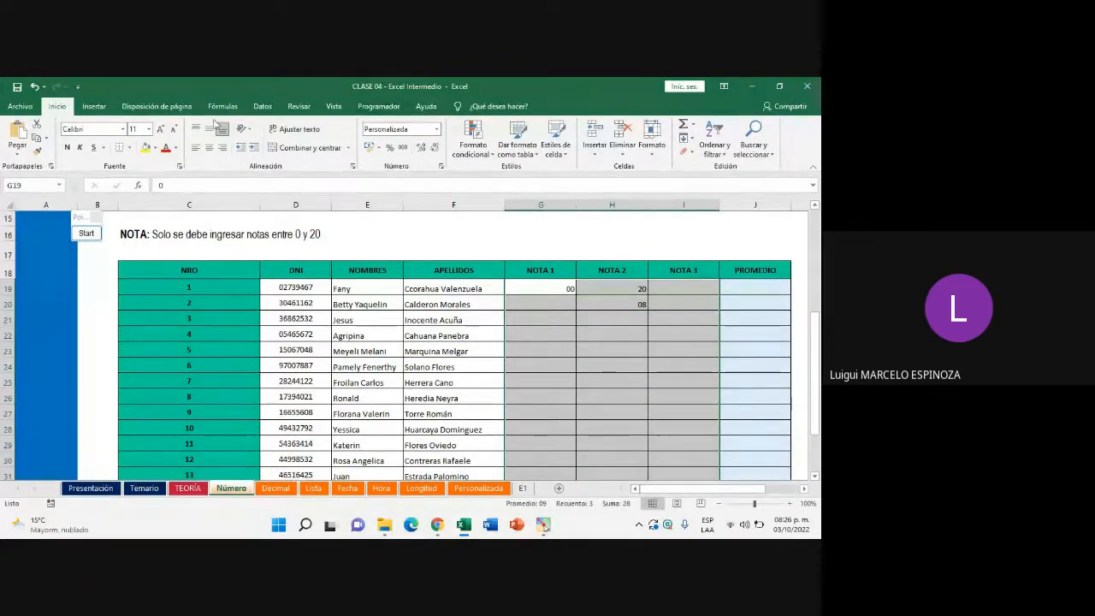
{"action": "left_click", "coordinate": [261, 106]}
{"action": "left_click", "coordinate": [560, 157]}
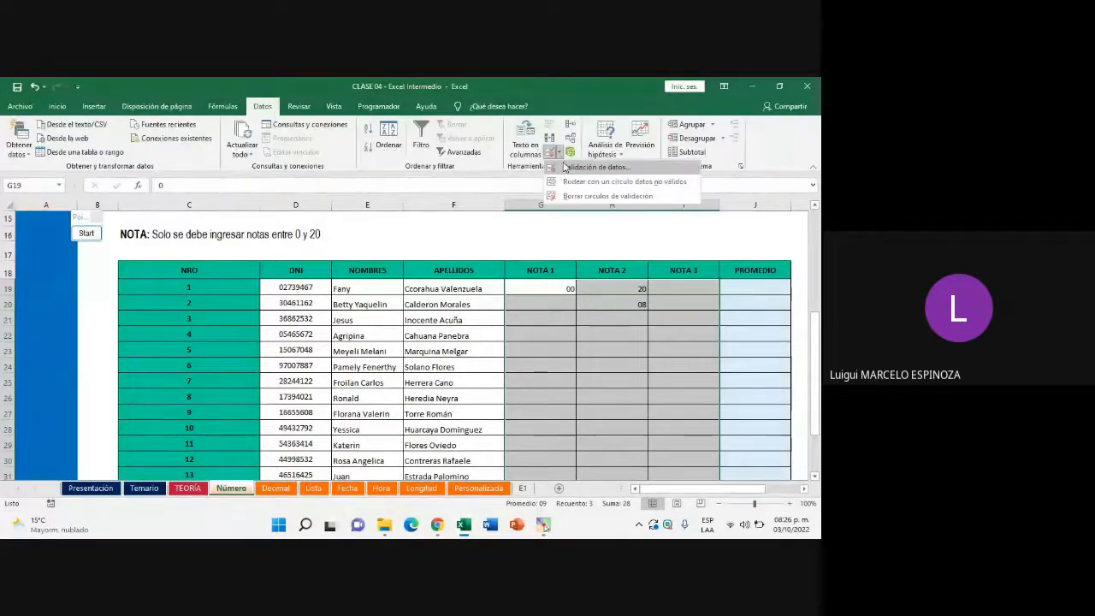
{"action": "left_click", "coordinate": [599, 170]}
{"action": "left_click", "coordinate": [318, 224]}
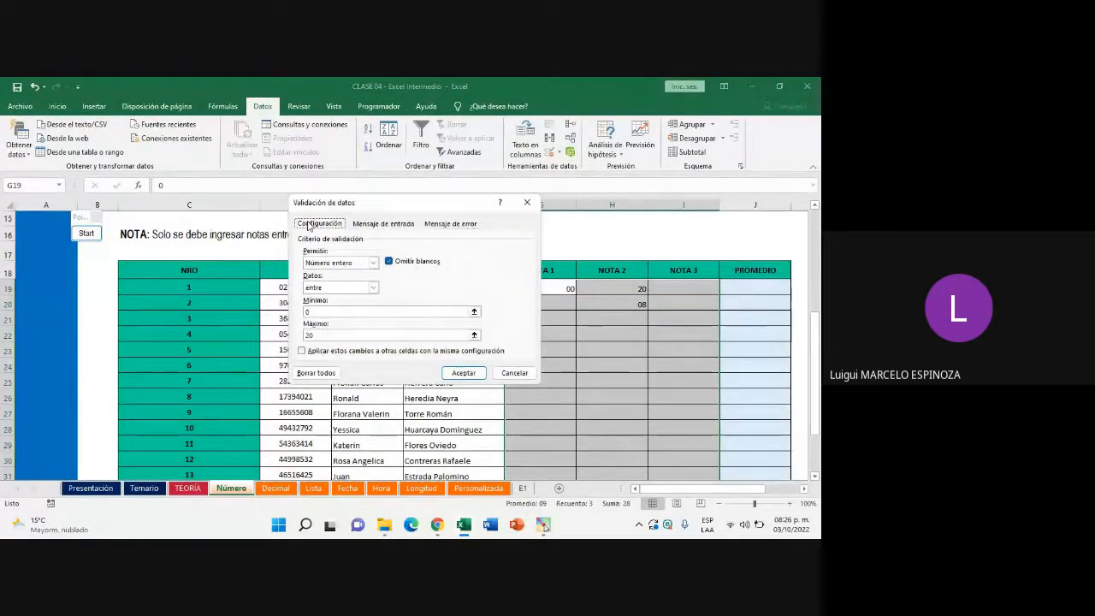
{"action": "left_click", "coordinate": [335, 286]}
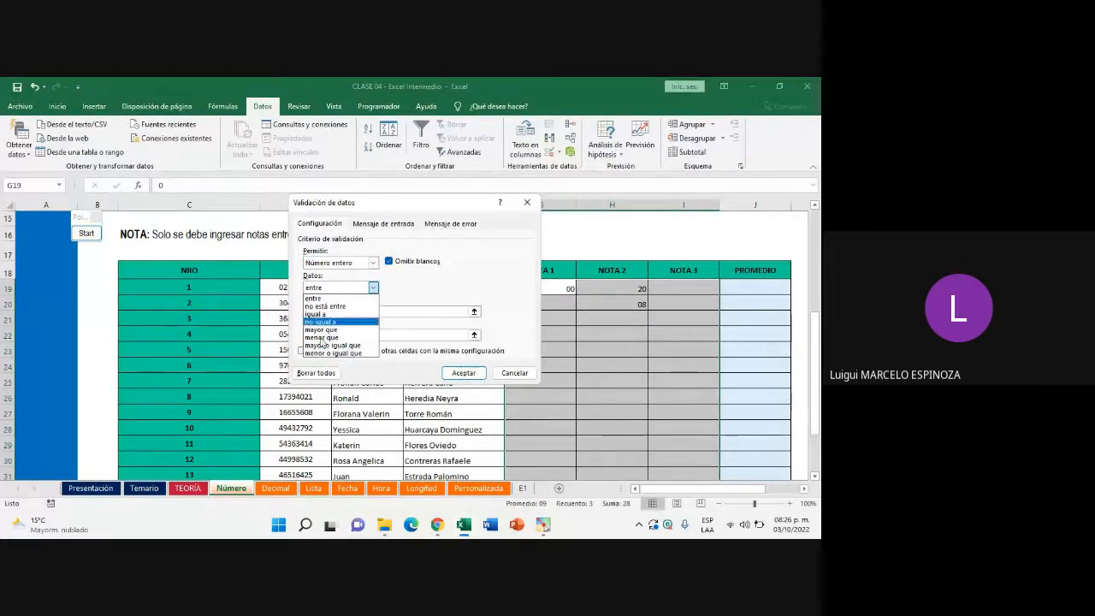
{"action": "left_click", "coordinate": [316, 298]}
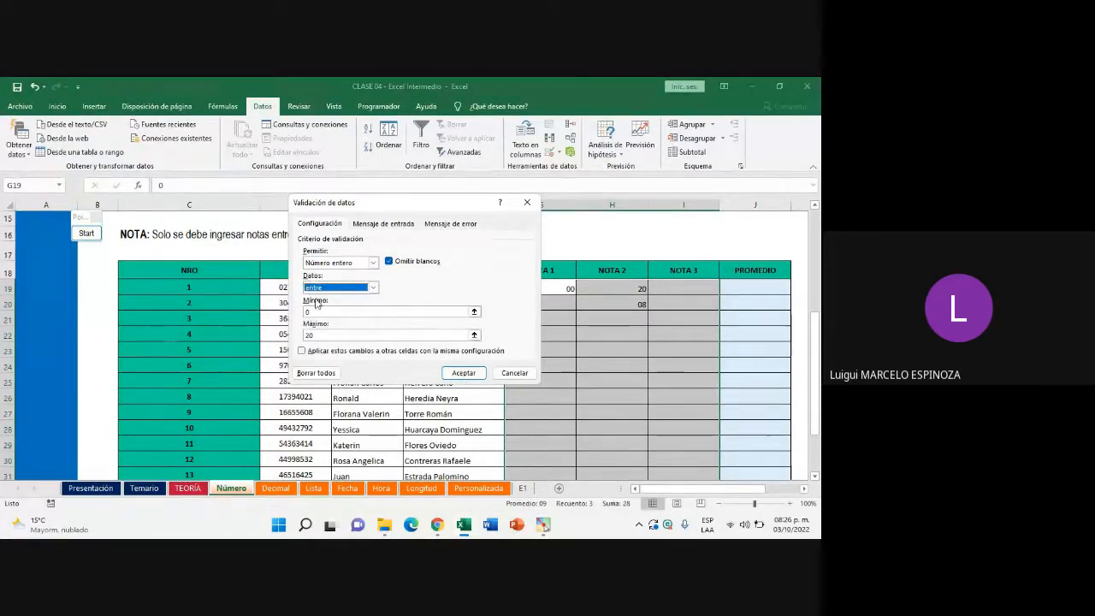
{"action": "left_click", "coordinate": [379, 310]}
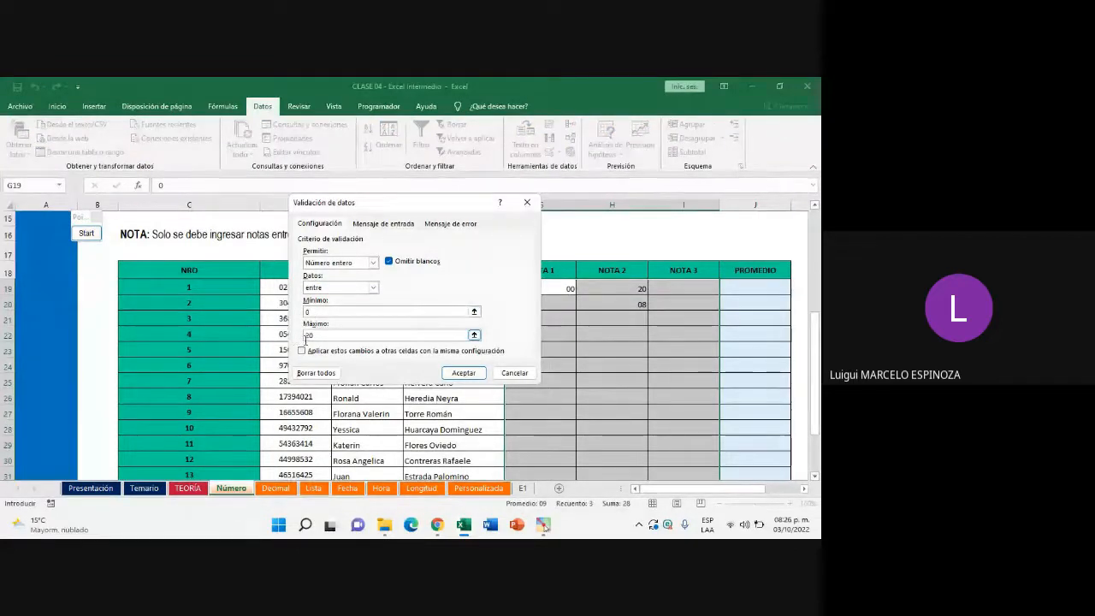
{"action": "left_click", "coordinate": [528, 202]}
{"action": "mouse_move", "coordinate": [437, 525]}
{"action": "left_click", "coordinate": [565, 452]}
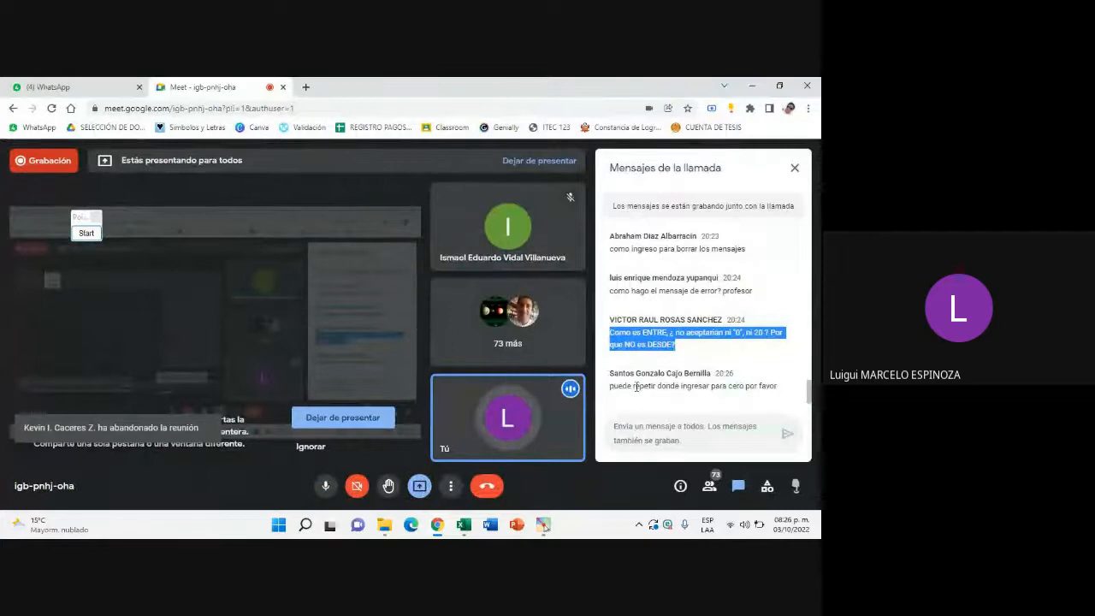
{"action": "left_click", "coordinate": [464, 524]}
{"action": "scroll", "coordinate": [578, 360], "scroll_direction": "down", "scroll_amount": 1}
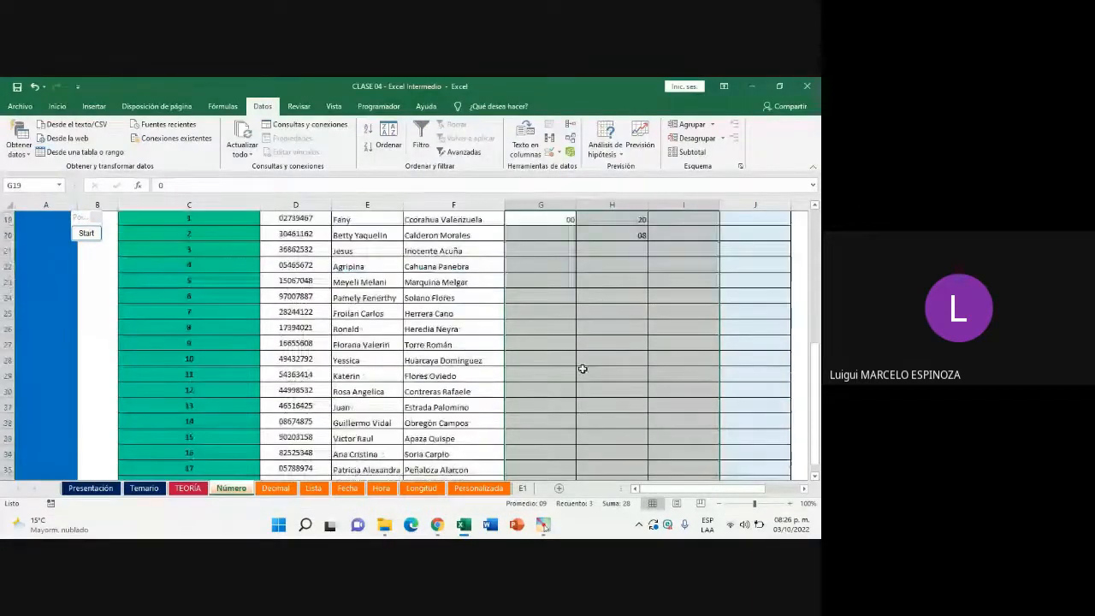
{"action": "scroll", "coordinate": [581, 367], "scroll_direction": "up", "scroll_amount": 1}
{"action": "left_click", "coordinate": [582, 346]}
Select the NOTA cells G19:I36 and annotate the Número formatting area on screen
{"action": "left_click", "coordinate": [540, 243]}
{"action": "left_click_drag", "start_coordinate": [570, 244], "coordinate": [679, 451]}
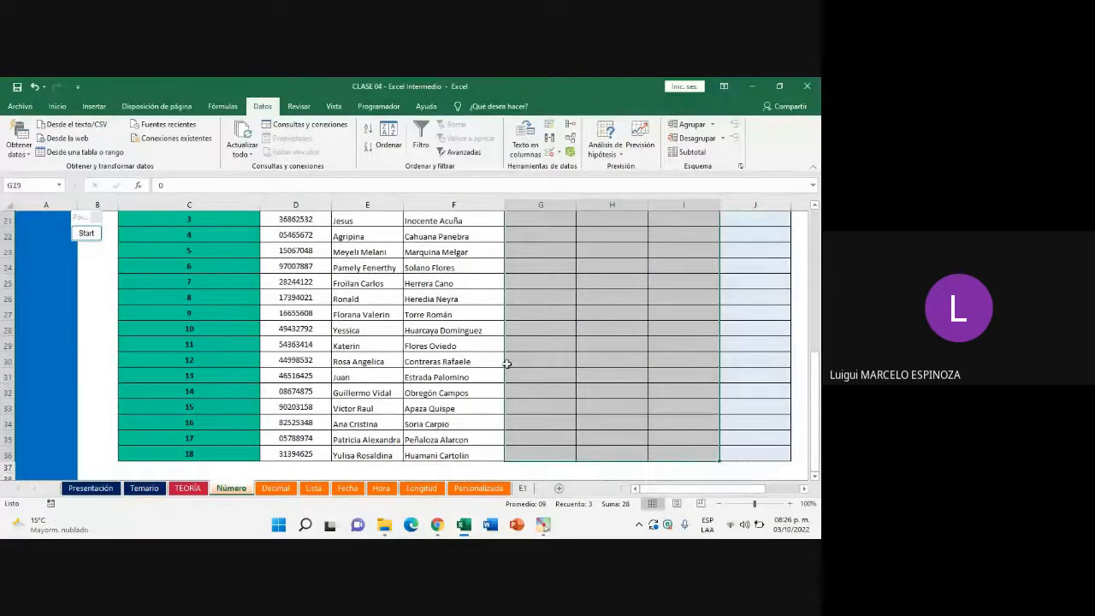
{"action": "left_click", "coordinate": [56, 106]}
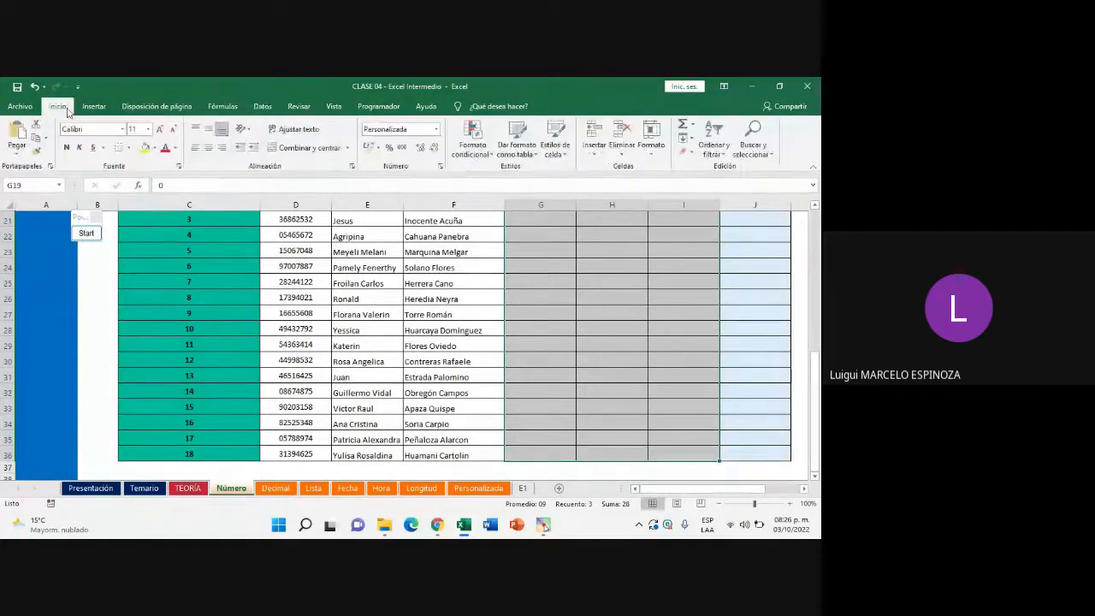
{"action": "left_click", "coordinate": [85, 234]}
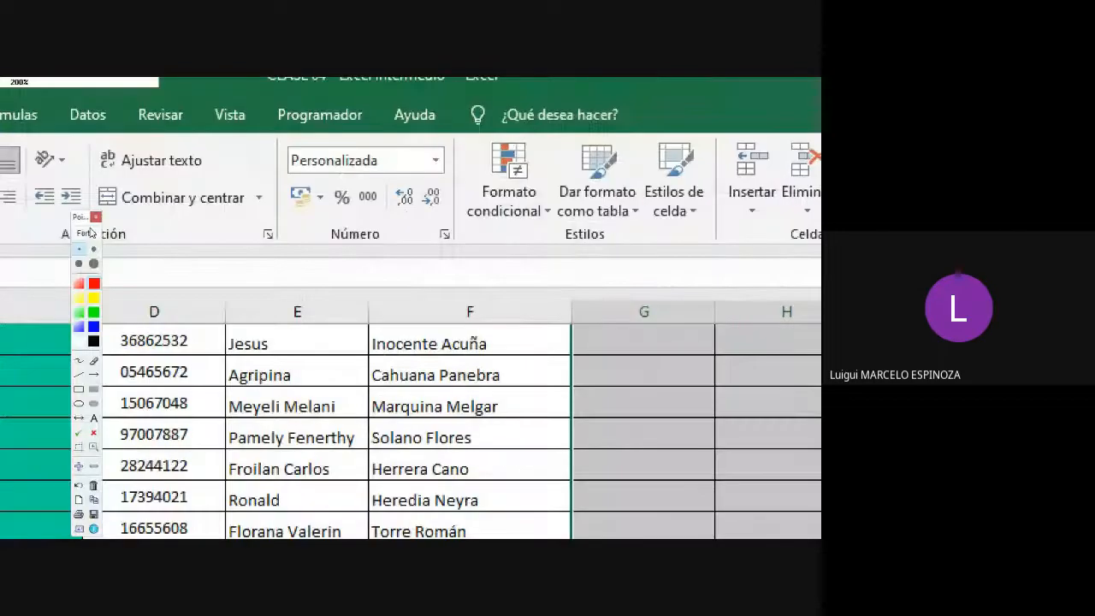
{"action": "left_click", "coordinate": [94, 467]}
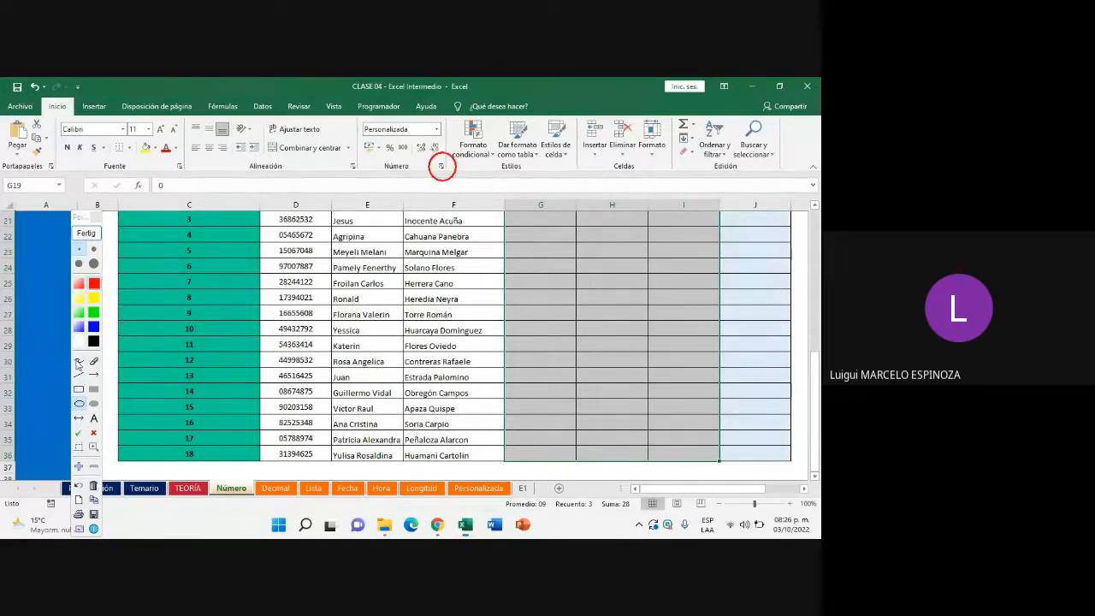
{"action": "left_click", "coordinate": [78, 467]}
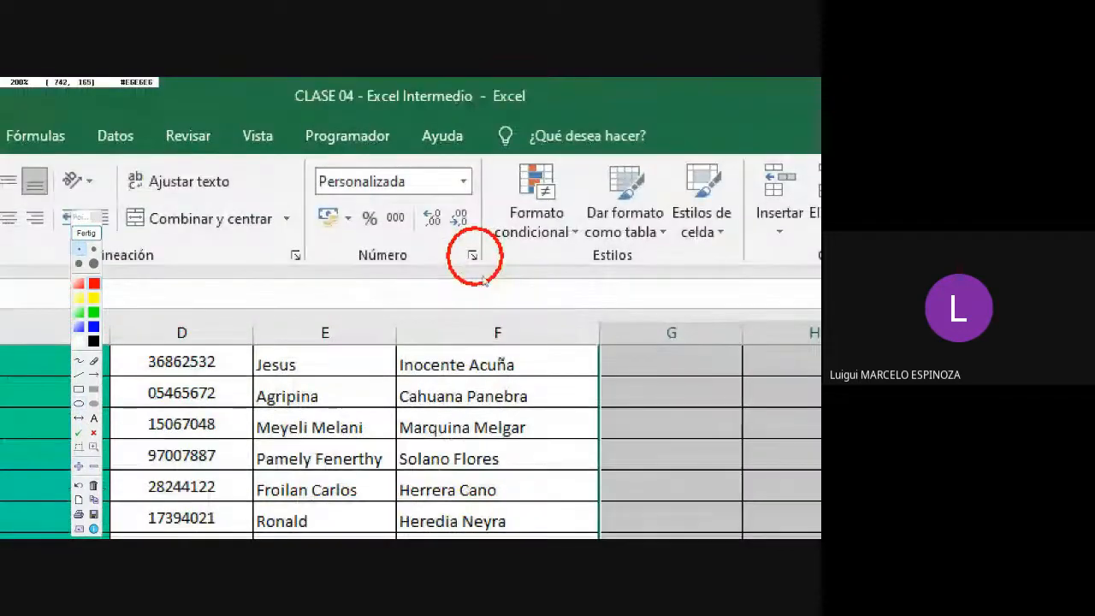
{"action": "left_click", "coordinate": [86, 232]}
Give the selected NOTA cells the custom number format 00, based on the 0 format
{"action": "left_click", "coordinate": [441, 167]}
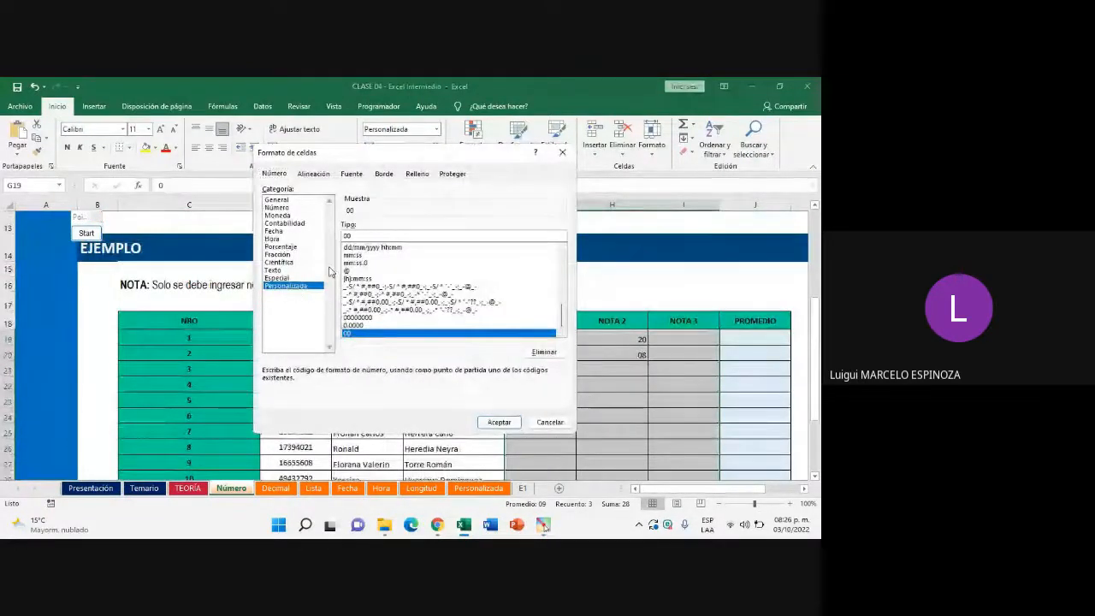
{"action": "left_click_drag", "start_coordinate": [563, 315], "coordinate": [556, 250]}
{"action": "left_click", "coordinate": [351, 256]}
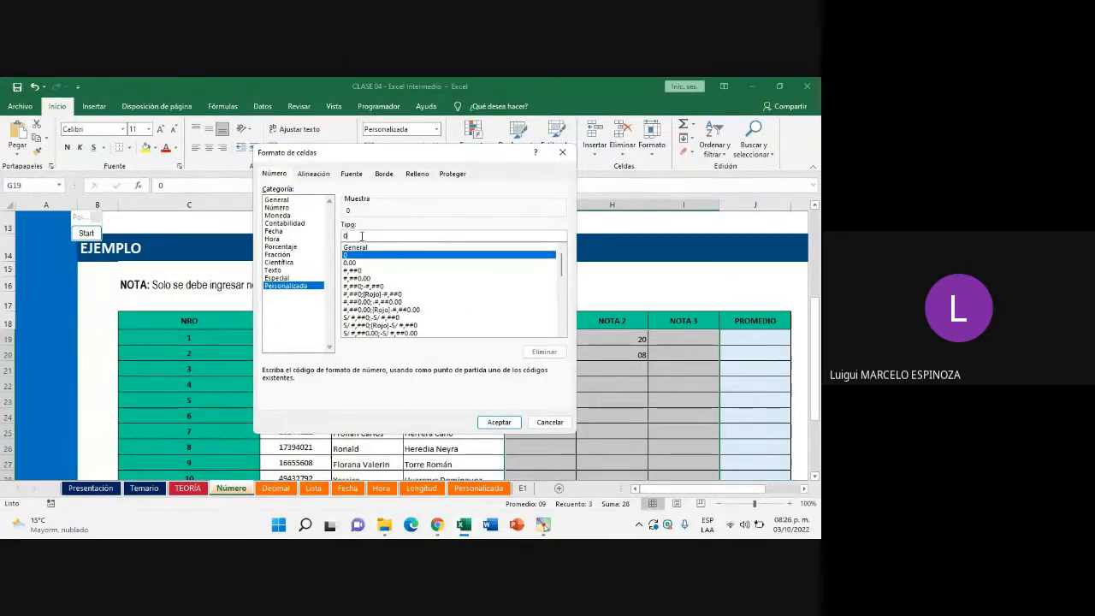
{"action": "left_click", "coordinate": [360, 237]}
{"action": "type", "text": "0"}
{"action": "left_click", "coordinate": [499, 421]}
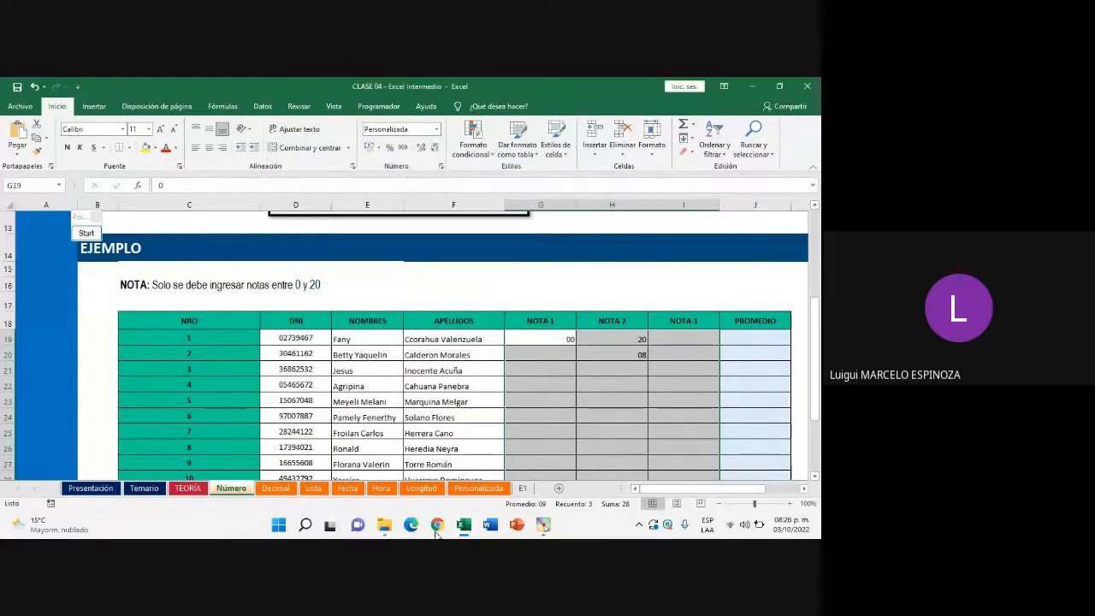
Turn on the camera in the Google Meet call and come back to Excel
{"action": "mouse_move", "coordinate": [437, 524]}
{"action": "left_click", "coordinate": [384, 453]}
{"action": "left_click", "coordinate": [357, 485]}
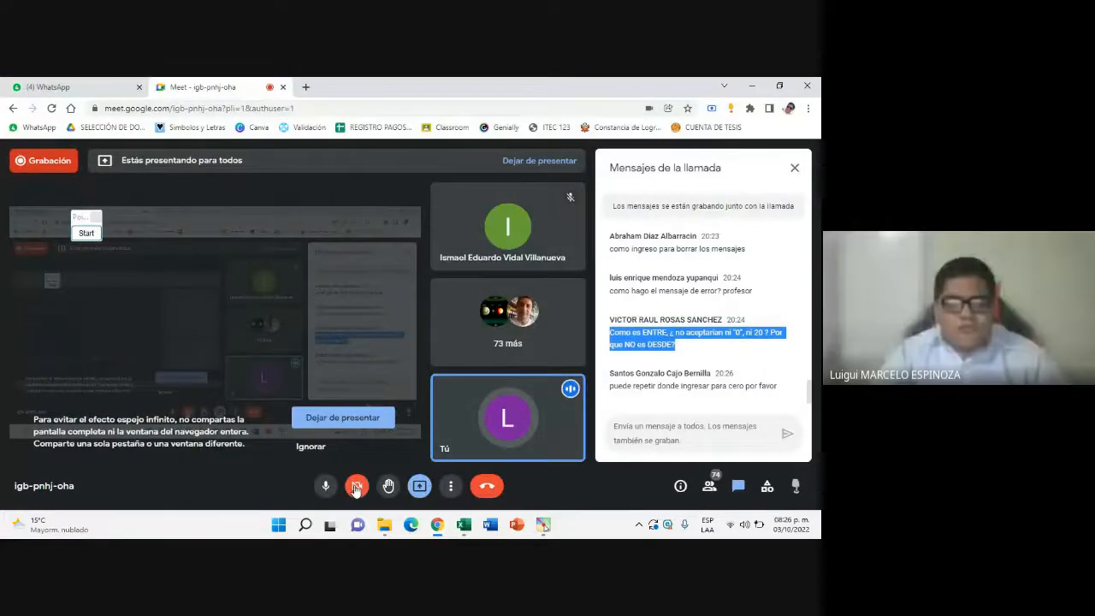
{"action": "left_click", "coordinate": [467, 453]}
Select the PROMEDIO cells J19:J36 on the grades sheet
{"action": "scroll", "coordinate": [728, 386], "scroll_direction": "down", "scroll_amount": 6}
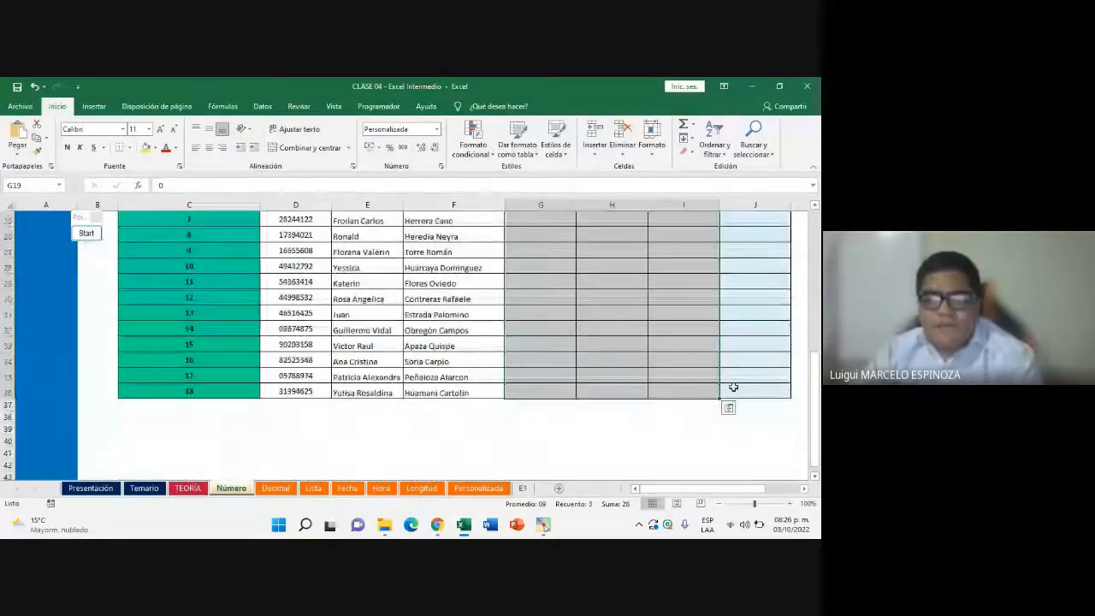
{"action": "scroll", "coordinate": [723, 376], "scroll_direction": "up", "scroll_amount": 6}
{"action": "left_click", "coordinate": [724, 367]}
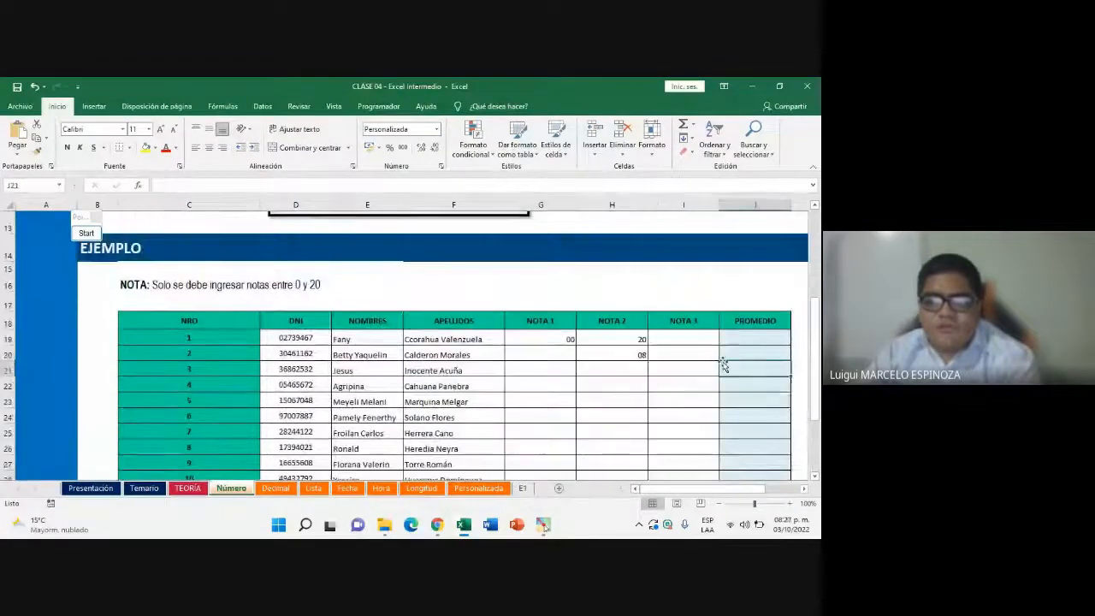
{"action": "left_click_drag", "start_coordinate": [739, 340], "coordinate": [762, 518]}
{"action": "left_click_drag", "start_coordinate": [794, 469], "coordinate": [753, 452]}
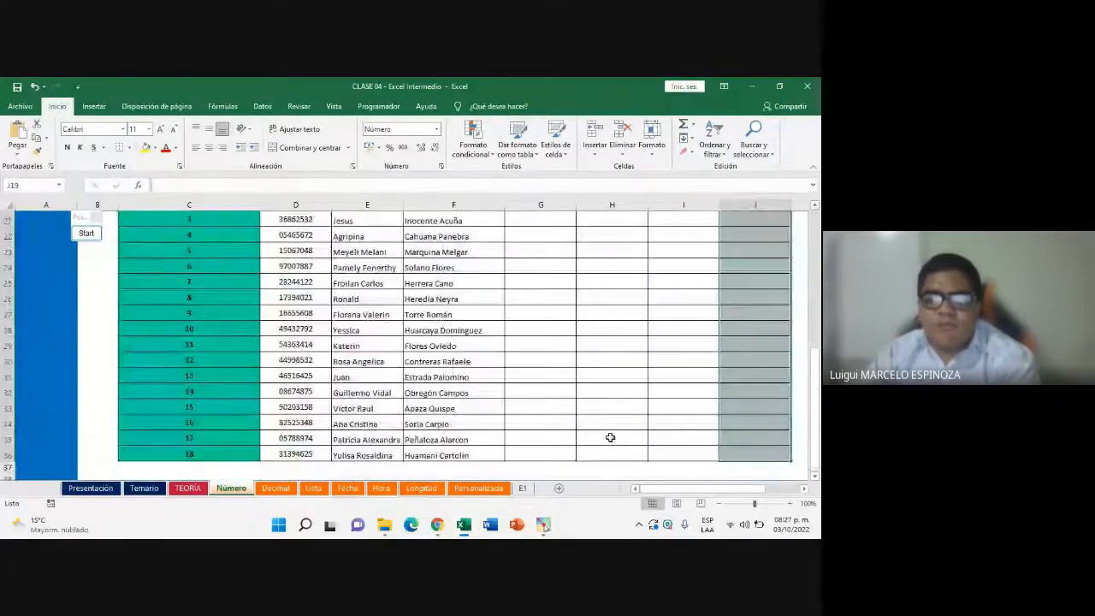
{"action": "scroll", "coordinate": [599, 423], "scroll_direction": "up", "scroll_amount": 1}
{"action": "scroll", "coordinate": [587, 409], "scroll_direction": "up", "scroll_amount": 1}
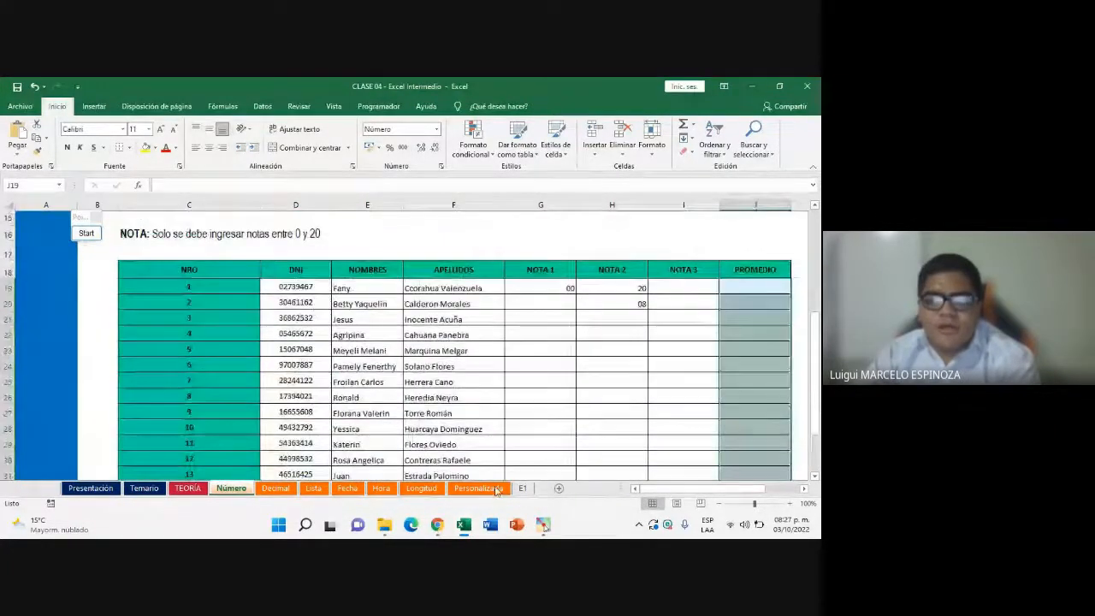
Alternate between Excel and the Meet call, then read the students' chat questions
{"action": "left_click", "coordinate": [438, 524]}
{"action": "left_click", "coordinate": [381, 477]}
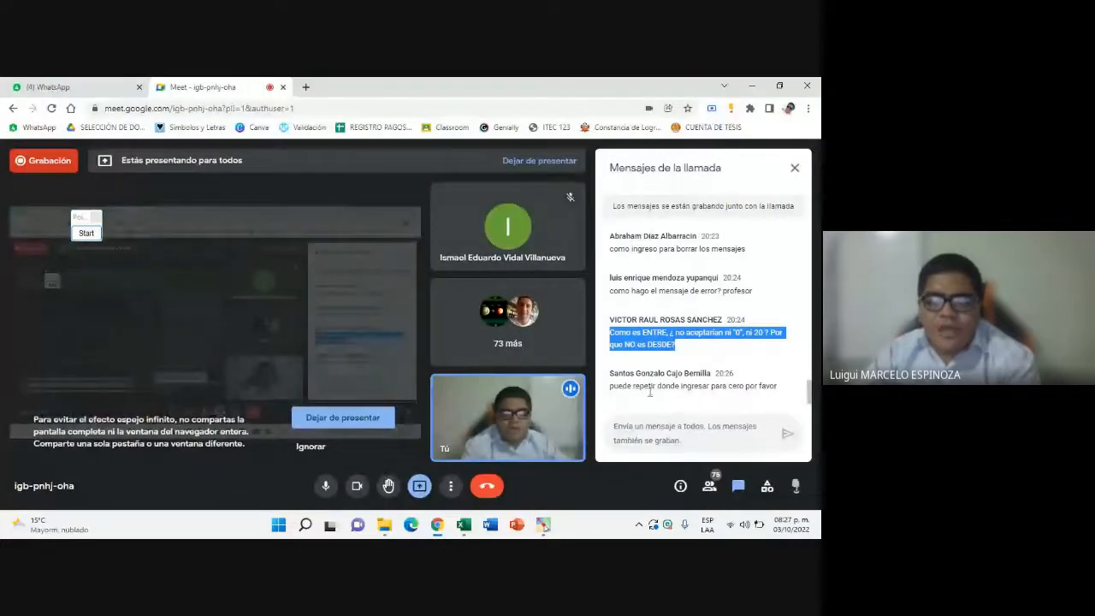
{"action": "left_click", "coordinate": [464, 524]}
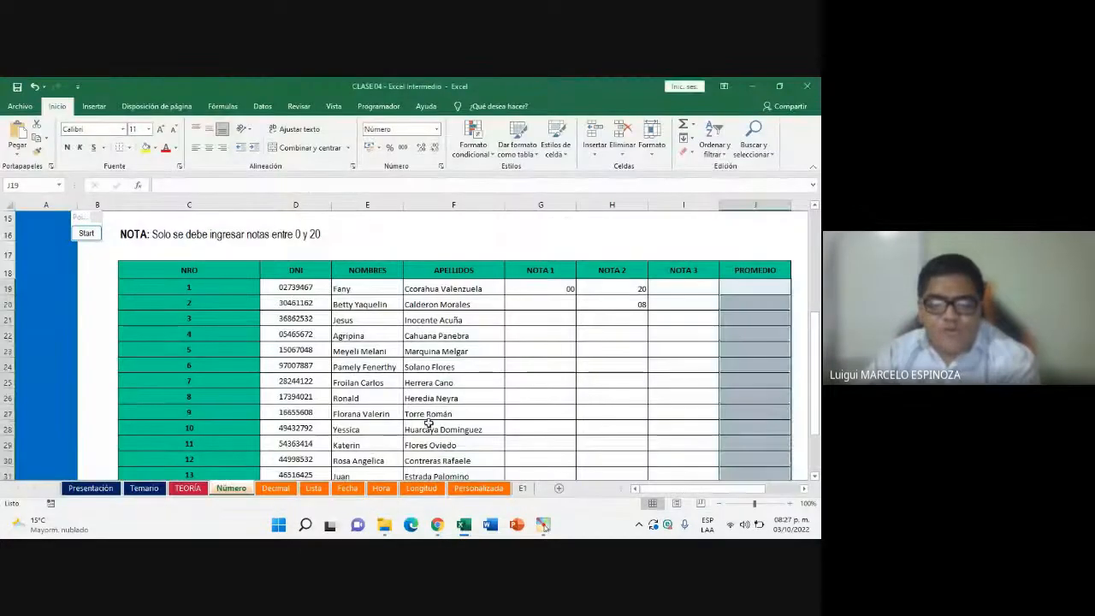
{"action": "mouse_move", "coordinate": [438, 525]}
{"action": "left_click", "coordinate": [382, 477]}
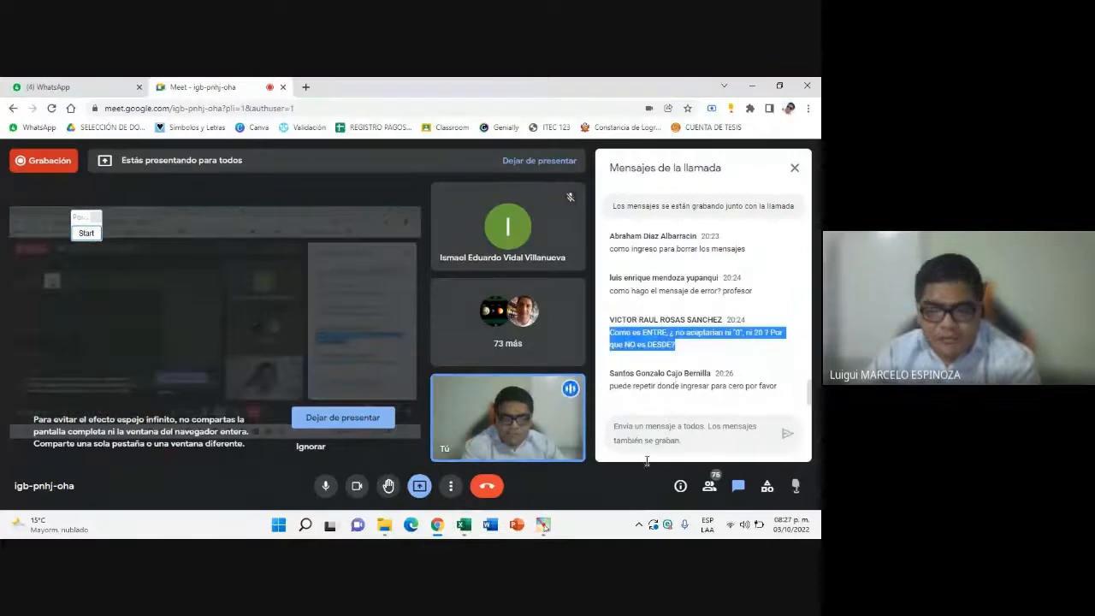
{"action": "left_click", "coordinate": [475, 514]}
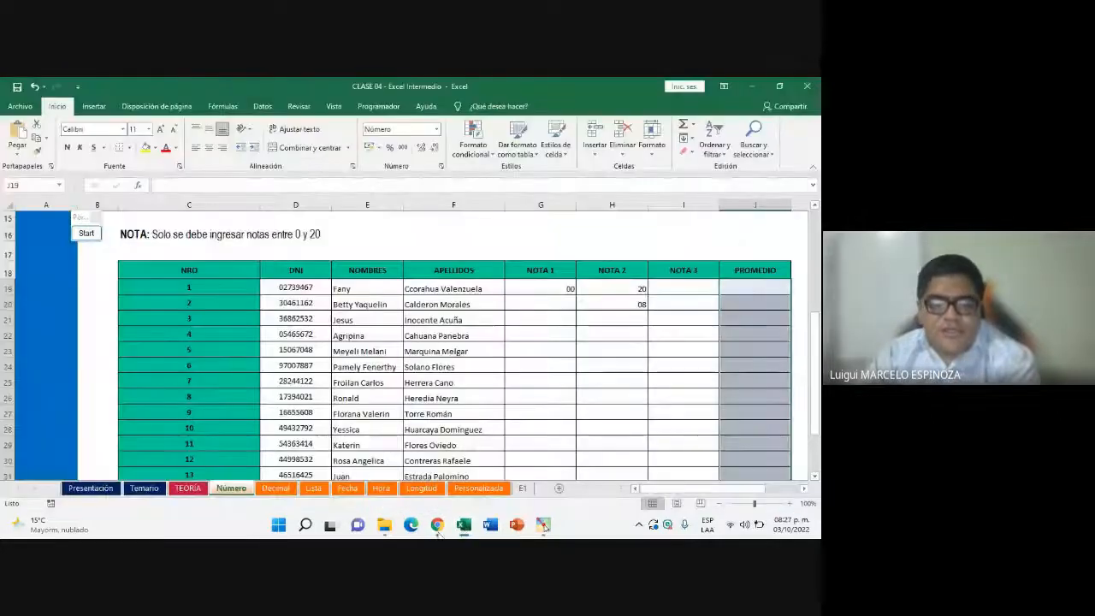
{"action": "mouse_move", "coordinate": [438, 525]}
{"action": "left_click", "coordinate": [382, 460]}
{"action": "left_click", "coordinate": [464, 524]}
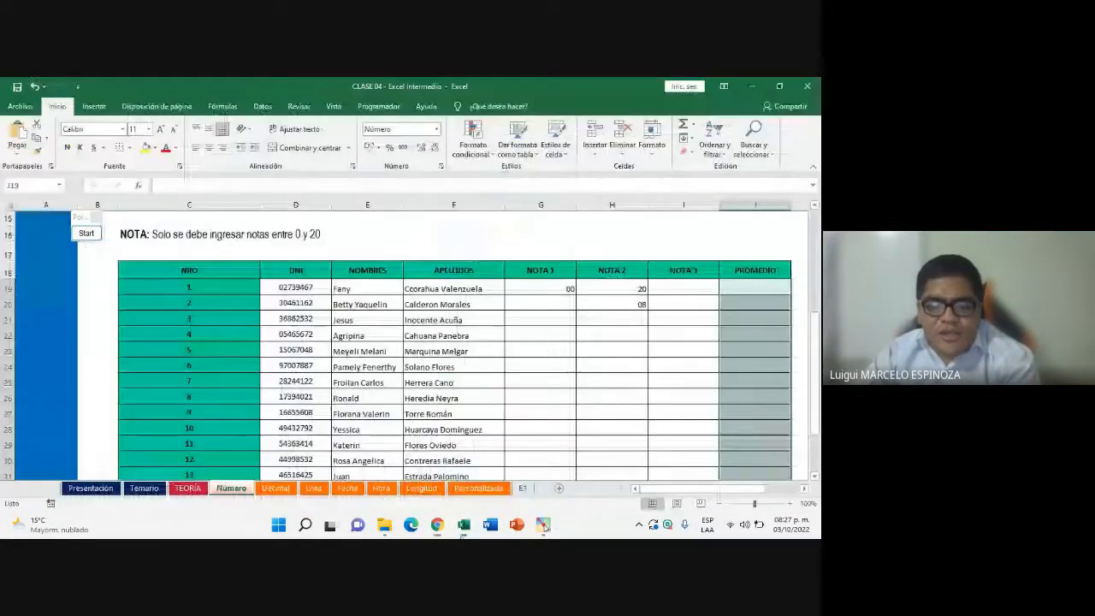
{"action": "mouse_move", "coordinate": [437, 524]}
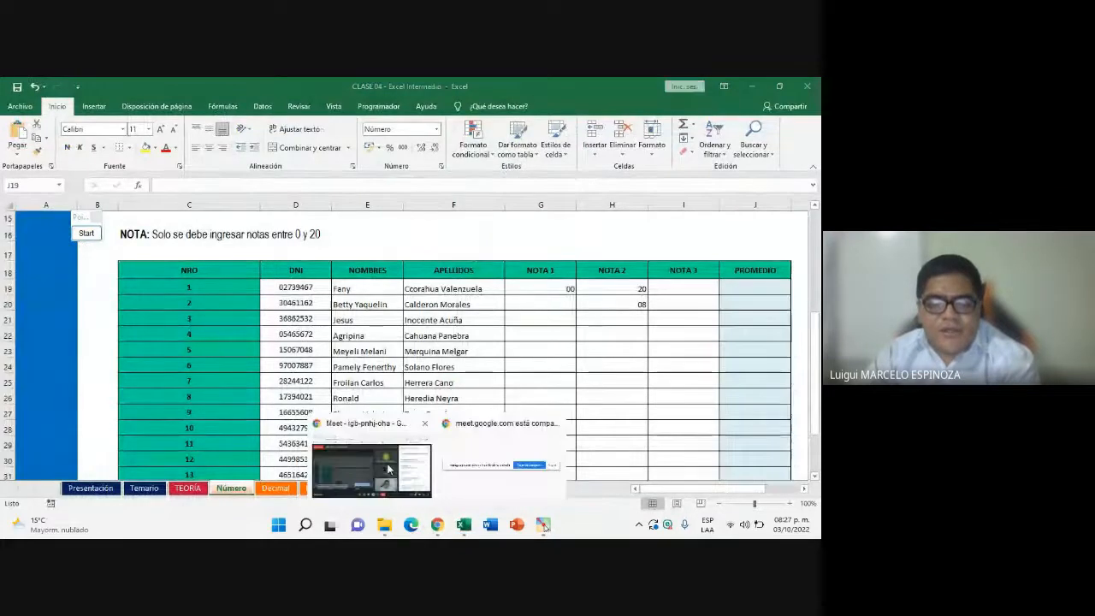
{"action": "left_click", "coordinate": [382, 462]}
{"action": "scroll", "coordinate": [668, 368], "scroll_direction": "up", "scroll_amount": 1}
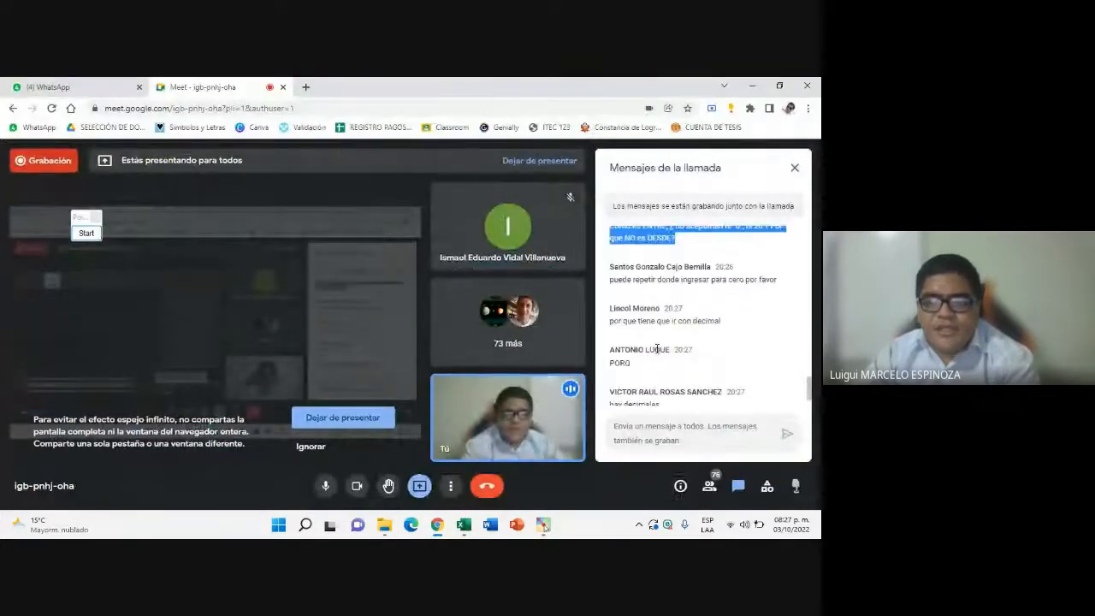
{"action": "scroll", "coordinate": [638, 343], "scroll_direction": "down", "scroll_amount": 2}
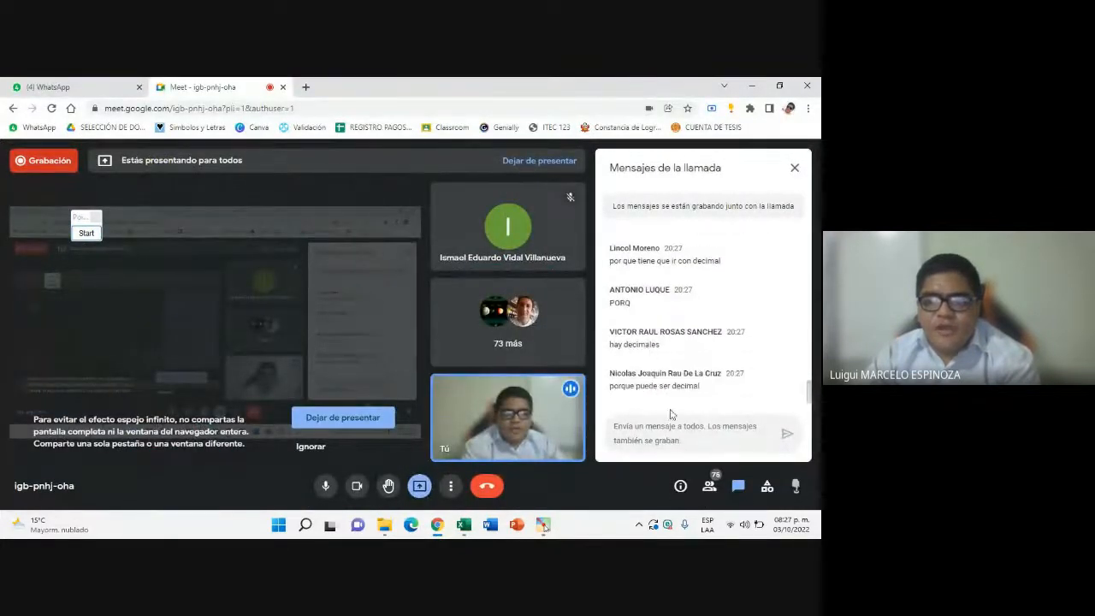
{"action": "scroll", "coordinate": [627, 327], "scroll_direction": "up", "scroll_amount": 4}
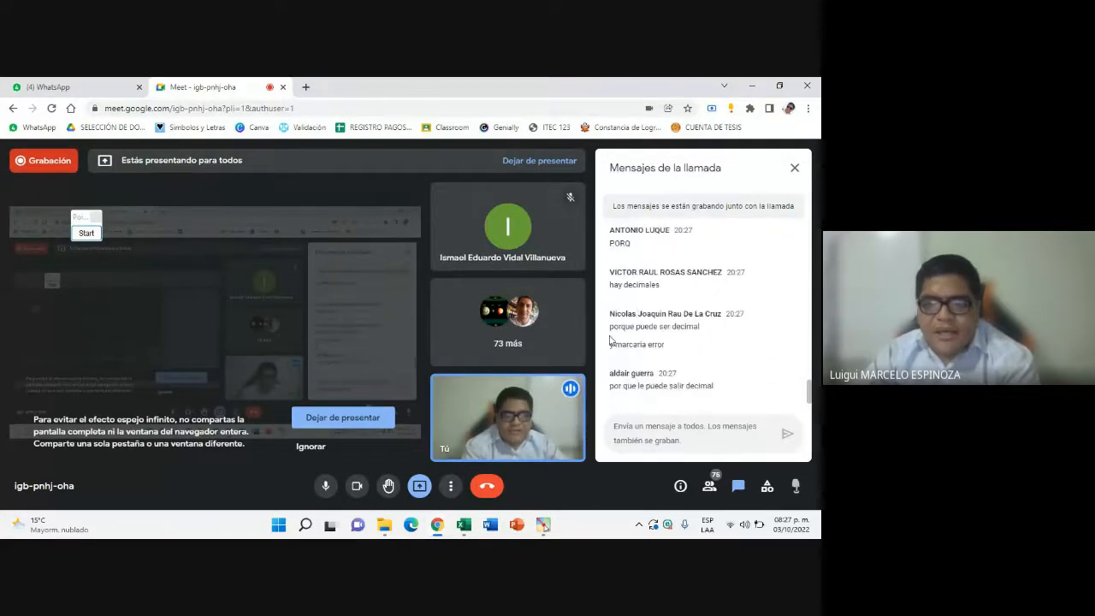
Back in Excel, select the PROMEDIO cells J19:J36 on the Número sheet
{"action": "left_click", "coordinate": [463, 524]}
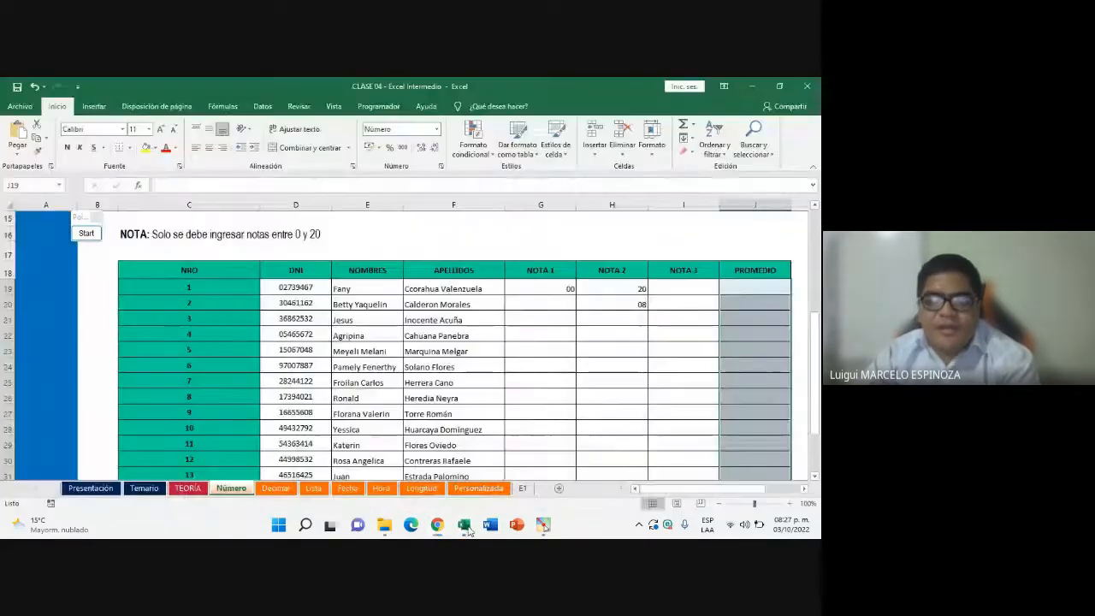
{"action": "mouse_move", "coordinate": [755, 288]}
{"action": "left_mouse_down"}
{"action": "mouse_move", "coordinate": [776, 497]}
{"action": "mouse_move", "coordinate": [748, 426]}
{"action": "left_mouse_up"}
{"action": "scroll", "coordinate": [754, 419], "scroll_direction": "down", "scroll_amount": 1}
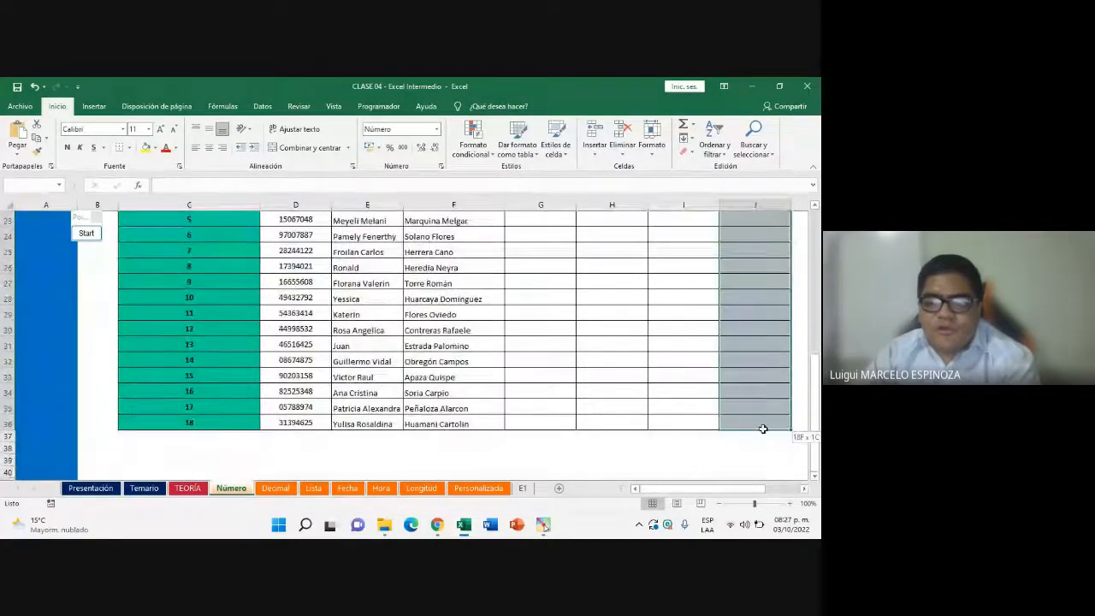
{"action": "scroll", "coordinate": [670, 399], "scroll_direction": "up", "scroll_amount": 2}
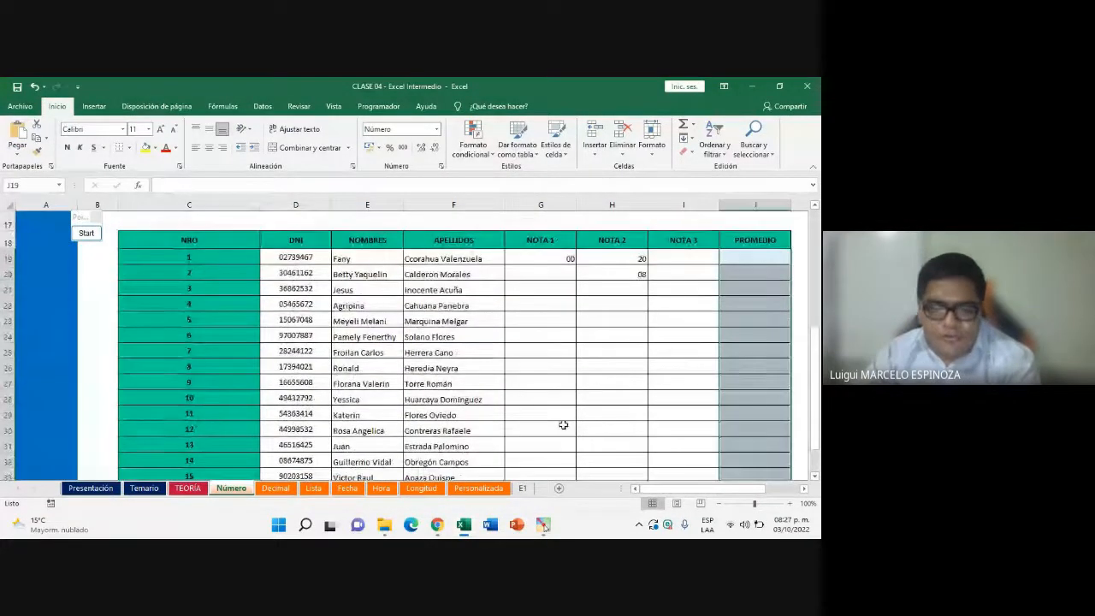
{"action": "scroll", "coordinate": [552, 367], "scroll_direction": "up", "scroll_amount": 4}
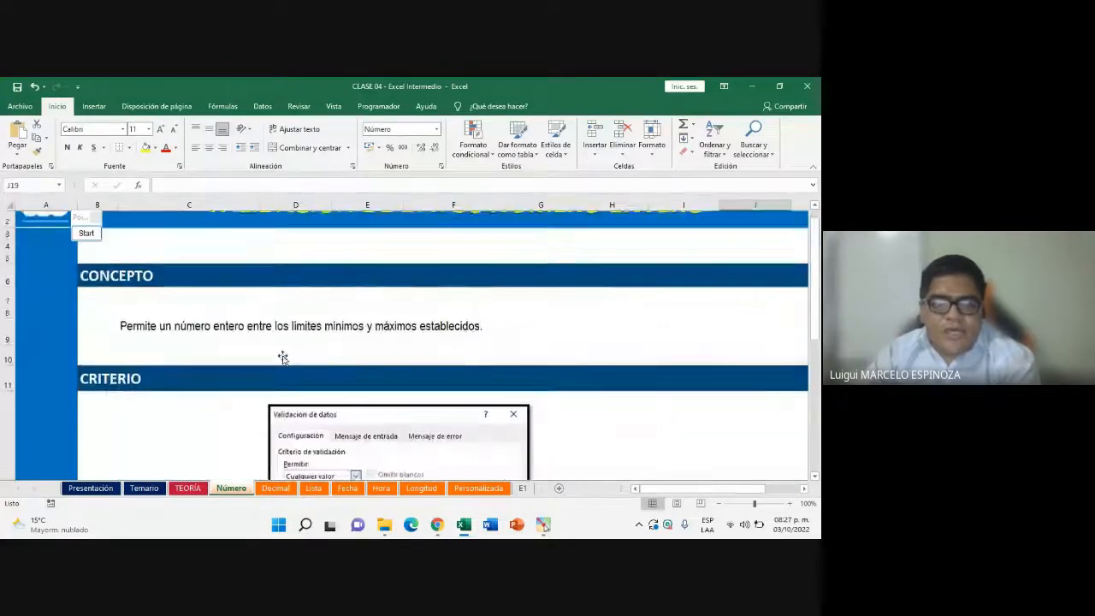
Scroll through the Número sheet and switch to the Decimal validation sheet
{"action": "scroll", "coordinate": [283, 355], "scroll_direction": "down", "scroll_amount": 3}
{"action": "scroll", "coordinate": [282, 355], "scroll_direction": "down", "scroll_amount": 5}
{"action": "scroll", "coordinate": [301, 385], "scroll_direction": "up", "scroll_amount": 8}
{"action": "scroll", "coordinate": [301, 386], "scroll_direction": "down", "scroll_amount": 5}
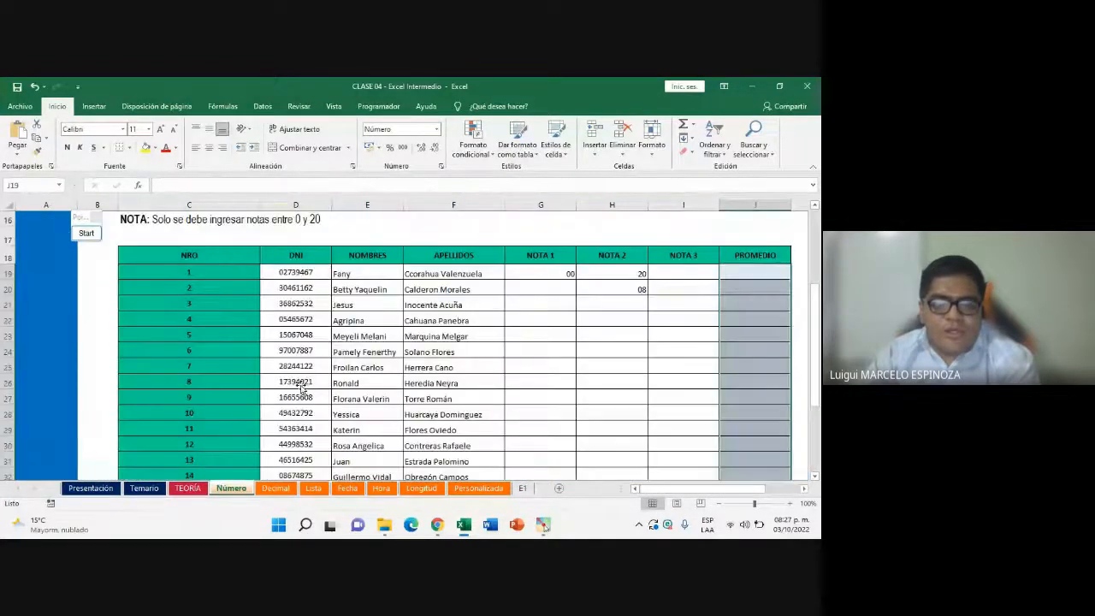
{"action": "left_click", "coordinate": [276, 489]}
{"action": "scroll", "coordinate": [312, 385], "scroll_direction": "up", "scroll_amount": 10}
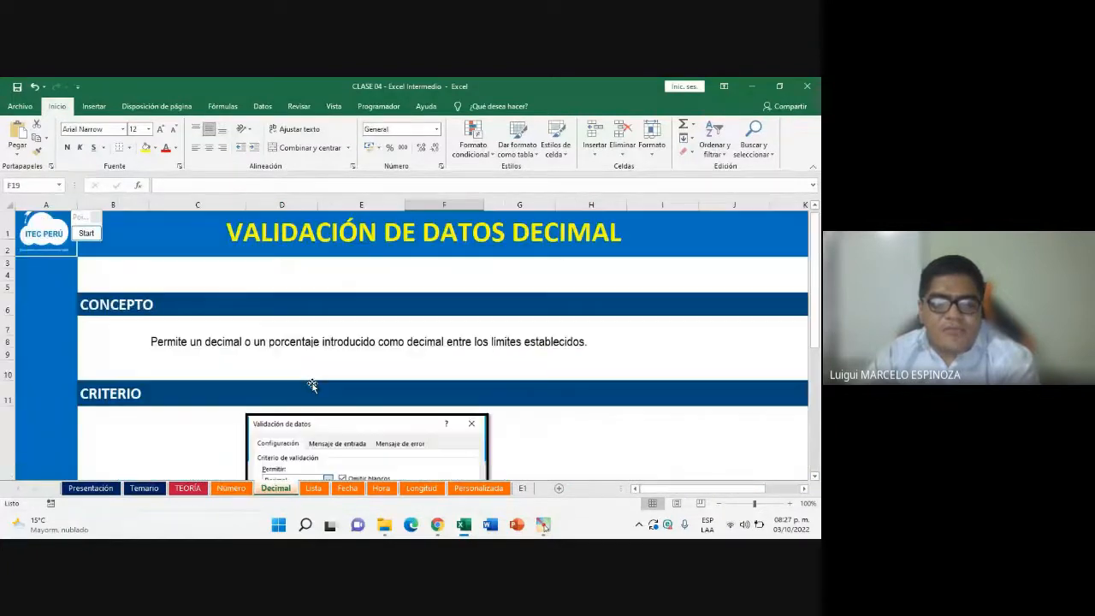
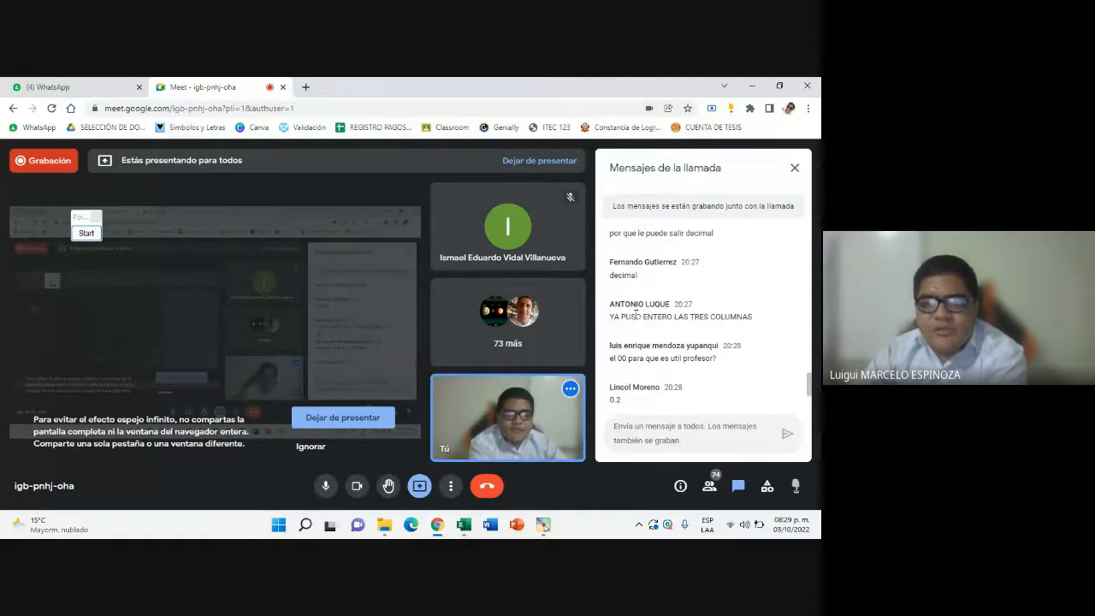
Scroll the Meet chat, then bring the CLASE 04 - Excel Intermedio workbook to the front
{"action": "scroll", "coordinate": [647, 326], "scroll_direction": "up", "scroll_amount": 2}
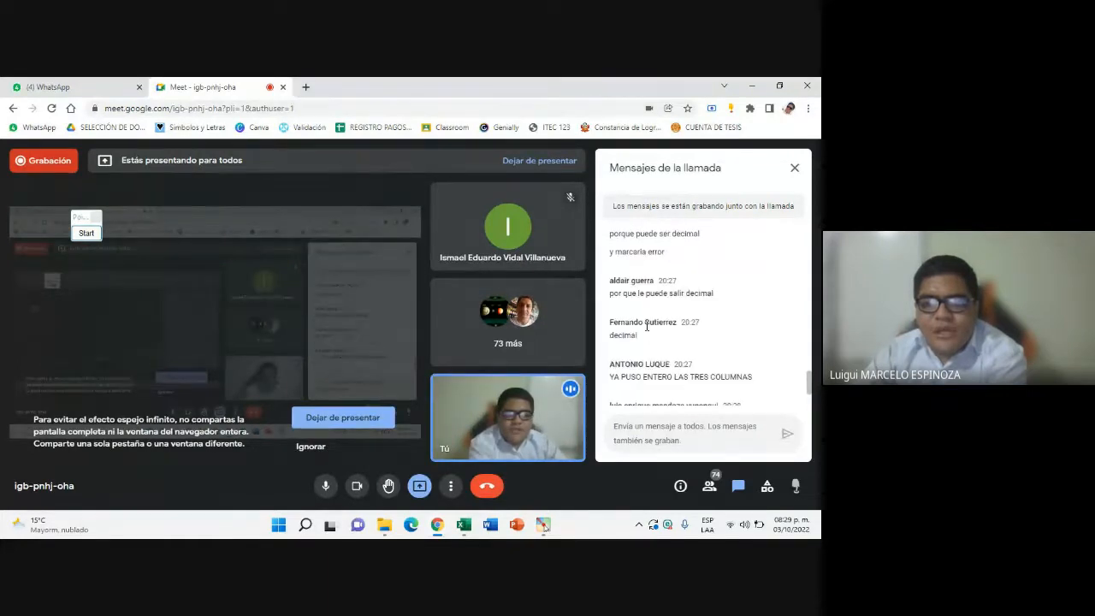
{"action": "scroll", "coordinate": [622, 310], "scroll_direction": "down", "scroll_amount": 2}
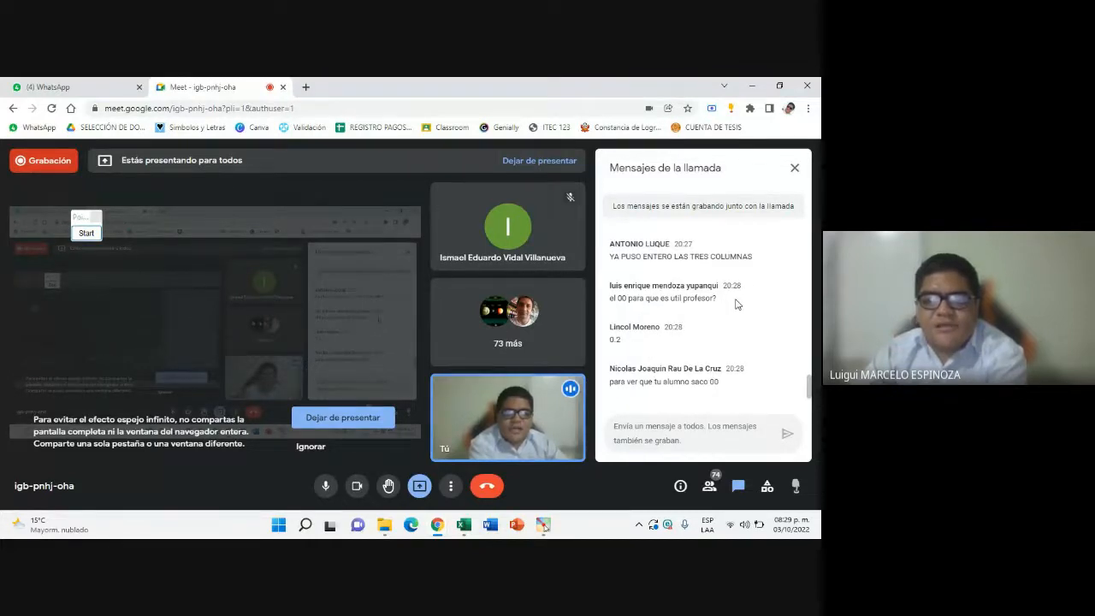
{"action": "left_click", "coordinate": [464, 525]}
{"action": "scroll", "coordinate": [368, 419], "scroll_direction": "down", "scroll_amount": 4}
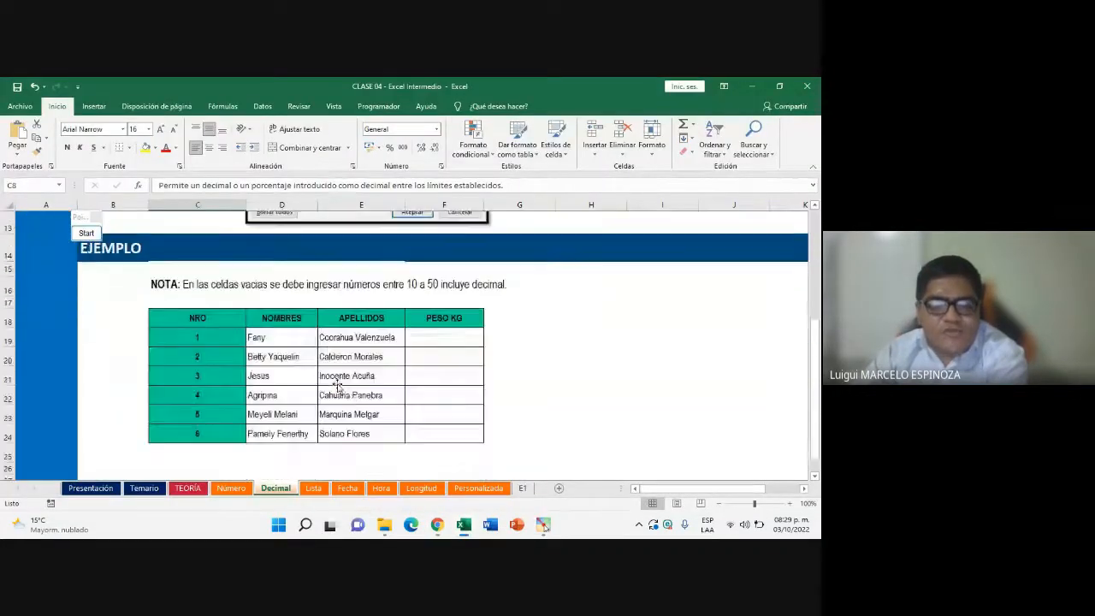
{"action": "scroll", "coordinate": [368, 421], "scroll_direction": "up", "scroll_amount": 1}
{"action": "scroll", "coordinate": [370, 425], "scroll_direction": "up", "scroll_amount": 2}
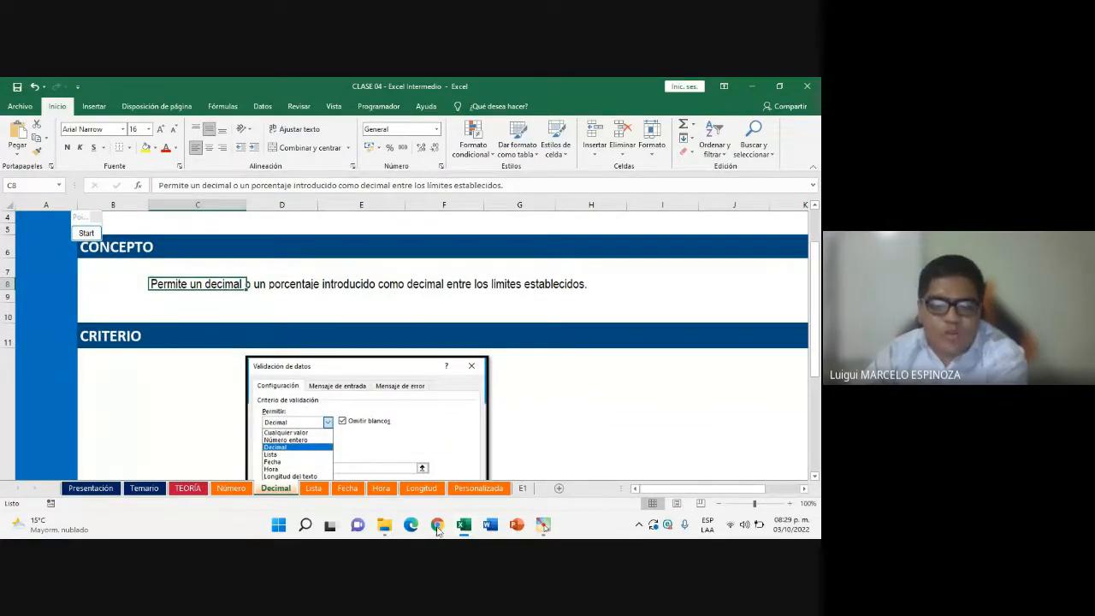
{"action": "mouse_move", "coordinate": [438, 526]}
{"action": "left_click", "coordinate": [391, 449]}
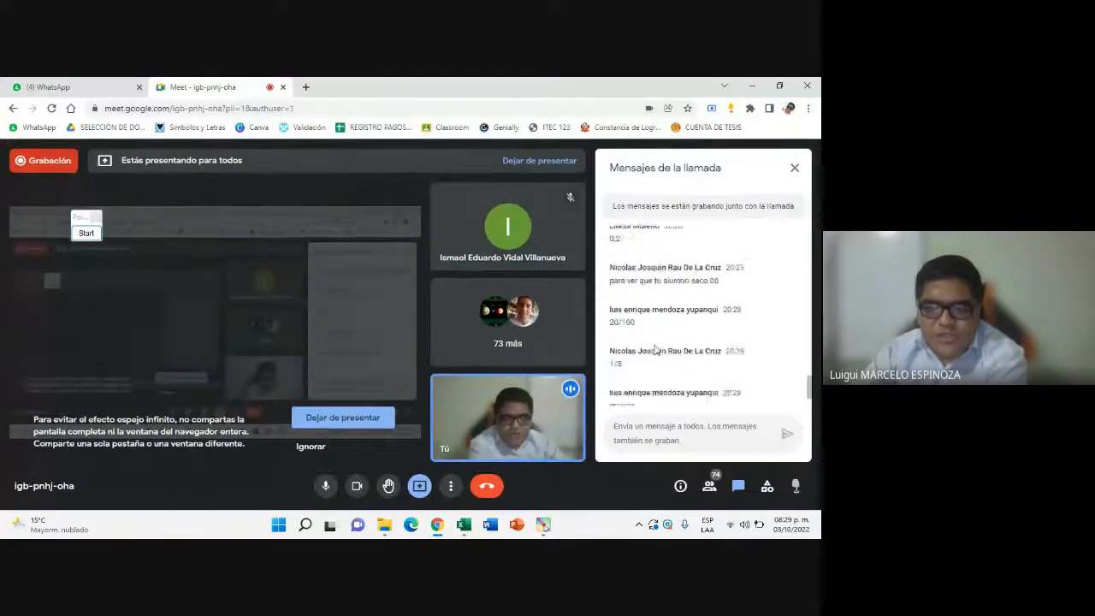
{"action": "left_click_drag", "start_coordinate": [610, 265], "coordinate": [743, 266]}
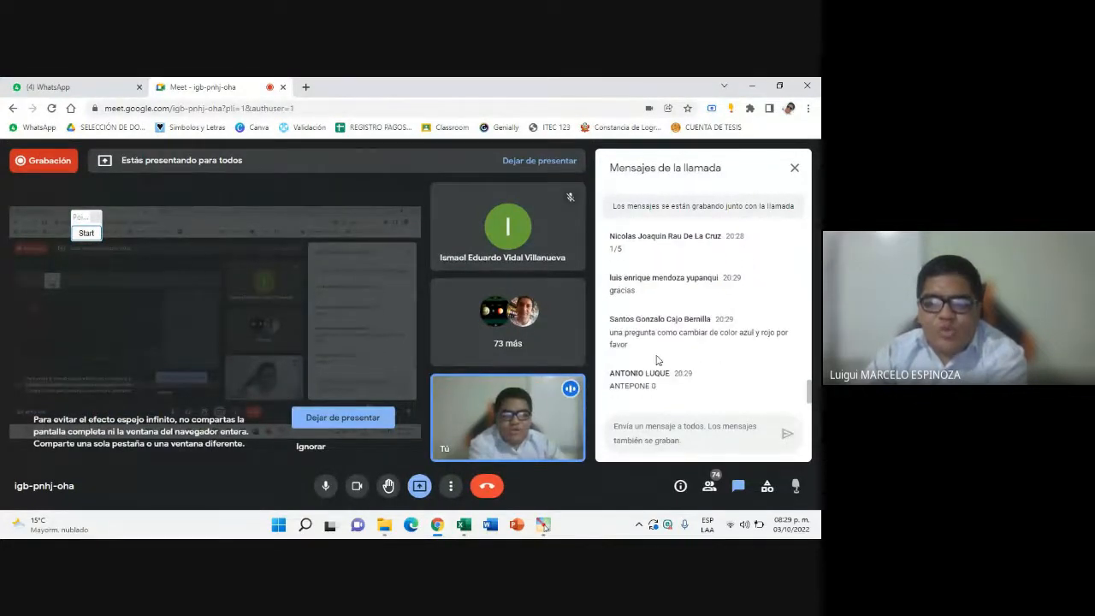
{"action": "left_click_drag", "start_coordinate": [613, 332], "coordinate": [658, 354]}
{"action": "left_click", "coordinate": [631, 345]}
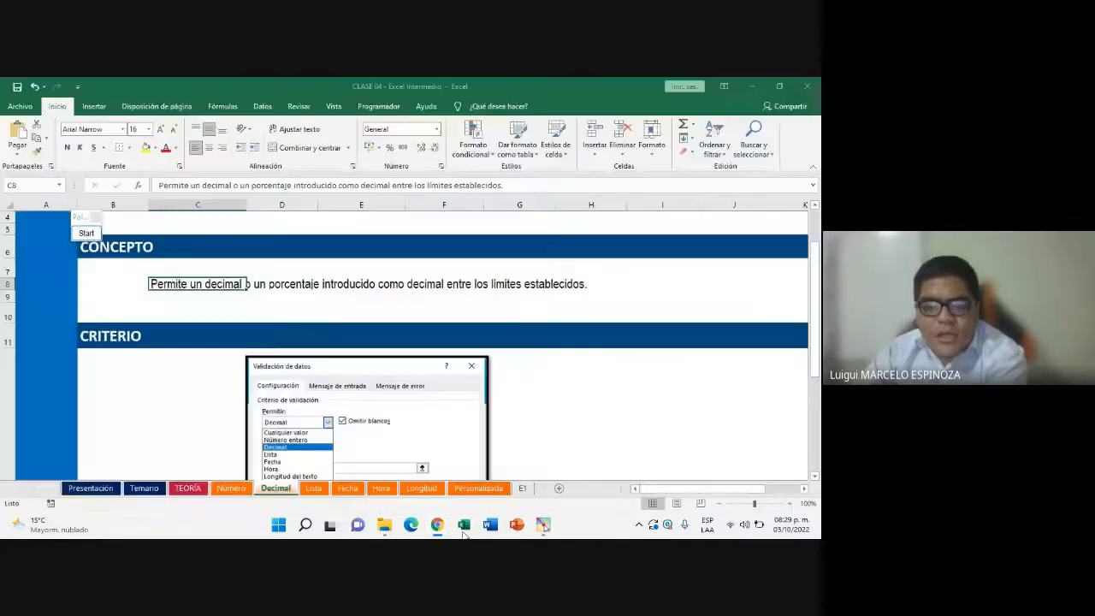
{"action": "key", "text": "alt+Tab"}
{"action": "scroll", "coordinate": [391, 380], "scroll_direction": "down", "scroll_amount": 5}
{"action": "scroll", "coordinate": [391, 381], "scroll_direction": "up", "scroll_amount": 8}
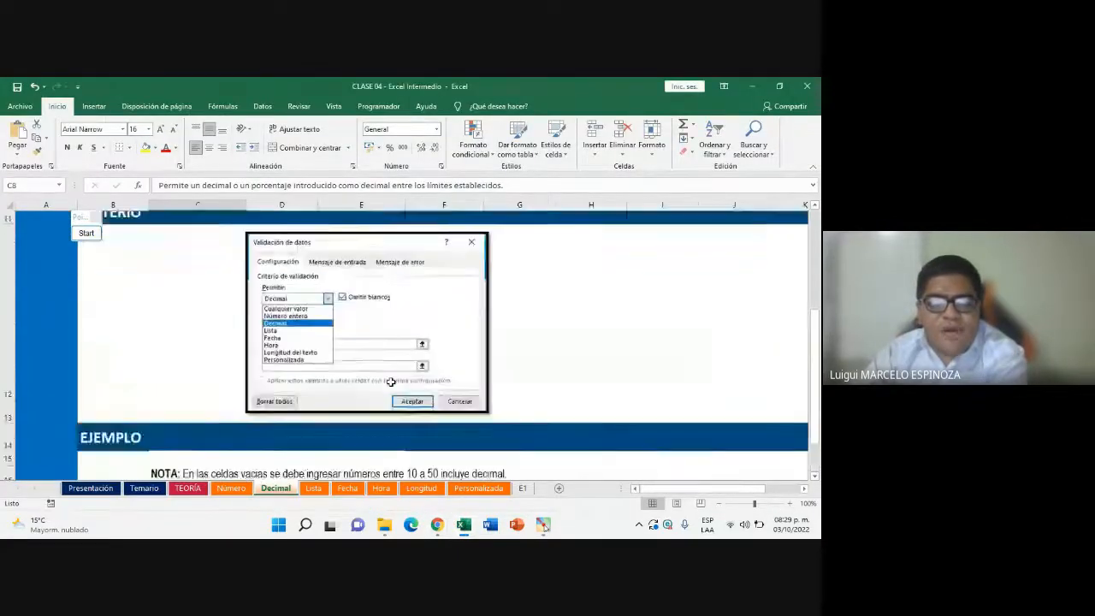
{"action": "left_click", "coordinate": [389, 346]}
{"action": "scroll", "coordinate": [385, 359], "scroll_direction": "down", "scroll_amount": 7}
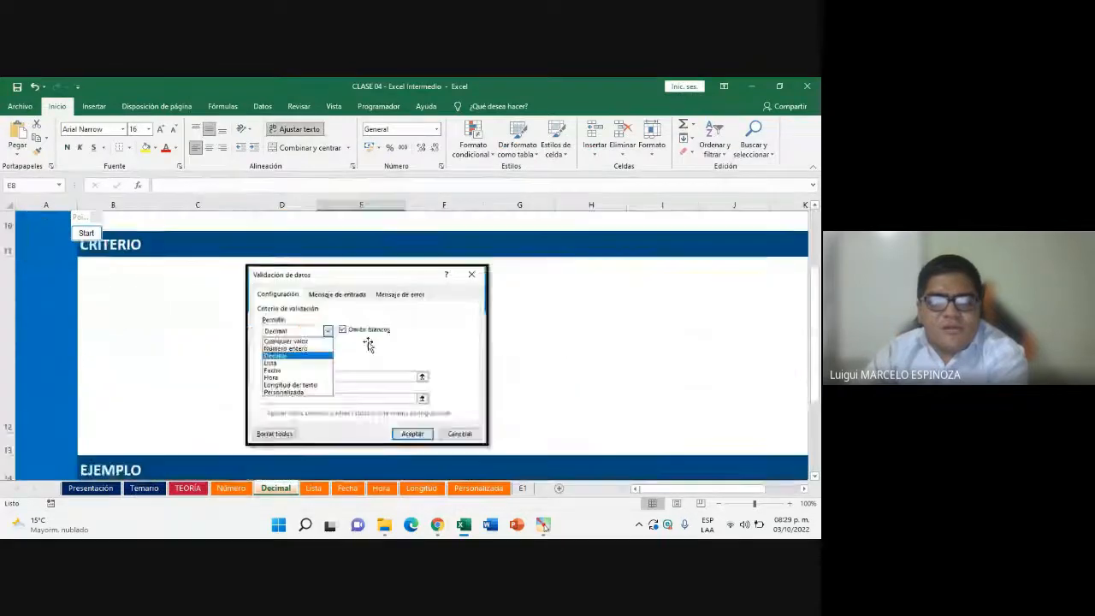
{"action": "scroll", "coordinate": [374, 380], "scroll_direction": "up", "scroll_amount": 7}
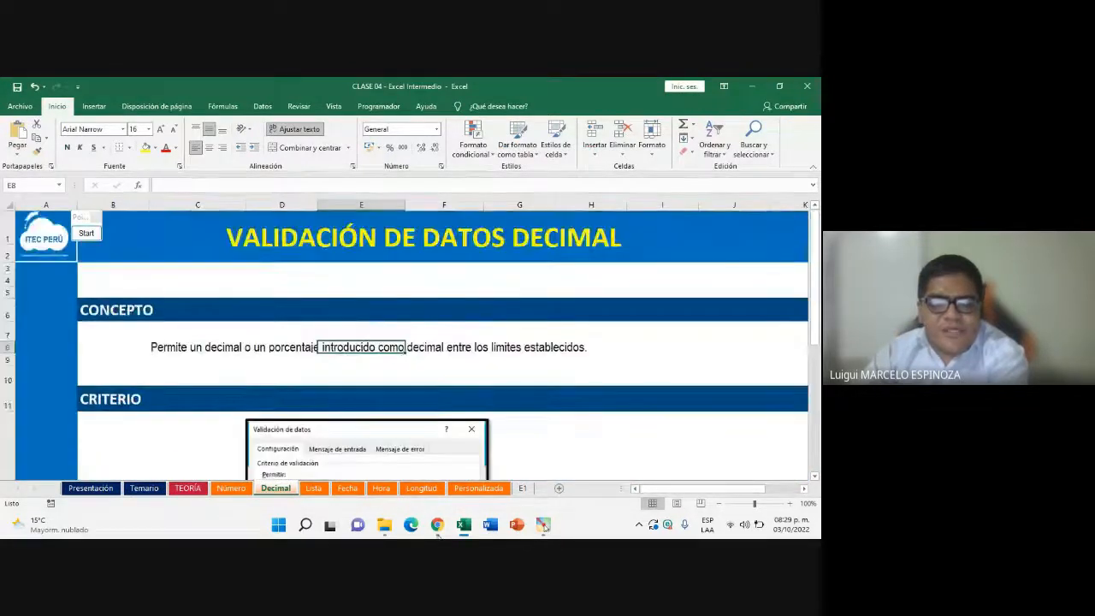
{"action": "mouse_move", "coordinate": [437, 525]}
{"action": "left_click", "coordinate": [412, 441]}
{"action": "left_click", "coordinate": [661, 392]}
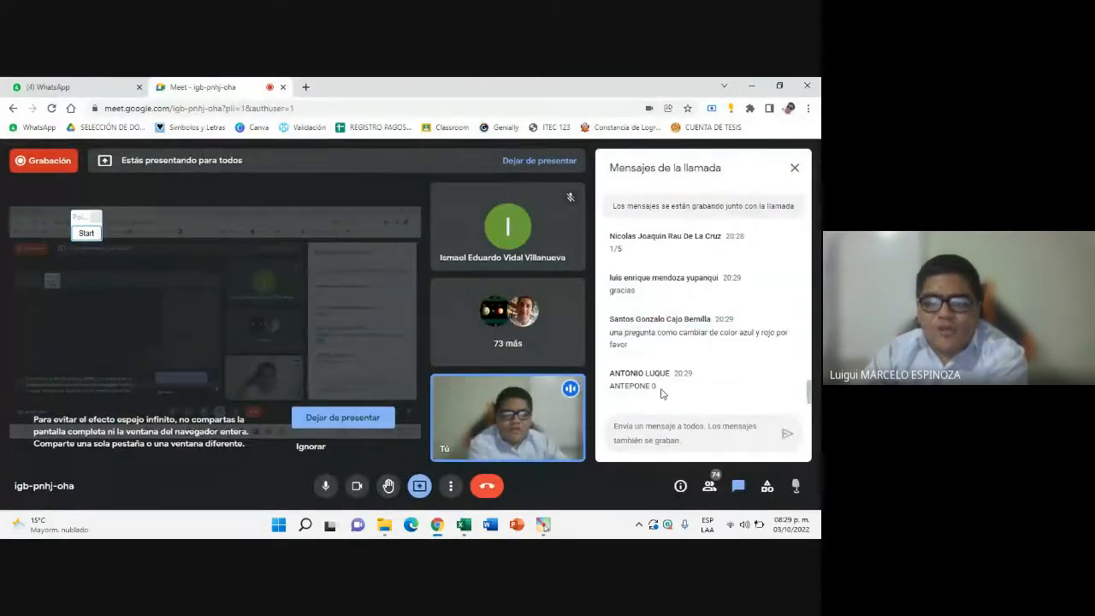
{"action": "left_click", "coordinate": [463, 525]}
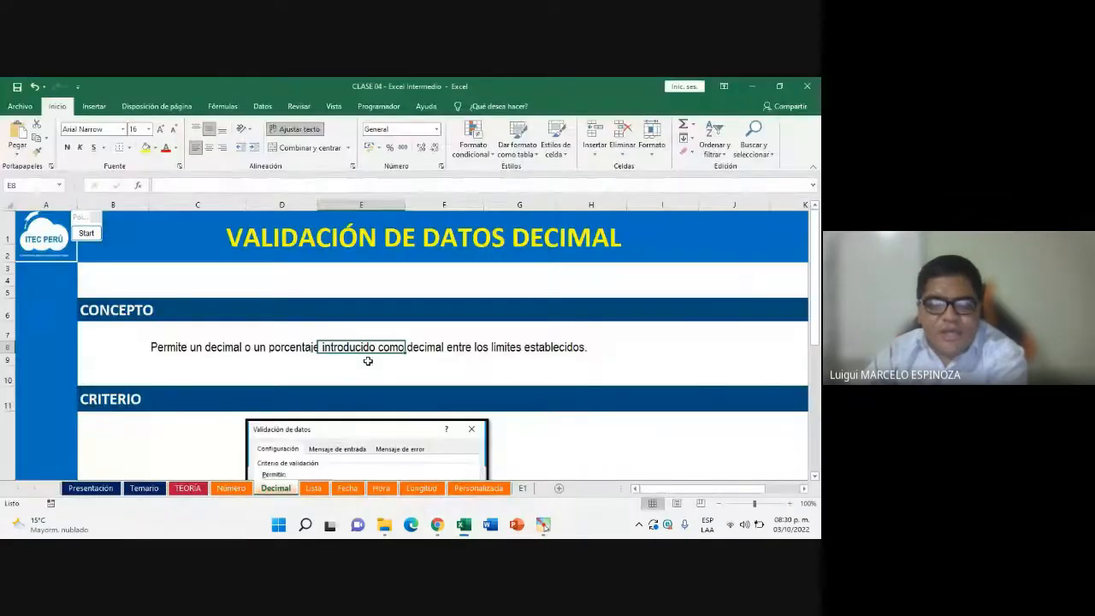
{"action": "left_click_drag", "start_coordinate": [203, 353], "coordinate": [582, 356]}
{"action": "mouse_move", "coordinate": [437, 525]}
{"action": "left_click", "coordinate": [399, 454]}
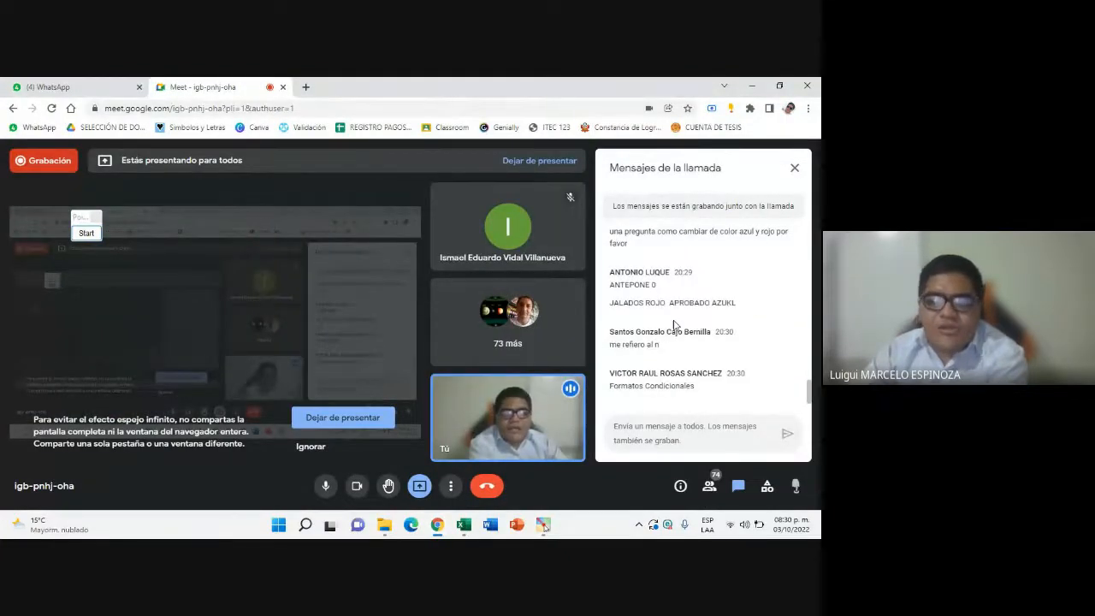
{"action": "mouse_move", "coordinate": [469, 526]}
{"action": "scroll", "coordinate": [638, 274], "scroll_direction": "up", "scroll_amount": 2}
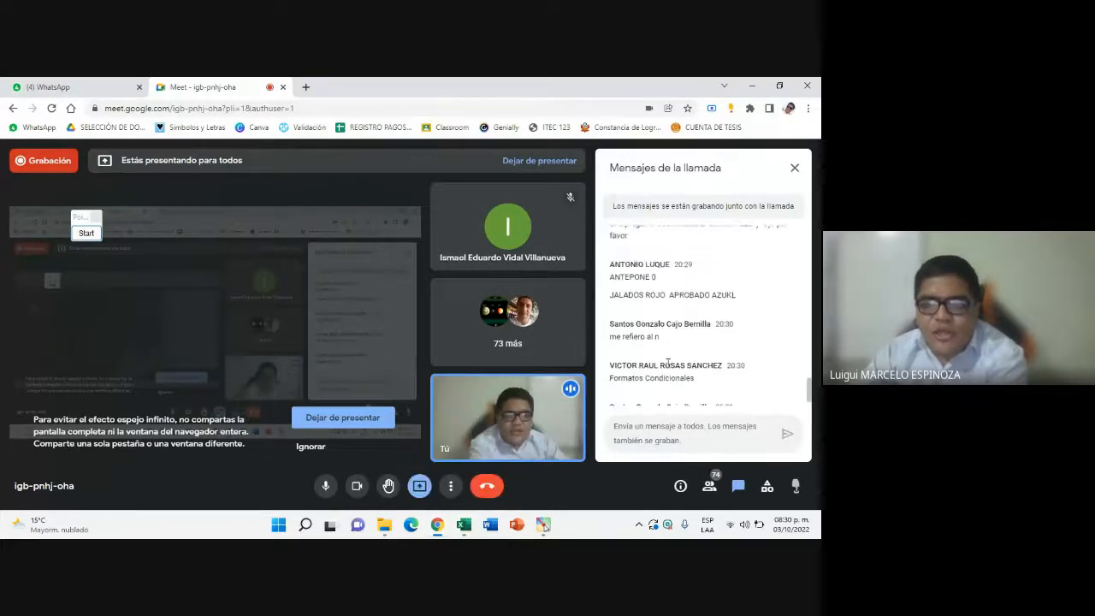
{"action": "left_click_drag", "start_coordinate": [611, 251], "coordinate": [741, 262]}
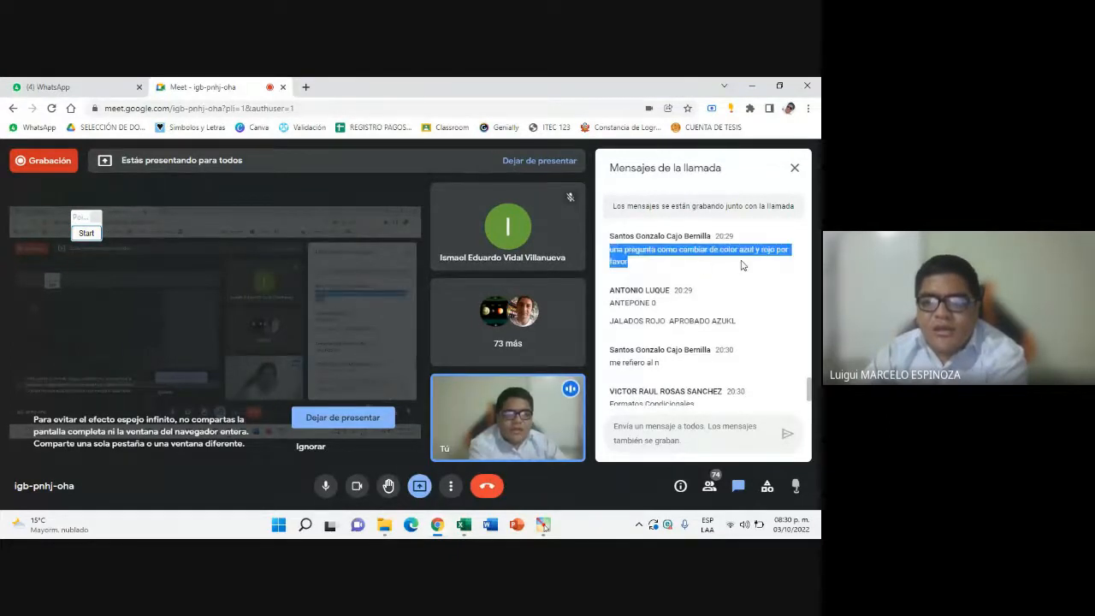
{"action": "left_click", "coordinate": [464, 524]}
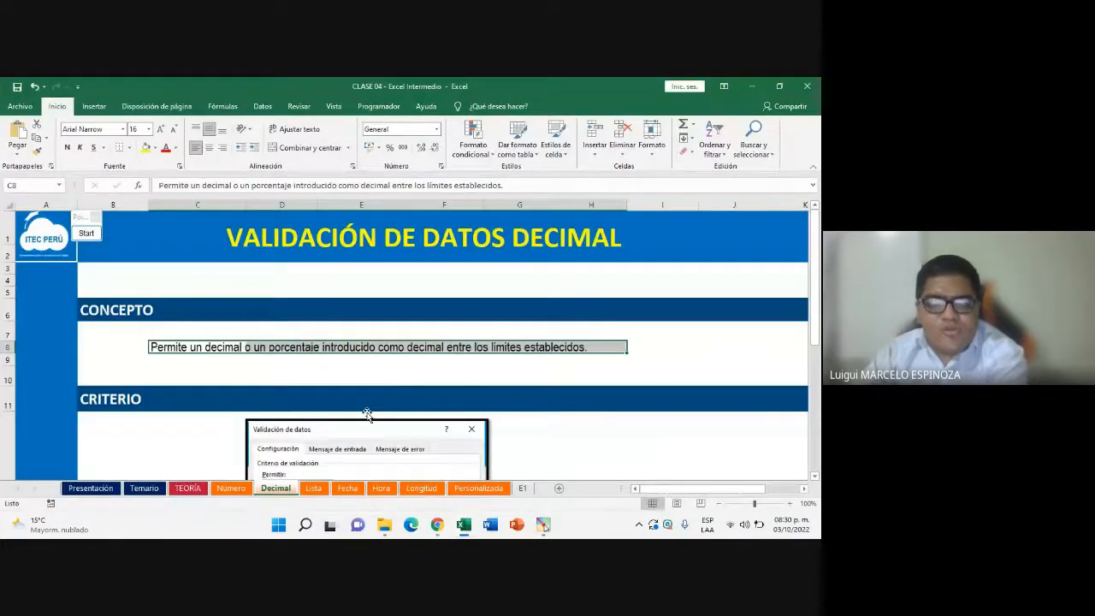
{"action": "scroll", "coordinate": [389, 380], "scroll_direction": "down", "scroll_amount": 1}
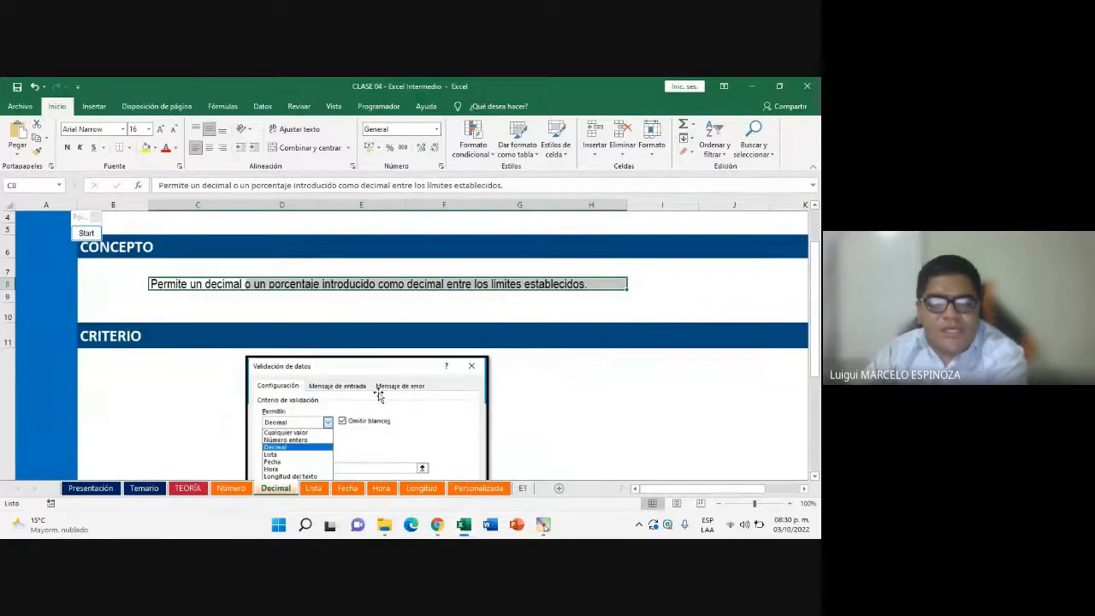
{"action": "left_click", "coordinate": [237, 489]}
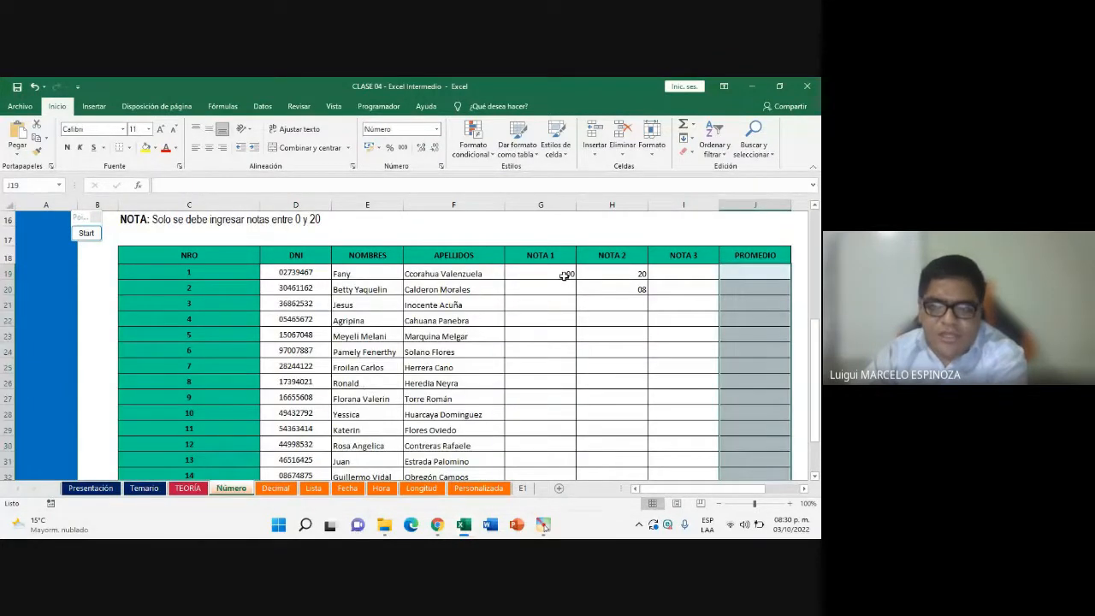
{"action": "left_click_drag", "start_coordinate": [565, 275], "coordinate": [666, 488]}
{"action": "scroll", "coordinate": [501, 396], "scroll_direction": "up", "scroll_amount": 1}
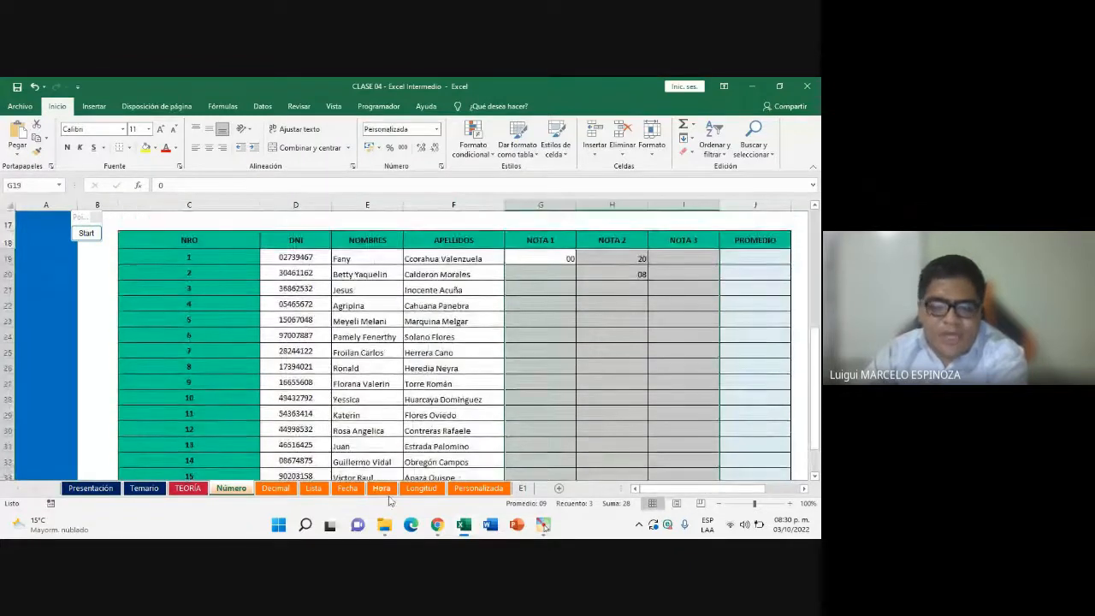
{"action": "left_click", "coordinate": [277, 489]}
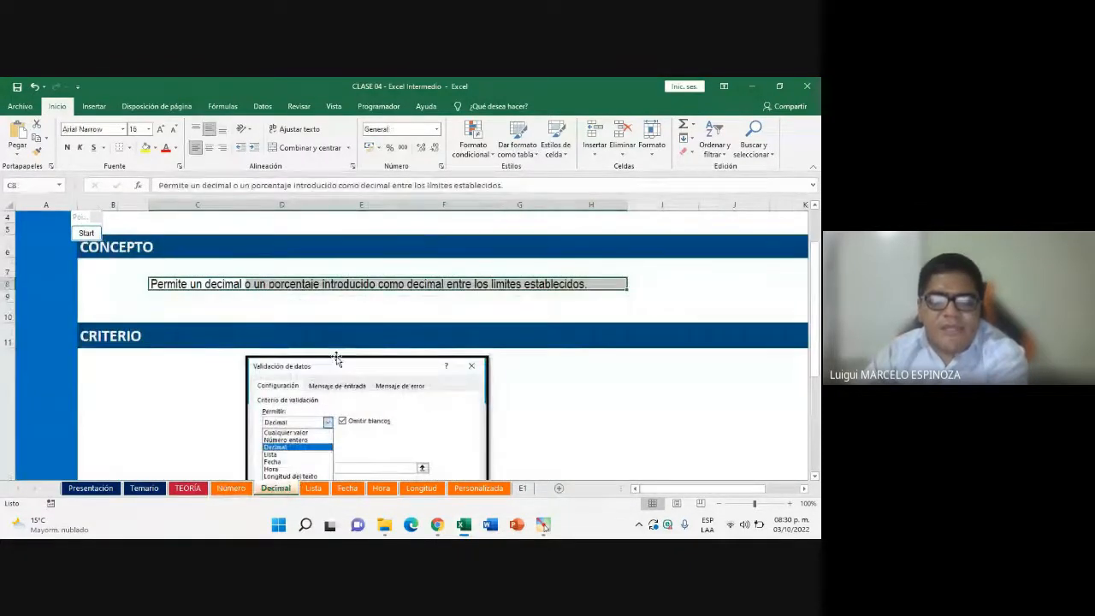
{"action": "left_click", "coordinate": [225, 311]}
{"action": "left_click", "coordinate": [168, 285]}
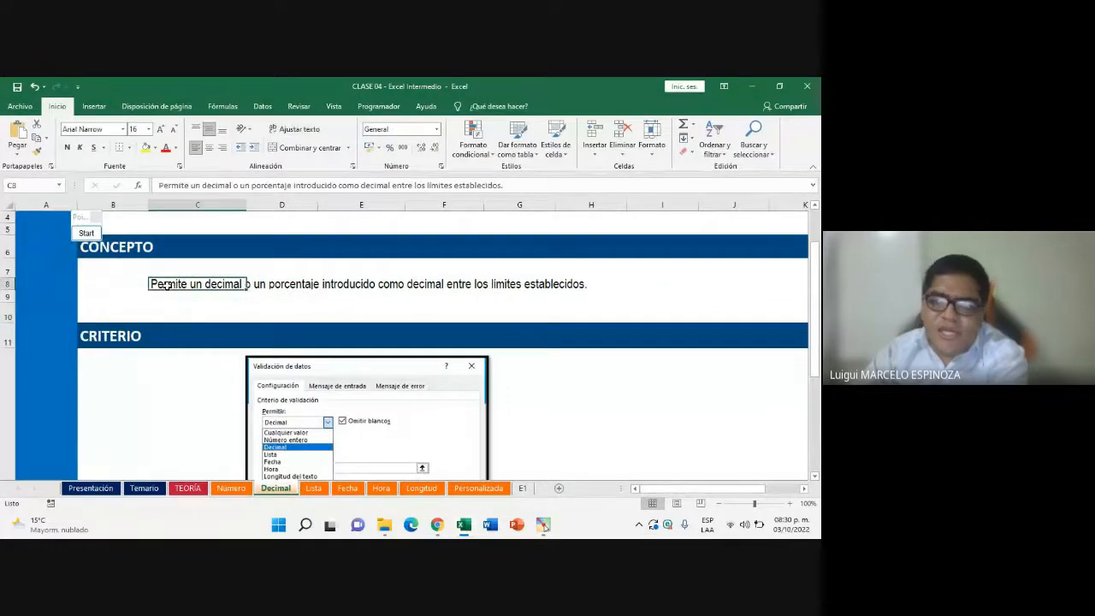
{"action": "left_click_drag", "start_coordinate": [161, 284], "coordinate": [576, 293]}
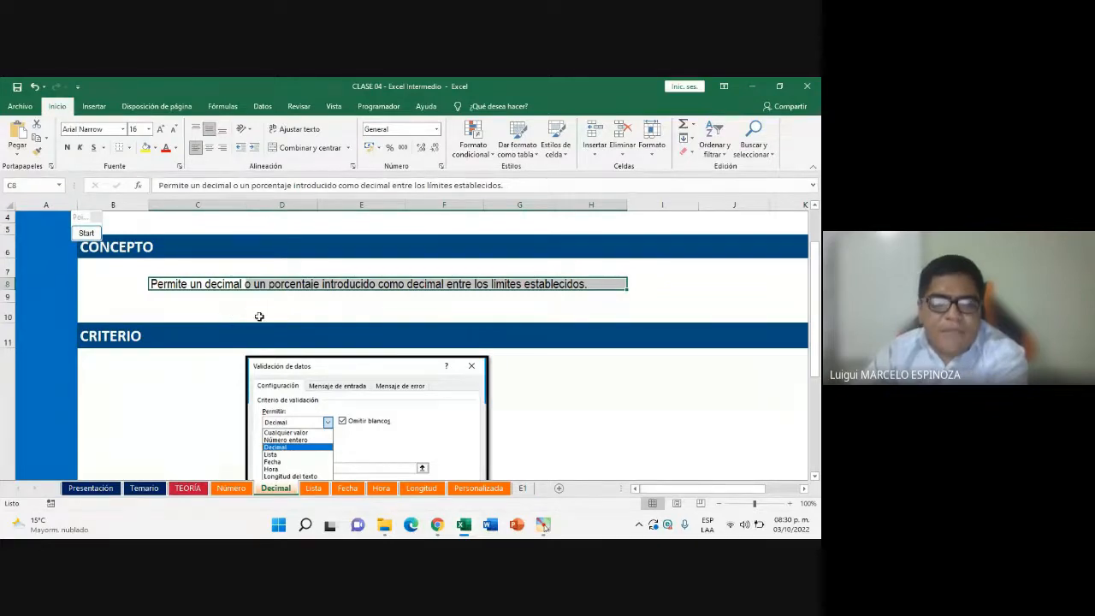
{"action": "scroll", "coordinate": [259, 321], "scroll_direction": "down", "scroll_amount": 5}
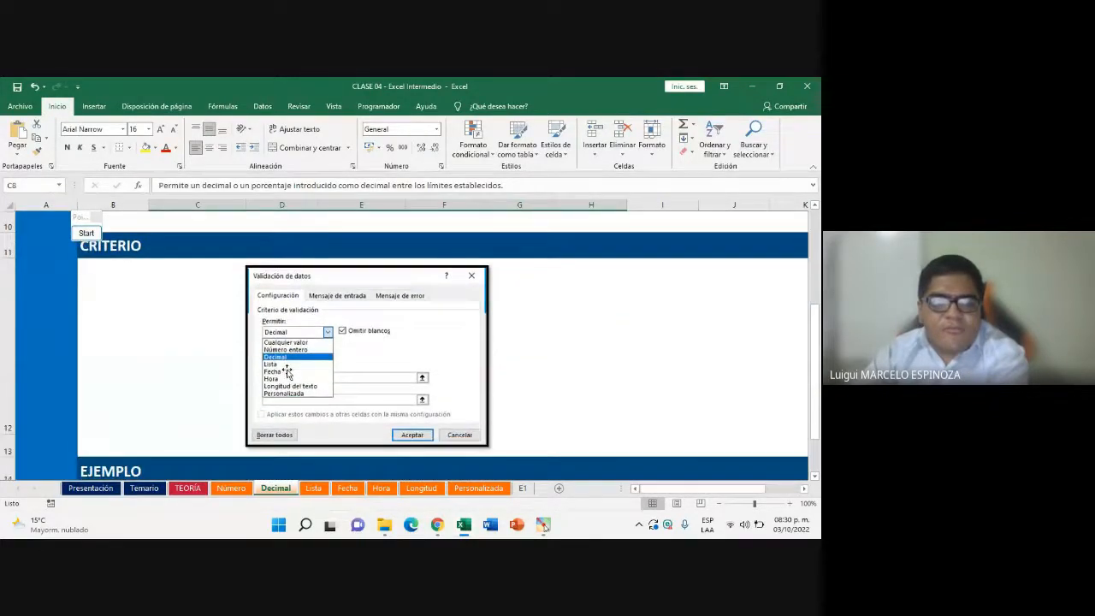
{"action": "scroll", "coordinate": [288, 377], "scroll_direction": "up", "scroll_amount": 3}
{"action": "scroll", "coordinate": [288, 376], "scroll_direction": "up", "scroll_amount": 2}
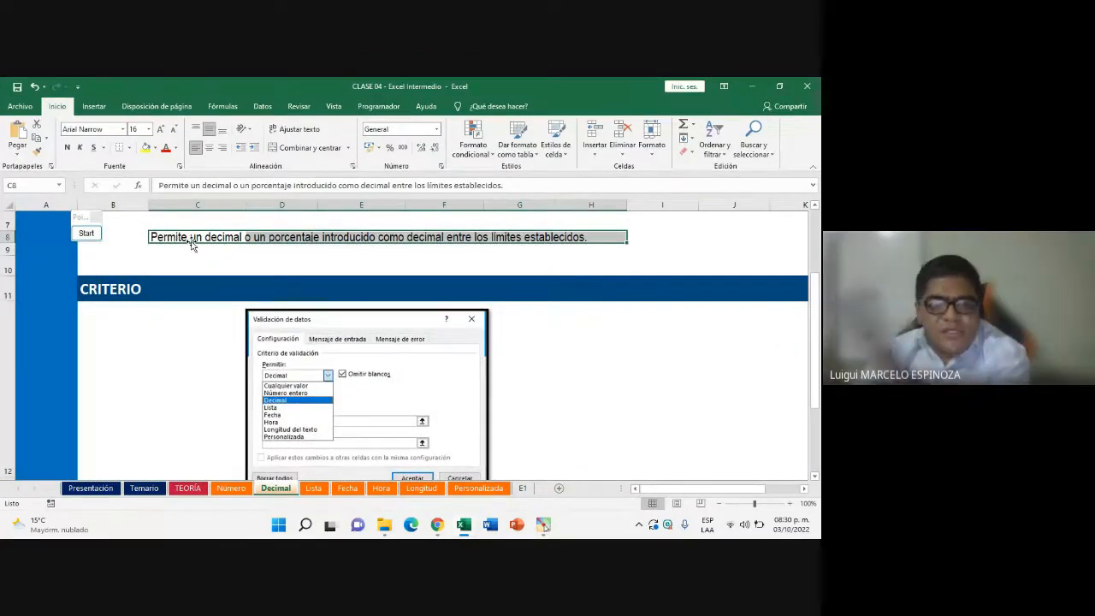
Sketch red example numbers 2, 2,5, 2,6 and 2,000 over the Decimal sheet, then clear them
{"action": "left_click", "coordinate": [86, 233]}
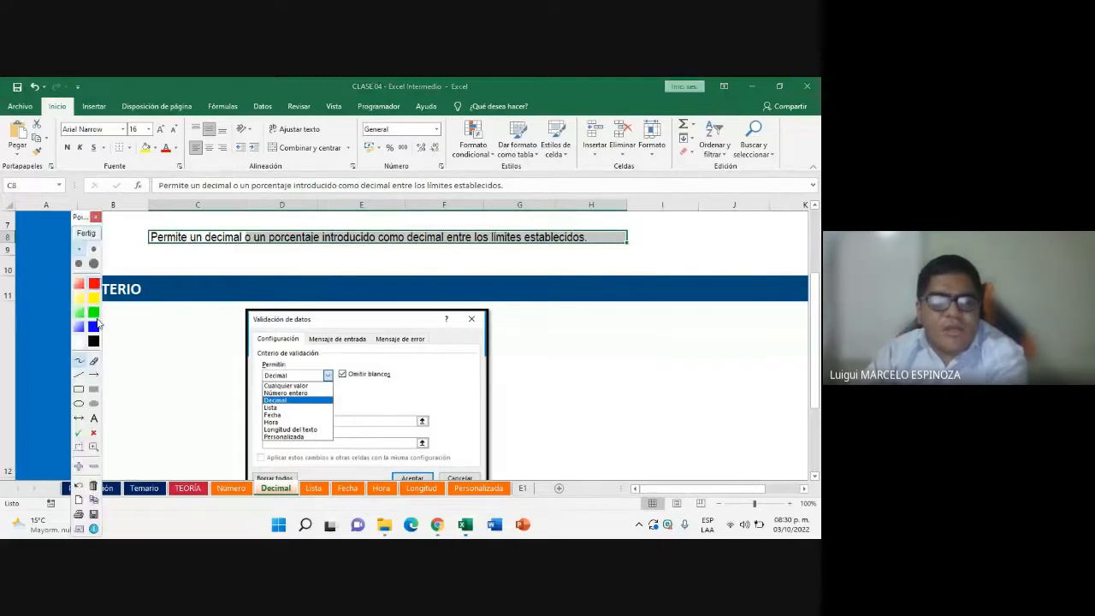
{"action": "left_click_drag", "start_coordinate": [542, 320], "coordinate": [560, 344]}
{"action": "left_click_drag", "start_coordinate": [650, 322], "coordinate": [673, 320]}
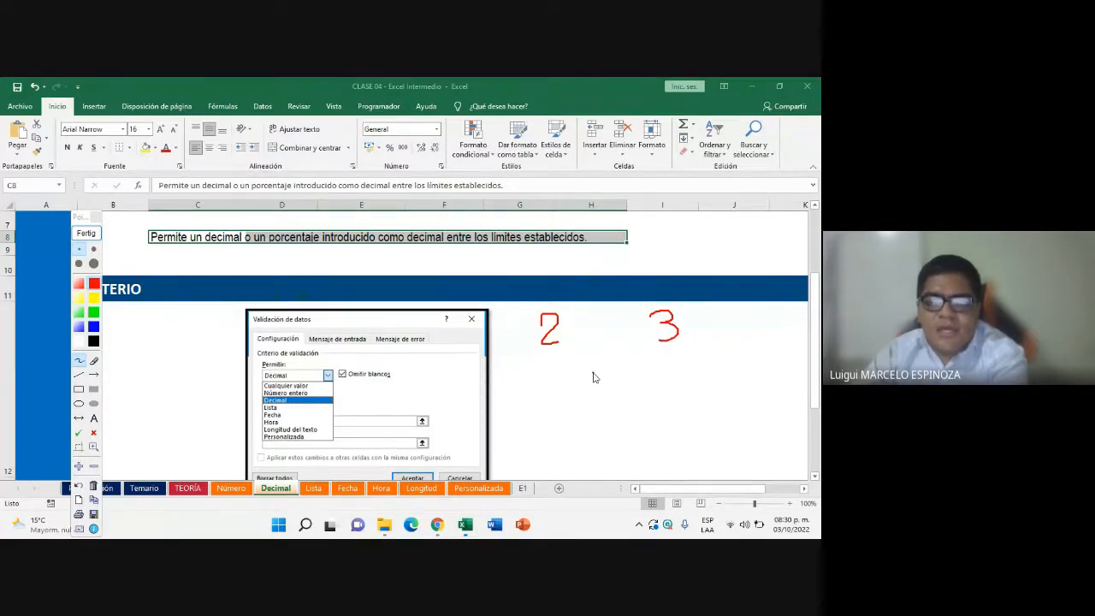
{"action": "left_click_drag", "start_coordinate": [602, 379], "coordinate": [614, 387]}
{"action": "mouse_move", "coordinate": [638, 350]}
{"action": "left_mouse_down"}
{"action": "mouse_move", "coordinate": [629, 387]}
{"action": "mouse_move", "coordinate": [719, 396]}
{"action": "mouse_move", "coordinate": [726, 409]}
{"action": "left_mouse_up"}
{"action": "left_click_drag", "start_coordinate": [742, 361], "coordinate": [745, 383]}
{"action": "mouse_move", "coordinate": [530, 373]}
{"action": "left_mouse_down"}
{"action": "mouse_move", "coordinate": [530, 394]}
{"action": "mouse_move", "coordinate": [560, 392]}
{"action": "mouse_move", "coordinate": [572, 376]}
{"action": "left_mouse_up"}
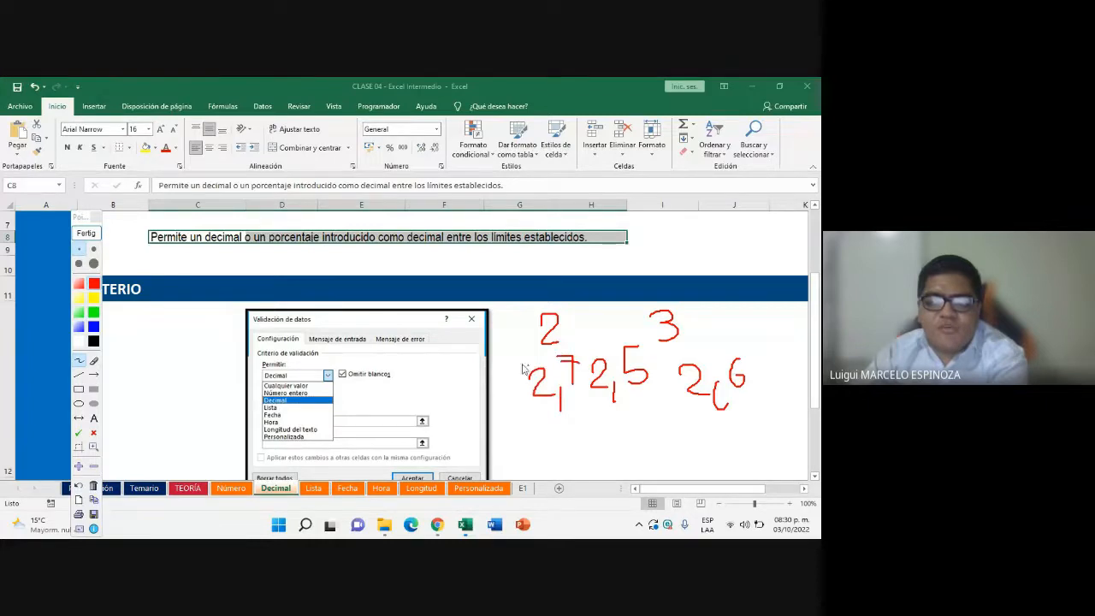
{"action": "left_click_drag", "start_coordinate": [505, 344], "coordinate": [510, 362]}
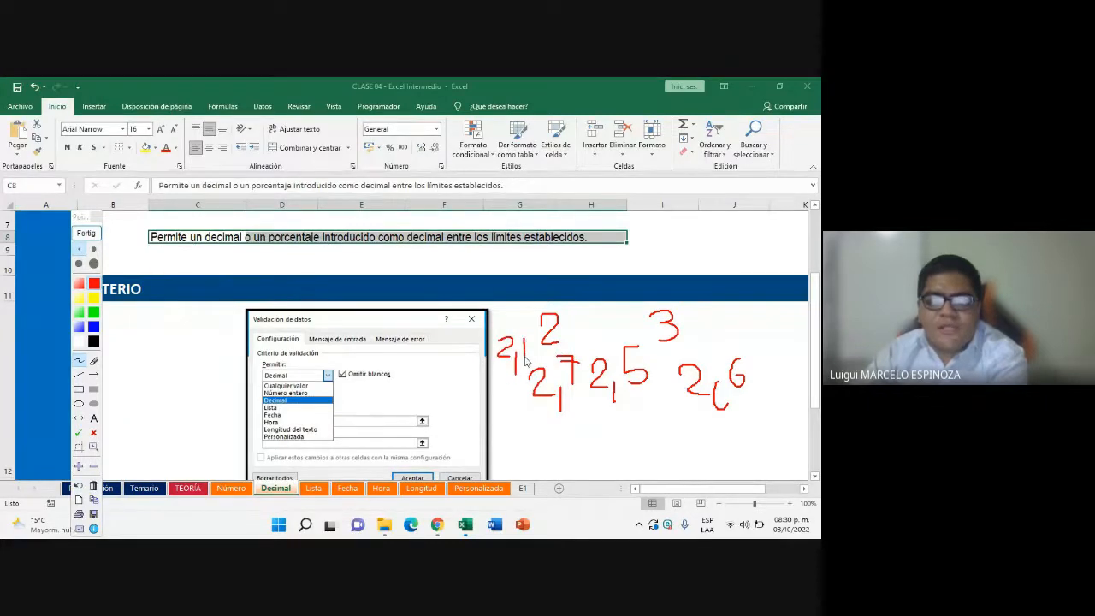
{"action": "mouse_move", "coordinate": [494, 258]}
{"action": "left_mouse_down"}
{"action": "mouse_move", "coordinate": [499, 271]}
{"action": "mouse_move", "coordinate": [519, 257]}
{"action": "mouse_move", "coordinate": [537, 269]}
{"action": "mouse_move", "coordinate": [554, 249]}
{"action": "left_mouse_up"}
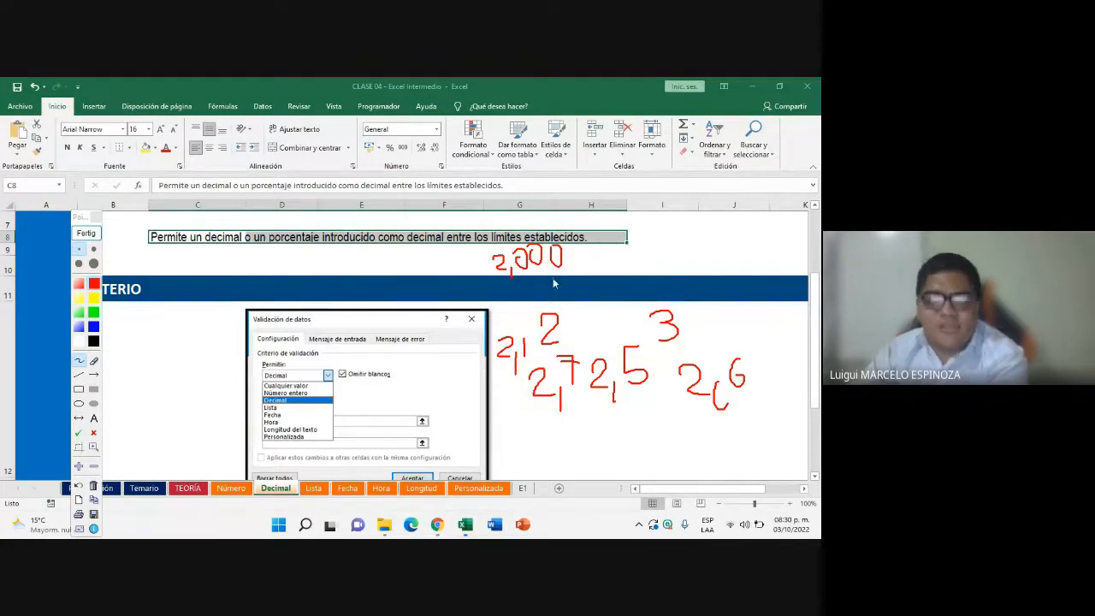
{"action": "left_click", "coordinate": [96, 237]}
{"action": "mouse_move", "coordinate": [437, 525]}
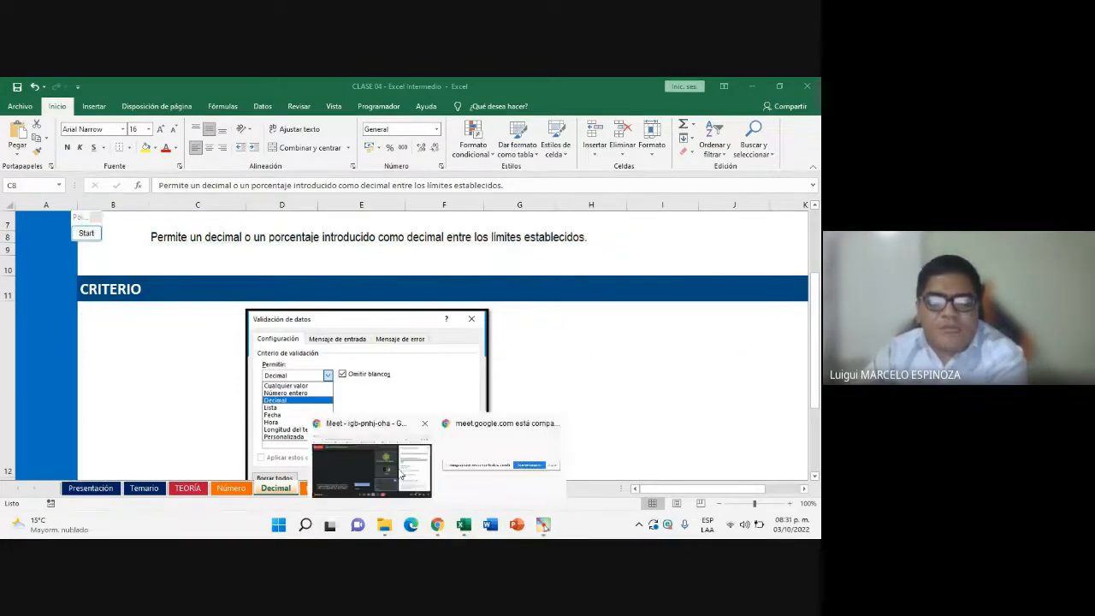
{"action": "left_click", "coordinate": [397, 468]}
{"action": "scroll", "coordinate": [638, 388], "scroll_direction": "down", "scroll_amount": 1}
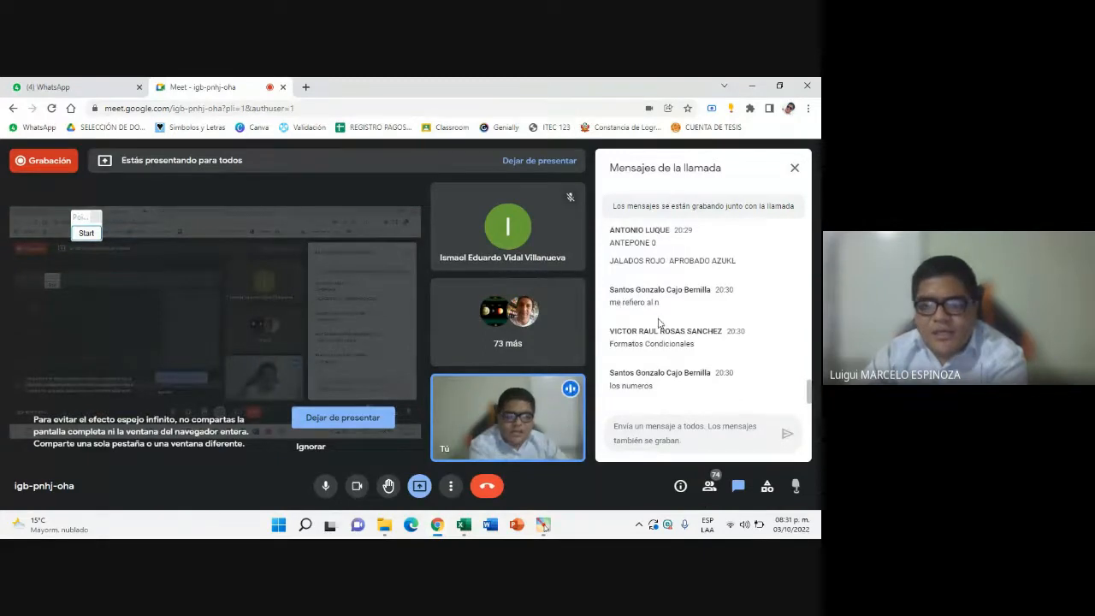
{"action": "scroll", "coordinate": [644, 323], "scroll_direction": "up", "scroll_amount": 1}
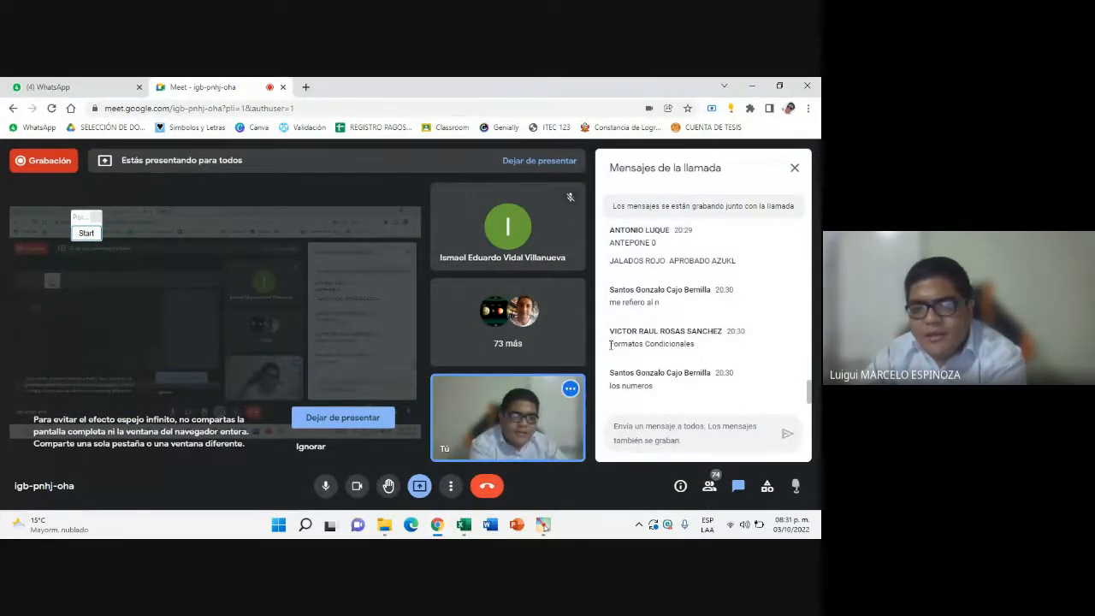
{"action": "left_click_drag", "start_coordinate": [610, 345], "coordinate": [712, 352]}
{"action": "left_click", "coordinate": [715, 357]}
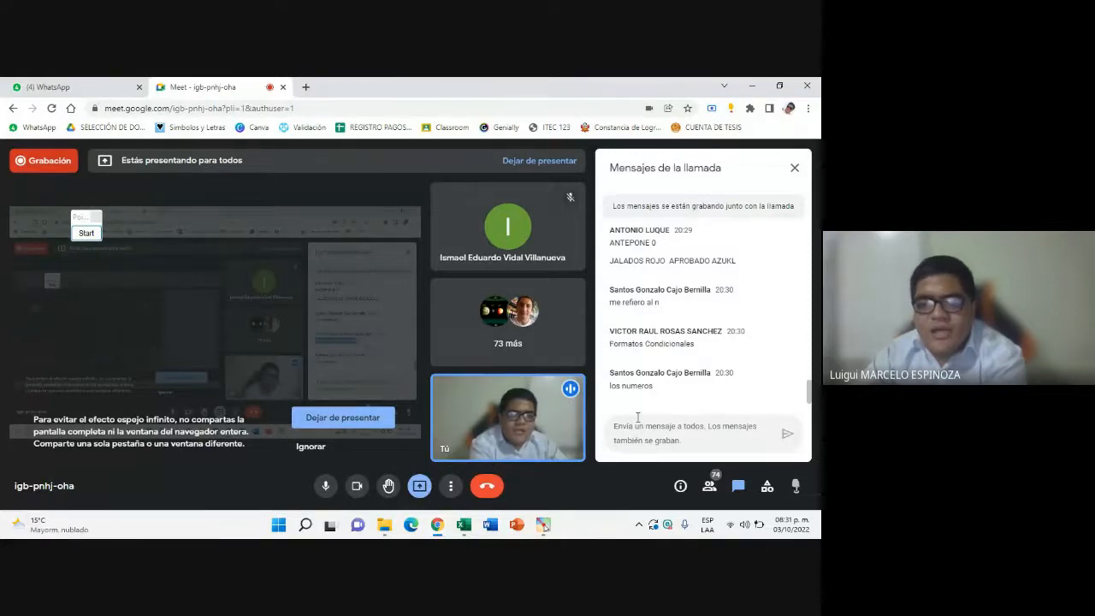
{"action": "left_click", "coordinate": [463, 524]}
Scroll the Decimal sheet to the EJEMPLO table and select the data validation screenshot
{"action": "scroll", "coordinate": [350, 360], "scroll_direction": "down", "scroll_amount": 3}
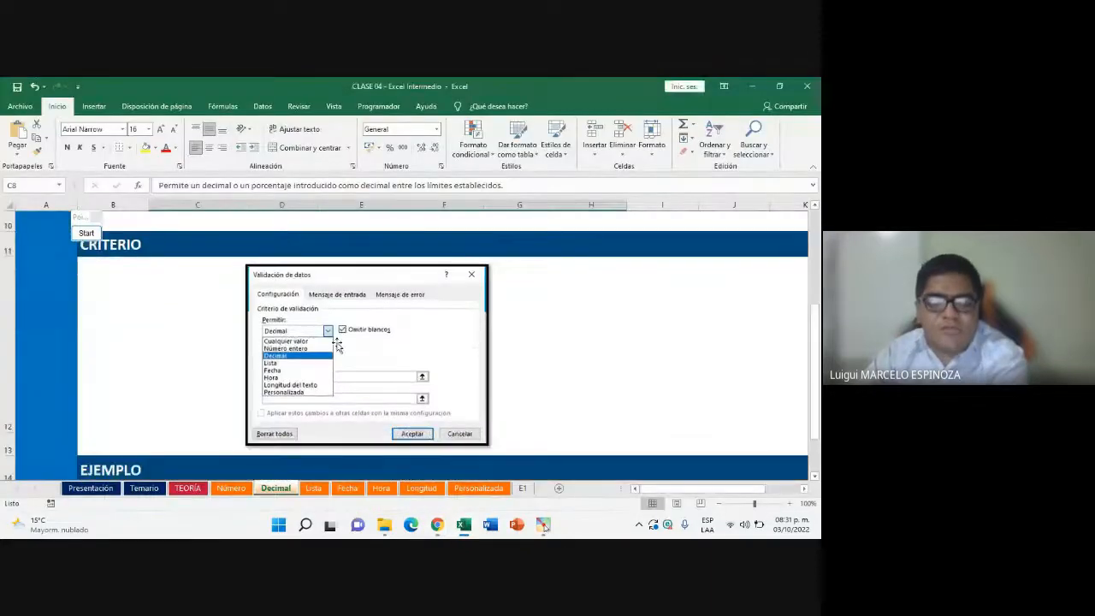
{"action": "scroll", "coordinate": [350, 360], "scroll_direction": "up", "scroll_amount": 3}
{"action": "scroll", "coordinate": [247, 340], "scroll_direction": "down", "scroll_amount": 1}
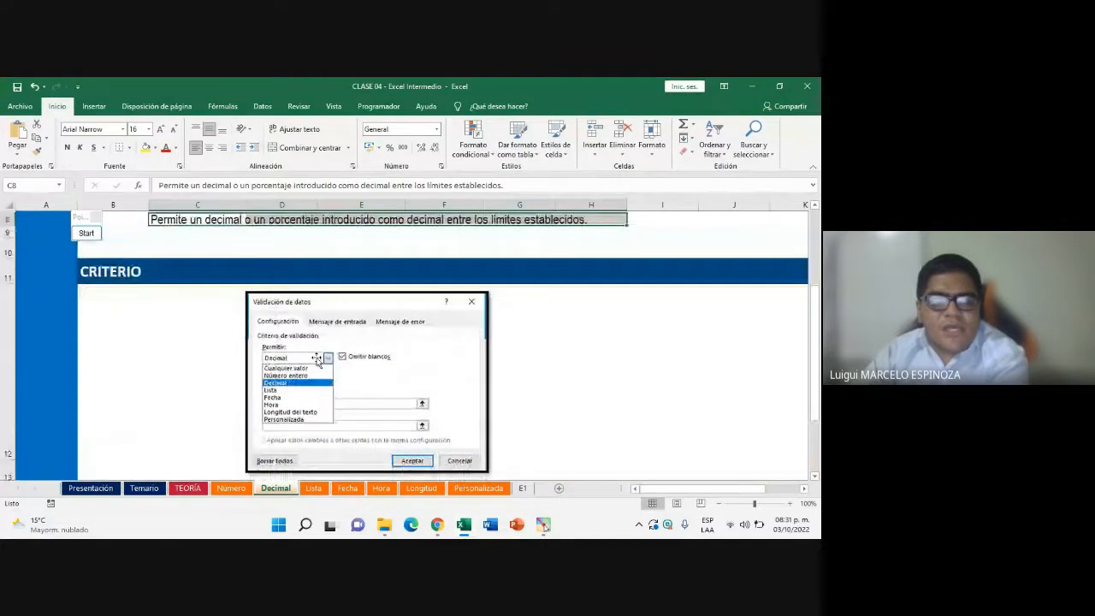
{"action": "left_click", "coordinate": [376, 327]}
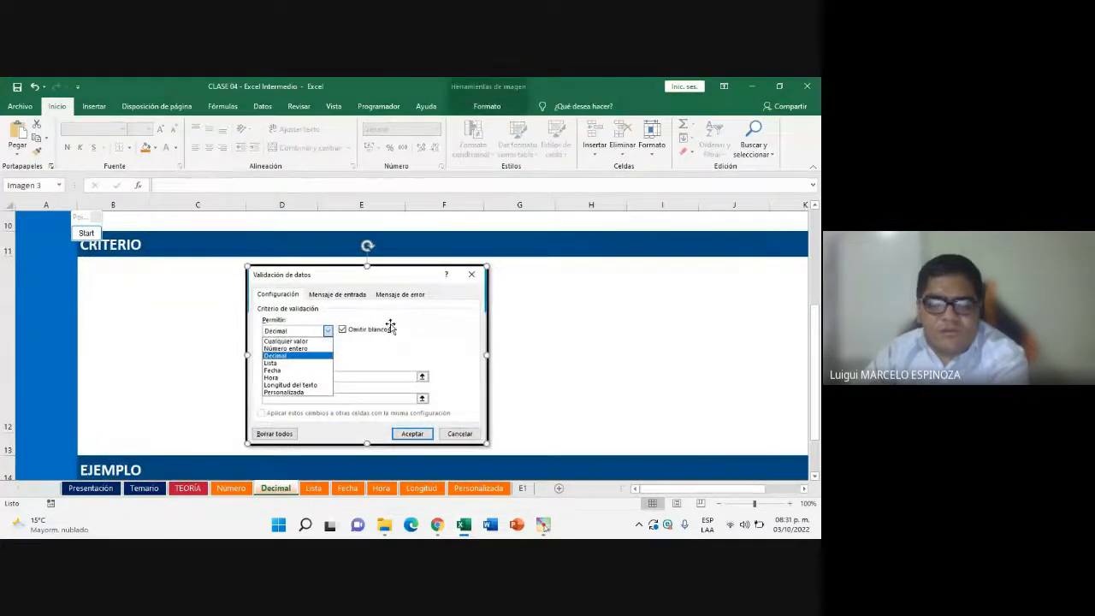
{"action": "scroll", "coordinate": [387, 325], "scroll_direction": "down", "scroll_amount": 1}
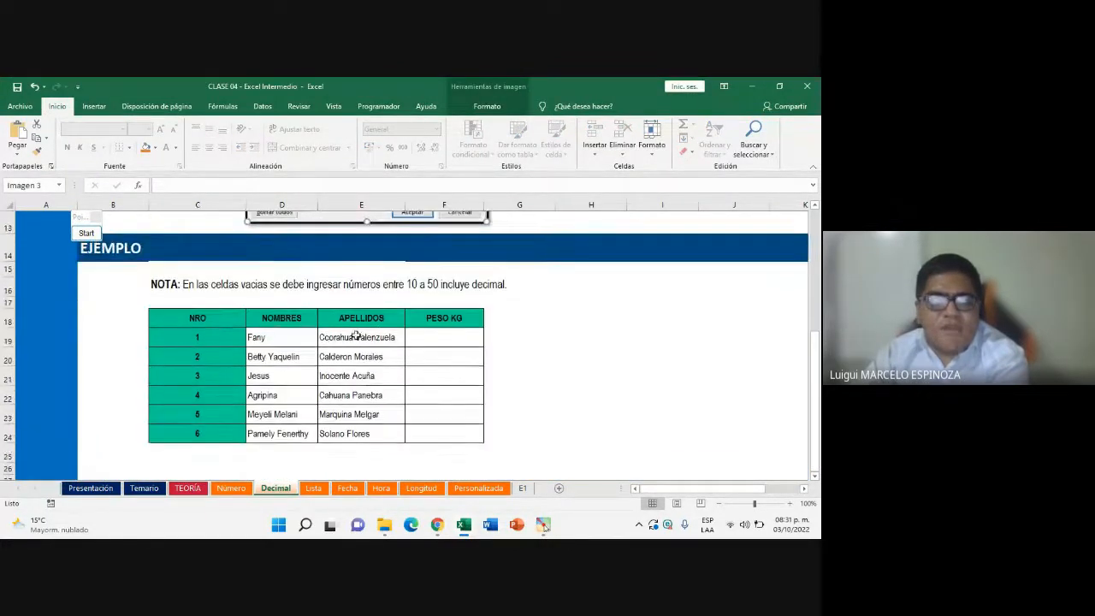
{"action": "left_click", "coordinate": [815, 476]}
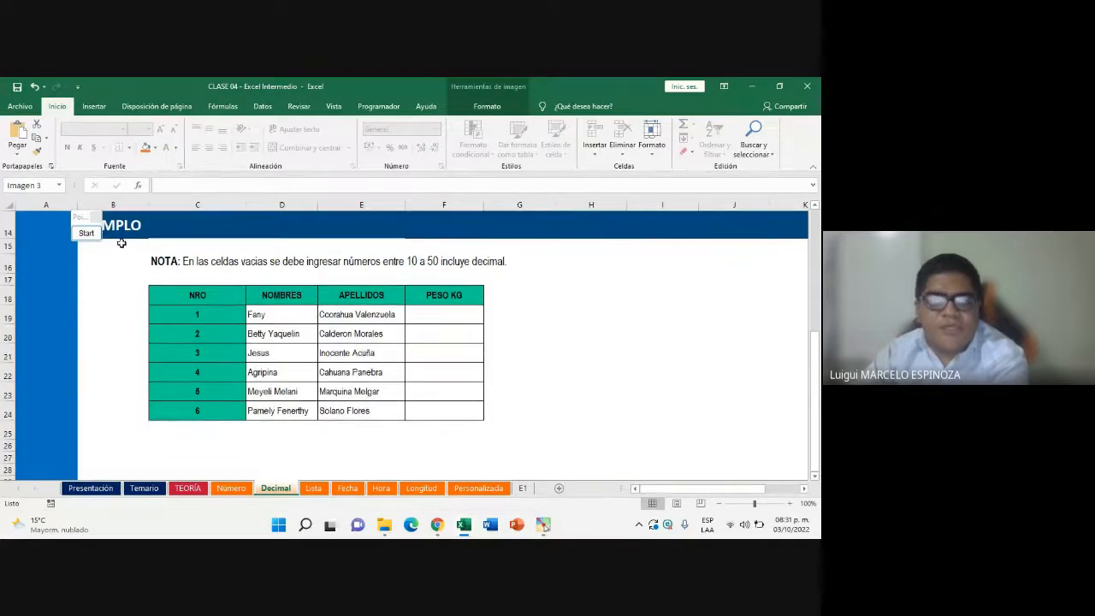
Box the PESO KG column and the 10–50 limits, then highlight Meet's validation-types question
{"action": "mouse_move", "coordinate": [81, 220]}
{"action": "left_mouse_down"}
{"action": "mouse_move", "coordinate": [714, 280]}
{"action": "mouse_move", "coordinate": [735, 267]}
{"action": "left_mouse_up"}
{"action": "left_click", "coordinate": [737, 283]}
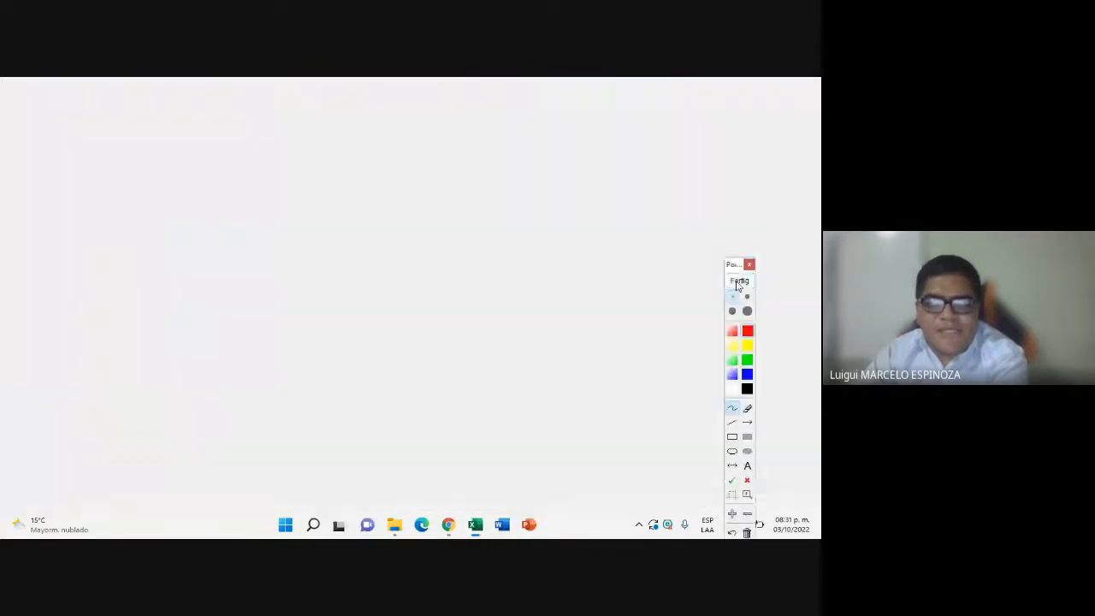
{"action": "left_click", "coordinate": [732, 436]}
{"action": "left_click_drag", "start_coordinate": [400, 304], "coordinate": [493, 428]}
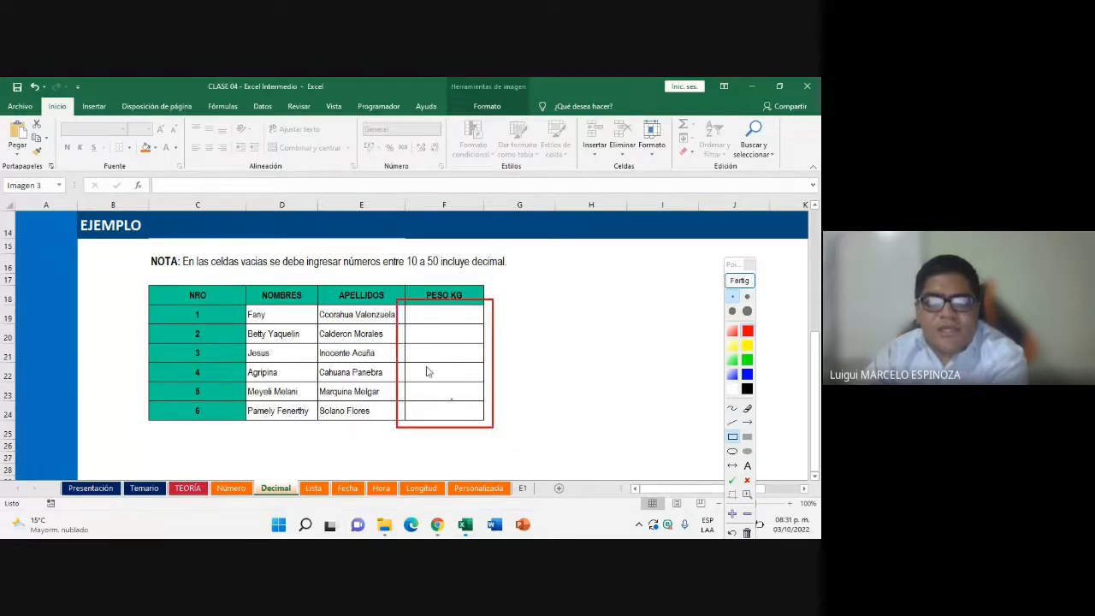
{"action": "left_click", "coordinate": [747, 282]}
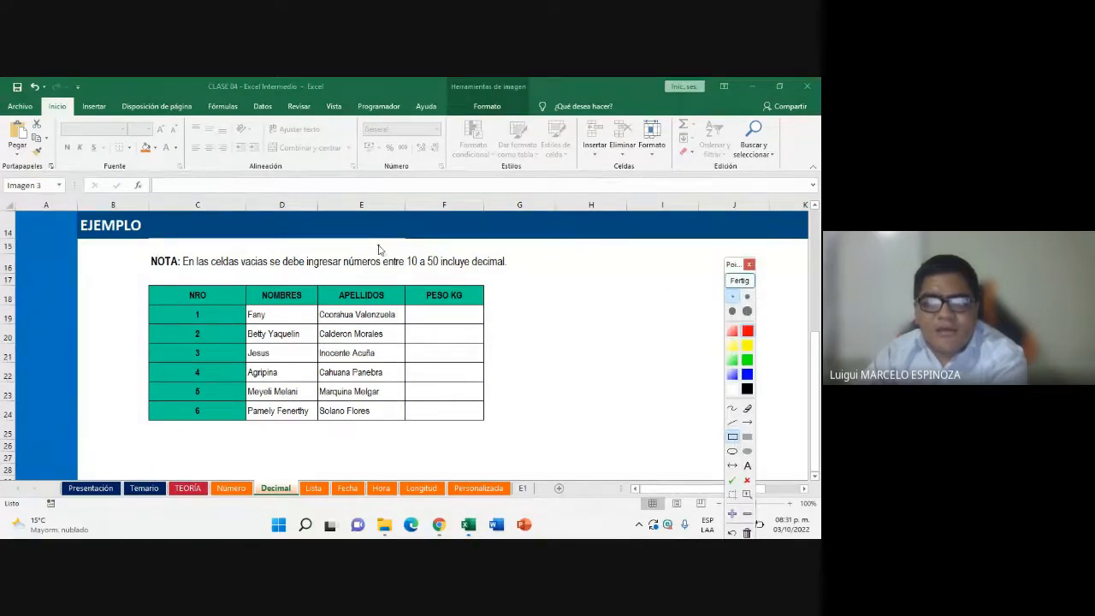
{"action": "left_click_drag", "start_coordinate": [379, 249], "coordinate": [445, 281]}
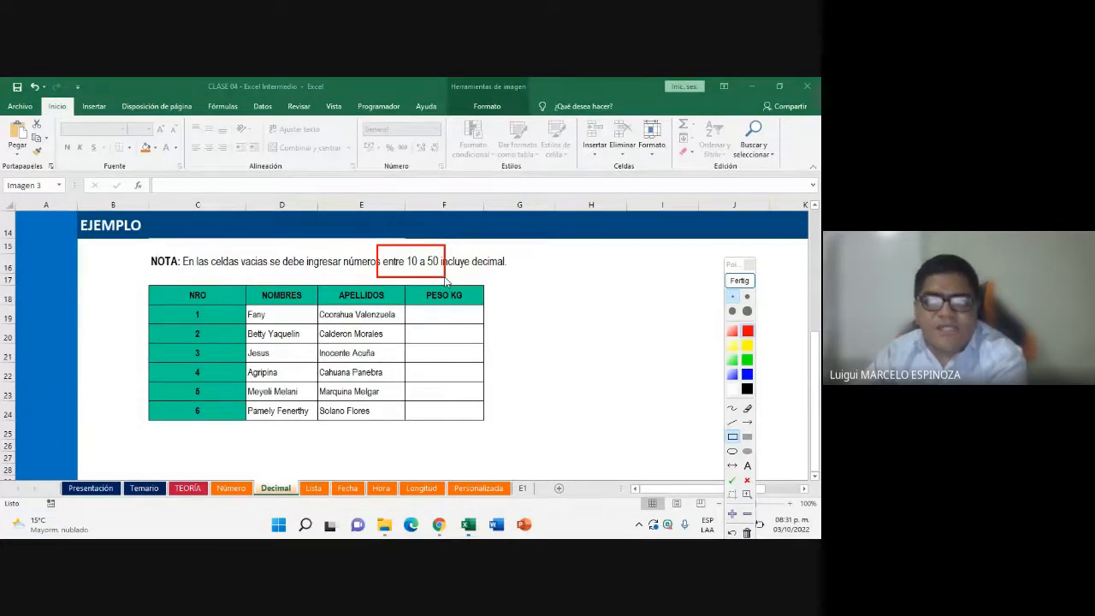
{"action": "left_click", "coordinate": [739, 285]}
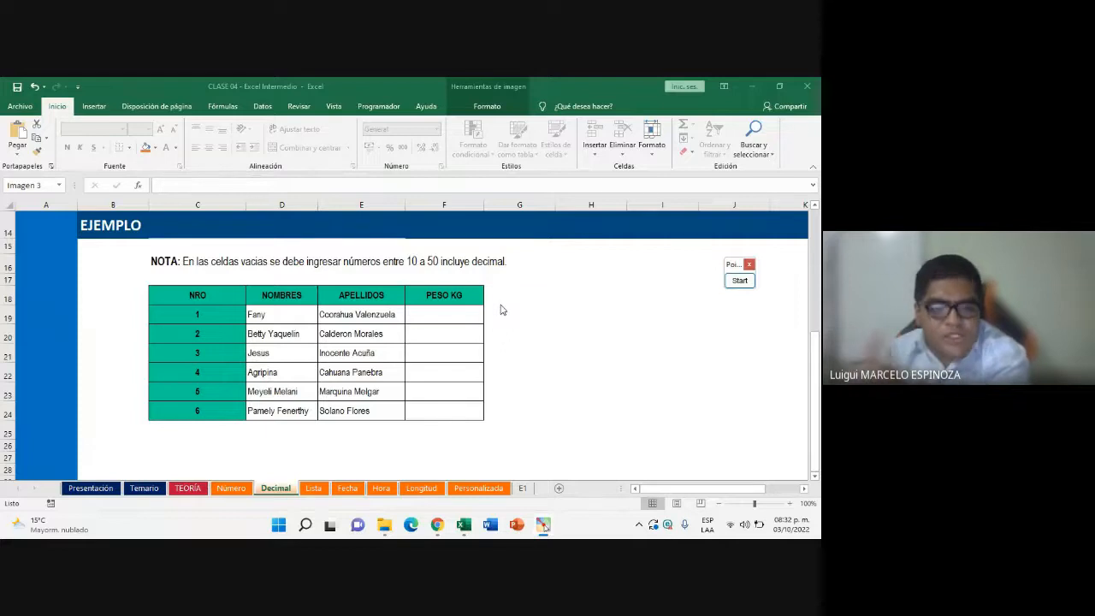
{"action": "left_click", "coordinate": [355, 473]}
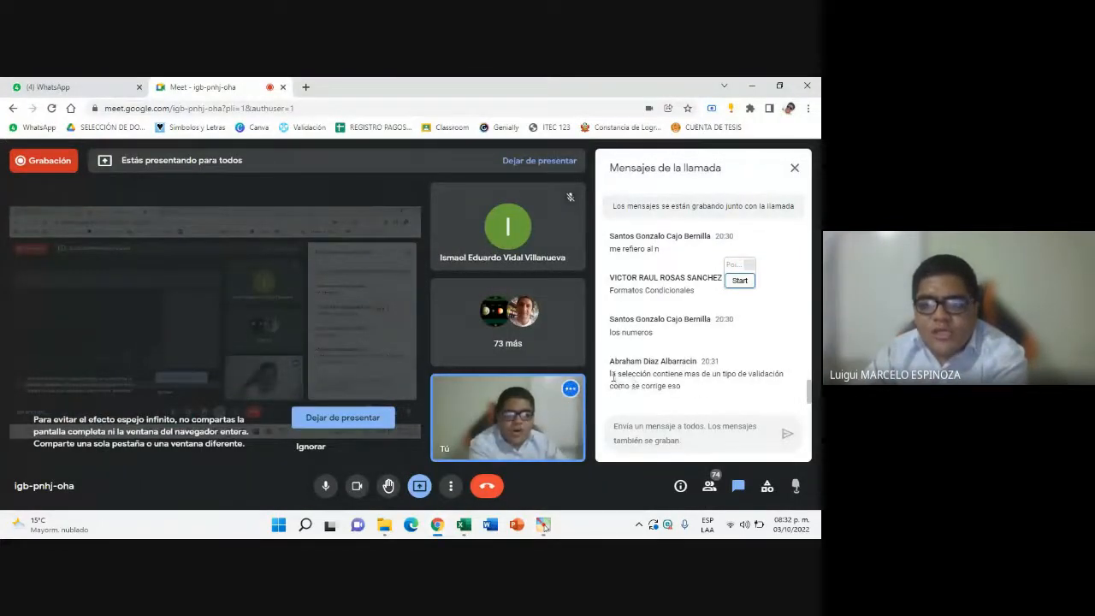
{"action": "left_click_drag", "start_coordinate": [610, 374], "coordinate": [695, 398]}
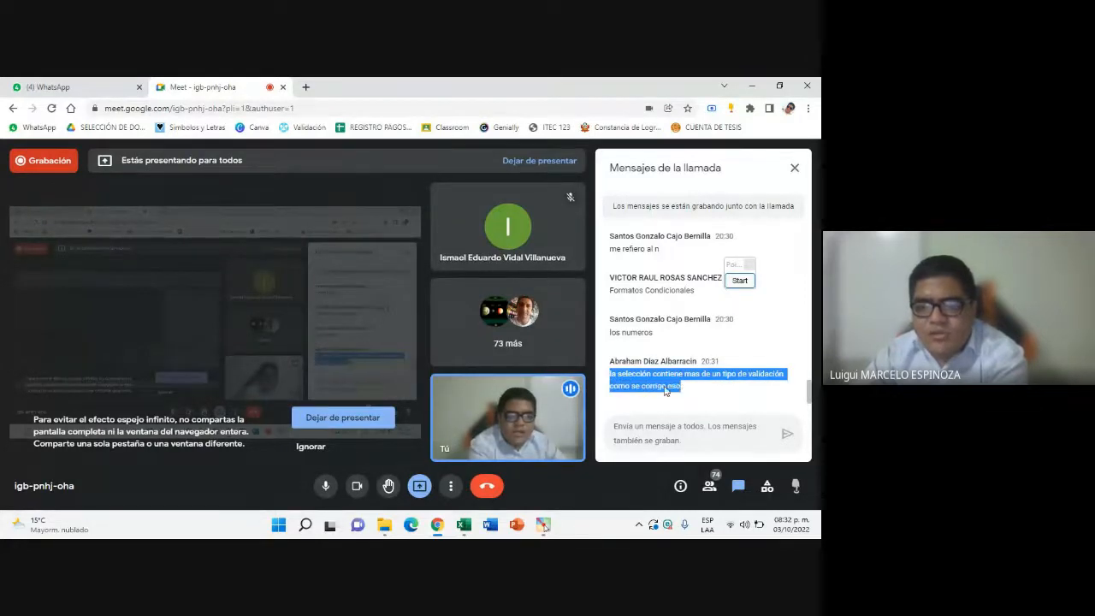
Highlight the Meet chat question about mixing several validation types
{"action": "left_click", "coordinate": [663, 387]}
{"action": "left_click_drag", "start_coordinate": [609, 381], "coordinate": [708, 387]}
{"action": "left_click", "coordinate": [699, 392]}
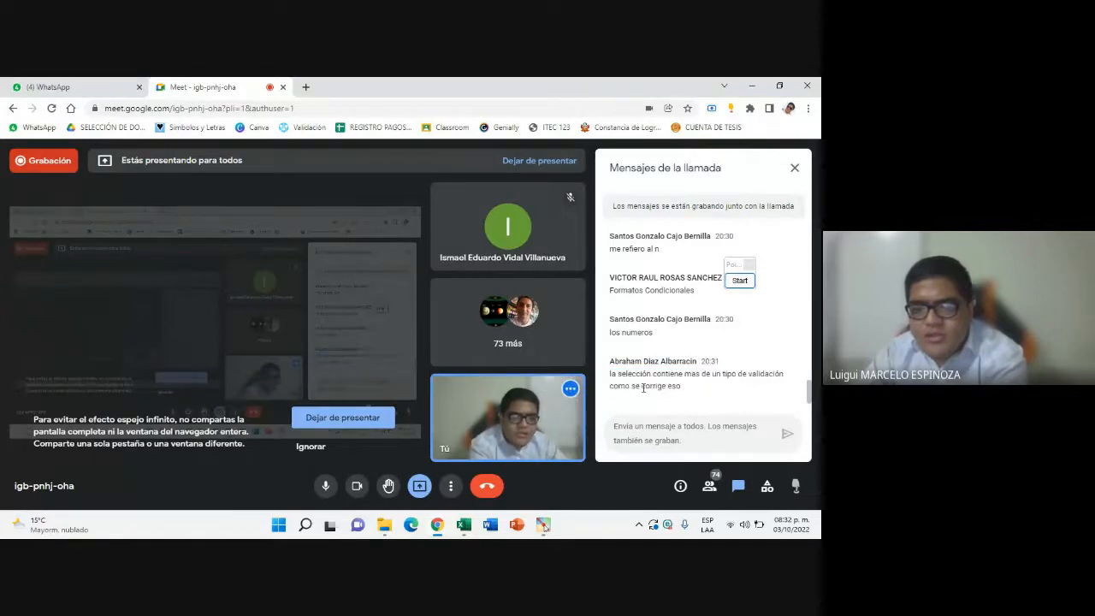
In Excel, select the PESO KG cells F19:F24 on the Decimal sheet
{"action": "left_click", "coordinate": [465, 527]}
{"action": "left_click", "coordinate": [475, 350]}
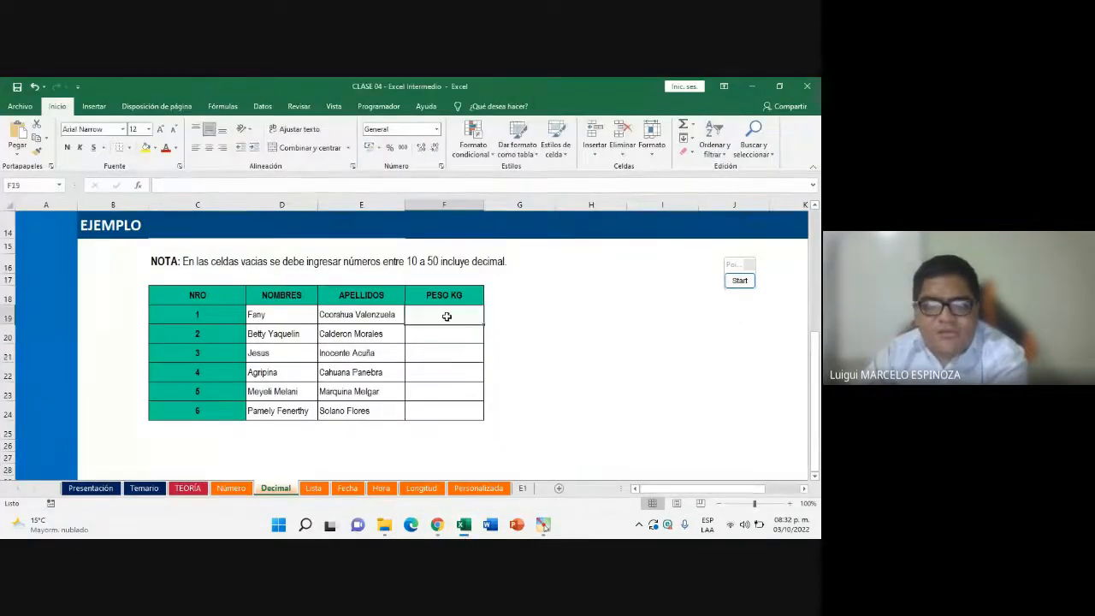
{"action": "left_click_drag", "start_coordinate": [445, 316], "coordinate": [458, 409]}
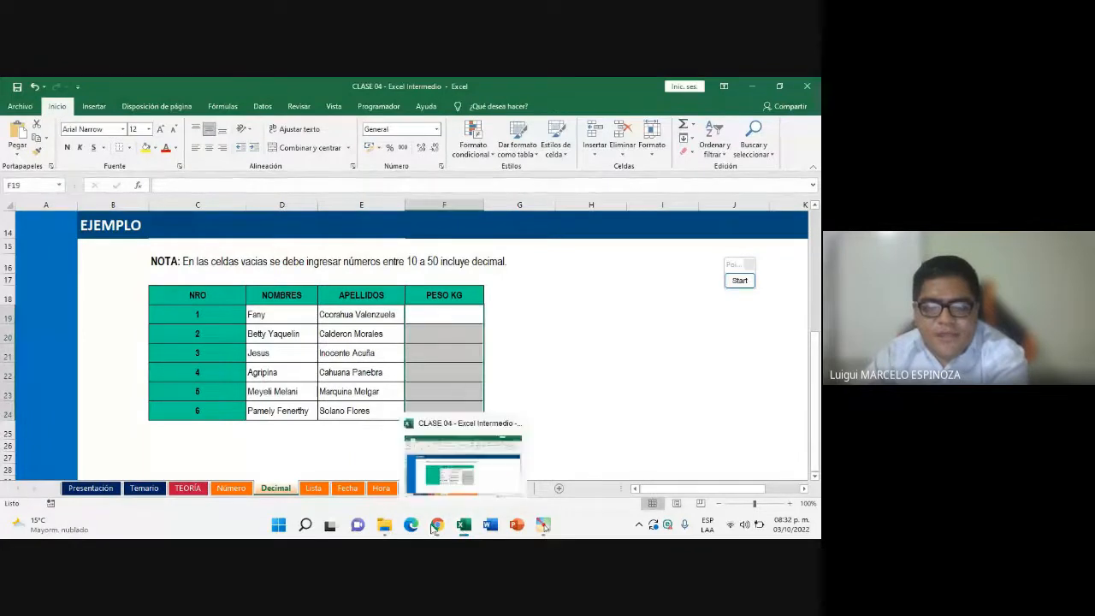
{"action": "left_click", "coordinate": [503, 452]}
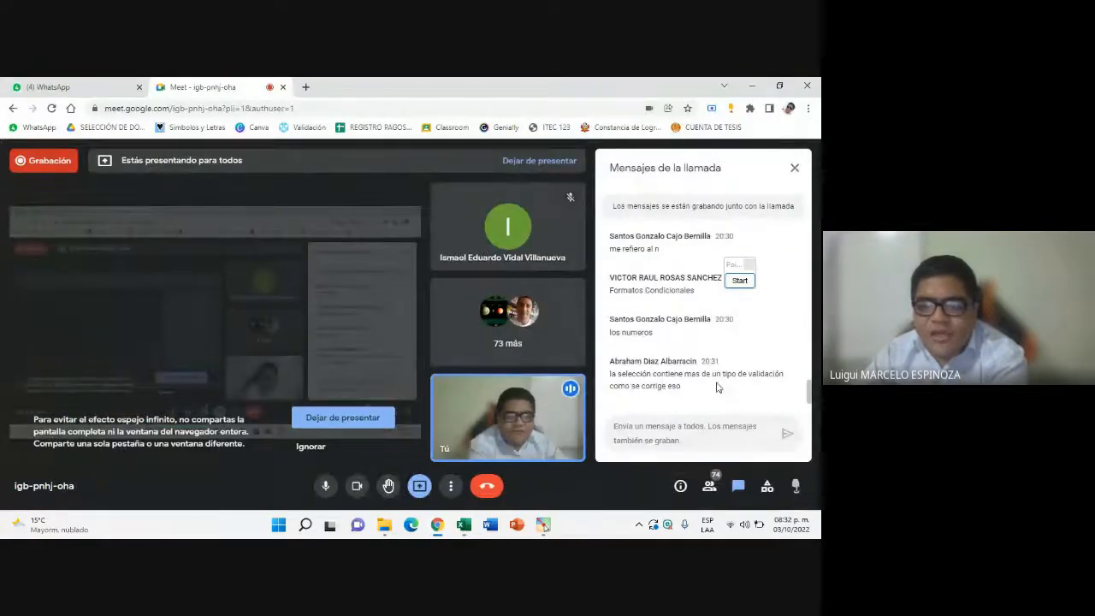
{"action": "left_click", "coordinate": [464, 525]}
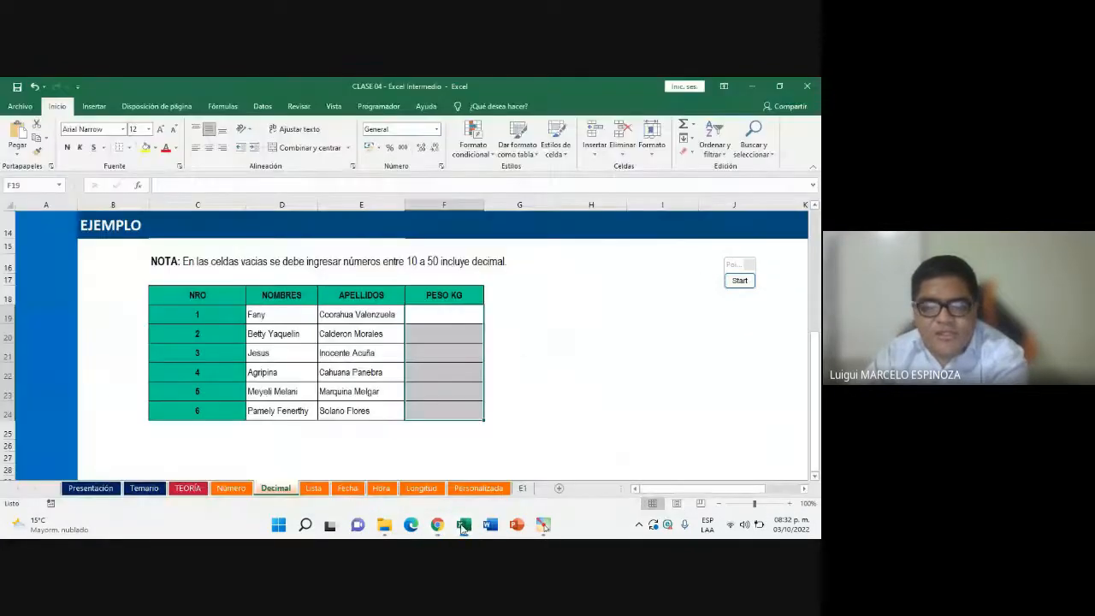
{"action": "left_click", "coordinate": [523, 332]}
{"action": "left_click_drag", "start_coordinate": [444, 318], "coordinate": [450, 409]}
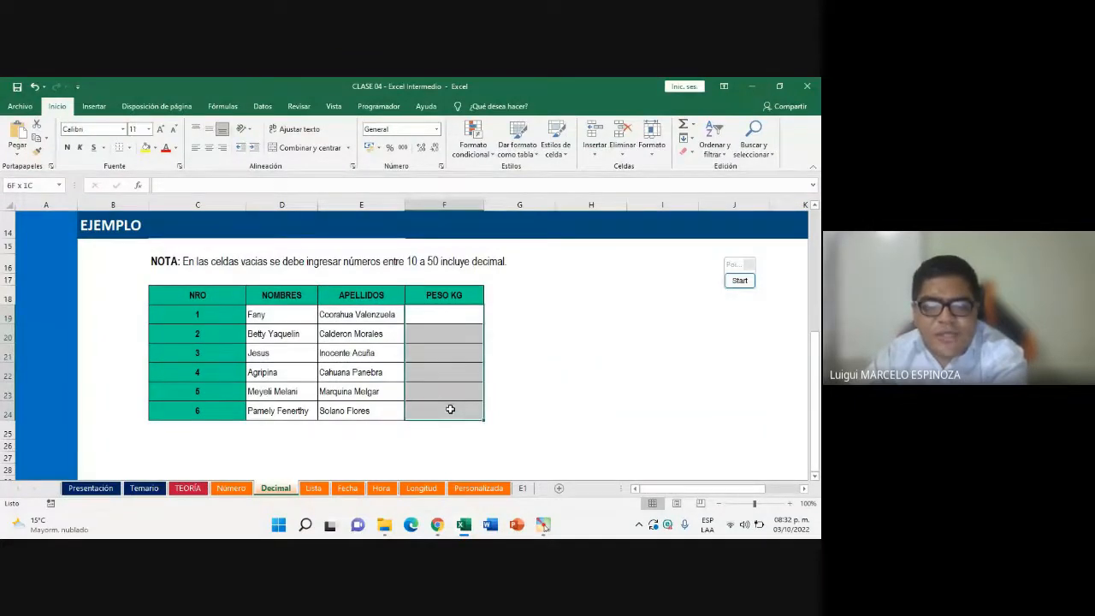
Start a chat reply in Meet, then return to Excel's TEORÍA sheet
{"action": "mouse_move", "coordinate": [444, 524]}
{"action": "left_click", "coordinate": [398, 444]}
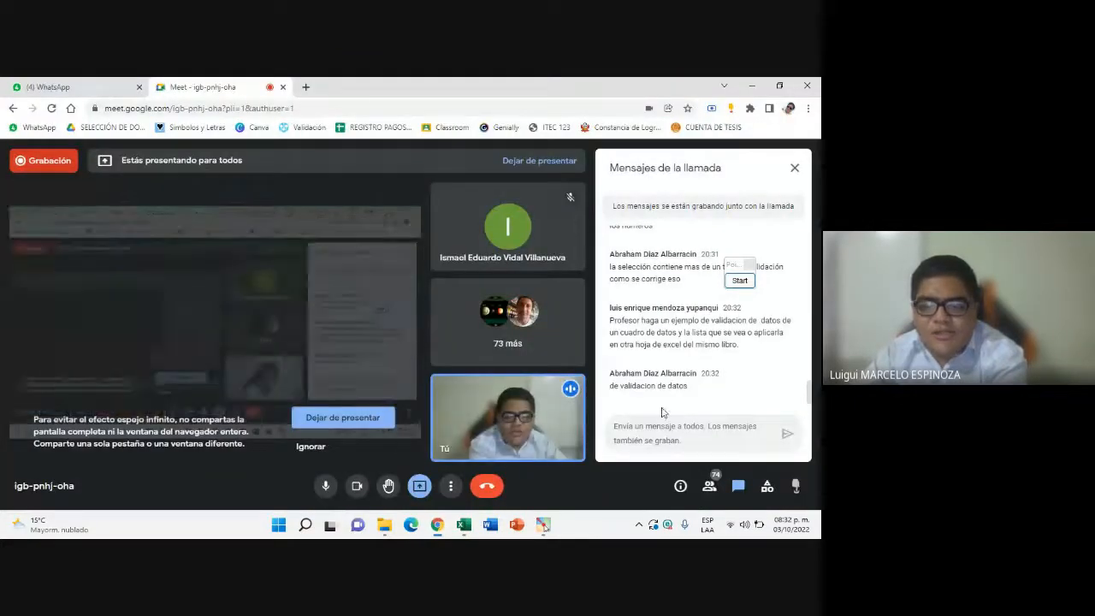
{"action": "left_click", "coordinate": [676, 439]}
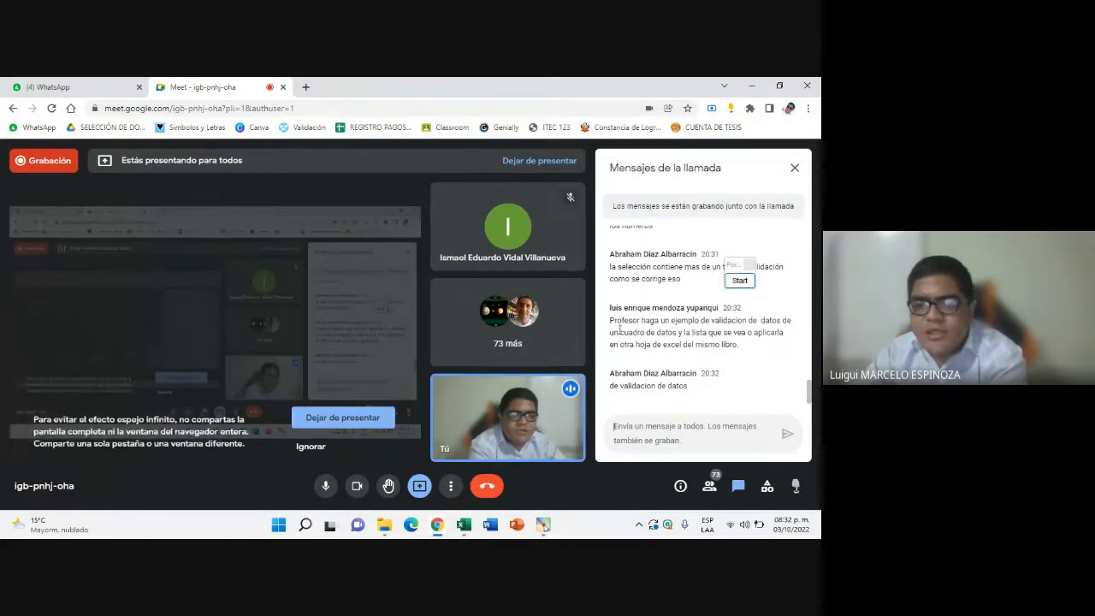
{"action": "left_click", "coordinate": [471, 535]}
{"action": "key", "text": "ctrl+Page_Up"}
{"action": "key", "text": "ctrl+Page_Up"}
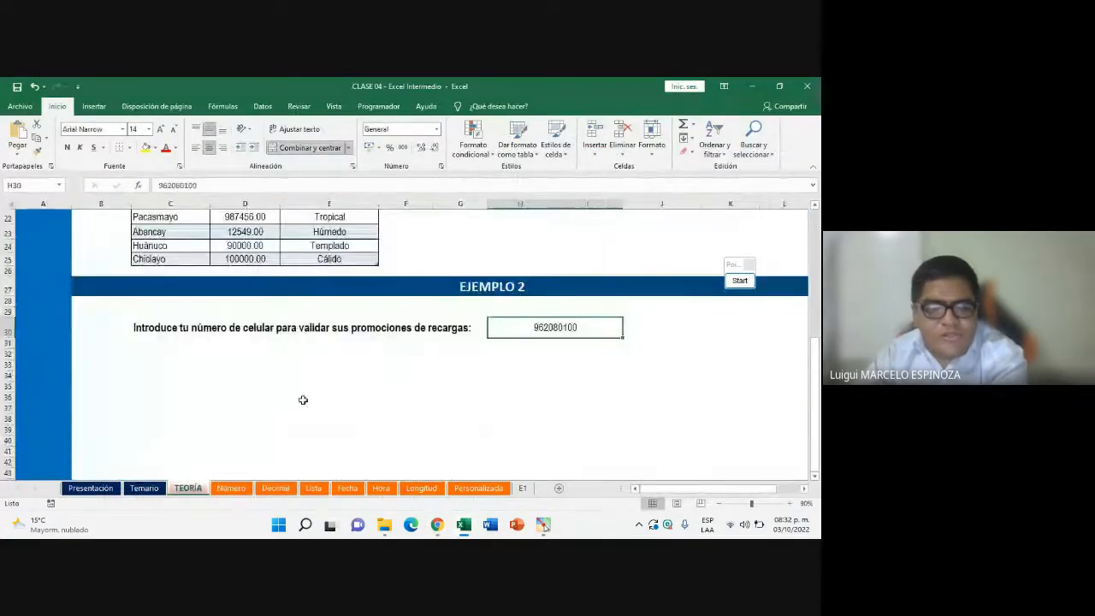
Select the CIUDADES table on TEORÍA and show the city names Trujillo to Chiclayo
{"action": "scroll", "coordinate": [303, 397], "scroll_direction": "up", "scroll_amount": 3}
{"action": "left_click_drag", "start_coordinate": [176, 252], "coordinate": [362, 385]}
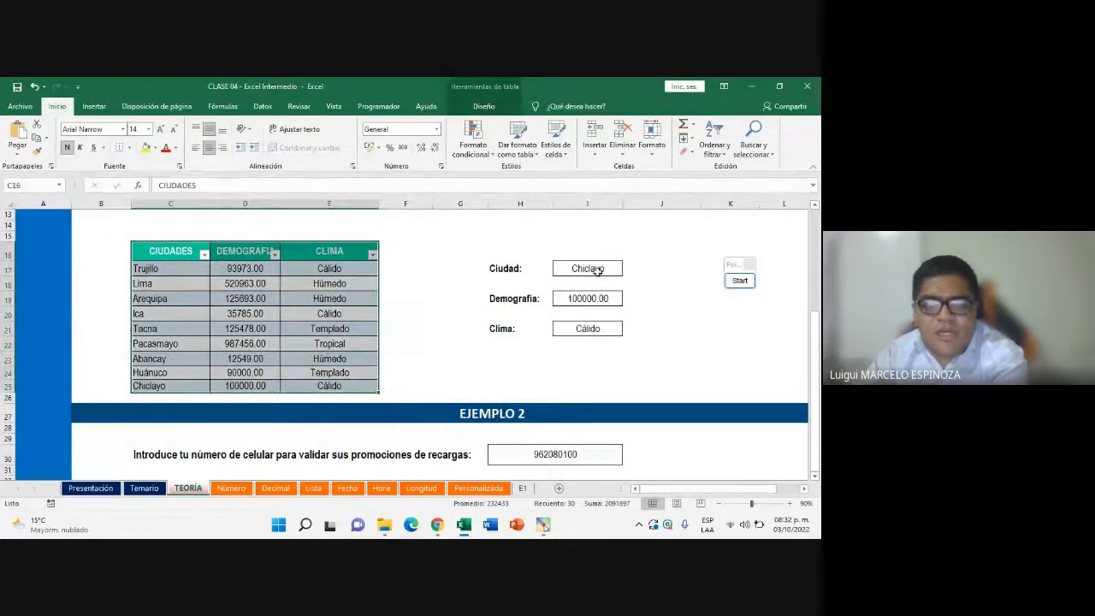
{"action": "left_click", "coordinate": [598, 270]}
{"action": "left_click_drag", "start_coordinate": [171, 252], "coordinate": [372, 393]}
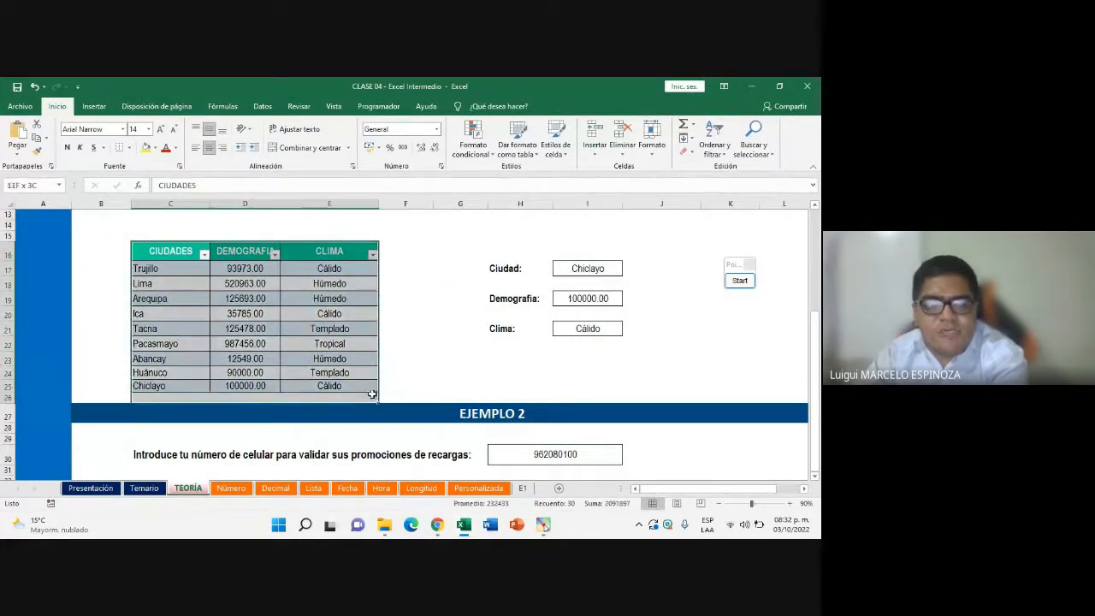
{"action": "left_click", "coordinate": [605, 270]}
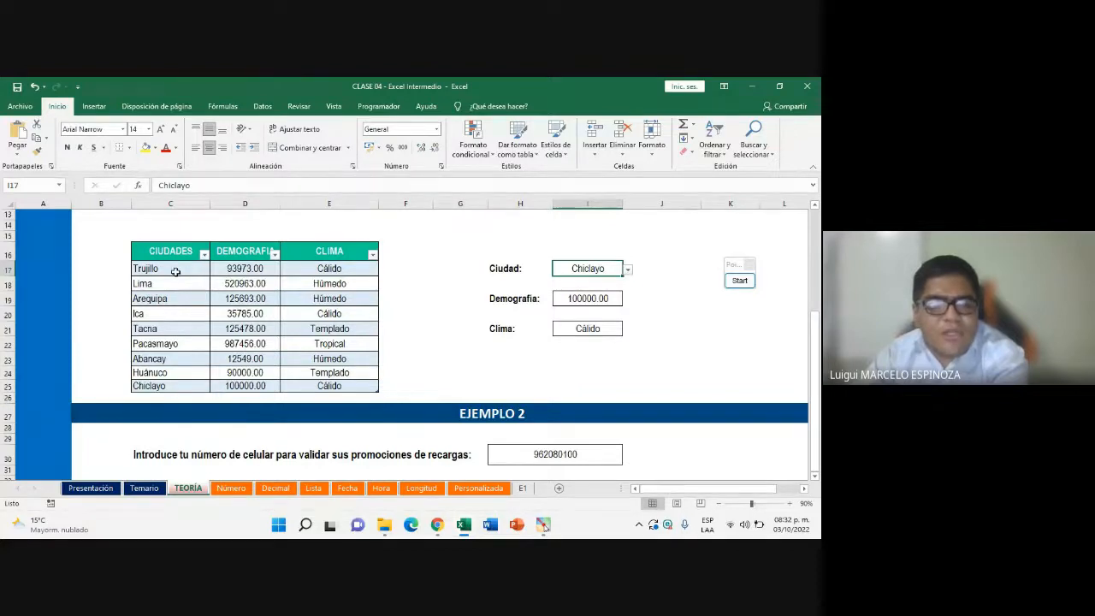
{"action": "left_click_drag", "start_coordinate": [175, 272], "coordinate": [188, 388]}
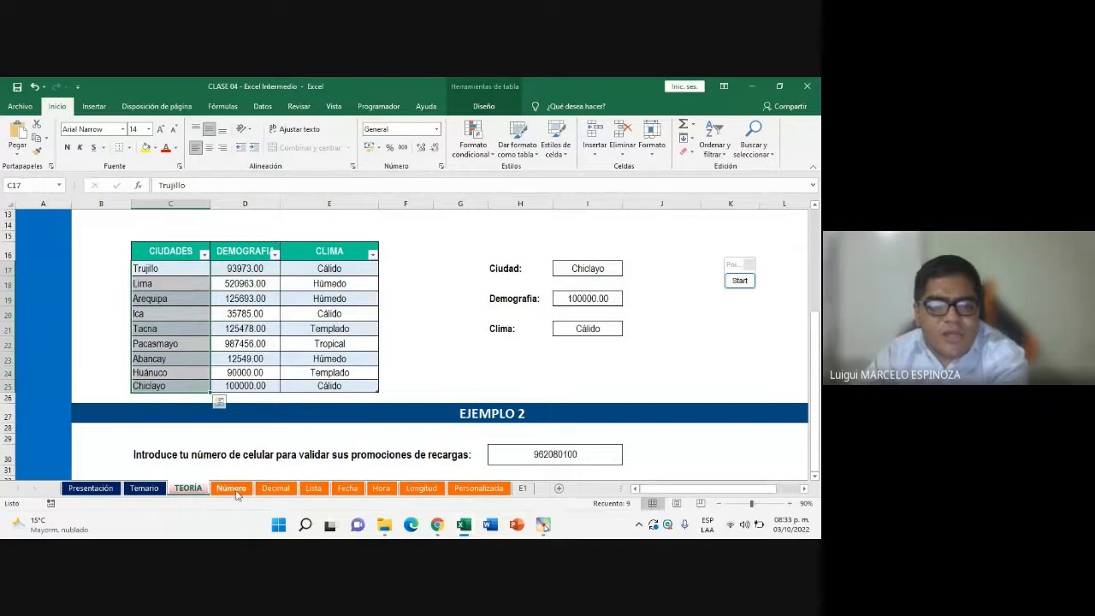
Glance at the Lista sheet, return to TEORÍA, and check the Meet call
{"action": "left_click", "coordinate": [322, 486]}
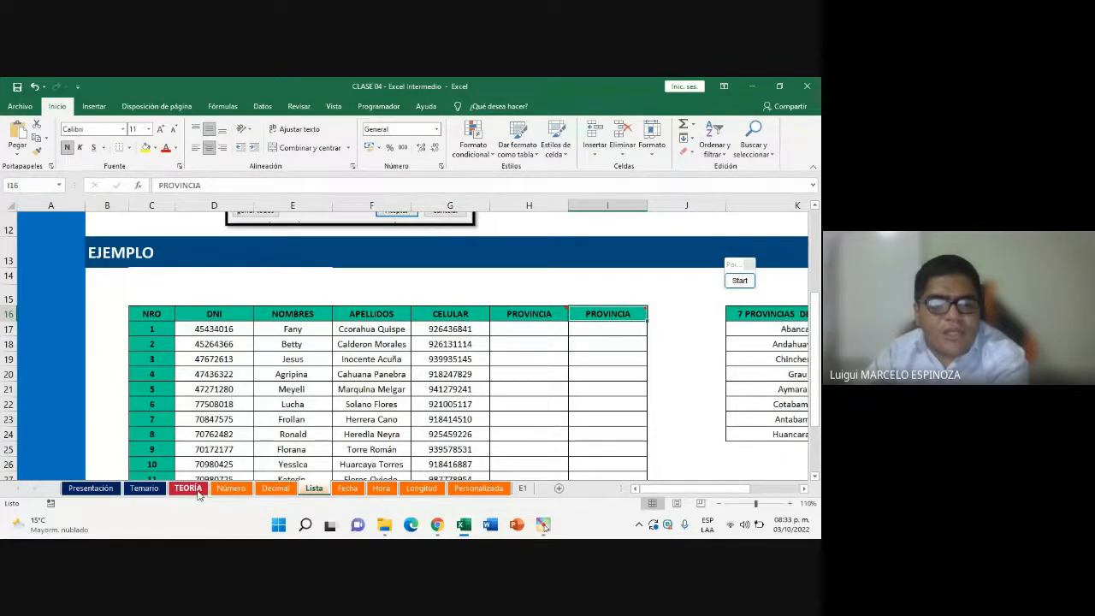
{"action": "left_click", "coordinate": [202, 492]}
{"action": "left_click", "coordinate": [437, 525]}
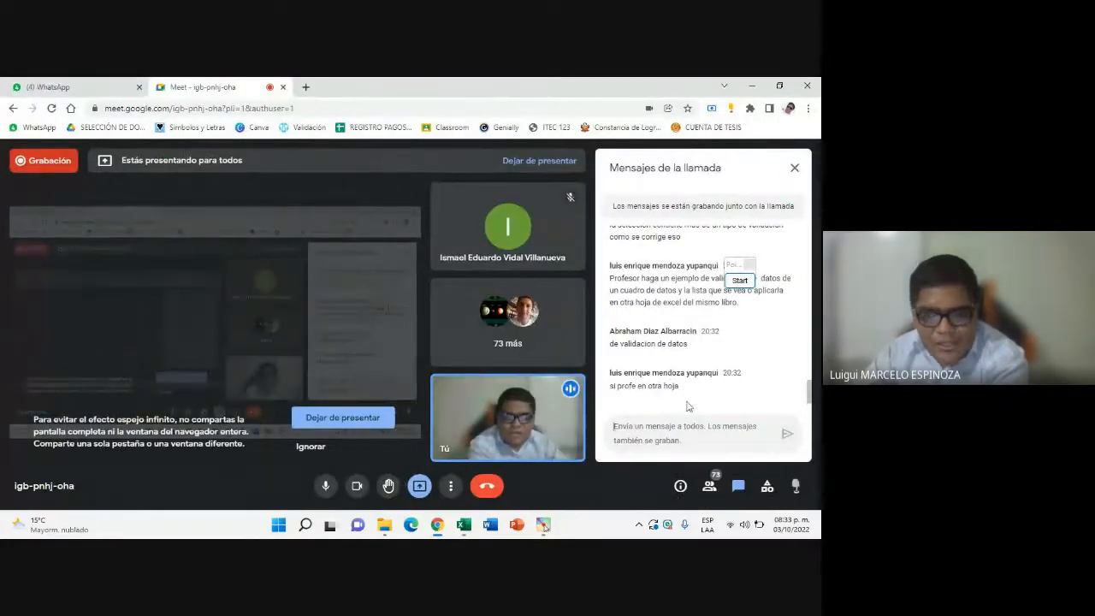
{"action": "left_click", "coordinate": [463, 526]}
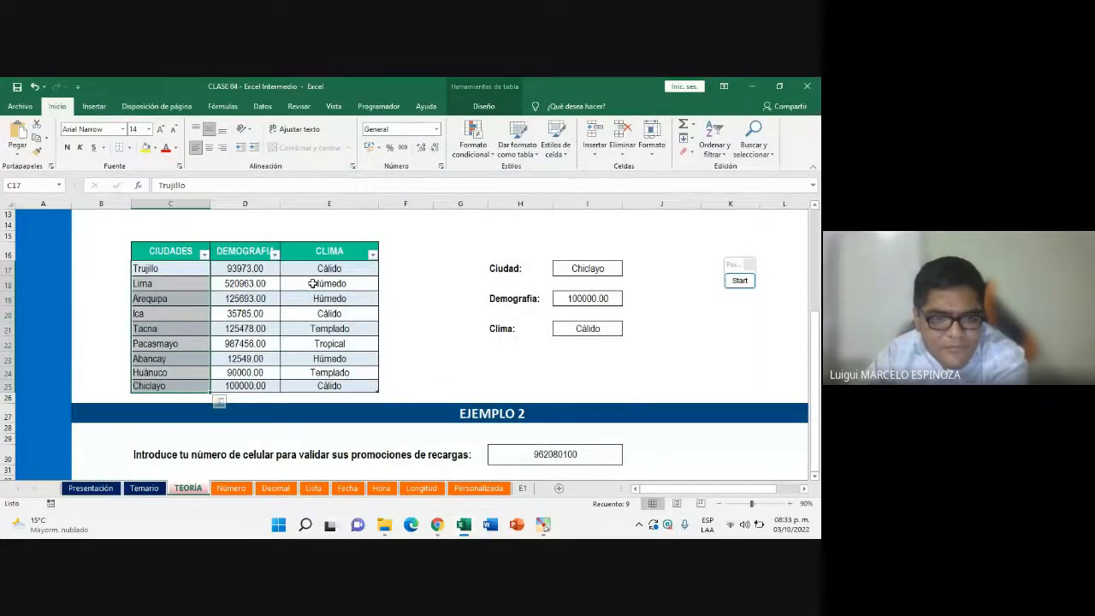
{"action": "scroll", "coordinate": [321, 360], "scroll_direction": "down", "scroll_amount": 1}
Move through the E1 and Número sheets, check Meet, then open the Decimal sheet
{"action": "left_click", "coordinate": [521, 488]}
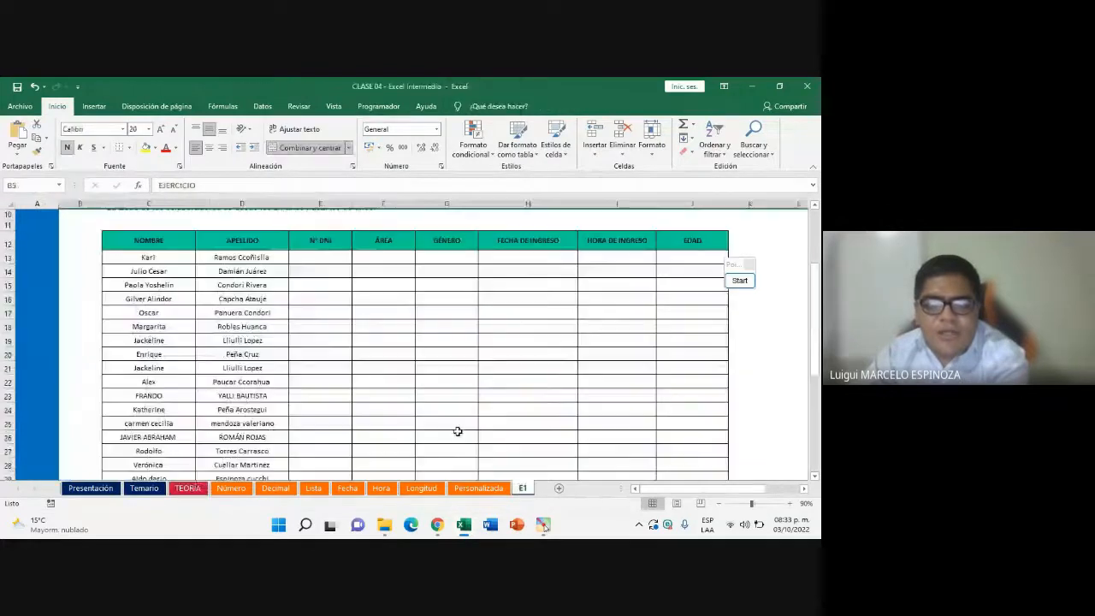
{"action": "scroll", "coordinate": [442, 408], "scroll_direction": "up", "scroll_amount": 2}
{"action": "scroll", "coordinate": [440, 401], "scroll_direction": "up", "scroll_amount": 1}
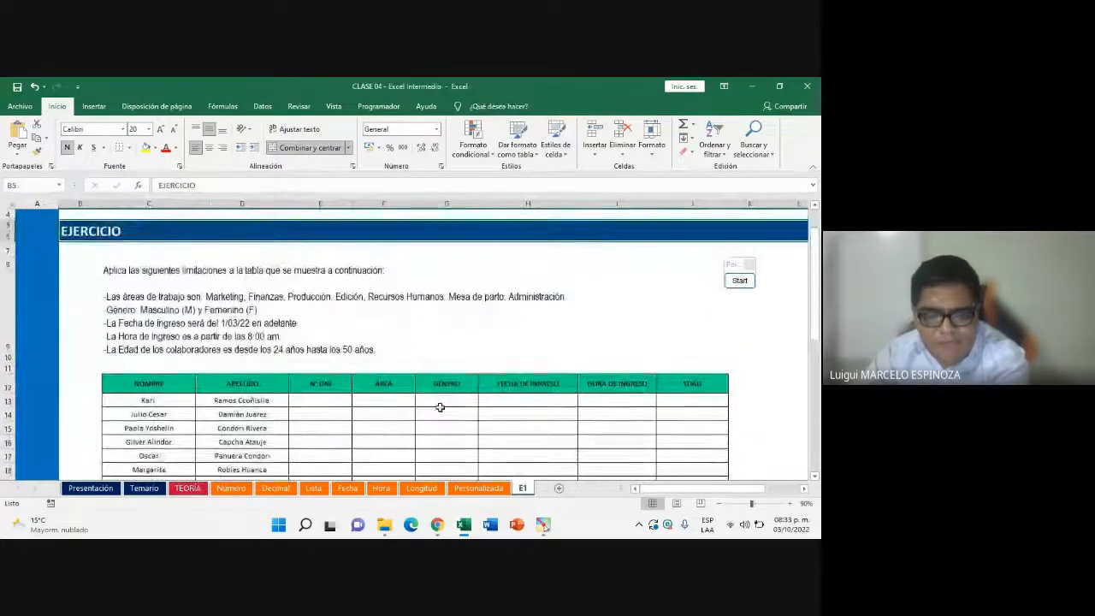
{"action": "scroll", "coordinate": [343, 359], "scroll_direction": "down", "scroll_amount": 2}
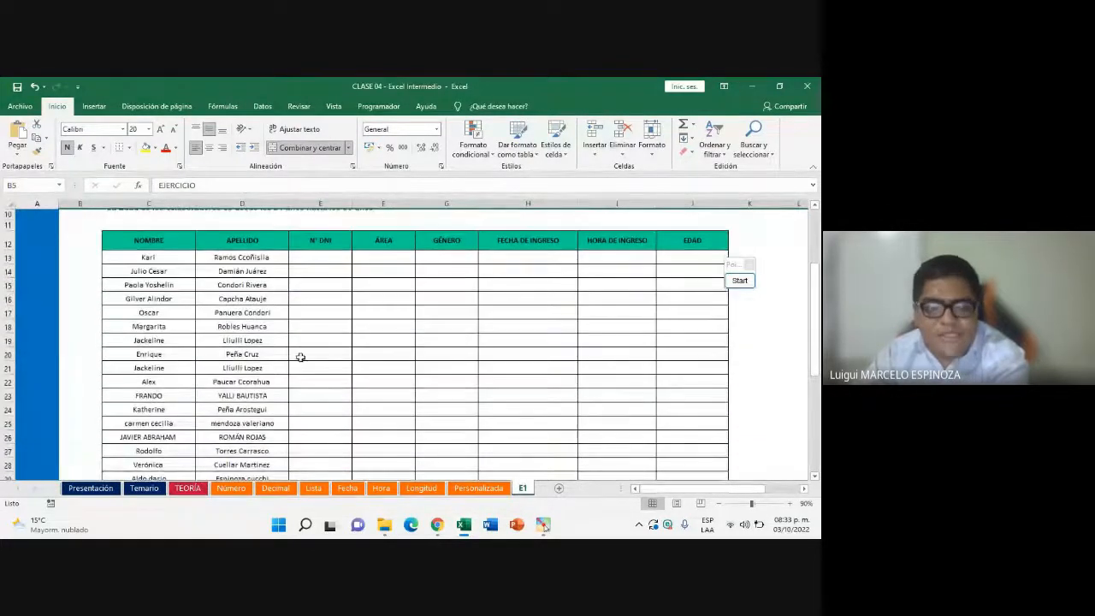
{"action": "left_click", "coordinate": [231, 489]}
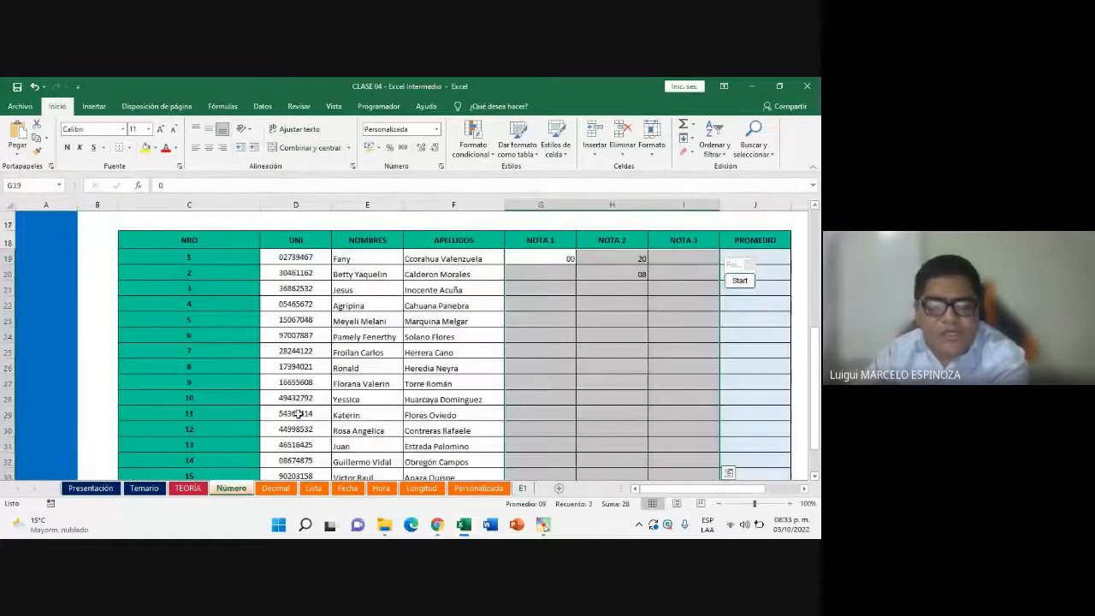
{"action": "mouse_move", "coordinate": [436, 531]}
{"action": "left_click", "coordinate": [539, 453]}
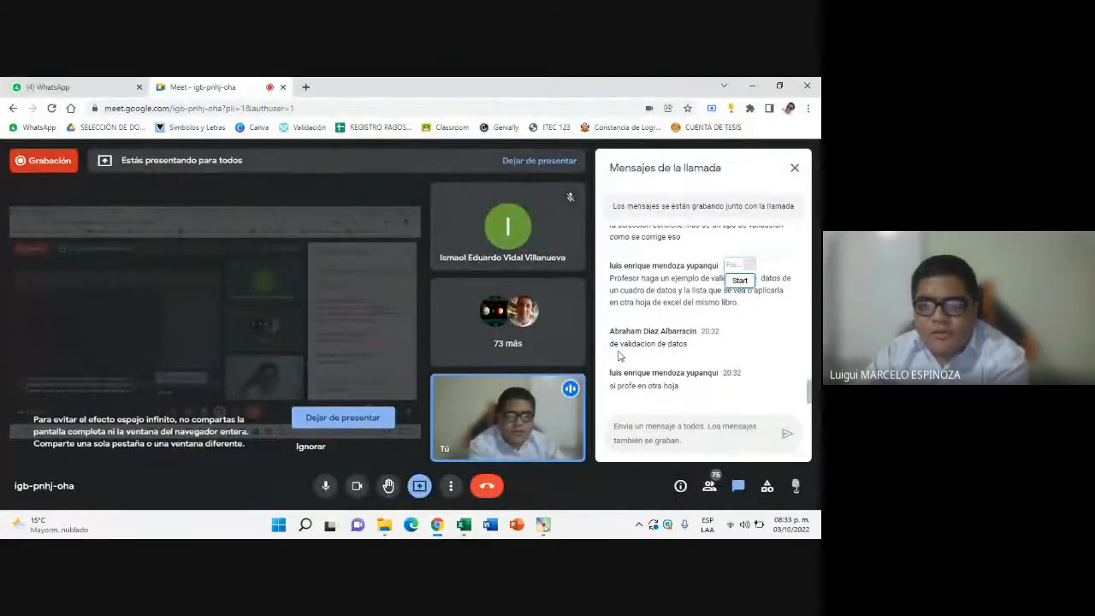
{"action": "left_click", "coordinate": [463, 530]}
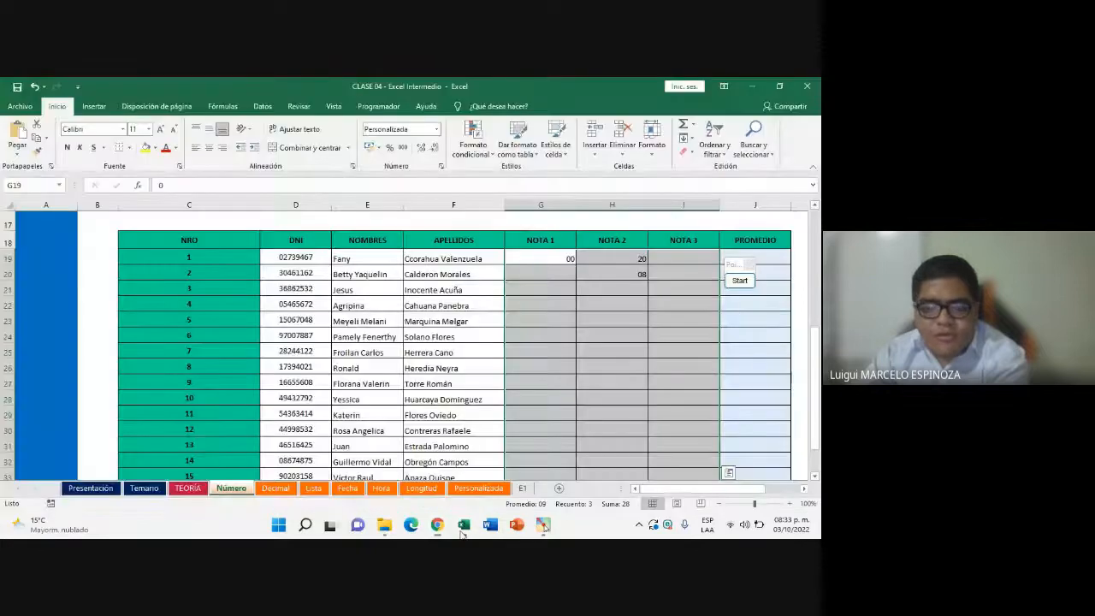
{"action": "left_click", "coordinate": [276, 489]}
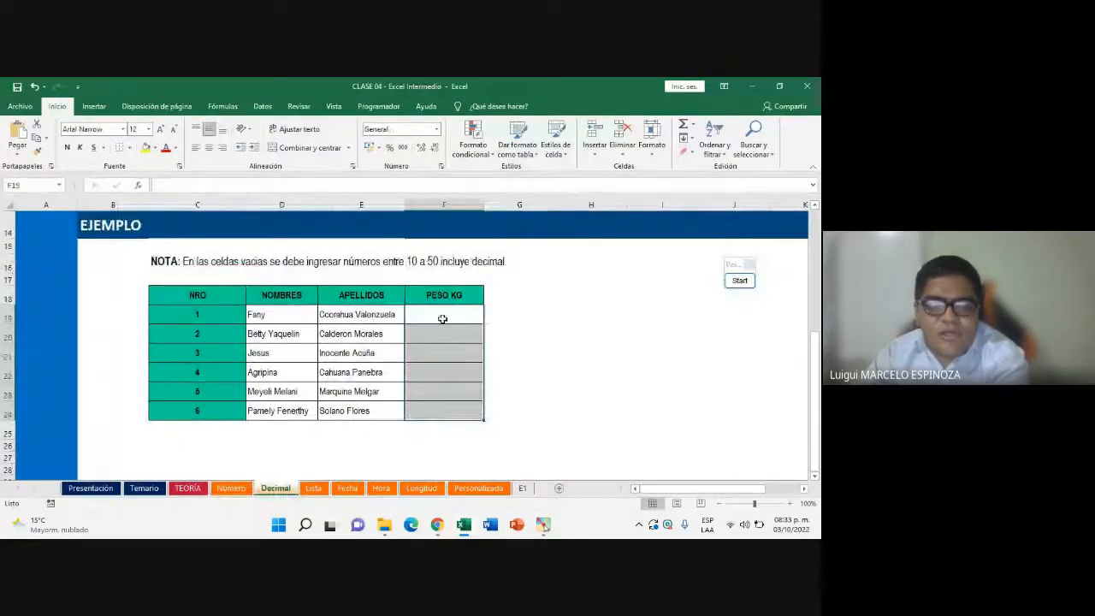
Select the empty PESO KG range F19:F24, briefly outlining it with a rectangle
{"action": "left_click_drag", "start_coordinate": [443, 319], "coordinate": [448, 416]}
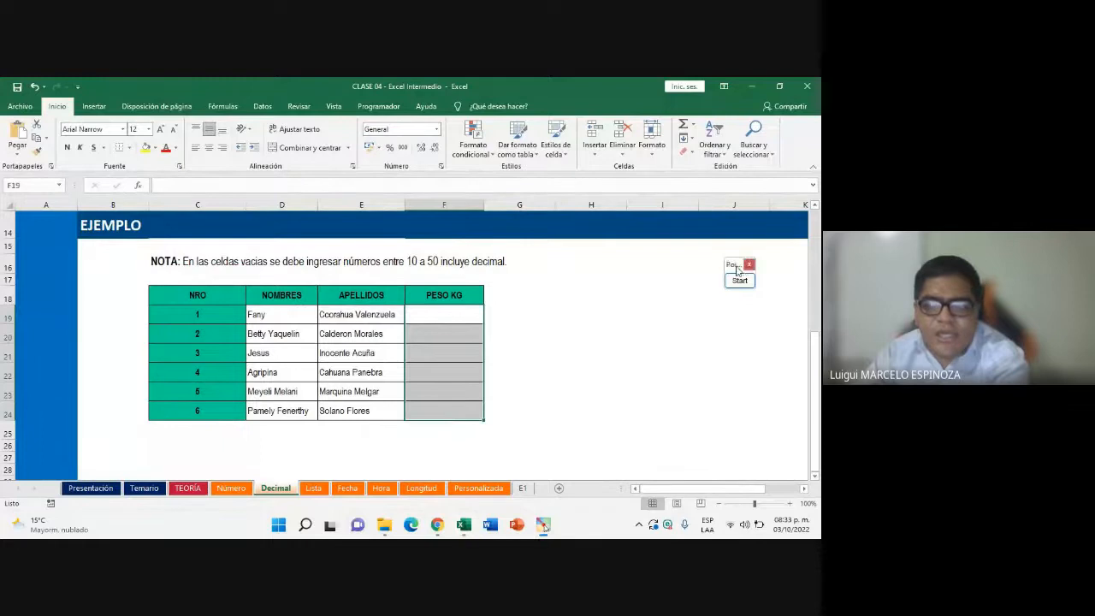
{"action": "left_click_drag", "start_coordinate": [738, 270], "coordinate": [110, 263]}
{"action": "mouse_move", "coordinate": [442, 318]}
{"action": "left_mouse_down"}
{"action": "mouse_move", "coordinate": [450, 421]}
{"action": "mouse_move", "coordinate": [448, 409]}
{"action": "left_mouse_up"}
{"action": "left_click", "coordinate": [113, 273]}
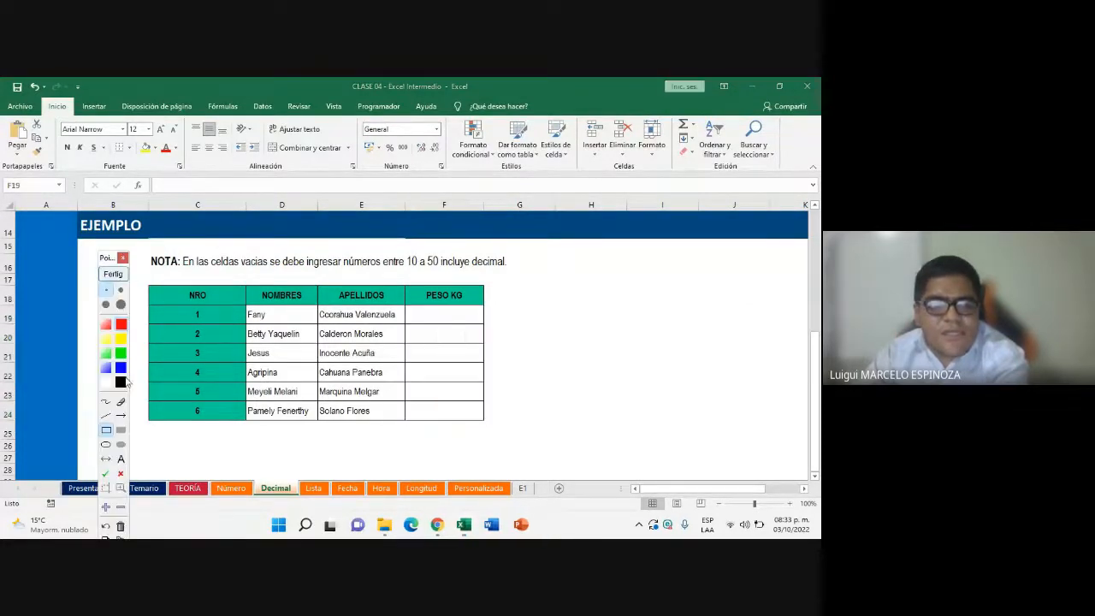
{"action": "mouse_move", "coordinate": [399, 299]}
{"action": "left_mouse_down"}
{"action": "mouse_move", "coordinate": [465, 352]}
{"action": "mouse_move", "coordinate": [492, 434]}
{"action": "left_mouse_up"}
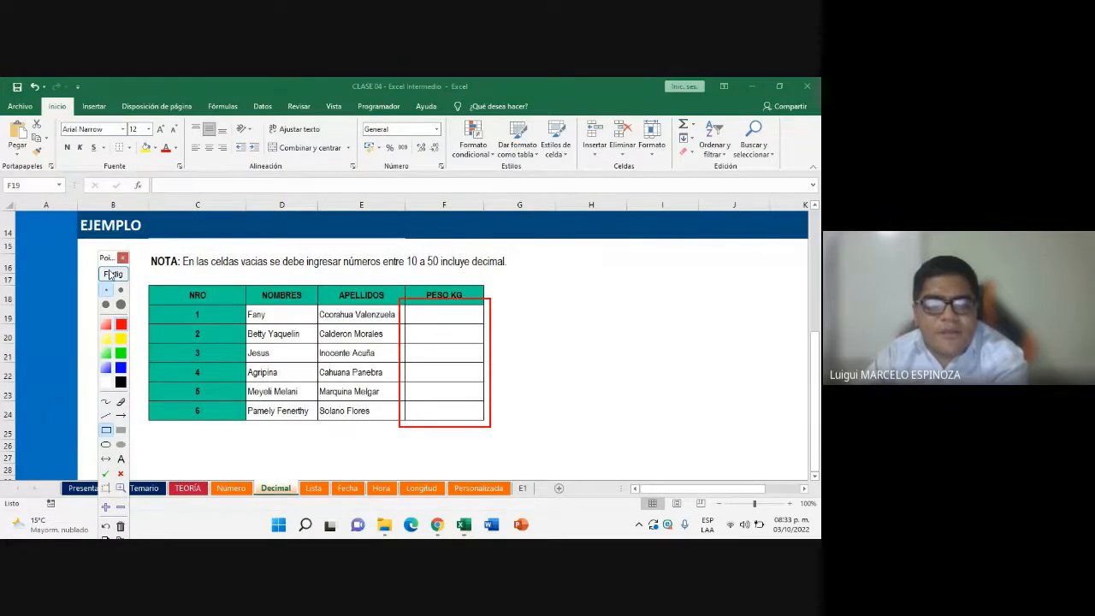
{"action": "left_click", "coordinate": [113, 274]}
{"action": "mouse_move", "coordinate": [452, 316]}
{"action": "left_mouse_down"}
{"action": "mouse_move", "coordinate": [452, 410]}
{"action": "mouse_move", "coordinate": [450, 313]}
{"action": "left_mouse_up"}
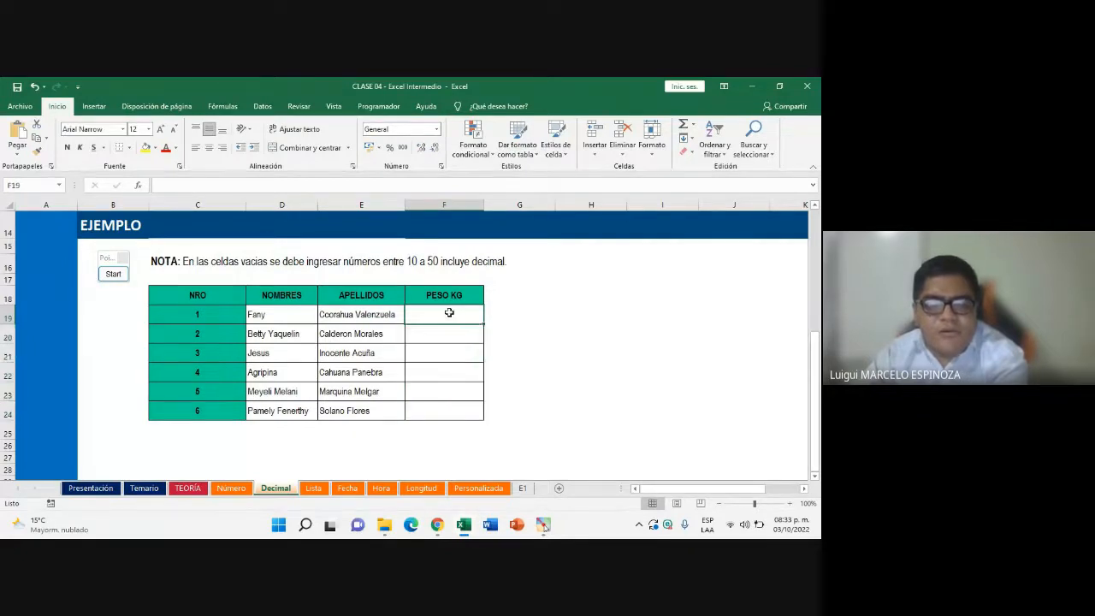
{"action": "key", "text": "ctrl+shift+Down"}
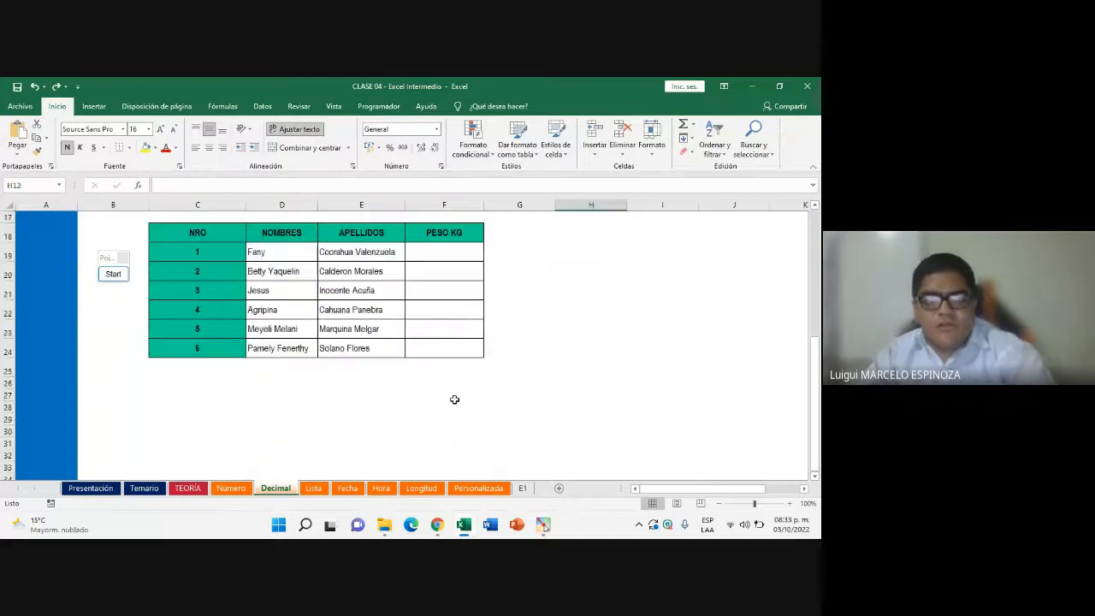
{"action": "left_click_drag", "start_coordinate": [427, 249], "coordinate": [451, 340]}
Open the Data Validation dialog for the PESO KG cells from the Datos tab
{"action": "left_click", "coordinate": [262, 106]}
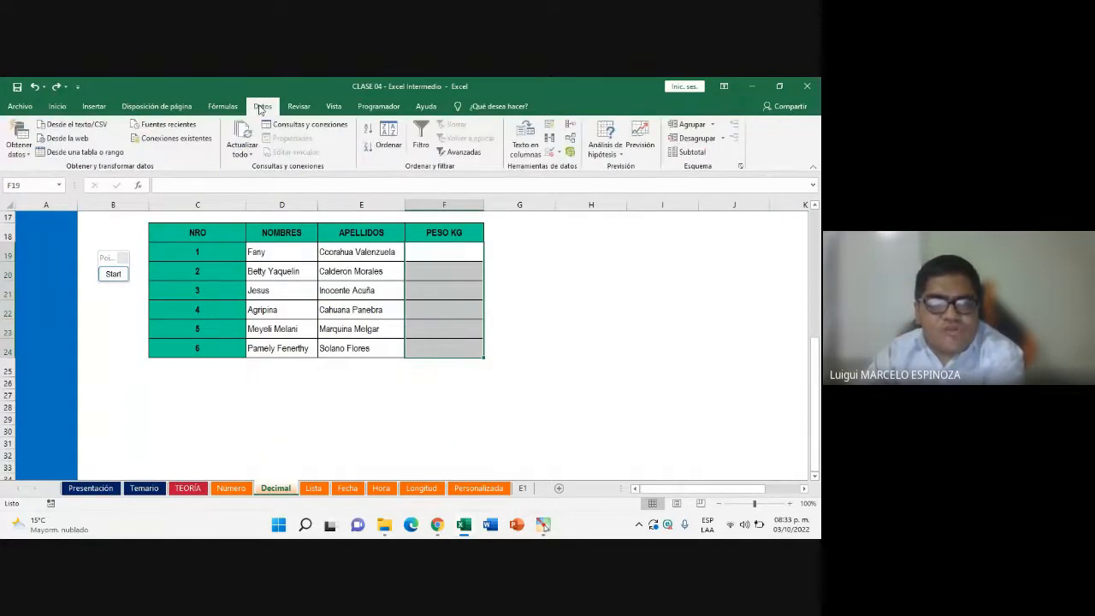
{"action": "left_click", "coordinate": [559, 154]}
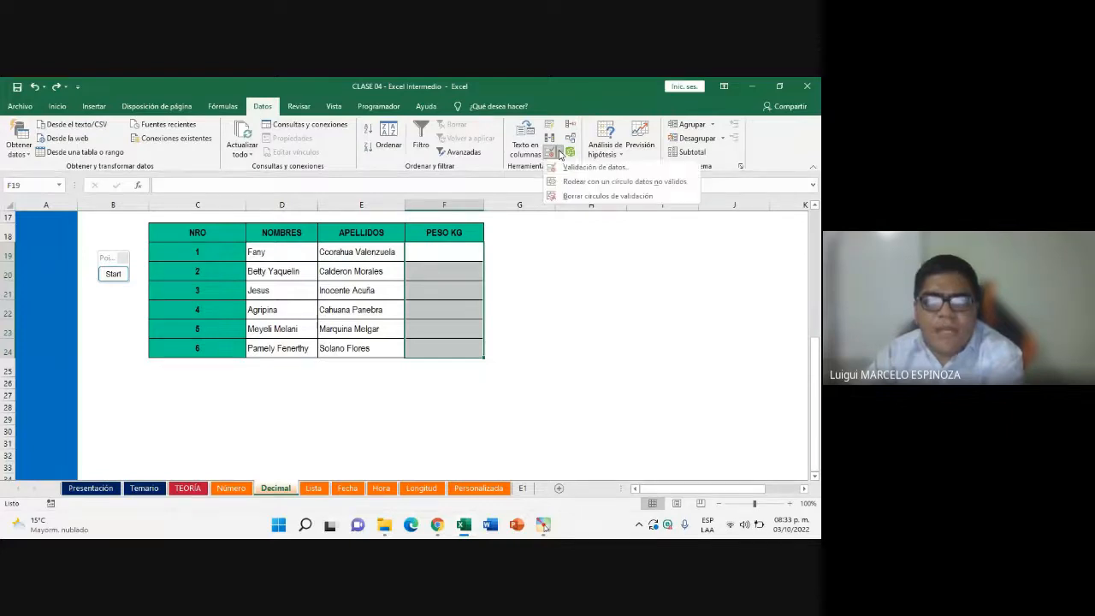
{"action": "left_click", "coordinate": [580, 169]}
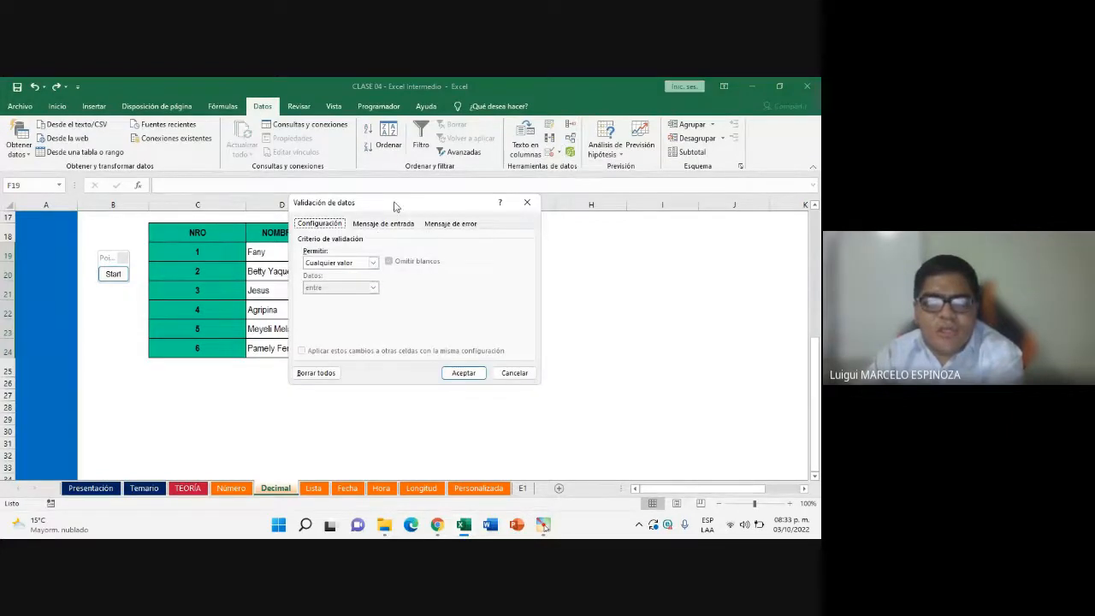
{"action": "left_click_drag", "start_coordinate": [395, 206], "coordinate": [388, 193]}
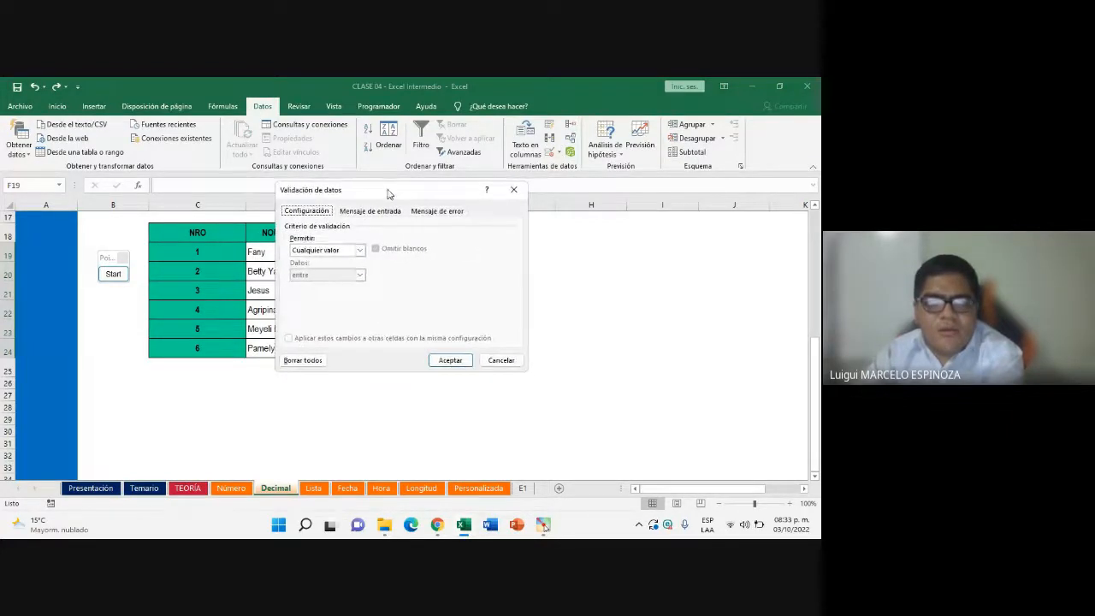
Scroll through the Meet chat, then return to the validation dialog in Excel
{"action": "left_click", "coordinate": [437, 525]}
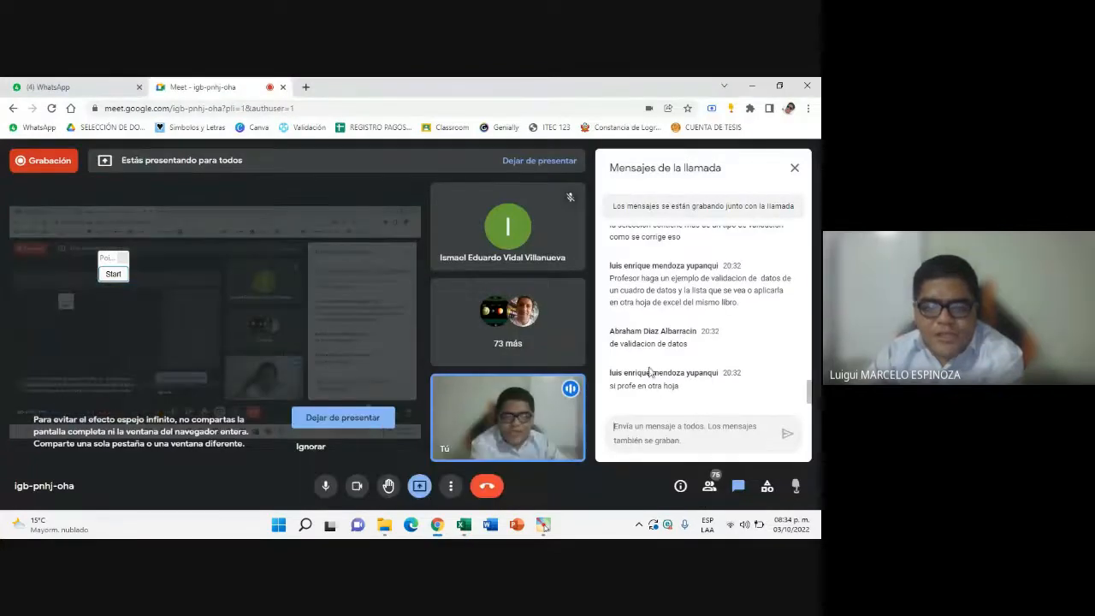
{"action": "scroll", "coordinate": [652, 360], "scroll_direction": "up", "scroll_amount": 2}
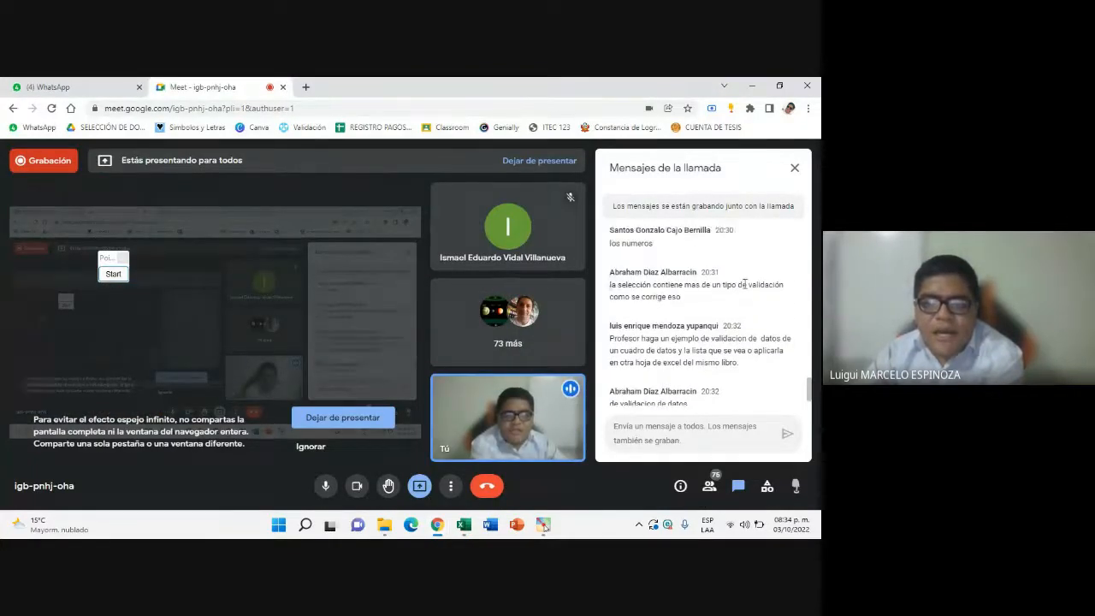
{"action": "scroll", "coordinate": [681, 374], "scroll_direction": "down", "scroll_amount": 2}
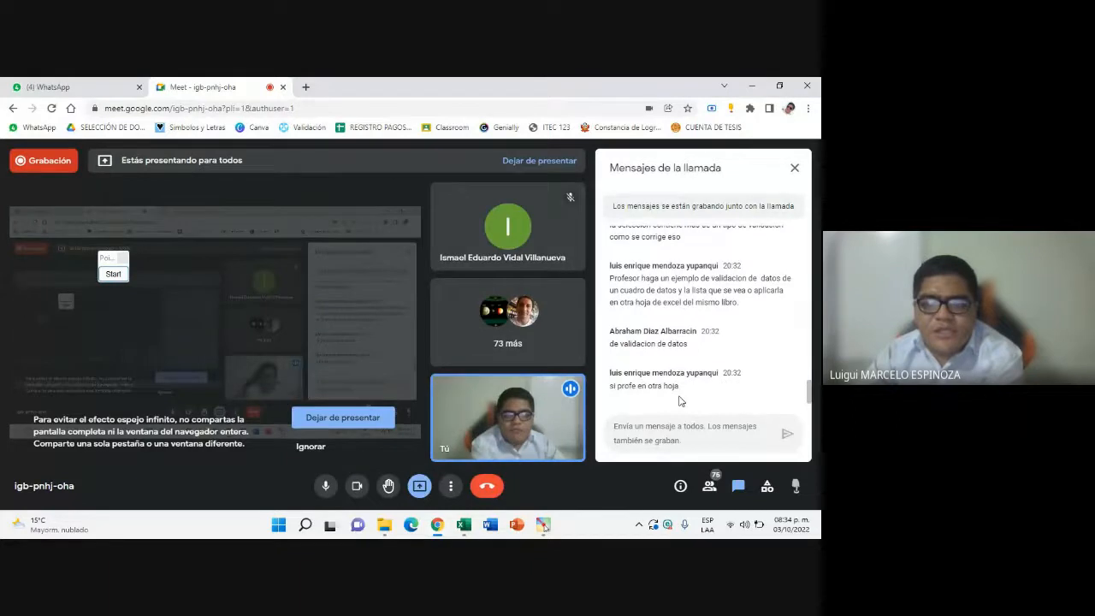
{"action": "scroll", "coordinate": [645, 261], "scroll_direction": "up", "scroll_amount": 2}
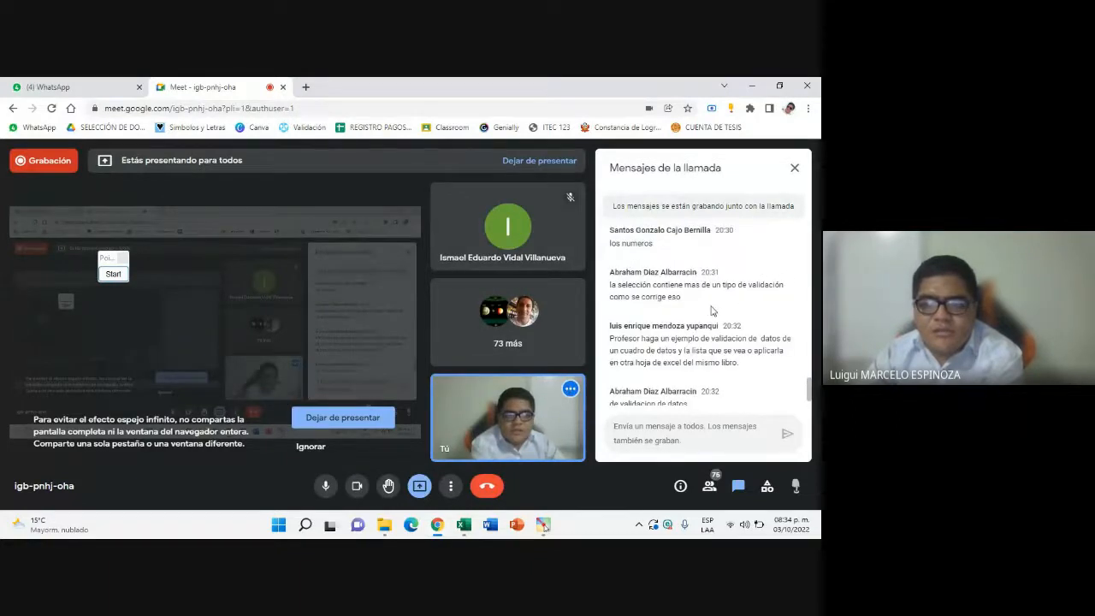
{"action": "scroll", "coordinate": [711, 311], "scroll_direction": "up", "scroll_amount": 5}
{"action": "scroll", "coordinate": [662, 340], "scroll_direction": "down", "scroll_amount": 8}
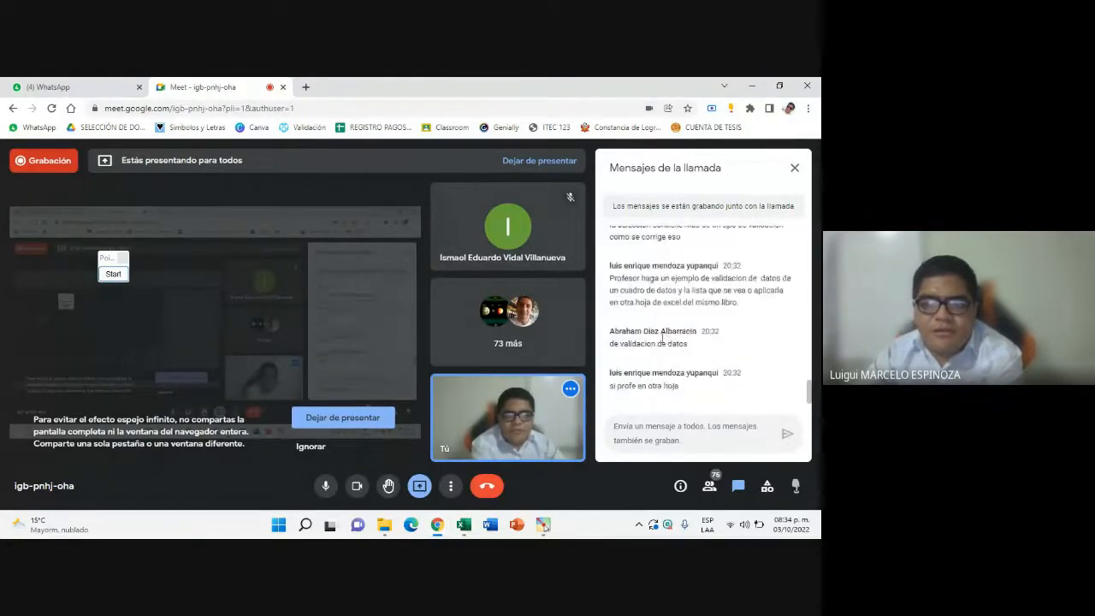
{"action": "left_click", "coordinate": [463, 524]}
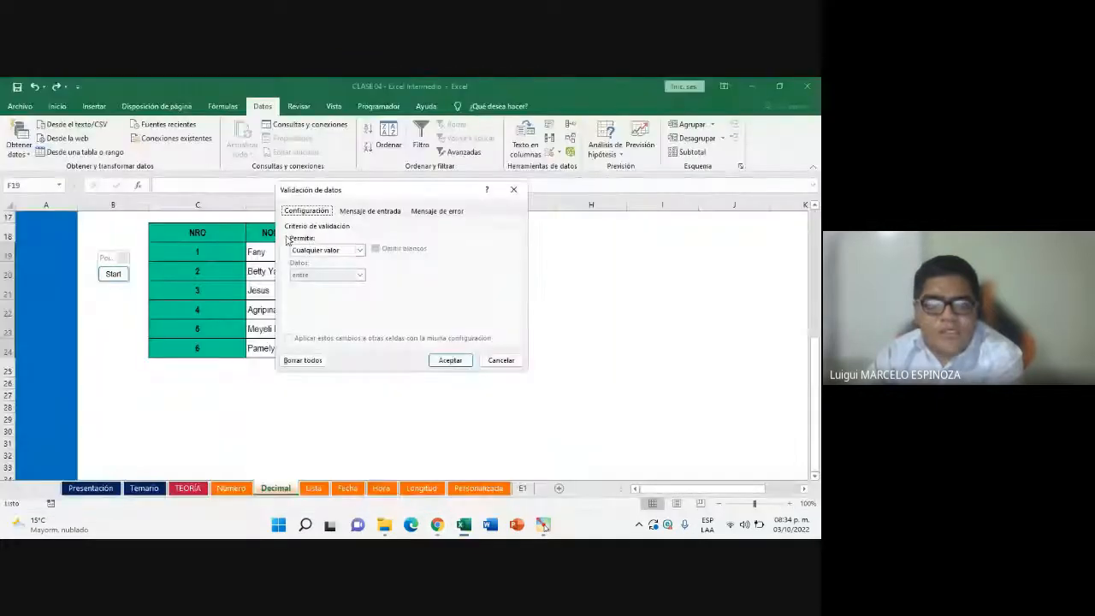
Set the validation rule to Decimal, between, minimum 10, maximum 50, and accept it
{"action": "left_click", "coordinate": [360, 251]}
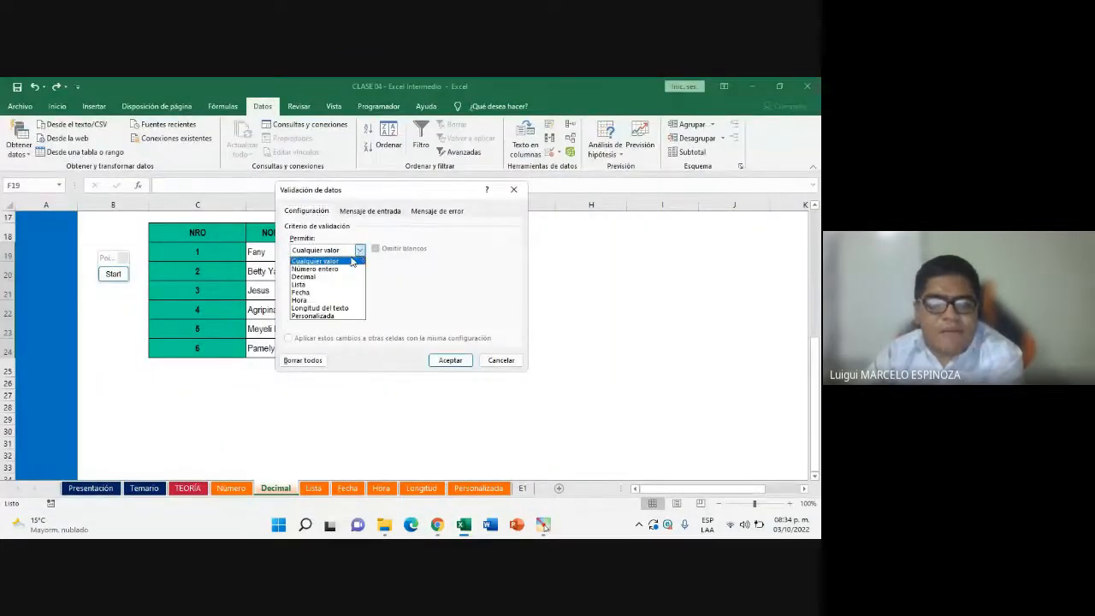
{"action": "left_click", "coordinate": [333, 278]}
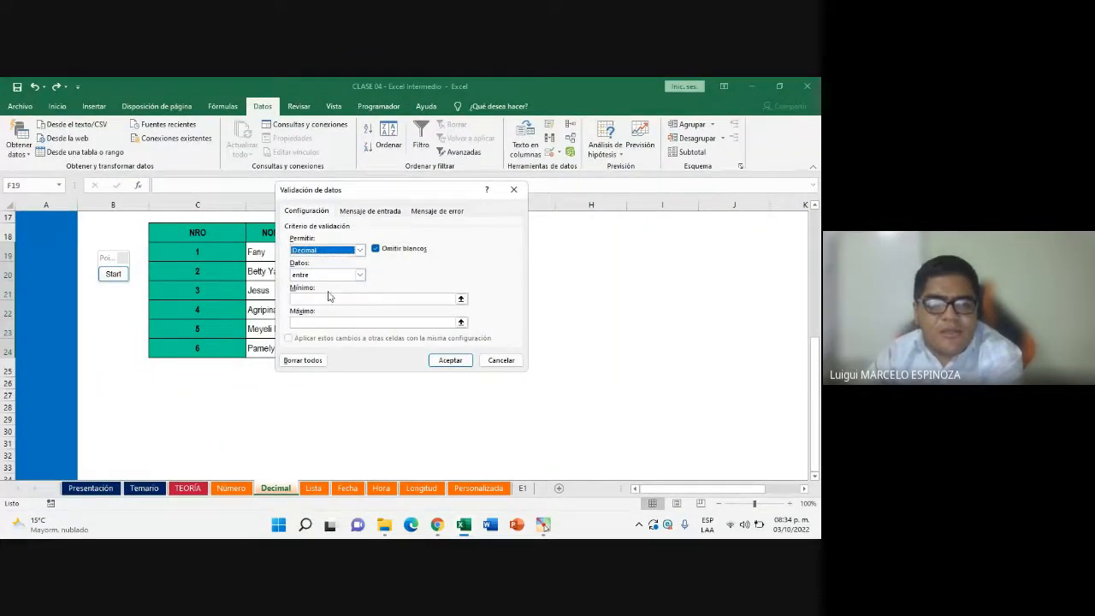
{"action": "left_click_drag", "start_coordinate": [394, 197], "coordinate": [637, 232]}
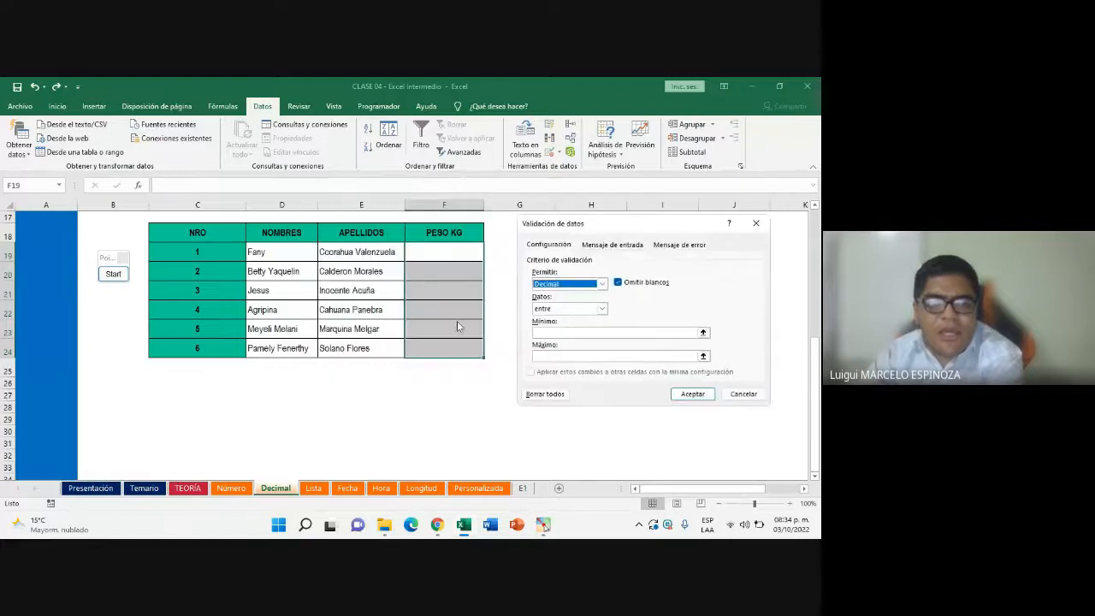
{"action": "left_click", "coordinate": [588, 334]}
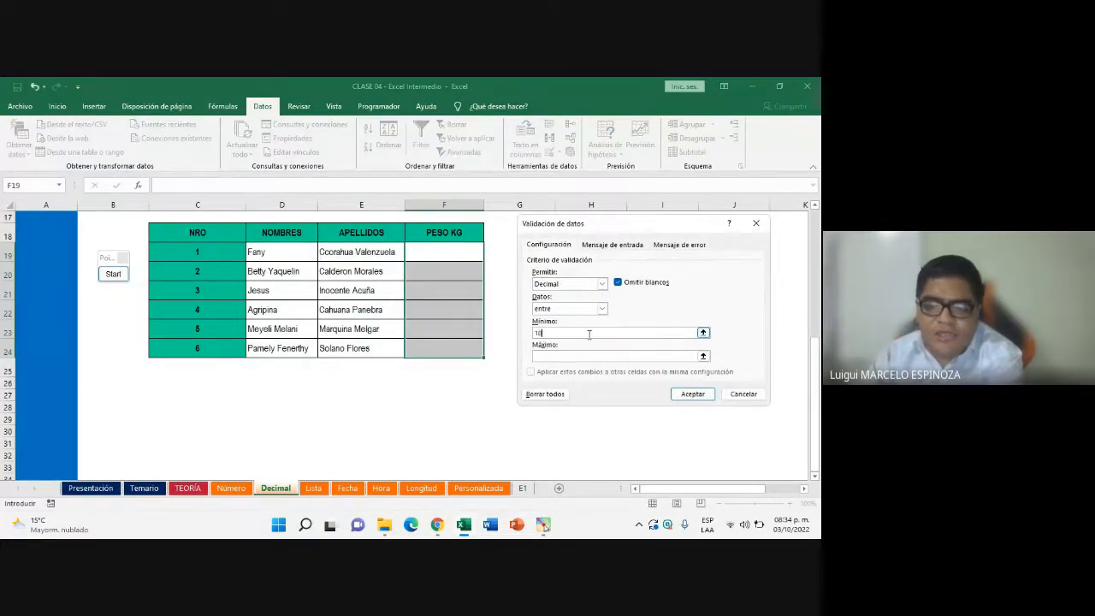
{"action": "left_click", "coordinate": [589, 356]}
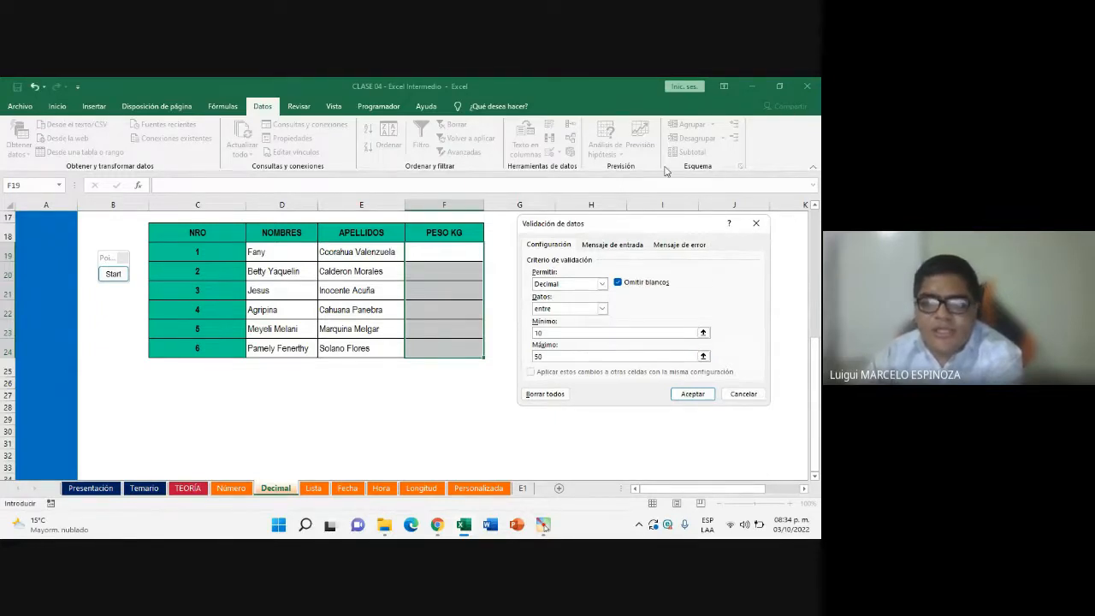
{"action": "left_click_drag", "start_coordinate": [628, 227], "coordinate": [356, 203]}
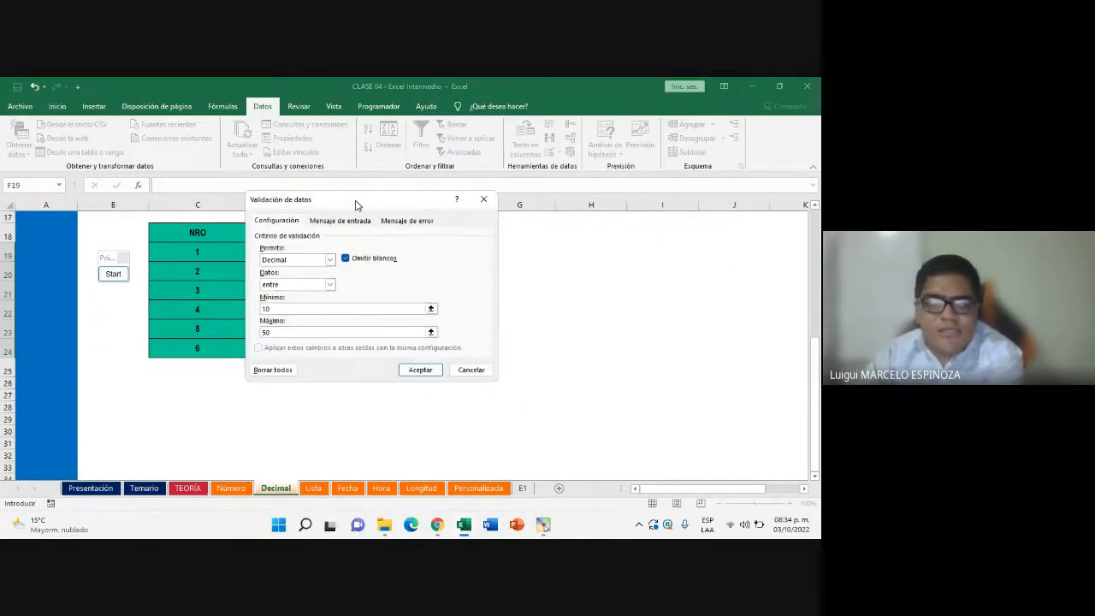
{"action": "left_click", "coordinate": [328, 259]}
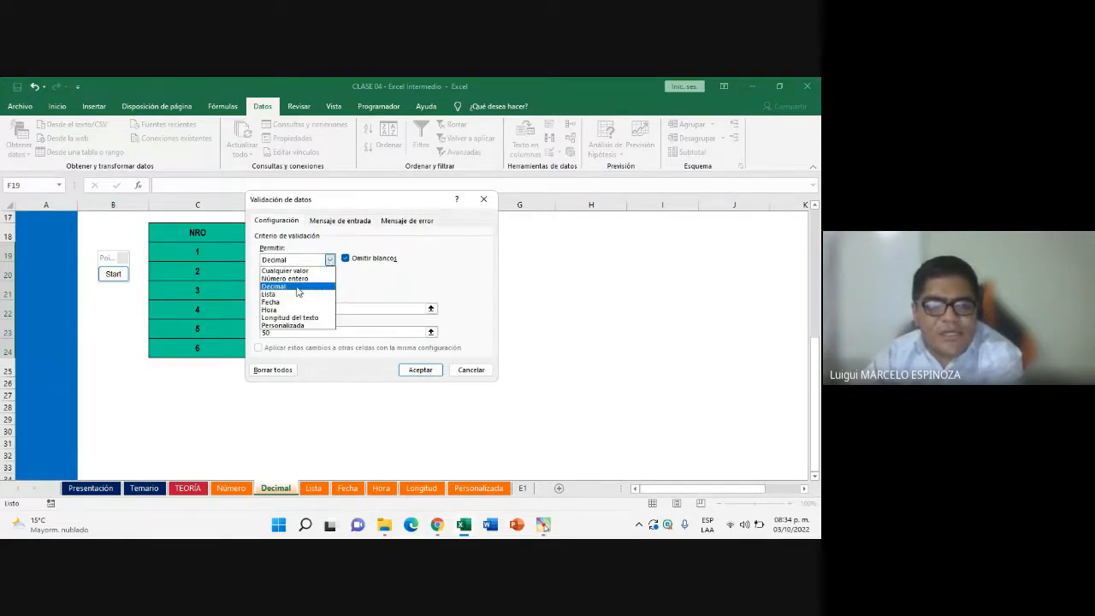
{"action": "left_click", "coordinate": [297, 288]}
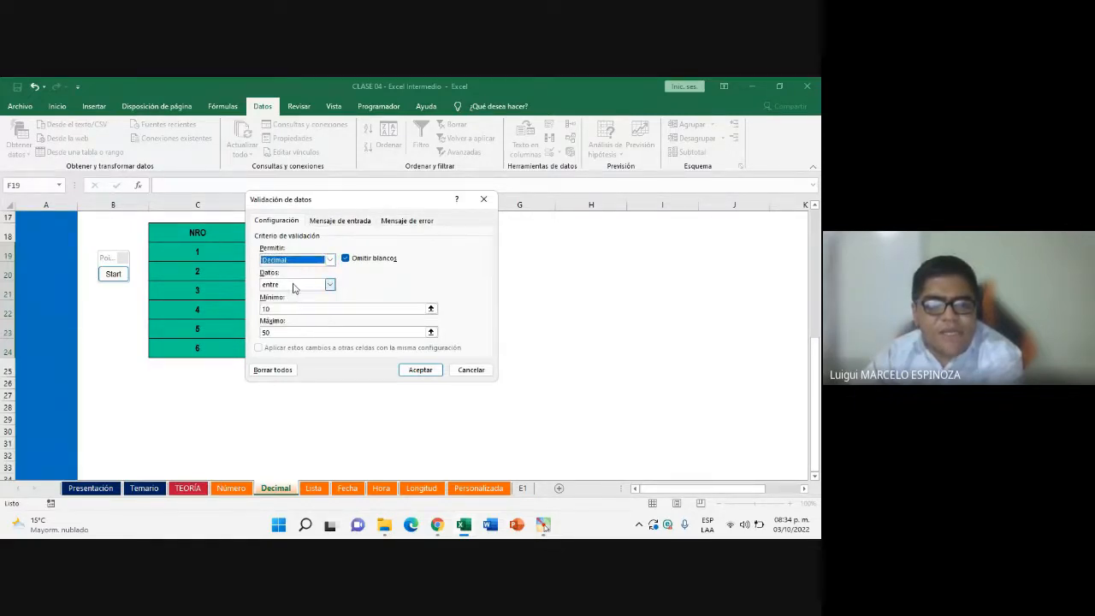
{"action": "left_click", "coordinate": [329, 285]}
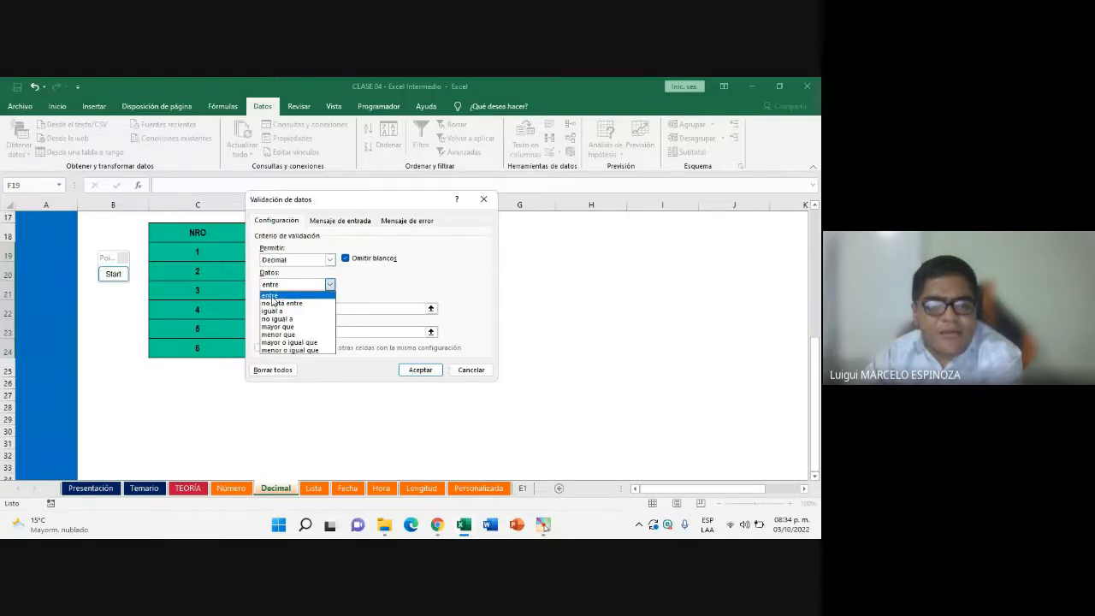
{"action": "left_click", "coordinate": [288, 297]}
{"action": "left_click", "coordinate": [292, 309]}
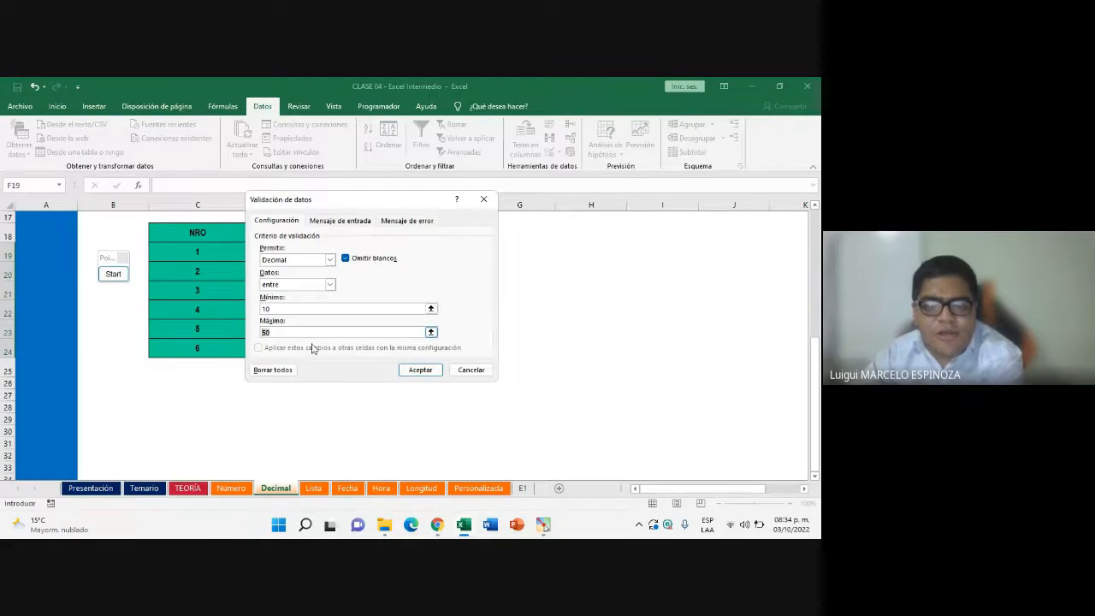
{"action": "left_click", "coordinate": [420, 371]}
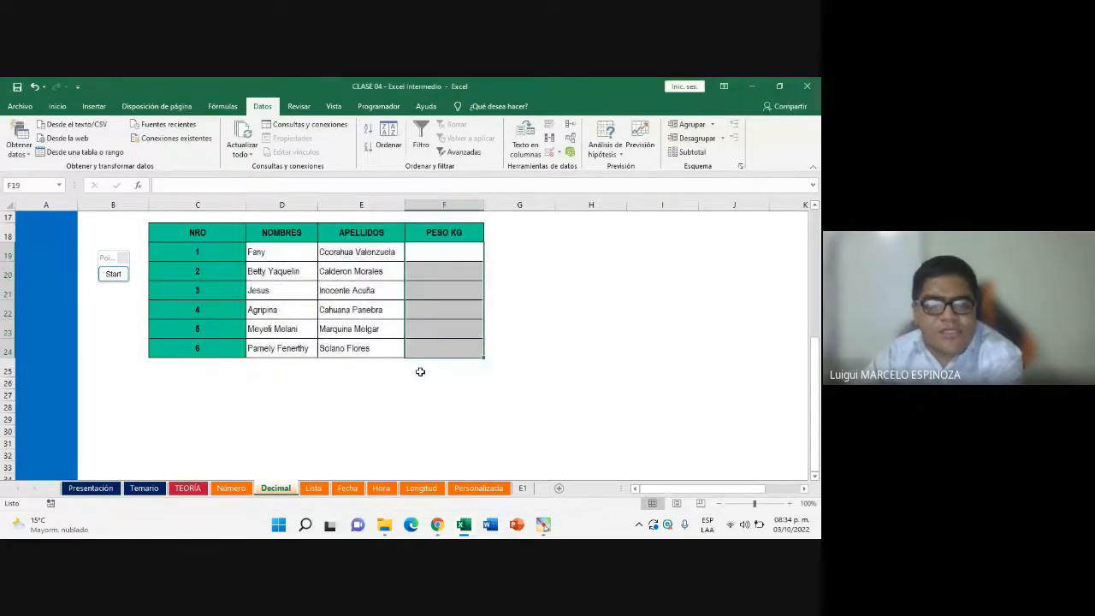
{"action": "scroll", "coordinate": [420, 371], "scroll_direction": "up", "scroll_amount": 1}
{"action": "left_click", "coordinate": [551, 157]}
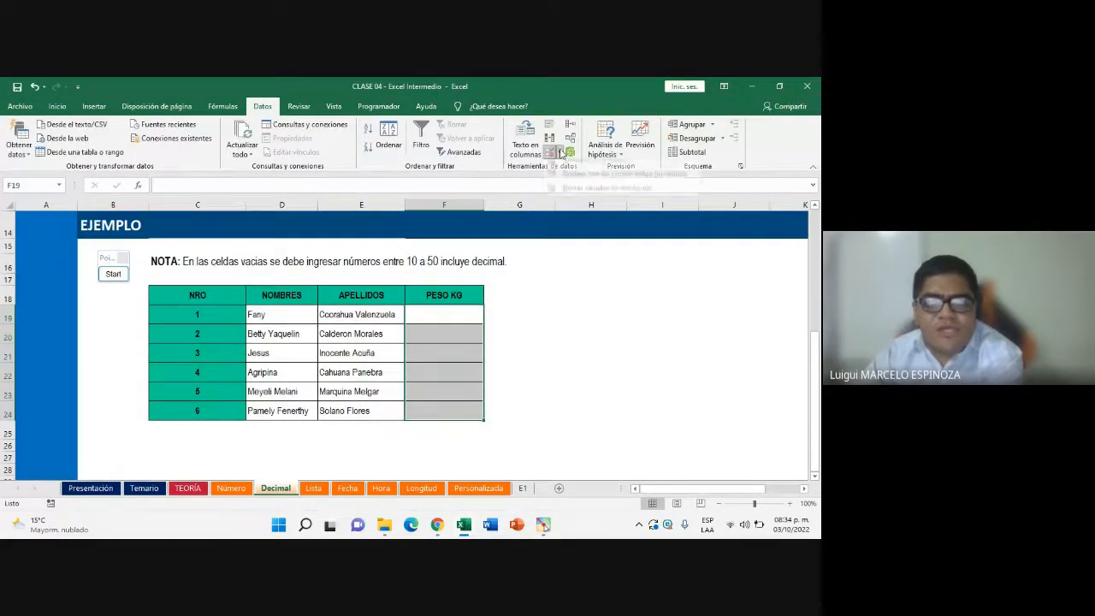
{"action": "left_click", "coordinate": [591, 169]}
{"action": "left_click", "coordinate": [326, 222]}
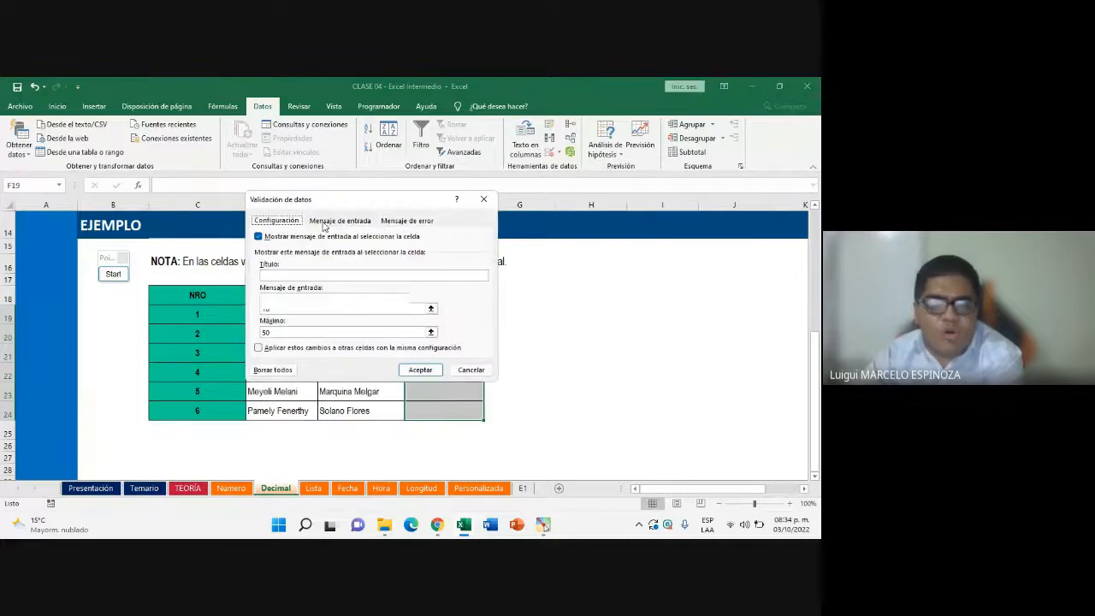
{"action": "left_click", "coordinate": [391, 221]}
{"action": "left_click", "coordinate": [339, 222]}
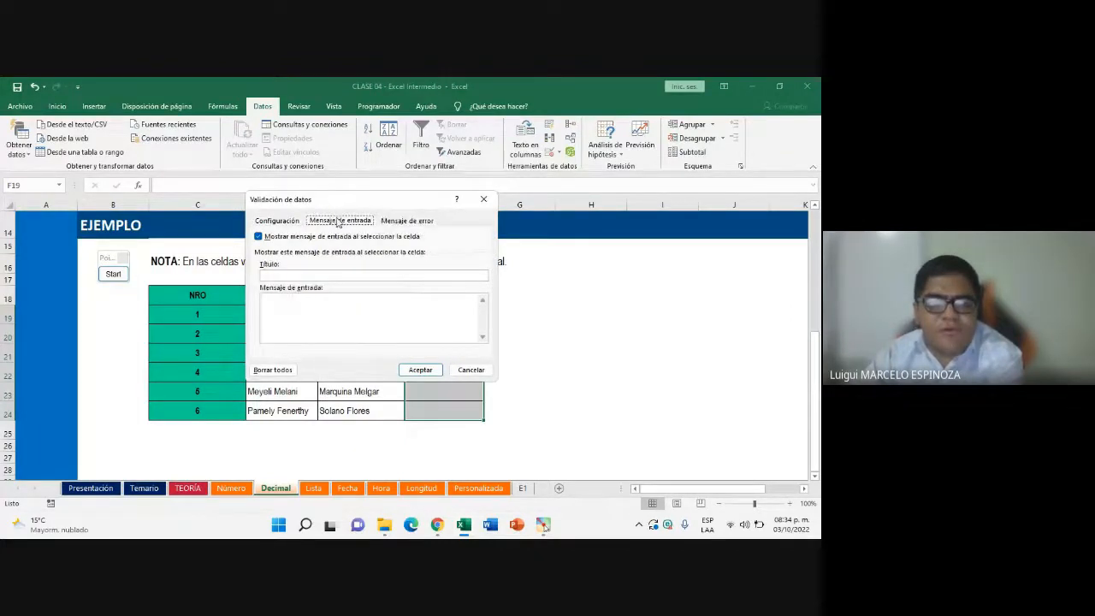
{"action": "left_click", "coordinate": [269, 223]}
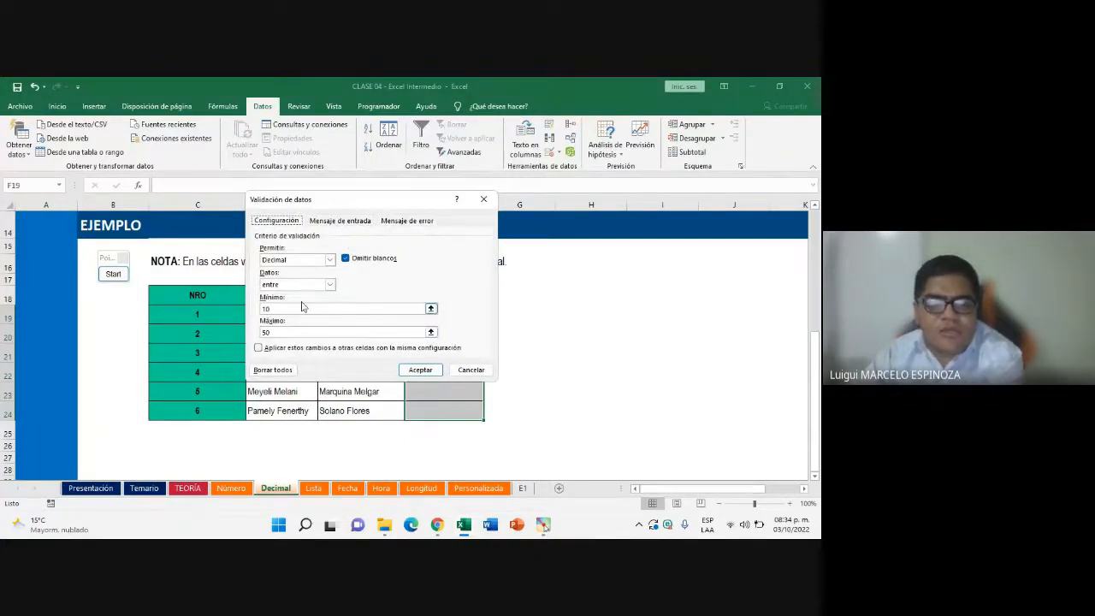
{"action": "left_click", "coordinate": [356, 224]}
{"action": "left_click", "coordinate": [381, 223]}
{"action": "left_click", "coordinate": [340, 222]}
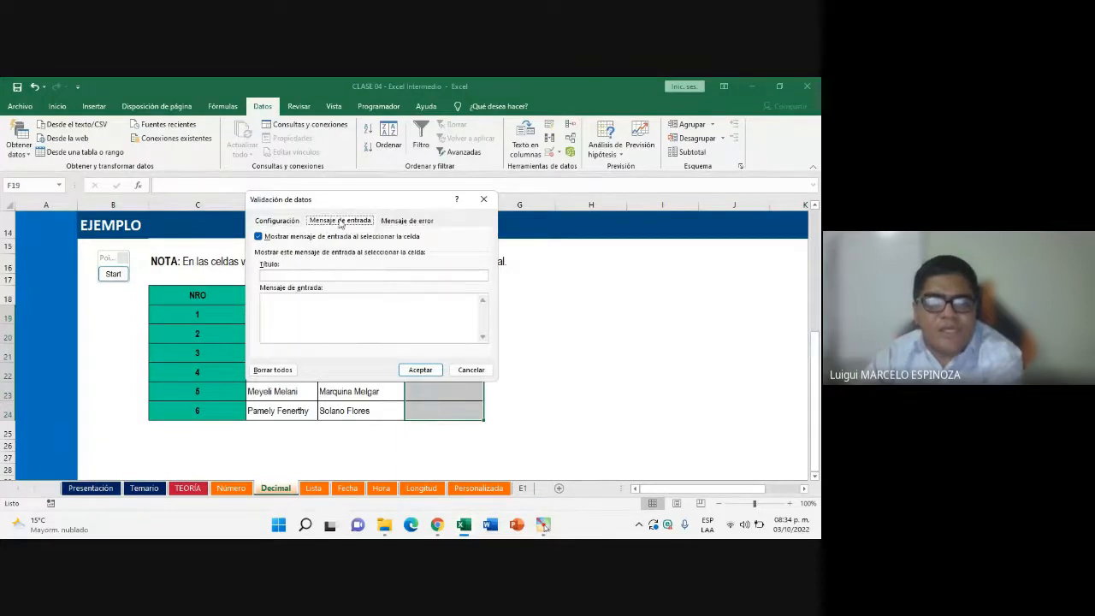
{"action": "left_click", "coordinate": [281, 222]}
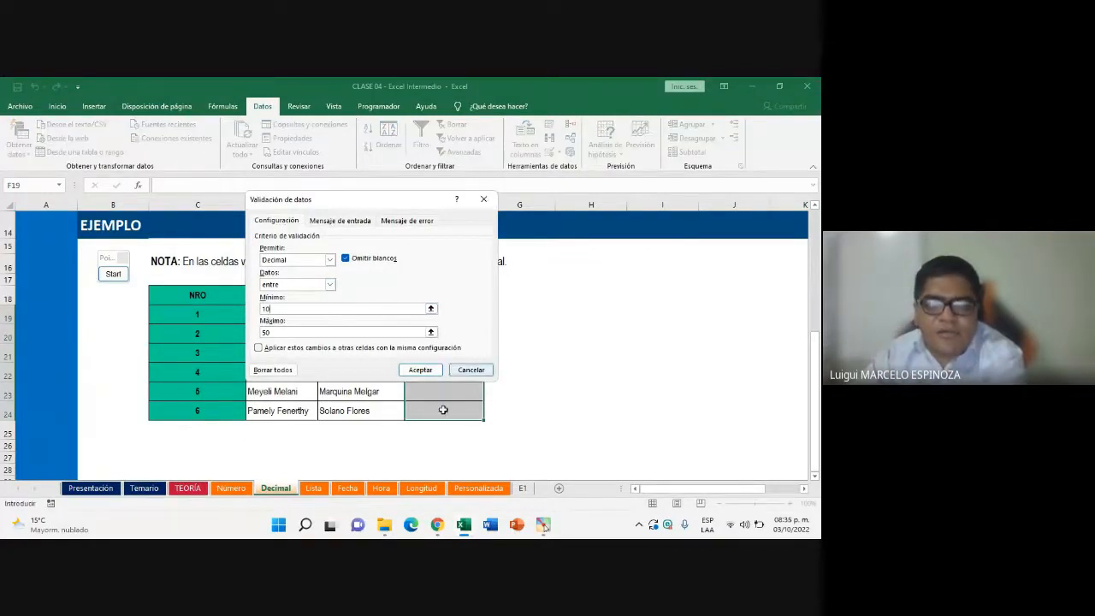
{"action": "left_click", "coordinate": [420, 370]}
{"action": "left_click_drag", "start_coordinate": [433, 313], "coordinate": [434, 411]}
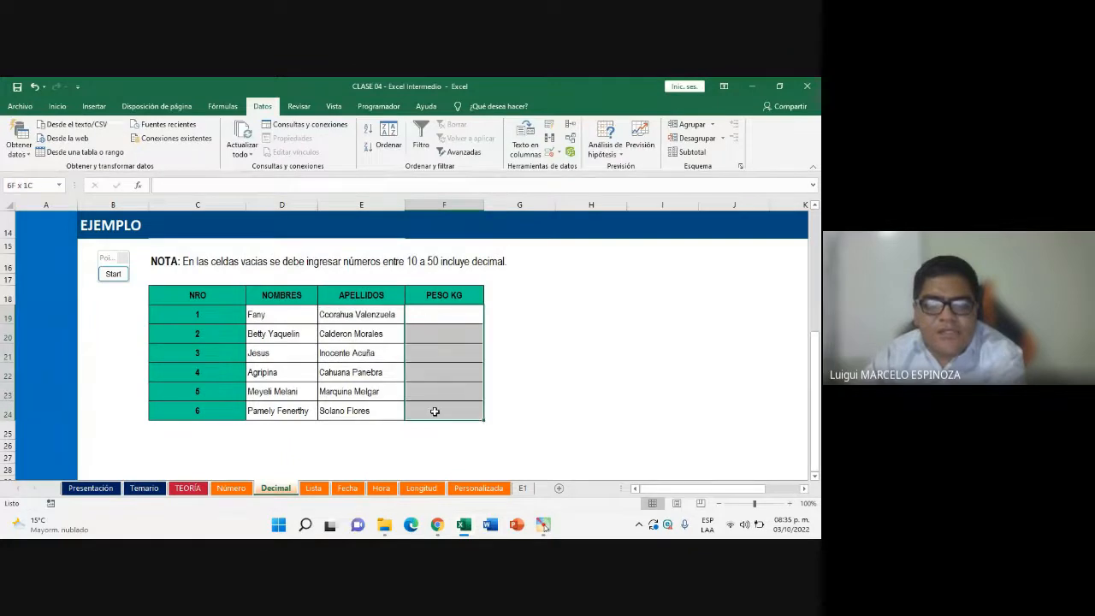
Enter weights 10.5 and 30.2, then 50 in F21 after 51 is rejected
{"action": "double_click", "coordinate": [435, 318]}
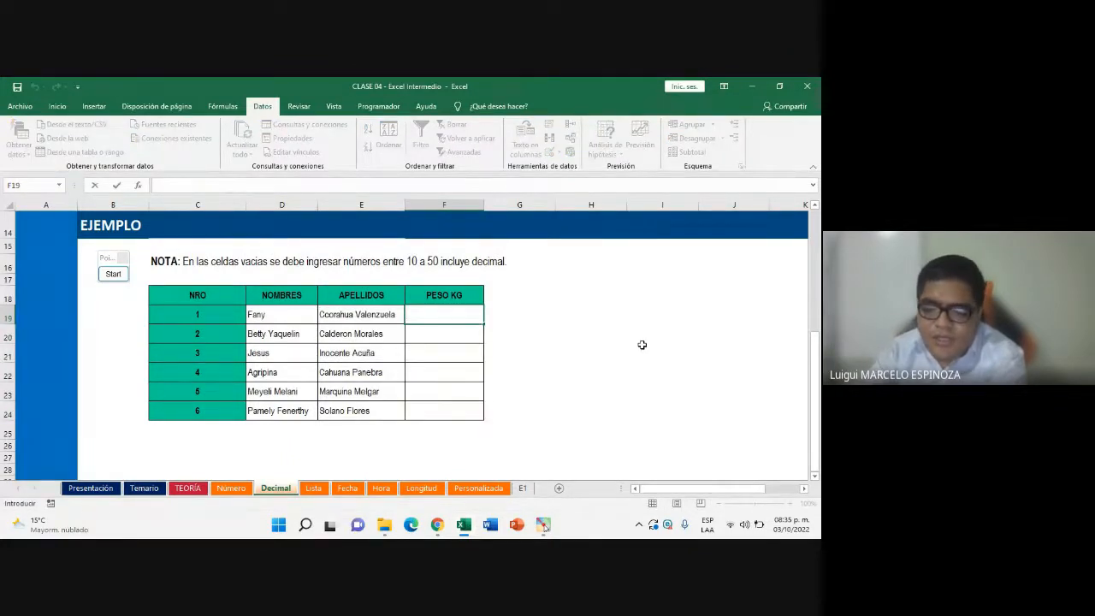
{"action": "type", "text": "10.5"}
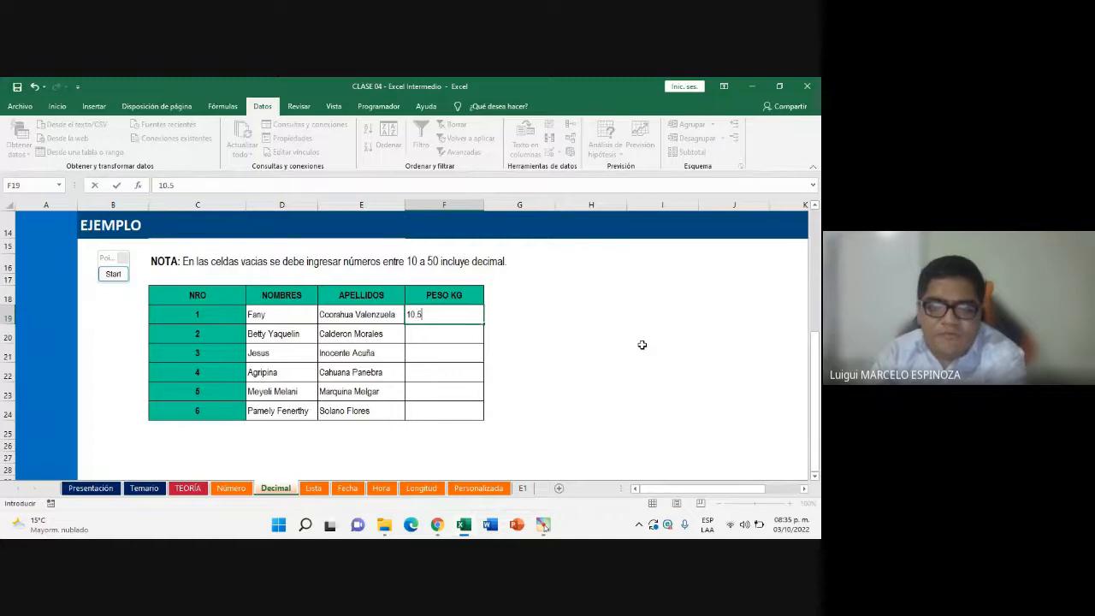
{"action": "key", "text": "Return"}
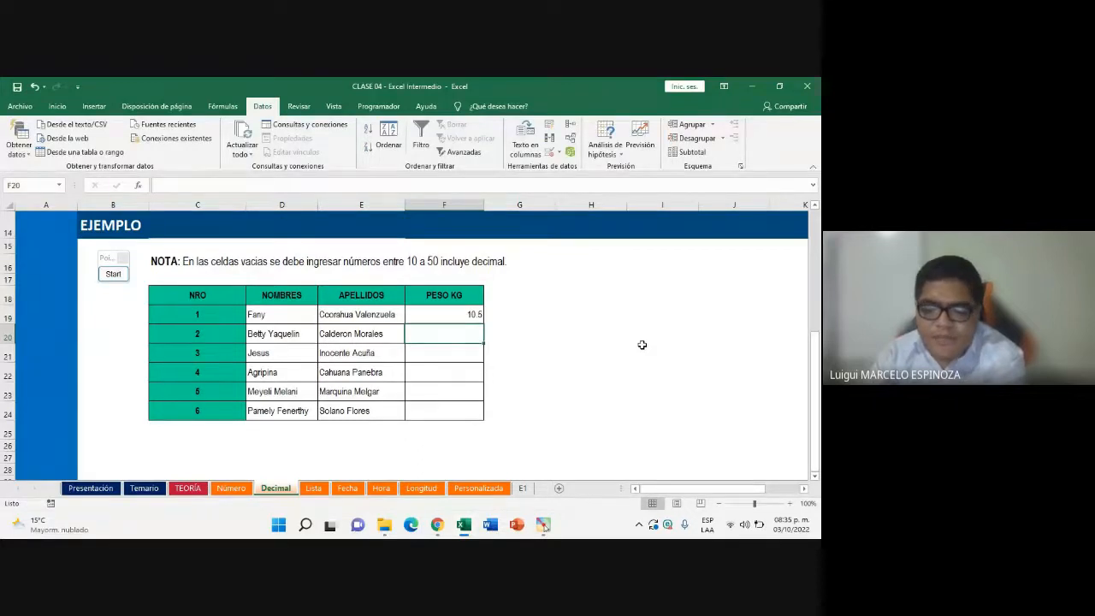
{"action": "type", "text": "1"}
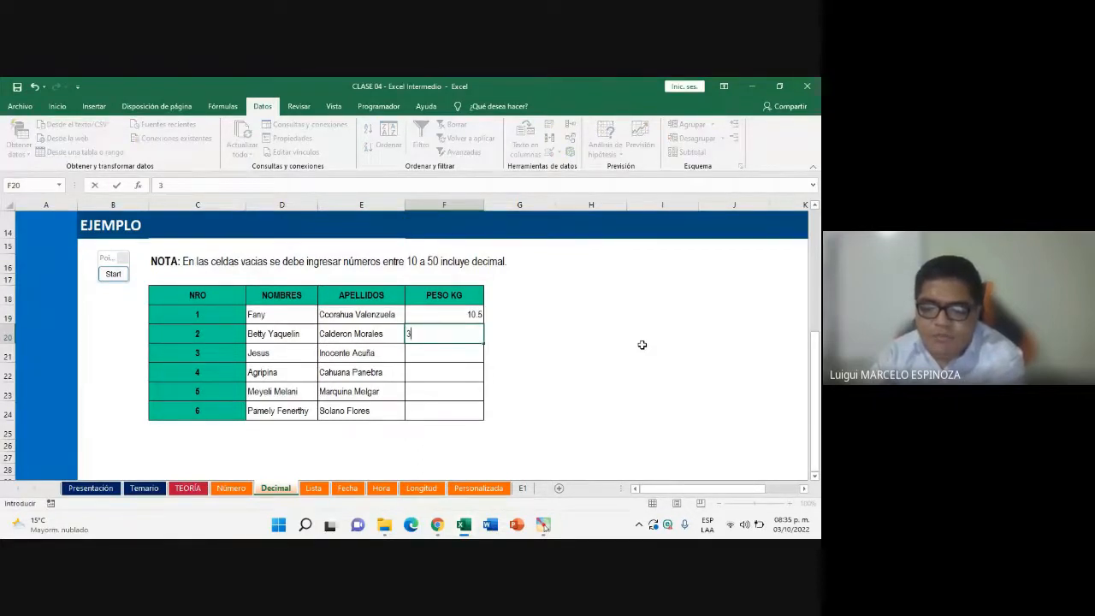
{"action": "key", "text": "Return"}
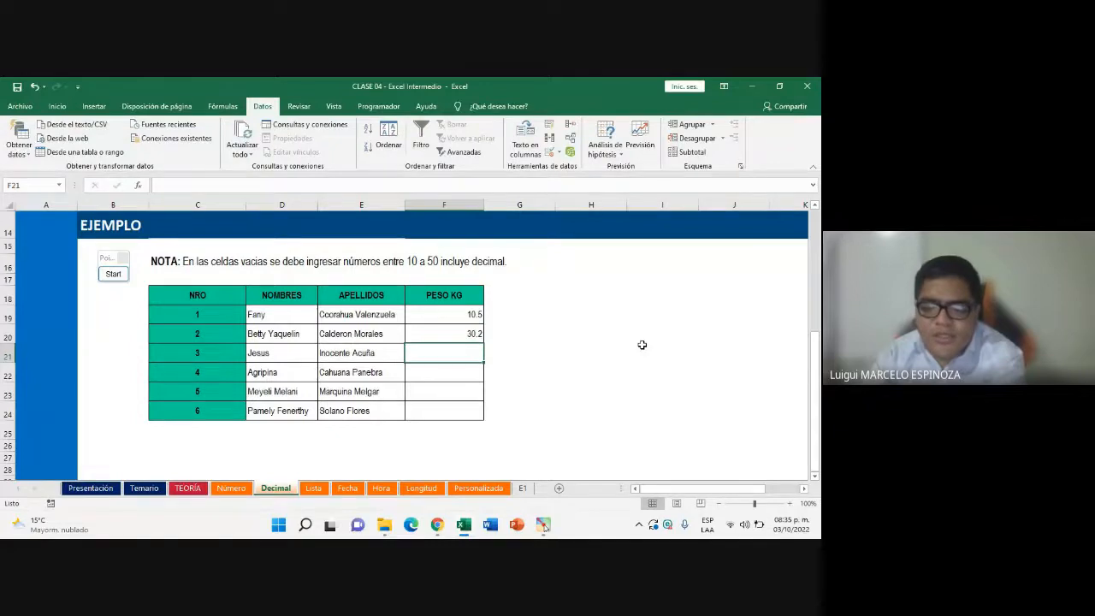
{"action": "type", "text": "51"}
{"action": "key", "text": "Return"}
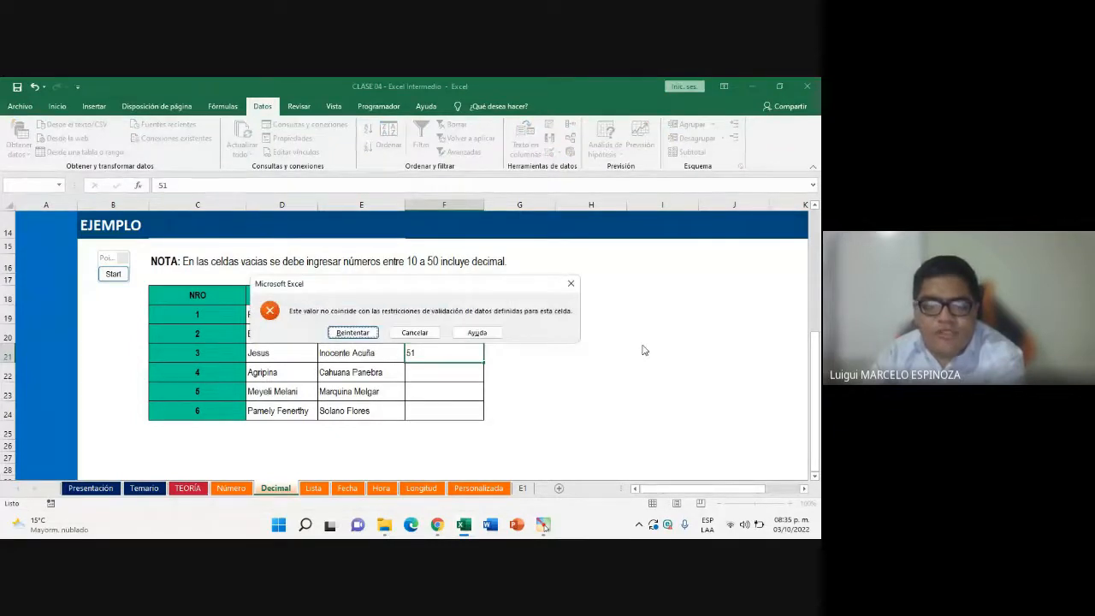
{"action": "left_click", "coordinate": [352, 332]}
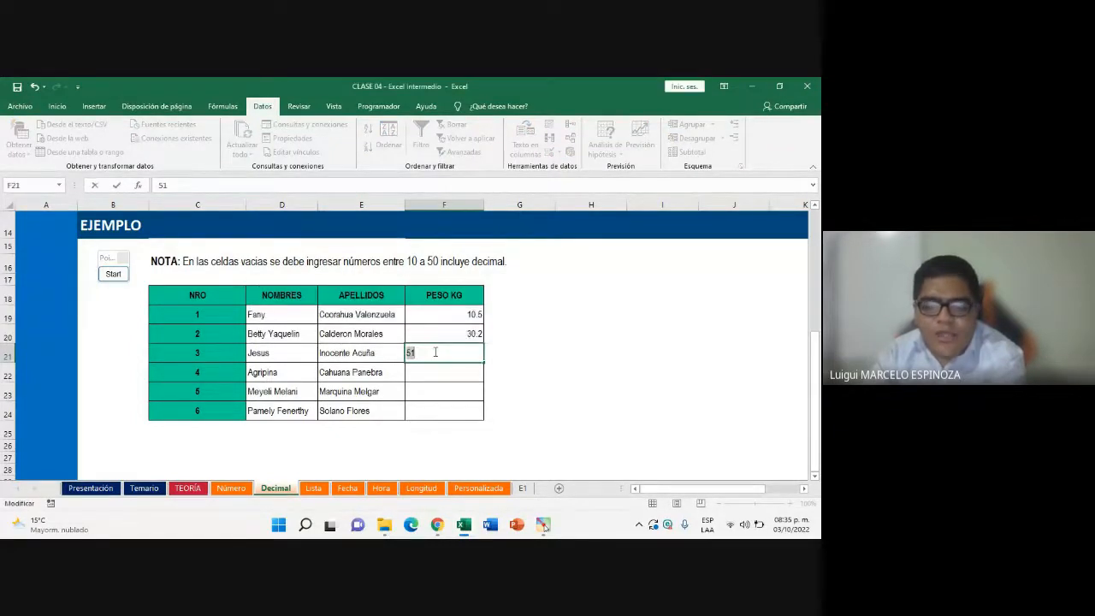
{"action": "type", "text": "50"}
{"action": "key", "text": "Return"}
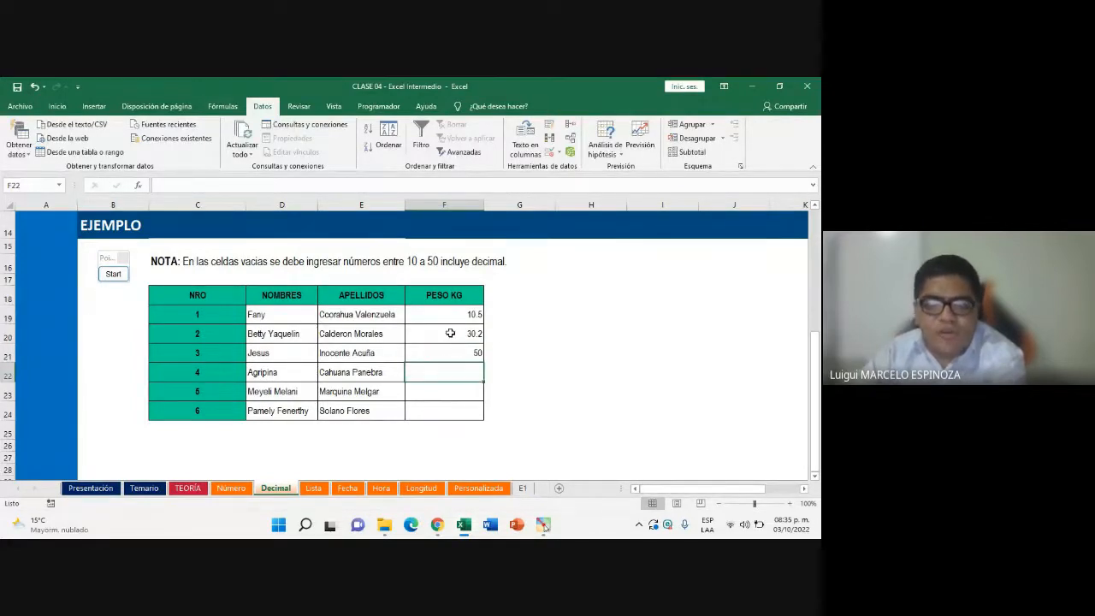
Check the Meet call, then reselect the weights in F19:F24
{"action": "mouse_move", "coordinate": [438, 525]}
{"action": "left_click", "coordinate": [448, 434]}
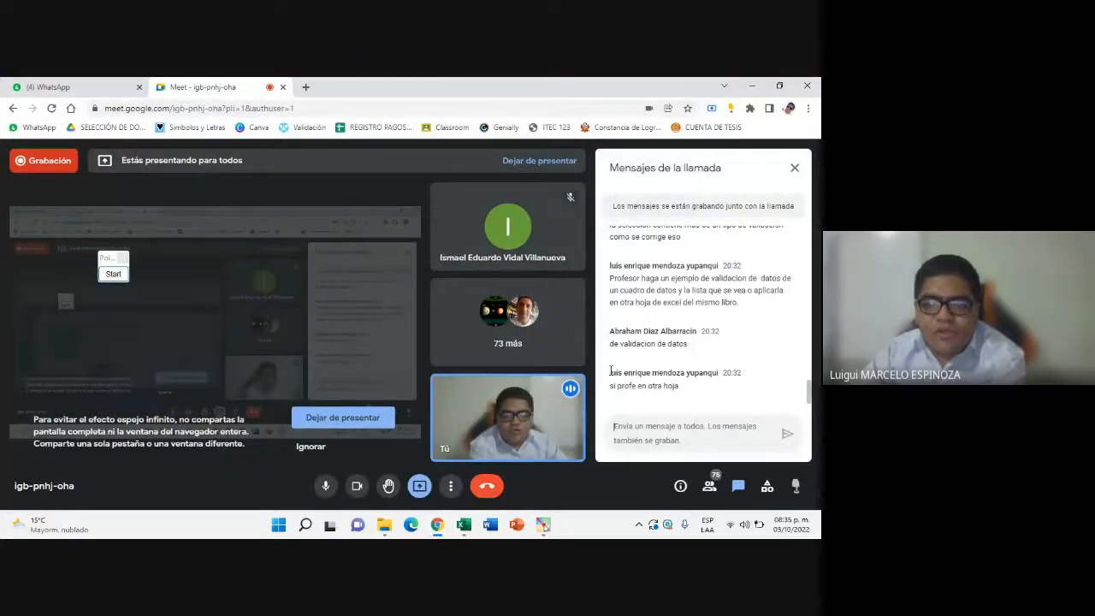
{"action": "left_click", "coordinate": [463, 525]}
{"action": "left_click_drag", "start_coordinate": [443, 317], "coordinate": [448, 422]}
{"action": "left_click", "coordinate": [535, 317]}
{"action": "left_click_drag", "start_coordinate": [452, 318], "coordinate": [448, 408]}
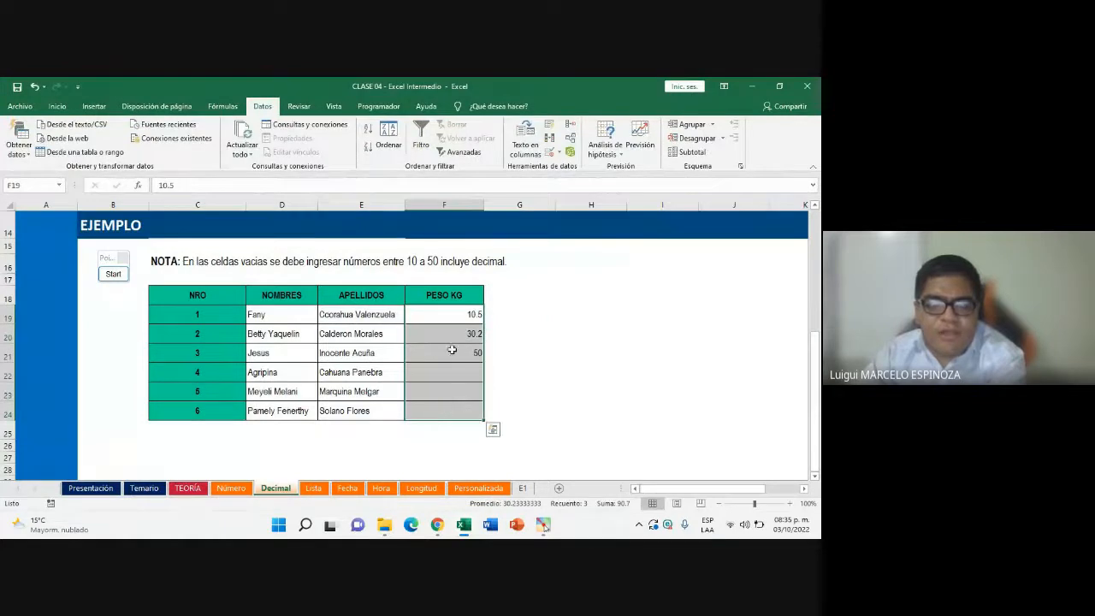
Select the PESO KG weights F19:F24 and reopen Data Validation showing the Decimal 10–50 rule
{"action": "left_click_drag", "start_coordinate": [438, 318], "coordinate": [435, 409]}
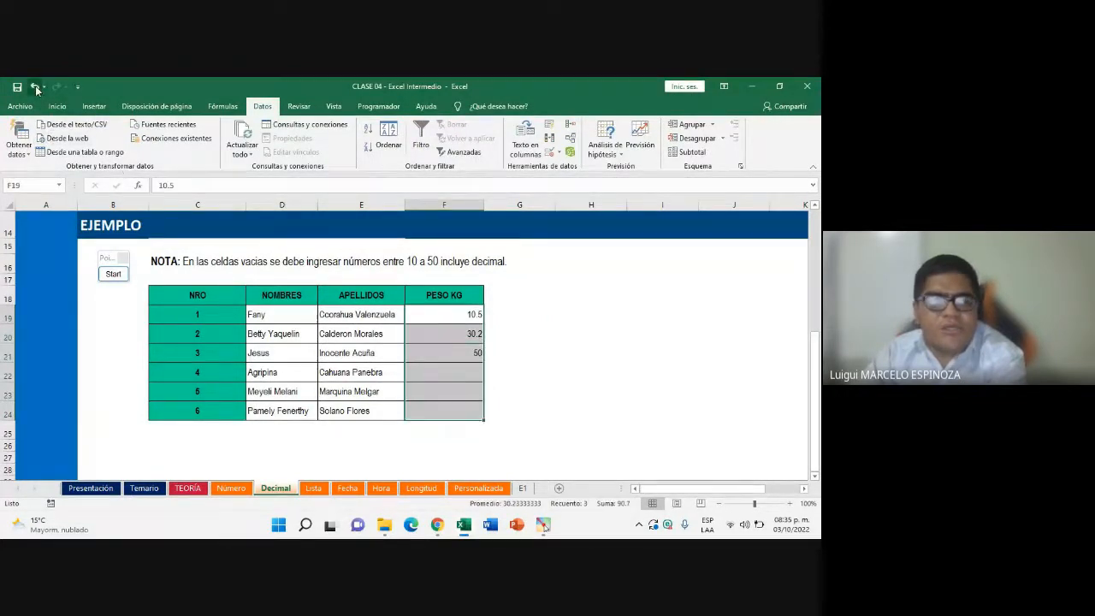
{"action": "left_click", "coordinate": [462, 338]}
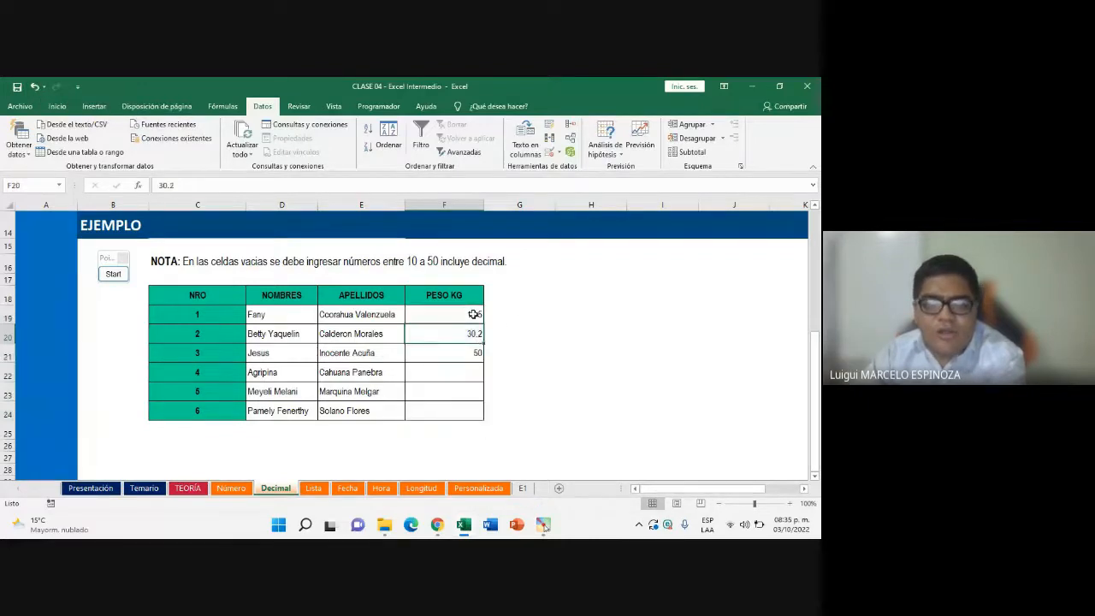
{"action": "left_click", "coordinate": [457, 313]}
{"action": "left_click_drag", "start_coordinate": [457, 313], "coordinate": [463, 411]}
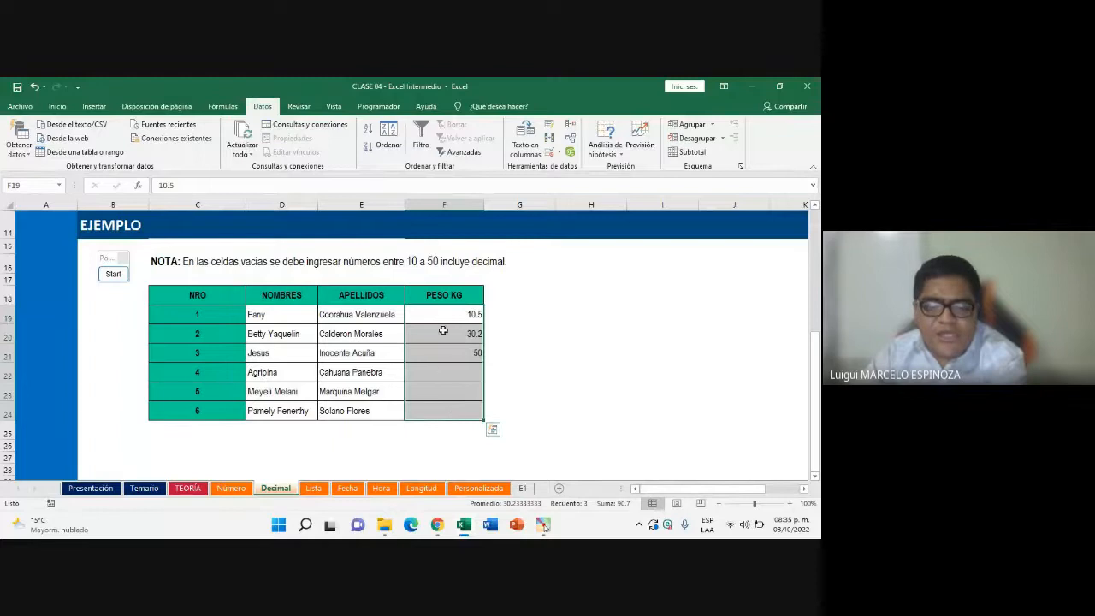
{"action": "left_click_drag", "start_coordinate": [442, 312], "coordinate": [440, 415]}
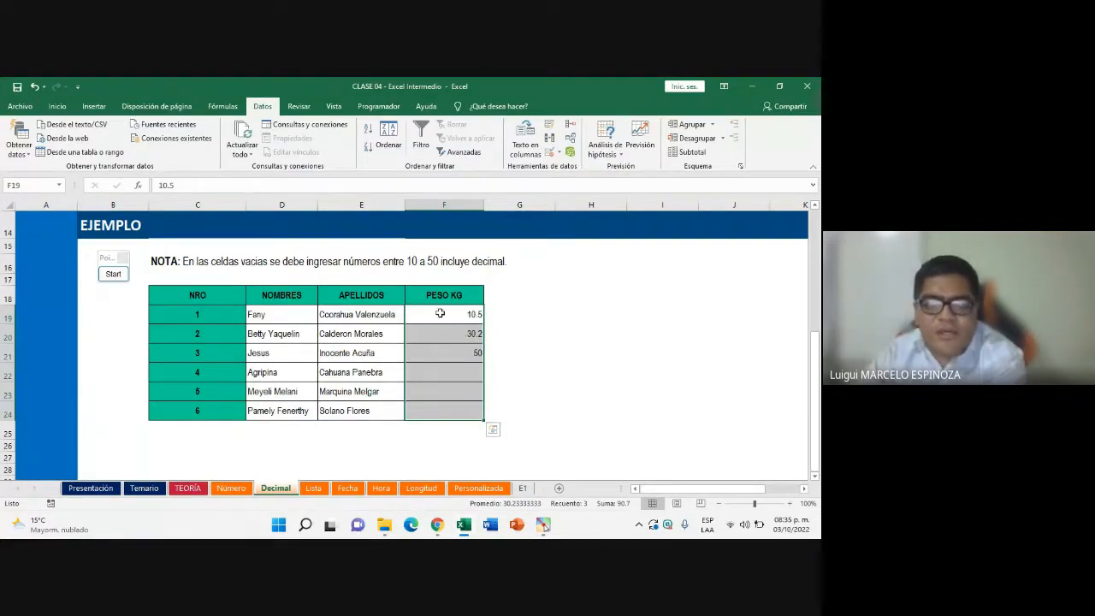
{"action": "left_click_drag", "start_coordinate": [440, 314], "coordinate": [440, 410]}
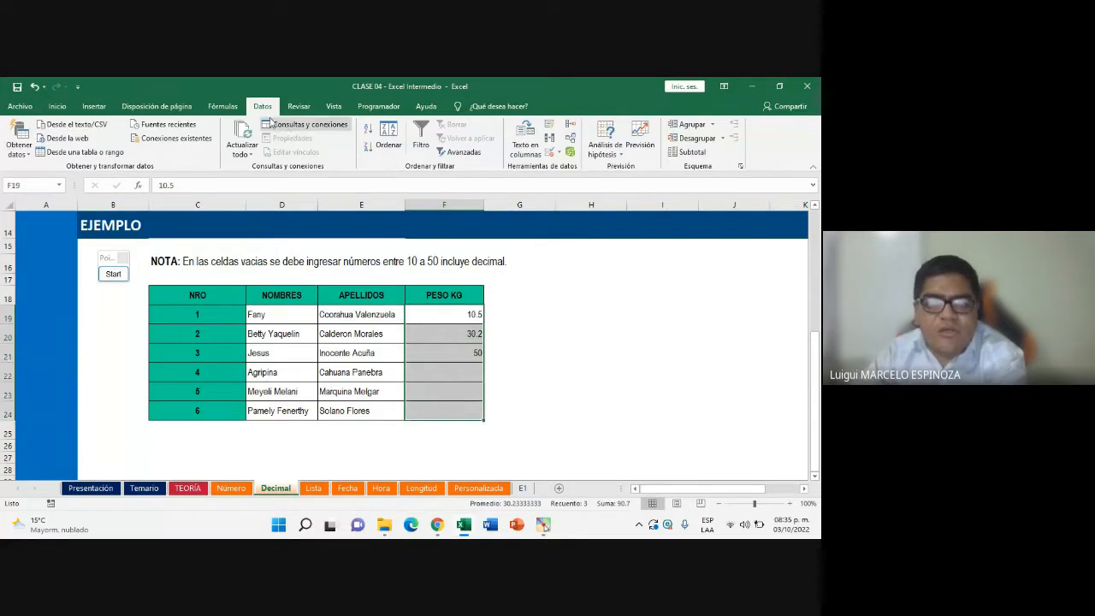
{"action": "left_click", "coordinate": [560, 154]}
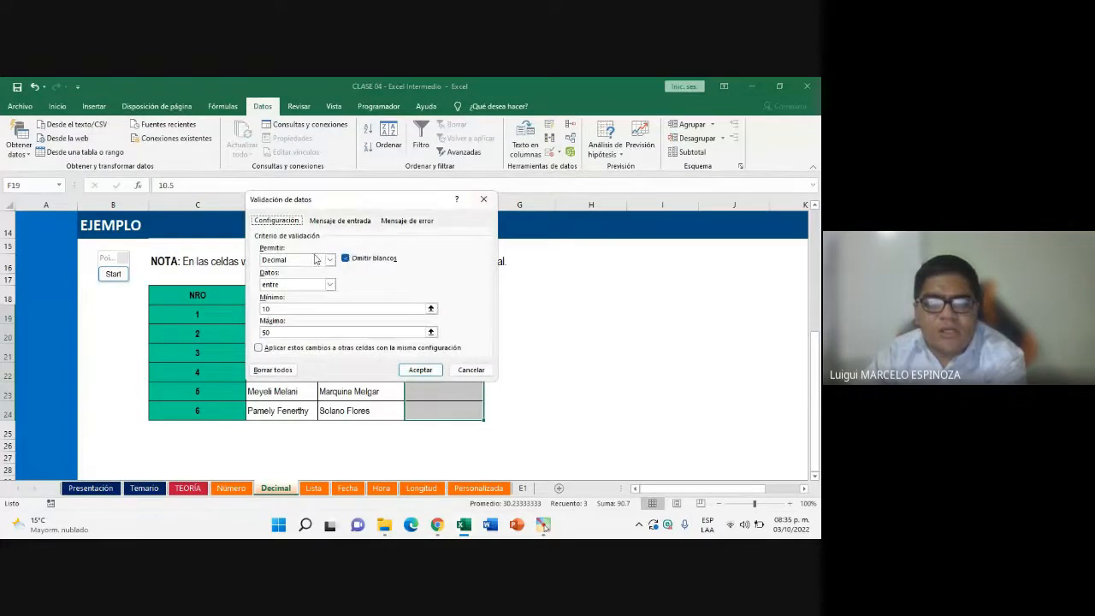
Remove the existing weight validation by switching it to allow any value
{"action": "left_click", "coordinate": [317, 259]}
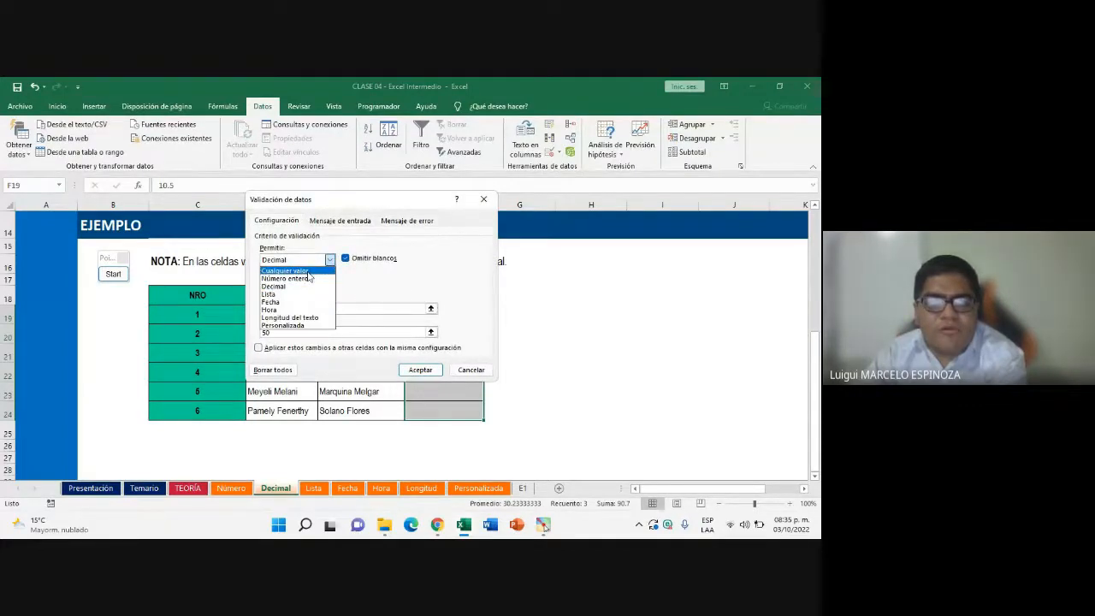
{"action": "left_click", "coordinate": [308, 271]}
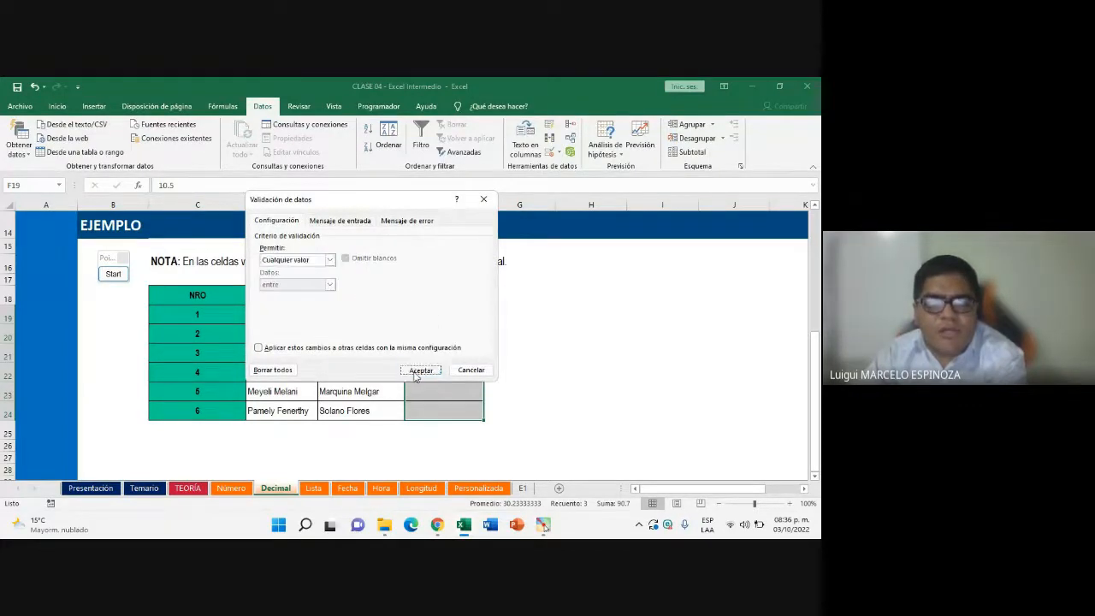
{"action": "left_click", "coordinate": [418, 371]}
{"action": "left_click", "coordinate": [567, 391]}
Restrict F19:F24 to decimal values between minimum 10 and maximum 50
{"action": "left_click_drag", "start_coordinate": [462, 317], "coordinate": [470, 416]}
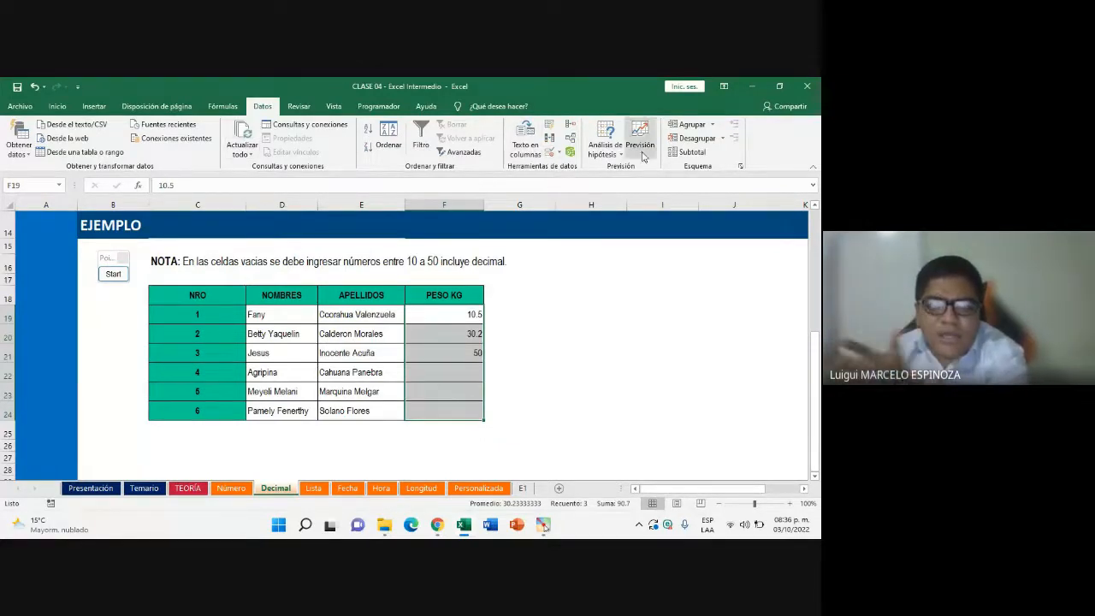
{"action": "left_click", "coordinate": [560, 152]}
{"action": "left_click", "coordinate": [564, 176]}
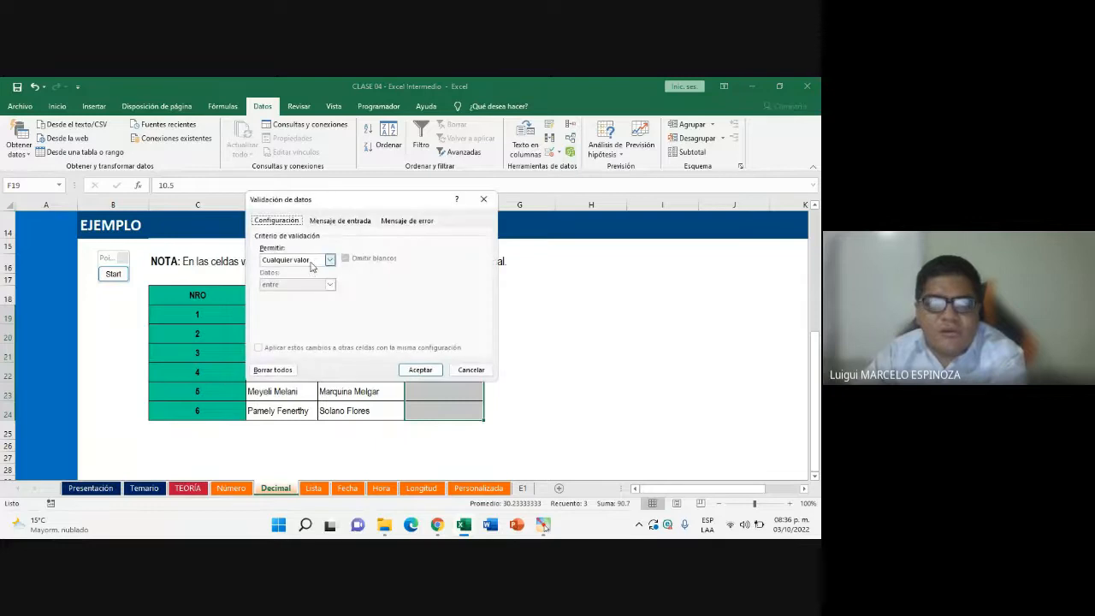
{"action": "left_click", "coordinate": [315, 260]}
{"action": "left_click", "coordinate": [313, 284]}
{"action": "left_click", "coordinate": [305, 309]}
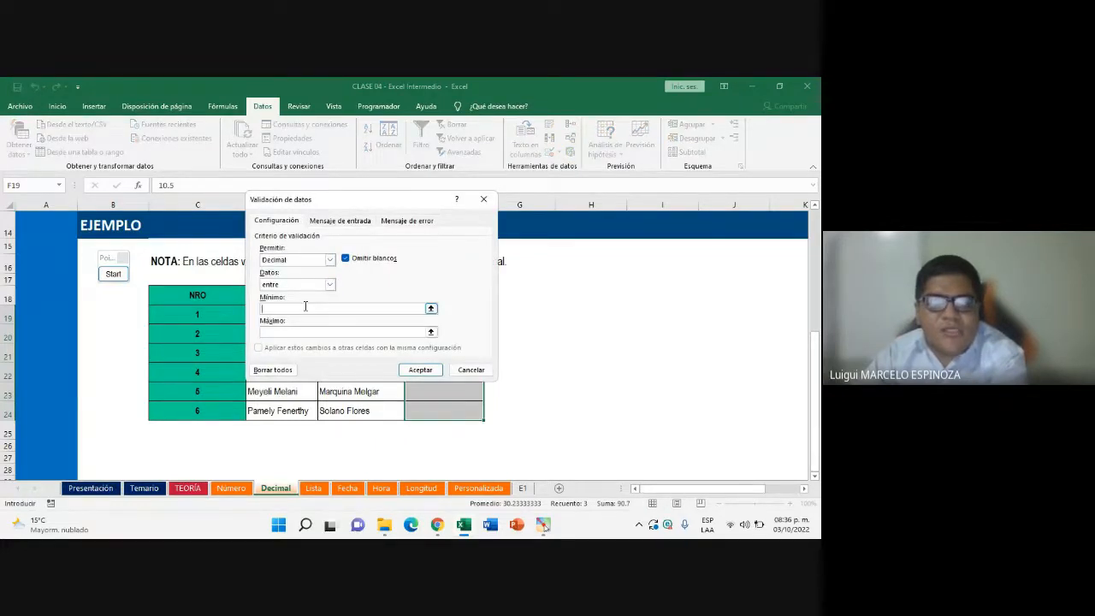
{"action": "type", "text": "10"}
{"action": "left_click", "coordinate": [315, 332]}
{"action": "type", "text": "5"}
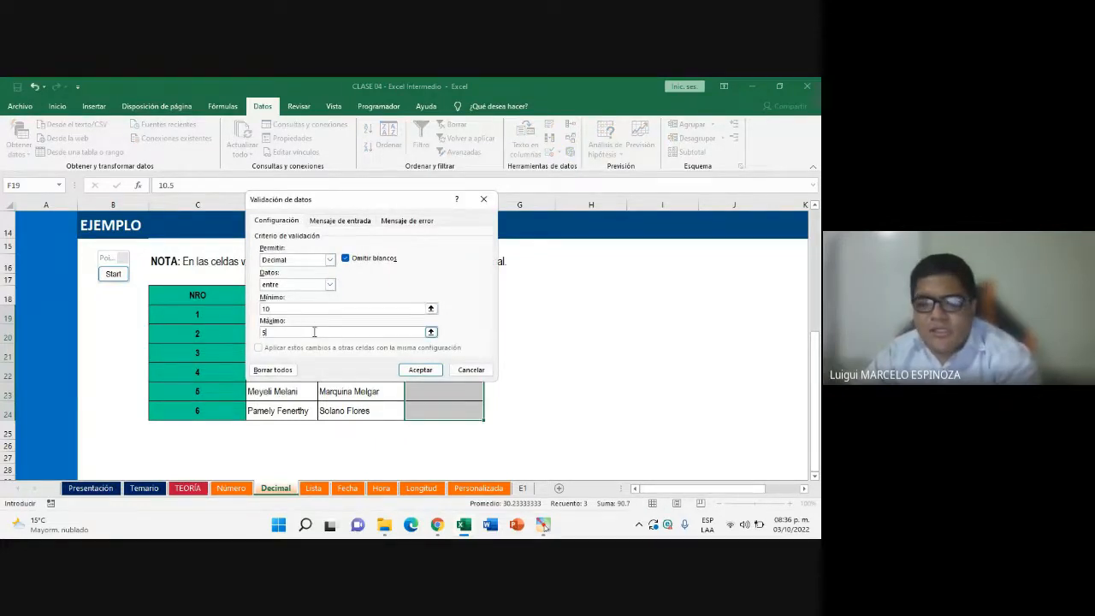
{"action": "type", "text": "0"}
{"action": "left_click", "coordinate": [422, 370]}
{"action": "left_click", "coordinate": [460, 332]}
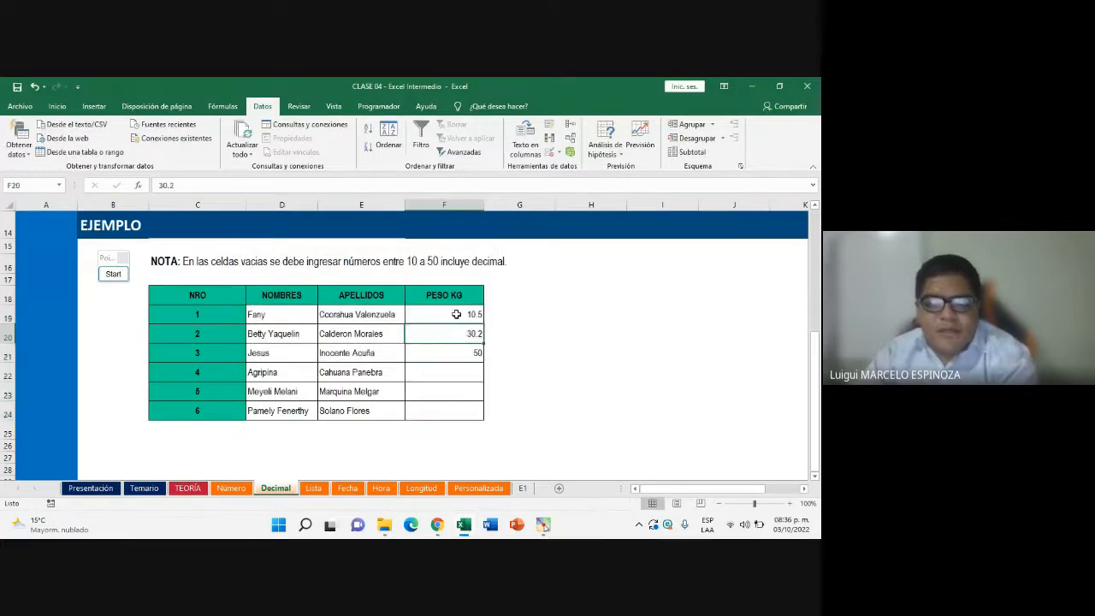
{"action": "left_click_drag", "start_coordinate": [456, 314], "coordinate": [465, 422]}
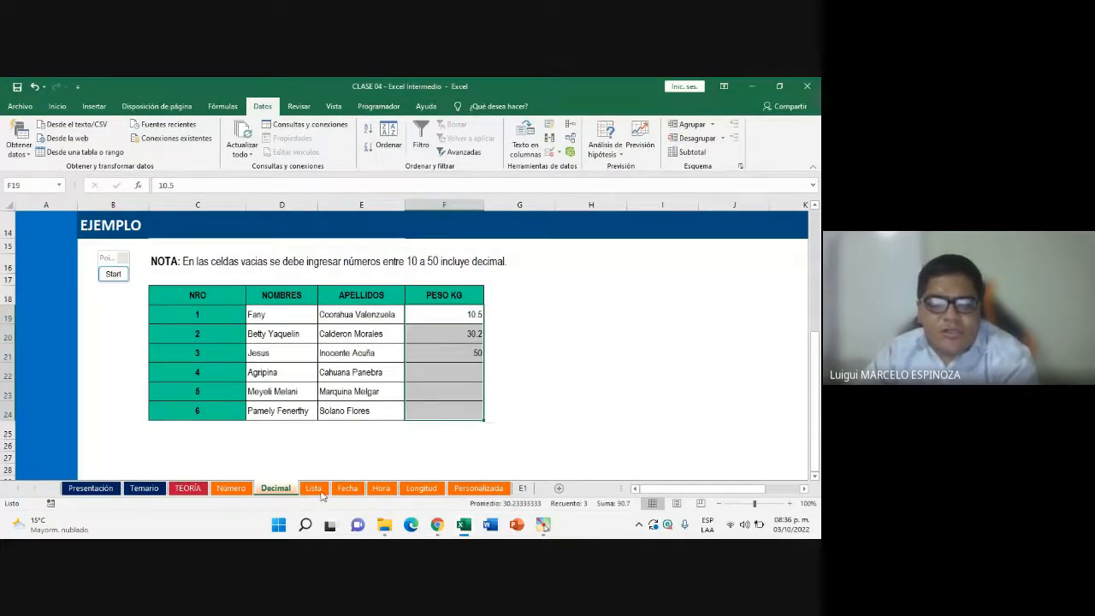
{"action": "mouse_move", "coordinate": [438, 532]}
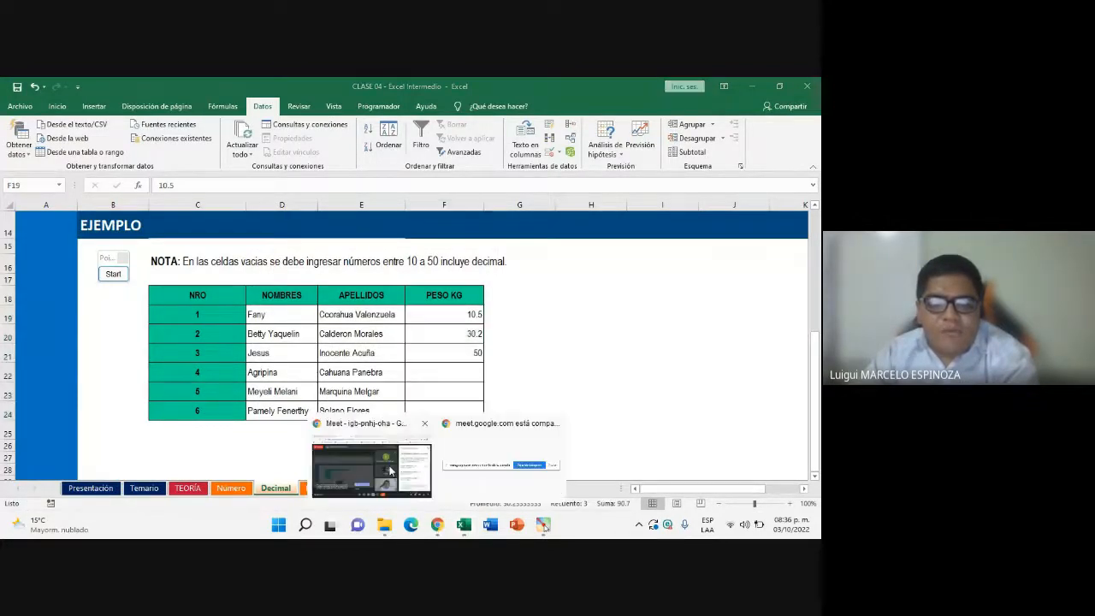
{"action": "left_click", "coordinate": [355, 475]}
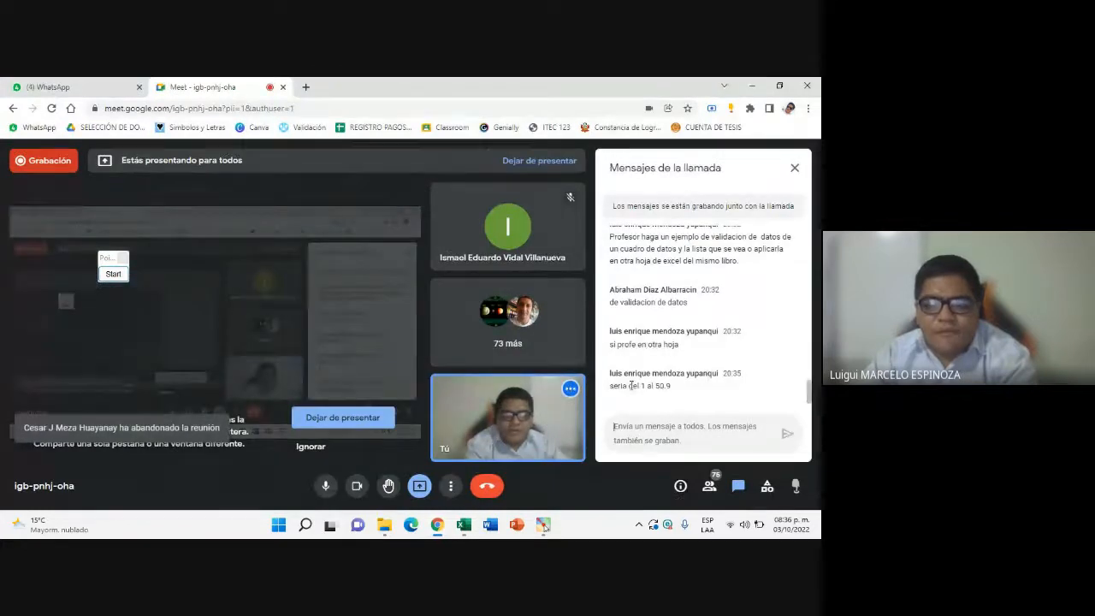
{"action": "left_click", "coordinate": [463, 530]}
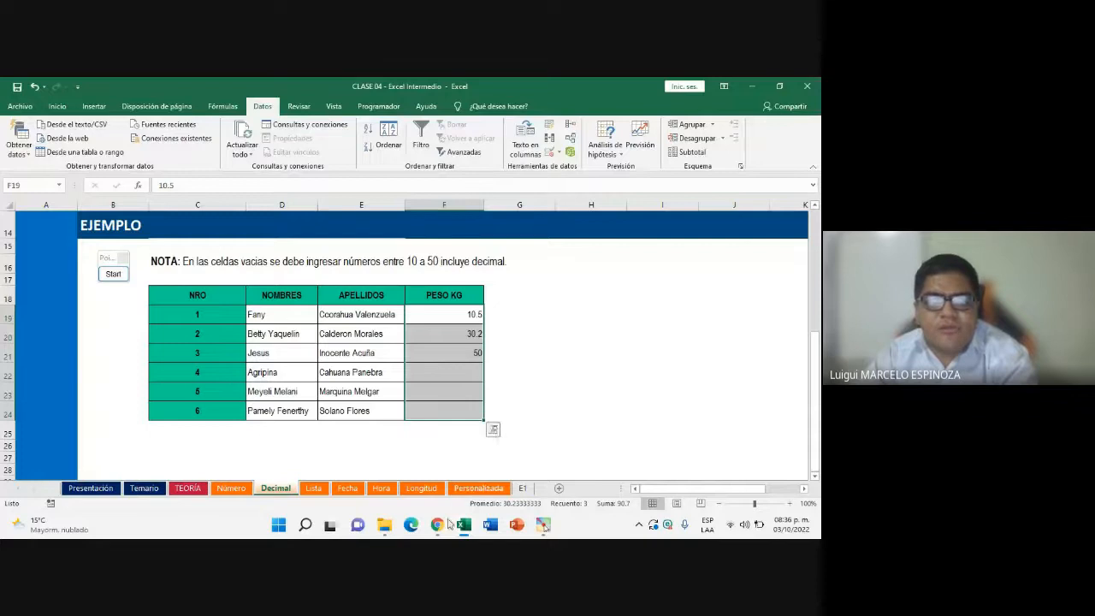
{"action": "mouse_move", "coordinate": [441, 524]}
{"action": "left_click", "coordinate": [381, 465]}
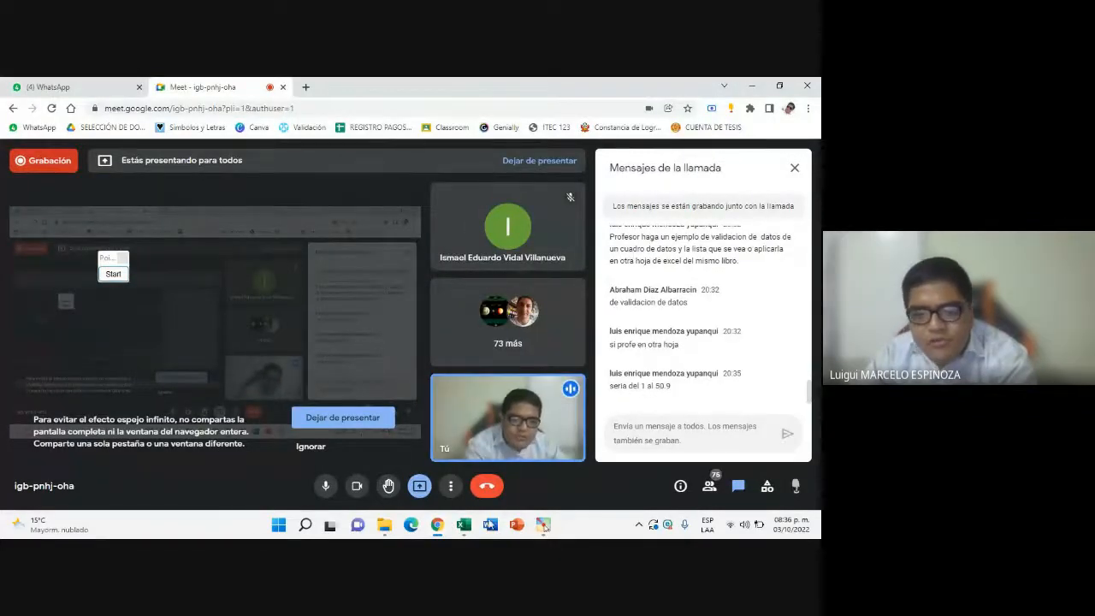
{"action": "key", "text": "alt+Tab"}
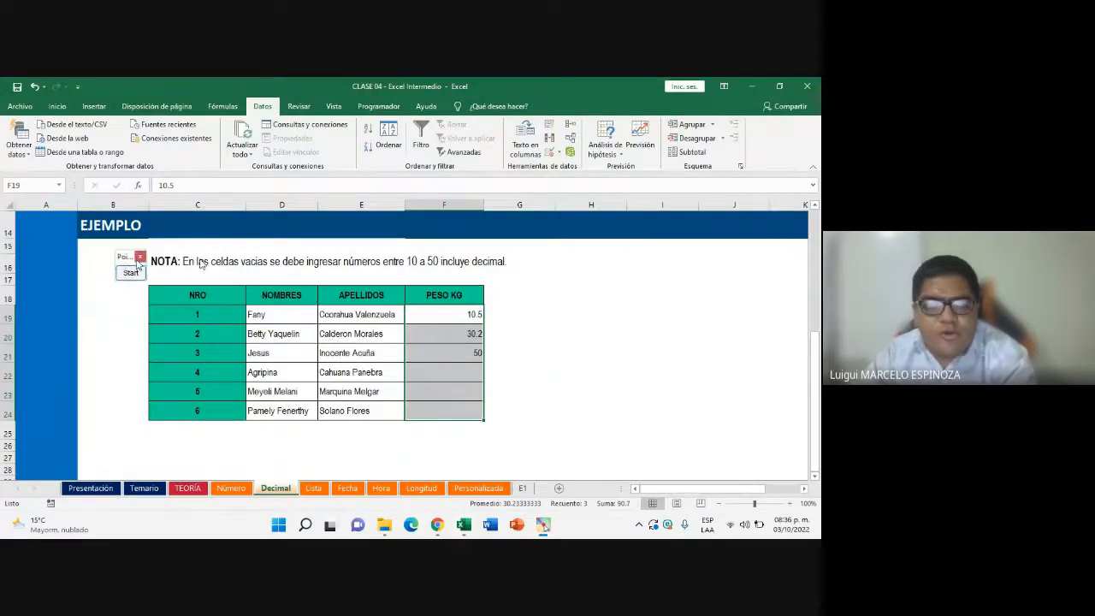
{"action": "left_click", "coordinate": [113, 273]}
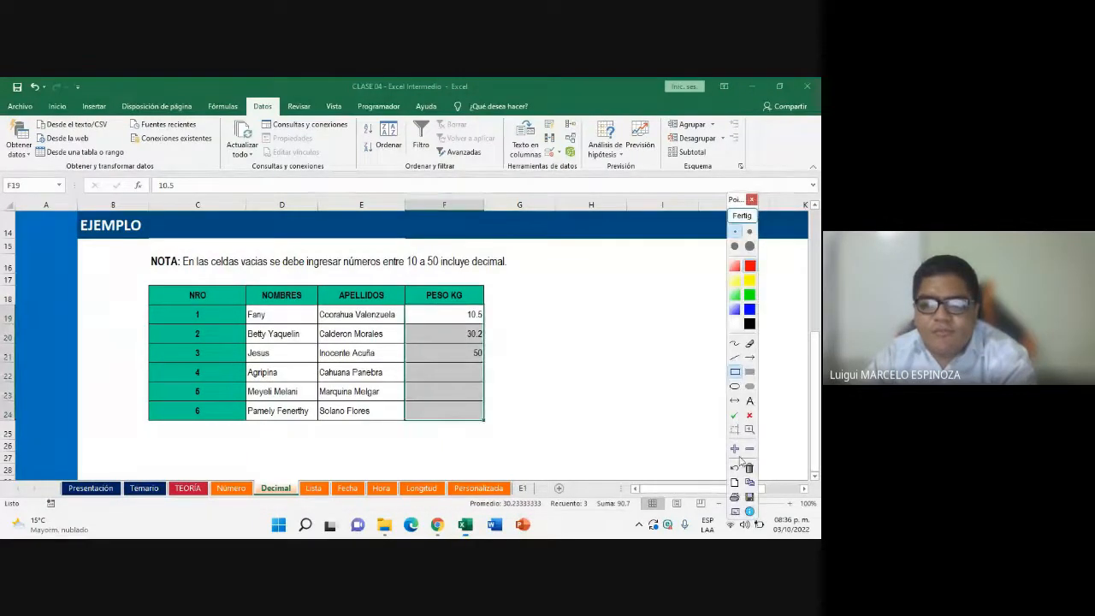
{"action": "left_click", "coordinate": [734, 449]}
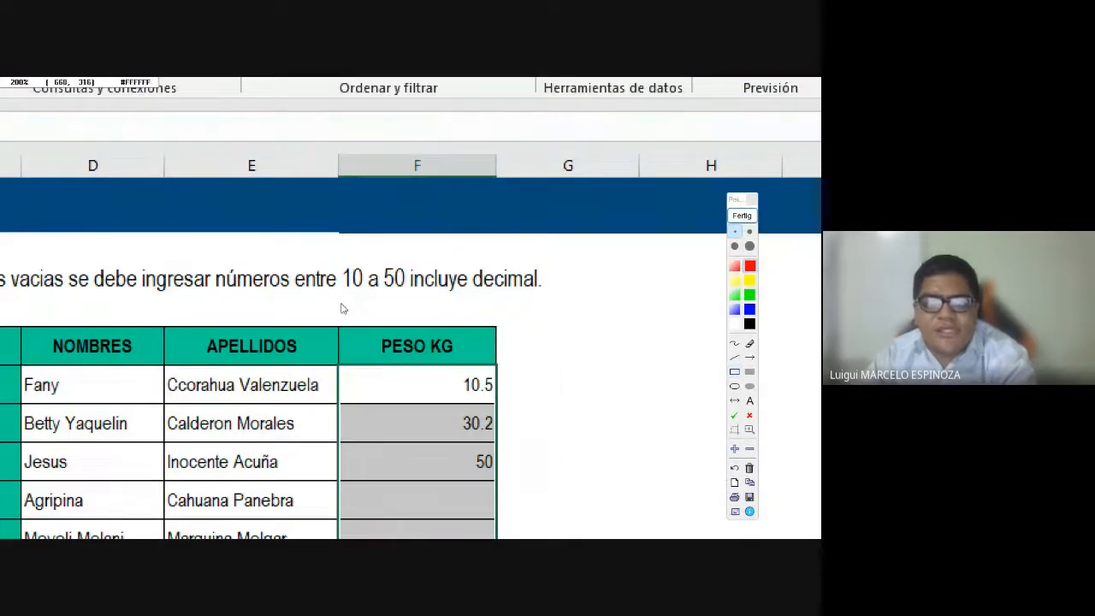
{"action": "left_click", "coordinate": [735, 202]}
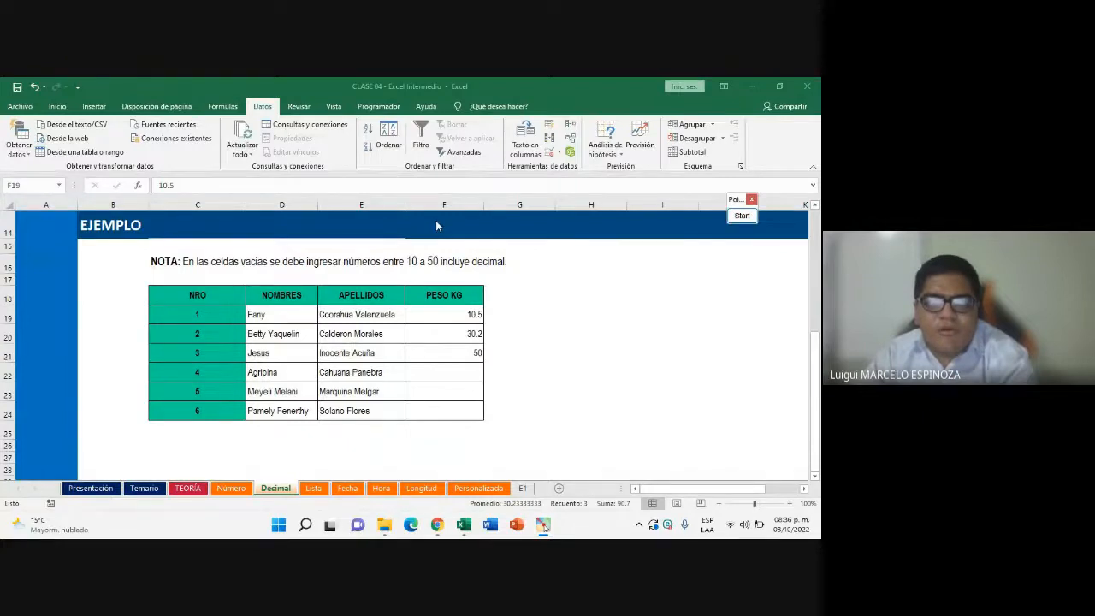
{"action": "mouse_move", "coordinate": [436, 522]}
{"action": "left_click", "coordinate": [411, 424]}
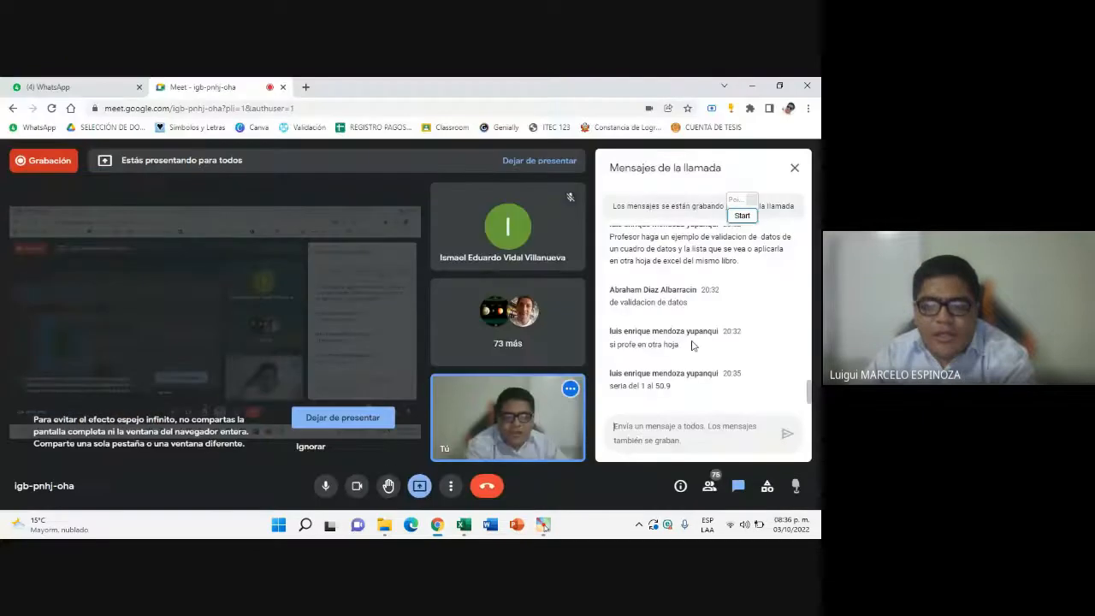
{"action": "key", "text": "alt+Tab"}
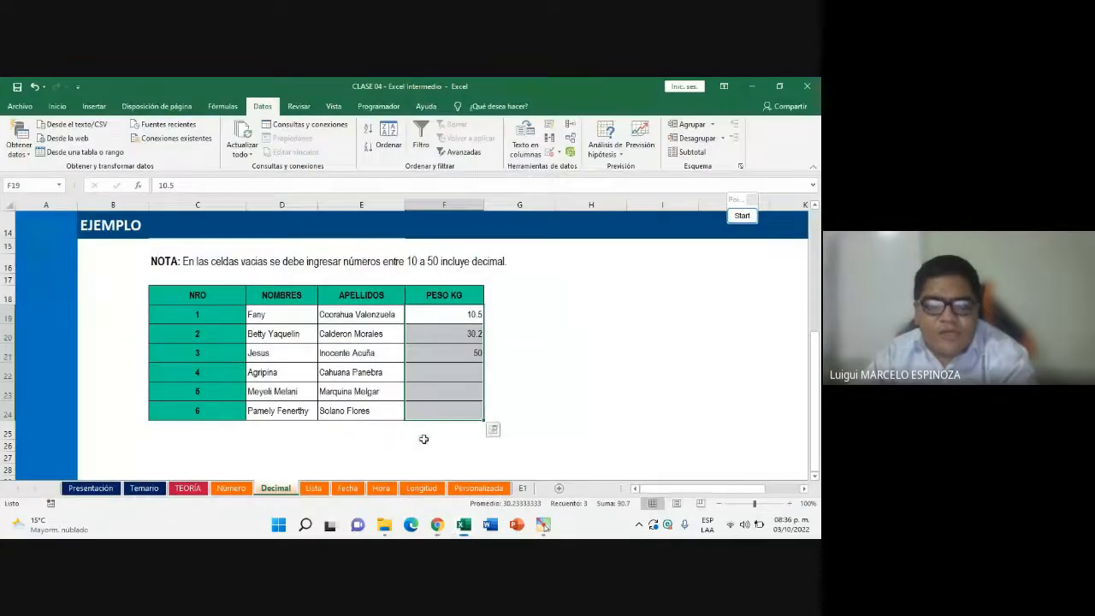
Delete the weights from the PESO KG cells F19:F24
{"action": "left_click", "coordinate": [591, 334]}
{"action": "left_click_drag", "start_coordinate": [428, 317], "coordinate": [457, 409]}
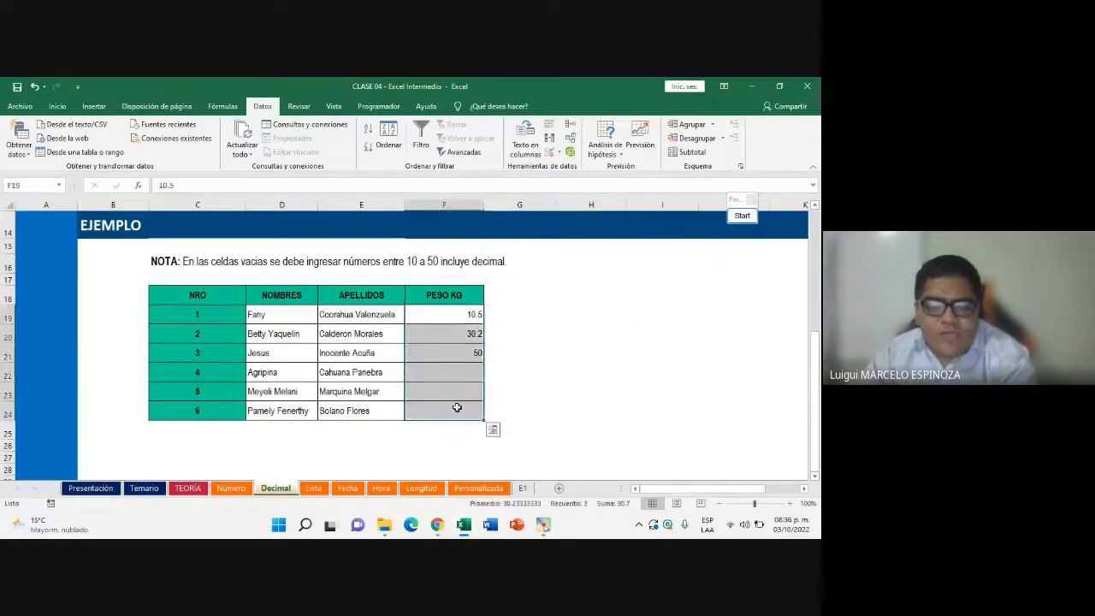
{"action": "left_click", "coordinate": [592, 333]}
{"action": "left_click_drag", "start_coordinate": [445, 314], "coordinate": [459, 411]}
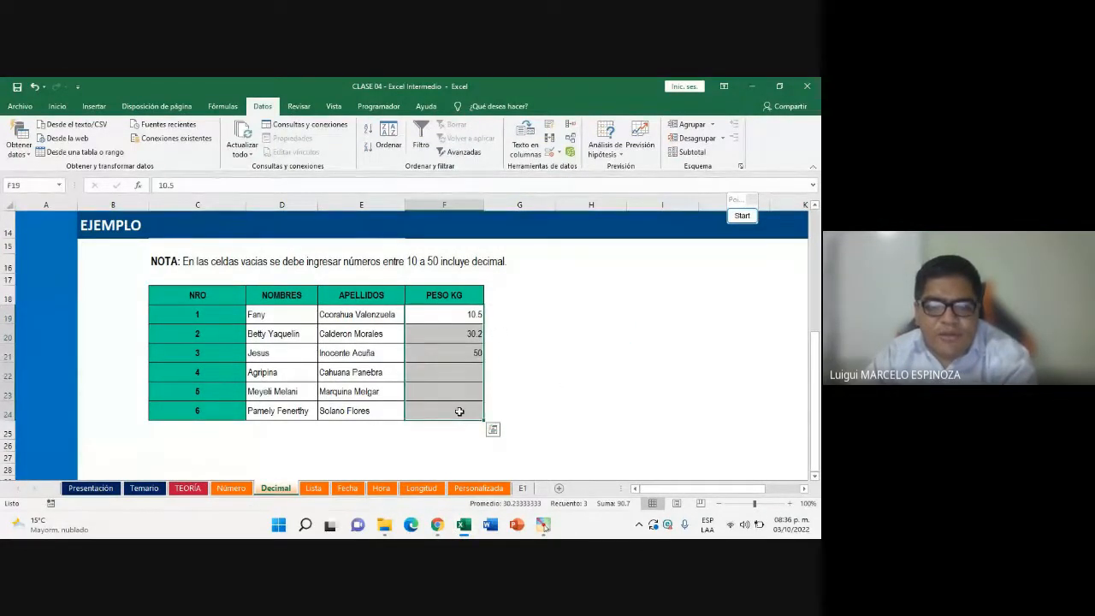
{"action": "key", "text": "Delete"}
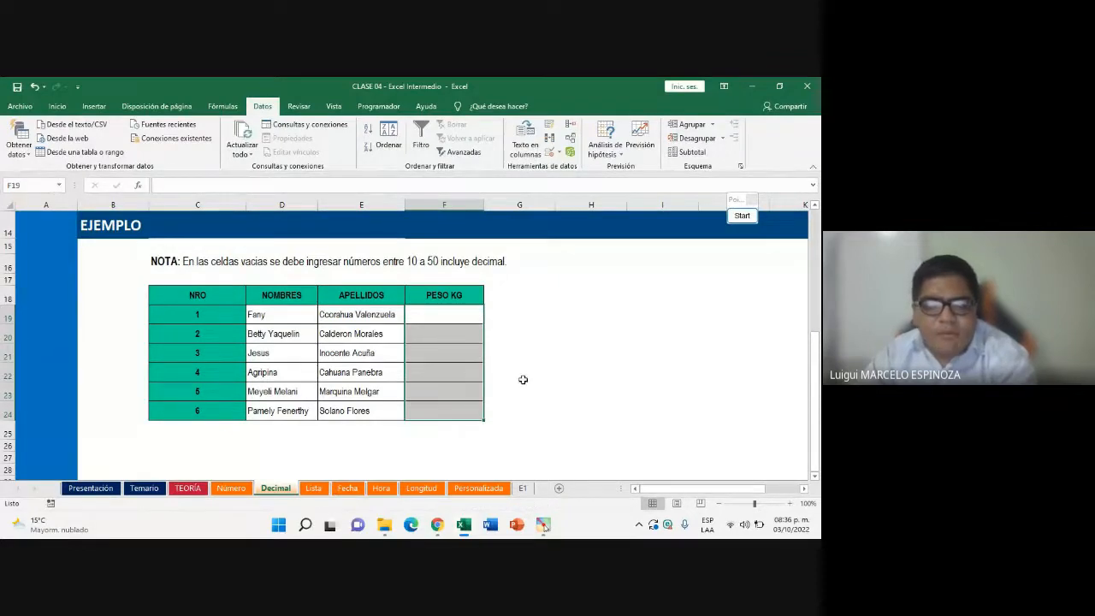
Turn off the on-screen annotation and magnification tools, check the Meet call, and return to Excel
{"action": "left_click_drag", "start_coordinate": [732, 216], "coordinate": [82, 333]}
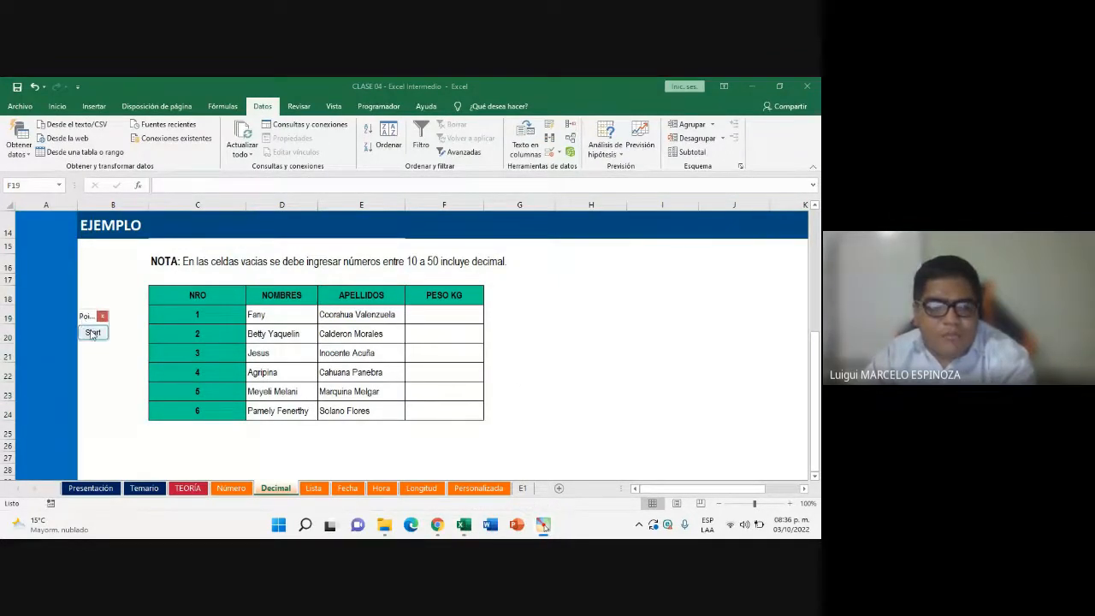
{"action": "left_click", "coordinate": [91, 333]}
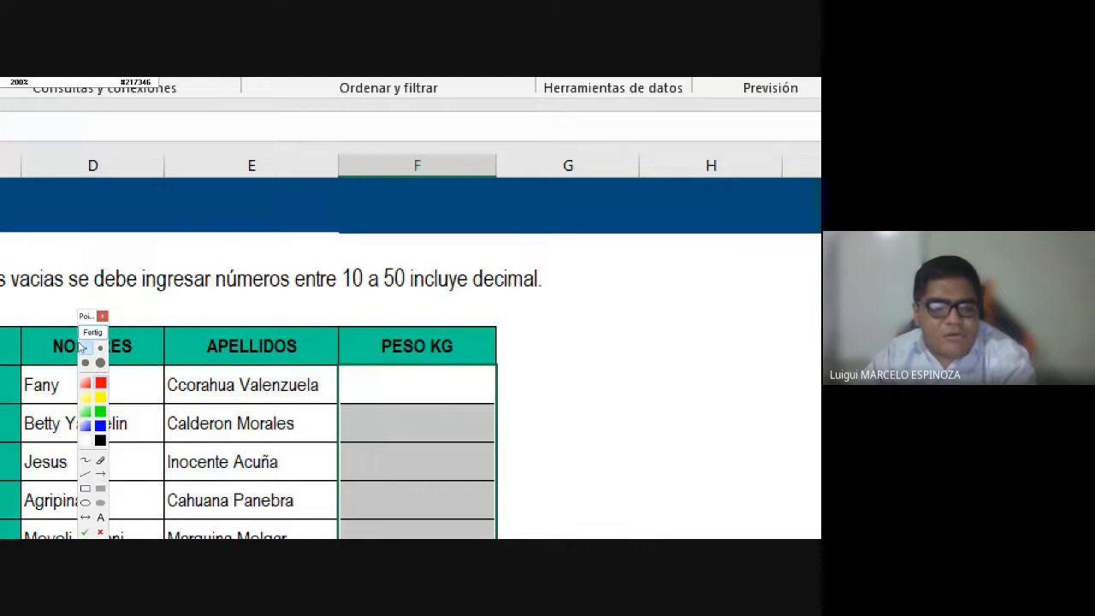
{"action": "left_click", "coordinate": [114, 455]}
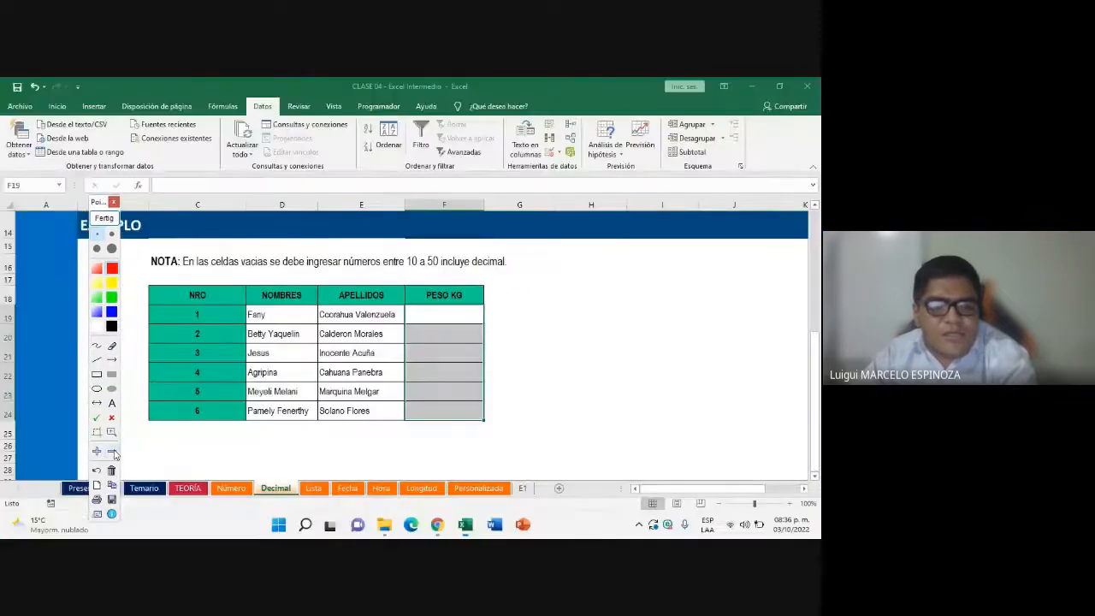
{"action": "left_click", "coordinate": [103, 217]}
{"action": "left_click", "coordinate": [388, 459]}
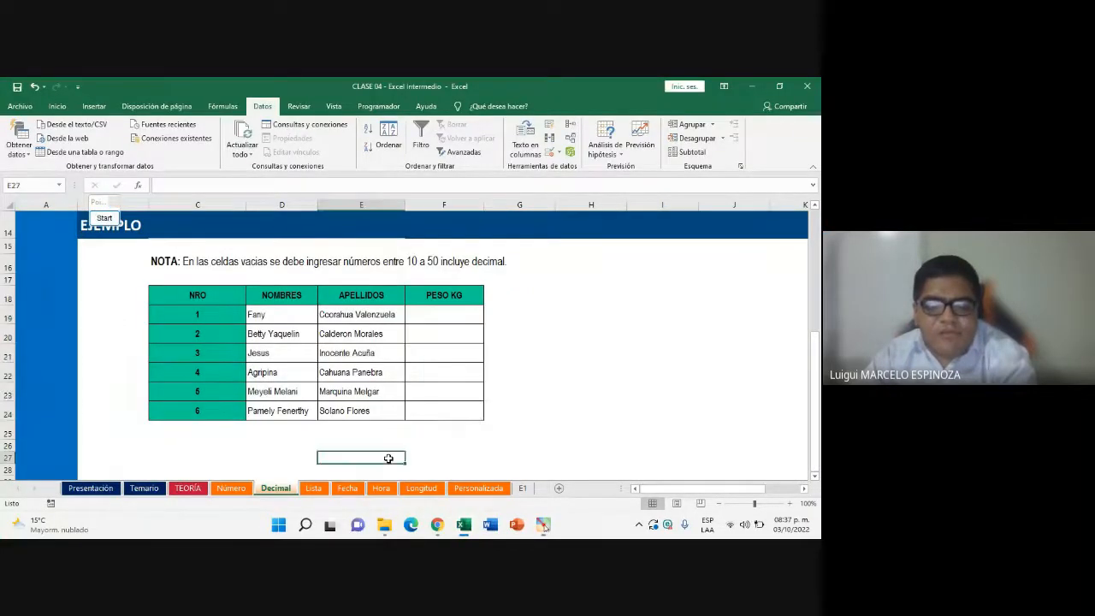
{"action": "left_click", "coordinate": [436, 531]}
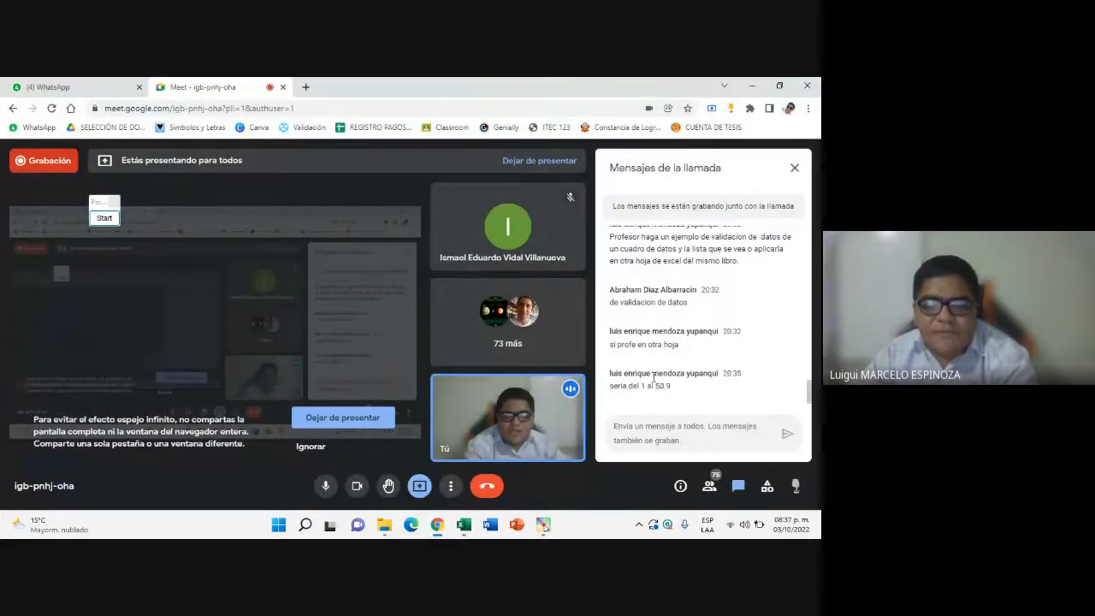
{"action": "left_click", "coordinate": [464, 525]}
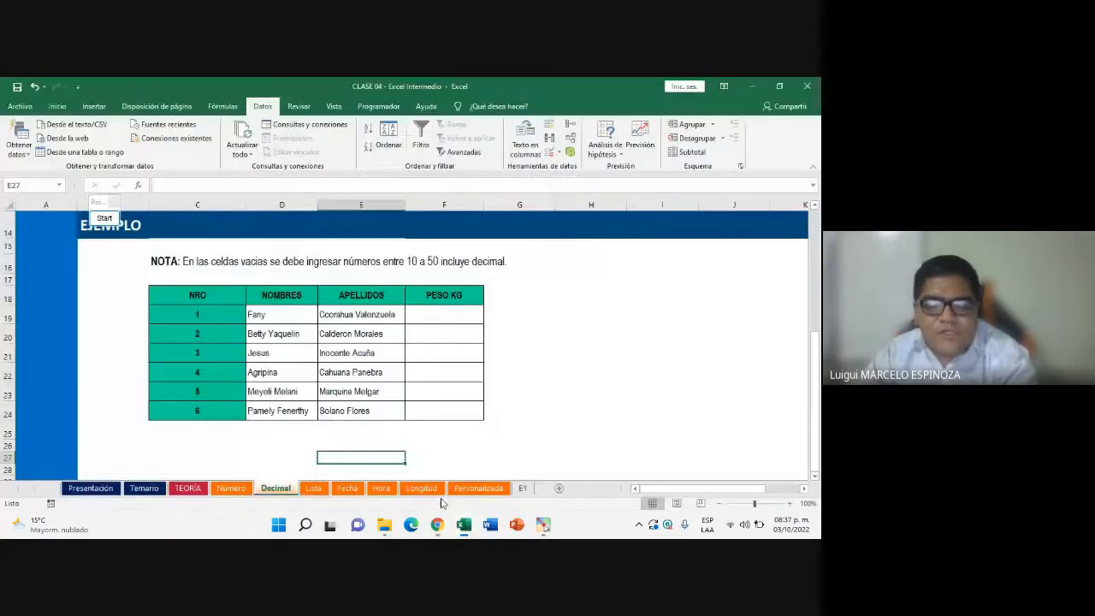
Switch to the Lista sheet and bring its VALIDACIÓN DE DATOS LISTA title and CONCEPTO section into view
{"action": "left_click", "coordinate": [313, 488]}
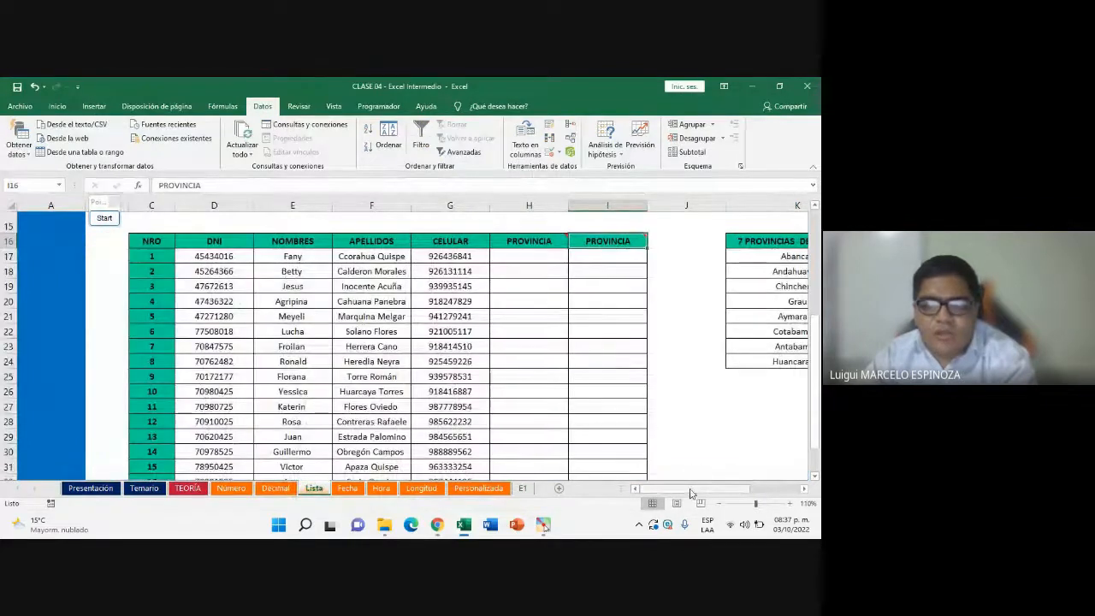
{"action": "mouse_move", "coordinate": [695, 488]}
{"action": "left_mouse_down"}
{"action": "mouse_move", "coordinate": [740, 490]}
{"action": "mouse_move", "coordinate": [698, 489]}
{"action": "left_mouse_up"}
{"action": "scroll", "coordinate": [257, 300], "scroll_direction": "up", "scroll_amount": 3}
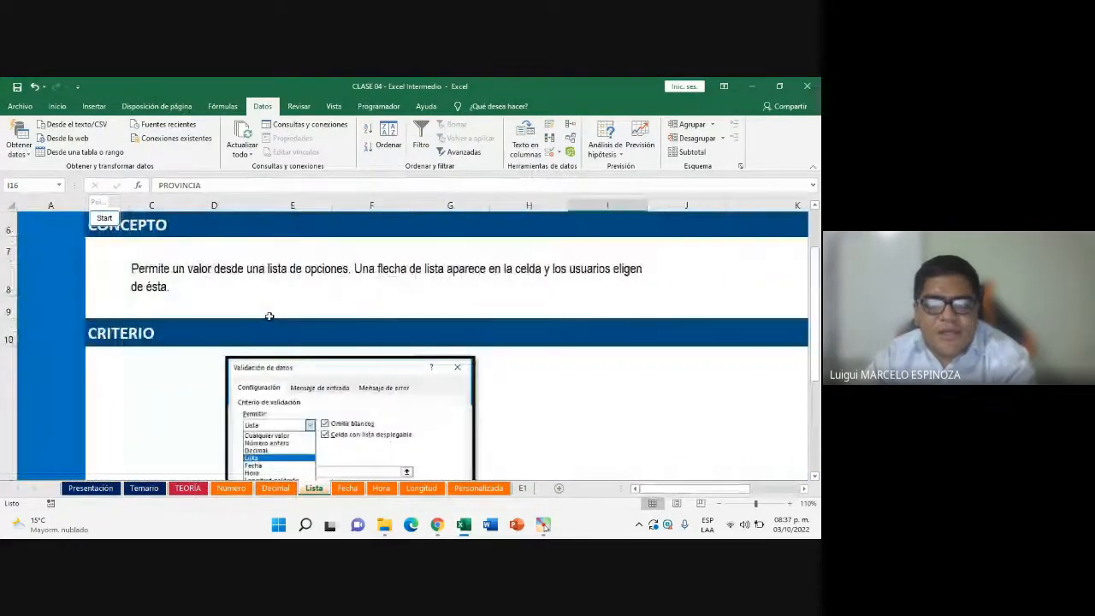
{"action": "scroll", "coordinate": [381, 341], "scroll_direction": "down", "scroll_amount": 5}
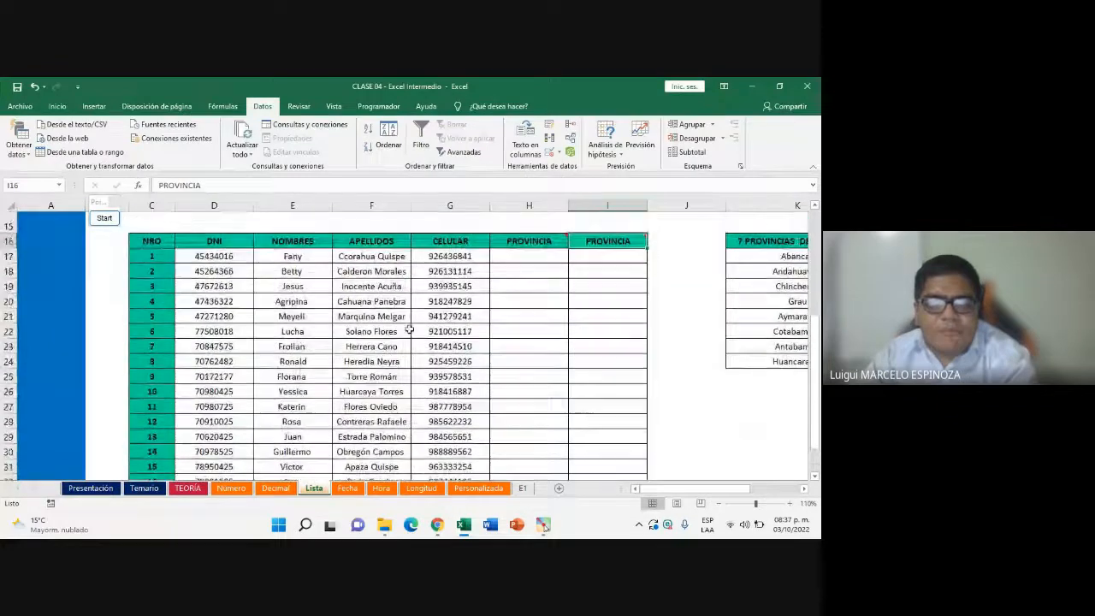
{"action": "scroll", "coordinate": [410, 330], "scroll_direction": "up", "scroll_amount": 6}
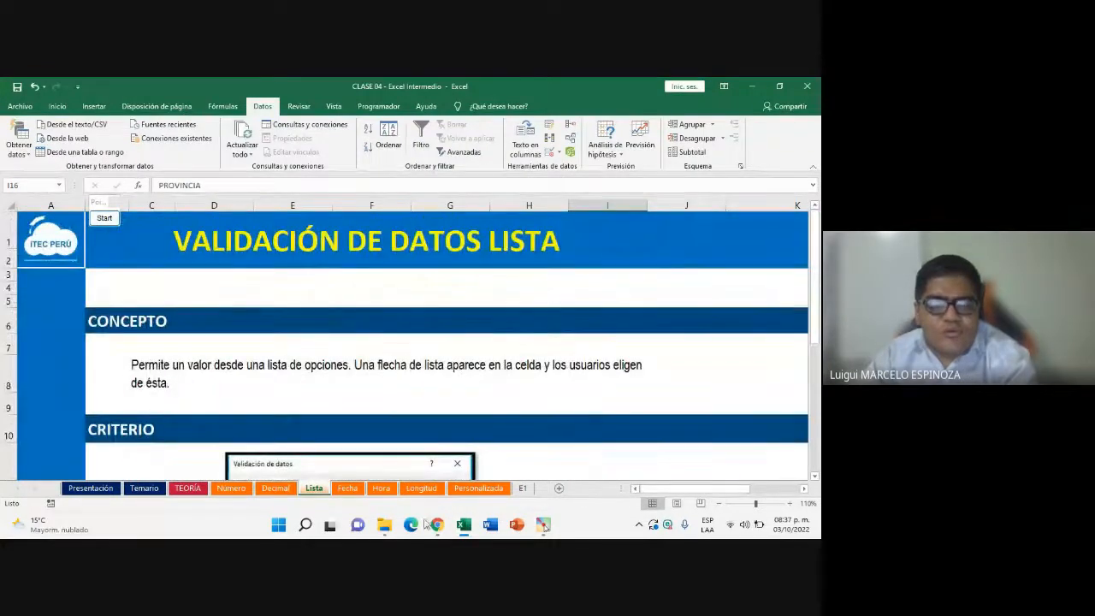
{"action": "mouse_move", "coordinate": [435, 525]}
{"action": "left_click", "coordinate": [380, 459]}
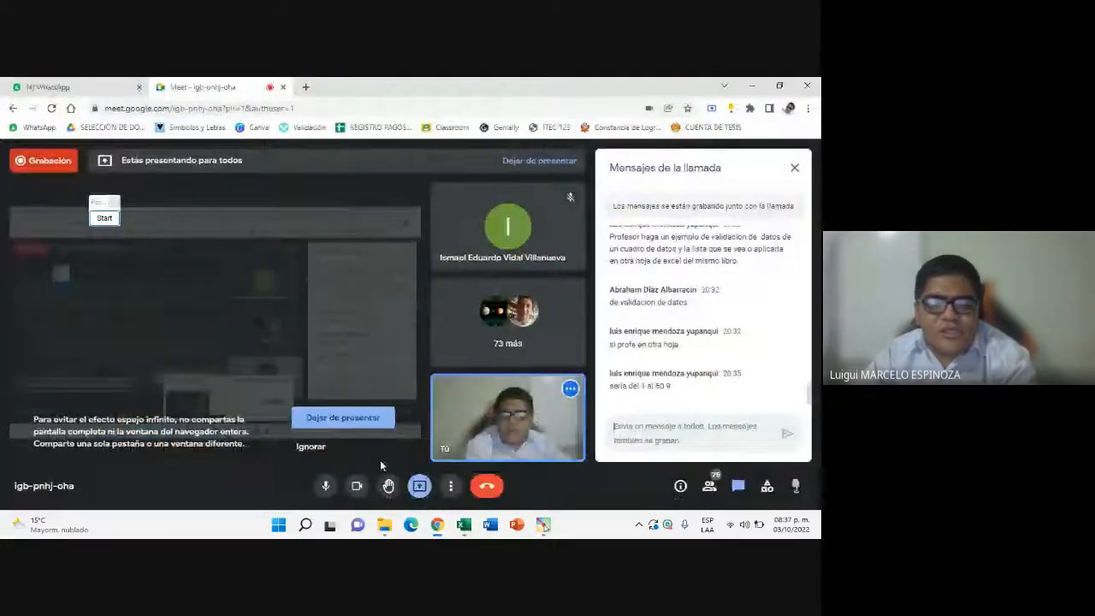
{"action": "left_click", "coordinate": [466, 527]}
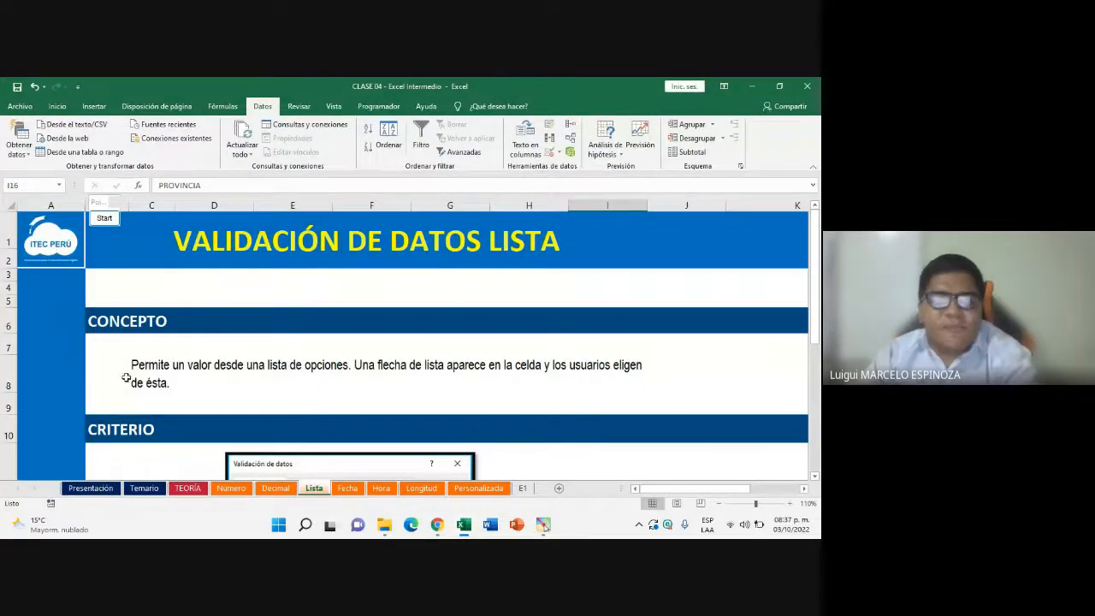
{"action": "left_click", "coordinate": [148, 366]}
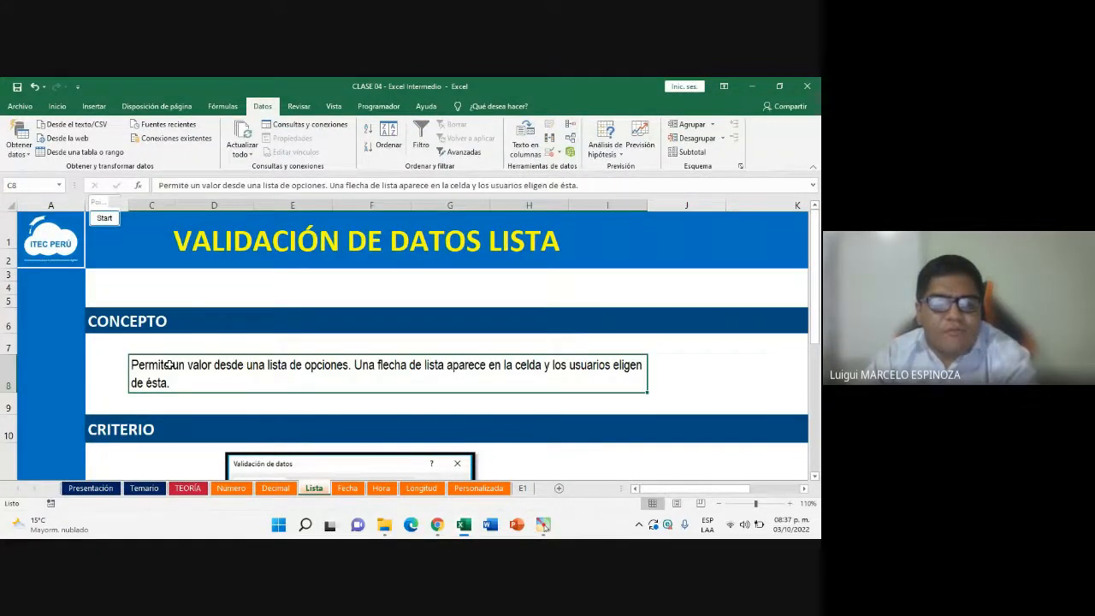
{"action": "double_click", "coordinate": [169, 366]}
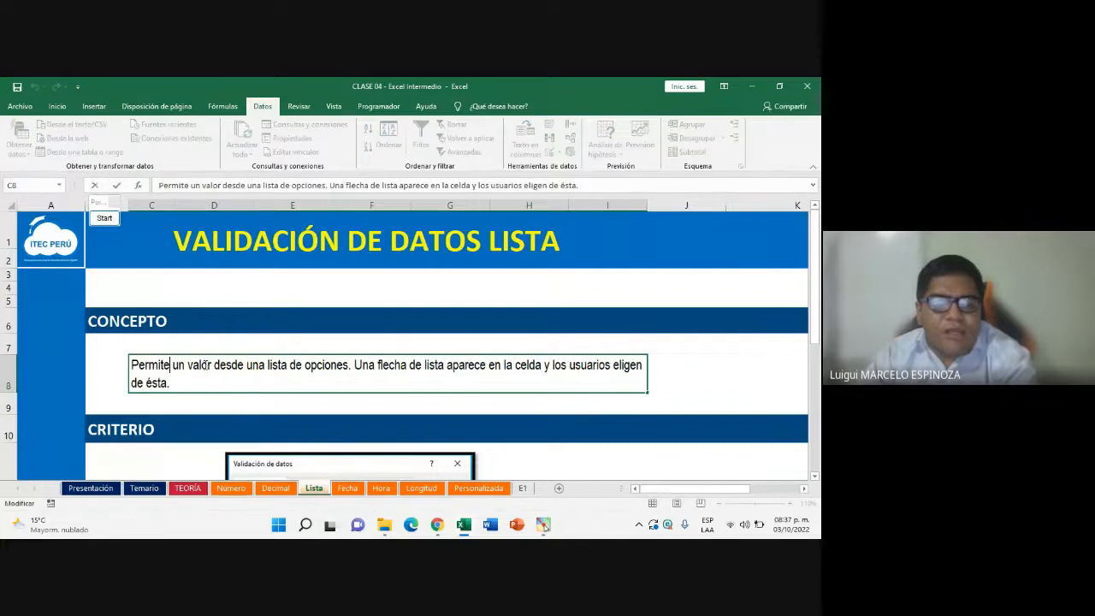
{"action": "left_click", "coordinate": [437, 525]}
{"action": "left_click", "coordinate": [467, 526]}
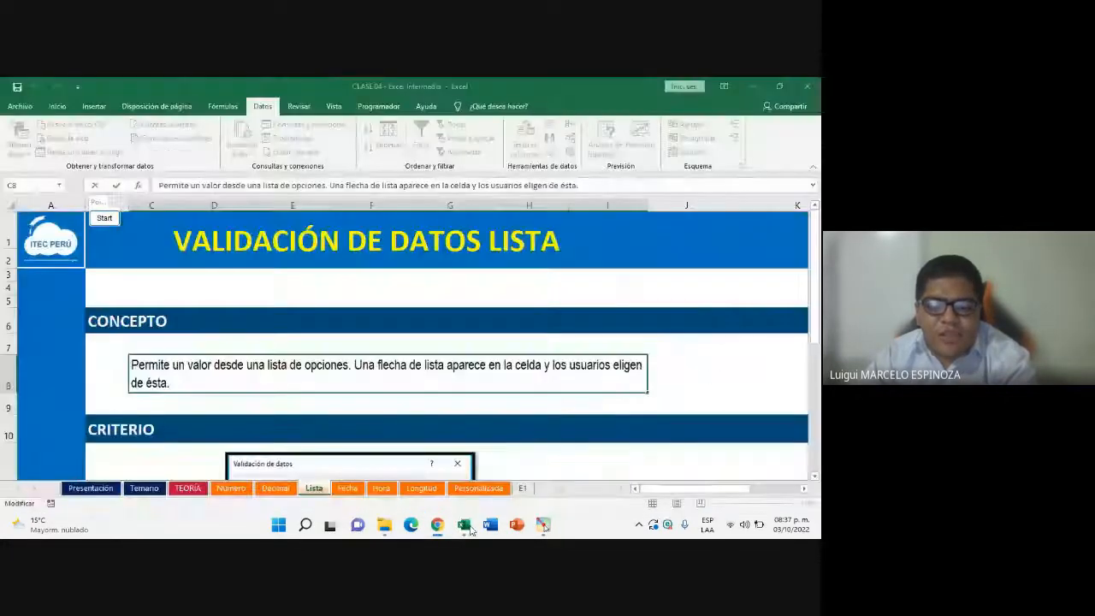
{"action": "left_click_drag", "start_coordinate": [170, 366], "coordinate": [349, 367]}
{"action": "left_click", "coordinate": [343, 370]}
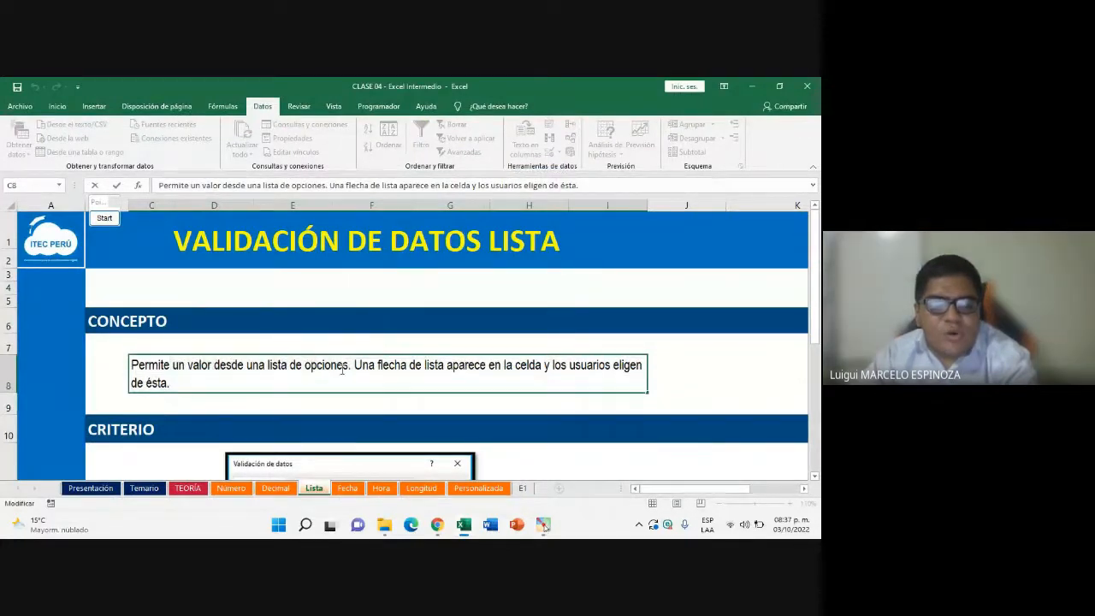
{"action": "left_click_drag", "start_coordinate": [269, 366], "coordinate": [346, 370]}
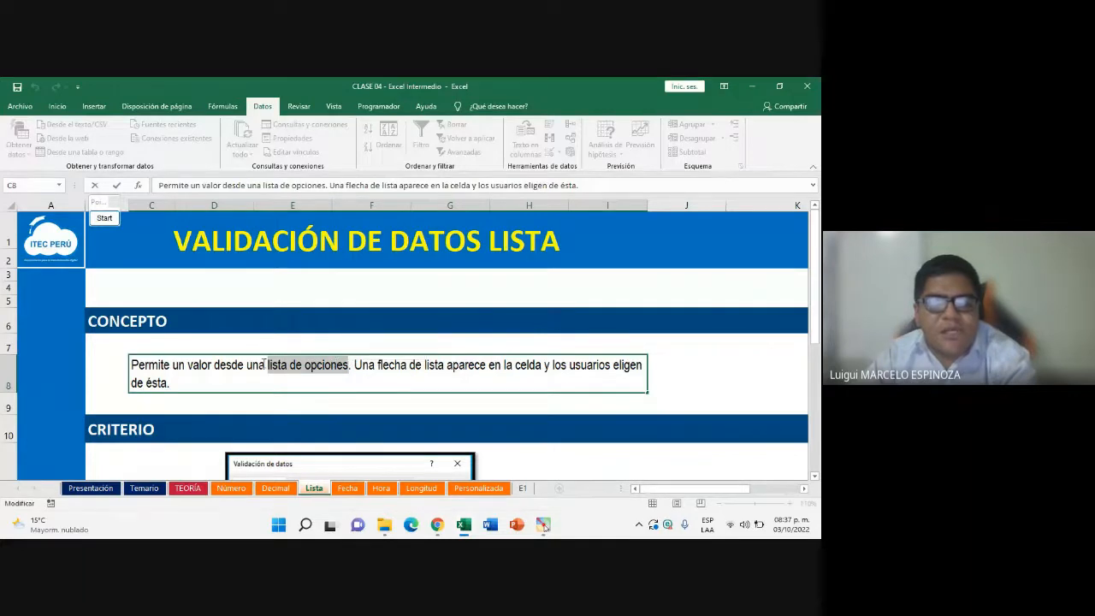
{"action": "left_click_drag", "start_coordinate": [268, 367], "coordinate": [349, 368]}
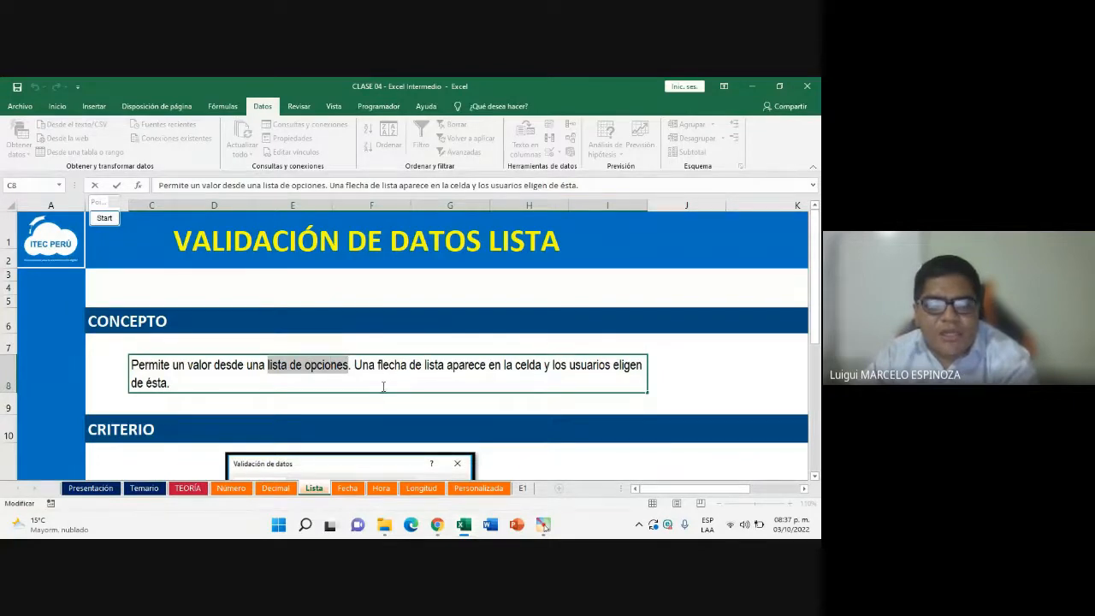
{"action": "left_click_drag", "start_coordinate": [355, 366], "coordinate": [552, 395]}
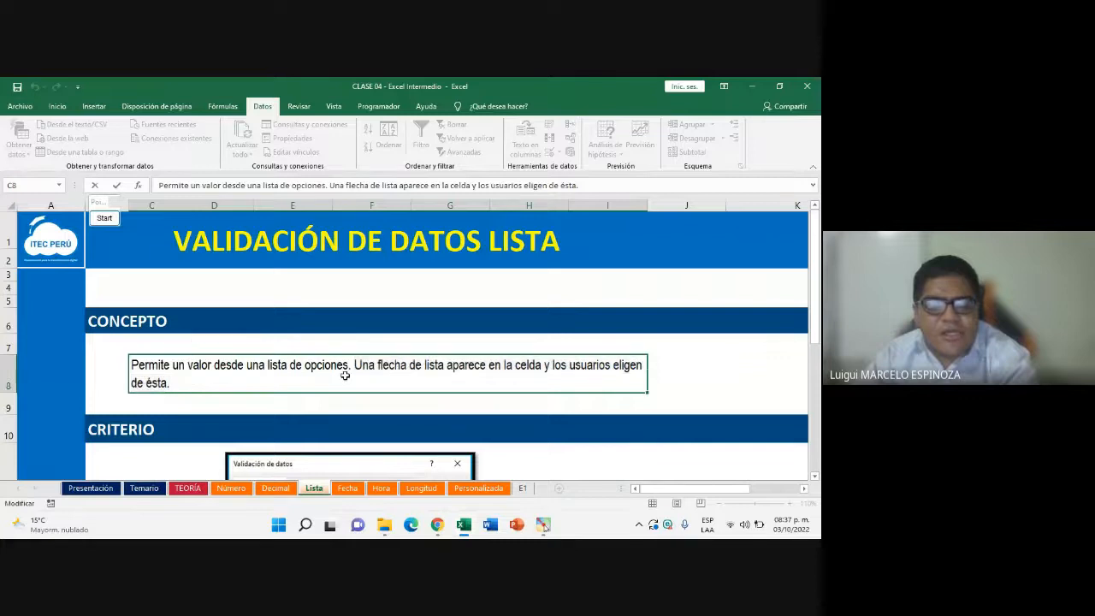
{"action": "scroll", "coordinate": [343, 321], "scroll_direction": "down", "scroll_amount": 3}
Select PROVINCIA cells H17 and I17 and scroll right until the Apurímac province list shows
{"action": "left_click", "coordinate": [348, 320]}
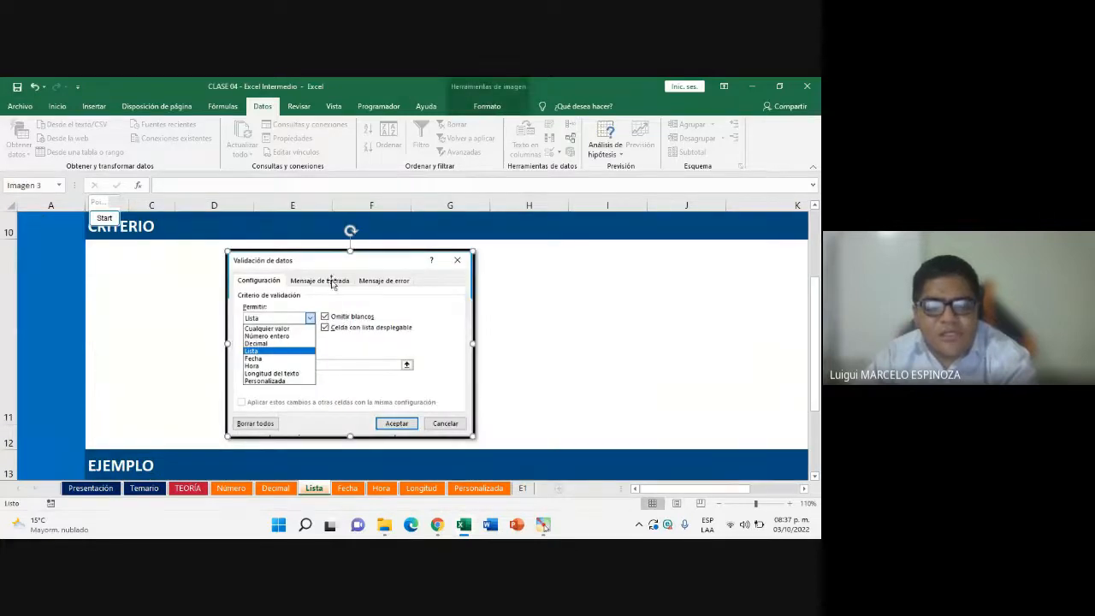
{"action": "scroll", "coordinate": [446, 331], "scroll_direction": "down", "scroll_amount": 3}
{"action": "scroll", "coordinate": [368, 360], "scroll_direction": "up", "scroll_amount": 2}
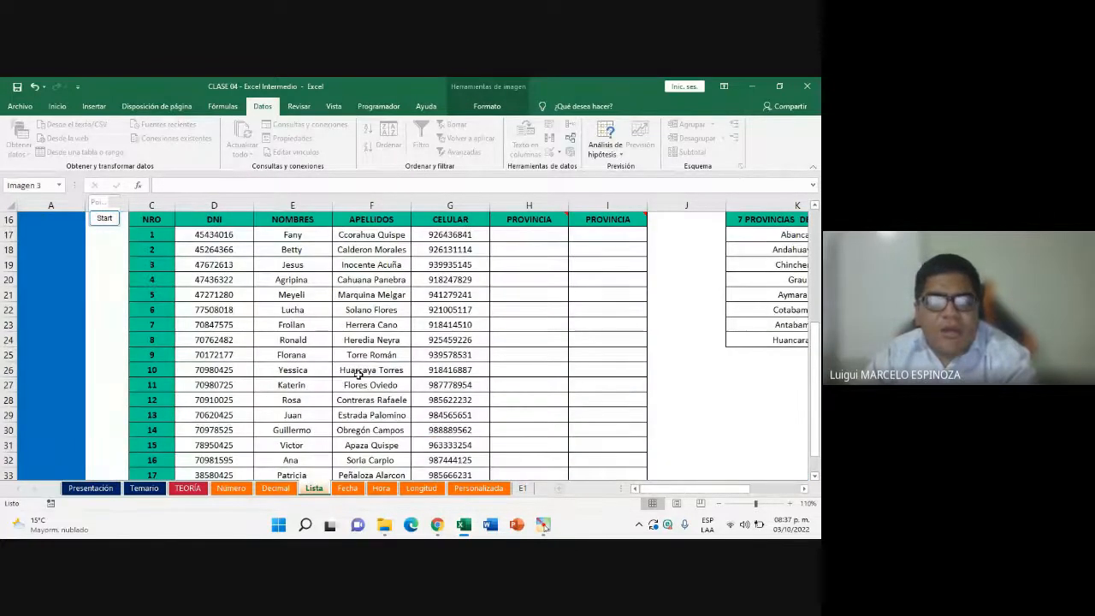
{"action": "left_click", "coordinate": [798, 490]}
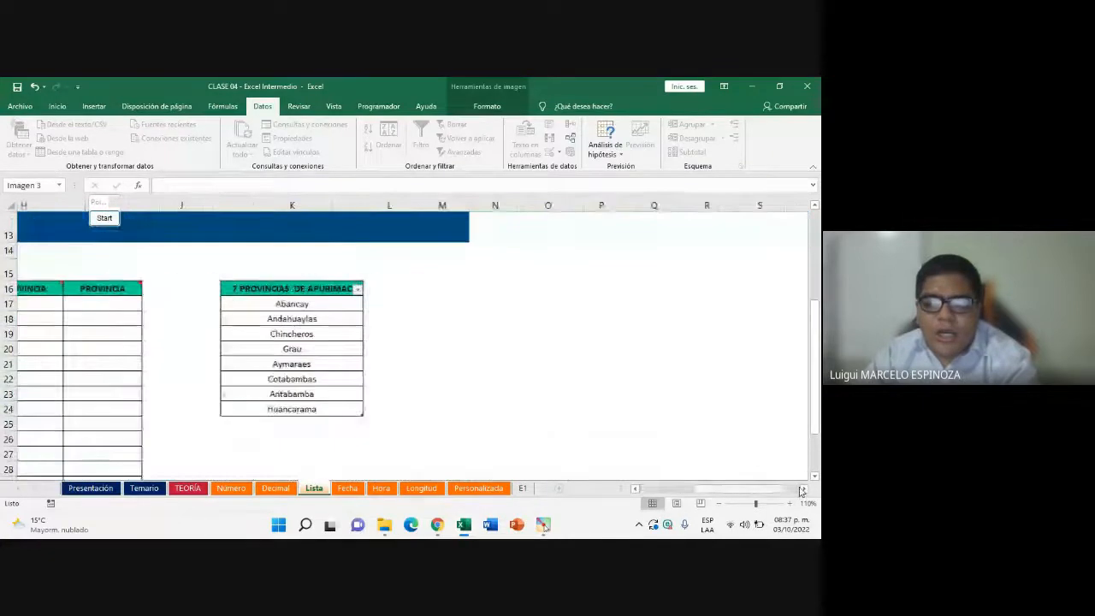
{"action": "left_click_drag", "start_coordinate": [721, 489], "coordinate": [659, 489]}
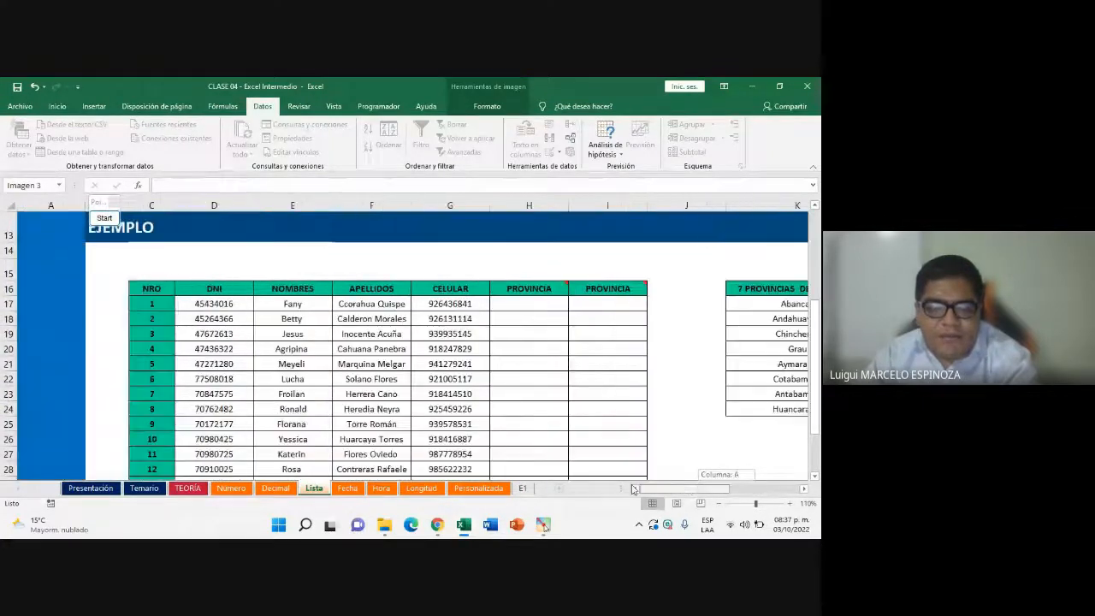
{"action": "scroll", "coordinate": [577, 364], "scroll_direction": "down", "scroll_amount": 3}
{"action": "scroll", "coordinate": [370, 378], "scroll_direction": "up", "scroll_amount": 3}
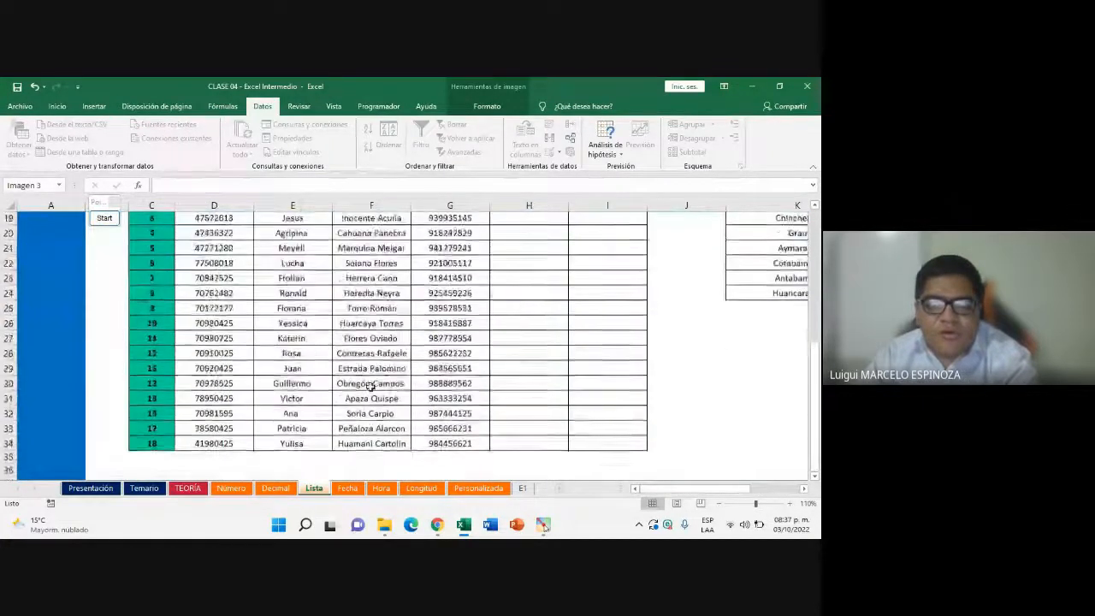
{"action": "left_click", "coordinate": [525, 307]}
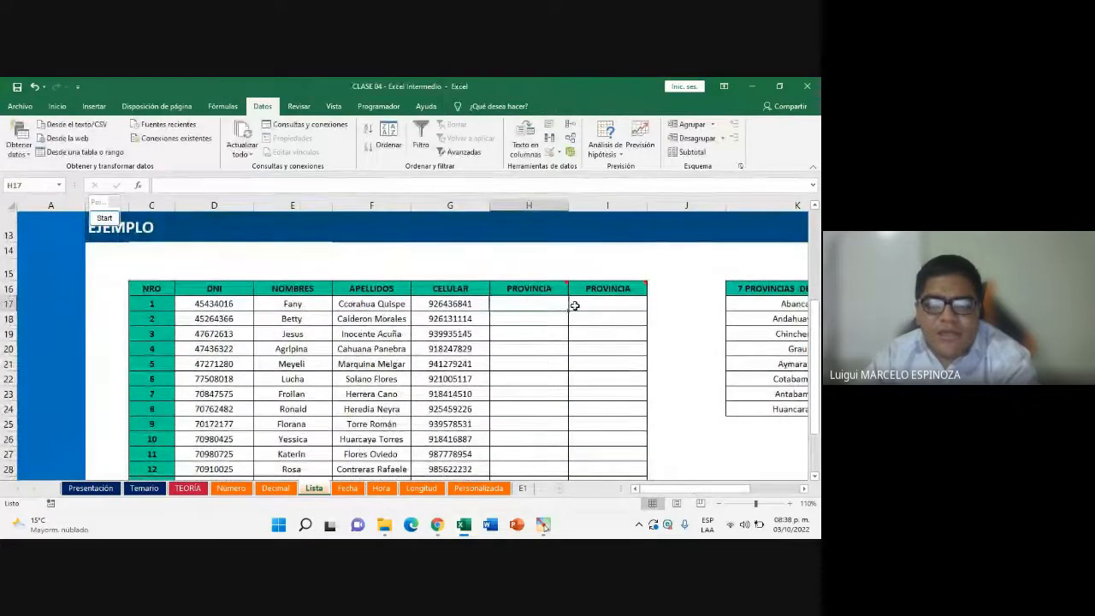
{"action": "left_click", "coordinate": [614, 303]}
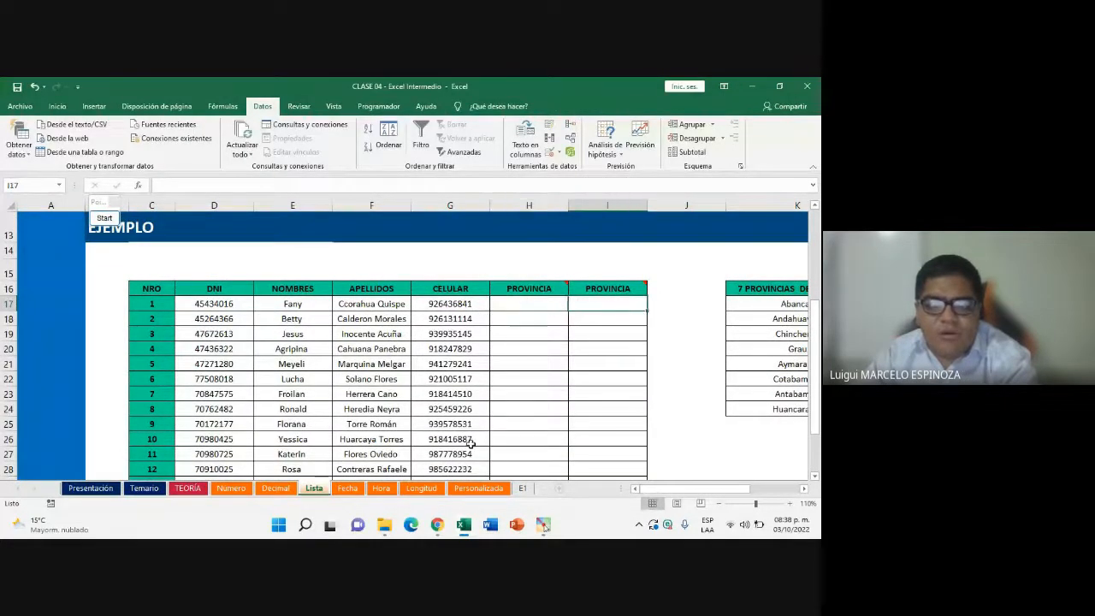
{"action": "left_click", "coordinate": [356, 473]}
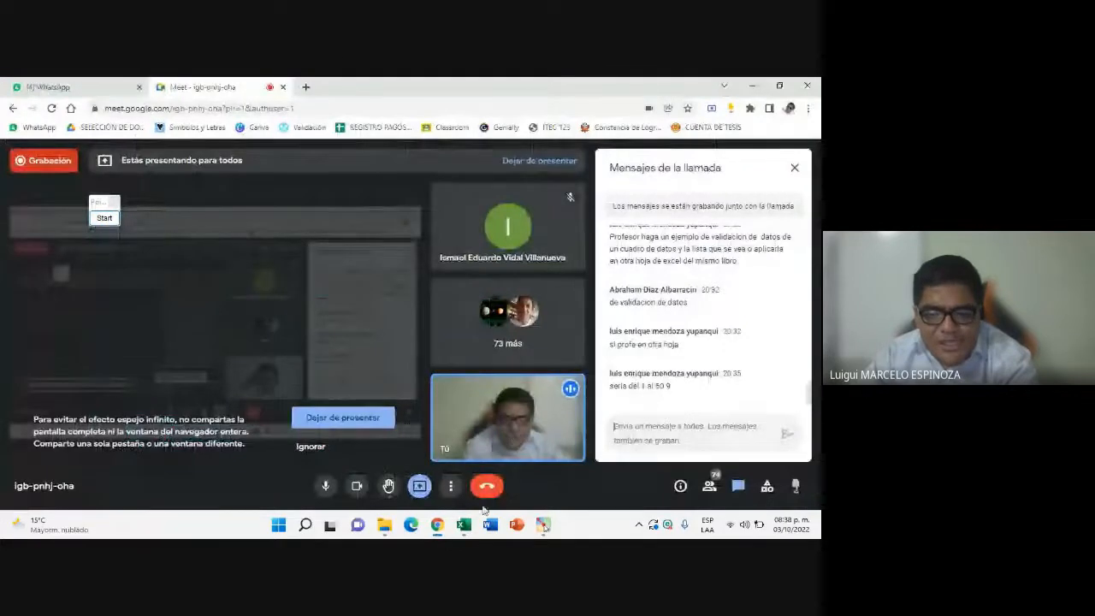
{"action": "left_click", "coordinate": [464, 526]}
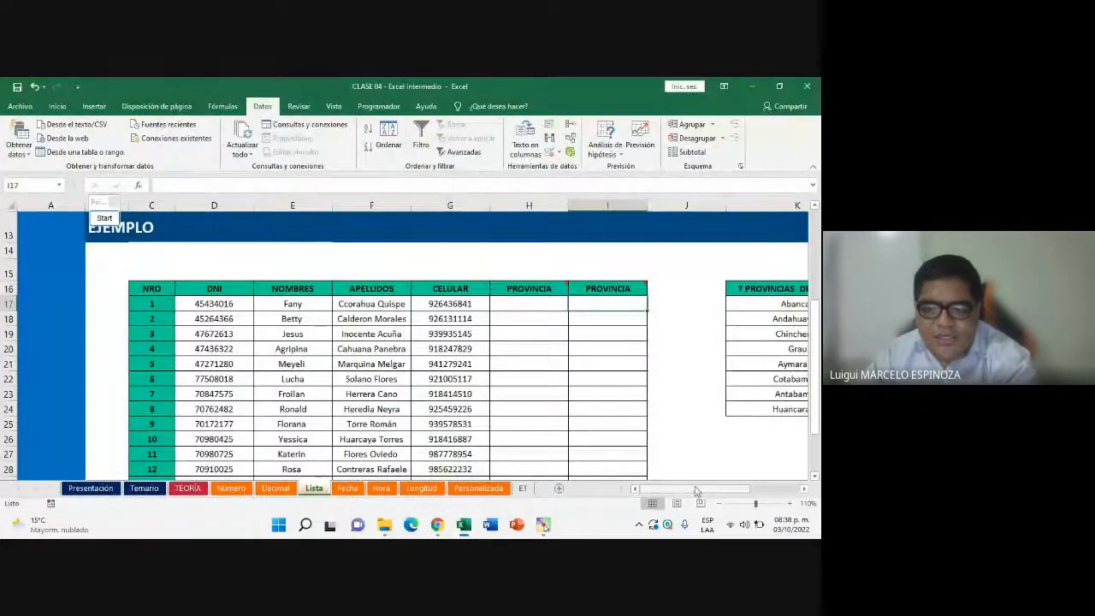
{"action": "left_click_drag", "start_coordinate": [697, 490], "coordinate": [719, 490]}
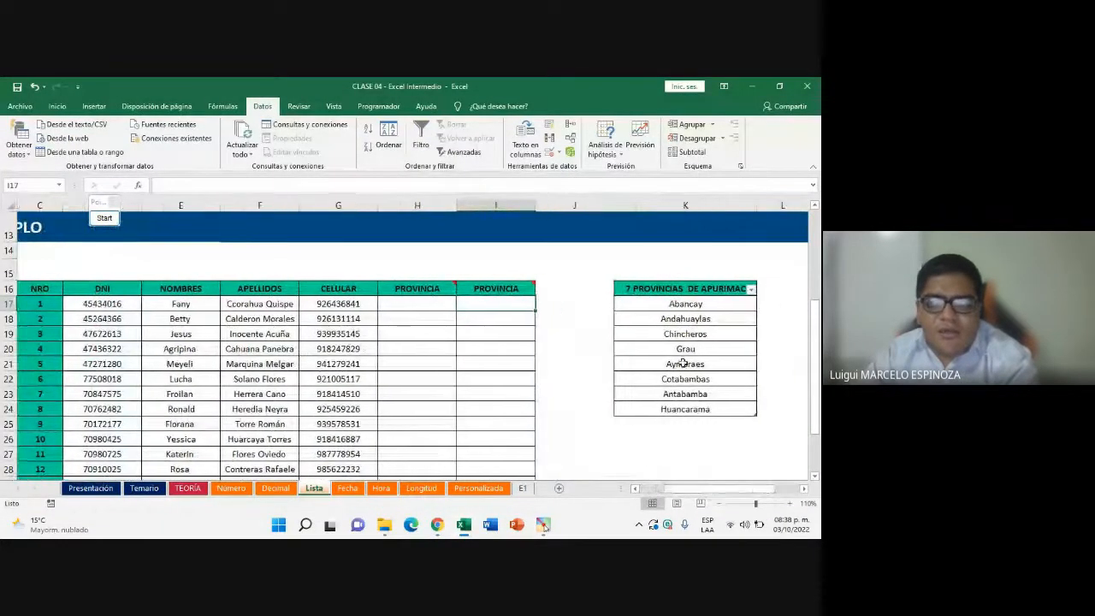
{"action": "left_click", "coordinate": [111, 220]}
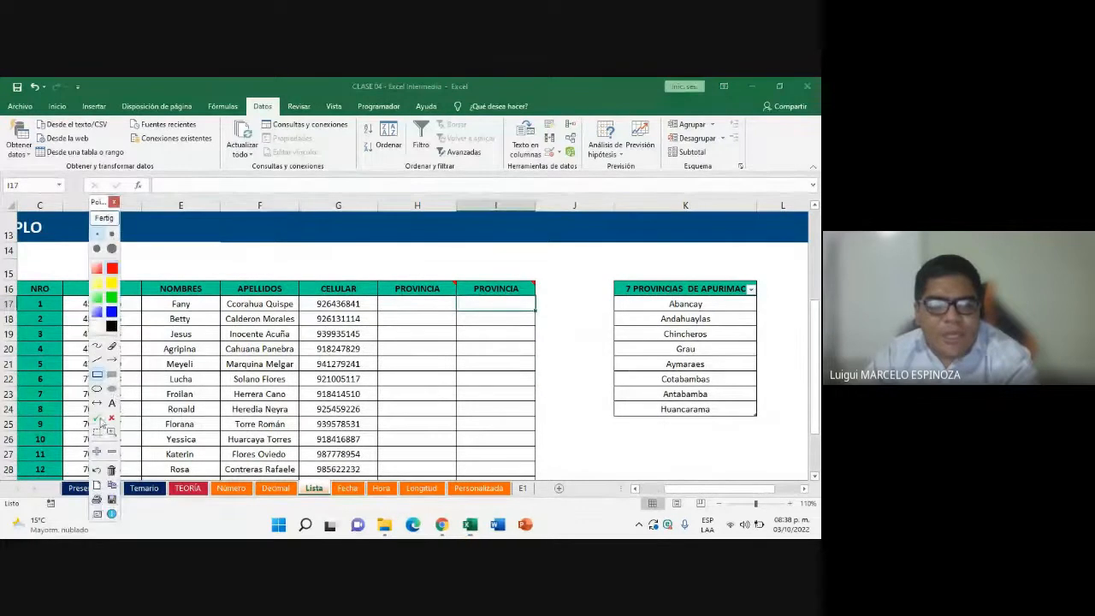
{"action": "left_click_drag", "start_coordinate": [598, 263], "coordinate": [774, 429]}
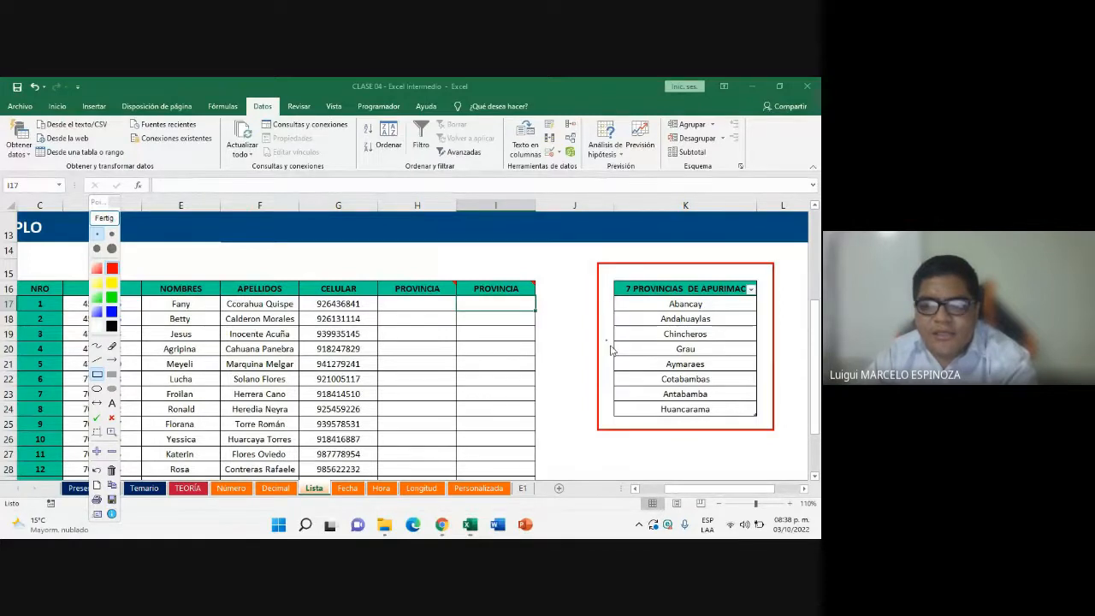
{"action": "left_click", "coordinate": [102, 218]}
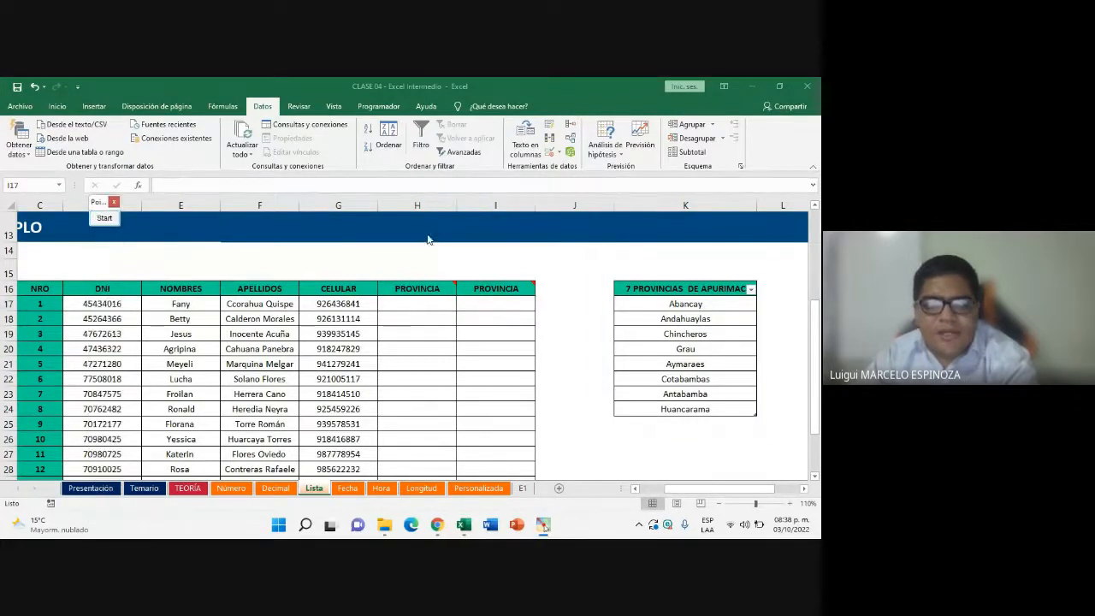
{"action": "left_click_drag", "start_coordinate": [700, 295], "coordinate": [690, 409]}
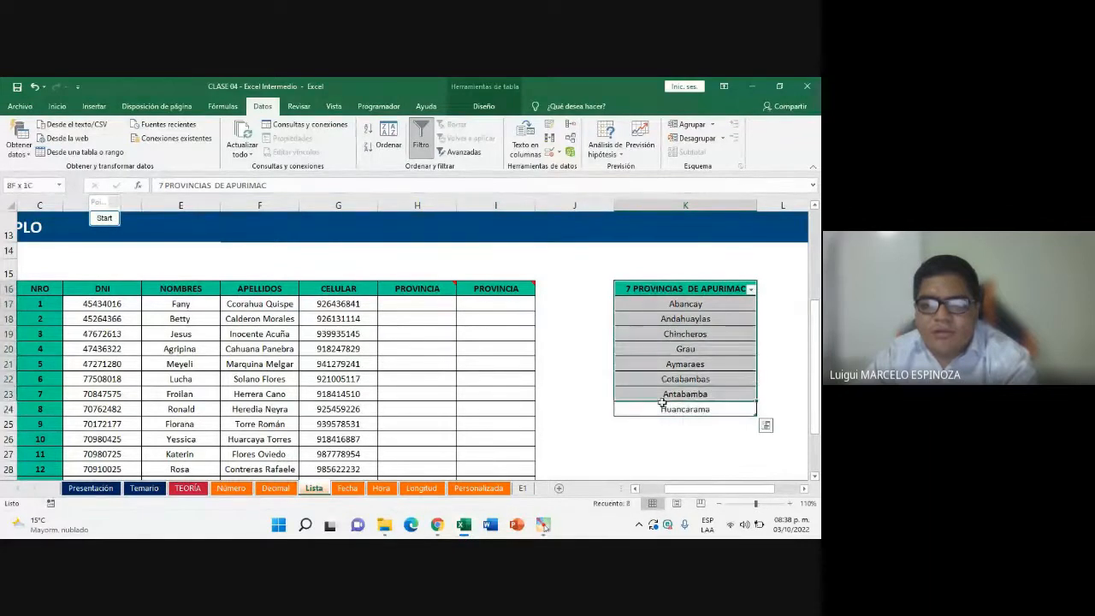
{"action": "left_click", "coordinate": [439, 528]}
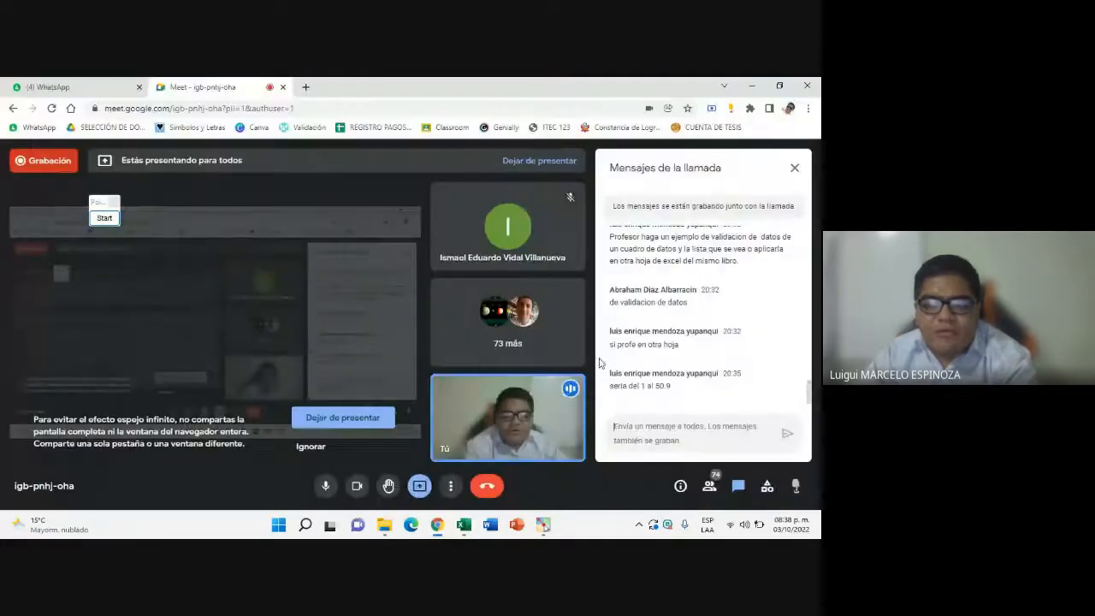
{"action": "left_click", "coordinate": [466, 526]}
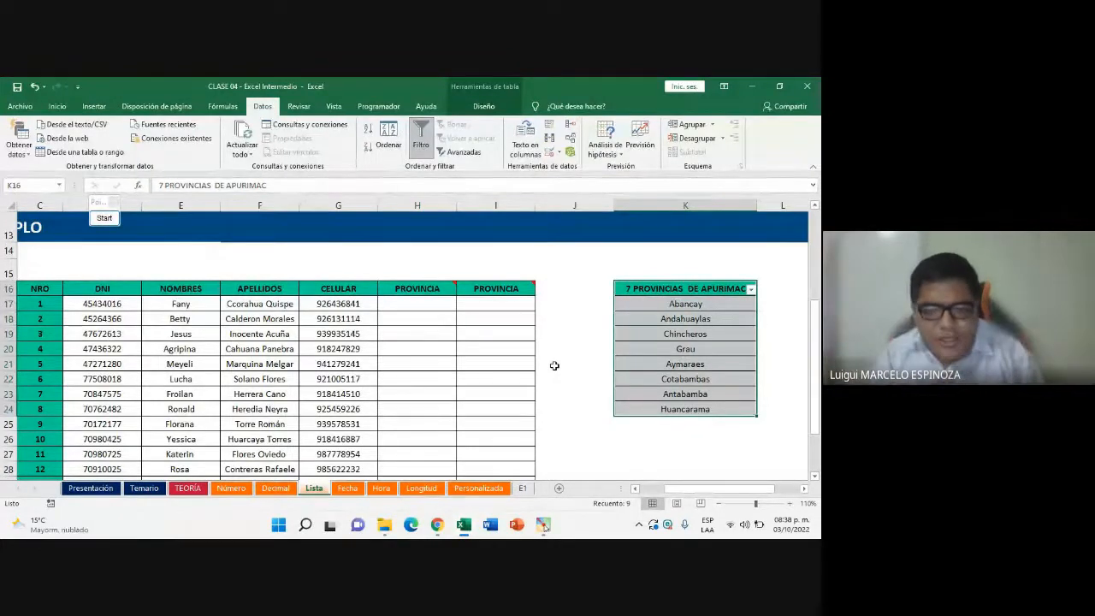
Select the province names Abancay to Huancarama in K17:K24
{"action": "left_click", "coordinate": [659, 334]}
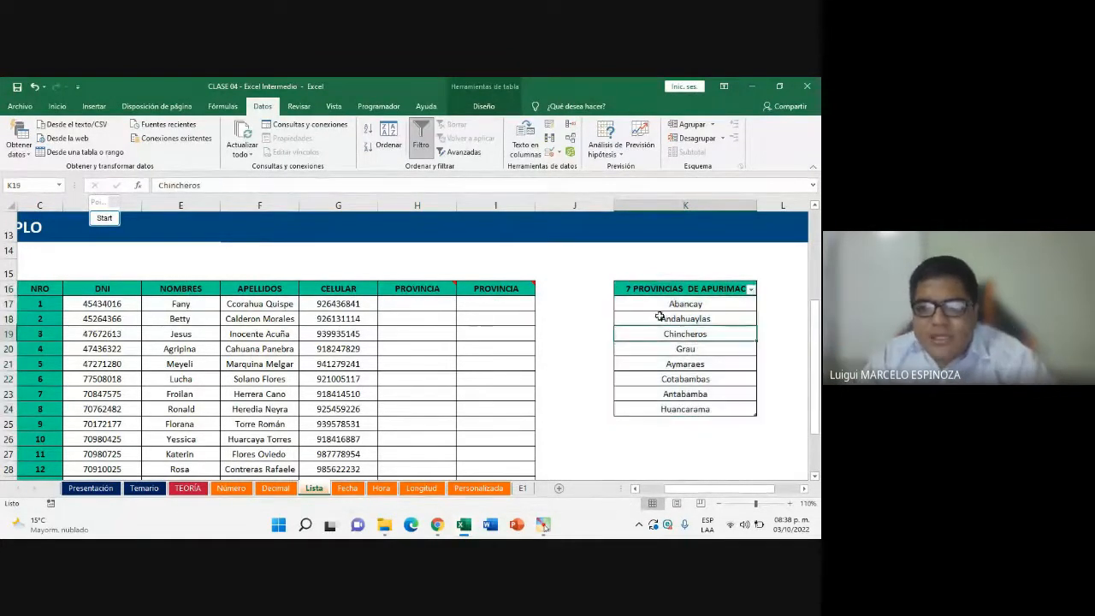
{"action": "left_click_drag", "start_coordinate": [650, 303], "coordinate": [683, 408]}
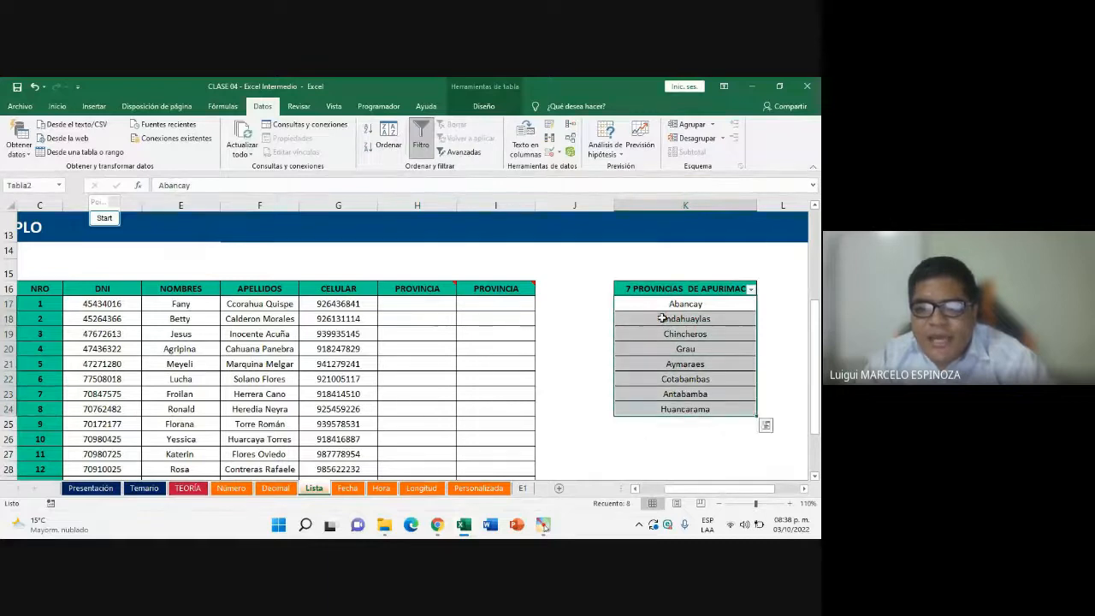
{"action": "left_click_drag", "start_coordinate": [665, 305], "coordinate": [679, 409]}
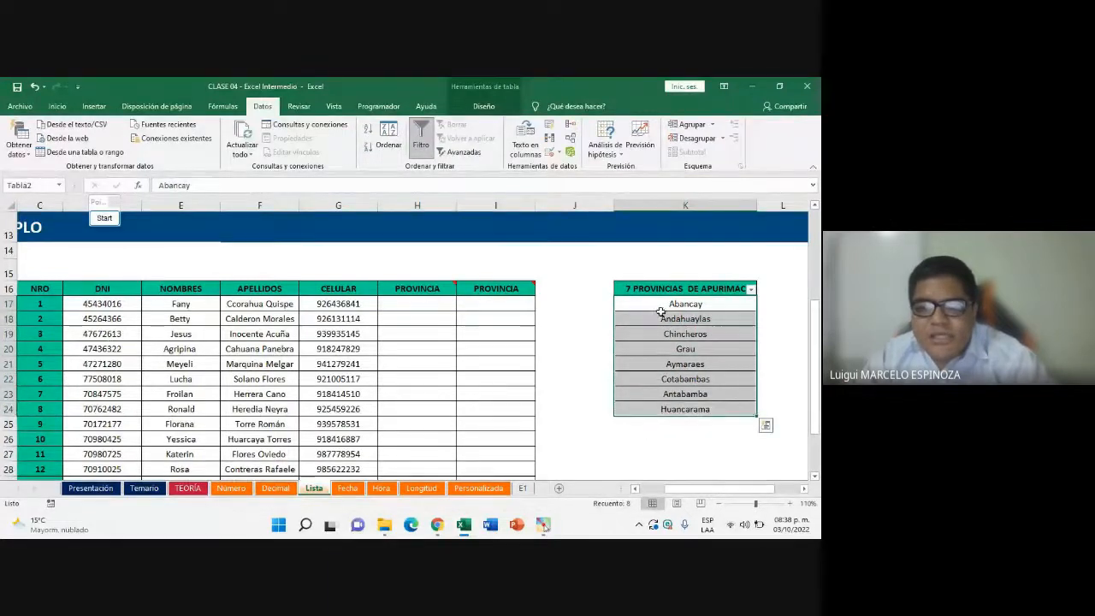
{"action": "left_click_drag", "start_coordinate": [660, 311], "coordinate": [676, 409]}
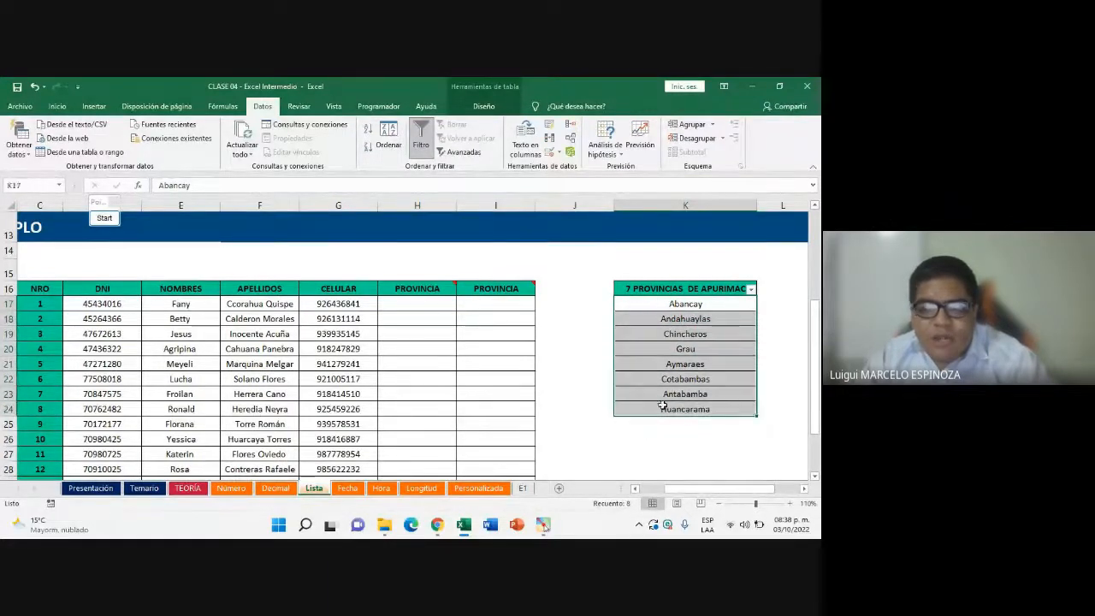
Add a new blank sheet Hoja1, then go back to the Lista sheet
{"action": "left_click", "coordinate": [563, 490]}
{"action": "left_click", "coordinate": [181, 243]}
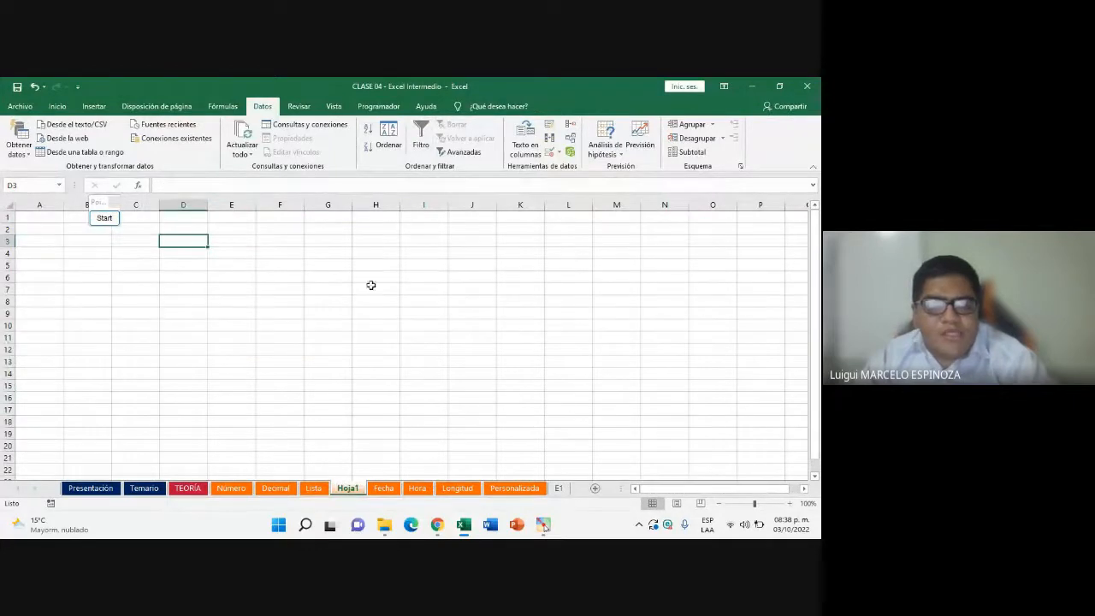
{"action": "left_click", "coordinate": [314, 490]}
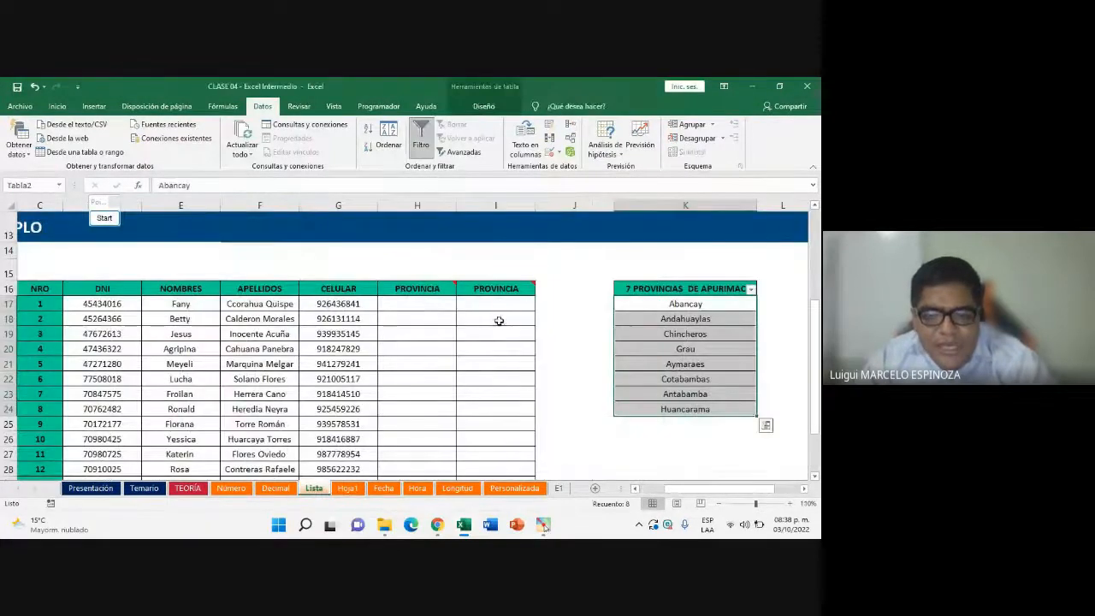
Open the E1 sheet, add a blank Hoja2 sheet, then delete Hoja2 again
{"action": "left_click", "coordinate": [558, 489]}
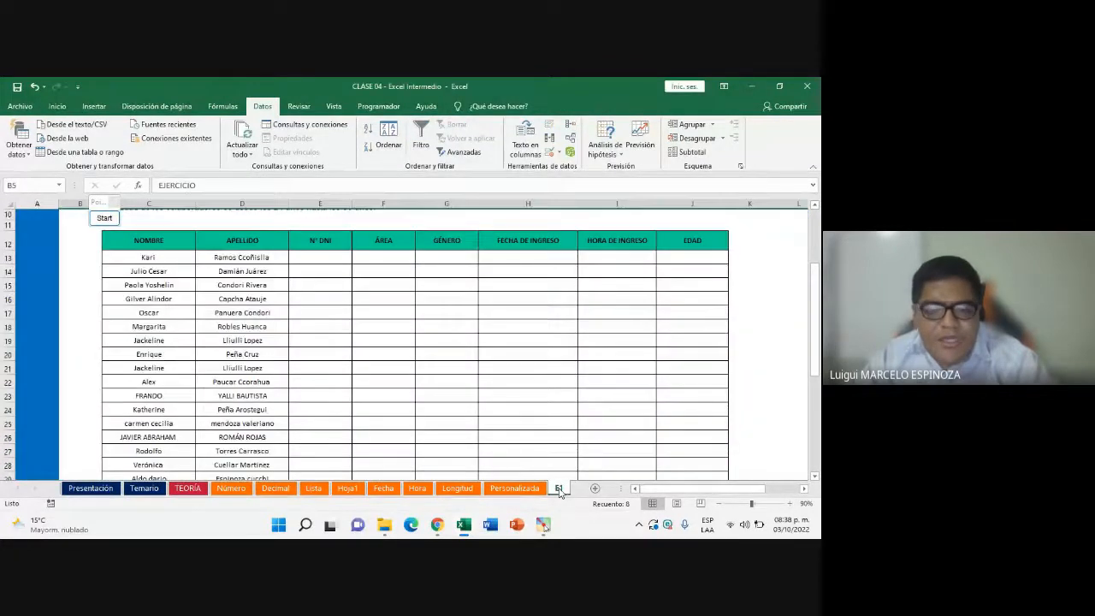
{"action": "left_click", "coordinate": [596, 490]}
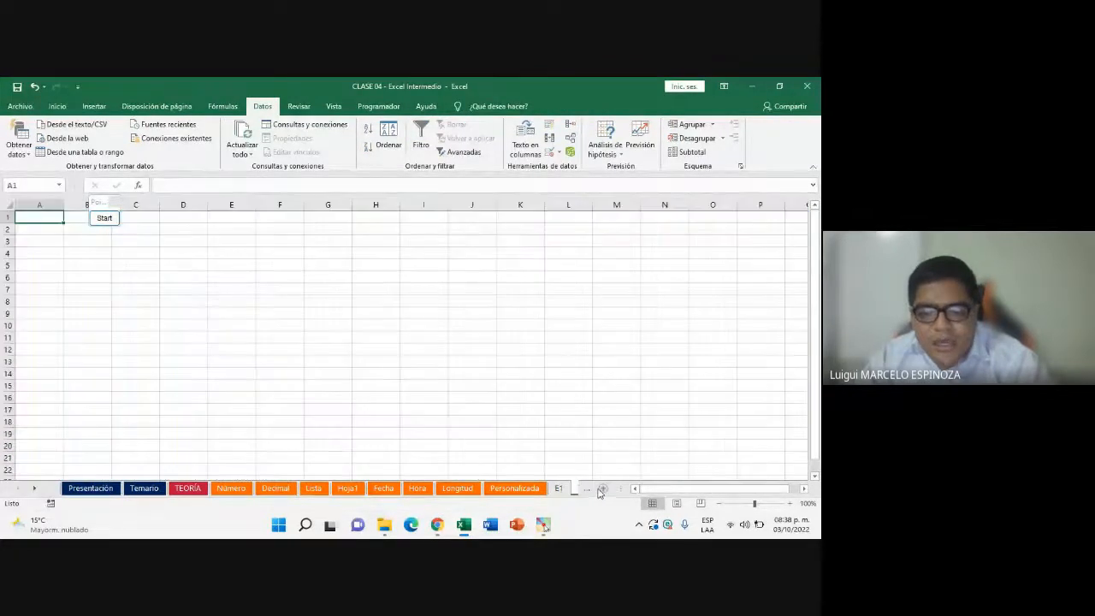
{"action": "left_click", "coordinate": [36, 488]}
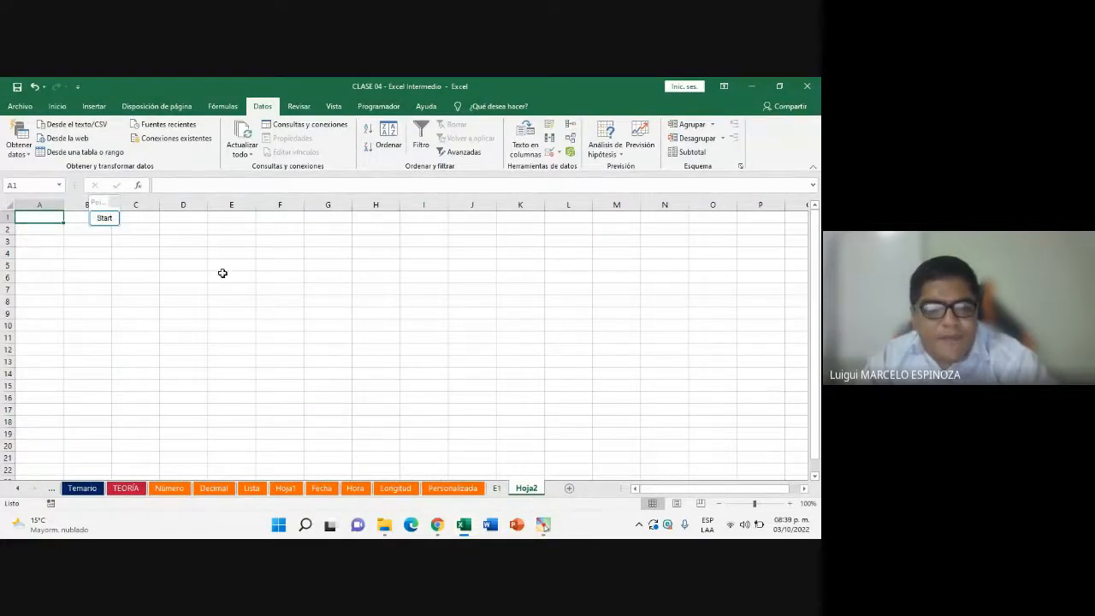
{"action": "left_click_drag", "start_coordinate": [234, 245], "coordinate": [240, 360]}
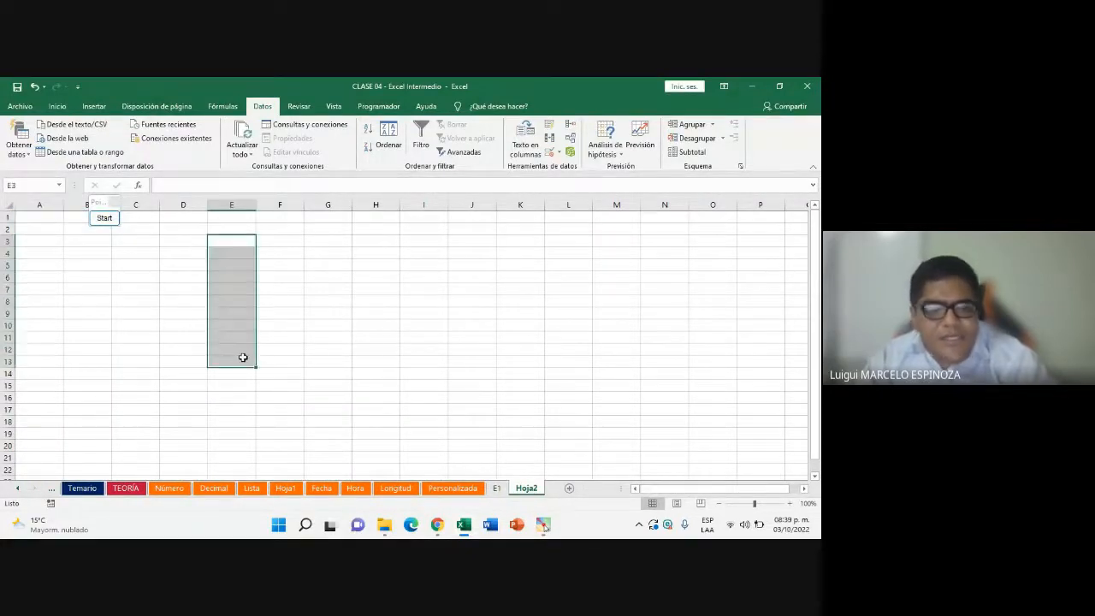
{"action": "right_click", "coordinate": [534, 488]}
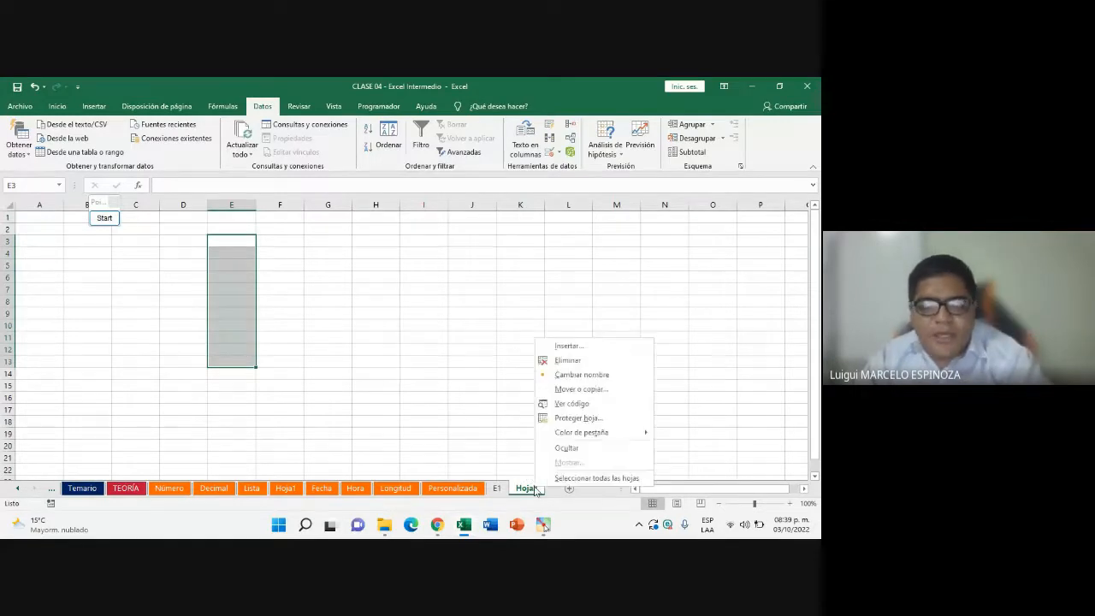
{"action": "left_click", "coordinate": [571, 362]}
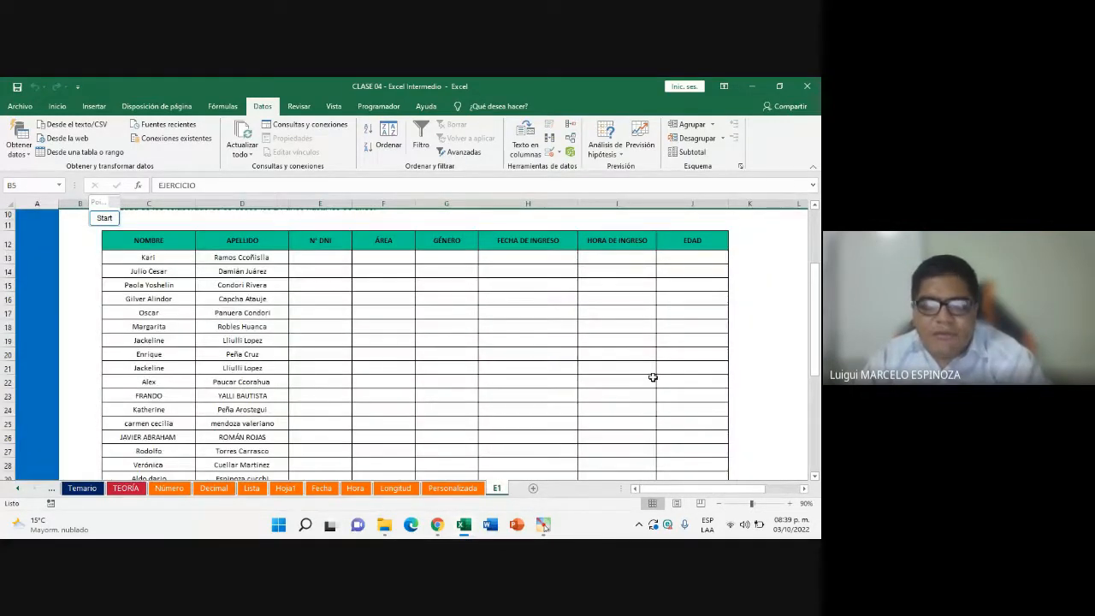
Show the Lista sheet, then bring up the Google Meet call chat
{"action": "left_click", "coordinate": [254, 489]}
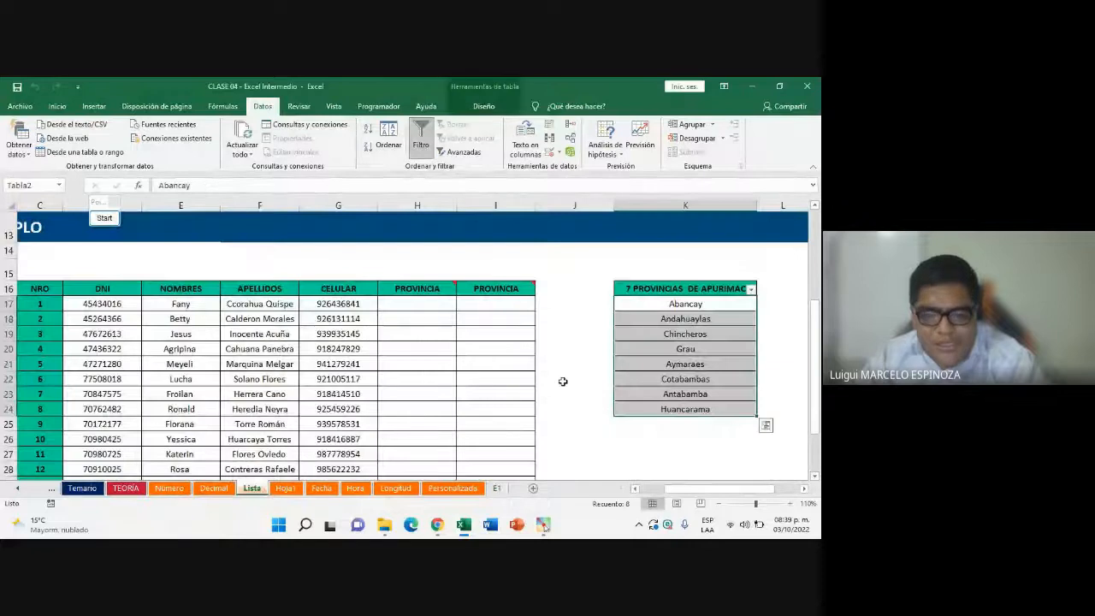
{"action": "left_click", "coordinate": [438, 524]}
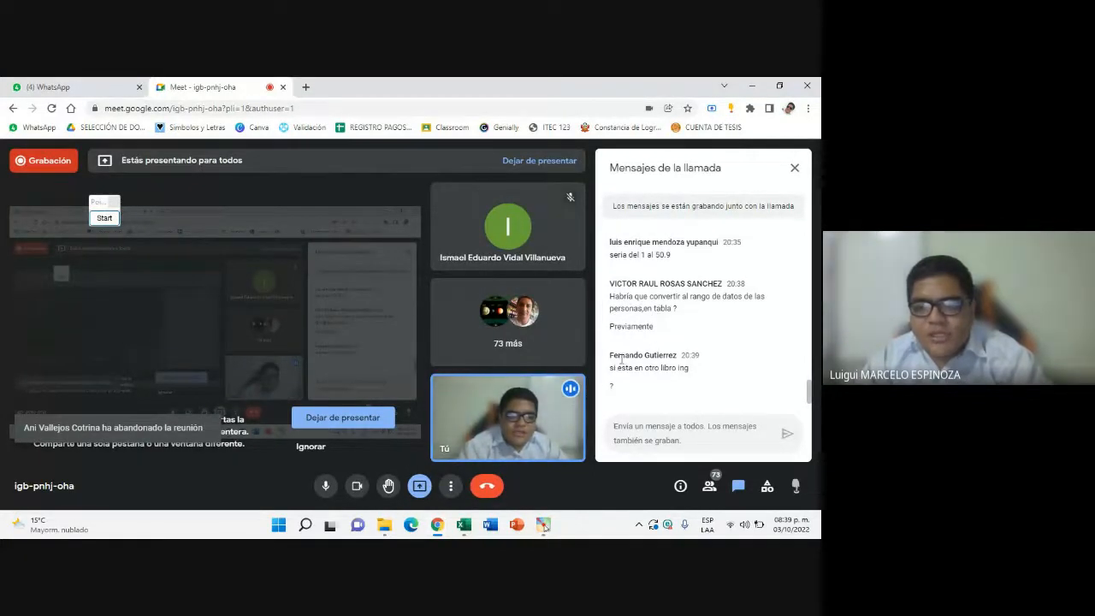
{"action": "left_click", "coordinate": [466, 526]}
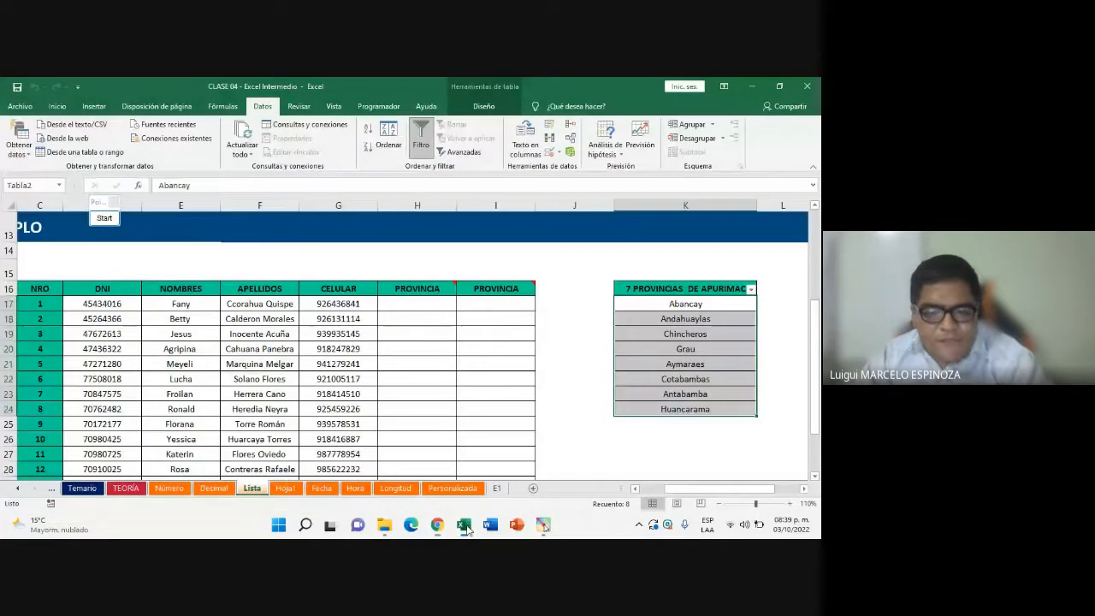
{"action": "left_click", "coordinate": [680, 319]}
{"action": "left_click_drag", "start_coordinate": [677, 304], "coordinate": [679, 405]}
{"action": "left_click", "coordinate": [103, 218]}
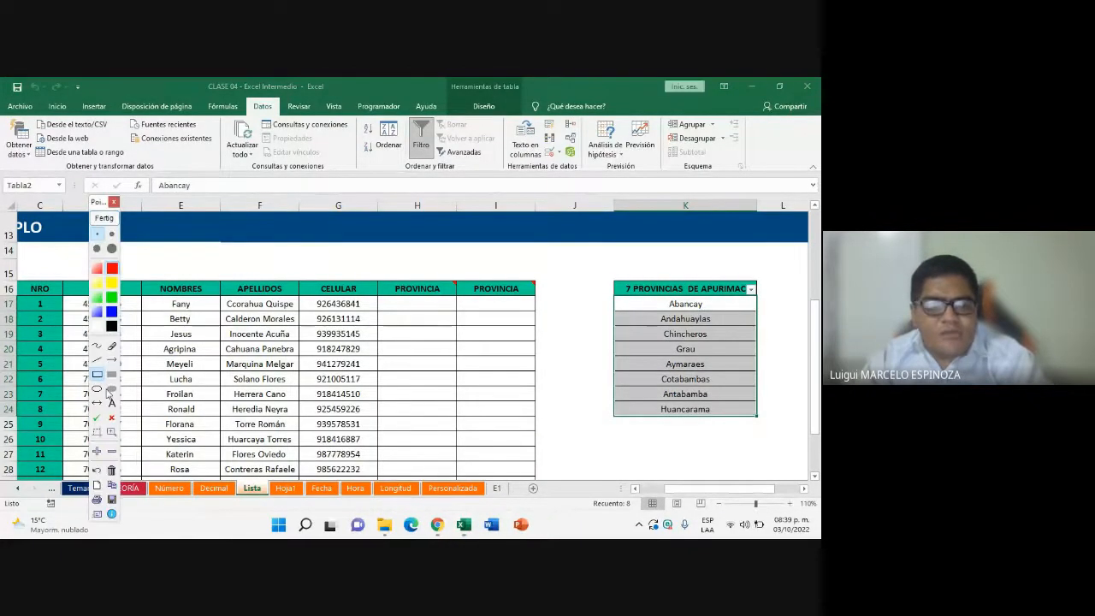
{"action": "left_click_drag", "start_coordinate": [605, 275], "coordinate": [765, 430]}
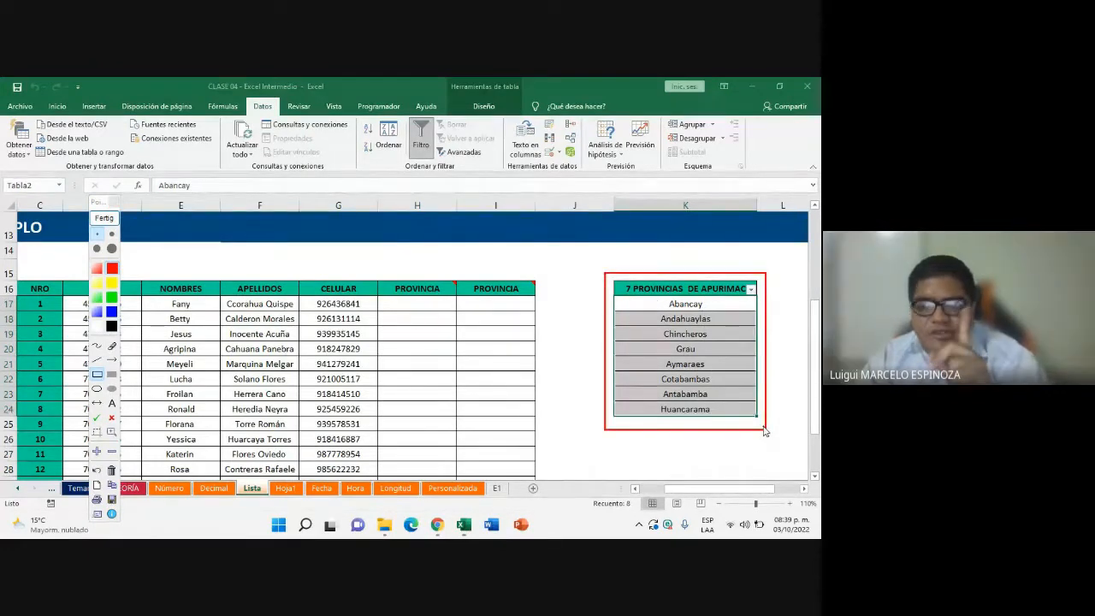
{"action": "left_click", "coordinate": [103, 218]}
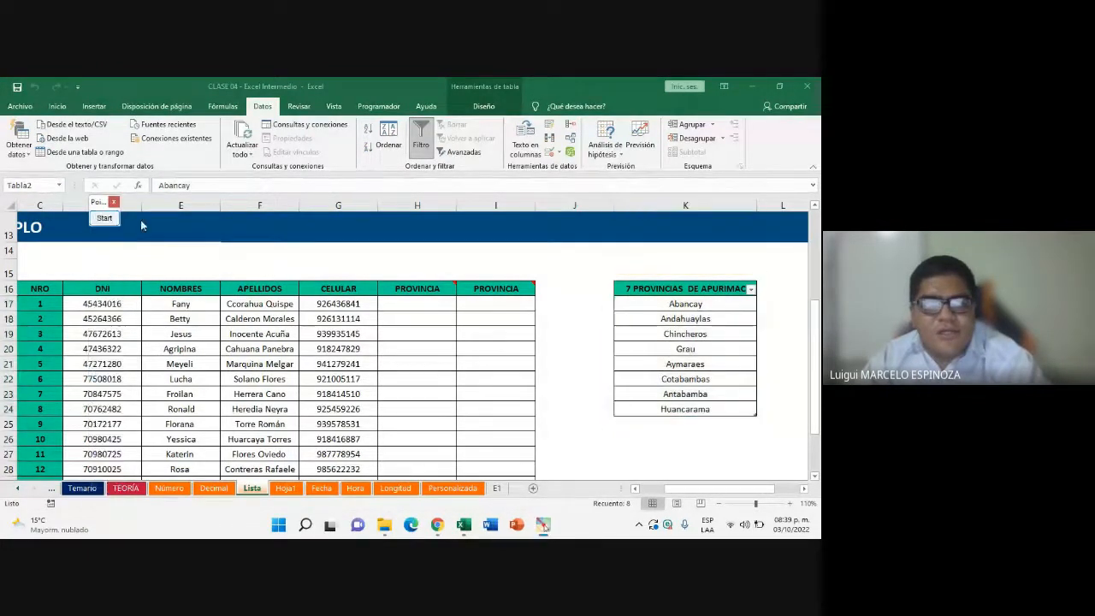
{"action": "left_click", "coordinate": [689, 348]}
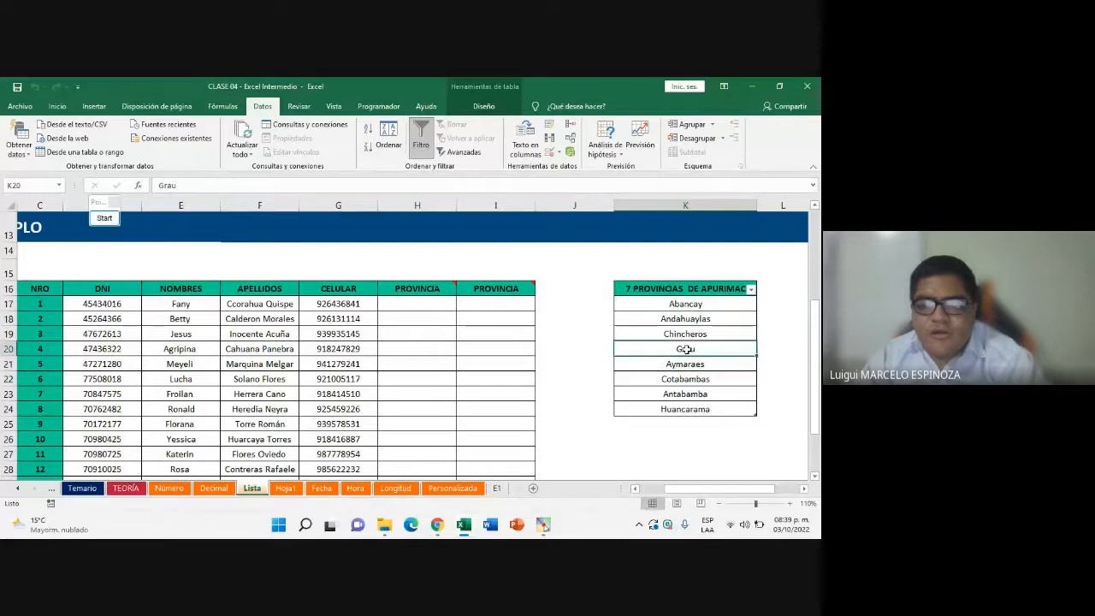
{"action": "left_click", "coordinate": [105, 219]}
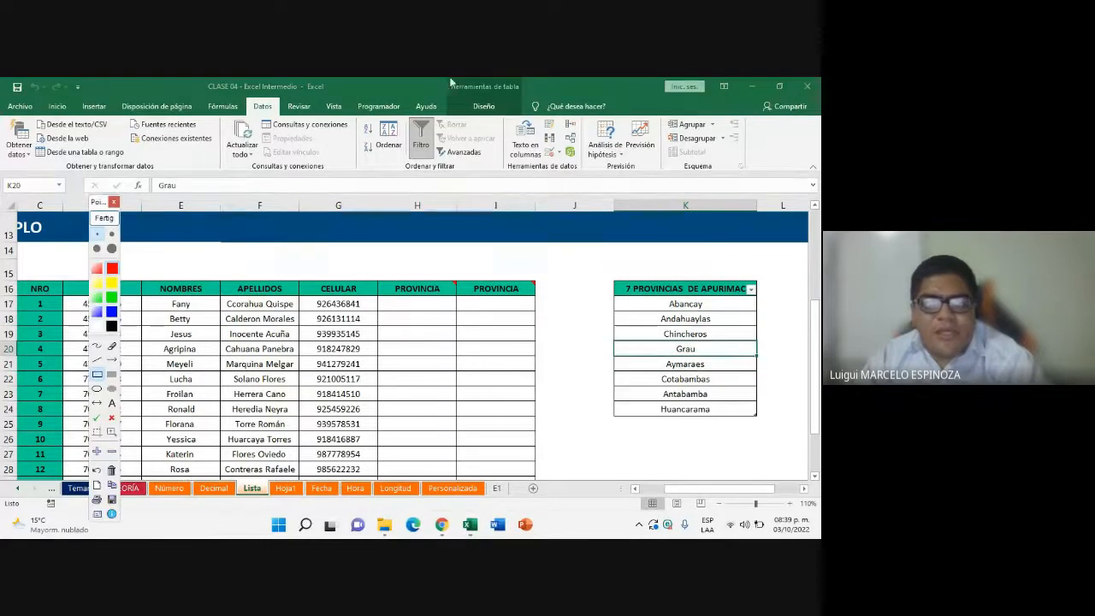
{"action": "left_click_drag", "start_coordinate": [444, 78], "coordinate": [525, 117]}
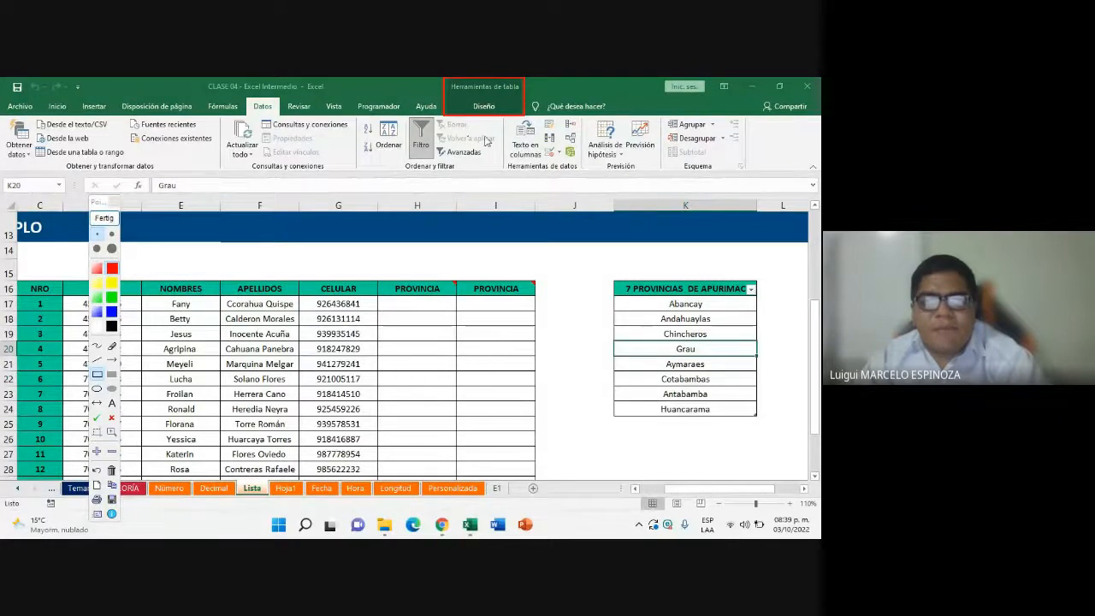
{"action": "left_click", "coordinate": [101, 220]}
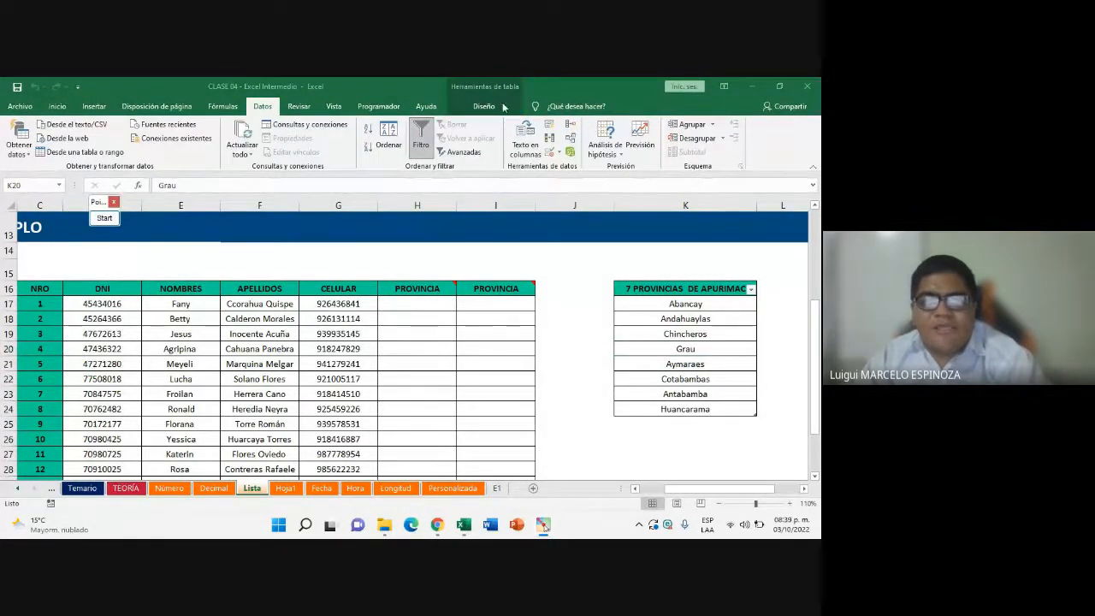
{"action": "left_click", "coordinate": [438, 527]}
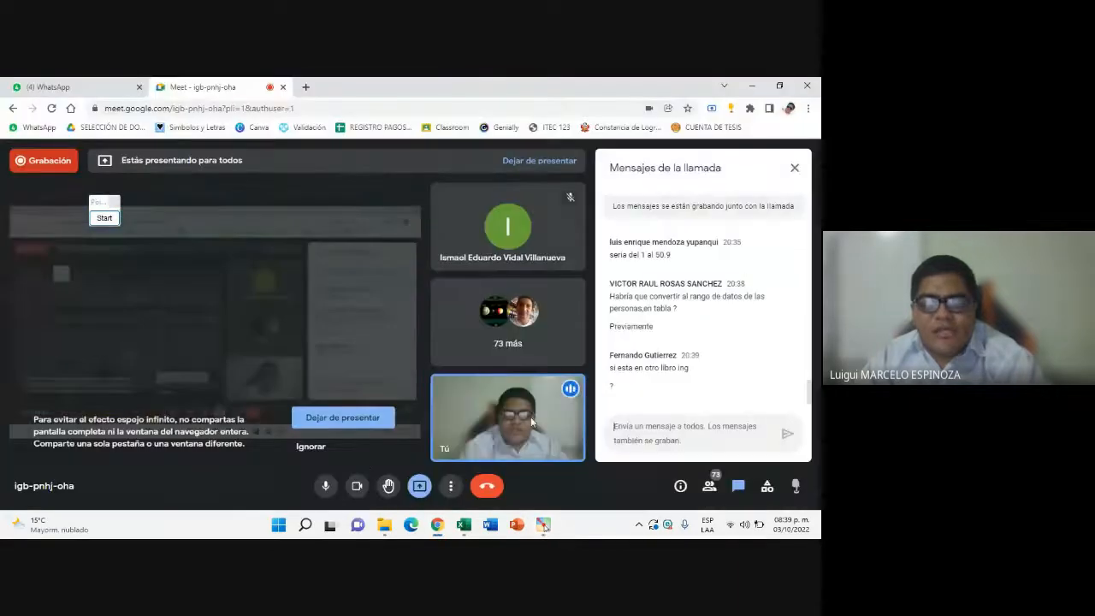
{"action": "left_click", "coordinate": [463, 524]}
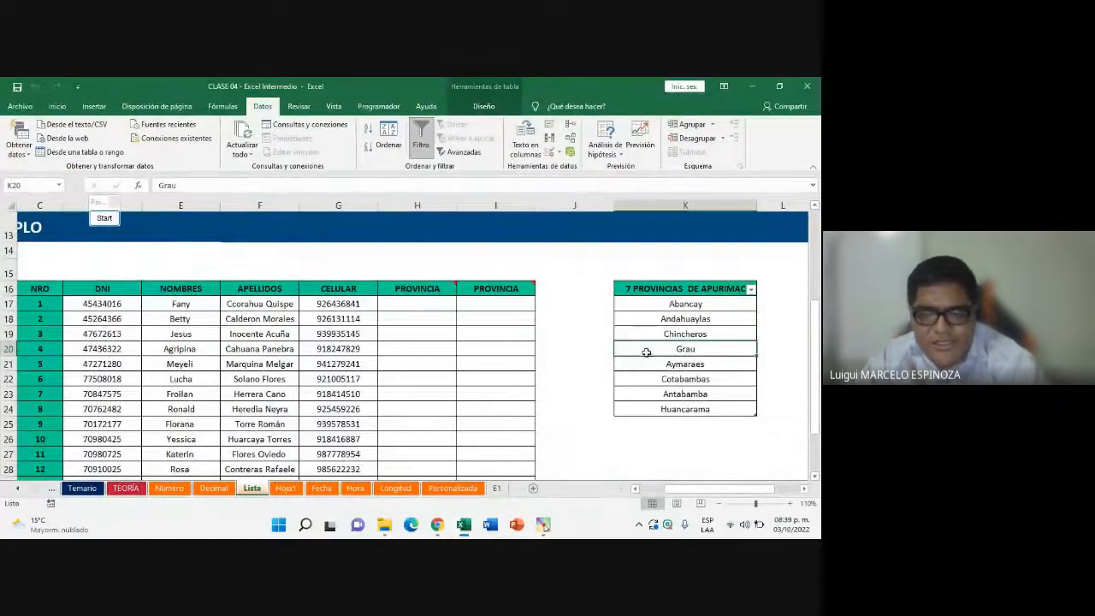
Show Table Design options, select H17, check Meet, then switch to the Decimal sheet
{"action": "left_click", "coordinate": [480, 106]}
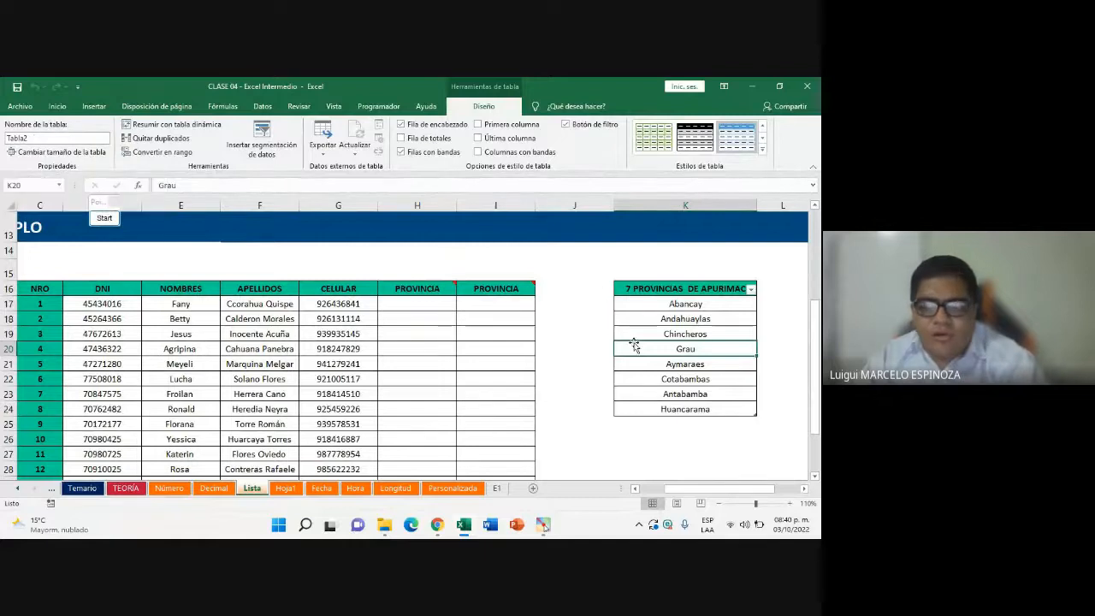
{"action": "scroll", "coordinate": [403, 393], "scroll_direction": "down", "scroll_amount": 3}
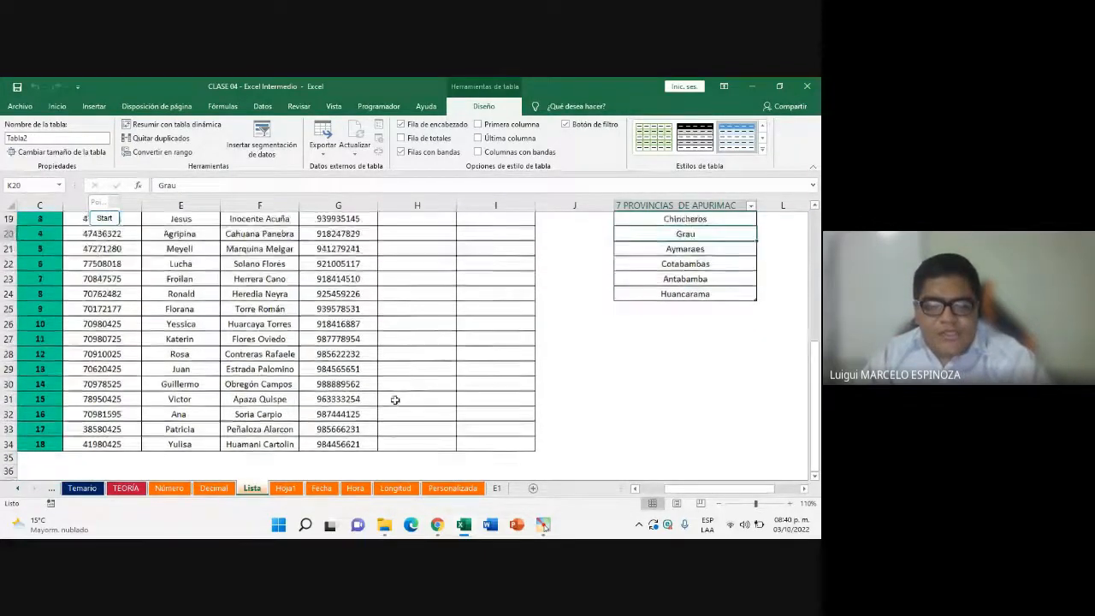
{"action": "scroll", "coordinate": [394, 398], "scroll_direction": "up", "scroll_amount": 3}
{"action": "left_click", "coordinate": [428, 327]}
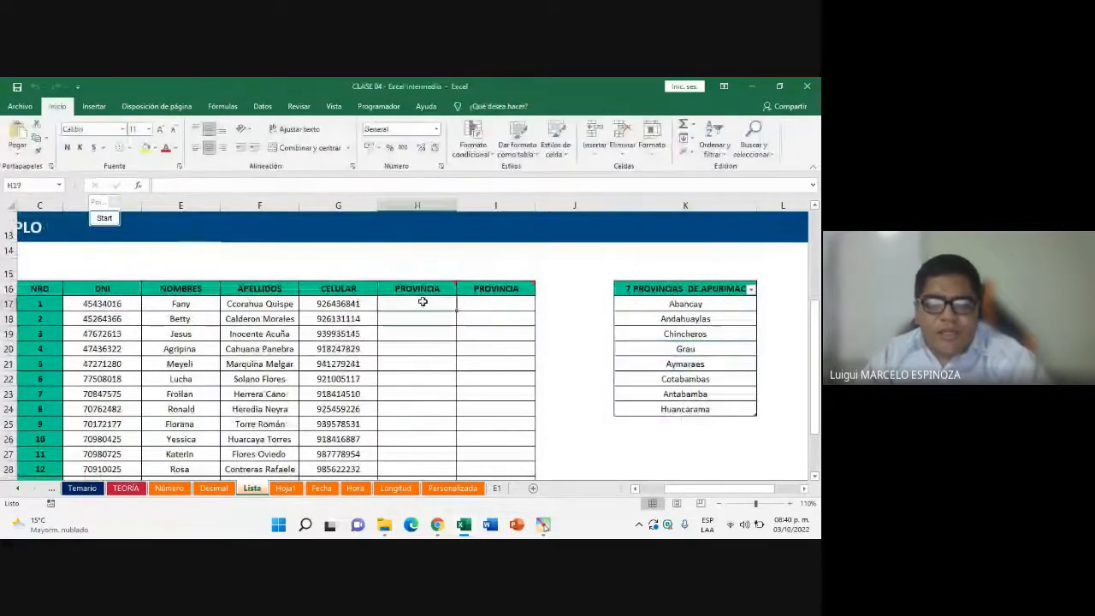
{"action": "left_click", "coordinate": [437, 525]}
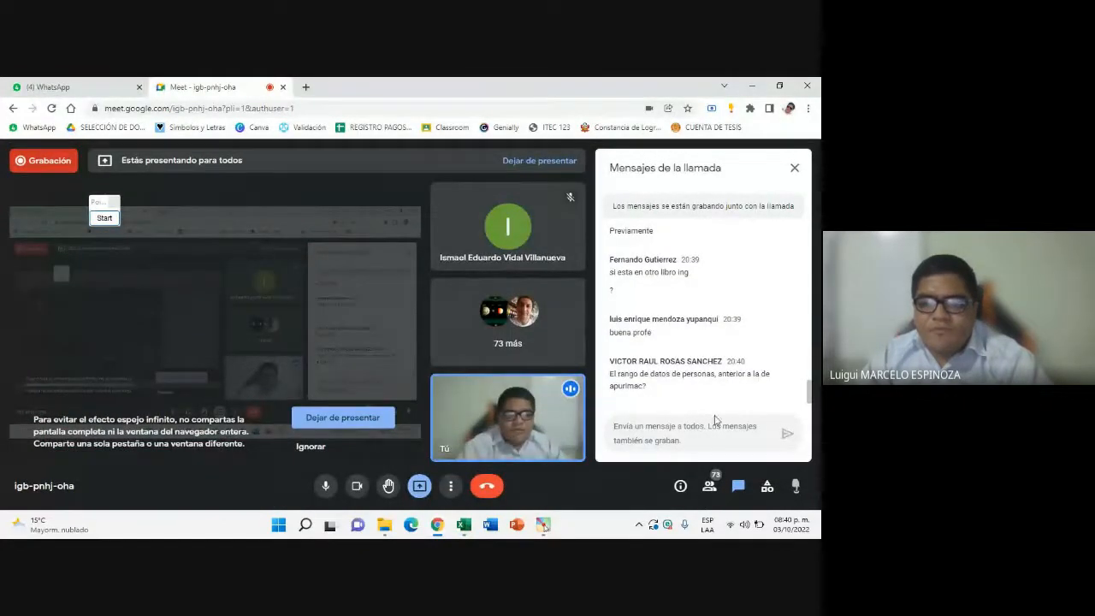
{"action": "left_click", "coordinate": [464, 525]}
{"action": "left_click", "coordinate": [213, 487]}
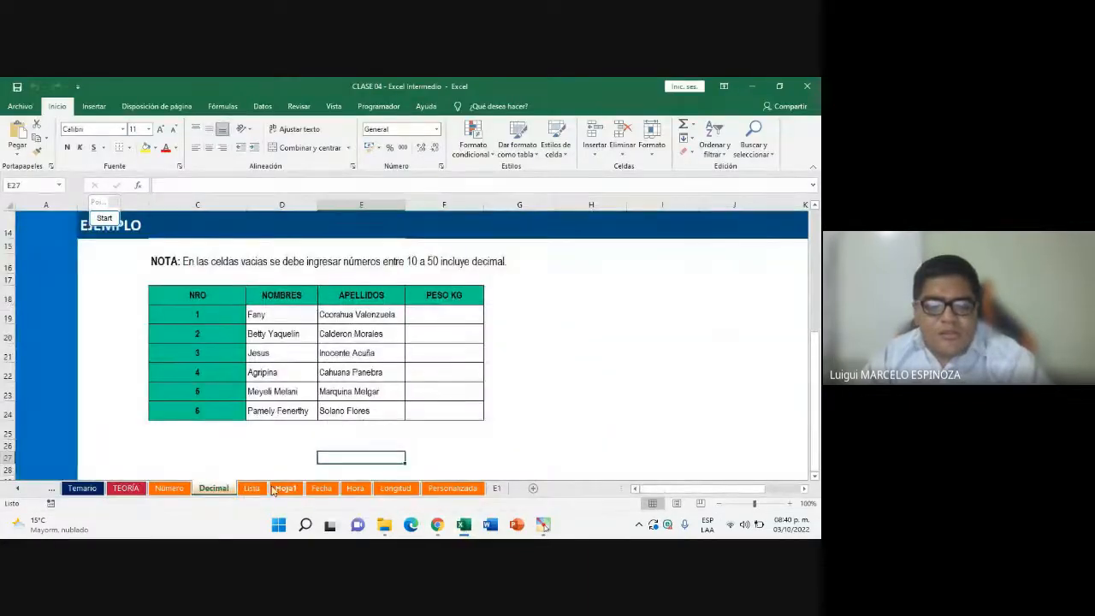
Select the names D19:E24 and the whole EJEMPLO table, ending on PESO KG cell F20
{"action": "left_click", "coordinate": [276, 361]}
{"action": "left_click", "coordinate": [282, 330]}
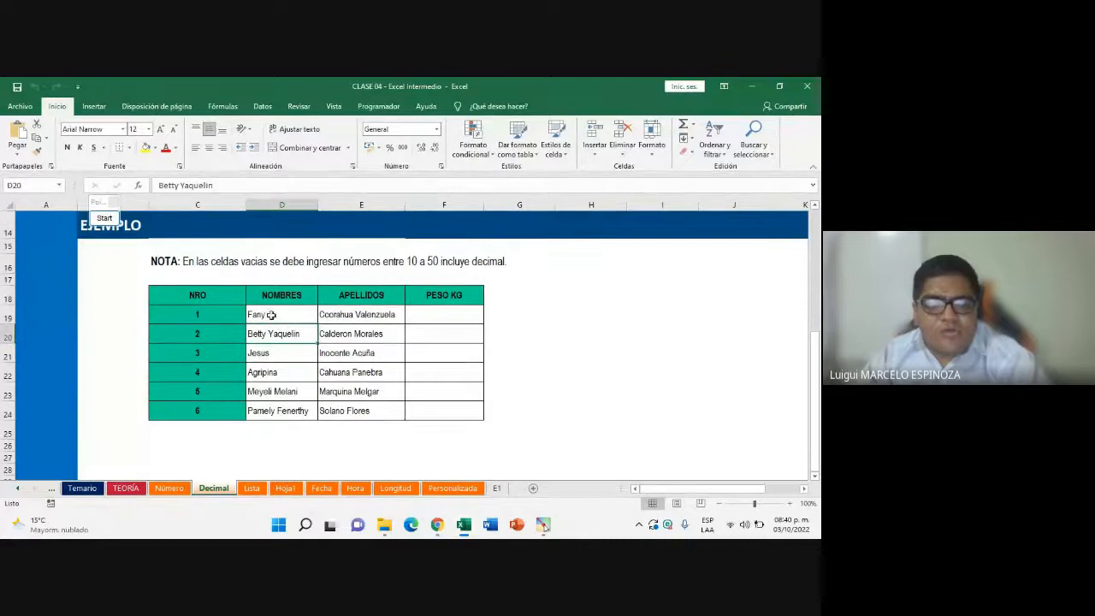
{"action": "left_click_drag", "start_coordinate": [271, 315], "coordinate": [377, 418]}
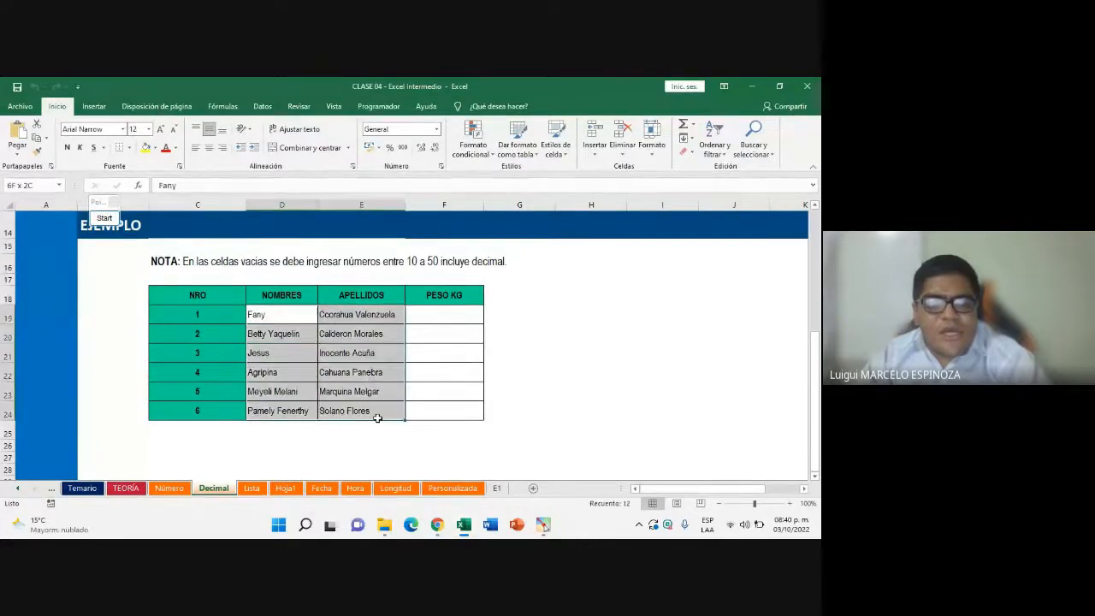
{"action": "left_click", "coordinate": [282, 371]}
{"action": "left_click_drag", "start_coordinate": [268, 317], "coordinate": [378, 420]}
{"action": "left_click_drag", "start_coordinate": [162, 301], "coordinate": [458, 427]}
{"action": "left_click", "coordinate": [456, 328]}
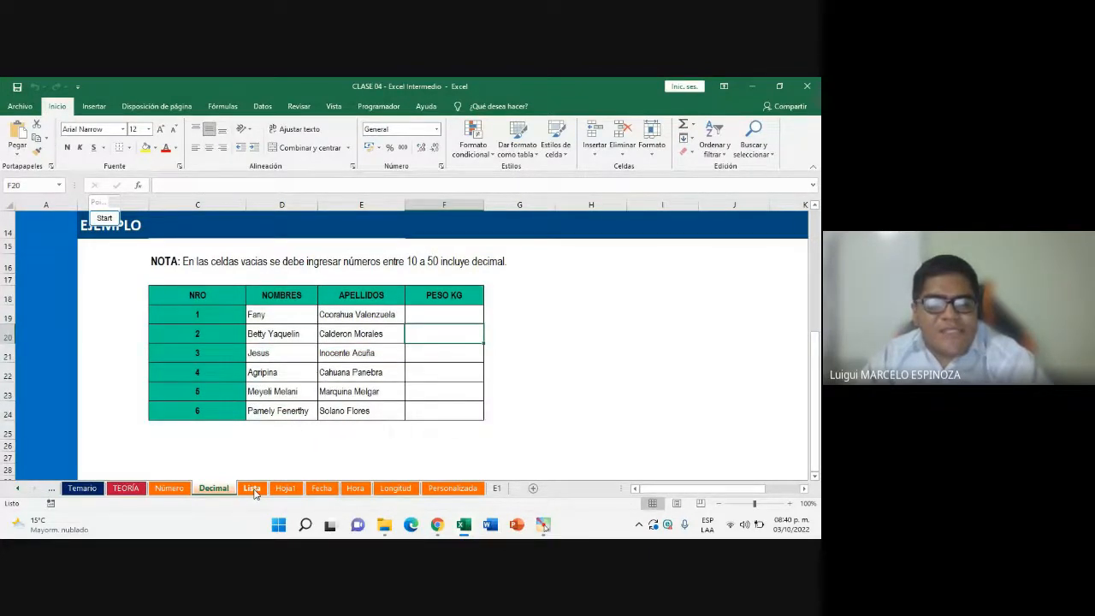
Delete the empty Hoja1 sheet from the workbook
{"action": "left_click", "coordinate": [286, 489]}
{"action": "right_click", "coordinate": [289, 490]}
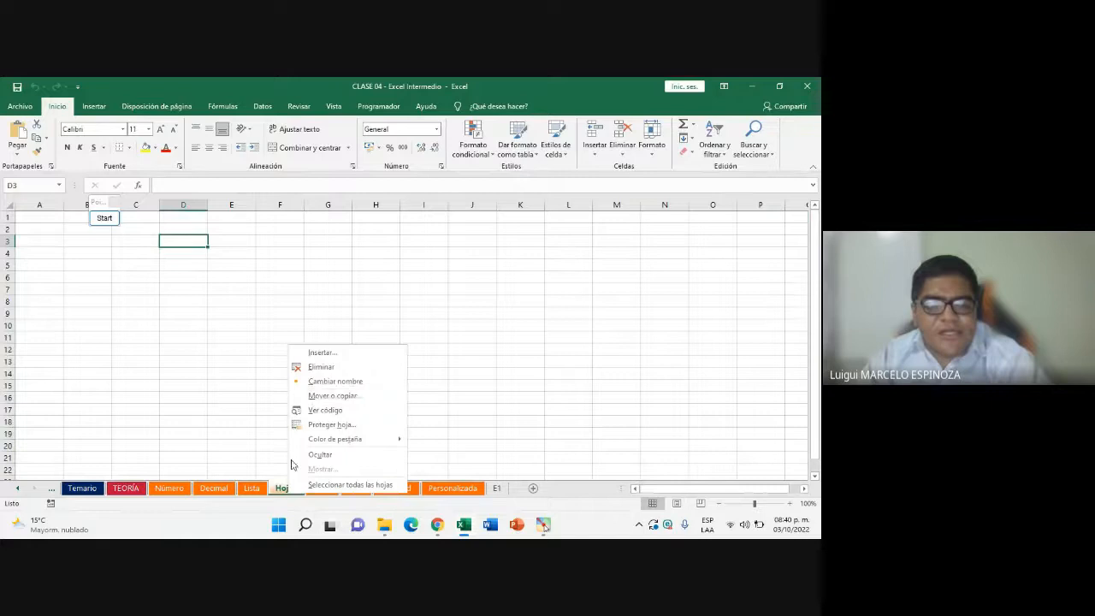
{"action": "left_click", "coordinate": [312, 379]}
On the Lista sheet, select the provinces column K16:K24, then check the Meet call
{"action": "left_click", "coordinate": [254, 490]}
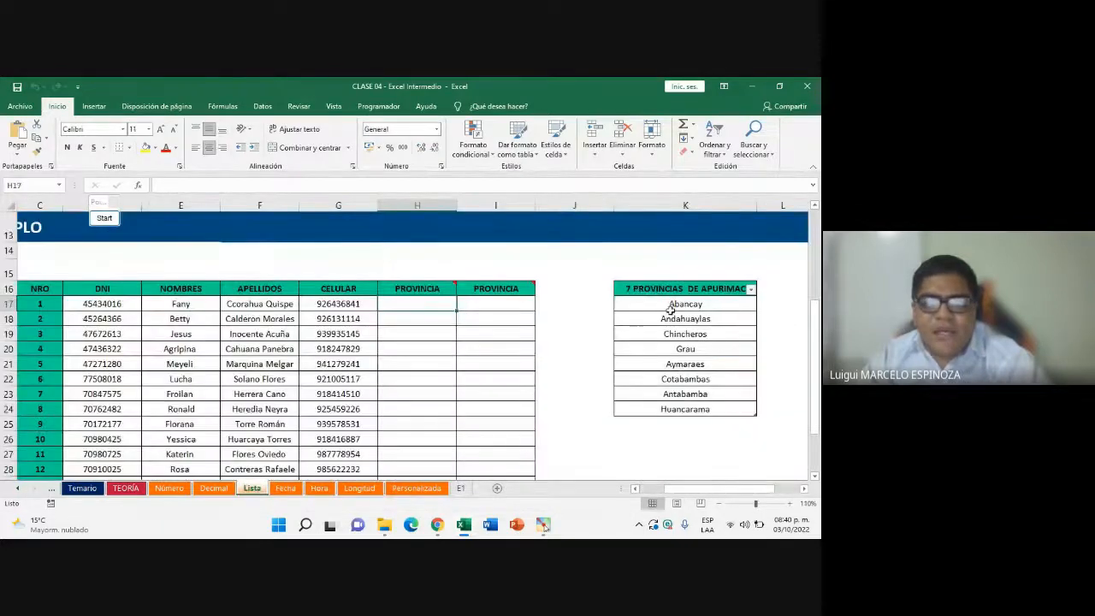
{"action": "left_click_drag", "start_coordinate": [651, 292], "coordinate": [702, 412]}
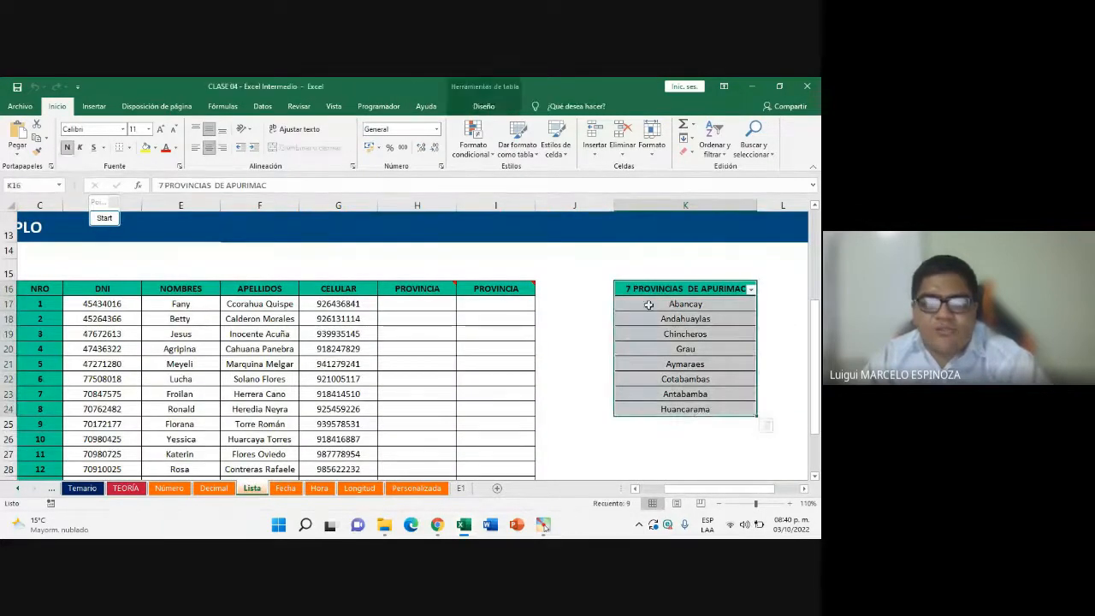
{"action": "left_click_drag", "start_coordinate": [644, 289], "coordinate": [689, 415]}
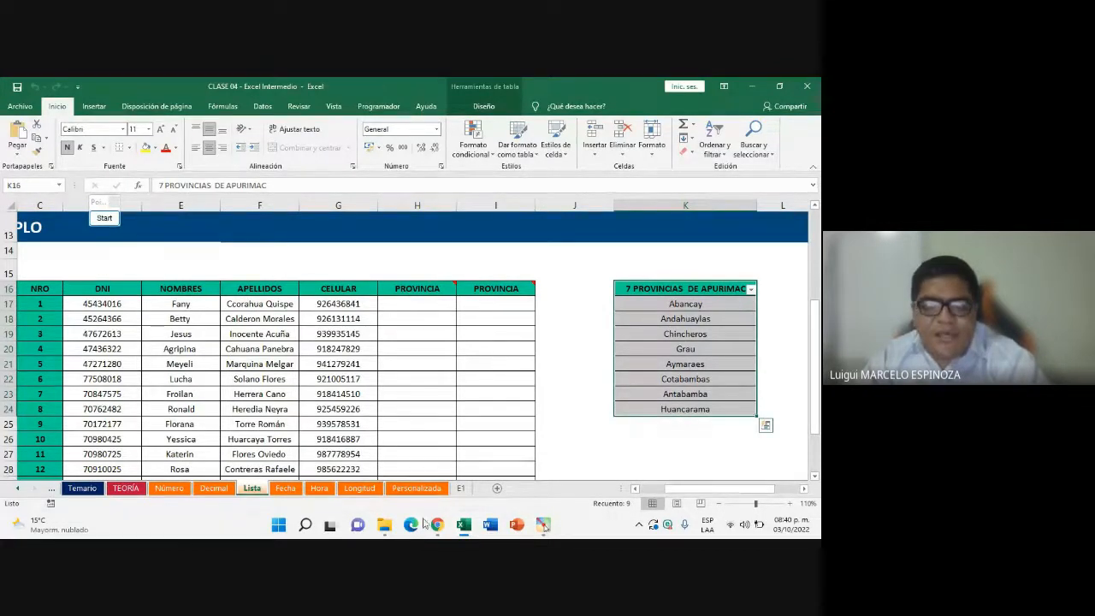
{"action": "mouse_move", "coordinate": [436, 529]}
{"action": "left_click", "coordinate": [392, 464]}
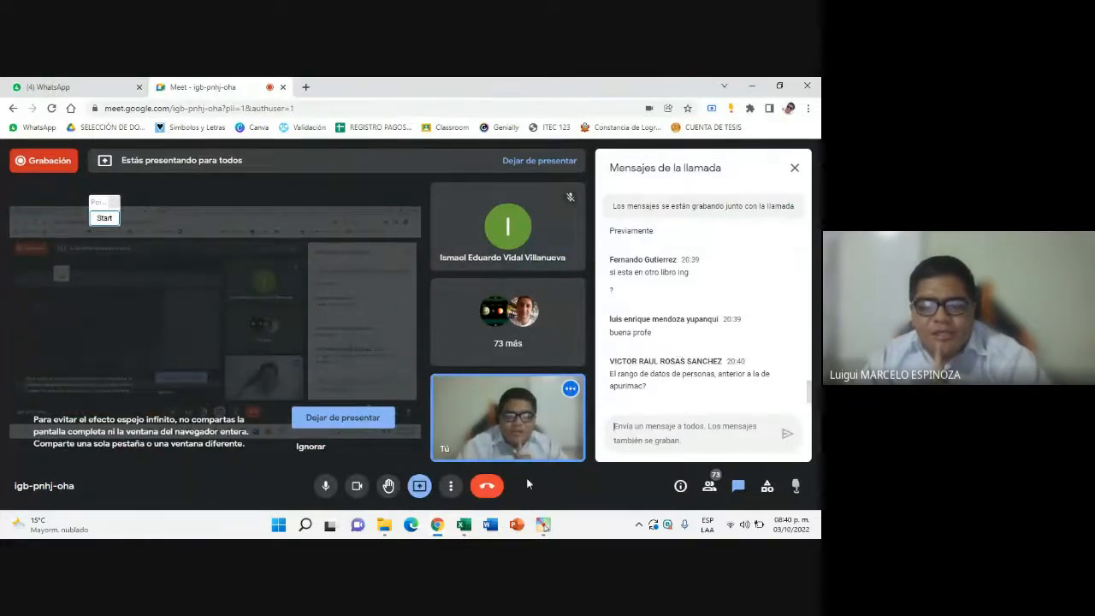
{"action": "left_click", "coordinate": [464, 525]}
Browse the Número and Decimal sheets, then return to the Lista sheet
{"action": "left_click", "coordinate": [214, 490]}
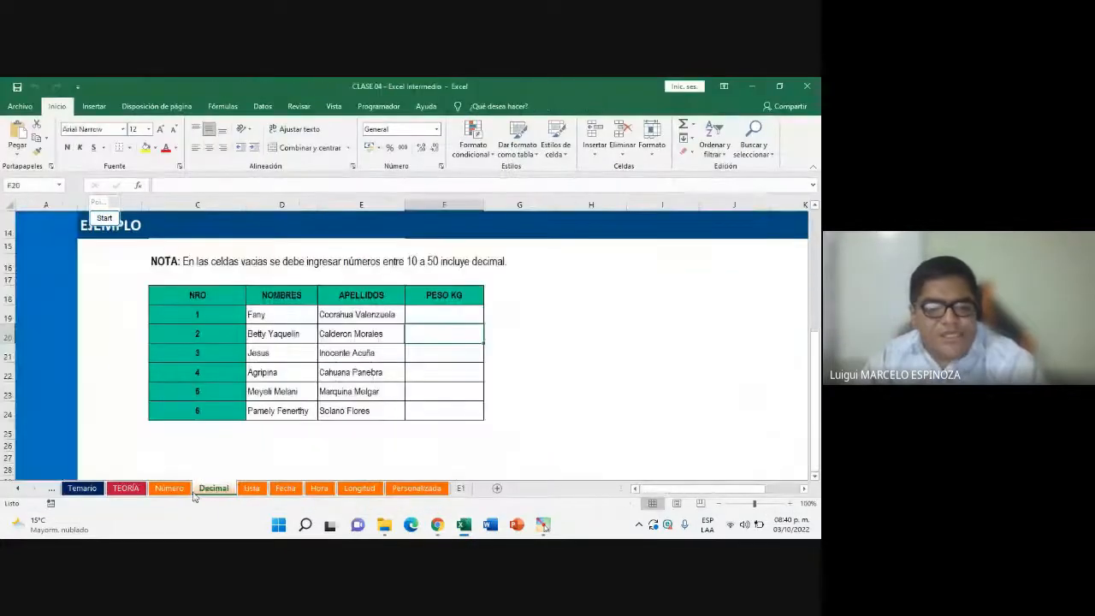
{"action": "left_click", "coordinate": [176, 493]}
{"action": "left_click_drag", "start_coordinate": [240, 257], "coordinate": [445, 306]}
{"action": "left_click", "coordinate": [214, 489]}
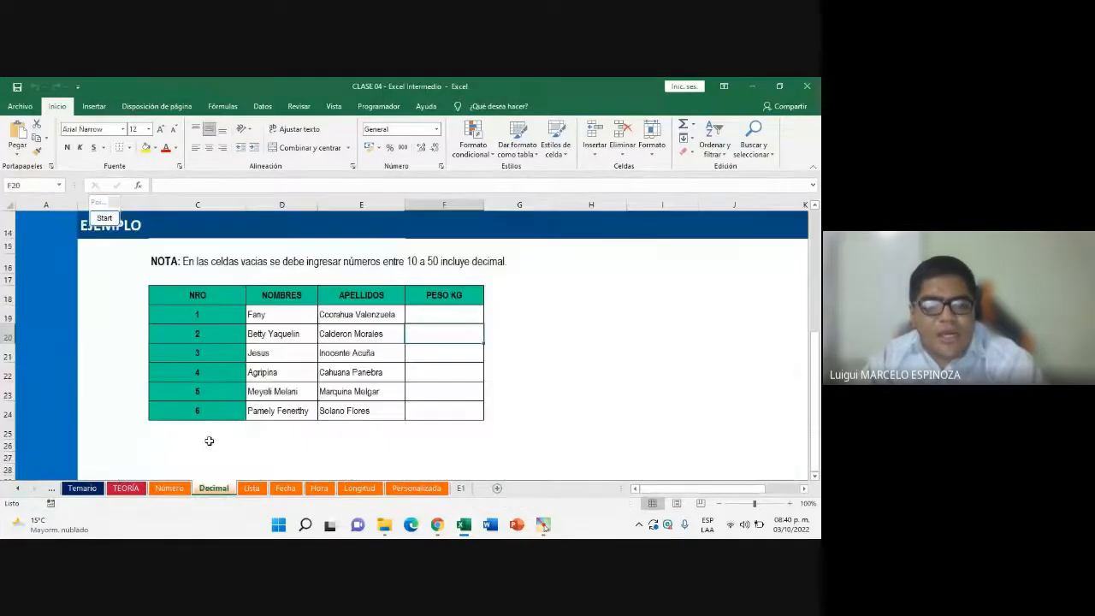
{"action": "left_click", "coordinate": [252, 489]}
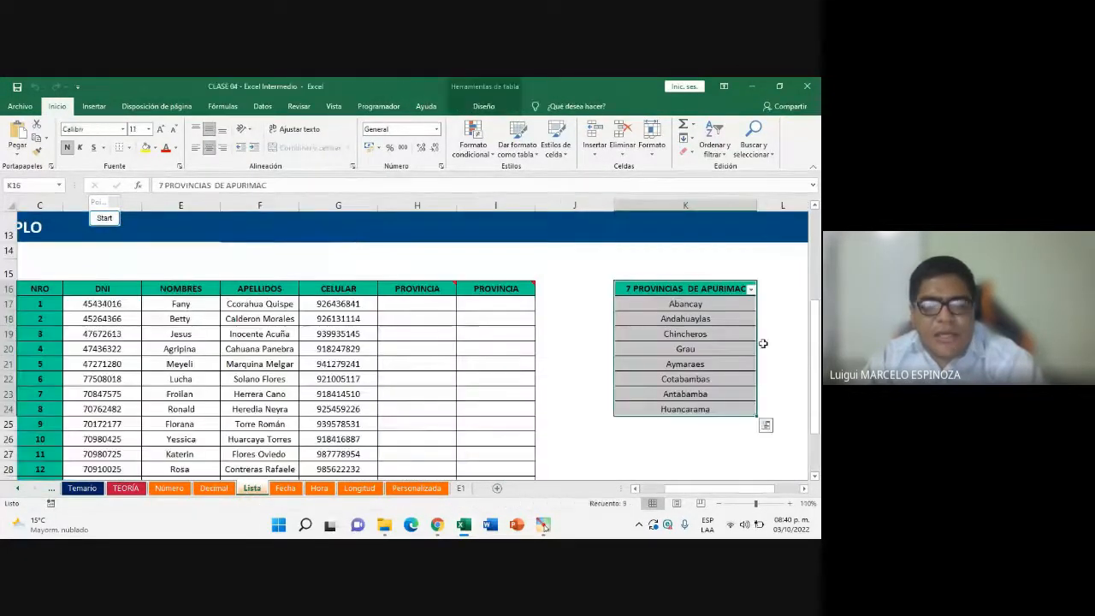
Highlight the 7 PROVINCIAS DE APURIMAC table and the student table, then bring Google Meet forward
{"action": "left_click_drag", "start_coordinate": [660, 289], "coordinate": [712, 412]}
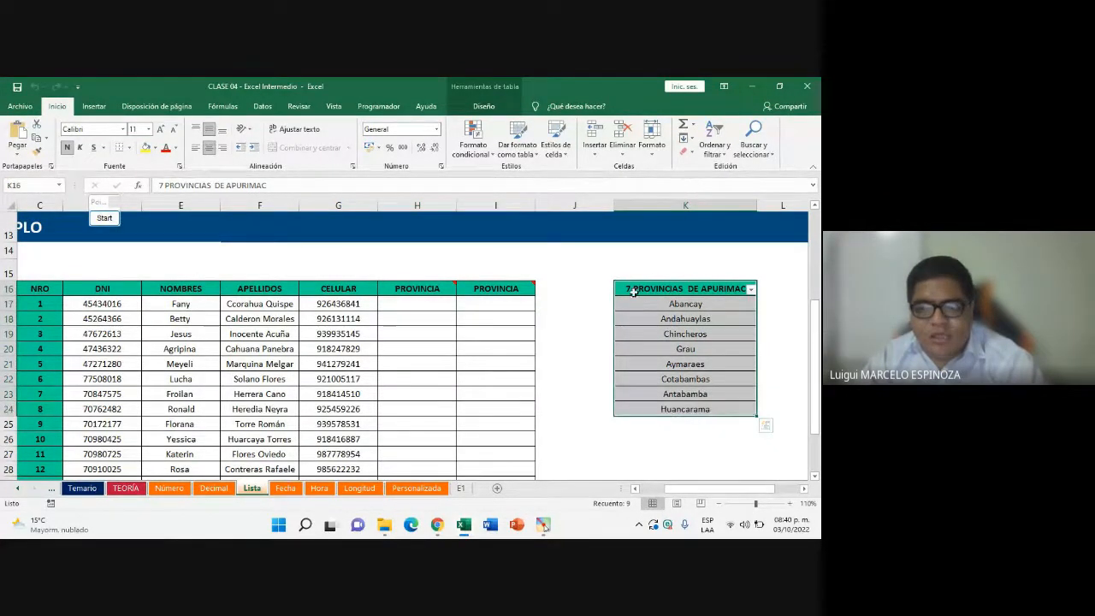
{"action": "left_click_drag", "start_coordinate": [633, 292], "coordinate": [707, 413]}
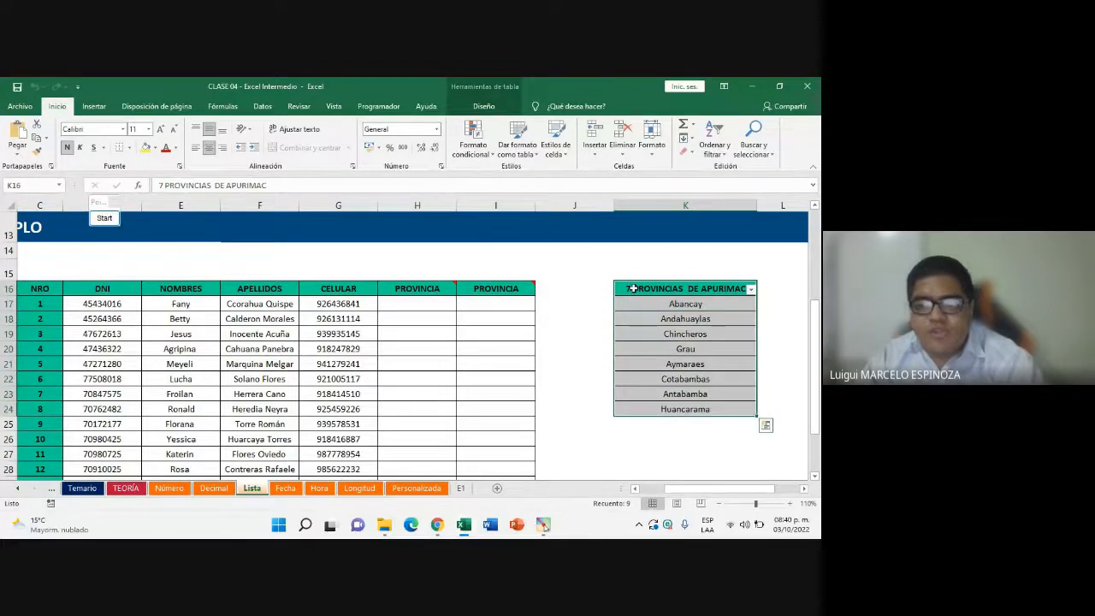
{"action": "left_click_drag", "start_coordinate": [634, 289], "coordinate": [684, 418]}
{"action": "left_click_drag", "start_coordinate": [54, 292], "coordinate": [524, 463]}
{"action": "scroll", "coordinate": [604, 402], "scroll_direction": "up", "scroll_amount": 1}
{"action": "scroll", "coordinate": [653, 306], "scroll_direction": "up", "scroll_amount": 1}
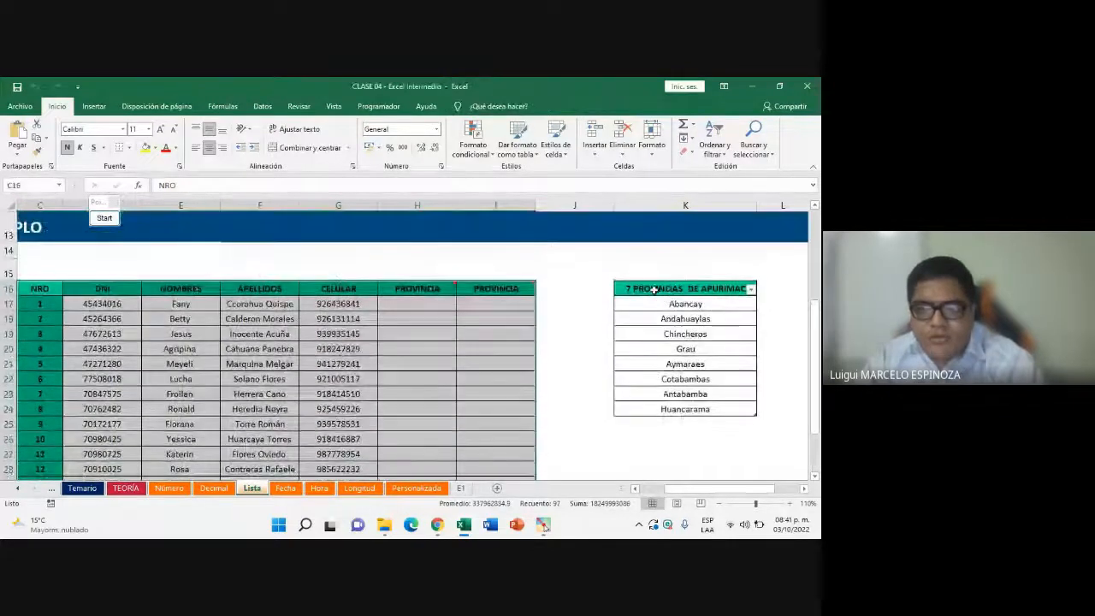
{"action": "left_click_drag", "start_coordinate": [656, 288], "coordinate": [689, 409]}
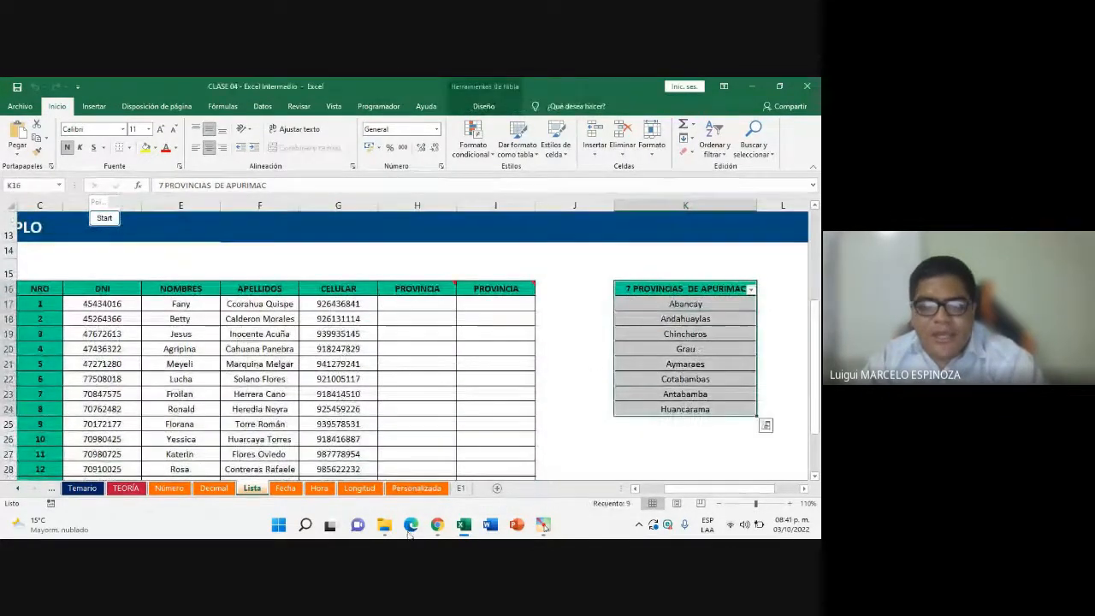
{"action": "mouse_move", "coordinate": [437, 525]}
{"action": "left_click", "coordinate": [355, 473]}
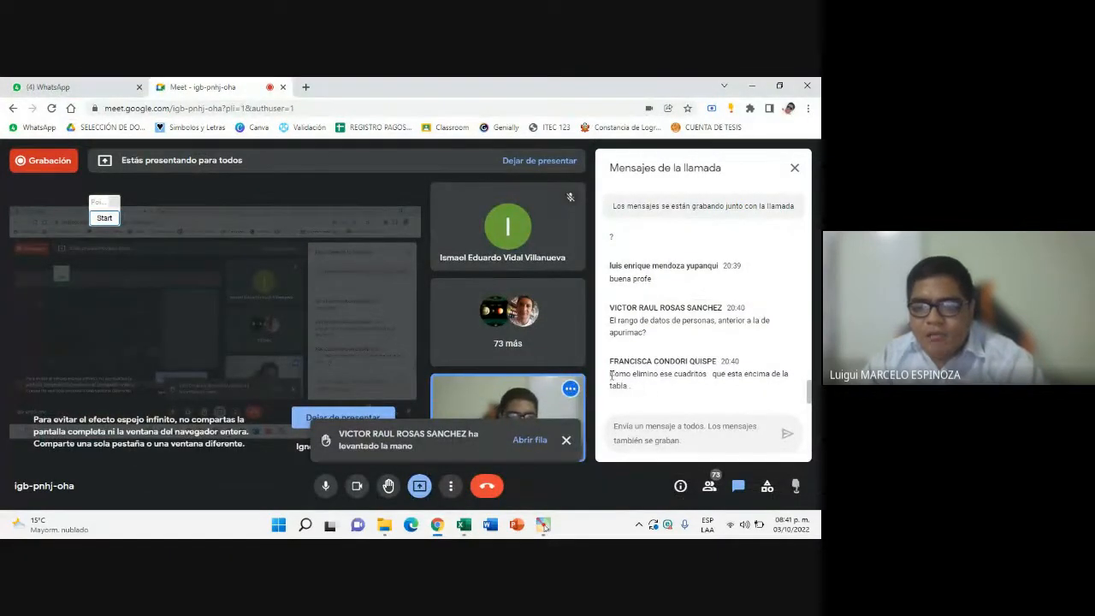
Highlight the student's chat question about the boxes above the table, then return to Excel
{"action": "left_click_drag", "start_coordinate": [610, 374], "coordinate": [774, 399]}
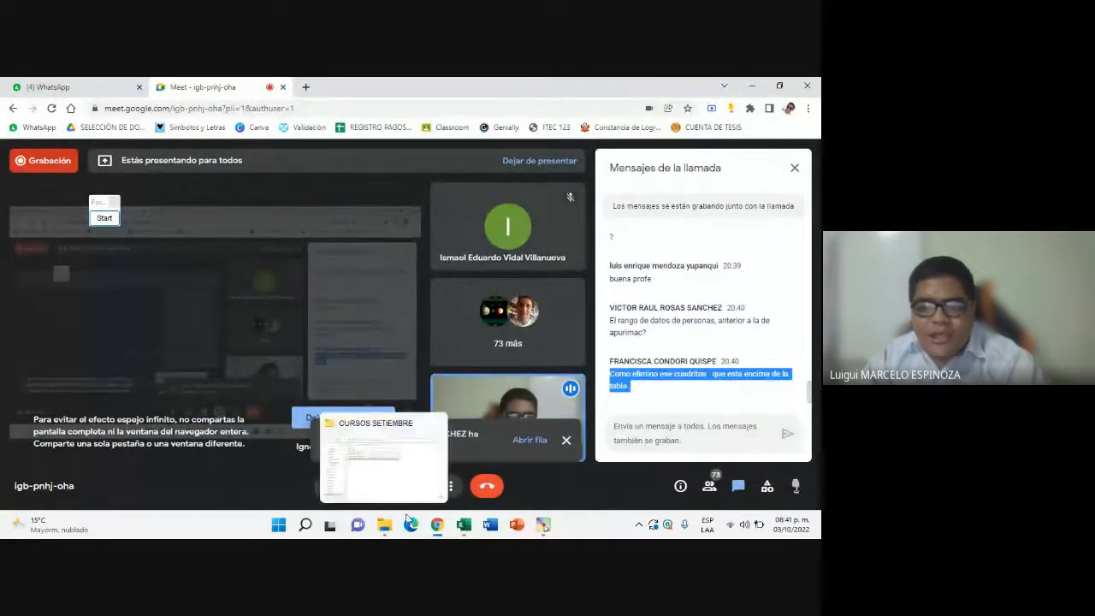
{"action": "left_click", "coordinate": [464, 524]}
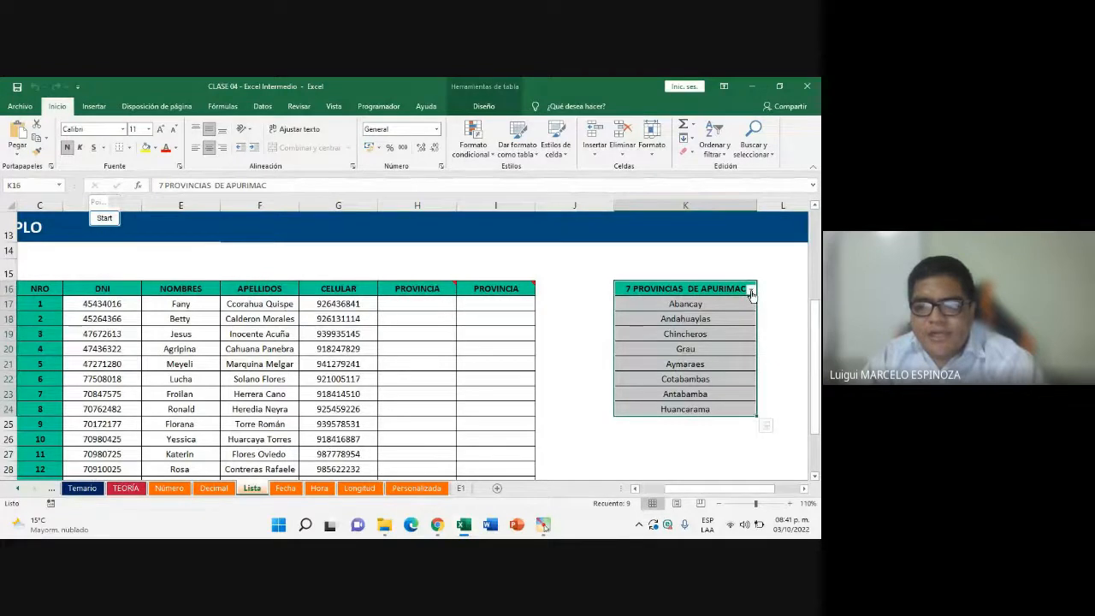
{"action": "left_click", "coordinate": [752, 294]}
{"action": "left_click", "coordinate": [751, 293]}
{"action": "left_click", "coordinate": [751, 293]}
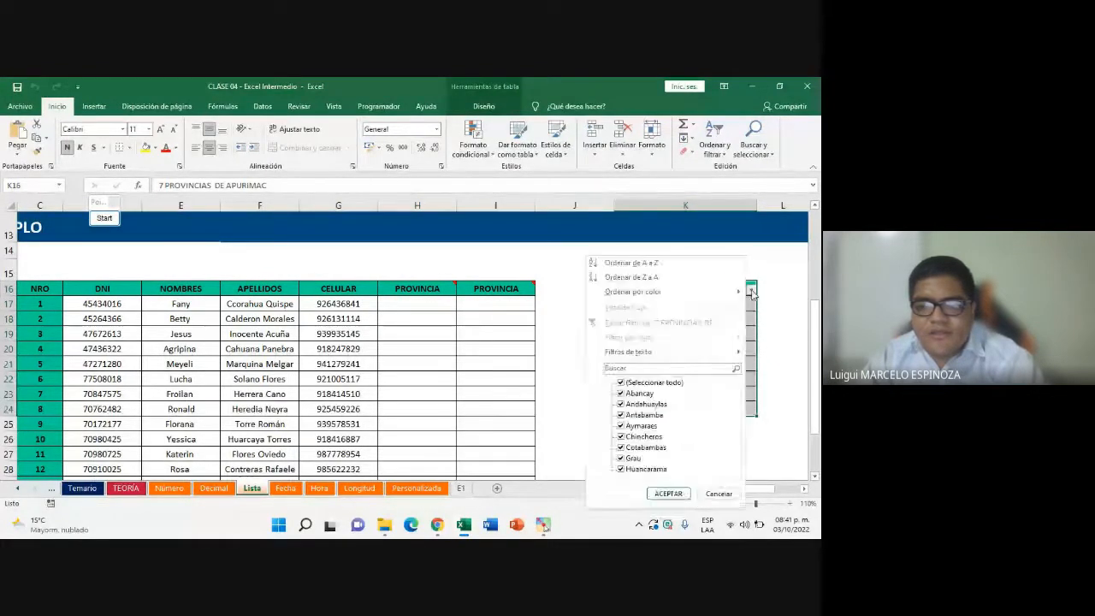
{"action": "left_click", "coordinate": [751, 293]}
{"action": "mouse_move", "coordinate": [438, 524]}
{"action": "left_click", "coordinate": [425, 437]}
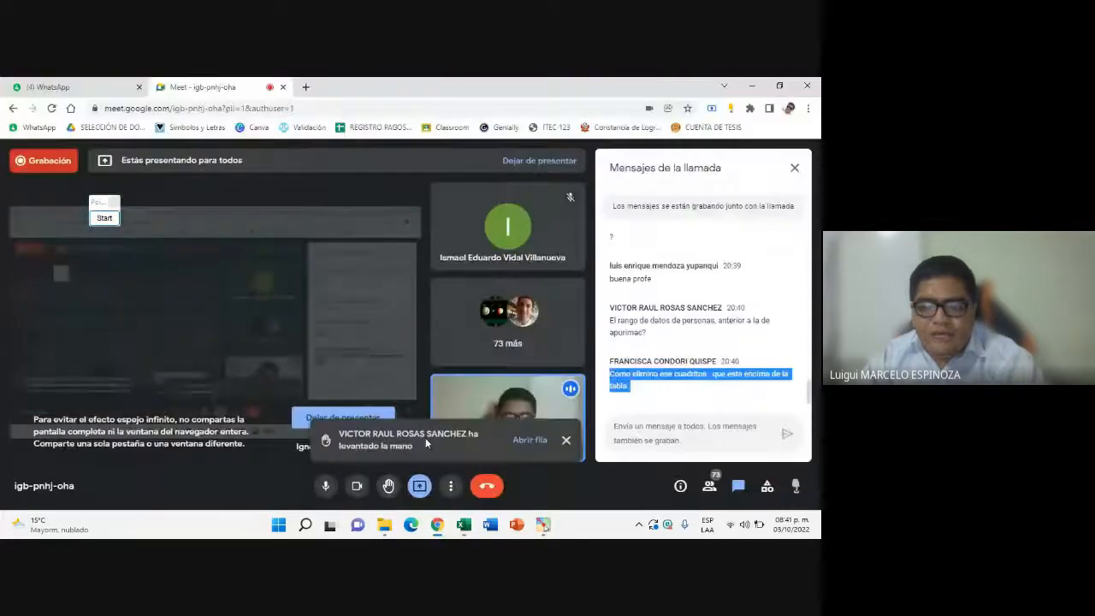
{"action": "left_click", "coordinate": [650, 384]}
{"action": "left_click", "coordinate": [463, 524]}
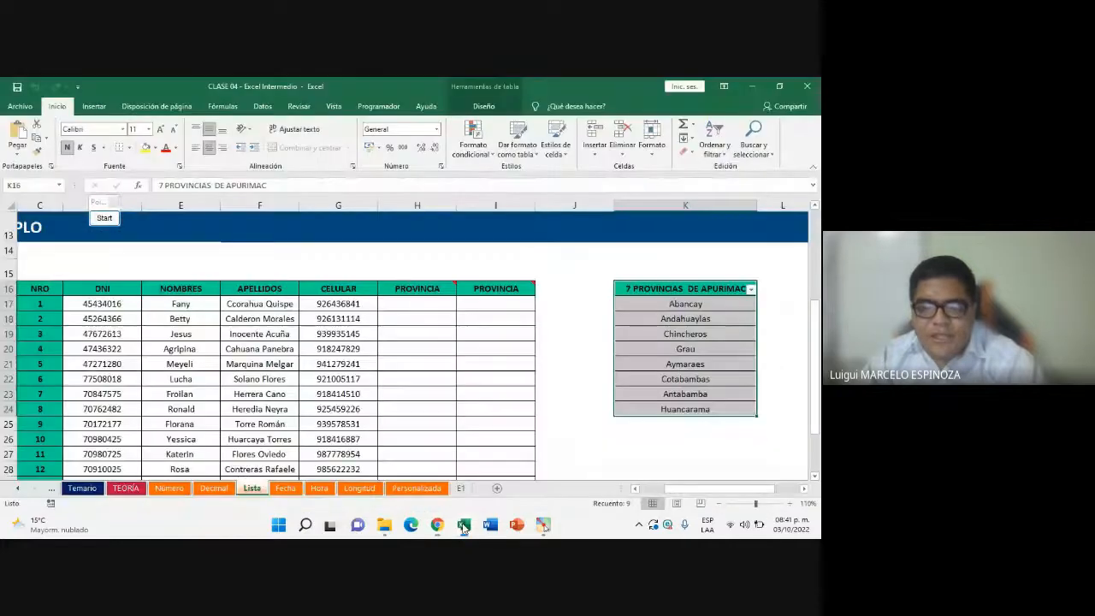
{"action": "mouse_move", "coordinate": [437, 525]}
{"action": "left_click", "coordinate": [395, 455]}
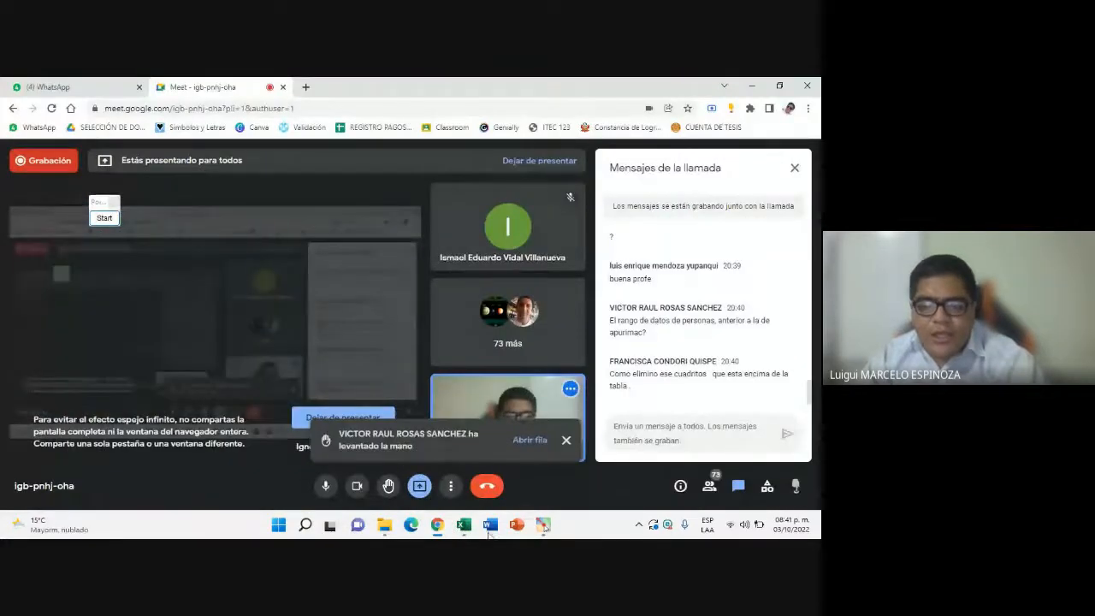
{"action": "left_click", "coordinate": [463, 525]}
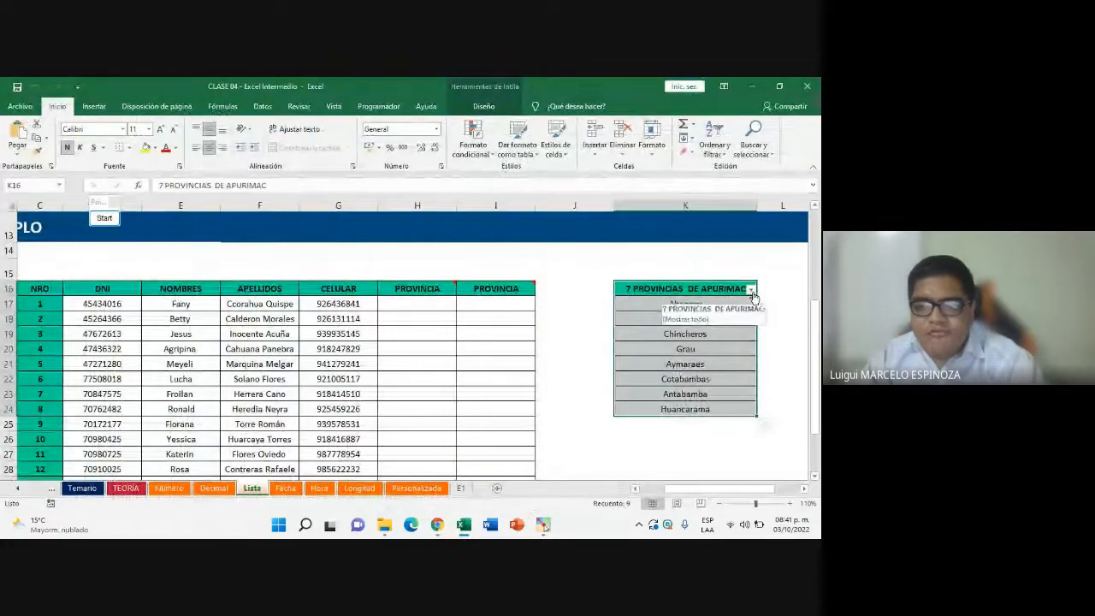
Glance at the Google Meet call, then return to Excel and clear the provinces table selection
{"action": "mouse_move", "coordinate": [437, 524]}
{"action": "left_click", "coordinate": [396, 458]}
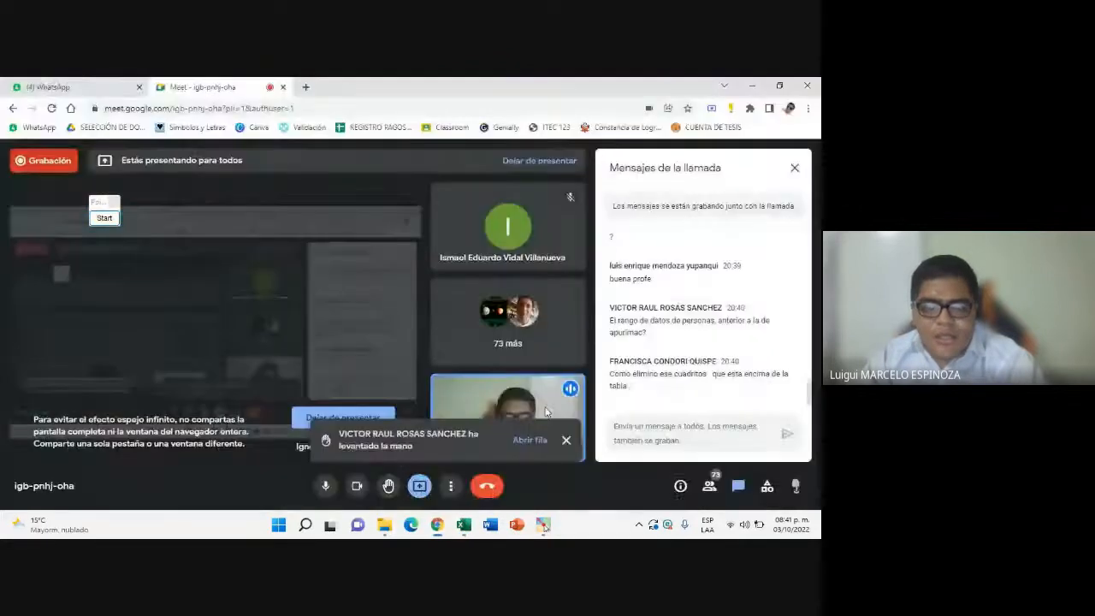
{"action": "left_click", "coordinate": [465, 526]}
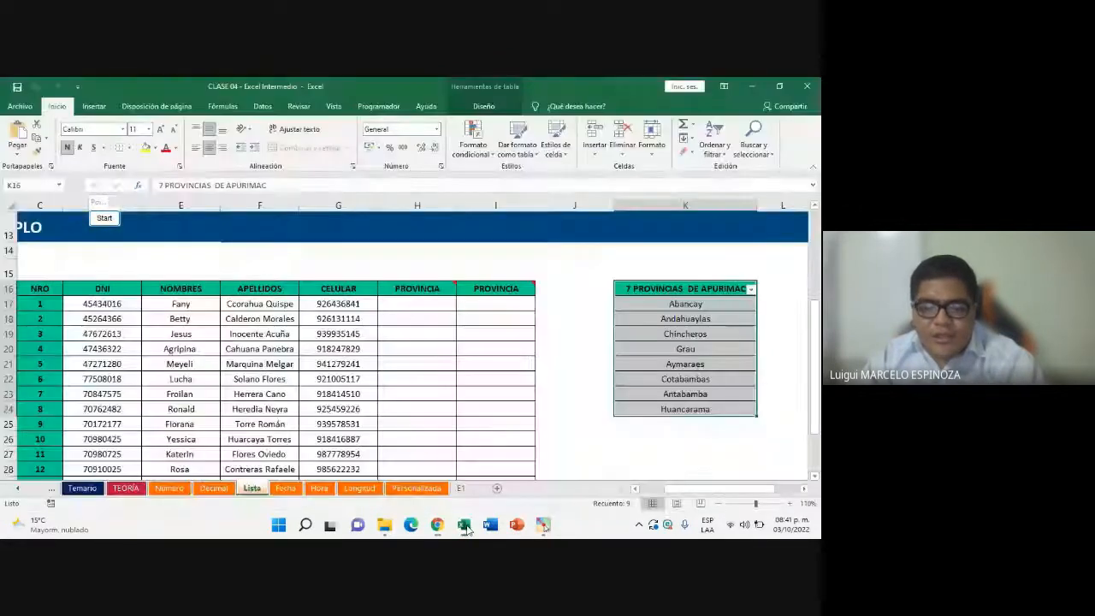
{"action": "left_click", "coordinate": [563, 392]}
{"action": "scroll", "coordinate": [260, 318], "scroll_direction": "down", "scroll_amount": 1}
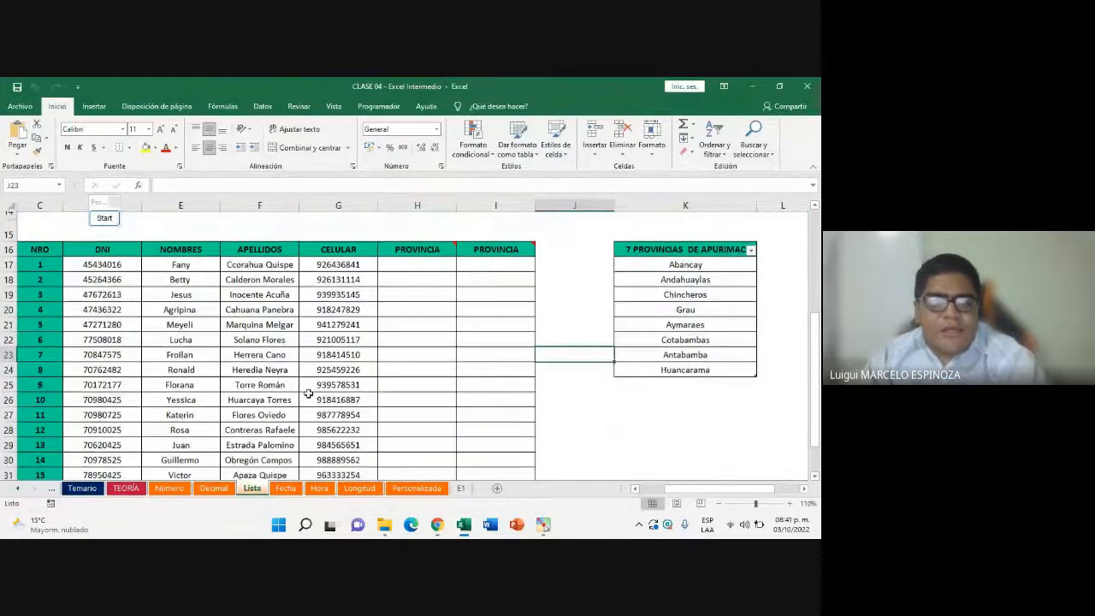
{"action": "left_click_drag", "start_coordinate": [700, 490], "coordinate": [660, 493]}
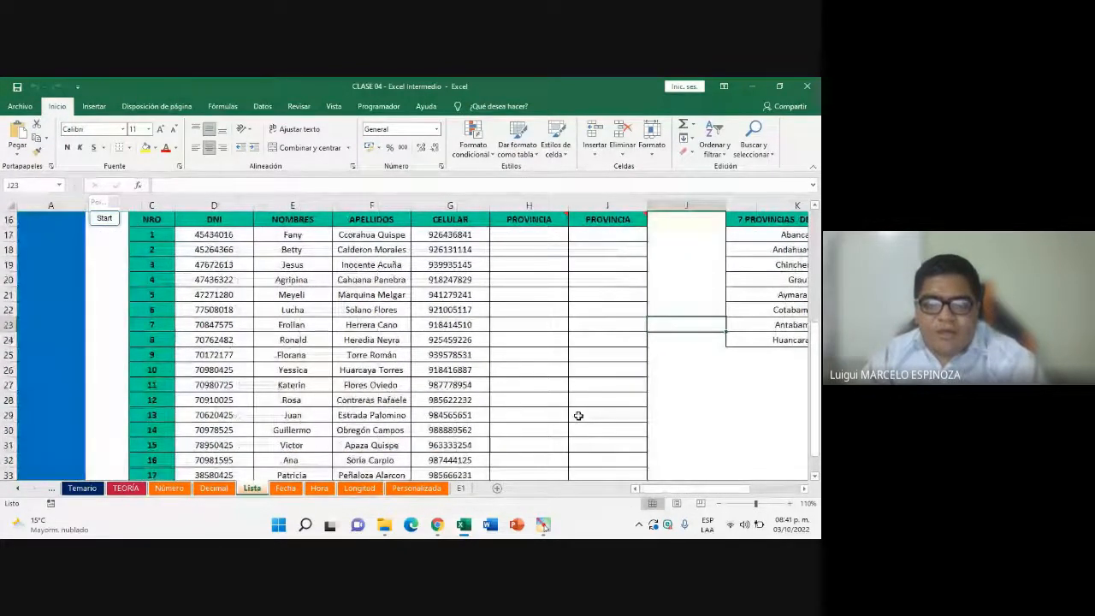
{"action": "scroll", "coordinate": [513, 402], "scroll_direction": "up", "scroll_amount": 1}
Select the student table, then drag-select the empty PROVINCIA cells down column H
{"action": "left_click", "coordinate": [389, 345]}
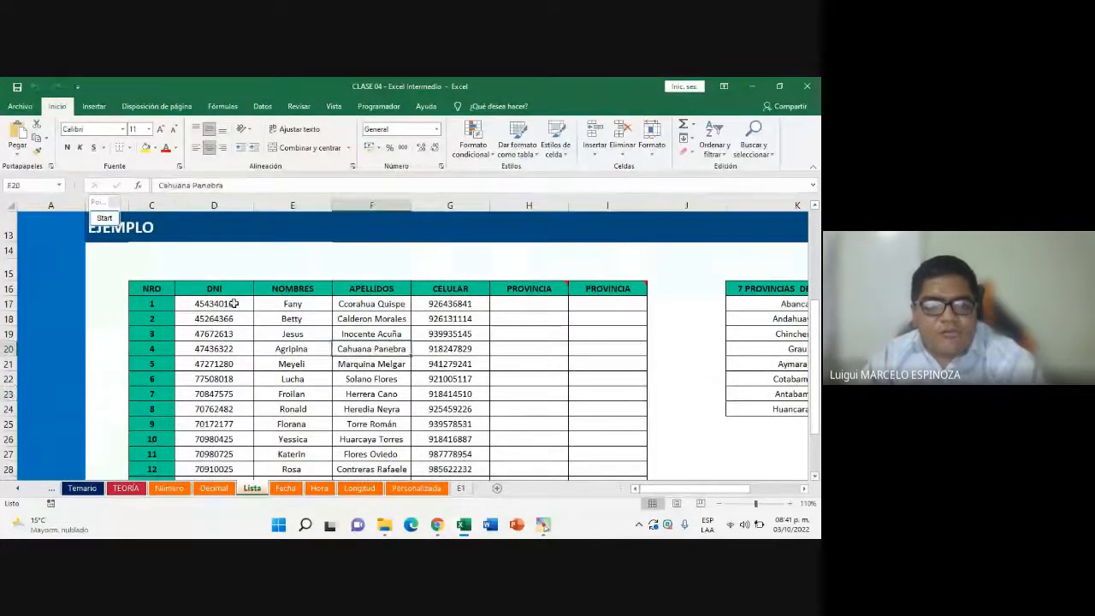
{"action": "left_click_drag", "start_coordinate": [147, 290], "coordinate": [577, 461]}
{"action": "scroll", "coordinate": [547, 411], "scroll_direction": "up", "scroll_amount": 2}
{"action": "left_click", "coordinate": [515, 350]}
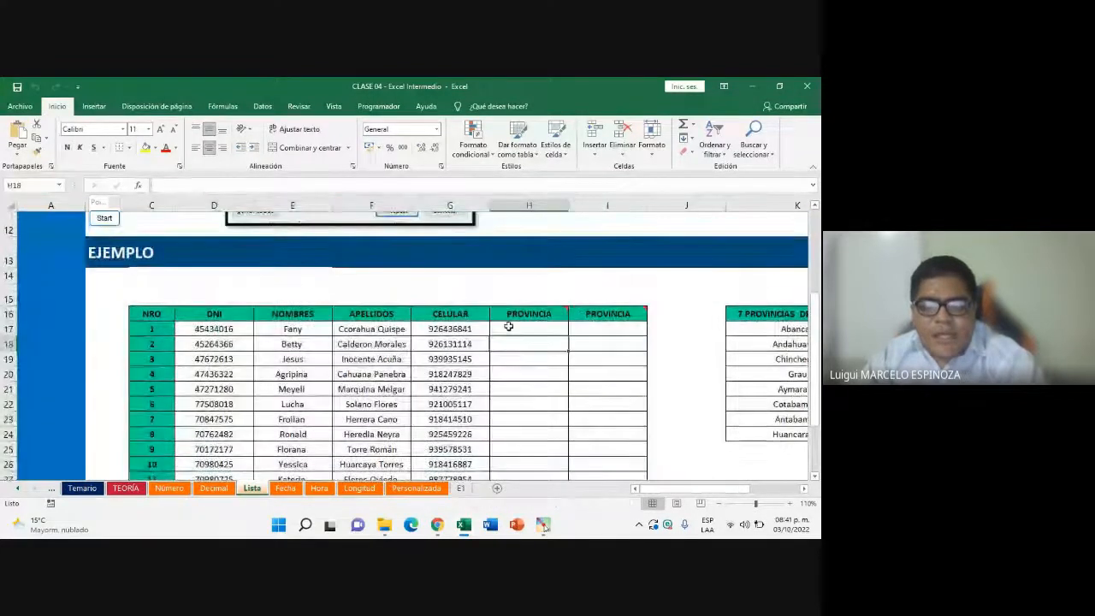
{"action": "left_click_drag", "start_coordinate": [510, 328], "coordinate": [530, 458]}
{"action": "scroll", "coordinate": [536, 439], "scroll_direction": "up", "scroll_amount": 1}
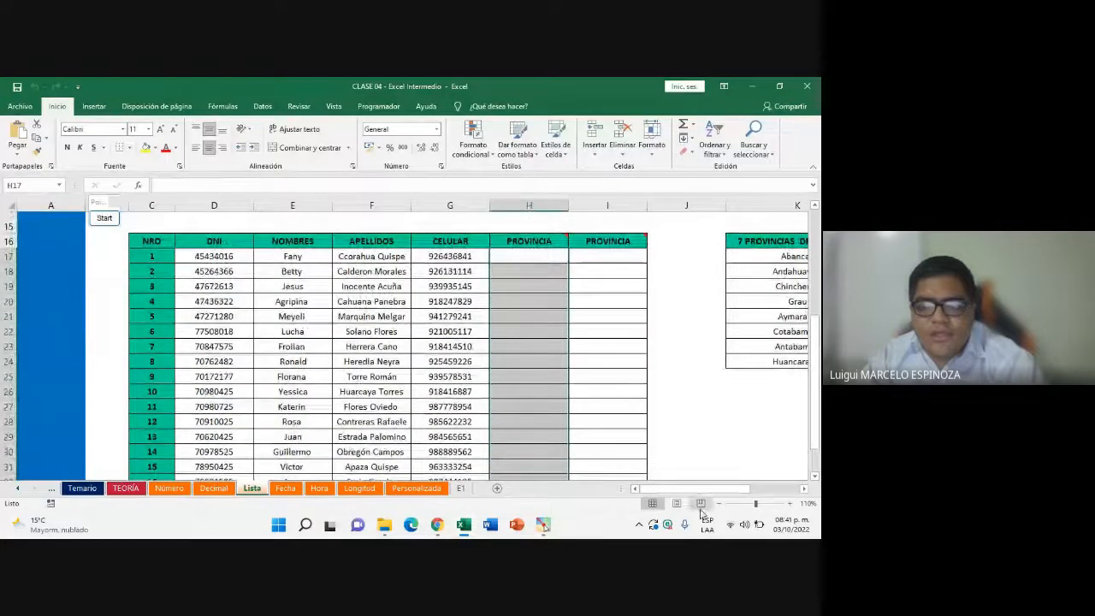
{"action": "left_click_drag", "start_coordinate": [687, 492], "coordinate": [721, 490]}
{"action": "left_click", "coordinate": [395, 257]}
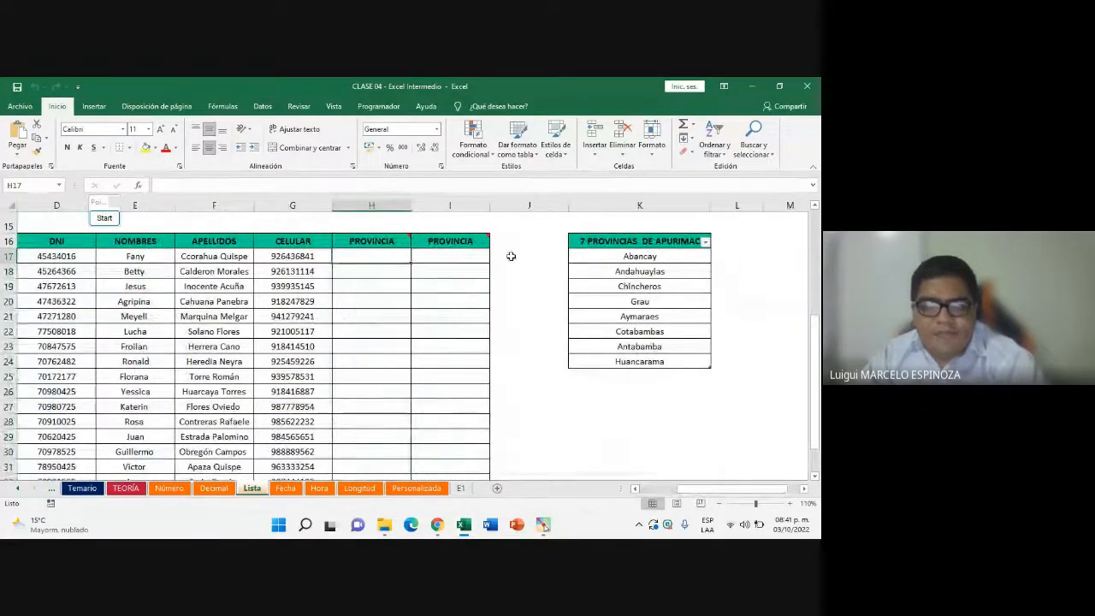
{"action": "left_click_drag", "start_coordinate": [372, 255], "coordinate": [389, 473]}
{"action": "scroll", "coordinate": [386, 379], "scroll_direction": "up", "scroll_amount": 2}
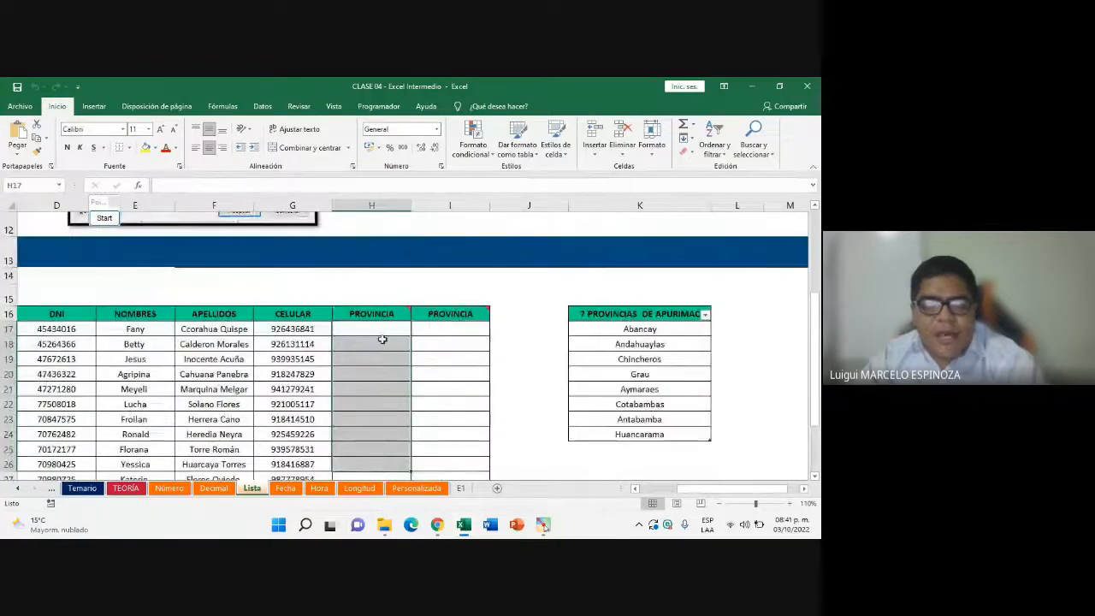
{"action": "left_click_drag", "start_coordinate": [383, 340], "coordinate": [382, 464]}
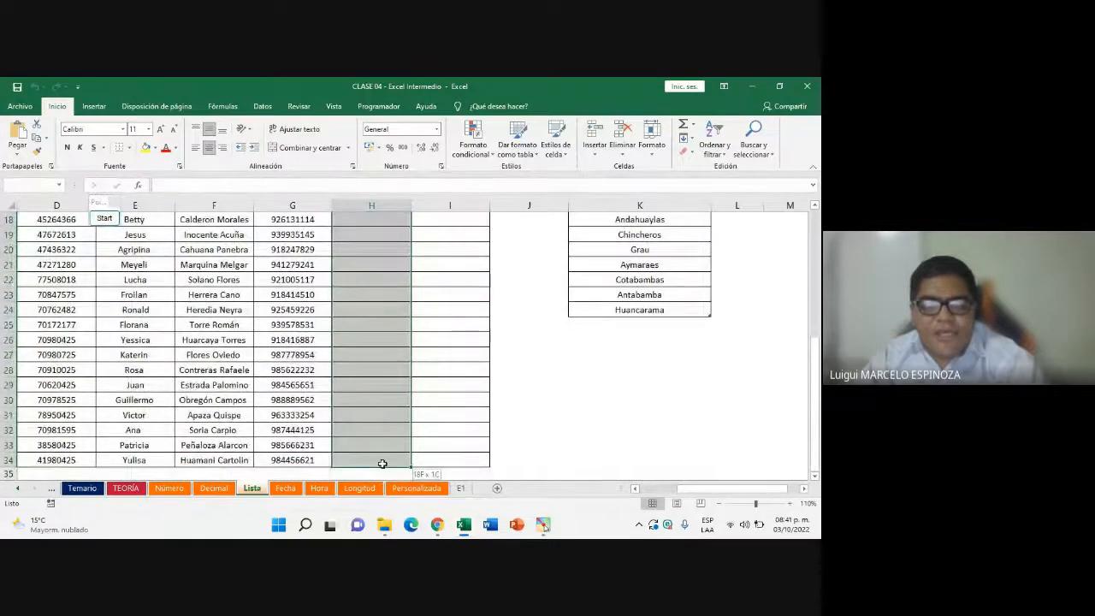
Check Meet again, then highlight the provinces list and the whole student table on Lista
{"action": "left_click", "coordinate": [437, 525]}
{"action": "left_click", "coordinate": [387, 468]}
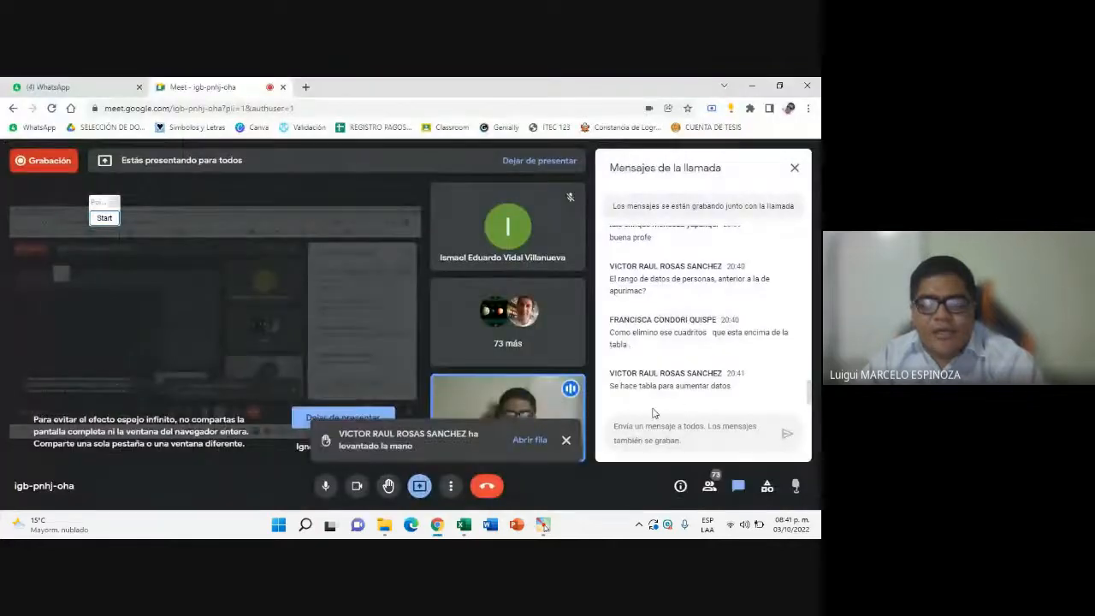
{"action": "left_click", "coordinate": [465, 525]}
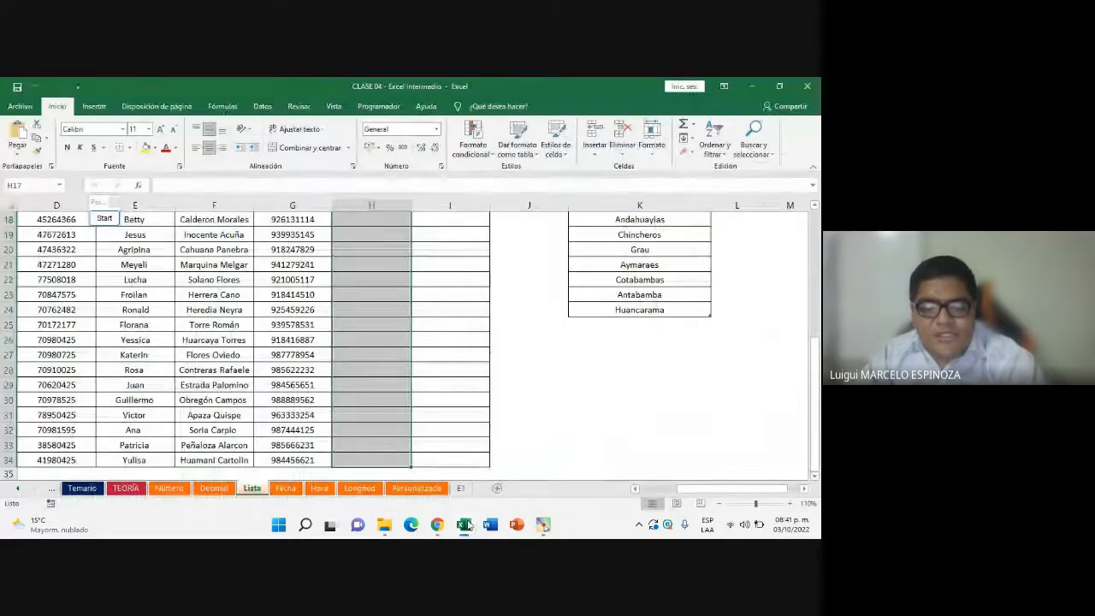
{"action": "scroll", "coordinate": [457, 409], "scroll_direction": "up", "scroll_amount": 1}
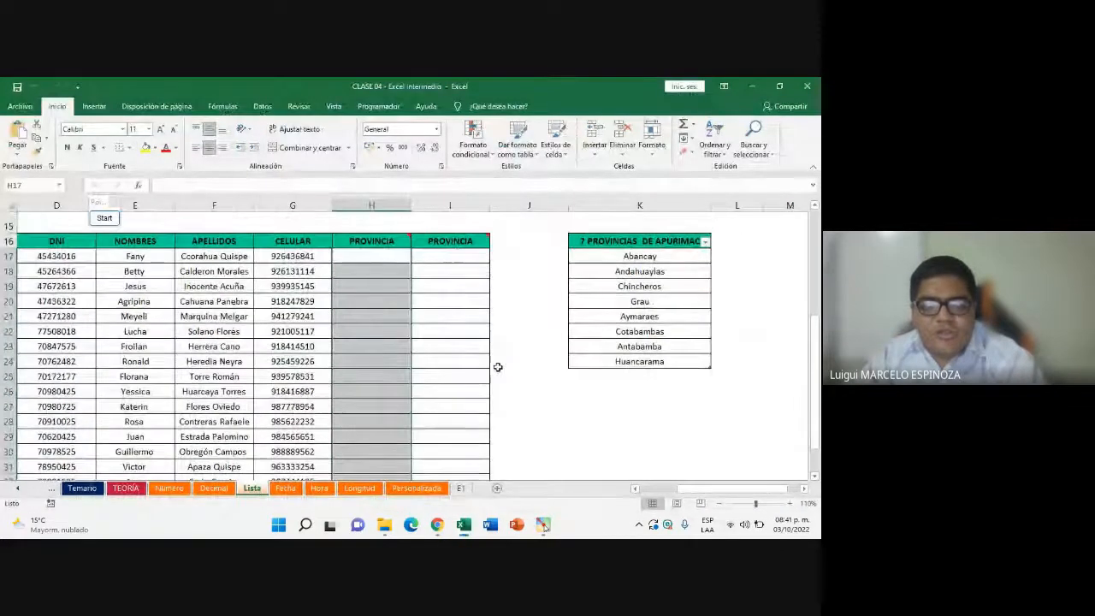
{"action": "mouse_move", "coordinate": [682, 494]}
{"action": "left_mouse_down"}
{"action": "mouse_move", "coordinate": [664, 493]}
{"action": "mouse_move", "coordinate": [676, 477]}
{"action": "left_mouse_up"}
{"action": "left_click_drag", "start_coordinate": [652, 244], "coordinate": [689, 453]}
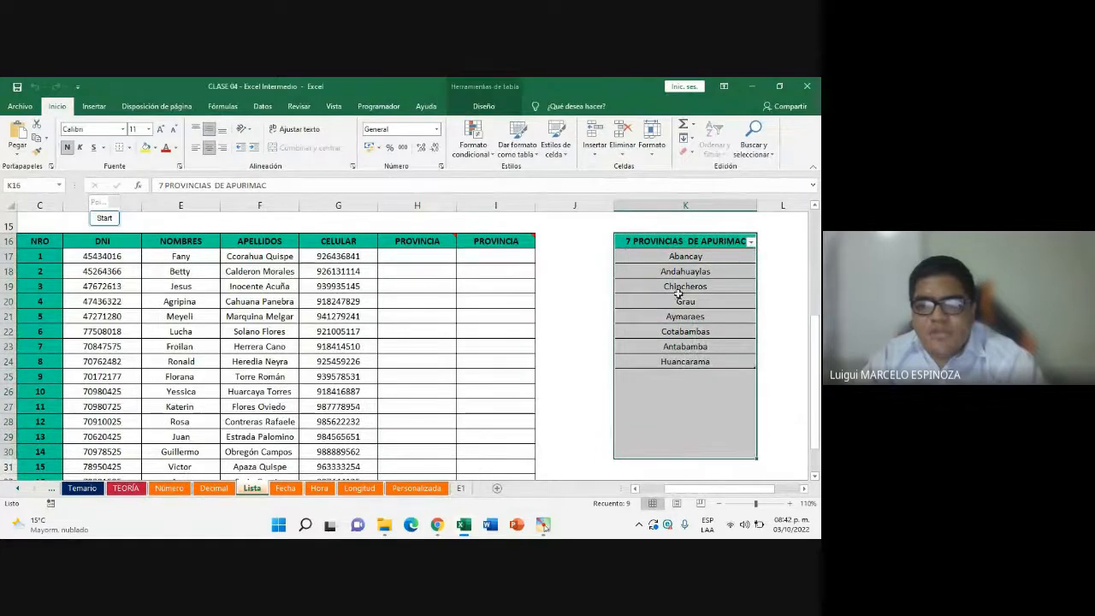
{"action": "left_click_drag", "start_coordinate": [652, 256], "coordinate": [674, 441]}
{"action": "left_click_drag", "start_coordinate": [640, 241], "coordinate": [687, 419]}
{"action": "left_click_drag", "start_coordinate": [41, 243], "coordinate": [514, 419]}
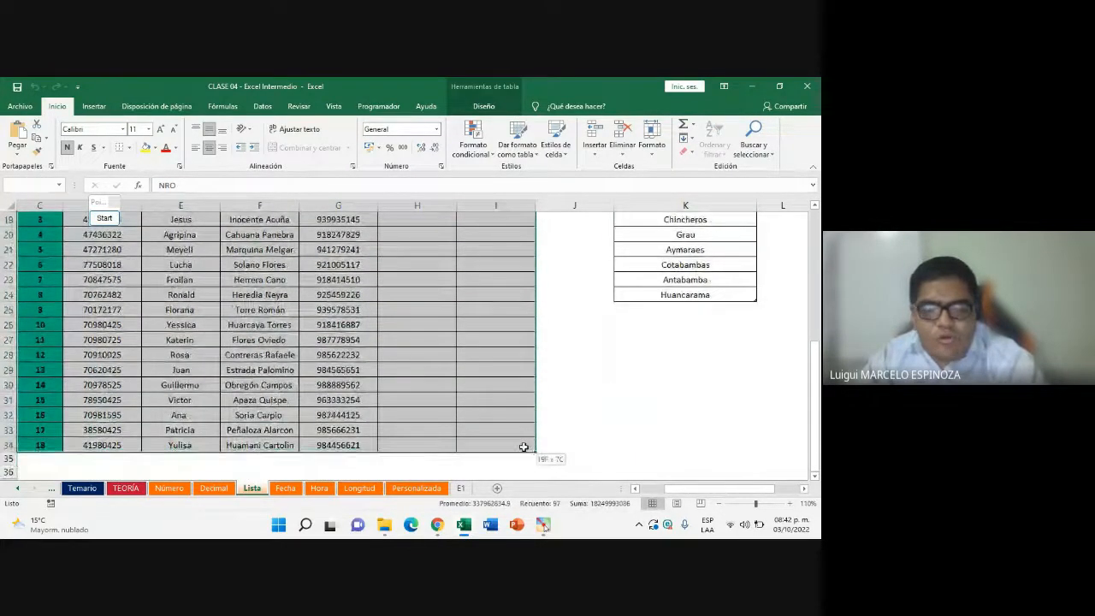
Select H17 without entering anything and extend the selection down the PROVINCIA column
{"action": "scroll", "coordinate": [389, 358], "scroll_direction": "up", "scroll_amount": 2}
{"action": "left_click", "coordinate": [428, 305]}
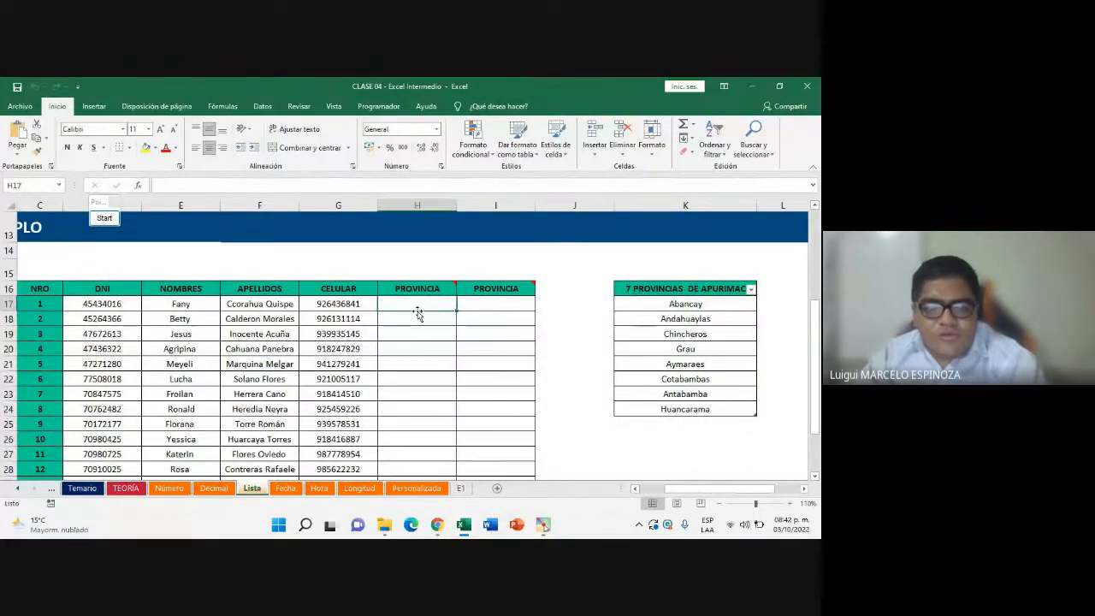
{"action": "double_click", "coordinate": [418, 303]}
{"action": "key", "text": "Escape"}
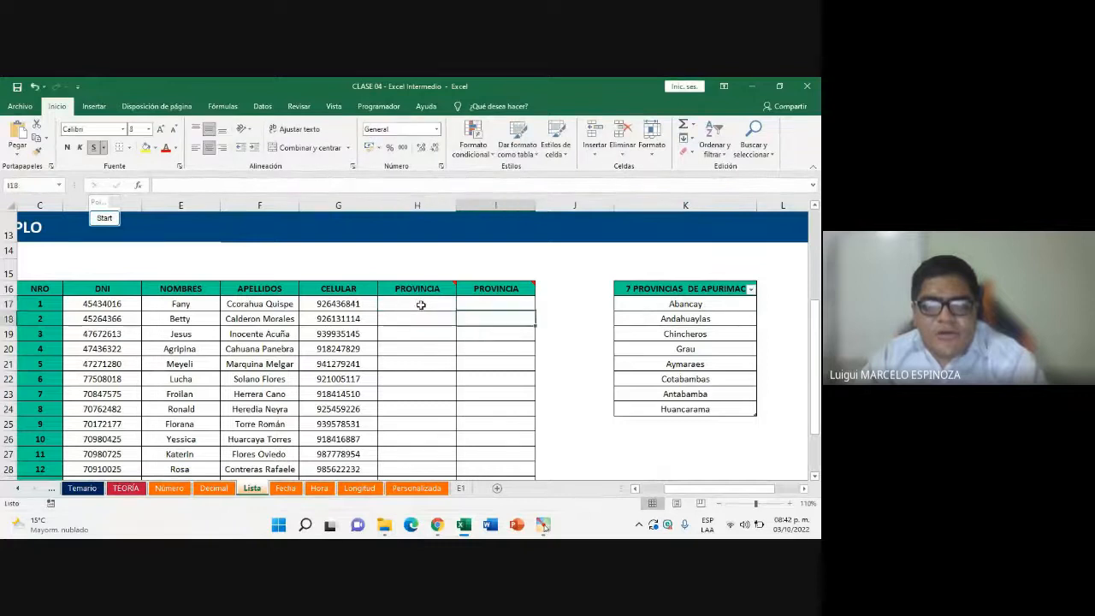
{"action": "left_click_drag", "start_coordinate": [420, 306], "coordinate": [416, 246]}
{"action": "scroll", "coordinate": [422, 331], "scroll_direction": "up", "scroll_amount": 2}
{"action": "left_click_drag", "start_coordinate": [421, 328], "coordinate": [435, 469]}
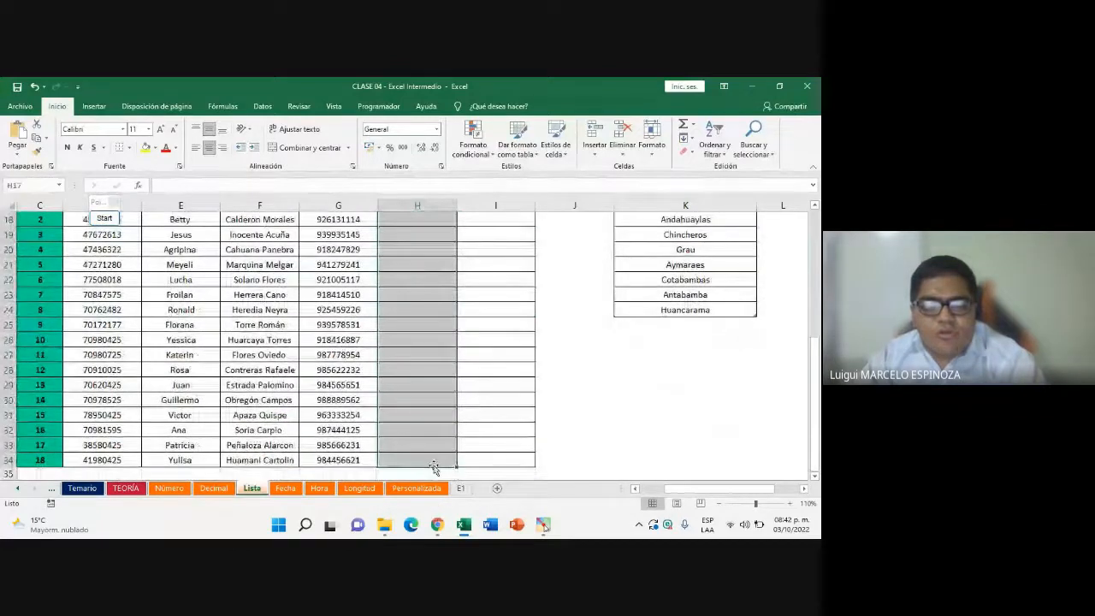
{"action": "left_click_drag", "start_coordinate": [423, 371], "coordinate": [431, 461]}
After another look at Meet, select the PROVINCIA cells H17:H34
{"action": "mouse_move", "coordinate": [437, 524]}
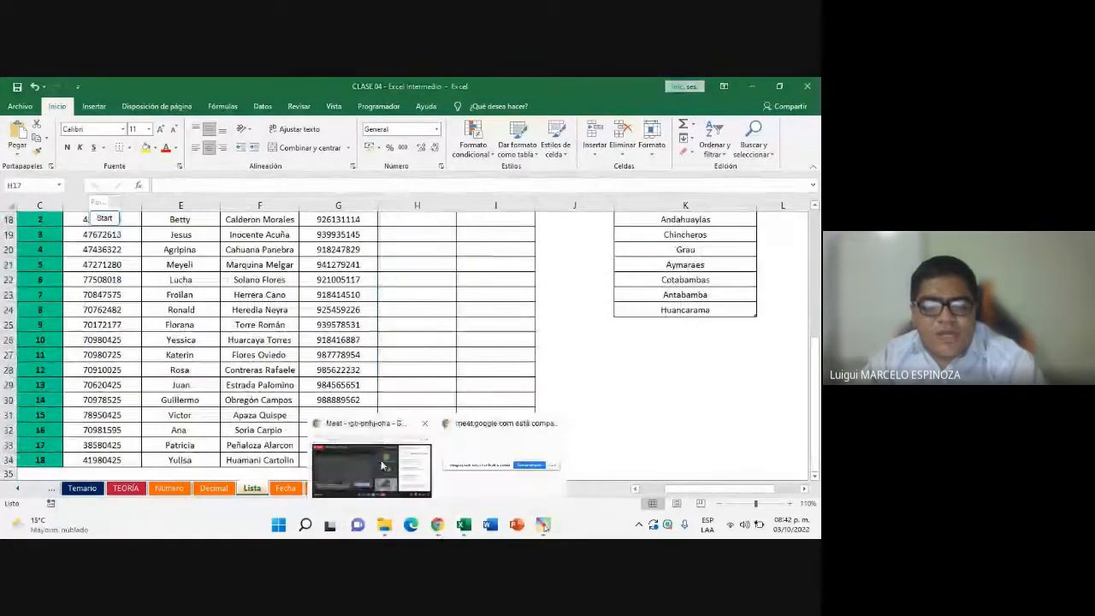
{"action": "left_click", "coordinate": [661, 420]}
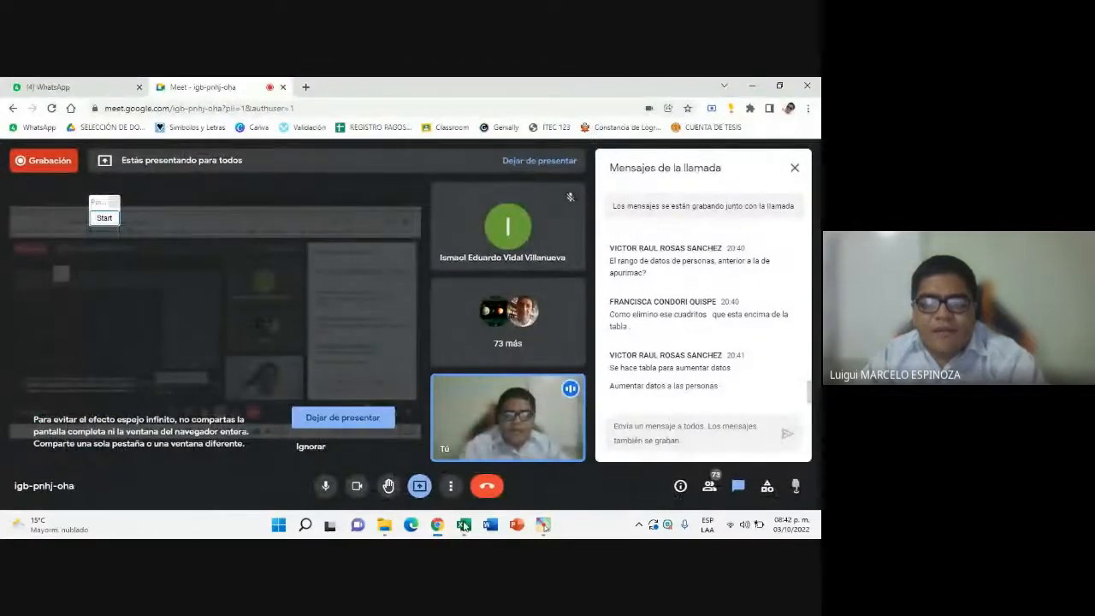
{"action": "left_click", "coordinate": [463, 524]}
{"action": "scroll", "coordinate": [426, 390], "scroll_direction": "up", "scroll_amount": 1}
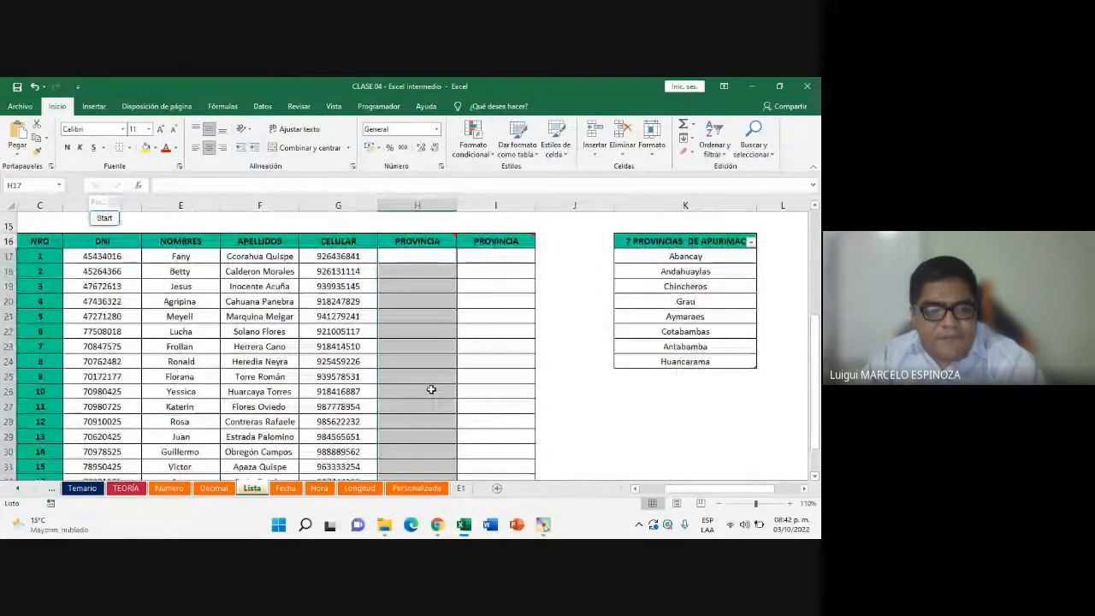
{"action": "left_click", "coordinate": [427, 333]}
{"action": "mouse_move", "coordinate": [426, 472]}
{"action": "left_mouse_down"}
{"action": "mouse_move", "coordinate": [430, 438]}
{"action": "mouse_move", "coordinate": [443, 467]}
{"action": "mouse_move", "coordinate": [433, 445]}
{"action": "mouse_move", "coordinate": [433, 457]}
{"action": "left_mouse_up"}
{"action": "scroll", "coordinate": [449, 425], "scroll_direction": "up", "scroll_amount": 1}
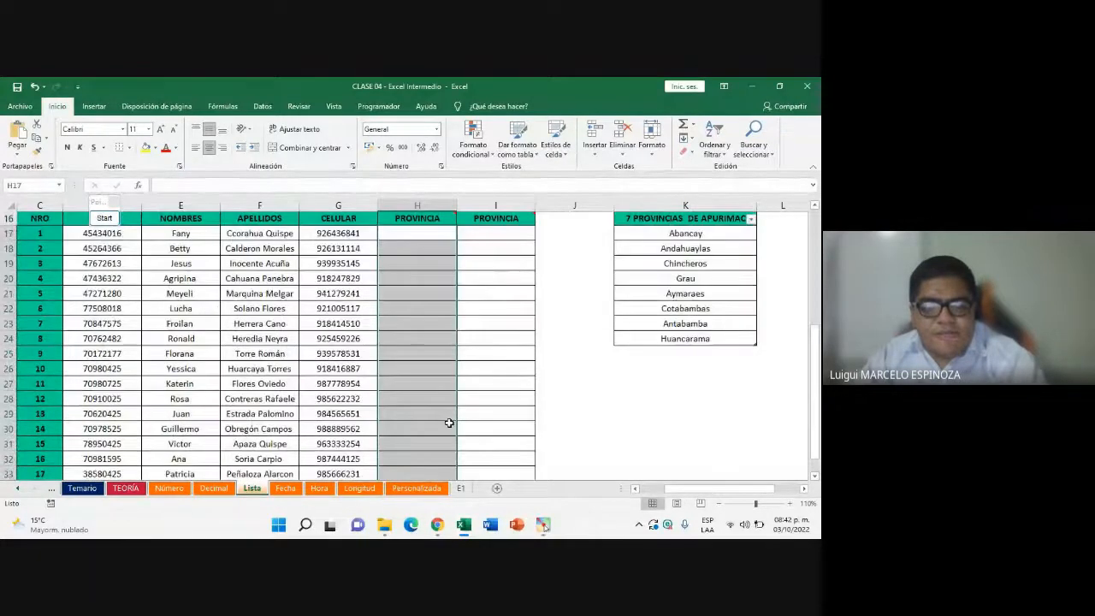
{"action": "left_click_drag", "start_coordinate": [412, 255], "coordinate": [425, 467]}
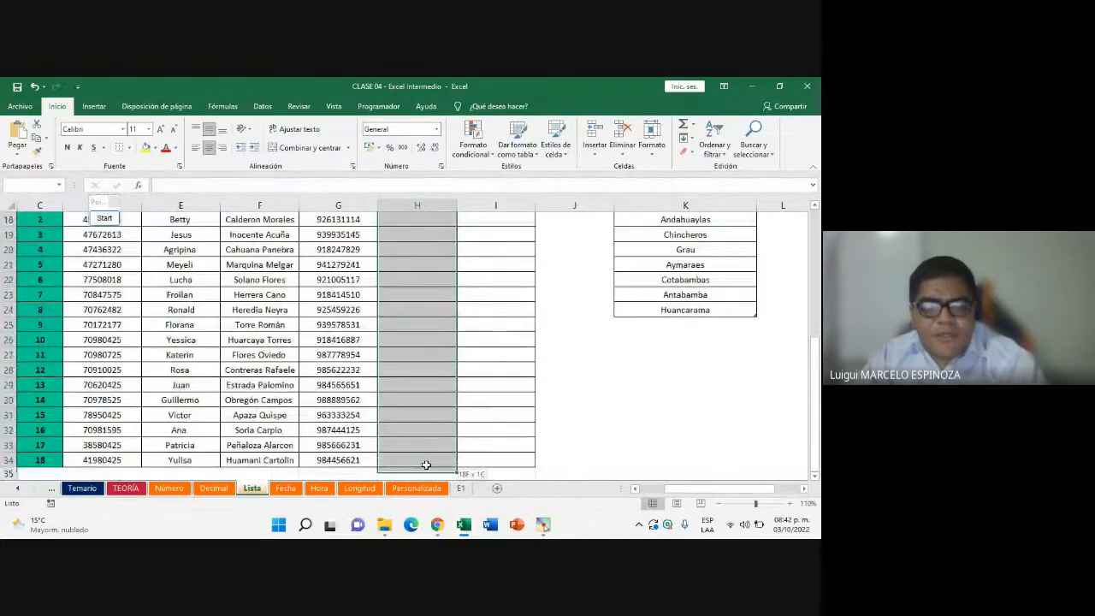
Circle the ribbon area in red, then open and cancel the Validación de datos dialog
{"action": "left_click", "coordinate": [103, 218]}
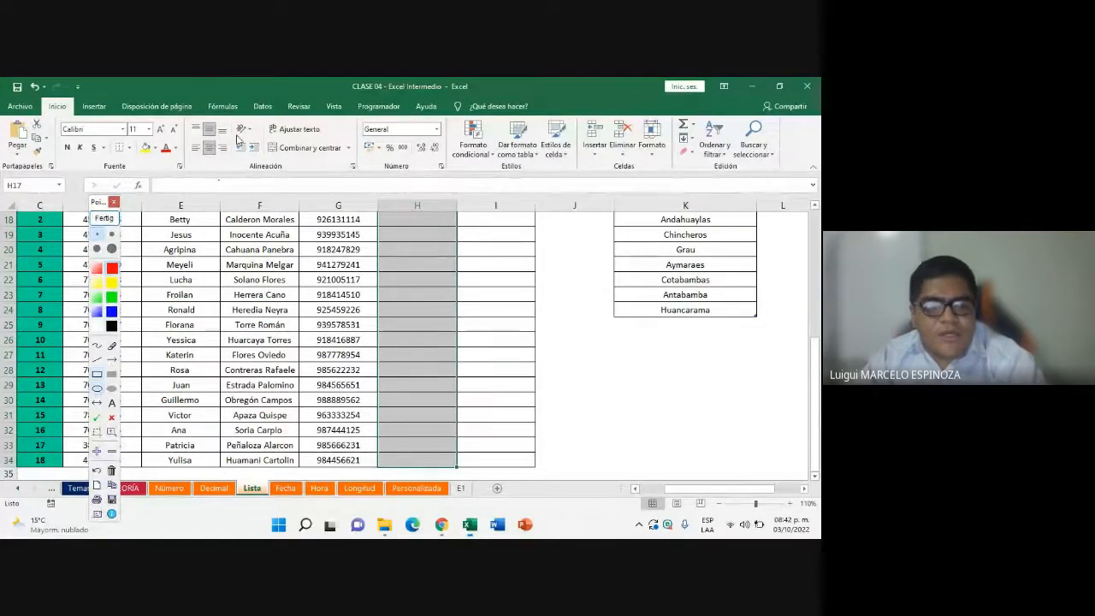
{"action": "left_click_drag", "start_coordinate": [284, 128], "coordinate": [284, 126]}
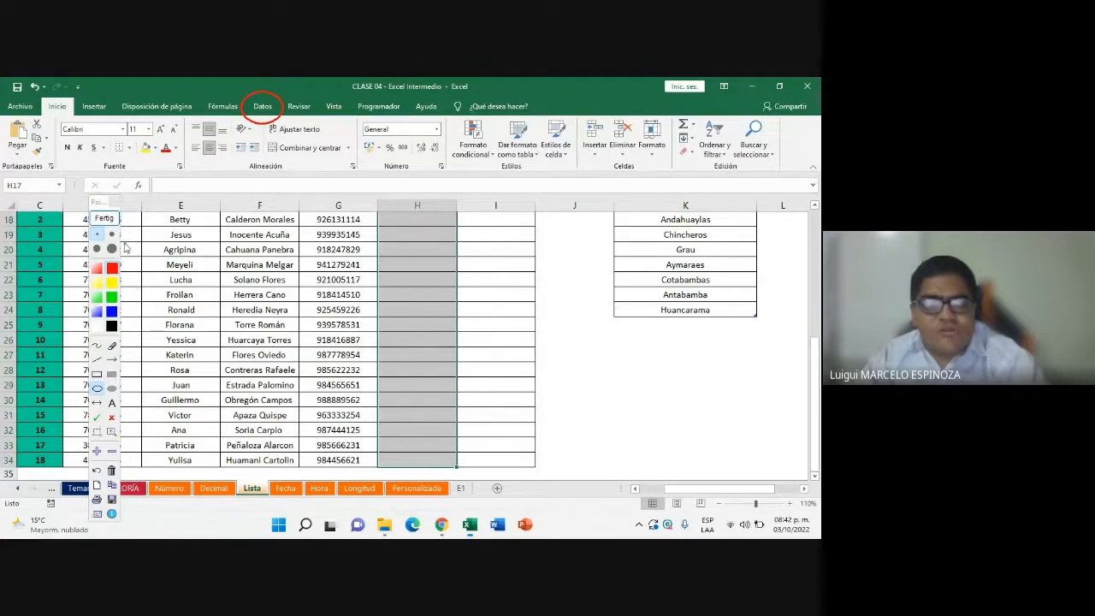
{"action": "left_click", "coordinate": [111, 219]}
{"action": "left_click", "coordinate": [259, 107]}
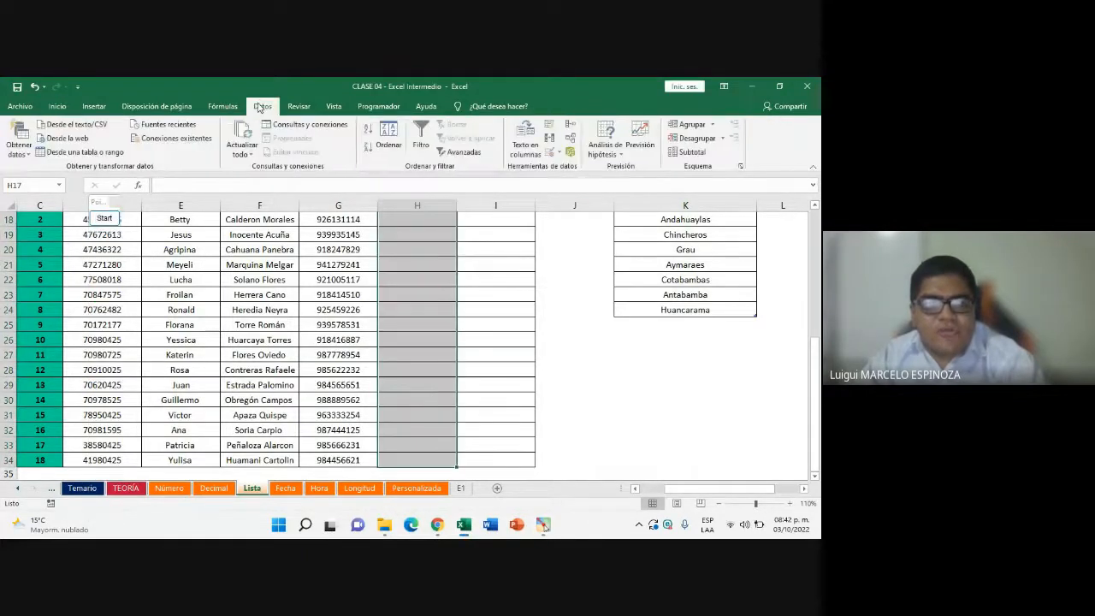
{"action": "left_click", "coordinate": [558, 151]}
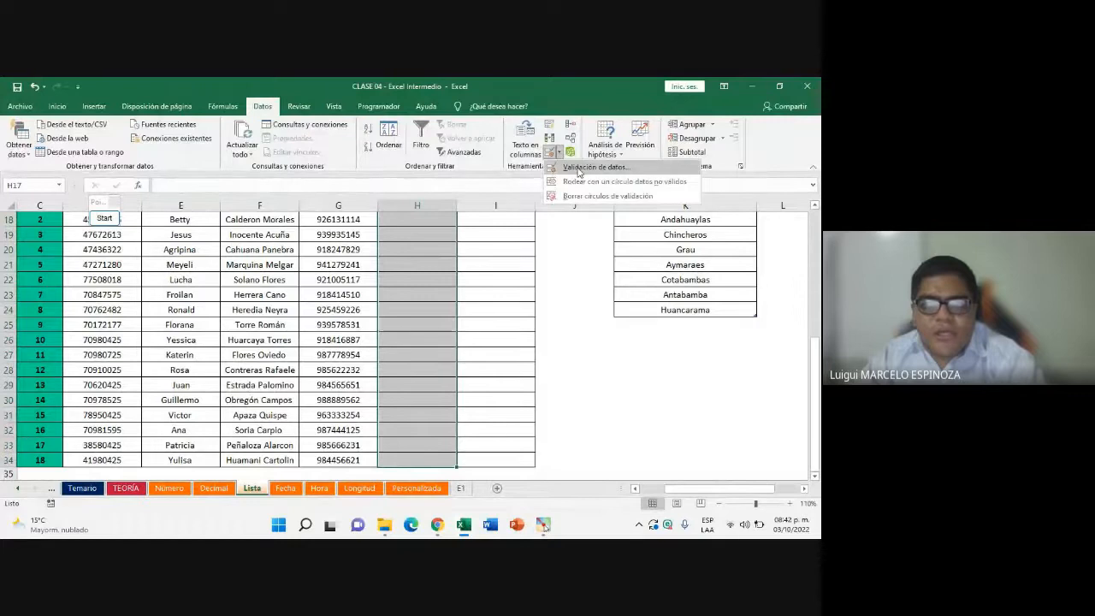
{"action": "left_click", "coordinate": [579, 171]}
{"action": "left_click", "coordinate": [486, 203]}
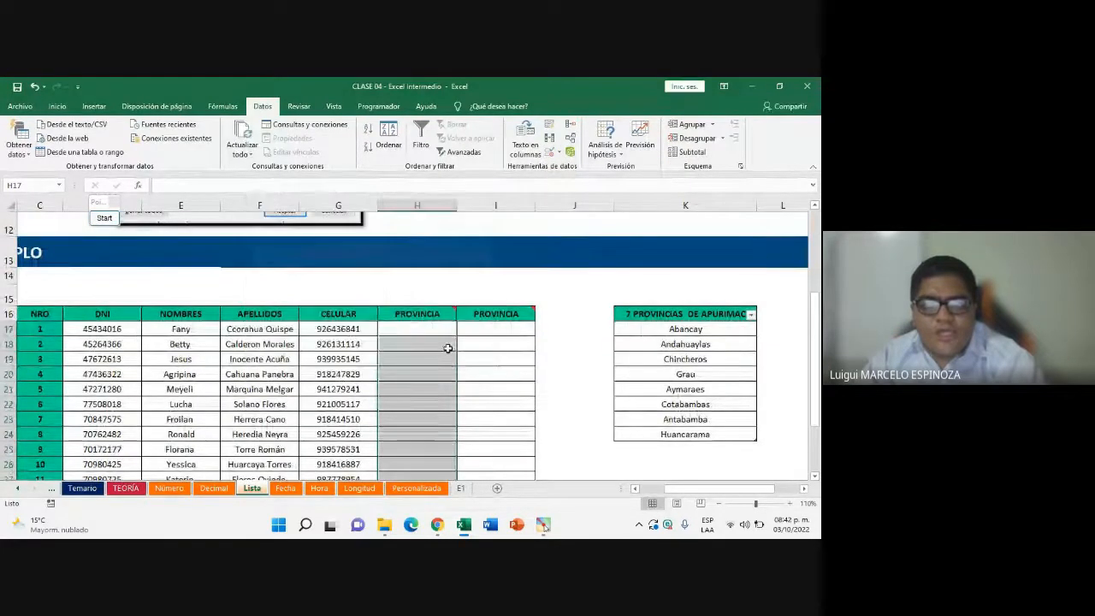
Reselect the PROVINCIA cells H17:H34 and open Validación de datos for them
{"action": "left_click", "coordinate": [433, 348]}
{"action": "left_click", "coordinate": [586, 301]}
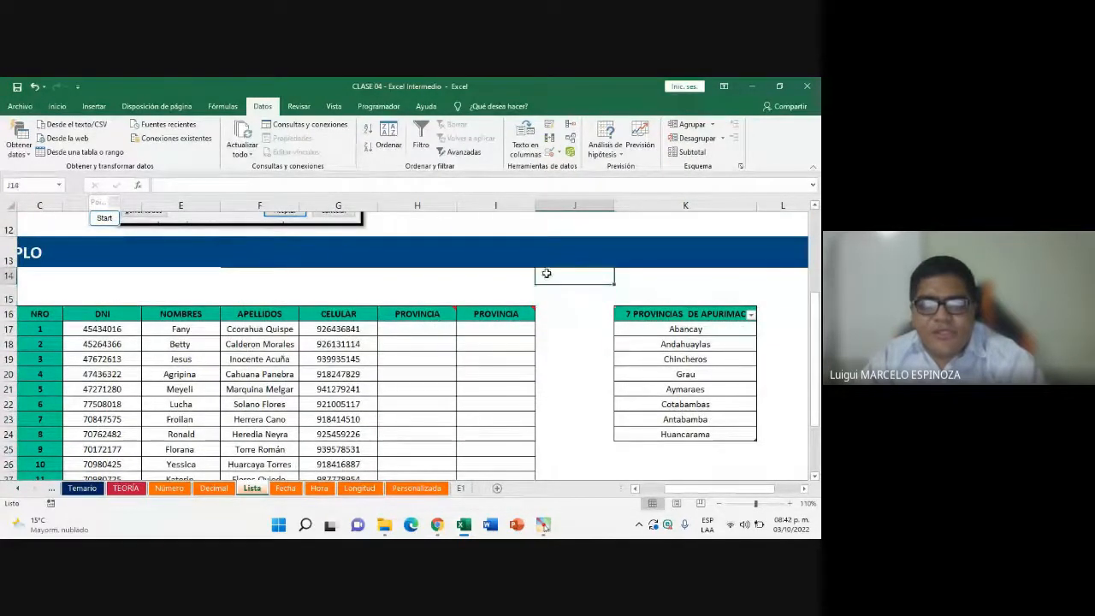
{"action": "left_click_drag", "start_coordinate": [413, 331], "coordinate": [470, 506]}
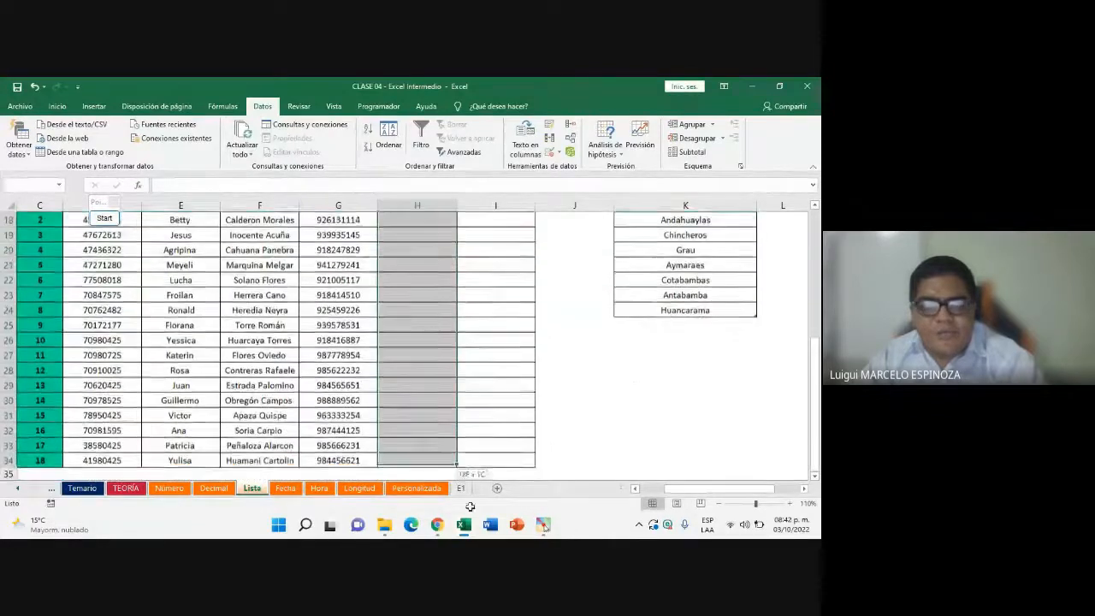
{"action": "left_click", "coordinate": [634, 381]}
{"action": "left_click", "coordinate": [599, 325]}
{"action": "left_click", "coordinate": [561, 281]}
{"action": "scroll", "coordinate": [561, 345], "scroll_direction": "up", "scroll_amount": 2}
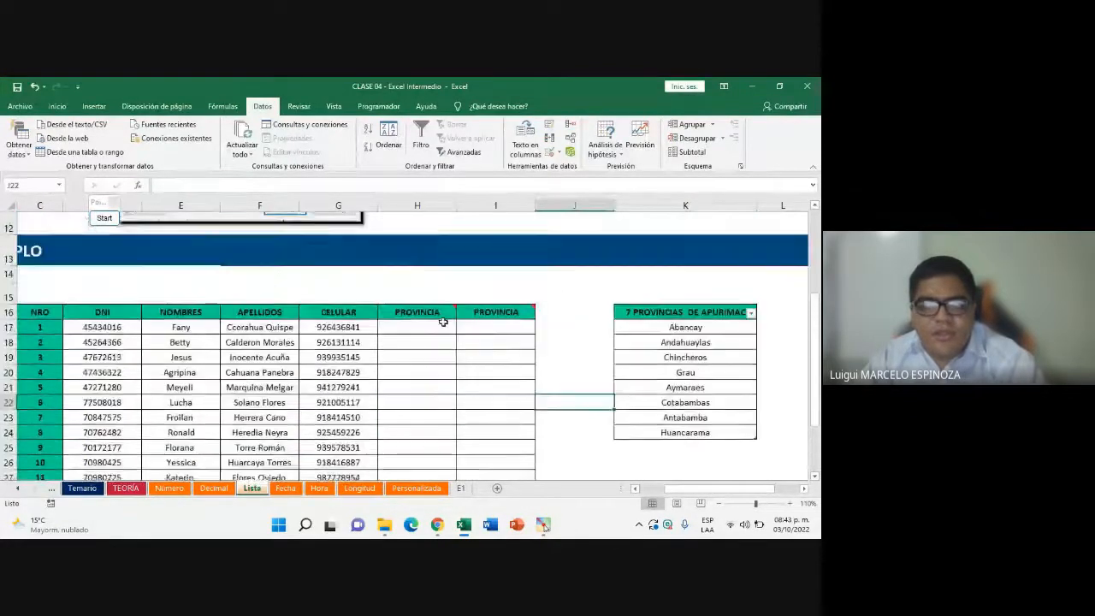
{"action": "left_click_drag", "start_coordinate": [433, 333], "coordinate": [442, 454]}
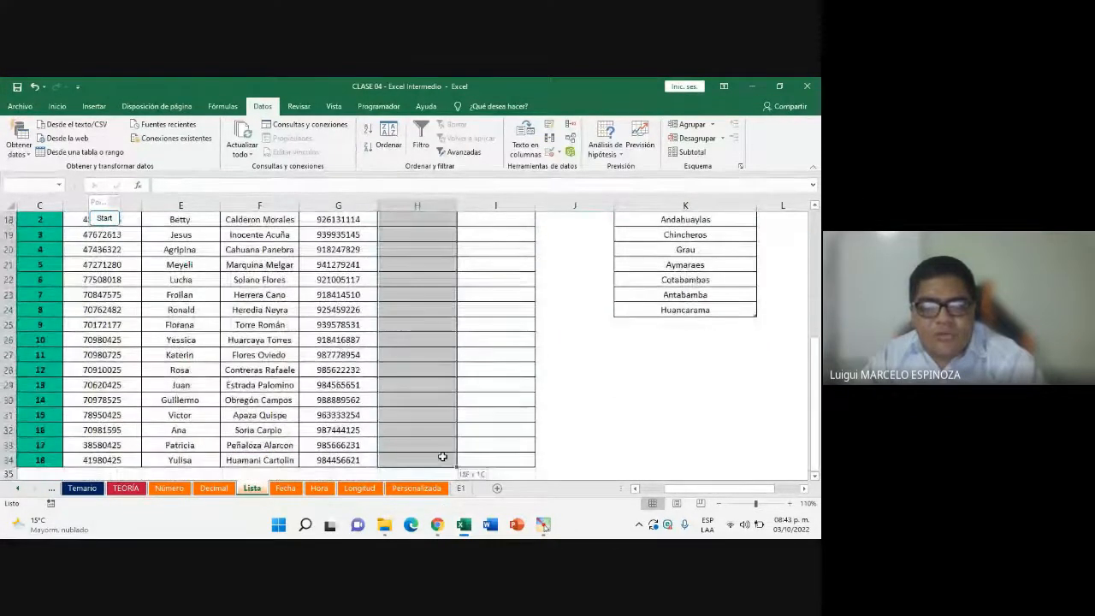
{"action": "left_click", "coordinate": [557, 151]}
{"action": "left_click", "coordinate": [575, 175]}
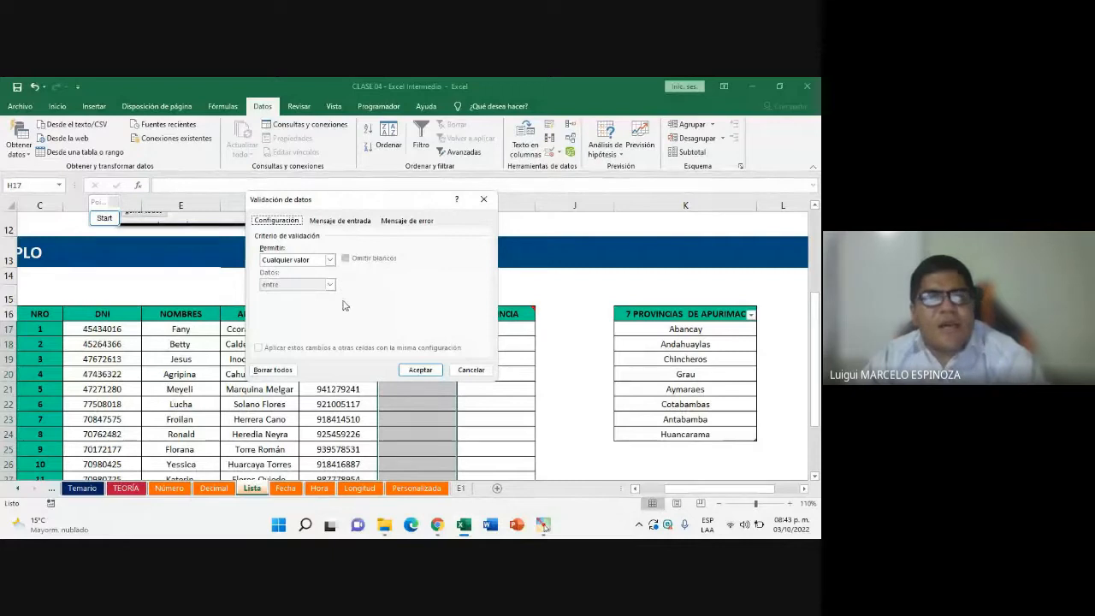
Set the validation's Permitir option to Lista
{"action": "left_click", "coordinate": [330, 260]}
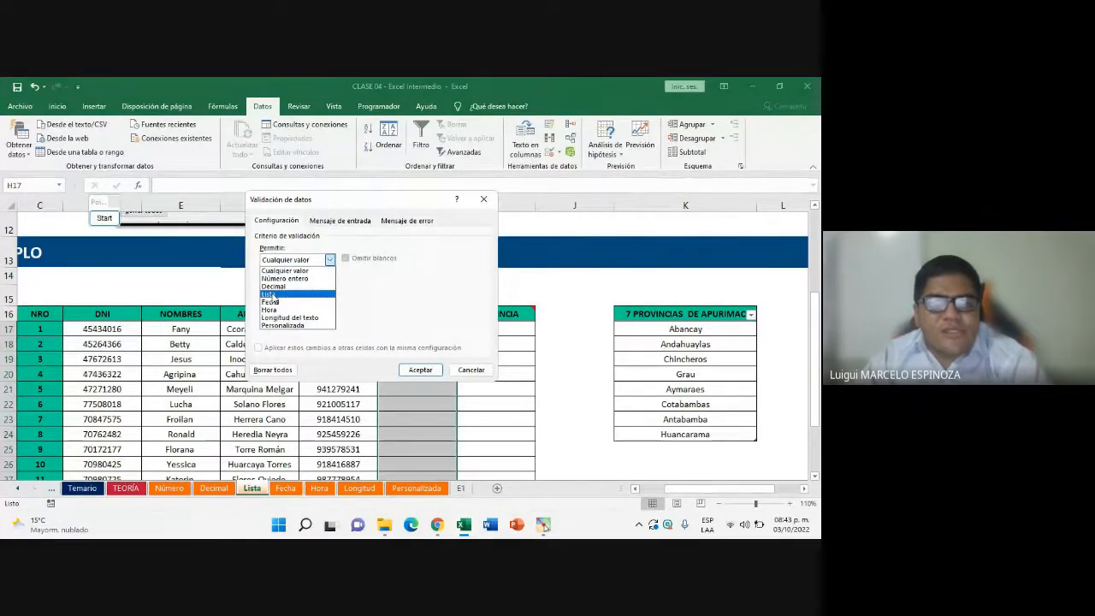
{"action": "left_click", "coordinate": [271, 294]}
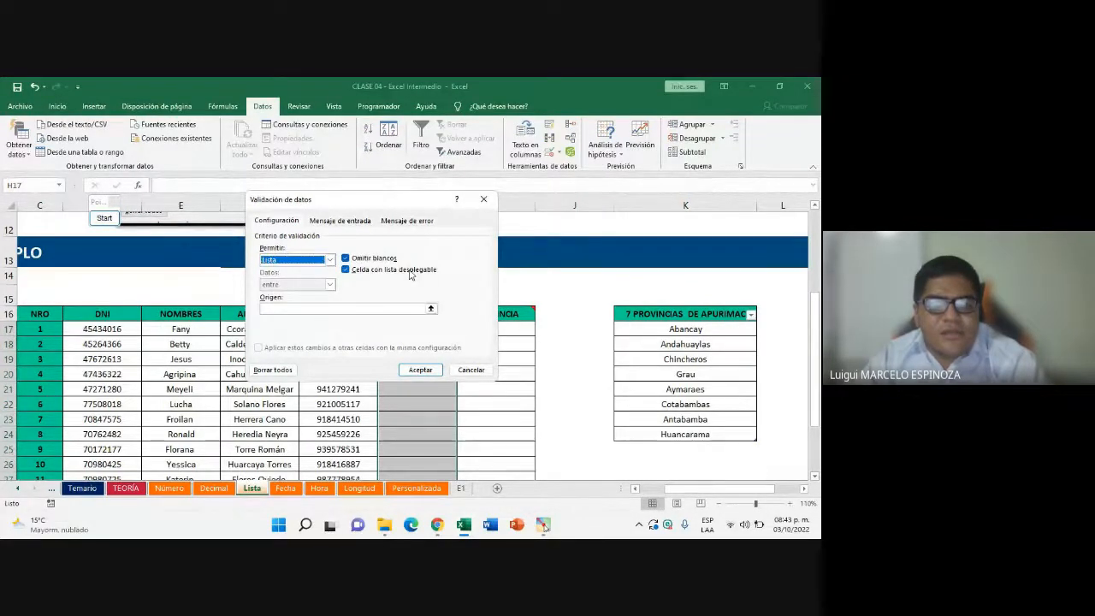
{"action": "left_click", "coordinate": [301, 261]}
{"action": "left_click", "coordinate": [289, 294]}
{"action": "left_click", "coordinate": [331, 260]}
{"action": "left_click", "coordinate": [293, 296]}
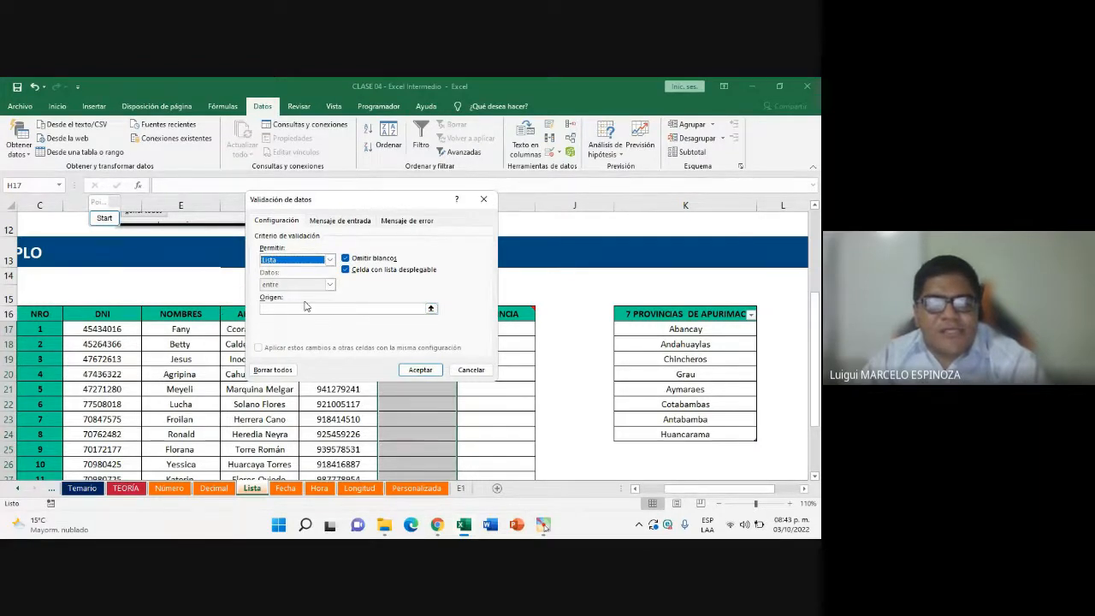
Point the Origen source at the Longitud sheet's column H cells starting from H17
{"action": "left_click", "coordinate": [431, 310]}
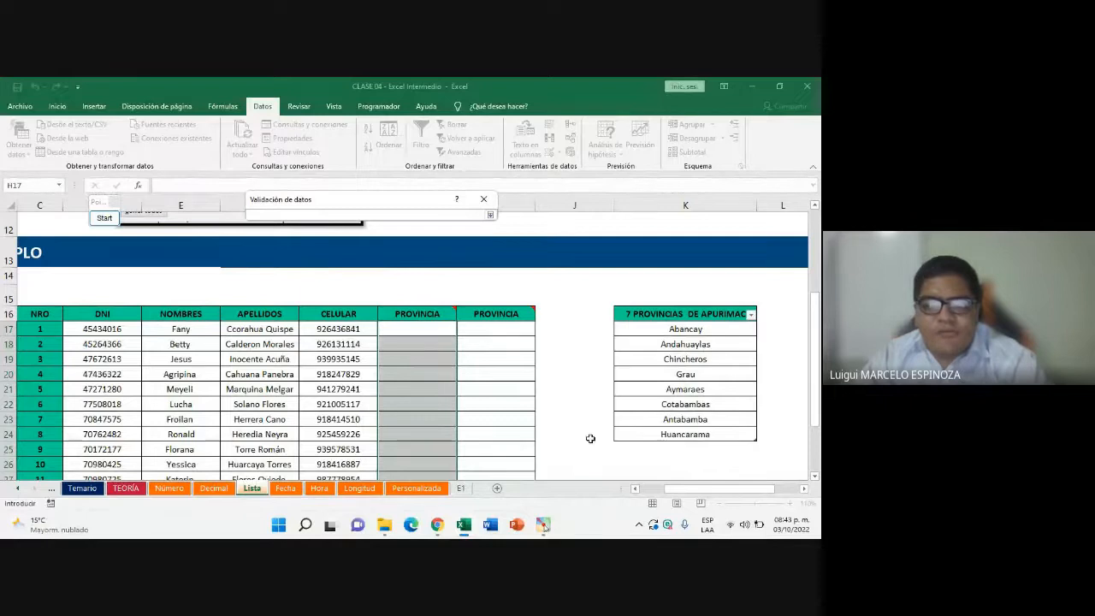
{"action": "left_click", "coordinate": [361, 489]}
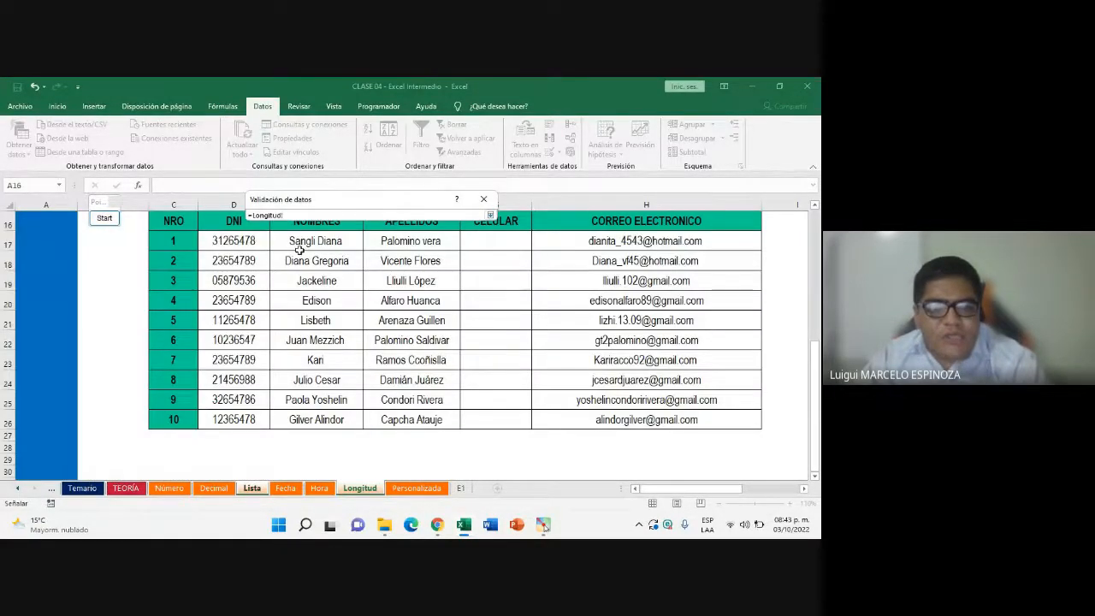
{"action": "left_click_drag", "start_coordinate": [297, 243], "coordinate": [328, 420]}
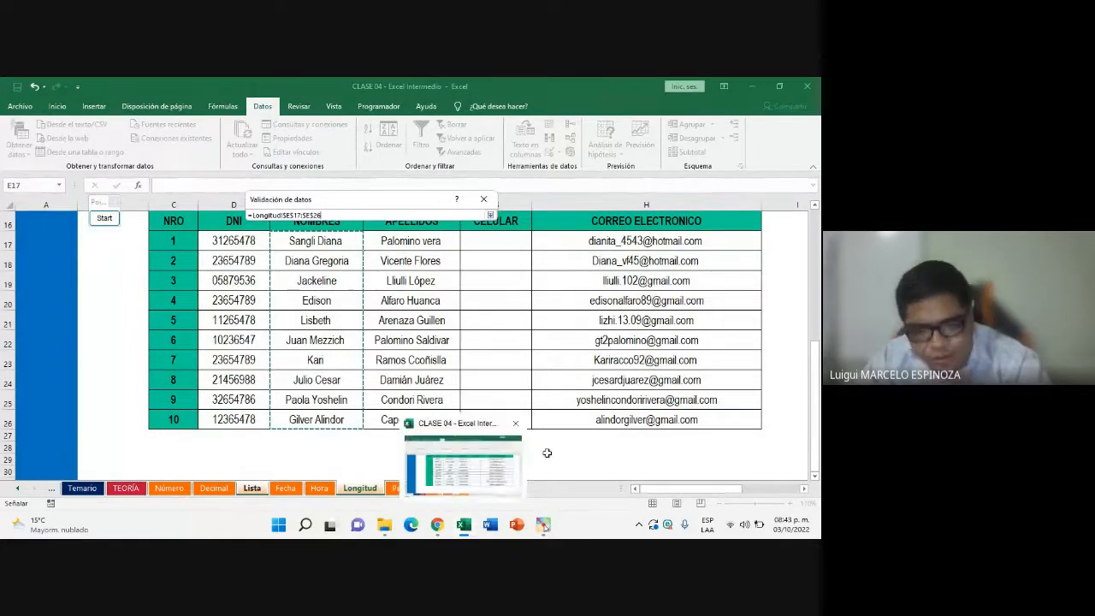
{"action": "left_click", "coordinate": [557, 238]}
{"action": "left_click_drag", "start_coordinate": [557, 239], "coordinate": [591, 375]}
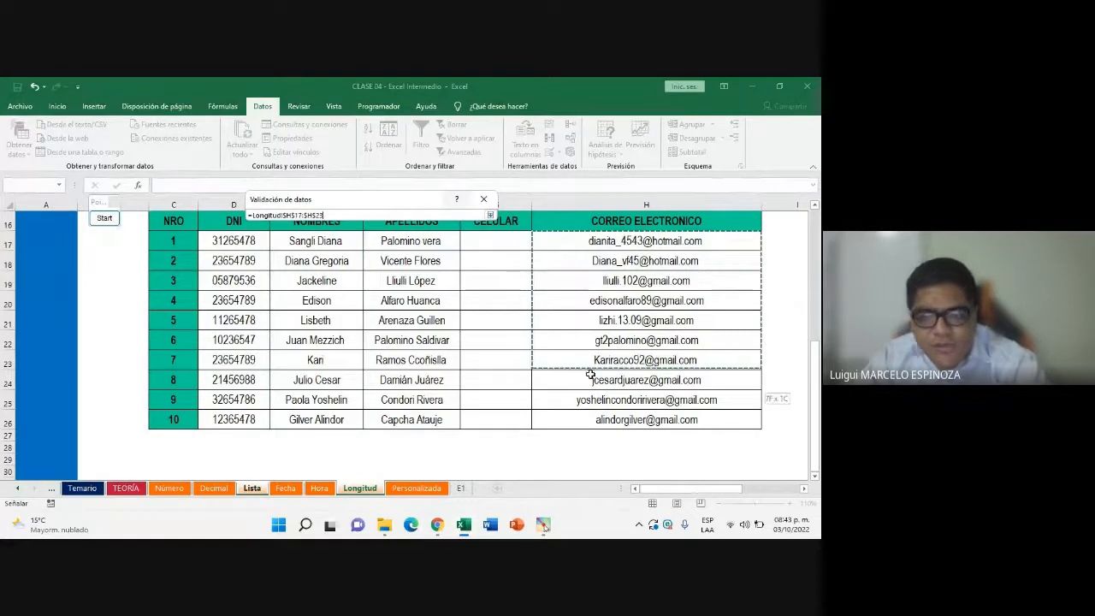
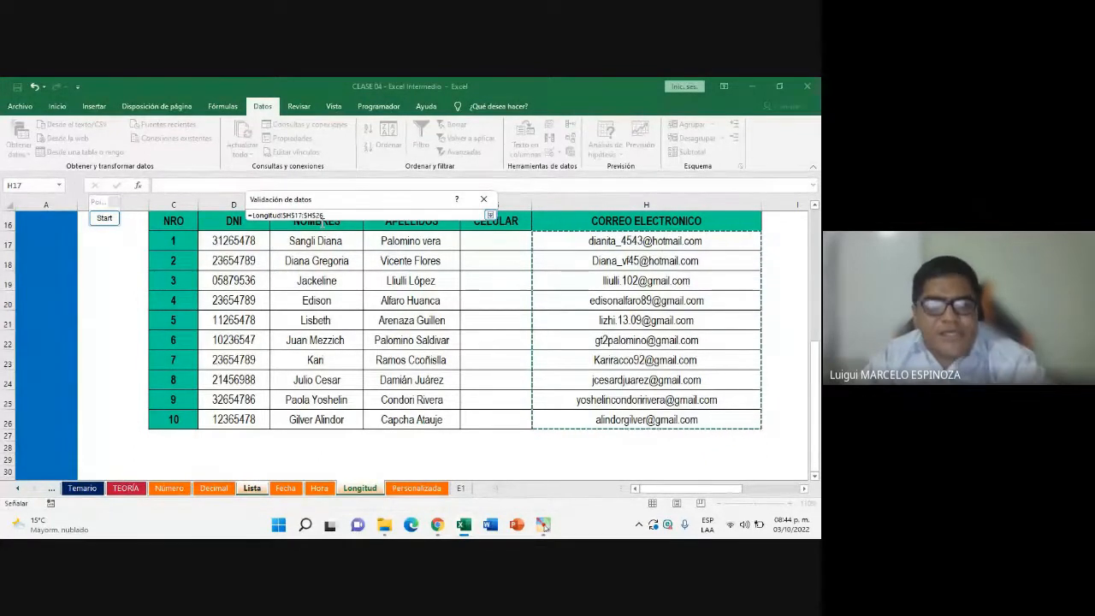
Delete the old Longitud!$H$17:$H$26 source reference from the validation
{"action": "left_click", "coordinate": [254, 216]}
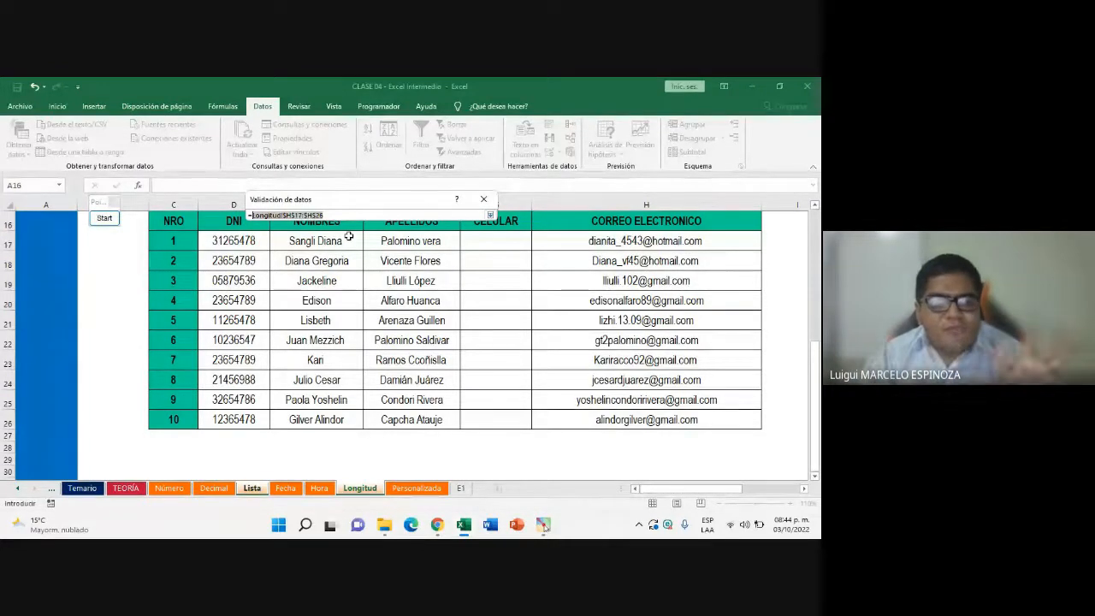
{"action": "left_click", "coordinate": [330, 214]}
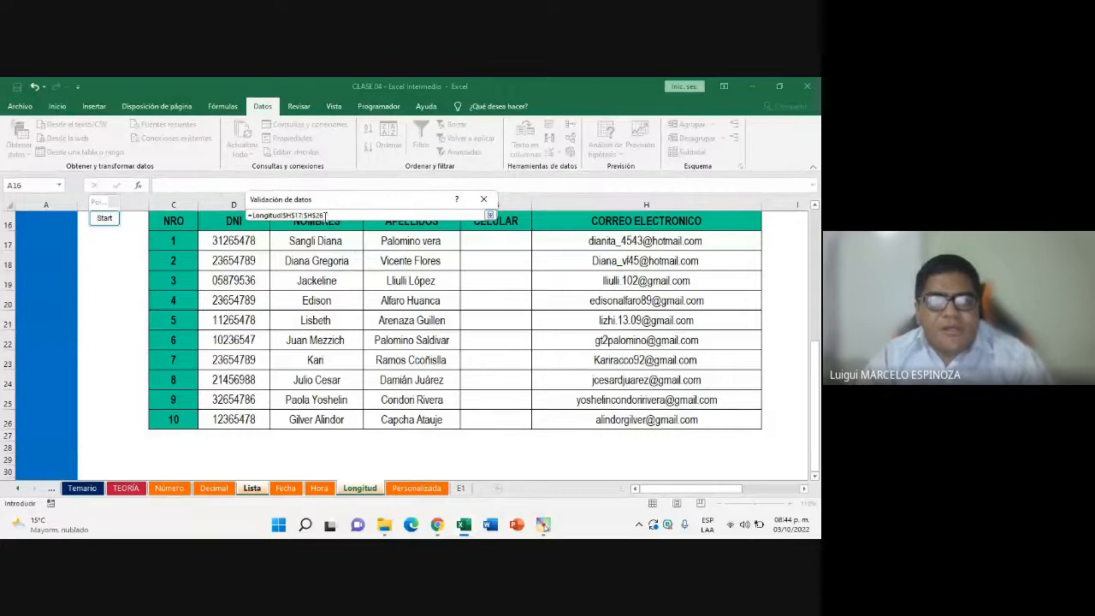
{"action": "left_click_drag", "start_coordinate": [325, 214], "coordinate": [253, 215]}
{"action": "key", "text": "BackSpace"}
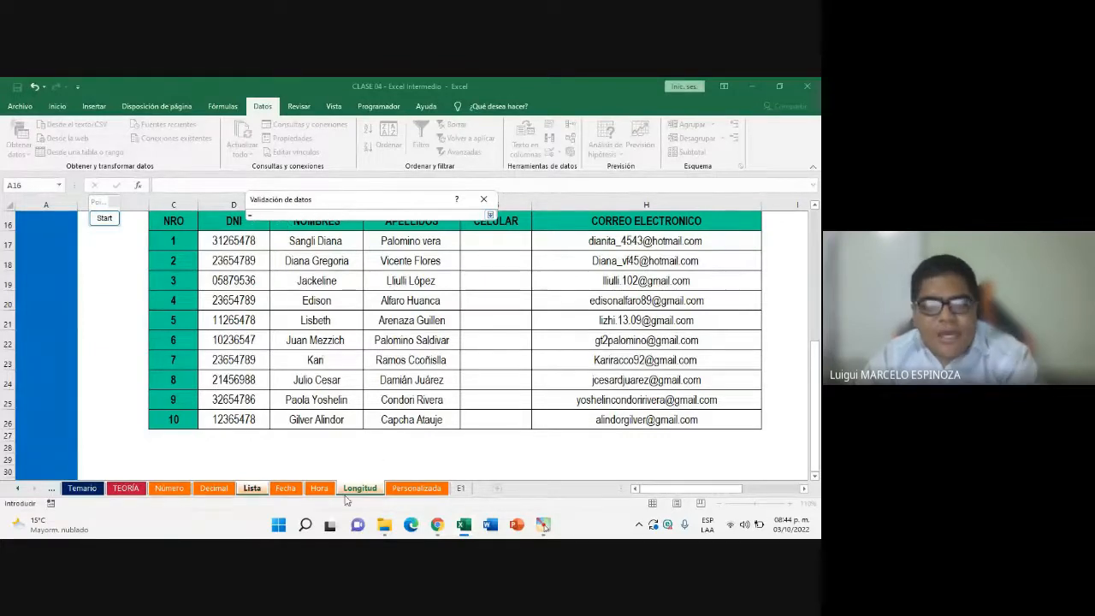
Point the list source at the provinces in K17:K24 and confirm the validation
{"action": "left_click", "coordinate": [263, 489]}
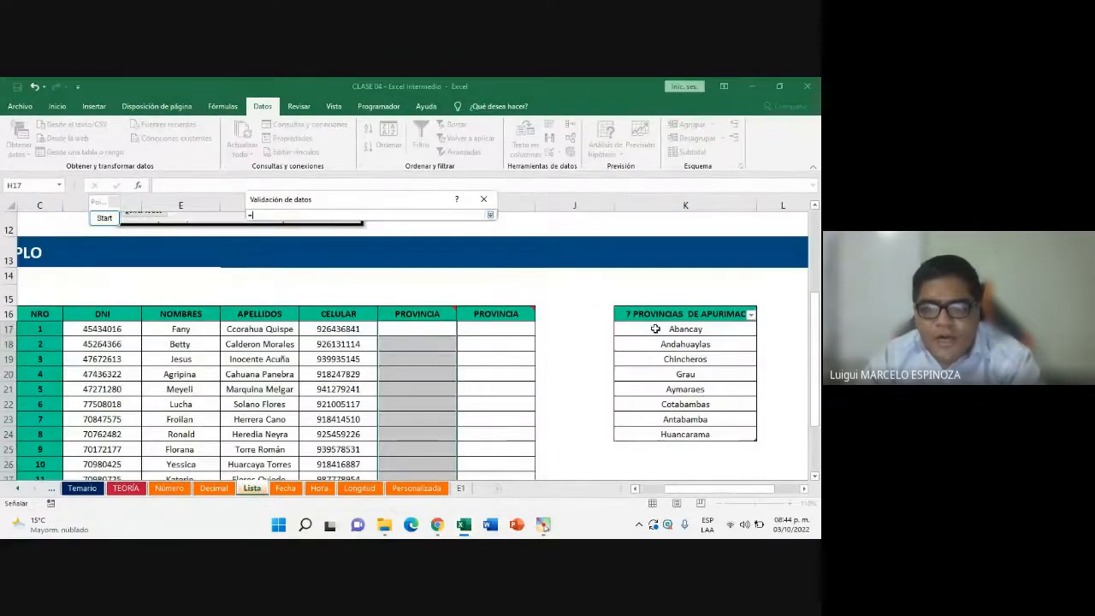
{"action": "left_click_drag", "start_coordinate": [655, 329], "coordinate": [666, 435]}
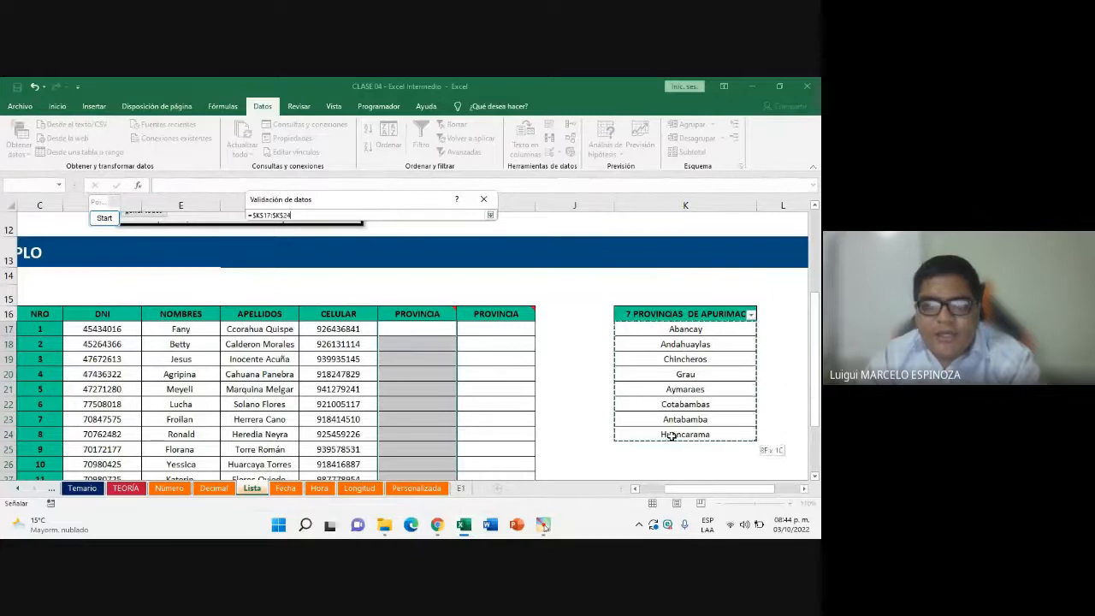
{"action": "left_click", "coordinate": [304, 215]}
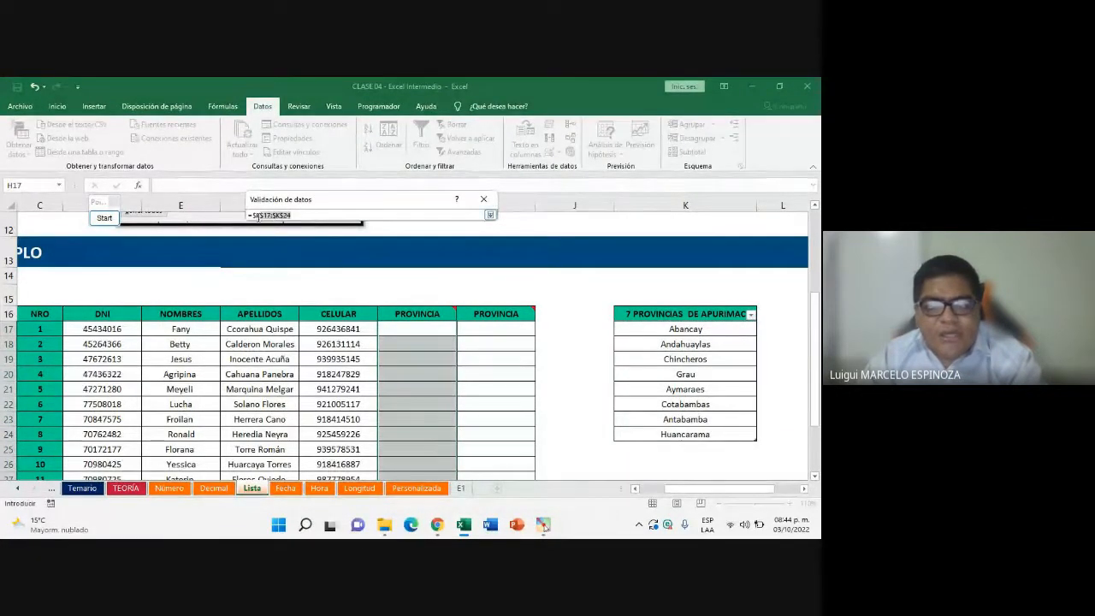
{"action": "left_click_drag", "start_coordinate": [652, 329], "coordinate": [680, 434]}
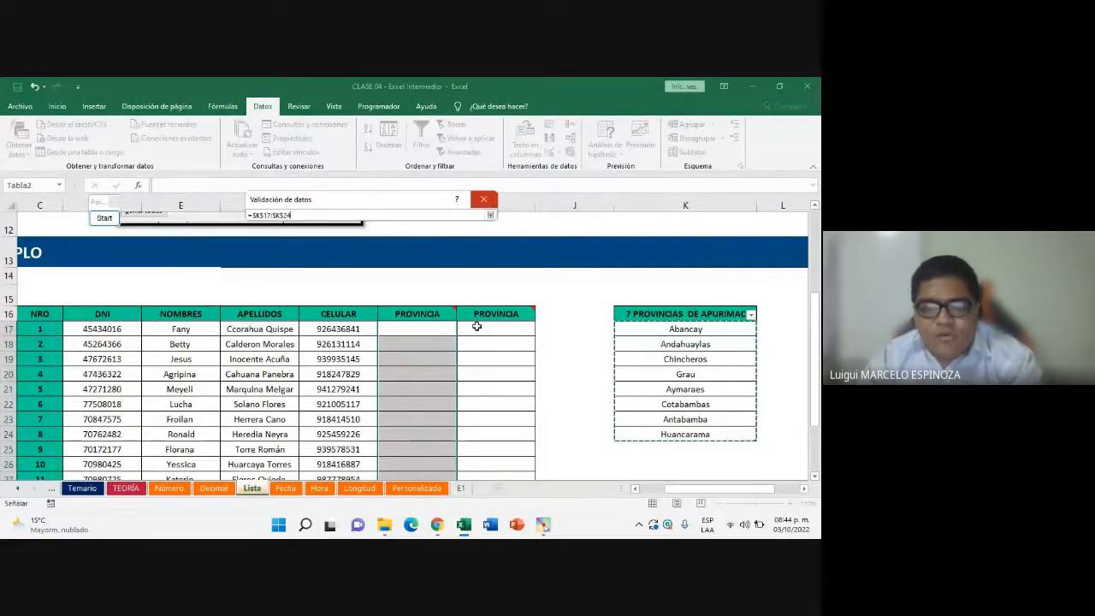
{"action": "left_click", "coordinate": [489, 215]}
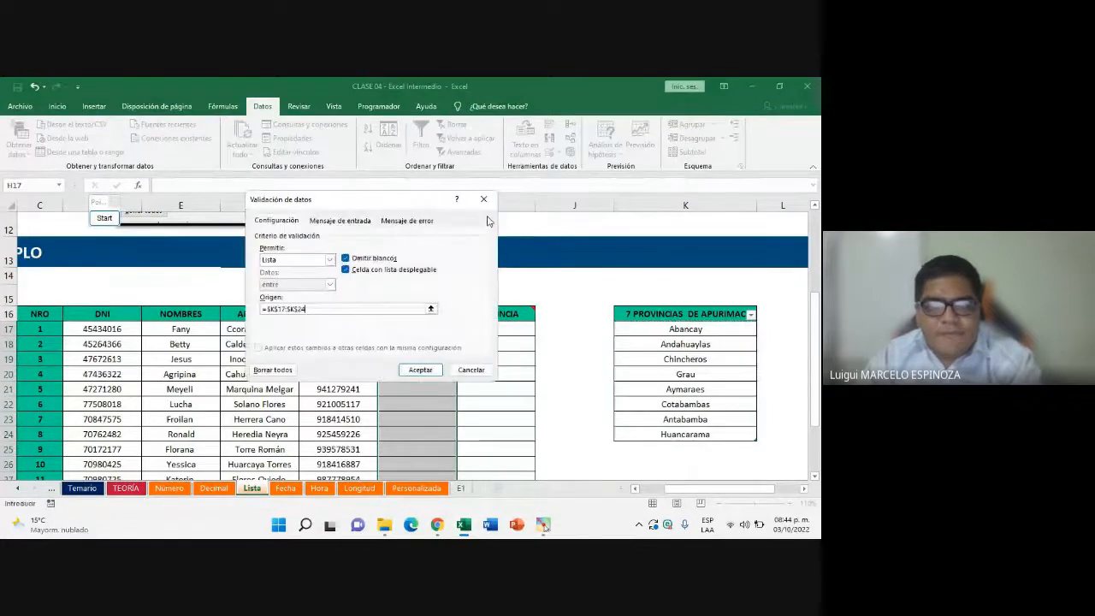
{"action": "left_click", "coordinate": [419, 369]}
{"action": "scroll", "coordinate": [417, 365], "scroll_direction": "down", "scroll_amount": 6}
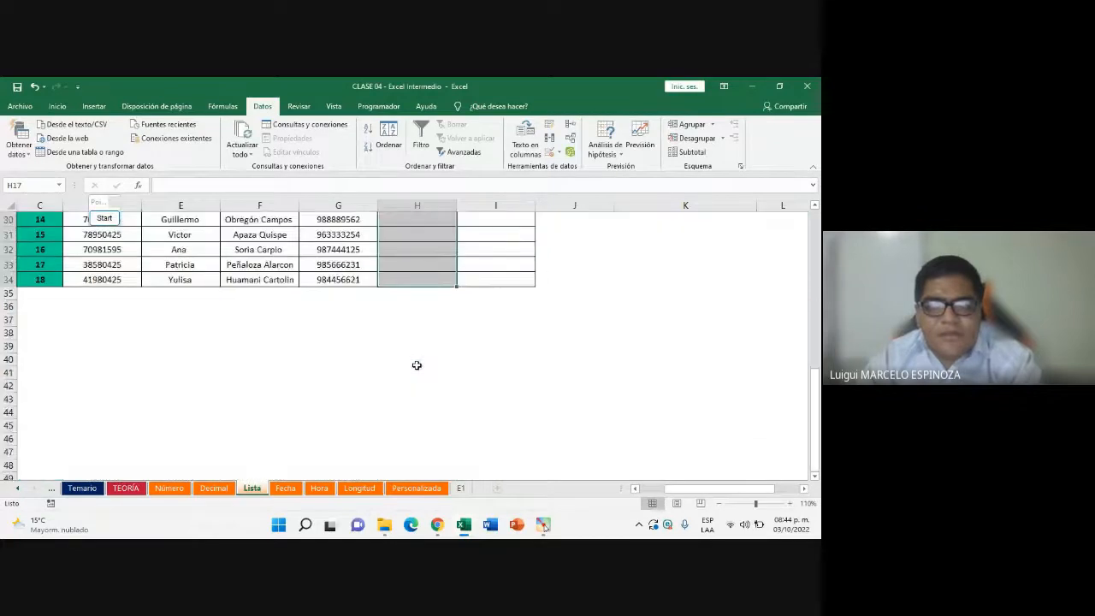
Check that H17's dropdown lists the Apurímac provinces, leaving it empty
{"action": "scroll", "coordinate": [417, 365], "scroll_direction": "up", "scroll_amount": 5}
{"action": "left_click", "coordinate": [461, 257]}
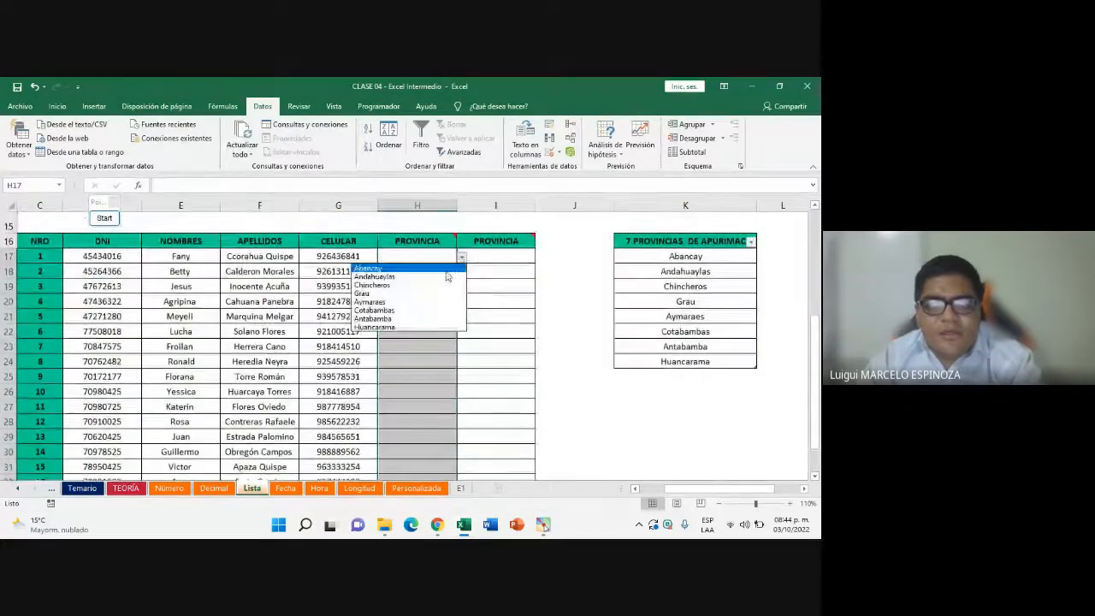
{"action": "left_click", "coordinate": [423, 254]}
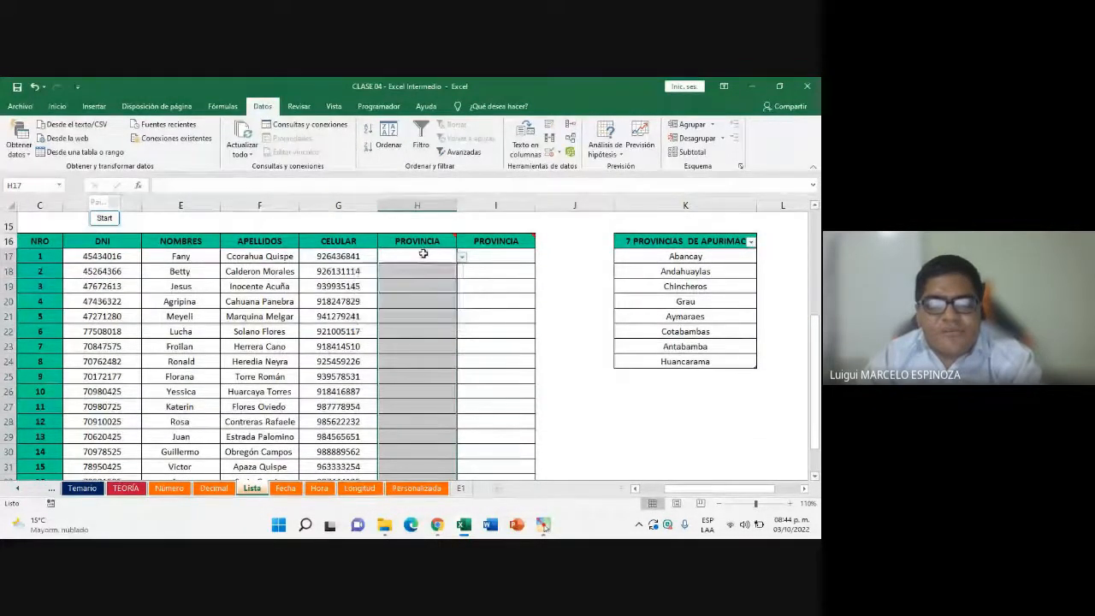
{"action": "left_click", "coordinate": [441, 257]}
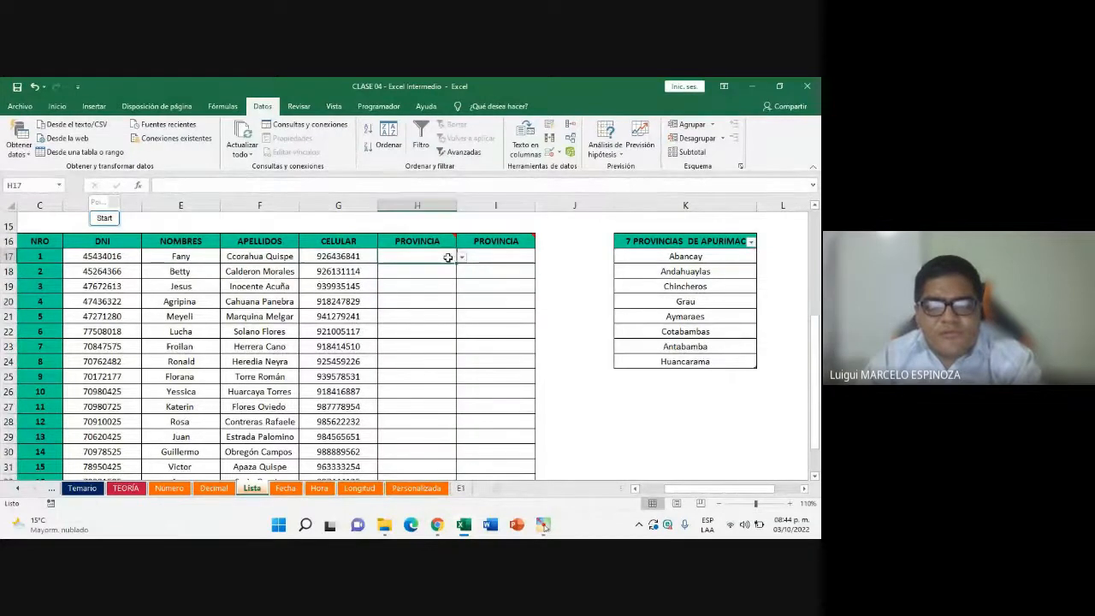
{"action": "left_click", "coordinate": [461, 256]}
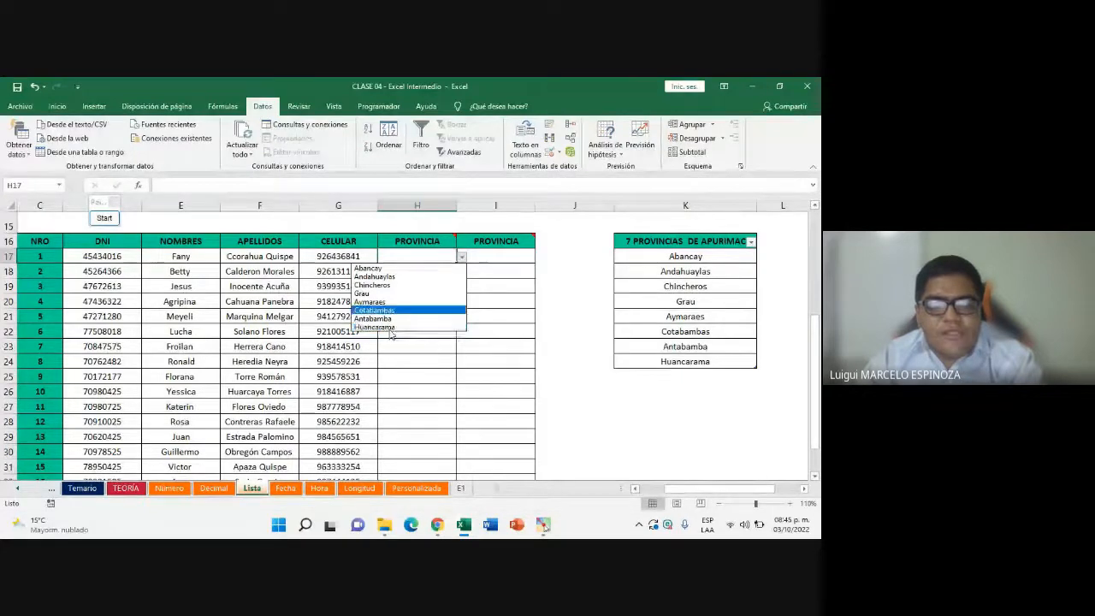
{"action": "key", "text": "Escape"}
{"action": "scroll", "coordinate": [394, 353], "scroll_direction": "down", "scroll_amount": 3}
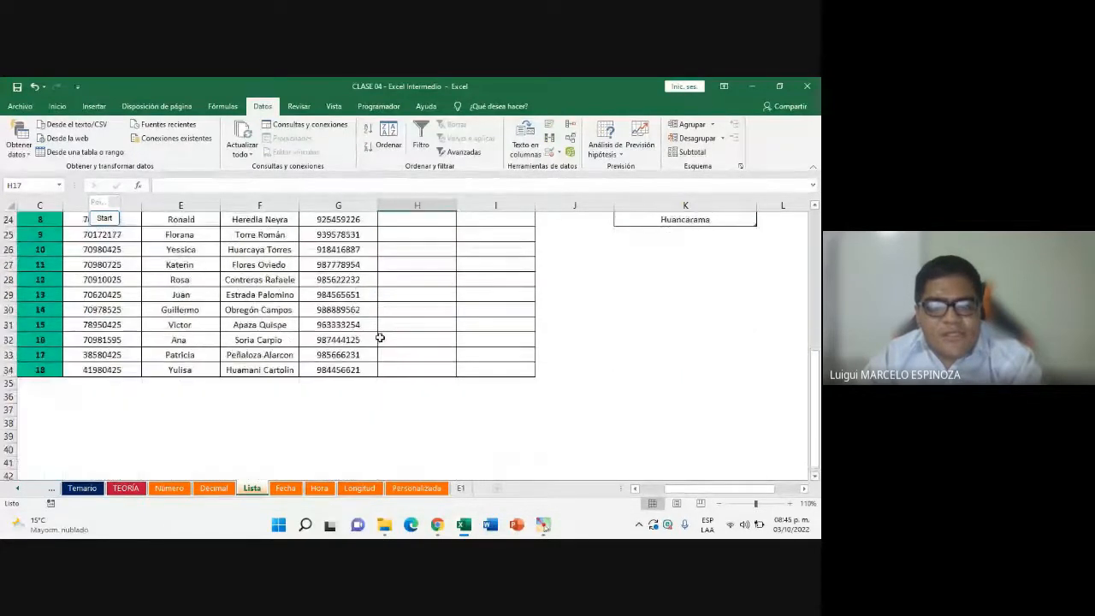
{"action": "scroll", "coordinate": [386, 360], "scroll_direction": "up", "scroll_amount": 3}
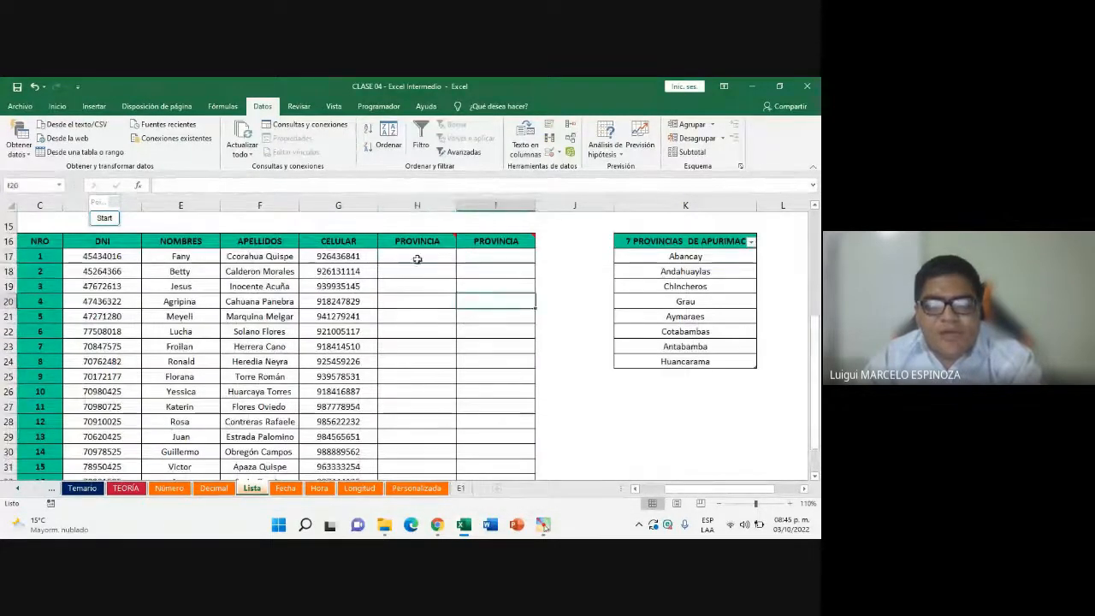
{"action": "left_click", "coordinate": [461, 257]}
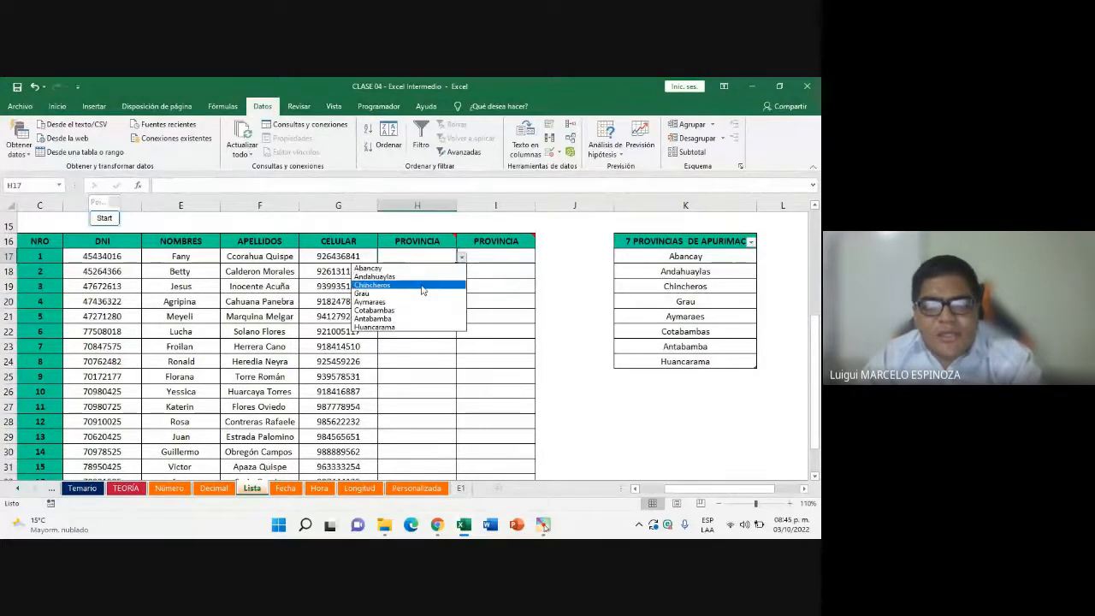
{"action": "key", "text": "Escape"}
Select the second PROVINCIA column, I17:I34
{"action": "left_click_drag", "start_coordinate": [493, 259], "coordinate": [497, 460]}
{"action": "scroll", "coordinate": [503, 360], "scroll_direction": "up", "scroll_amount": 2}
{"action": "scroll", "coordinate": [496, 465], "scroll_direction": "down", "scroll_amount": 2}
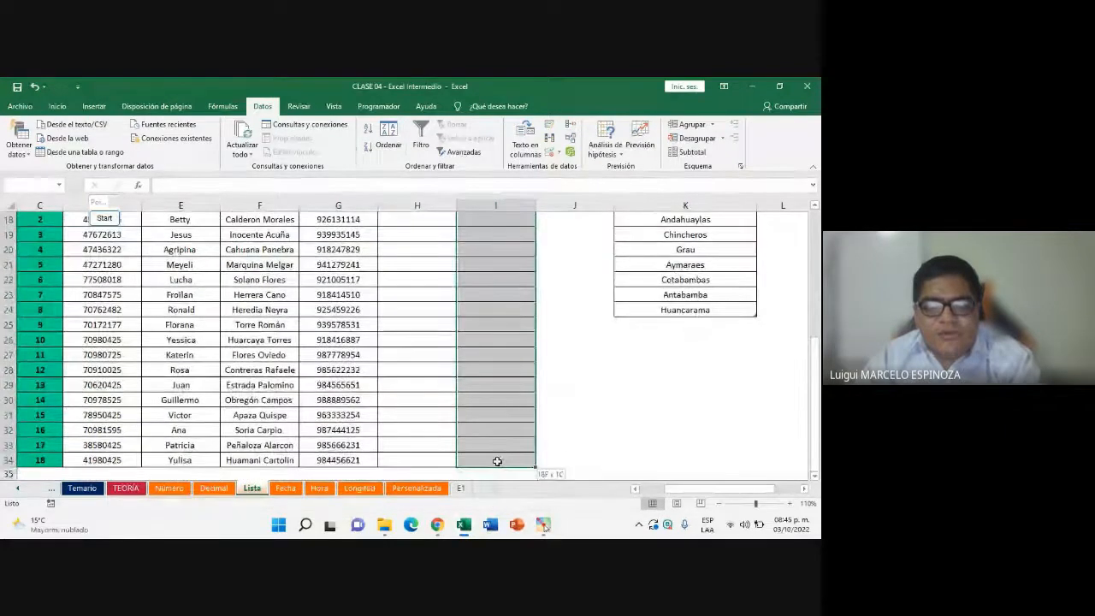
Give I17:I34 Lista validation sourced from the provinces in $K$17:$K$24
{"action": "left_click", "coordinate": [558, 152]}
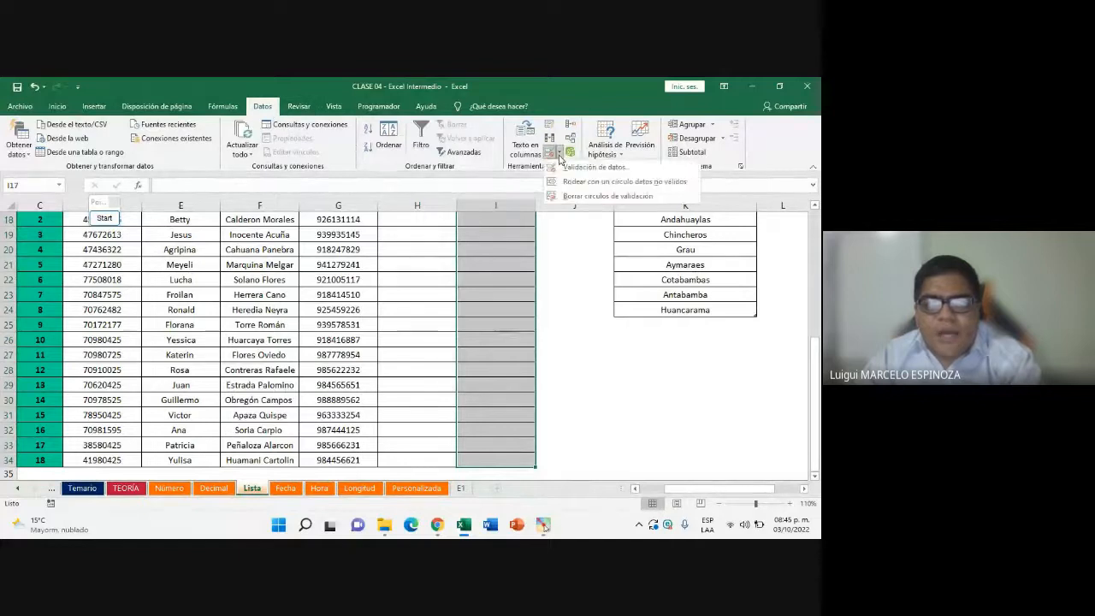
{"action": "left_click", "coordinate": [595, 166]}
{"action": "left_click", "coordinate": [324, 260]}
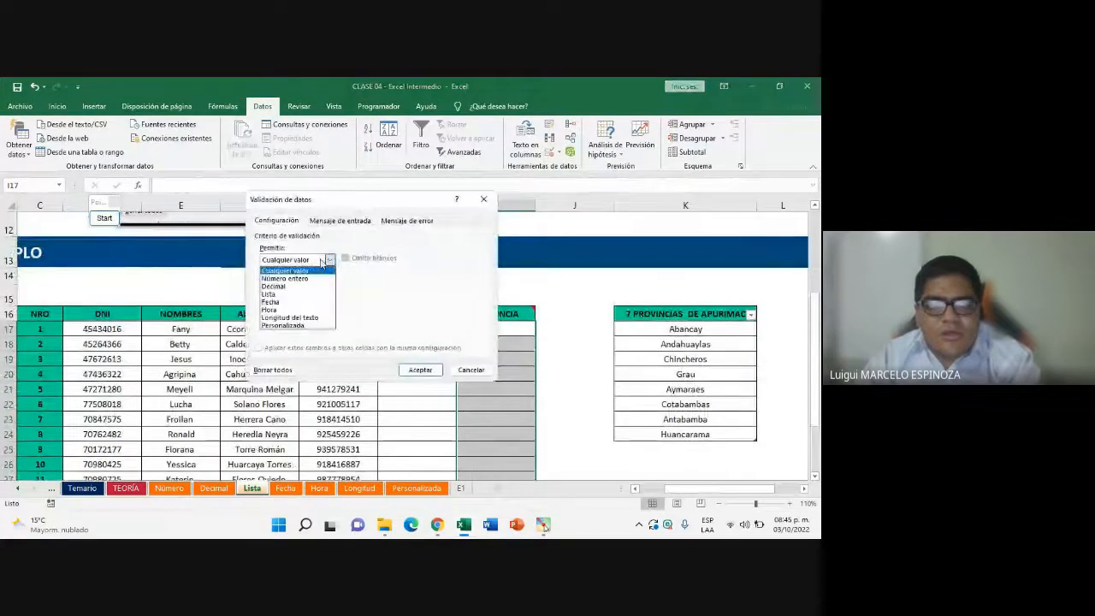
{"action": "left_click", "coordinate": [272, 293]}
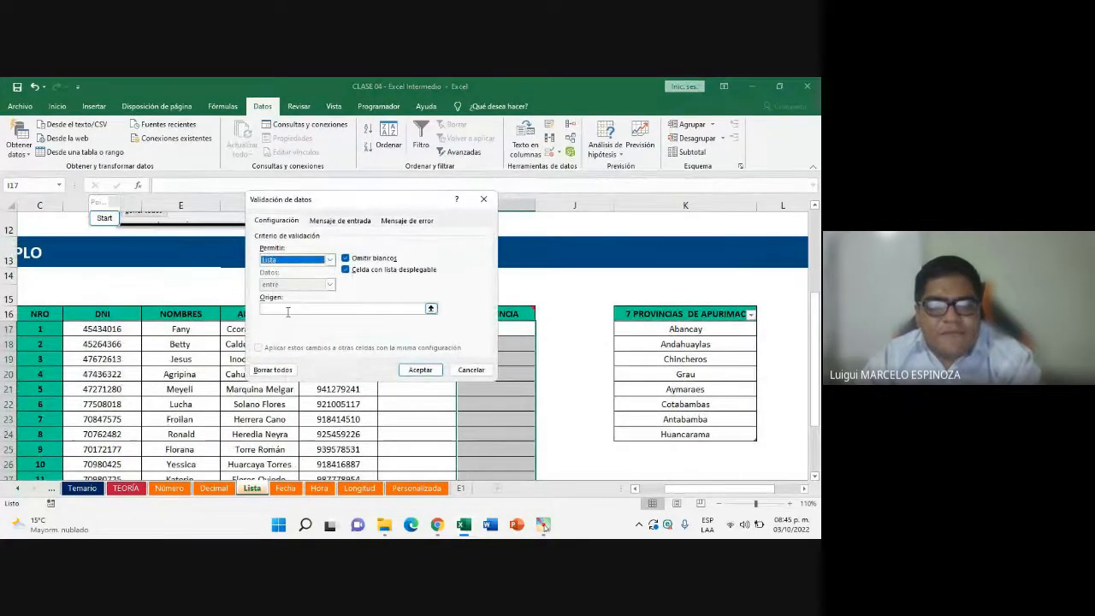
{"action": "left_click", "coordinate": [431, 308]}
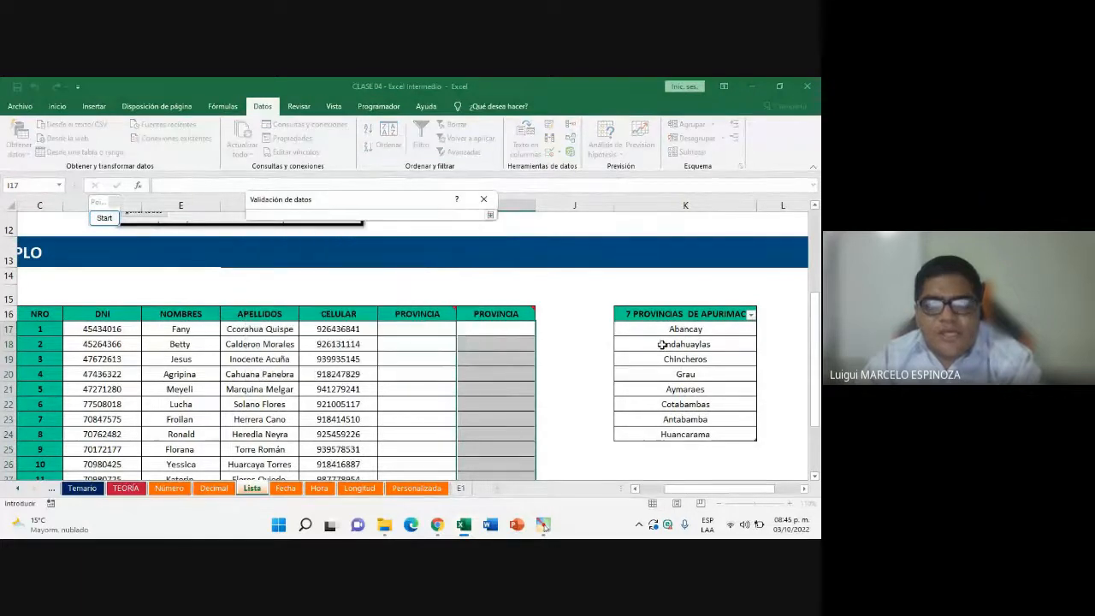
{"action": "left_click_drag", "start_coordinate": [645, 328], "coordinate": [661, 435]}
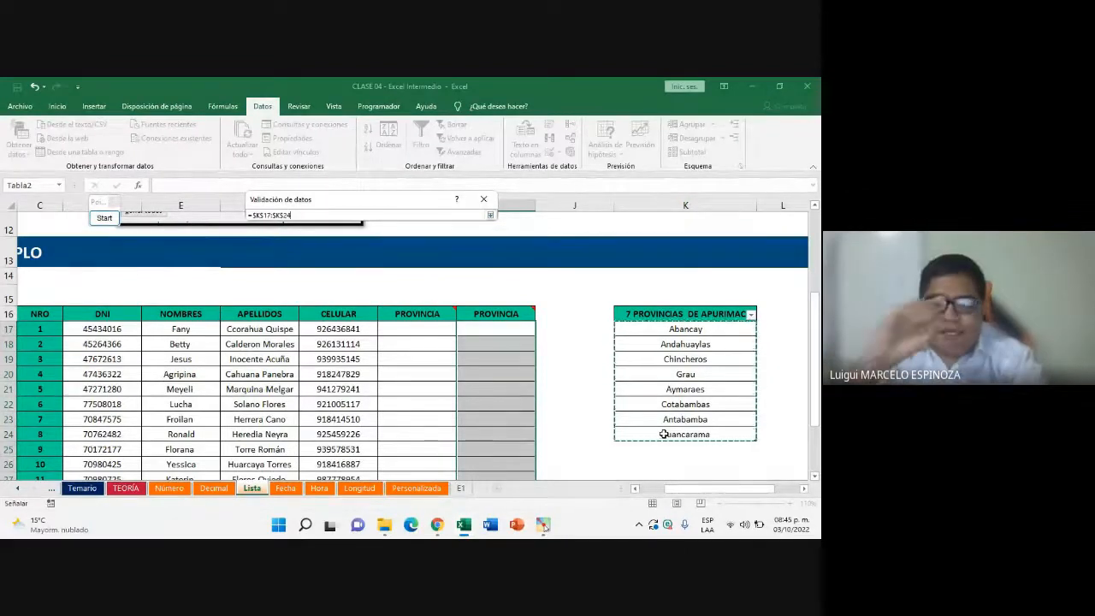
{"action": "left_click", "coordinate": [491, 214]}
{"action": "left_click", "coordinate": [420, 371]}
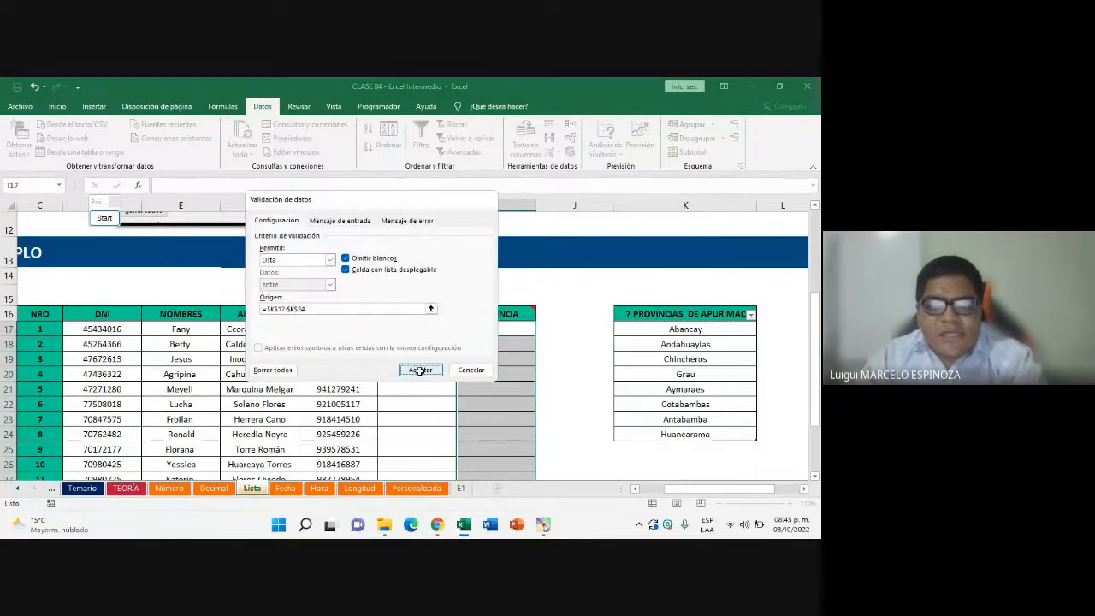
{"action": "left_click", "coordinate": [428, 335]}
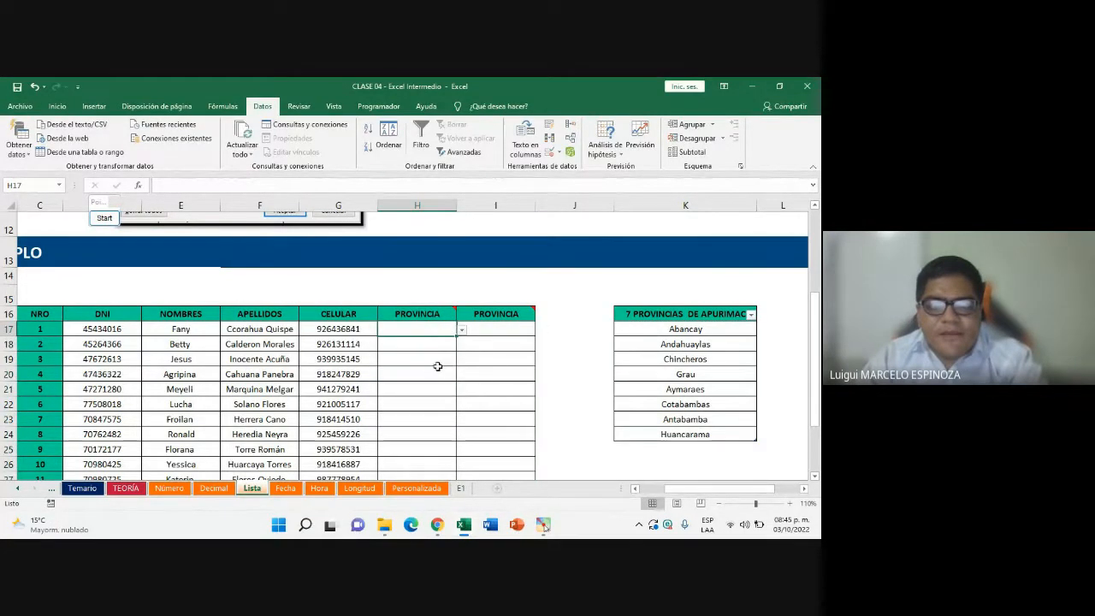
Open H17's dropdown to verify the Apurímac province list, closing it without choosing
{"action": "mouse_move", "coordinate": [434, 314]}
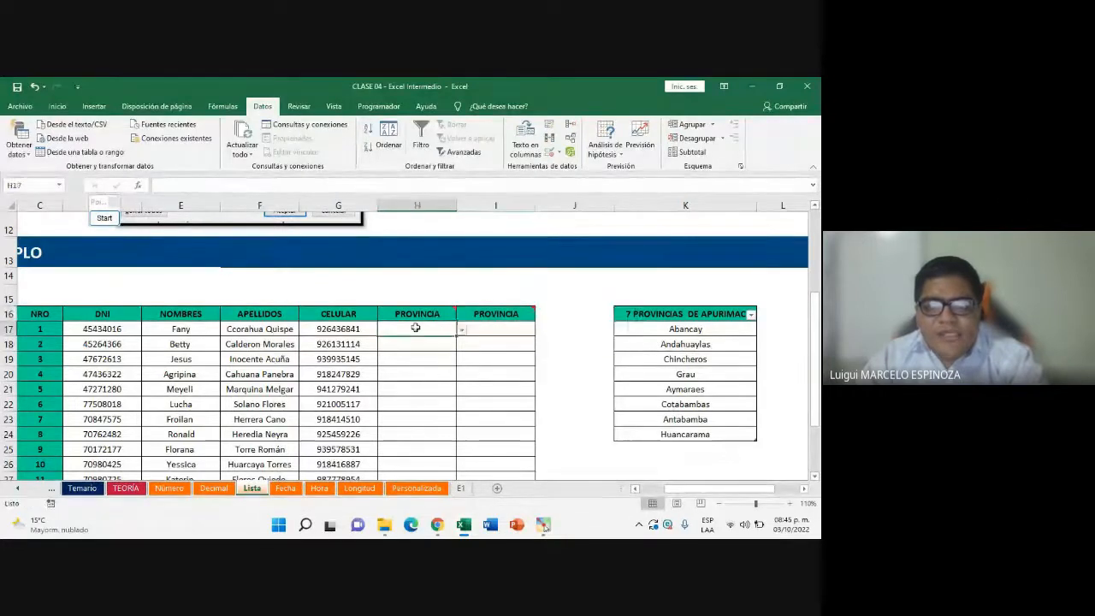
{"action": "scroll", "coordinate": [436, 385], "scroll_direction": "down", "scroll_amount": 3}
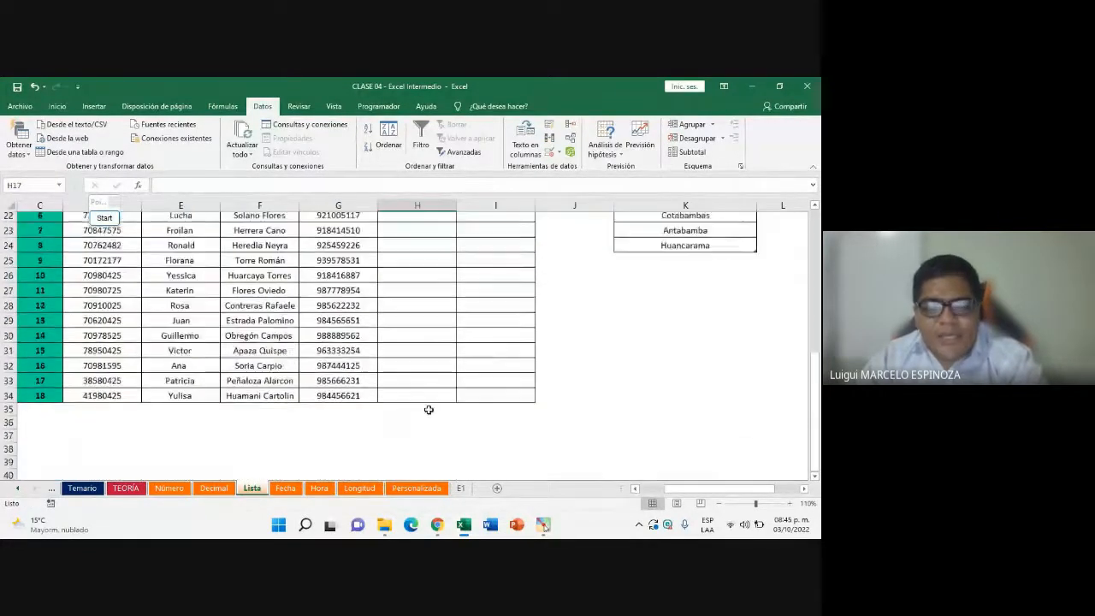
{"action": "scroll", "coordinate": [429, 410], "scroll_direction": "up", "scroll_amount": 3}
{"action": "left_click_drag", "start_coordinate": [428, 331], "coordinate": [515, 406]}
{"action": "left_click", "coordinate": [430, 328]}
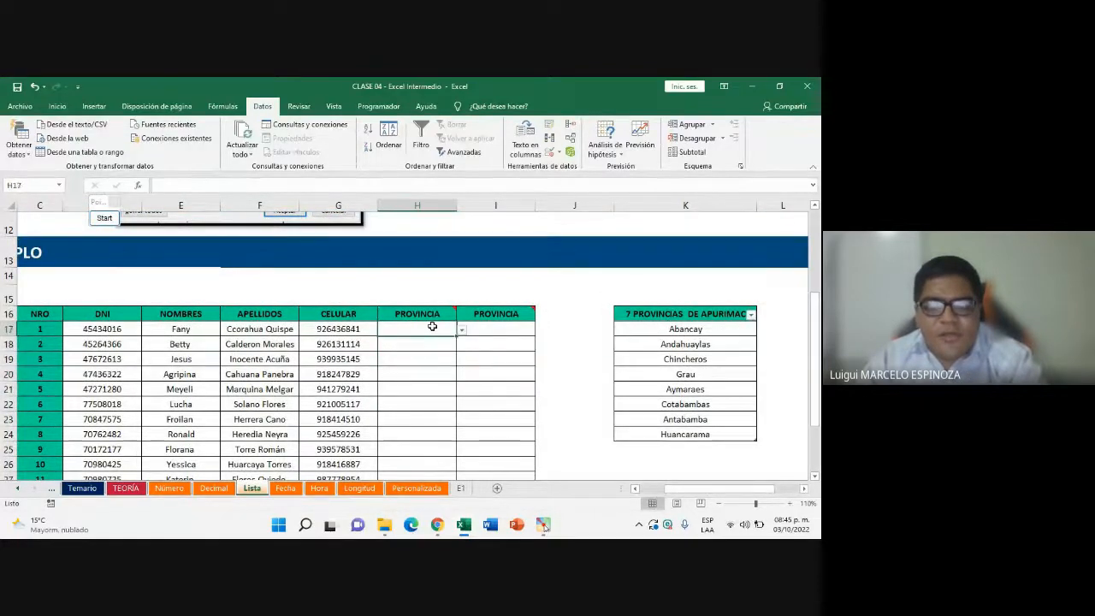
{"action": "left_click", "coordinate": [461, 330]}
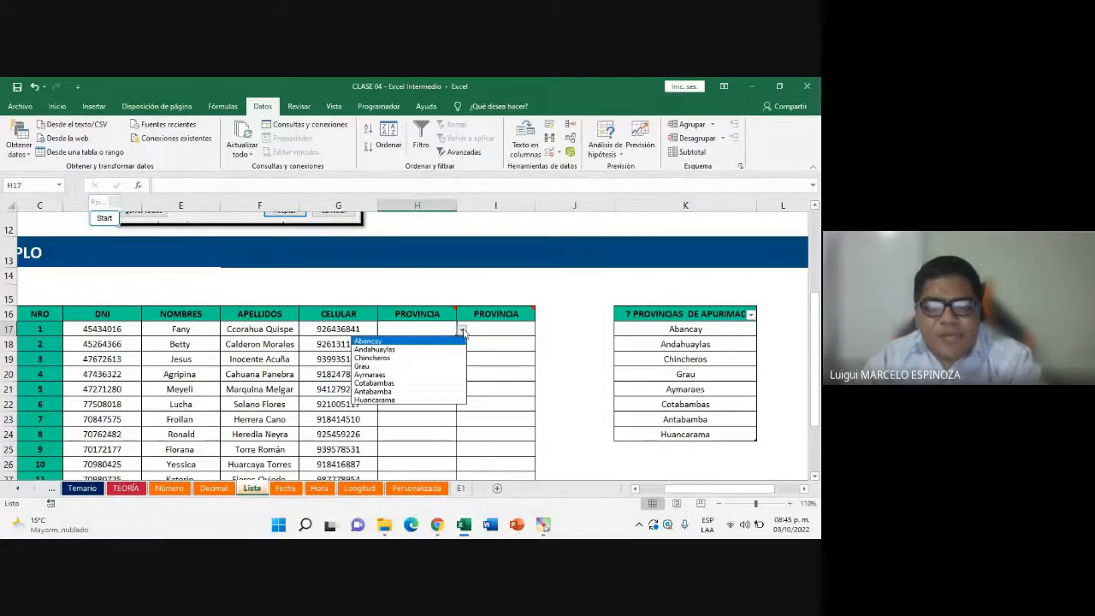
{"action": "left_click", "coordinate": [463, 332]}
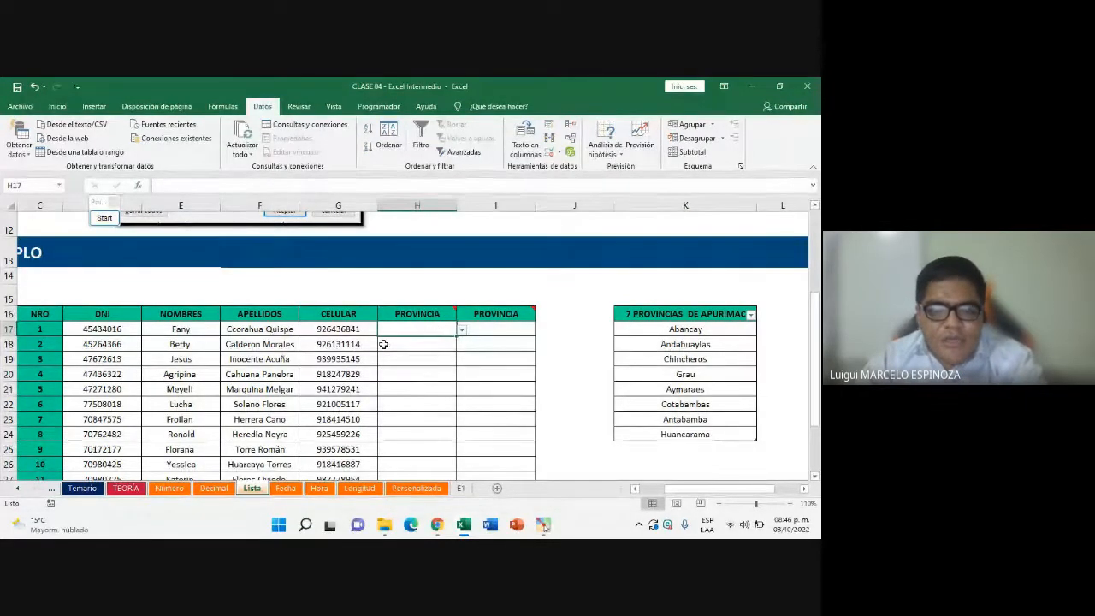
{"action": "left_click", "coordinate": [461, 330]}
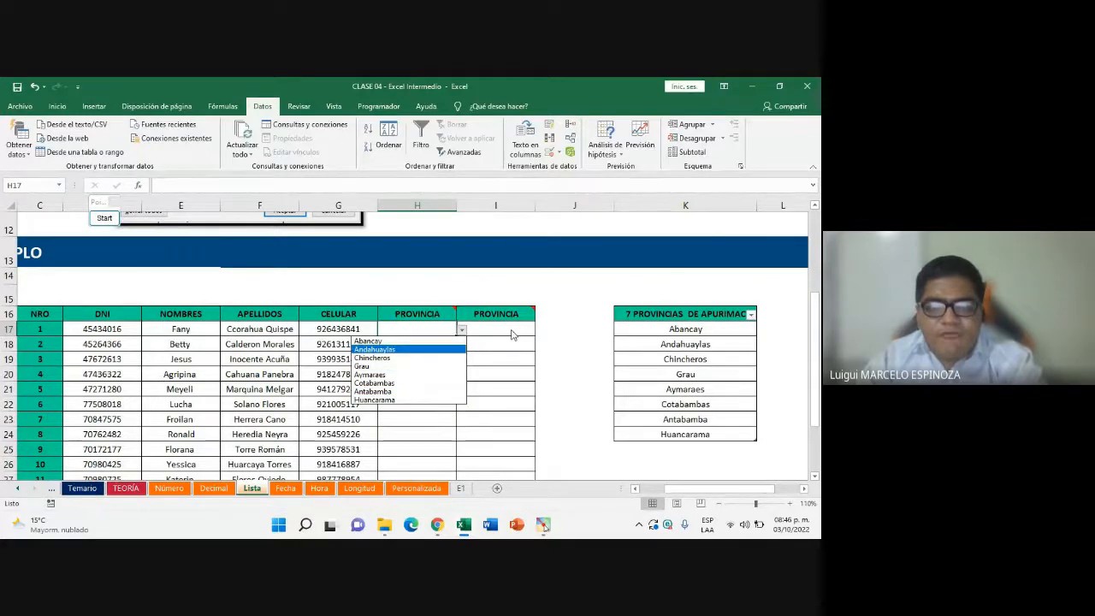
{"action": "key", "text": "Escape"}
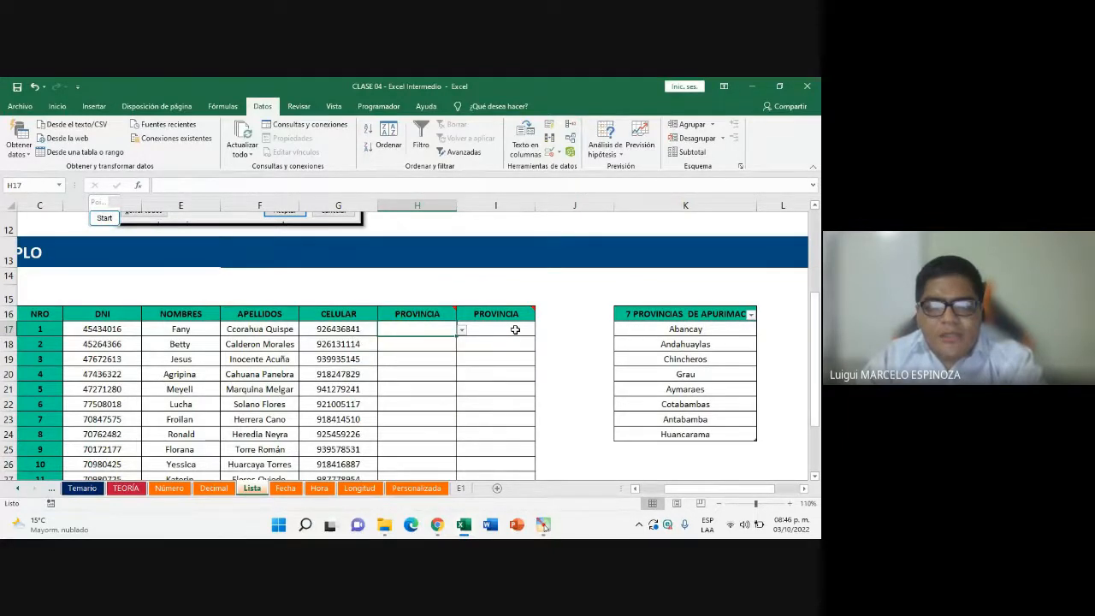
Pick Grau for H17 and Aymaraes for H18 from the province dropdowns
{"action": "left_click", "coordinate": [461, 329]}
{"action": "left_click", "coordinate": [379, 368]}
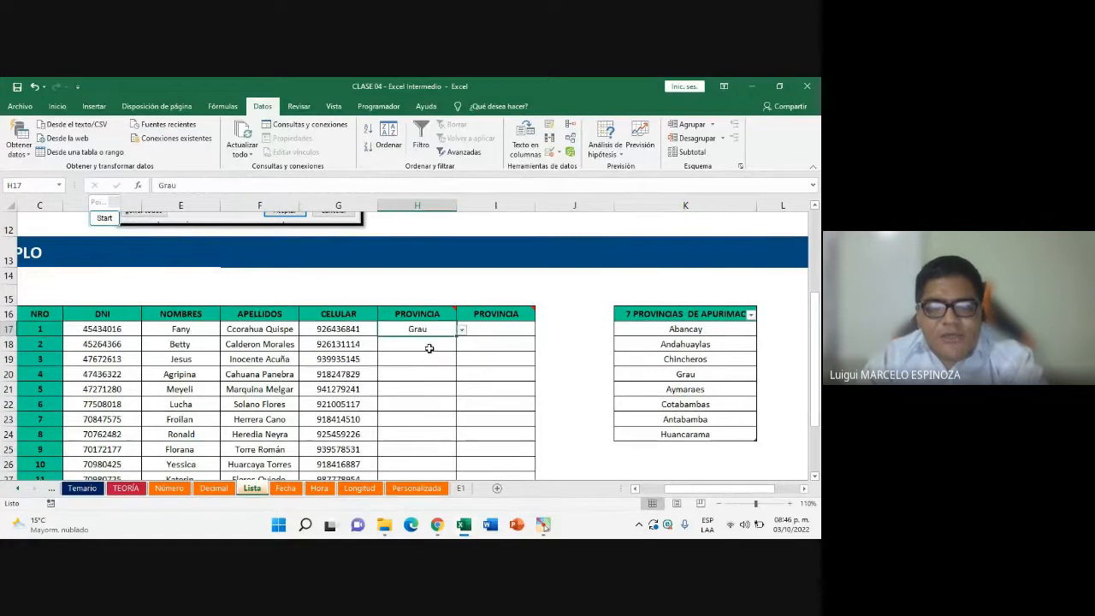
{"action": "left_click", "coordinate": [427, 350]}
{"action": "left_click", "coordinate": [461, 344]}
{"action": "left_click", "coordinate": [419, 390]}
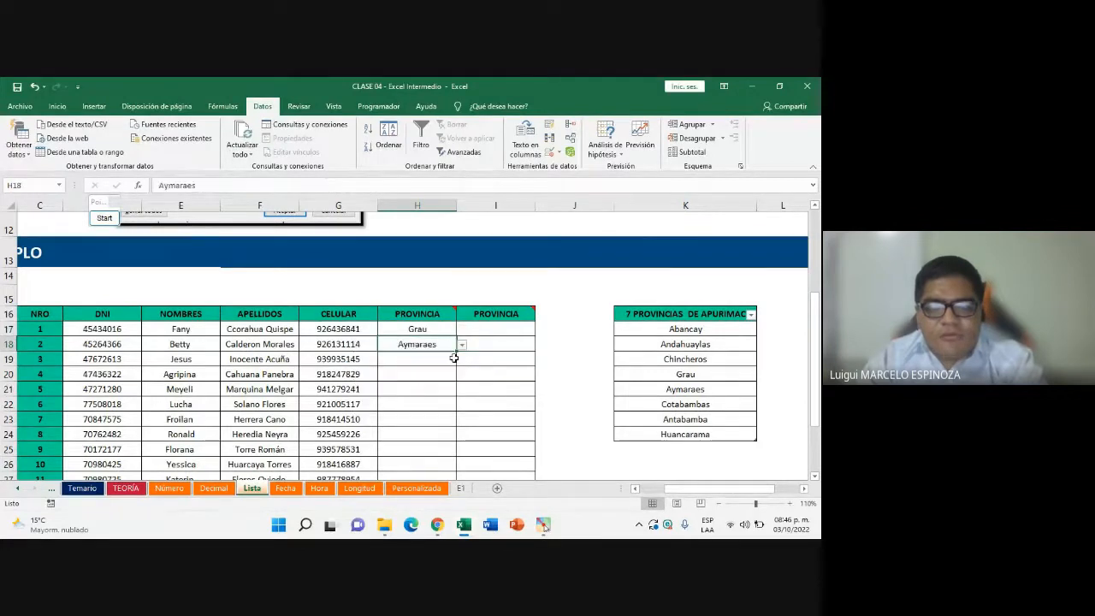
Type Abancay into I17, then delete it so the cell is empty again
{"action": "double_click", "coordinate": [497, 331]}
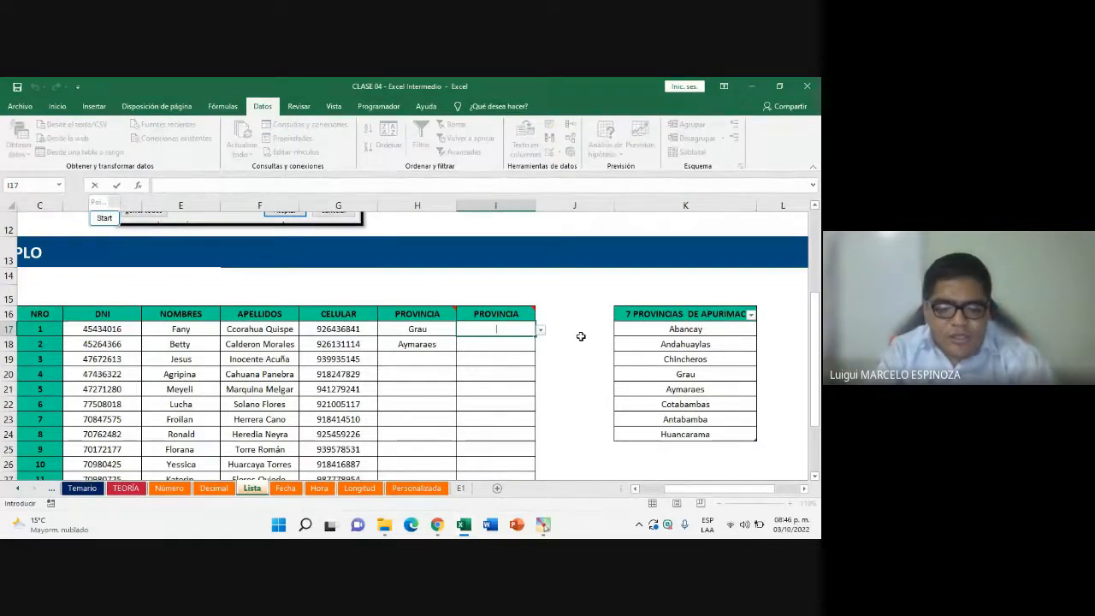
{"action": "type", "text": "A"}
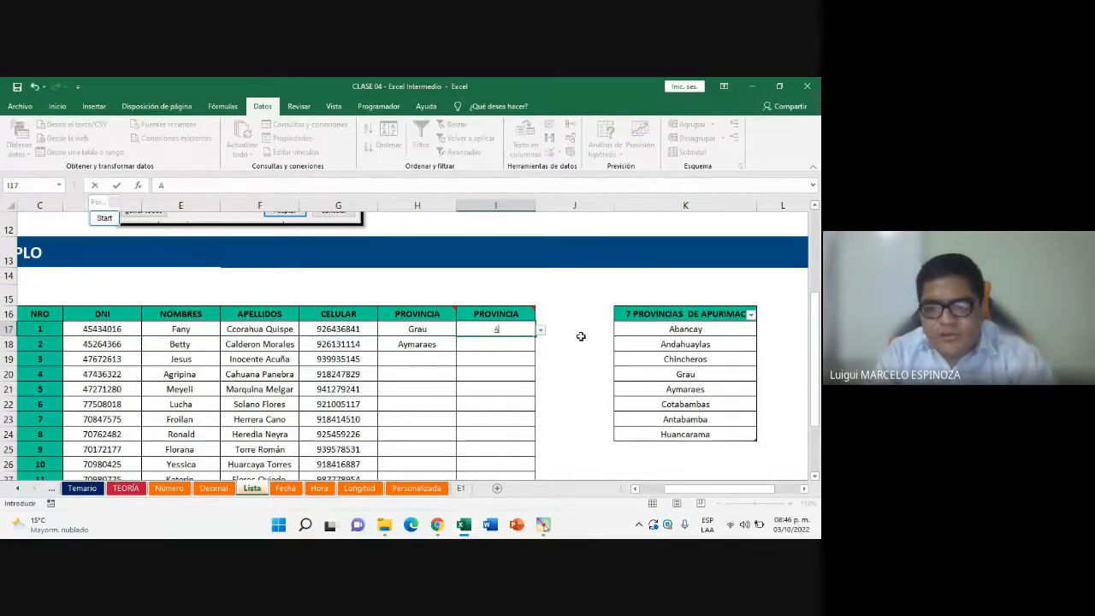
{"action": "type", "text": "banca"}
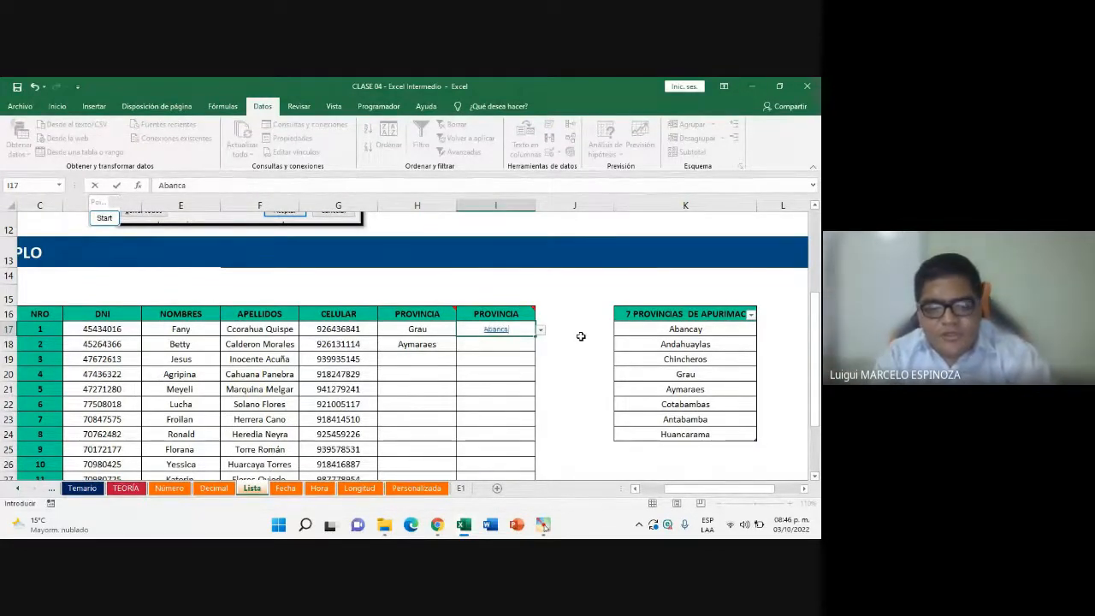
{"action": "type", "text": "y"}
{"action": "key", "text": "Return"}
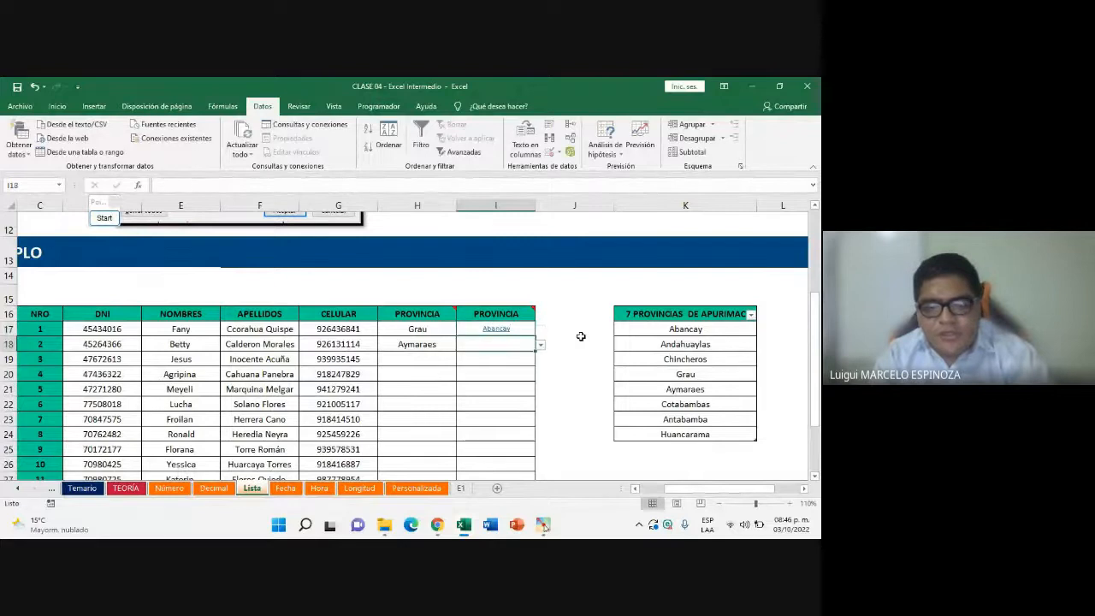
{"action": "left_click", "coordinate": [465, 328]}
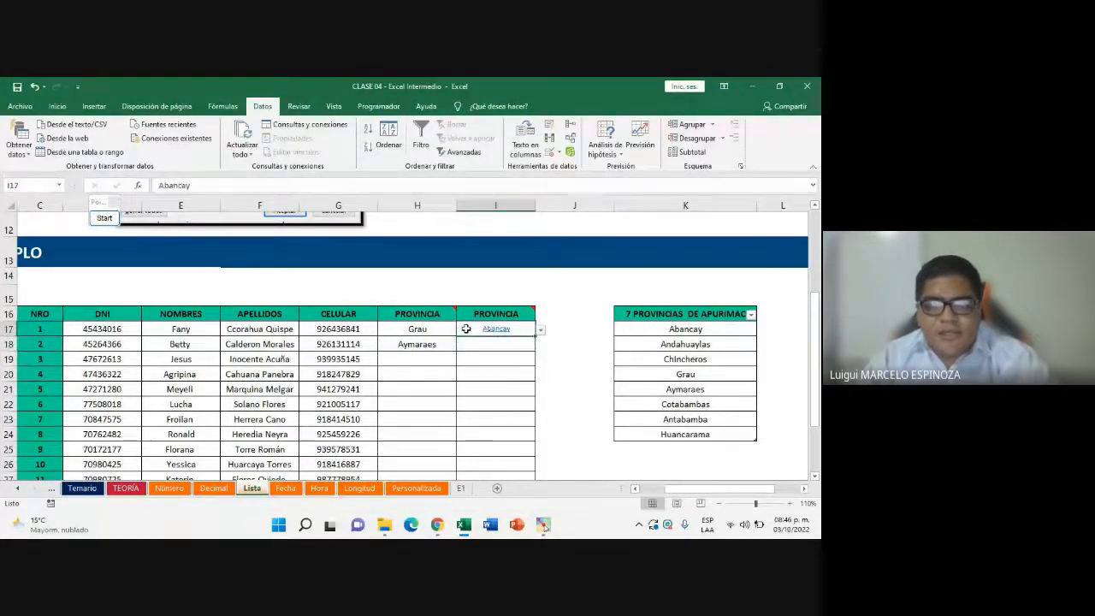
{"action": "double_click", "coordinate": [521, 328]}
{"action": "left_click_drag", "start_coordinate": [521, 328], "coordinate": [463, 332]}
{"action": "key", "text": "BackSpace"}
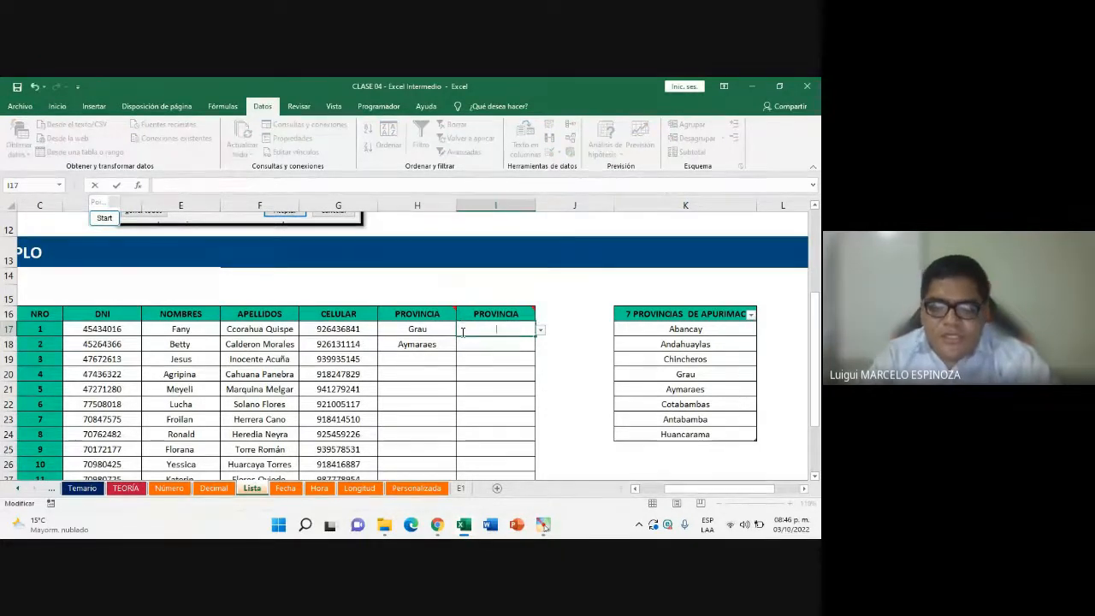
Reopen the H17 and I17 province lists without changing any value
{"action": "left_click", "coordinate": [454, 332]}
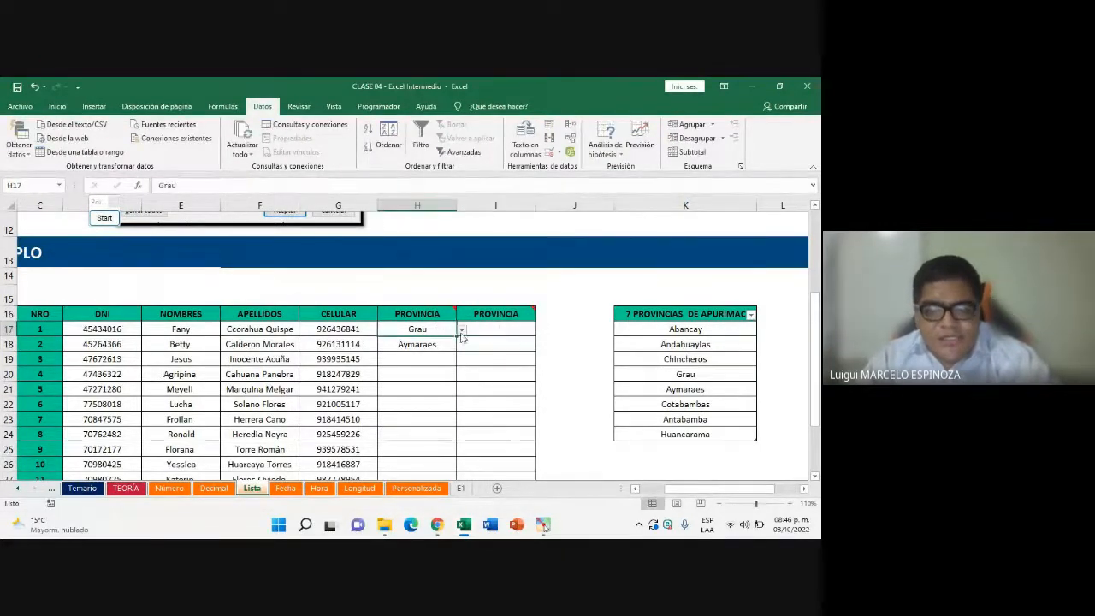
{"action": "left_click", "coordinate": [462, 330]}
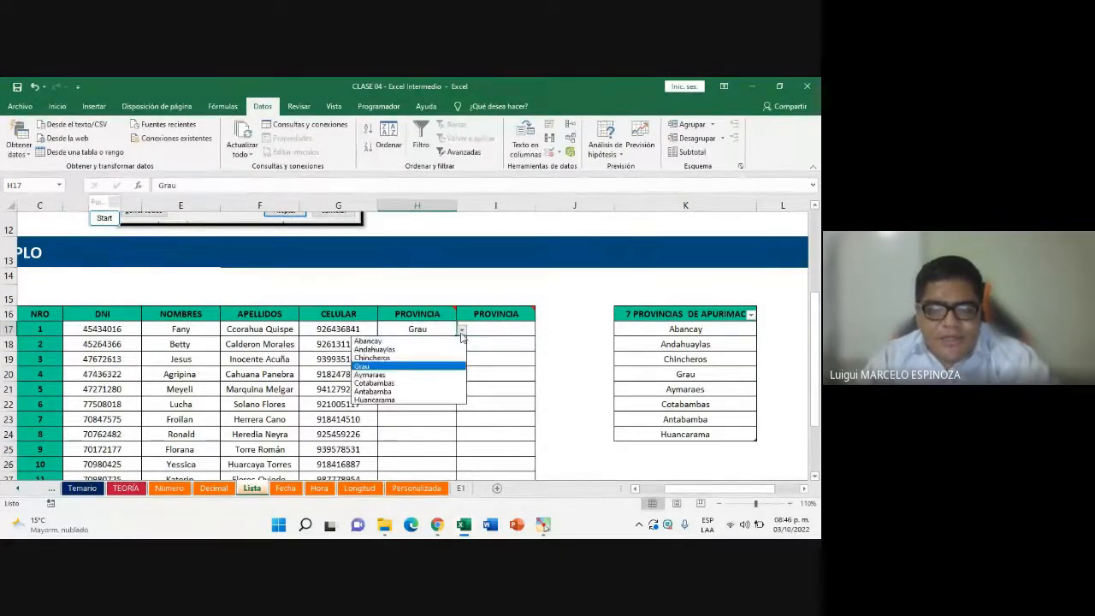
{"action": "left_click", "coordinate": [517, 331]}
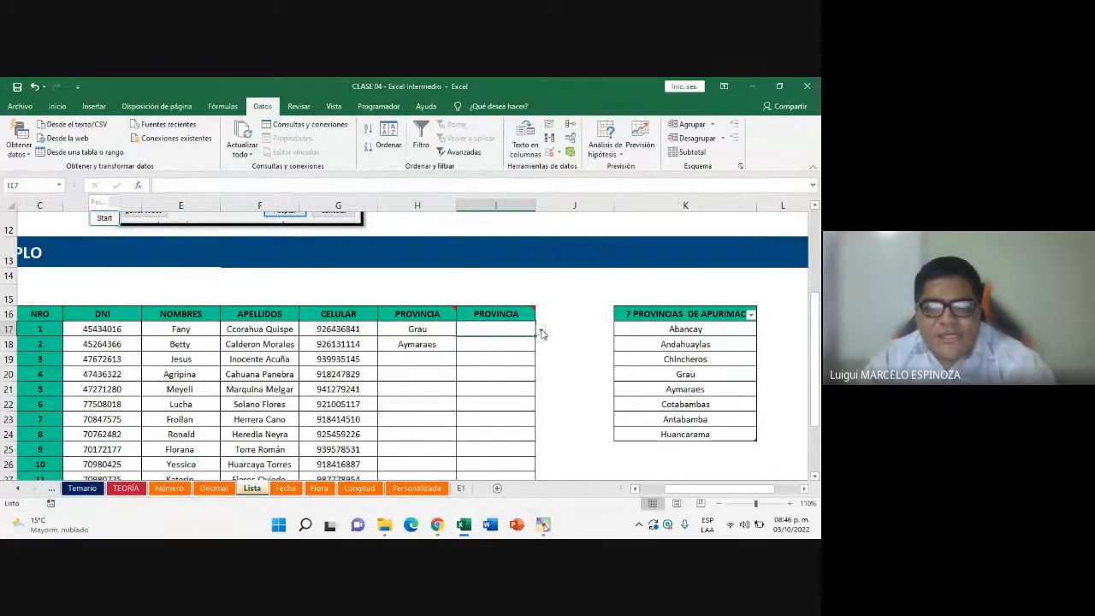
{"action": "left_click", "coordinate": [540, 330]}
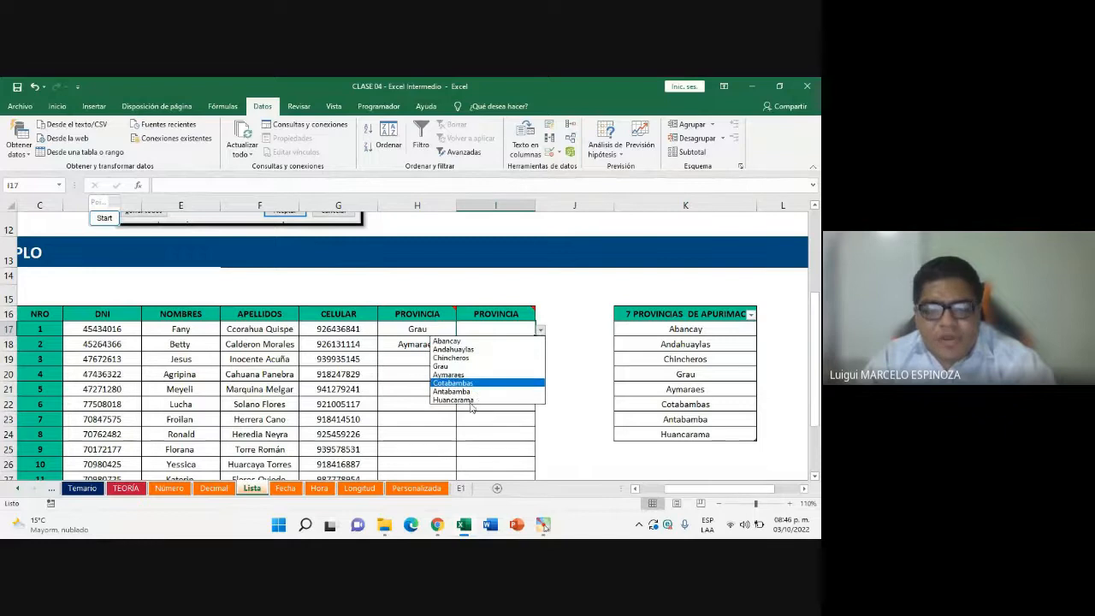
{"action": "left_click", "coordinate": [501, 330]}
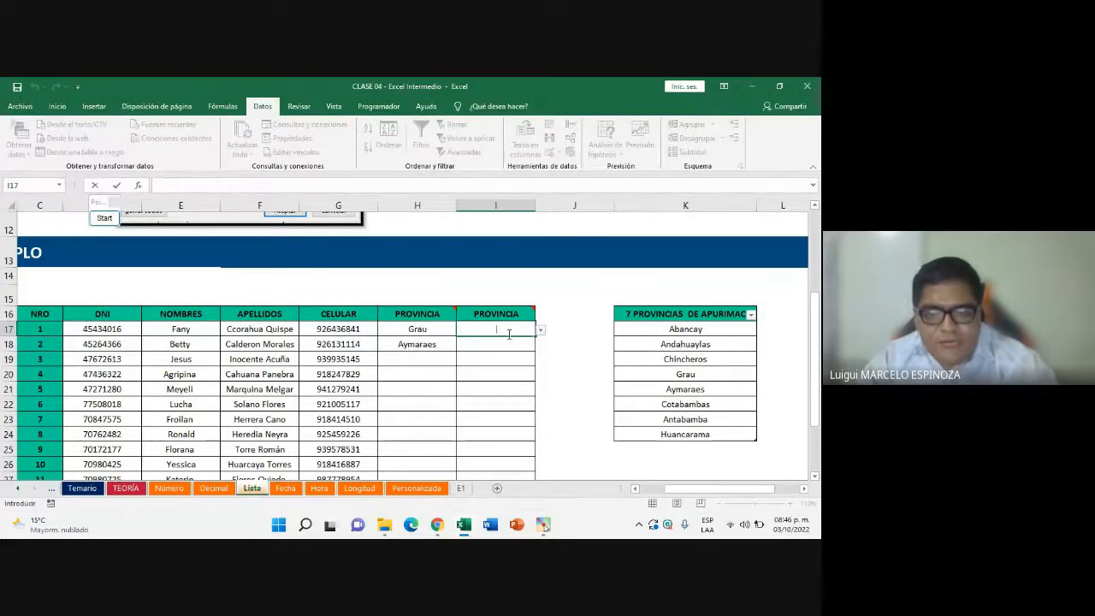
{"action": "left_click", "coordinate": [434, 328]}
{"action": "left_click", "coordinate": [462, 331]}
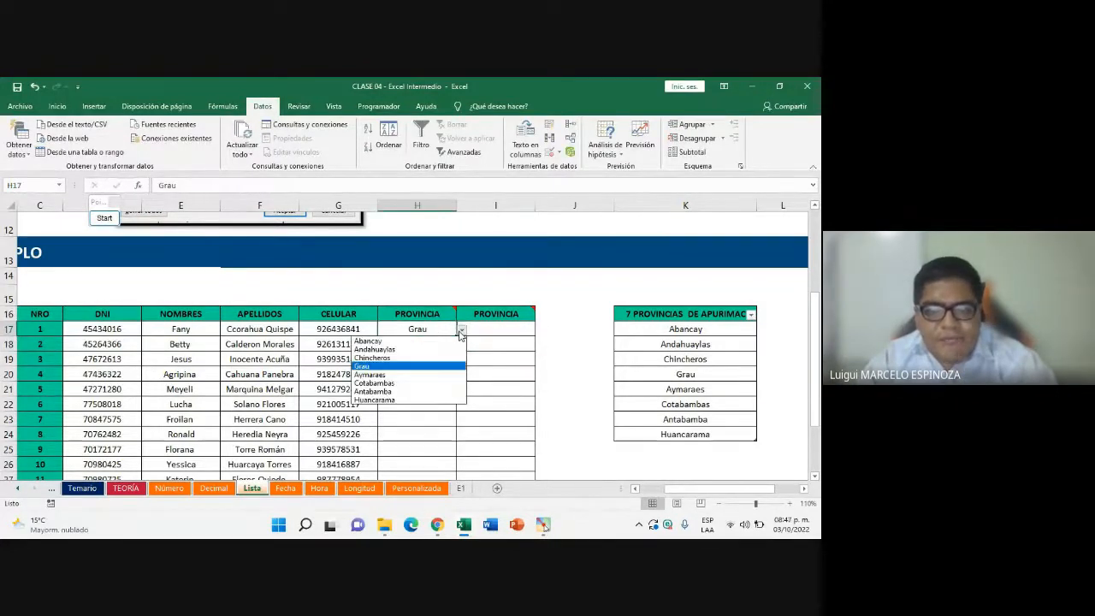
{"action": "left_click", "coordinate": [493, 326]}
{"action": "double_click", "coordinate": [495, 327]}
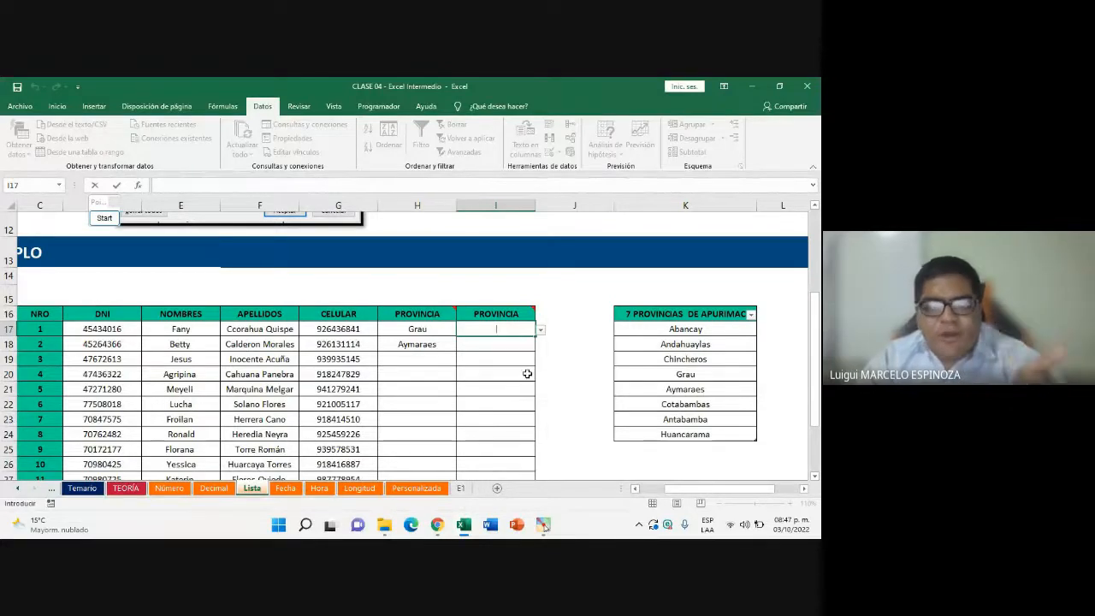
Select both PROVINCIA columns, H17:I34
{"action": "left_click", "coordinate": [446, 374]}
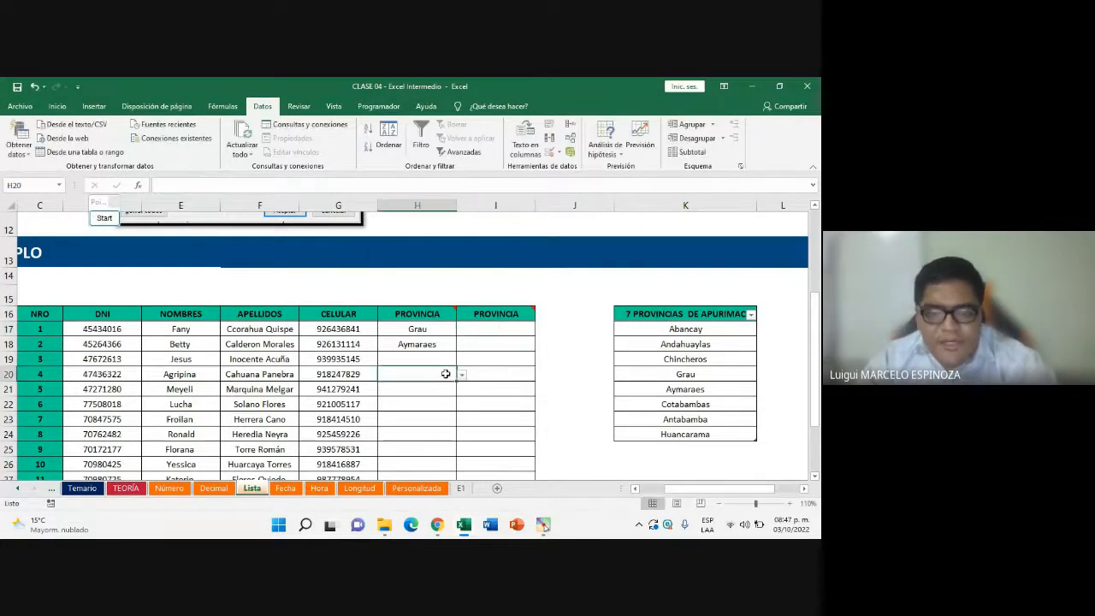
{"action": "scroll", "coordinate": [452, 400], "scroll_direction": "down", "scroll_amount": 3}
{"action": "scroll", "coordinate": [445, 410], "scroll_direction": "up", "scroll_amount": 3}
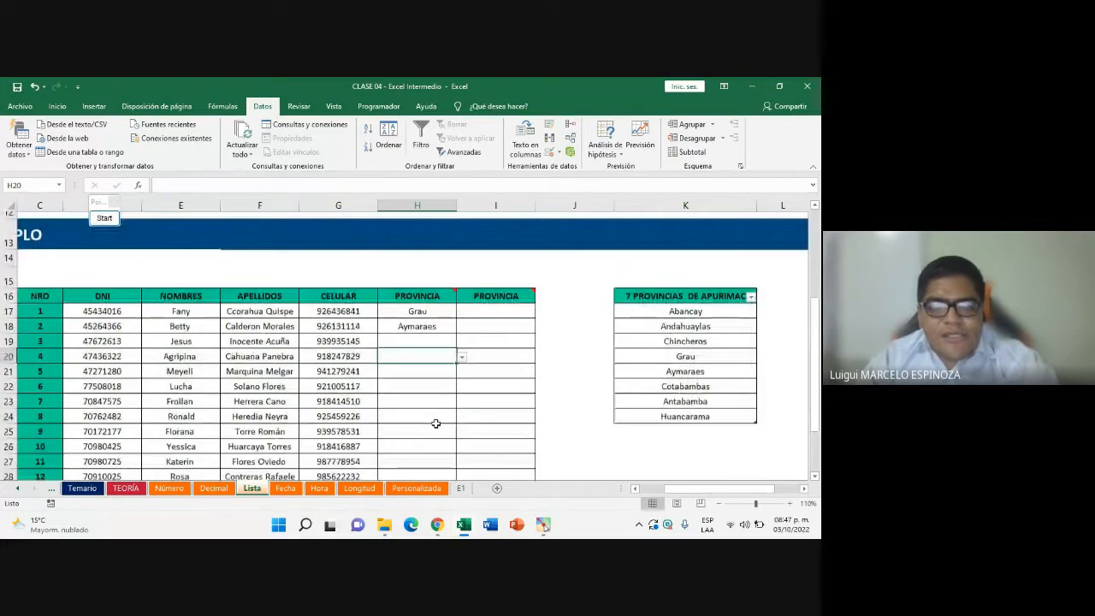
{"action": "left_click", "coordinate": [411, 341]}
{"action": "scroll", "coordinate": [411, 340], "scroll_direction": "up", "scroll_amount": 1}
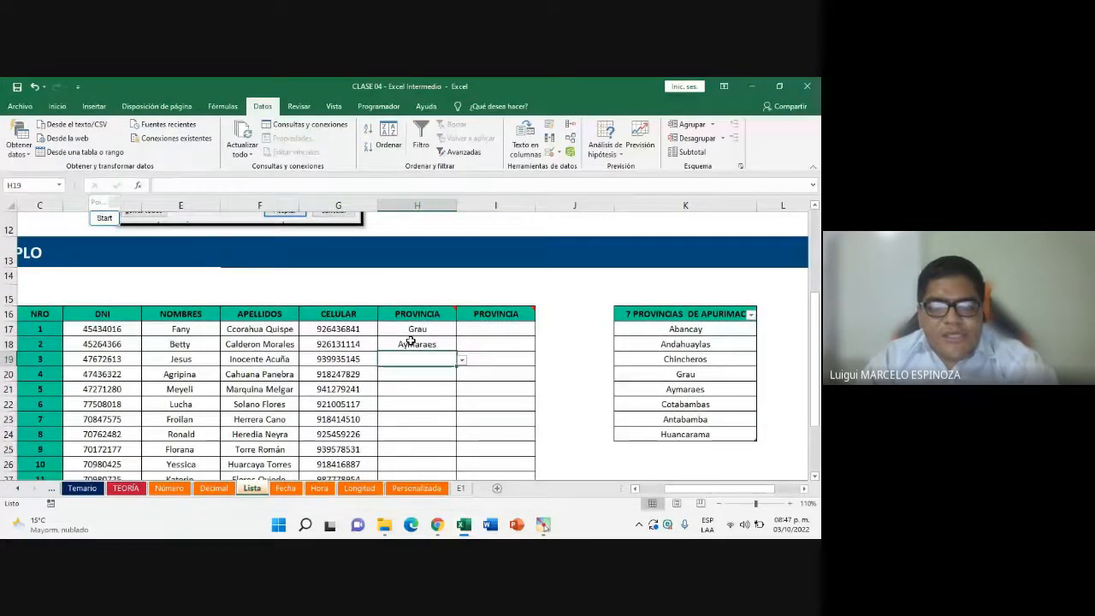
{"action": "left_click_drag", "start_coordinate": [417, 328], "coordinate": [430, 518]}
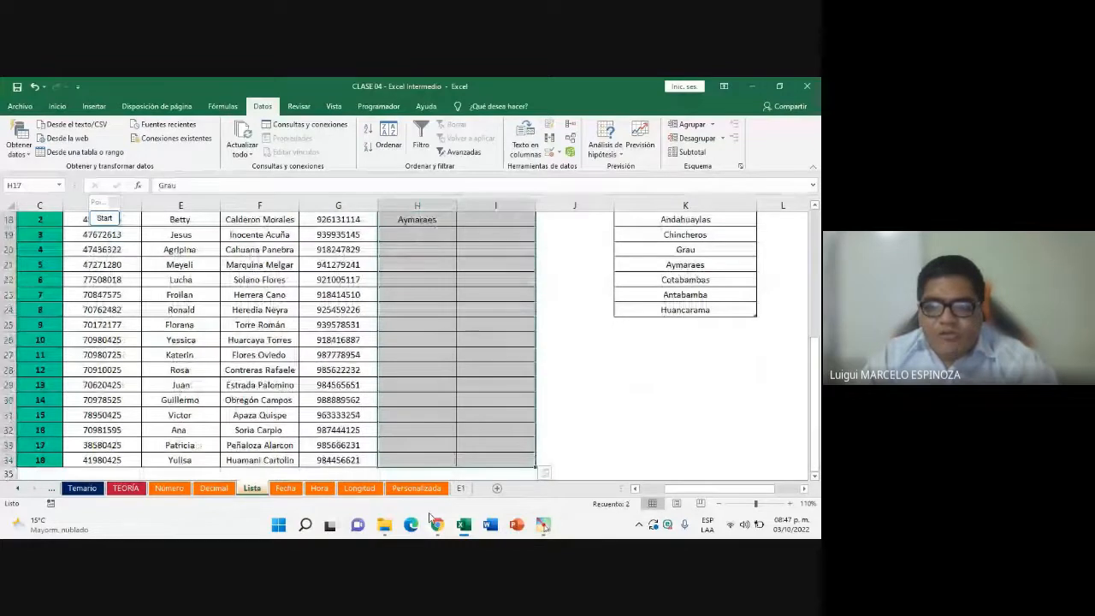
{"action": "left_click", "coordinate": [437, 524]}
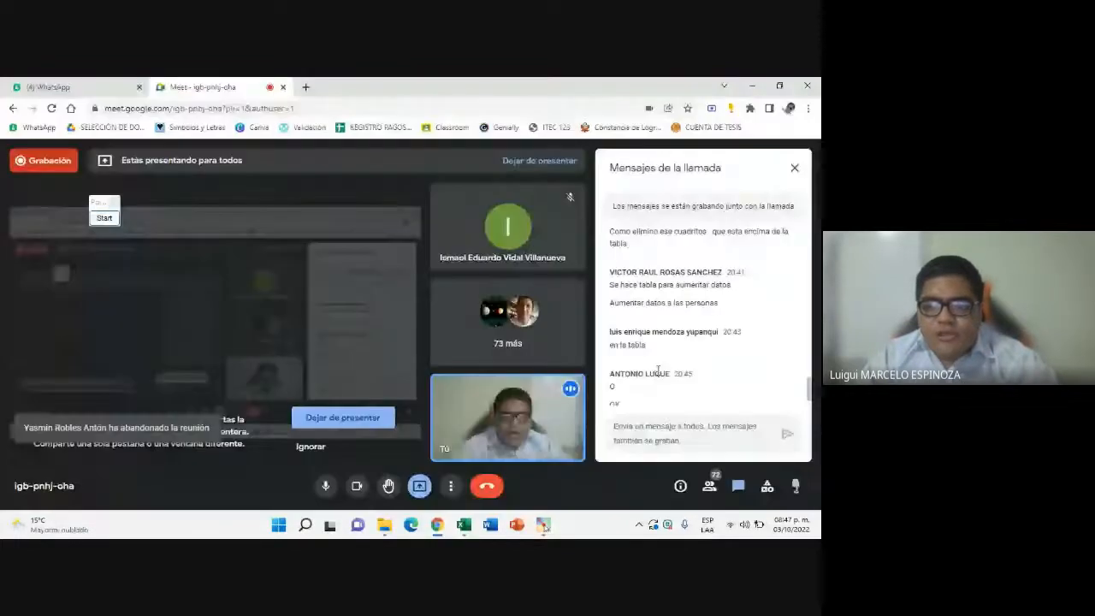
{"action": "scroll", "coordinate": [657, 372], "scroll_direction": "up", "scroll_amount": 3}
{"action": "scroll", "coordinate": [642, 364], "scroll_direction": "up", "scroll_amount": 1}
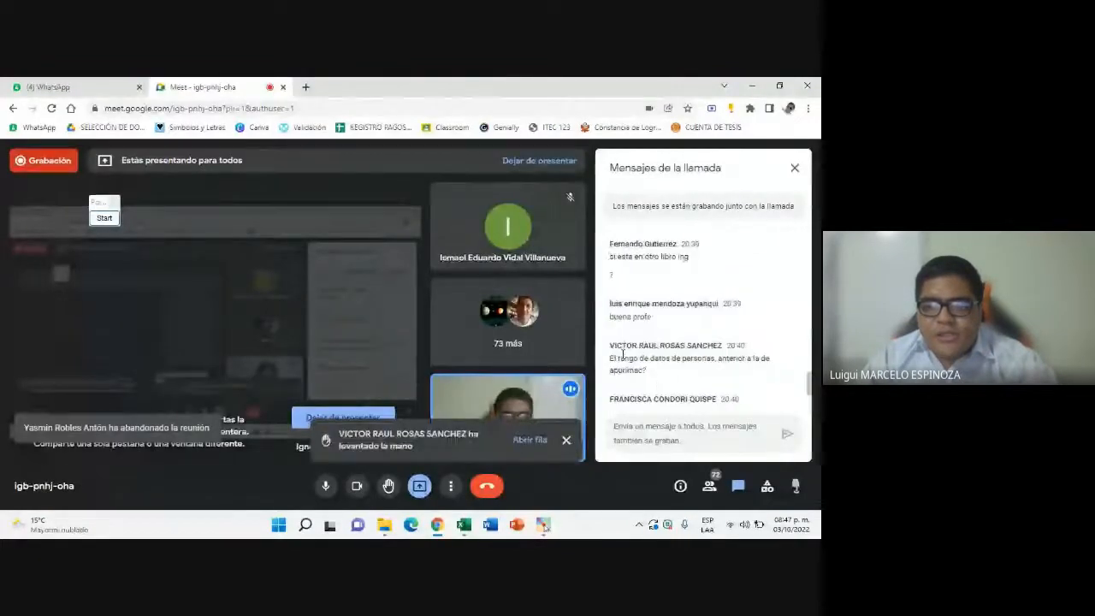
{"action": "left_click_drag", "start_coordinate": [612, 359], "coordinate": [736, 373]}
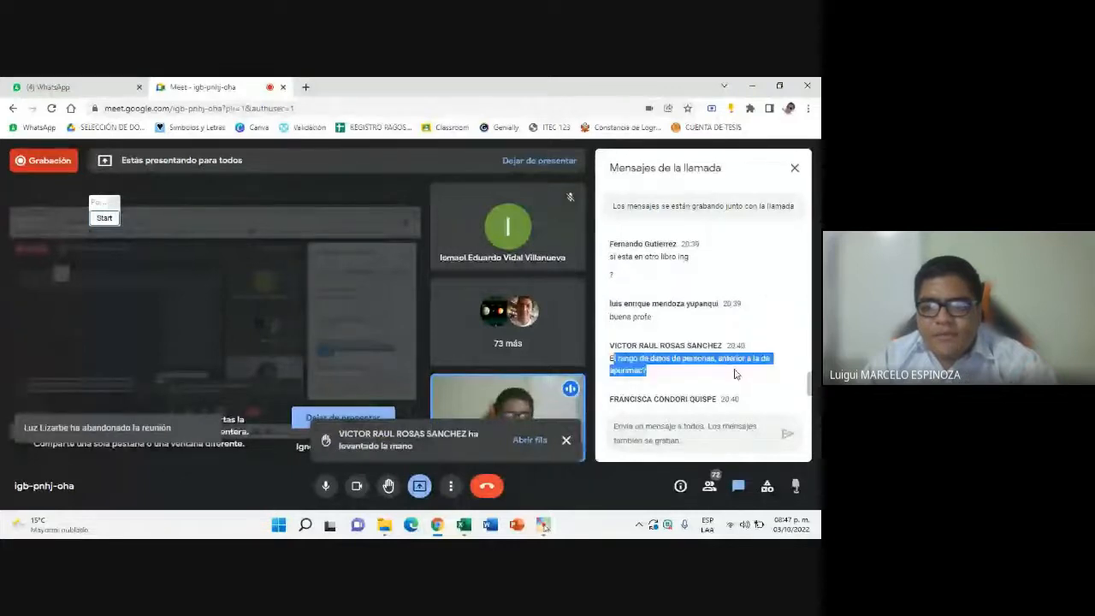
{"action": "scroll", "coordinate": [655, 345], "scroll_direction": "down", "scroll_amount": 1}
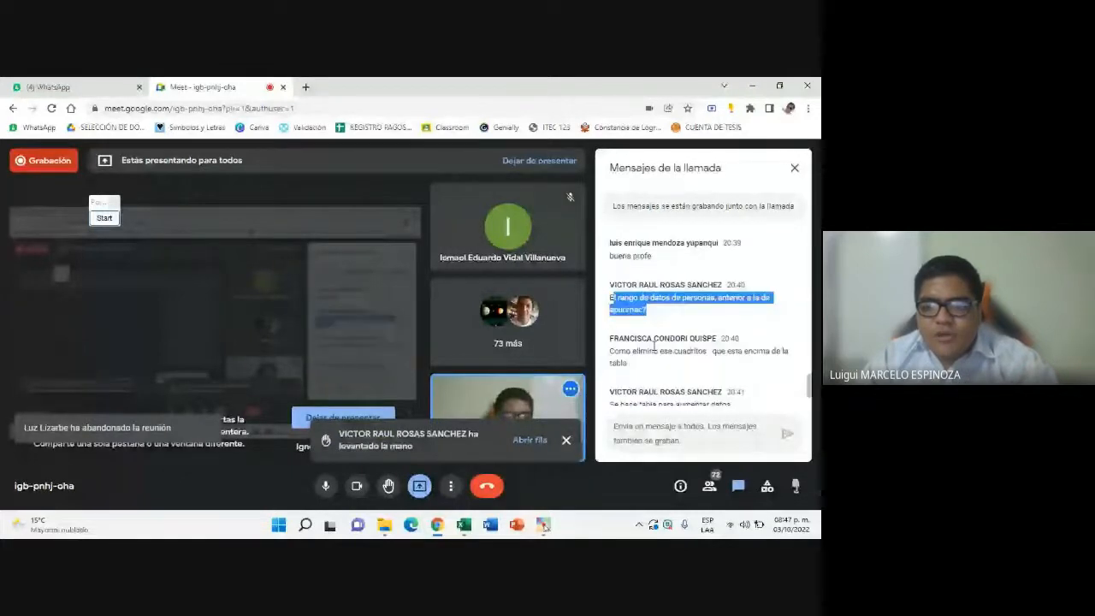
{"action": "left_click", "coordinate": [463, 525]}
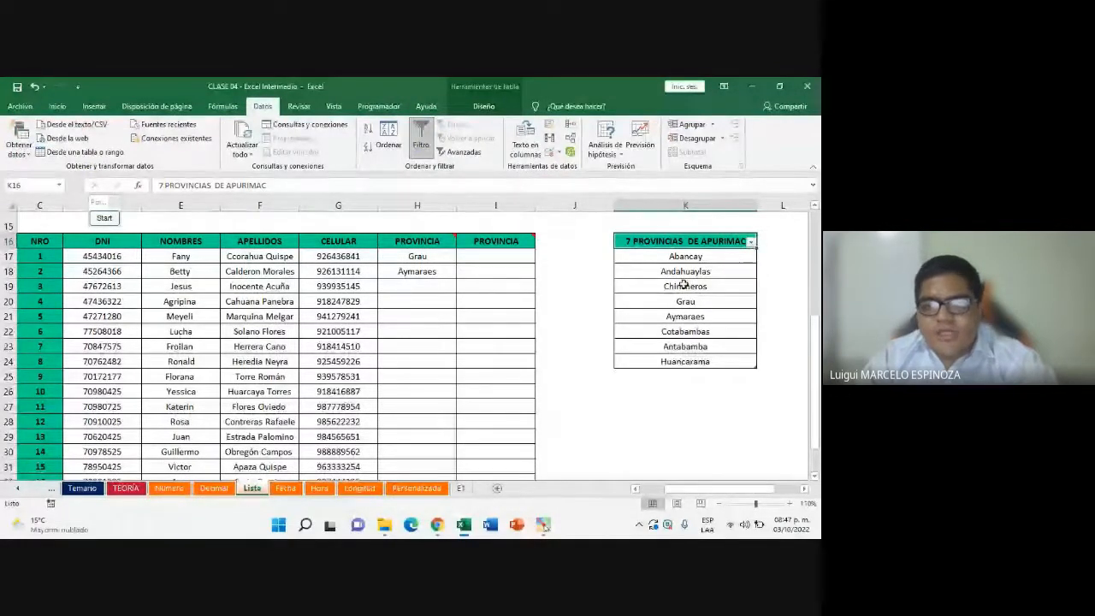
{"action": "left_click", "coordinate": [689, 312]}
{"action": "left_click", "coordinate": [685, 303]}
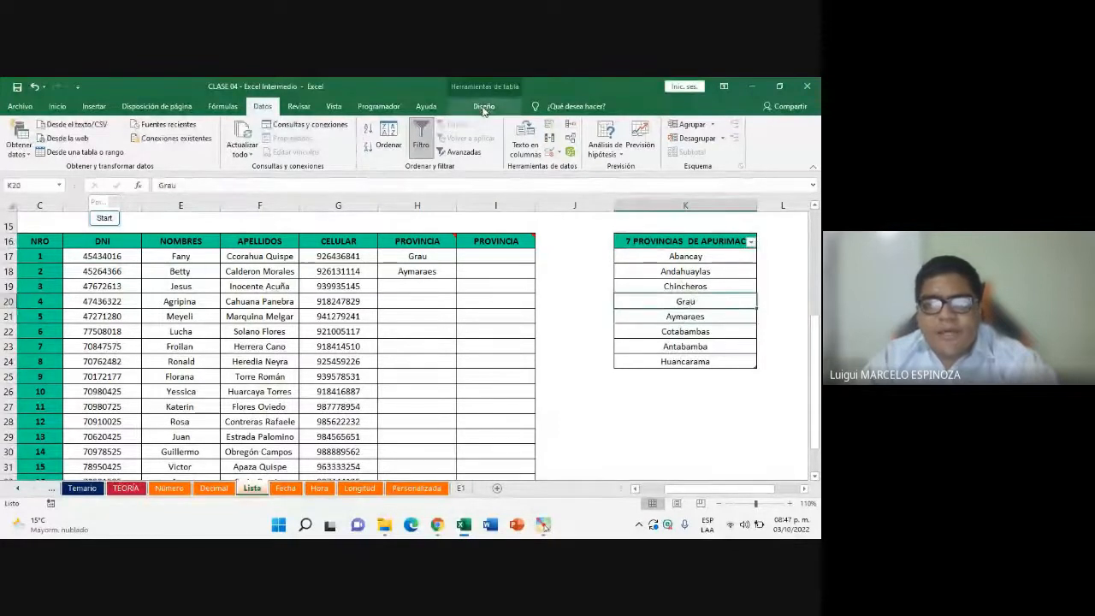
{"action": "left_click", "coordinate": [485, 108]}
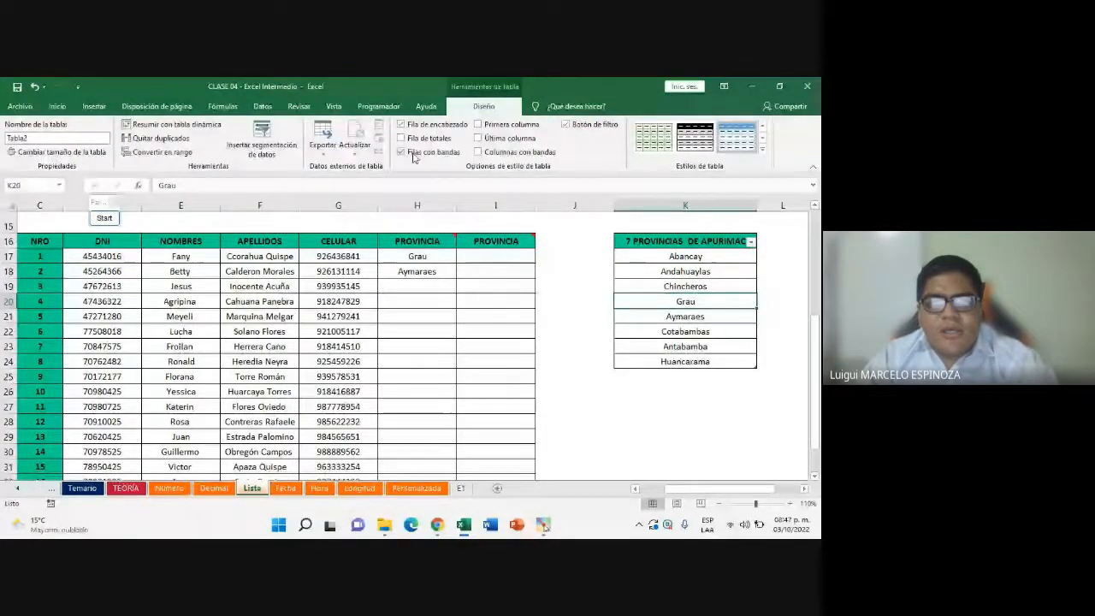
{"action": "left_click", "coordinate": [566, 125]}
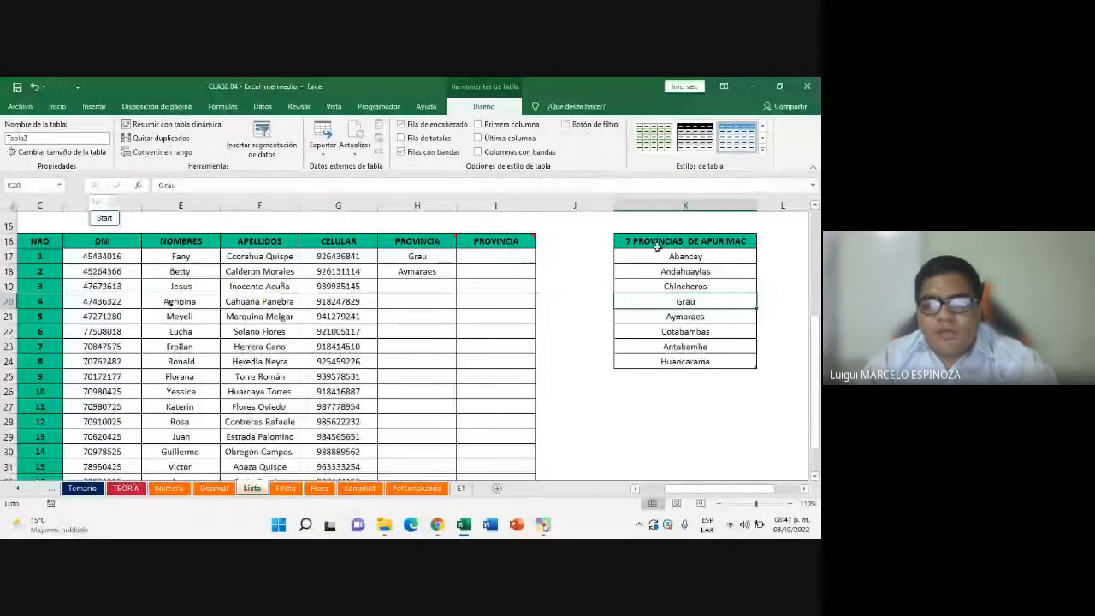
{"action": "left_click", "coordinate": [685, 329]}
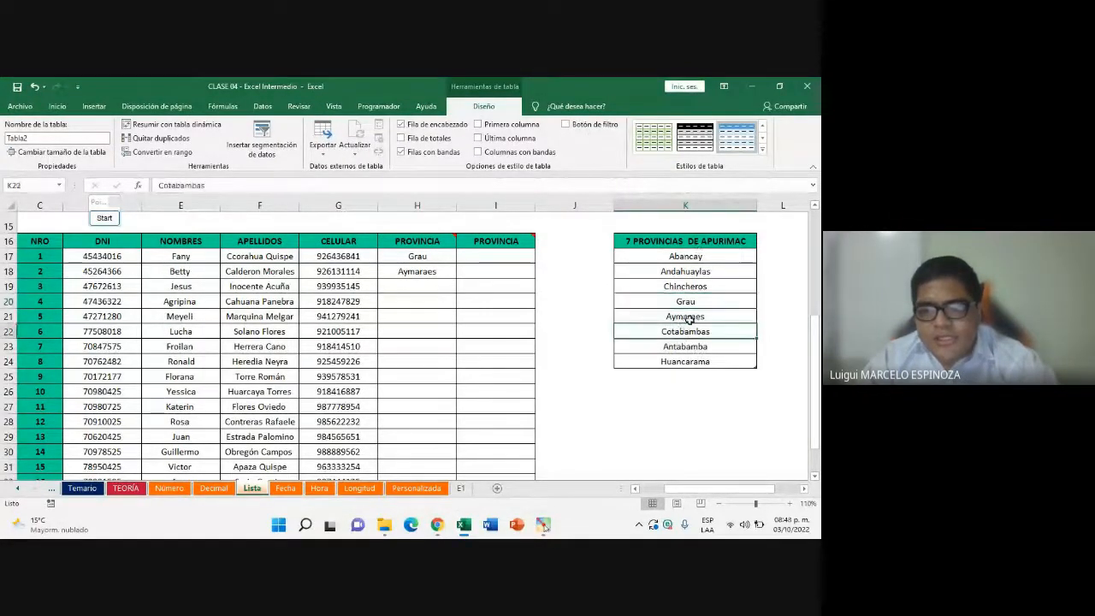
{"action": "left_click", "coordinate": [691, 316]}
{"action": "left_click", "coordinate": [694, 260]}
{"action": "left_click", "coordinate": [694, 304]}
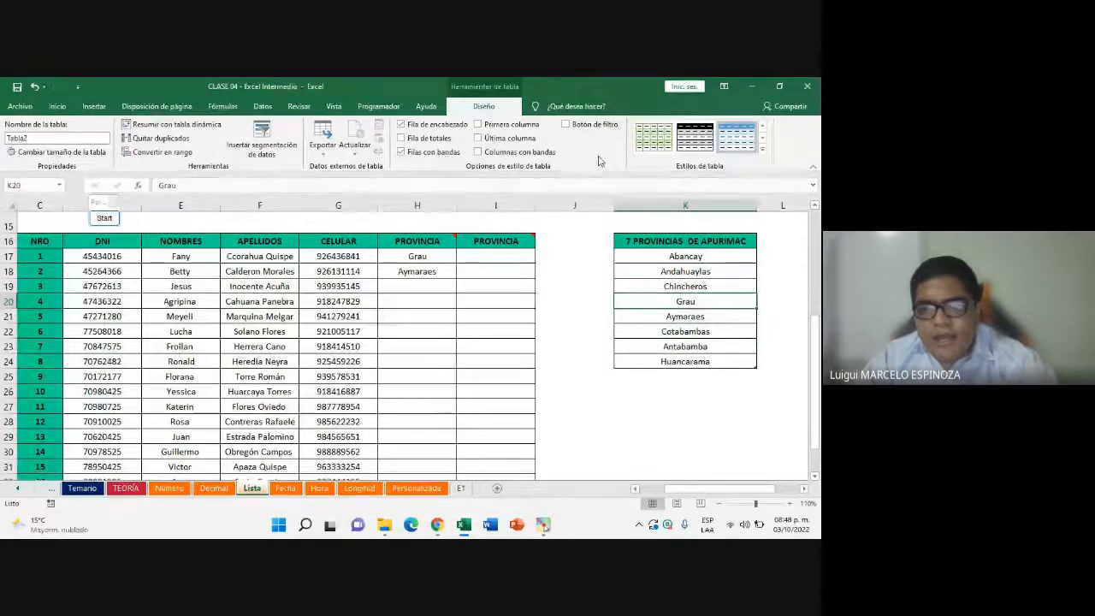
{"action": "left_click", "coordinate": [566, 125]}
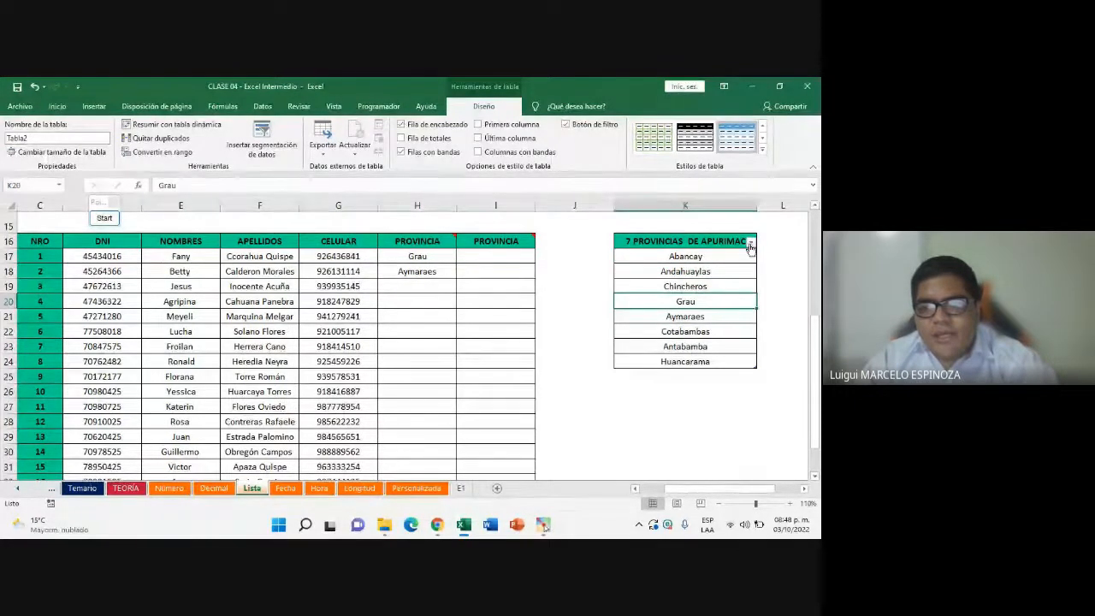
{"action": "left_click", "coordinate": [565, 125]}
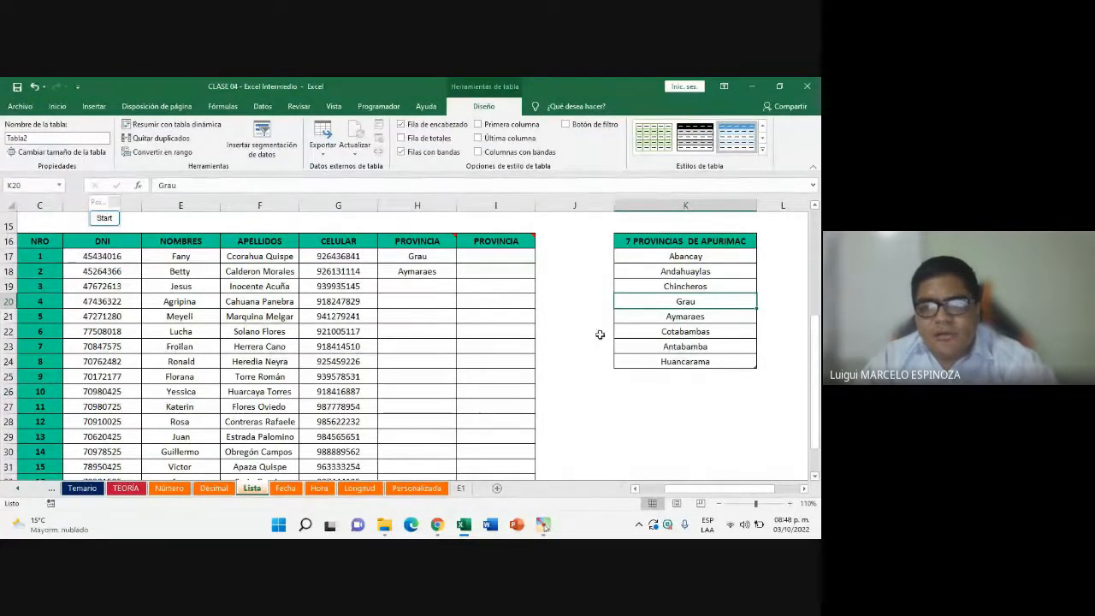
{"action": "mouse_move", "coordinate": [437, 524]}
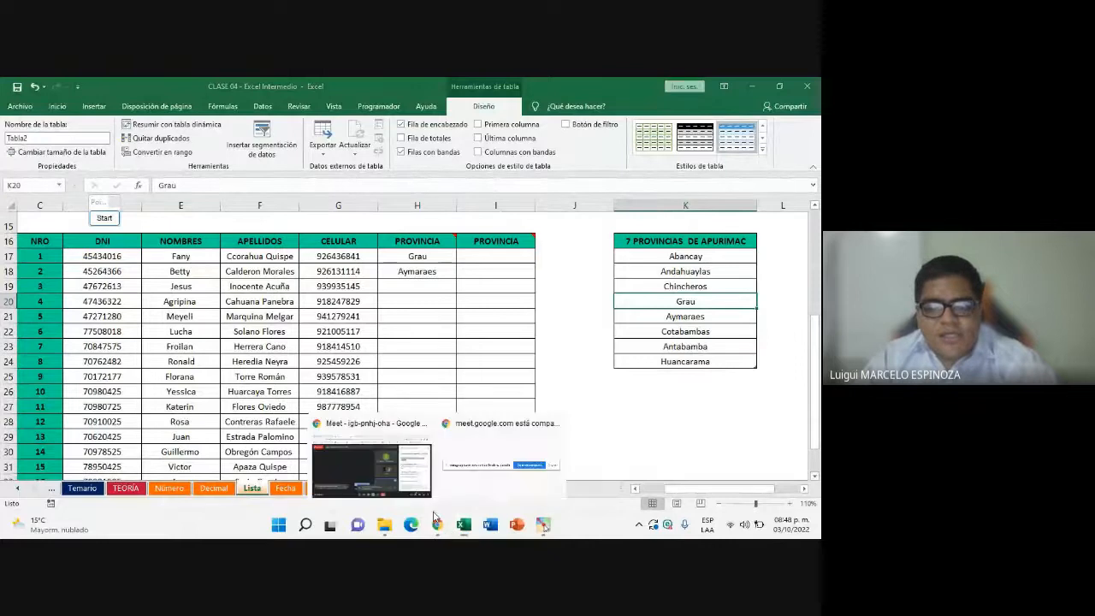
{"action": "left_click", "coordinate": [396, 457]}
{"action": "scroll", "coordinate": [657, 353], "scroll_direction": "down", "scroll_amount": 2}
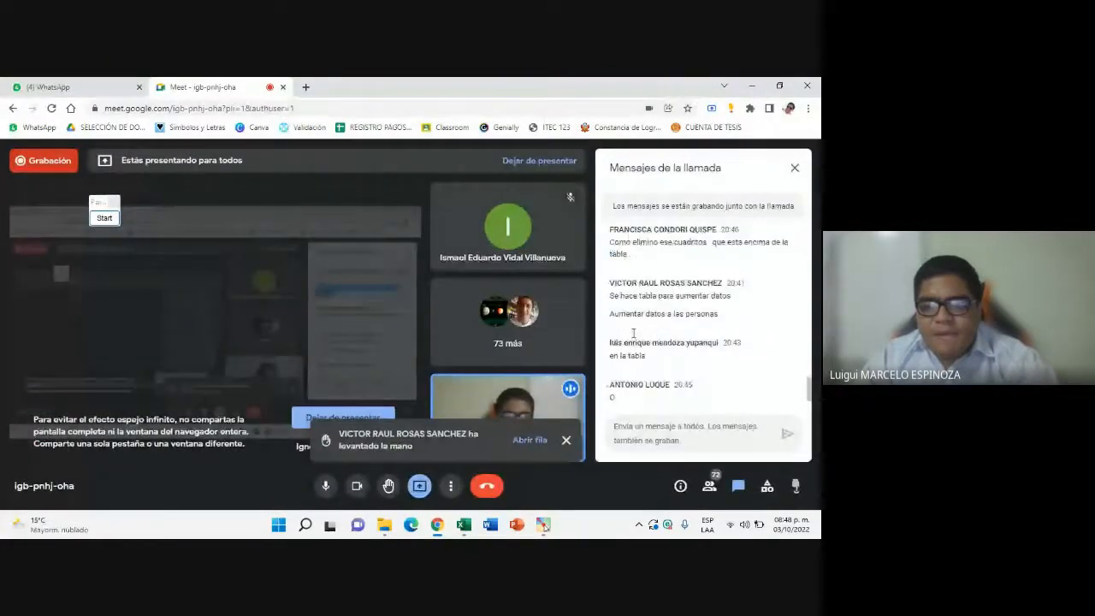
{"action": "left_click_drag", "start_coordinate": [609, 287], "coordinate": [718, 318]}
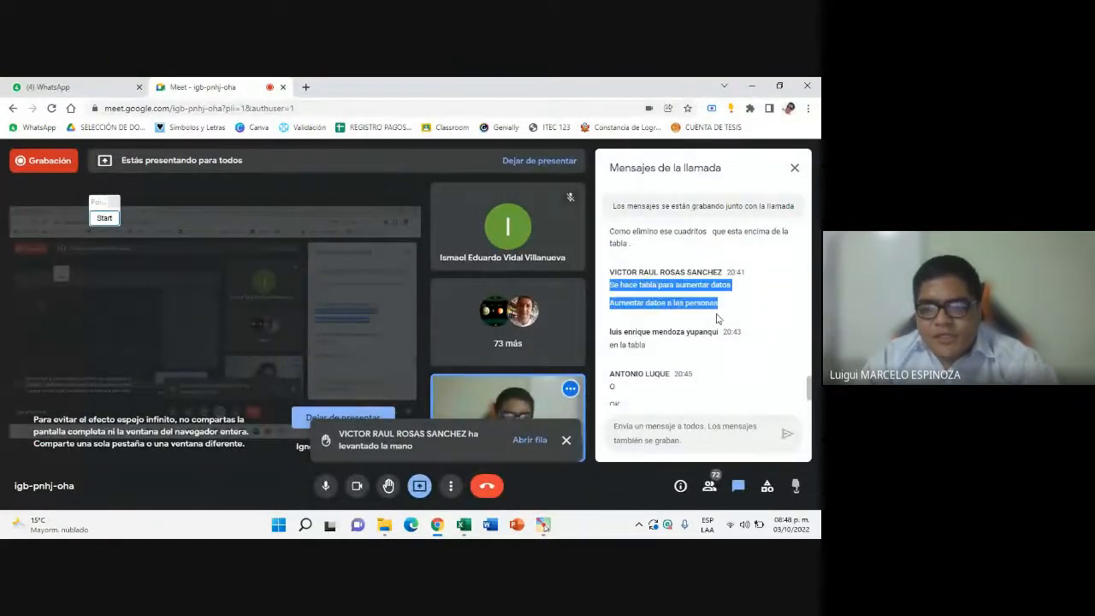
{"action": "scroll", "coordinate": [619, 360], "scroll_direction": "down", "scroll_amount": 2}
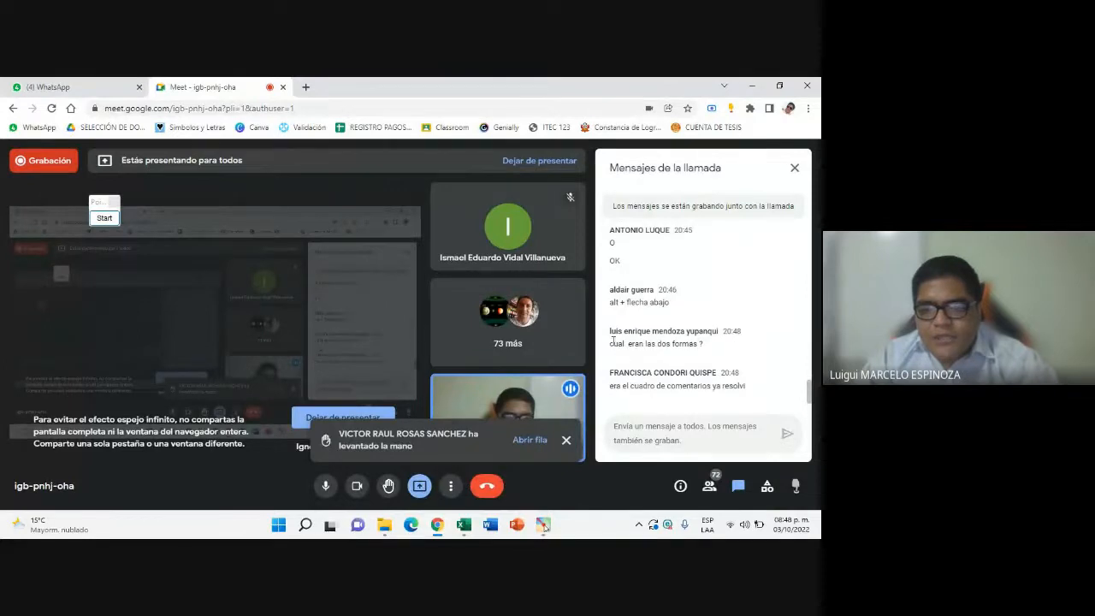
{"action": "left_click_drag", "start_coordinate": [612, 345], "coordinate": [714, 355]}
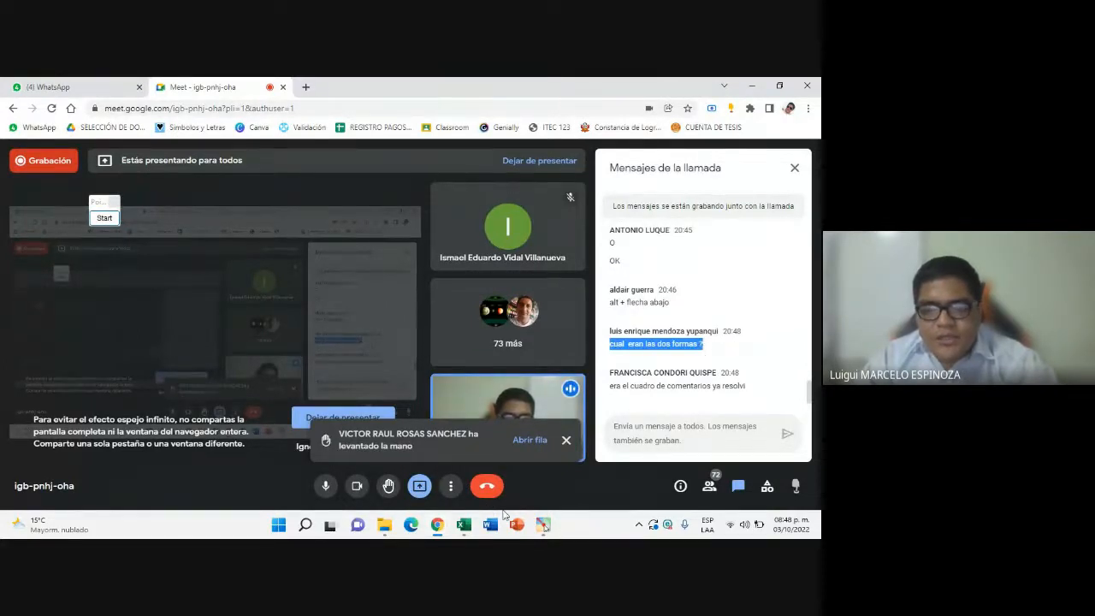
{"action": "left_click", "coordinate": [469, 529]}
Change H17's province from Grau to Cotabambas
{"action": "left_click", "coordinate": [507, 285]}
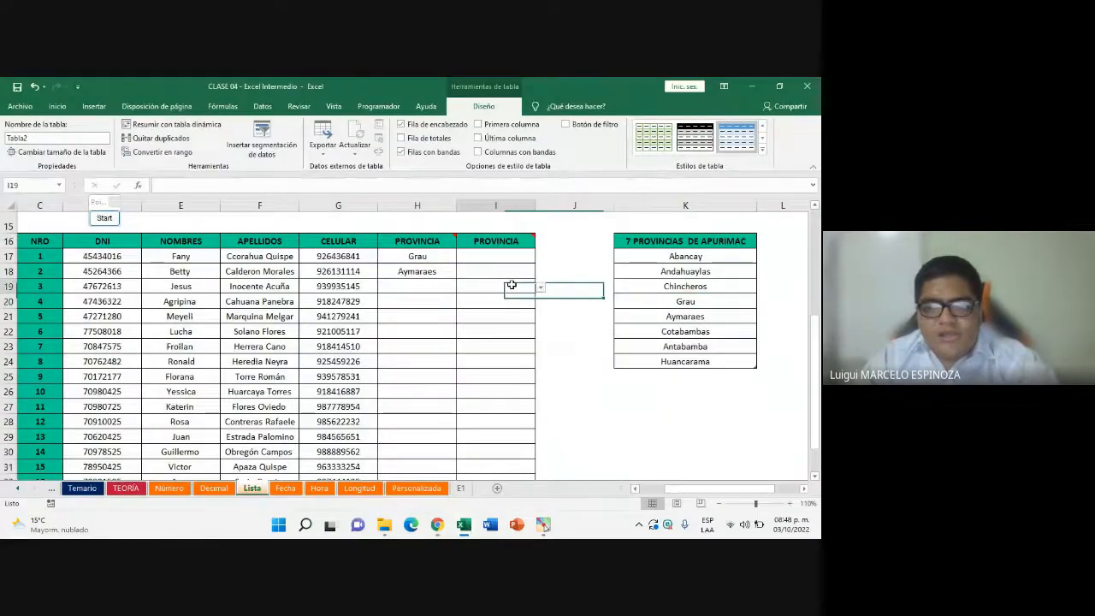
{"action": "left_click", "coordinate": [416, 256]}
{"action": "left_click", "coordinate": [462, 260]}
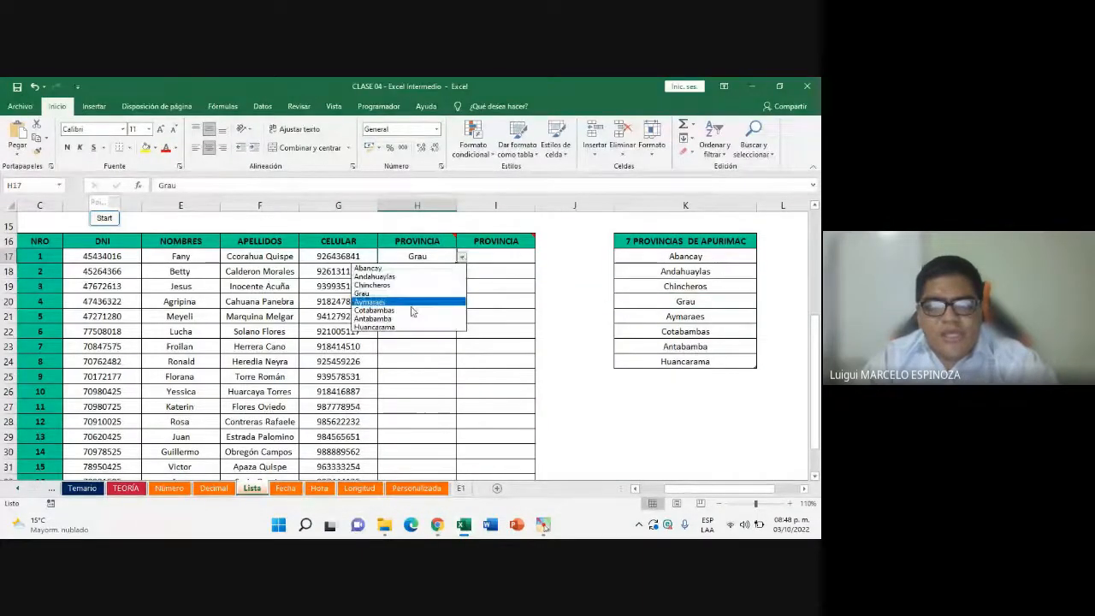
{"action": "left_click", "coordinate": [402, 311]}
Reopen H17's province list, then switch to the Google Meet call
{"action": "left_click", "coordinate": [495, 267]}
{"action": "double_click", "coordinate": [495, 258]}
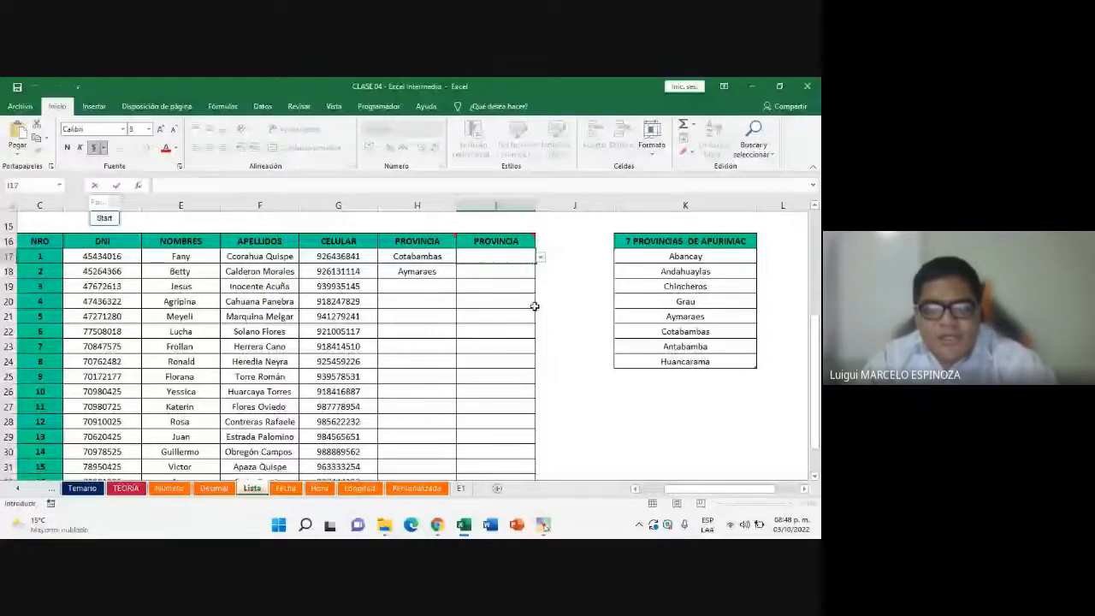
{"action": "left_click", "coordinate": [455, 256]}
{"action": "left_click", "coordinate": [459, 257]}
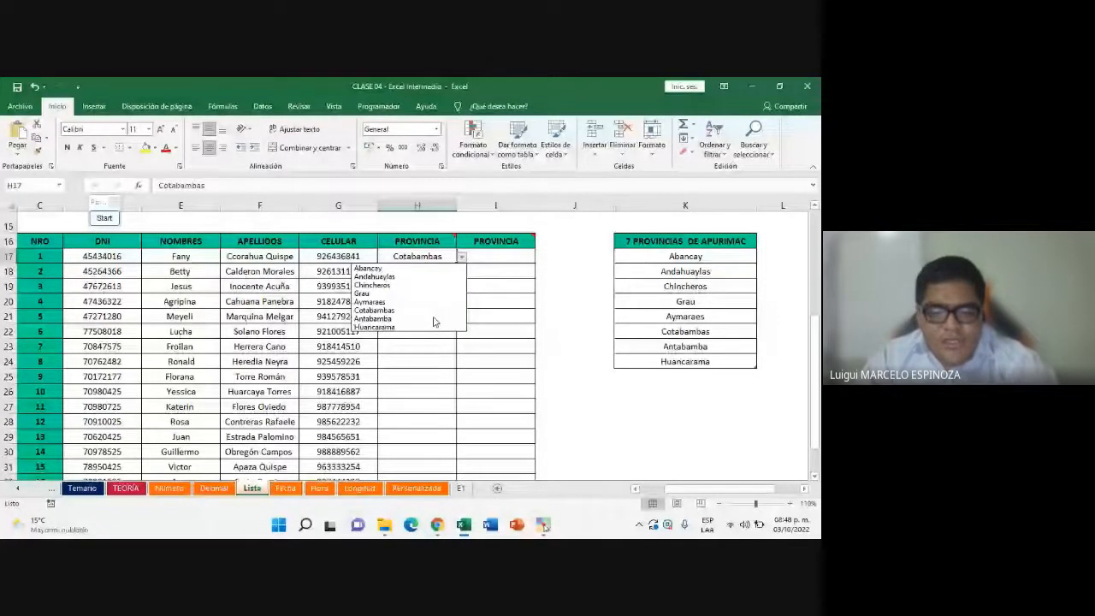
{"action": "key", "text": "alt+Tab"}
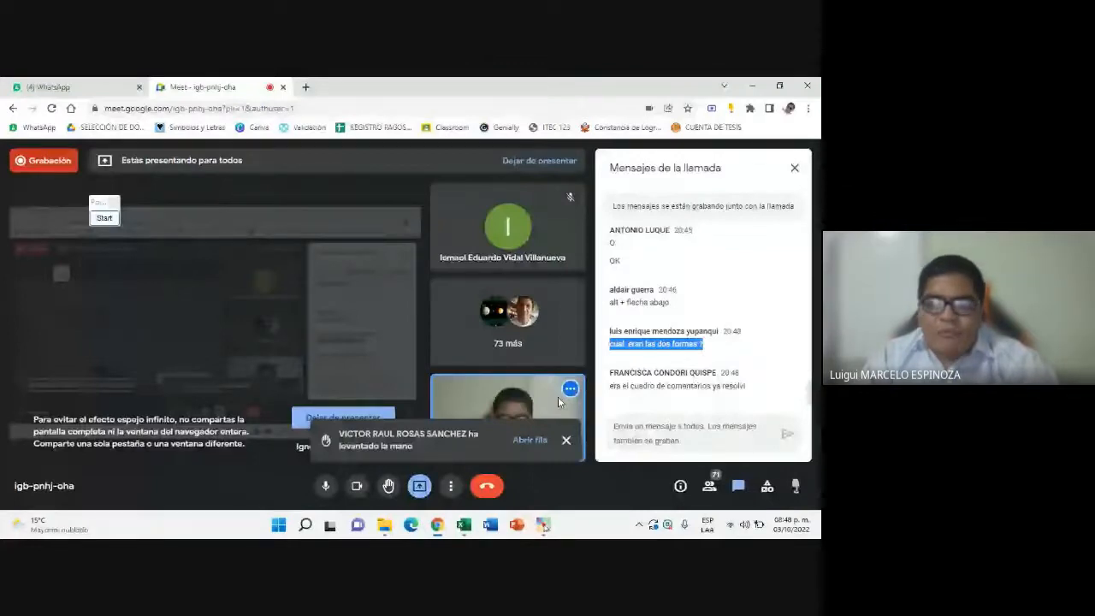
Review the Meet chat between visits to Excel, ending back on the Lista sheet
{"action": "left_click", "coordinate": [463, 524]}
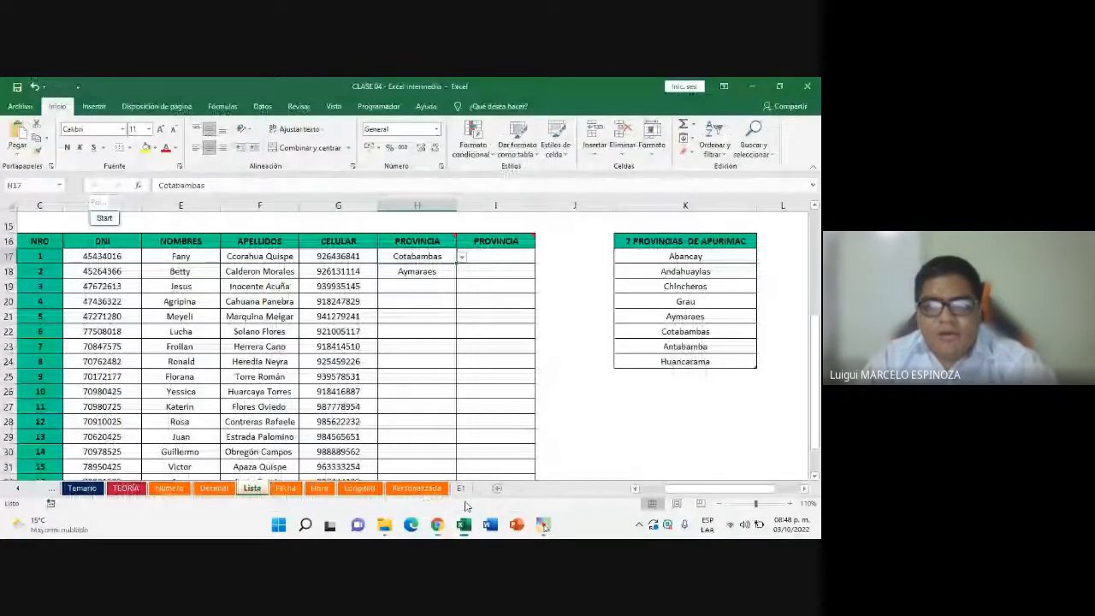
{"action": "left_click", "coordinate": [490, 242]}
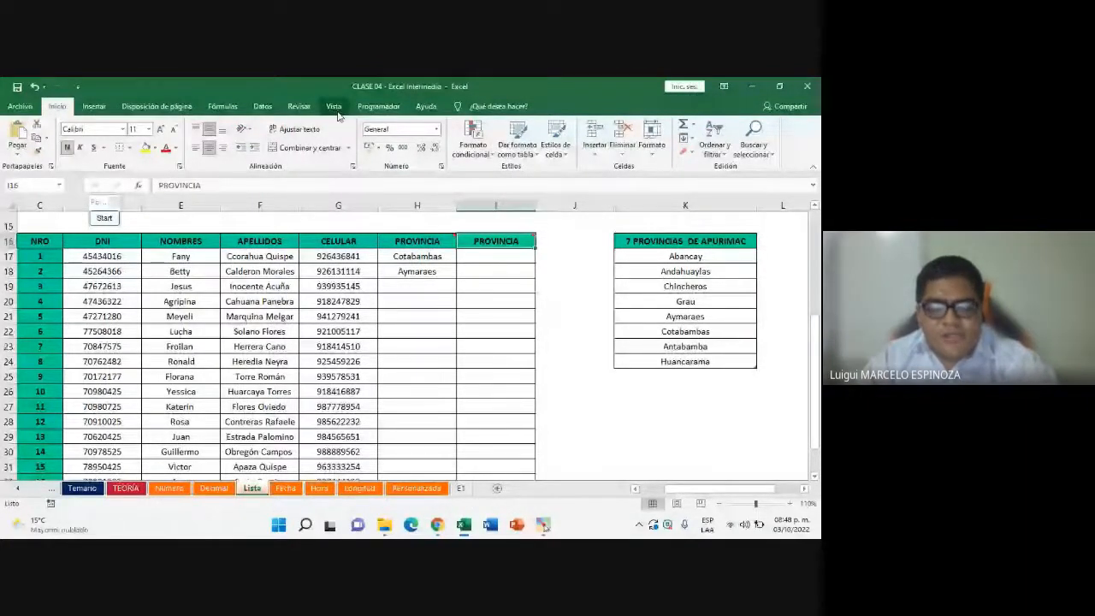
{"action": "mouse_move", "coordinate": [438, 525]}
{"action": "left_click", "coordinate": [505, 466]}
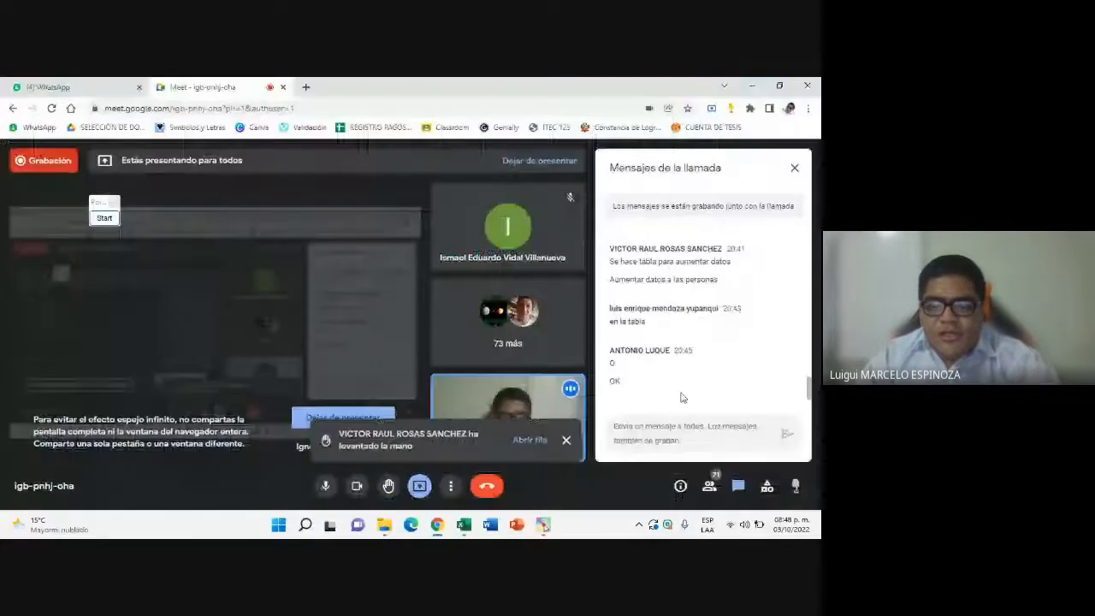
{"action": "scroll", "coordinate": [683, 397], "scroll_direction": "down", "scroll_amount": 3}
{"action": "left_click", "coordinate": [644, 442]}
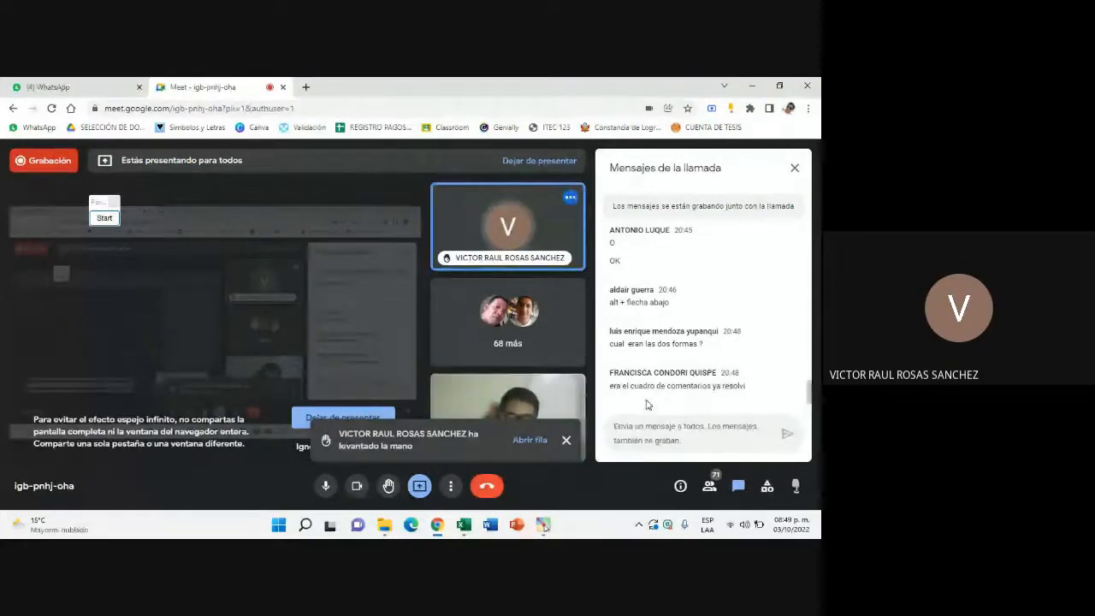
{"action": "left_click", "coordinate": [465, 525]}
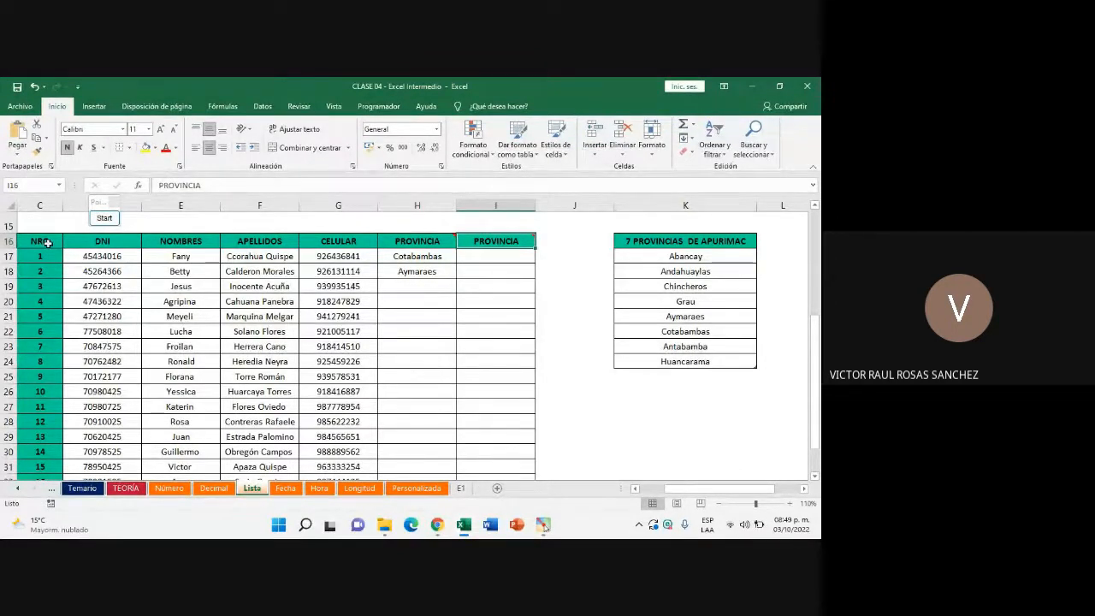
Select the student table from the NRO header C16 through I34
{"action": "left_click_drag", "start_coordinate": [47, 243], "coordinate": [514, 461]}
{"action": "scroll", "coordinate": [418, 391], "scroll_direction": "up", "scroll_amount": 1}
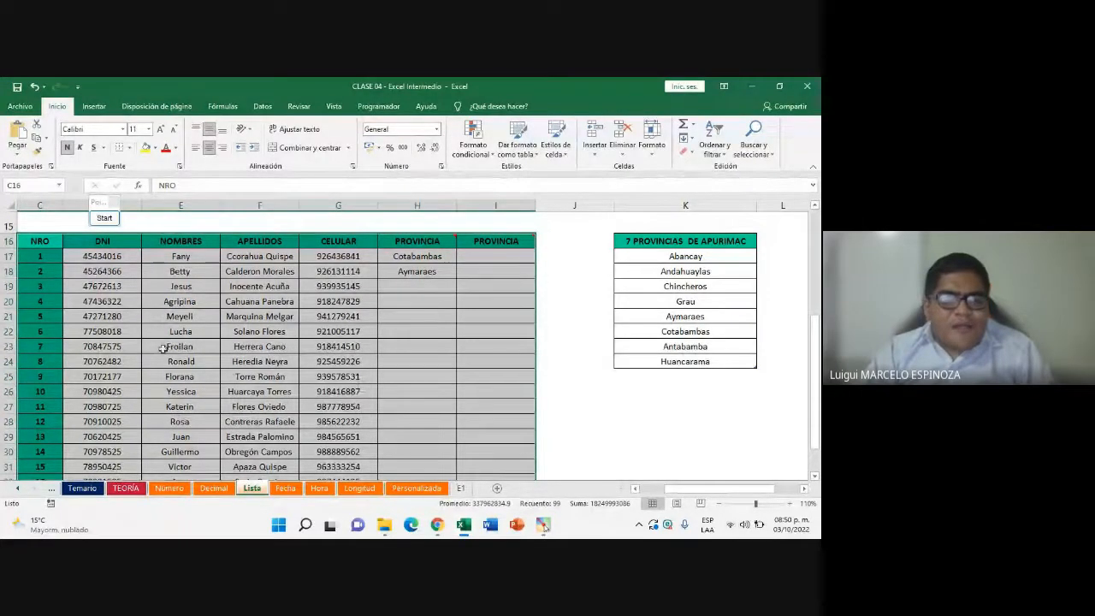
{"action": "scroll", "coordinate": [161, 358], "scroll_direction": "down", "scroll_amount": 1}
{"action": "scroll", "coordinate": [161, 358], "scroll_direction": "down", "scroll_amount": 1}
{"action": "scroll", "coordinate": [328, 370], "scroll_direction": "up", "scroll_amount": 2}
{"action": "left_click", "coordinate": [328, 370]}
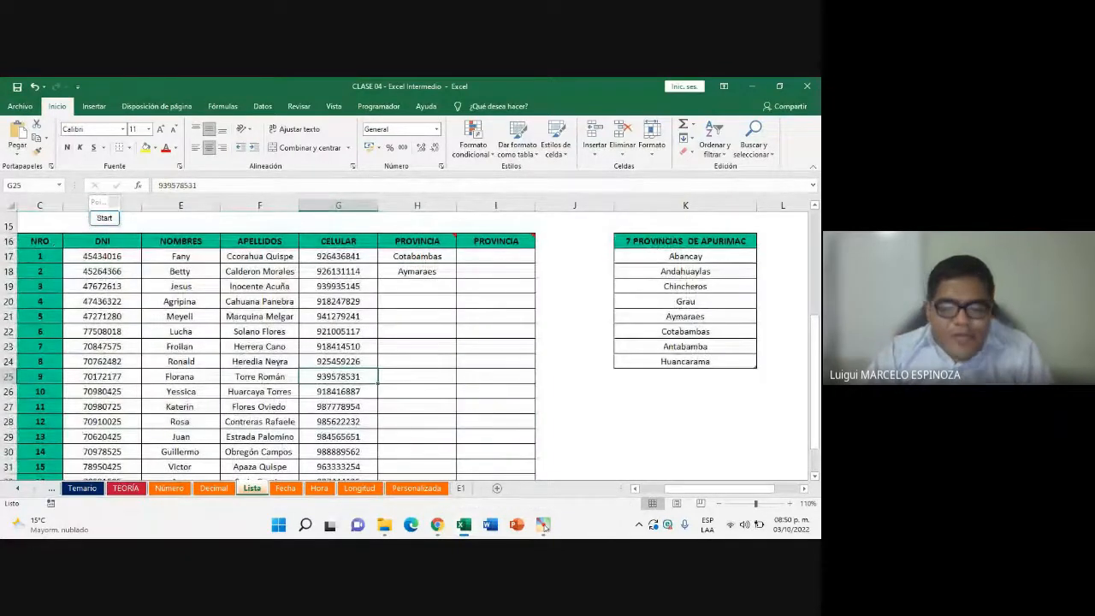
{"action": "scroll", "coordinate": [646, 492], "scroll_direction": "left", "scroll_amount": 2}
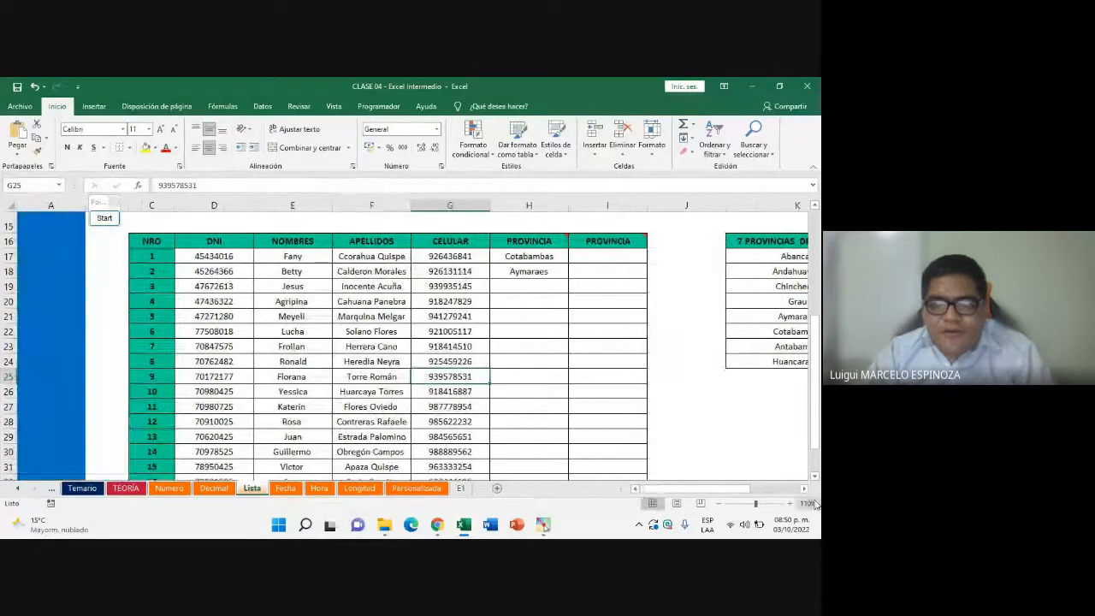
{"action": "left_click", "coordinate": [804, 489]}
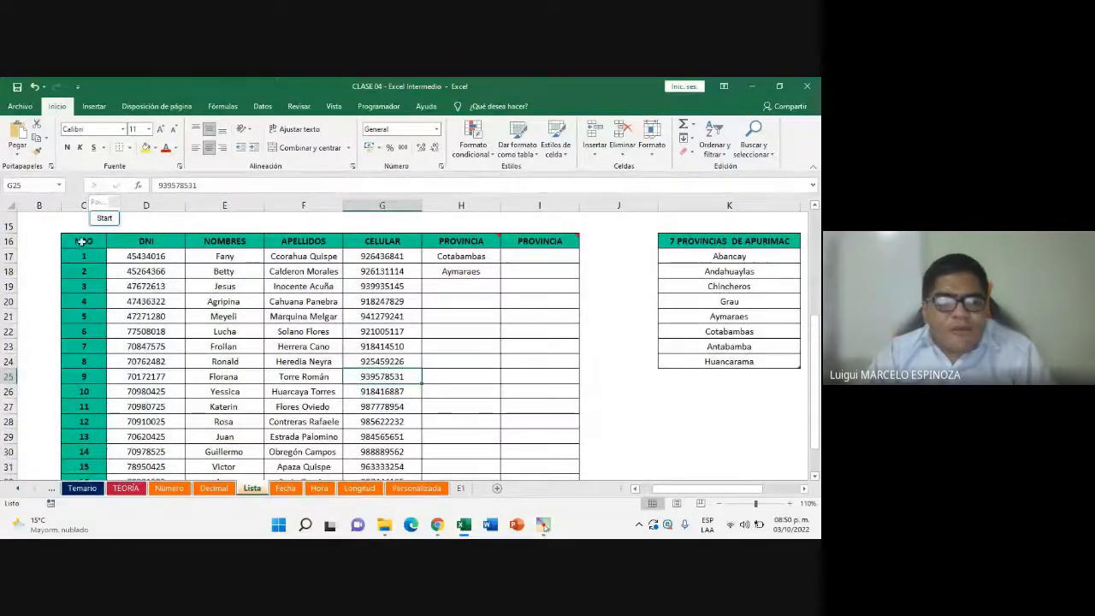
{"action": "left_click_drag", "start_coordinate": [82, 241], "coordinate": [553, 459]}
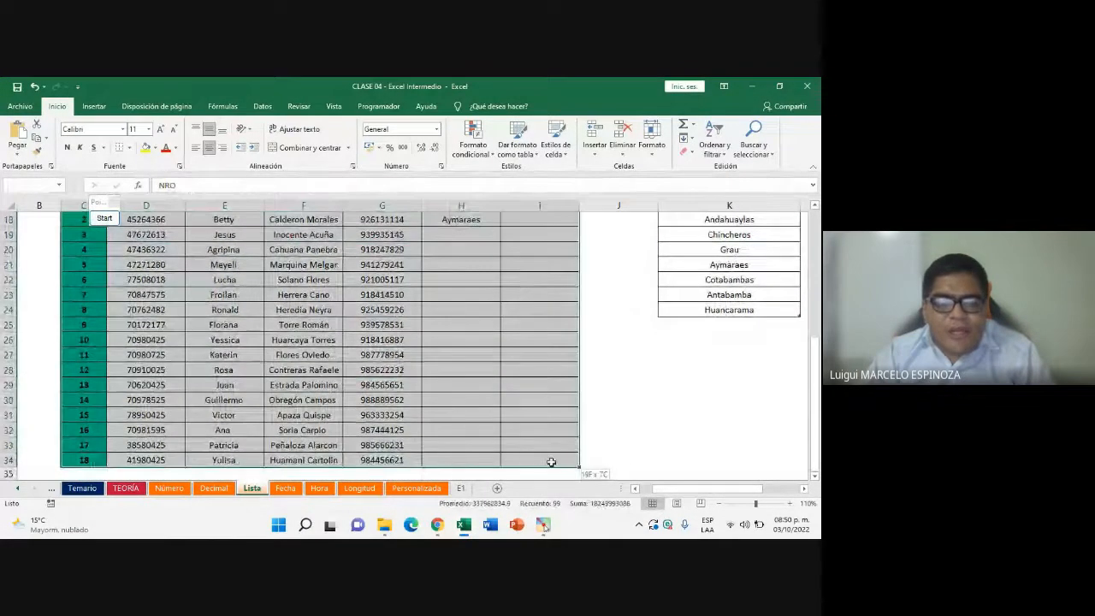
{"action": "left_click", "coordinate": [442, 525]}
{"action": "scroll", "coordinate": [296, 344], "scroll_direction": "up", "scroll_amount": 2}
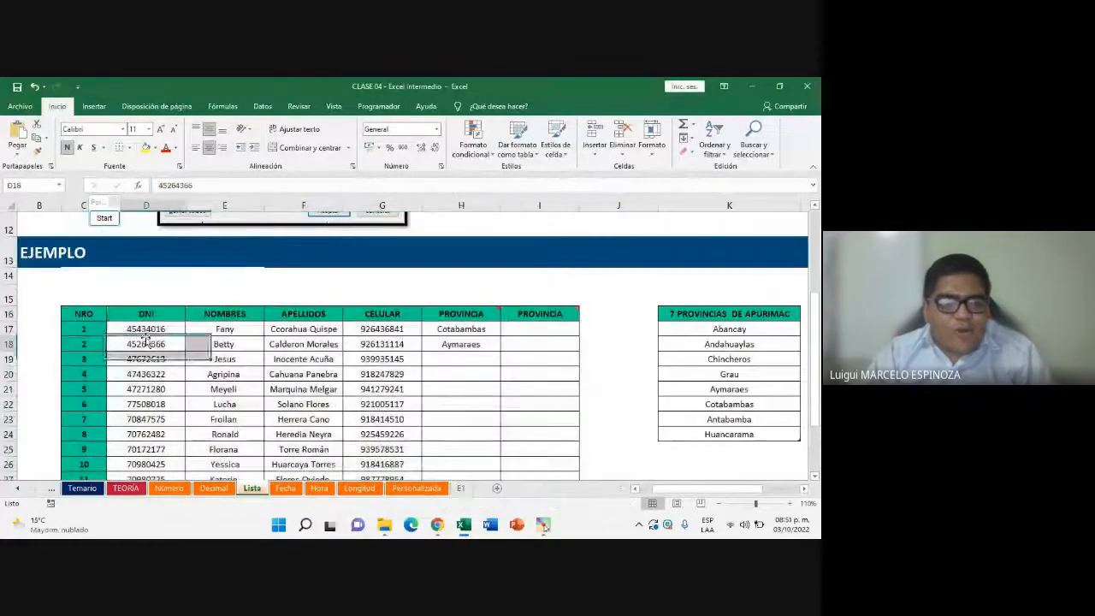
{"action": "left_click_drag", "start_coordinate": [83, 313], "coordinate": [540, 452]}
{"action": "scroll", "coordinate": [316, 362], "scroll_direction": "up", "scroll_amount": 1}
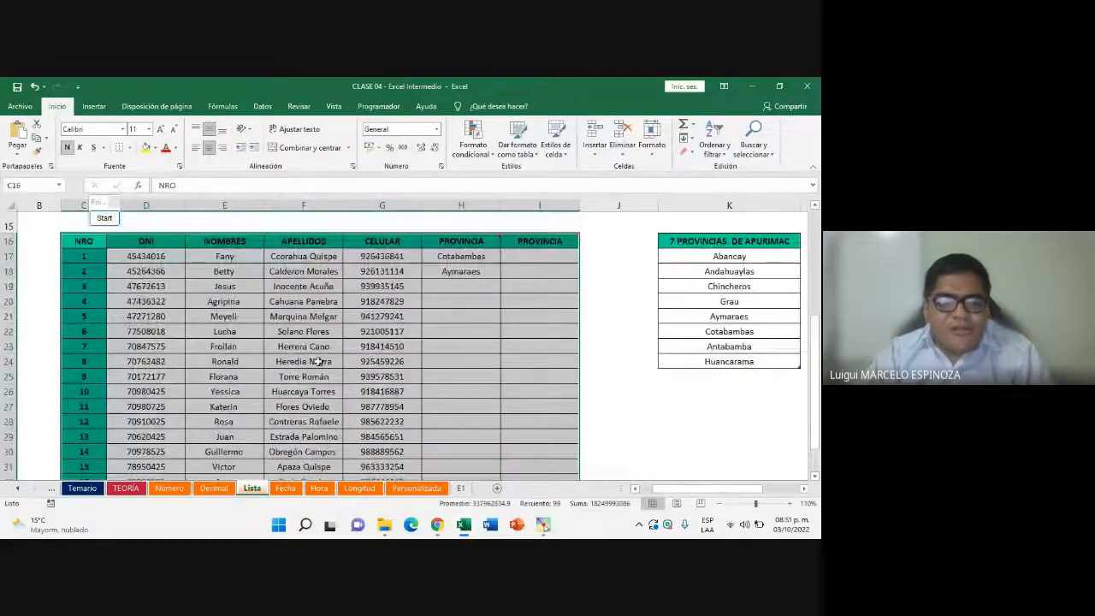
{"action": "key", "text": "XF86AudioRaiseVolume"}
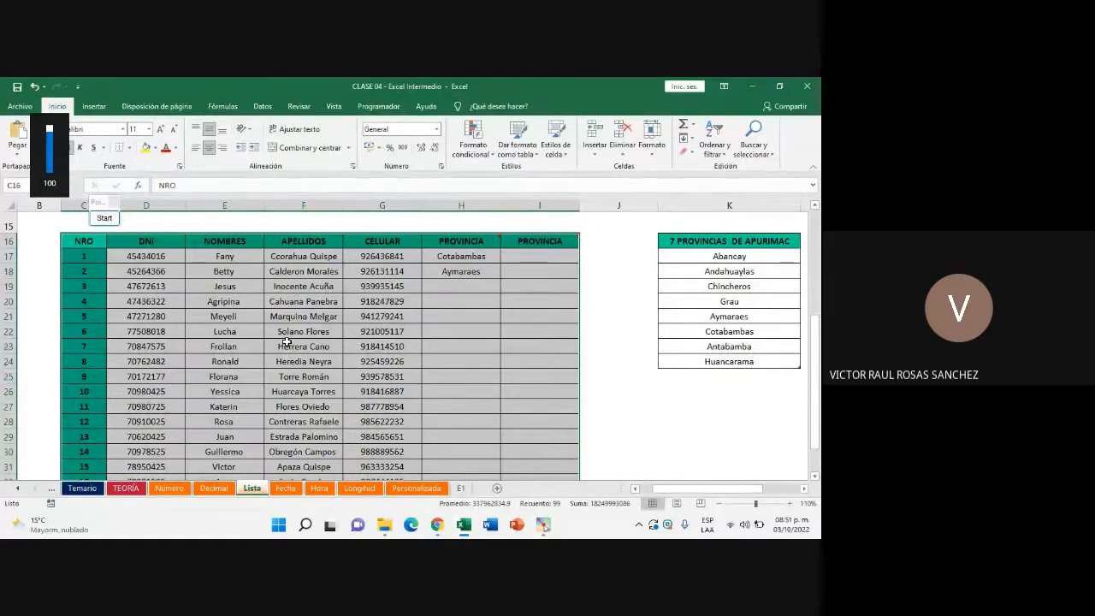
{"action": "left_click", "coordinate": [287, 342]}
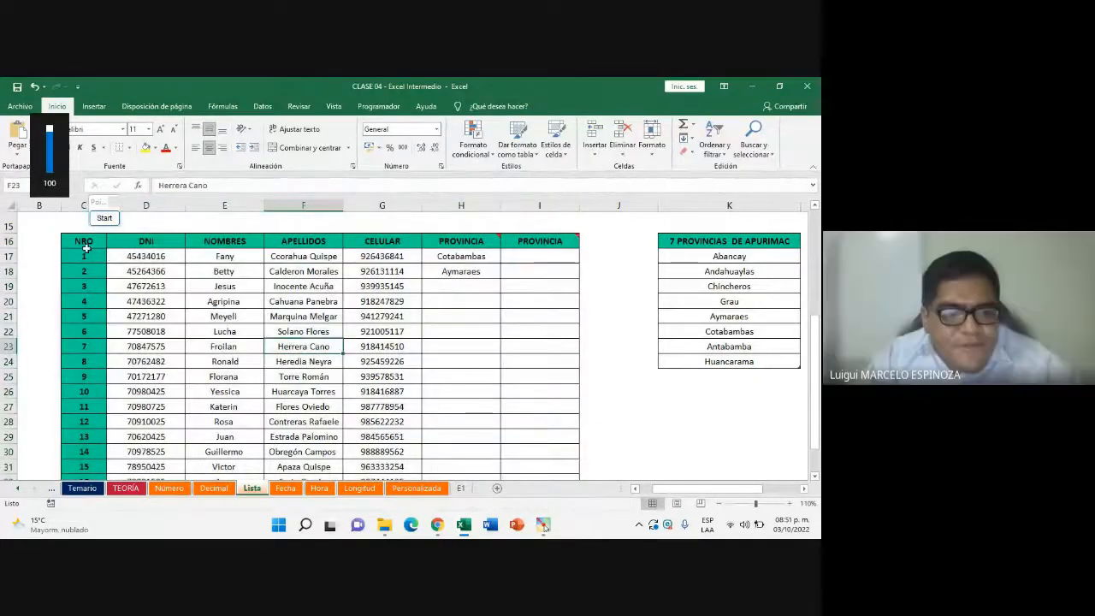
{"action": "left_click_drag", "start_coordinate": [86, 244], "coordinate": [545, 461]}
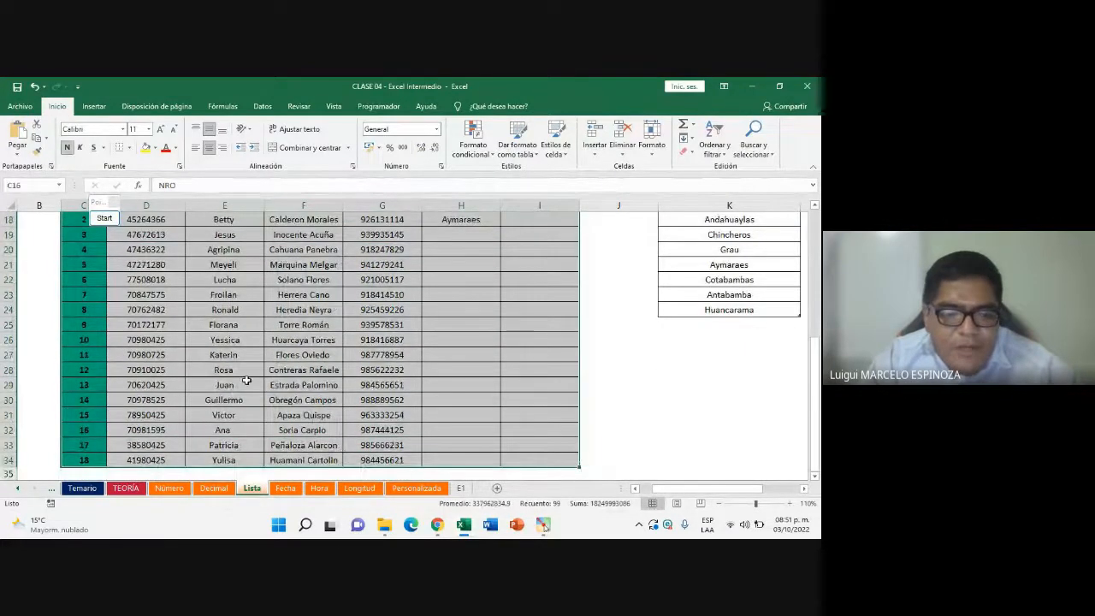
{"action": "scroll", "coordinate": [243, 379], "scroll_direction": "up", "scroll_amount": 2}
{"action": "scroll", "coordinate": [244, 379], "scroll_direction": "down", "scroll_amount": 1}
{"action": "scroll", "coordinate": [244, 380], "scroll_direction": "down", "scroll_amount": 1}
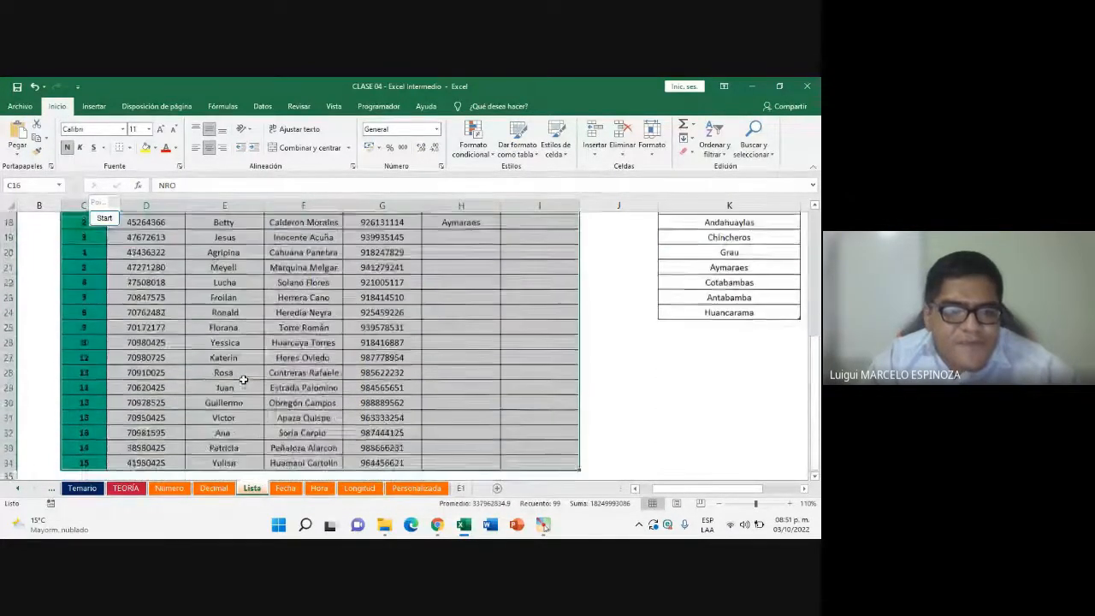
{"action": "scroll", "coordinate": [244, 379], "scroll_direction": "up", "scroll_amount": 1}
{"action": "left_click", "coordinate": [814, 476]}
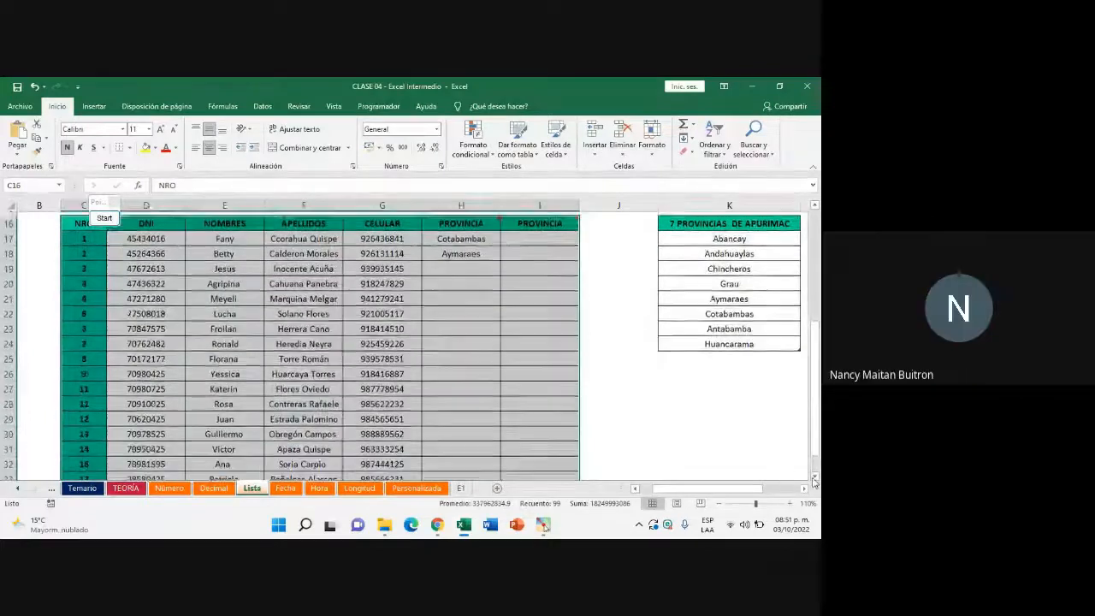
{"action": "left_click", "coordinate": [813, 476]}
{"action": "left_click", "coordinate": [814, 476]}
{"action": "left_click_drag", "start_coordinate": [816, 440], "coordinate": [805, 419]}
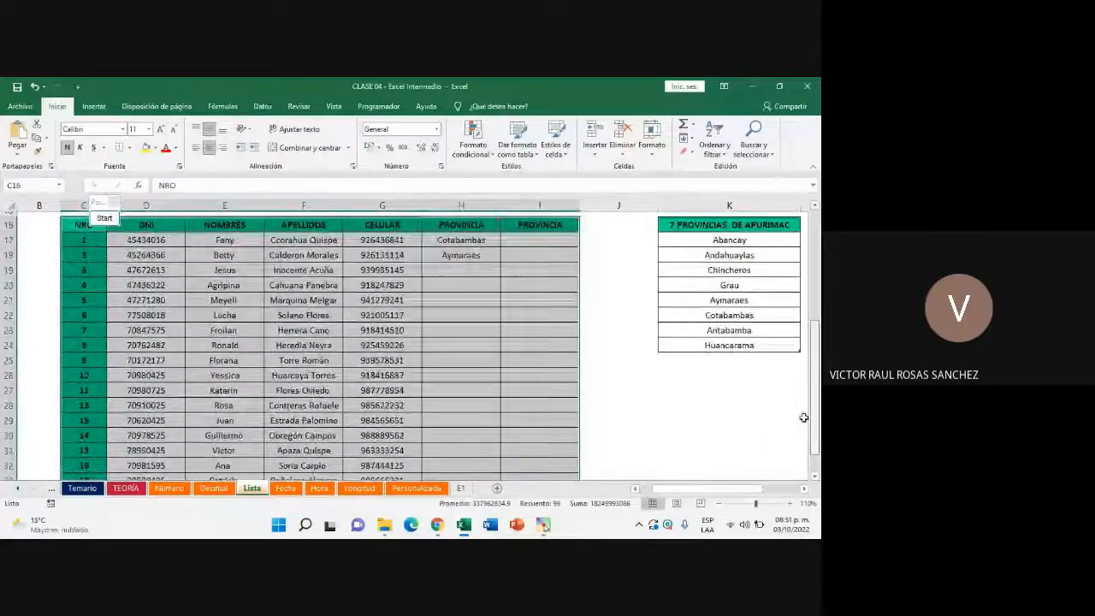
{"action": "scroll", "coordinate": [155, 272], "scroll_direction": "up", "scroll_amount": 1}
{"action": "left_click", "coordinate": [101, 290]}
{"action": "left_click_drag", "start_coordinate": [101, 290], "coordinate": [554, 490]}
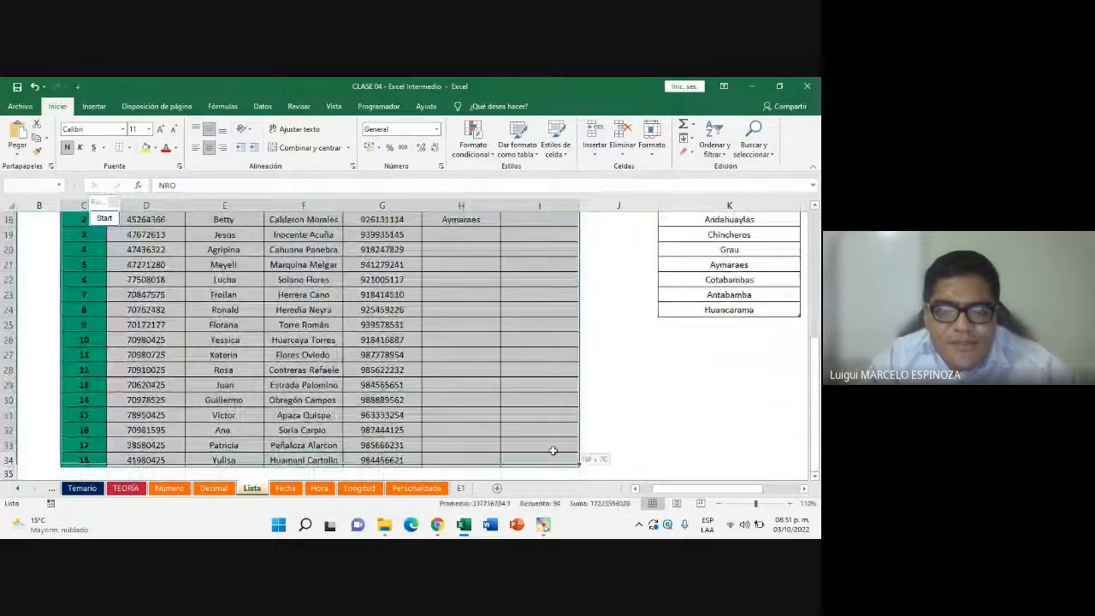
{"action": "scroll", "coordinate": [248, 316], "scroll_direction": "up", "scroll_amount": 1}
{"action": "left_click", "coordinate": [247, 316]}
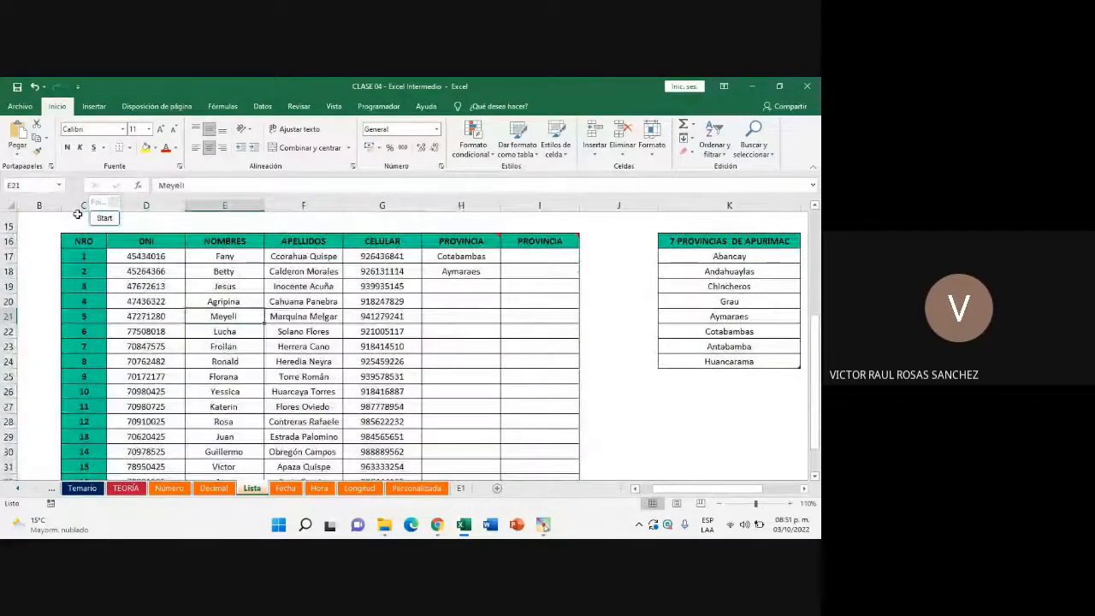
{"action": "left_click", "coordinate": [279, 172]}
{"action": "mouse_move", "coordinate": [279, 164]}
{"action": "left_mouse_down"}
{"action": "mouse_move", "coordinate": [556, 206]}
{"action": "mouse_move", "coordinate": [755, 181]}
{"action": "left_mouse_up"}
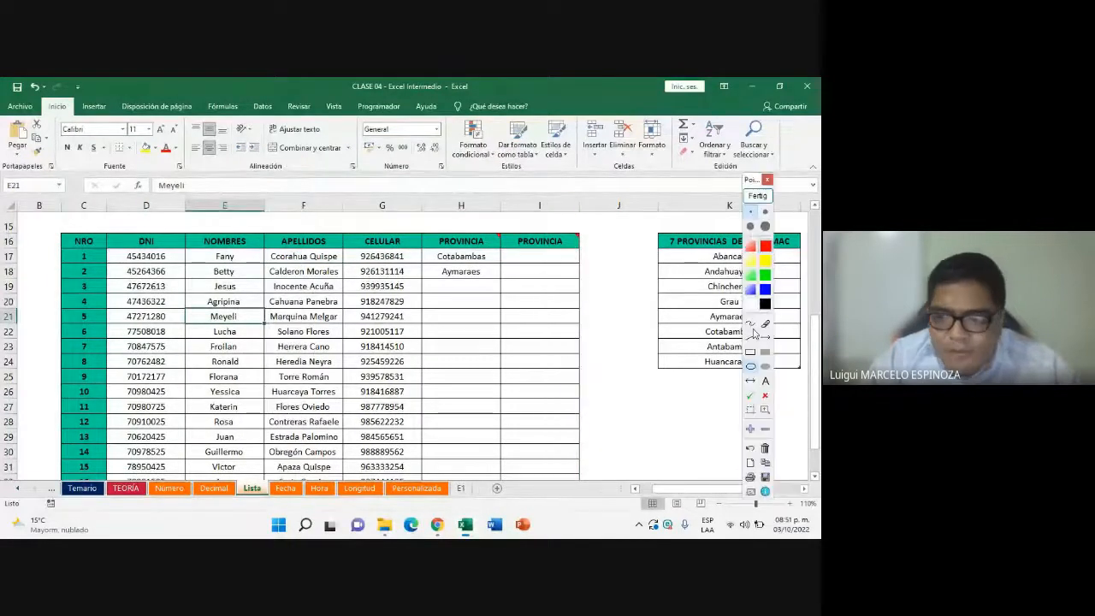
{"action": "left_click", "coordinate": [750, 352]}
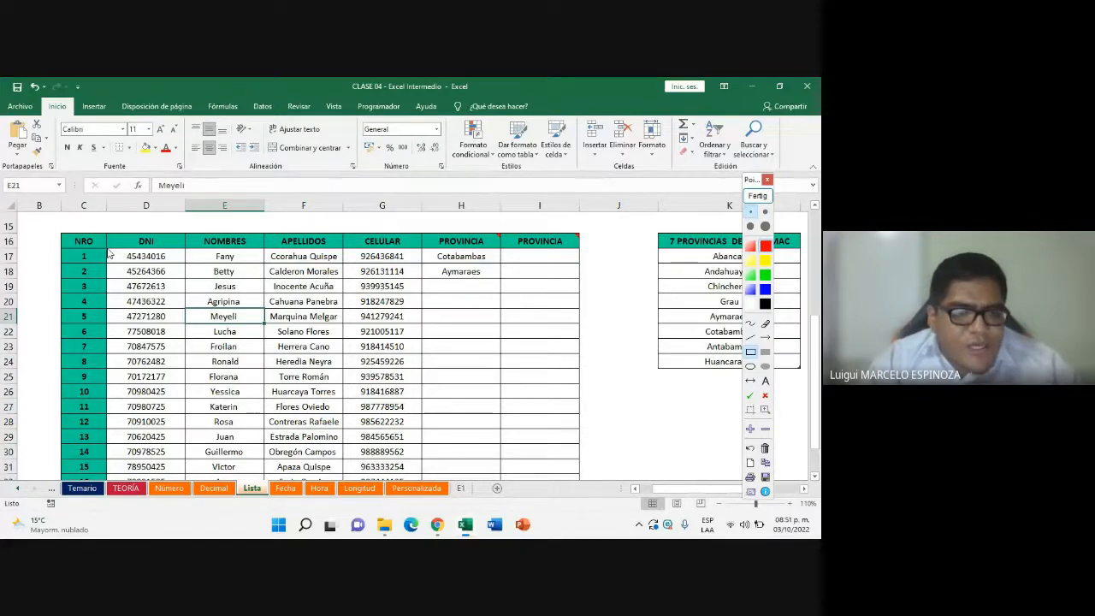
{"action": "mouse_move", "coordinate": [109, 252]}
{"action": "left_mouse_down"}
{"action": "mouse_move", "coordinate": [187, 439]}
{"action": "mouse_move", "coordinate": [190, 476]}
{"action": "left_mouse_up"}
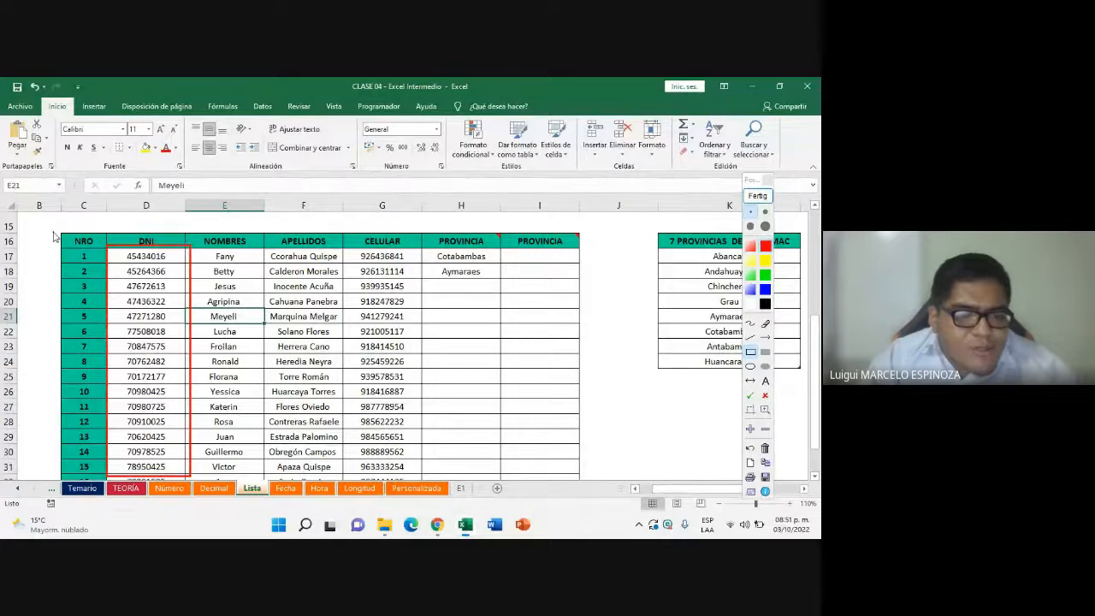
{"action": "mouse_move", "coordinate": [53, 236]}
{"action": "left_mouse_down"}
{"action": "mouse_move", "coordinate": [119, 427]}
{"action": "mouse_move", "coordinate": [120, 470]}
{"action": "left_mouse_up"}
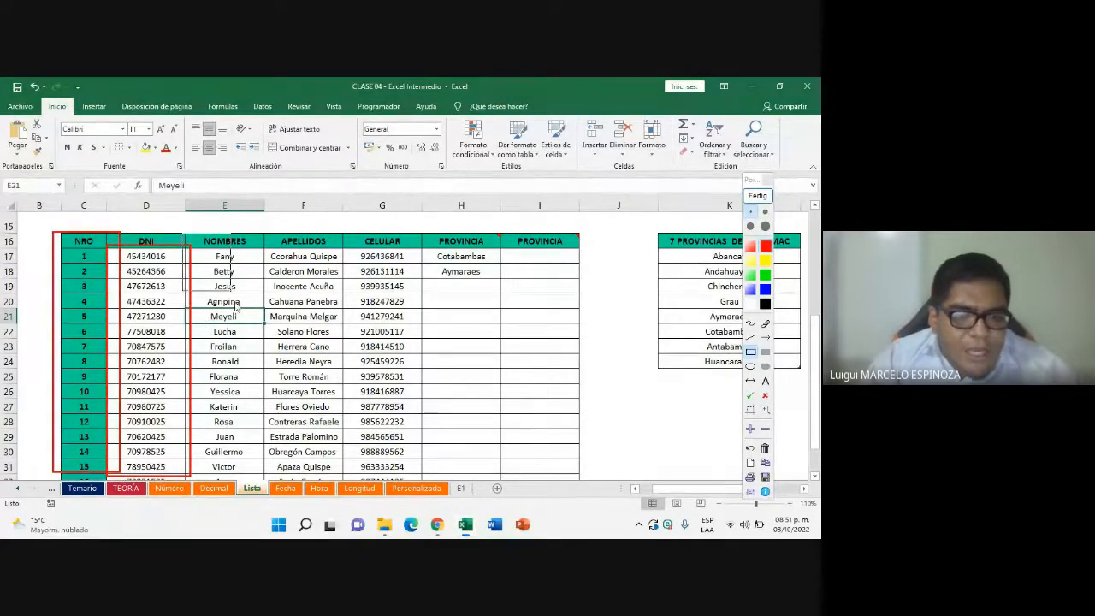
{"action": "left_click_drag", "start_coordinate": [234, 308], "coordinate": [265, 490]}
{"action": "mouse_move", "coordinate": [264, 233]}
{"action": "left_mouse_down"}
{"action": "mouse_move", "coordinate": [361, 484]}
{"action": "mouse_move", "coordinate": [348, 485]}
{"action": "left_mouse_up"}
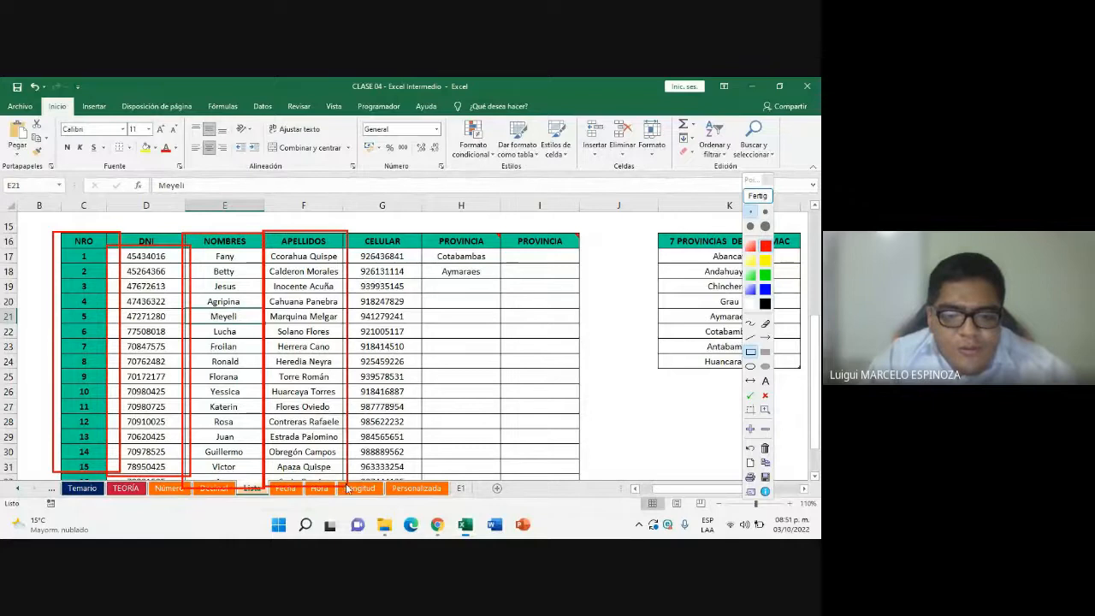
{"action": "left_click", "coordinate": [751, 325]}
{"action": "mouse_move", "coordinate": [351, 315]}
{"action": "left_mouse_down"}
{"action": "mouse_move", "coordinate": [468, 231]}
{"action": "mouse_move", "coordinate": [657, 256]}
{"action": "mouse_move", "coordinate": [613, 274]}
{"action": "left_mouse_up"}
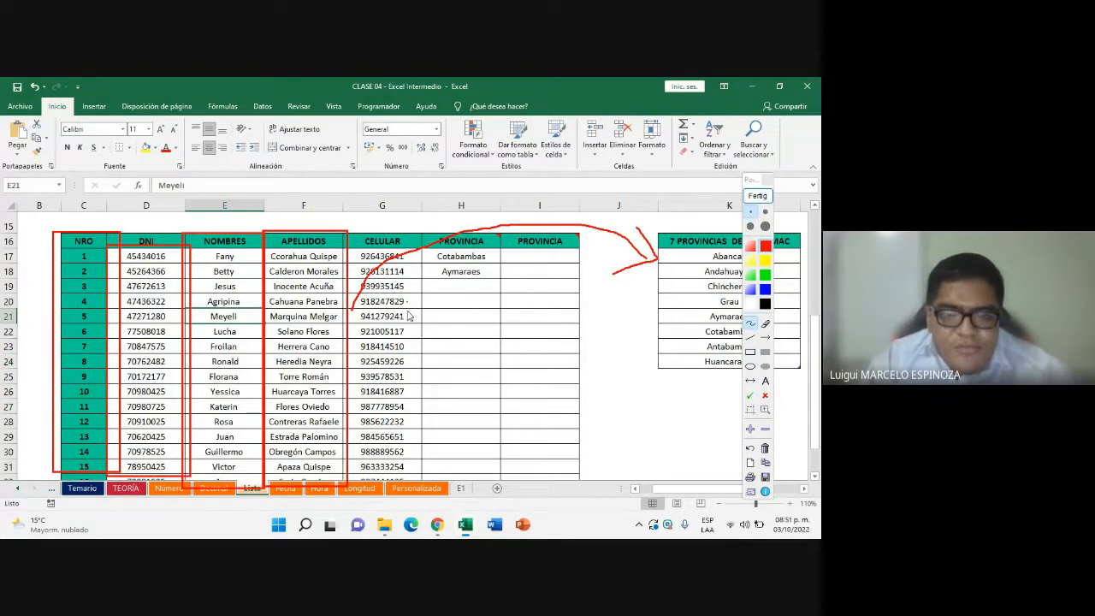
{"action": "left_click", "coordinate": [761, 197]}
{"action": "left_click", "coordinate": [759, 196]}
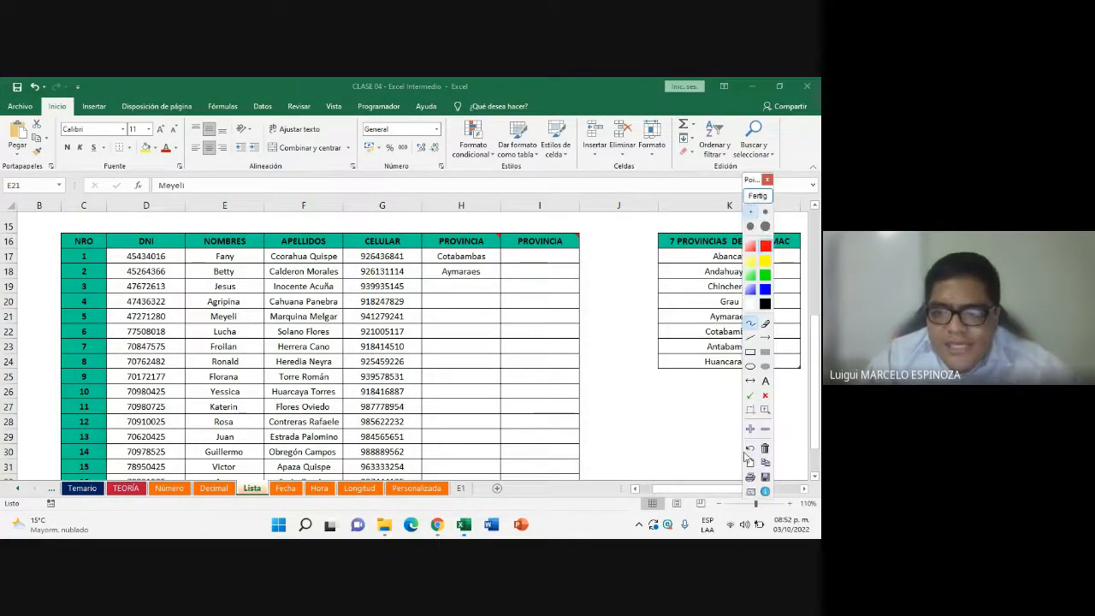
{"action": "left_click", "coordinate": [751, 351]}
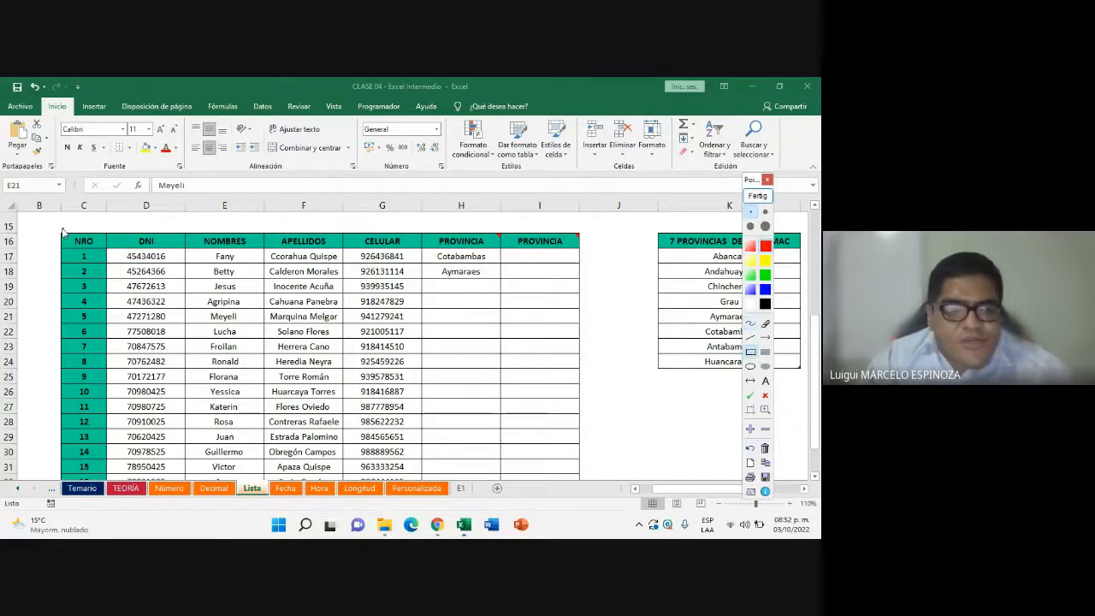
{"action": "mouse_move", "coordinate": [62, 229]}
{"action": "left_mouse_down"}
{"action": "mouse_move", "coordinate": [120, 270]}
{"action": "mouse_move", "coordinate": [562, 452]}
{"action": "mouse_move", "coordinate": [597, 482]}
{"action": "mouse_move", "coordinate": [584, 488]}
{"action": "left_mouse_up"}
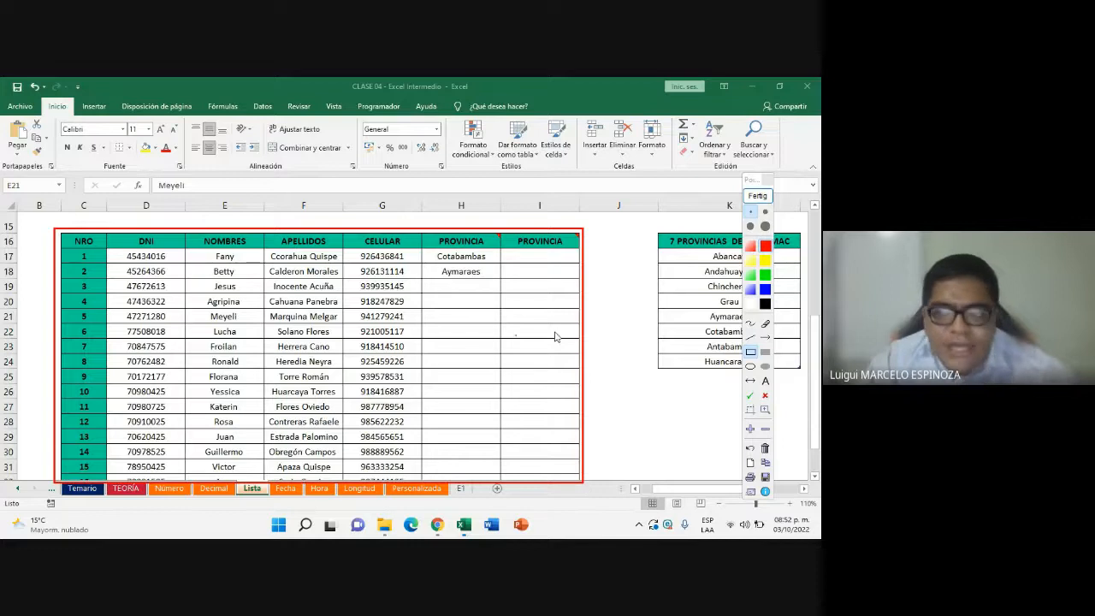
{"action": "left_click", "coordinate": [751, 324]}
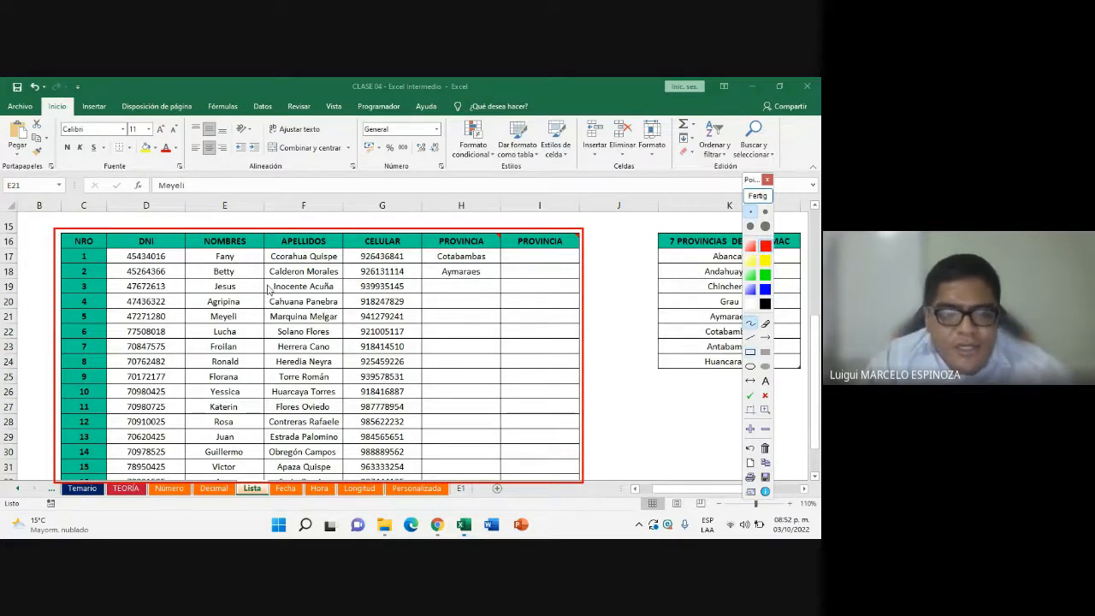
{"action": "mouse_move", "coordinate": [279, 327]}
{"action": "left_mouse_down"}
{"action": "mouse_move", "coordinate": [286, 287]}
{"action": "mouse_move", "coordinate": [571, 281]}
{"action": "mouse_move", "coordinate": [622, 320]}
{"action": "mouse_move", "coordinate": [576, 332]}
{"action": "left_mouse_up"}
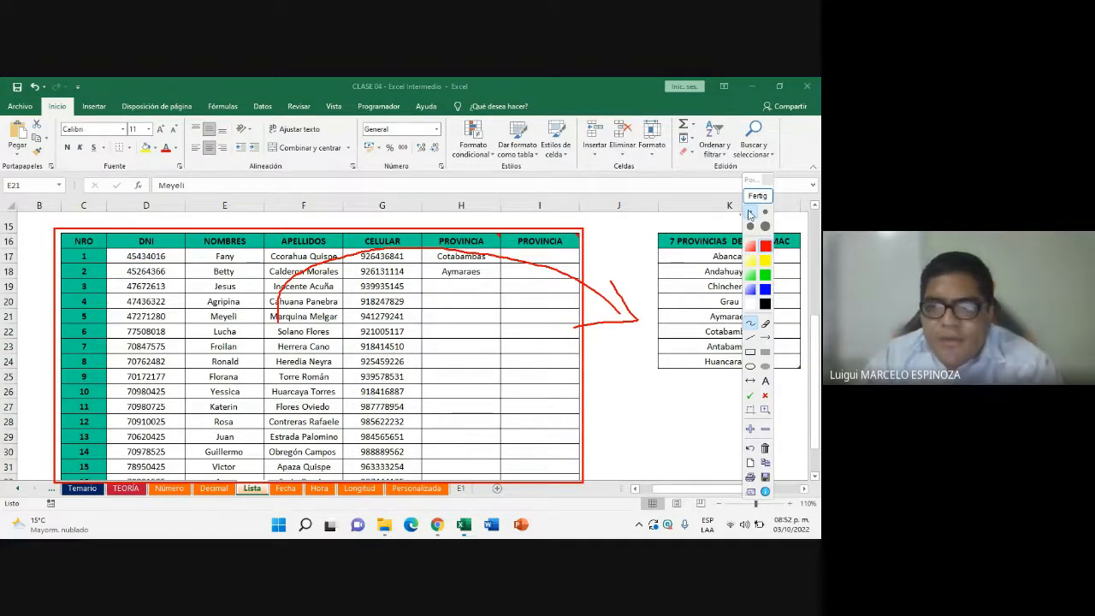
{"action": "left_click", "coordinate": [758, 196]}
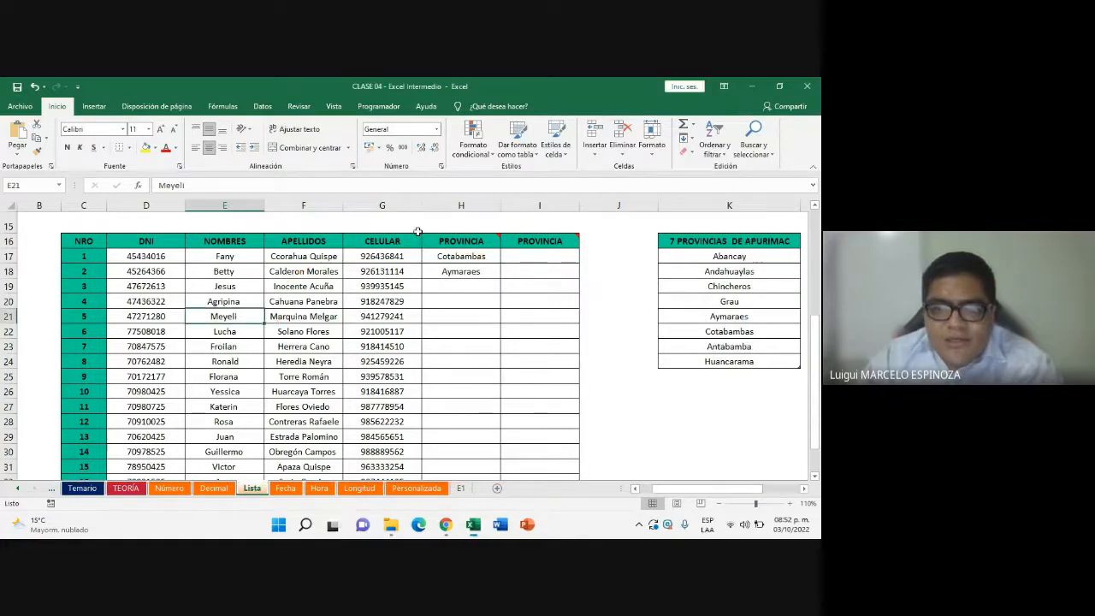
{"action": "key", "text": "F9"}
{"action": "mouse_move", "coordinate": [648, 225]}
{"action": "left_mouse_down"}
{"action": "mouse_move", "coordinate": [787, 317]}
{"action": "mouse_move", "coordinate": [805, 379]}
{"action": "left_mouse_up"}
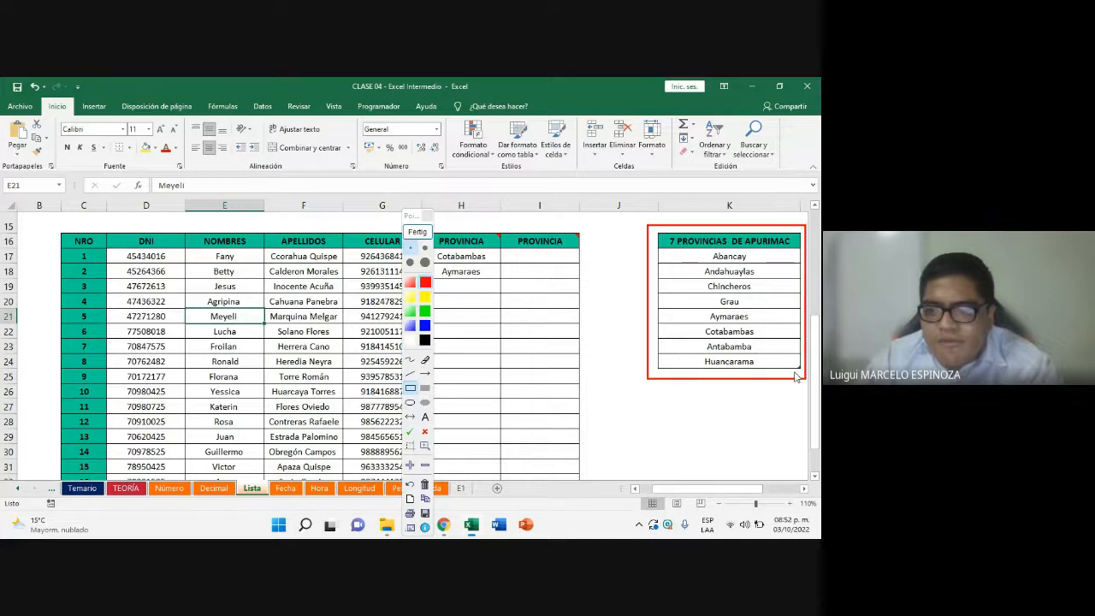
{"action": "left_click_drag", "start_coordinate": [415, 217], "coordinate": [85, 229]}
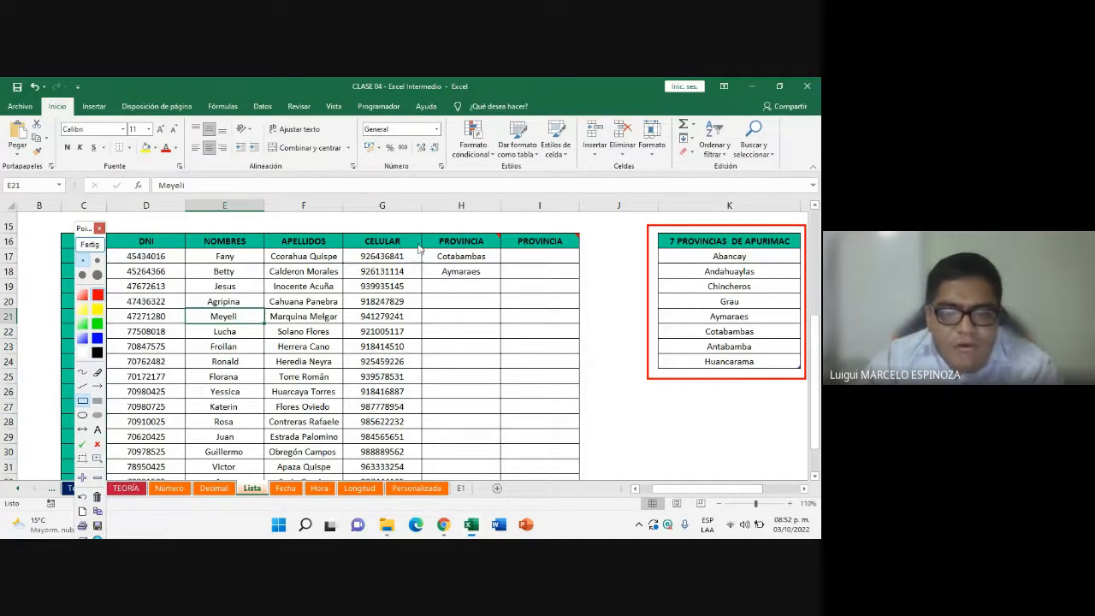
{"action": "mouse_move", "coordinate": [473, 346]}
{"action": "left_mouse_down"}
{"action": "mouse_move", "coordinate": [512, 475]}
{"action": "mouse_move", "coordinate": [505, 486]}
{"action": "mouse_move", "coordinate": [508, 469]}
{"action": "left_mouse_up"}
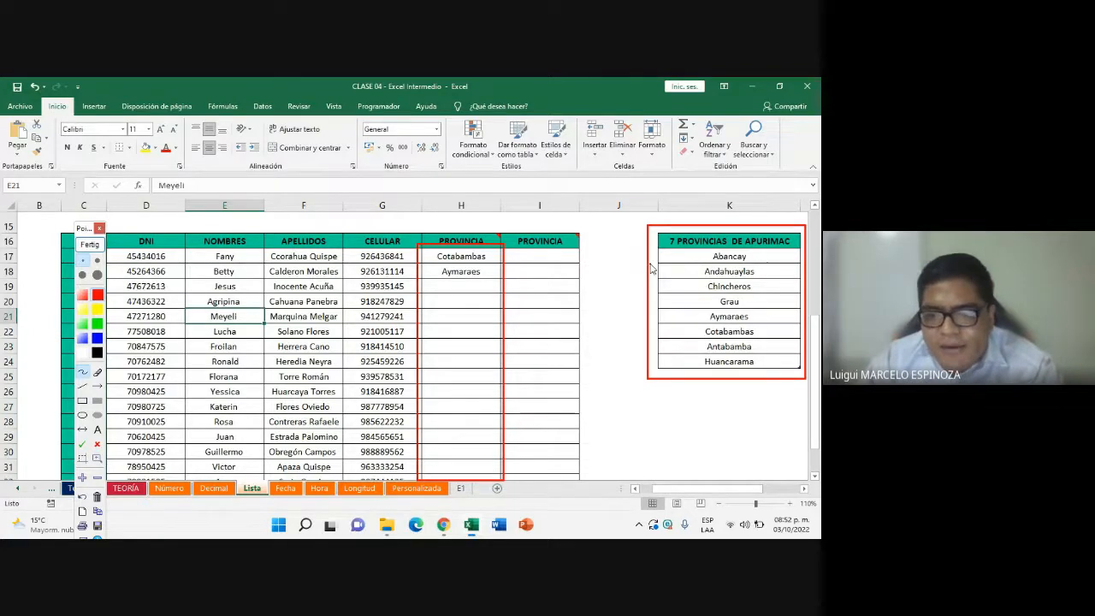
{"action": "left_click_drag", "start_coordinate": [627, 230], "coordinate": [569, 220]}
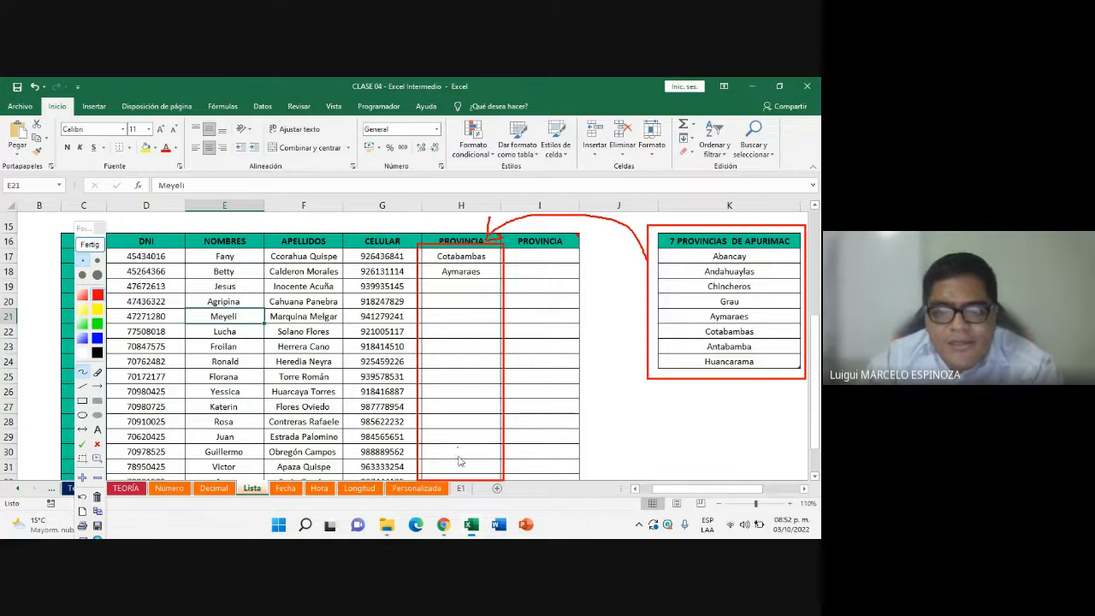
Frame the provinces table with an on-screen annotation rectangle, then clear it
{"action": "left_click", "coordinate": [90, 243]}
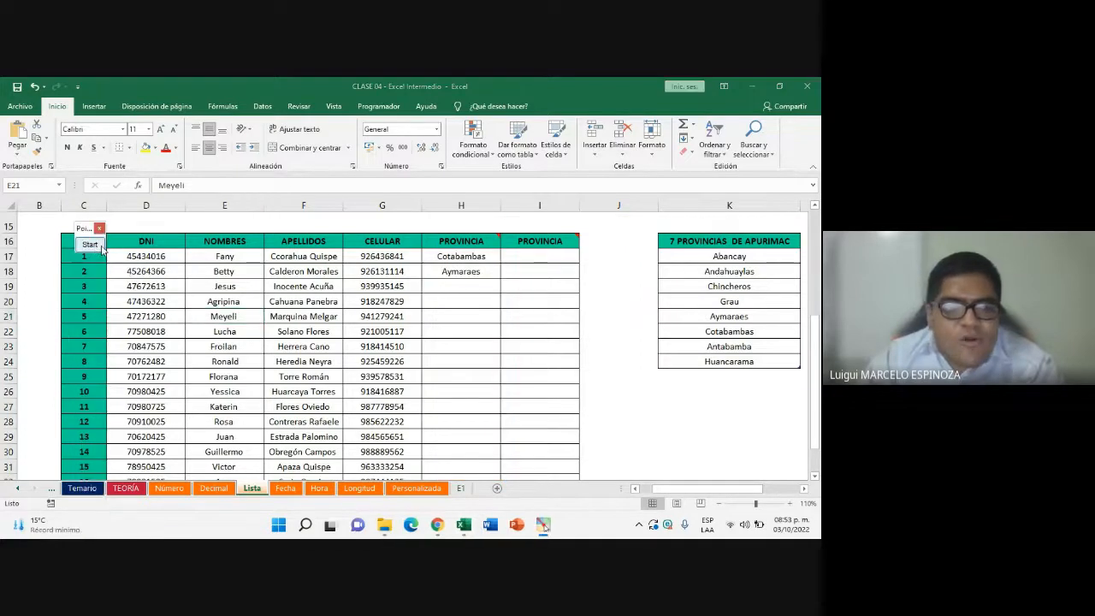
{"action": "left_click_drag", "start_coordinate": [90, 235], "coordinate": [704, 286]}
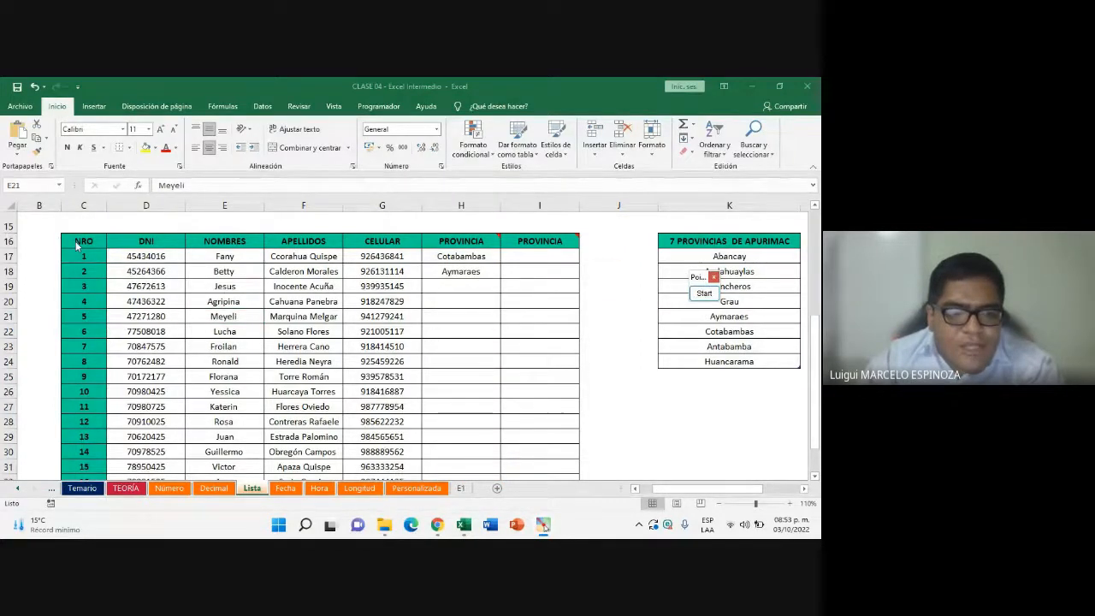
{"action": "scroll", "coordinate": [154, 393], "scroll_direction": "down", "scroll_amount": 2}
{"action": "scroll", "coordinate": [214, 385], "scroll_direction": "up", "scroll_amount": 4}
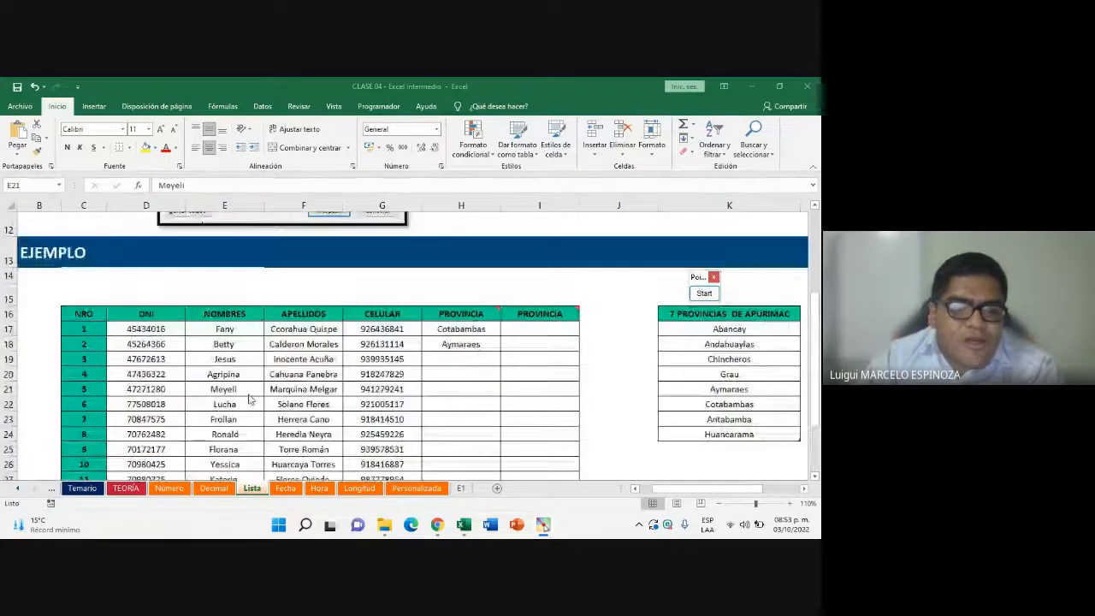
{"action": "scroll", "coordinate": [160, 369], "scroll_direction": "down", "scroll_amount": 2}
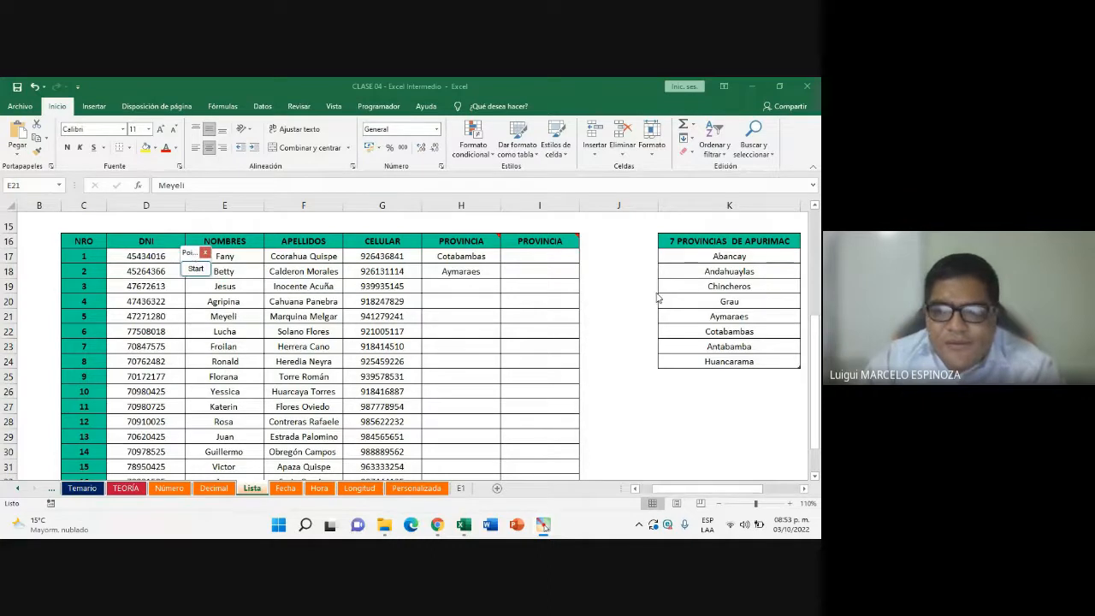
{"action": "left_click", "coordinate": [374, 220]}
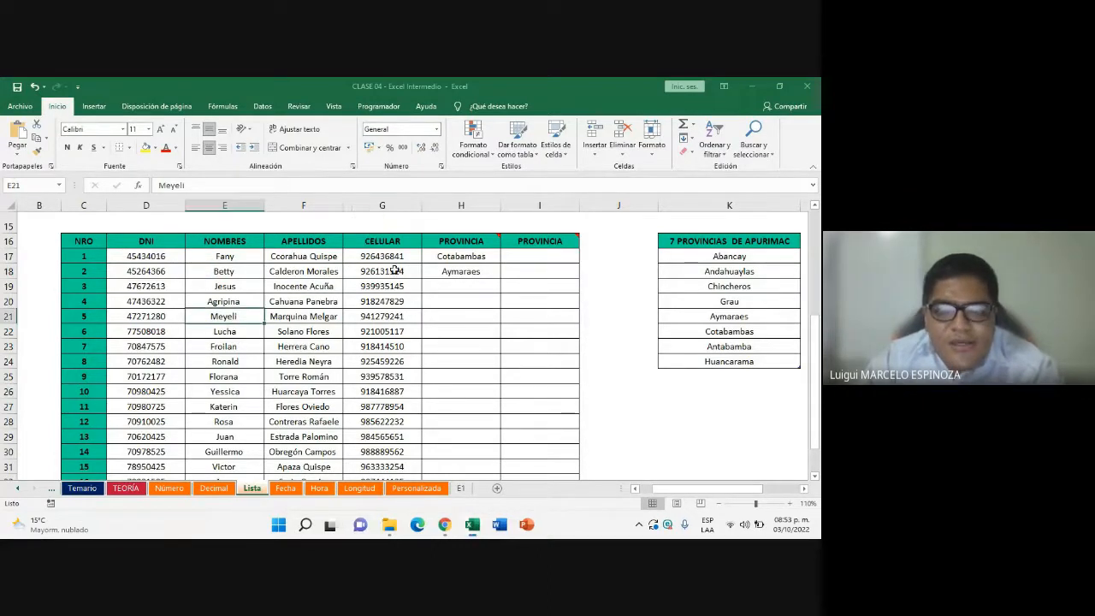
{"action": "mouse_move", "coordinate": [650, 226]}
{"action": "left_mouse_down"}
{"action": "mouse_move", "coordinate": [745, 275]}
{"action": "mouse_move", "coordinate": [807, 383]}
{"action": "left_mouse_up"}
{"action": "left_click", "coordinate": [364, 235]}
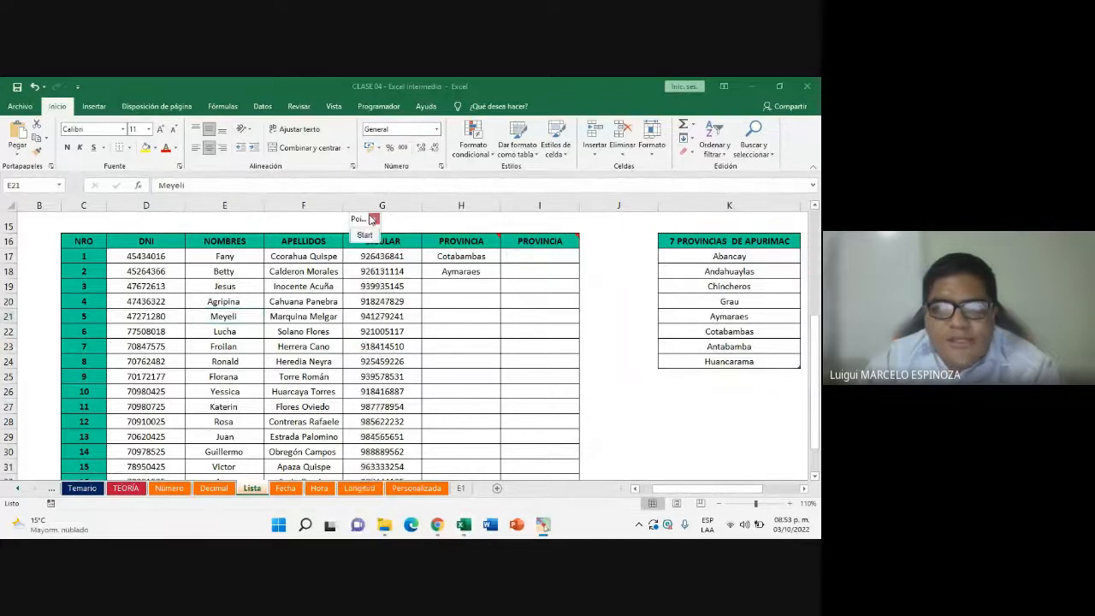
Inspect province table Tabla2 in Table Design, running from Abancay to Huancarama
{"action": "left_click", "coordinate": [335, 107]}
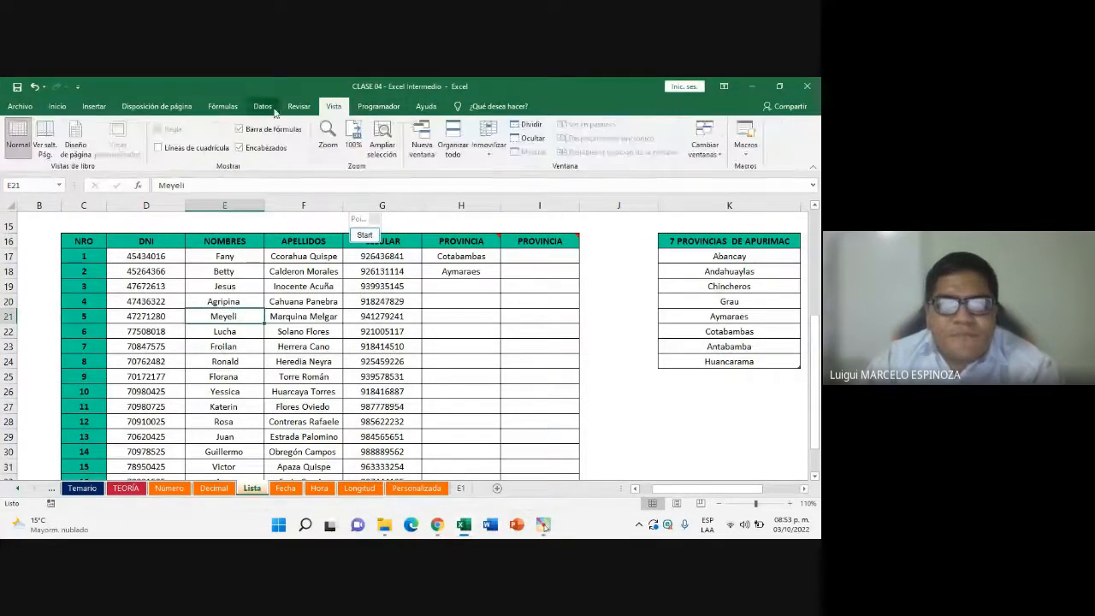
{"action": "left_click", "coordinate": [717, 257]}
{"action": "left_click", "coordinate": [484, 106]}
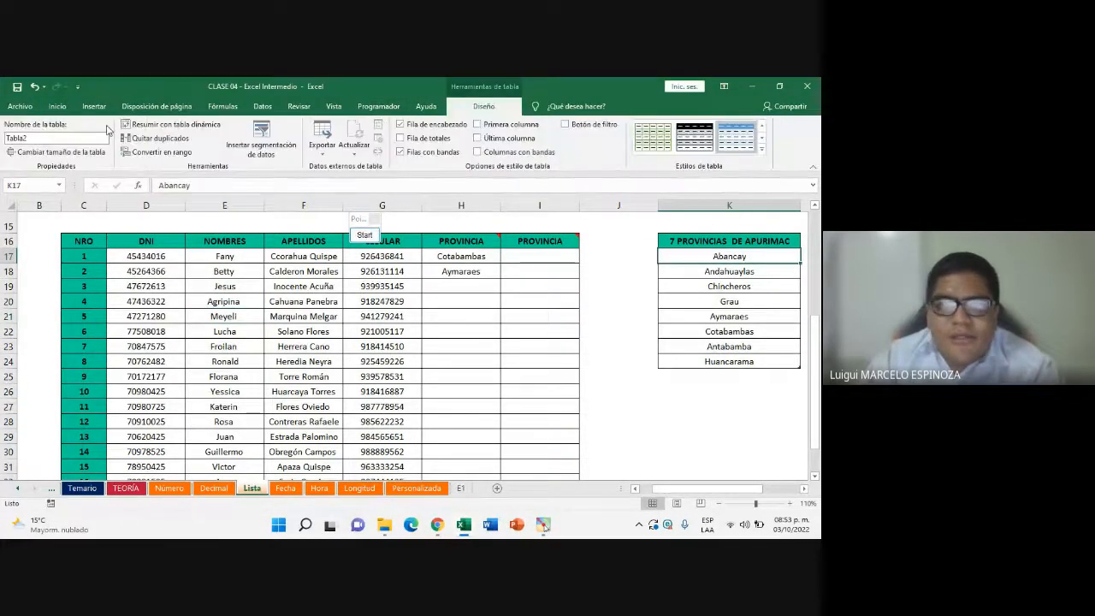
{"action": "left_click", "coordinate": [57, 138]}
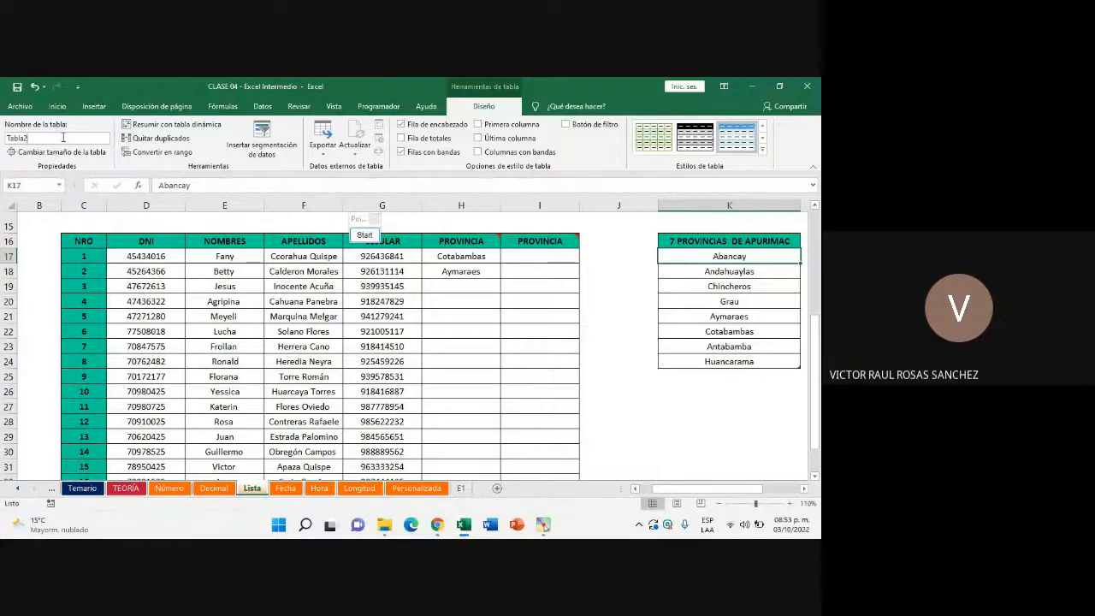
{"action": "left_click_drag", "start_coordinate": [36, 137], "coordinate": [3, 138]}
{"action": "left_click_drag", "start_coordinate": [360, 226], "coordinate": [625, 244]}
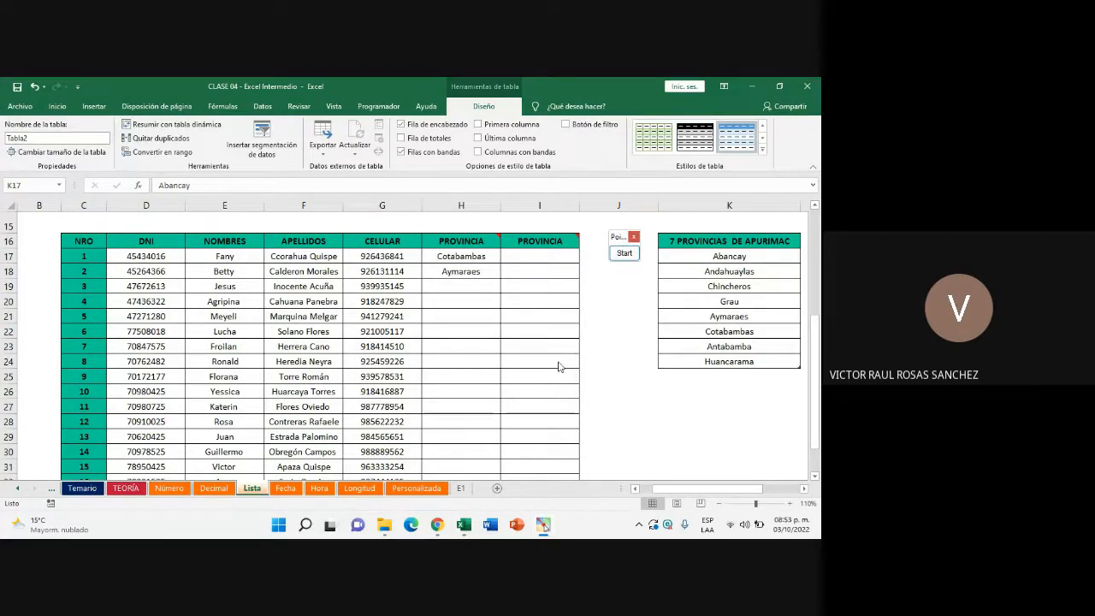
{"action": "key", "text": "XF86AudioRaiseVolume"}
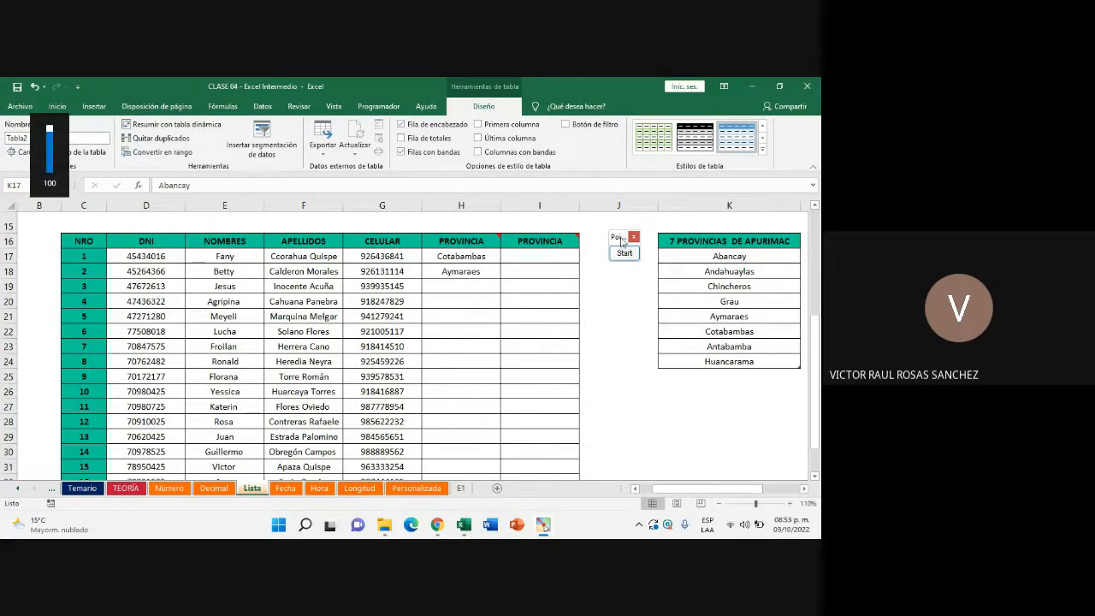
{"action": "left_click_drag", "start_coordinate": [622, 242], "coordinate": [600, 257]}
{"action": "left_click", "coordinate": [187, 301]}
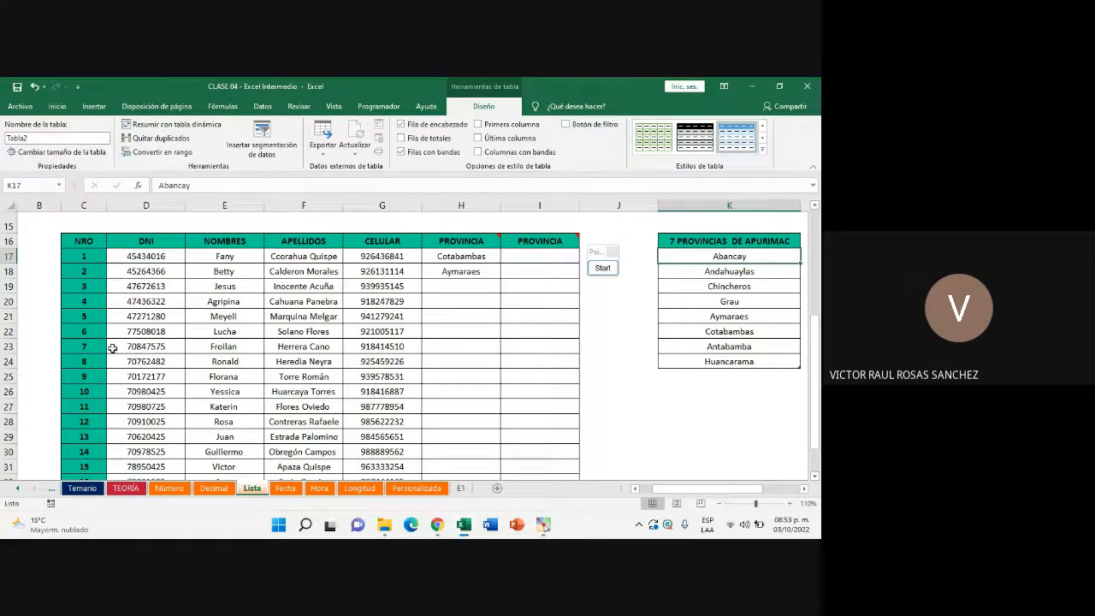
{"action": "scroll", "coordinate": [112, 348], "scroll_direction": "down", "scroll_amount": 2}
{"action": "left_click_drag", "start_coordinate": [91, 428], "coordinate": [553, 423]}
Enter 19 as the NRO in C35, undoing the stray entries in C36
{"action": "left_click", "coordinate": [93, 430]}
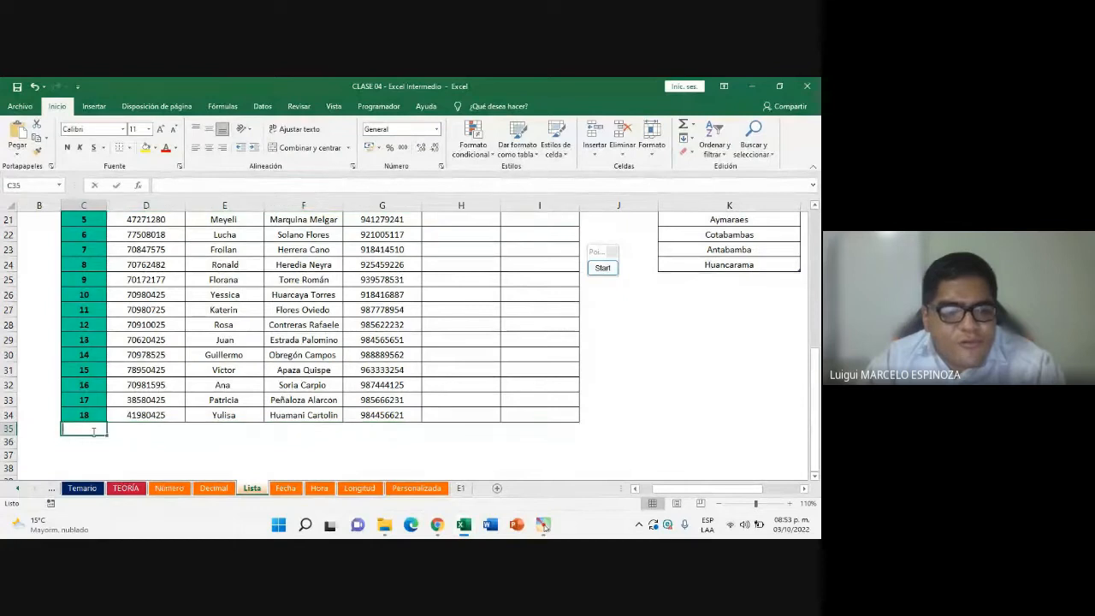
{"action": "type", "text": "19"}
{"action": "key", "text": "Return"}
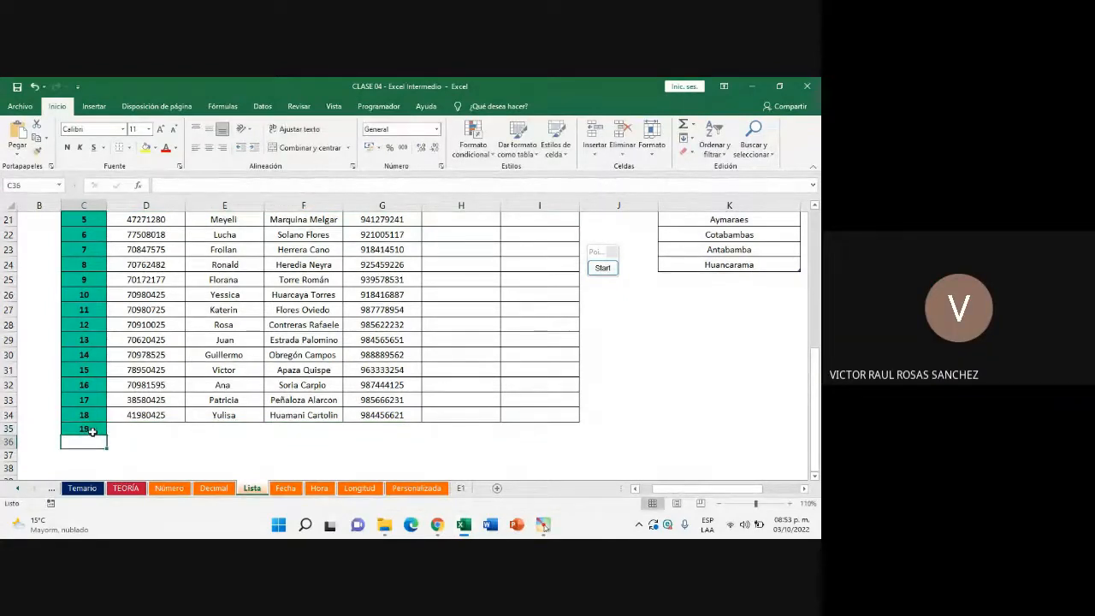
{"action": "type", "text": "0"}
{"action": "key", "text": "Left"}
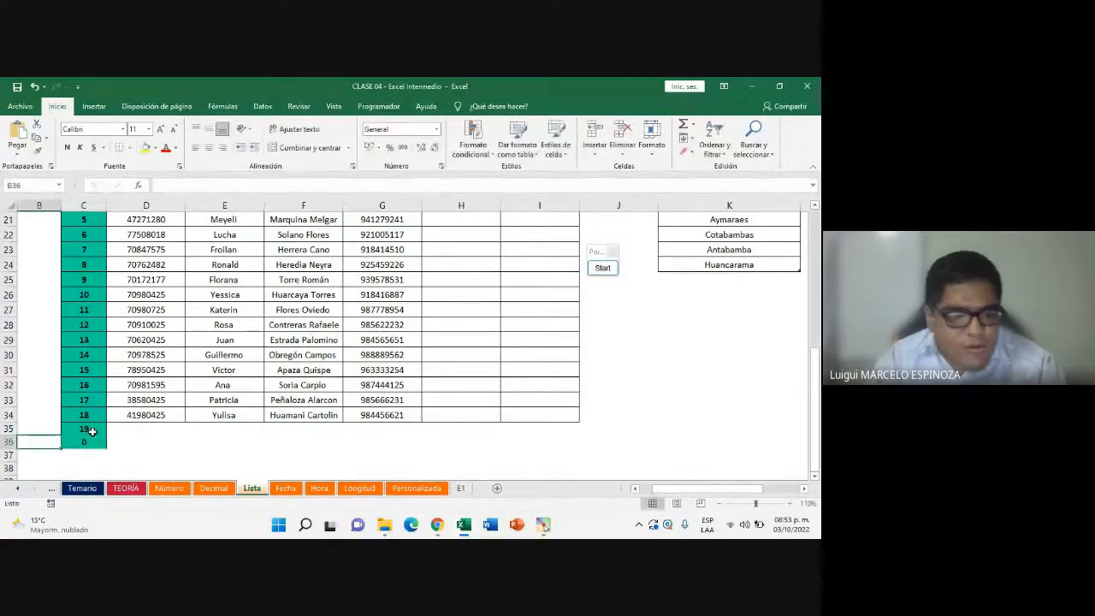
{"action": "key", "text": "Right"}
{"action": "type", "text": "z"}
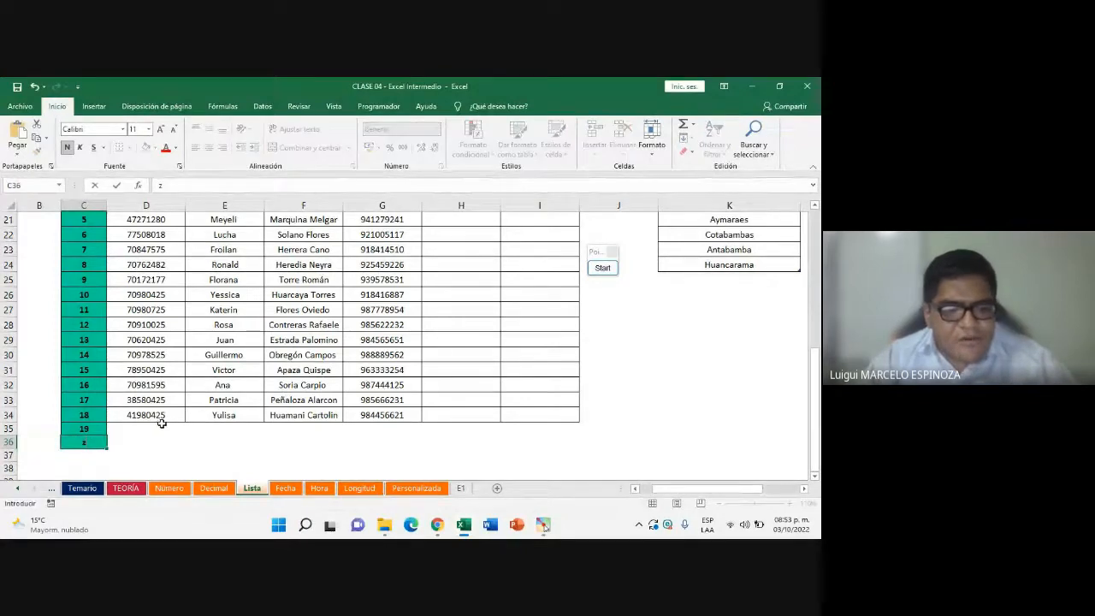
{"action": "left_click", "coordinate": [190, 428]}
{"action": "left_click", "coordinate": [34, 87]}
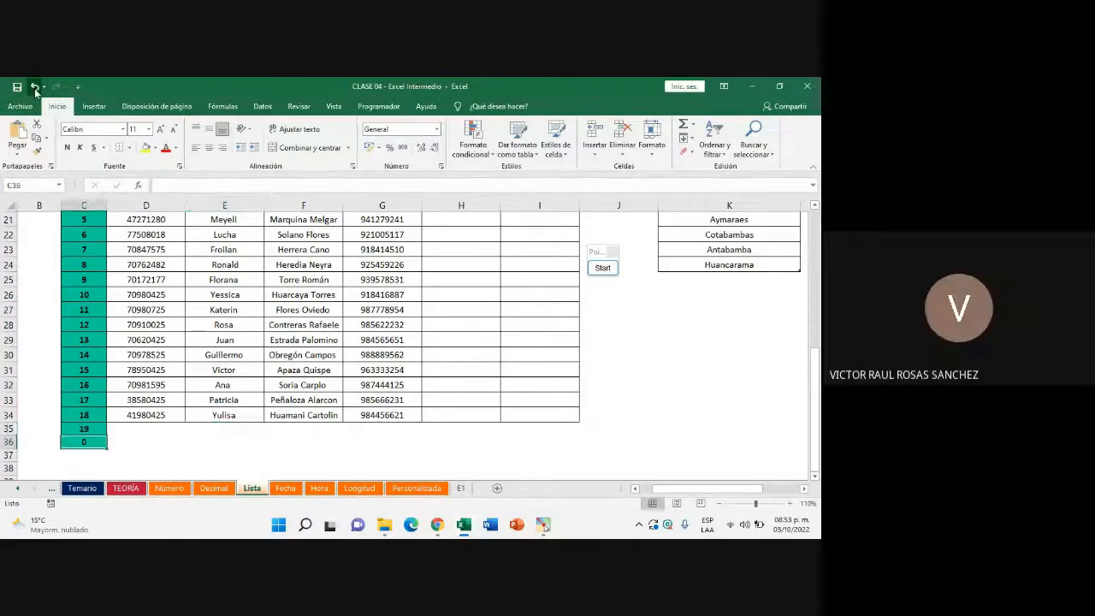
{"action": "left_click", "coordinate": [35, 86]}
{"action": "left_click", "coordinate": [145, 426]}
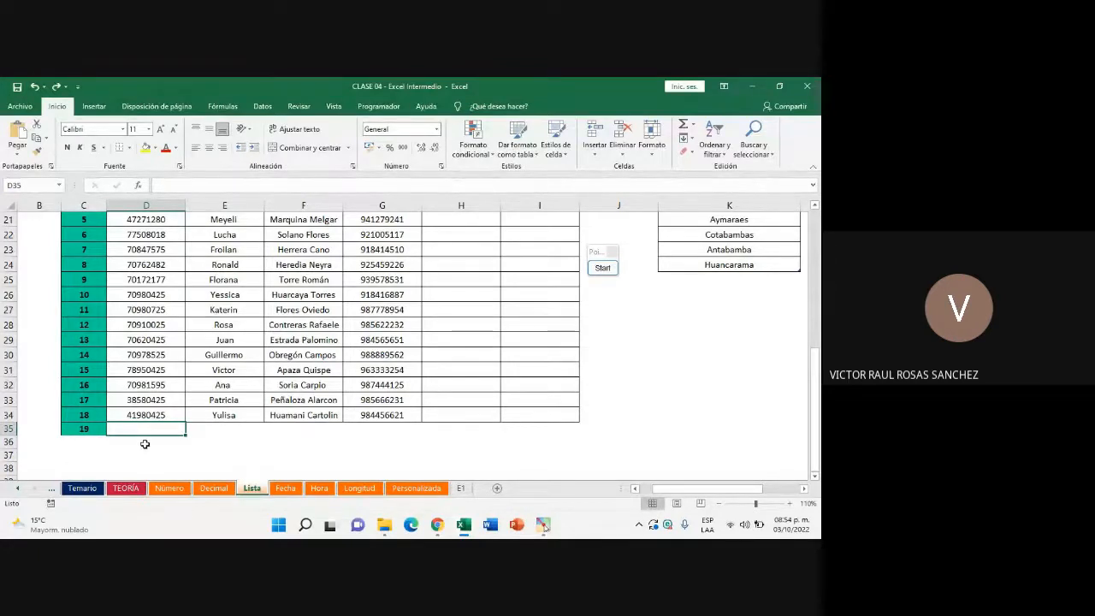
{"action": "key", "text": "Left"}
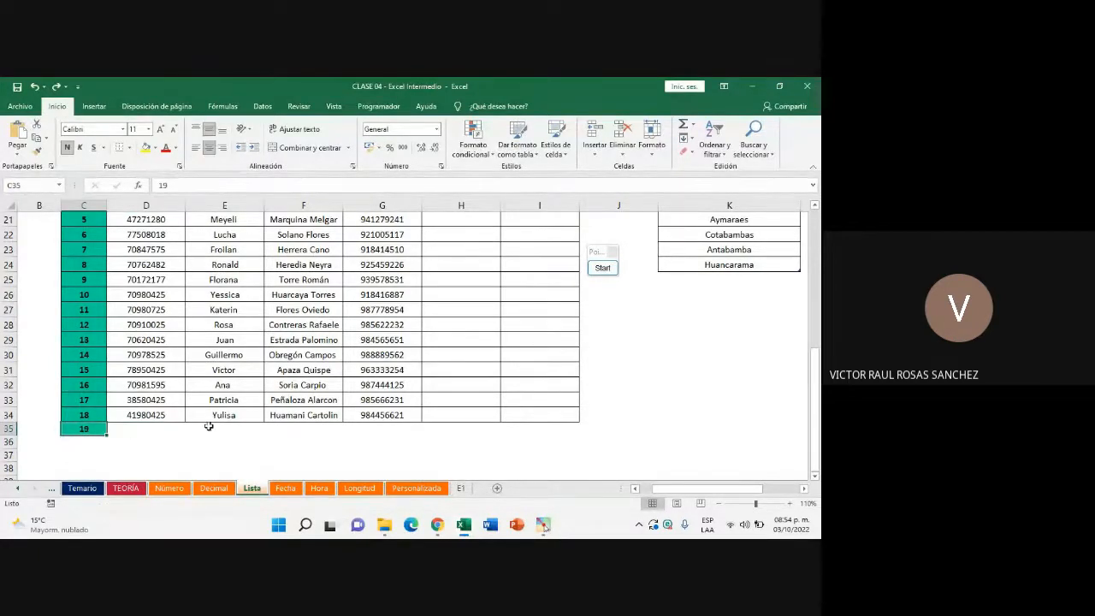
Point out row 35's empty cells and select the new row C35:I35
{"action": "scroll", "coordinate": [159, 428], "scroll_direction": "up", "scroll_amount": 2}
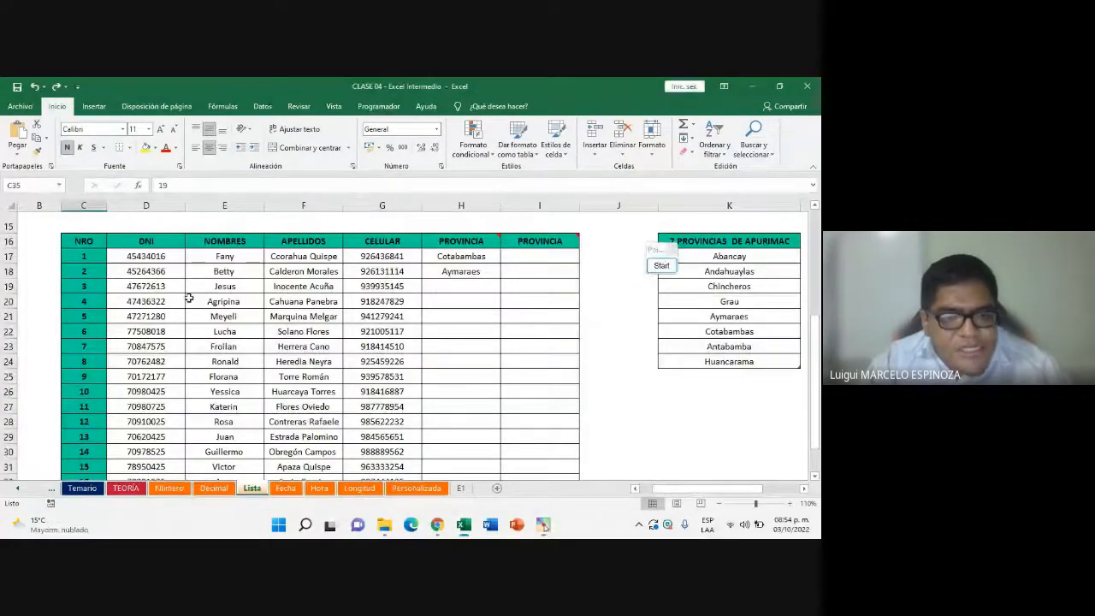
{"action": "scroll", "coordinate": [166, 426], "scroll_direction": "down", "scroll_amount": 2}
{"action": "left_click", "coordinate": [151, 428]}
{"action": "left_click", "coordinate": [245, 427]}
{"action": "left_click", "coordinate": [374, 425]}
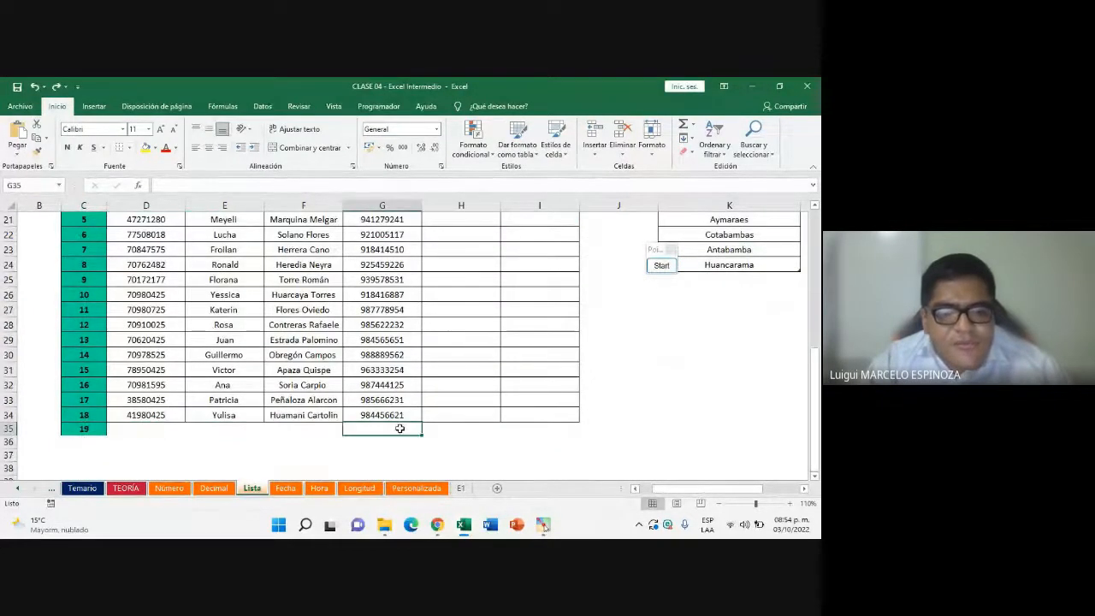
{"action": "left_click", "coordinate": [255, 426]}
{"action": "left_click", "coordinate": [323, 425]}
{"action": "left_click", "coordinate": [214, 430]}
{"action": "left_click", "coordinate": [157, 429]}
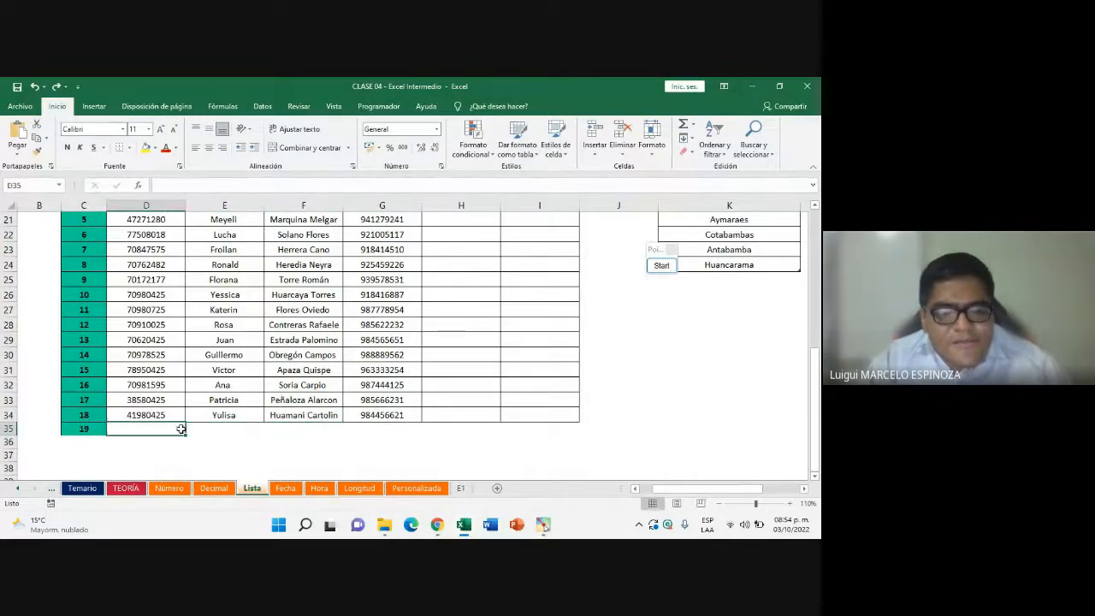
{"action": "left_click", "coordinate": [296, 427]}
{"action": "left_click", "coordinate": [166, 428]}
{"action": "left_click", "coordinate": [296, 428]}
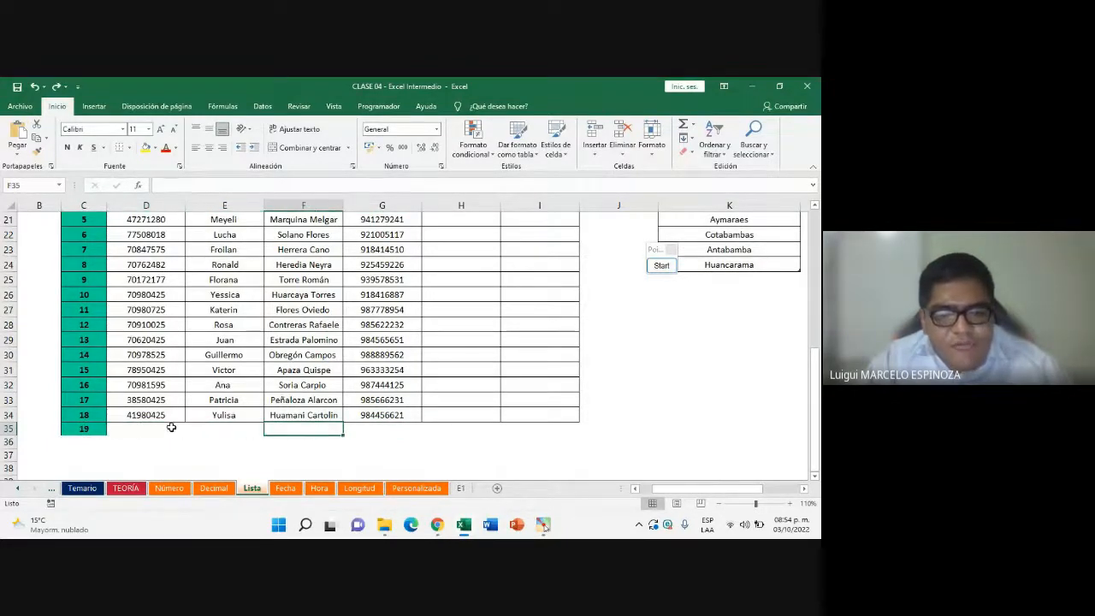
{"action": "left_click_drag", "start_coordinate": [171, 428], "coordinate": [544, 427]}
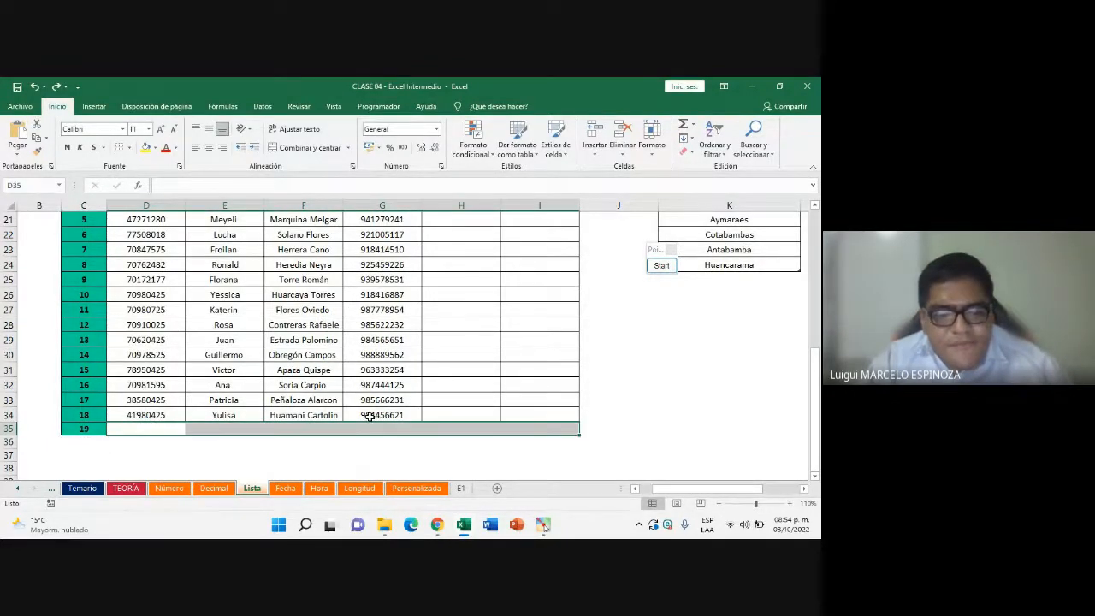
{"action": "scroll", "coordinate": [174, 371], "scroll_direction": "up", "scroll_amount": 1}
{"action": "scroll", "coordinate": [174, 371], "scroll_direction": "down", "scroll_amount": 1}
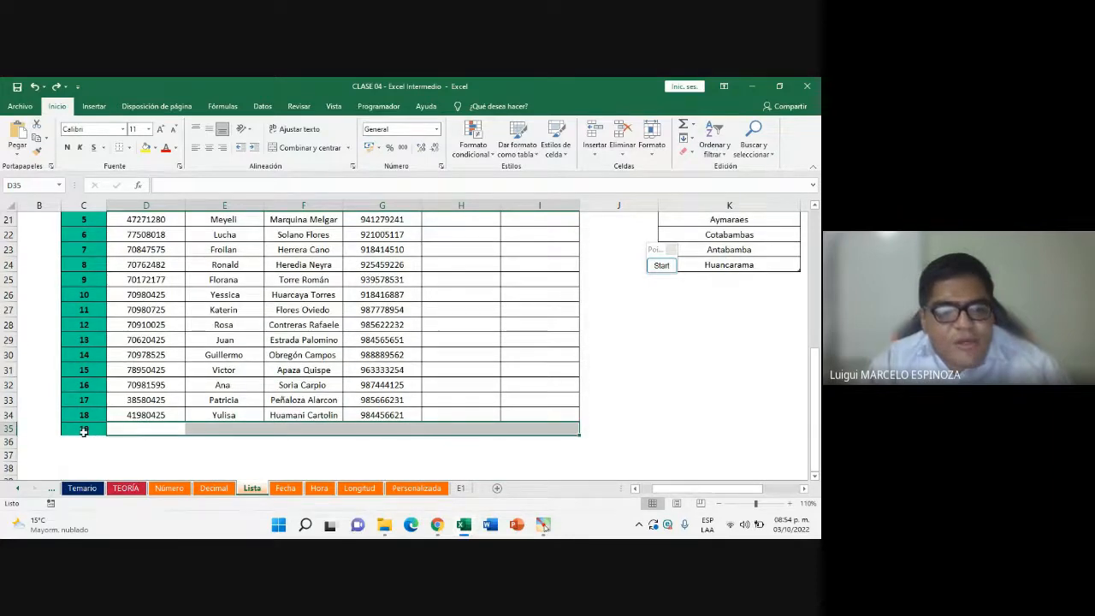
{"action": "left_click_drag", "start_coordinate": [83, 427], "coordinate": [553, 425]}
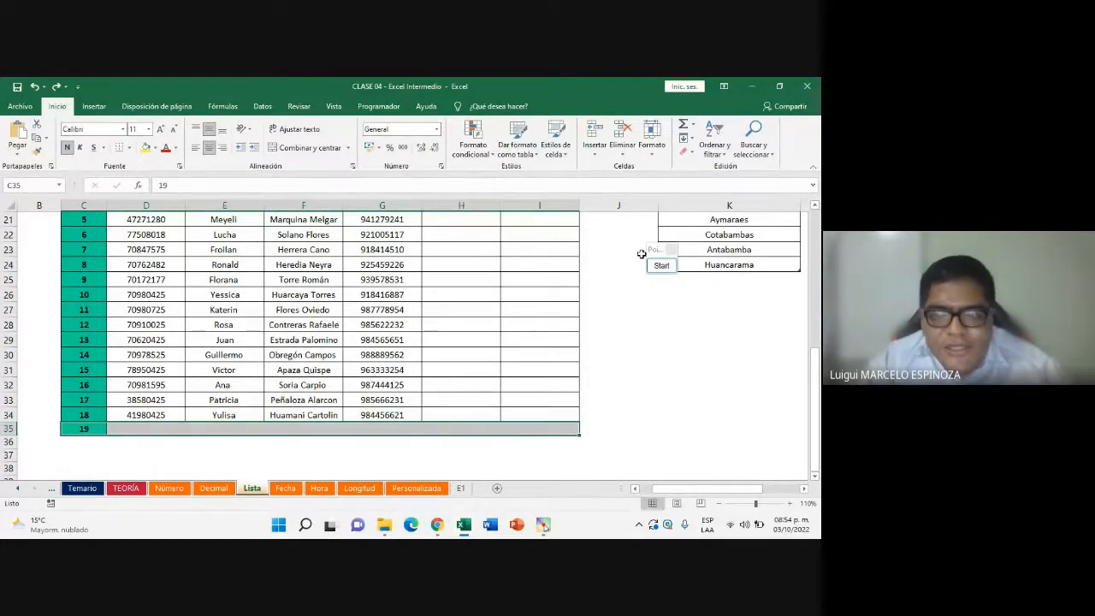
{"action": "scroll", "coordinate": [193, 411], "scroll_direction": "up", "scroll_amount": 1}
{"action": "scroll", "coordinate": [193, 411], "scroll_direction": "up", "scroll_amount": 1}
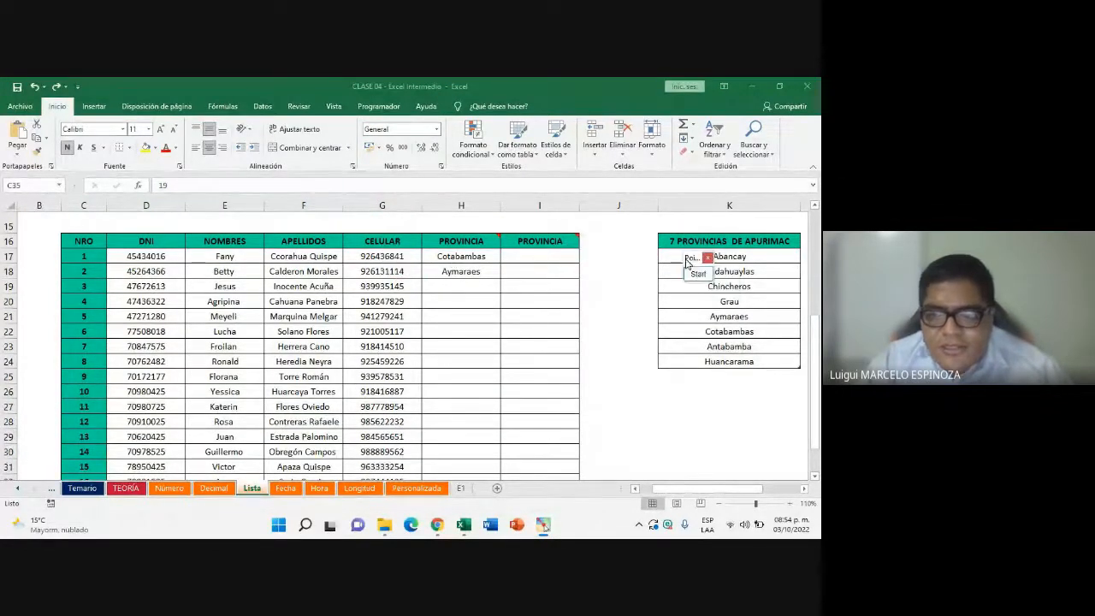
{"action": "left_click", "coordinate": [700, 273]}
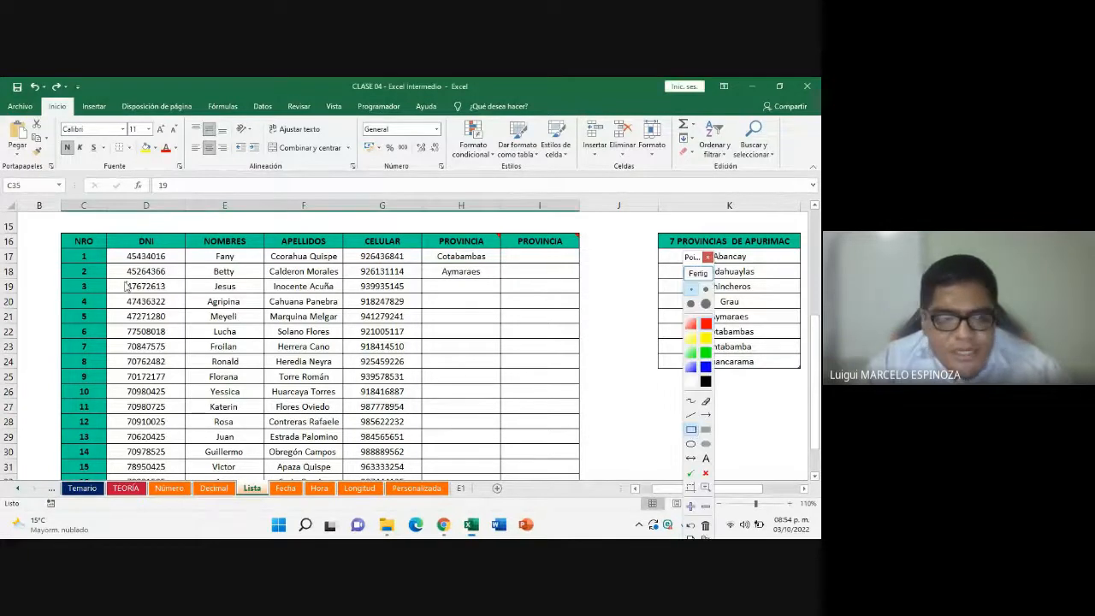
{"action": "mouse_move", "coordinate": [105, 248]}
{"action": "left_mouse_down"}
{"action": "mouse_move", "coordinate": [183, 444]}
{"action": "mouse_move", "coordinate": [186, 483]}
{"action": "left_mouse_up"}
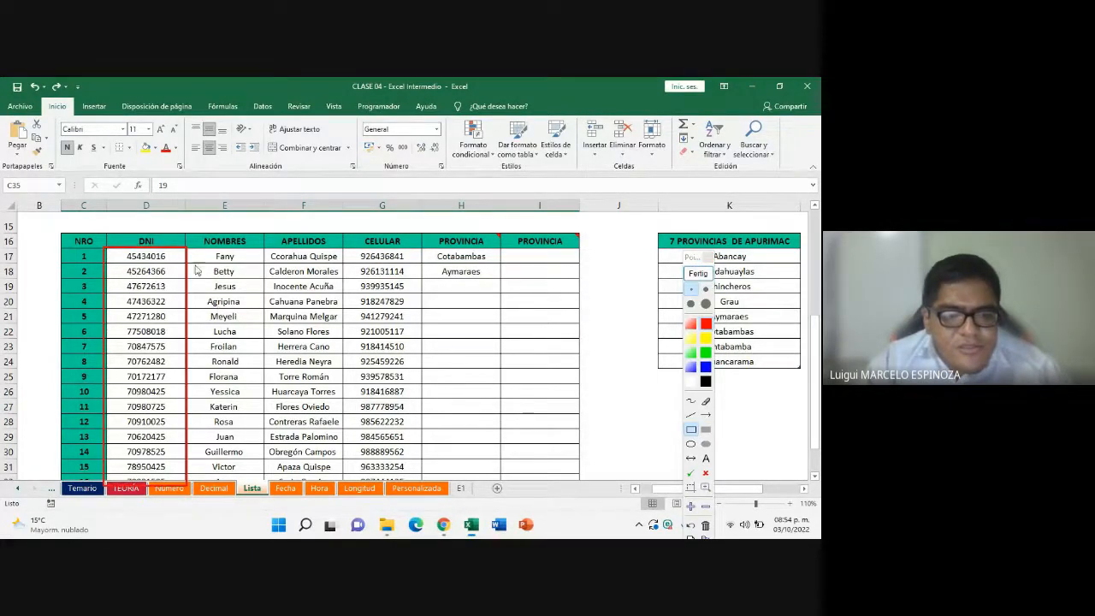
{"action": "left_click_drag", "start_coordinate": [235, 310], "coordinate": [267, 483]}
{"action": "left_click", "coordinate": [703, 279]}
{"action": "scroll", "coordinate": [321, 386], "scroll_direction": "down", "scroll_amount": 2}
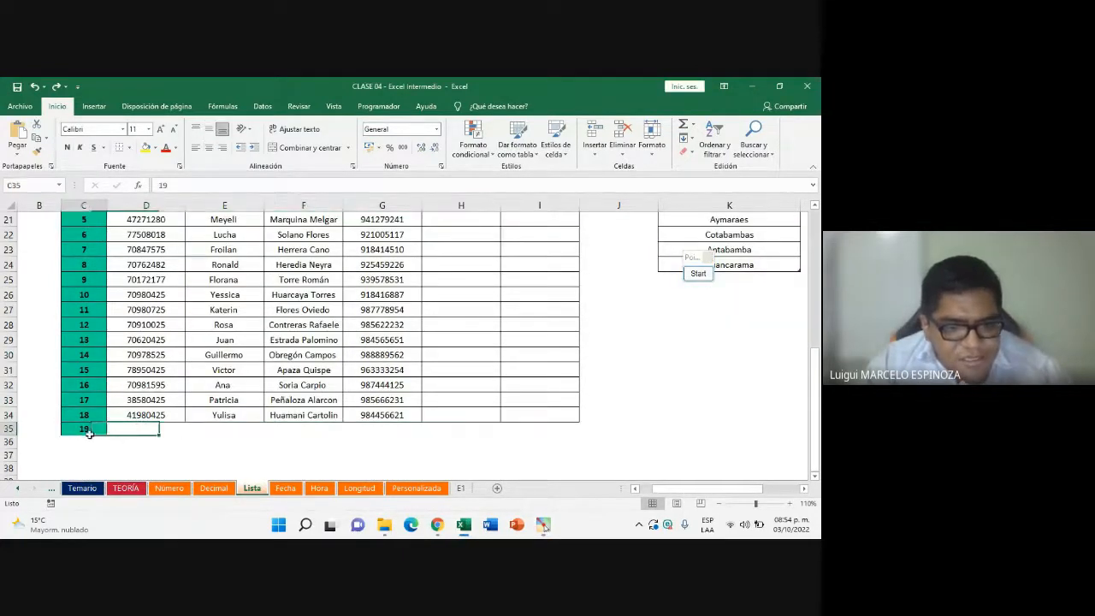
{"action": "left_click_drag", "start_coordinate": [85, 430], "coordinate": [543, 430]}
{"action": "scroll", "coordinate": [322, 384], "scroll_direction": "up", "scroll_amount": 1}
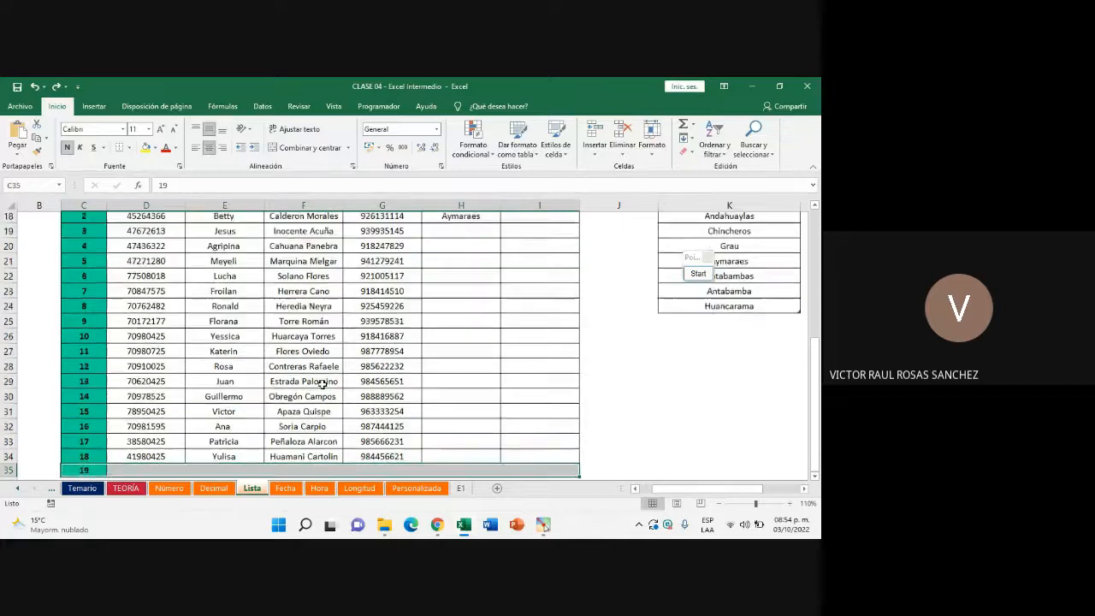
{"action": "scroll", "coordinate": [321, 385], "scroll_direction": "up", "scroll_amount": 3}
{"action": "scroll", "coordinate": [291, 395], "scroll_direction": "down", "scroll_amount": 4}
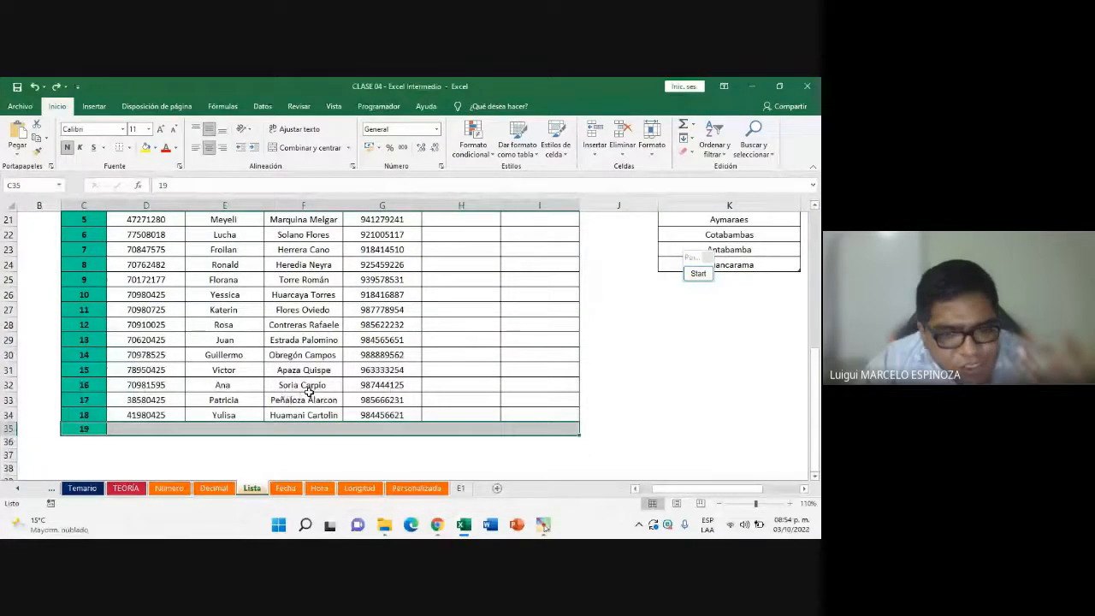
{"action": "scroll", "coordinate": [308, 391], "scroll_direction": "up", "scroll_amount": 2}
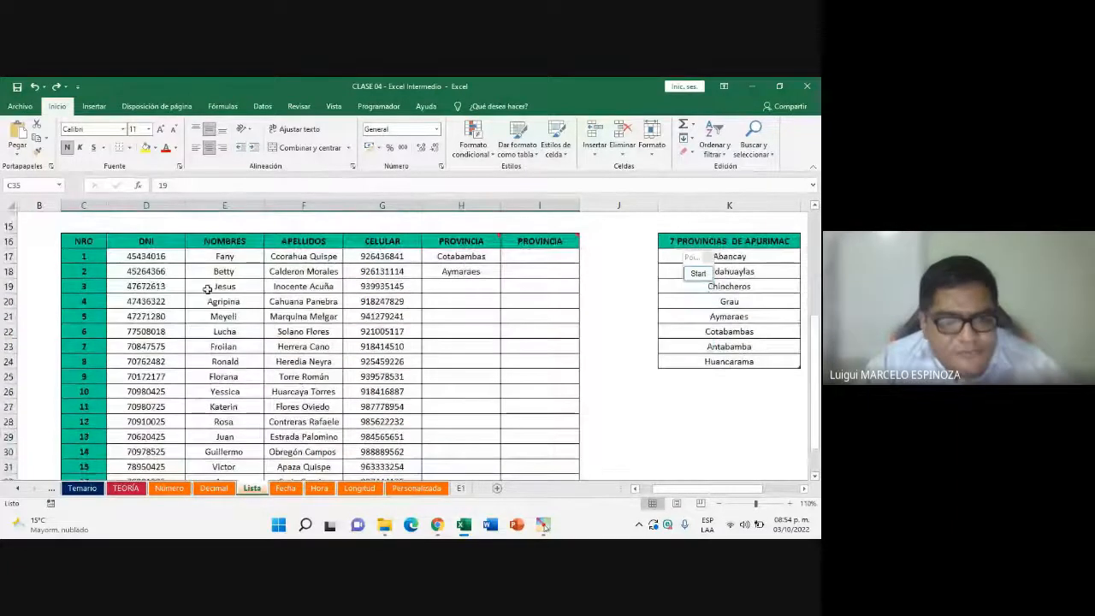
{"action": "scroll", "coordinate": [183, 398], "scroll_direction": "down", "scroll_amount": 3}
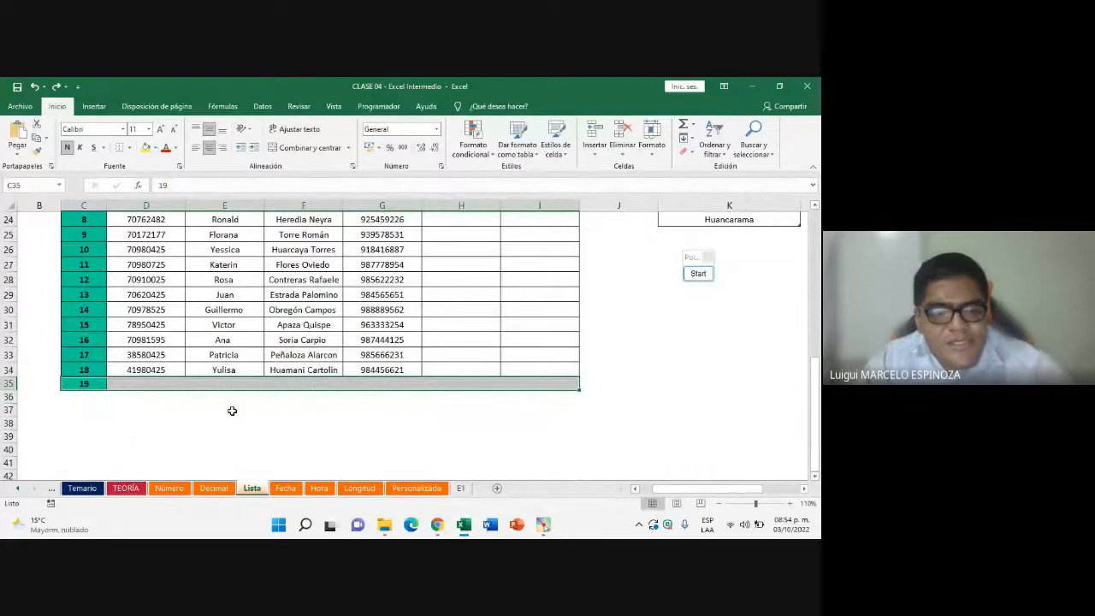
{"action": "scroll", "coordinate": [232, 411], "scroll_direction": "up", "scroll_amount": 8}
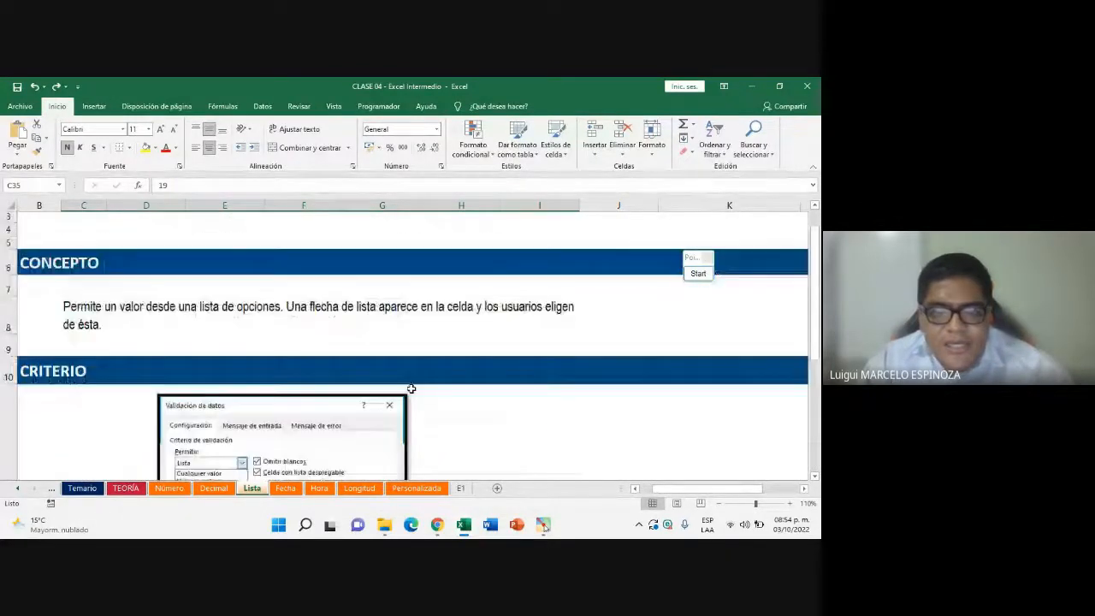
{"action": "scroll", "coordinate": [410, 388], "scroll_direction": "down", "scroll_amount": 7}
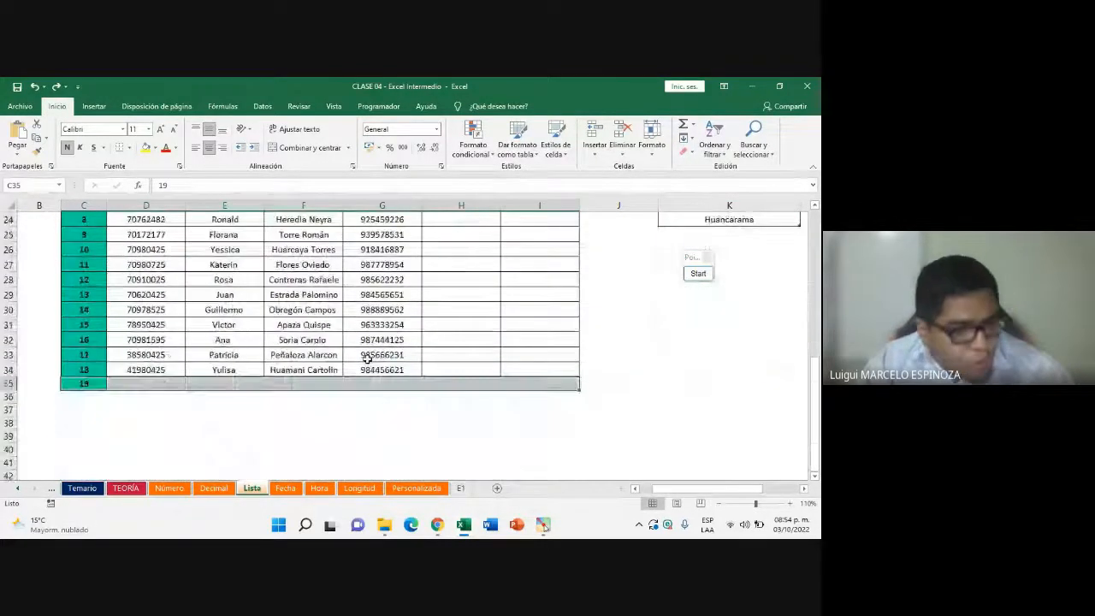
{"action": "left_click", "coordinate": [159, 386]}
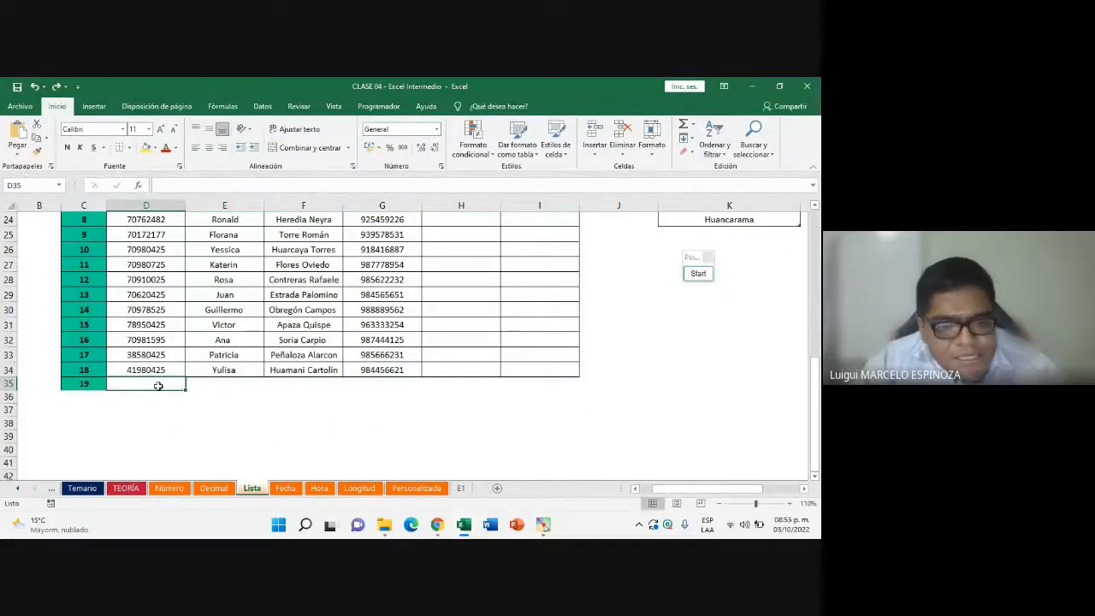
{"action": "scroll", "coordinate": [579, 308], "scroll_direction": "up", "scroll_amount": 2}
{"action": "scroll", "coordinate": [623, 347], "scroll_direction": "up", "scroll_amount": 1}
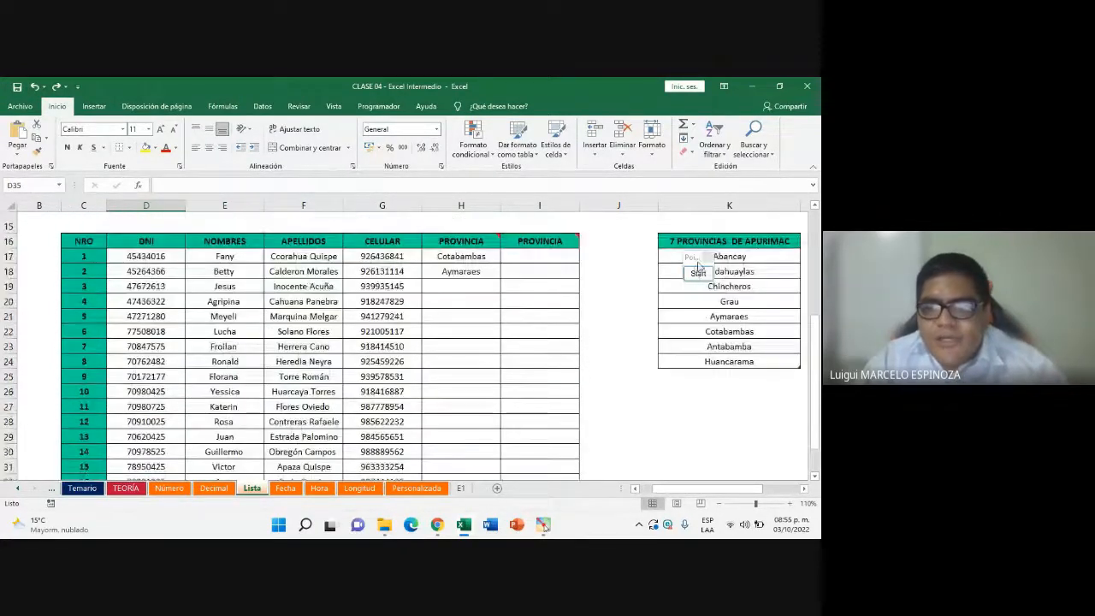
Frame the Apurímac provinces table in red, draw a line toward the PROVINCIA column, then clear the markings
{"action": "left_click", "coordinate": [508, 275]}
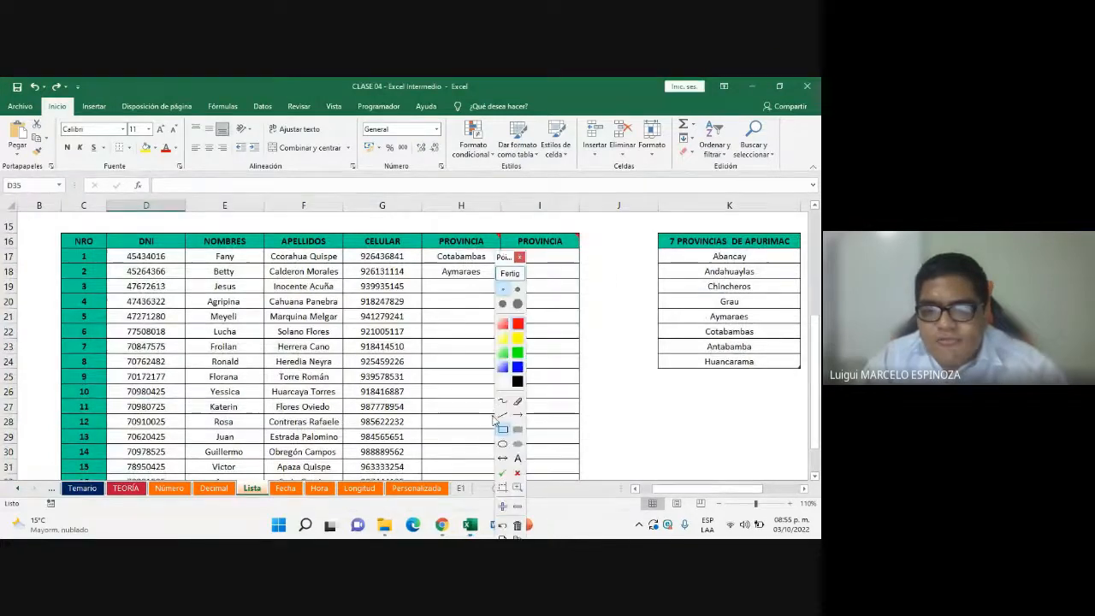
{"action": "left_click_drag", "start_coordinate": [651, 226], "coordinate": [806, 385]}
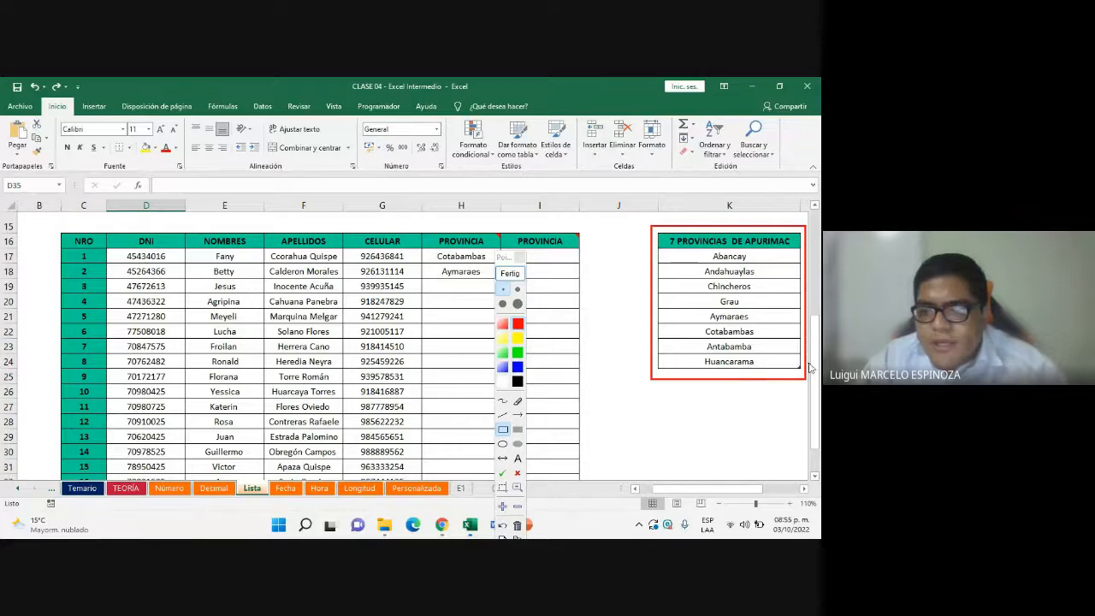
{"action": "mouse_move", "coordinate": [509, 261]}
{"action": "left_mouse_down"}
{"action": "mouse_move", "coordinate": [375, 242]}
{"action": "mouse_move", "coordinate": [154, 242]}
{"action": "left_mouse_up"}
{"action": "left_click", "coordinate": [148, 386]}
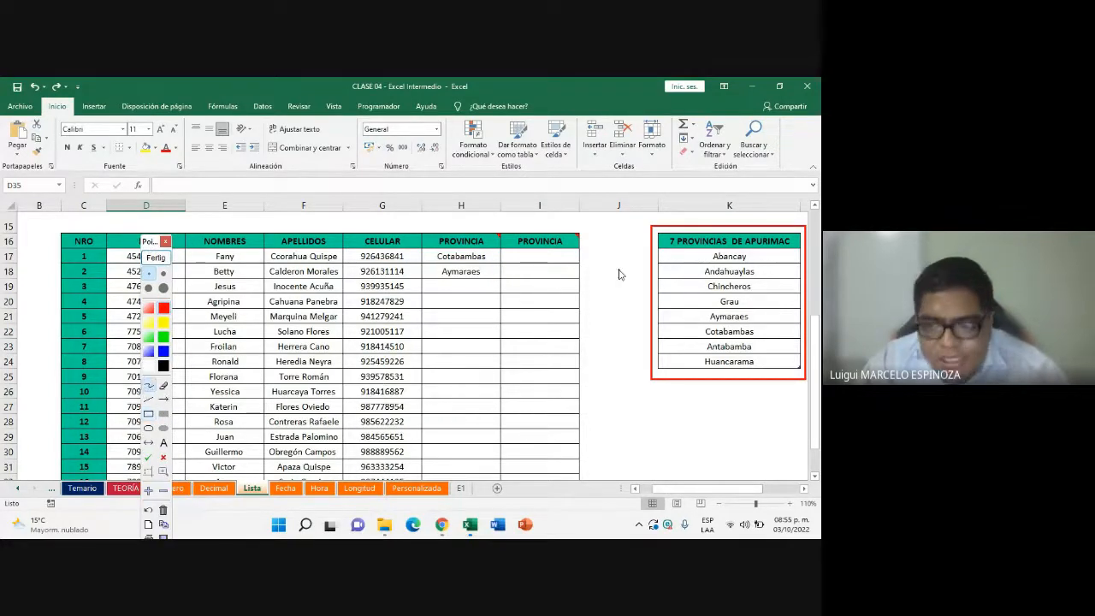
{"action": "mouse_move", "coordinate": [629, 237]}
{"action": "left_mouse_down"}
{"action": "mouse_move", "coordinate": [509, 225]}
{"action": "mouse_move", "coordinate": [493, 246]}
{"action": "mouse_move", "coordinate": [508, 244]}
{"action": "left_mouse_up"}
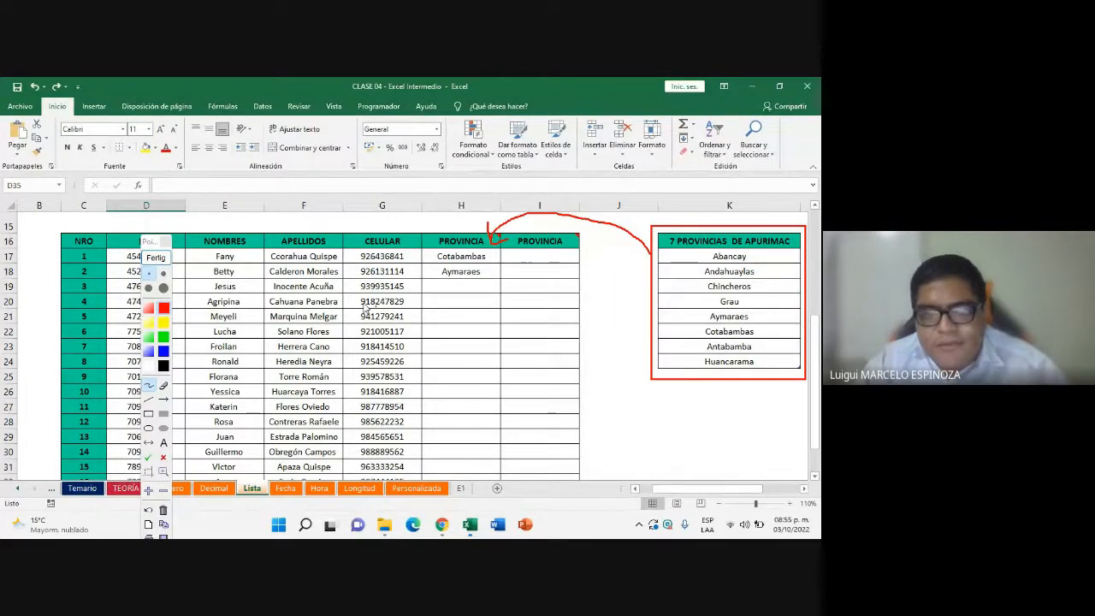
{"action": "left_click", "coordinate": [156, 257]}
Select row 35, the last row of the student table
{"action": "scroll", "coordinate": [184, 368], "scroll_direction": "down", "scroll_amount": 3}
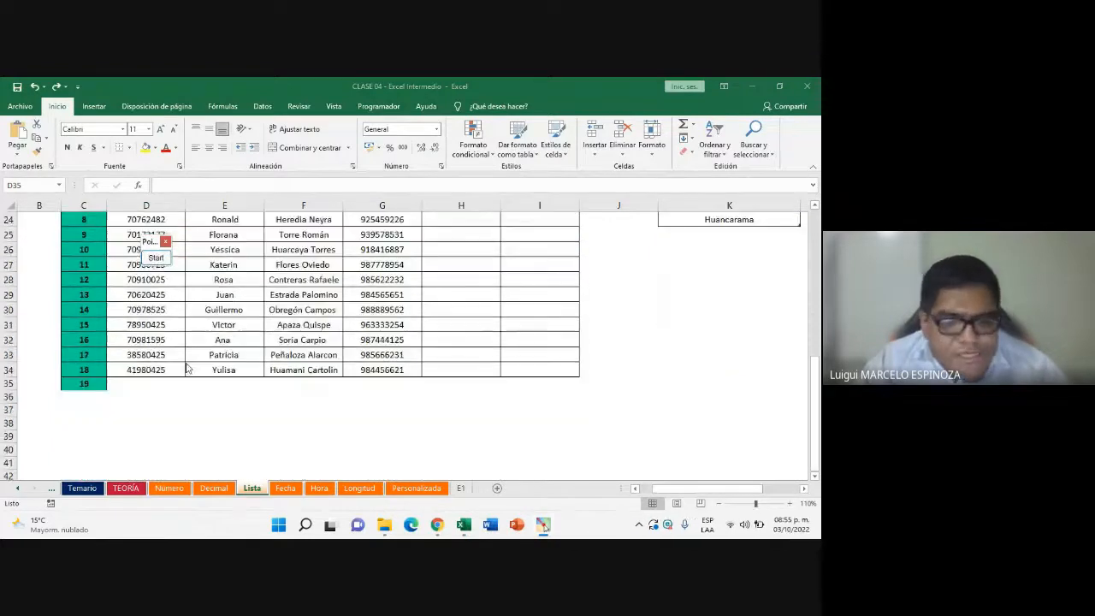
{"action": "left_click_drag", "start_coordinate": [84, 384], "coordinate": [542, 383]}
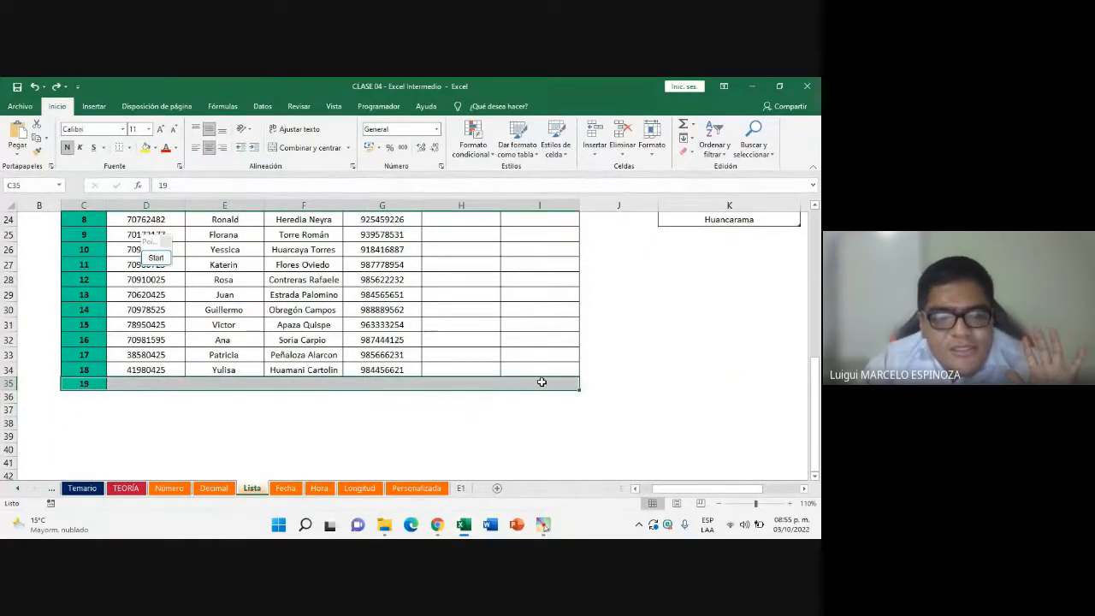
{"action": "scroll", "coordinate": [399, 403], "scroll_direction": "up", "scroll_amount": 4}
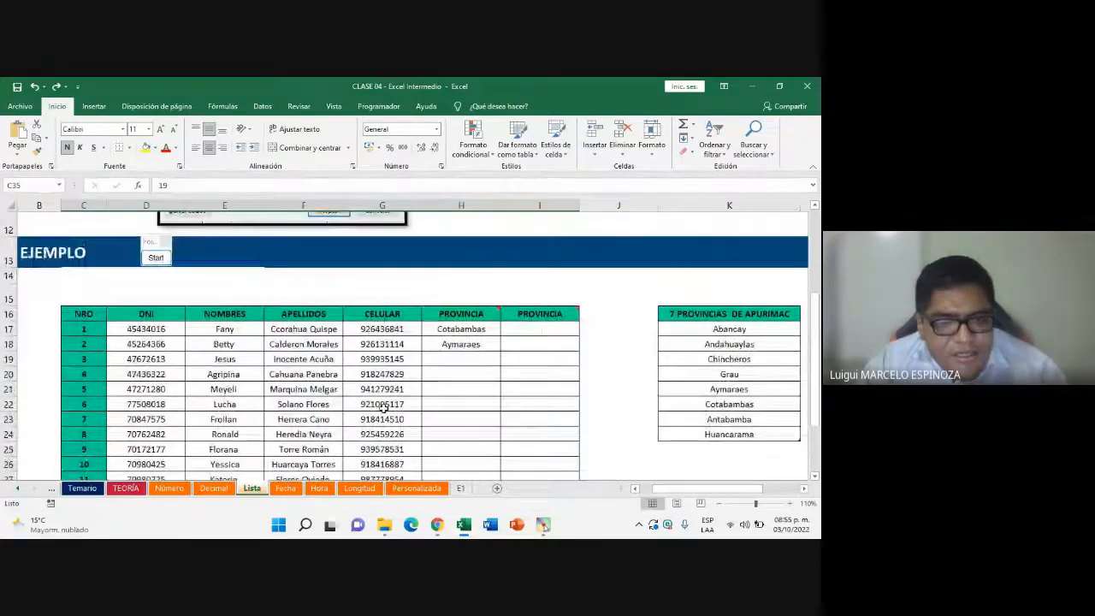
{"action": "scroll", "coordinate": [263, 387], "scroll_direction": "down", "scroll_amount": 3}
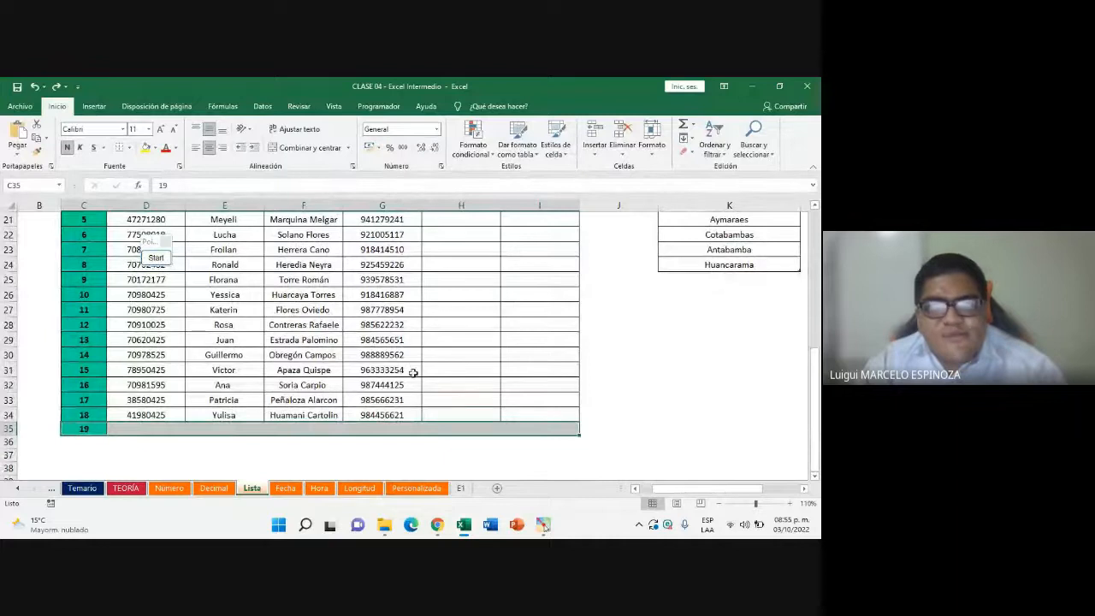
{"action": "left_click", "coordinate": [437, 528]}
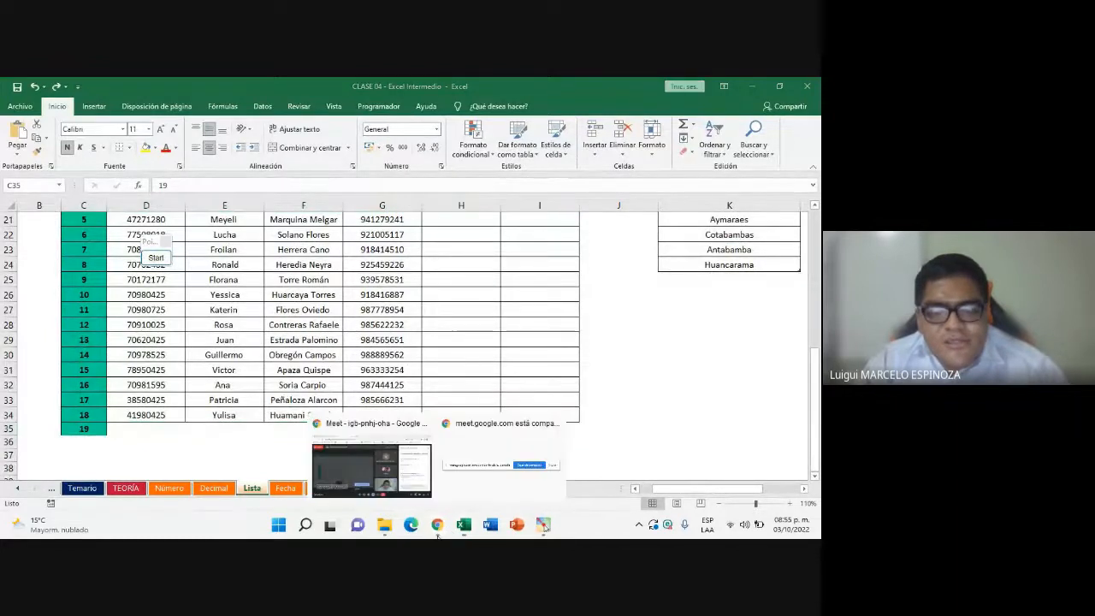
Glance at the video call, then return to the Lista sheet in Excel
{"action": "left_click", "coordinate": [401, 469]}
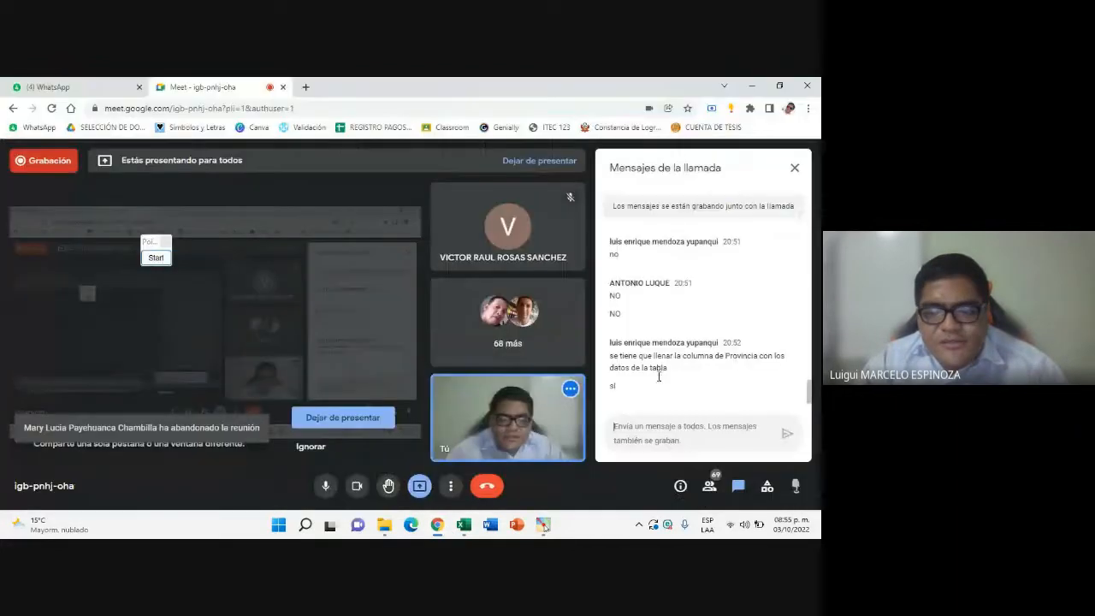
{"action": "left_click", "coordinate": [465, 525]}
{"action": "scroll", "coordinate": [428, 342], "scroll_direction": "up", "scroll_amount": 2}
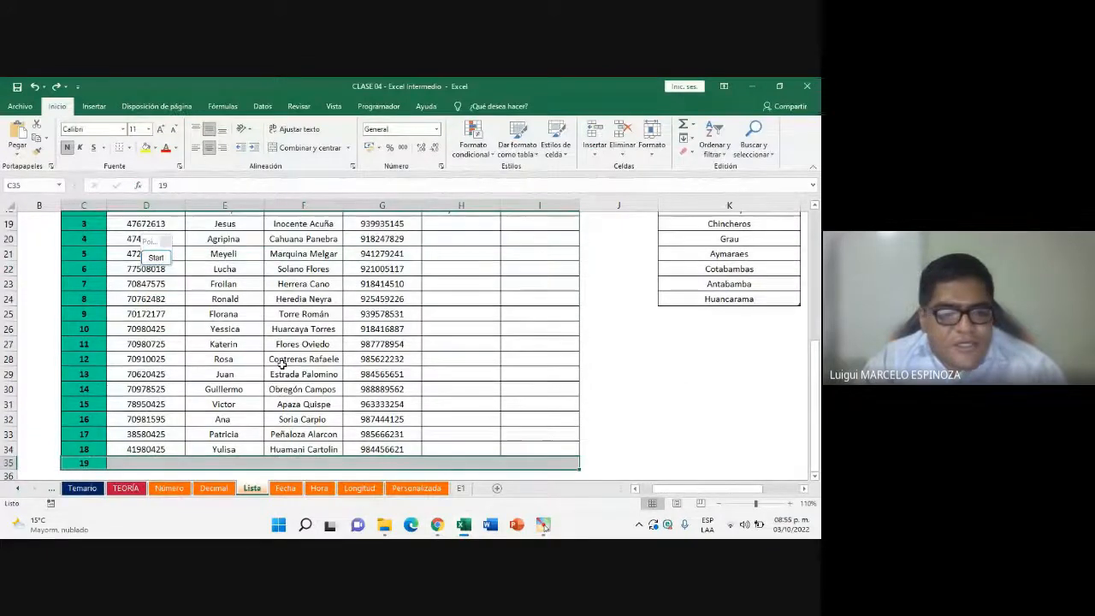
{"action": "left_click", "coordinate": [560, 315]}
{"action": "scroll", "coordinate": [643, 381], "scroll_direction": "down", "scroll_amount": 2}
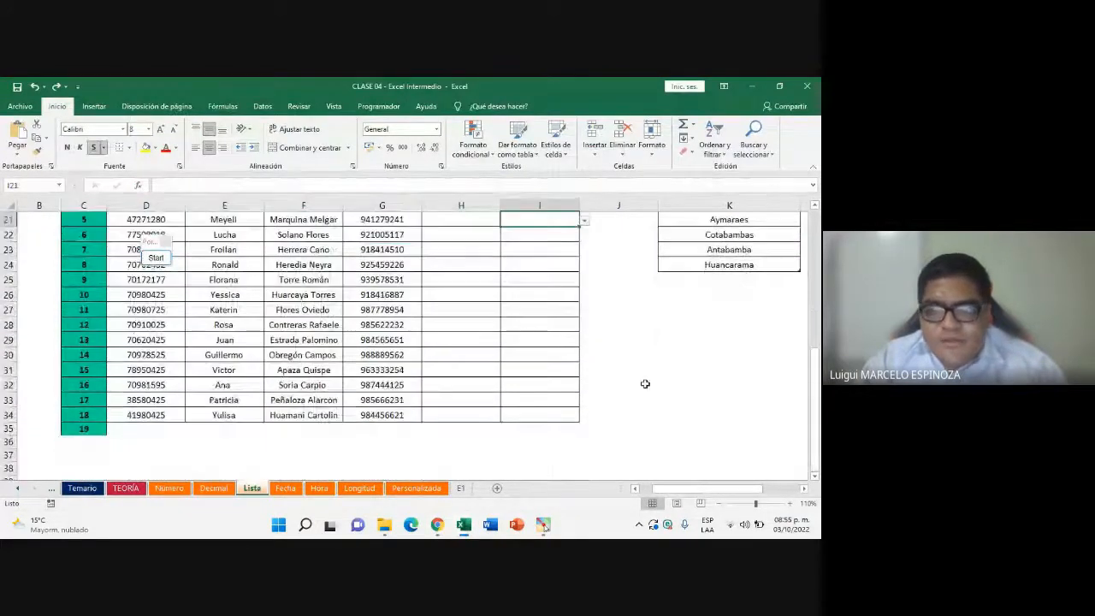
{"action": "scroll", "coordinate": [644, 382], "scroll_direction": "up", "scroll_amount": 3}
Select the whole 7 PROVINCIAS DE APURIMAC list K16:K24
{"action": "left_click", "coordinate": [690, 344]}
{"action": "left_click", "coordinate": [690, 317]}
{"action": "left_click_drag", "start_coordinate": [690, 316], "coordinate": [736, 433]}
{"action": "left_click", "coordinate": [711, 375]}
{"action": "left_click_drag", "start_coordinate": [676, 314], "coordinate": [723, 435]}
{"action": "left_click", "coordinate": [696, 359]}
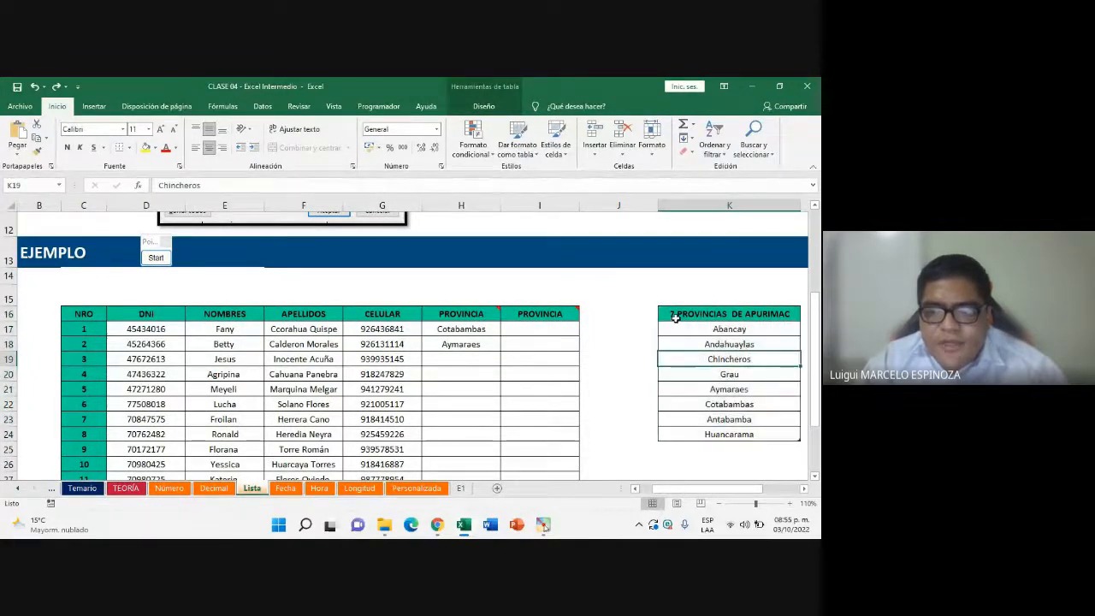
{"action": "left_click_drag", "start_coordinate": [676, 319], "coordinate": [728, 436]}
{"action": "left_click_drag", "start_coordinate": [680, 315], "coordinate": [723, 434]}
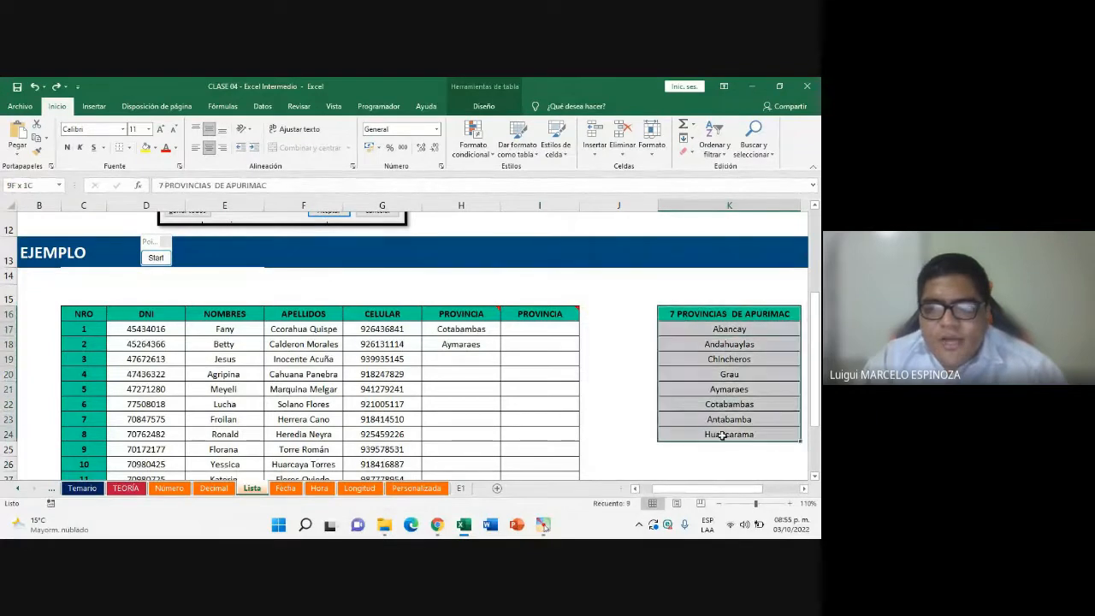
Check on the Diseño tab that the province table is named Tabla2
{"action": "left_click", "coordinate": [485, 104]}
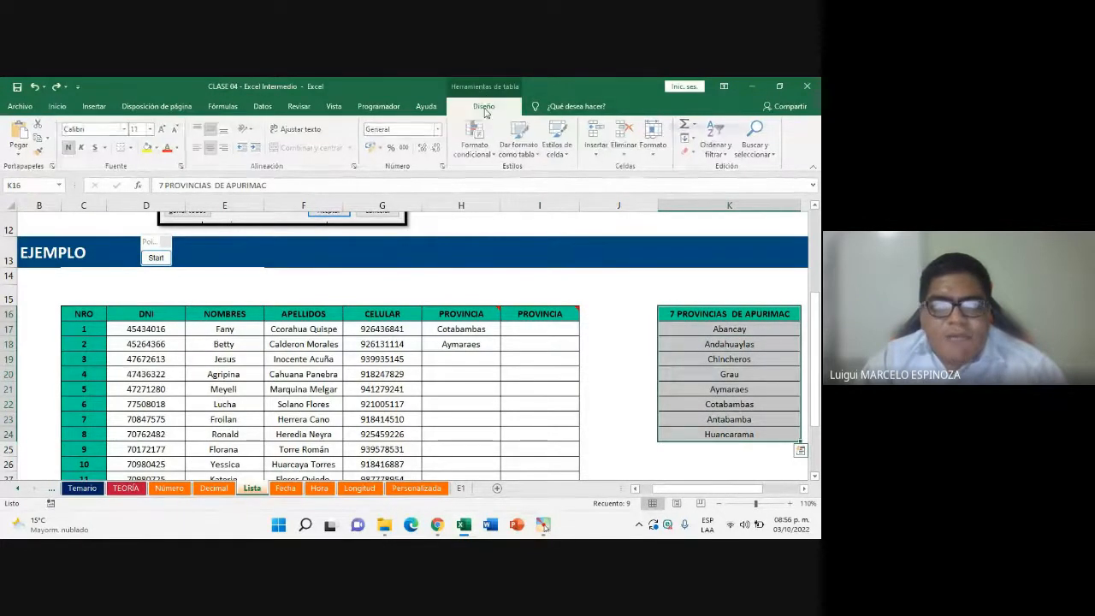
{"action": "left_click", "coordinate": [37, 137]}
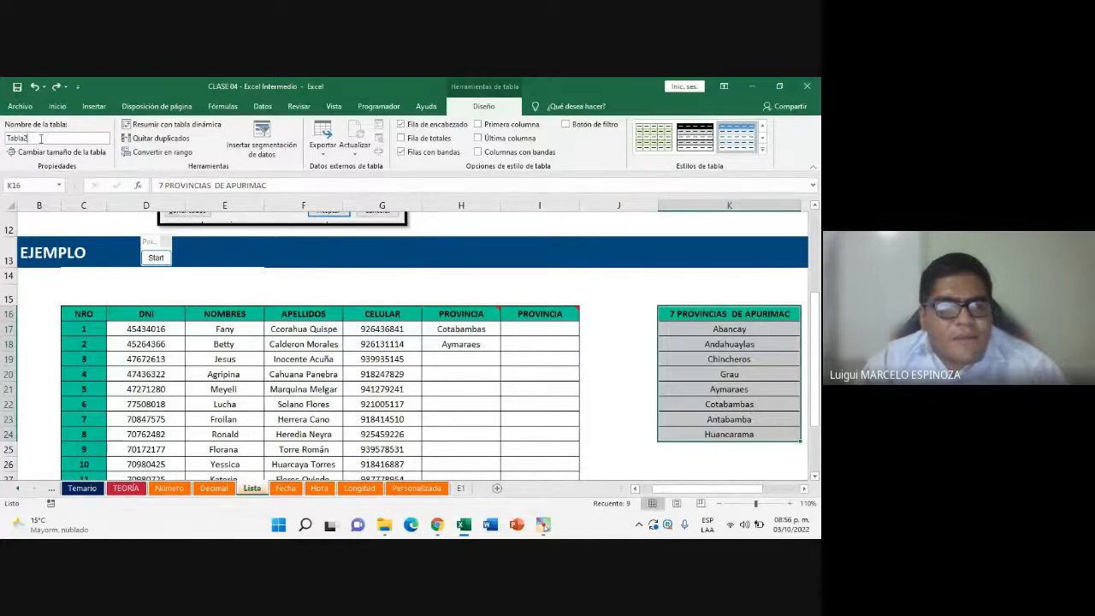
{"action": "left_click_drag", "start_coordinate": [48, 138], "coordinate": [2, 143]}
{"action": "left_click", "coordinate": [41, 138]}
{"action": "left_click", "coordinate": [45, 138]}
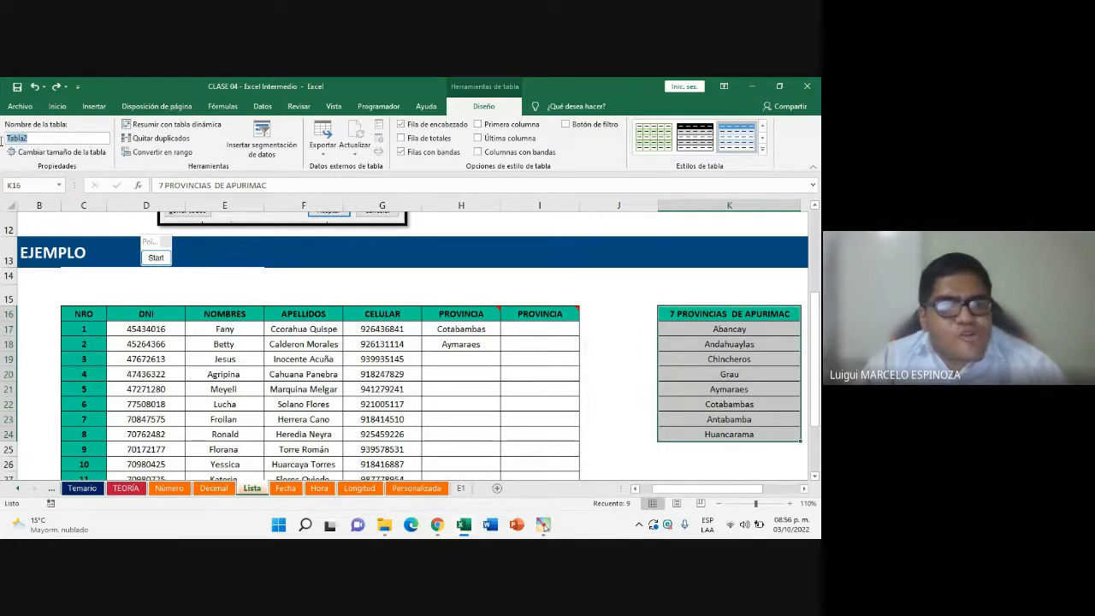
Read the Meet chat, then return to the workbook
{"action": "left_click", "coordinate": [437, 524]}
{"action": "left_click", "coordinate": [373, 469]}
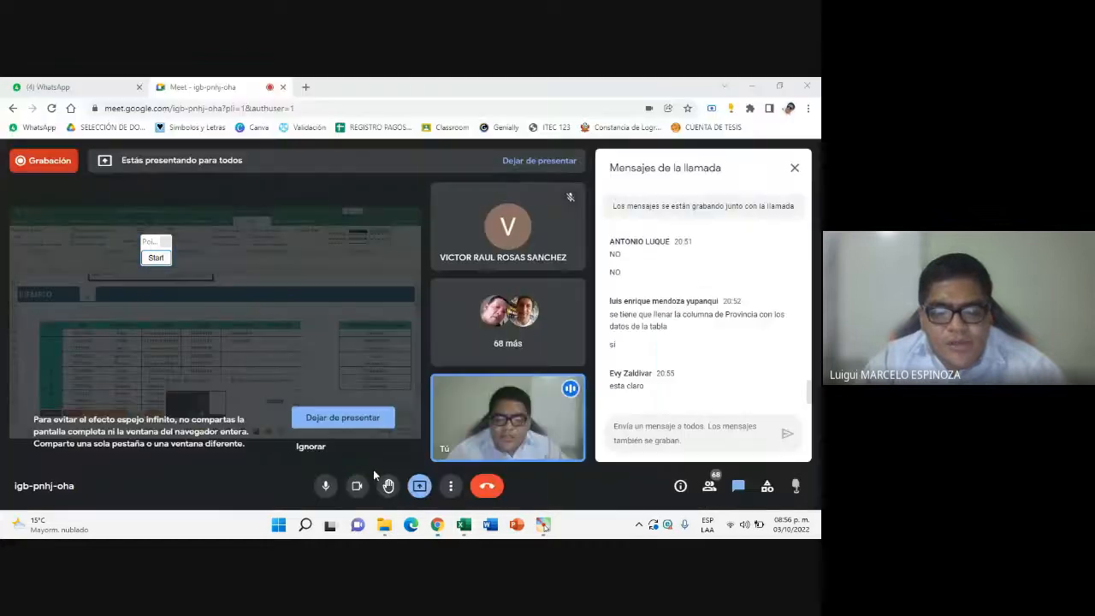
{"action": "left_click", "coordinate": [463, 523]}
{"action": "left_click", "coordinate": [435, 526]}
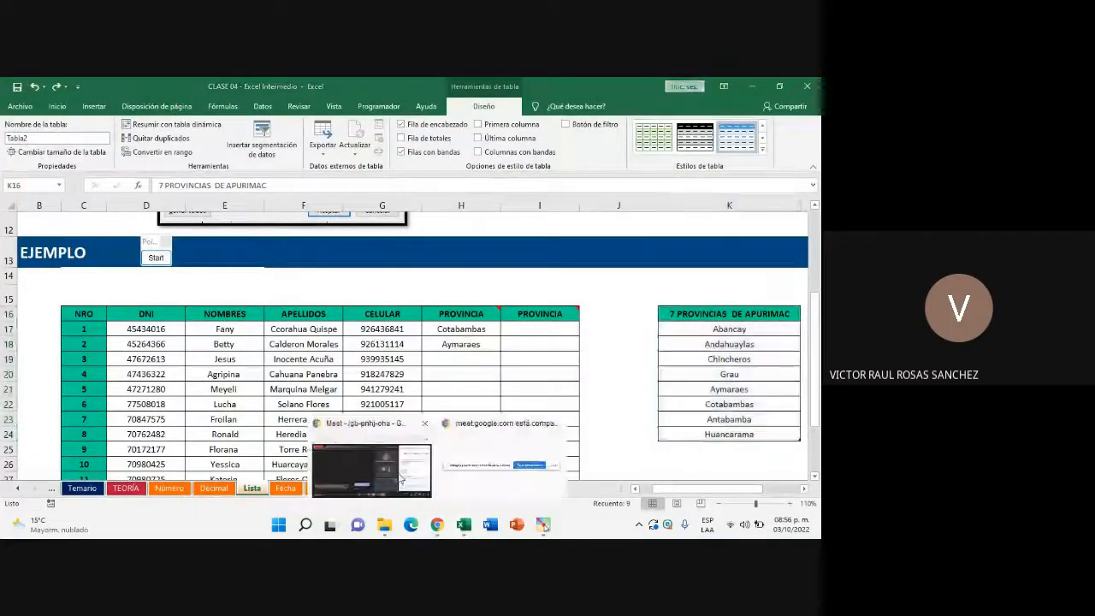
{"action": "left_click", "coordinate": [391, 455]}
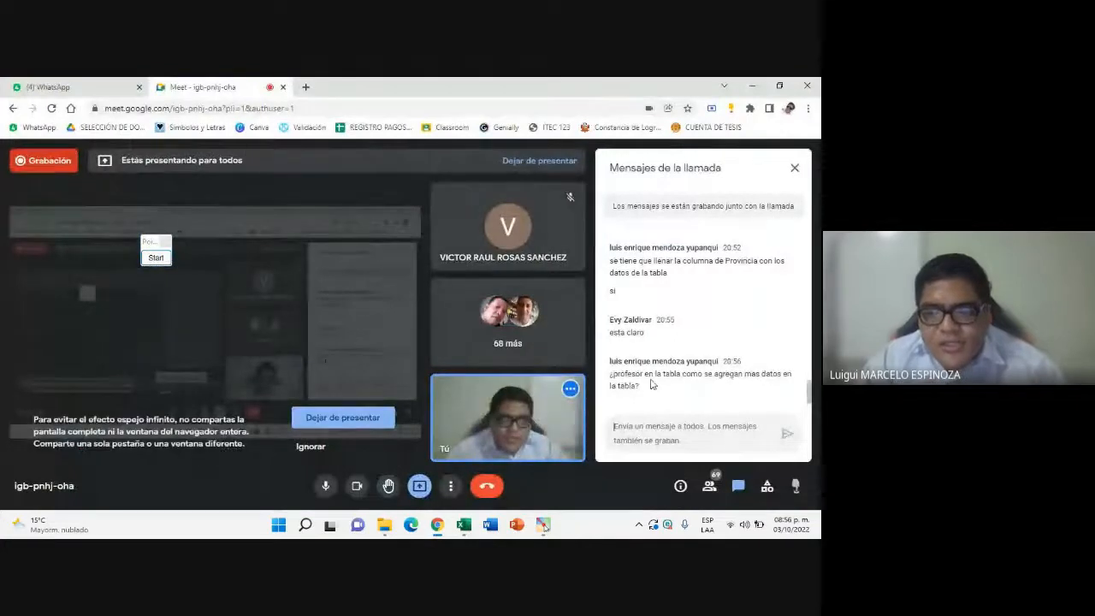
{"action": "left_click", "coordinate": [466, 525]}
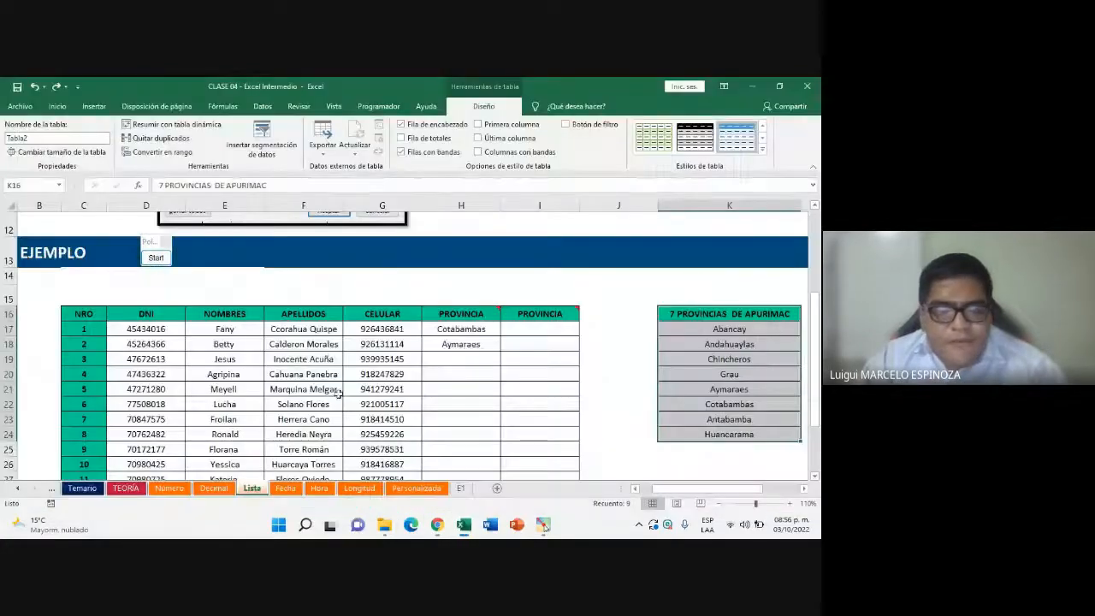
{"action": "scroll", "coordinate": [339, 392], "scroll_direction": "down", "scroll_amount": 3}
{"action": "scroll", "coordinate": [637, 319], "scroll_direction": "up", "scroll_amount": 3}
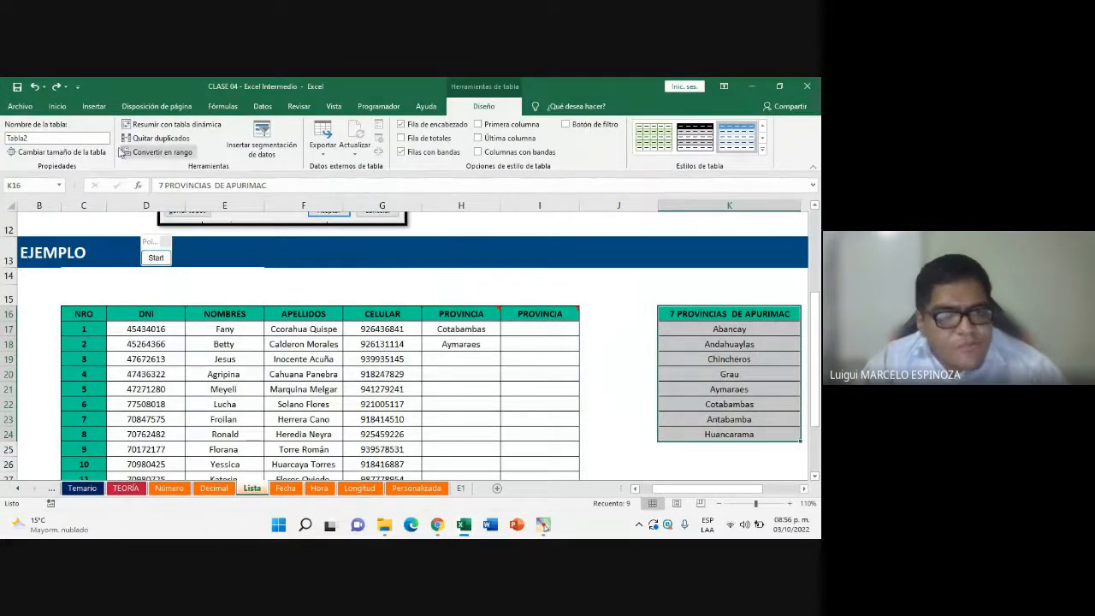
Select the PROVINCIA cells from H17 downward
{"action": "left_click", "coordinate": [94, 106]}
{"action": "left_click", "coordinate": [627, 358]}
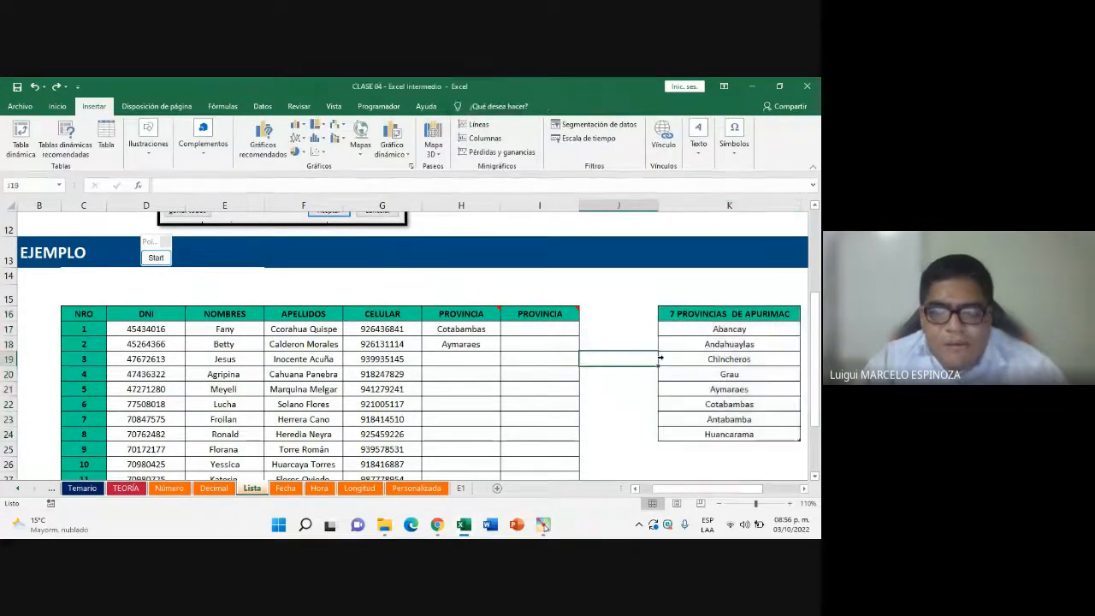
{"action": "left_click_drag", "start_coordinate": [689, 331], "coordinate": [707, 346]}
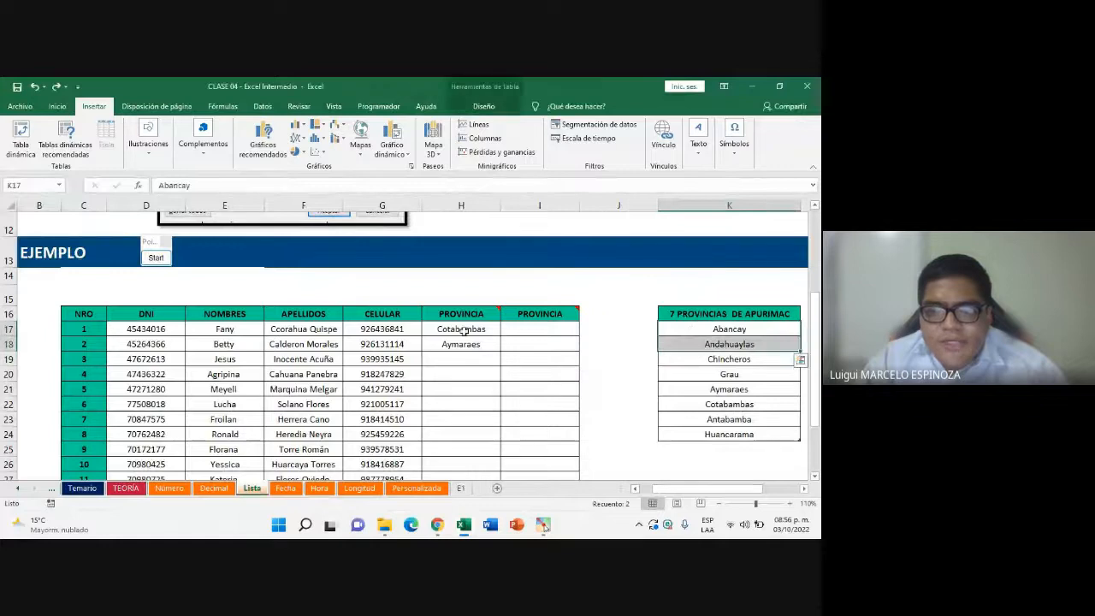
{"action": "left_click_drag", "start_coordinate": [462, 328], "coordinate": [475, 447]}
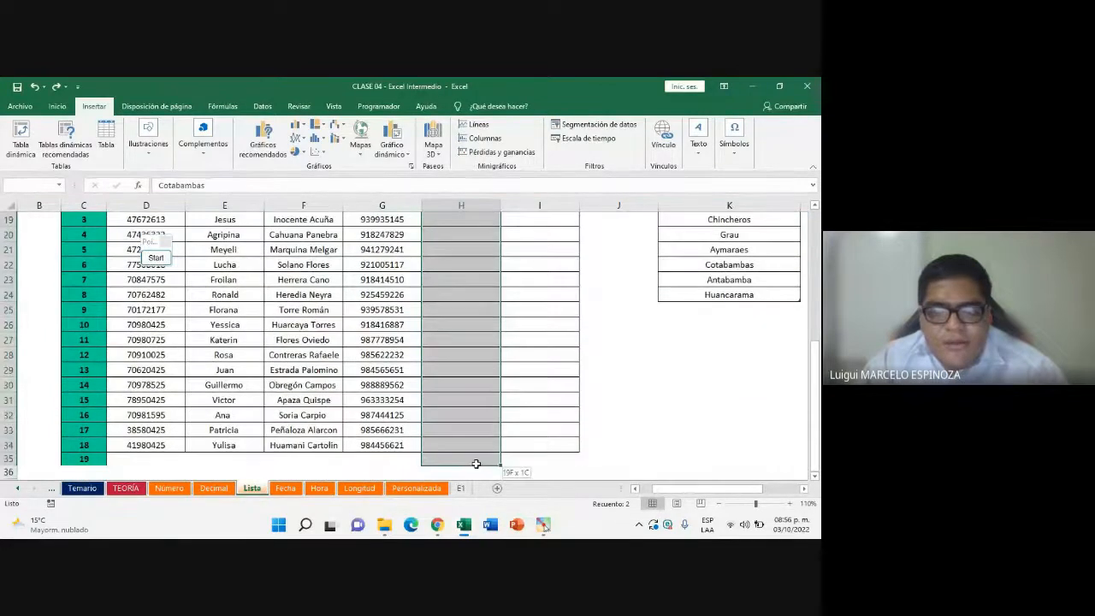
In Validación de datos, set the list source to =Tabla2 and apply it
{"action": "left_click", "coordinate": [263, 106]}
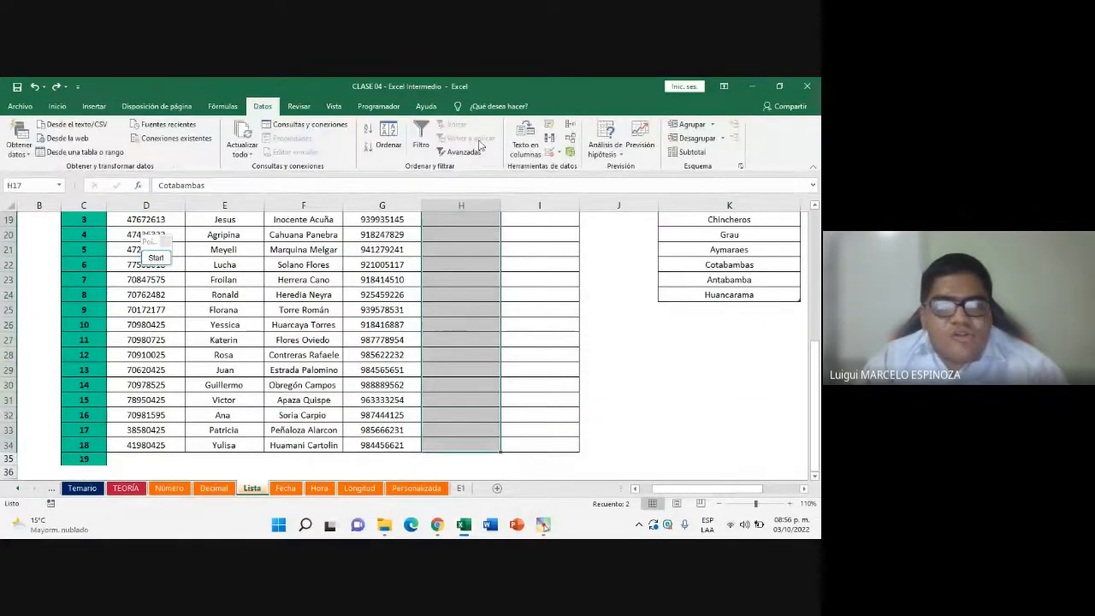
{"action": "left_click", "coordinate": [560, 154]}
{"action": "left_click", "coordinate": [572, 167]}
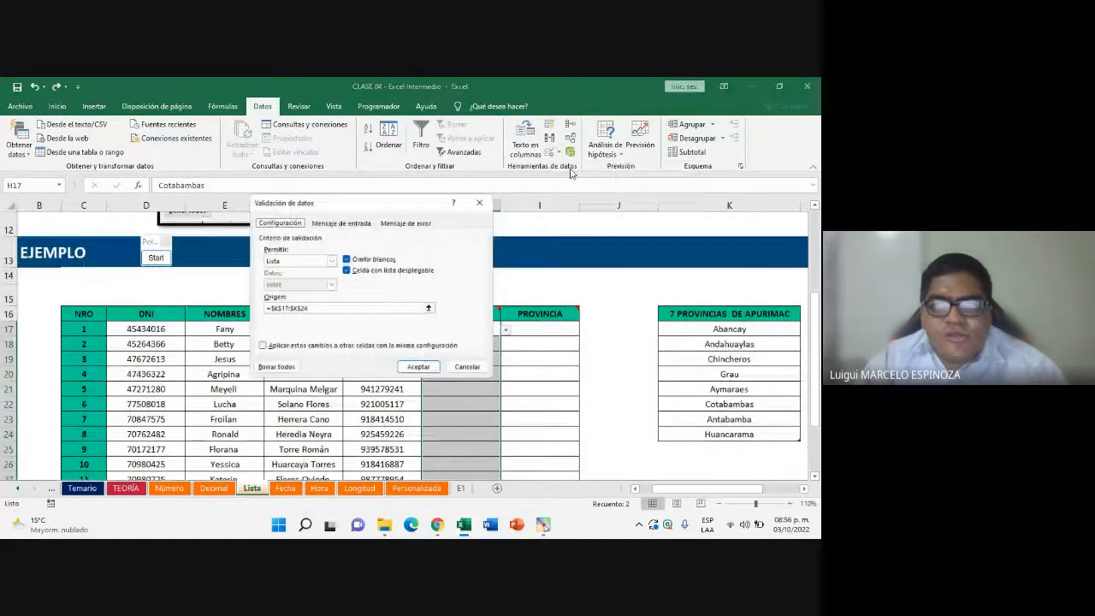
{"action": "left_click_drag", "start_coordinate": [317, 309], "coordinate": [207, 311]}
{"action": "type", "text": "="}
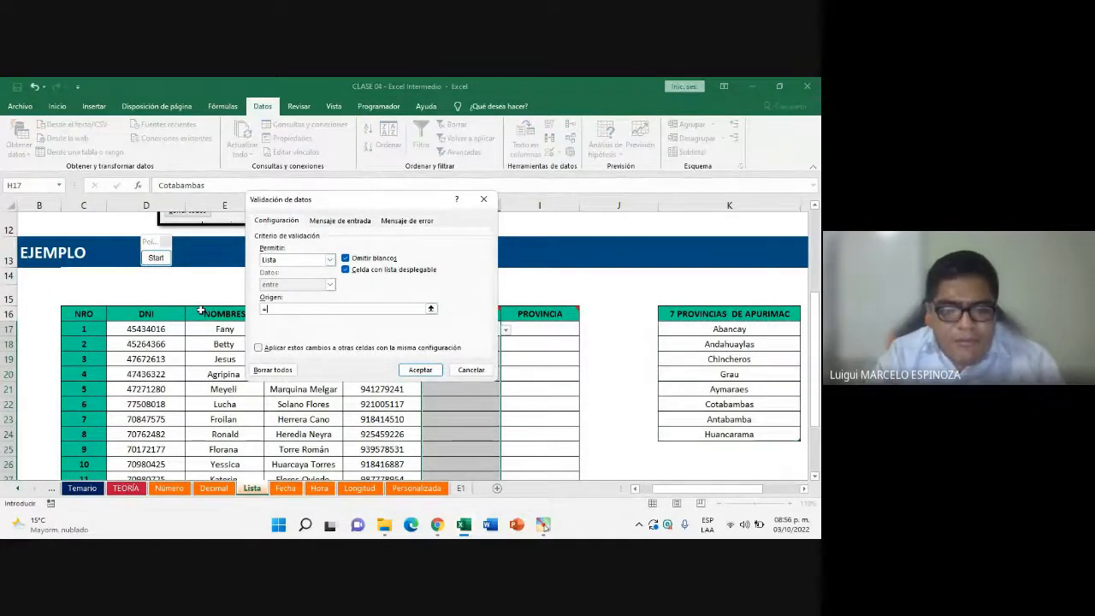
{"action": "type", "text": "Tabla2"}
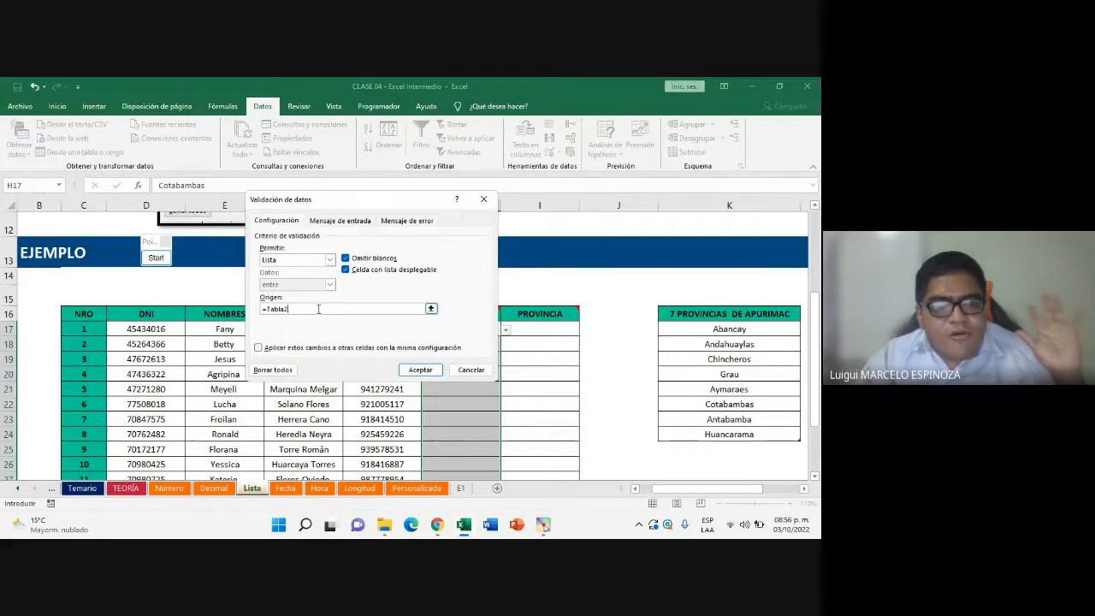
{"action": "left_click", "coordinate": [267, 309]}
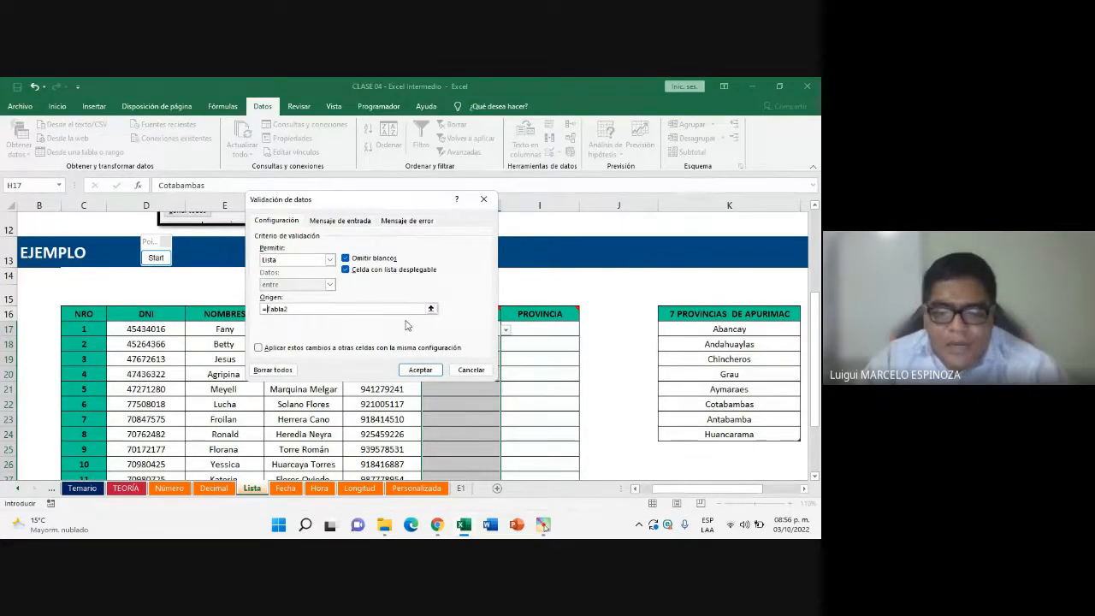
{"action": "key", "text": "BackSpace"}
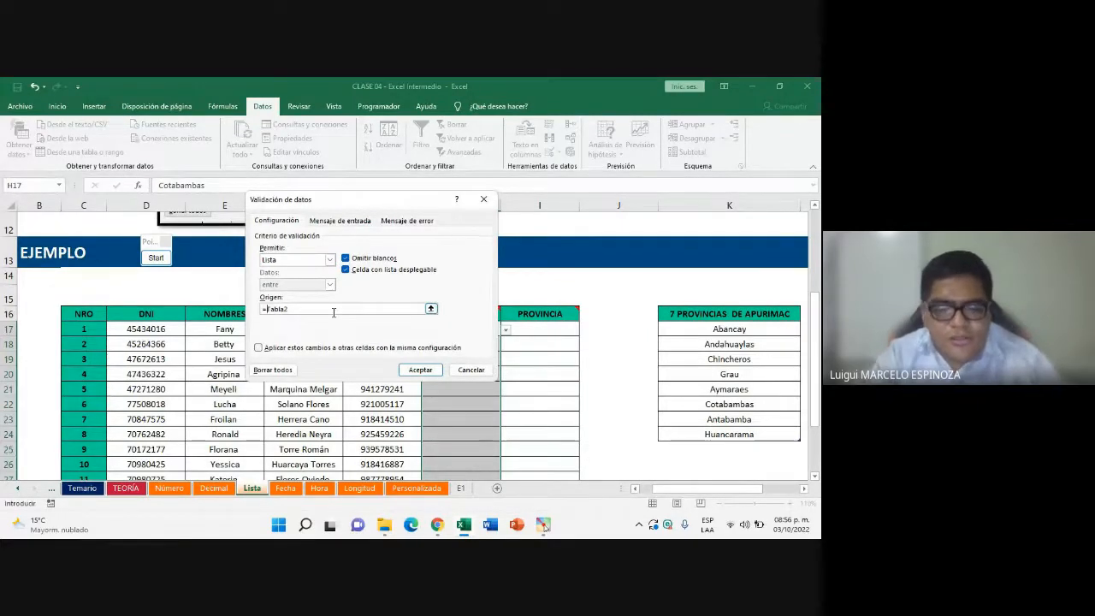
{"action": "left_click", "coordinate": [334, 313]}
{"action": "left_click", "coordinate": [430, 309]}
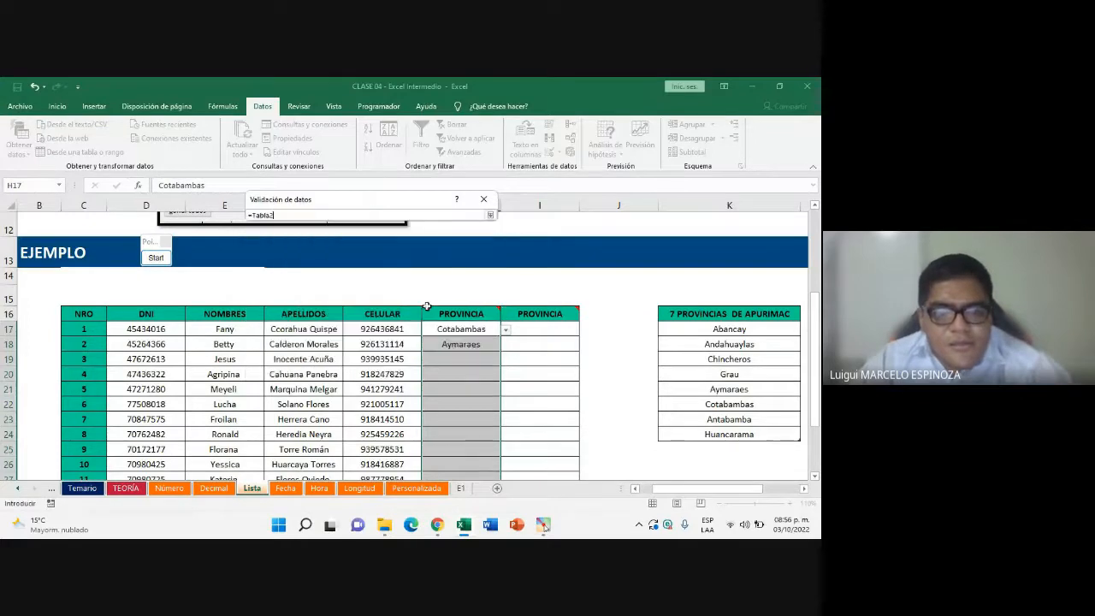
{"action": "key", "text": "Return"}
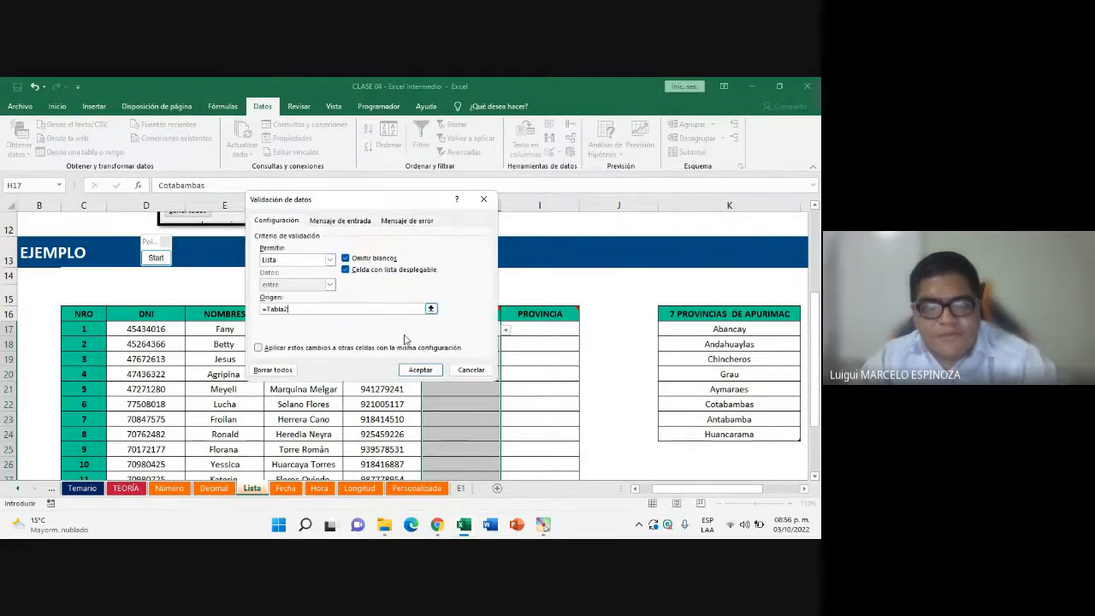
{"action": "left_click", "coordinate": [423, 374]}
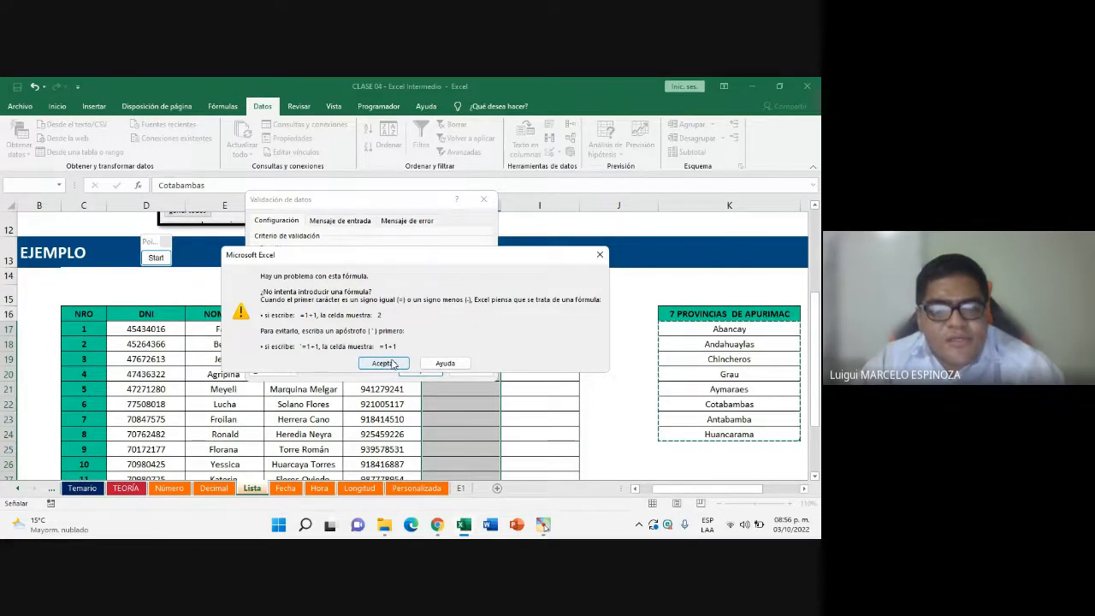
Dismiss the formula error, remove the '=' so the source reads Tabla2, and accept
{"action": "left_click", "coordinate": [385, 364]}
{"action": "left_click", "coordinate": [308, 309]}
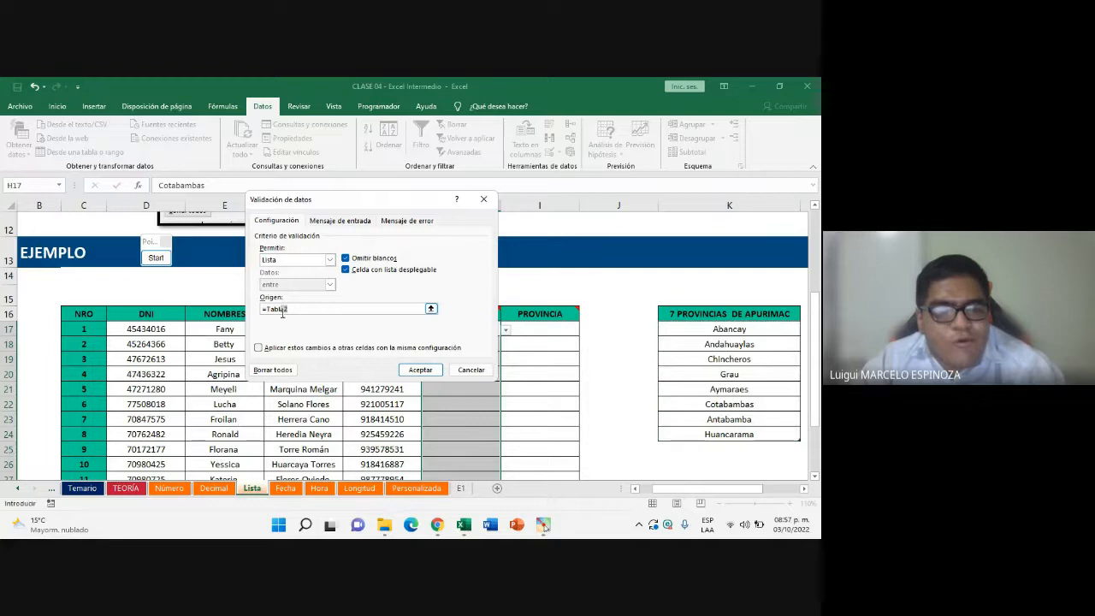
{"action": "double_click", "coordinate": [267, 309]}
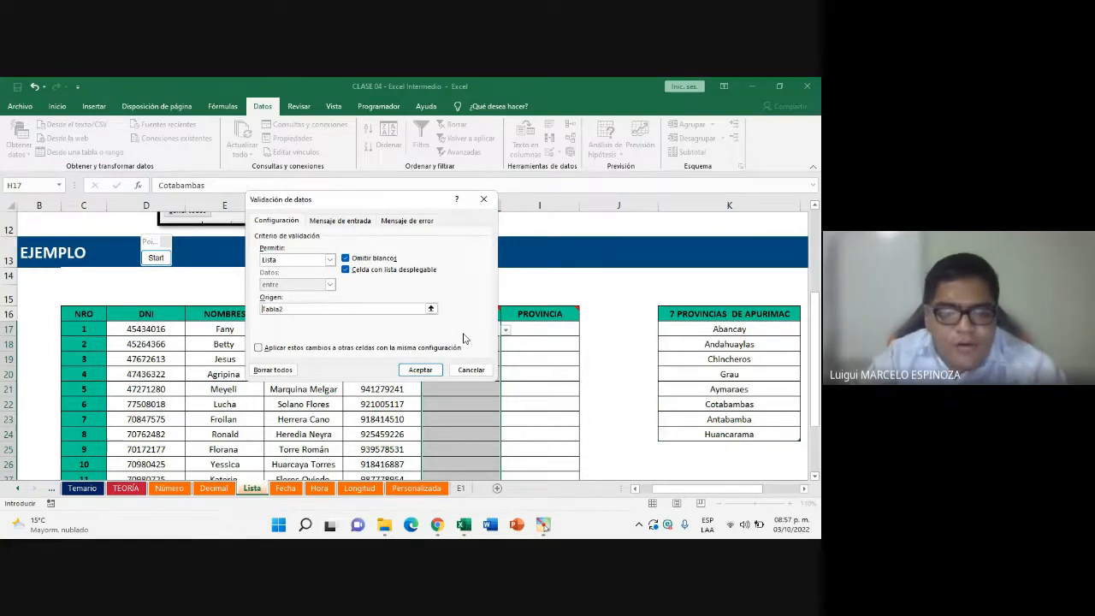
{"action": "left_click", "coordinate": [420, 369]}
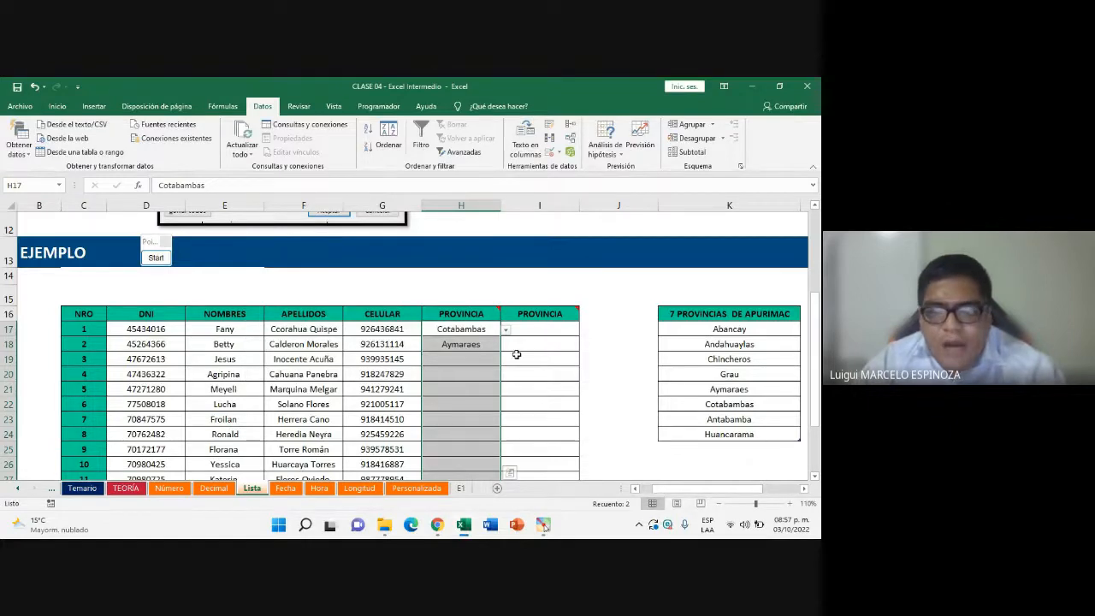
Clear and re-enter the Origen source as Tabla2, then accept the validation
{"action": "left_click", "coordinate": [558, 152]}
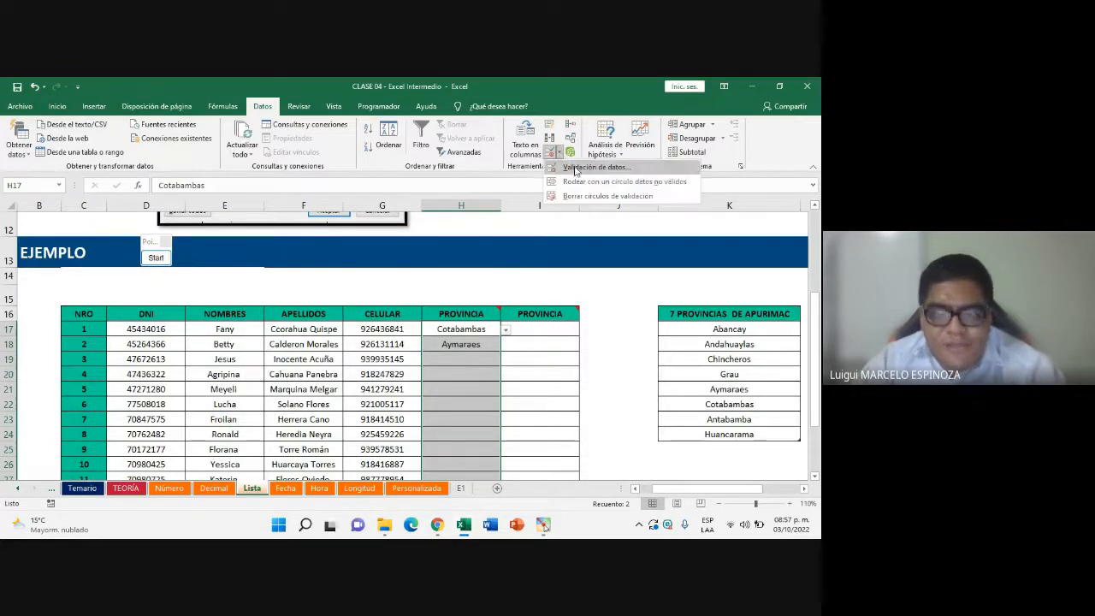
{"action": "left_click", "coordinate": [582, 167]}
{"action": "left_click", "coordinate": [290, 309]}
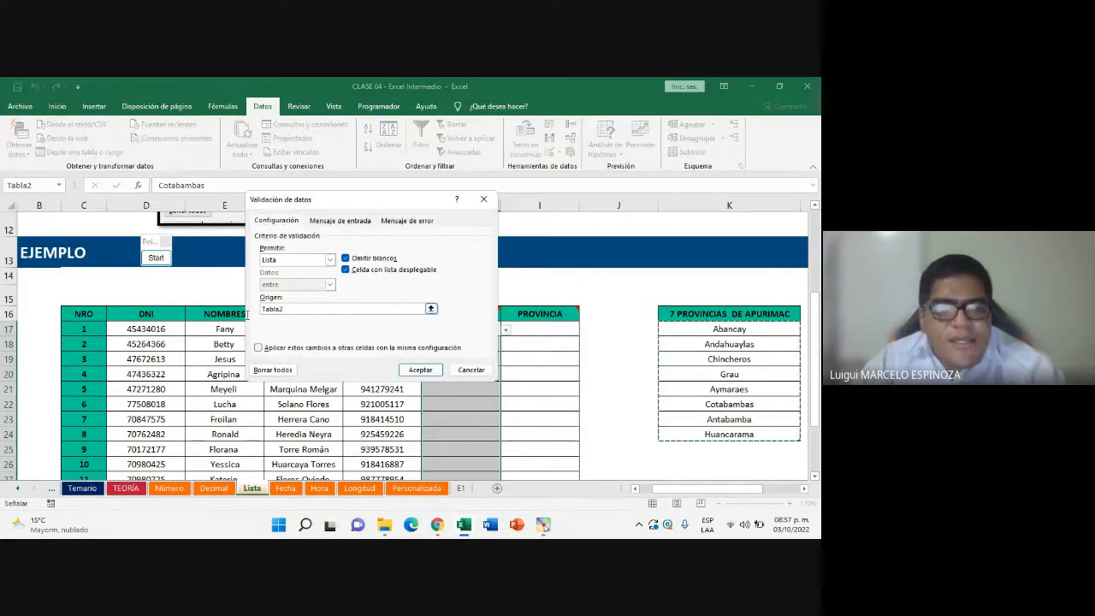
{"action": "left_click_drag", "start_coordinate": [298, 309], "coordinate": [237, 310]}
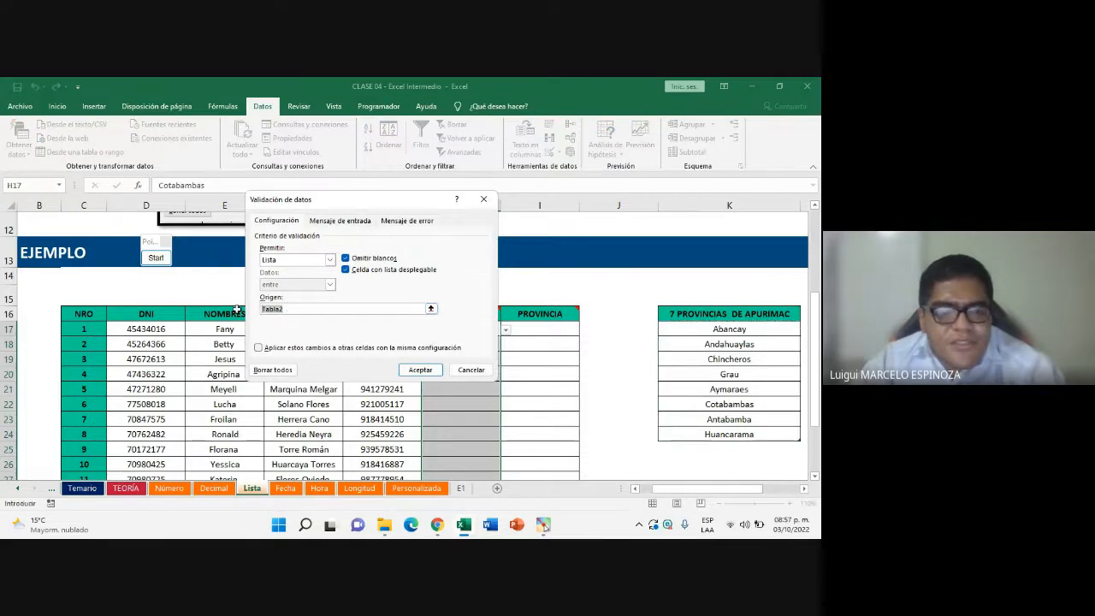
{"action": "key", "text": "Delete"}
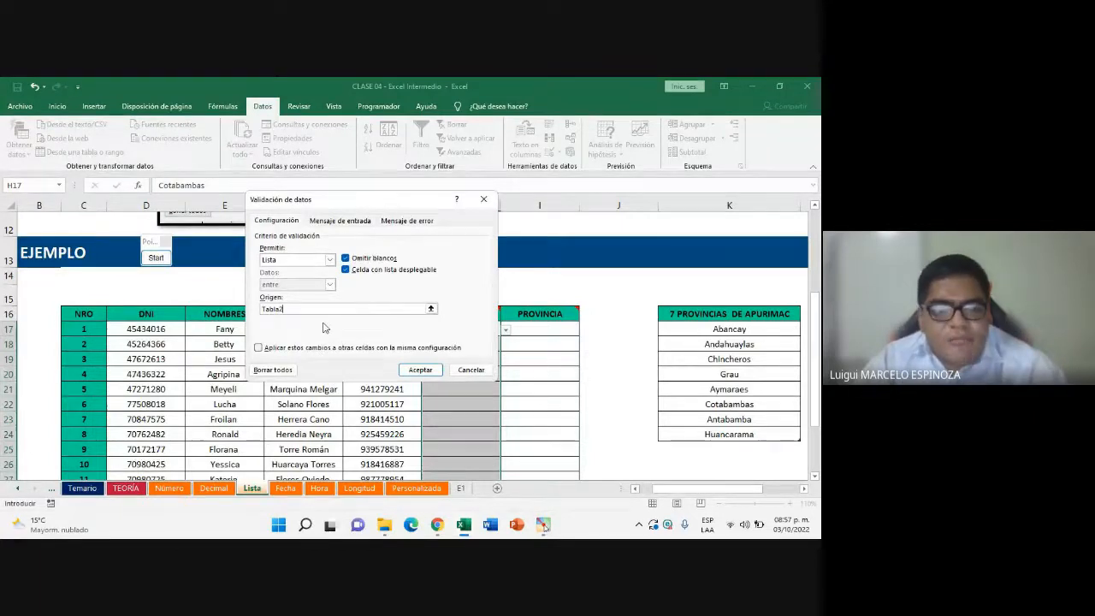
{"action": "left_click", "coordinate": [420, 372]}
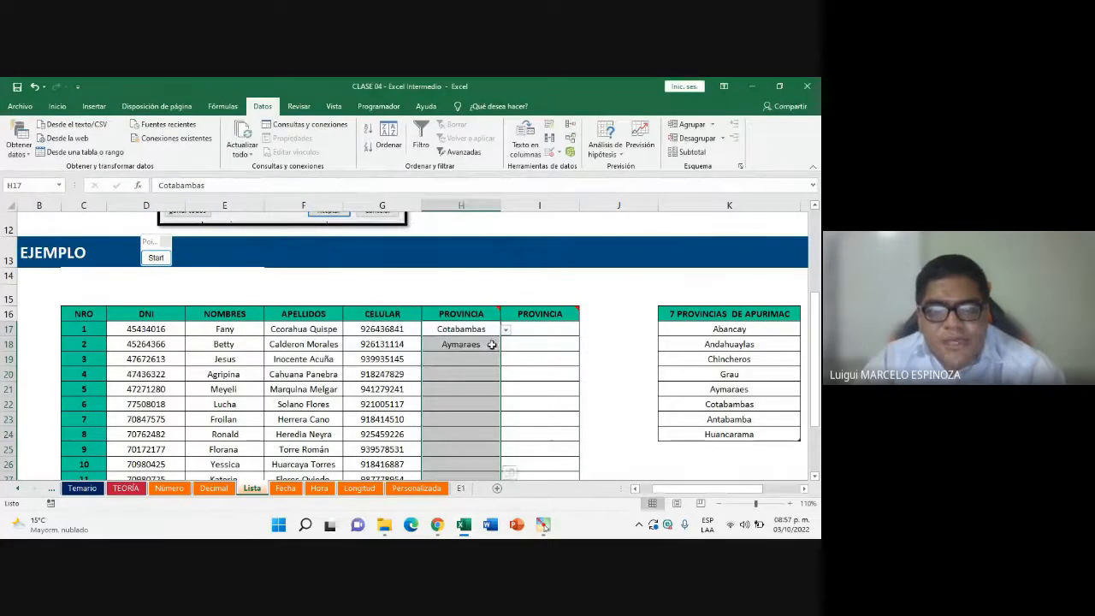
Test the H18 and H19 dropdowns, which list only Tabla2
{"action": "left_click", "coordinate": [462, 344]}
{"action": "left_click", "coordinate": [506, 344]}
{"action": "left_click", "coordinate": [505, 346]}
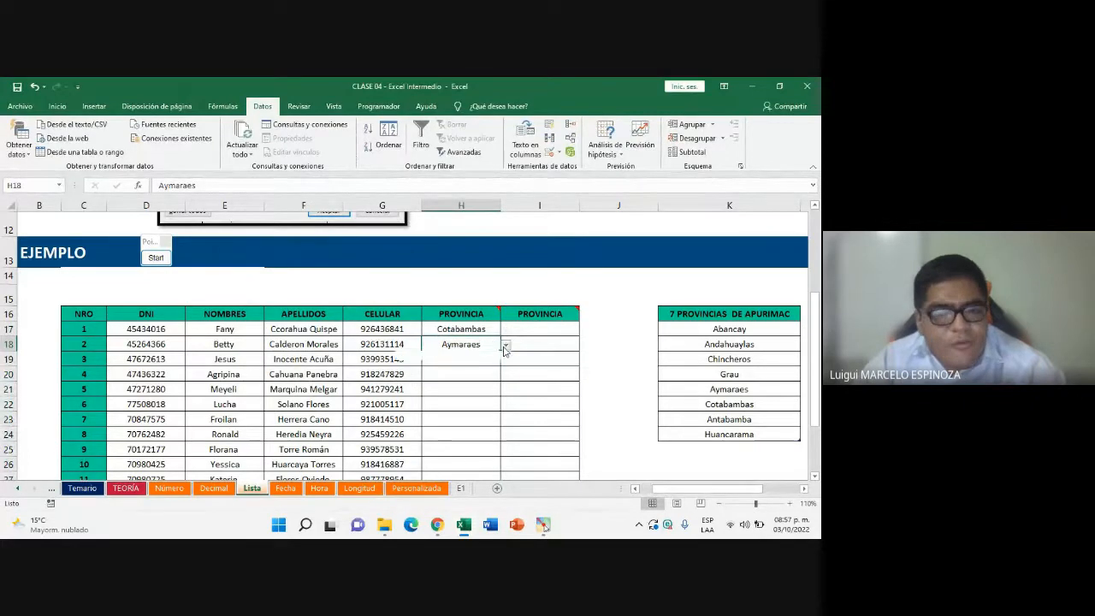
{"action": "left_click", "coordinate": [506, 346]}
{"action": "left_click", "coordinate": [473, 365]}
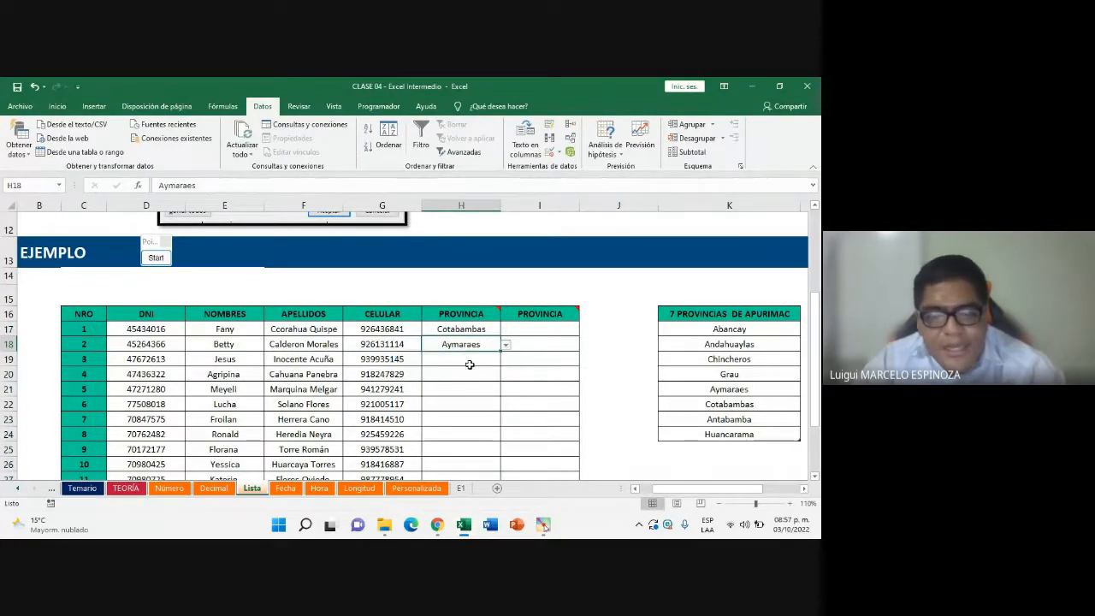
{"action": "left_click", "coordinate": [506, 359]}
{"action": "left_click", "coordinate": [506, 359]}
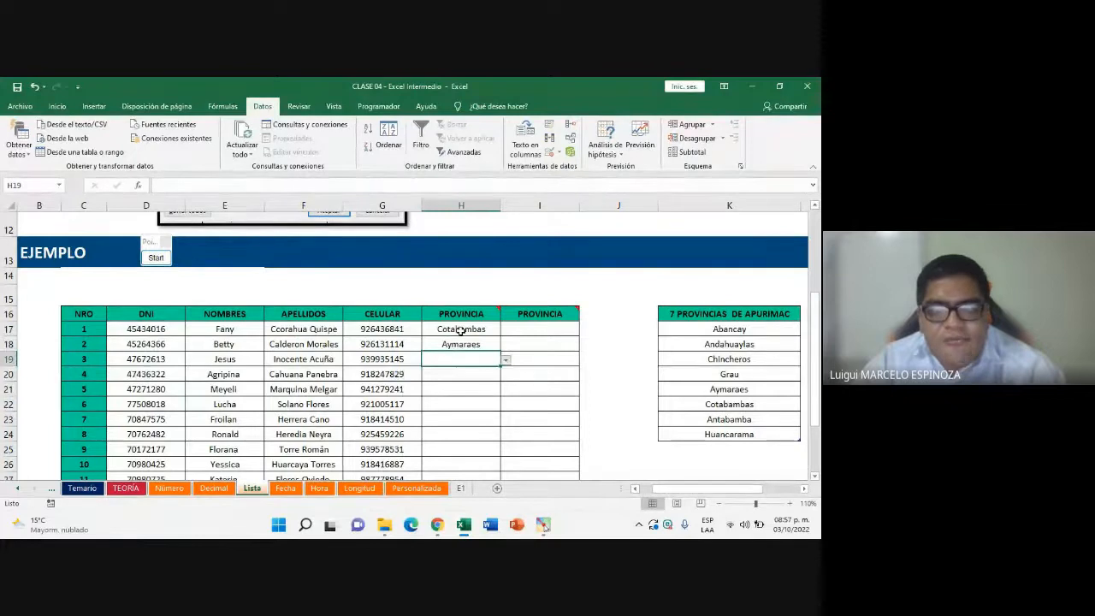
{"action": "left_click", "coordinate": [488, 330]}
{"action": "left_click", "coordinate": [557, 157]}
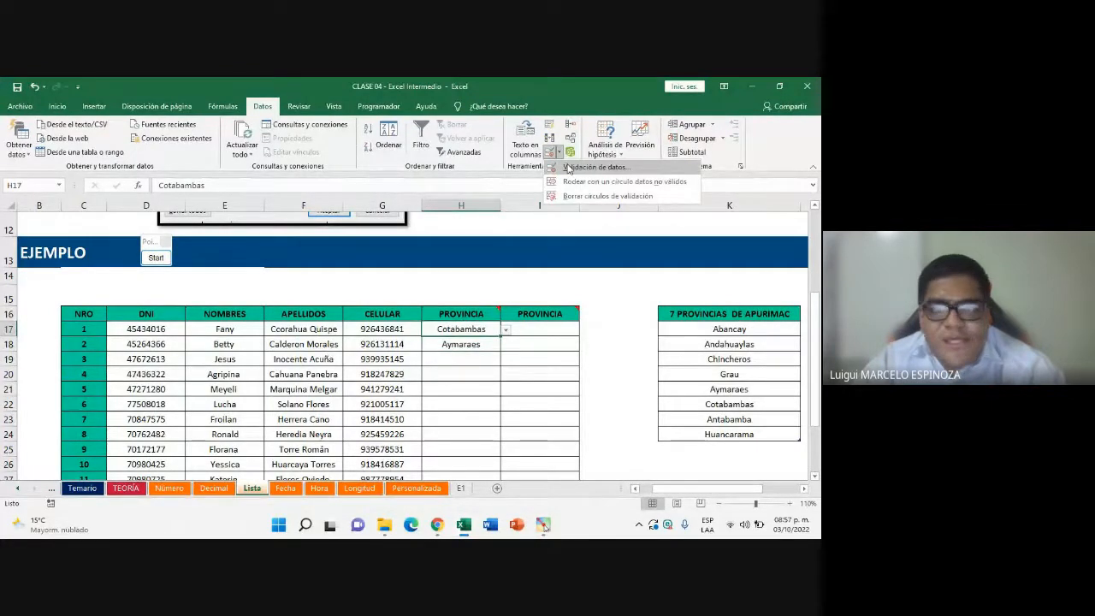
Set the validation list source to the province names K17:K24
{"action": "left_click", "coordinate": [582, 170]}
{"action": "left_click", "coordinate": [265, 308]}
{"action": "type", "text": "=Tabla2"}
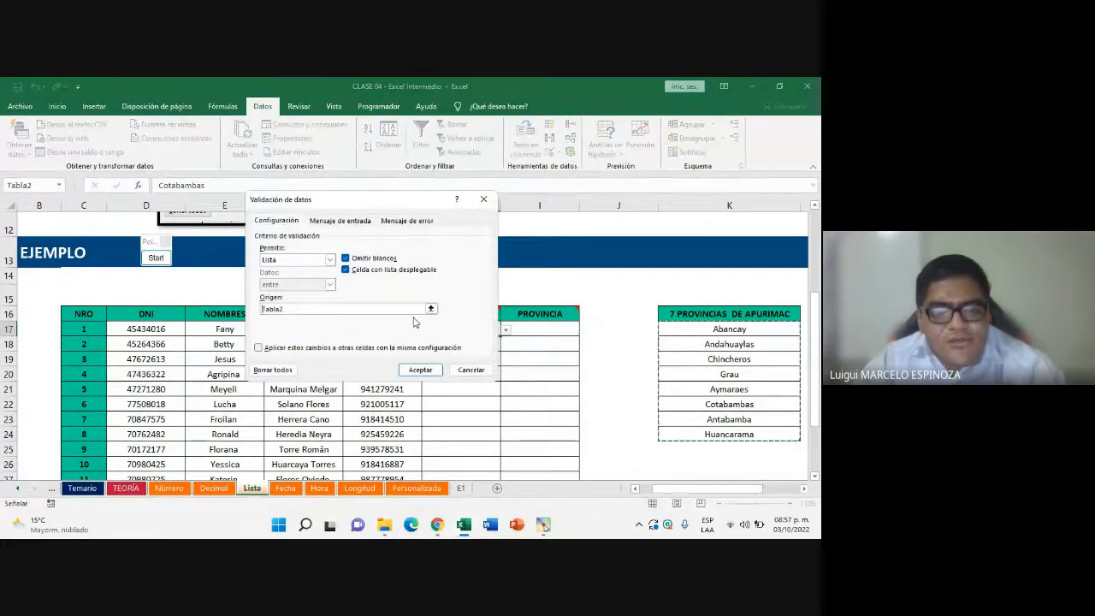
{"action": "key", "text": "Right"}
{"action": "key", "text": "Right"}
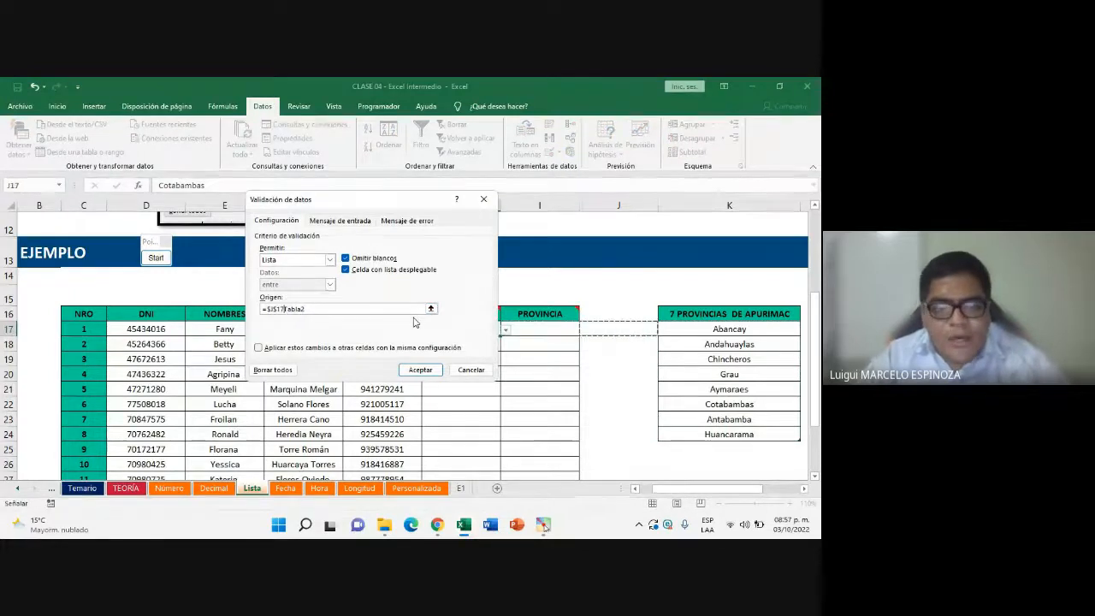
{"action": "left_click", "coordinate": [351, 311]}
{"action": "key", "text": "BackSpace"}
{"action": "key", "text": "BackSpace"}
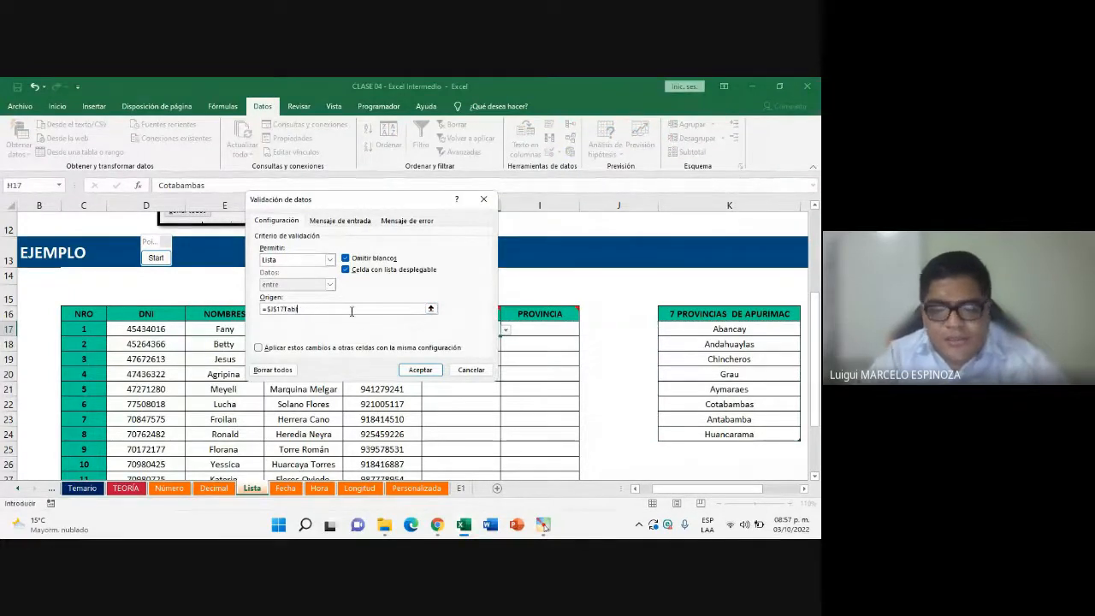
{"action": "key", "text": "BackSpace"}
{"action": "key", "text": "BackSpace"}
{"action": "key", "text": "BackSpace"}
{"action": "key", "text": "BackSpace"}
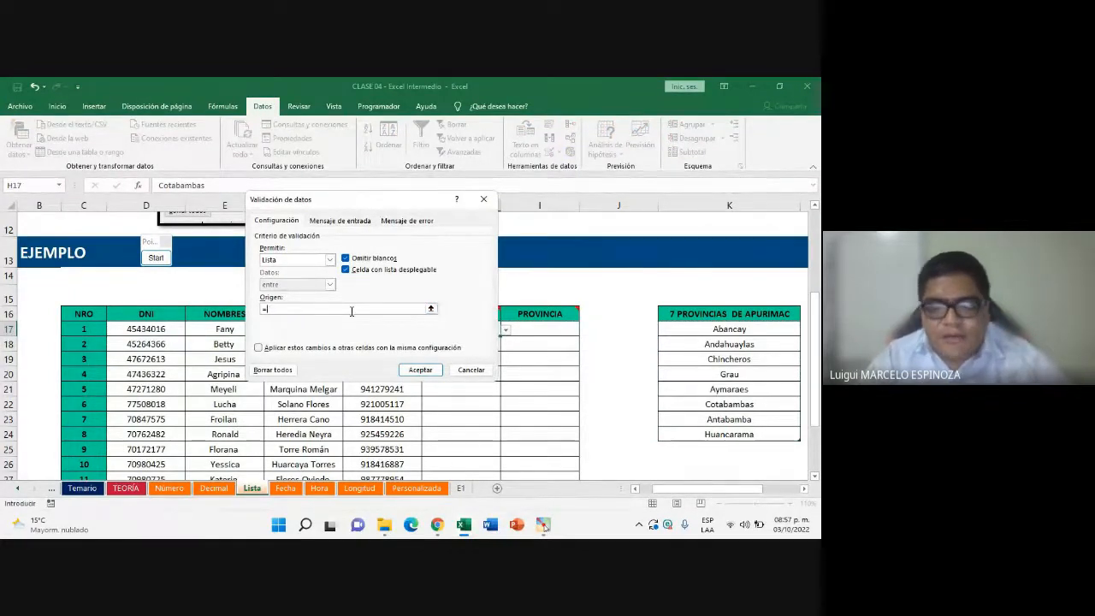
{"action": "left_click", "coordinate": [431, 308]}
{"action": "left_click_drag", "start_coordinate": [690, 332], "coordinate": [717, 435]}
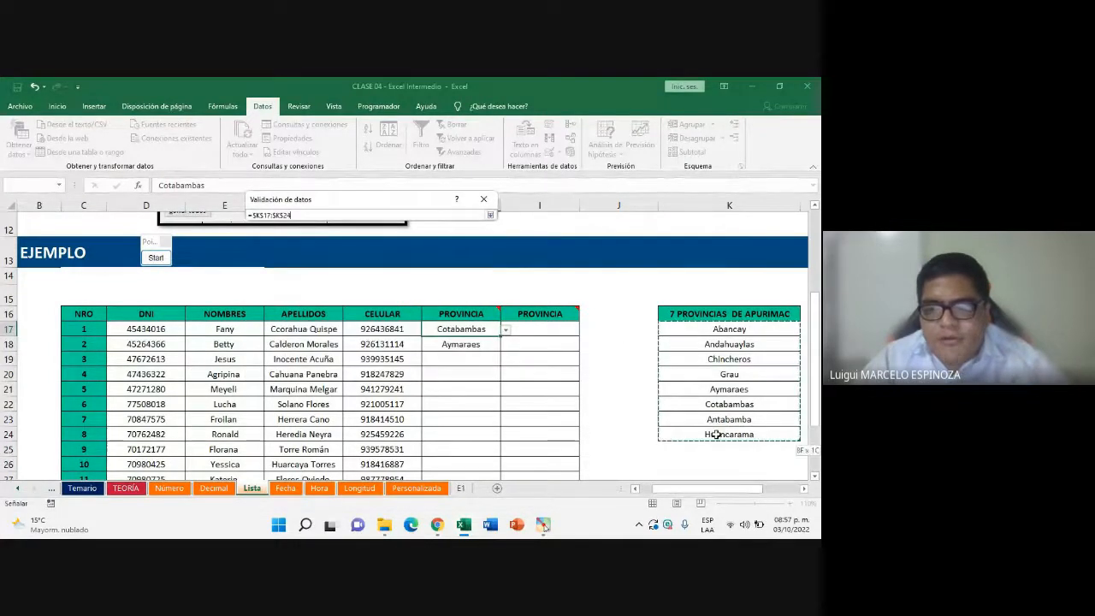
{"action": "key", "text": "Return"}
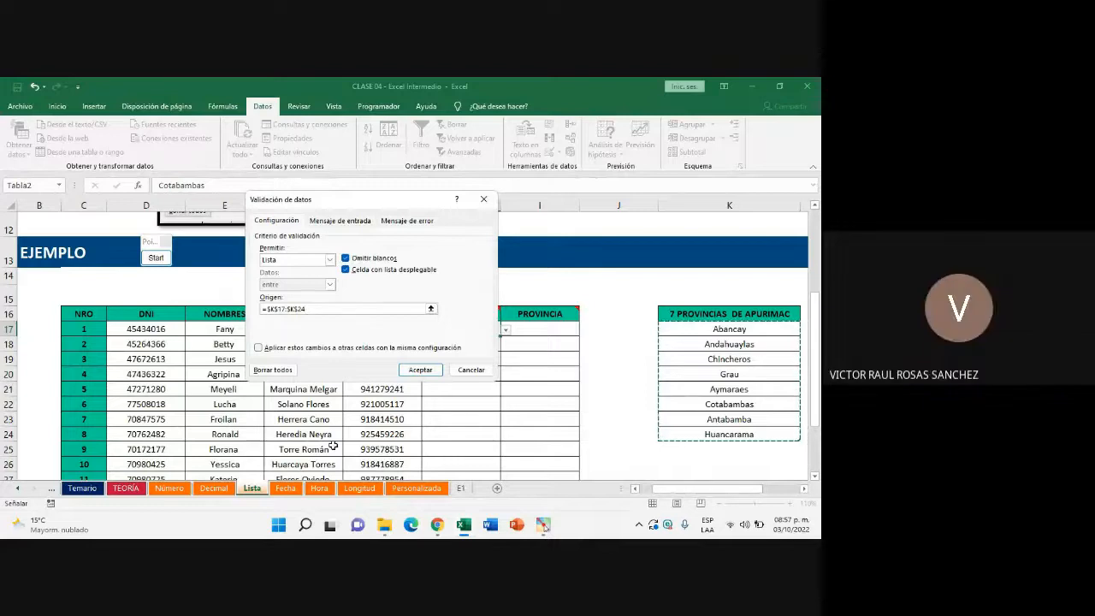
Replace the source with =Tabla2, then drop the '=' after the error and accept
{"action": "left_click_drag", "start_coordinate": [318, 309], "coordinate": [208, 307]}
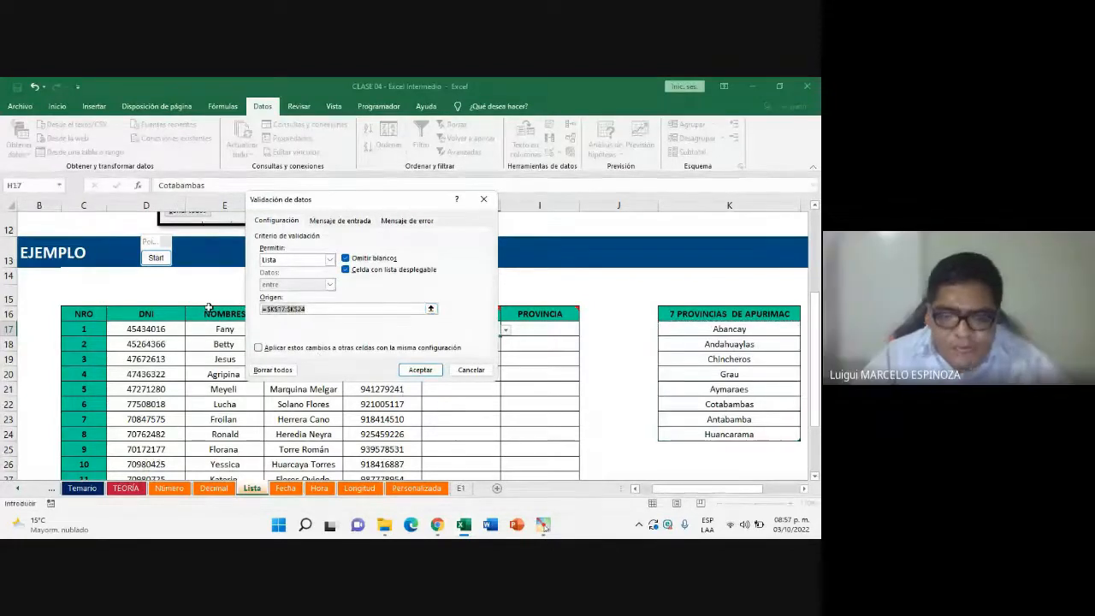
{"action": "key", "text": "Delete"}
{"action": "type", "text": "="}
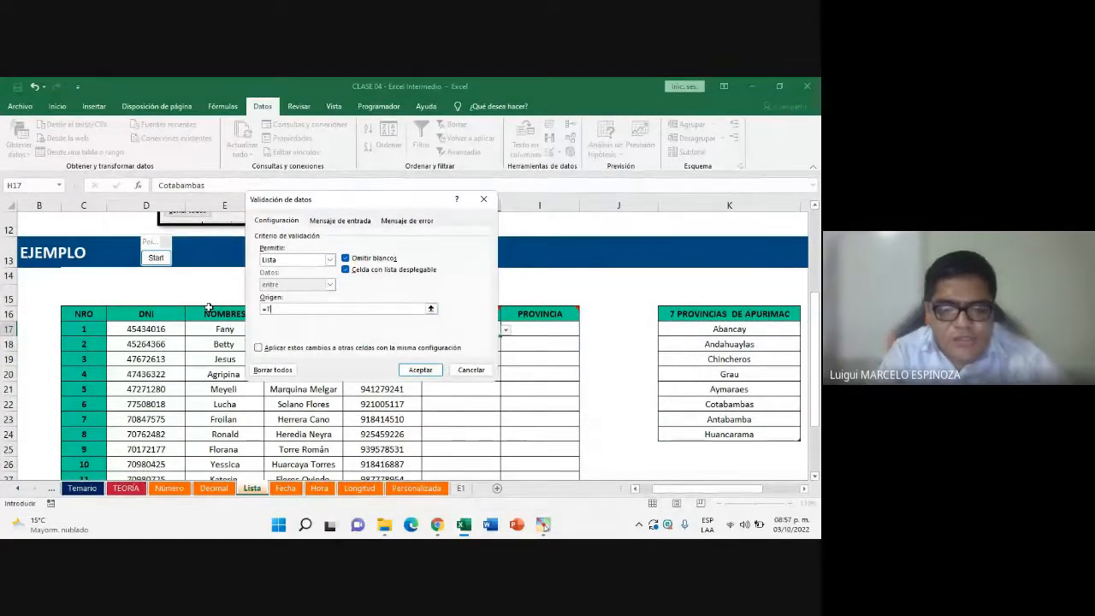
{"action": "type", "text": "Tabla2"}
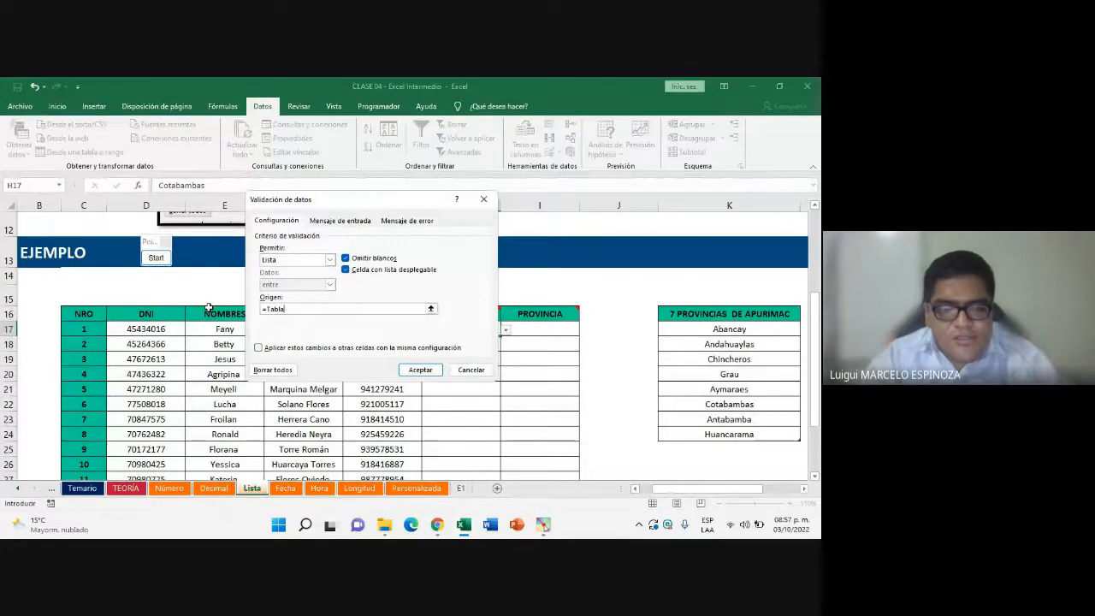
{"action": "left_click", "coordinate": [407, 373]}
{"action": "key", "text": "Return"}
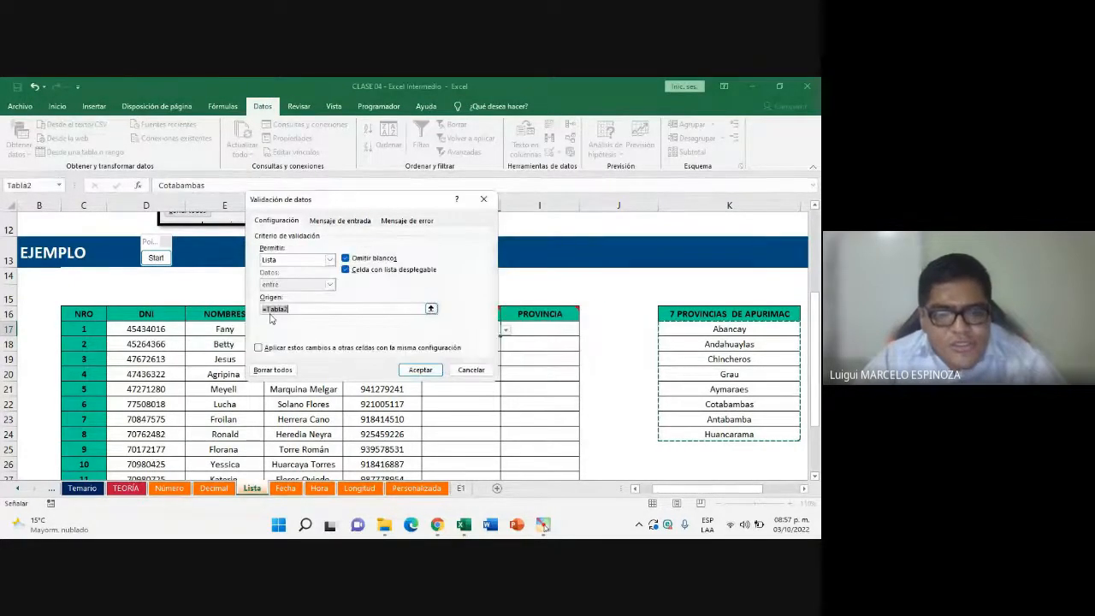
{"action": "left_click", "coordinate": [267, 310]}
{"action": "key", "text": "BackSpace"}
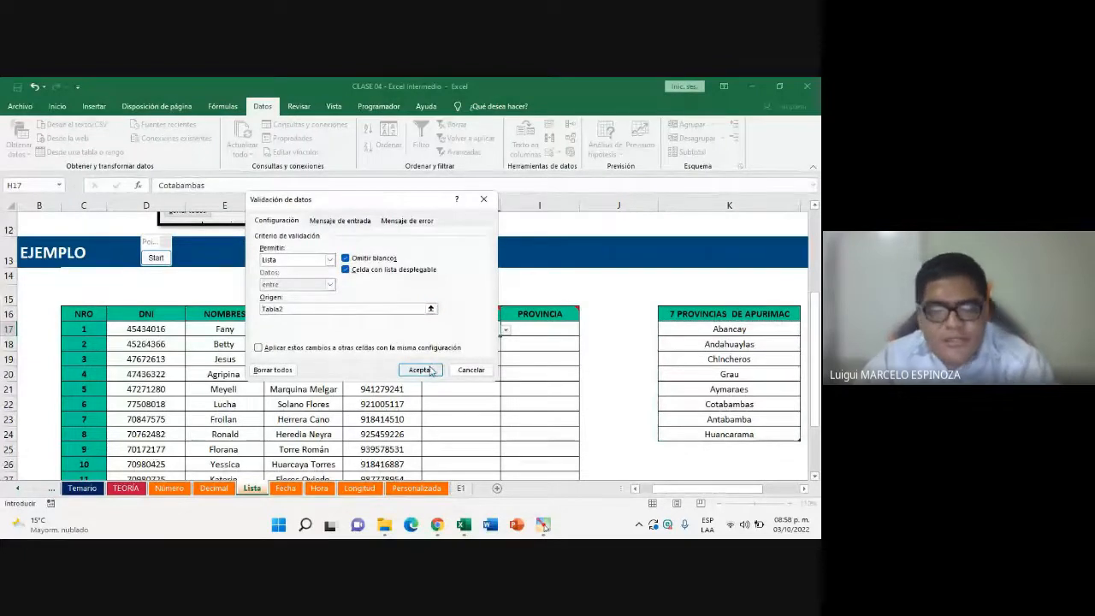
{"action": "left_click", "coordinate": [421, 370]}
Test H18's dropdown, which still offers only Tabla2
{"action": "left_click", "coordinate": [495, 344]}
{"action": "left_click", "coordinate": [505, 344]}
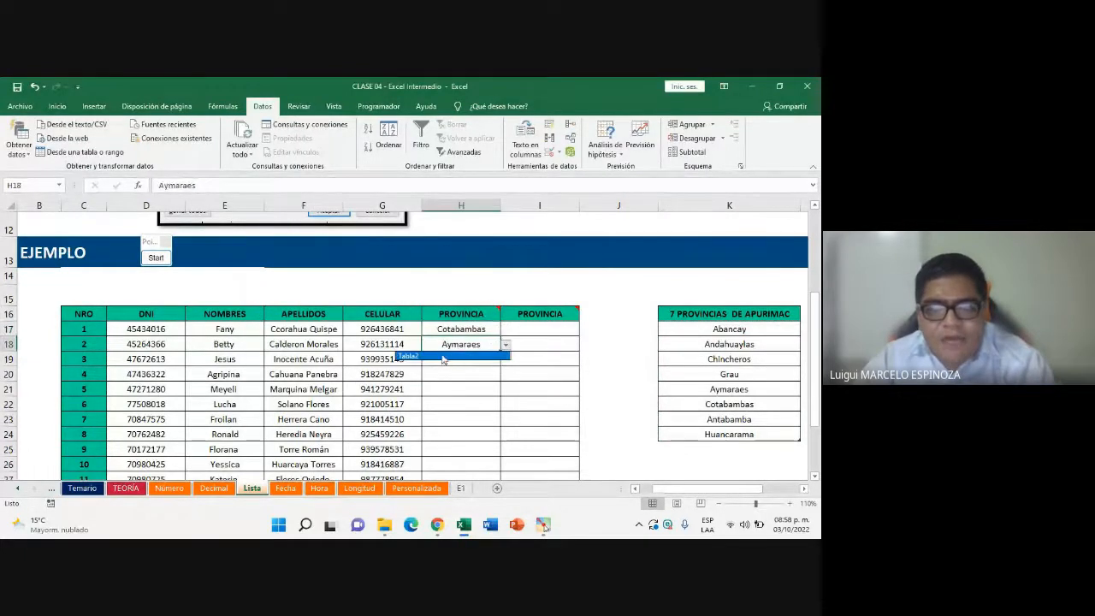
{"action": "left_click", "coordinate": [480, 329]}
{"action": "left_click", "coordinate": [502, 331]}
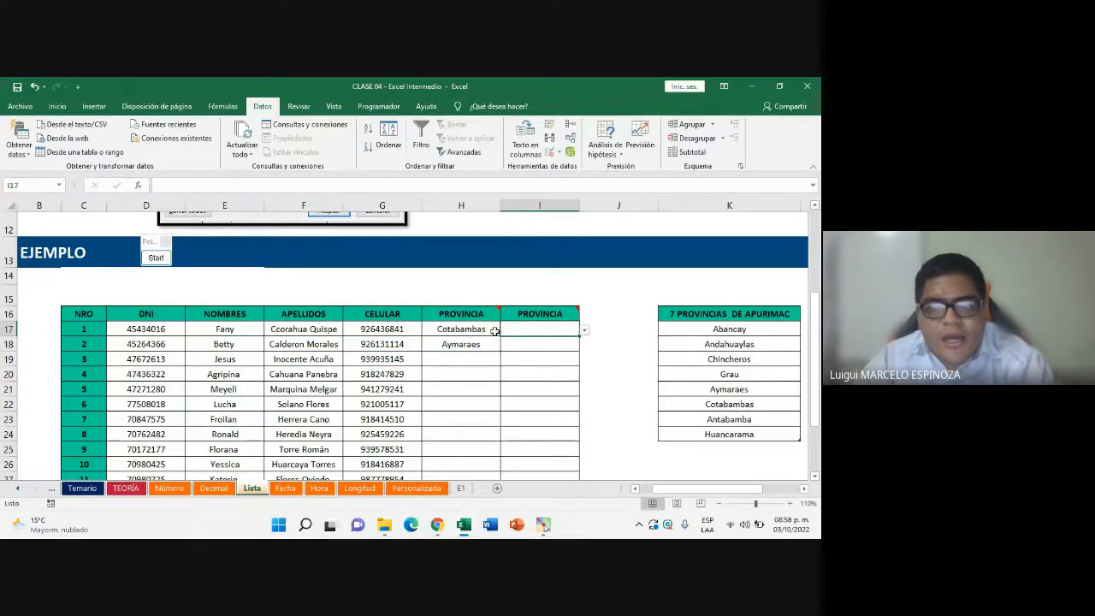
{"action": "left_click", "coordinate": [495, 330]}
{"action": "left_click", "coordinate": [496, 342]}
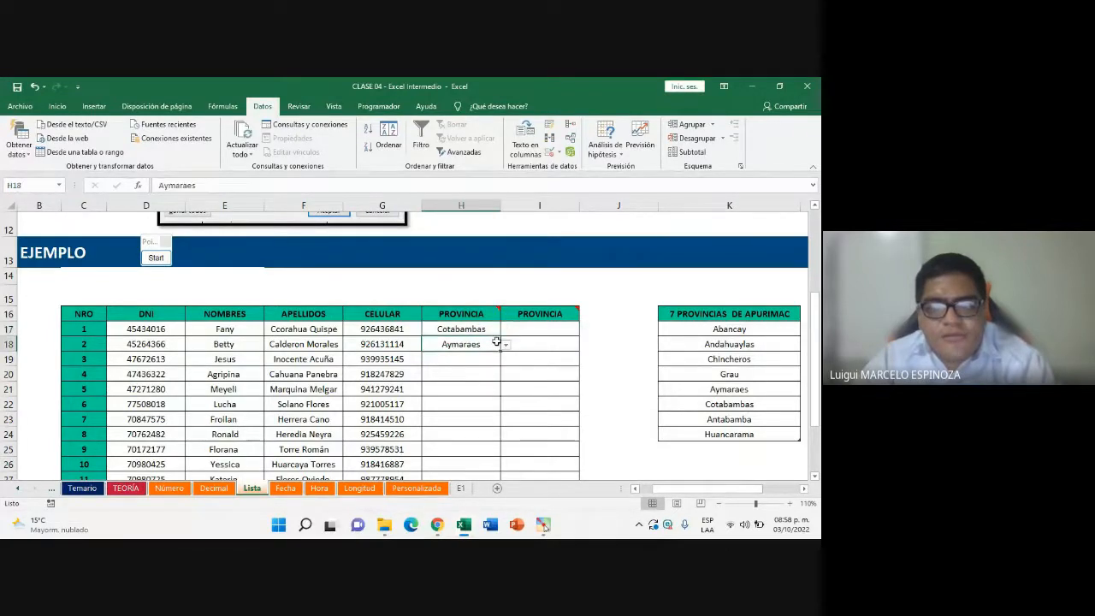
Check the validation settings without changes, then select PROVINCIA cells H17:H34
{"action": "left_click", "coordinate": [559, 153]}
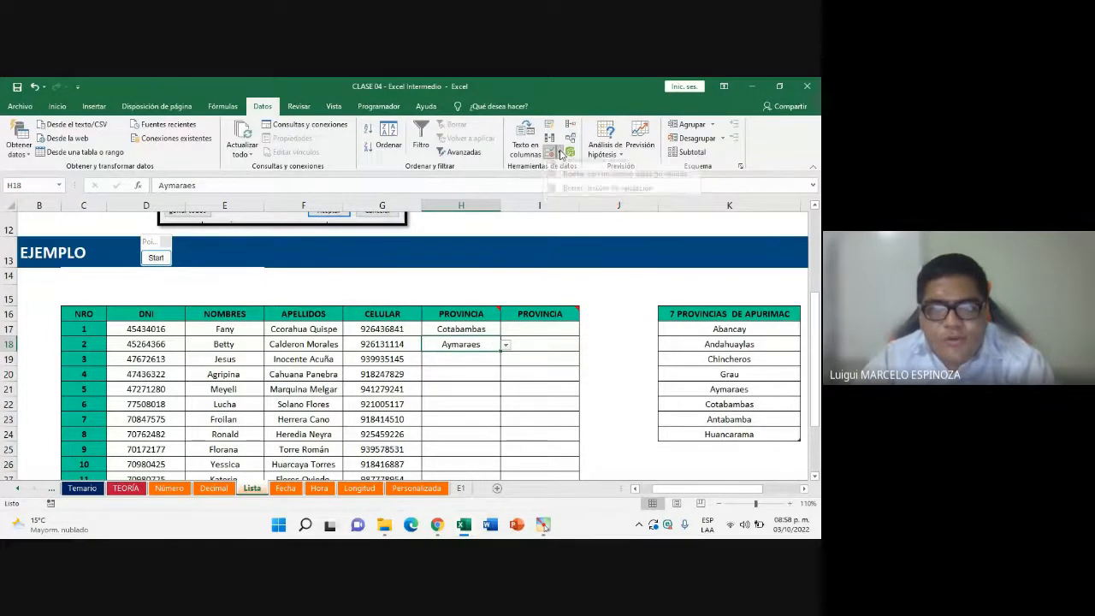
{"action": "left_click", "coordinate": [599, 172]}
{"action": "left_click", "coordinate": [475, 203]}
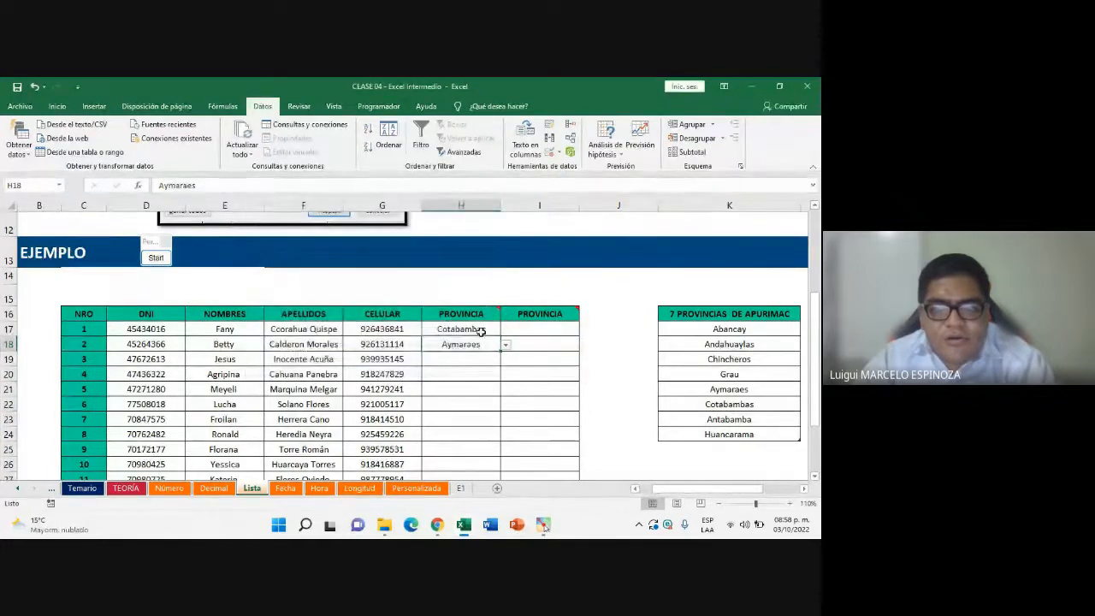
{"action": "left_click_drag", "start_coordinate": [461, 329], "coordinate": [476, 458]}
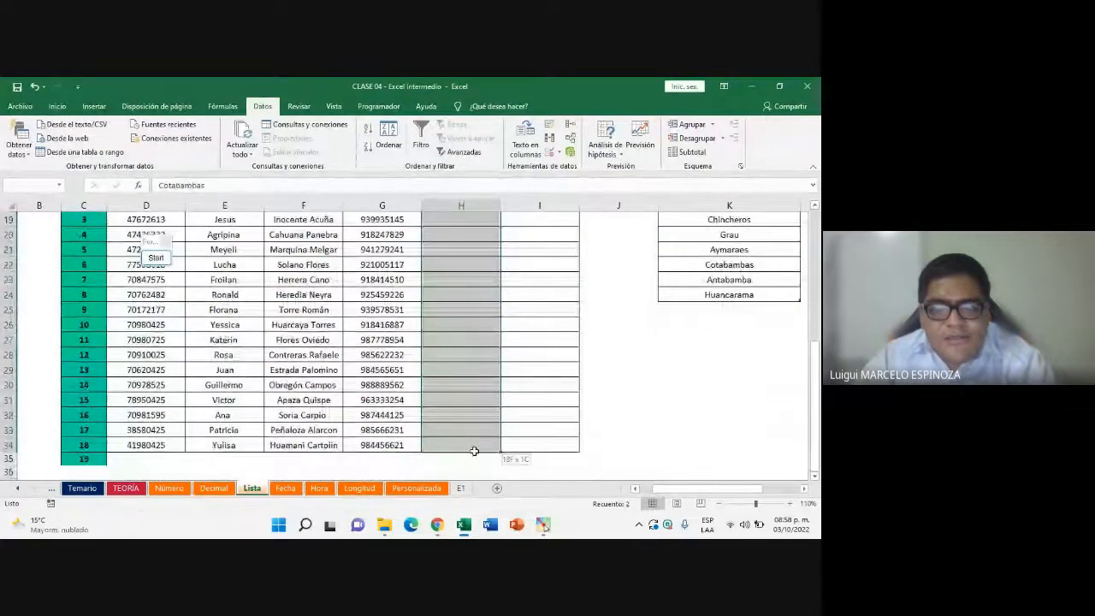
{"action": "scroll", "coordinate": [474, 393], "scroll_direction": "up", "scroll_amount": 2}
Replace the Tabla2 source with =$K$17:$K$24 (Abancay to Huancarama) and accept
{"action": "left_click", "coordinate": [569, 155]}
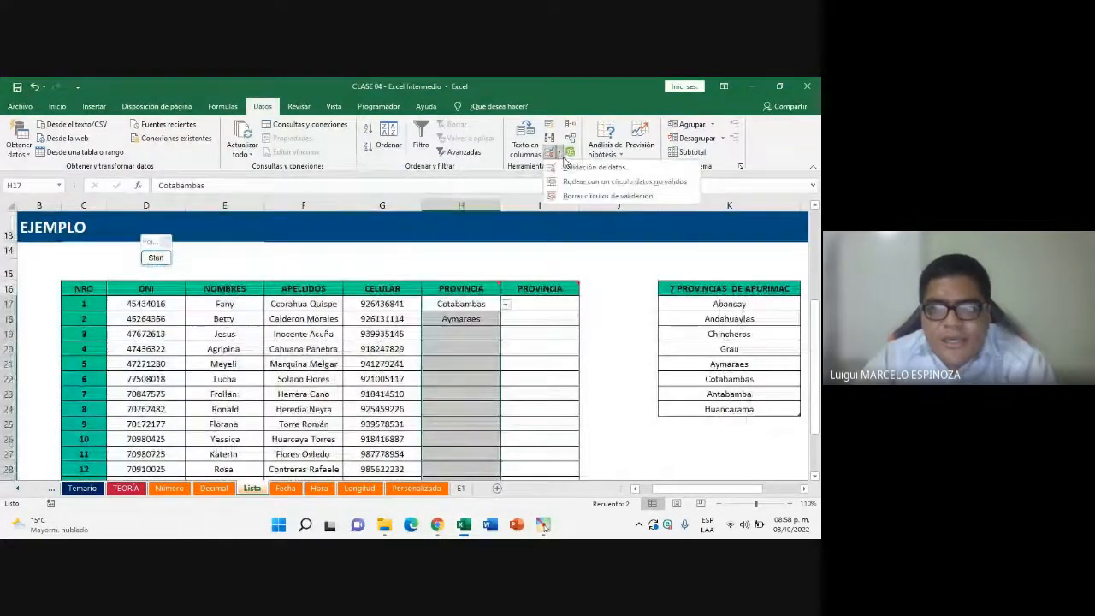
{"action": "left_click", "coordinate": [599, 170]}
{"action": "left_click", "coordinate": [377, 309]}
{"action": "type", "text": "Tabla2"}
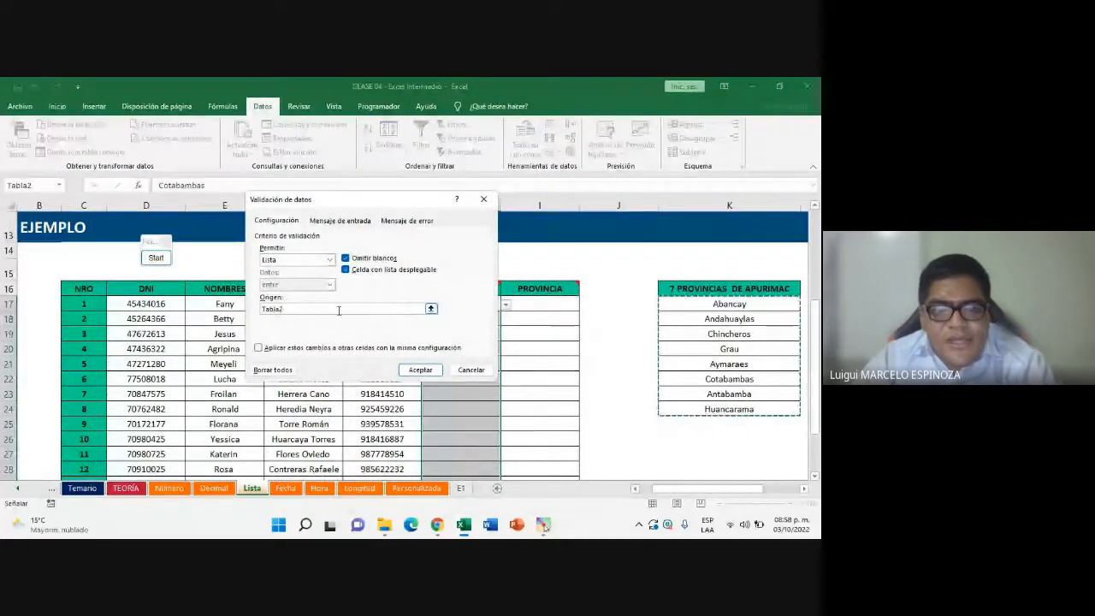
{"action": "left_click_drag", "start_coordinate": [339, 310], "coordinate": [249, 315]}
{"action": "key", "text": "BackSpace"}
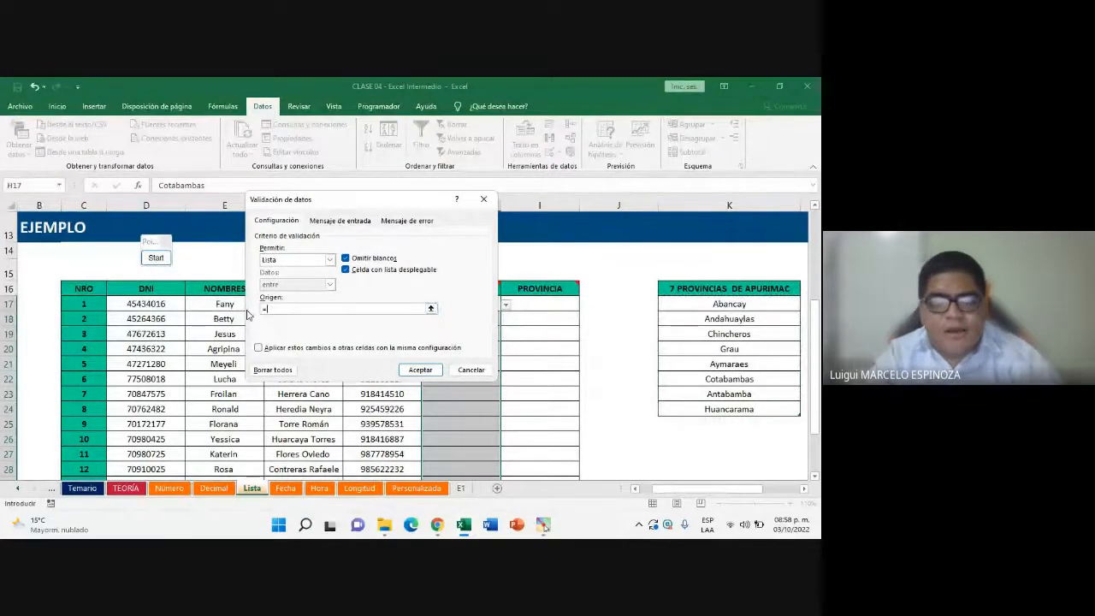
{"action": "type", "text": "="}
{"action": "left_click", "coordinate": [430, 308]}
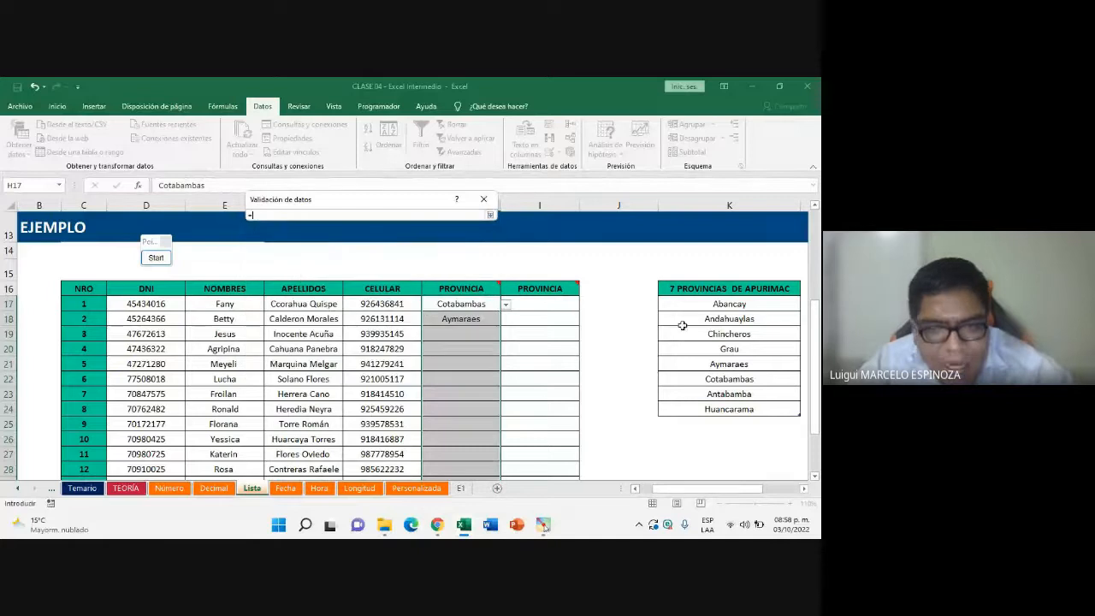
{"action": "left_click_drag", "start_coordinate": [704, 304], "coordinate": [710, 408]}
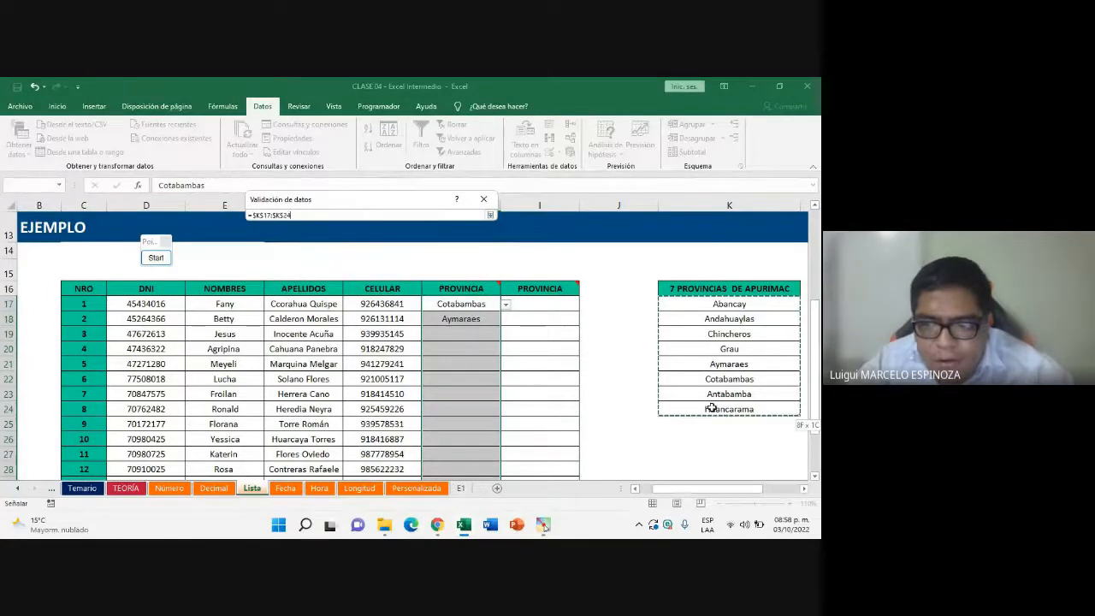
{"action": "left_click", "coordinate": [489, 215]}
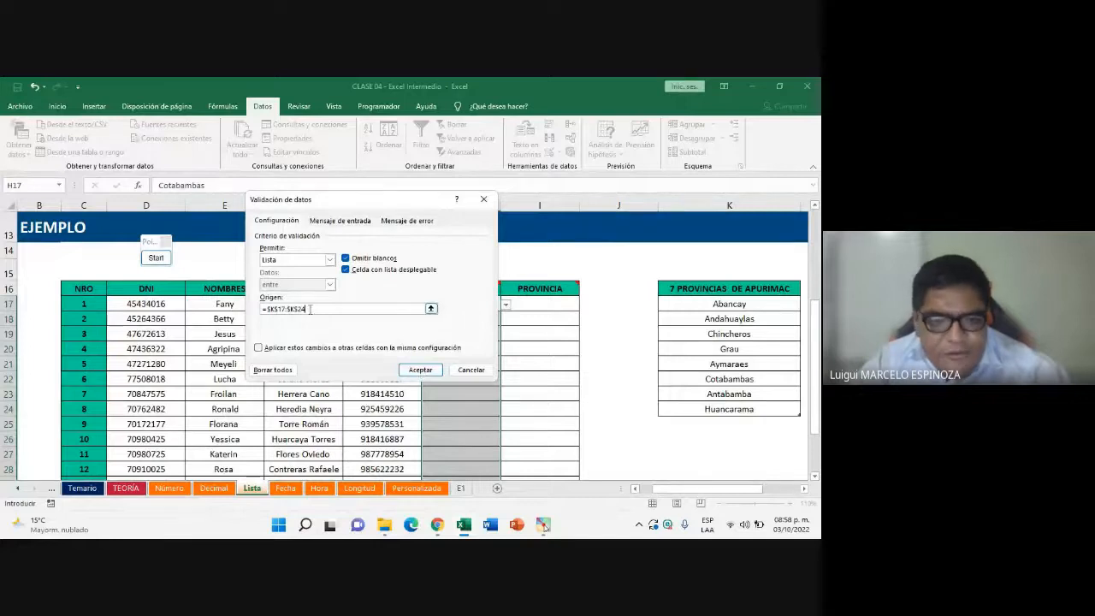
{"action": "left_click_drag", "start_coordinate": [315, 310], "coordinate": [269, 313]}
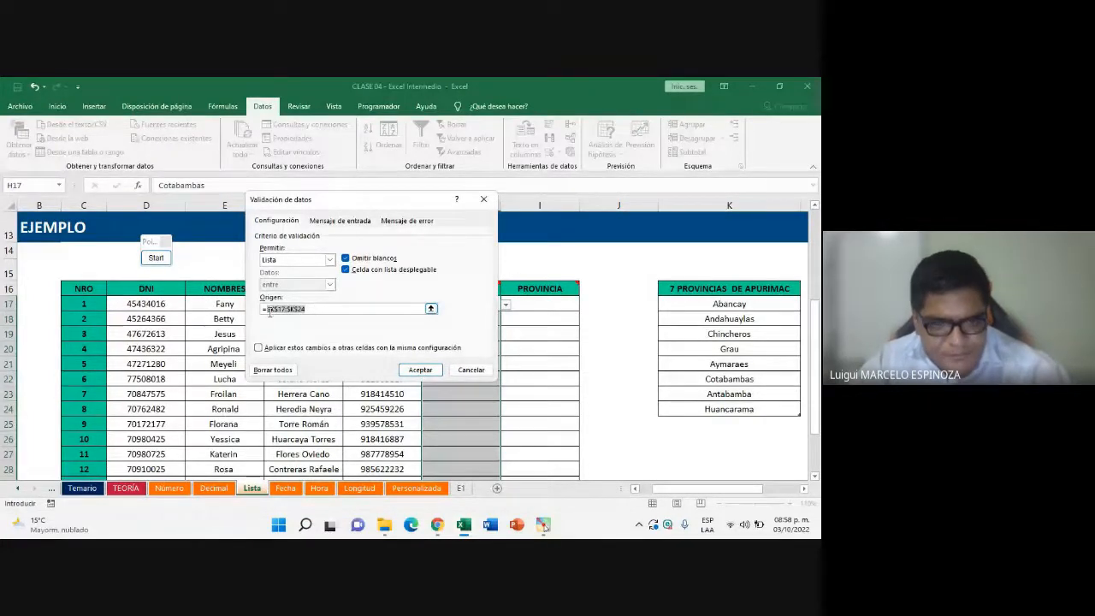
{"action": "left_click", "coordinate": [310, 310]}
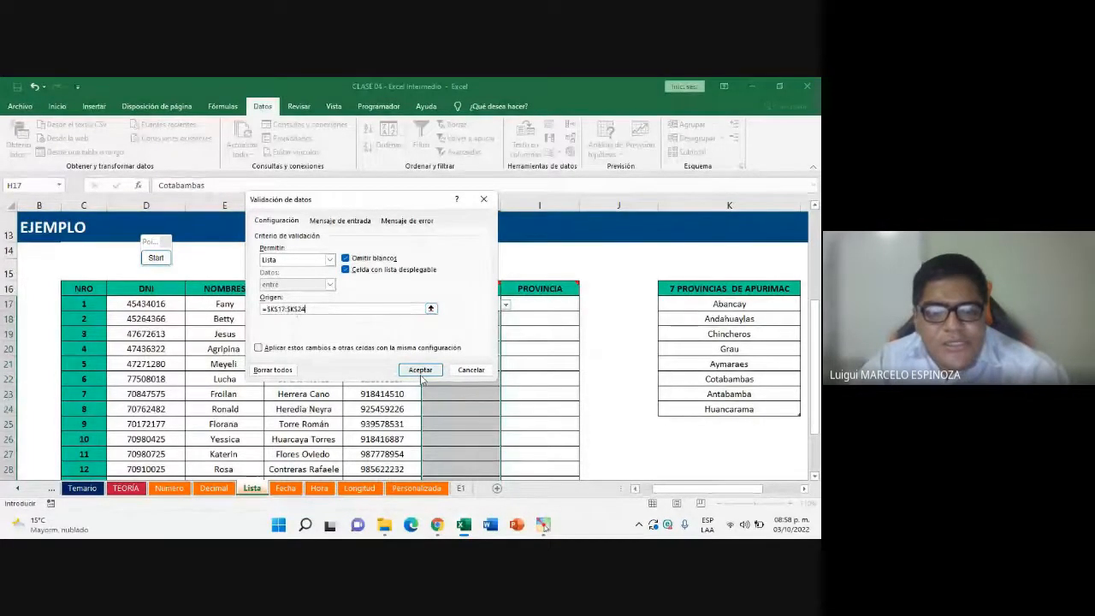
{"action": "left_click", "coordinate": [420, 371]}
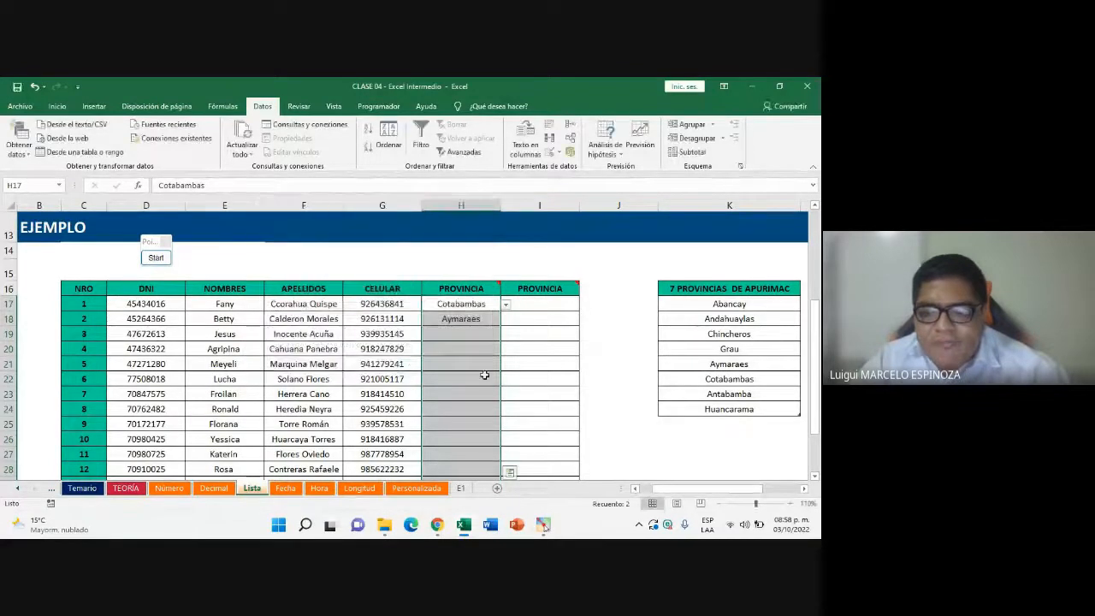
Enter Dos de mayo in K25 below Huancarama in the province list
{"action": "left_click", "coordinate": [701, 308]}
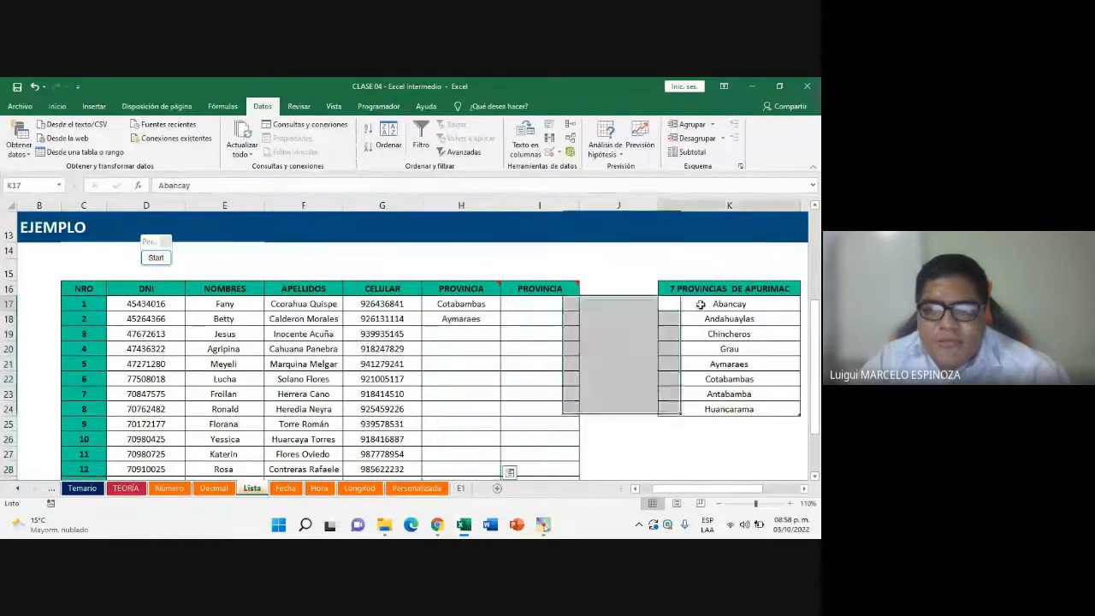
{"action": "left_click_drag", "start_coordinate": [663, 289], "coordinate": [729, 408]}
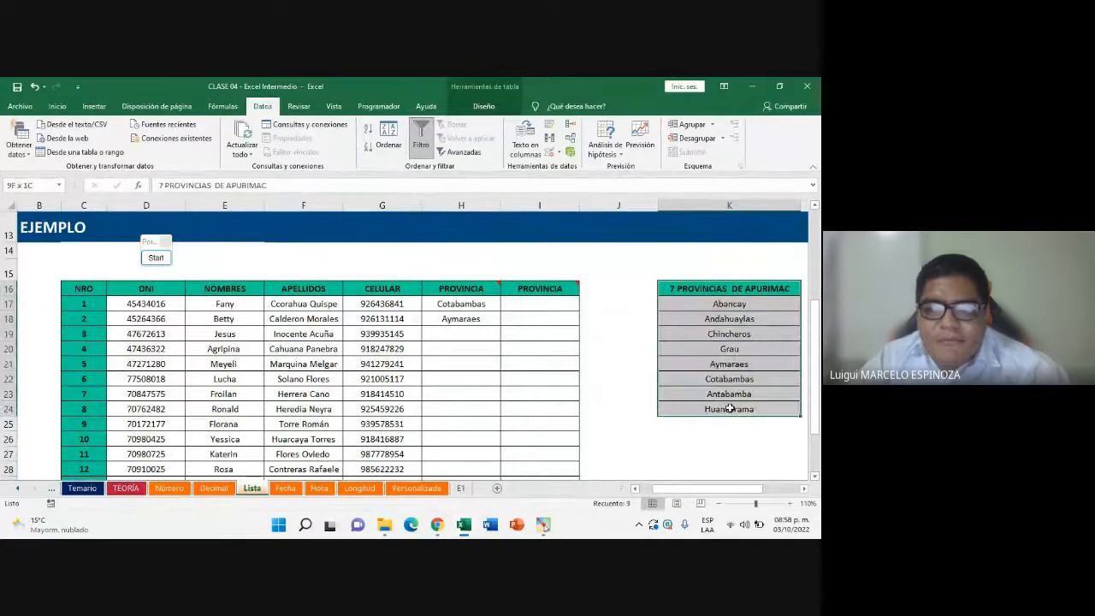
{"action": "left_click", "coordinate": [724, 418]}
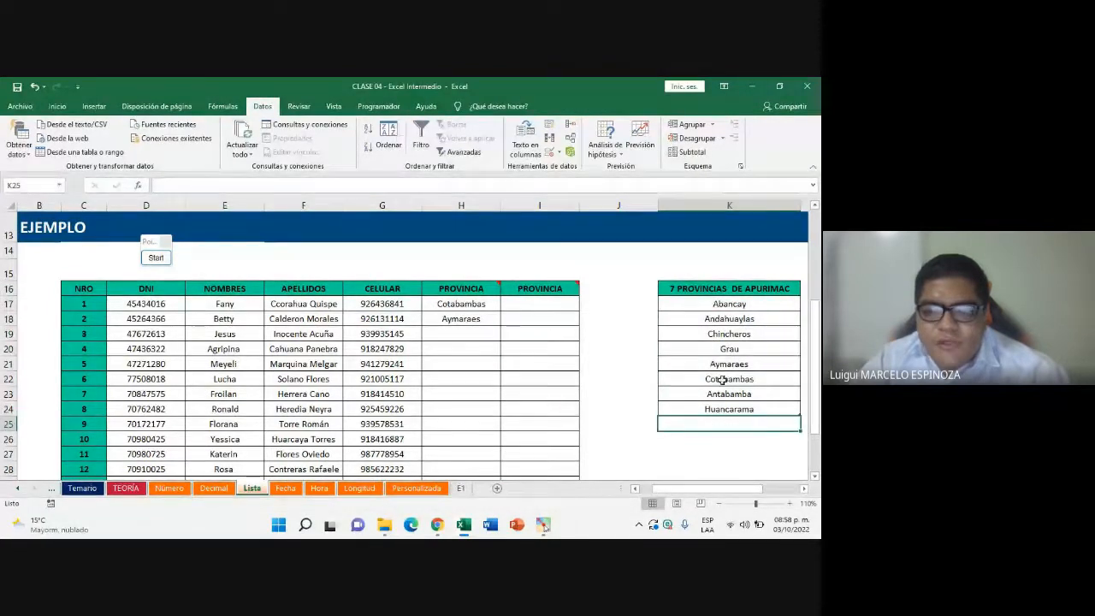
{"action": "type", "text": "D"}
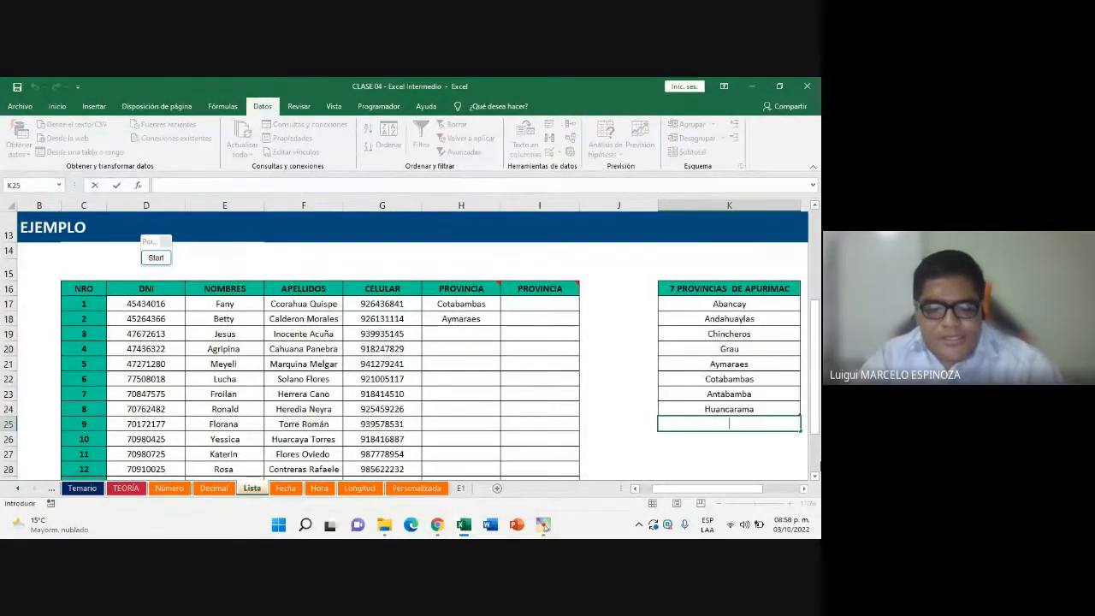
{"action": "type", "text": "o"}
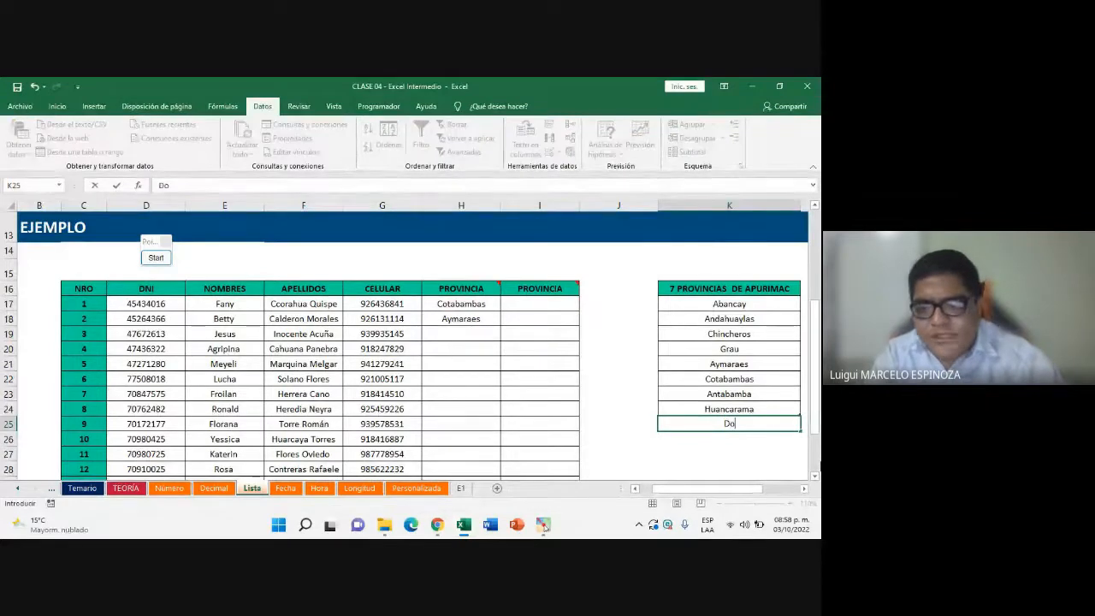
{"action": "type", "text": "s de mayo"}
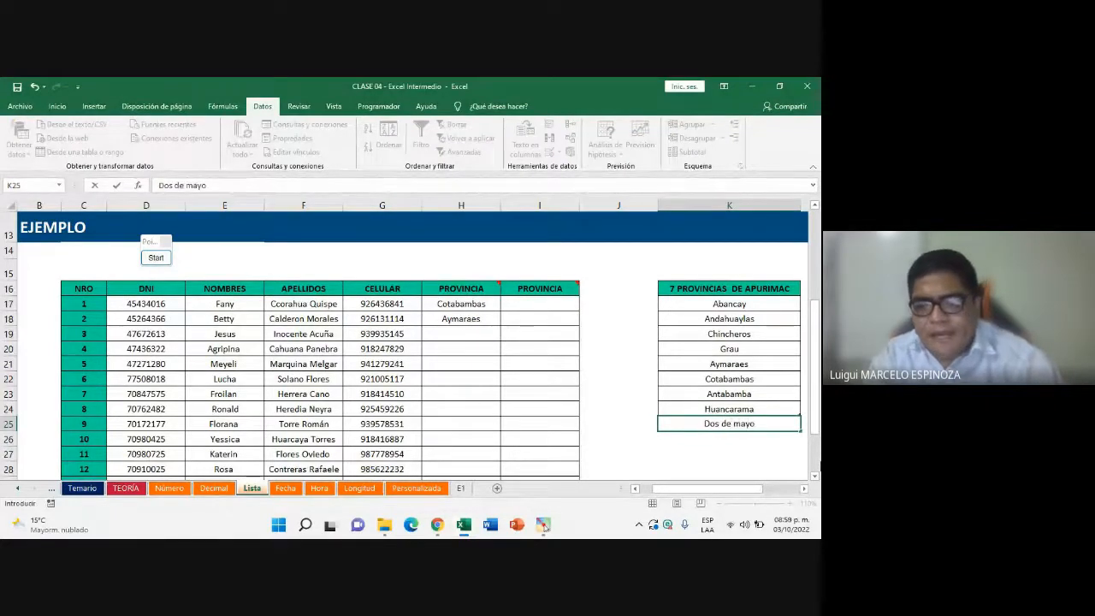
{"action": "key", "text": "Return"}
{"action": "left_click", "coordinate": [477, 308]}
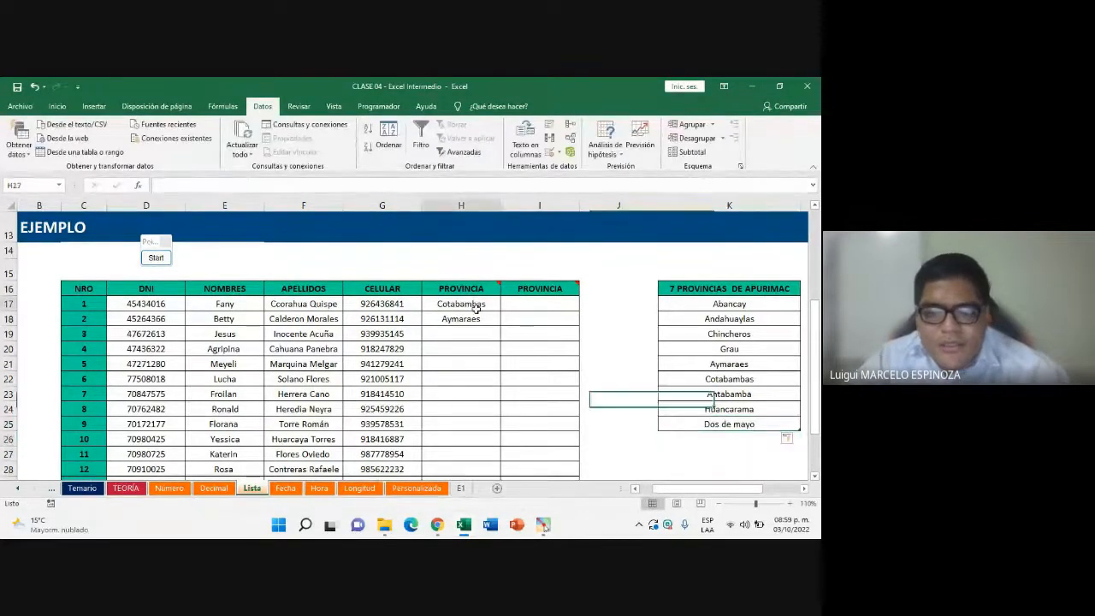
{"action": "left_click", "coordinate": [505, 305]}
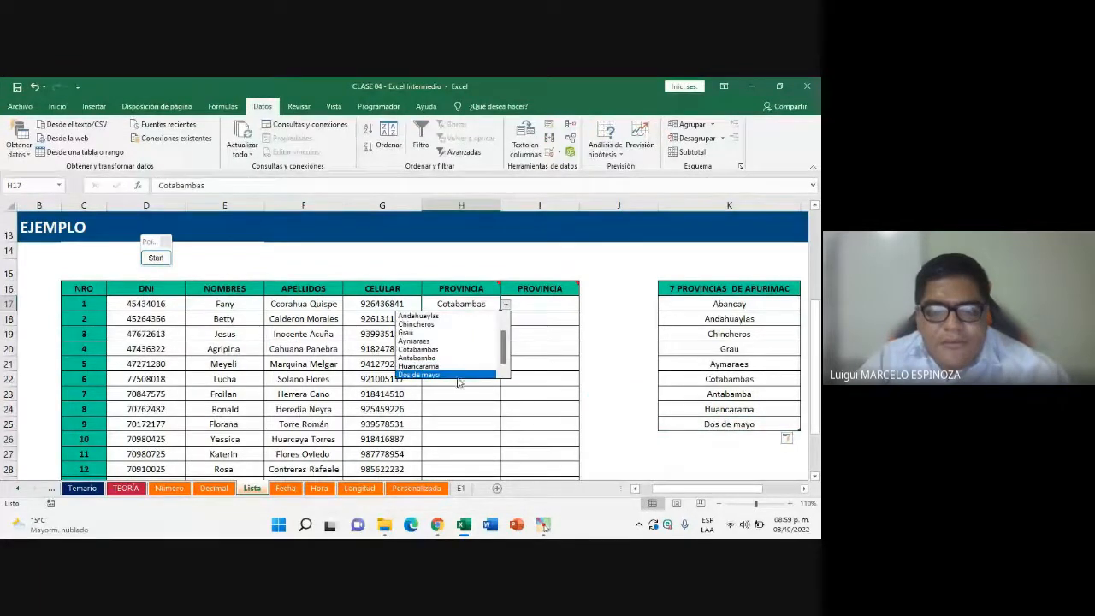
{"action": "left_click", "coordinate": [707, 306]}
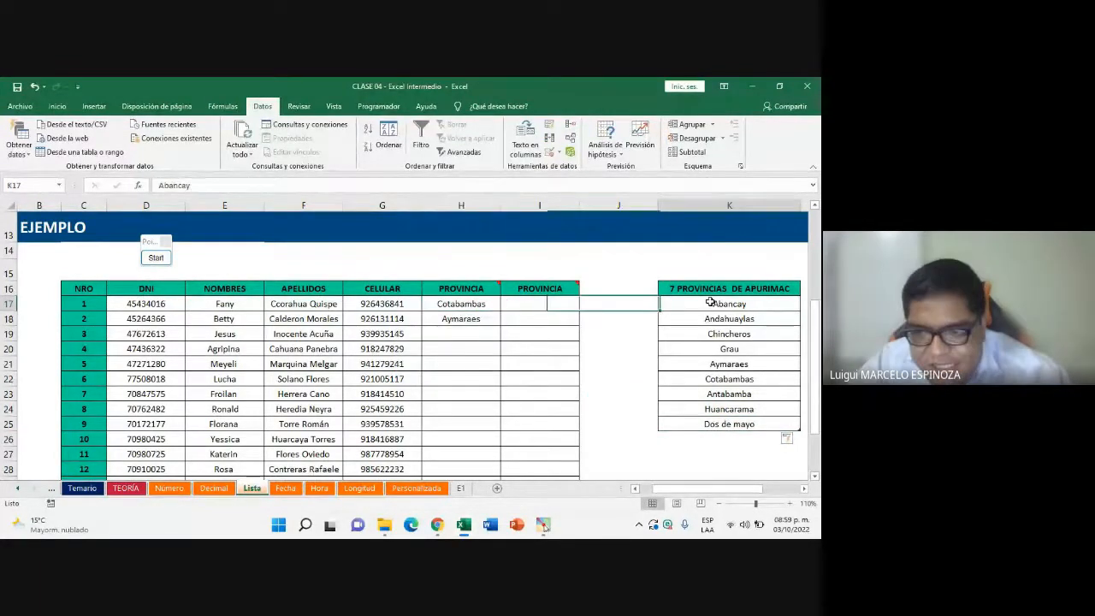
{"action": "left_click_drag", "start_coordinate": [710, 302], "coordinate": [734, 426]}
{"action": "left_click", "coordinate": [473, 306]}
{"action": "left_click", "coordinate": [506, 305]}
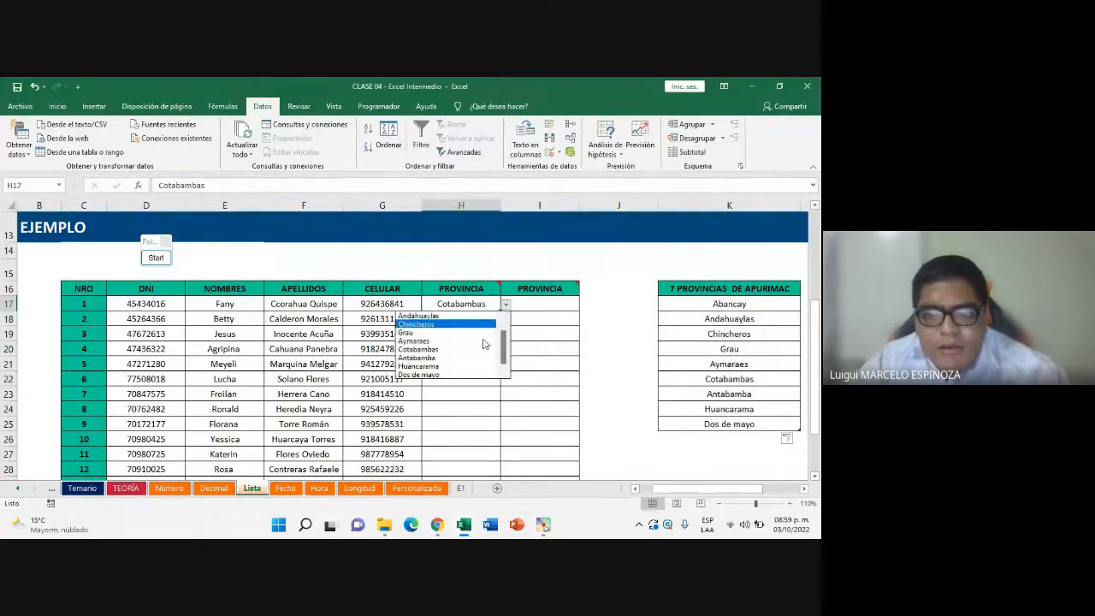
{"action": "key", "text": "Escape"}
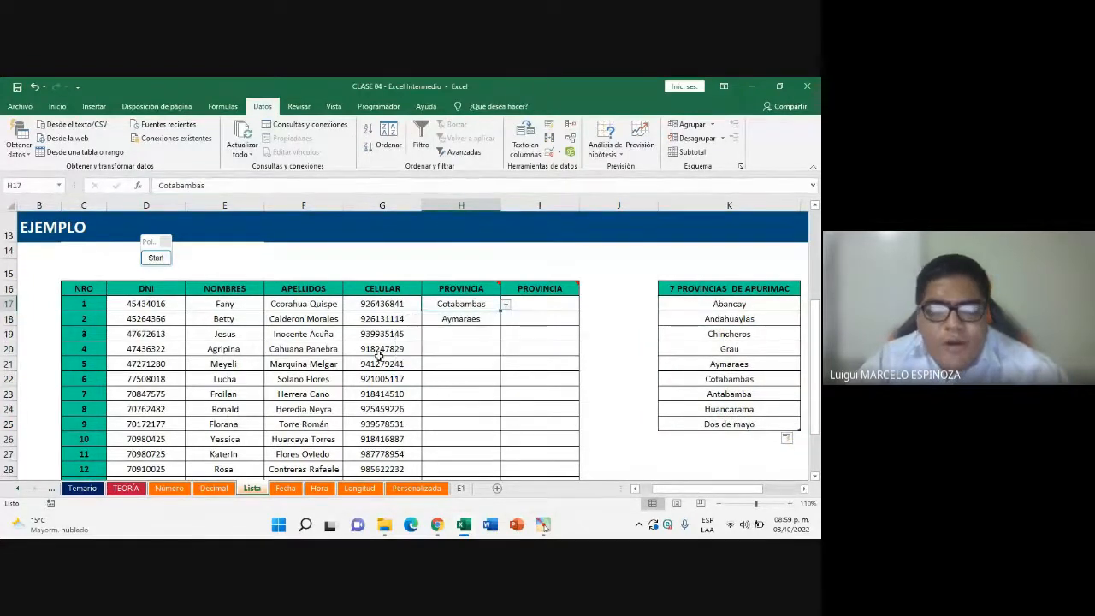
{"action": "scroll", "coordinate": [220, 382], "scroll_direction": "down", "scroll_amount": 1}
{"action": "scroll", "coordinate": [220, 383], "scroll_direction": "down", "scroll_amount": 5}
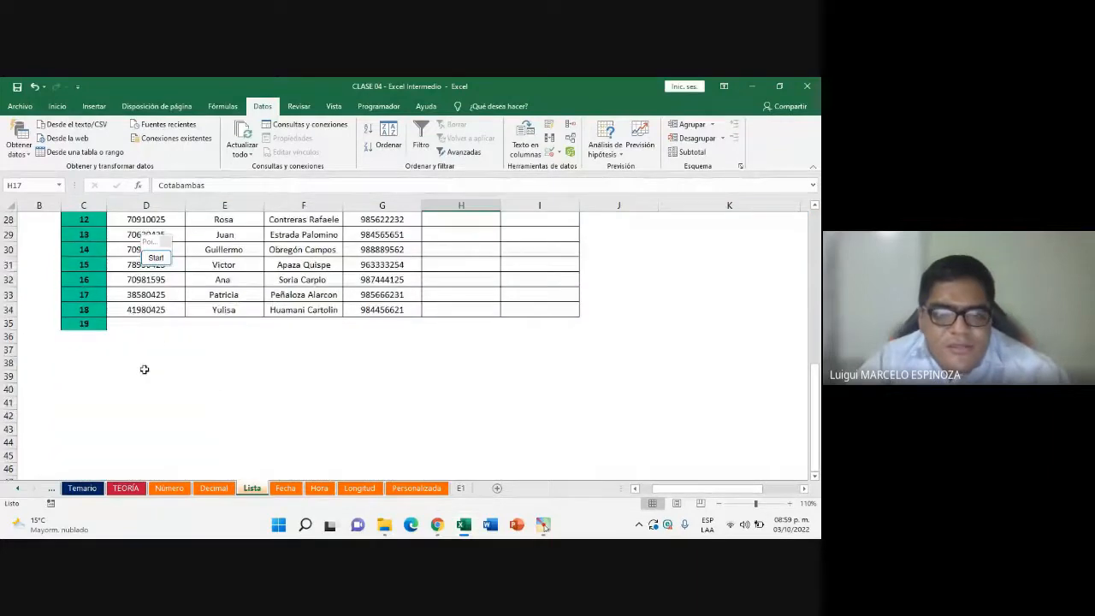
{"action": "left_click", "coordinate": [136, 324]}
{"action": "left_click_drag", "start_coordinate": [127, 324], "coordinate": [553, 324]}
{"action": "scroll", "coordinate": [208, 379], "scroll_direction": "up", "scroll_amount": 3}
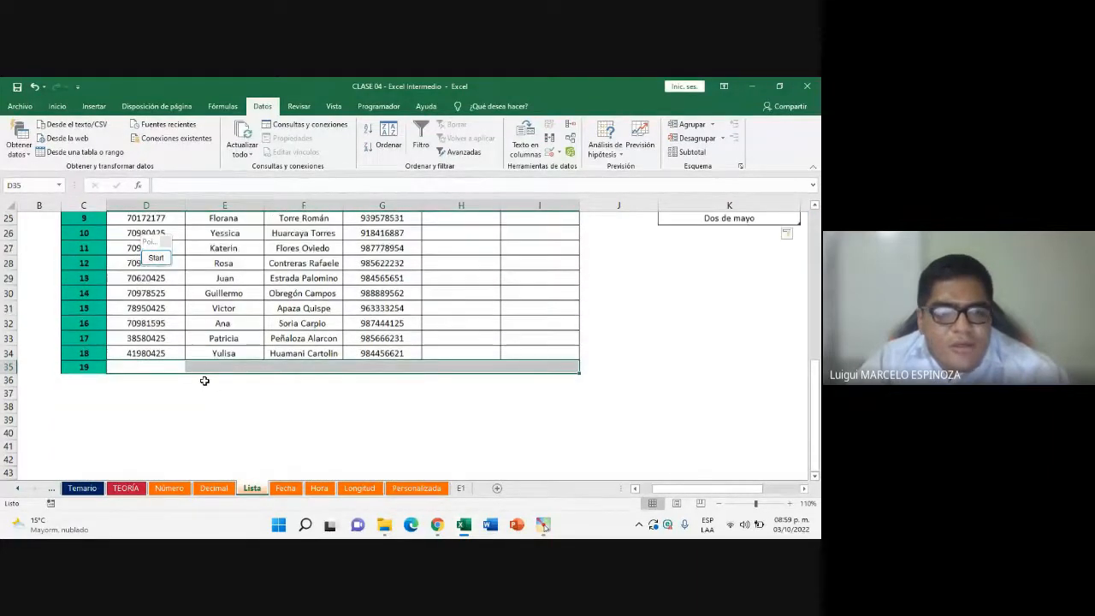
{"action": "scroll", "coordinate": [173, 422], "scroll_direction": "up", "scroll_amount": 7}
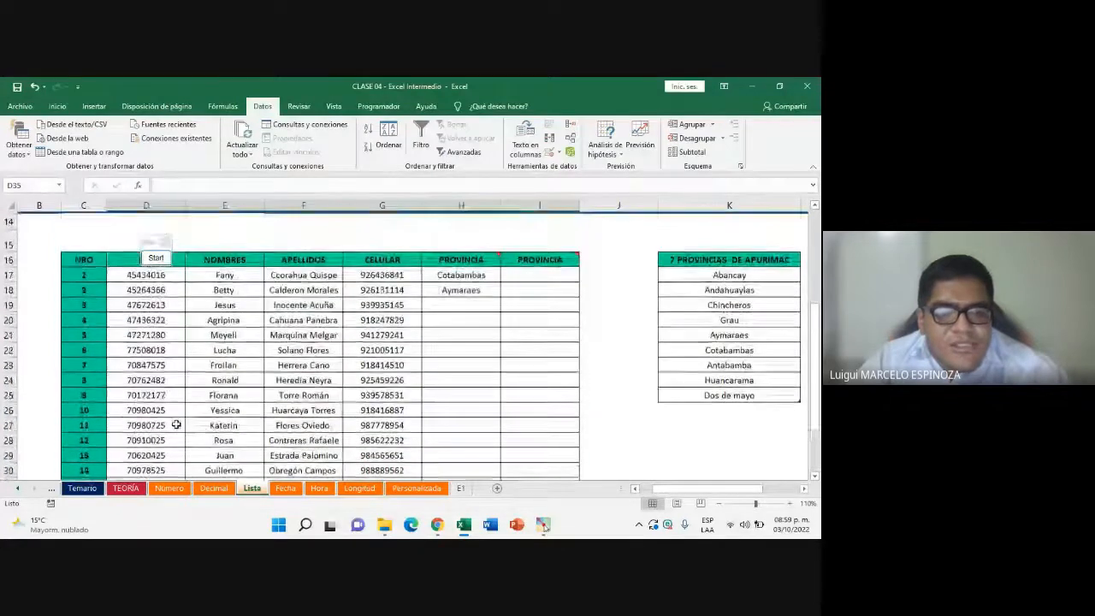
{"action": "scroll", "coordinate": [608, 362], "scroll_direction": "down", "scroll_amount": 6}
{"action": "scroll", "coordinate": [317, 403], "scroll_direction": "down", "scroll_amount": 2}
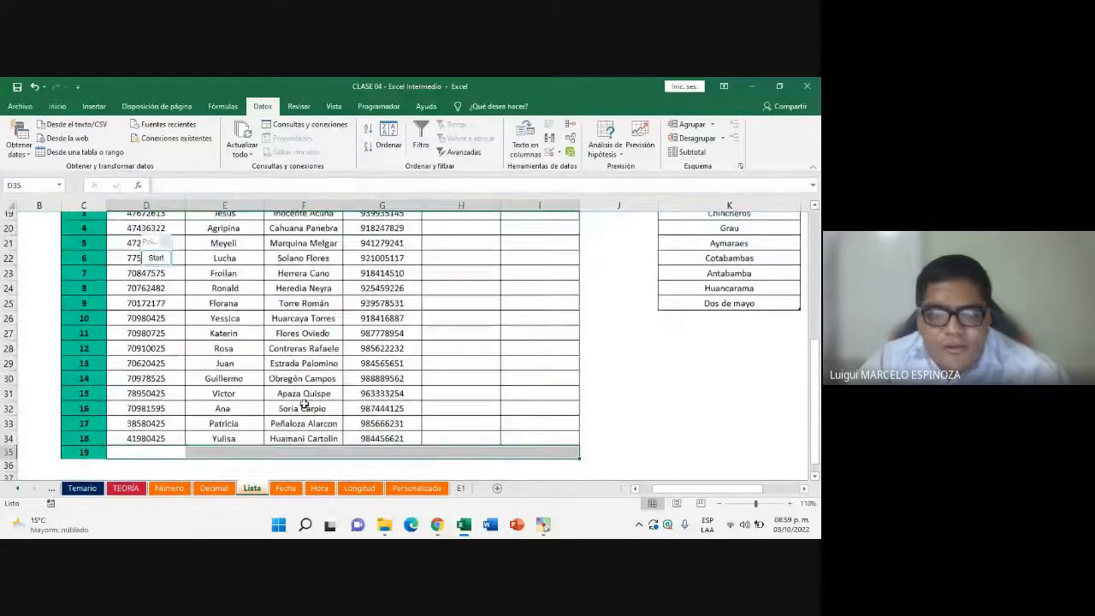
Scroll the Meet chat and highlight the student's question about filling the Provincia column
{"action": "left_click", "coordinate": [388, 469]}
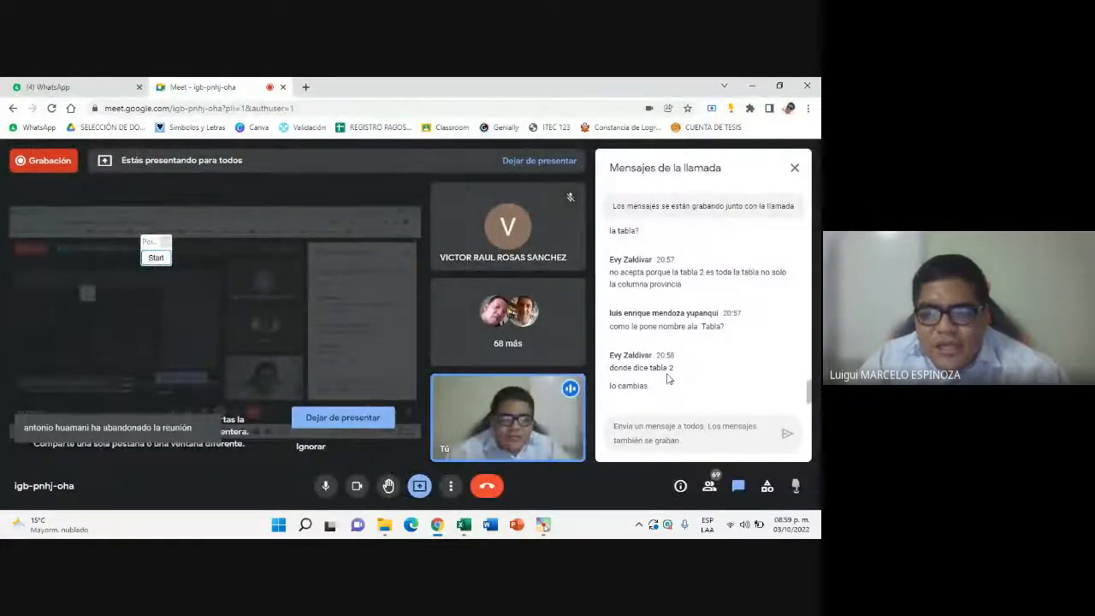
{"action": "scroll", "coordinate": [676, 378], "scroll_direction": "up", "scroll_amount": 2}
{"action": "scroll", "coordinate": [663, 368], "scroll_direction": "up", "scroll_amount": 1}
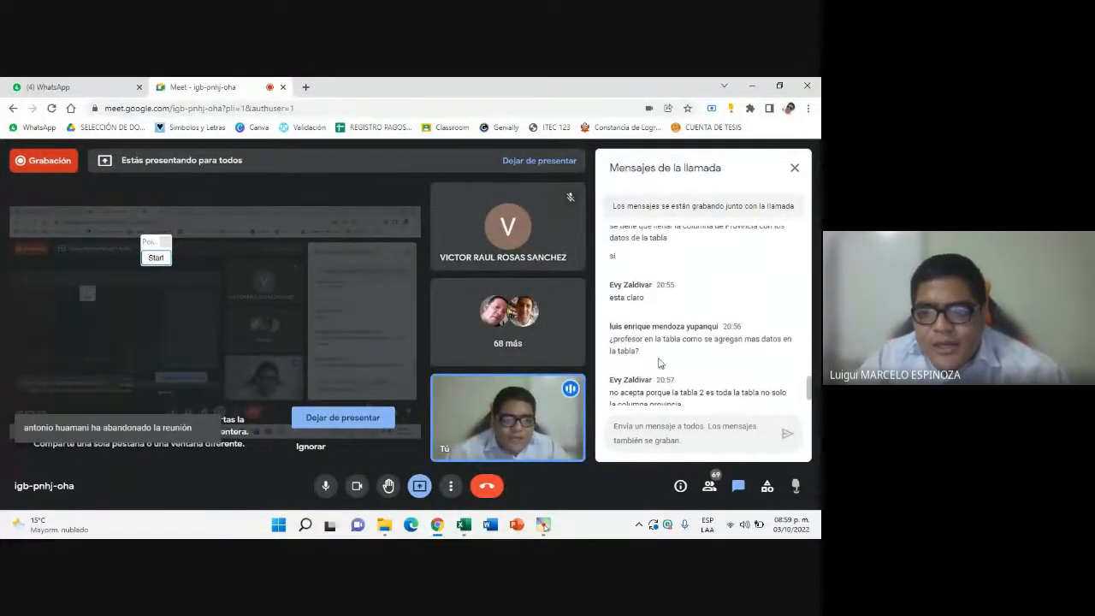
{"action": "scroll", "coordinate": [651, 343], "scroll_direction": "up", "scroll_amount": 1}
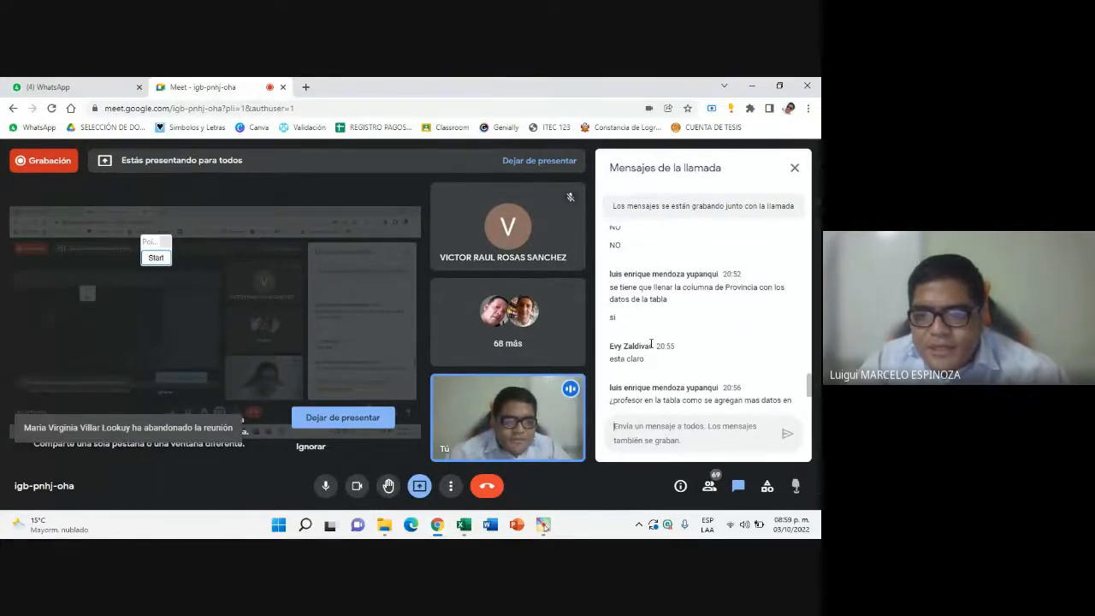
{"action": "scroll", "coordinate": [652, 344], "scroll_direction": "up", "scroll_amount": 2}
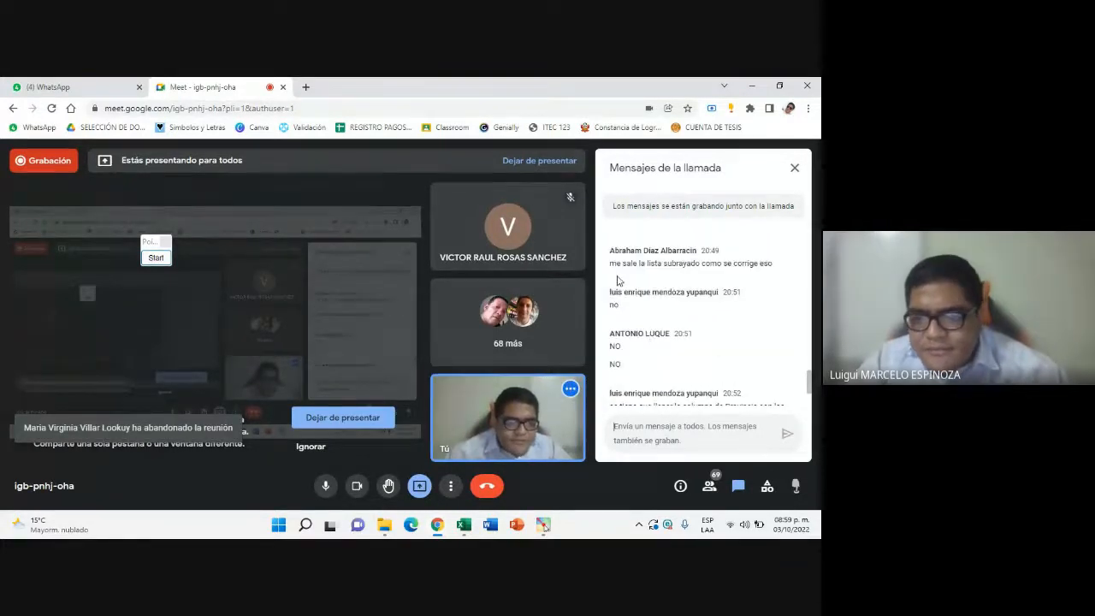
{"action": "scroll", "coordinate": [629, 304], "scroll_direction": "up", "scroll_amount": 1}
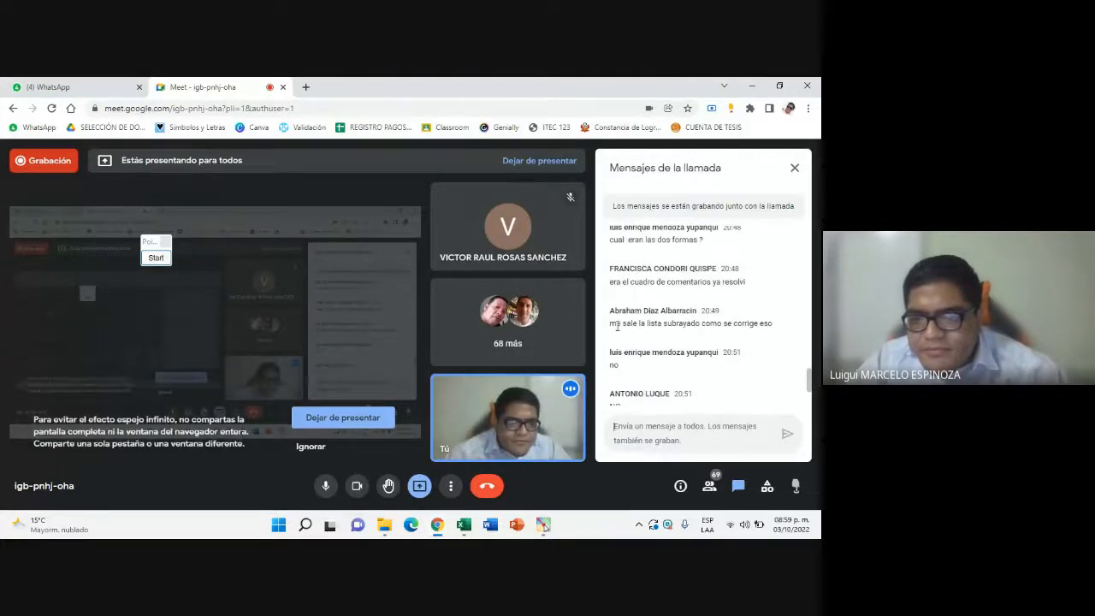
{"action": "scroll", "coordinate": [633, 340], "scroll_direction": "up", "scroll_amount": 1}
{"action": "scroll", "coordinate": [635, 346], "scroll_direction": "down", "scroll_amount": 1}
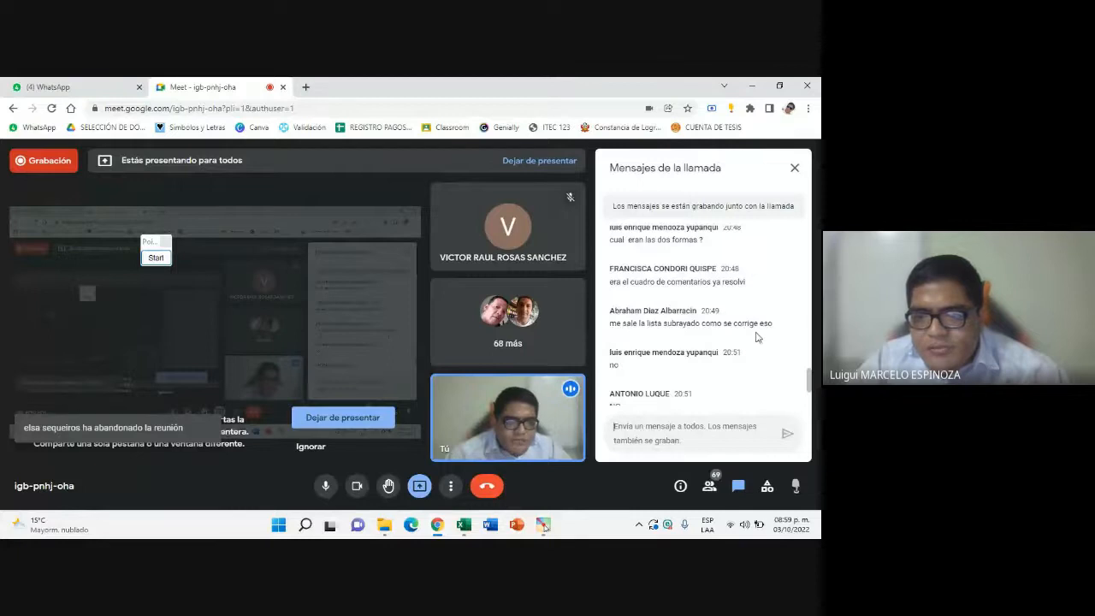
{"action": "scroll", "coordinate": [664, 372], "scroll_direction": "down", "scroll_amount": 2}
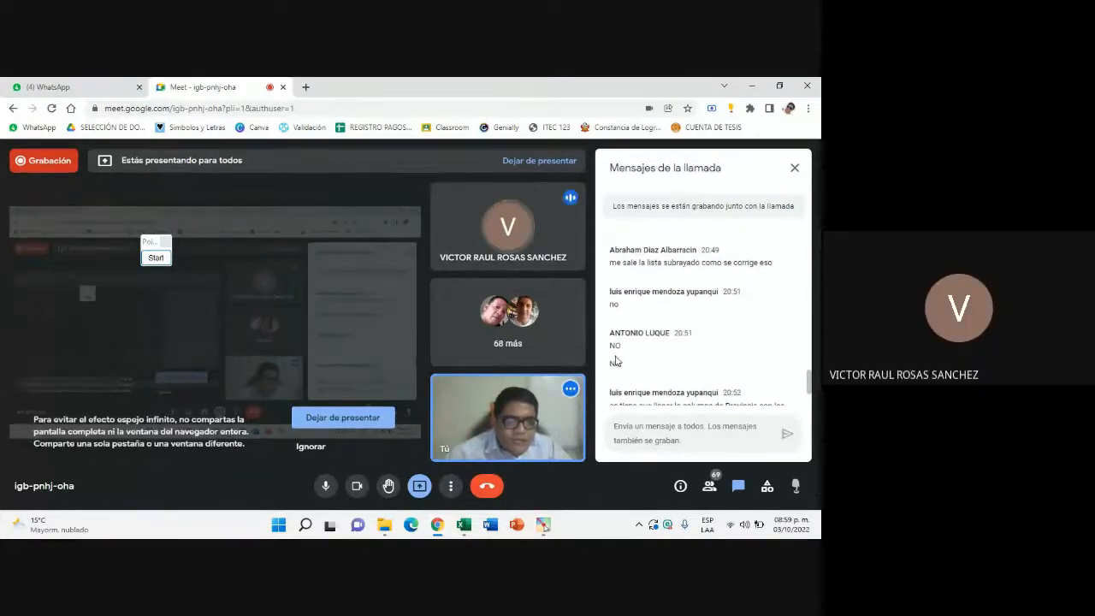
{"action": "left_click_drag", "start_coordinate": [611, 346], "coordinate": [667, 375]}
{"action": "scroll", "coordinate": [646, 374], "scroll_direction": "down", "scroll_amount": 1}
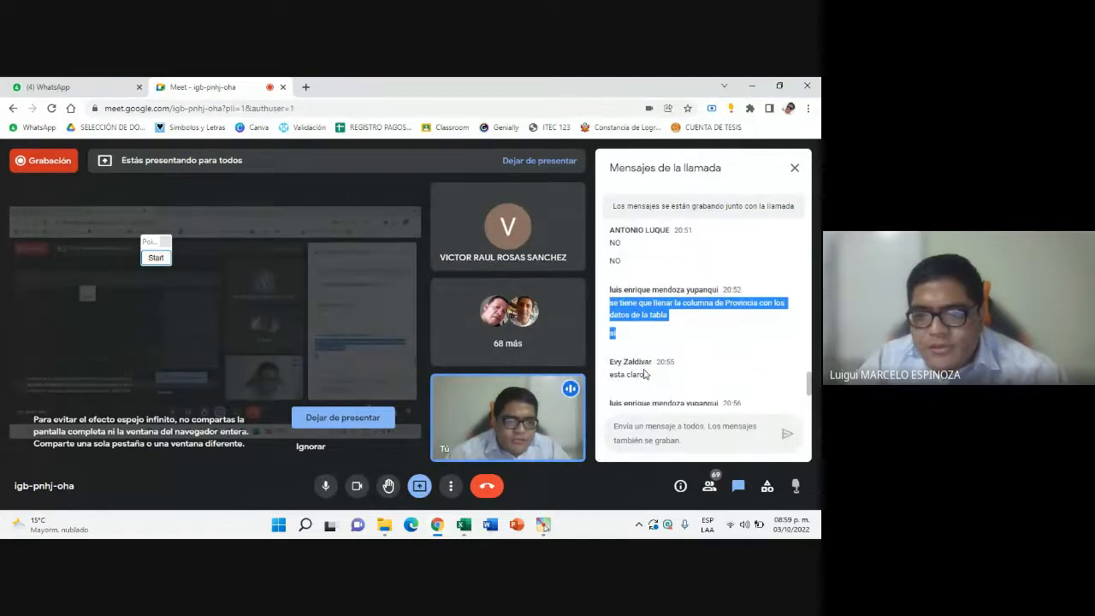
{"action": "scroll", "coordinate": [623, 359], "scroll_direction": "down", "scroll_amount": 2}
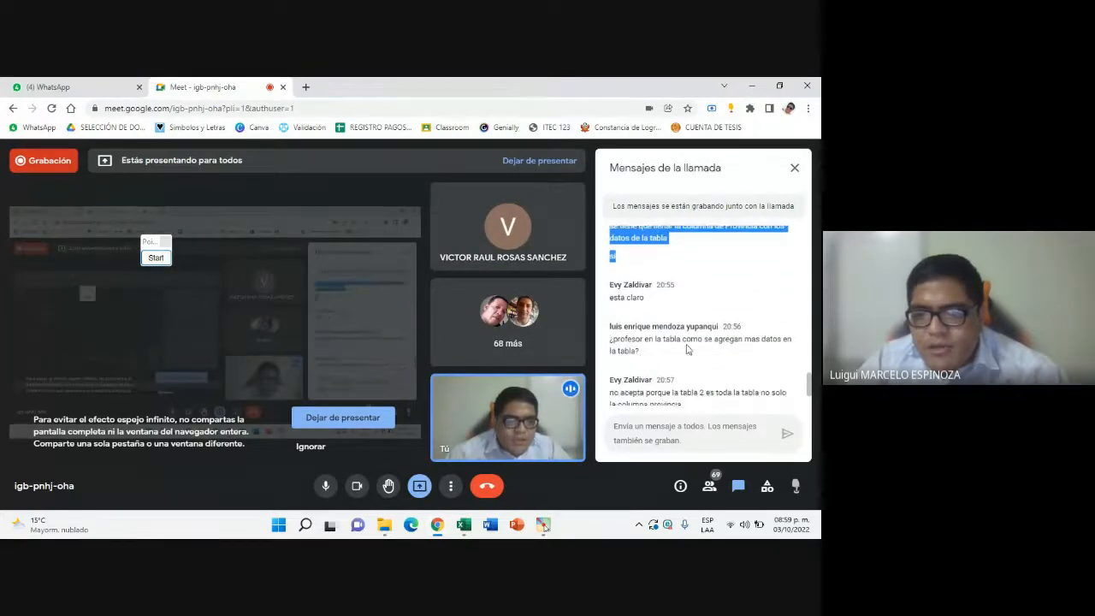
Add Yarowilca in K26 below Dos de mayo in the province list
{"action": "key", "text": "alt+Tab"}
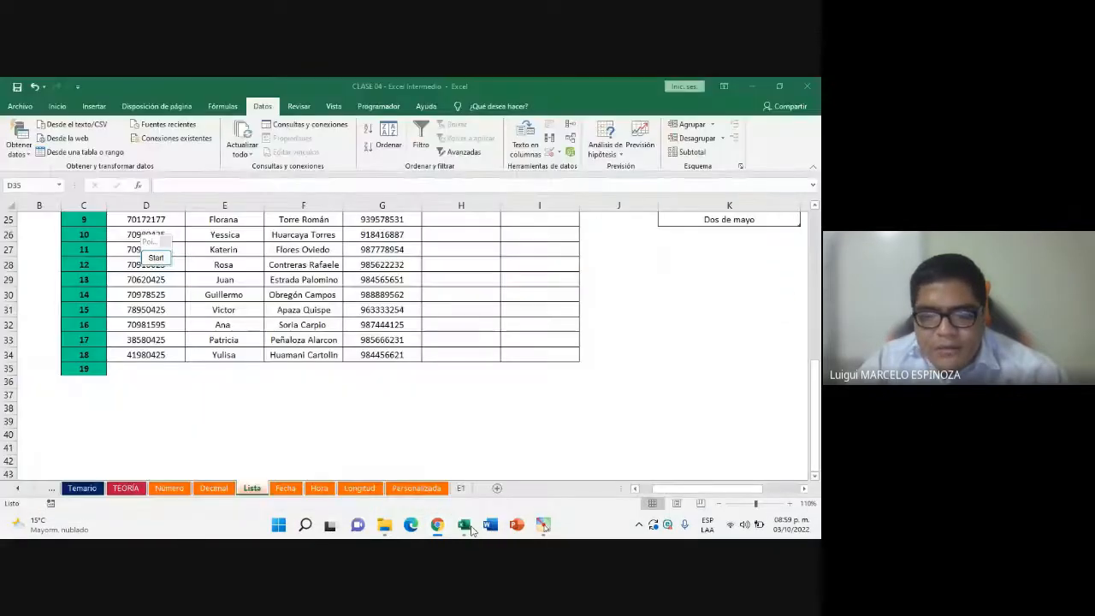
{"action": "scroll", "coordinate": [694, 363], "scroll_direction": "up", "scroll_amount": 2}
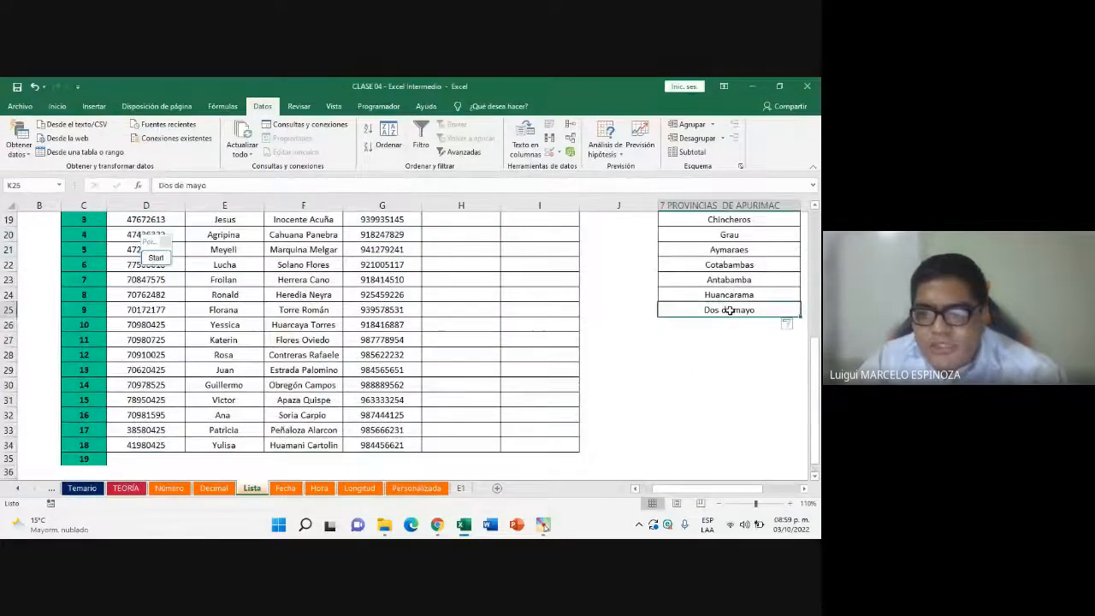
{"action": "left_click", "coordinate": [727, 323]}
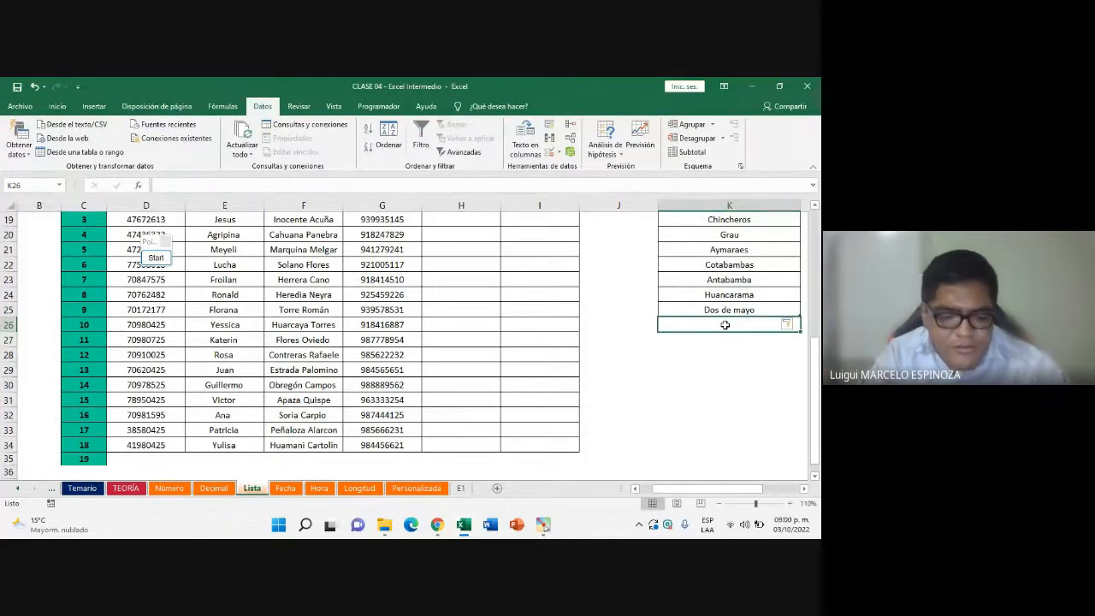
{"action": "type", "text": "yaro"}
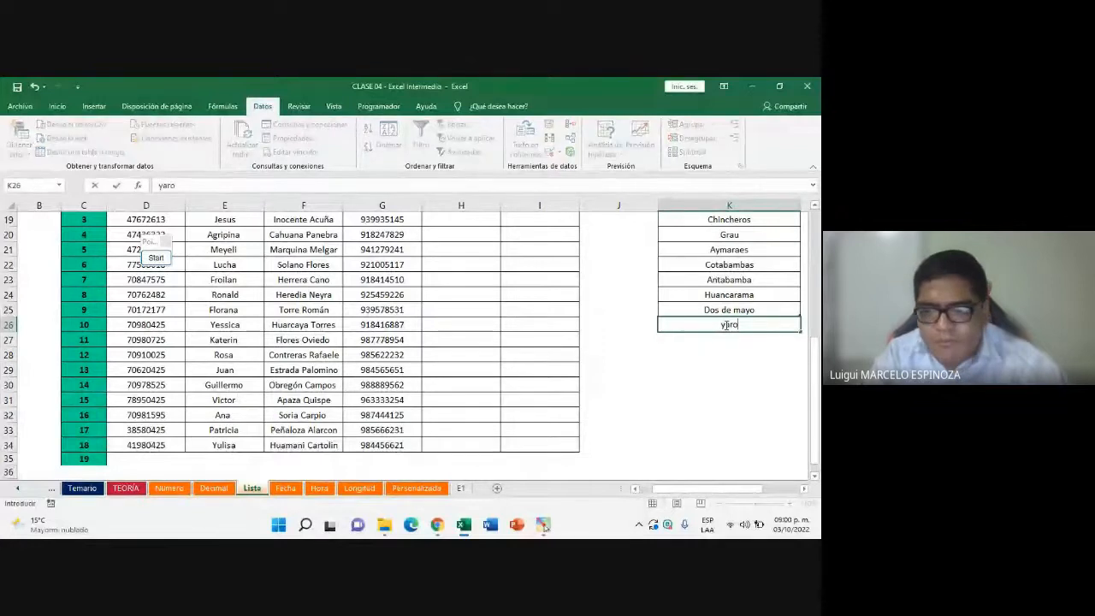
{"action": "type", "text": "ar"}
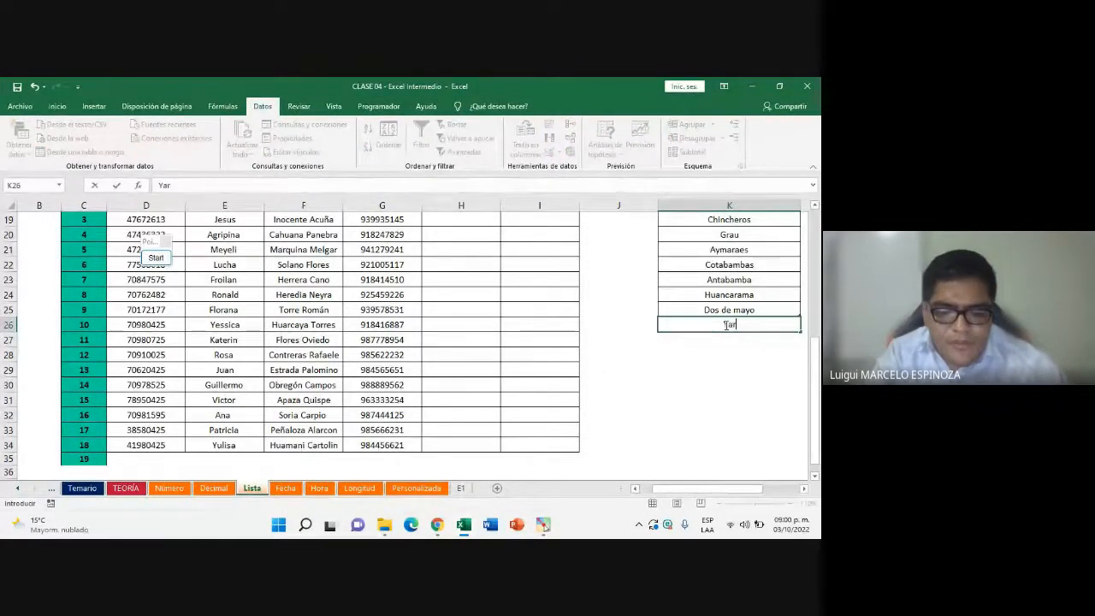
{"action": "type", "text": "a"}
{"action": "key", "text": "Return"}
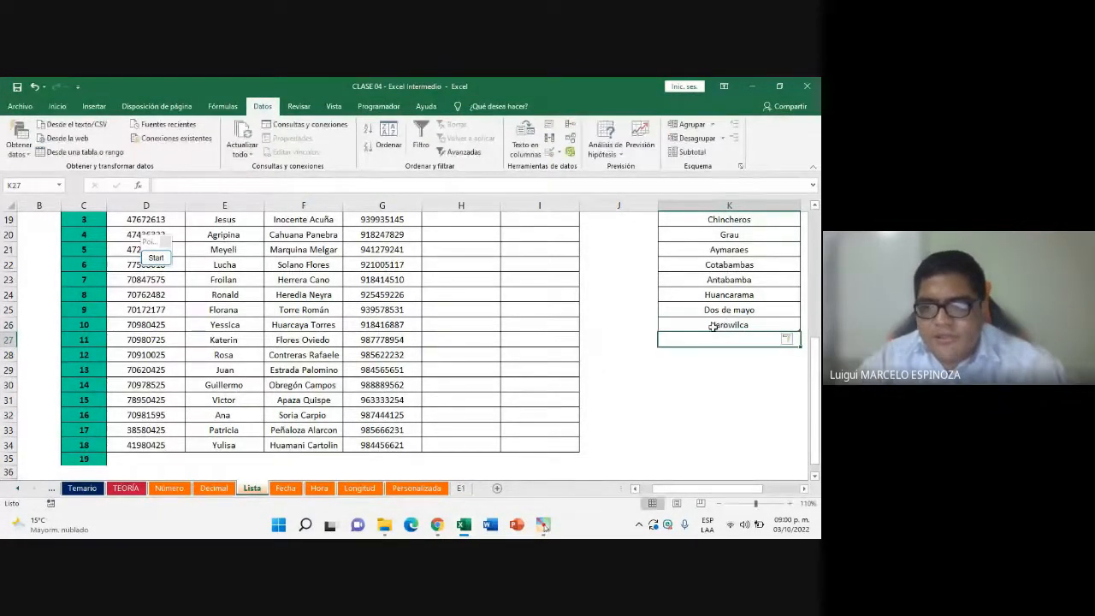
{"action": "left_click", "coordinate": [749, 325]}
Clear the Yarowilca and Dos de mayo entries from the province table
{"action": "scroll", "coordinate": [749, 326], "scroll_direction": "up", "scroll_amount": 1}
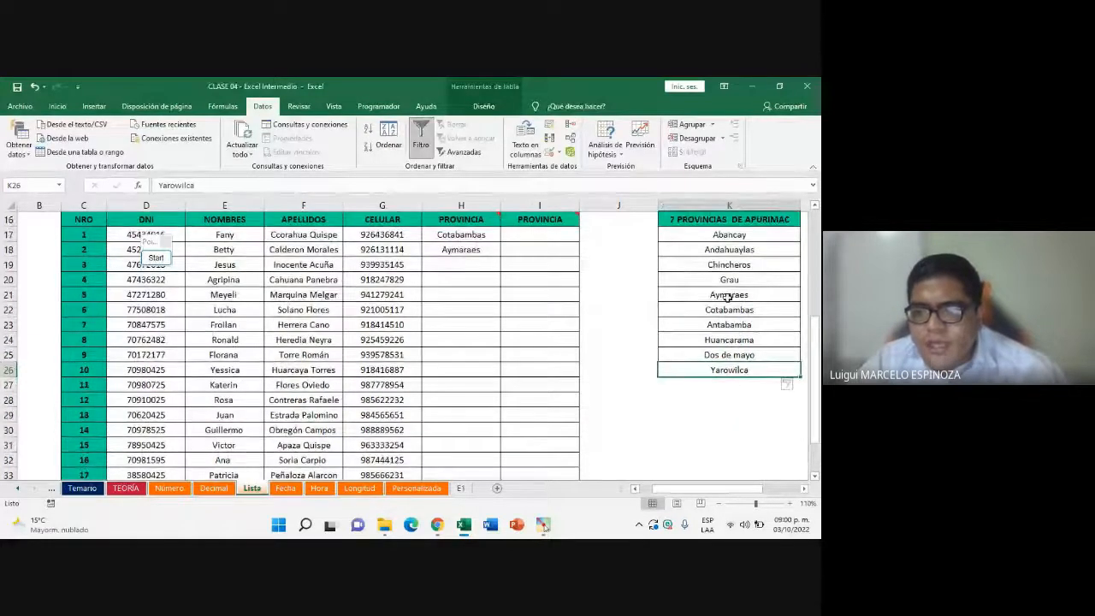
{"action": "left_click_drag", "start_coordinate": [728, 237], "coordinate": [744, 369]}
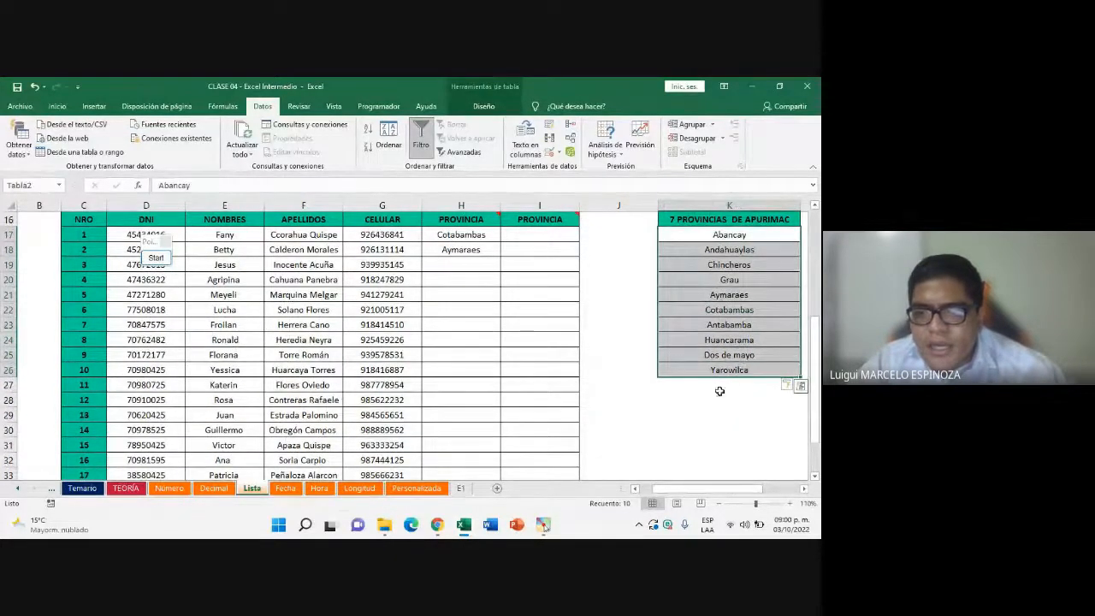
{"action": "left_click", "coordinate": [721, 371]}
{"action": "key", "text": "Delete"}
{"action": "left_click", "coordinate": [724, 356]}
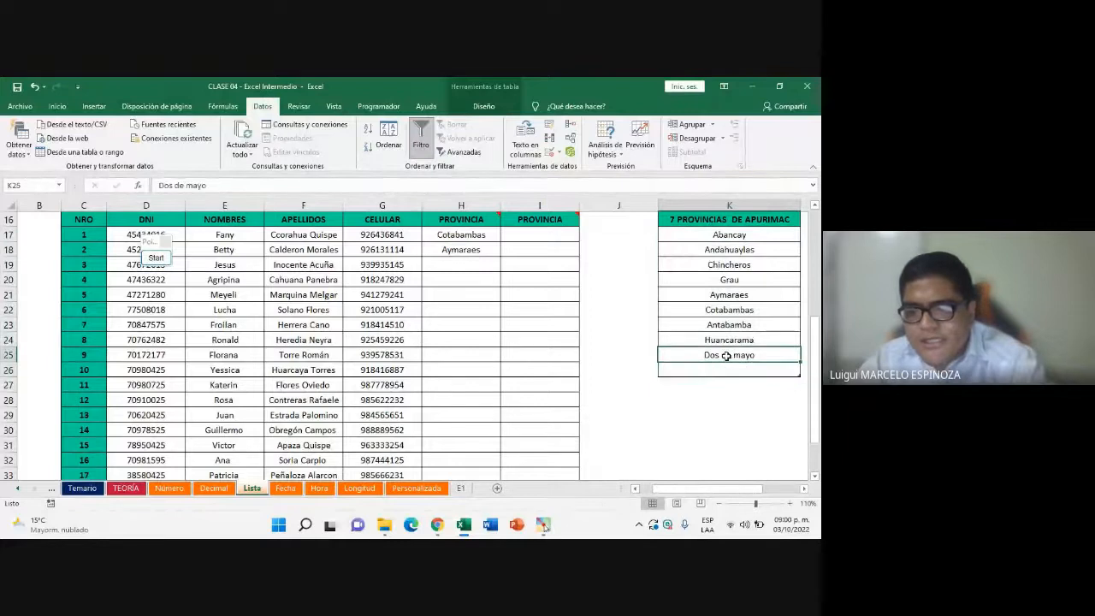
{"action": "key", "text": "Delete"}
Shrink the province table to end at Huancarama, then undo the resize and the deletions
{"action": "left_click_drag", "start_coordinate": [797, 374], "coordinate": [799, 349]}
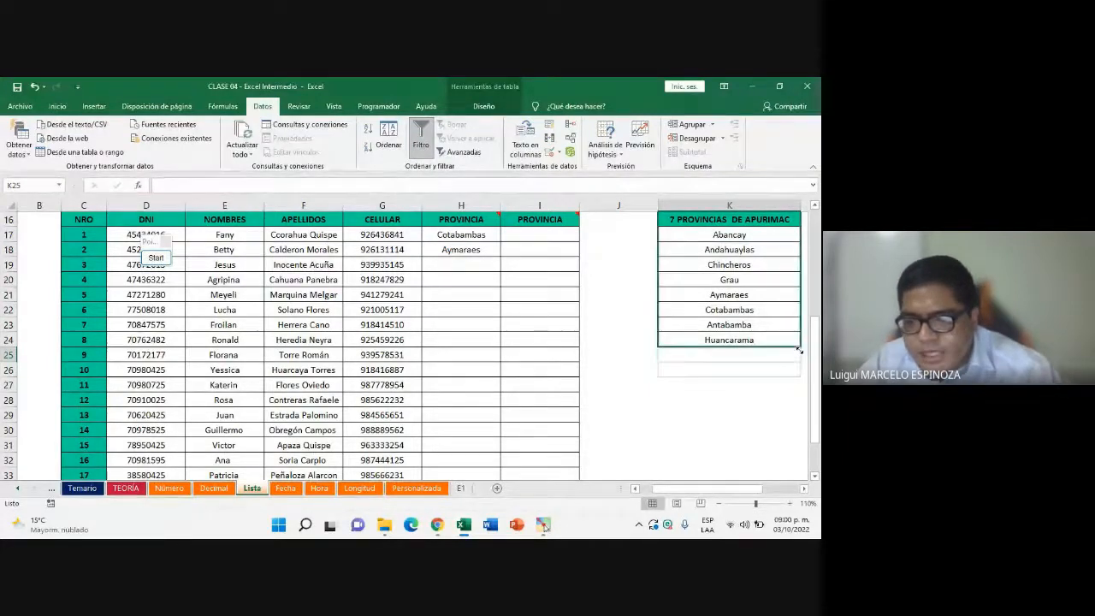
{"action": "key", "text": "ctrl+z"}
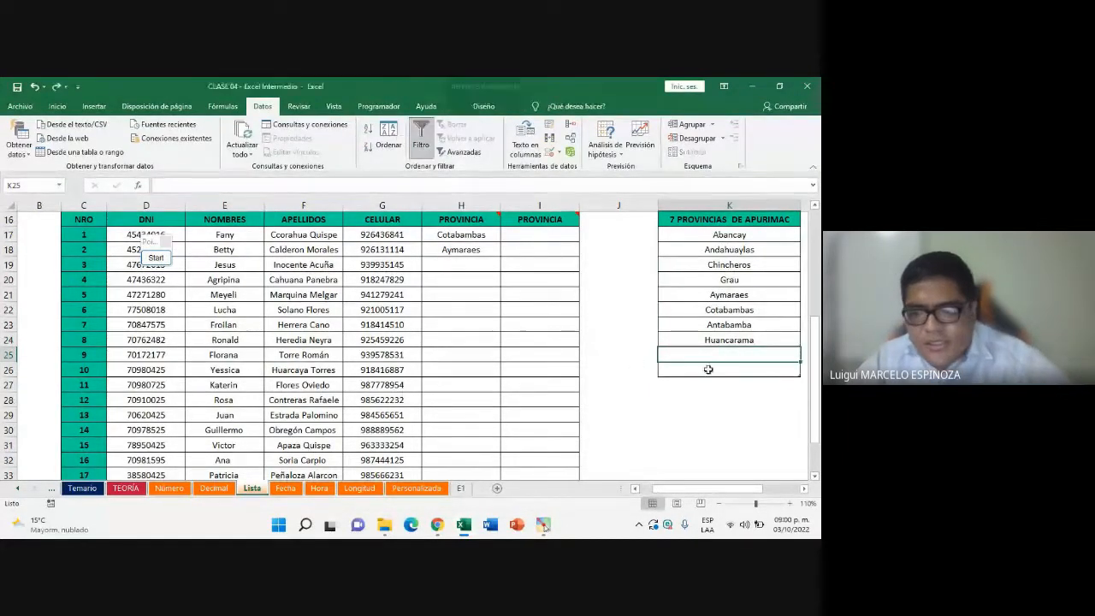
{"action": "key", "text": "ctrl+z"}
{"action": "key", "text": "ctrl+z"}
Clear Huancarama, Dos de mayo and Yarowilca (K24:K26) from the province table
{"action": "left_click_drag", "start_coordinate": [733, 356], "coordinate": [742, 371]}
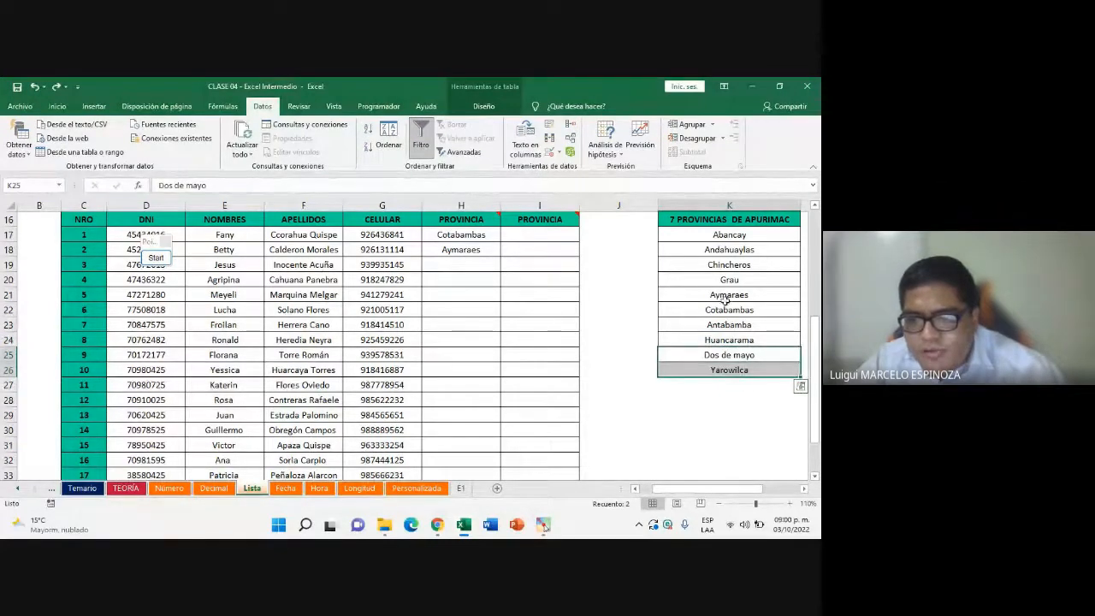
{"action": "left_click_drag", "start_coordinate": [729, 325], "coordinate": [725, 368]}
{"action": "left_click", "coordinate": [732, 366]}
{"action": "key", "text": "Delete"}
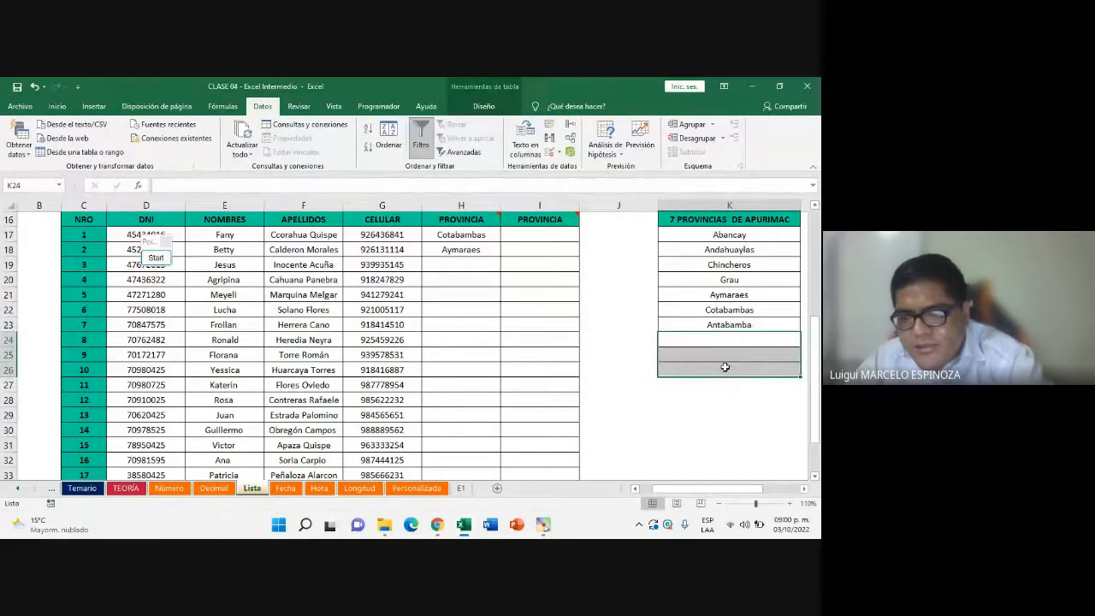
{"action": "left_click", "coordinate": [794, 393]}
Resize the table to end at Antabamba, apply No Border to K24:K26, and return to Google Meet
{"action": "left_click_drag", "start_coordinate": [798, 376], "coordinate": [798, 332]}
{"action": "key", "text": "Up"}
{"action": "left_click_drag", "start_coordinate": [676, 341], "coordinate": [685, 370]}
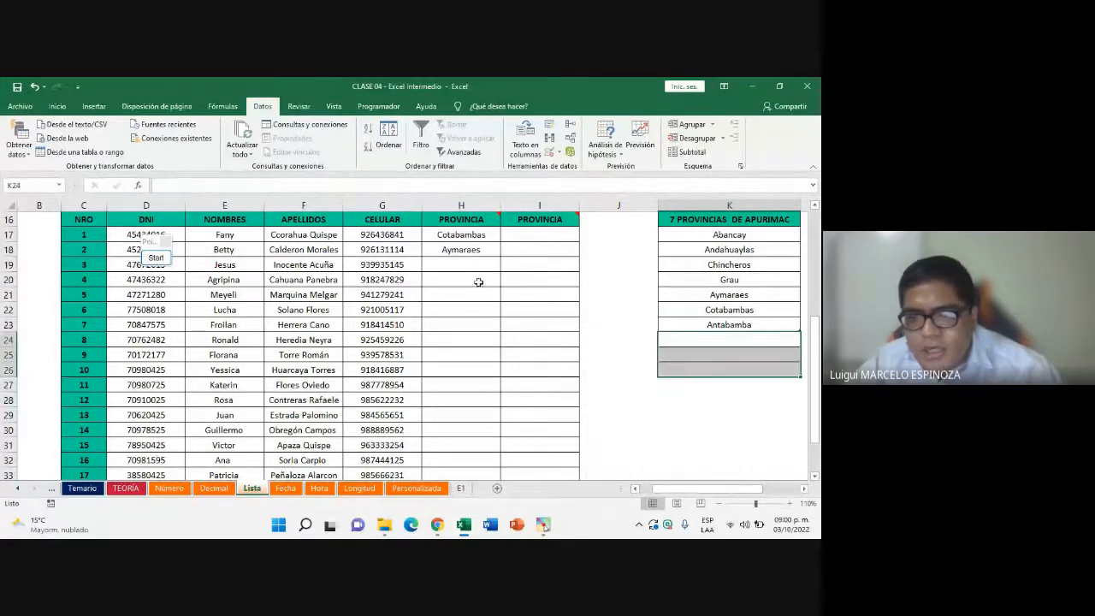
{"action": "left_click", "coordinate": [58, 106]}
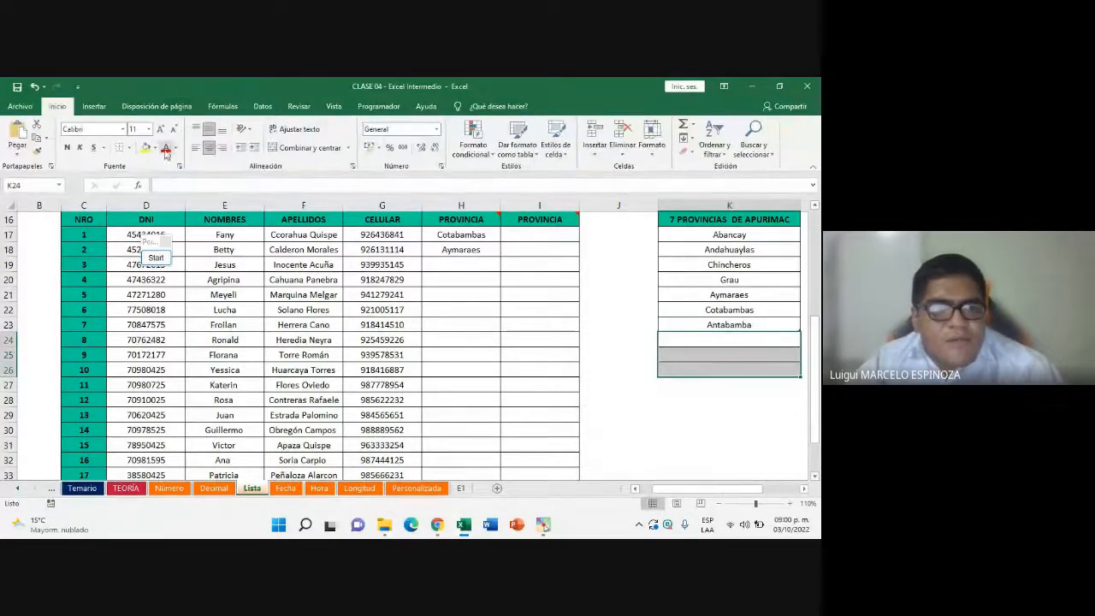
{"action": "left_click", "coordinate": [130, 147]}
{"action": "left_click", "coordinate": [162, 239]}
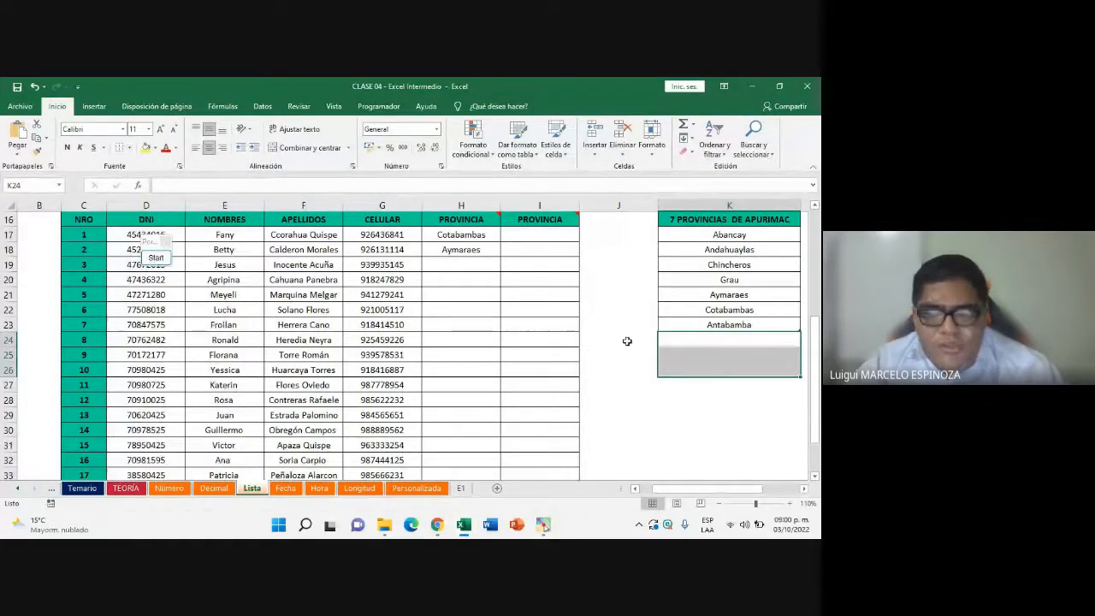
{"action": "key", "text": "Down"}
{"action": "key", "text": "Down"}
{"action": "key", "text": "Down"}
{"action": "key", "text": "Down"}
{"action": "left_click", "coordinate": [437, 525]}
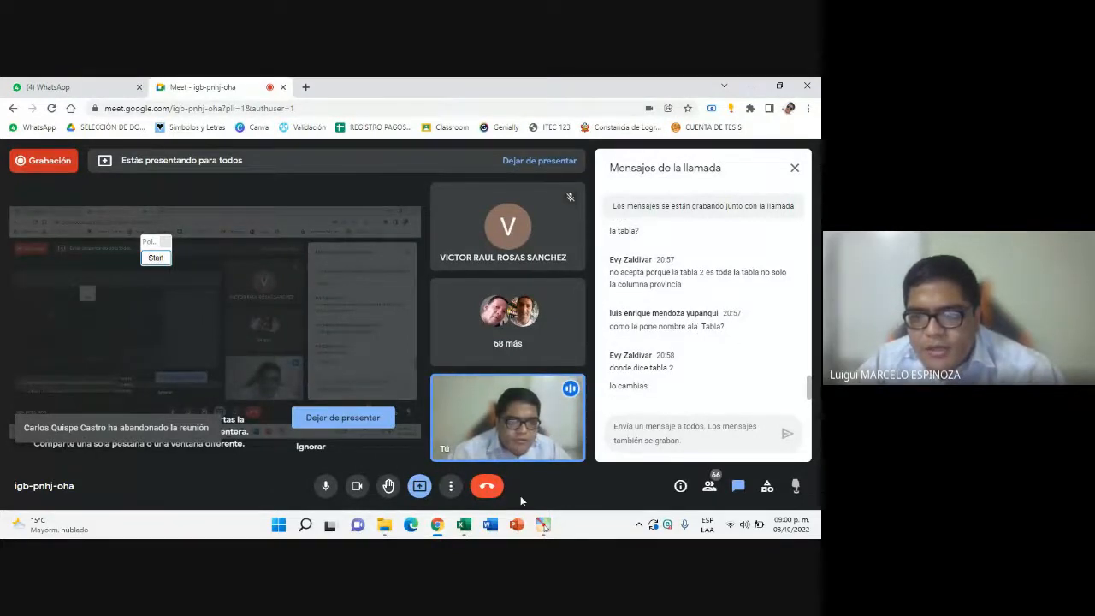
{"action": "left_click", "coordinate": [464, 525]}
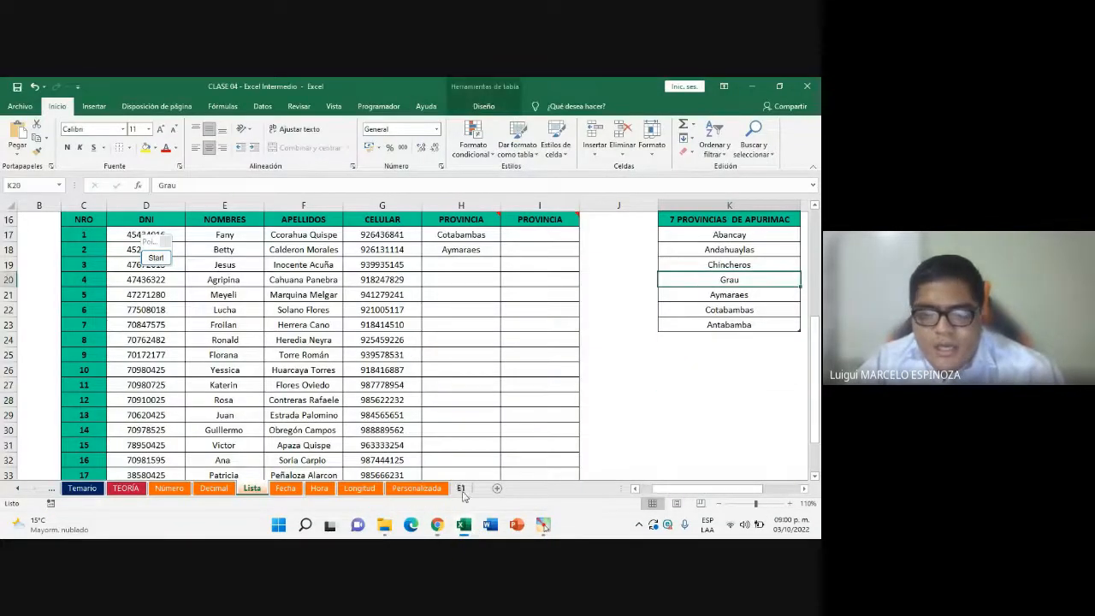
{"action": "left_click", "coordinate": [725, 266]}
{"action": "left_click", "coordinate": [739, 312]}
{"action": "left_click", "coordinate": [736, 282]}
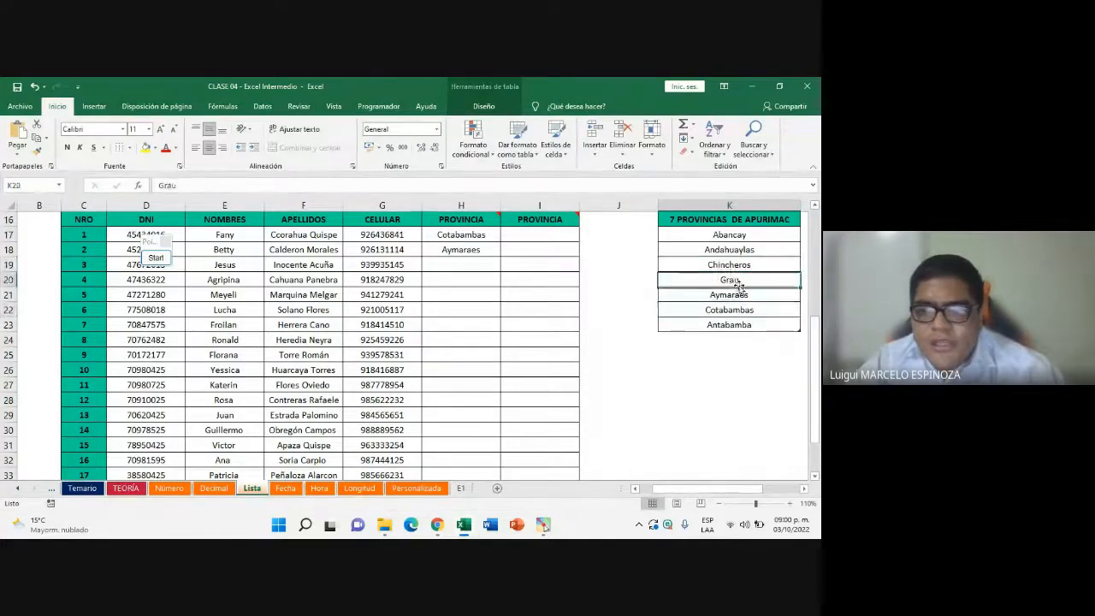
{"action": "left_click", "coordinate": [483, 106]}
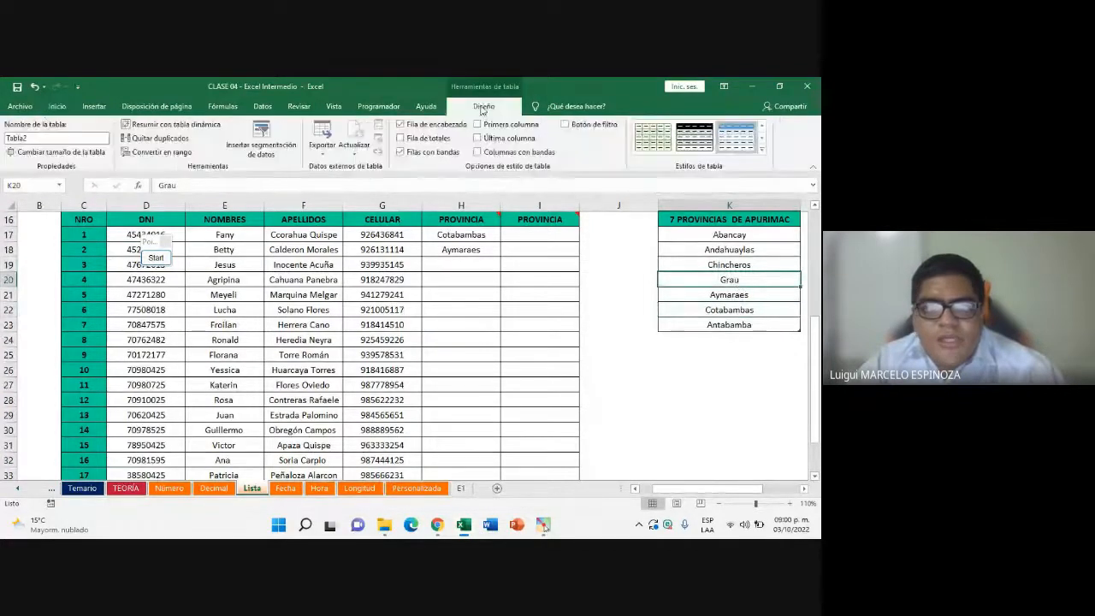
{"action": "left_click", "coordinate": [56, 138]}
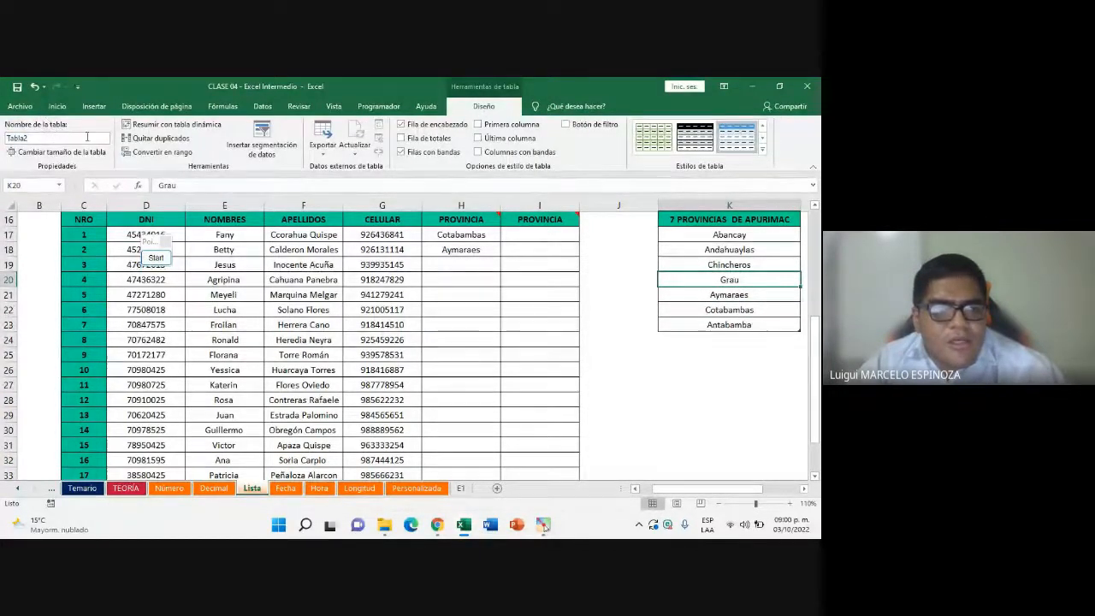
{"action": "left_click", "coordinate": [437, 524]}
{"action": "left_click", "coordinate": [397, 478]}
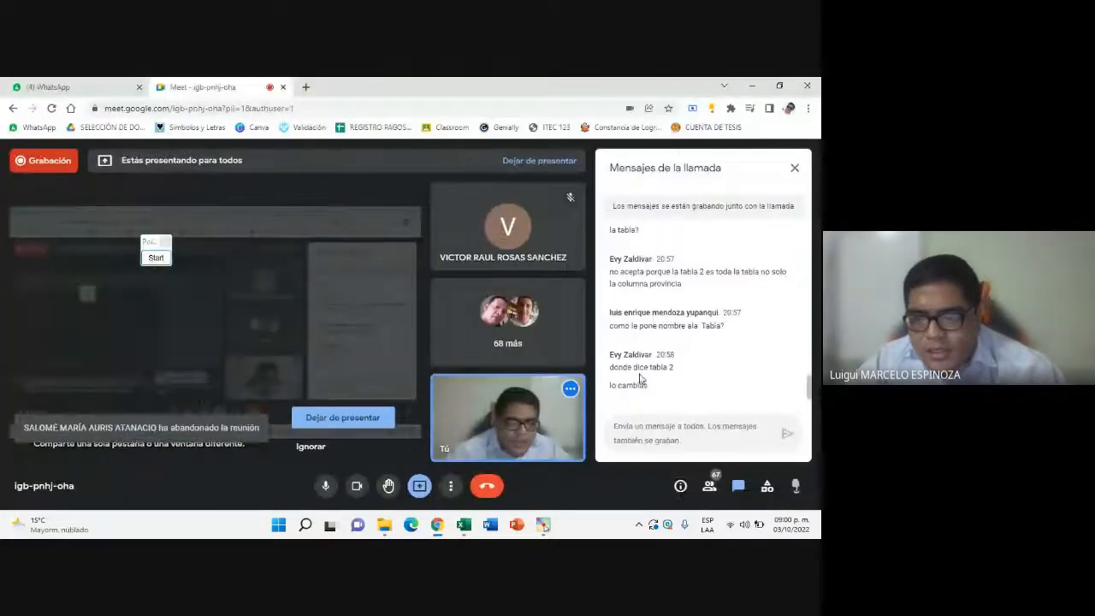
{"action": "scroll", "coordinate": [646, 366], "scroll_direction": "down", "scroll_amount": 1}
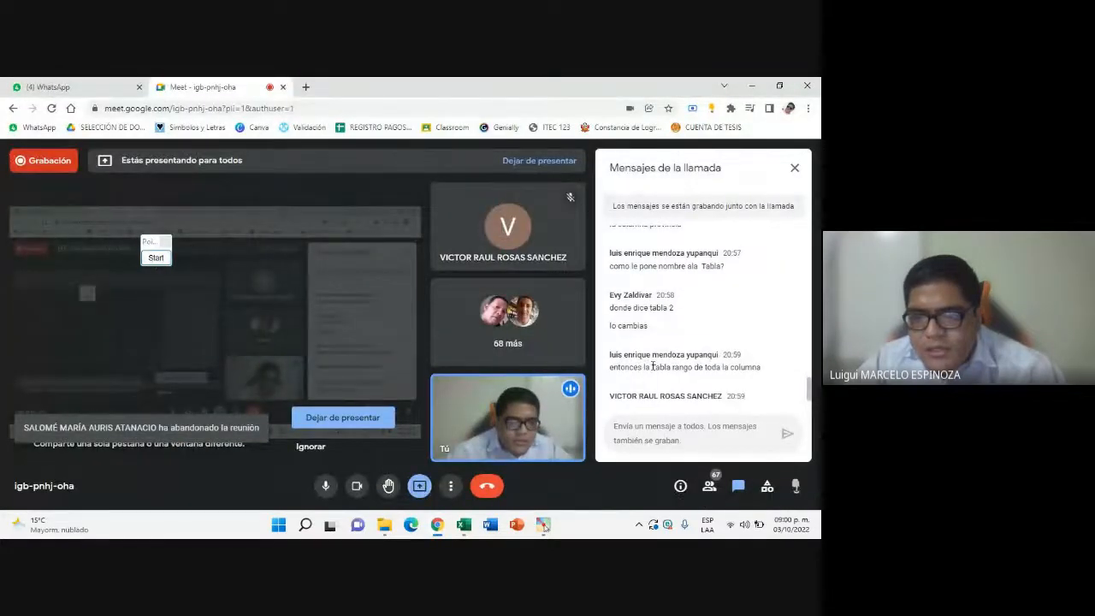
{"action": "scroll", "coordinate": [651, 366], "scroll_direction": "down", "scroll_amount": 1}
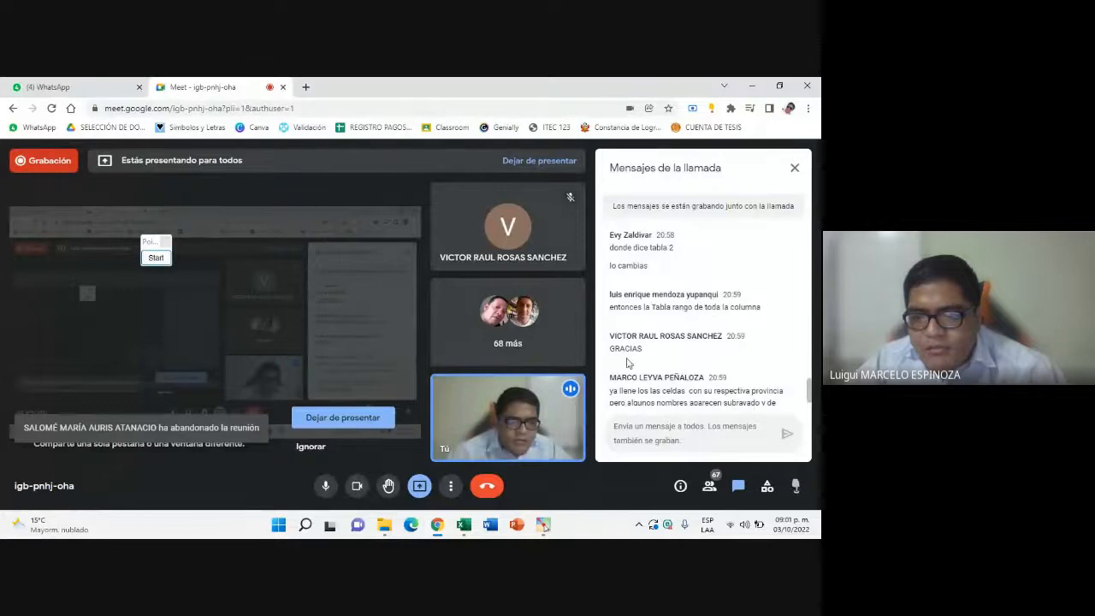
{"action": "scroll", "coordinate": [616, 361], "scroll_direction": "down", "scroll_amount": 1}
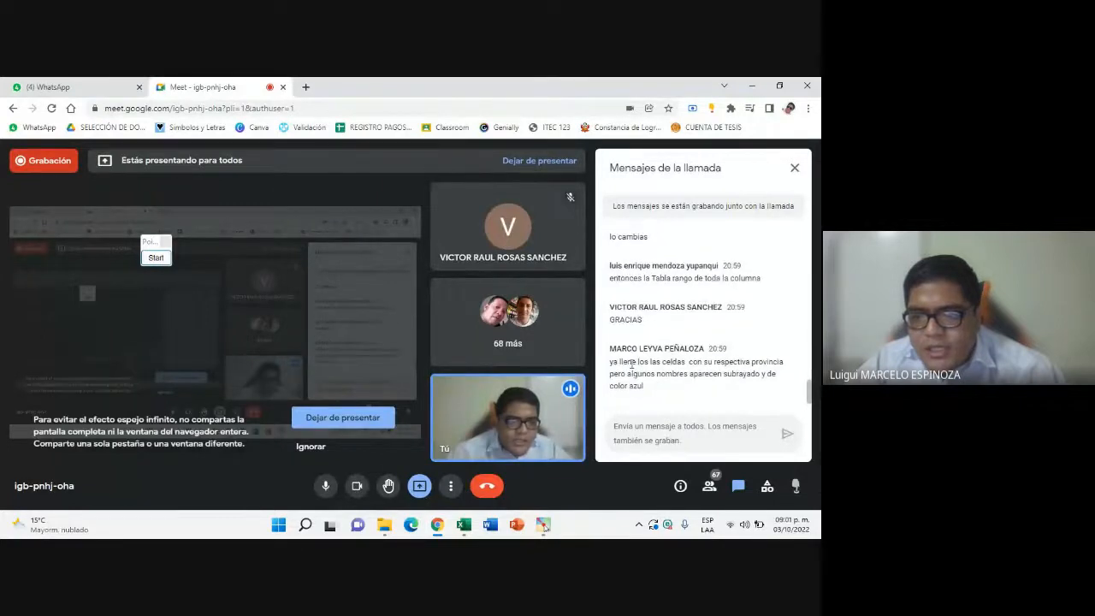
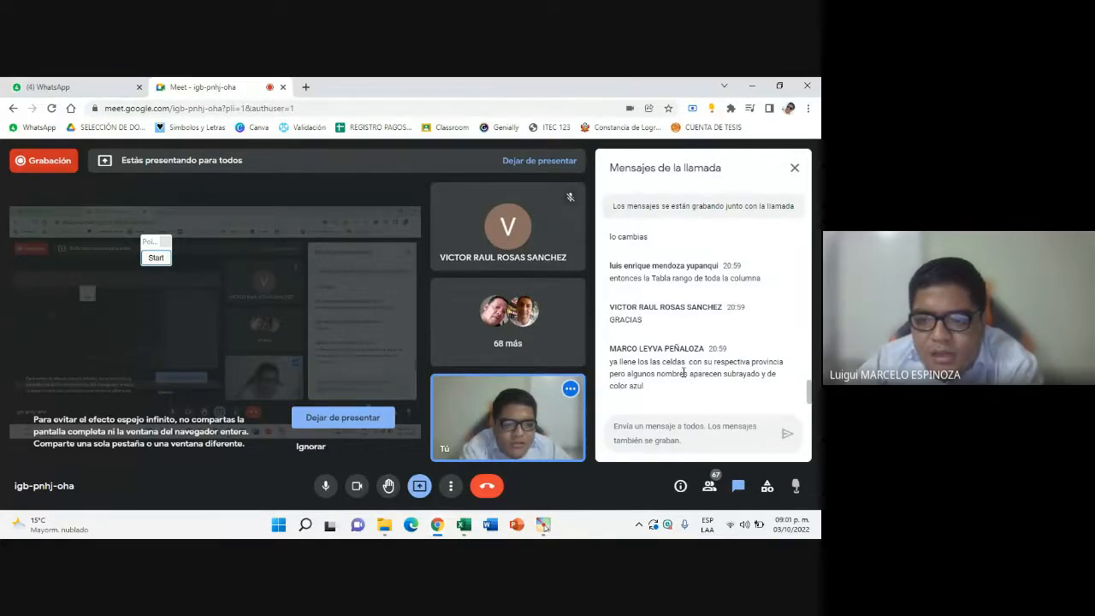
{"action": "left_click", "coordinate": [464, 524]}
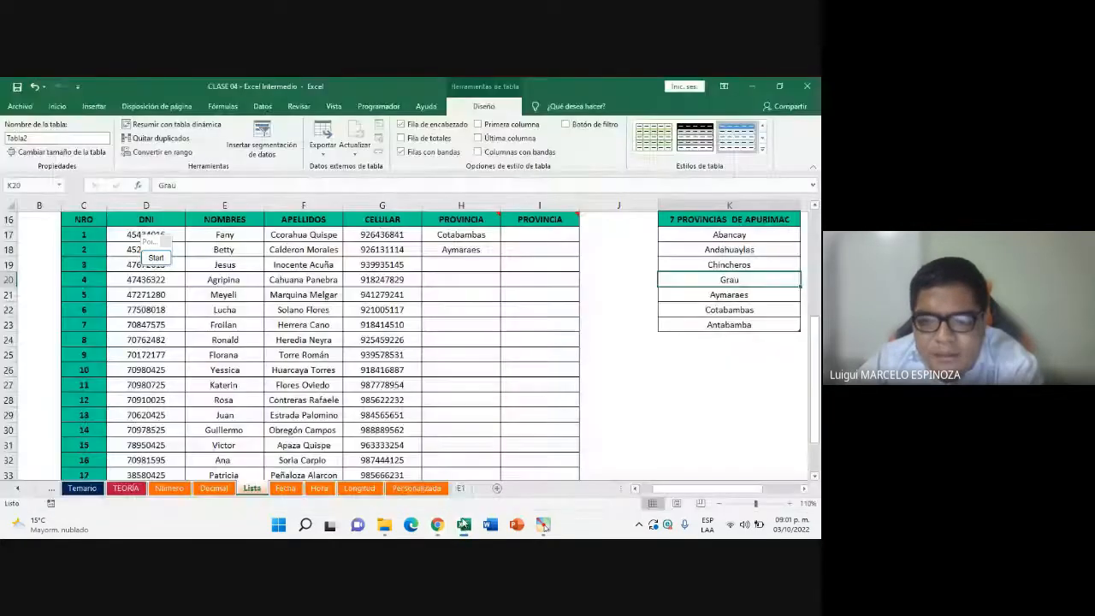
{"action": "double_click", "coordinate": [534, 236]}
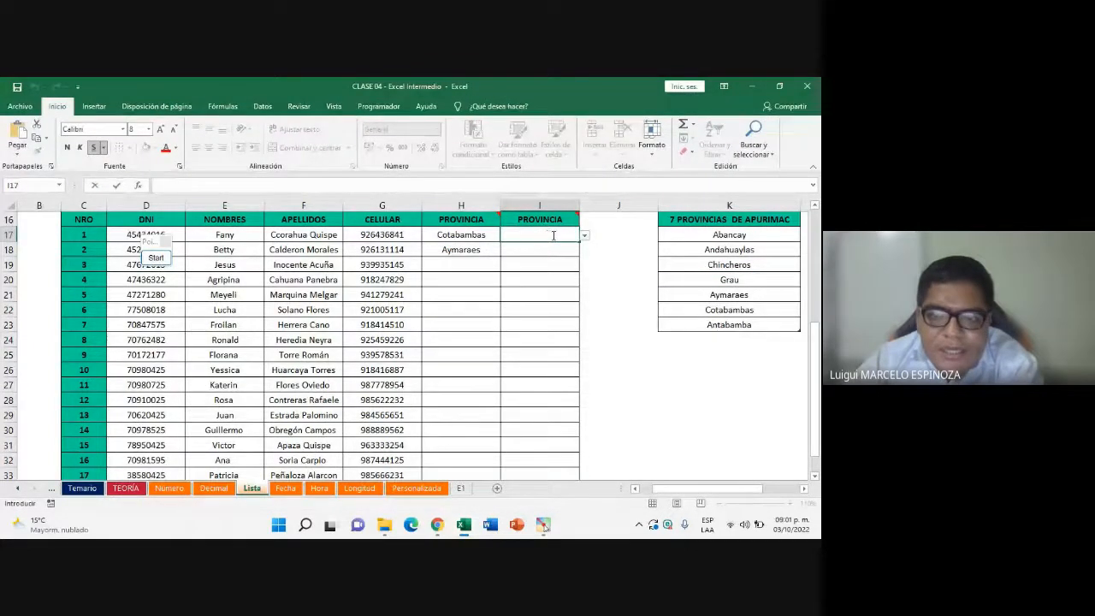
{"action": "type", "text": "Ab"}
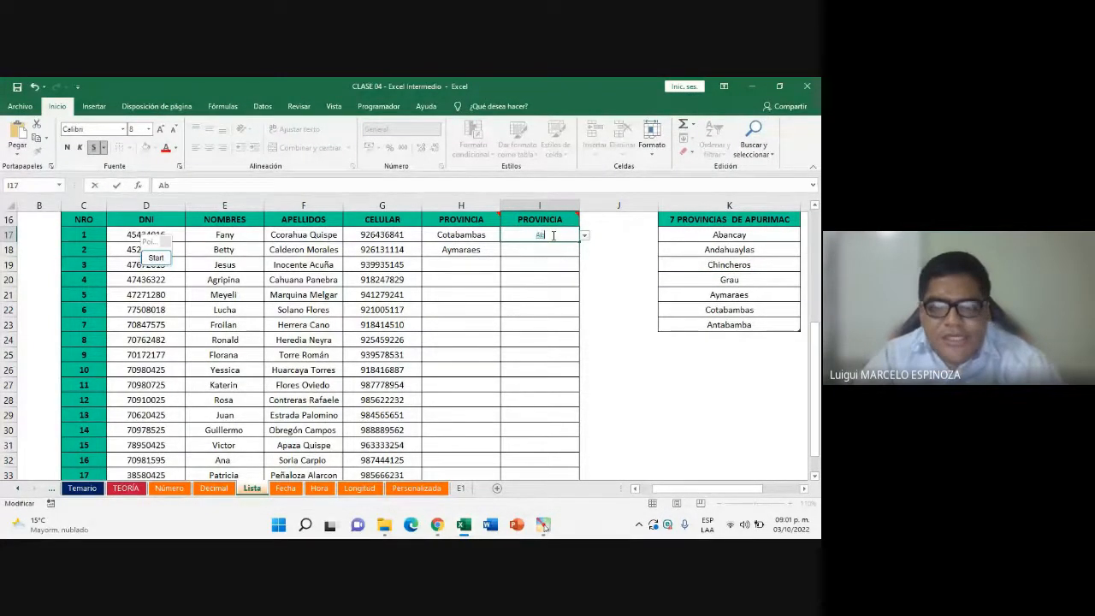
{"action": "type", "text": "ancay"}
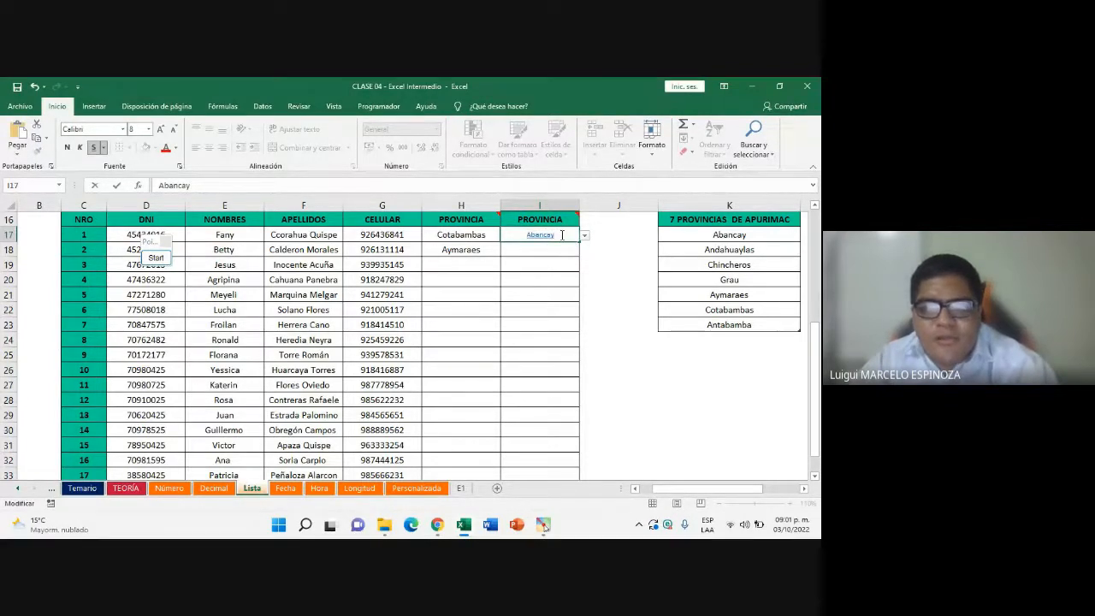
{"action": "key", "text": "BackSpace"}
{"action": "key", "text": "BackSpace"}
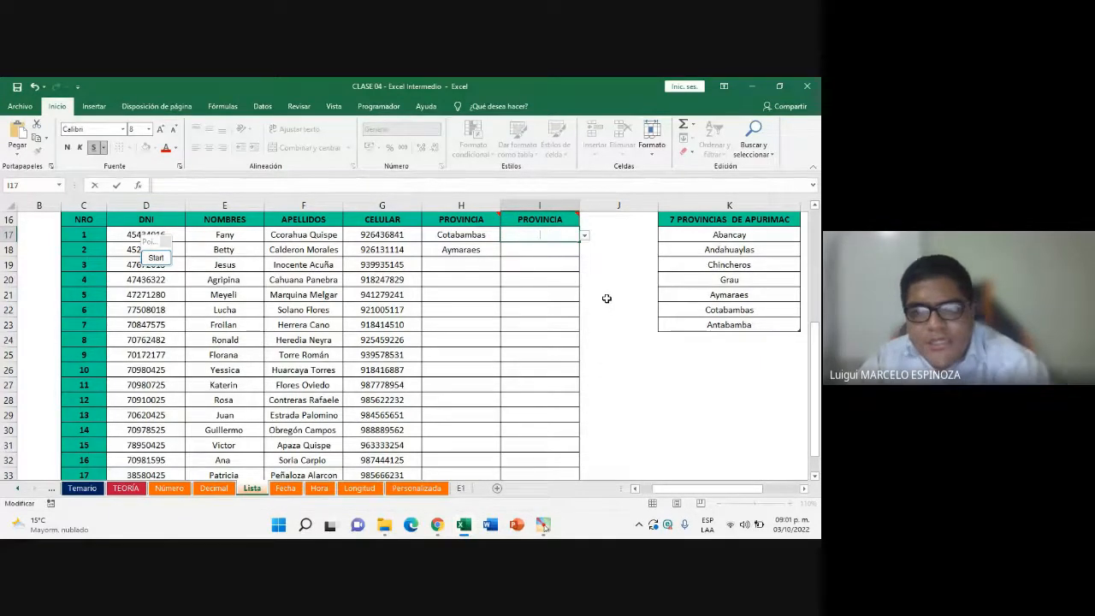
{"action": "key", "text": "Escape"}
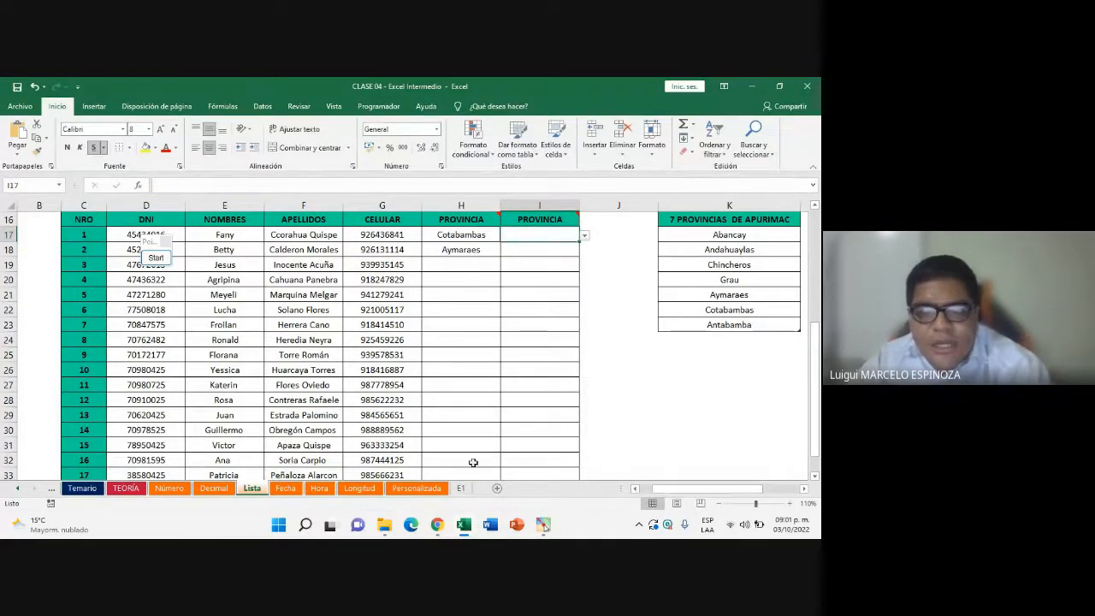
{"action": "mouse_move", "coordinate": [437, 524]}
{"action": "left_click", "coordinate": [514, 449]}
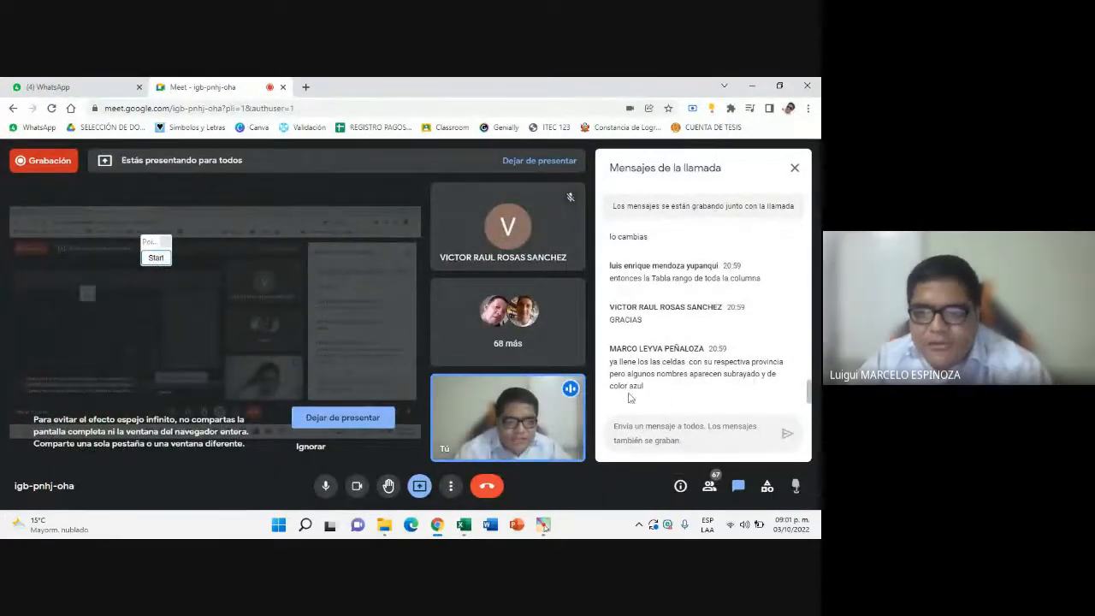
{"action": "mouse_move", "coordinate": [464, 525]}
{"action": "left_click", "coordinate": [467, 457]}
{"action": "double_click", "coordinate": [541, 235]}
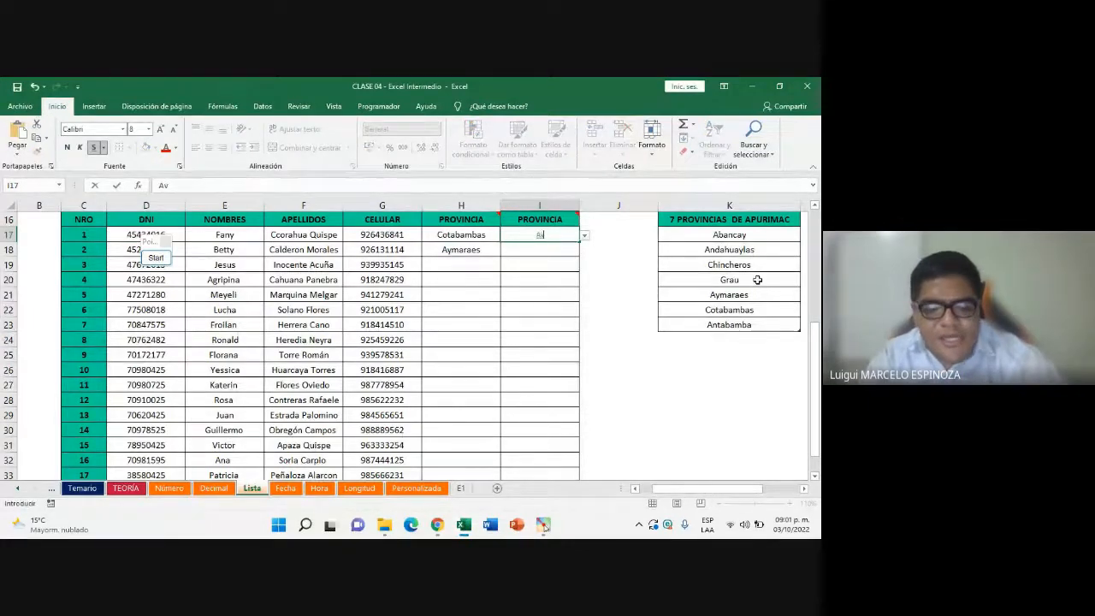
{"action": "type", "text": "Abancay"}
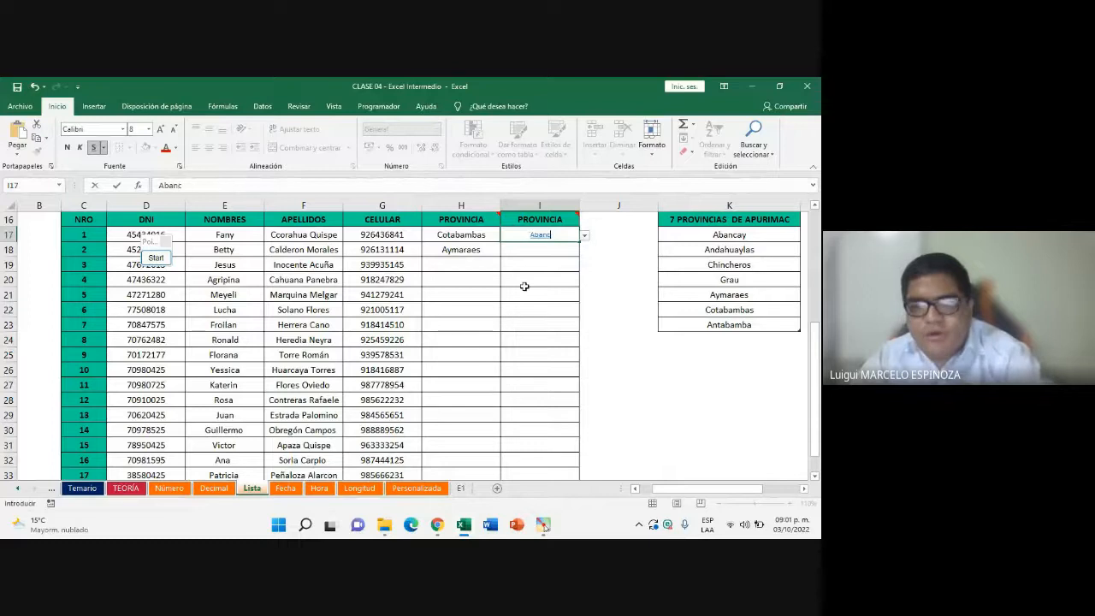
{"action": "key", "text": "BackSpace"}
{"action": "key", "text": "BackSpace"}
{"action": "key", "text": "BackSpace"}
{"action": "key", "text": "BackSpace"}
{"action": "key", "text": "BackSpace"}
{"action": "key", "text": "BackSpace"}
{"action": "key", "text": "BackSpace"}
{"action": "mouse_move", "coordinate": [440, 529]}
{"action": "left_click", "coordinate": [371, 464]}
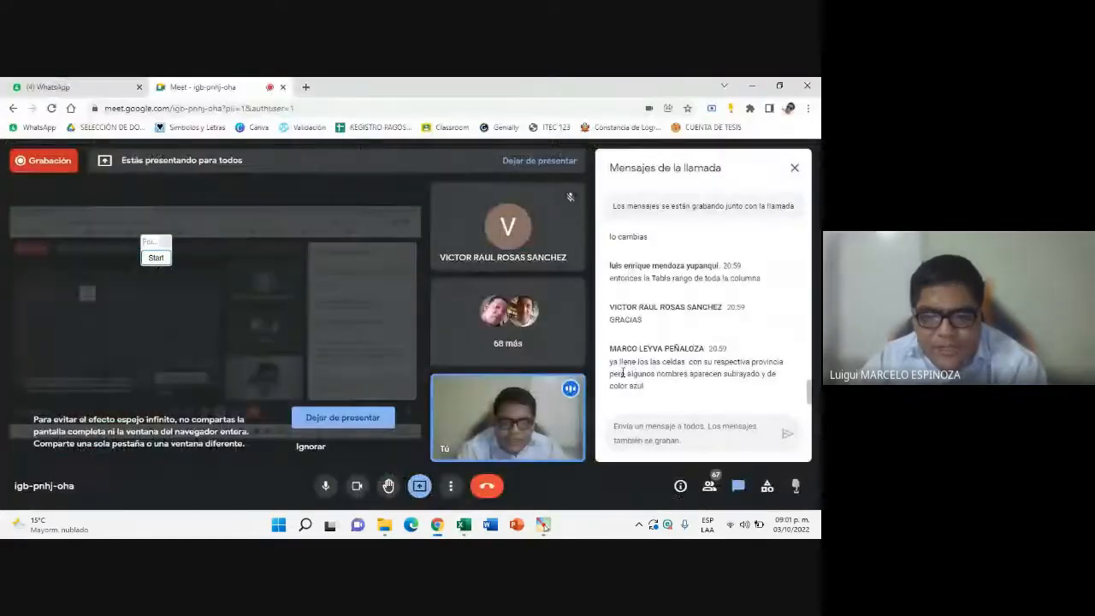
{"action": "scroll", "coordinate": [666, 370], "scroll_direction": "up", "scroll_amount": 5}
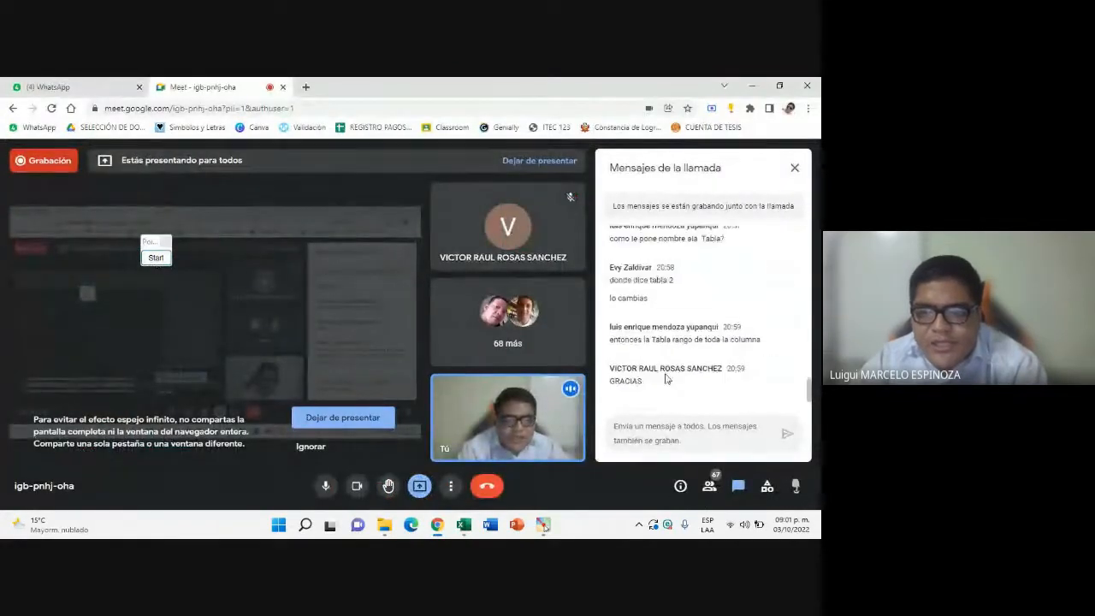
{"action": "scroll", "coordinate": [666, 374], "scroll_direction": "down", "scroll_amount": 5}
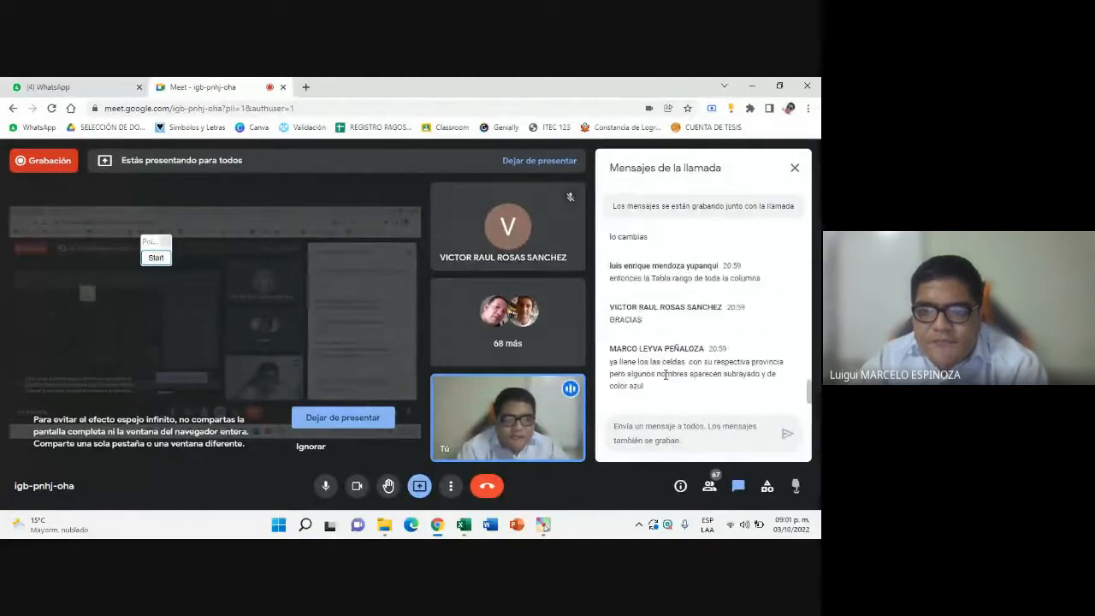
{"action": "left_click", "coordinate": [463, 524]}
Delete row 35, which holds the stray number 19 below the table
{"action": "scroll", "coordinate": [424, 334], "scroll_direction": "down", "scroll_amount": 2}
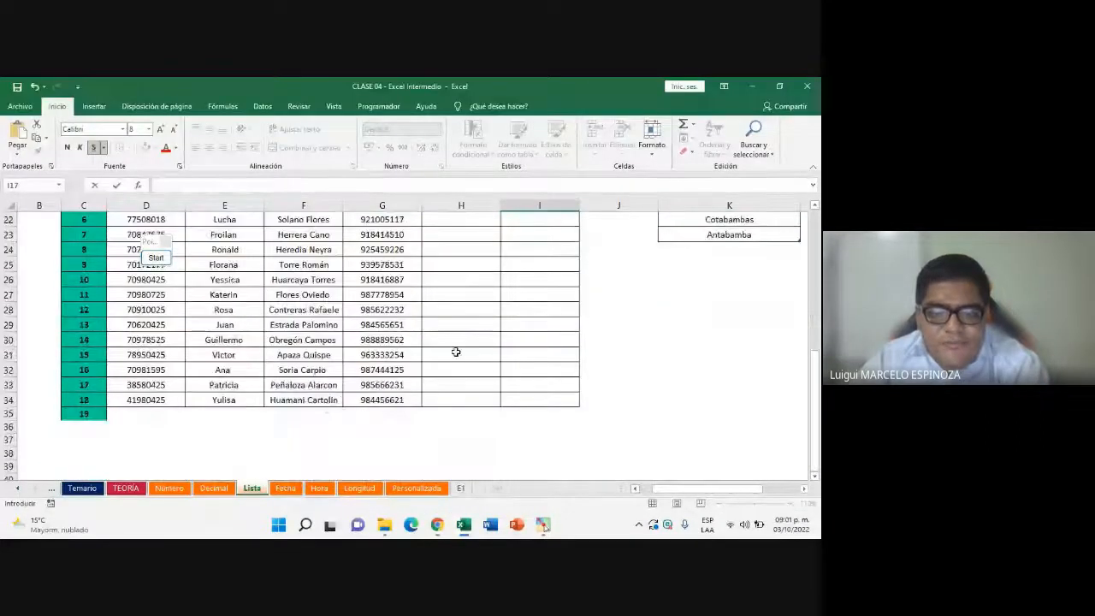
{"action": "left_click", "coordinate": [492, 369]}
{"action": "scroll", "coordinate": [494, 383], "scroll_direction": "up", "scroll_amount": 1}
{"action": "scroll", "coordinate": [445, 394], "scroll_direction": "down", "scroll_amount": 1}
{"action": "left_click", "coordinate": [144, 416]}
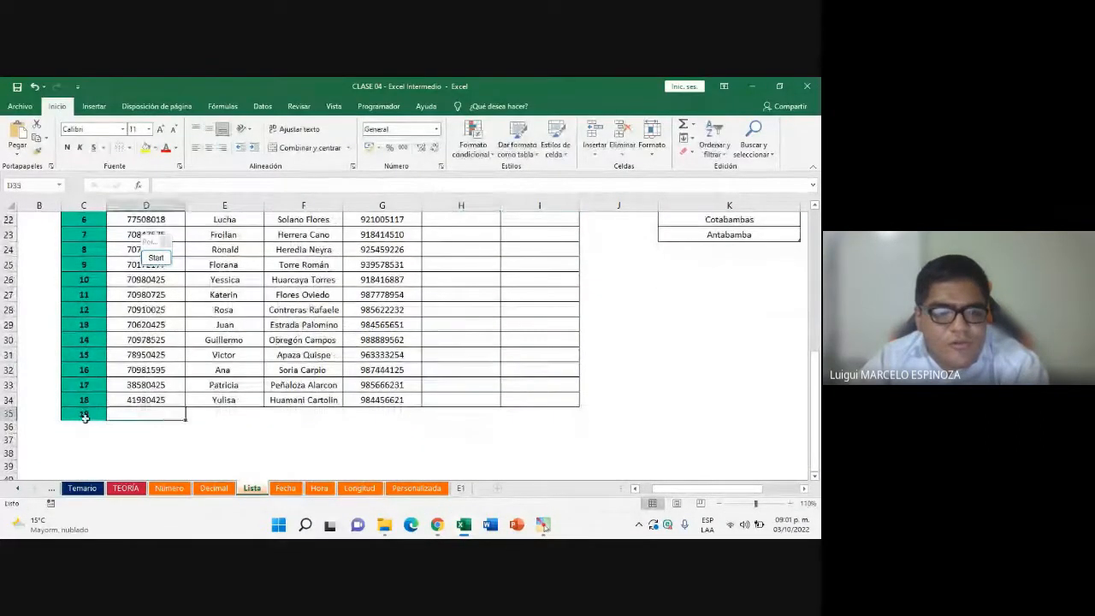
{"action": "left_click", "coordinate": [85, 417]}
{"action": "right_click", "coordinate": [11, 414]}
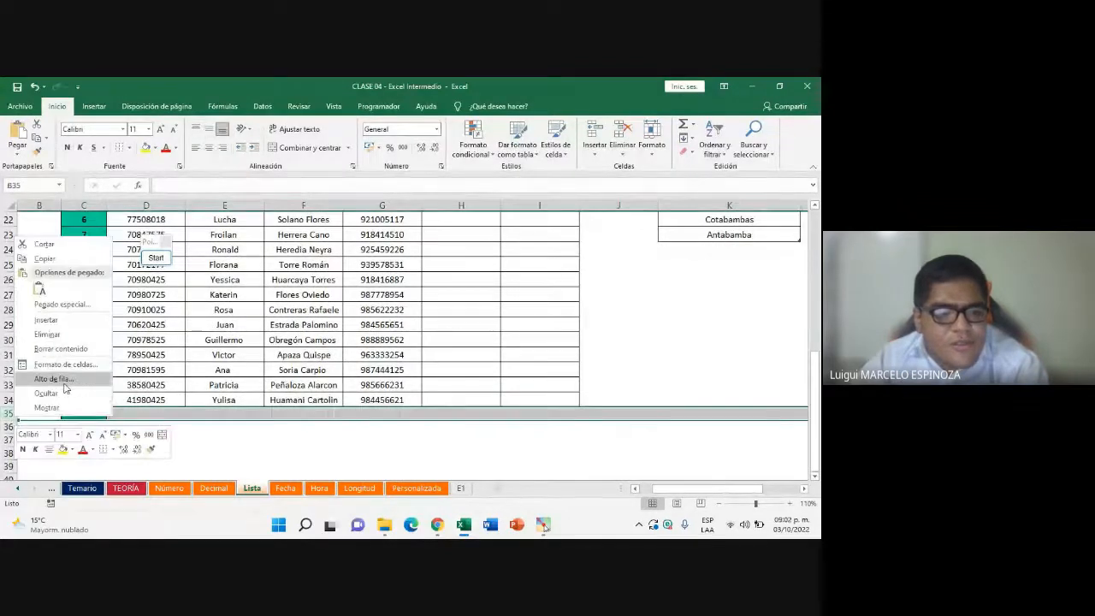
{"action": "left_click", "coordinate": [58, 340]}
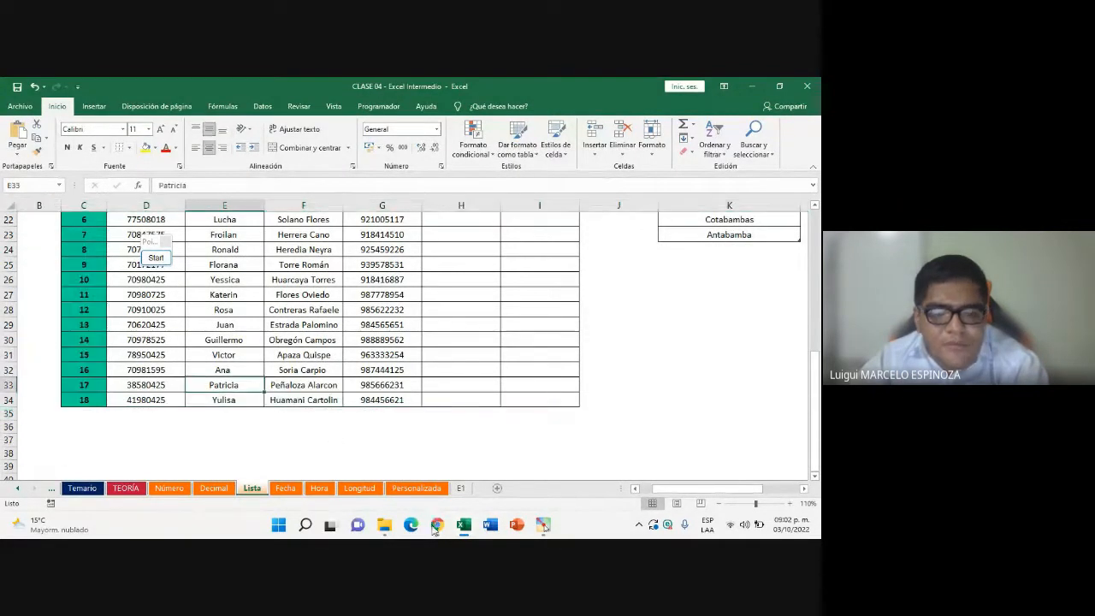
Outline the Fecha to Personalizada sheet tabs in red, then bring the Meet call forward
{"action": "mouse_move", "coordinate": [437, 525]}
{"action": "left_click", "coordinate": [452, 470]}
{"action": "left_click", "coordinate": [463, 524]}
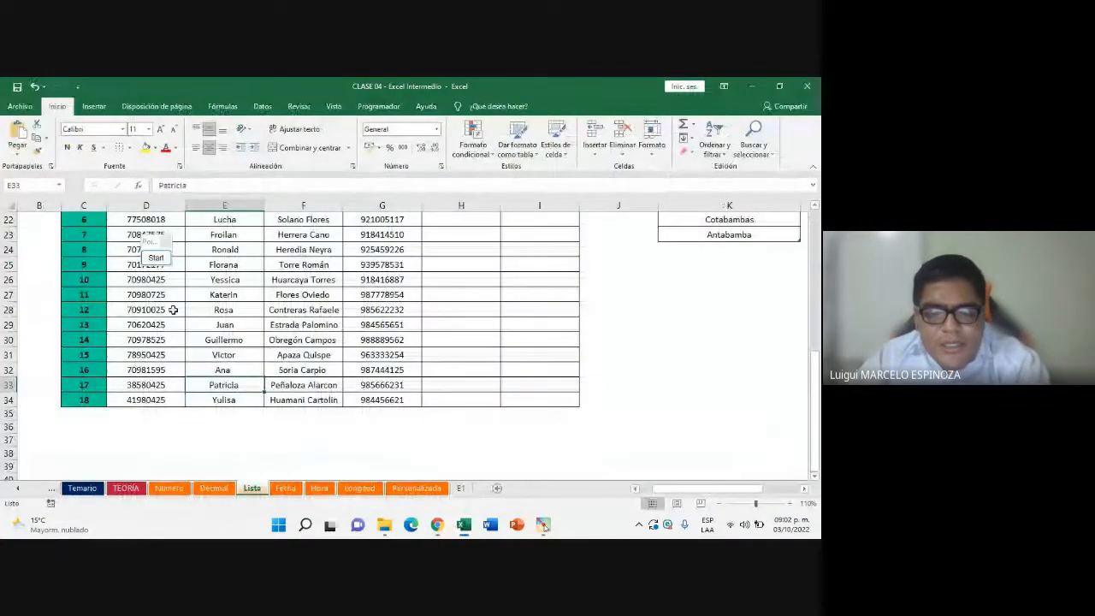
{"action": "left_click_drag", "start_coordinate": [149, 244], "coordinate": [700, 267]}
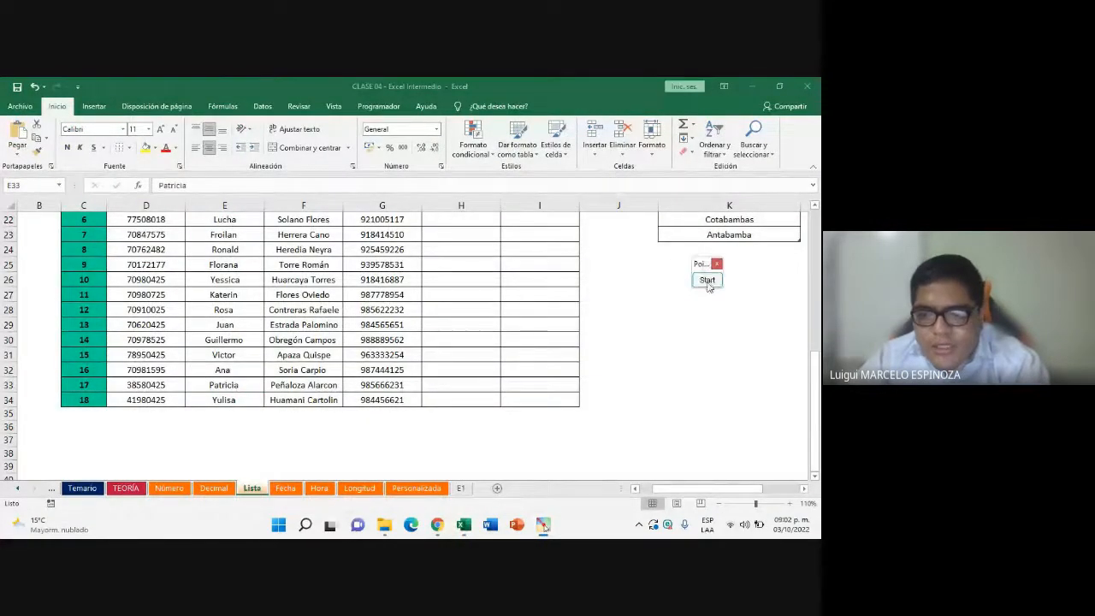
{"action": "left_click", "coordinate": [707, 280]}
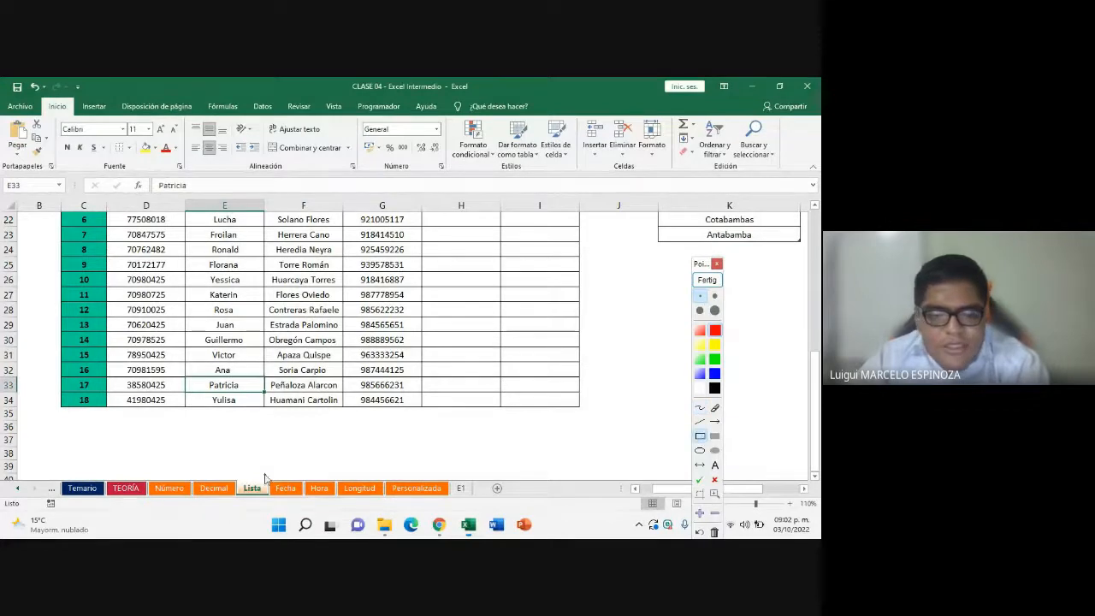
{"action": "mouse_move", "coordinate": [264, 474]}
{"action": "left_mouse_down"}
{"action": "mouse_move", "coordinate": [456, 514]}
{"action": "mouse_move", "coordinate": [453, 505]}
{"action": "left_mouse_up"}
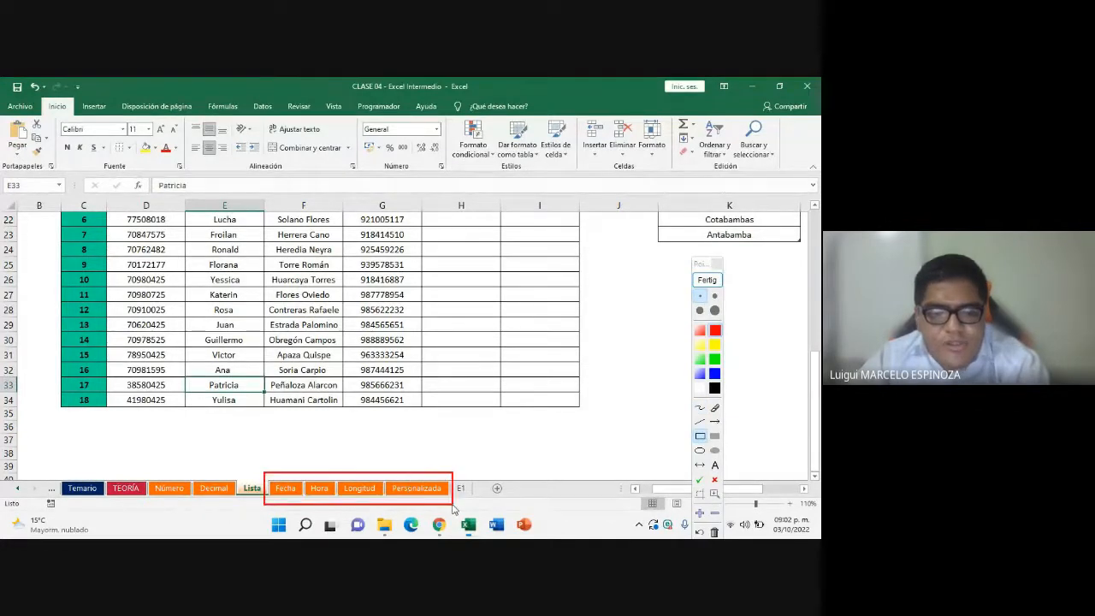
{"action": "left_click", "coordinate": [707, 280]}
{"action": "mouse_move", "coordinate": [437, 531]}
{"action": "left_click", "coordinate": [453, 433]}
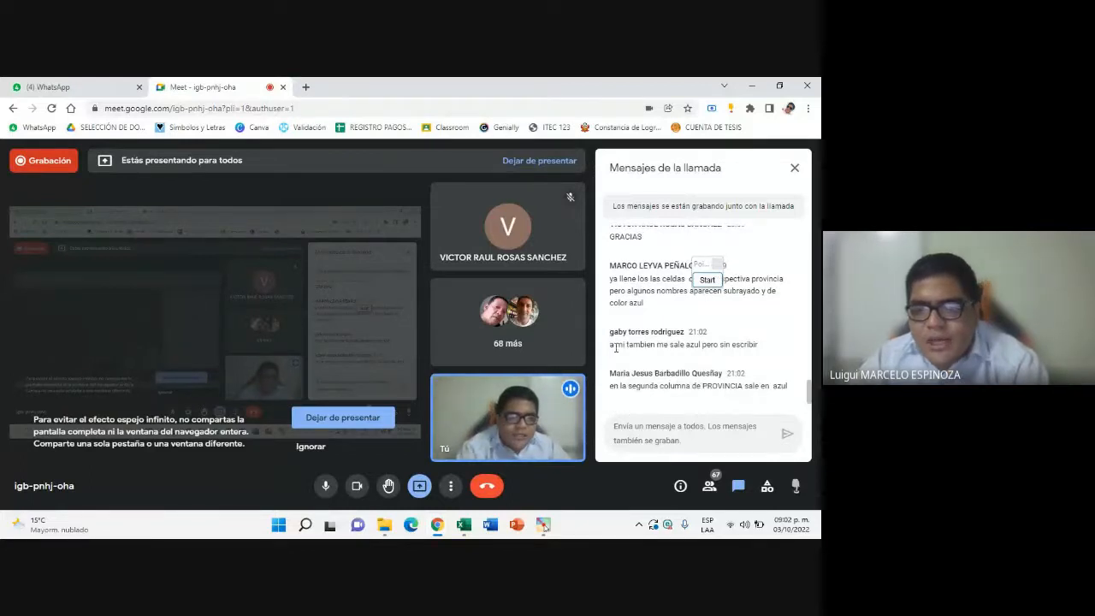
Check H18's province dropdown, leaving Aymaraes selected
{"action": "left_click", "coordinate": [464, 524]}
{"action": "left_click", "coordinate": [459, 267]}
{"action": "left_click", "coordinate": [467, 250]}
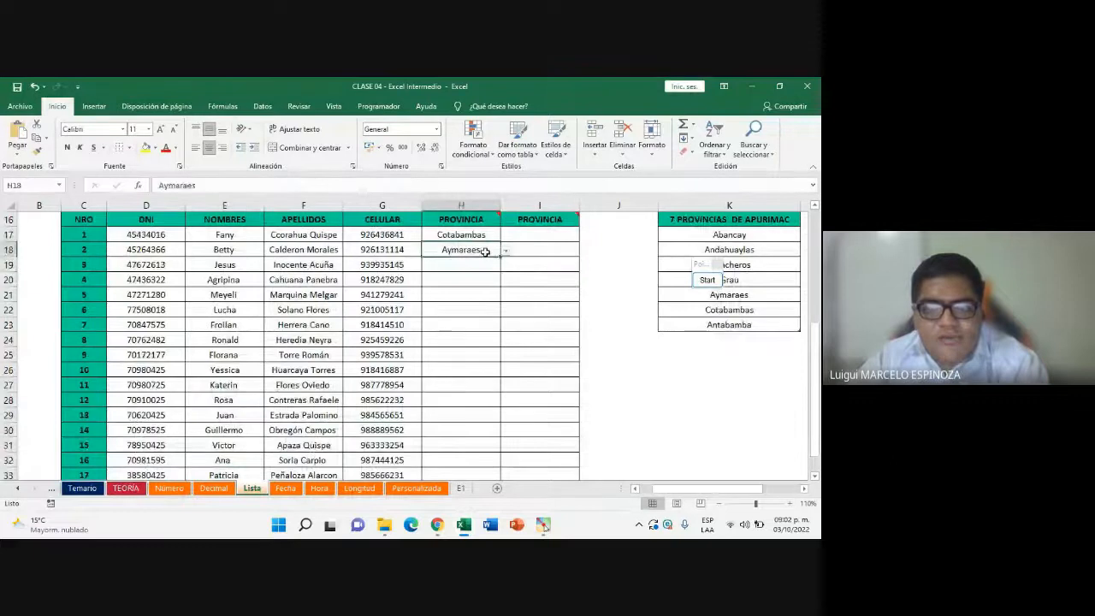
{"action": "left_click", "coordinate": [506, 250]}
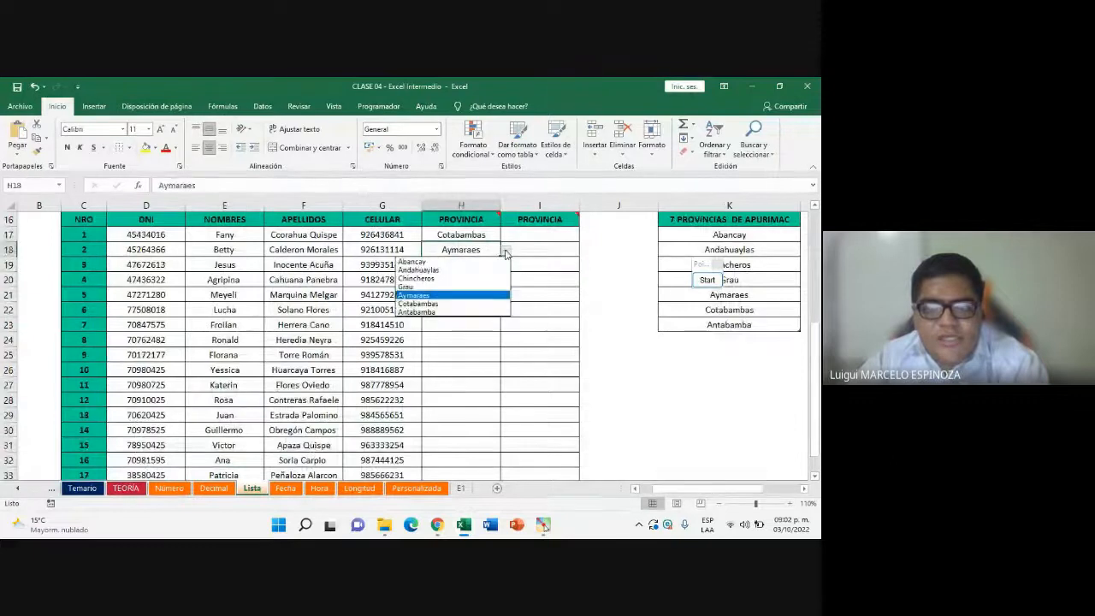
{"action": "left_click", "coordinate": [562, 318]}
Apply single underline to I17:I34 and review font colours without changing them
{"action": "left_click_drag", "start_coordinate": [529, 232], "coordinate": [547, 430]}
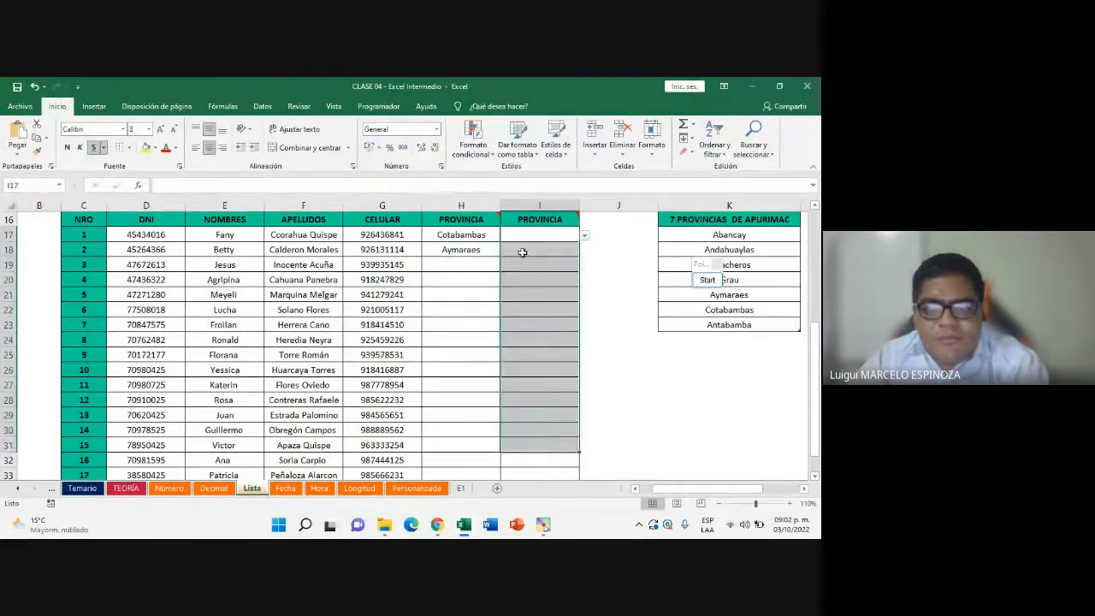
{"action": "left_click_drag", "start_coordinate": [522, 236], "coordinate": [542, 457]}
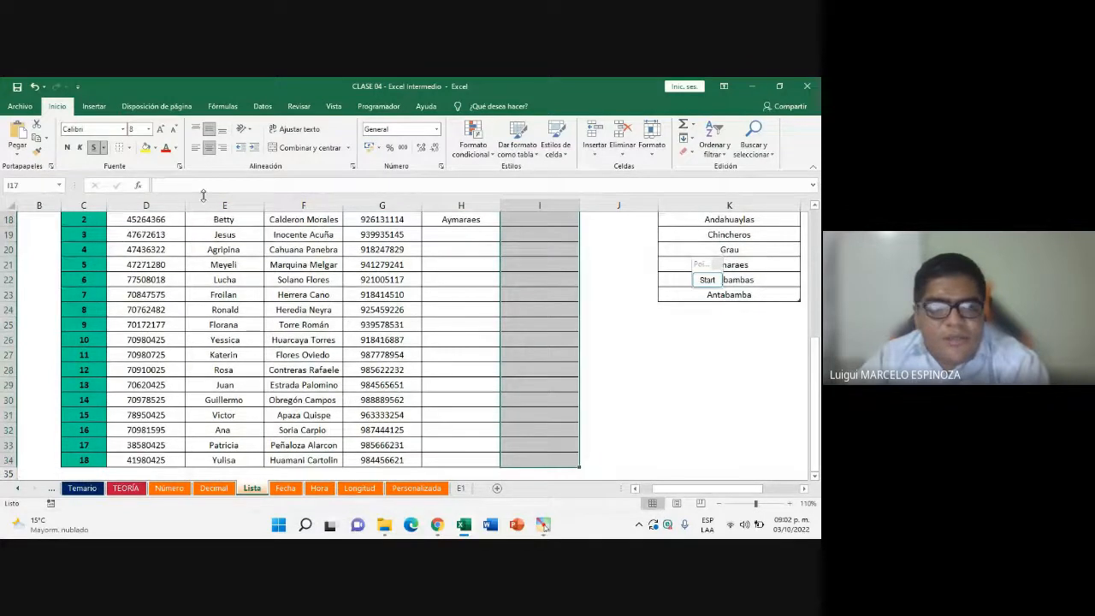
{"action": "left_click", "coordinate": [102, 148]}
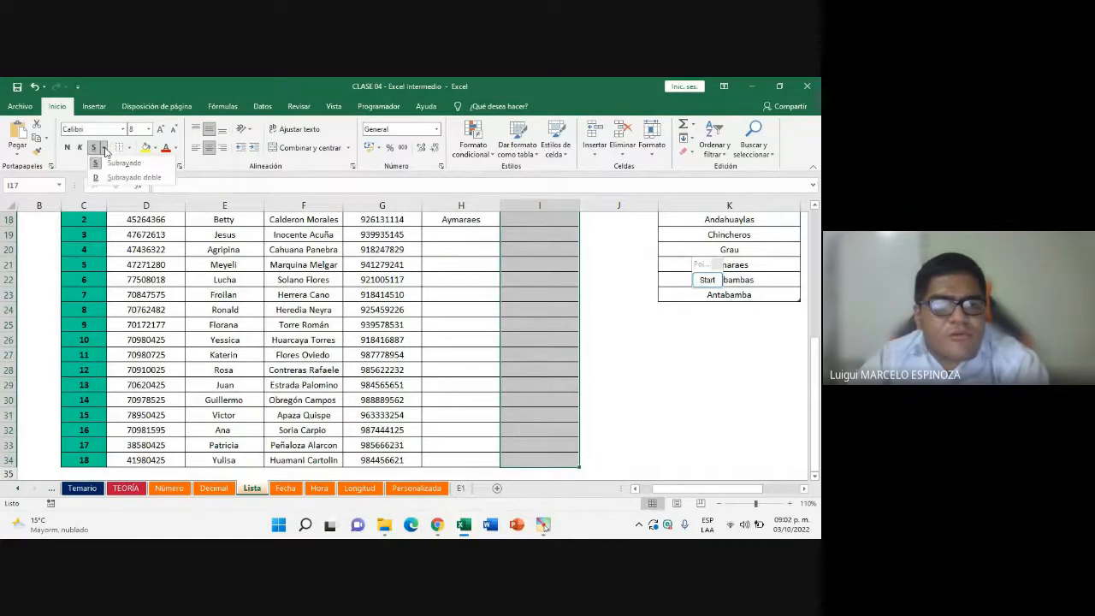
{"action": "left_click", "coordinate": [113, 165]}
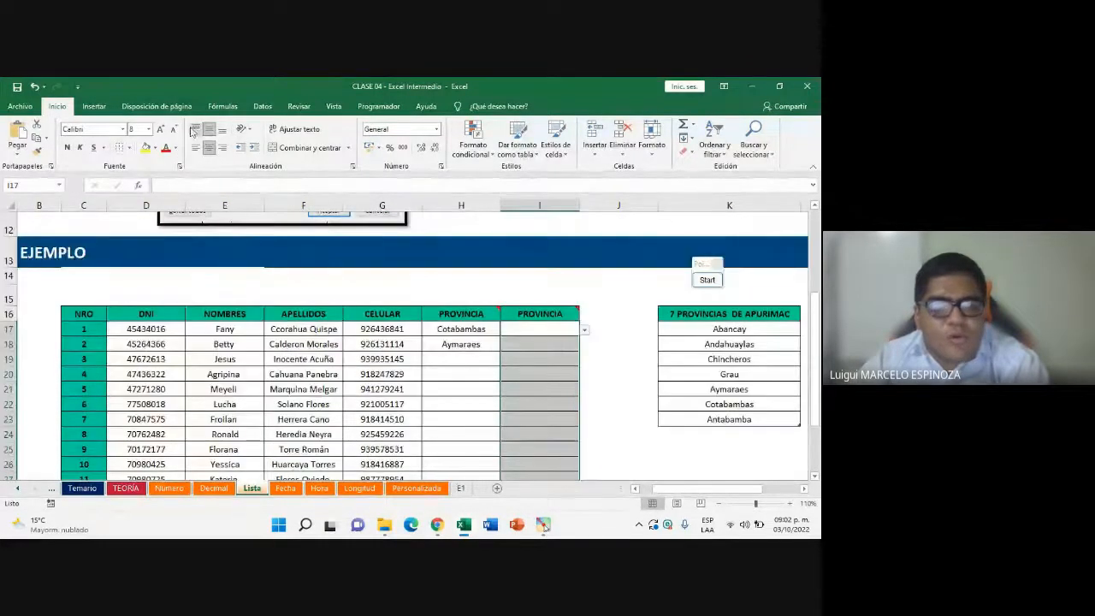
{"action": "left_click", "coordinate": [175, 149]}
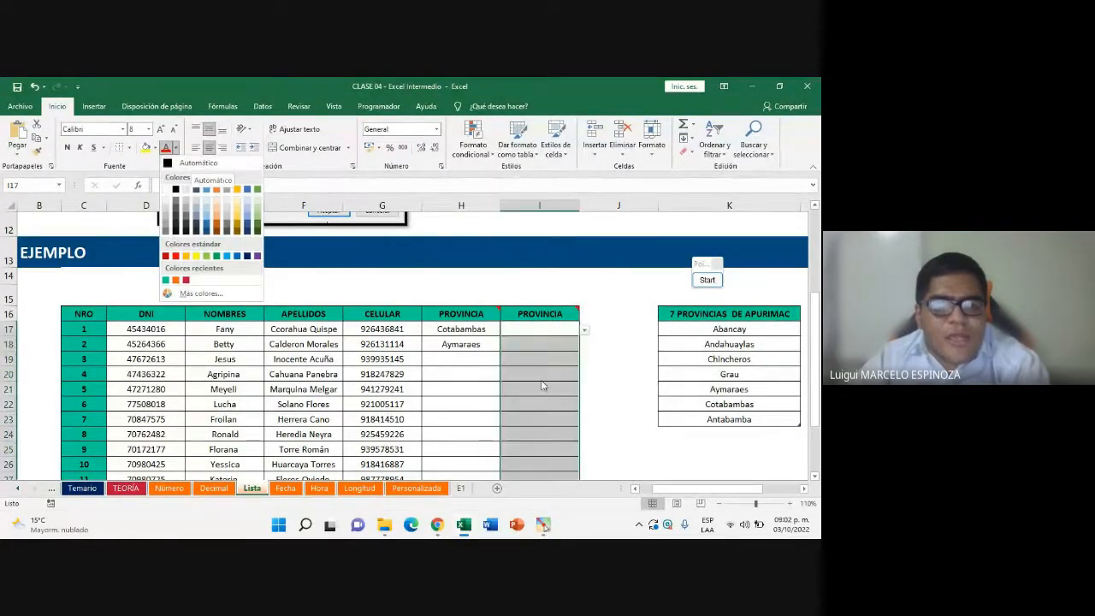
{"action": "left_click", "coordinate": [537, 335]}
{"action": "left_click_drag", "start_coordinate": [536, 331], "coordinate": [543, 492]}
{"action": "scroll", "coordinate": [428, 343], "scroll_direction": "down", "scroll_amount": 1}
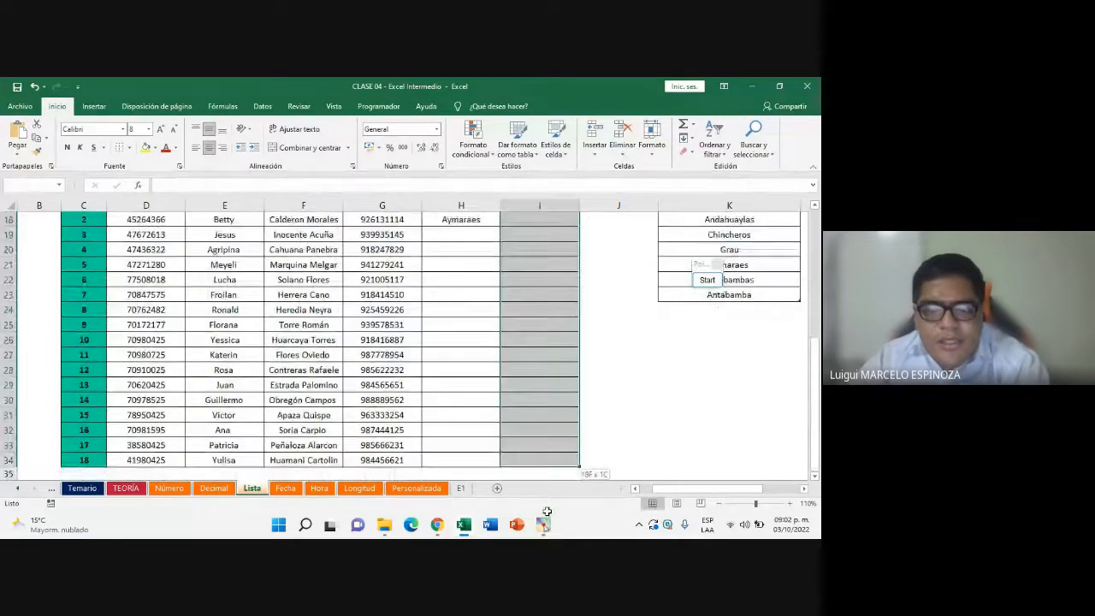
{"action": "left_click", "coordinate": [175, 148]}
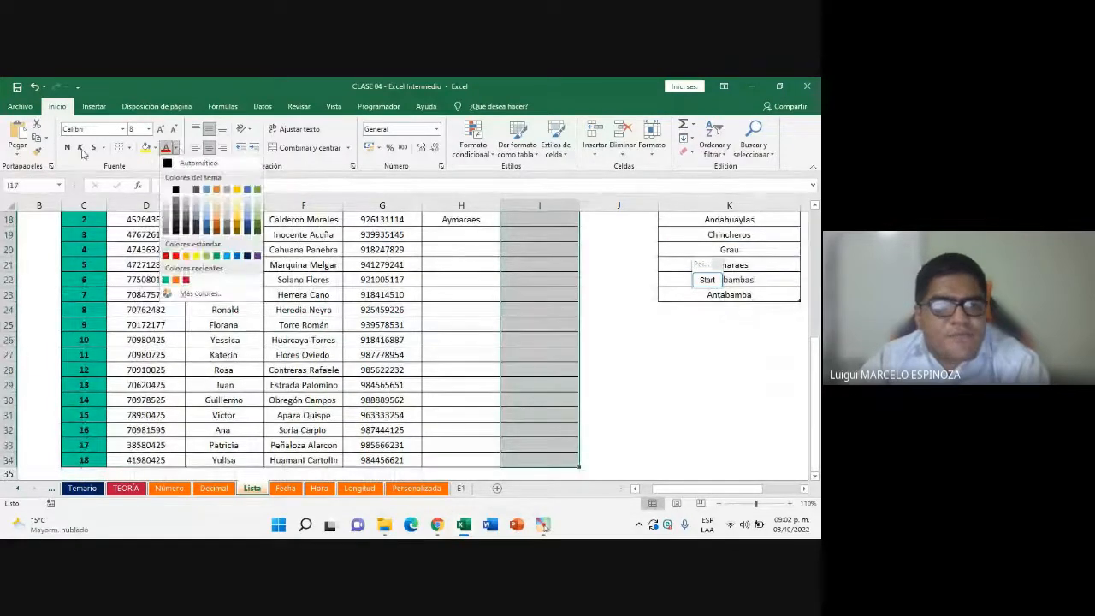
{"action": "left_click", "coordinate": [591, 283]}
Pick Grau from I17's province validation list
{"action": "left_click", "coordinate": [439, 526]}
{"action": "left_click", "coordinate": [364, 453]}
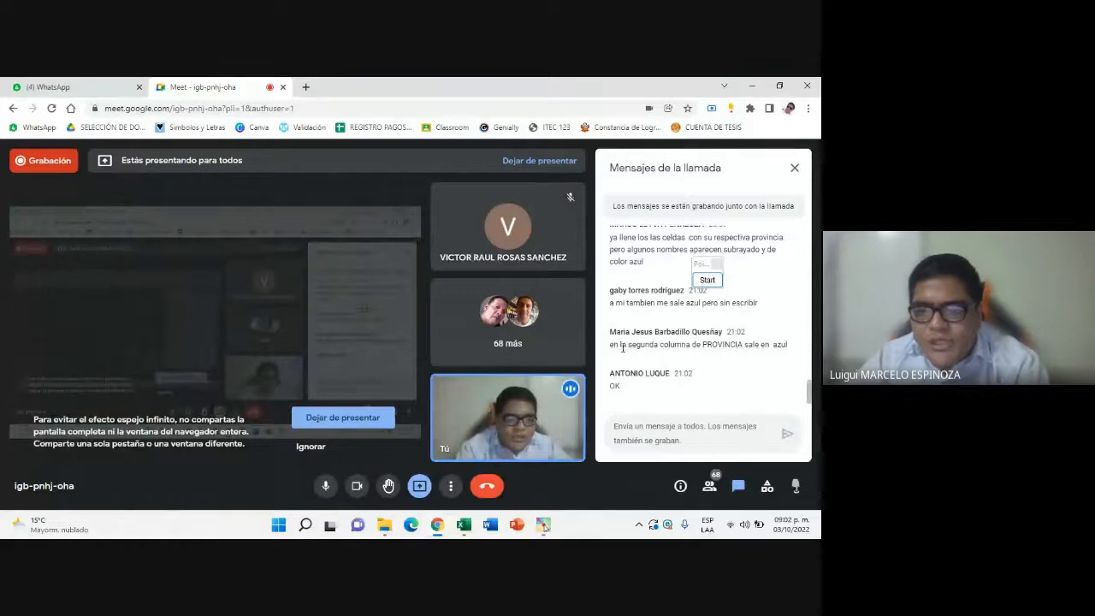
{"action": "left_click", "coordinate": [465, 527]}
{"action": "scroll", "coordinate": [528, 337], "scroll_direction": "up", "scroll_amount": 1}
{"action": "left_click", "coordinate": [538, 316]}
{"action": "double_click", "coordinate": [539, 257]}
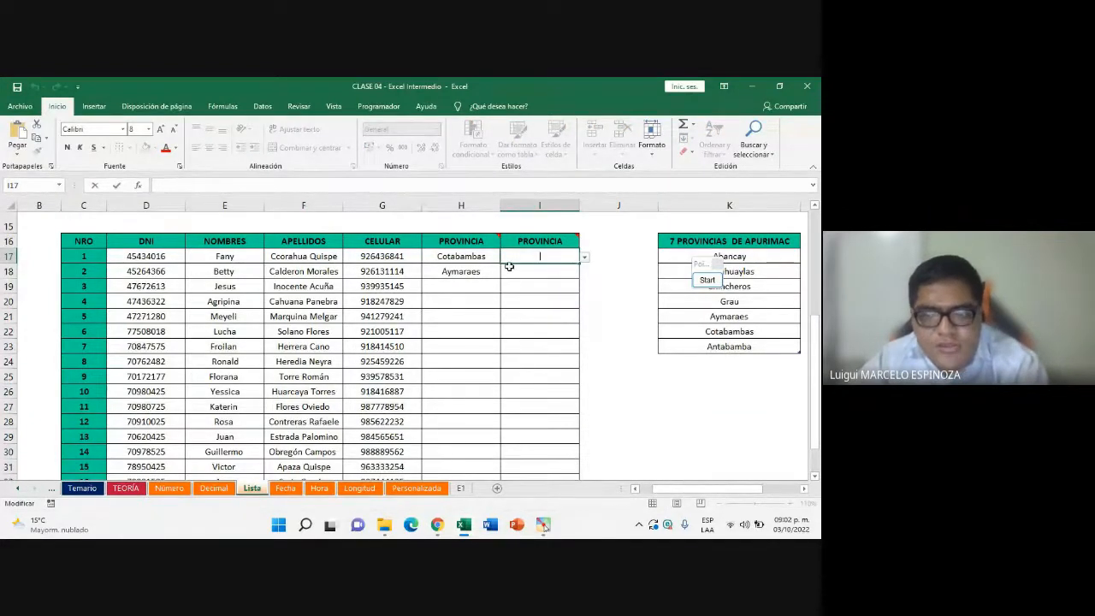
{"action": "left_click", "coordinate": [585, 258]}
{"action": "left_click", "coordinate": [544, 299]}
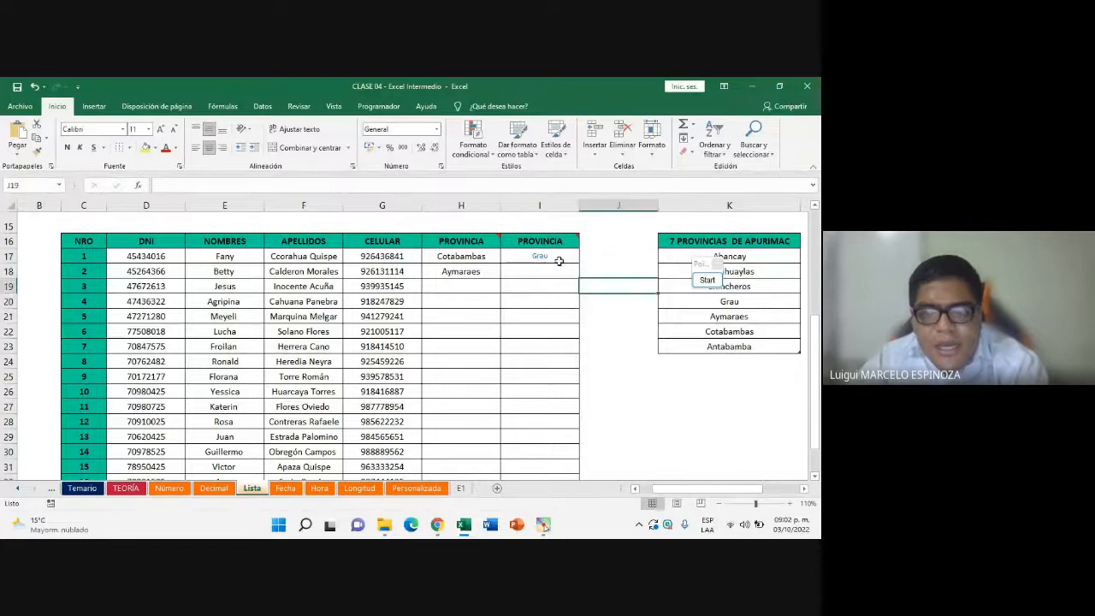
Set the second PROVINCIA column's font colour to Automático
{"action": "left_click_drag", "start_coordinate": [548, 257], "coordinate": [542, 454]}
{"action": "left_click", "coordinate": [176, 149]}
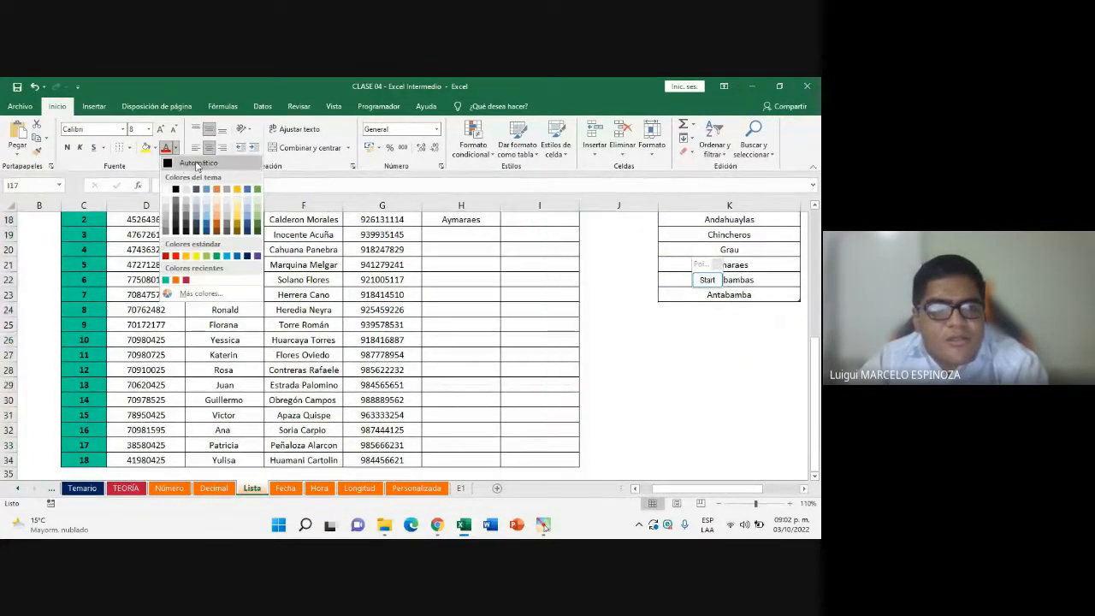
{"action": "left_click", "coordinate": [197, 164]}
{"action": "scroll", "coordinate": [516, 406], "scroll_direction": "up", "scroll_amount": 5}
{"action": "scroll", "coordinate": [505, 360], "scroll_direction": "down", "scroll_amount": 3}
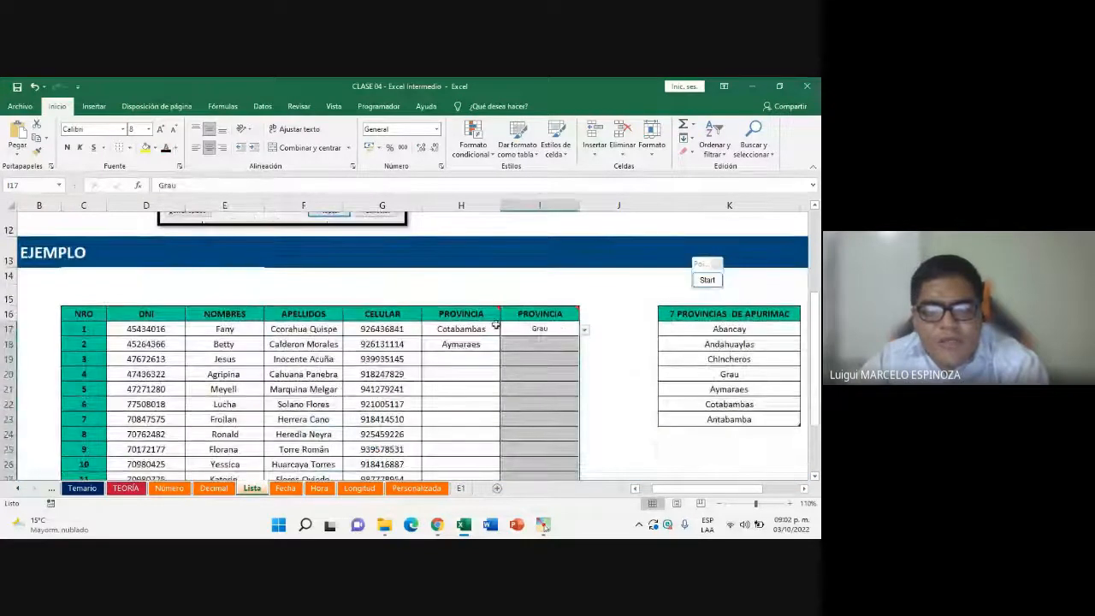
{"action": "left_click", "coordinate": [570, 335]}
{"action": "left_click_drag", "start_coordinate": [554, 332], "coordinate": [535, 444]}
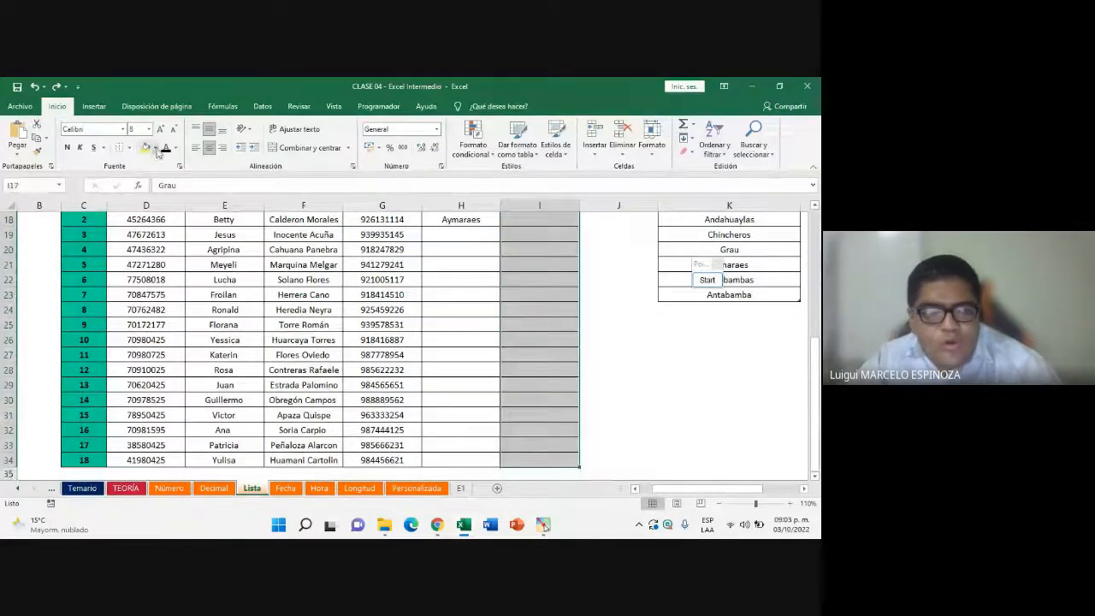
{"action": "left_click", "coordinate": [176, 148]}
{"action": "left_click", "coordinate": [196, 163]}
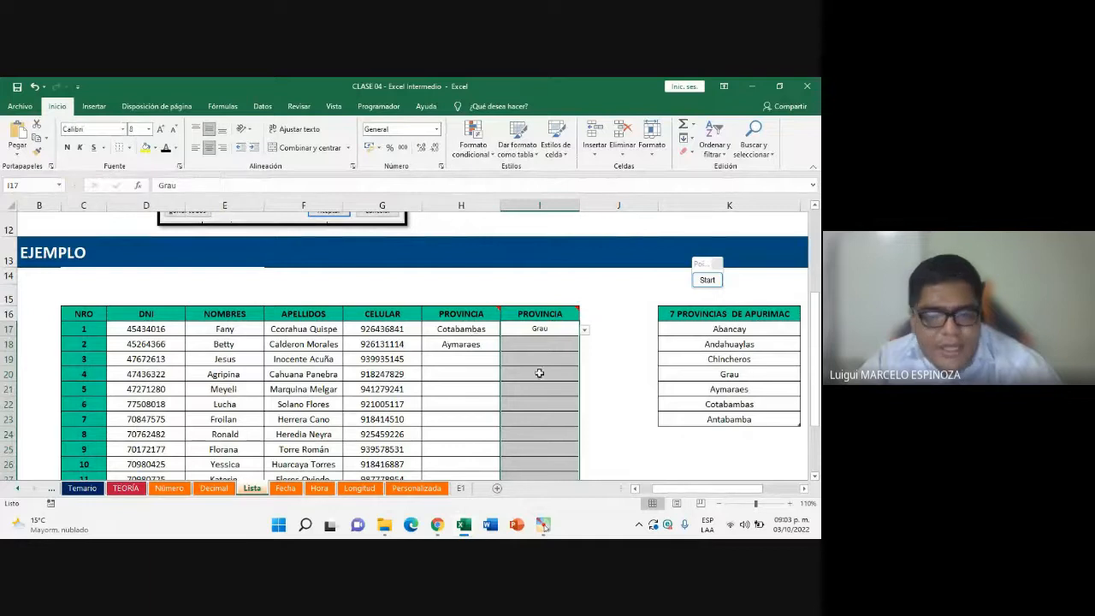
{"action": "left_click", "coordinate": [548, 330]}
Glance at the Meet call, then switch to the Fecha sheet
{"action": "mouse_move", "coordinate": [437, 525]}
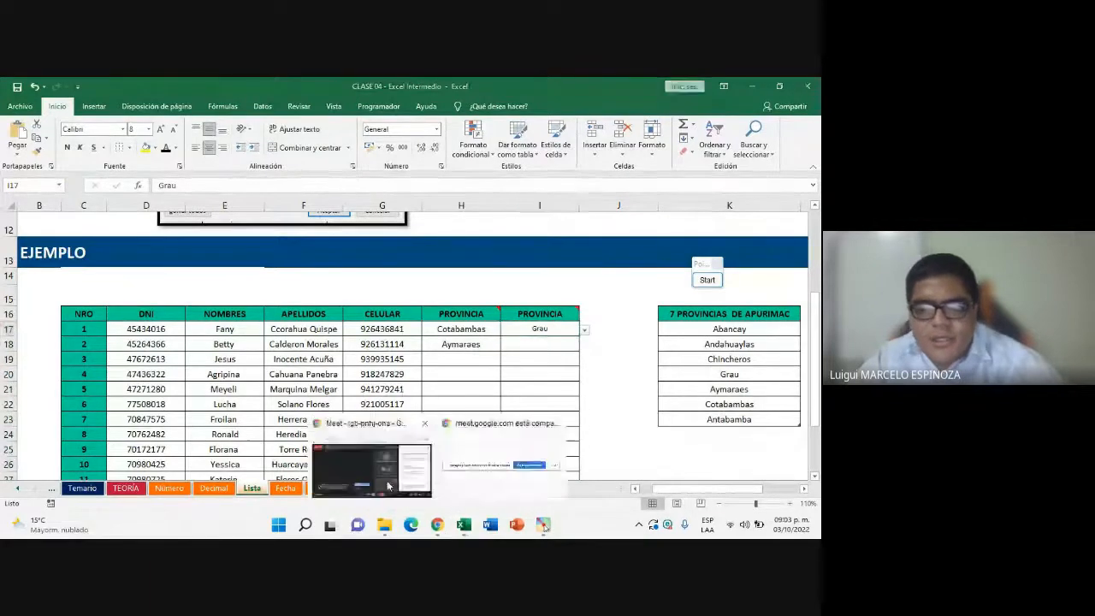
{"action": "left_click", "coordinate": [387, 486]}
{"action": "left_click", "coordinate": [454, 517]}
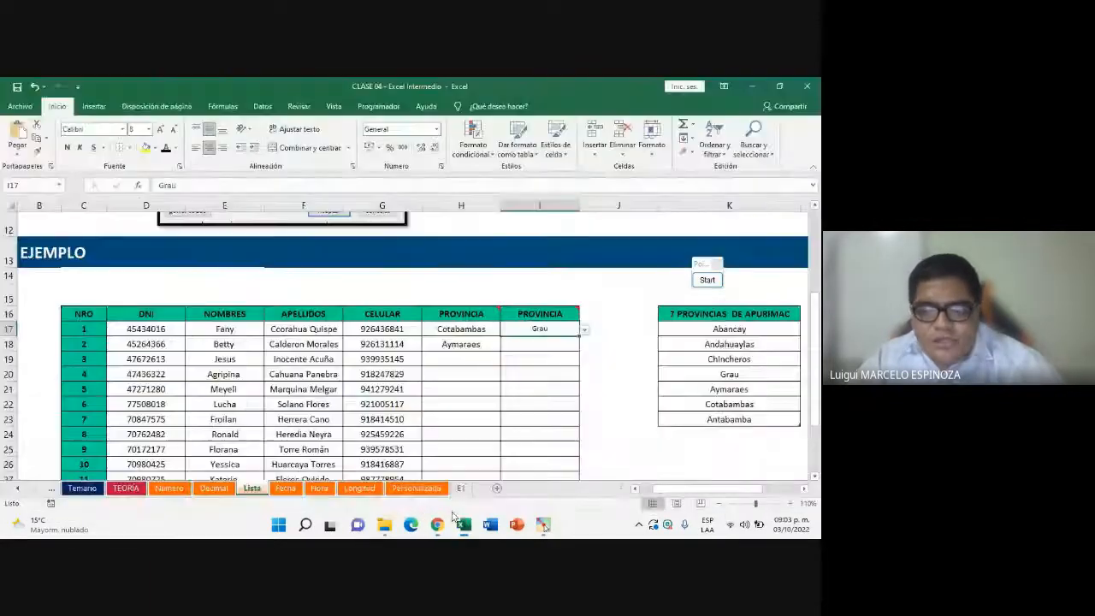
{"action": "left_click", "coordinate": [287, 488]}
{"action": "scroll", "coordinate": [338, 368], "scroll_direction": "up", "scroll_amount": 3}
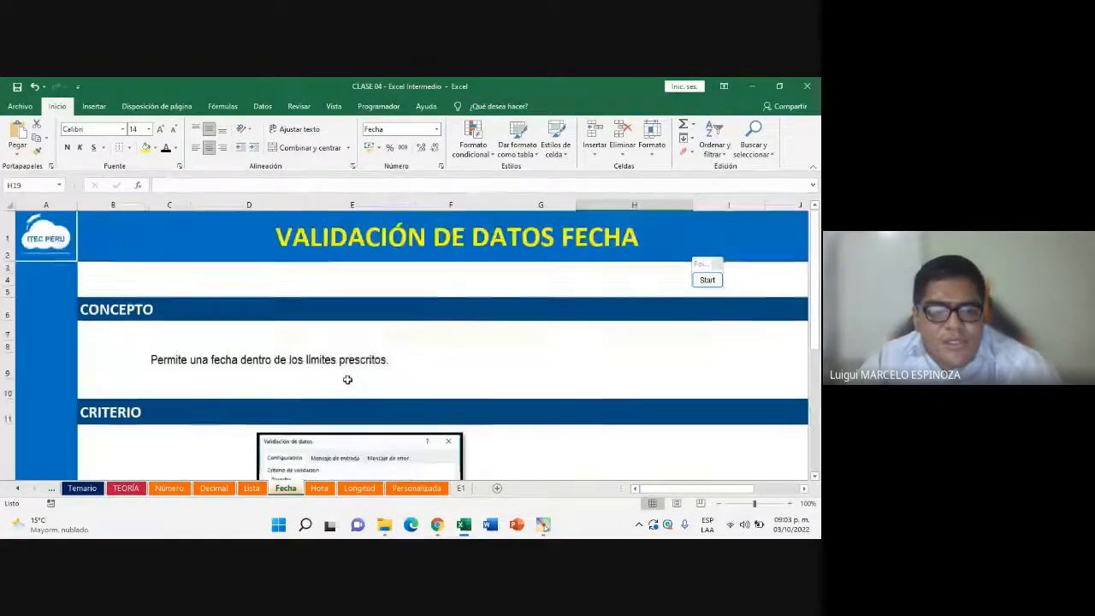
{"action": "left_click_drag", "start_coordinate": [701, 268], "coordinate": [41, 278]}
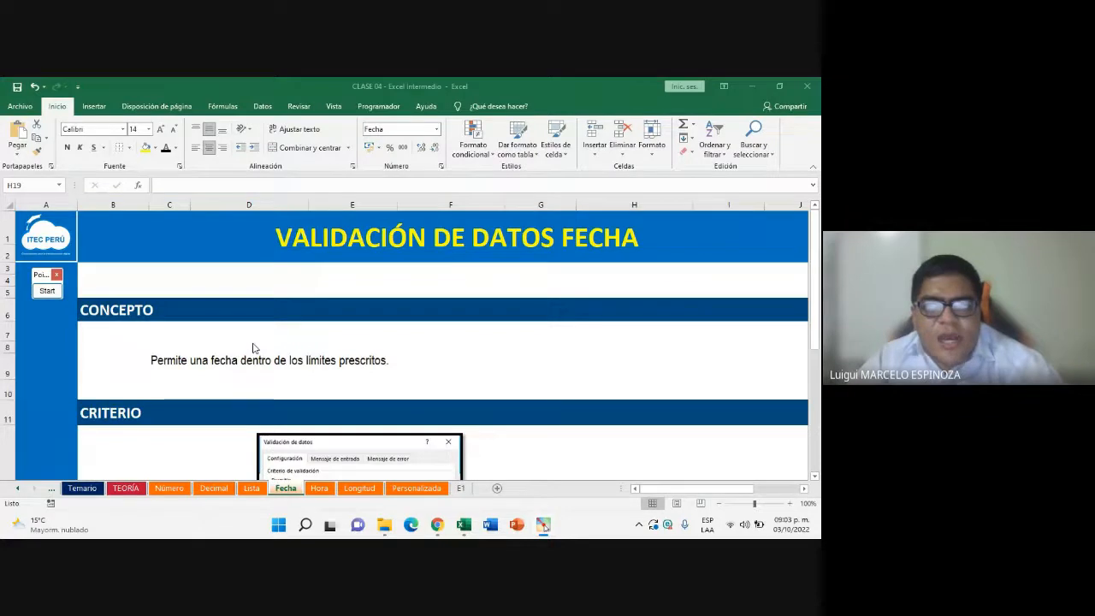
{"action": "scroll", "coordinate": [253, 349], "scroll_direction": "down", "scroll_amount": 2}
{"action": "left_click", "coordinate": [434, 530]}
{"action": "left_click", "coordinate": [390, 466]}
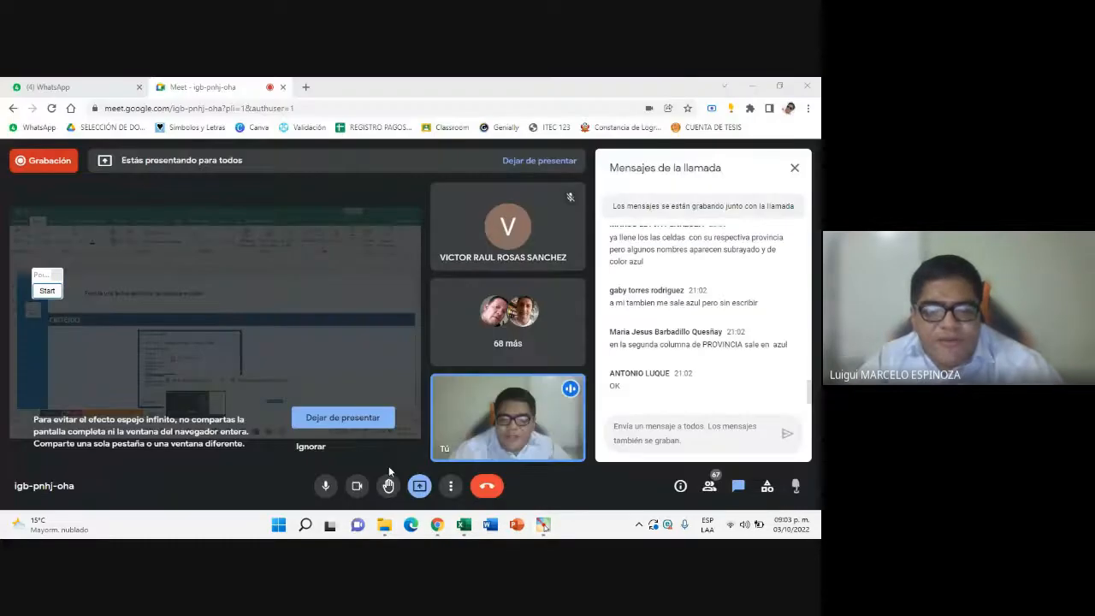
{"action": "left_click", "coordinate": [463, 523]}
{"action": "scroll", "coordinate": [181, 357], "scroll_direction": "down", "scroll_amount": 1}
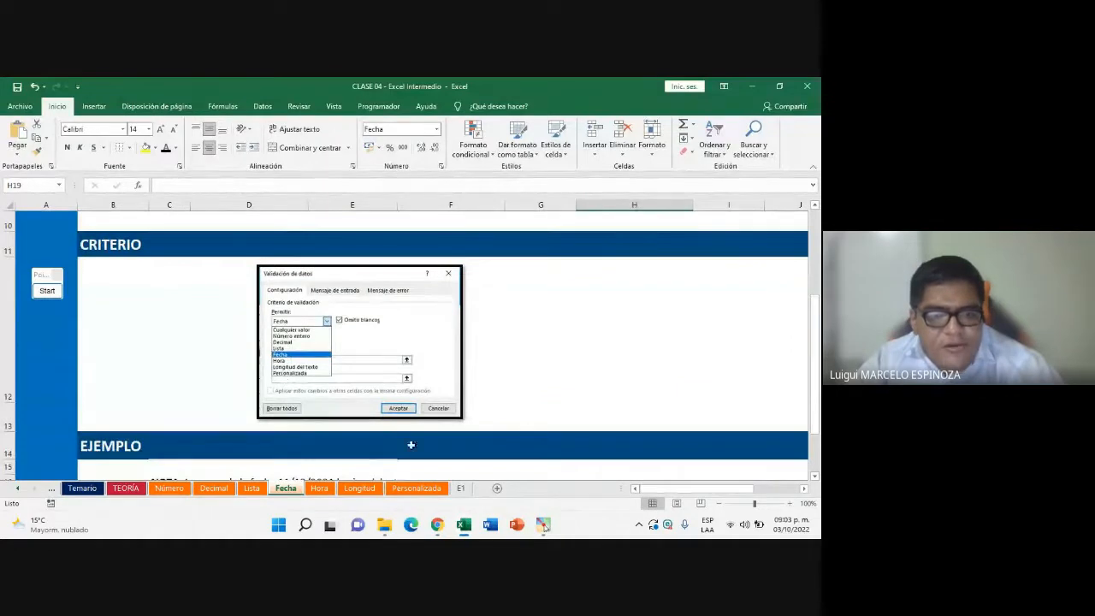
{"action": "scroll", "coordinate": [389, 321], "scroll_direction": "down", "scroll_amount": 3}
{"action": "scroll", "coordinate": [325, 353], "scroll_direction": "up", "scroll_amount": 2}
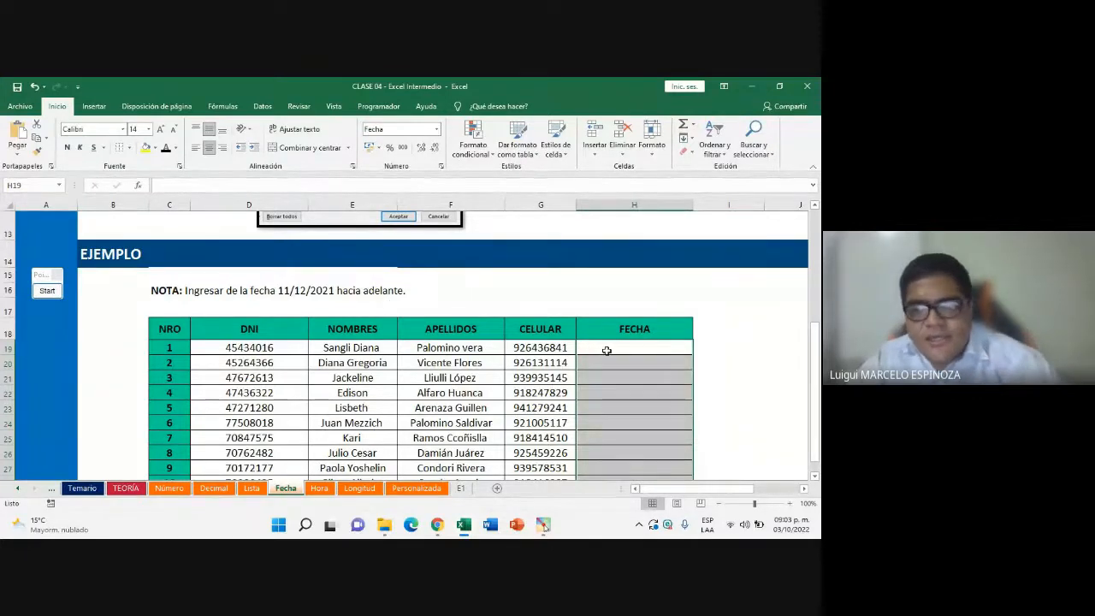
{"action": "left_click_drag", "start_coordinate": [604, 349], "coordinate": [621, 454]}
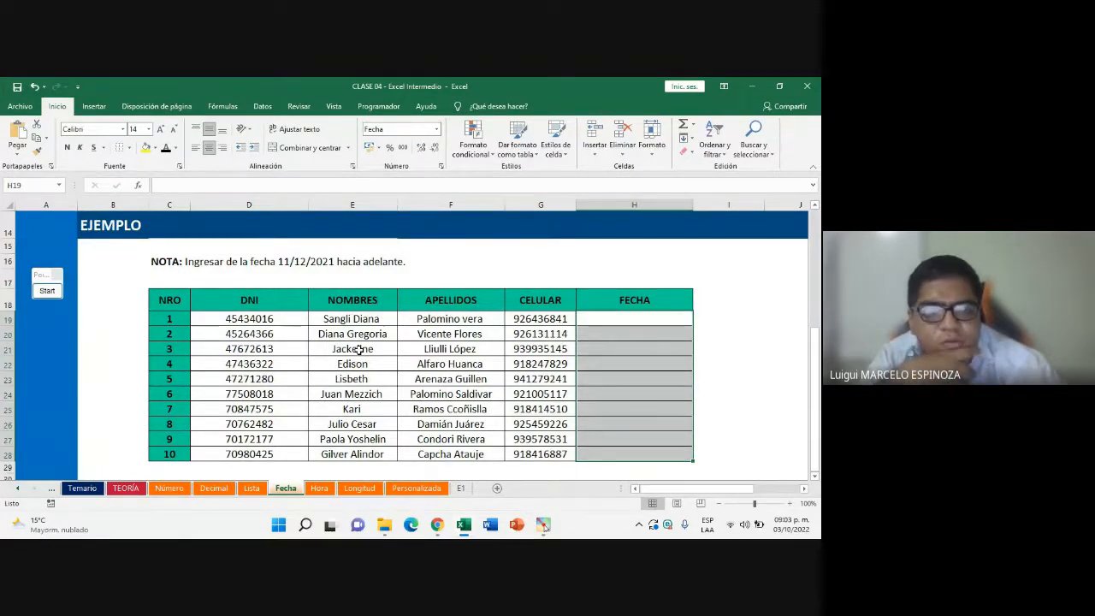
{"action": "left_click_drag", "start_coordinate": [616, 315], "coordinate": [653, 453]}
{"action": "left_click", "coordinate": [633, 379]}
{"action": "left_click_drag", "start_coordinate": [614, 317], "coordinate": [636, 452]}
{"action": "left_click", "coordinate": [602, 323]}
{"action": "left_click_drag", "start_coordinate": [602, 323], "coordinate": [620, 458]}
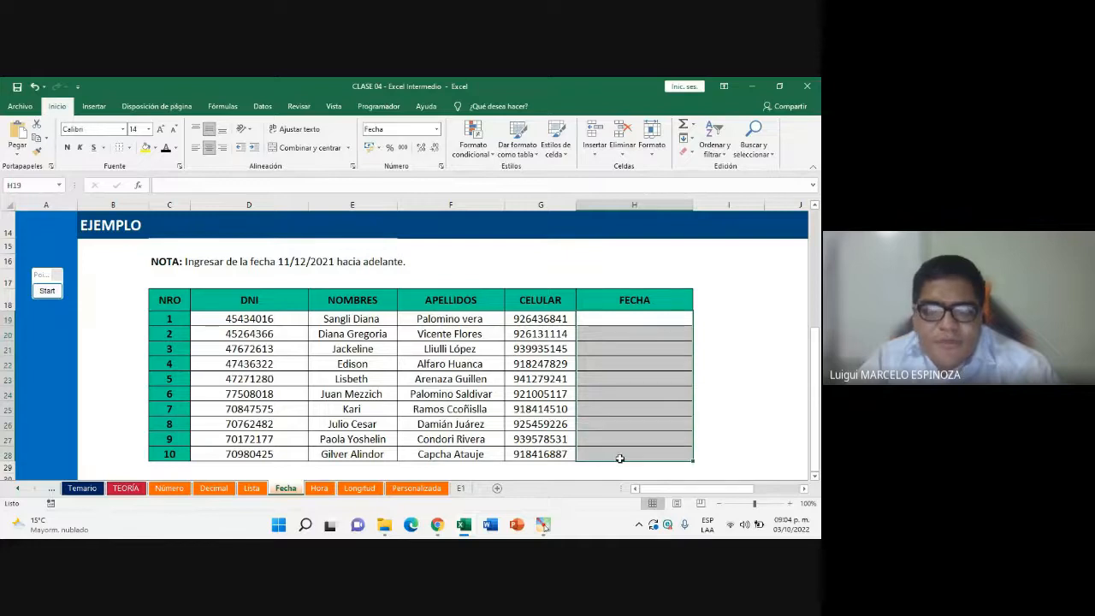
{"action": "left_click", "coordinate": [96, 107]}
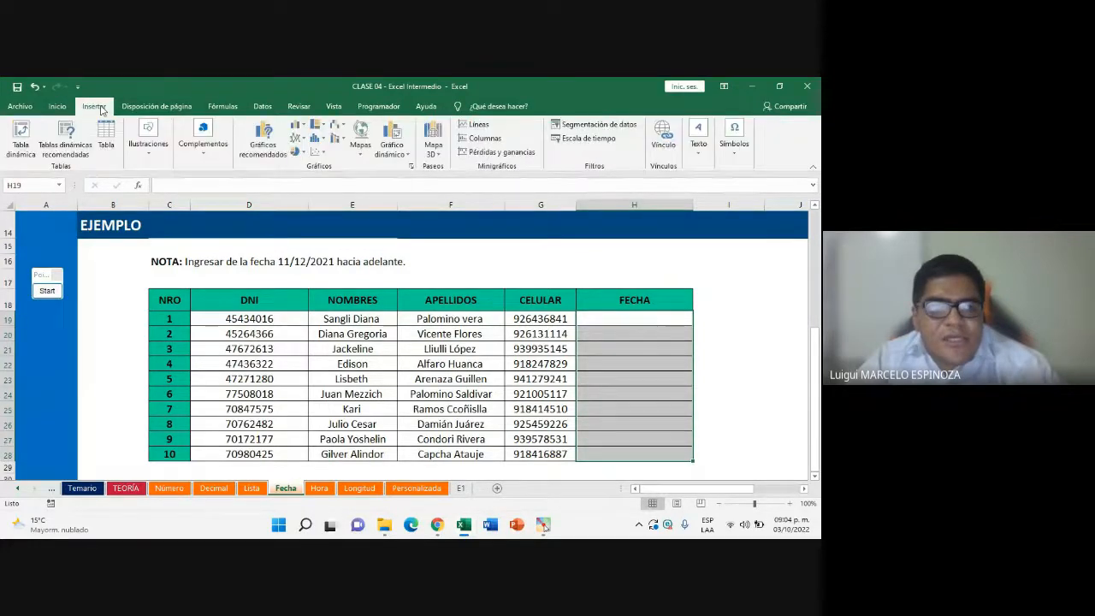
{"action": "left_click", "coordinate": [263, 106]}
Dismiss the add-ins prompt and open, then close, the Validación de datos dialog
{"action": "left_click", "coordinate": [437, 525]}
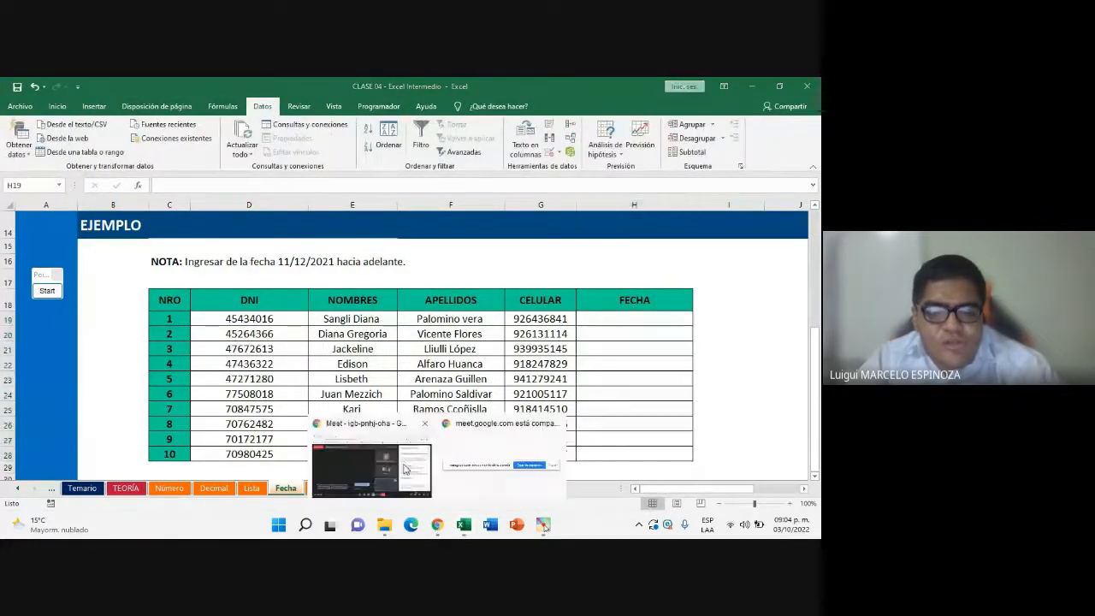
{"action": "left_click", "coordinate": [385, 462]}
{"action": "left_click", "coordinate": [752, 86]}
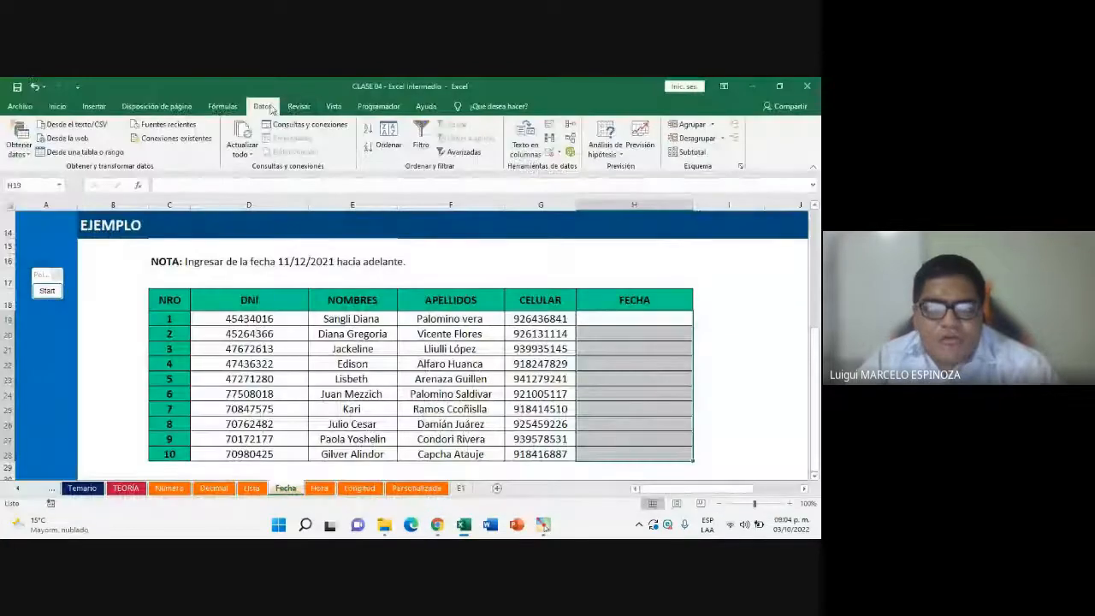
{"action": "left_click", "coordinate": [570, 152]}
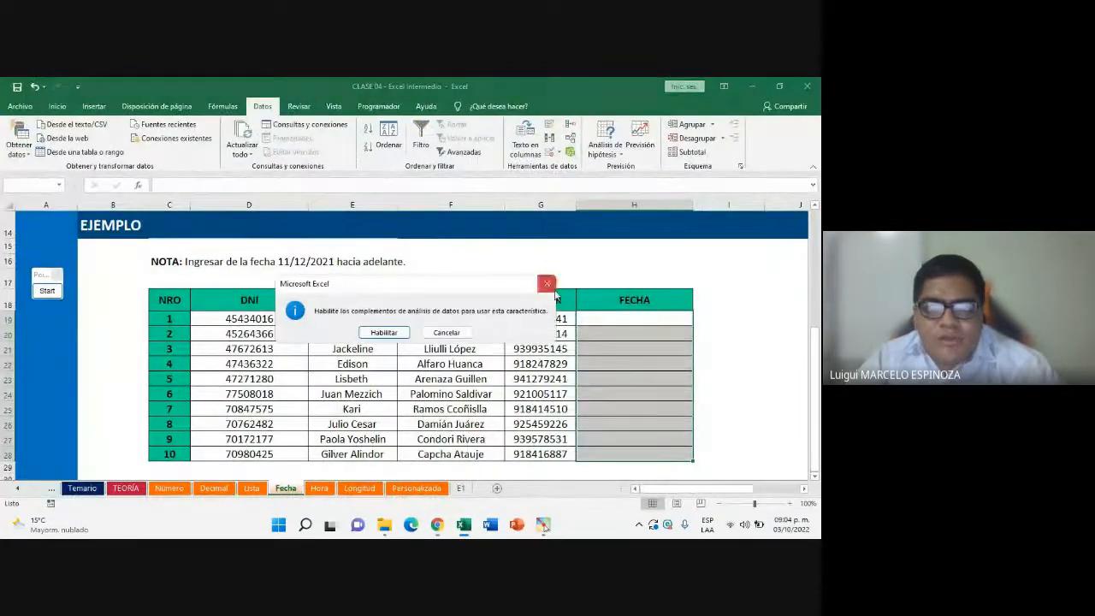
{"action": "left_click", "coordinate": [548, 284]}
{"action": "left_click", "coordinate": [559, 152]}
{"action": "left_click", "coordinate": [571, 169]}
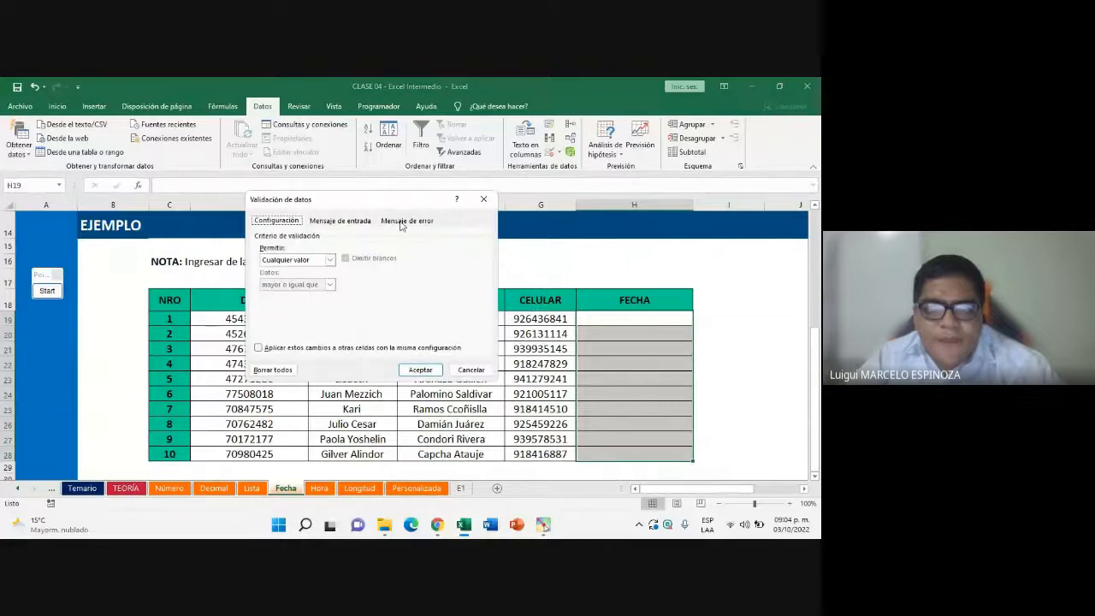
{"action": "left_click_drag", "start_coordinate": [339, 206], "coordinate": [367, 192]}
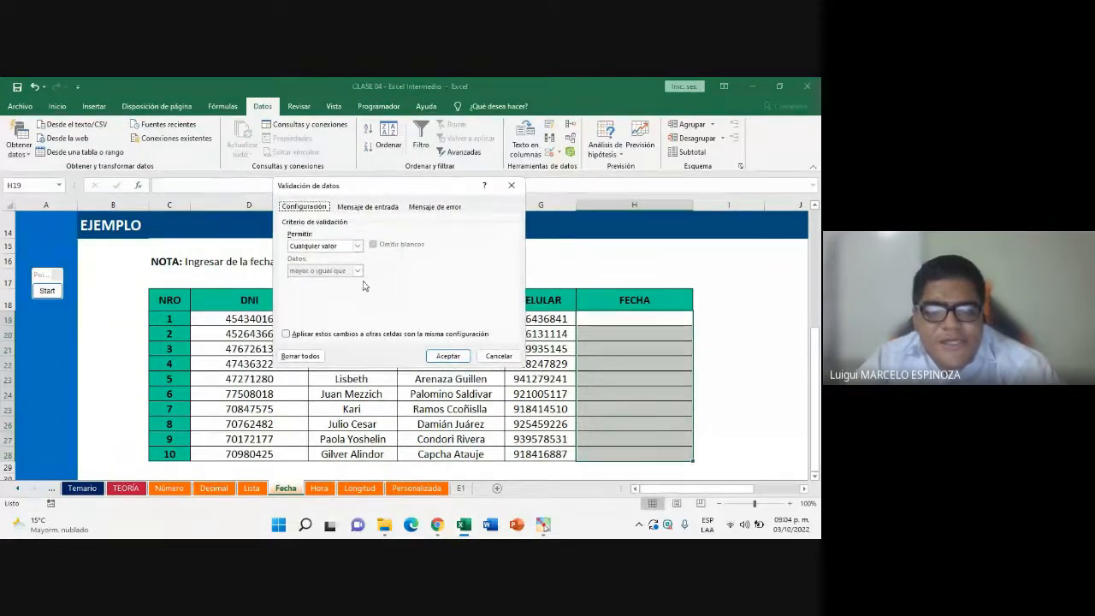
{"action": "left_click", "coordinate": [512, 187]}
Reselect the empty FECHA cells H19:H28 and set validation to allow Fecha
{"action": "left_click_drag", "start_coordinate": [624, 318], "coordinate": [634, 453]}
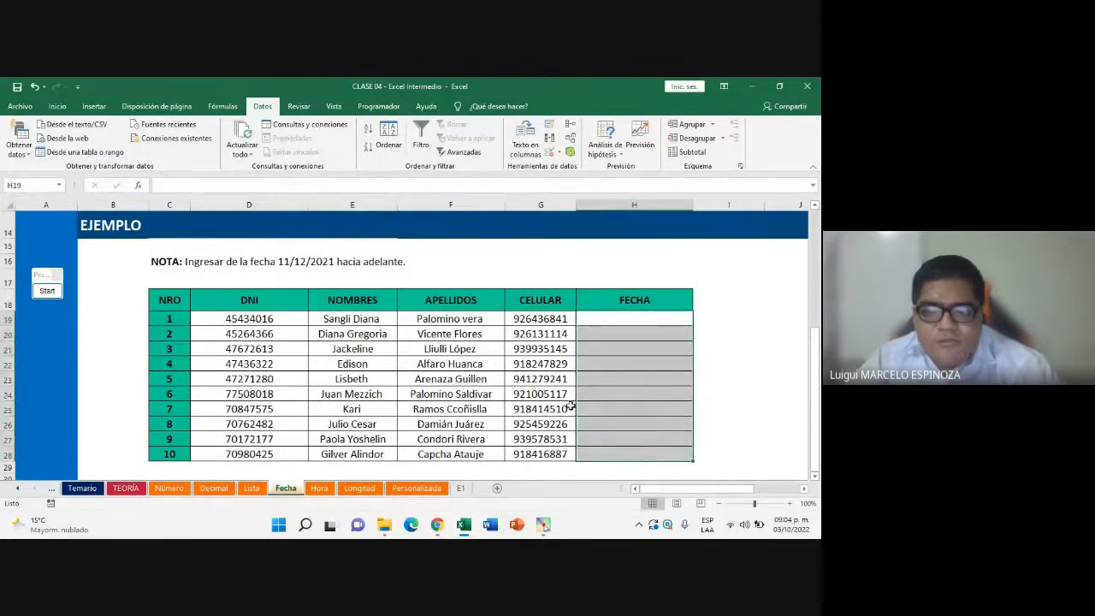
{"action": "left_click", "coordinate": [559, 153]}
{"action": "left_click", "coordinate": [571, 168]}
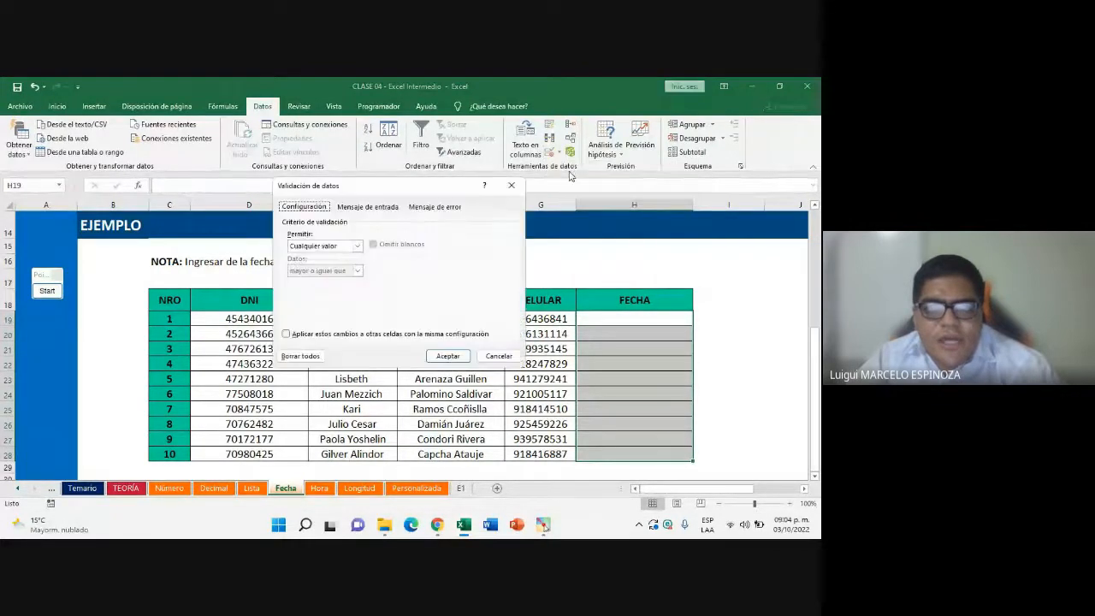
{"action": "left_click", "coordinate": [345, 247]}
{"action": "left_click", "coordinate": [328, 290]}
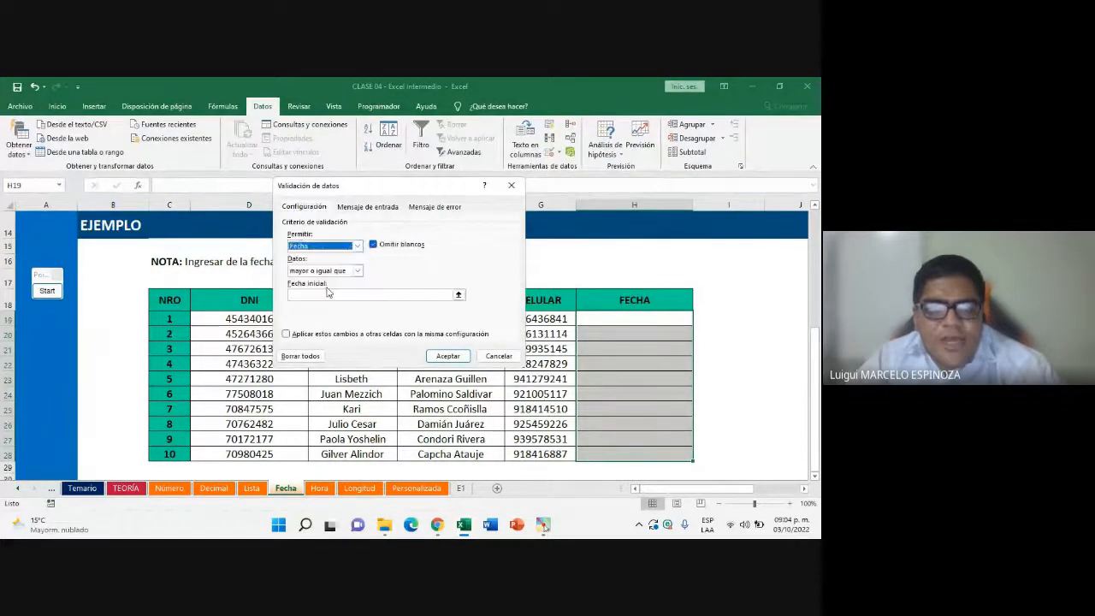
{"action": "left_click", "coordinate": [342, 247]}
{"action": "left_click", "coordinate": [334, 292]}
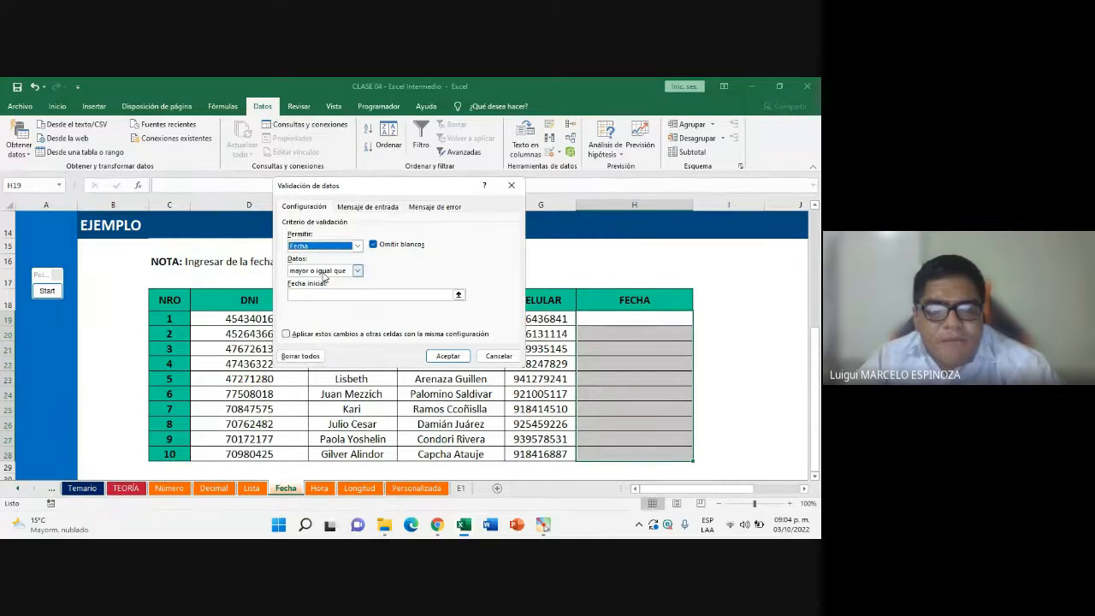
{"action": "left_click", "coordinate": [332, 271]}
{"action": "left_click", "coordinate": [512, 185]}
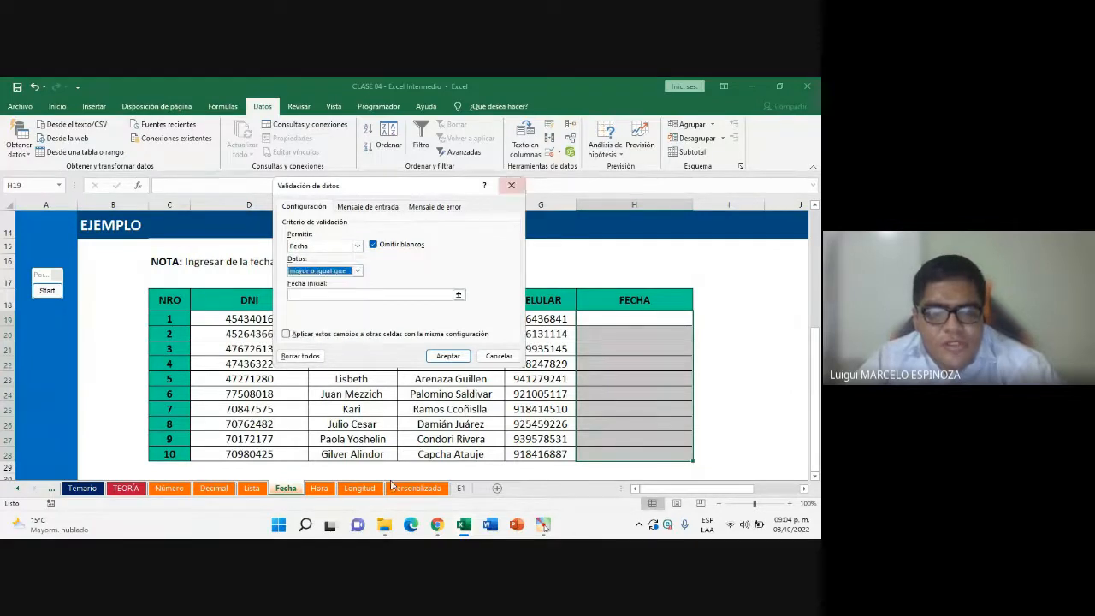
Check the Meet call and return to the validation dialog with Fecha still allowed
{"action": "mouse_move", "coordinate": [437, 525]}
{"action": "left_click", "coordinate": [354, 471]}
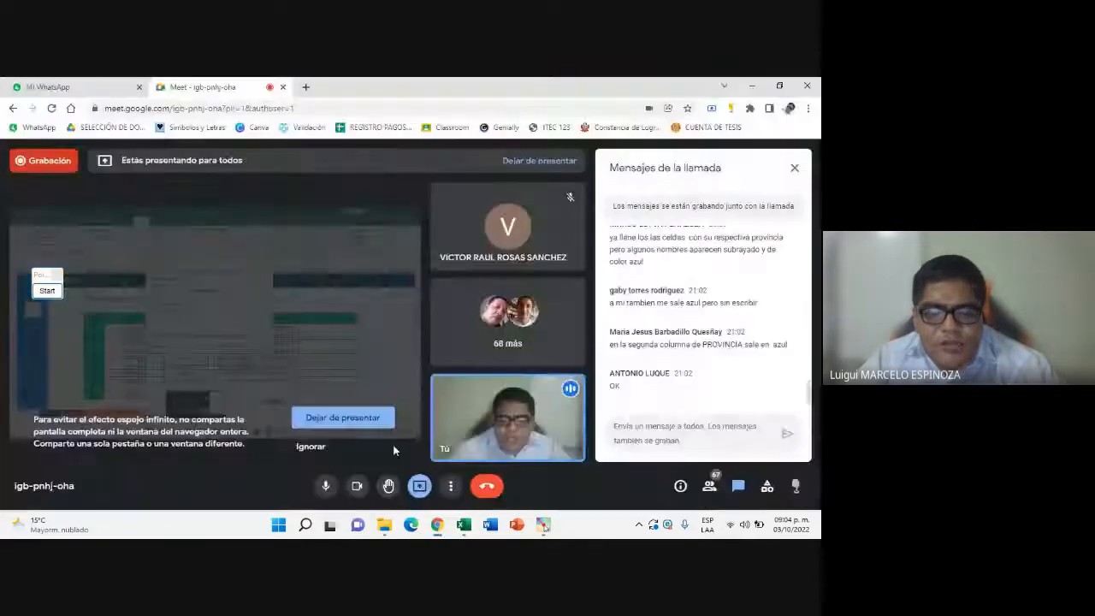
{"action": "left_click", "coordinate": [464, 524]}
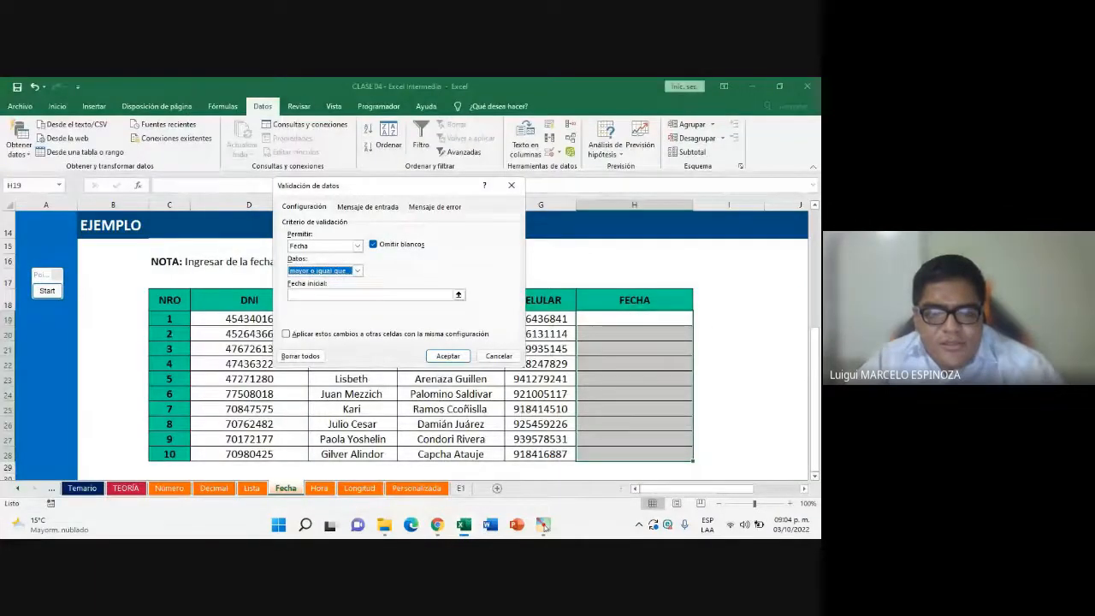
{"action": "mouse_move", "coordinate": [437, 535]}
{"action": "left_click", "coordinate": [387, 458]}
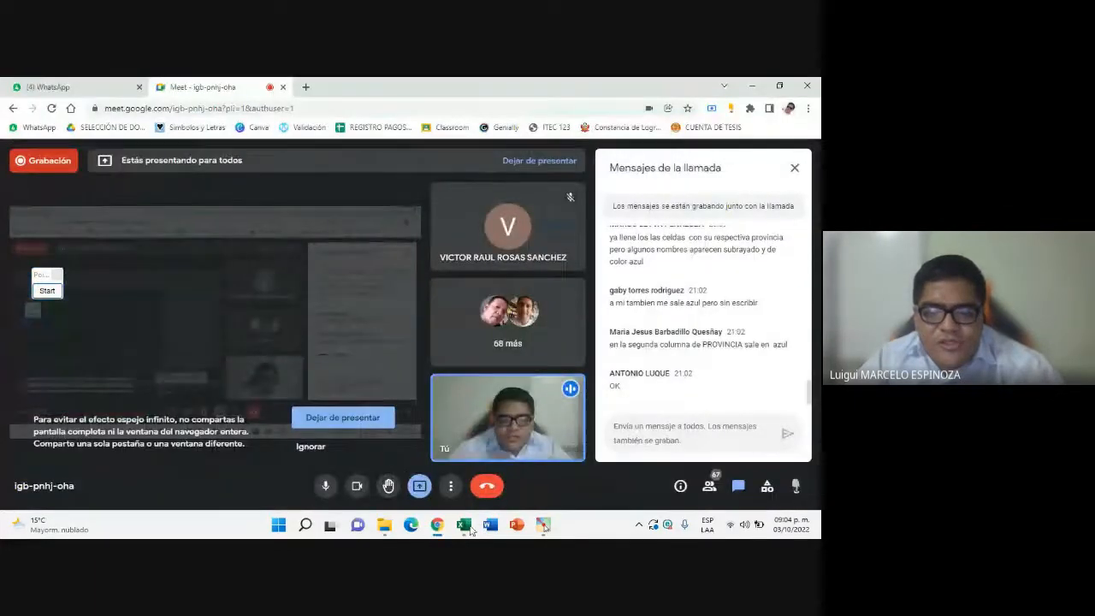
{"action": "left_click", "coordinate": [467, 525]}
{"action": "mouse_move", "coordinate": [420, 522]}
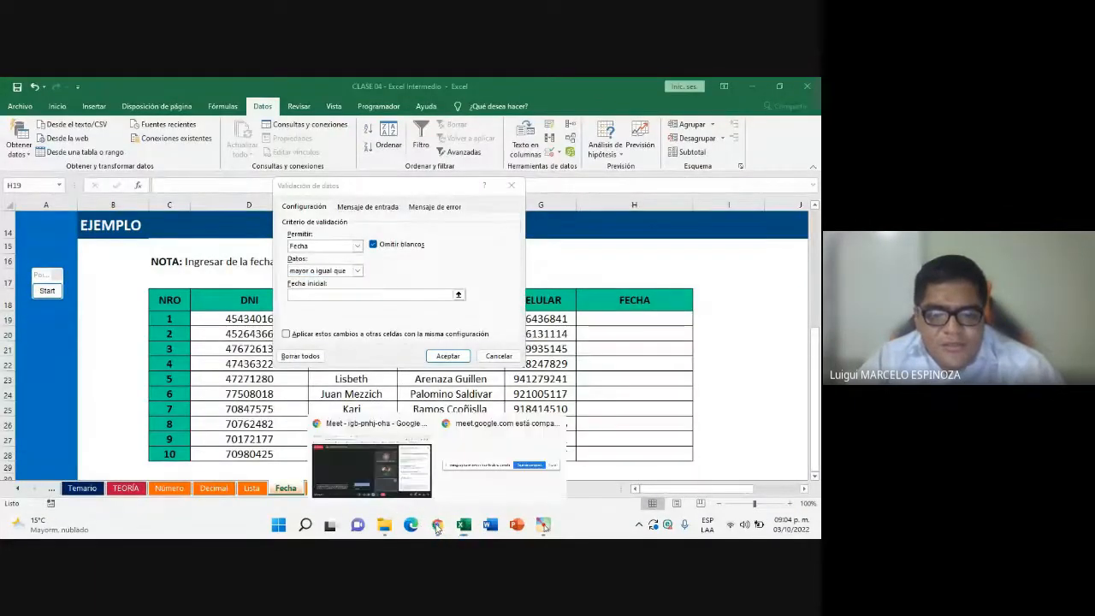
{"action": "left_click", "coordinate": [387, 458]}
{"action": "left_click", "coordinate": [465, 526]}
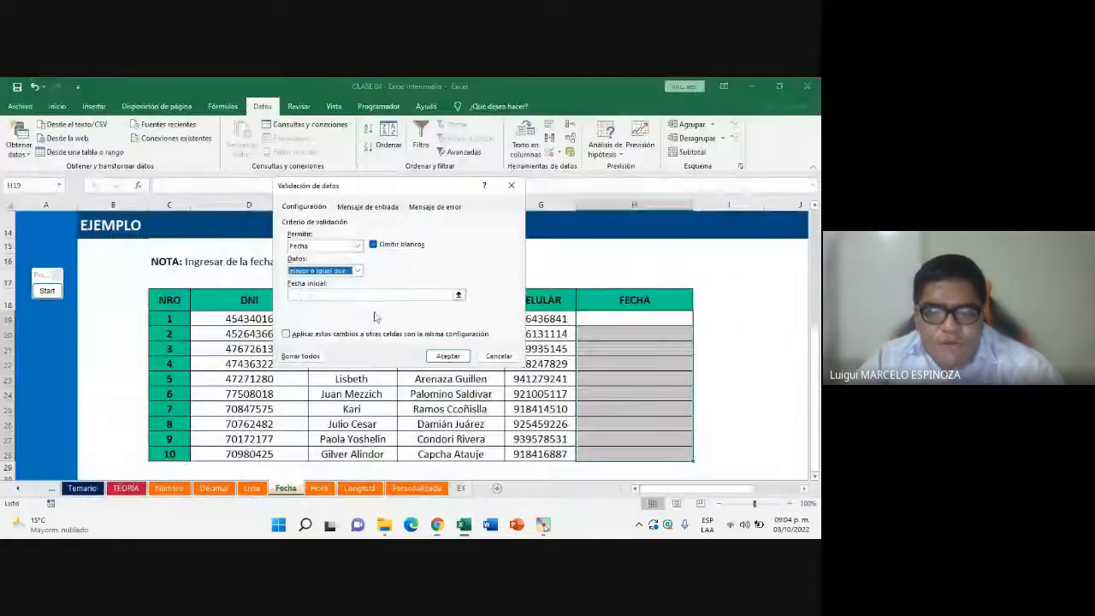
{"action": "left_click", "coordinate": [330, 289]}
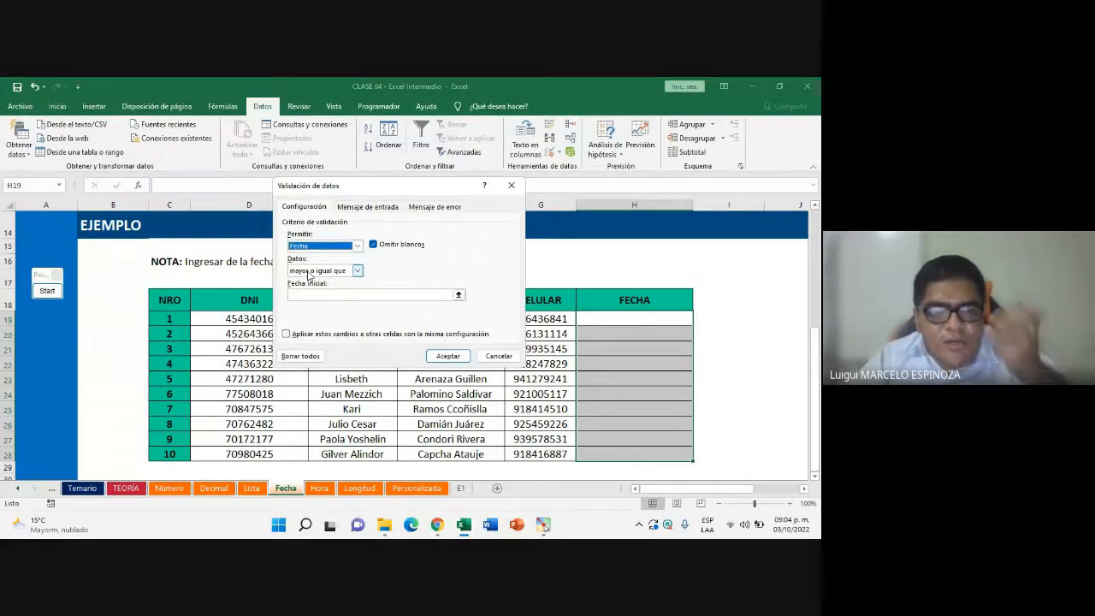
Change the date condition from entre to igual a and move the dialog to reveal the note
{"action": "left_click", "coordinate": [310, 272]}
{"action": "left_click", "coordinate": [314, 283]}
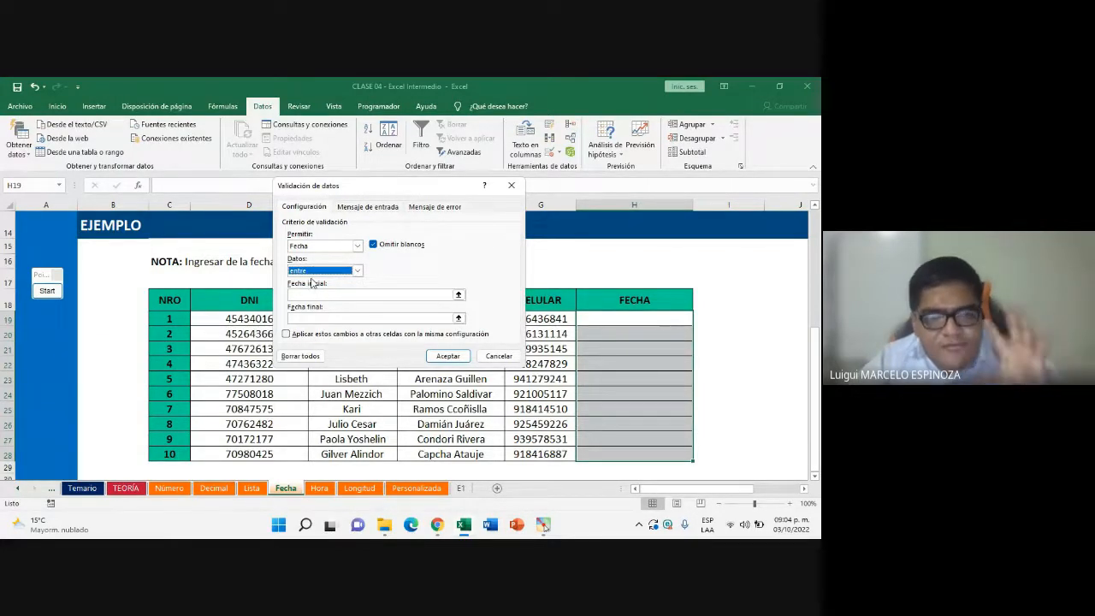
{"action": "left_click", "coordinate": [357, 271]}
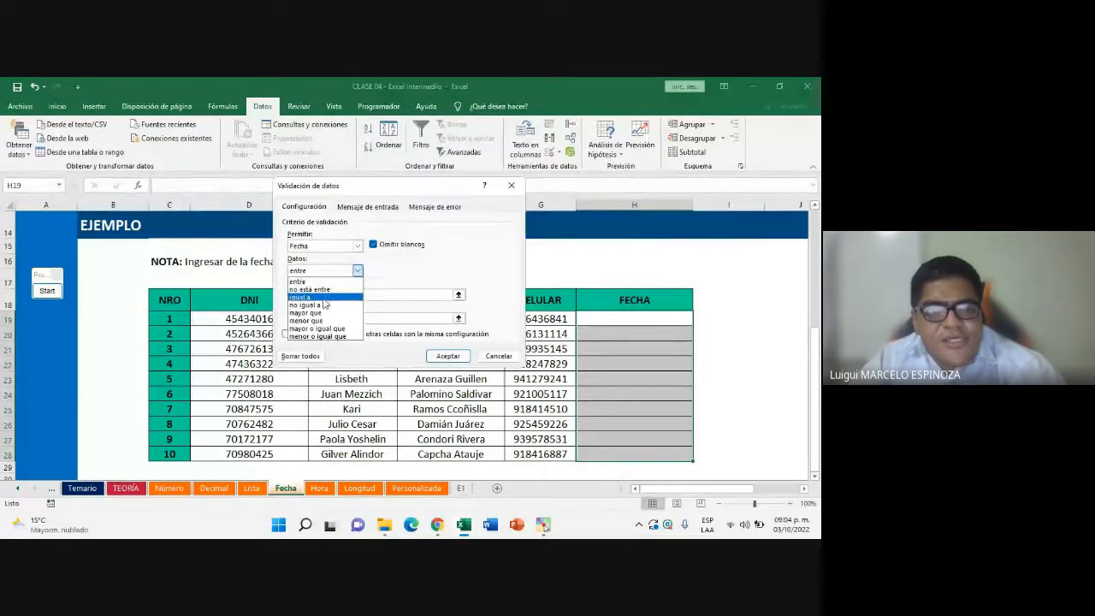
{"action": "left_click", "coordinate": [327, 296]}
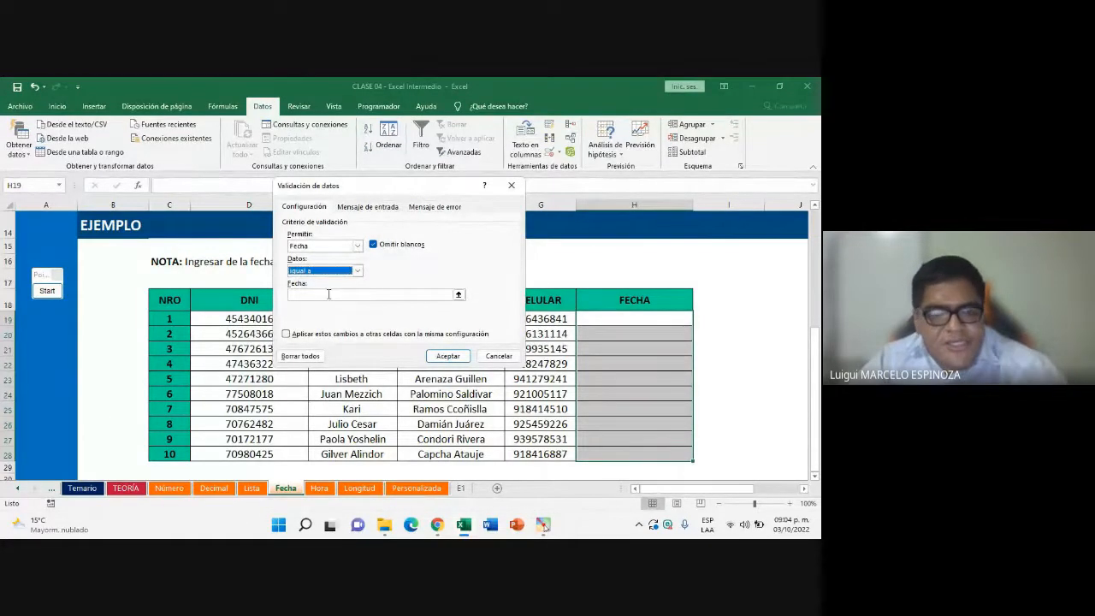
{"action": "left_click", "coordinate": [358, 271]}
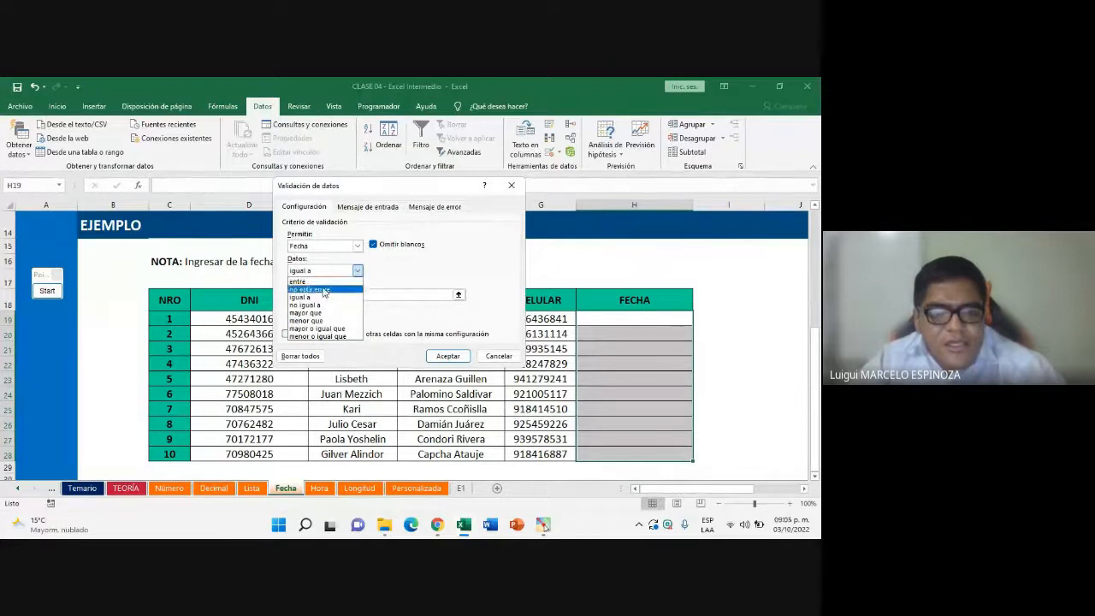
{"action": "left_click", "coordinate": [377, 221]}
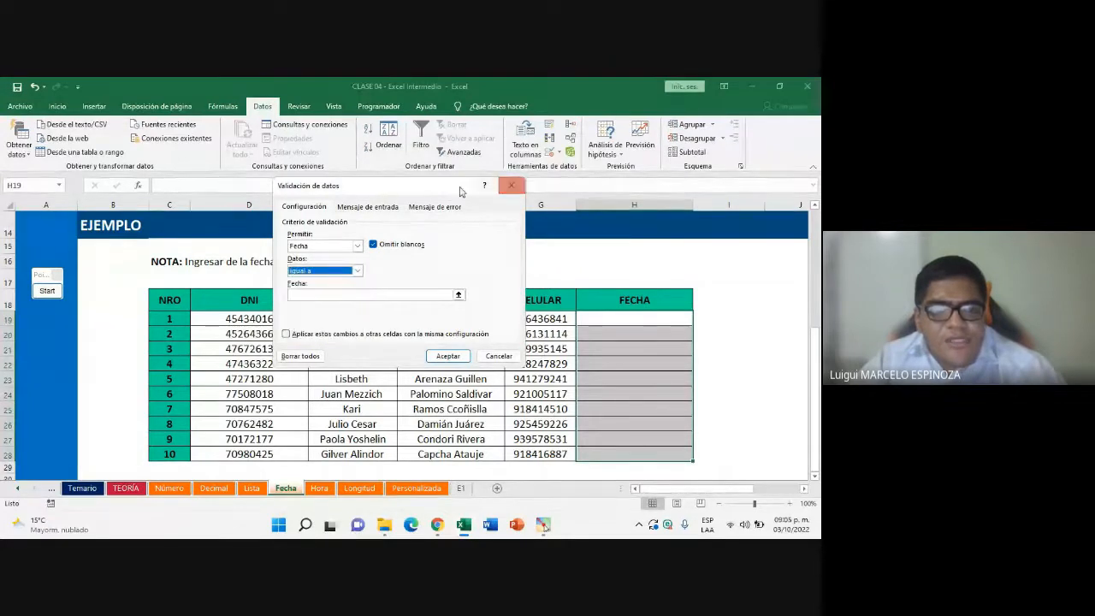
{"action": "left_click_drag", "start_coordinate": [413, 188], "coordinate": [599, 197]}
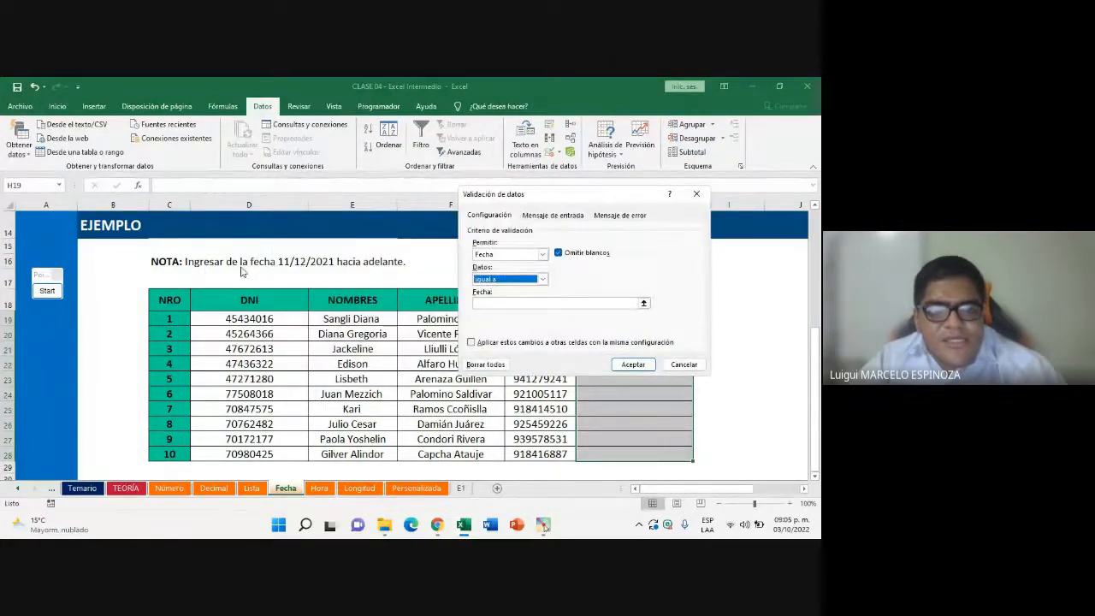
Set the condition to mayor o igual que with start date 11/12/2021, circling it in red
{"action": "left_click", "coordinate": [509, 282]}
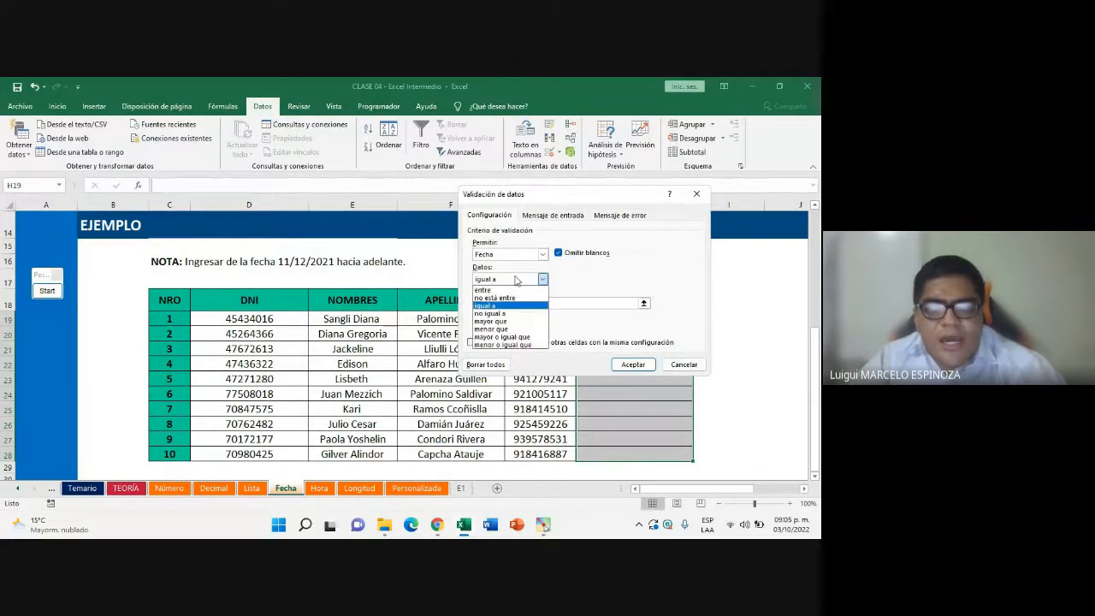
{"action": "left_click", "coordinate": [503, 337]}
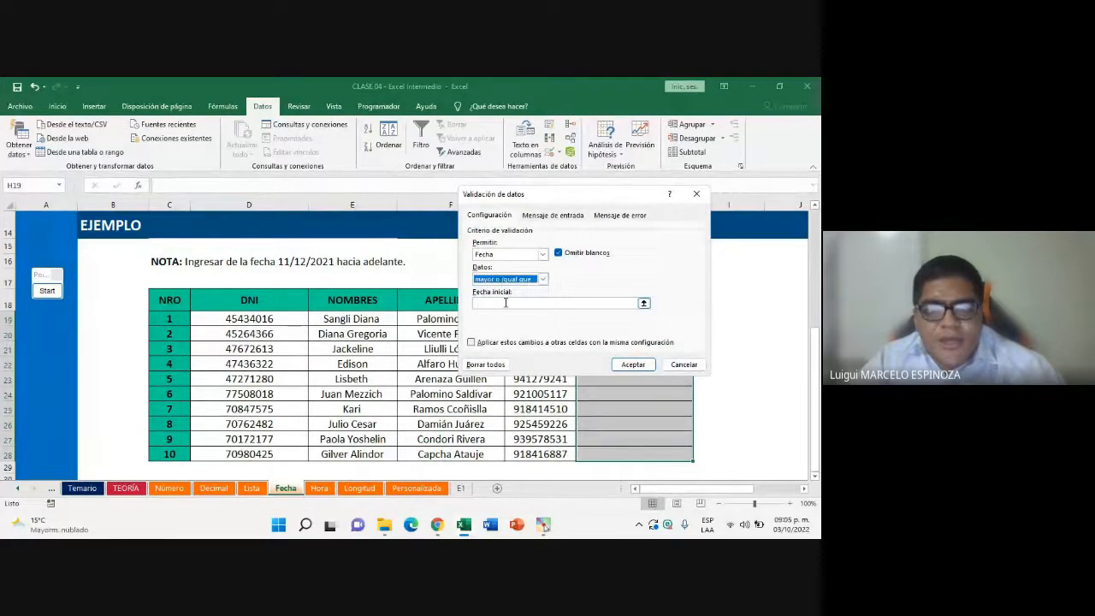
{"action": "left_click", "coordinate": [506, 303]}
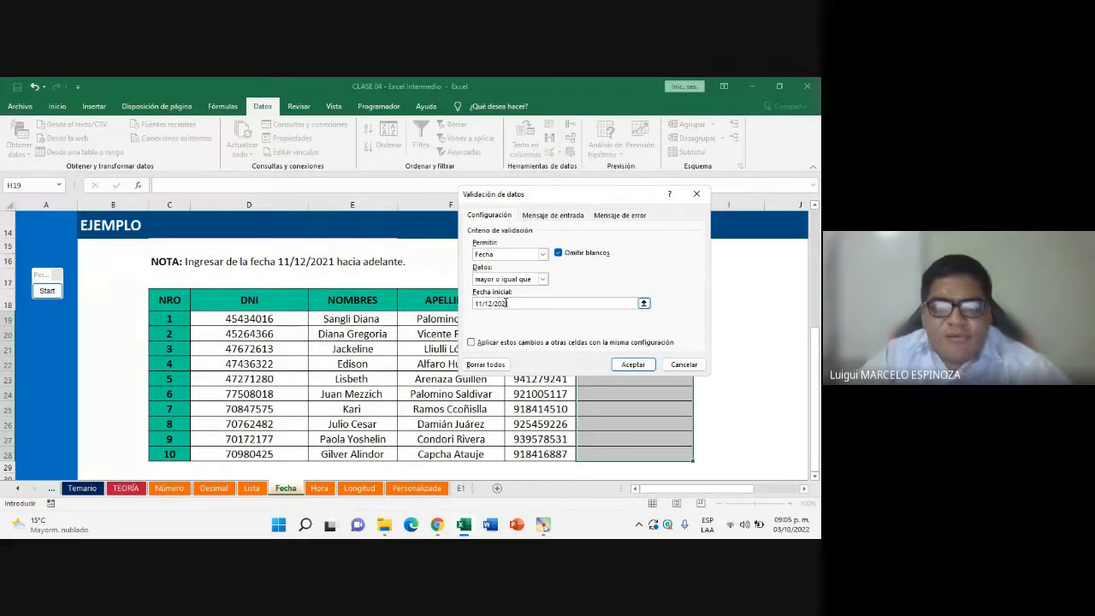
{"action": "double_click", "coordinate": [470, 308]}
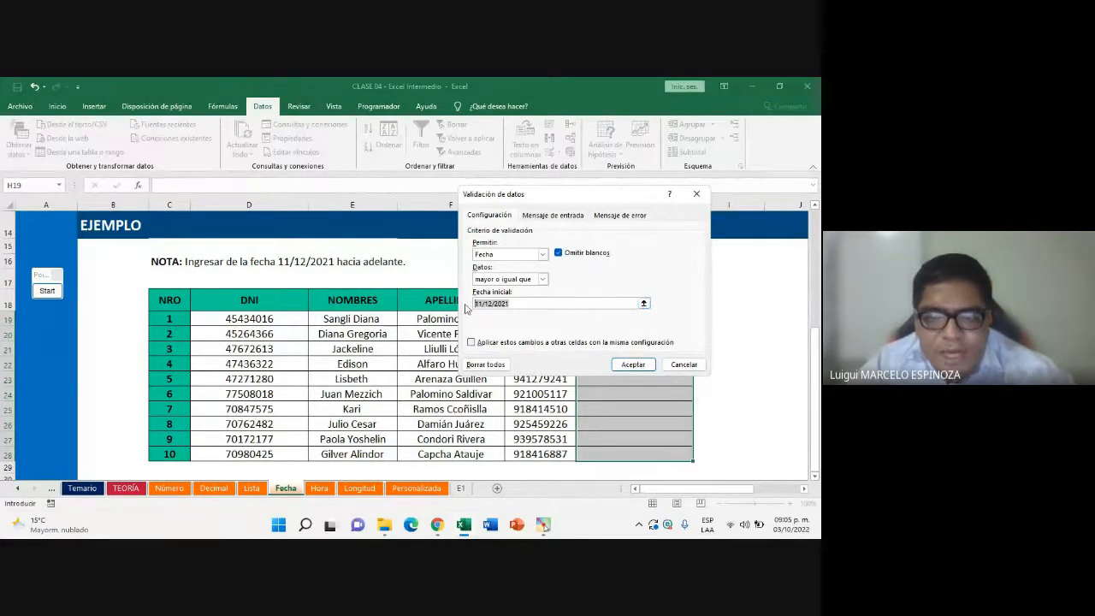
{"action": "left_click", "coordinate": [52, 293]}
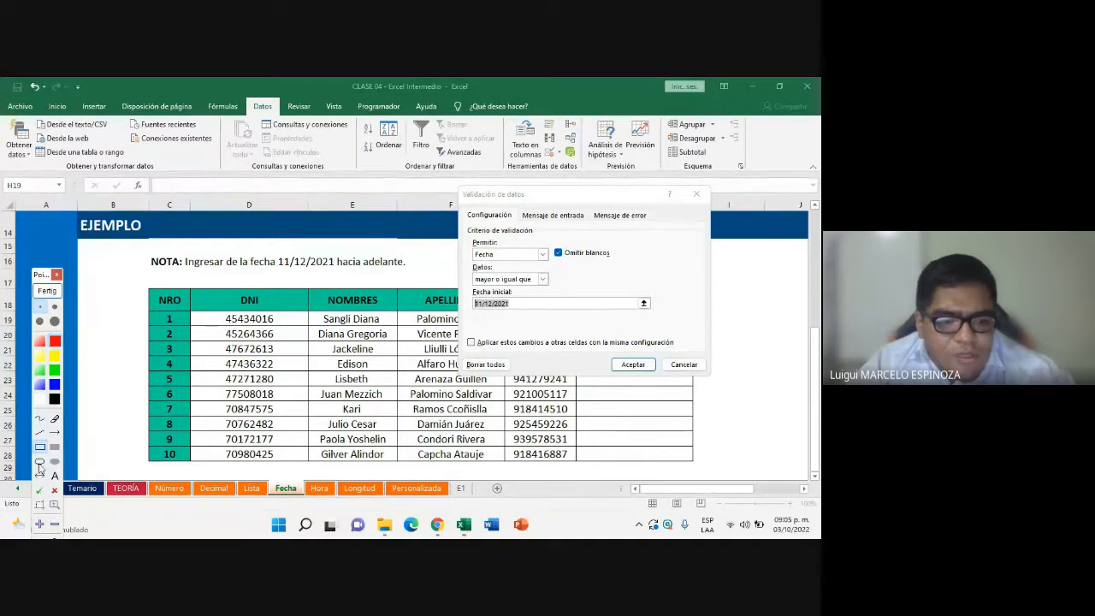
{"action": "left_click", "coordinate": [40, 463]}
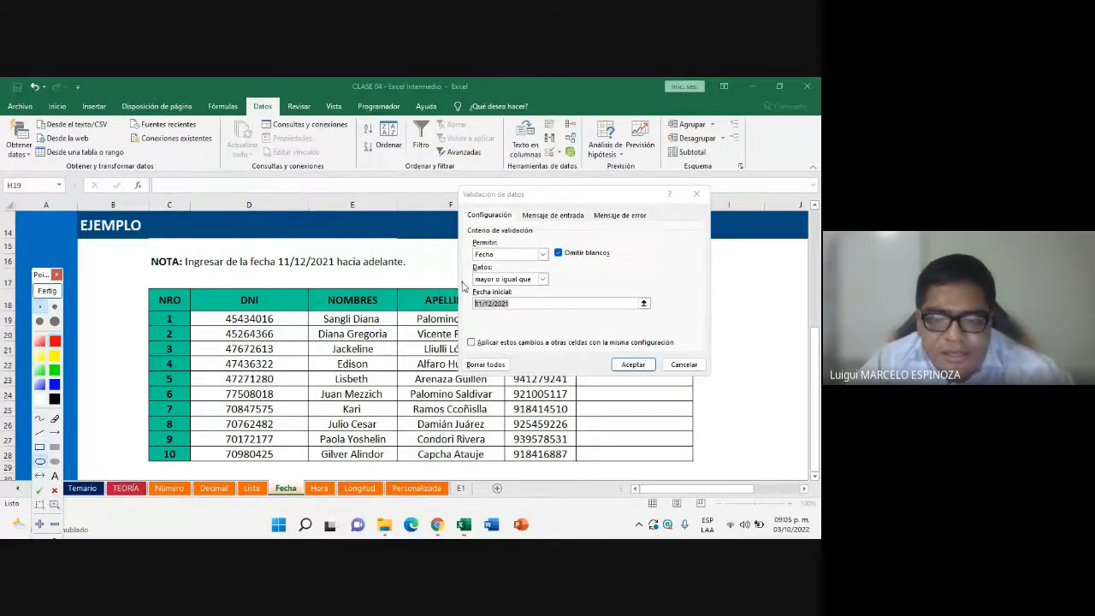
{"action": "left_click_drag", "start_coordinate": [463, 287], "coordinate": [529, 326]}
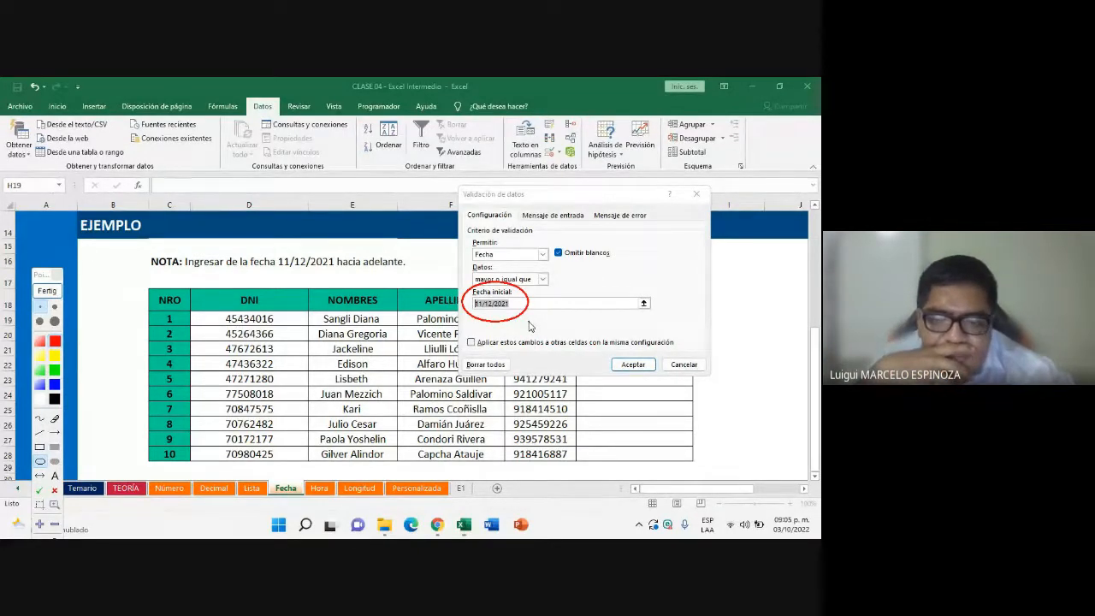
{"action": "left_click", "coordinate": [46, 292]}
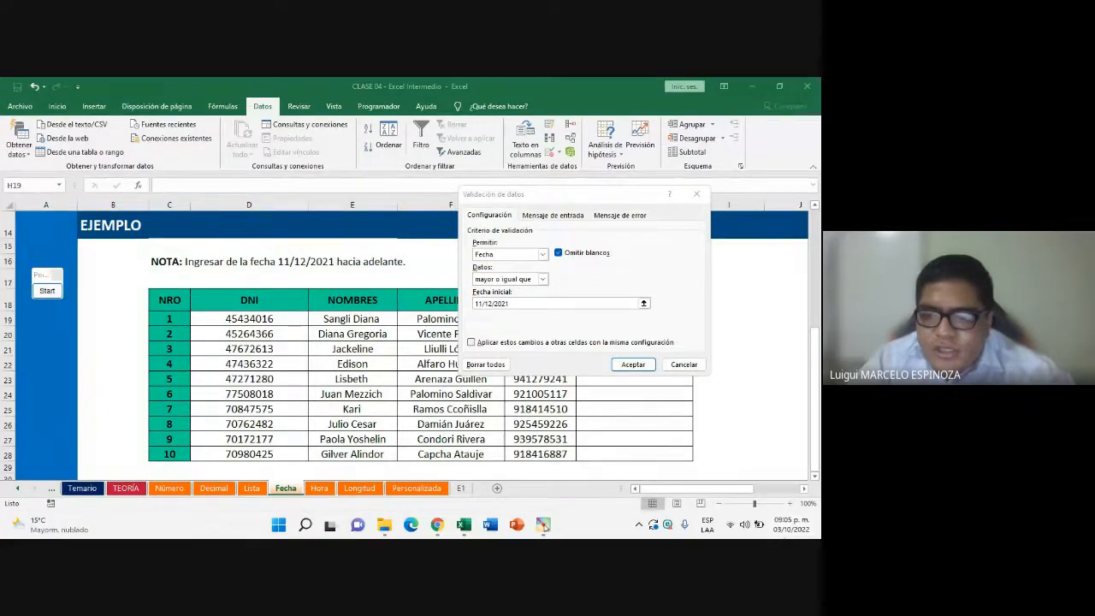
Check today's date on the calendar, confirm the validation rule, and select H19
{"action": "left_click", "coordinate": [790, 525]}
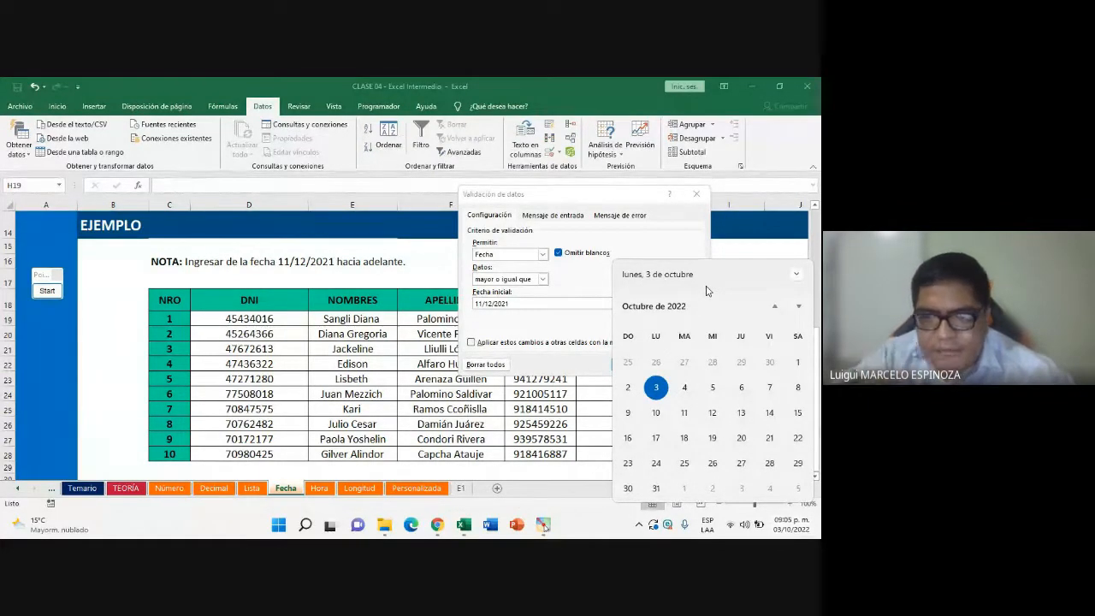
{"action": "left_click", "coordinate": [540, 305]}
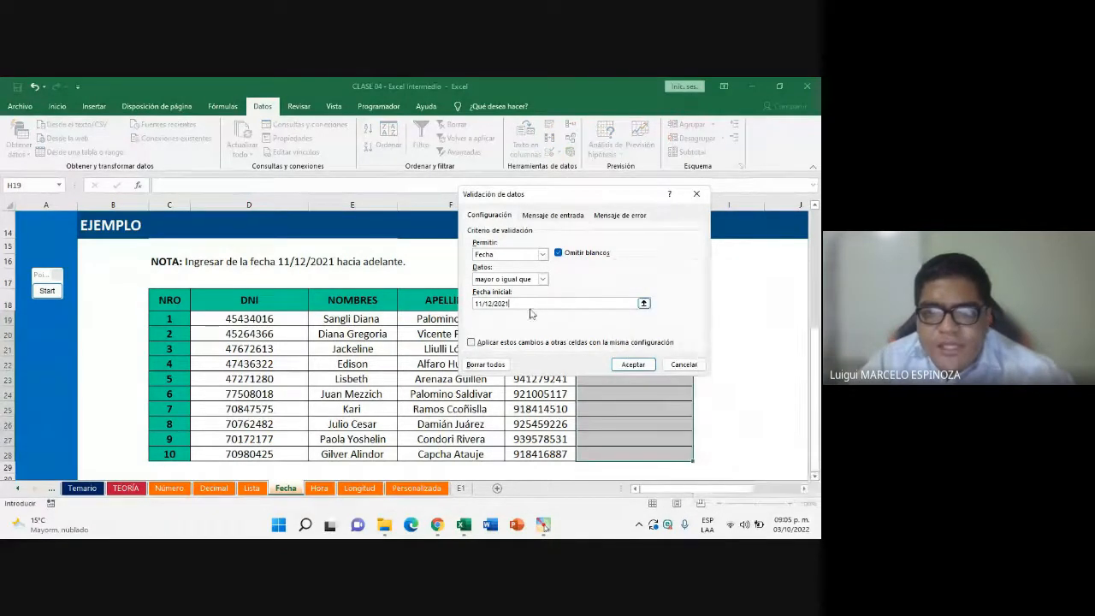
{"action": "left_click", "coordinate": [637, 368]}
{"action": "left_click", "coordinate": [631, 317]}
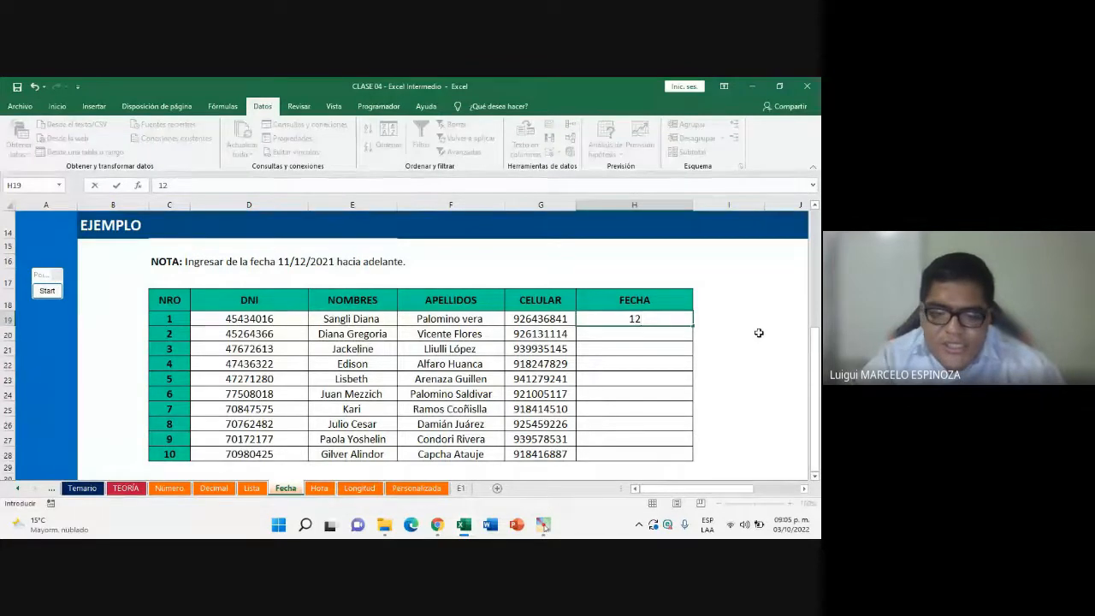
Enter 12/12/2021 in H19 and 25/12/2021 in H20
{"action": "type", "text": "021"}
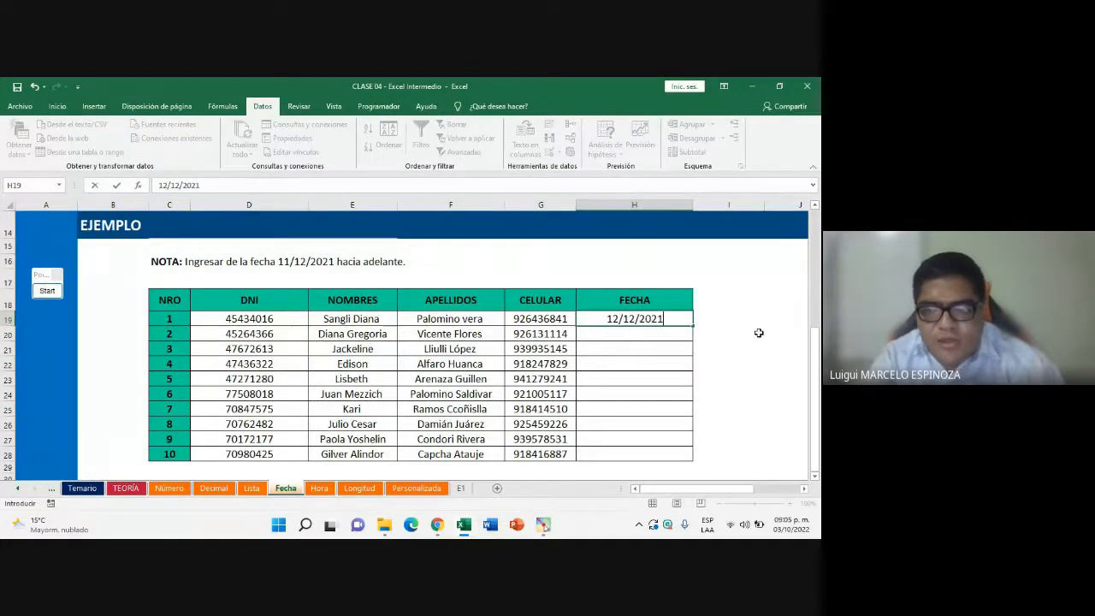
{"action": "key", "text": "Return"}
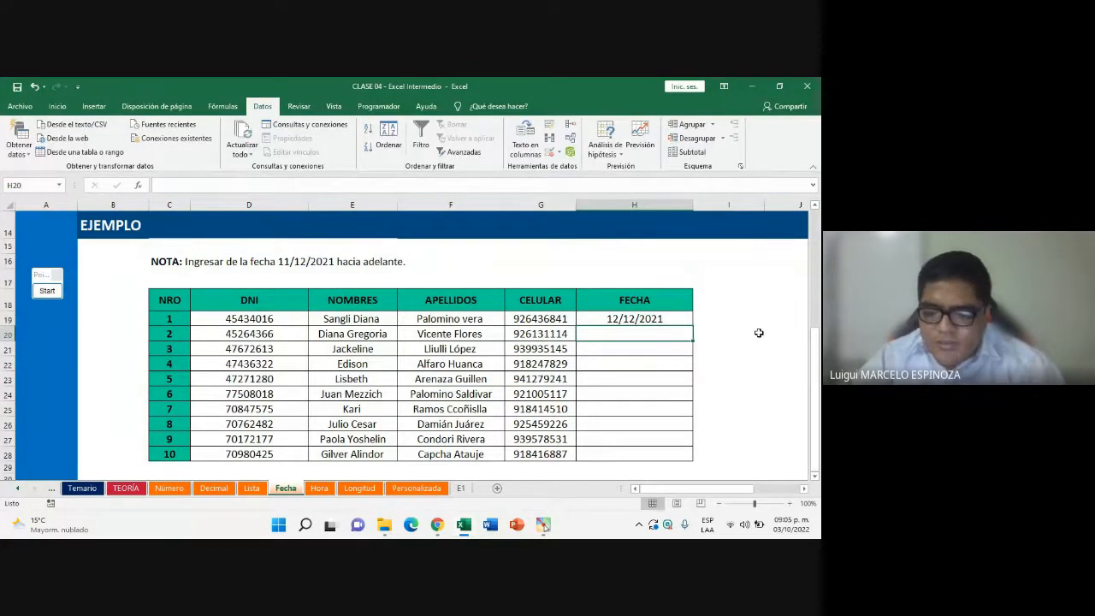
{"action": "type", "text": "25/12"}
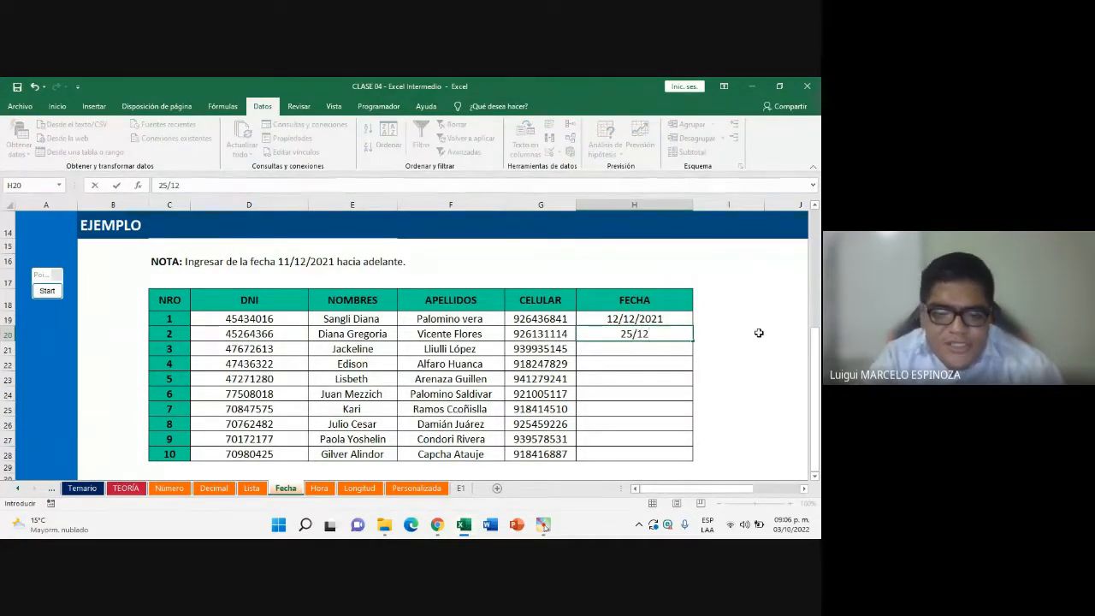
{"action": "type", "text": "/20221"}
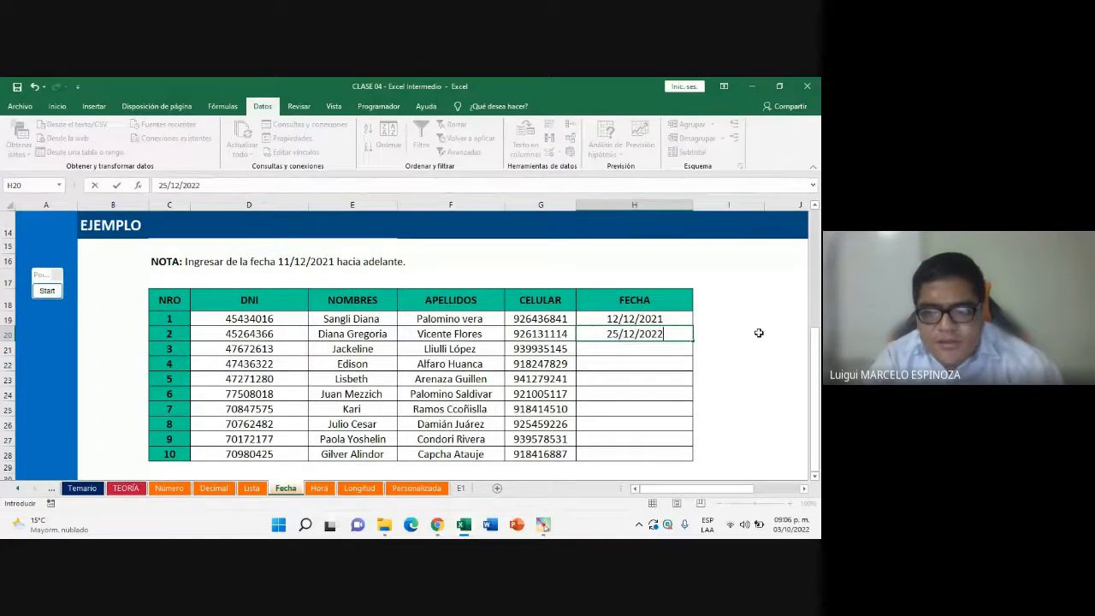
{"action": "key", "text": "BackSpace"}
{"action": "key", "text": "BackSpace"}
{"action": "type", "text": "1"}
{"action": "key", "text": "Return"}
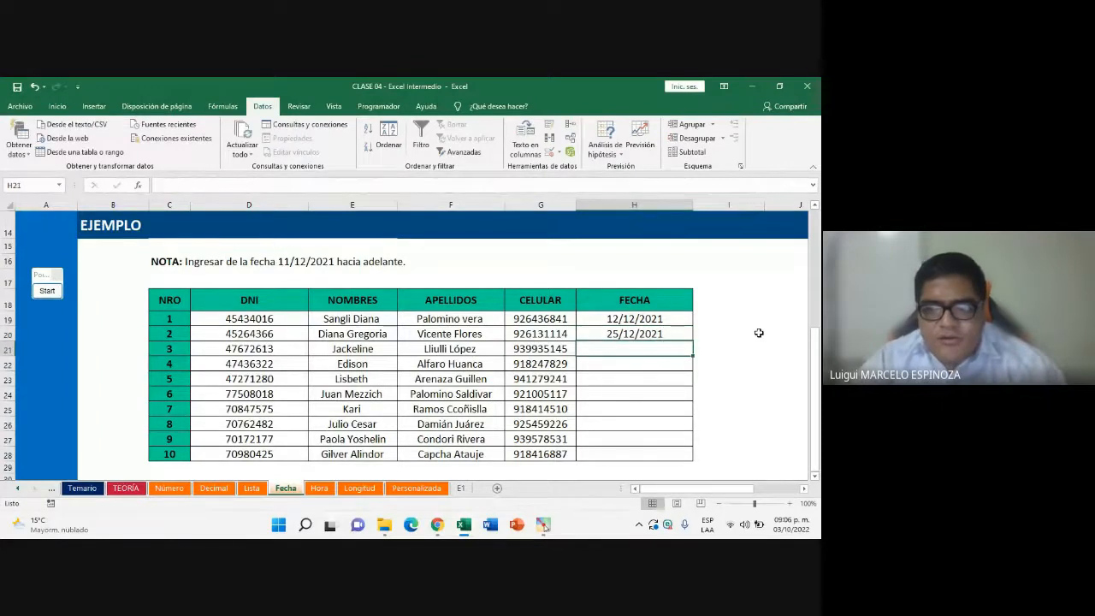
Change H20 to 25/09/2021, retry after the validation rejects it, and clear the cell
{"action": "double_click", "coordinate": [640, 335]}
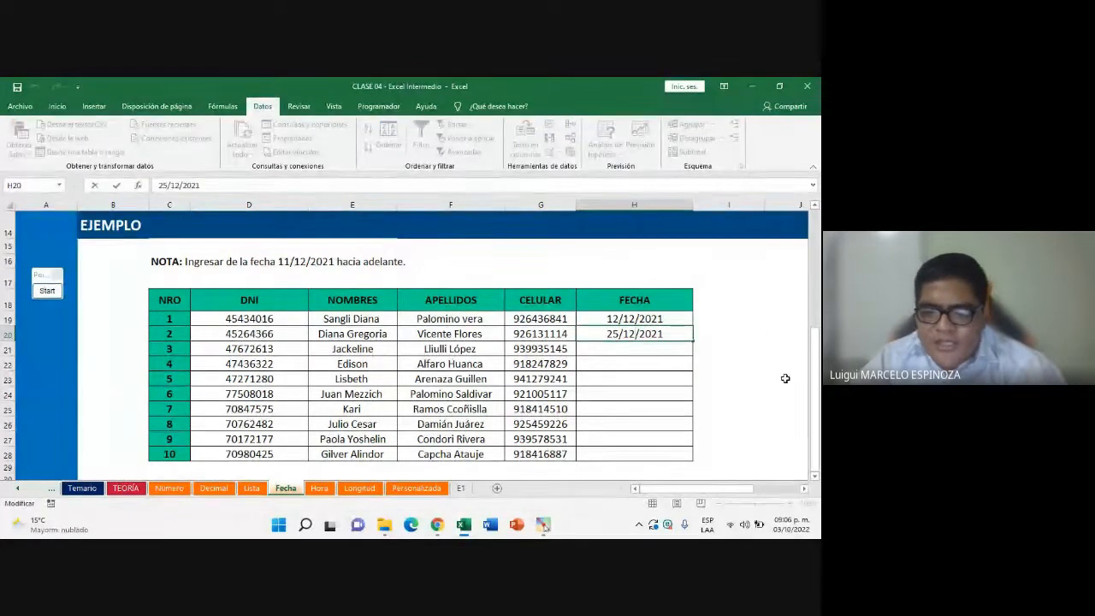
{"action": "key", "text": "BackSpace"}
{"action": "key", "text": "BackSpace"}
{"action": "type", "text": "09"}
{"action": "key", "text": "Return"}
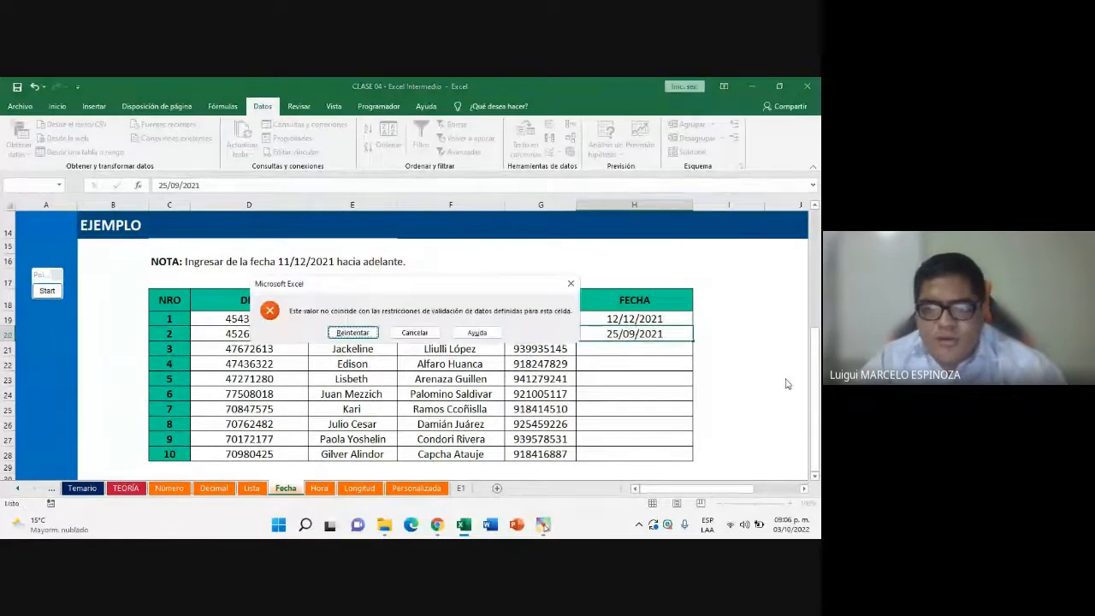
{"action": "left_click", "coordinate": [352, 333]}
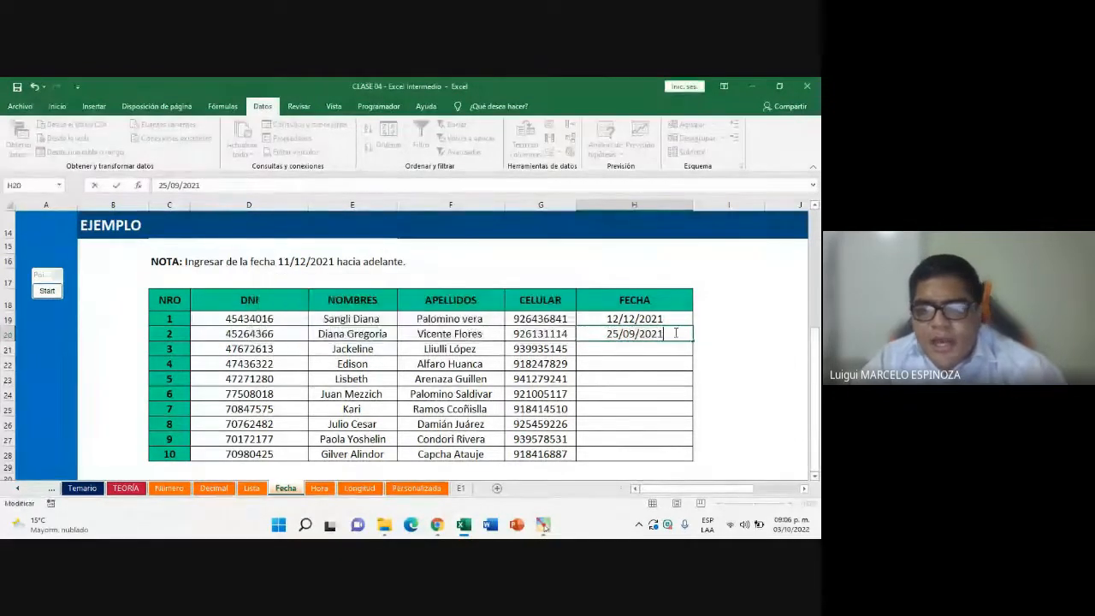
{"action": "key", "text": "BackSpace"}
Check the Meet call, then reselect the FECHA cells H19:H28
{"action": "left_click", "coordinate": [700, 373]}
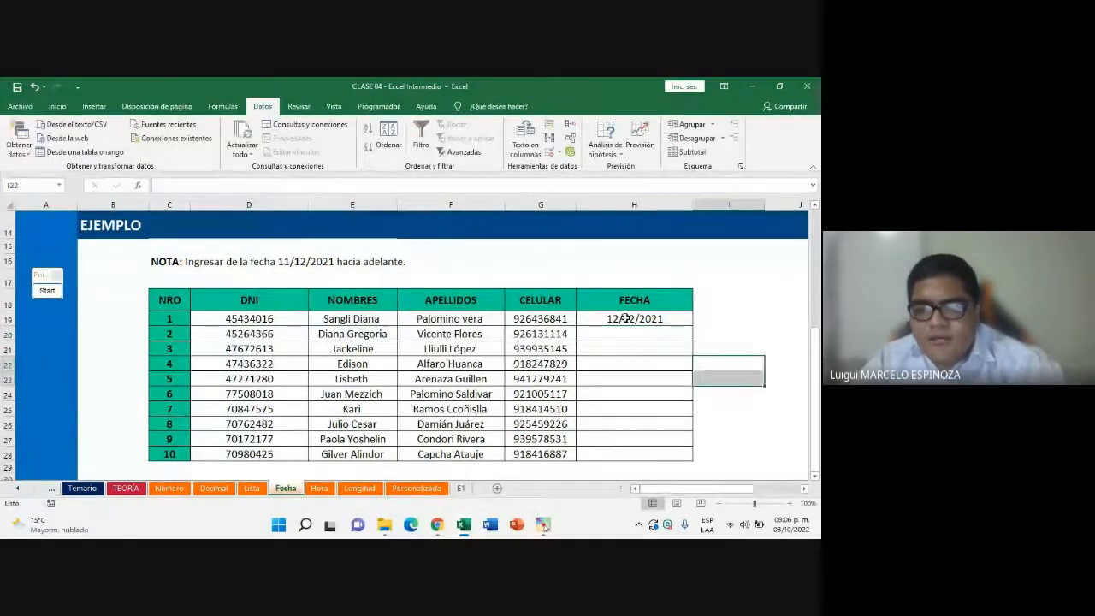
{"action": "left_click", "coordinate": [626, 319]}
{"action": "left_click", "coordinate": [664, 407]}
{"action": "left_click", "coordinate": [438, 525]}
{"action": "left_click", "coordinate": [506, 460]}
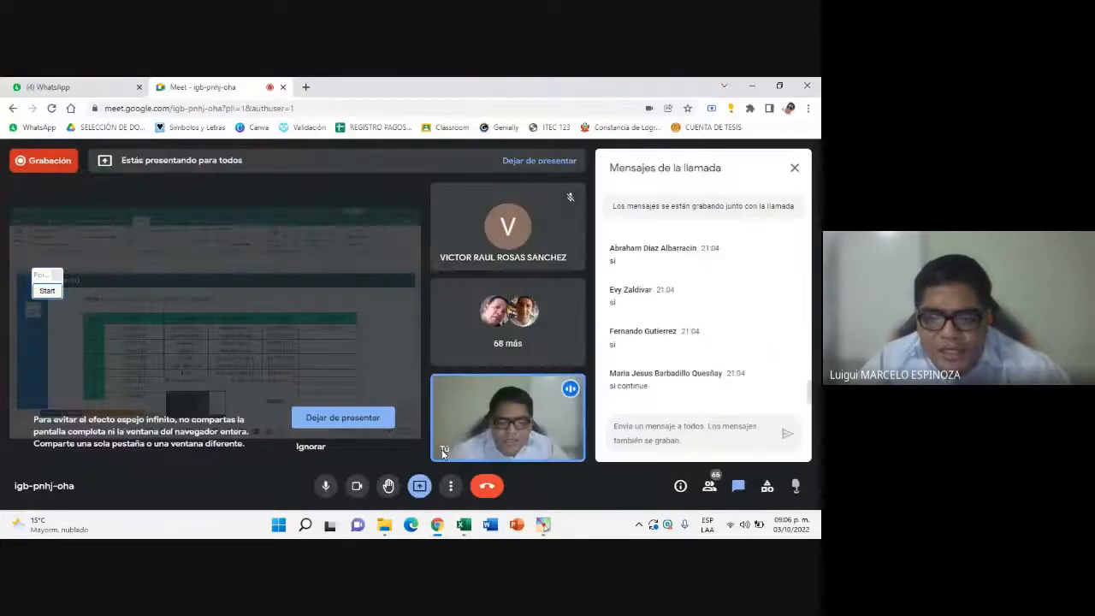
{"action": "left_click", "coordinate": [463, 526]}
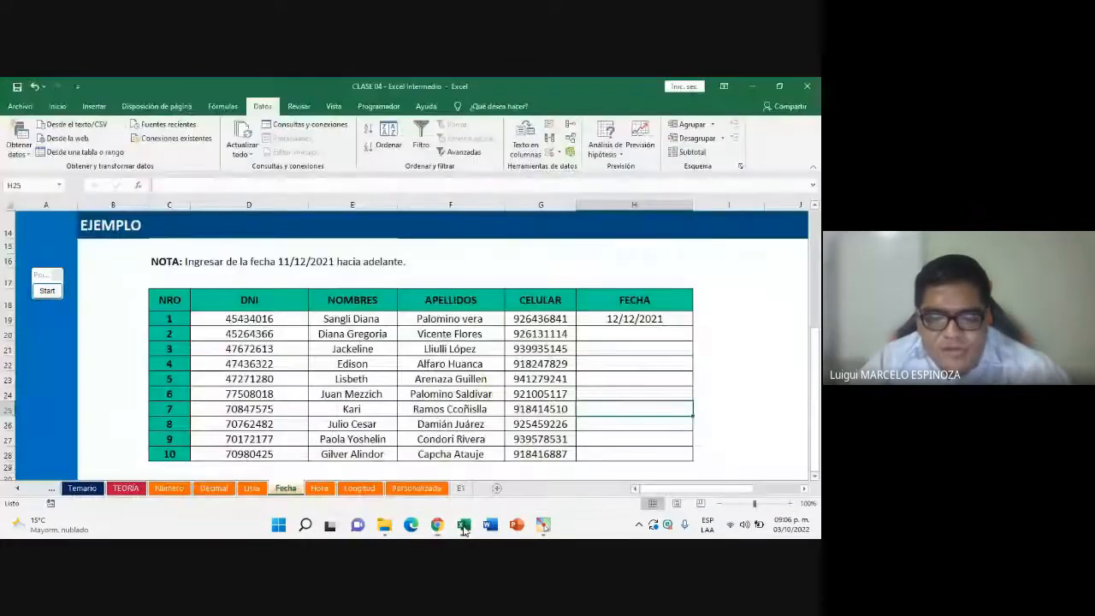
{"action": "left_click_drag", "start_coordinate": [652, 321], "coordinate": [665, 456]}
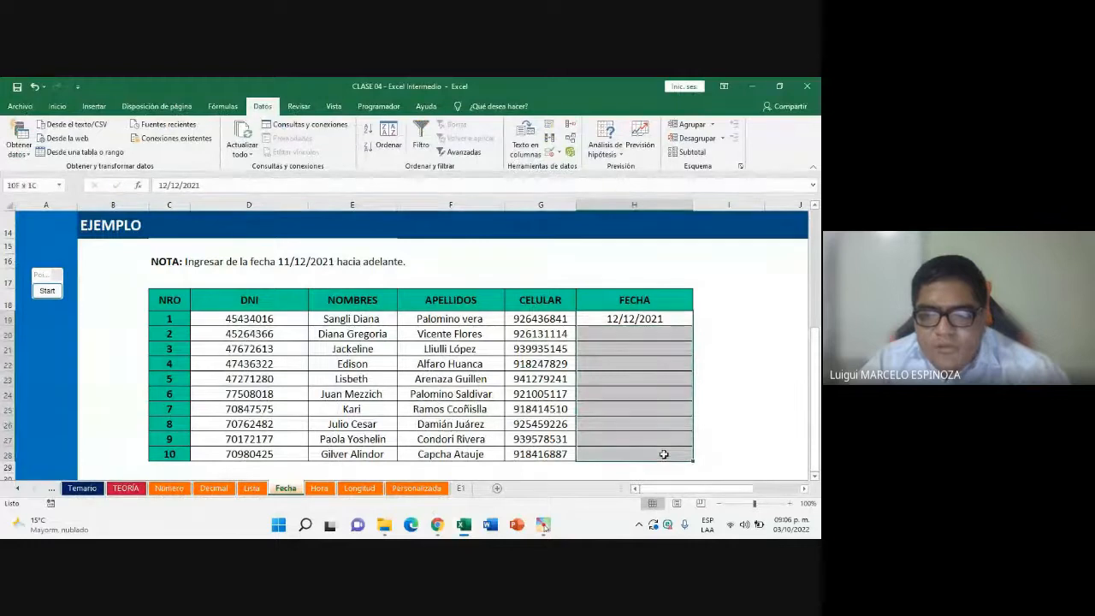
{"action": "left_click_drag", "start_coordinate": [634, 318], "coordinate": [641, 454]}
{"action": "left_click", "coordinate": [641, 367]}
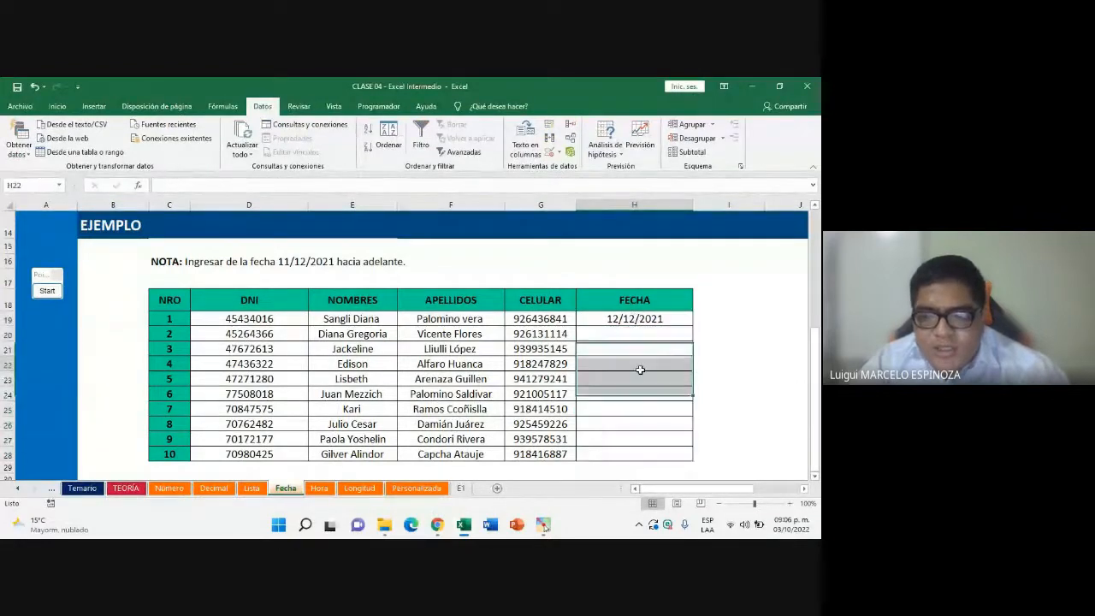
{"action": "left_click", "coordinate": [639, 330]}
{"action": "left_click", "coordinate": [659, 318]}
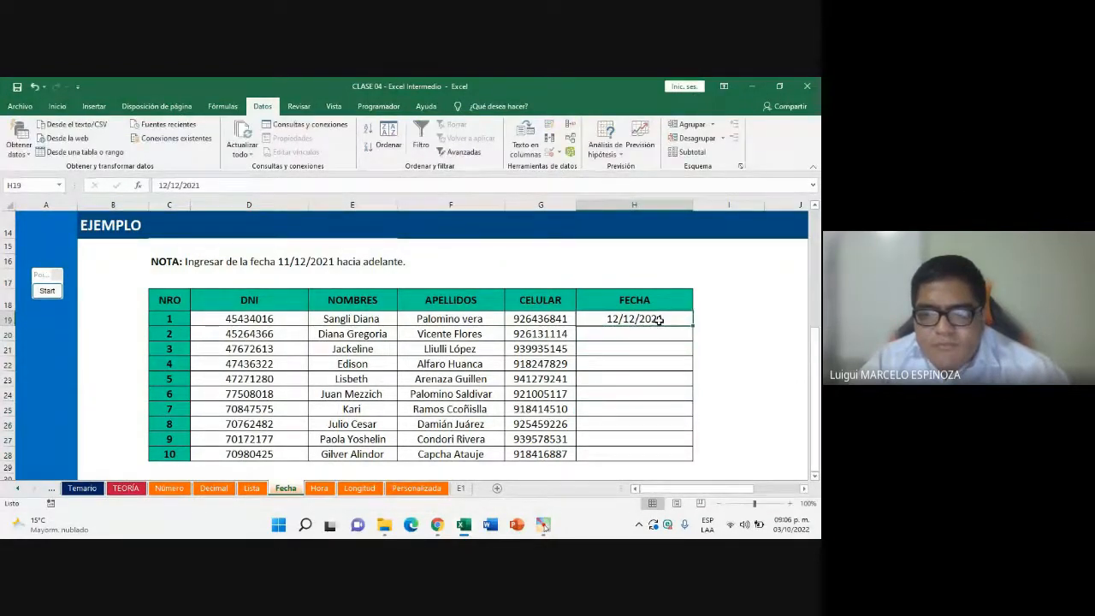
{"action": "left_click_drag", "start_coordinate": [656, 318], "coordinate": [670, 459]}
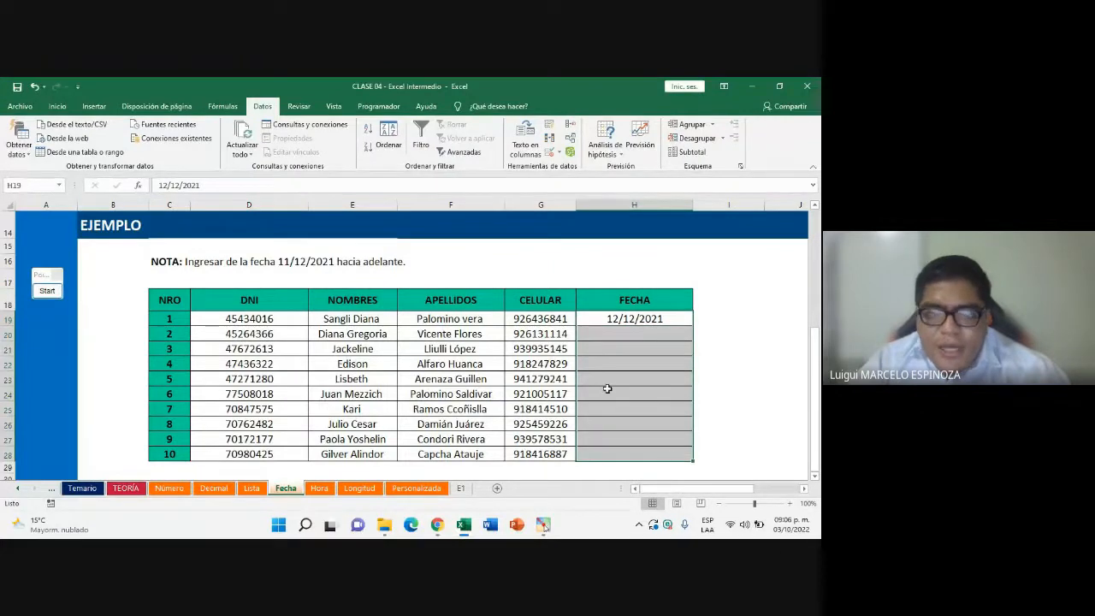
{"action": "left_click", "coordinate": [58, 107]}
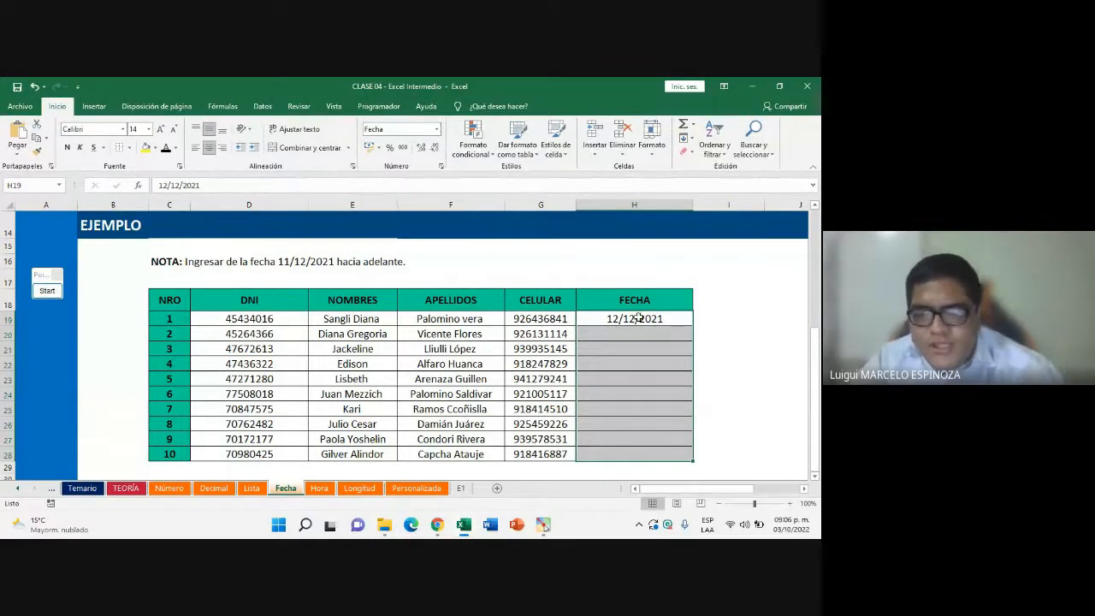
Format the FECHA cells H19:H28 as Fecha corta
{"action": "left_click", "coordinate": [438, 131]}
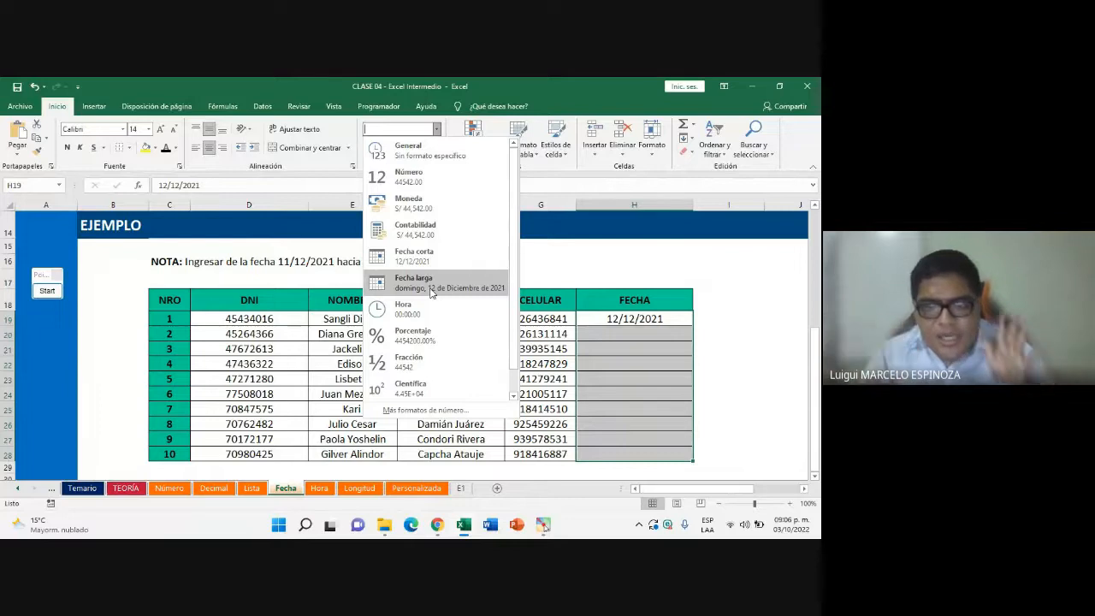
{"action": "left_click", "coordinate": [693, 258]}
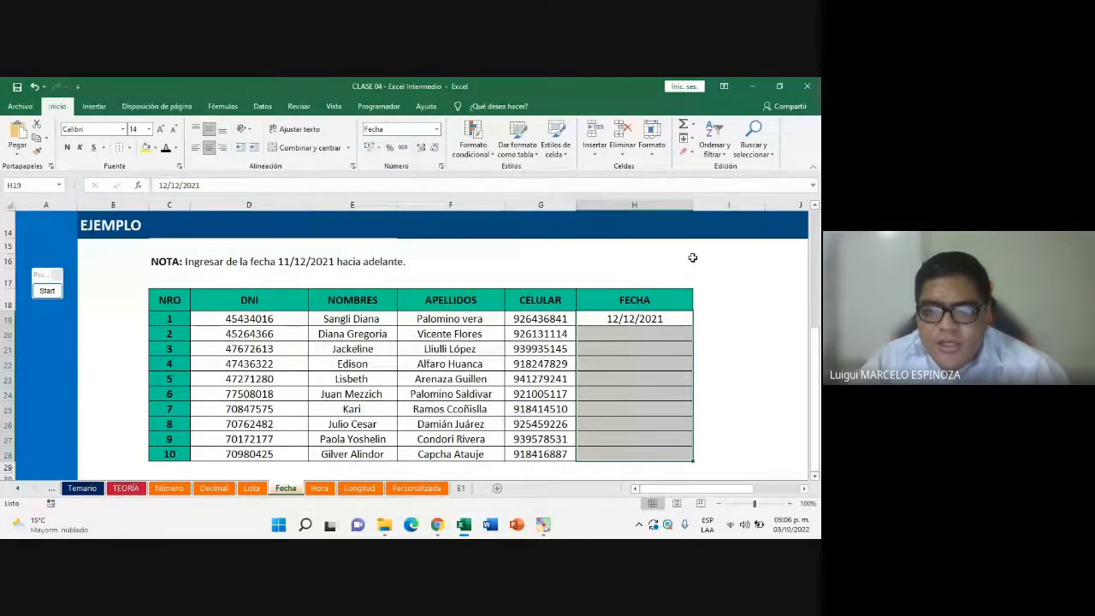
{"action": "left_click_drag", "start_coordinate": [645, 317], "coordinate": [651, 451]}
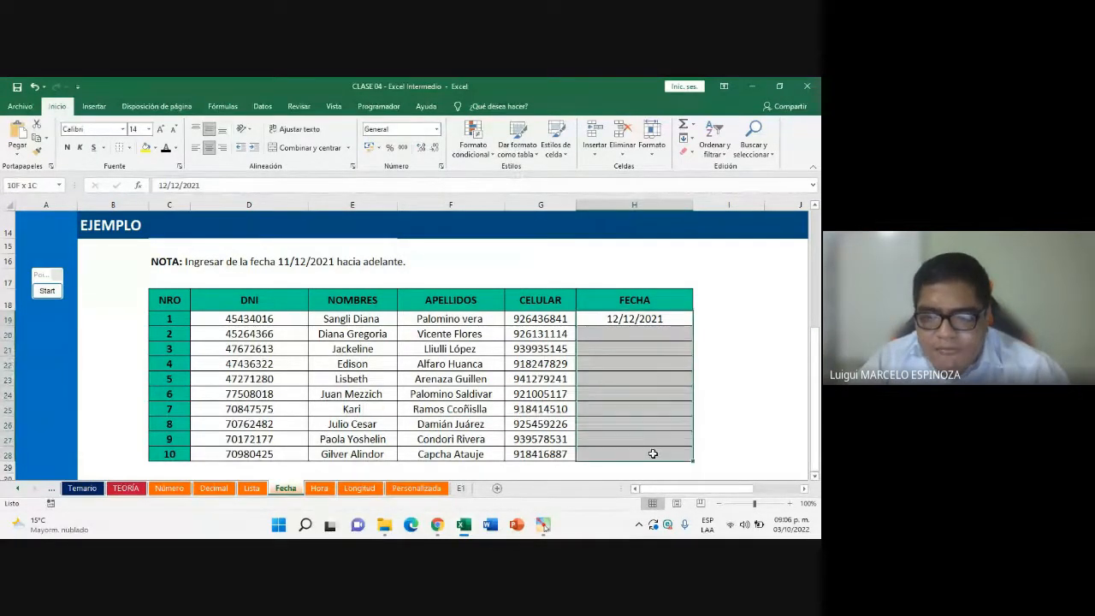
{"action": "left_click", "coordinate": [437, 129]}
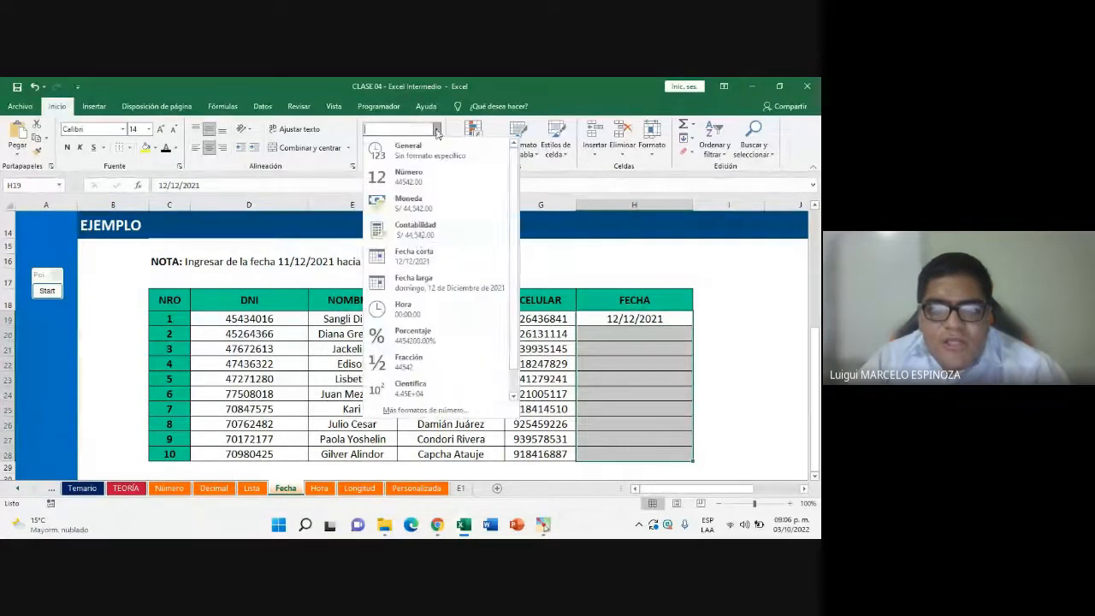
{"action": "left_click", "coordinate": [435, 257]}
{"action": "left_click", "coordinate": [439, 527]}
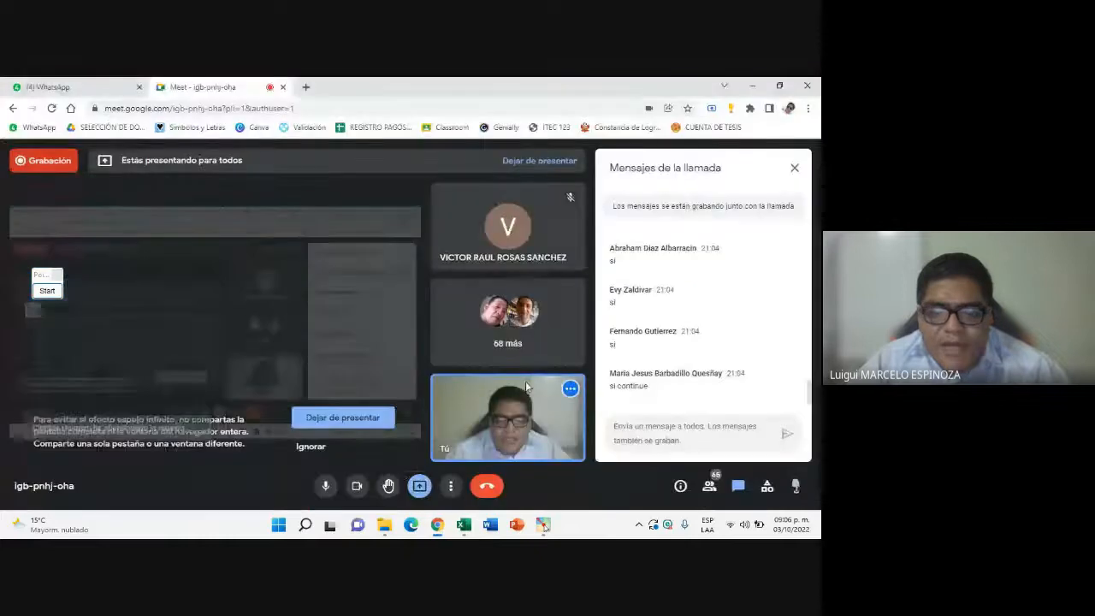
{"action": "left_click", "coordinate": [463, 525]}
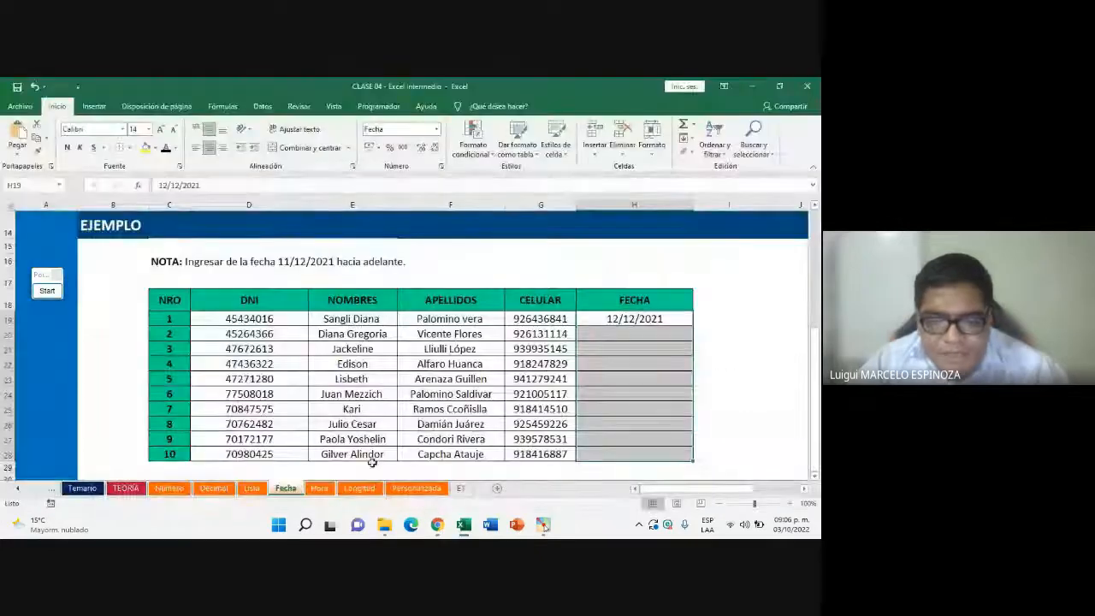
Switch to the Hora sheet and scroll to its EJEMPLO table with the empty HORA column
{"action": "left_click", "coordinate": [324, 491]}
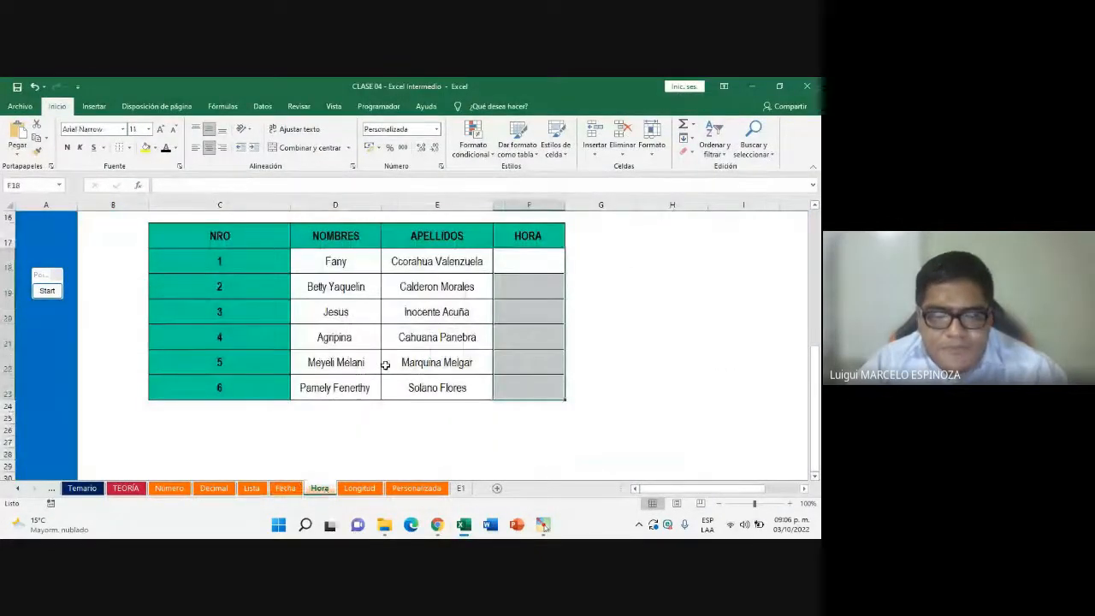
{"action": "scroll", "coordinate": [384, 365], "scroll_direction": "up", "scroll_amount": 4}
{"action": "scroll", "coordinate": [386, 366], "scroll_direction": "up", "scroll_amount": 1}
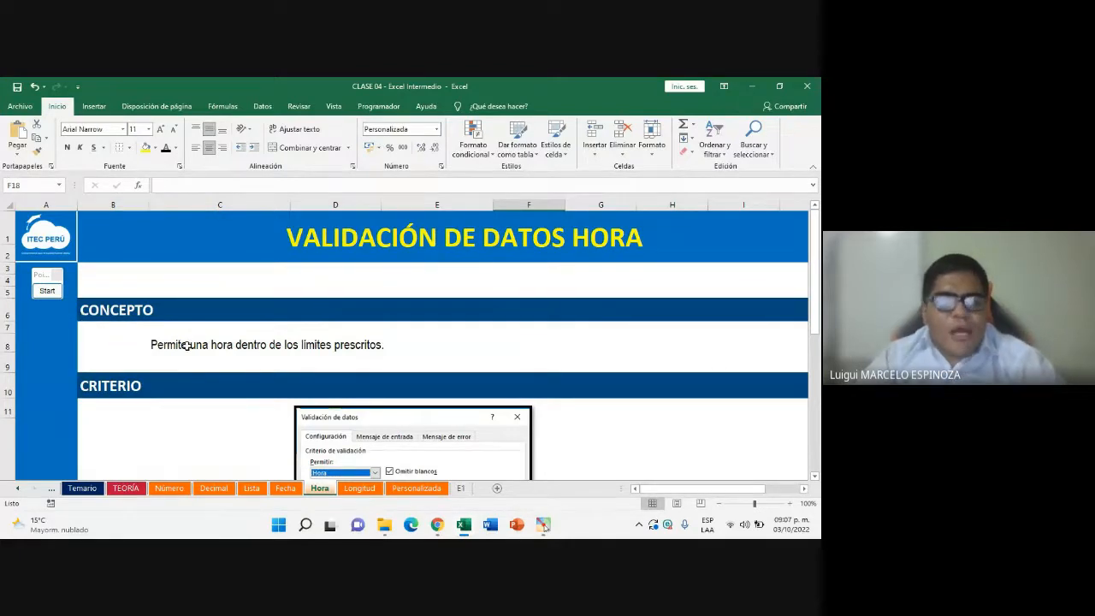
{"action": "scroll", "coordinate": [398, 352], "scroll_direction": "down", "scroll_amount": 2}
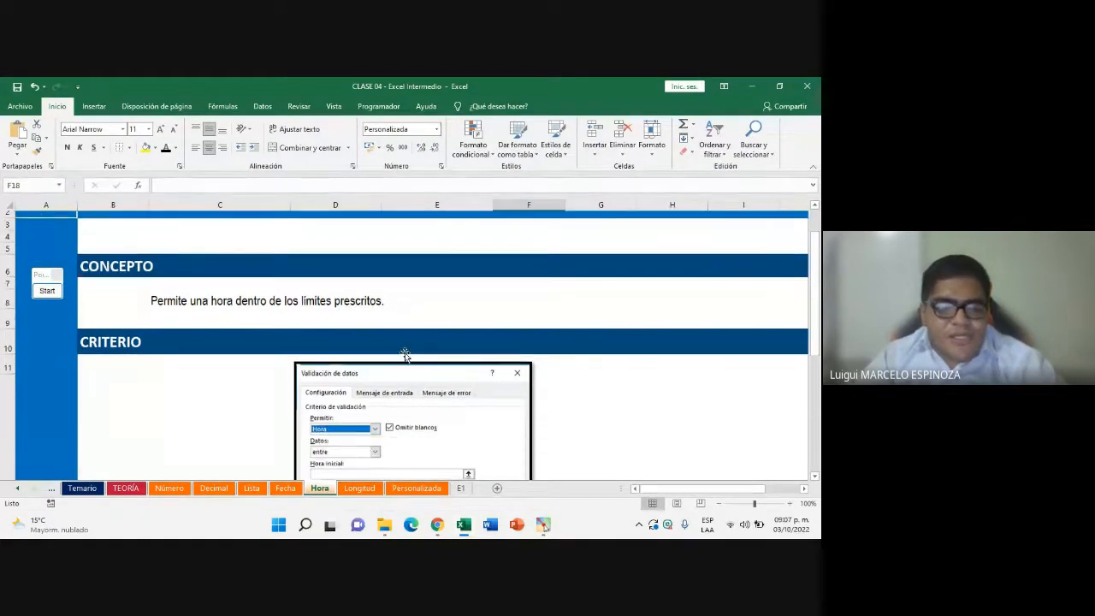
{"action": "left_click", "coordinate": [383, 346]}
{"action": "scroll", "coordinate": [546, 254], "scroll_direction": "down", "scroll_amount": 1}
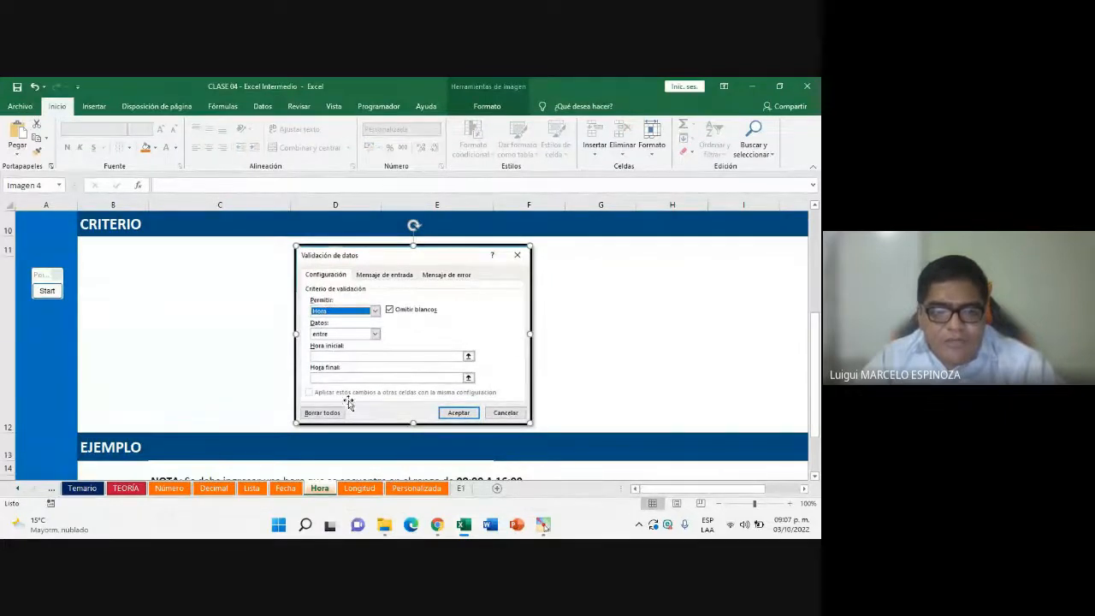
{"action": "scroll", "coordinate": [358, 388], "scroll_direction": "down", "scroll_amount": 3}
{"action": "scroll", "coordinate": [208, 313], "scroll_direction": "up", "scroll_amount": 2}
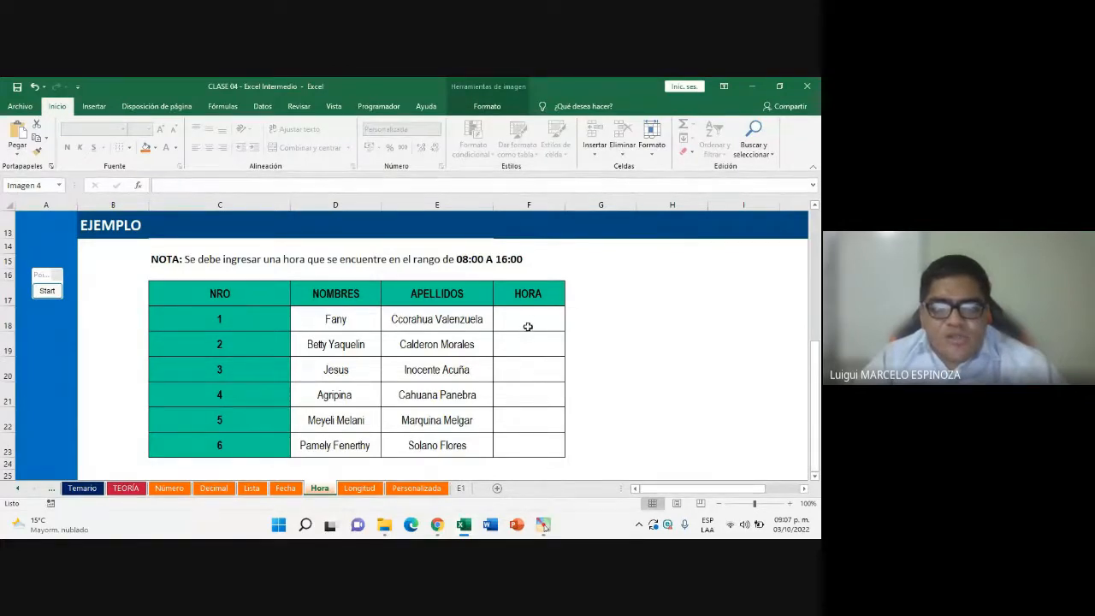
Select the HORA cells F18:F23 and bring up the Datos tab
{"action": "left_click_drag", "start_coordinate": [528, 317], "coordinate": [547, 455]}
{"action": "left_click", "coordinate": [597, 345]}
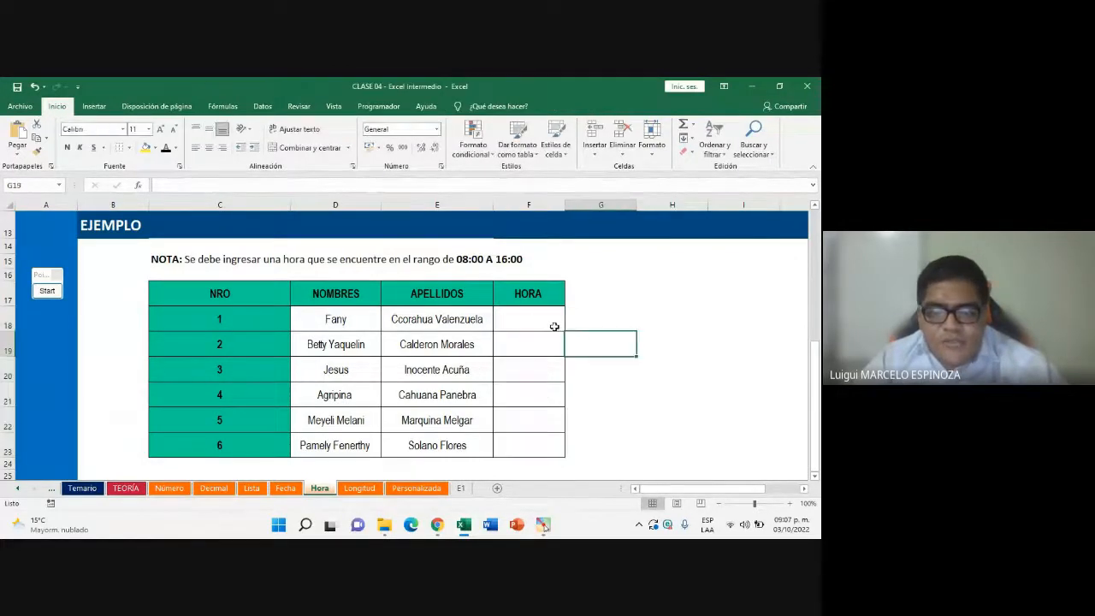
{"action": "left_click_drag", "start_coordinate": [535, 316], "coordinate": [526, 438]}
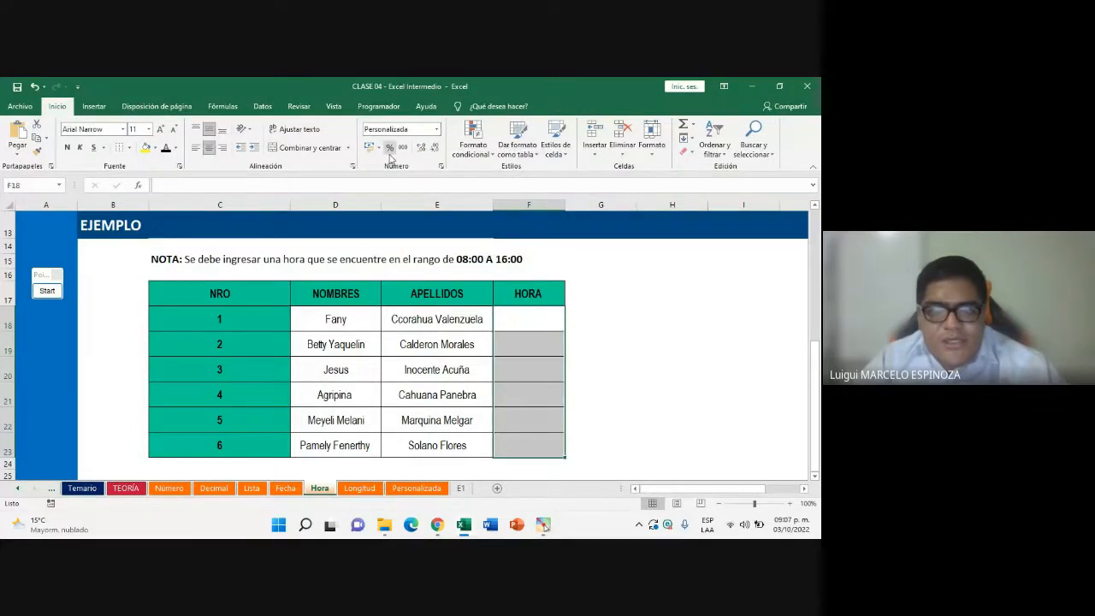
{"action": "left_click", "coordinate": [262, 107]}
Magnify the screen to 200% to show Herramientas de datos, then open Validación de datos
{"action": "left_click", "coordinate": [49, 291]}
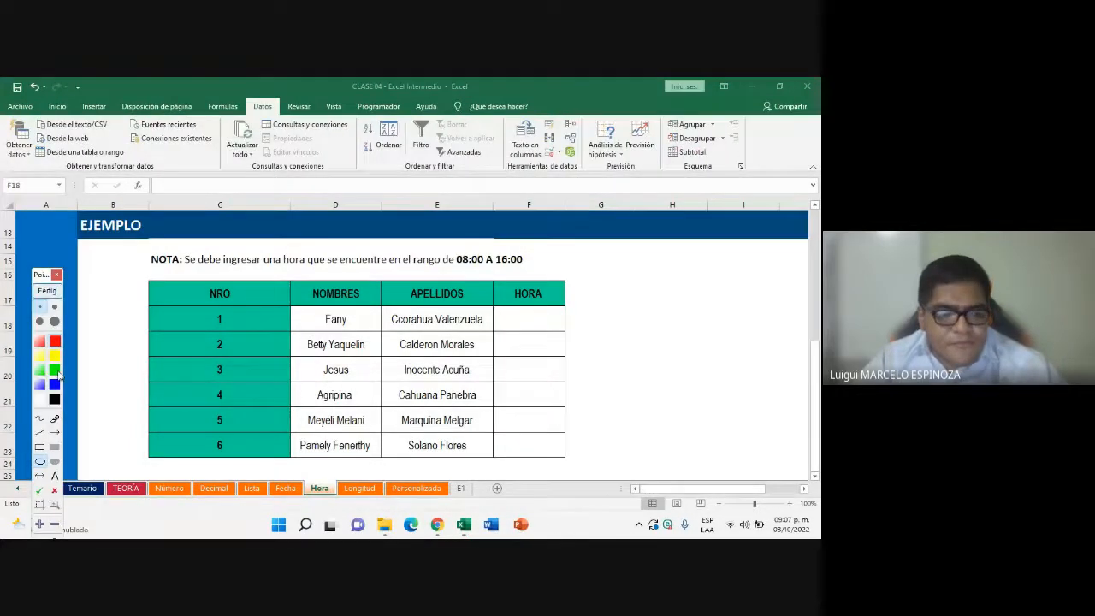
{"action": "left_click", "coordinate": [42, 524]}
{"action": "left_click_drag", "start_coordinate": [332, 301], "coordinate": [486, 442]}
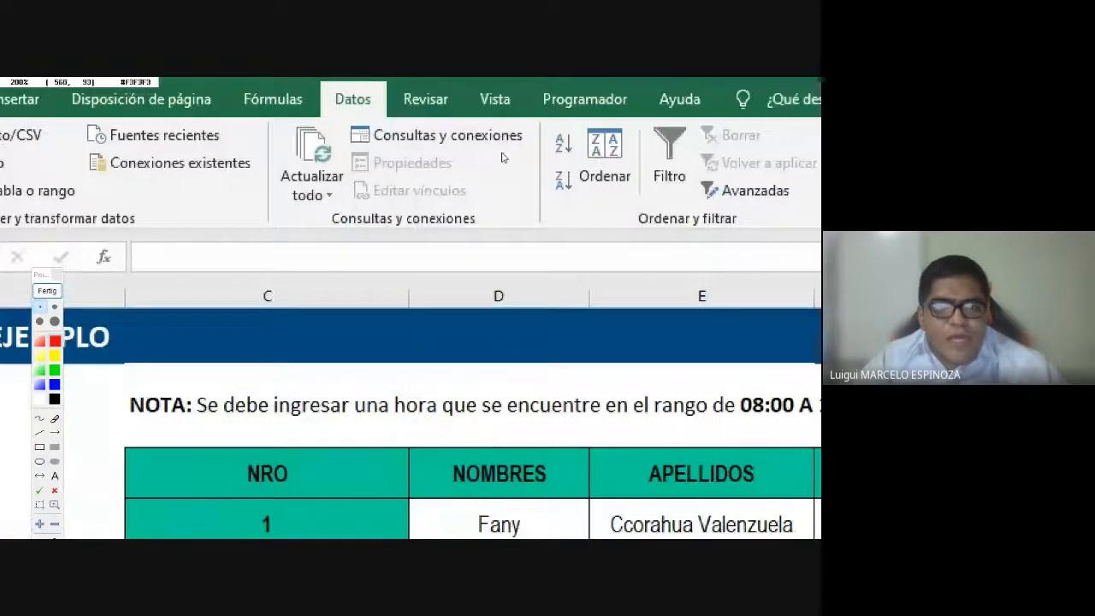
{"action": "left_click_drag", "start_coordinate": [770, 190], "coordinate": [418, 215]}
{"action": "left_click", "coordinate": [55, 292]}
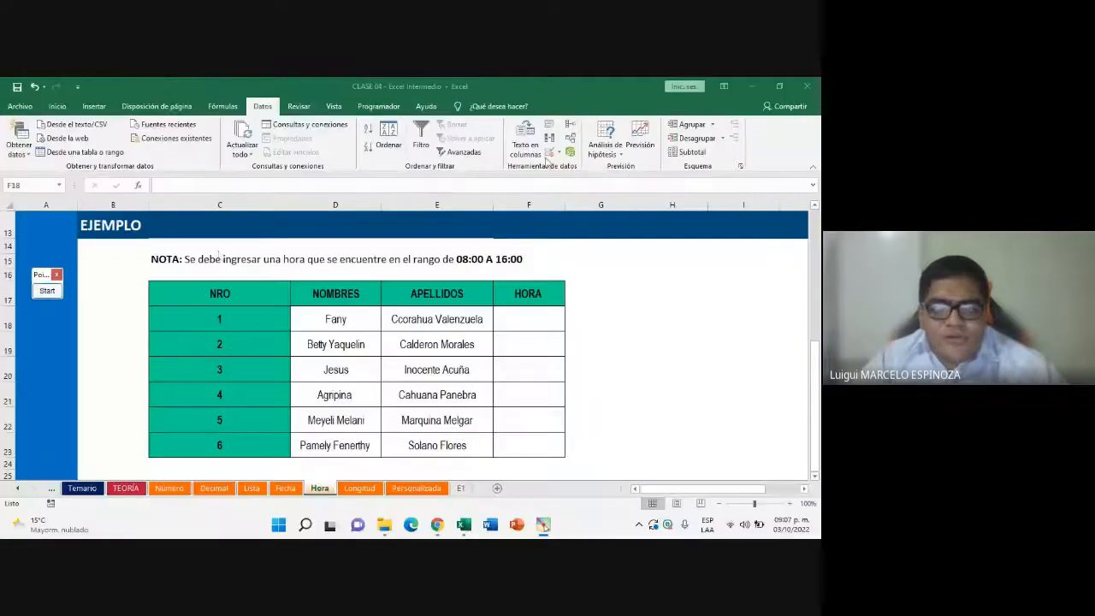
{"action": "left_click", "coordinate": [568, 155]}
Allow only Hora values and set the condition to entre after previewing other comparisons
{"action": "left_click", "coordinate": [590, 171]}
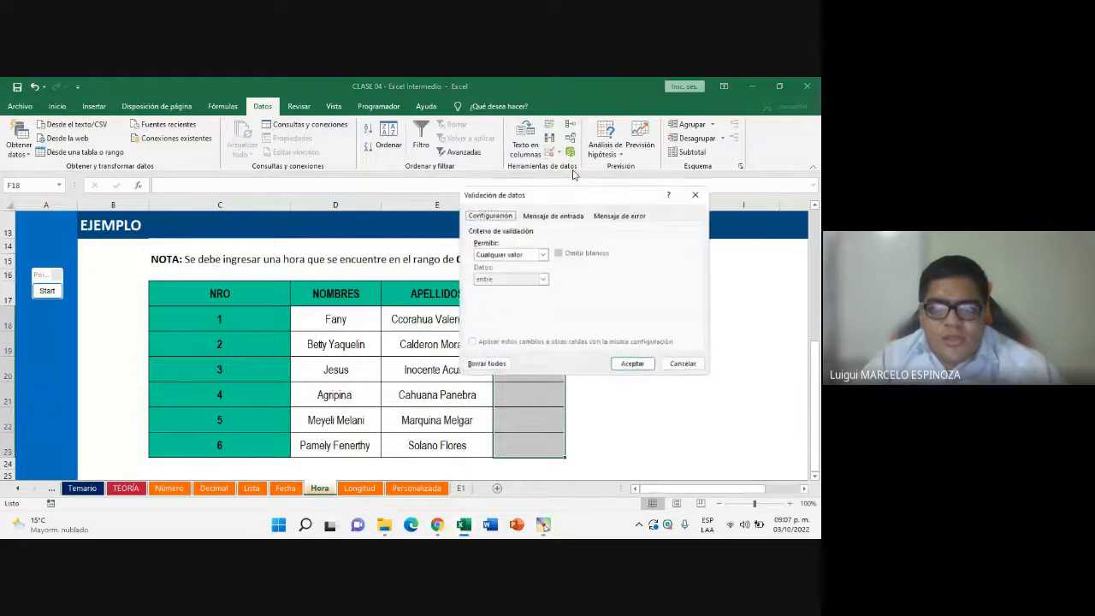
{"action": "left_click", "coordinate": [521, 257]}
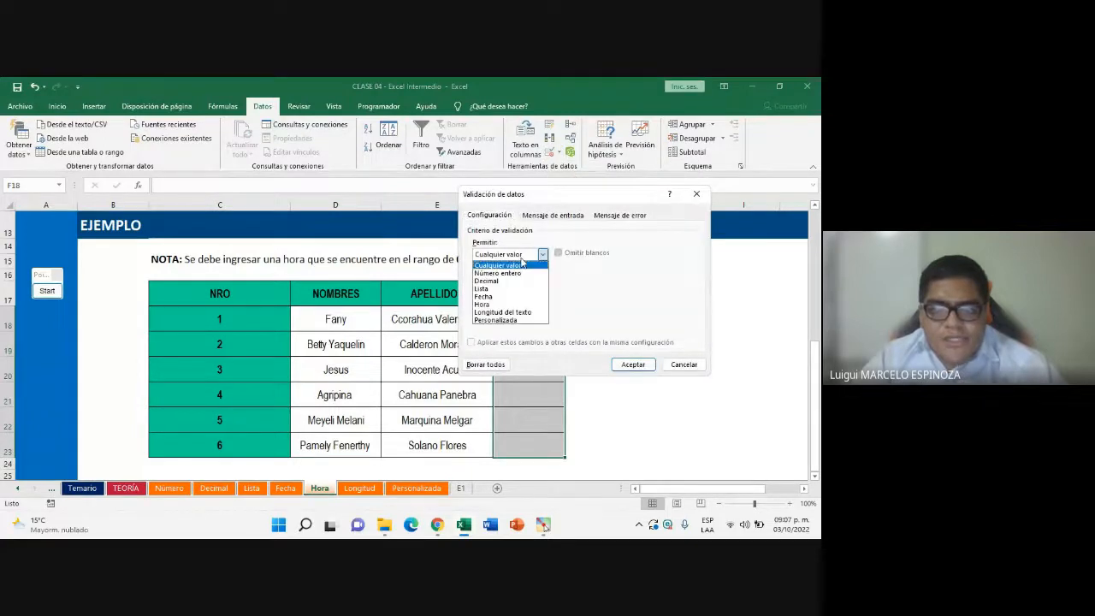
{"action": "left_click", "coordinate": [484, 305]}
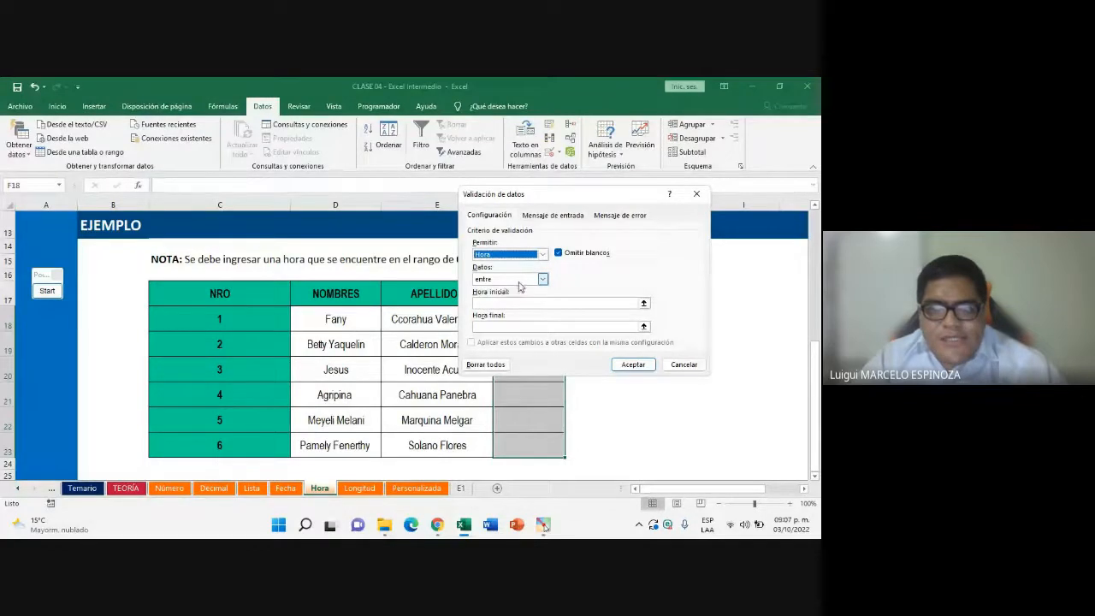
{"action": "left_click", "coordinate": [507, 282]}
{"action": "left_click", "coordinate": [501, 291]}
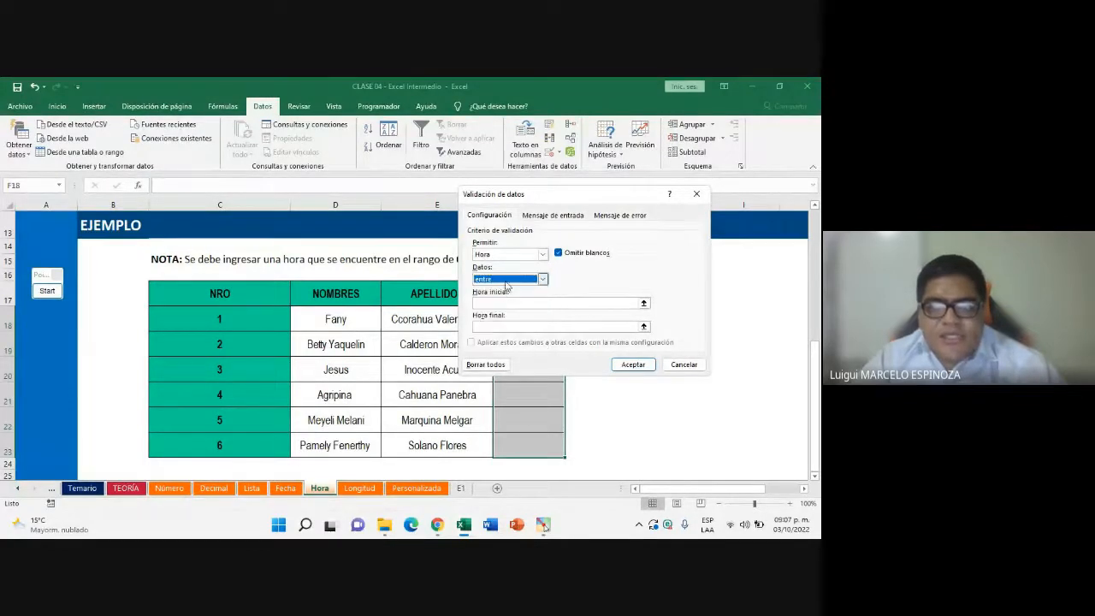
{"action": "left_click", "coordinate": [507, 281]}
{"action": "left_click", "coordinate": [510, 305]}
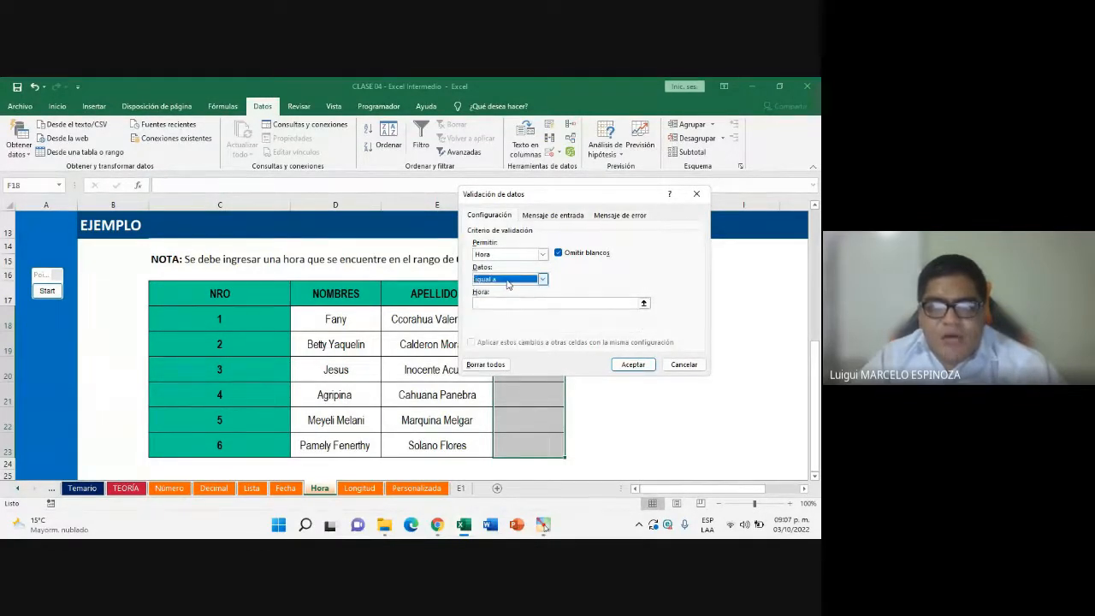
{"action": "left_click", "coordinate": [507, 283]}
{"action": "left_click", "coordinate": [507, 322]}
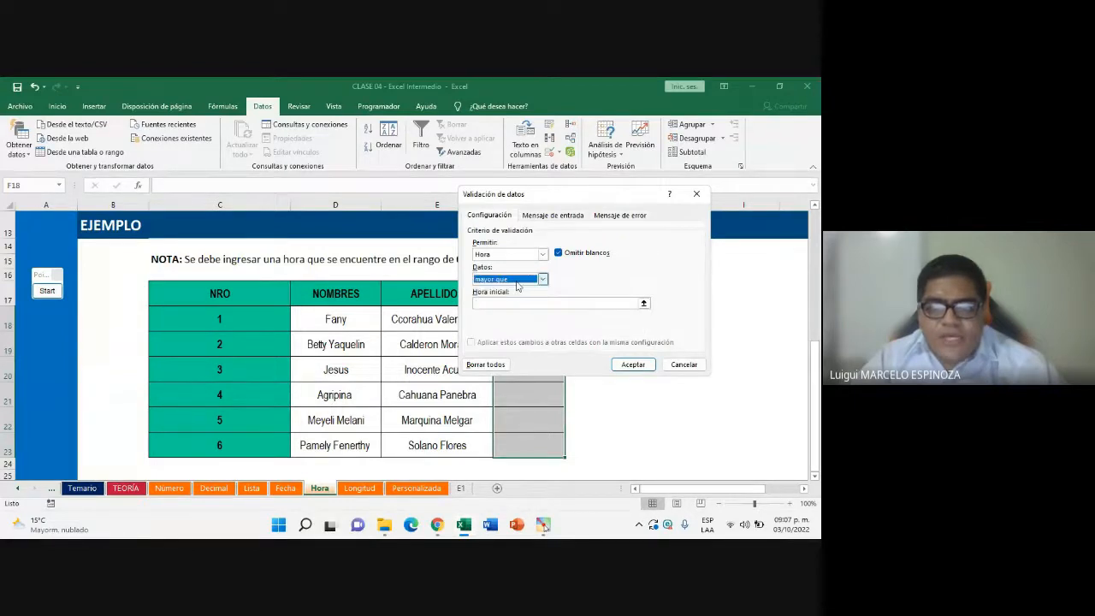
{"action": "left_click", "coordinate": [516, 282]}
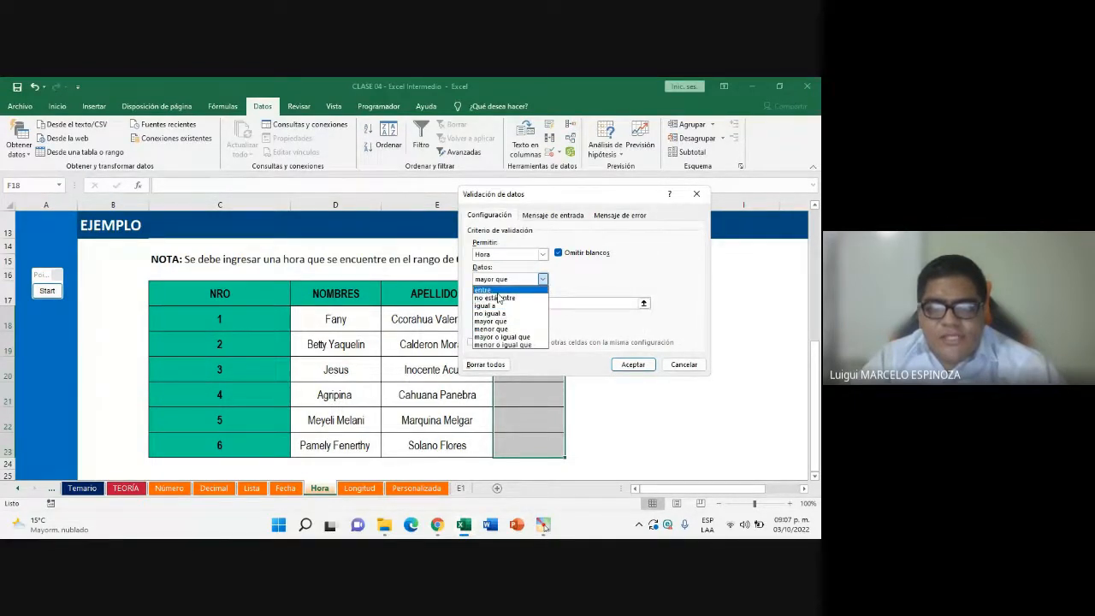
{"action": "left_click", "coordinate": [483, 291]}
Set the time range from 8:00 to 16:00 and confirm the validation rule
{"action": "left_click", "coordinate": [521, 303]}
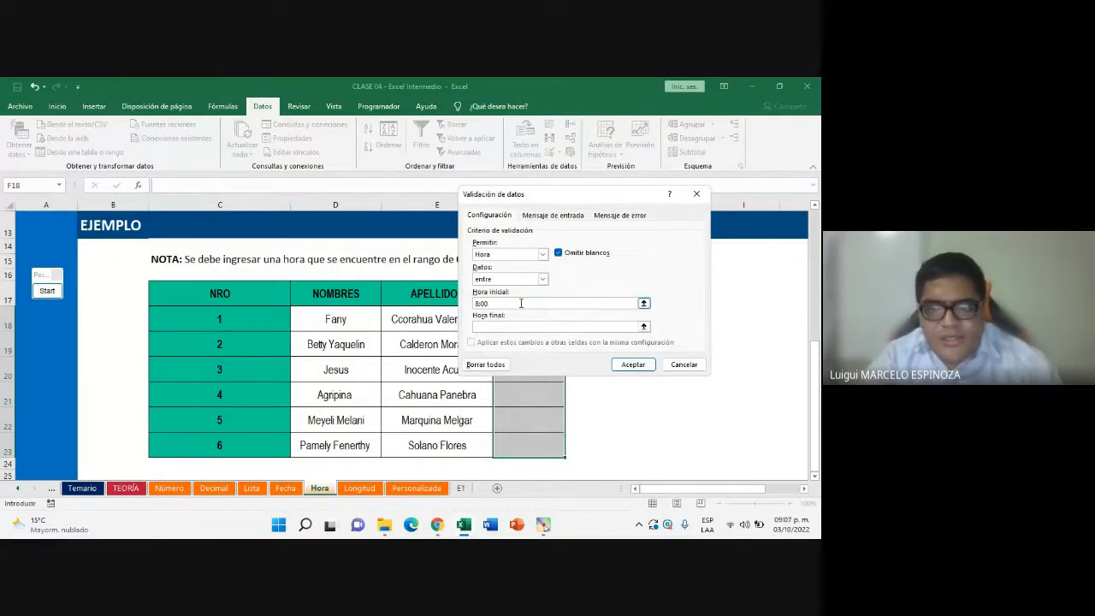
{"action": "left_click", "coordinate": [518, 326]}
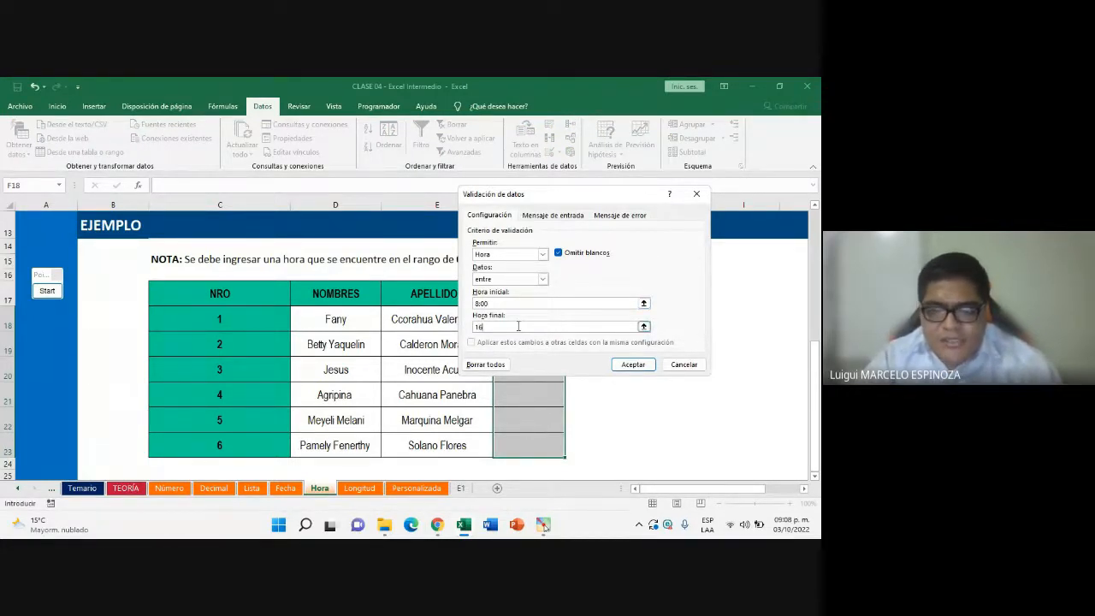
{"action": "type", "text": "16:00"}
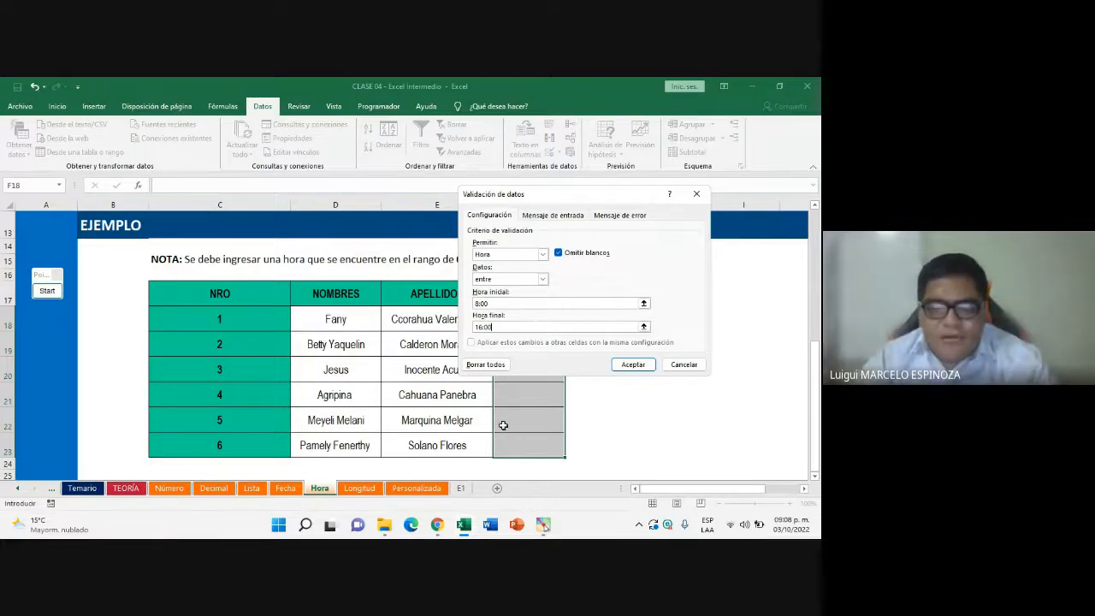
{"action": "left_click", "coordinate": [435, 526]}
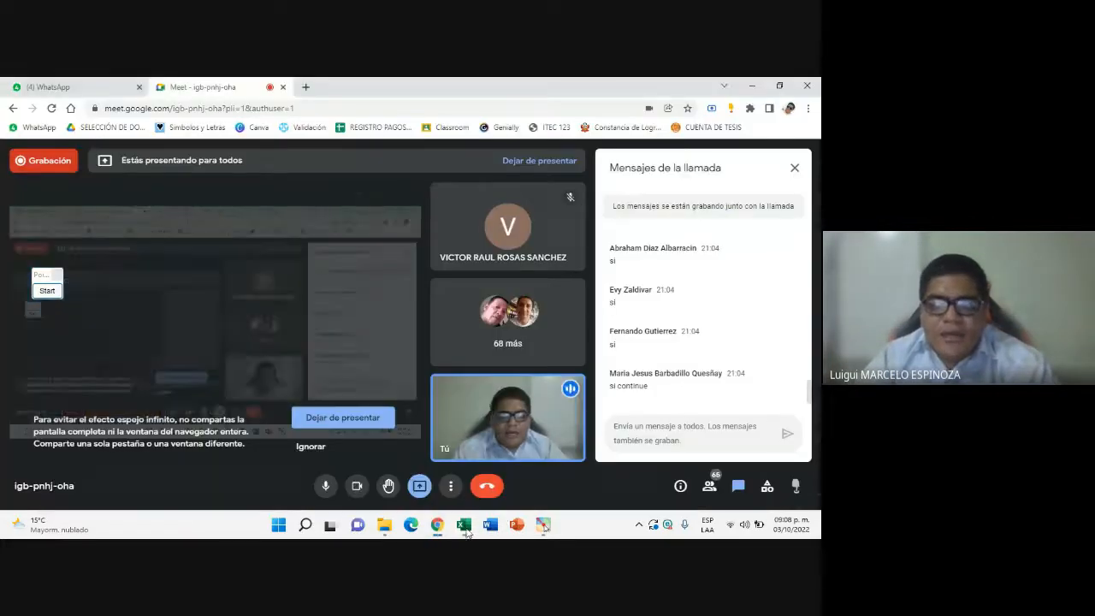
{"action": "left_click", "coordinate": [464, 526]}
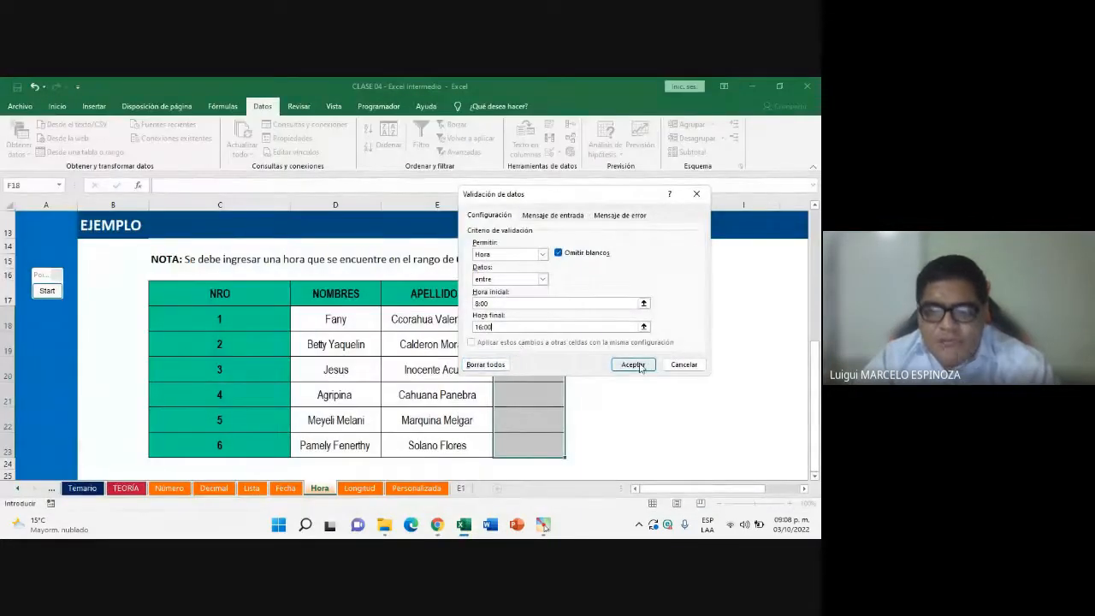
{"action": "left_click_drag", "start_coordinate": [556, 194], "coordinate": [387, 198]}
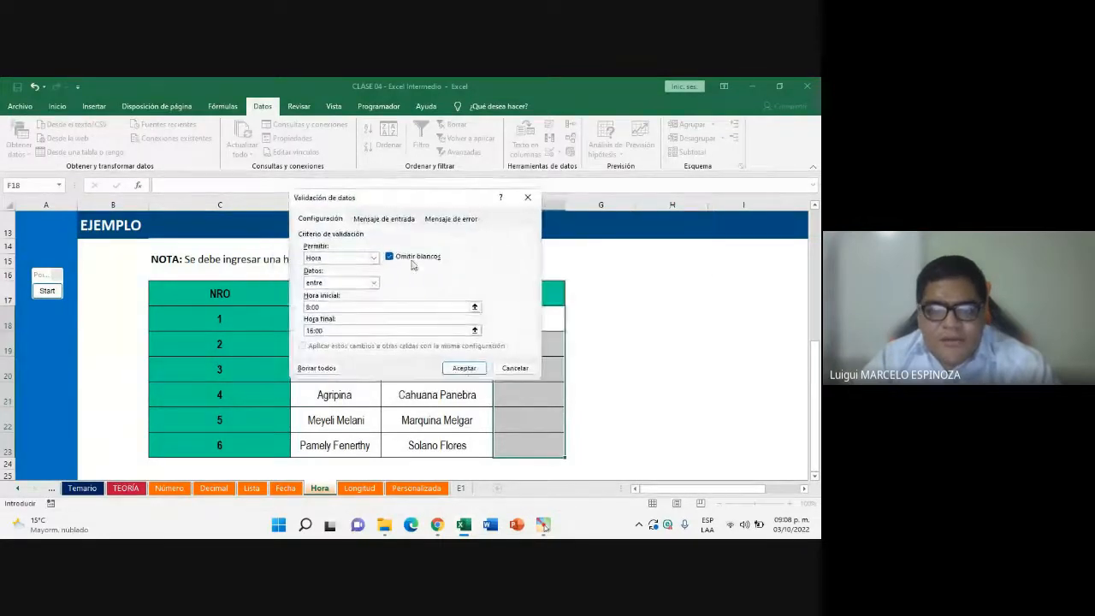
{"action": "left_click", "coordinate": [466, 370]}
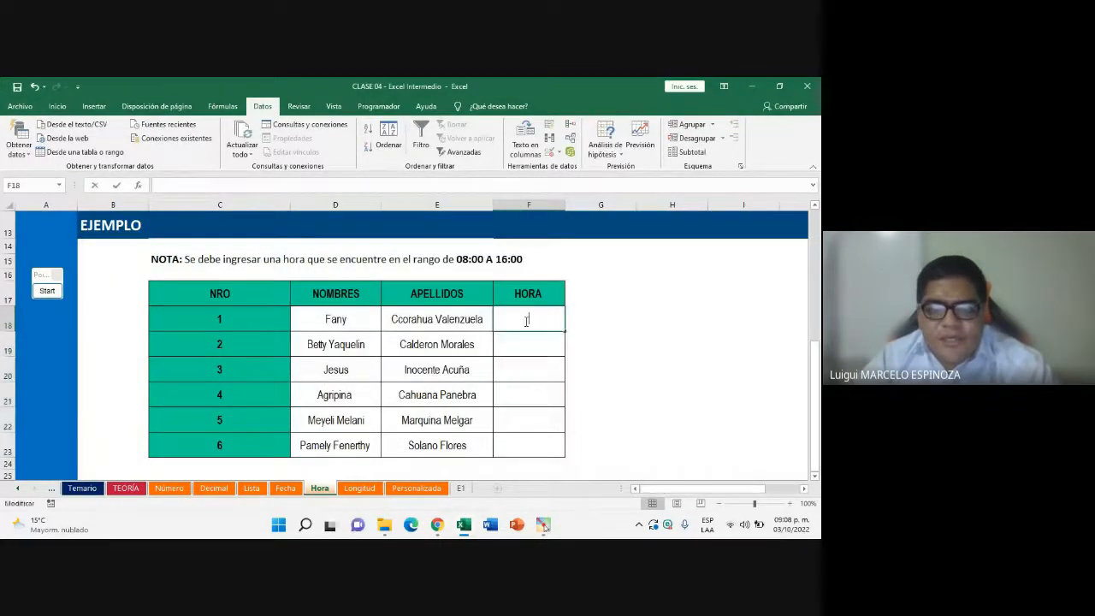
Enter 08:00 in F18 and confirm that 05:00 and 17:00 are rejected in F19
{"action": "type", "text": "8"}
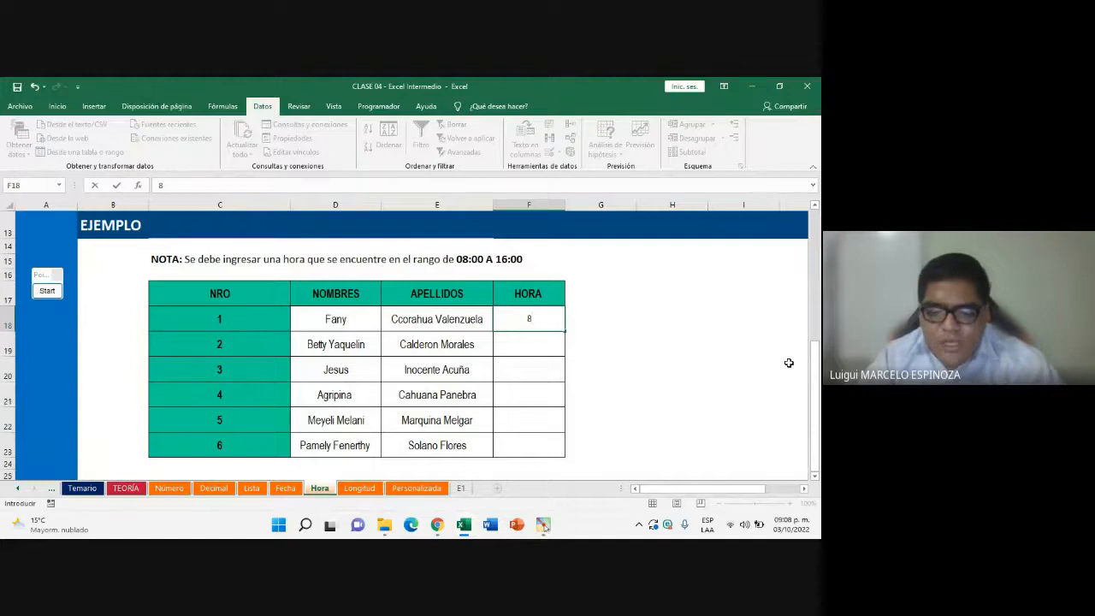
{"action": "type", "text": ":00"}
{"action": "key", "text": "Return"}
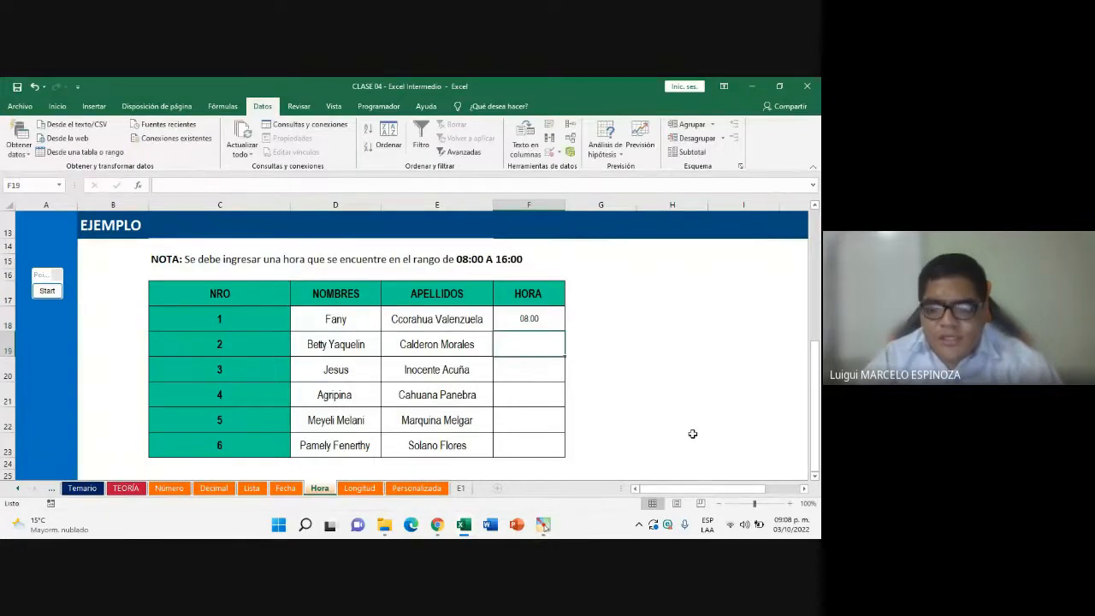
{"action": "type", "text": "05"}
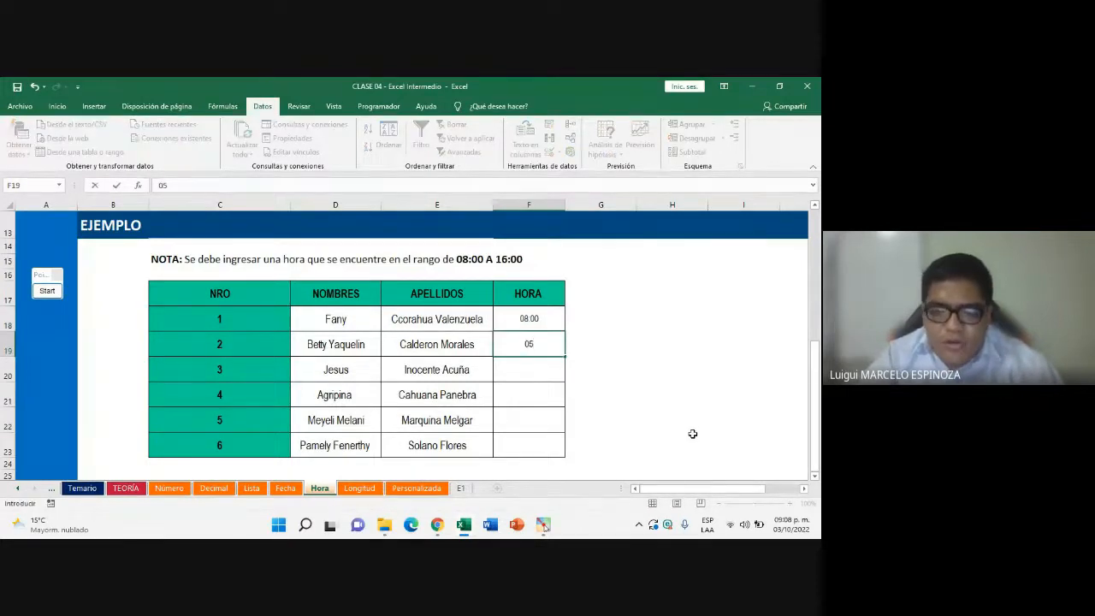
{"action": "type", "text": ":00"}
{"action": "key", "text": "Return"}
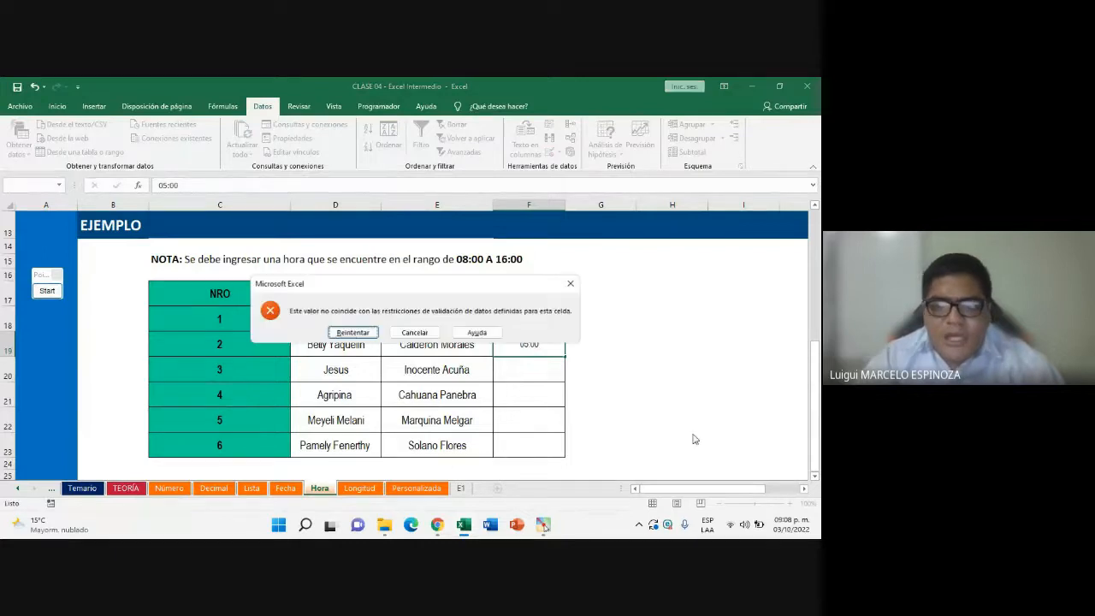
{"action": "left_click", "coordinate": [350, 334]}
{"action": "key", "text": "Return"}
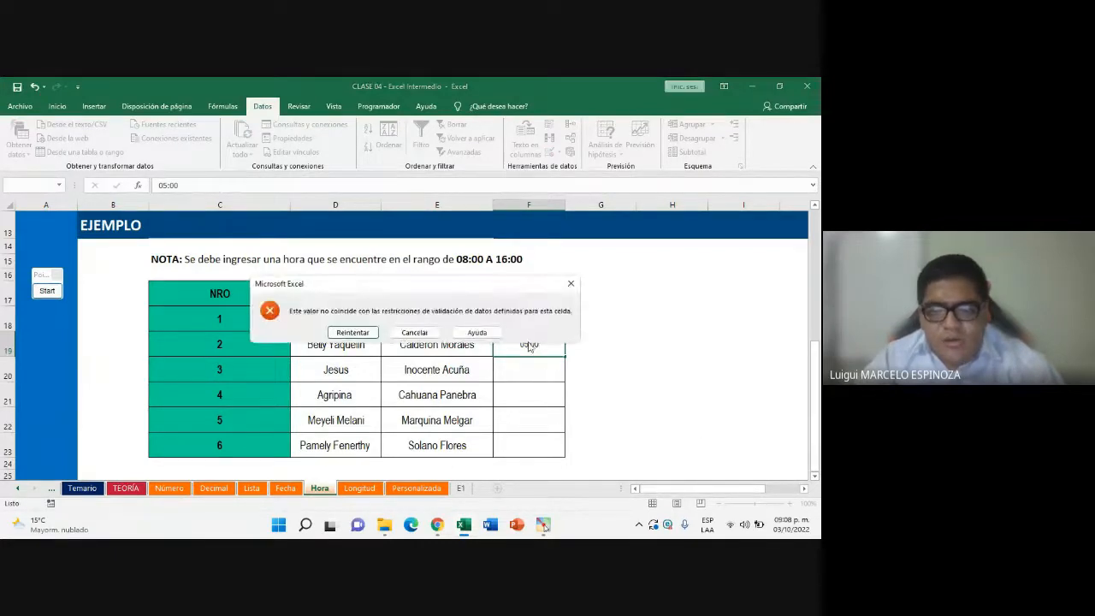
{"action": "left_click", "coordinate": [351, 333]}
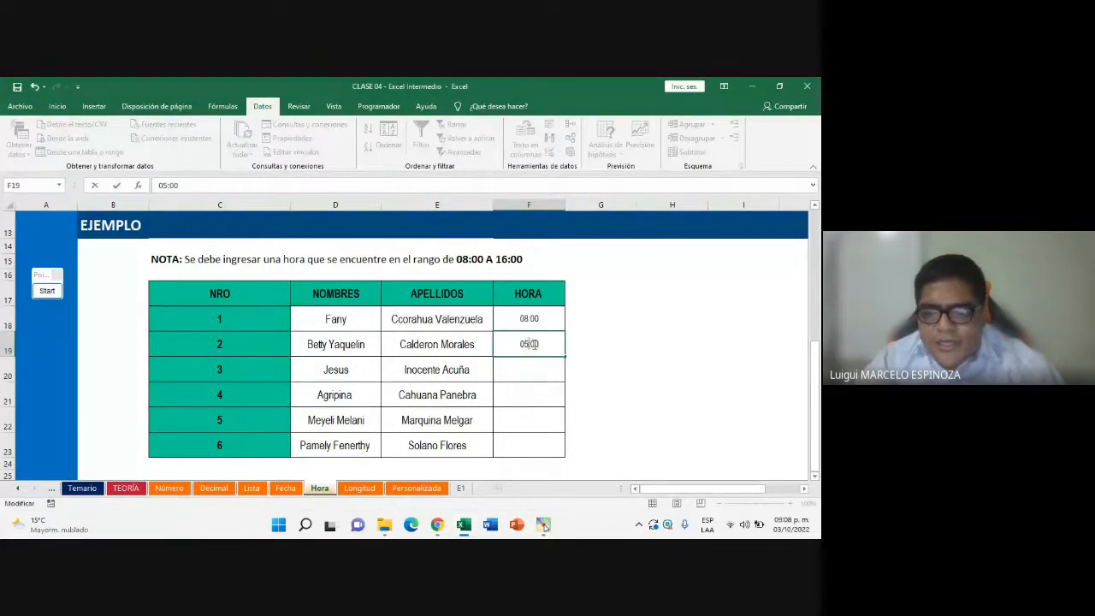
{"action": "key", "text": "Return"}
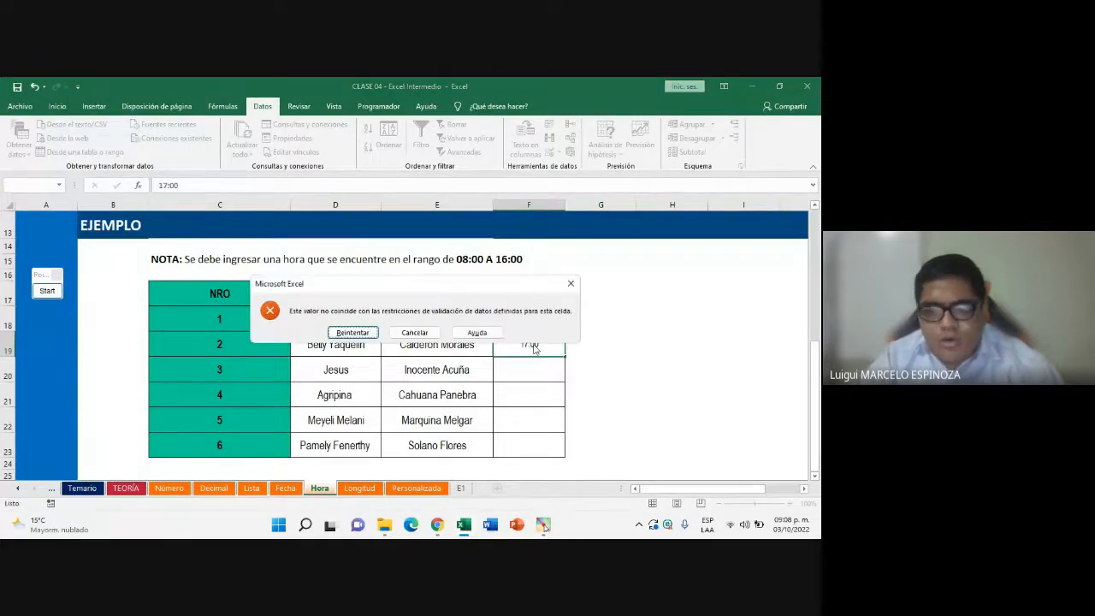
{"action": "key", "text": "Return"}
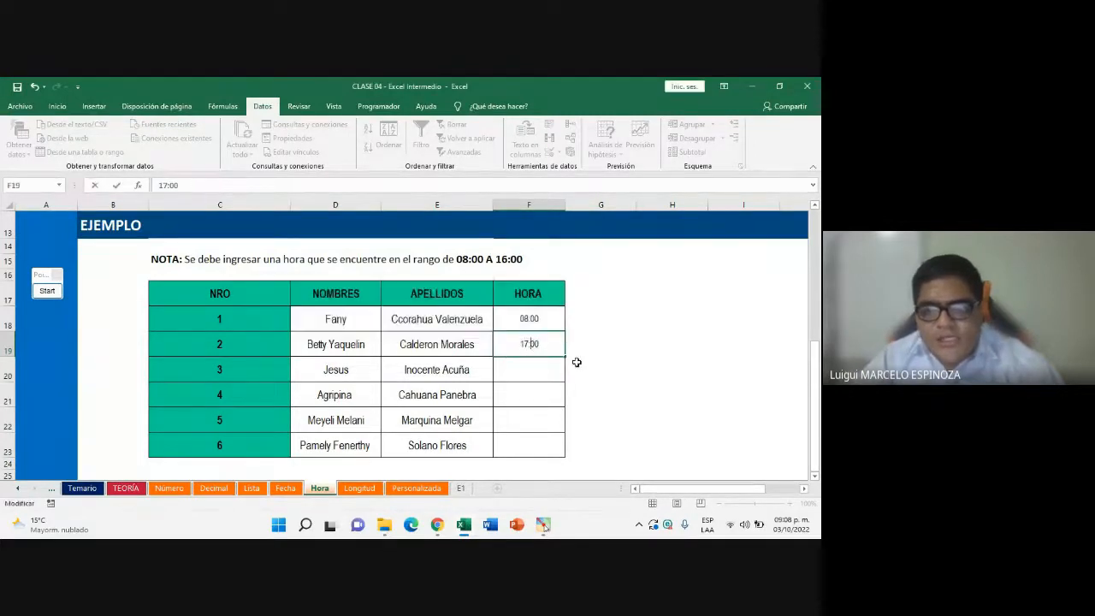
Correct F19 to 15:30, then move to the Fecha sheet
{"action": "key", "text": "BackSpace"}
{"action": "key", "text": "BackSpace"}
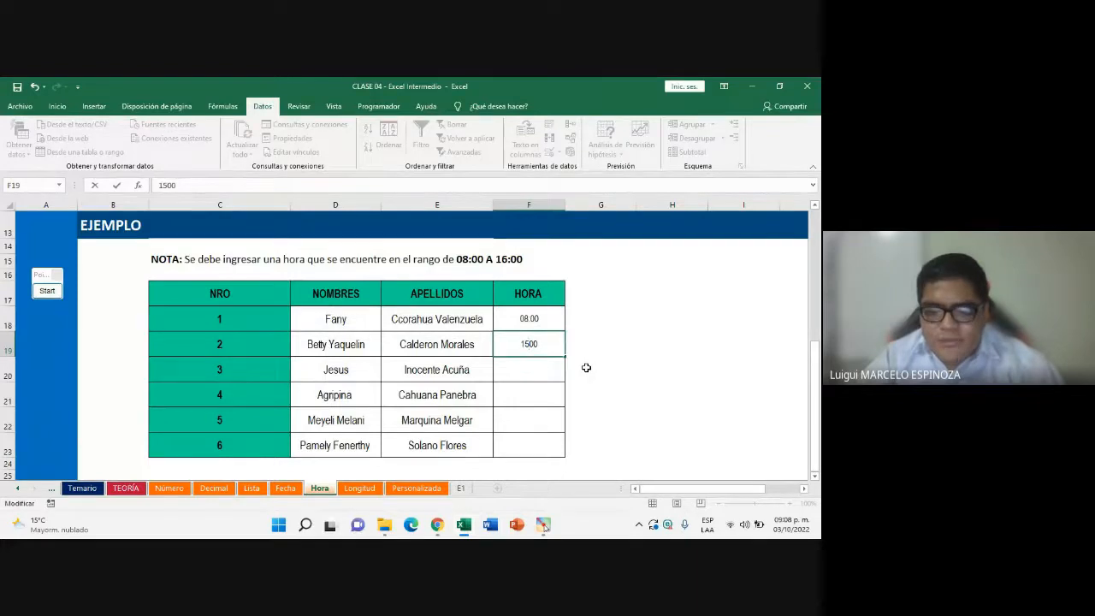
{"action": "type", "text": "5:00:00"}
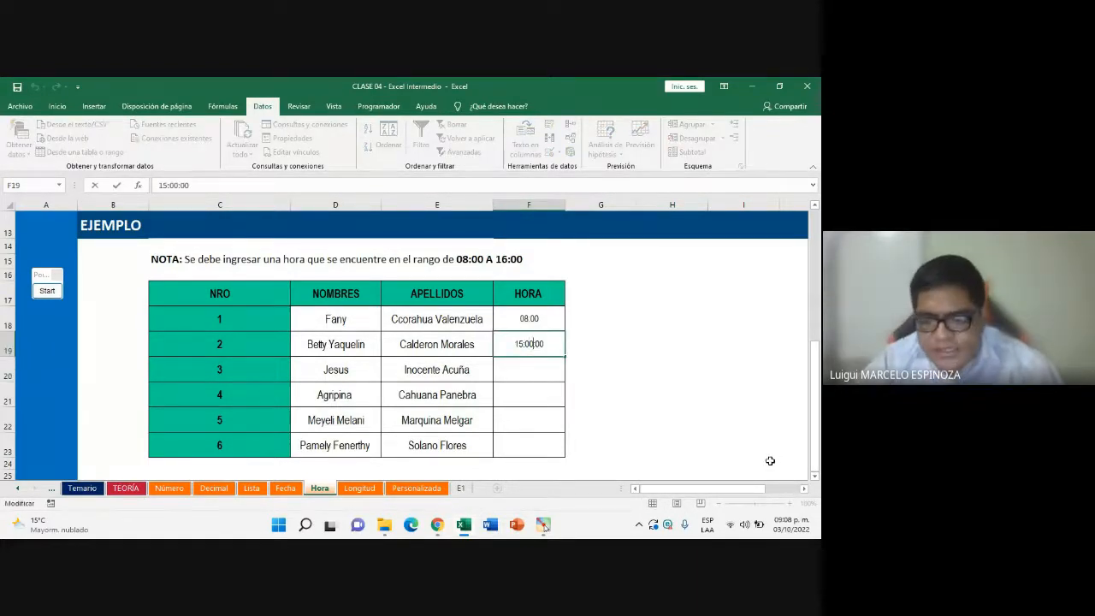
{"action": "key", "text": "BackSpace"}
{"action": "key", "text": "BackSpace"}
{"action": "key", "text": "BackSpace"}
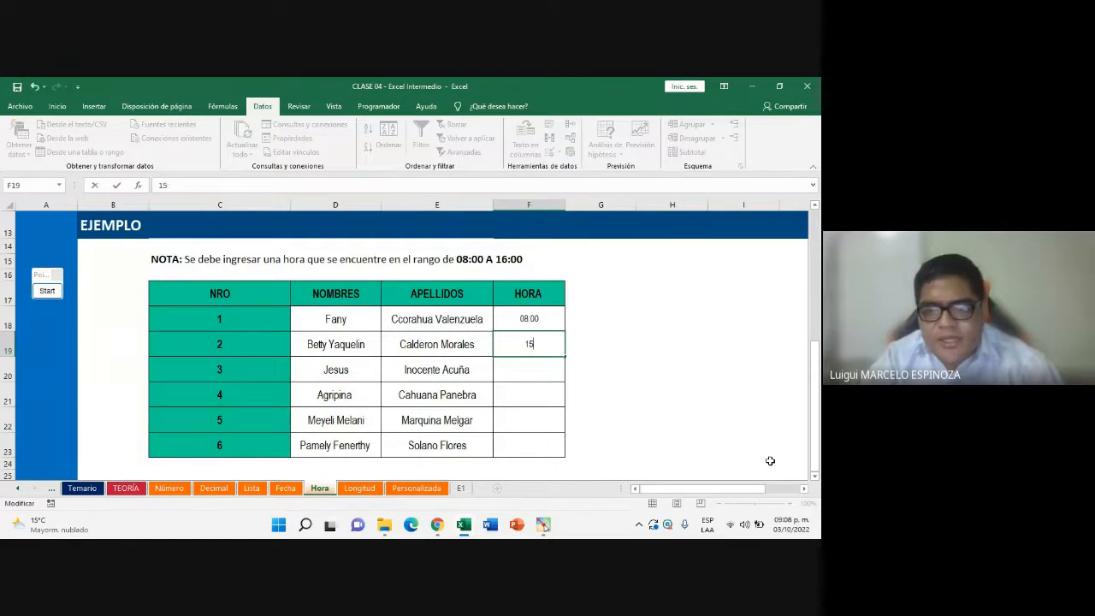
{"action": "type", "text": ":30"}
{"action": "key", "text": "Return"}
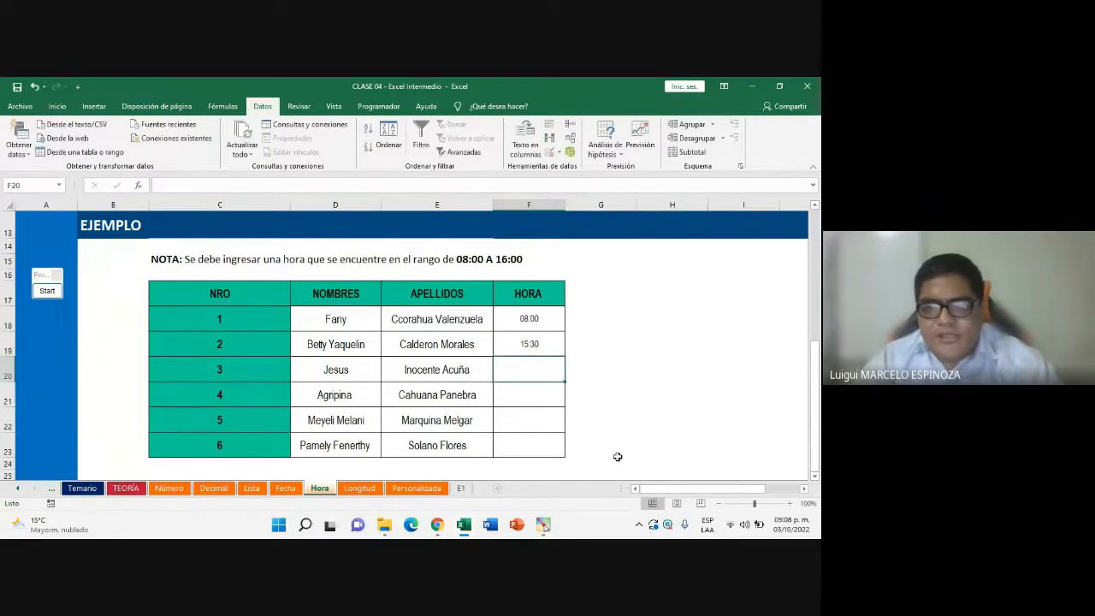
{"action": "left_click", "coordinate": [437, 524]}
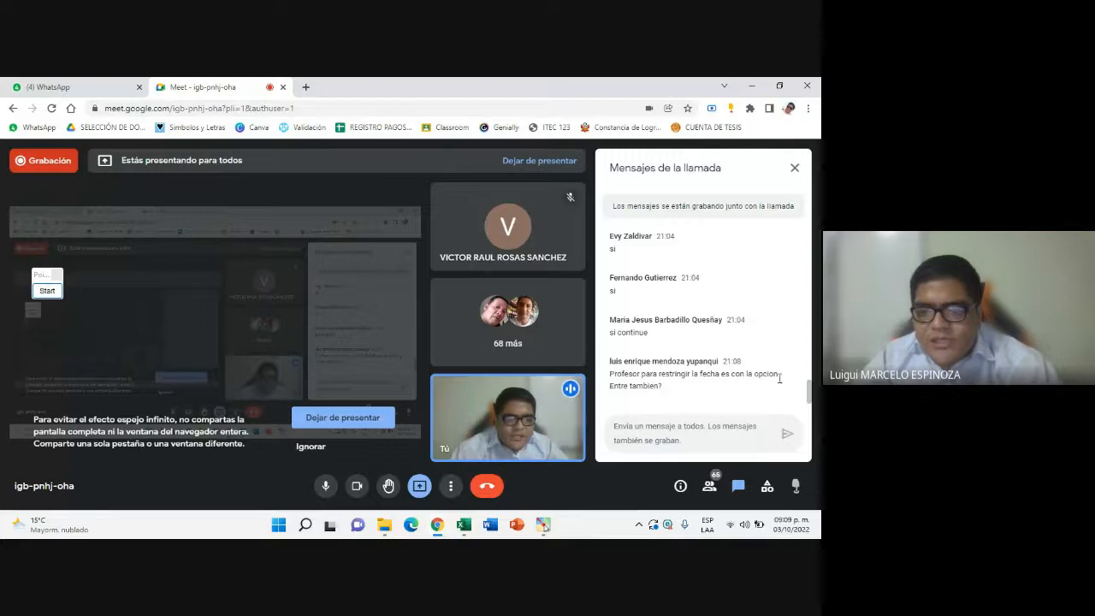
{"action": "left_click", "coordinate": [463, 525]}
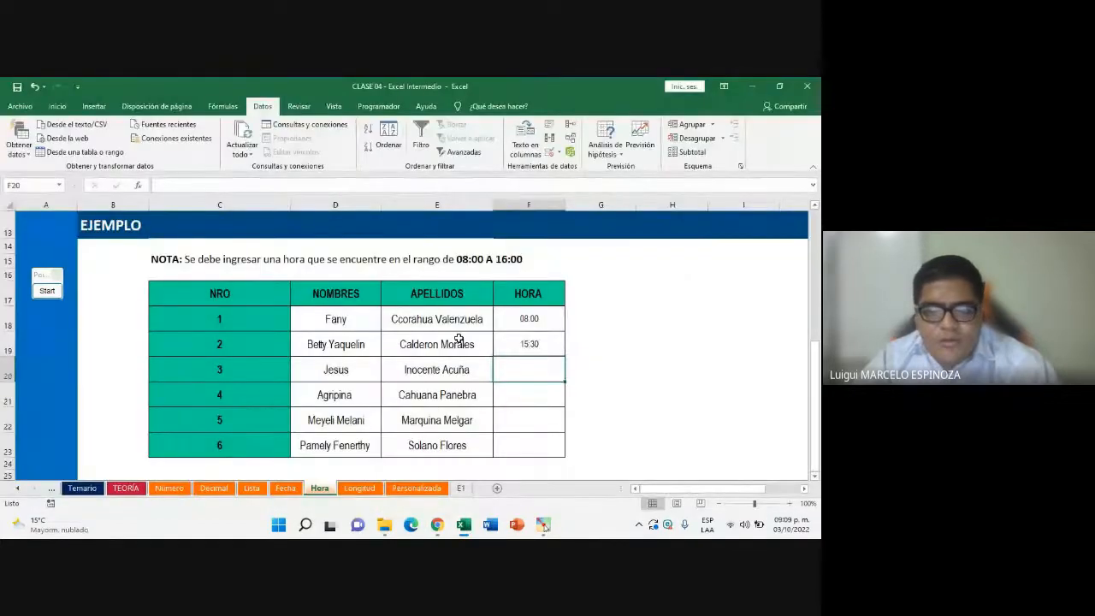
{"action": "key", "text": "ctrl+Page_Up"}
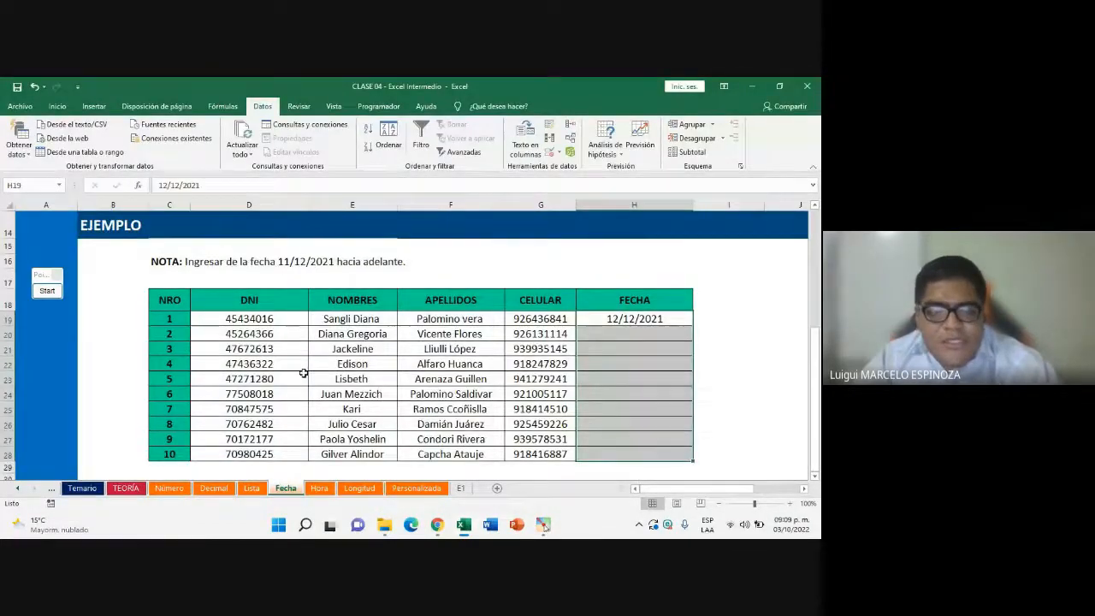
Select FECHA cells H19:H28 and open their date validation rule (≥ 11/12/2021)
{"action": "scroll", "coordinate": [310, 385], "scroll_direction": "down", "scroll_amount": 1}
{"action": "scroll", "coordinate": [296, 376], "scroll_direction": "up", "scroll_amount": 1}
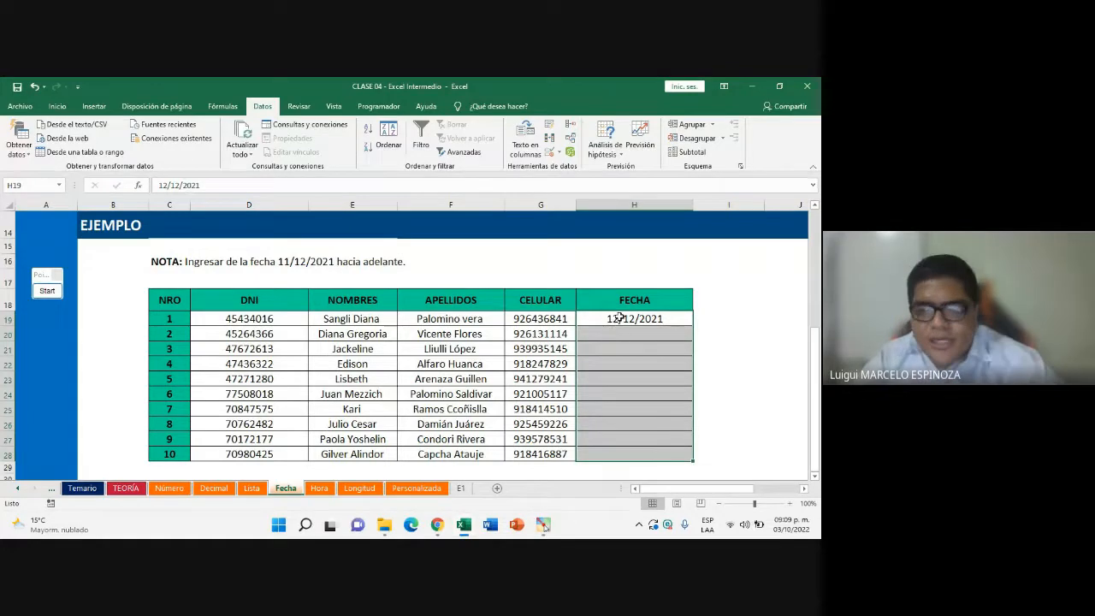
{"action": "left_click_drag", "start_coordinate": [614, 316], "coordinate": [636, 454]}
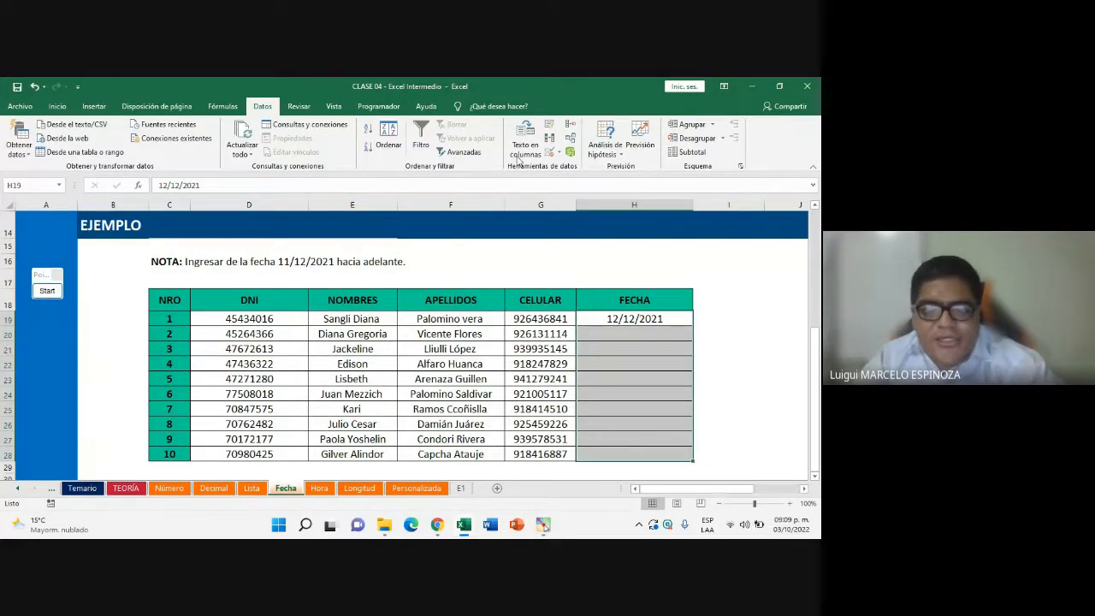
{"action": "left_click", "coordinate": [552, 152]}
{"action": "left_click", "coordinate": [571, 173]}
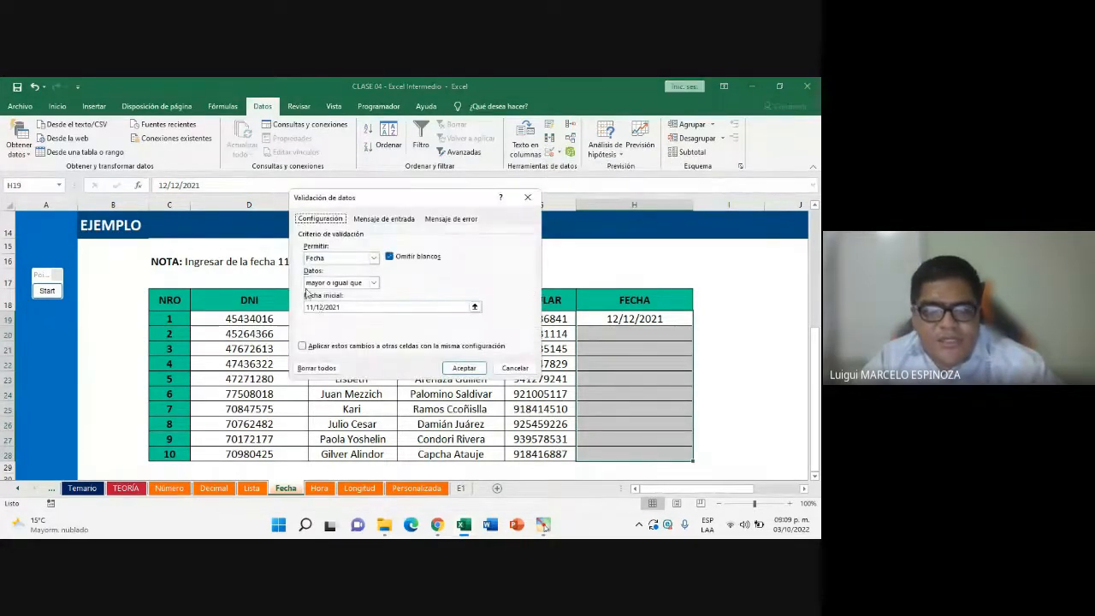
Cancel the date validation dialog unchanged and return to the Hora sheet
{"action": "left_click", "coordinate": [528, 197]}
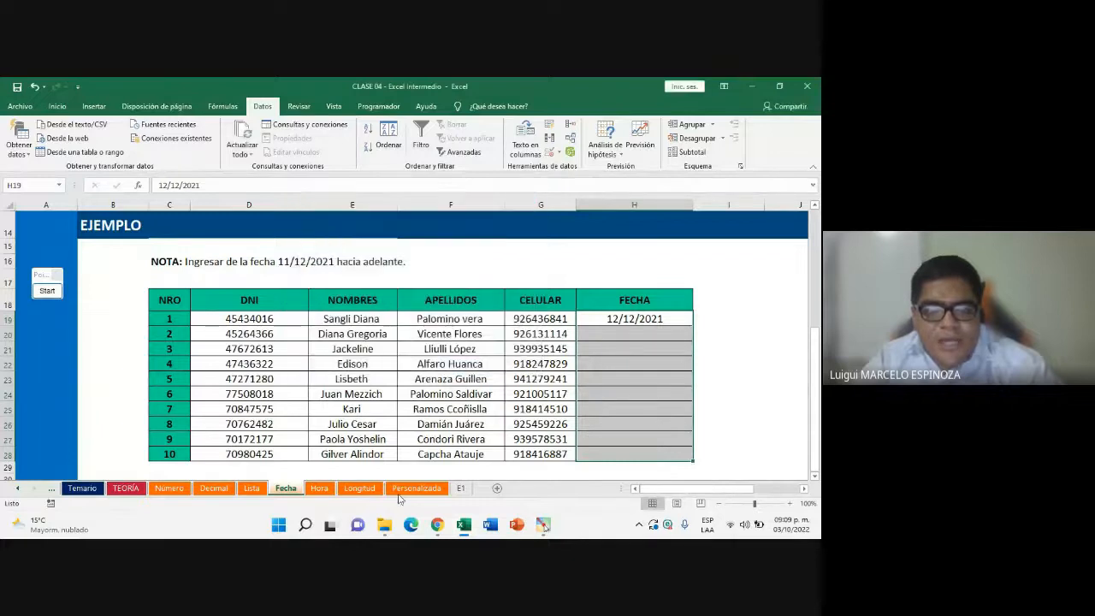
{"action": "left_click", "coordinate": [437, 525]}
{"action": "left_click", "coordinate": [391, 465]}
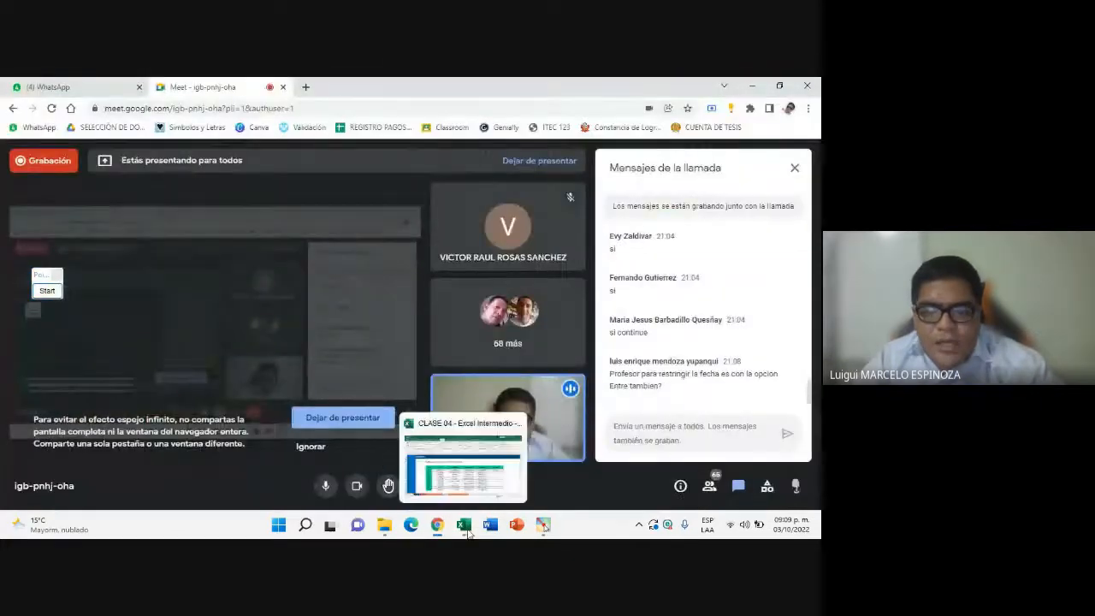
{"action": "left_click", "coordinate": [468, 534]}
{"action": "left_click", "coordinate": [319, 488]}
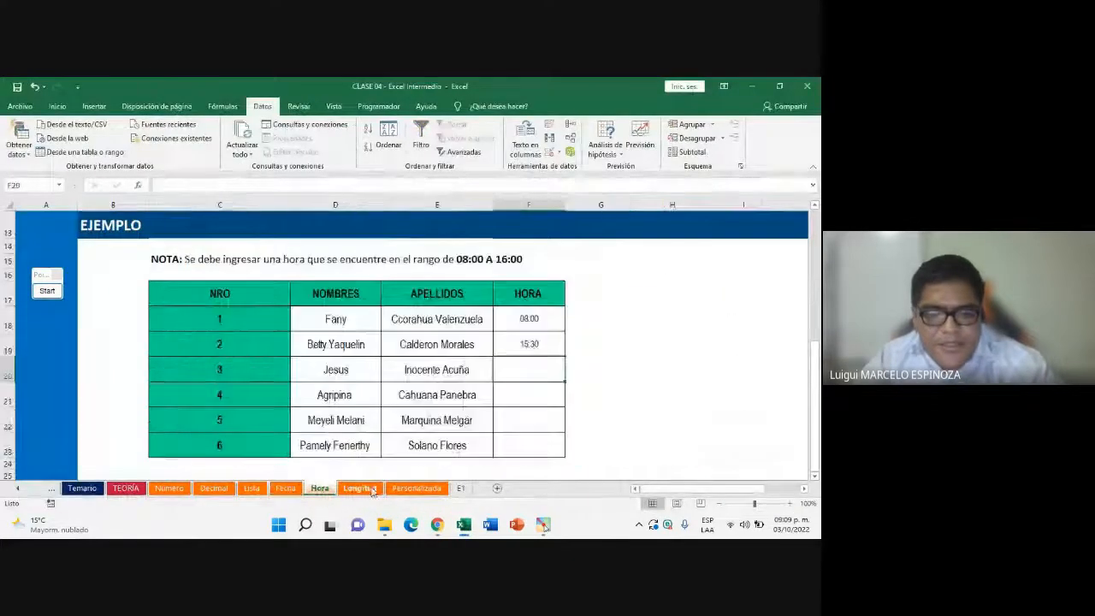
Turn off the camera in the Meet call, check the chat, then open the Longitud sheet
{"action": "left_click", "coordinate": [438, 525]}
{"action": "left_click", "coordinate": [396, 467]}
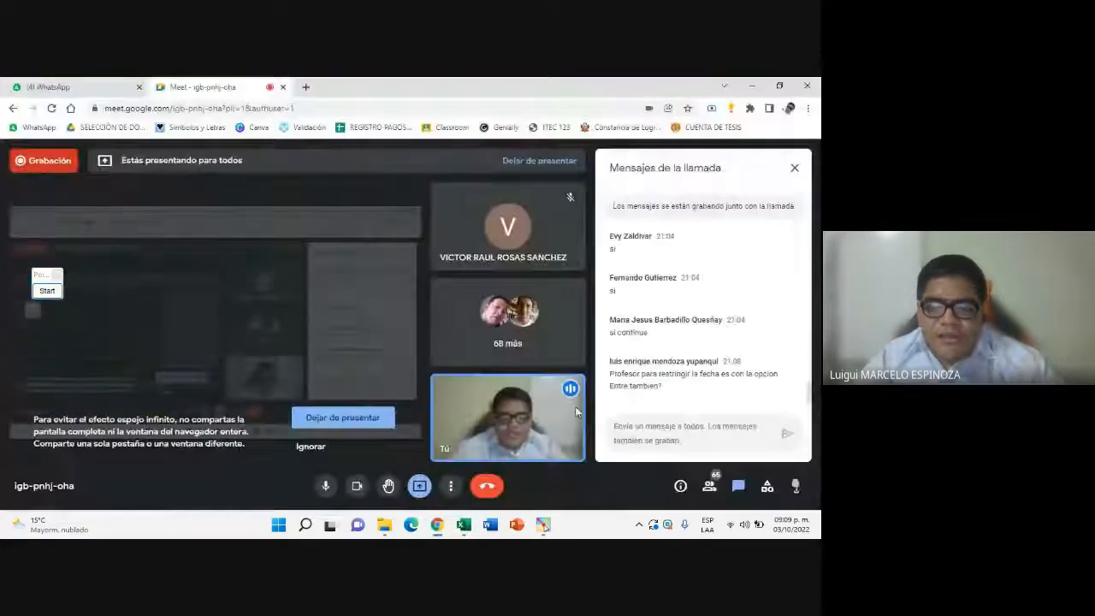
{"action": "left_click", "coordinate": [357, 485]}
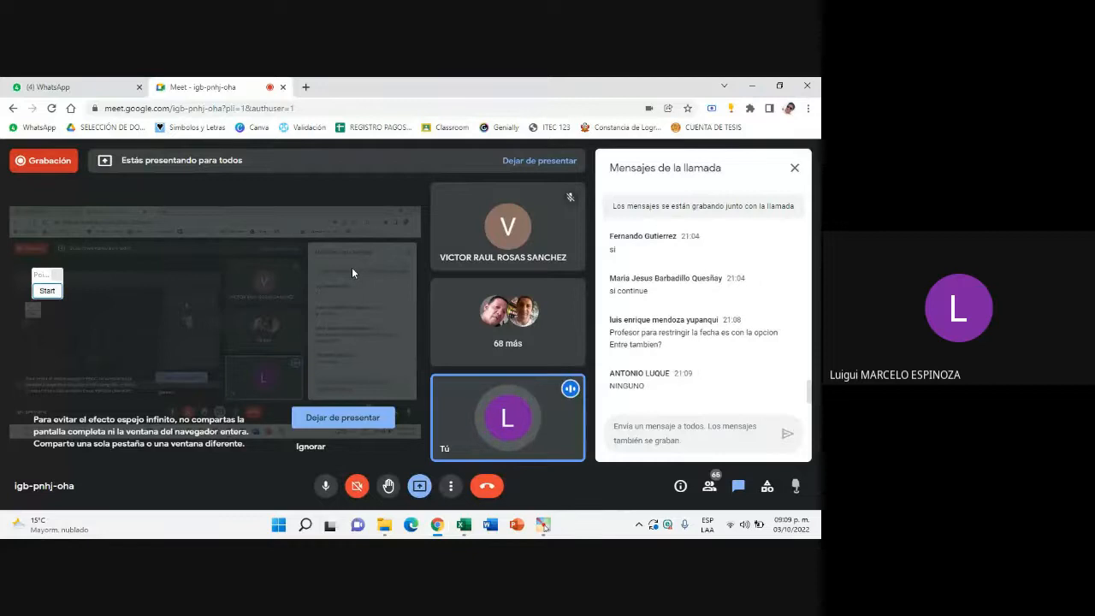
{"action": "left_click", "coordinate": [463, 526]}
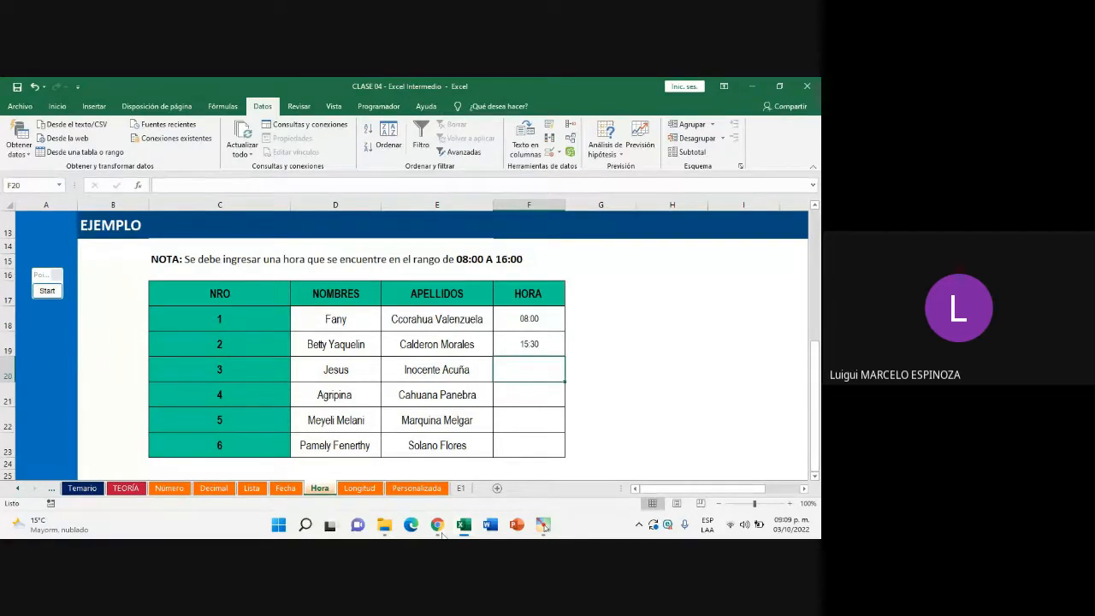
{"action": "left_click", "coordinate": [438, 524]}
{"action": "left_click", "coordinate": [386, 477]}
{"action": "scroll", "coordinate": [635, 313], "scroll_direction": "up", "scroll_amount": 3}
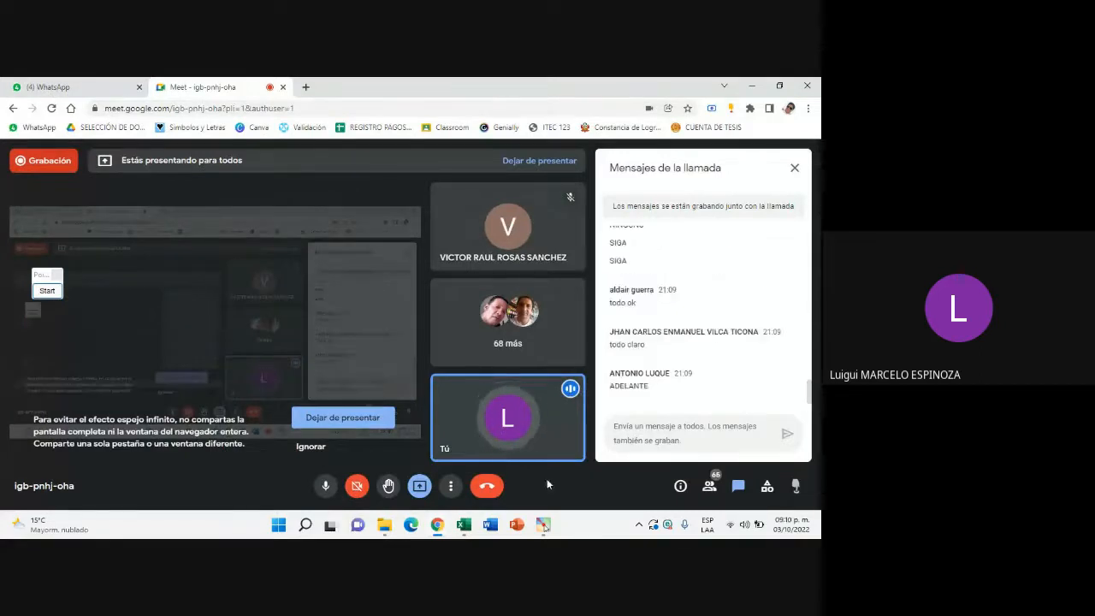
{"action": "left_click", "coordinate": [464, 524]}
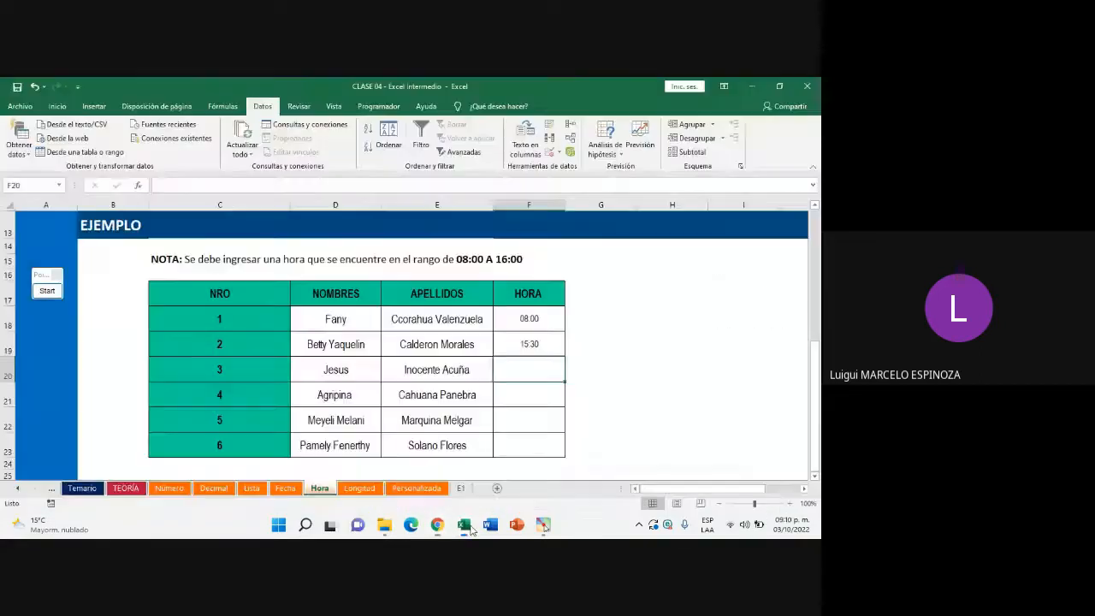
{"action": "left_click", "coordinate": [360, 488]}
Scroll the Longitud sheet down to the volleyball registration table and pick a CELULAR cell
{"action": "scroll", "coordinate": [418, 351], "scroll_direction": "up", "scroll_amount": 5}
{"action": "scroll", "coordinate": [418, 350], "scroll_direction": "up", "scroll_amount": 2}
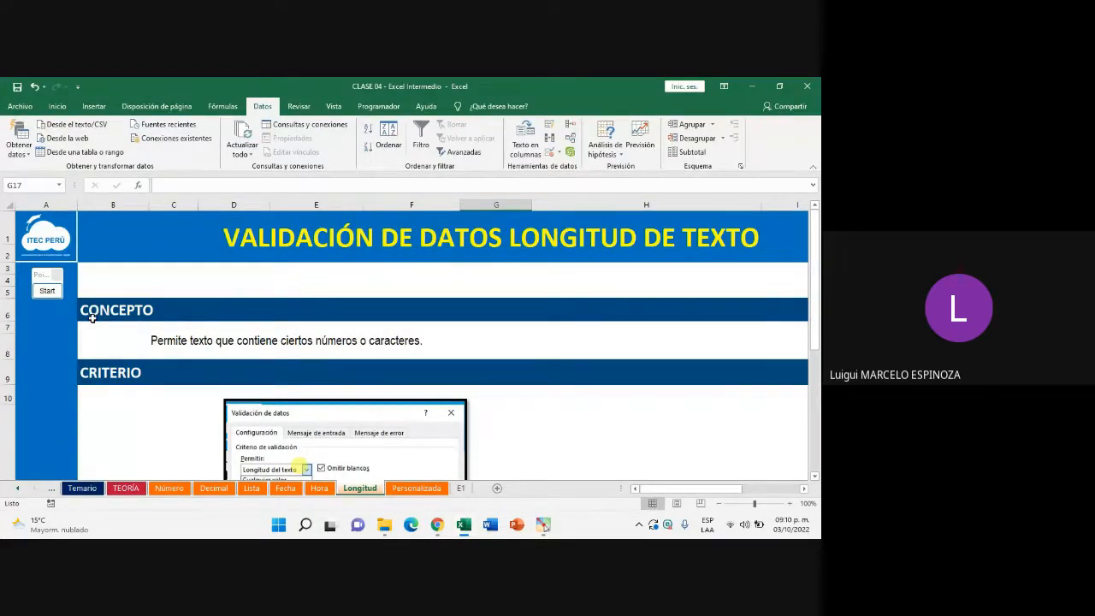
{"action": "left_click", "coordinate": [197, 340]}
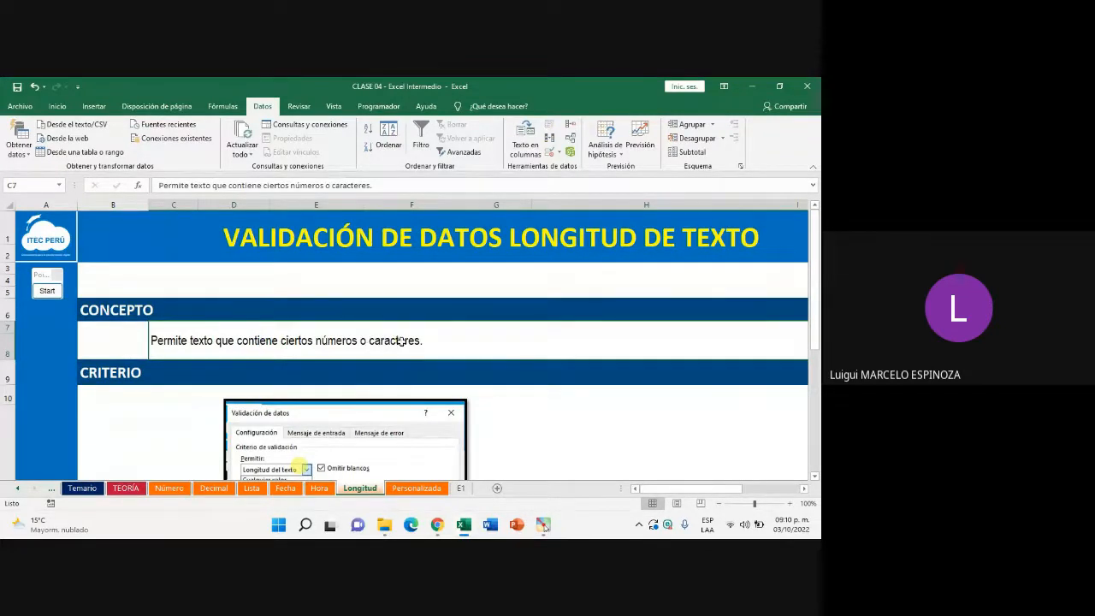
{"action": "scroll", "coordinate": [311, 355], "scroll_direction": "down", "scroll_amount": 2}
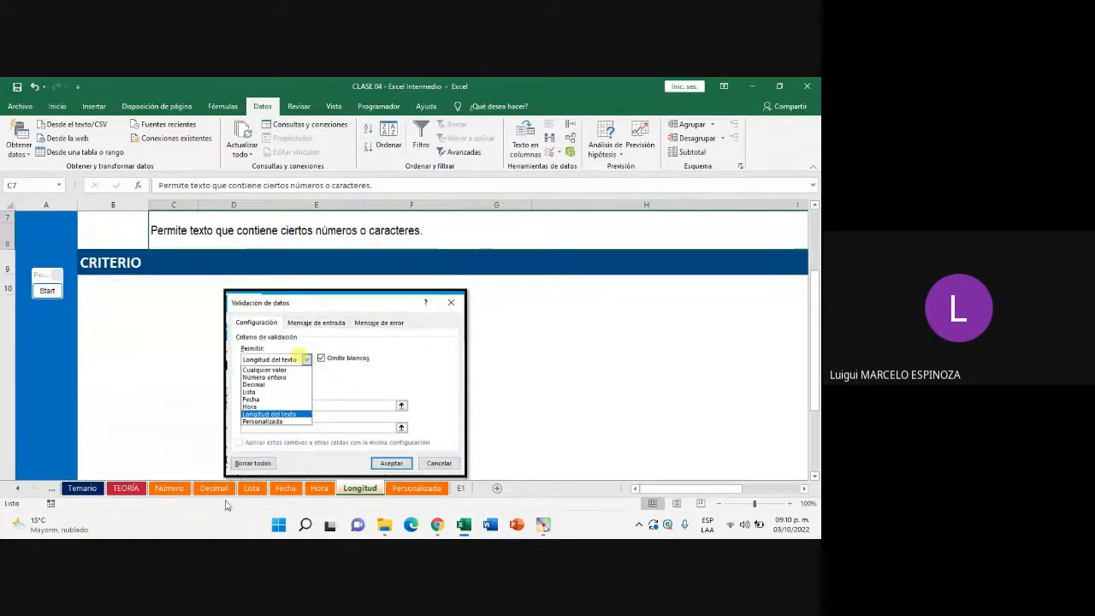
{"action": "left_click", "coordinate": [126, 487]}
{"action": "scroll", "coordinate": [565, 373], "scroll_direction": "down", "scroll_amount": 1}
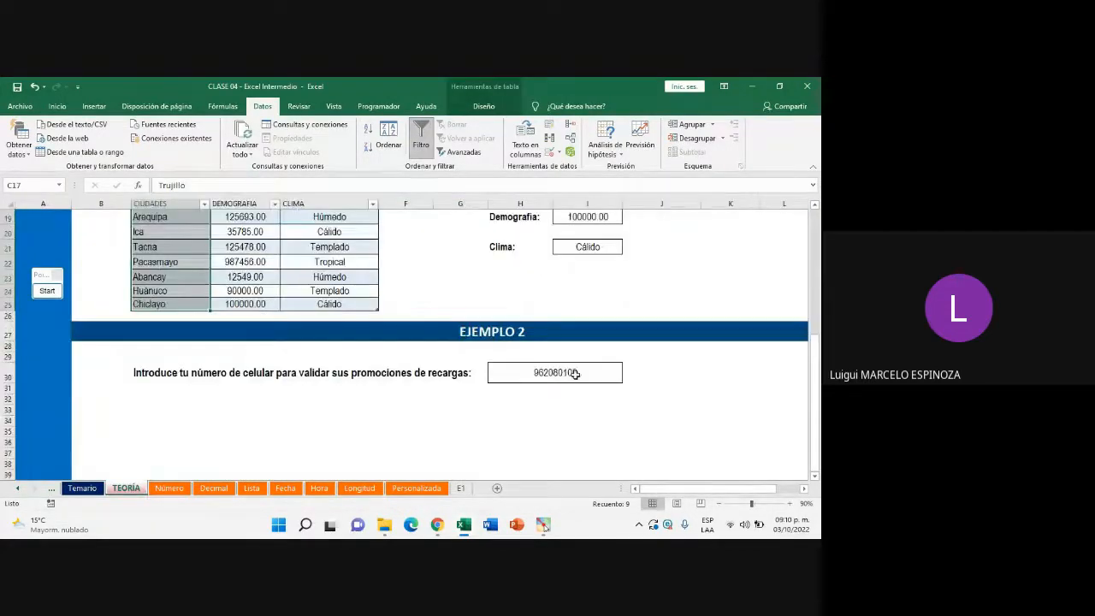
{"action": "left_click", "coordinate": [360, 488]}
{"action": "scroll", "coordinate": [344, 370], "scroll_direction": "up", "scroll_amount": 2}
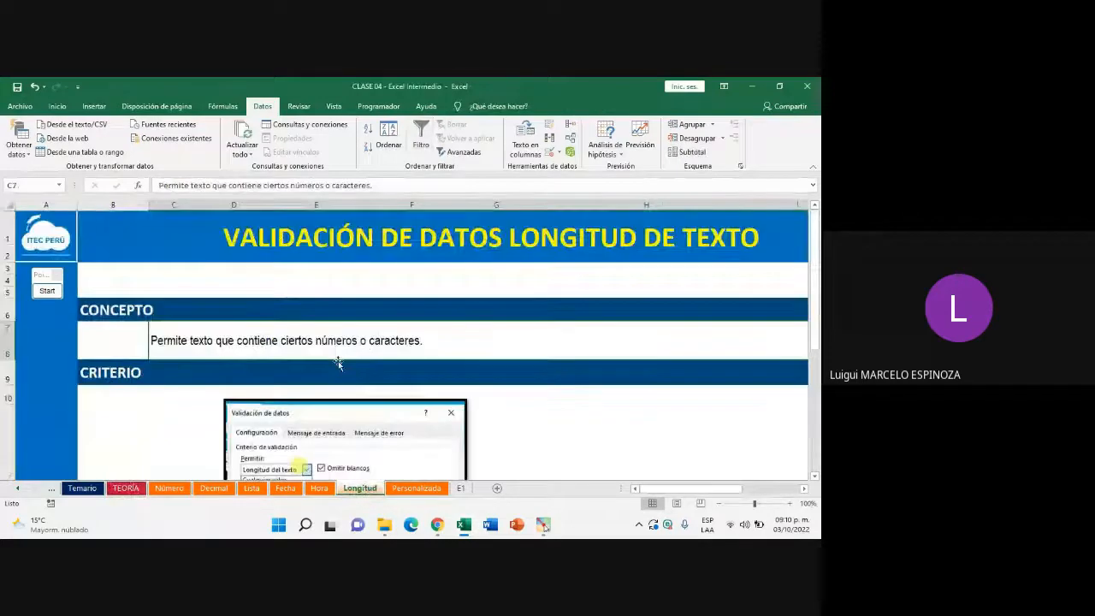
{"action": "scroll", "coordinate": [326, 342], "scroll_direction": "down", "scroll_amount": 2}
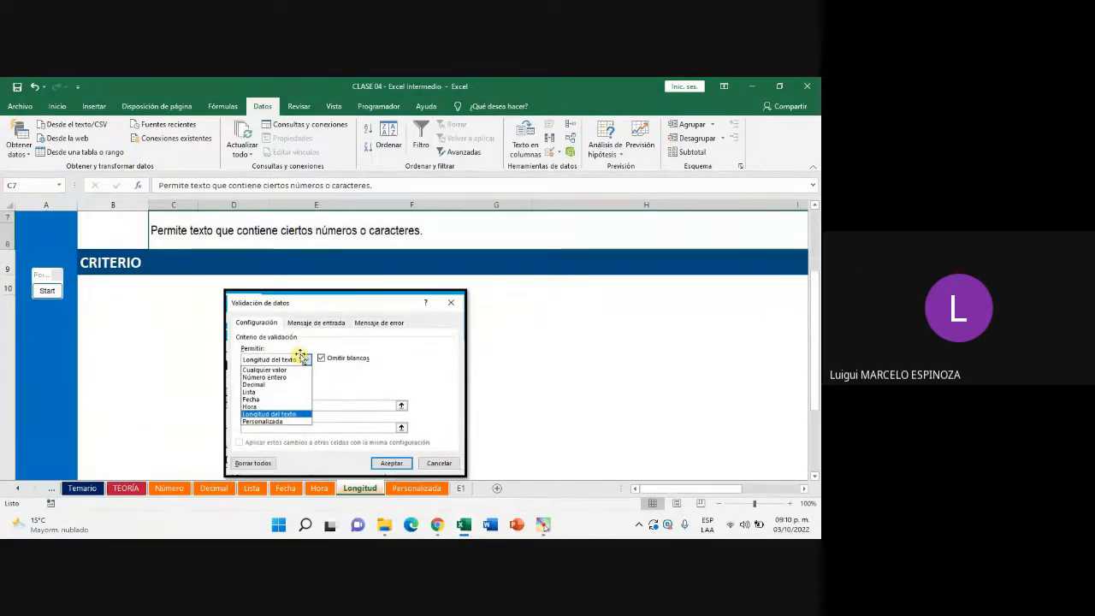
{"action": "scroll", "coordinate": [301, 357], "scroll_direction": "down", "scroll_amount": 2}
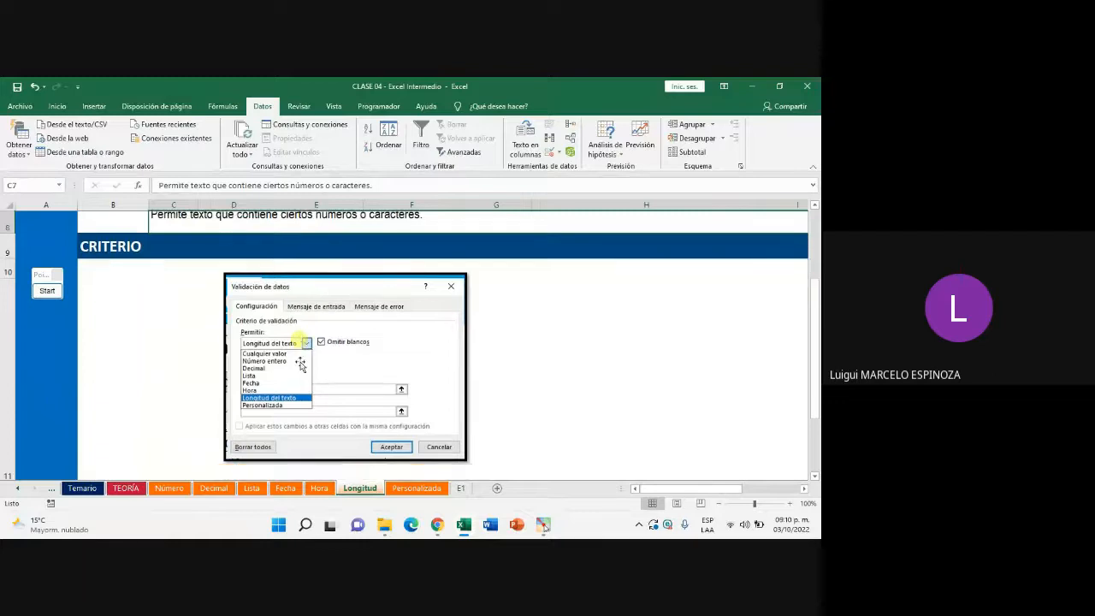
{"action": "scroll", "coordinate": [301, 364], "scroll_direction": "down", "scroll_amount": 3}
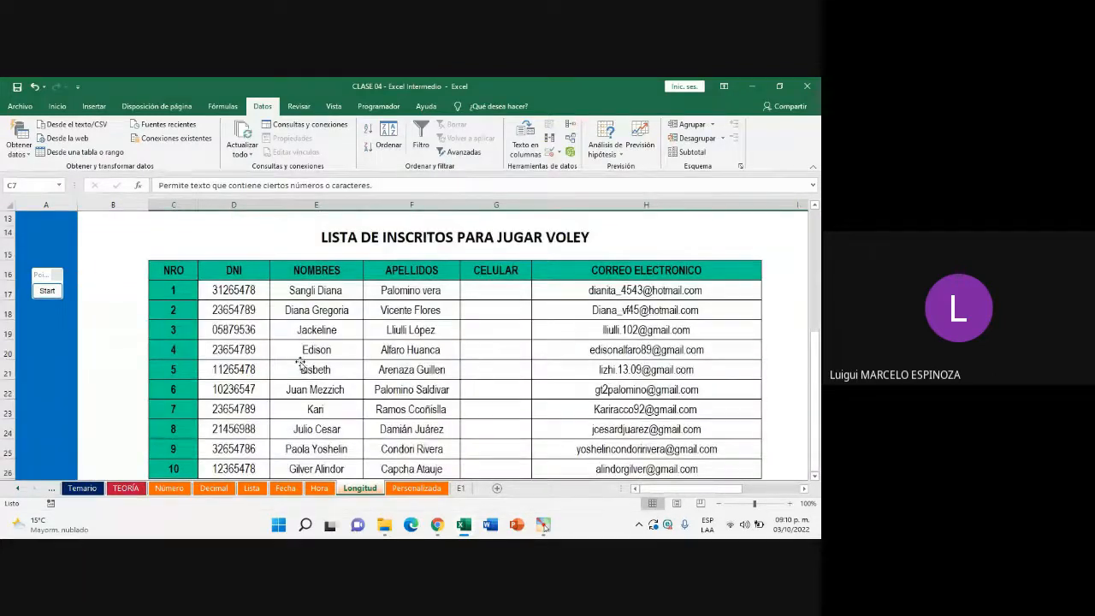
{"action": "scroll", "coordinate": [315, 369], "scroll_direction": "up", "scroll_amount": 2}
{"action": "scroll", "coordinate": [180, 299], "scroll_direction": "down", "scroll_amount": 3}
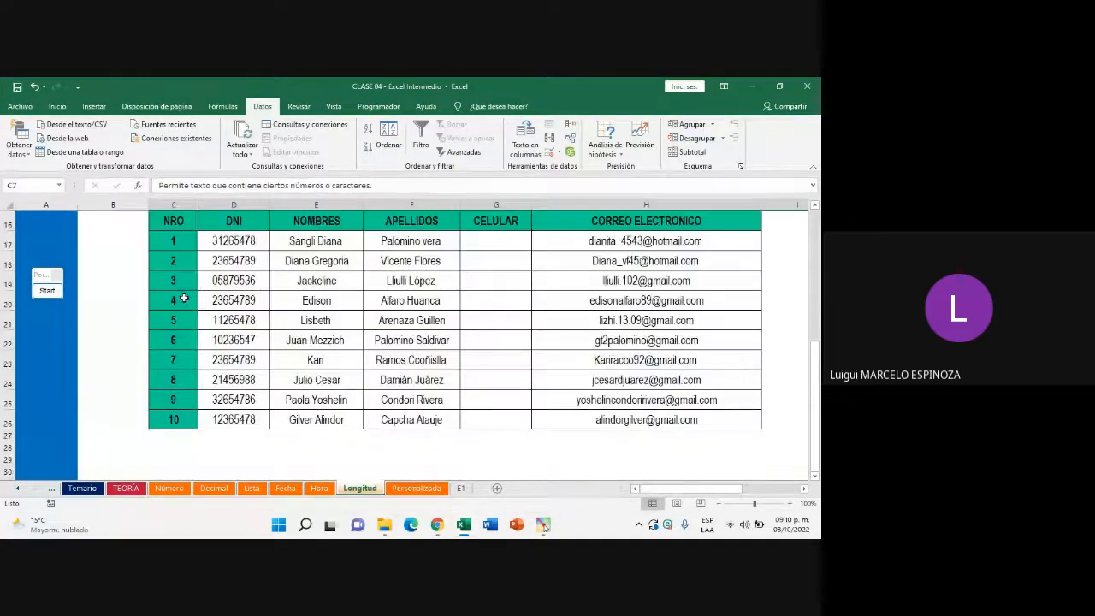
{"action": "left_click", "coordinate": [512, 281]}
Select the CELULAR cells G17:G26 and open their data validation settings
{"action": "left_click_drag", "start_coordinate": [500, 244], "coordinate": [511, 419]}
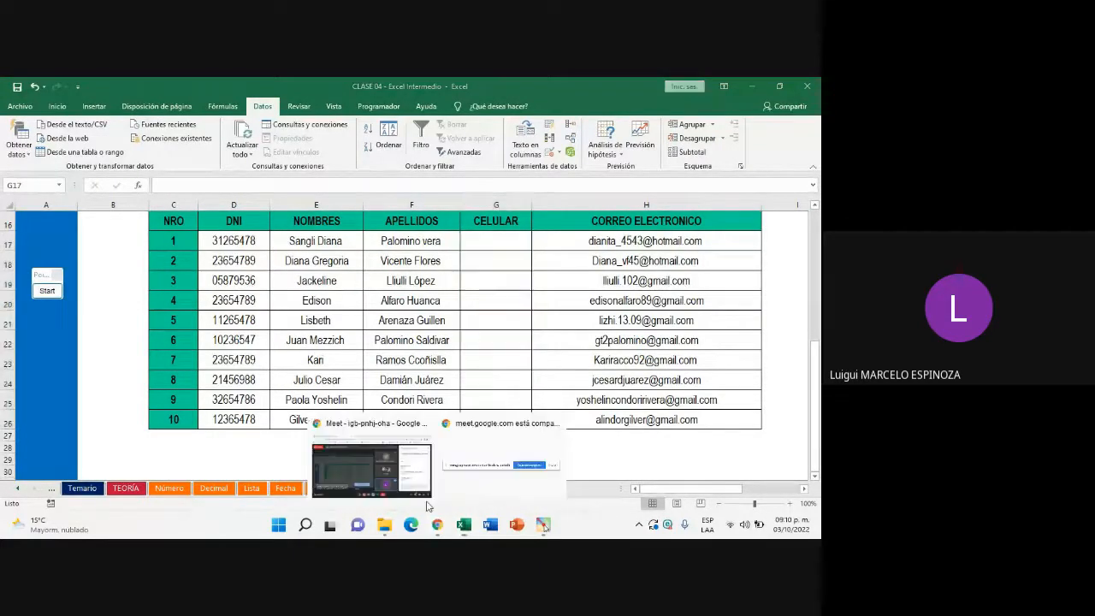
{"action": "left_click", "coordinate": [428, 423]}
{"action": "left_click", "coordinate": [463, 525]}
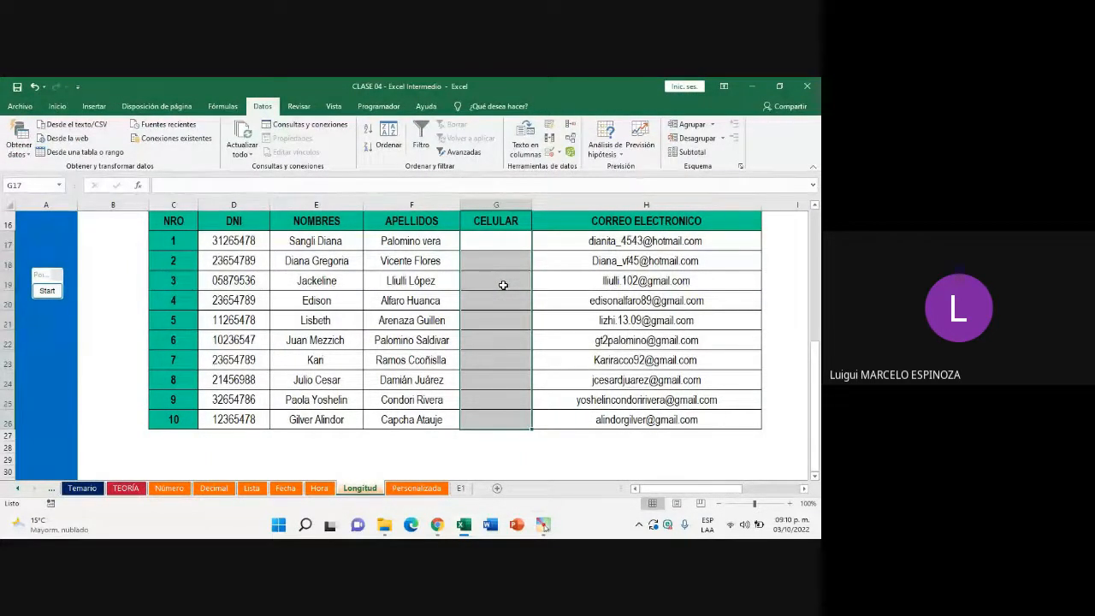
{"action": "left_click_drag", "start_coordinate": [485, 245], "coordinate": [496, 414]}
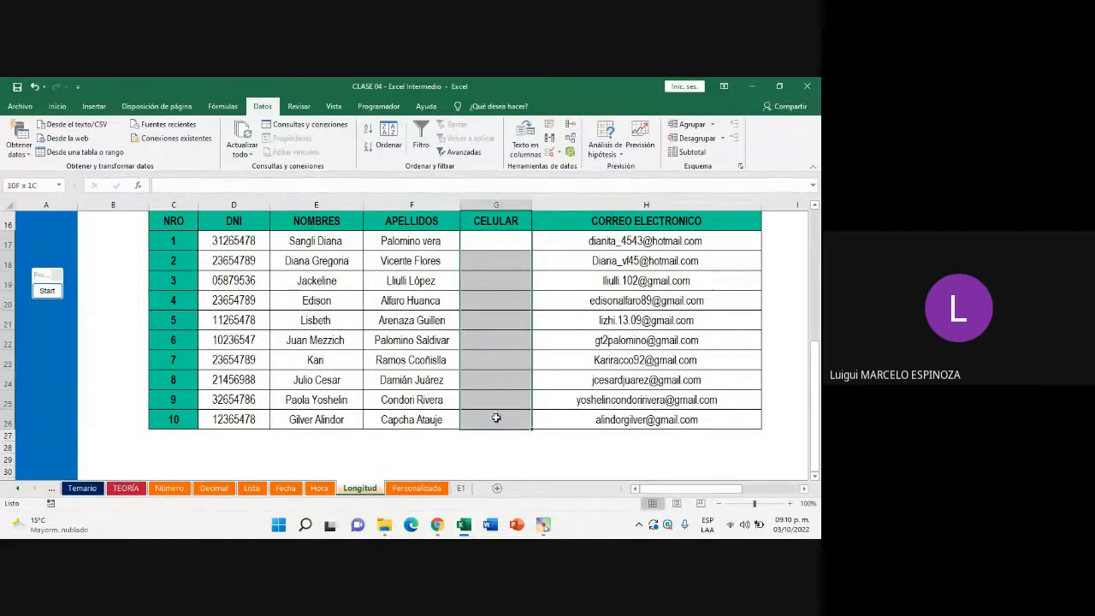
{"action": "left_click_drag", "start_coordinate": [484, 236], "coordinate": [485, 419]}
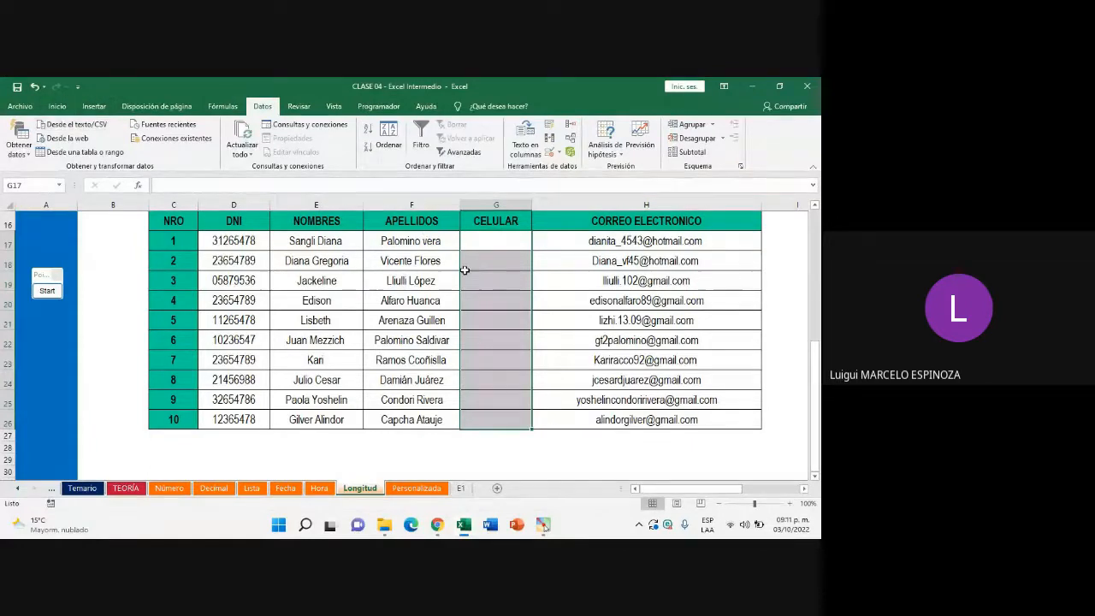
{"action": "left_click", "coordinate": [561, 152]}
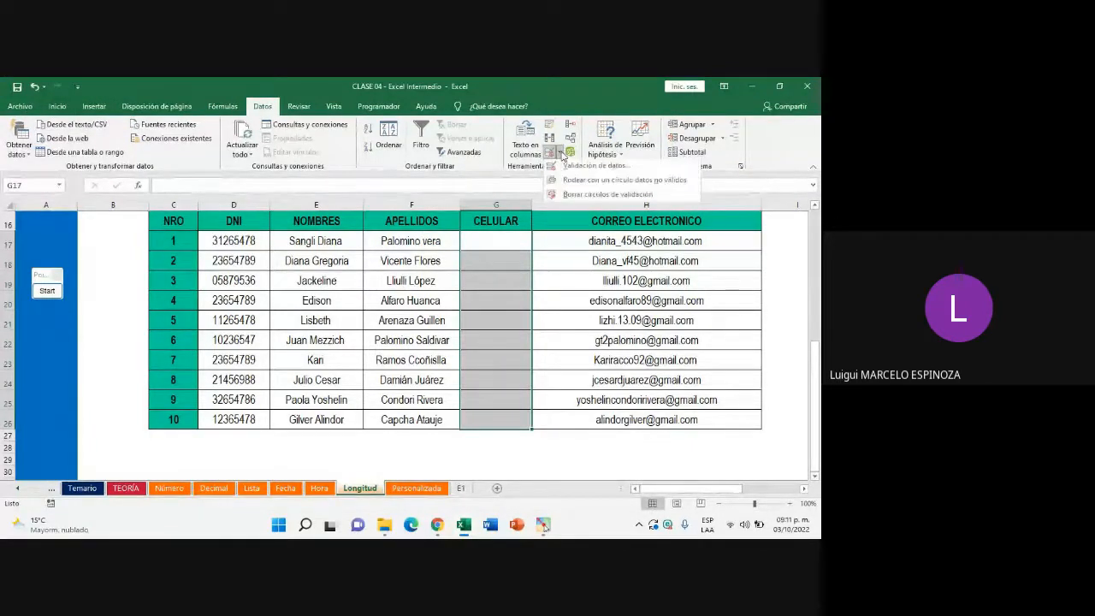
{"action": "left_click", "coordinate": [591, 165]}
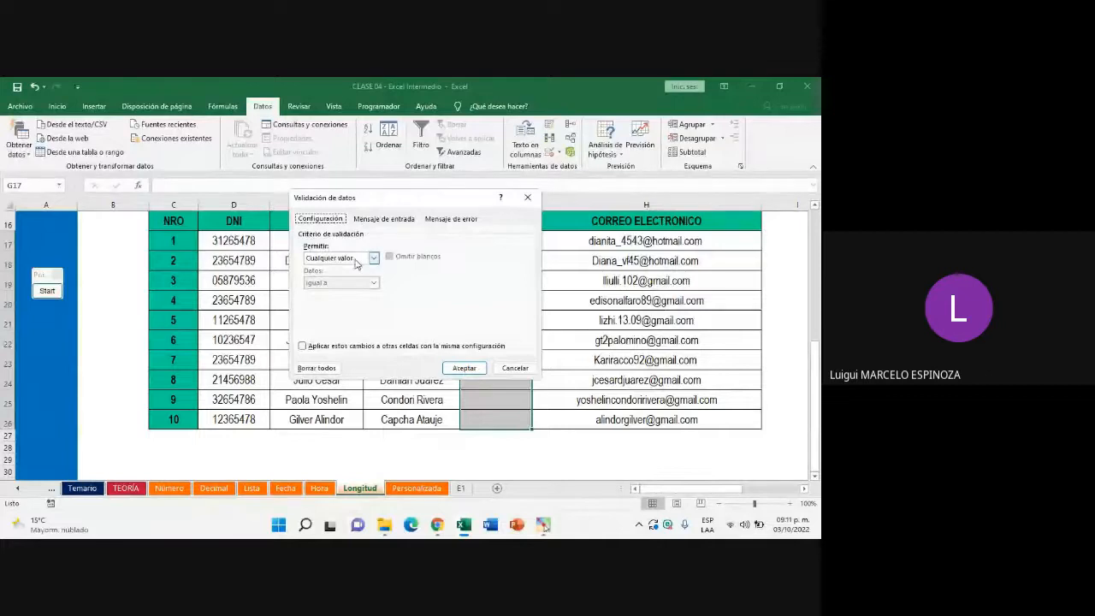
Restrict entries to Longitud del texto igual a 9
{"action": "left_click", "coordinate": [356, 262]}
{"action": "left_click", "coordinate": [343, 316]}
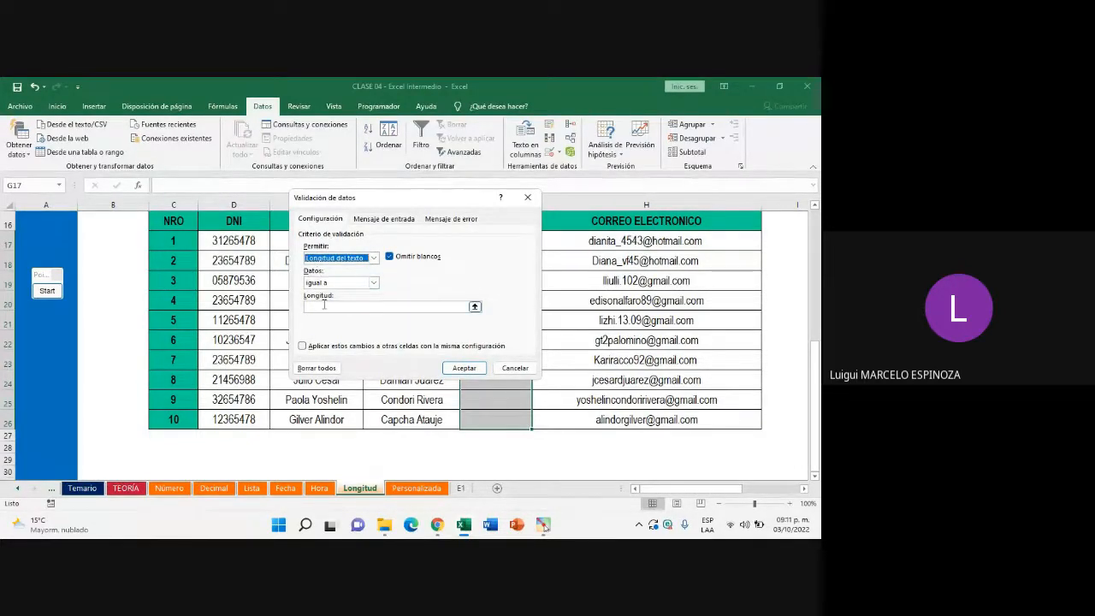
{"action": "left_click", "coordinate": [396, 308]}
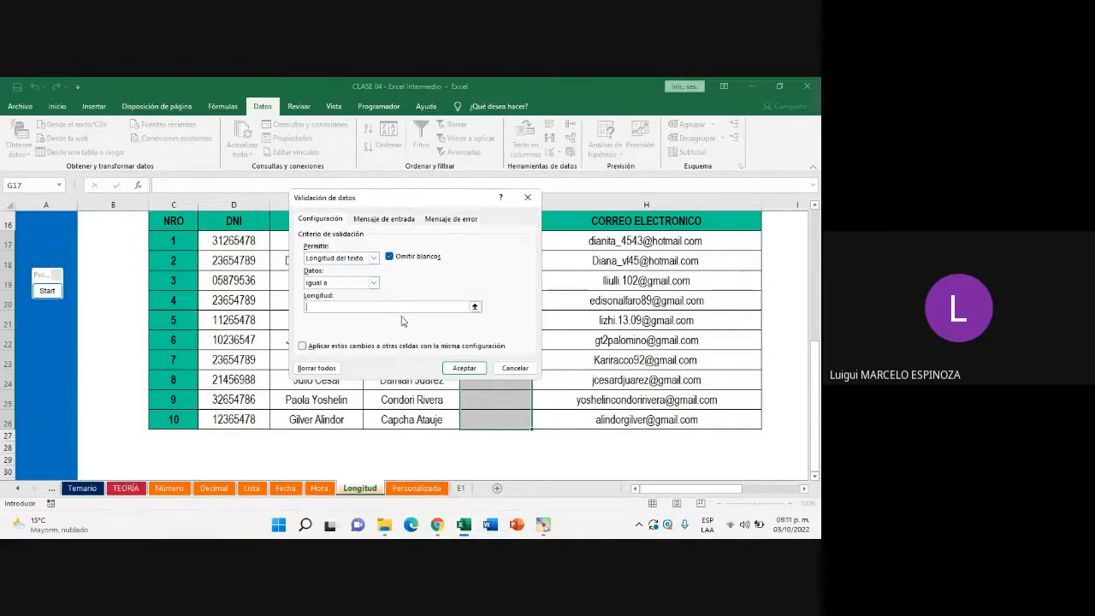
{"action": "type", "text": "9"}
{"action": "left_click", "coordinate": [441, 522]}
{"action": "left_click", "coordinate": [395, 463]}
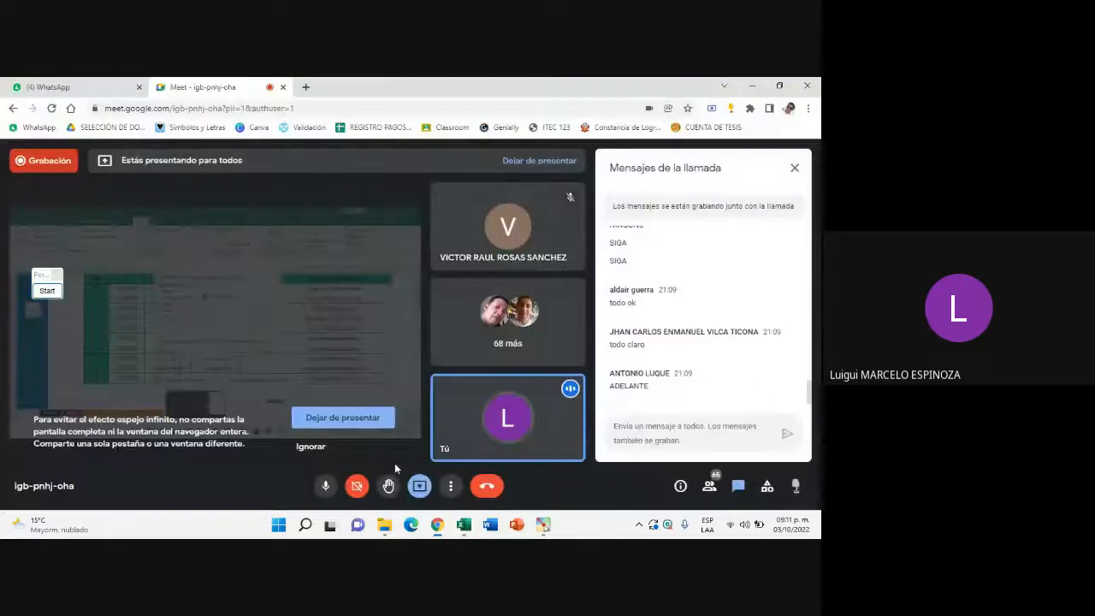
{"action": "left_click", "coordinate": [464, 526]}
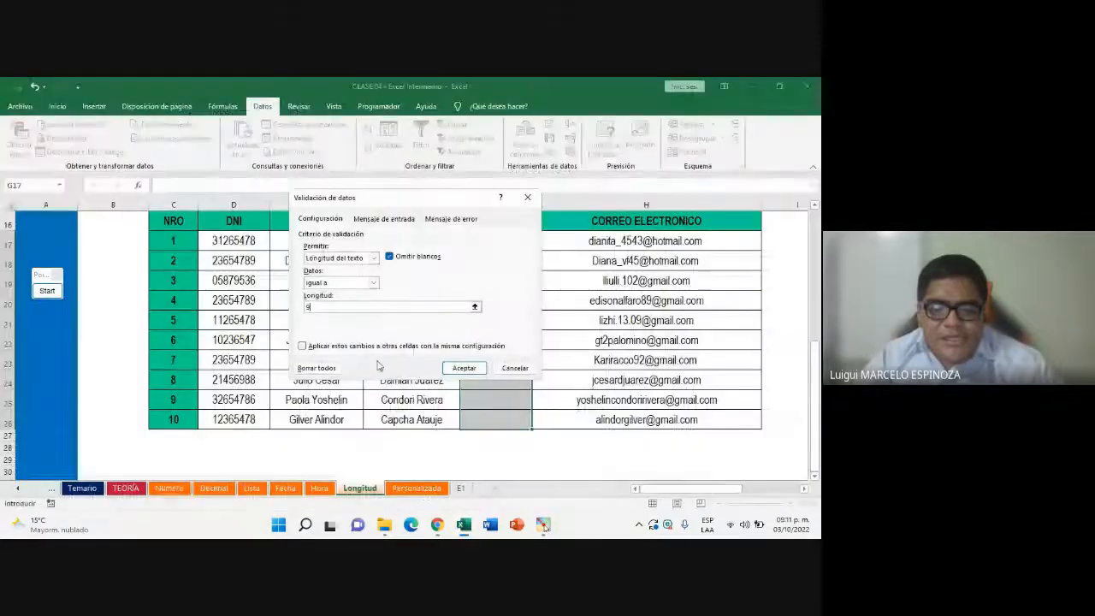
{"action": "left_click", "coordinate": [373, 282]}
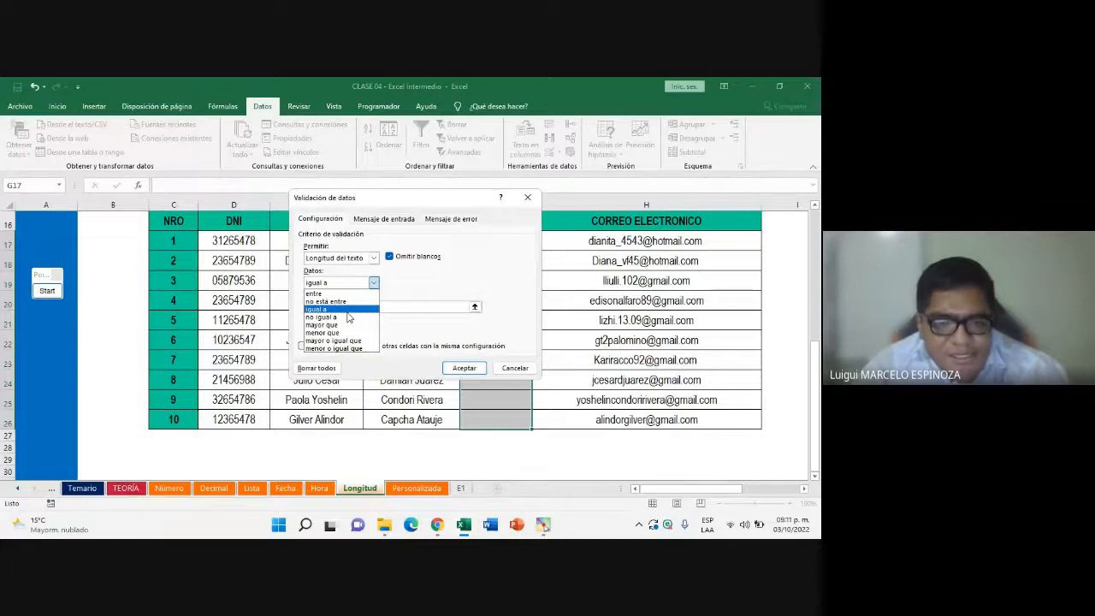
{"action": "left_click", "coordinate": [397, 284]}
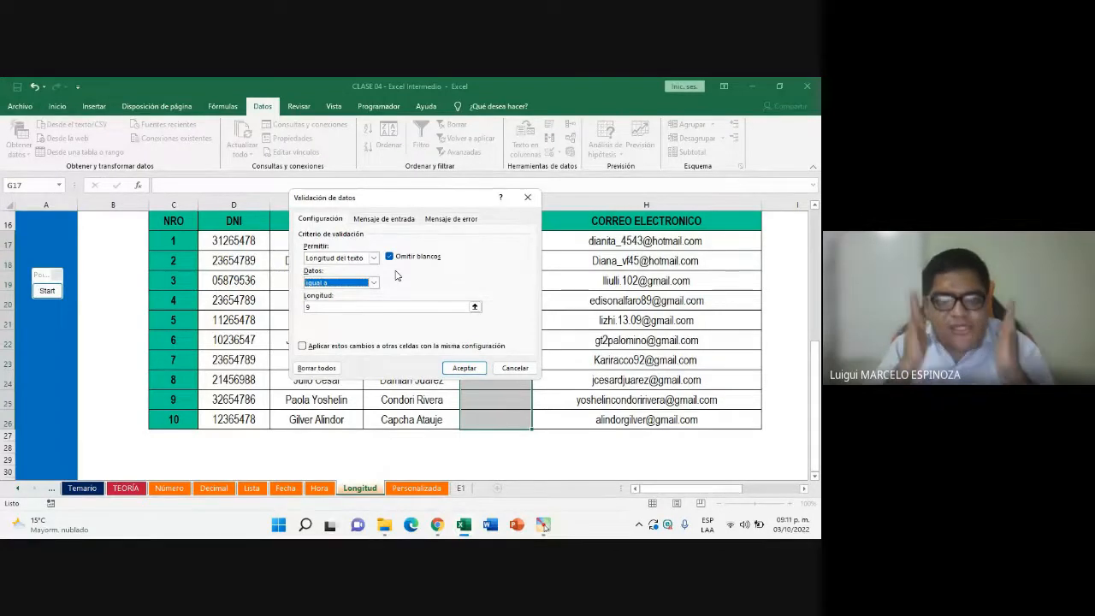
{"action": "left_click", "coordinate": [337, 306]}
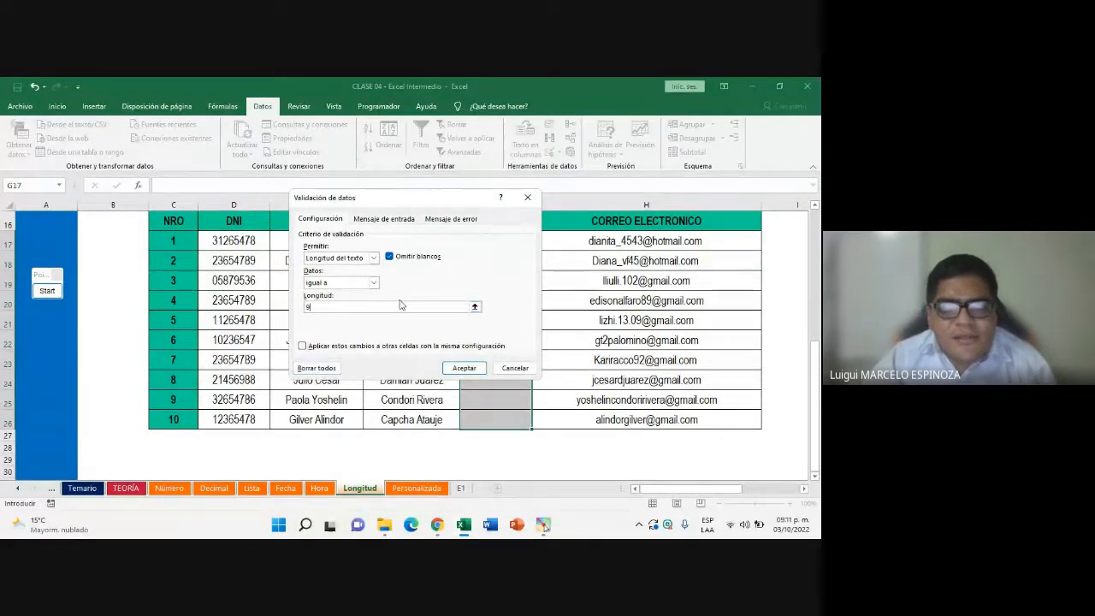
Apply the 9-character length rule and click G17 and G21 to try it
{"action": "left_click", "coordinate": [473, 369]}
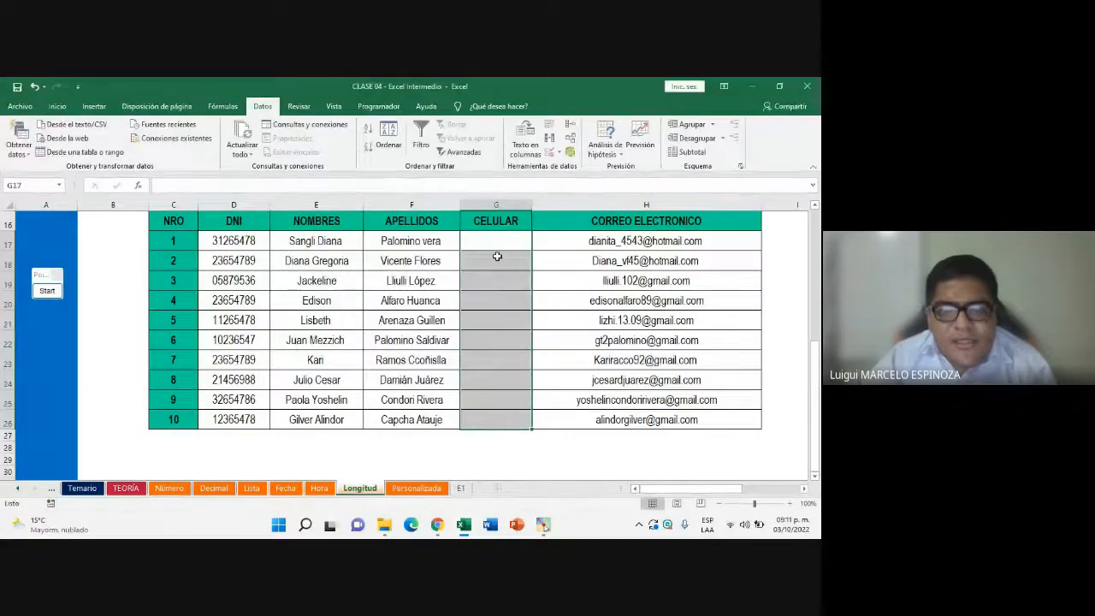
{"action": "left_click", "coordinate": [497, 238]}
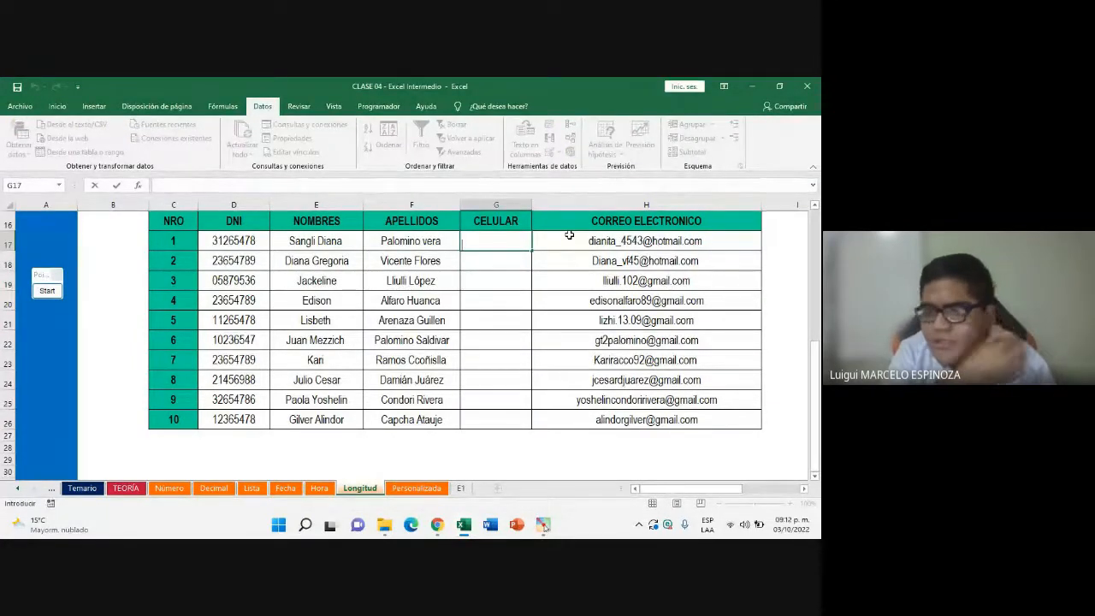
{"action": "left_click", "coordinate": [520, 321]}
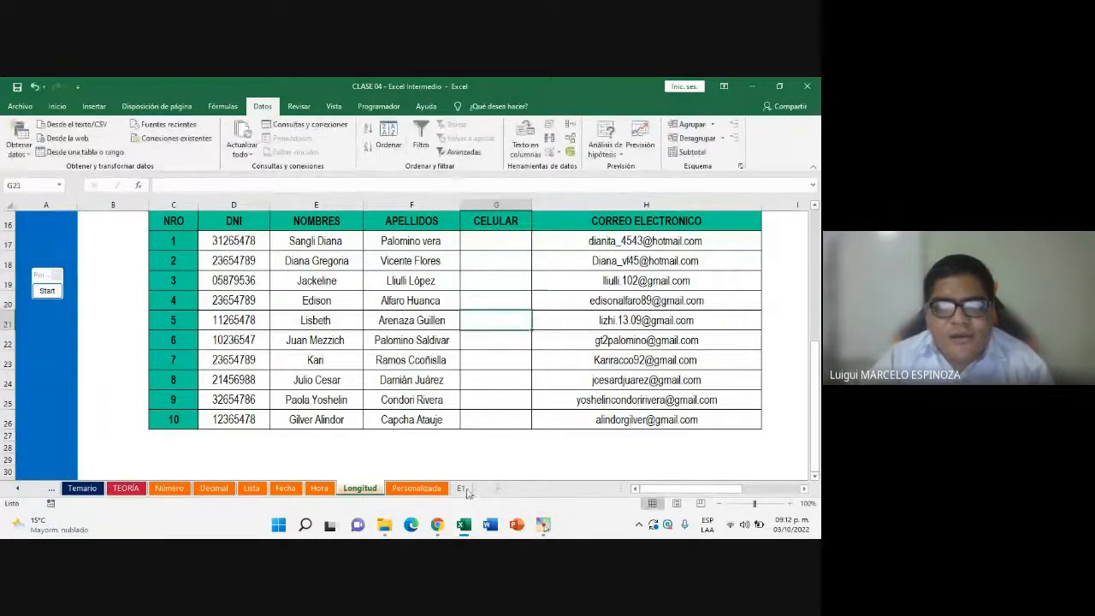
{"action": "left_click", "coordinate": [437, 526]}
{"action": "left_click", "coordinate": [464, 525]}
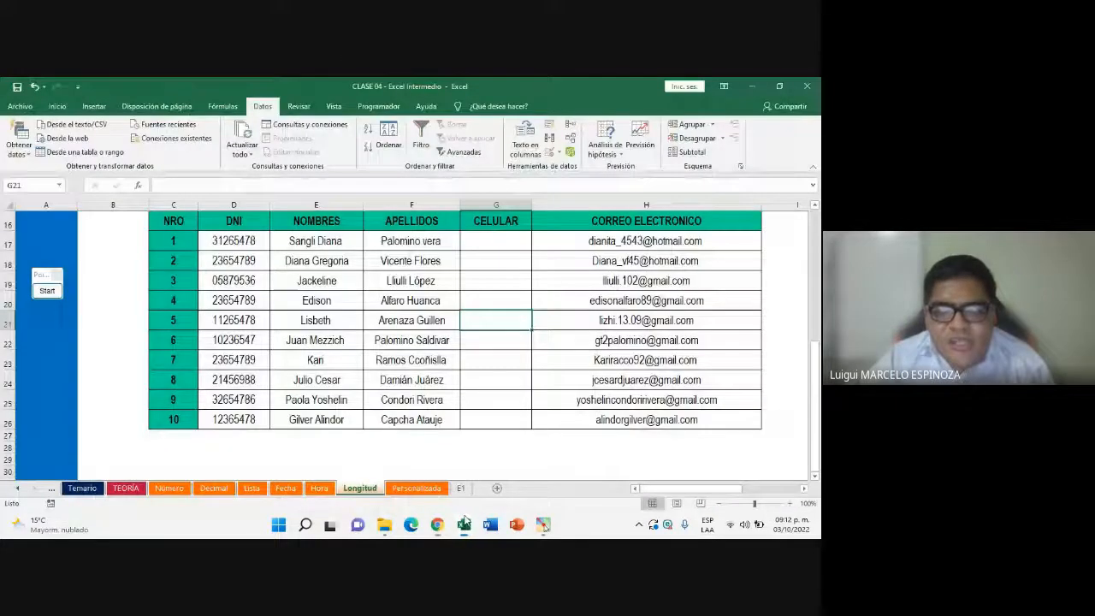
Reselect G17:G26, review the length rule, close it unchanged, and switch to Meet
{"action": "left_click_drag", "start_coordinate": [498, 240], "coordinate": [497, 418]}
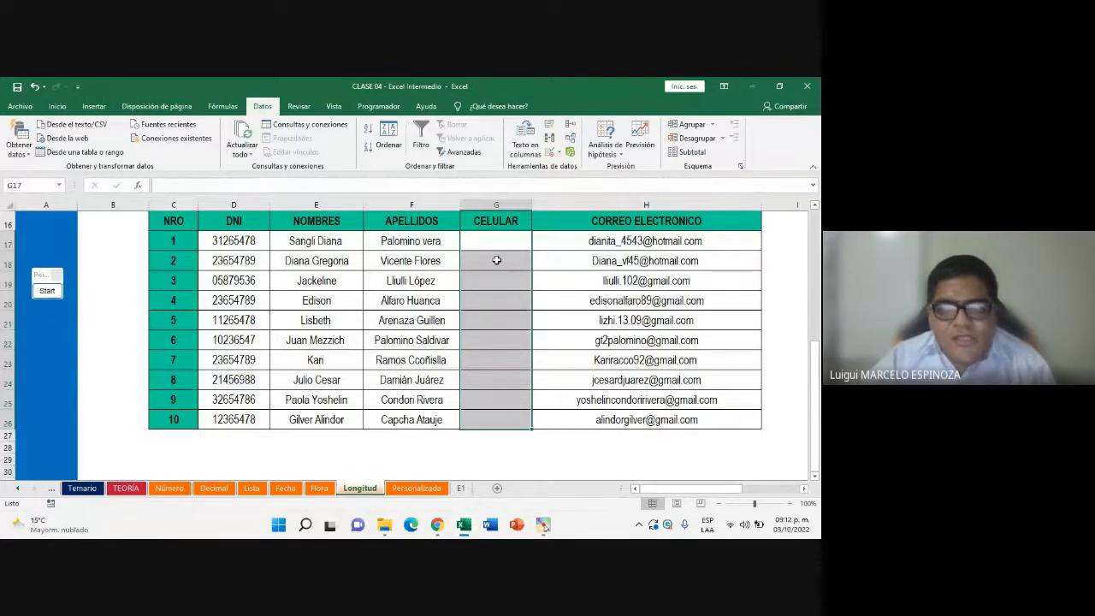
{"action": "scroll", "coordinate": [303, 251], "scroll_direction": "up", "scroll_amount": 3}
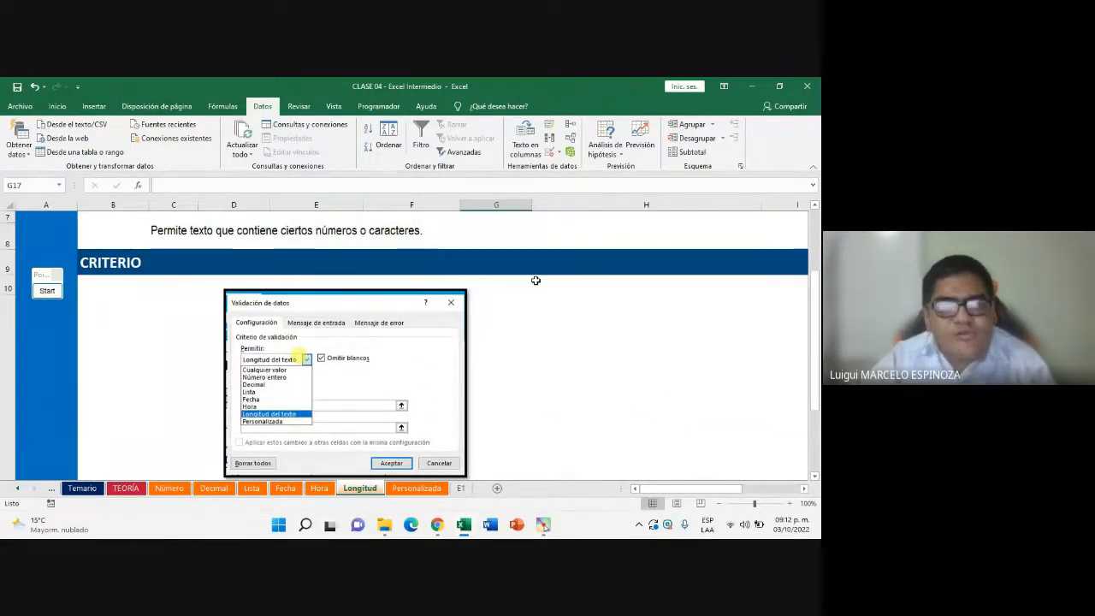
{"action": "scroll", "coordinate": [560, 362], "scroll_direction": "down", "scroll_amount": 4}
{"action": "scroll", "coordinate": [526, 368], "scroll_direction": "up", "scroll_amount": 1}
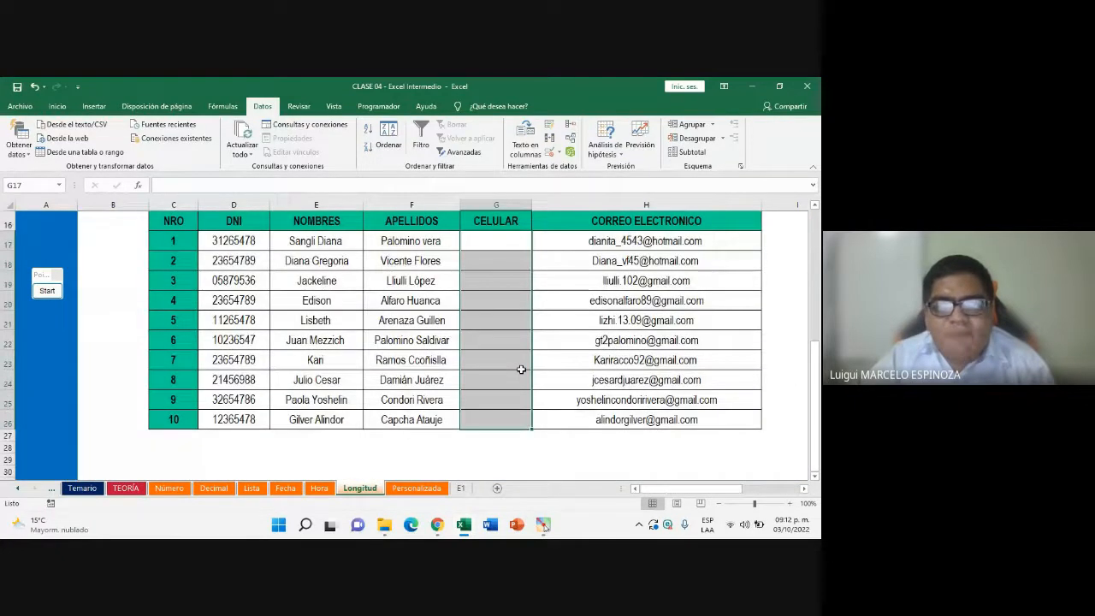
{"action": "left_click", "coordinate": [552, 152]}
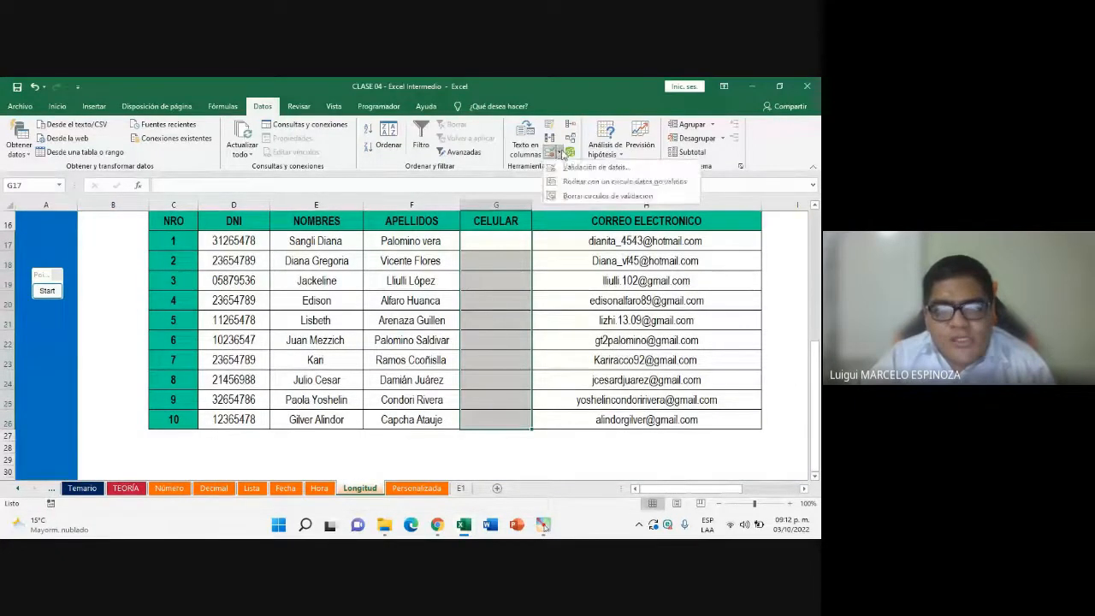
{"action": "left_click", "coordinate": [552, 169]}
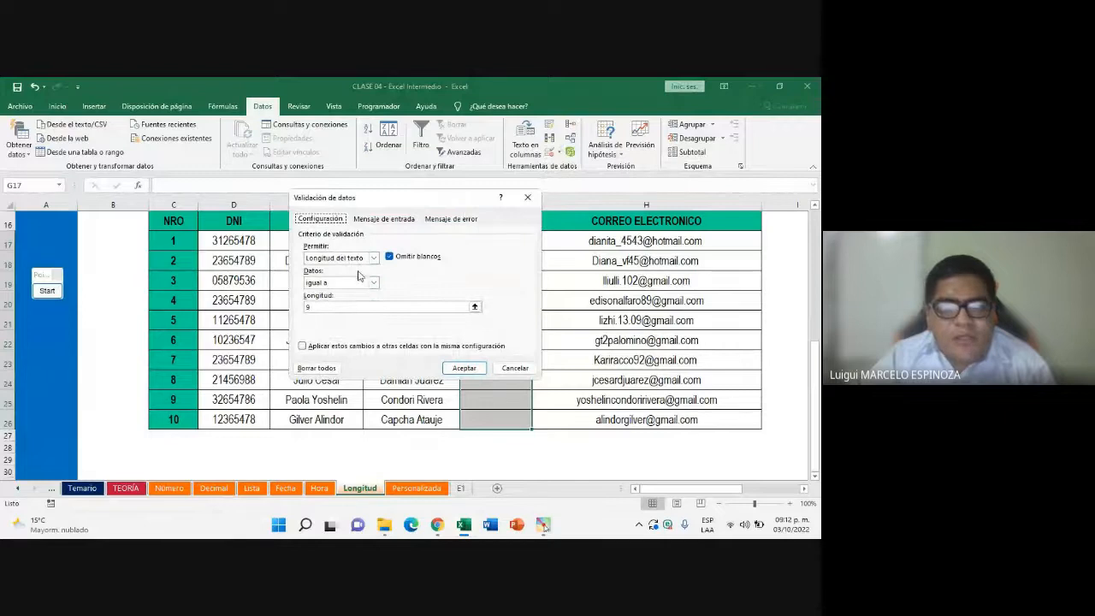
{"action": "left_click", "coordinate": [527, 197]}
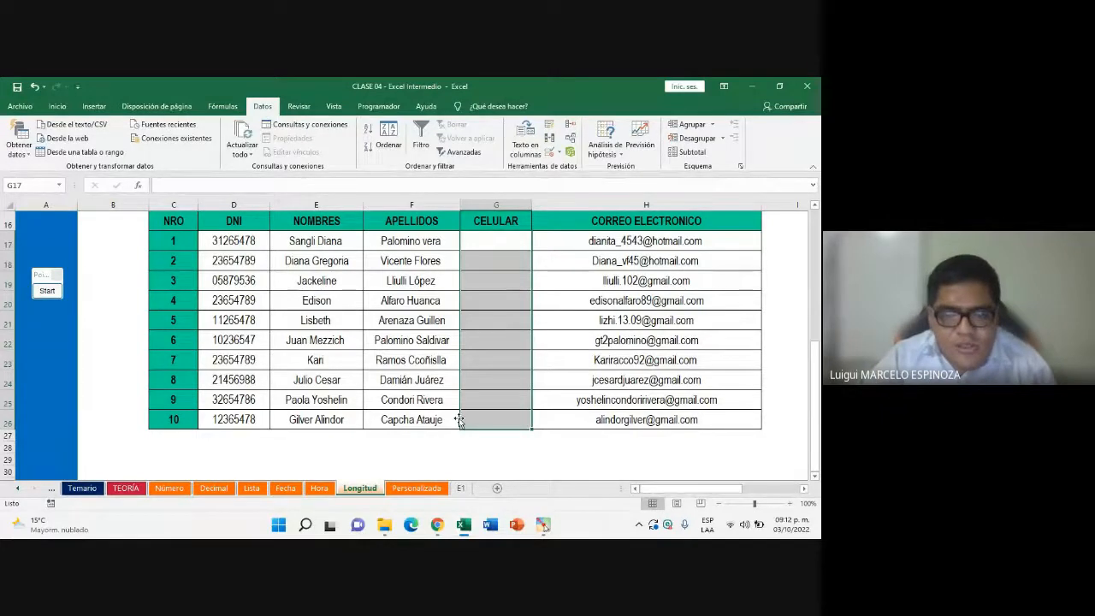
{"action": "mouse_move", "coordinate": [439, 526]}
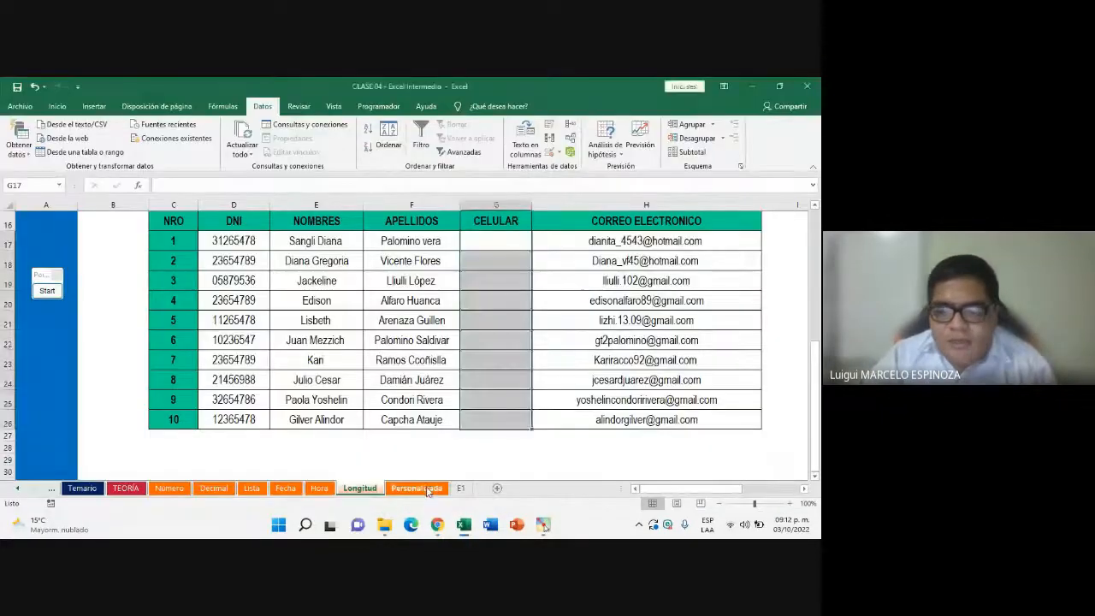
Open the Personalizada sheet and view its custom validation CONCEPTO and CRITERIO sections
{"action": "left_click", "coordinate": [419, 489]}
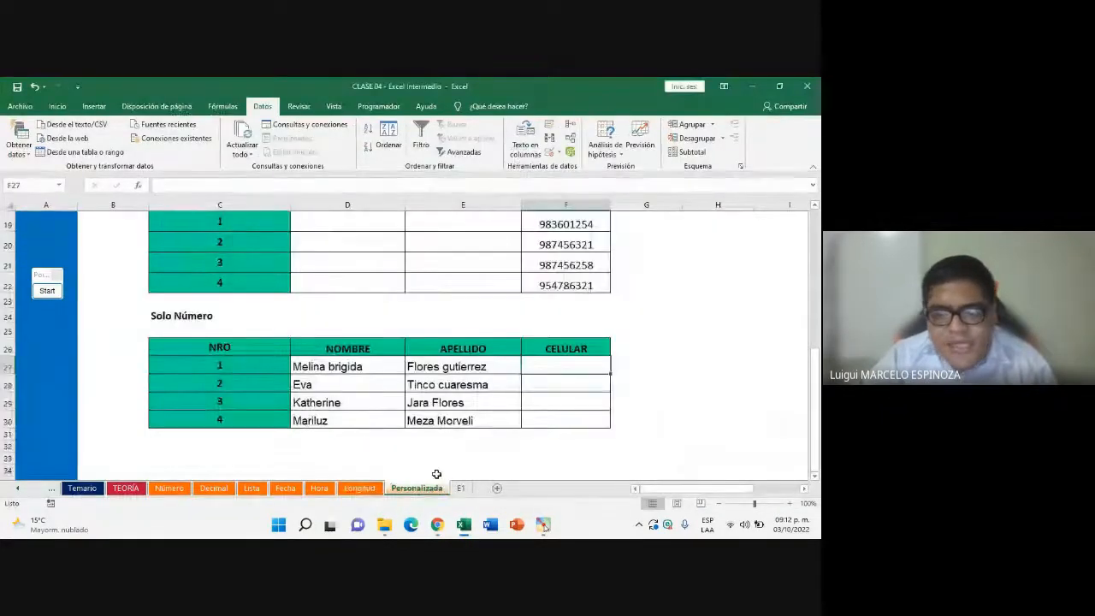
{"action": "scroll", "coordinate": [430, 394], "scroll_direction": "up", "scroll_amount": 10}
{"action": "scroll", "coordinate": [426, 394], "scroll_direction": "up", "scroll_amount": 1}
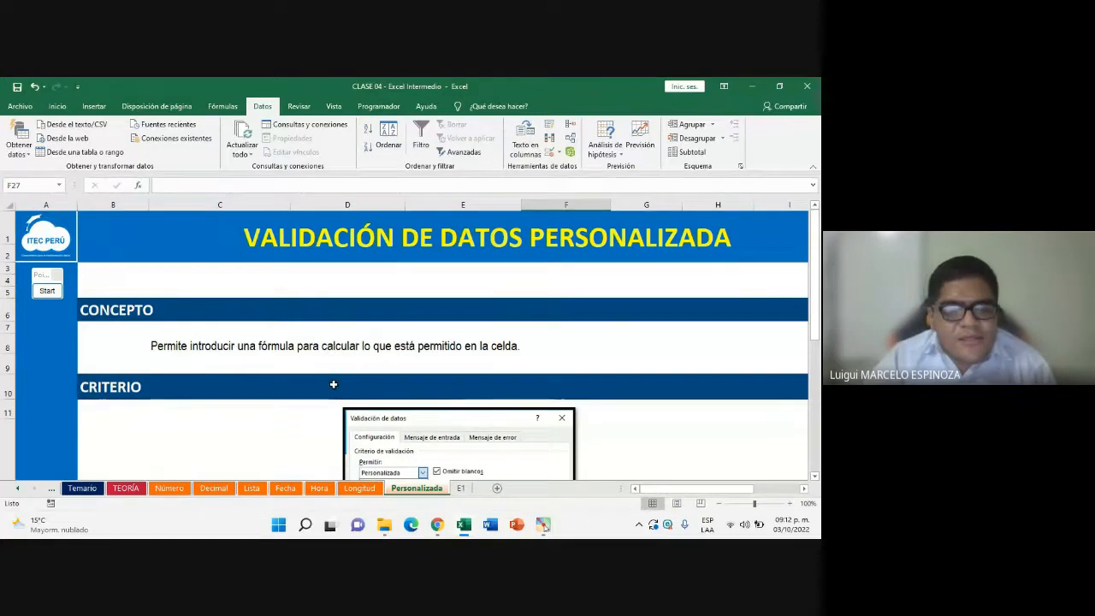
{"action": "mouse_move", "coordinate": [441, 524]}
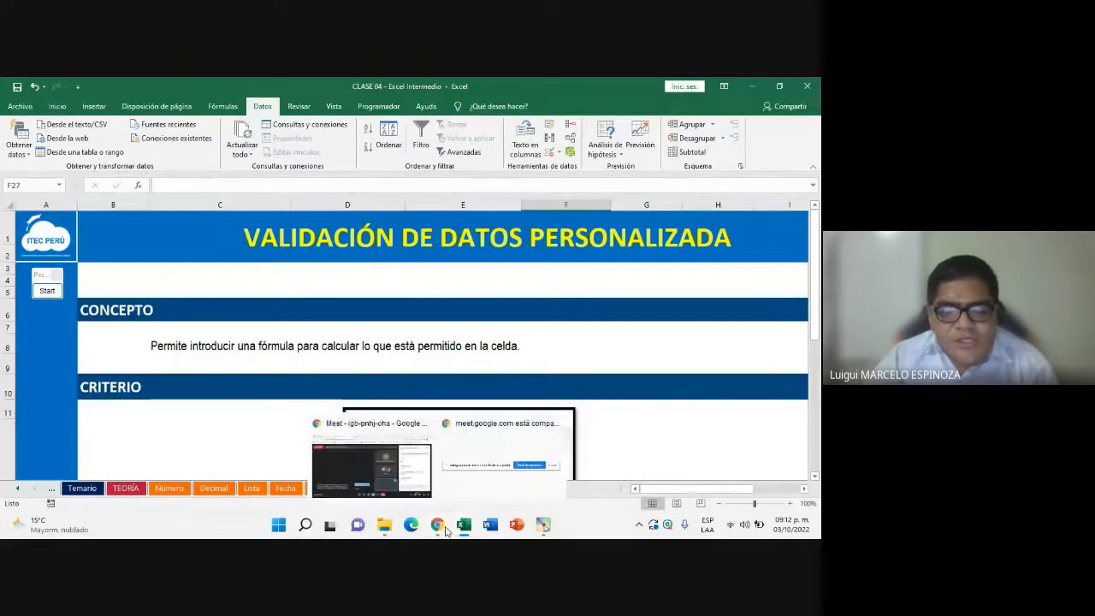
{"action": "left_click", "coordinate": [412, 489]}
{"action": "left_click", "coordinate": [466, 523]}
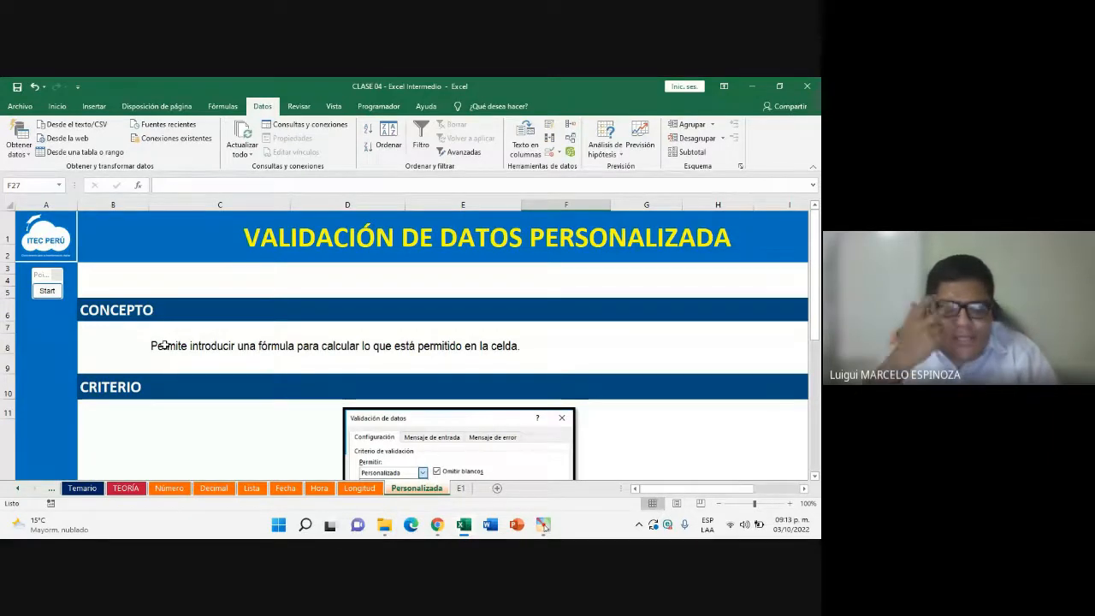
{"action": "scroll", "coordinate": [336, 369], "scroll_direction": "down", "scroll_amount": 2}
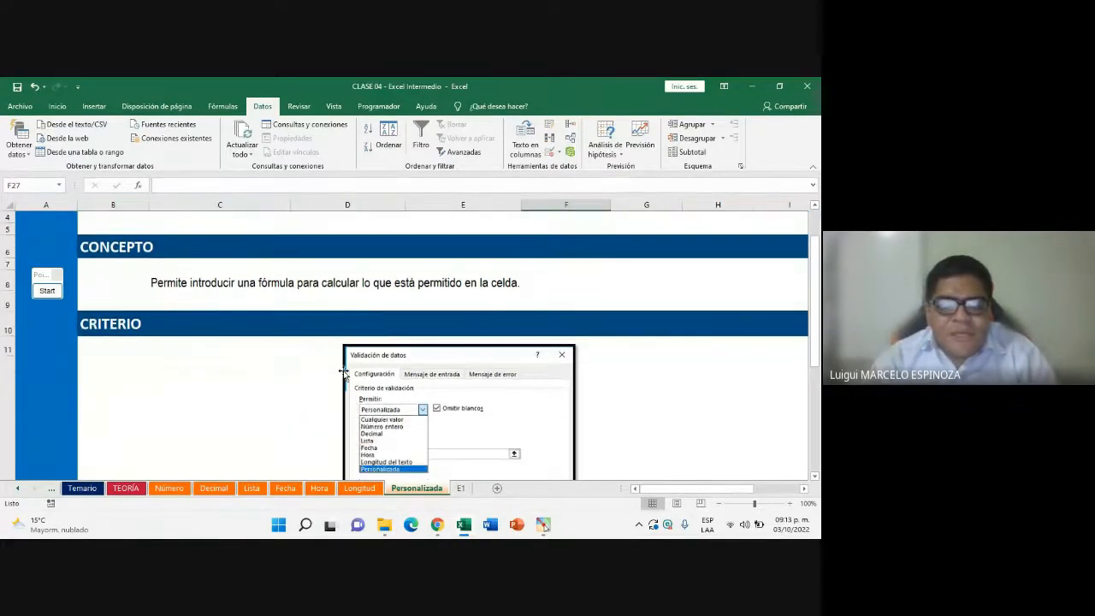
{"action": "scroll", "coordinate": [471, 392], "scroll_direction": "down", "scroll_amount": 1}
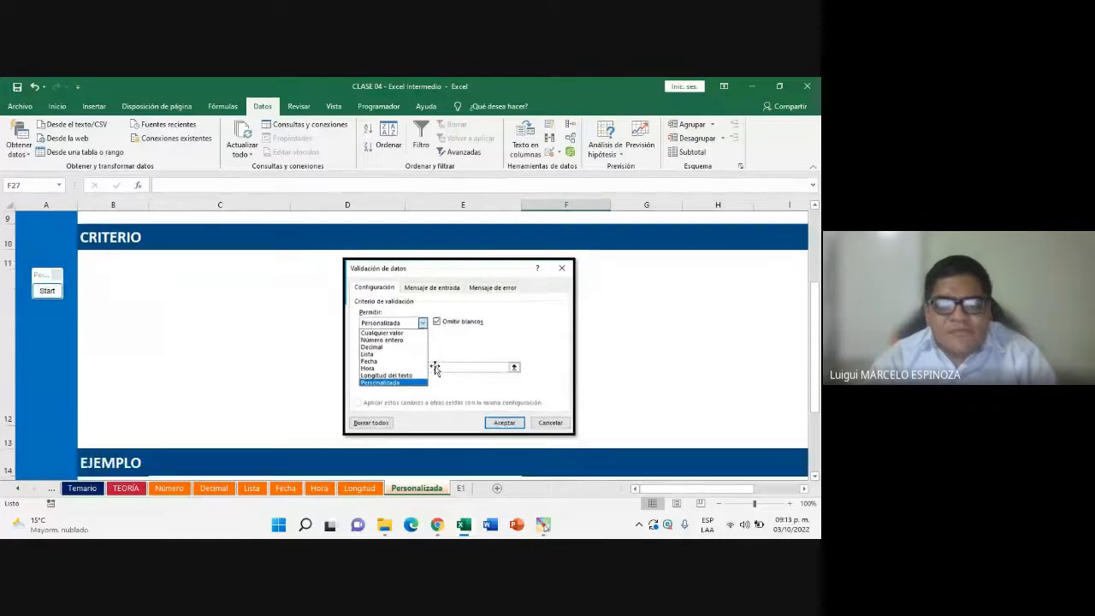
Select the NOMBRE and APELLIDO cells D19:E22 in the Solo Texto table
{"action": "scroll", "coordinate": [436, 363], "scroll_direction": "down", "scroll_amount": 3}
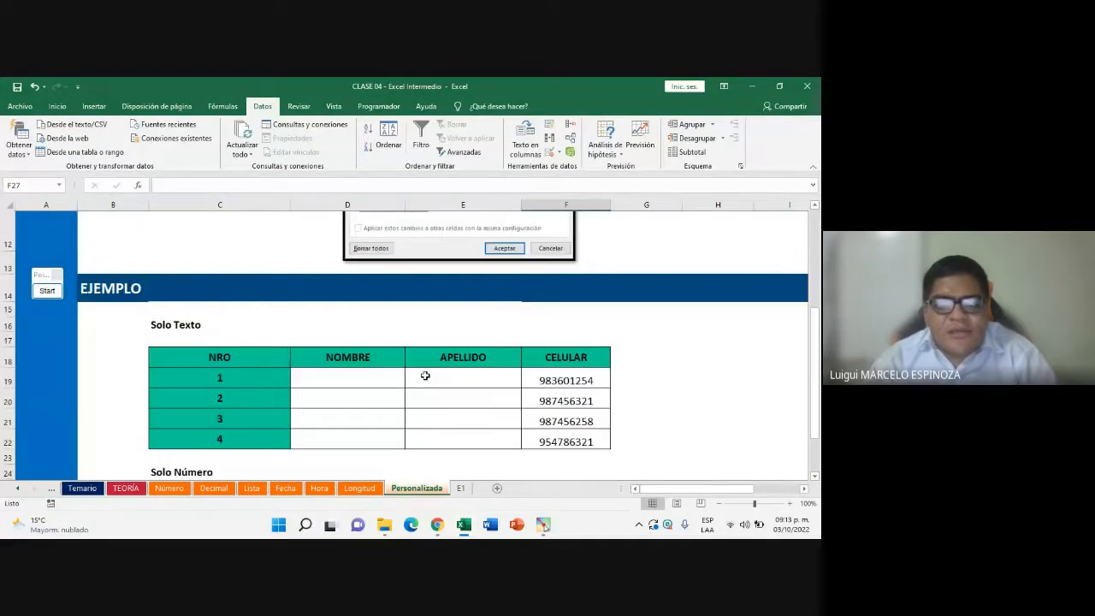
{"action": "scroll", "coordinate": [213, 317], "scroll_direction": "up", "scroll_amount": 1}
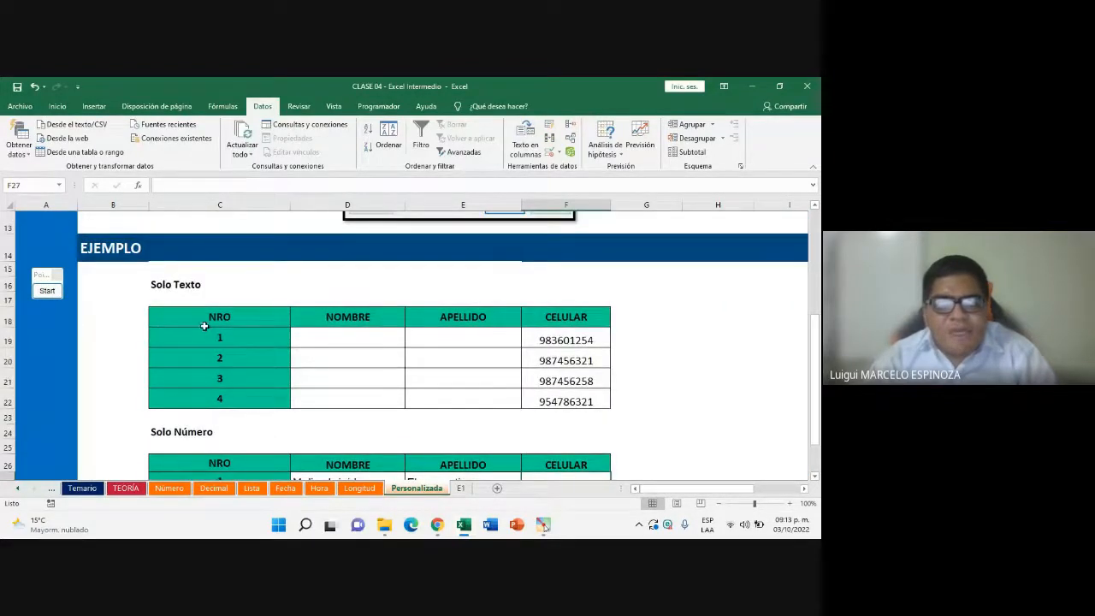
{"action": "scroll", "coordinate": [816, 477], "scroll_direction": "down", "scroll_amount": 1}
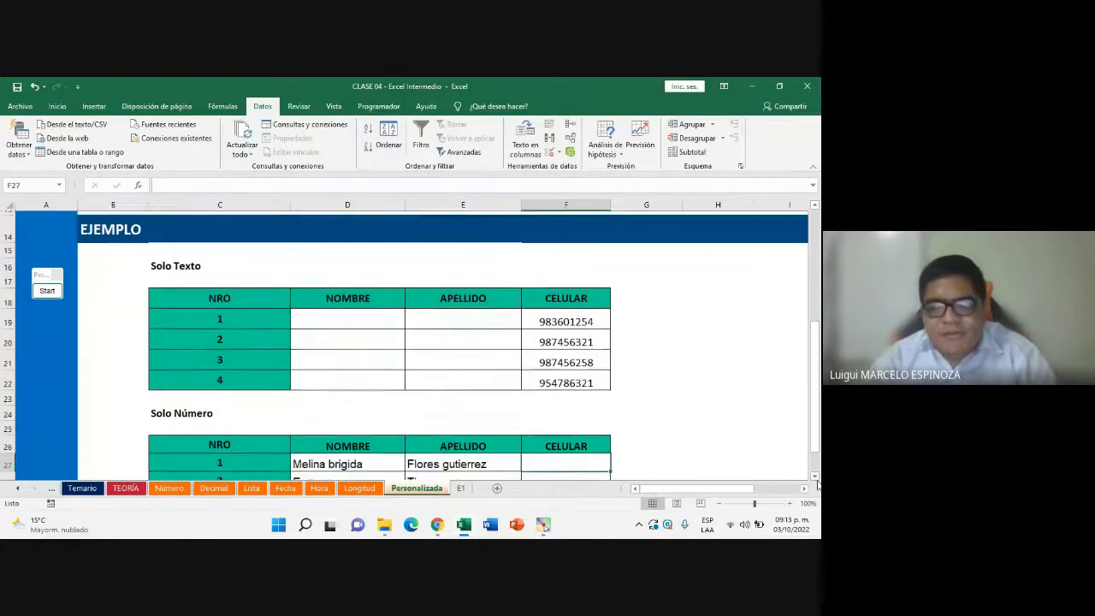
{"action": "left_click", "coordinate": [813, 207]}
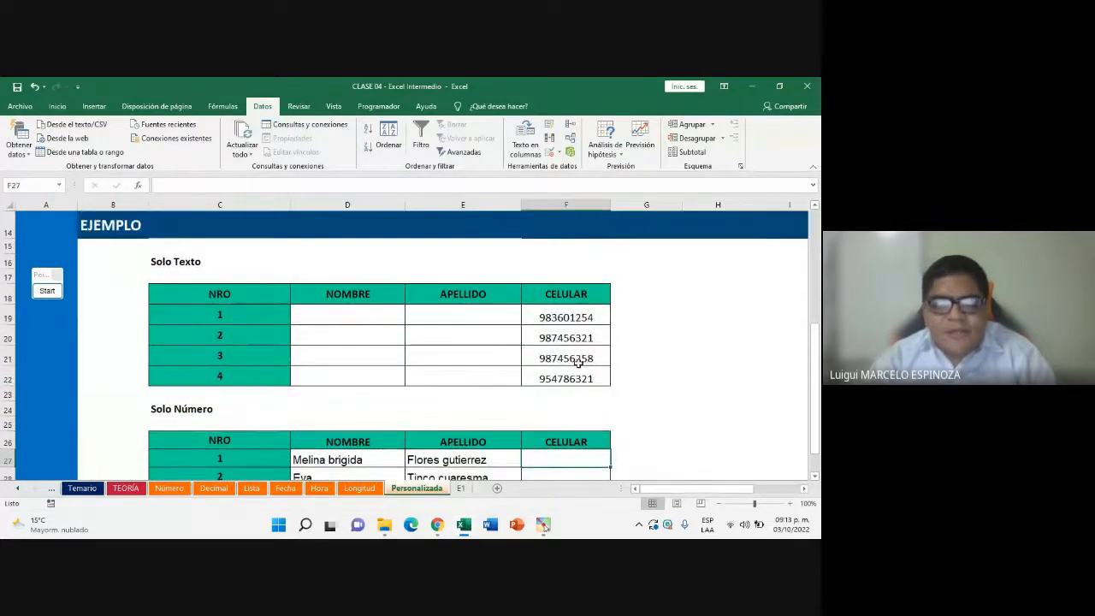
{"action": "left_click", "coordinate": [439, 525]}
{"action": "left_click", "coordinate": [414, 473]}
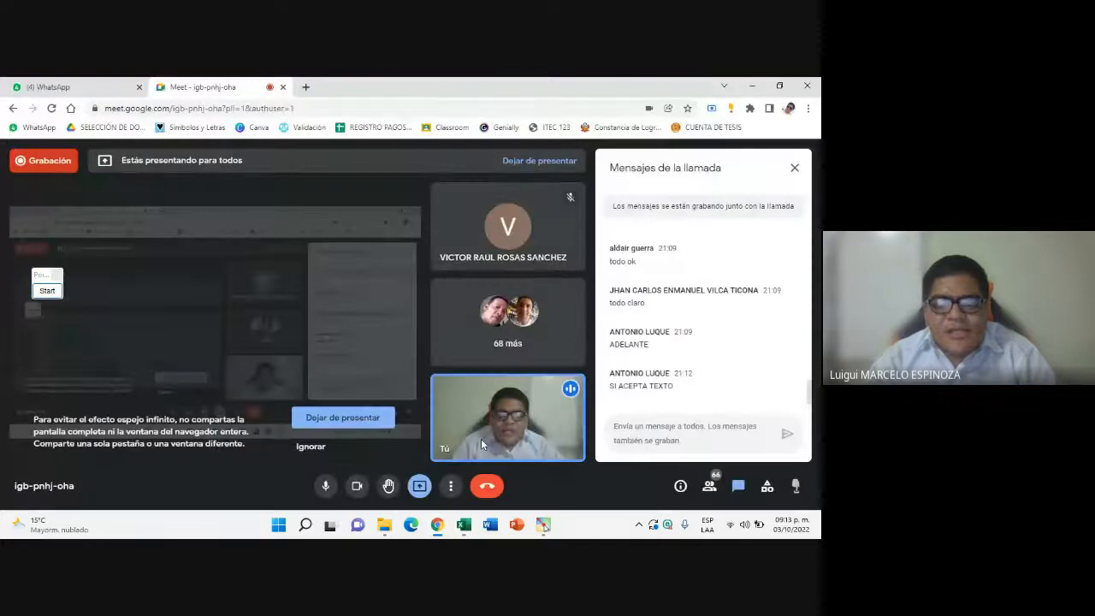
{"action": "left_click", "coordinate": [467, 527]}
{"action": "left_click", "coordinate": [371, 370]}
{"action": "left_click_drag", "start_coordinate": [348, 318], "coordinate": [463, 383]}
{"action": "left_click_drag", "start_coordinate": [346, 317], "coordinate": [464, 377]}
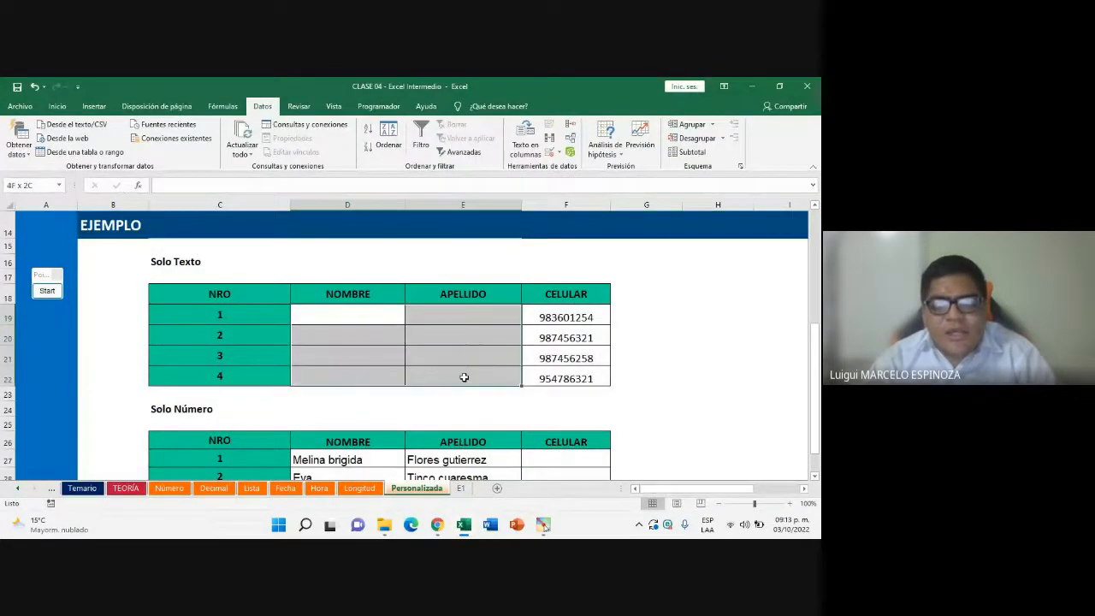
{"action": "left_click_drag", "start_coordinate": [337, 306], "coordinate": [476, 376]}
Cancel the replace prompt so no data moves, and reselect D19:E22
{"action": "left_click", "coordinate": [493, 283]}
{"action": "scroll", "coordinate": [514, 389], "scroll_direction": "down", "scroll_amount": 1}
{"action": "left_click_drag", "start_coordinate": [566, 403], "coordinate": [585, 455]}
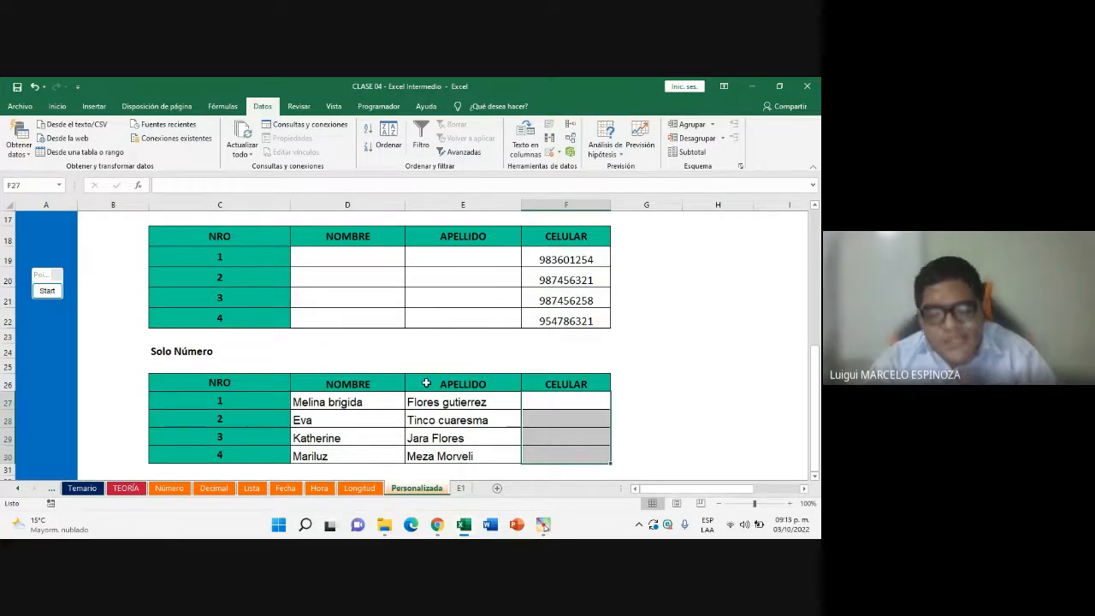
{"action": "scroll", "coordinate": [407, 353], "scroll_direction": "up", "scroll_amount": 1}
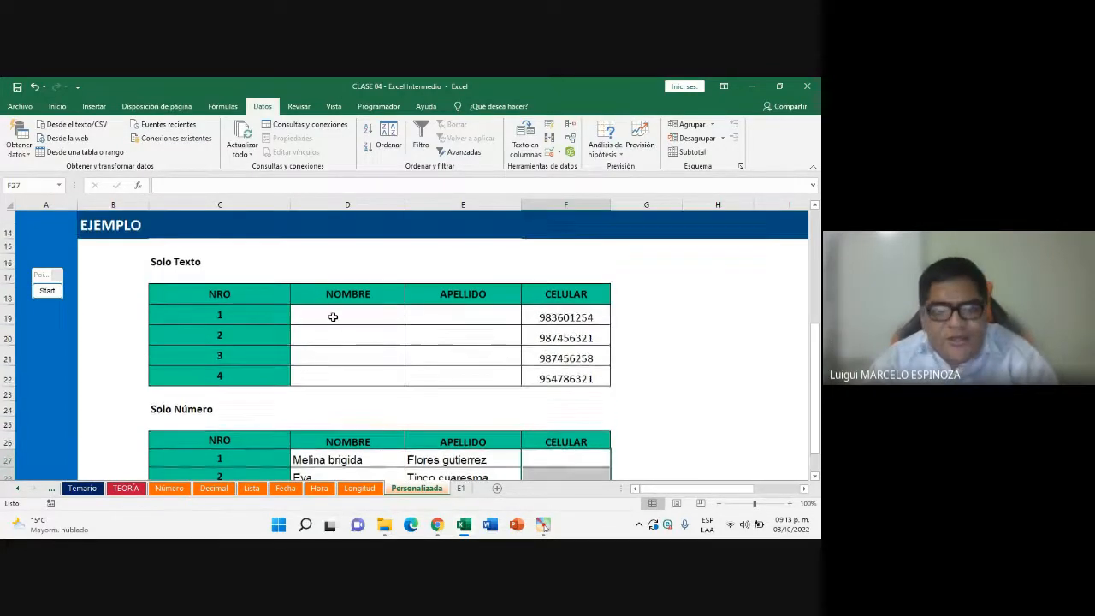
{"action": "left_click_drag", "start_coordinate": [334, 315], "coordinate": [459, 382]}
{"action": "left_click", "coordinate": [370, 330]}
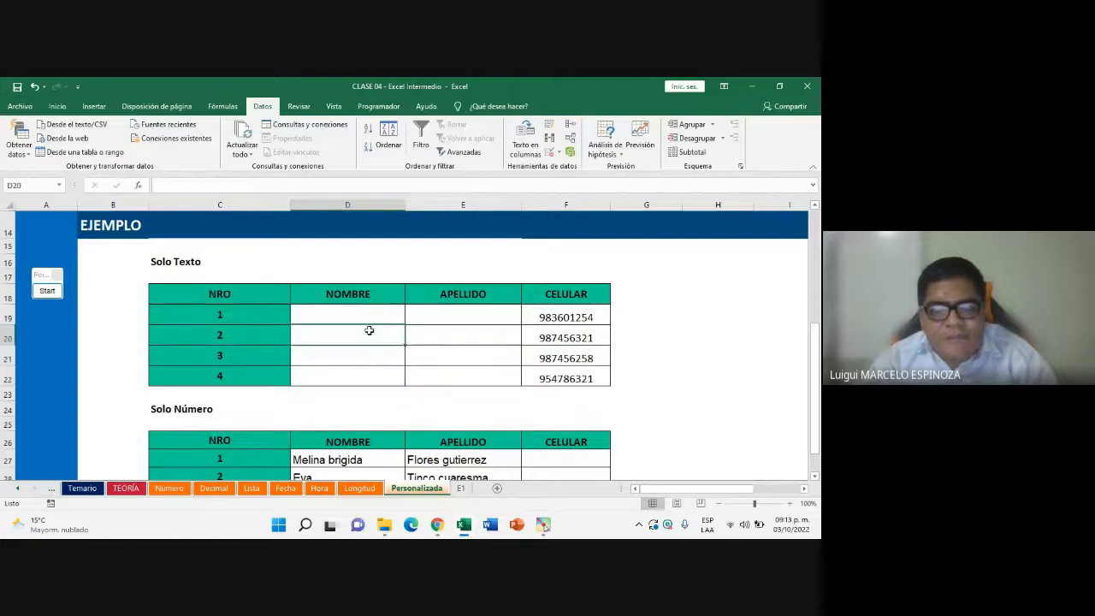
{"action": "left_click_drag", "start_coordinate": [337, 315], "coordinate": [461, 380]}
{"action": "left_click_drag", "start_coordinate": [335, 317], "coordinate": [459, 379]}
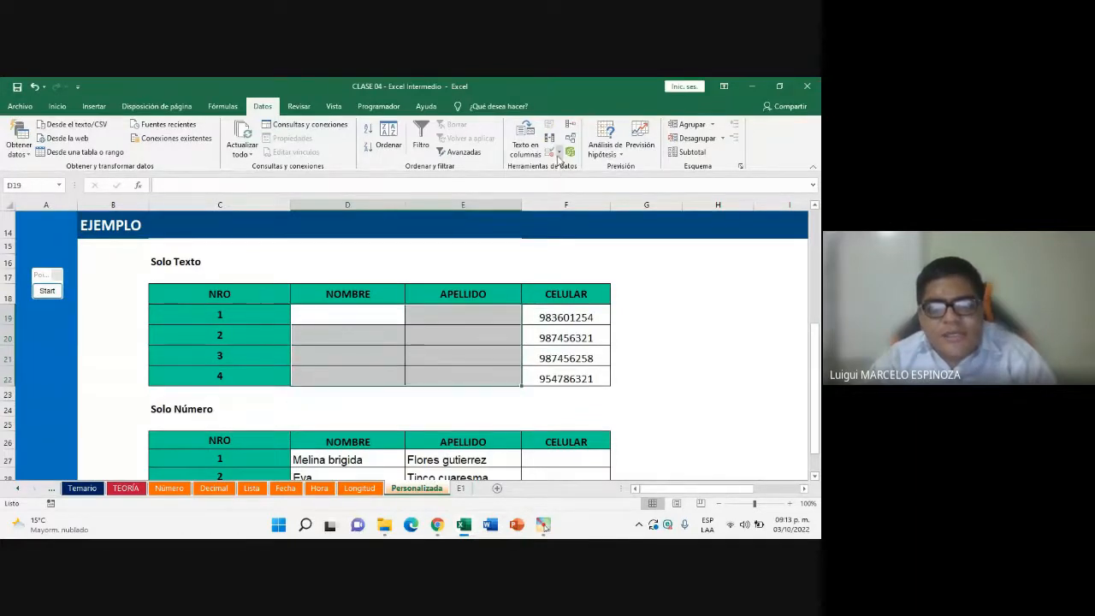
Mark the screen with two red attention ellipses and magnify the table to 200%
{"action": "left_click", "coordinate": [47, 291]}
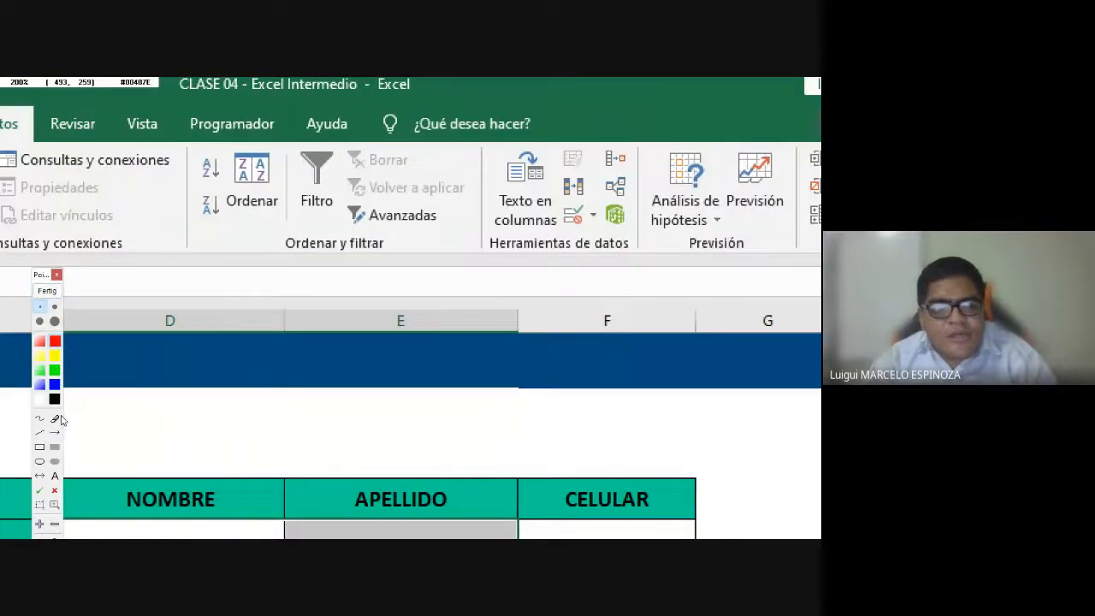
{"action": "left_click", "coordinate": [38, 466]}
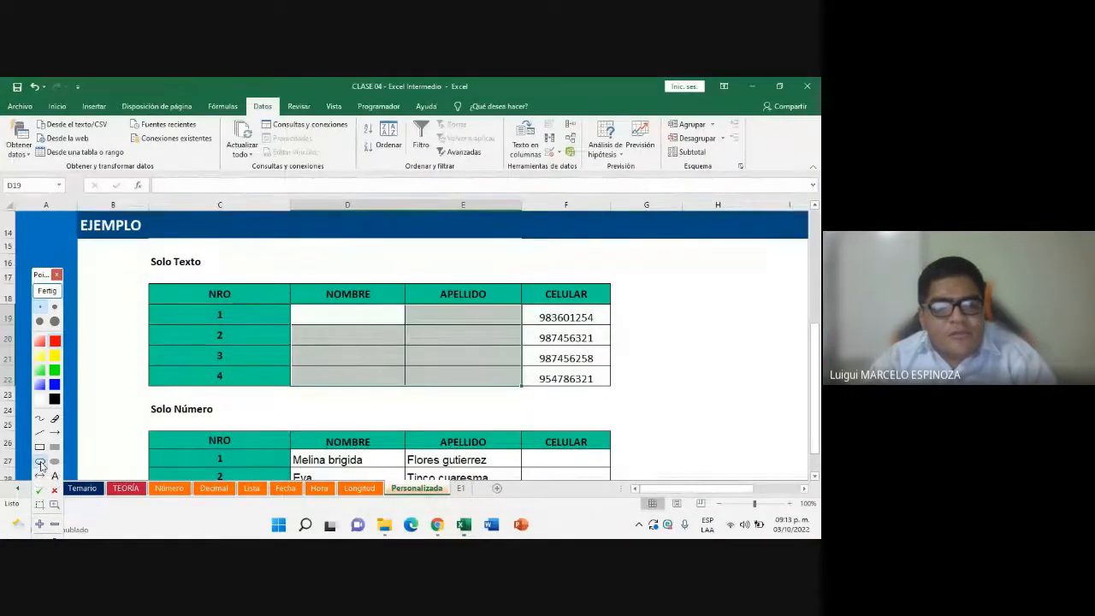
{"action": "left_click_drag", "start_coordinate": [237, 86], "coordinate": [291, 130]}
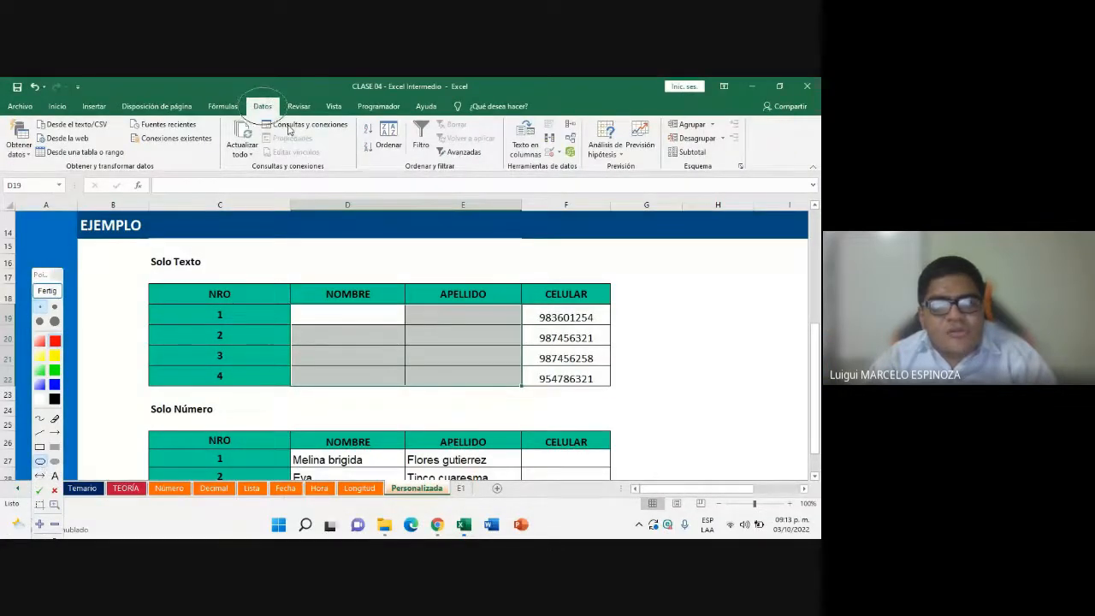
{"action": "left_click_drag", "start_coordinate": [496, 107], "coordinate": [597, 186]}
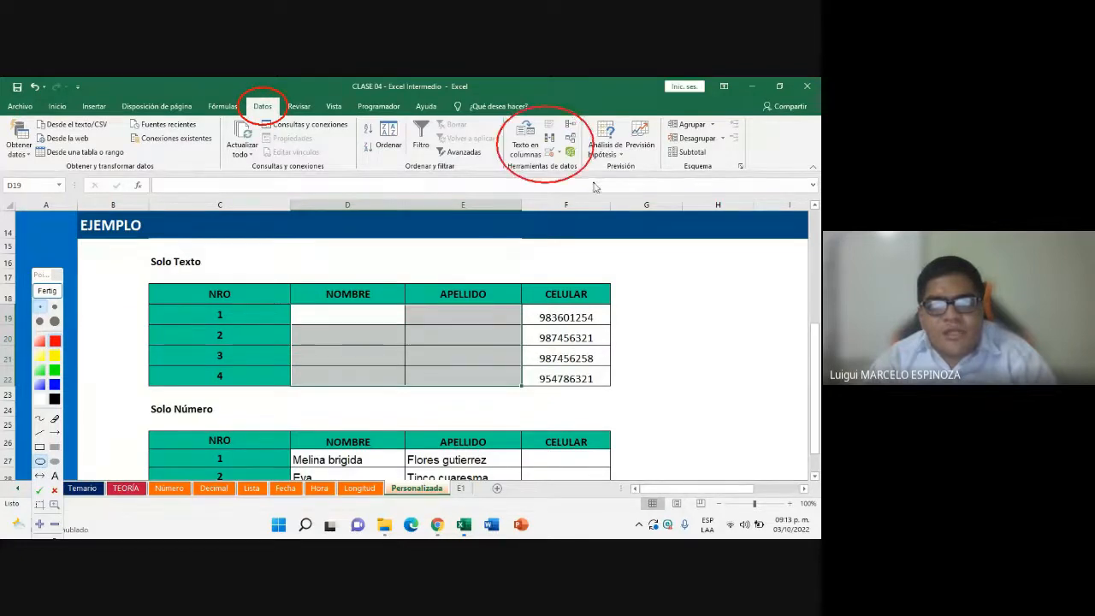
{"action": "left_click", "coordinate": [40, 523]}
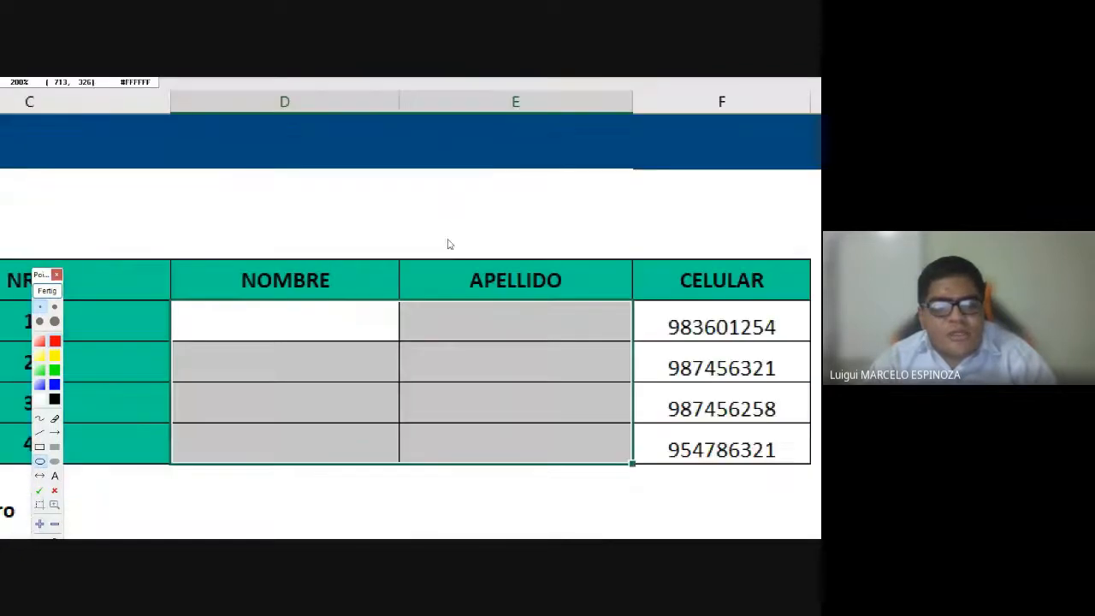
{"action": "mouse_move", "coordinate": [450, 244]}
{"action": "left_mouse_down"}
{"action": "mouse_move", "coordinate": [403, 409]}
{"action": "mouse_move", "coordinate": [336, 478]}
{"action": "left_mouse_up"}
{"action": "left_click", "coordinate": [47, 290]}
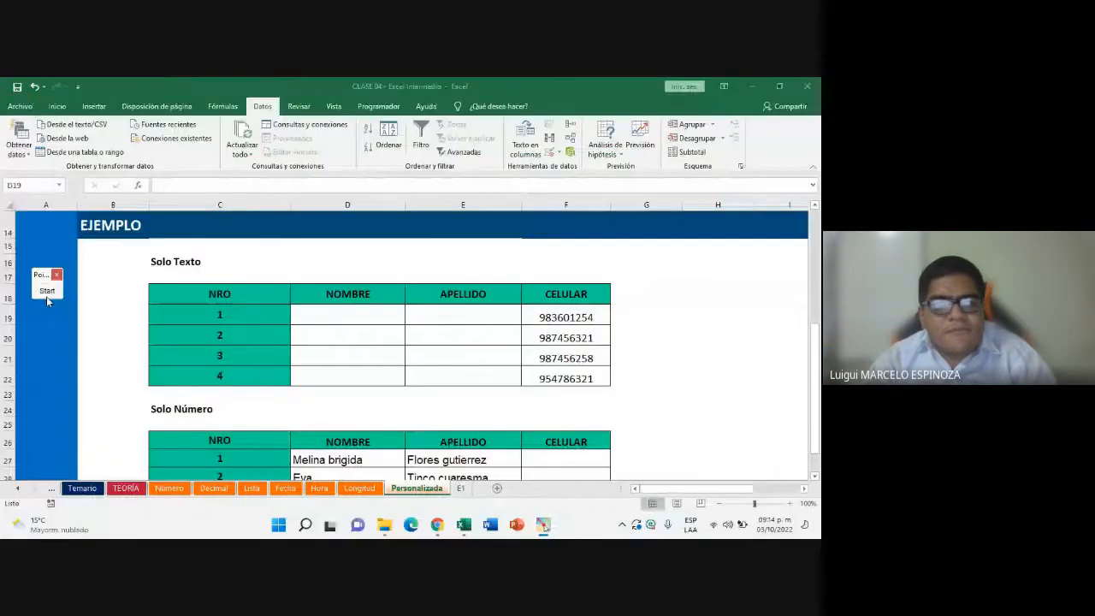
Leave D19 unchanged and select D19:E22 ready for validation
{"action": "left_click", "coordinate": [369, 325]}
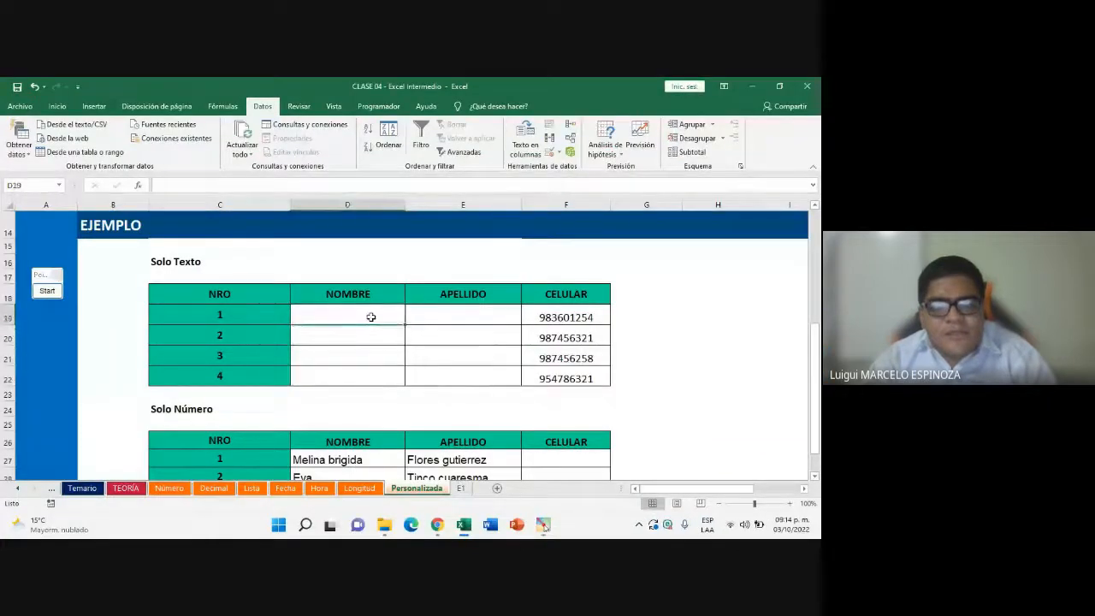
{"action": "double_click", "coordinate": [377, 316]}
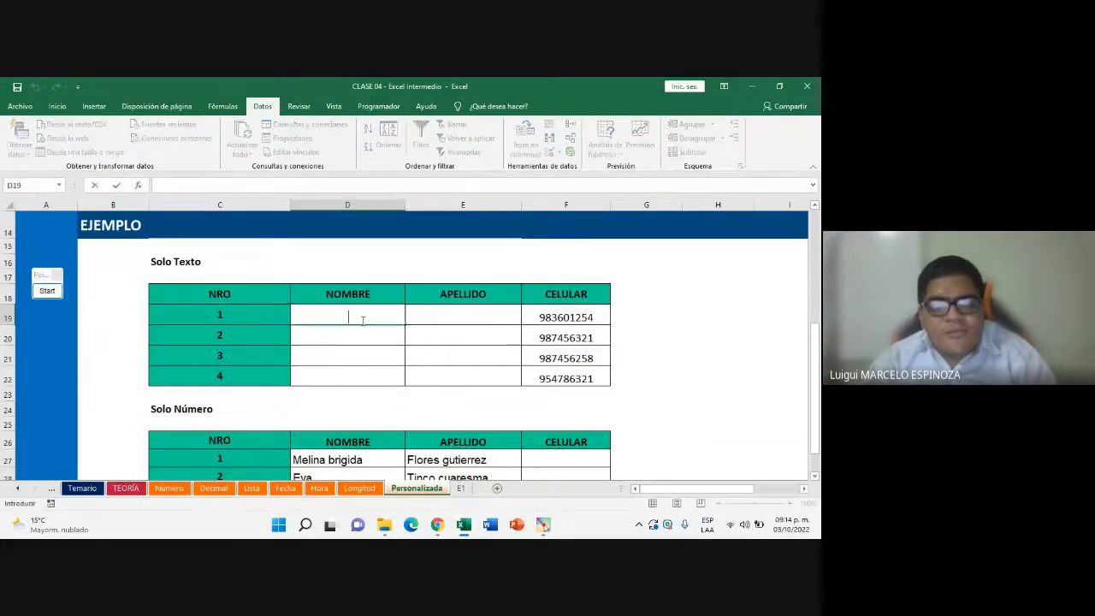
{"action": "key", "text": "Escape"}
{"action": "left_click_drag", "start_coordinate": [366, 318], "coordinate": [466, 378]}
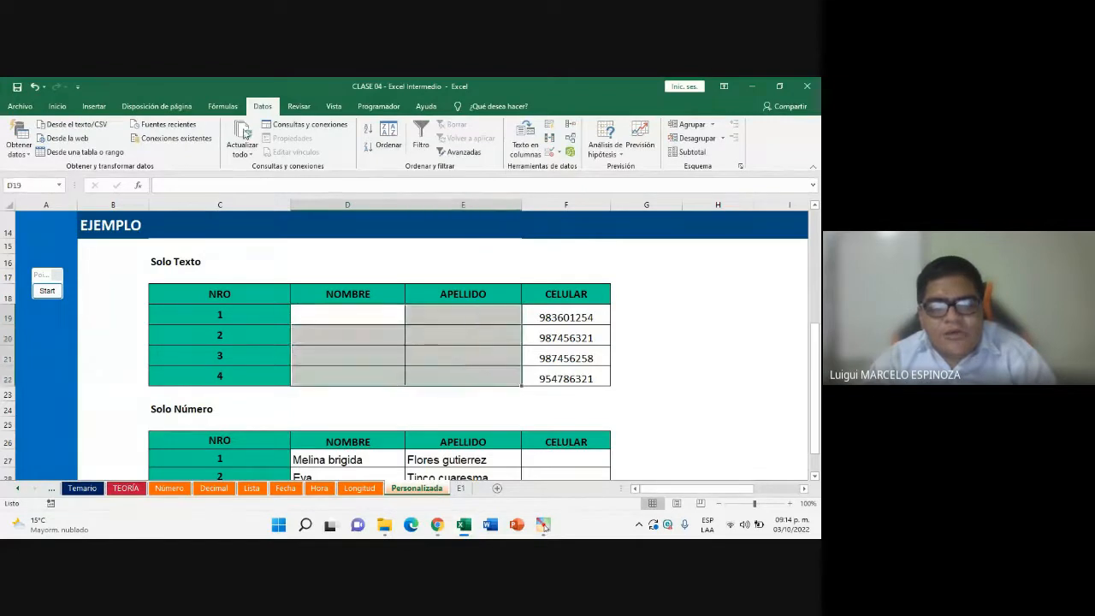
Give D19:E22 a Personalizada validation rule with formula =ESTEXTO(D19:E22) and accept it
{"action": "left_click", "coordinate": [557, 152]}
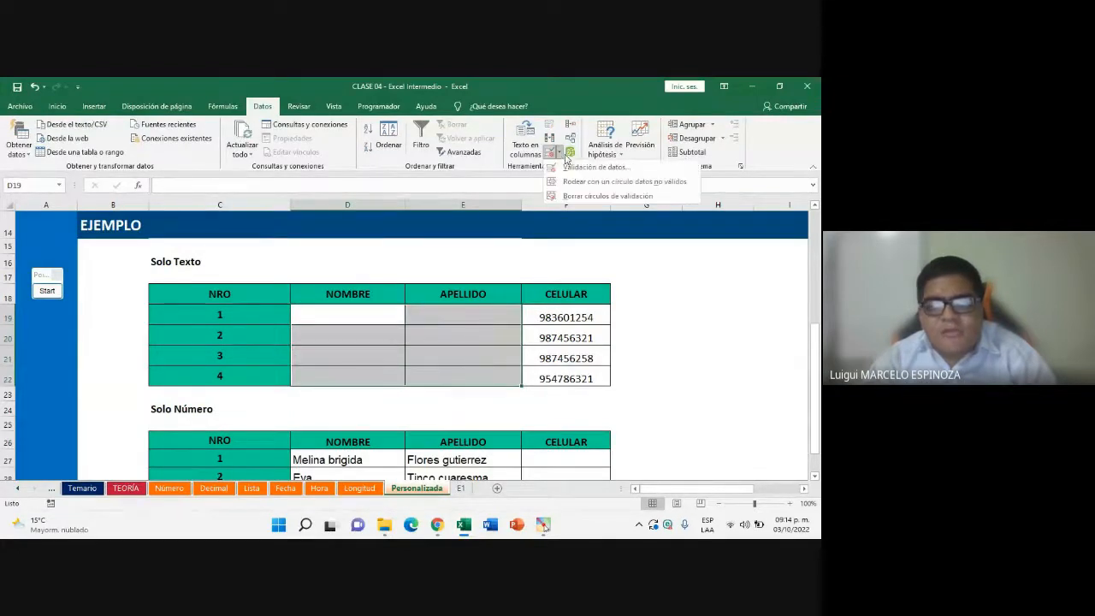
{"action": "left_click", "coordinate": [584, 168]}
{"action": "left_click", "coordinate": [338, 258]}
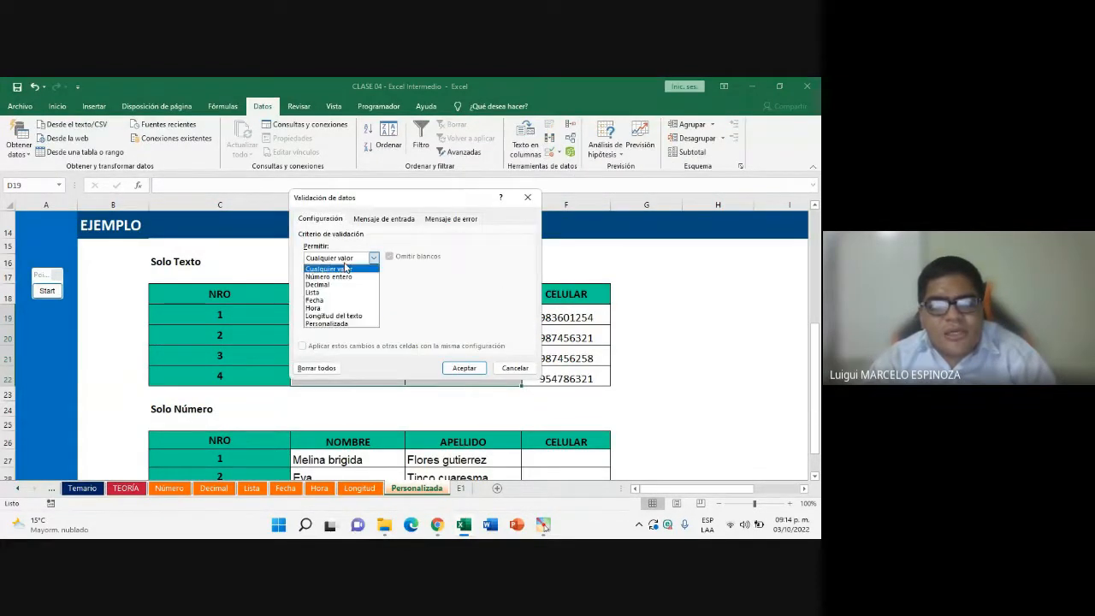
{"action": "left_click", "coordinate": [338, 323]}
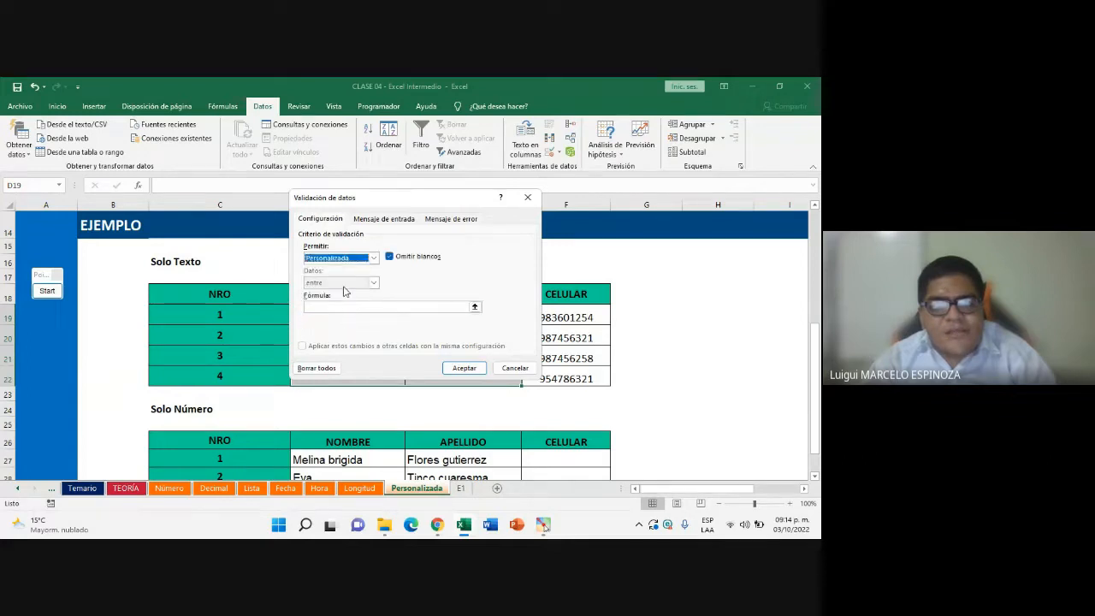
{"action": "left_click", "coordinate": [373, 306]}
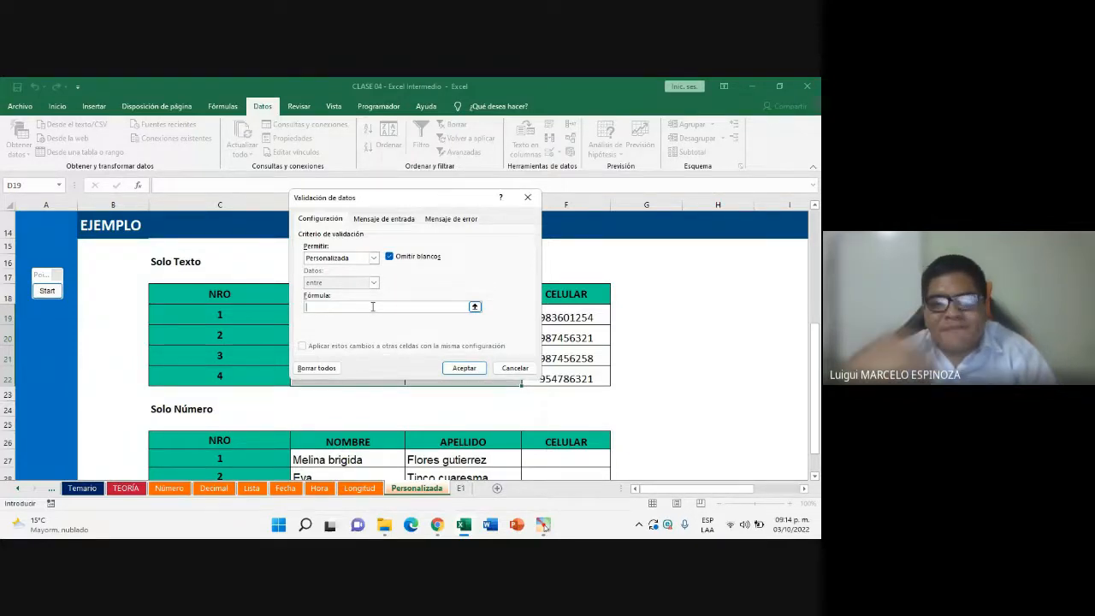
{"action": "left_click_drag", "start_coordinate": [393, 209], "coordinate": [634, 195]}
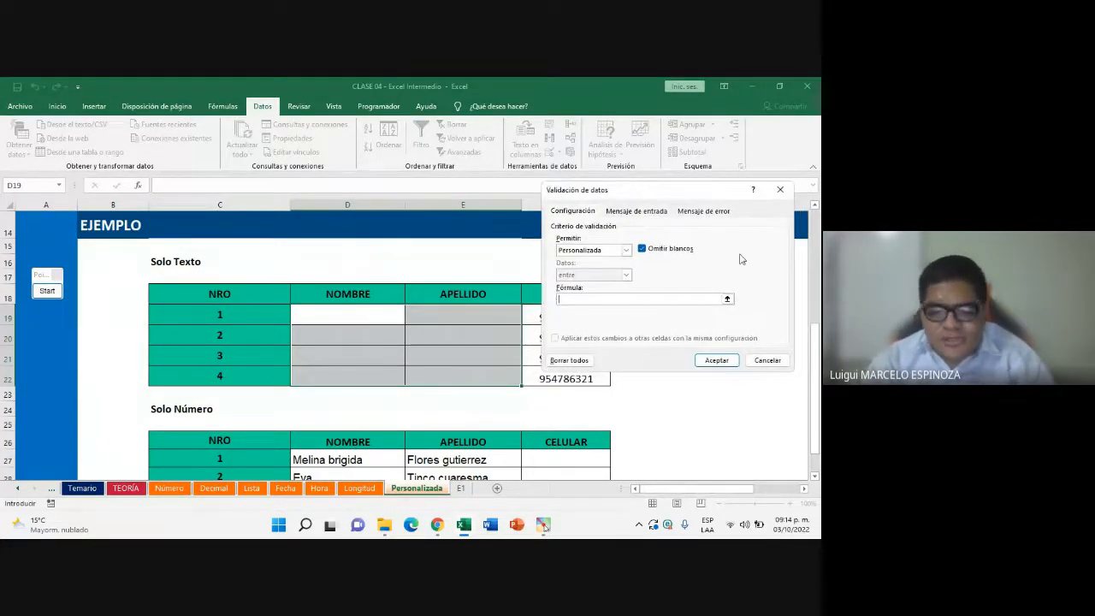
{"action": "type", "text": "ES"}
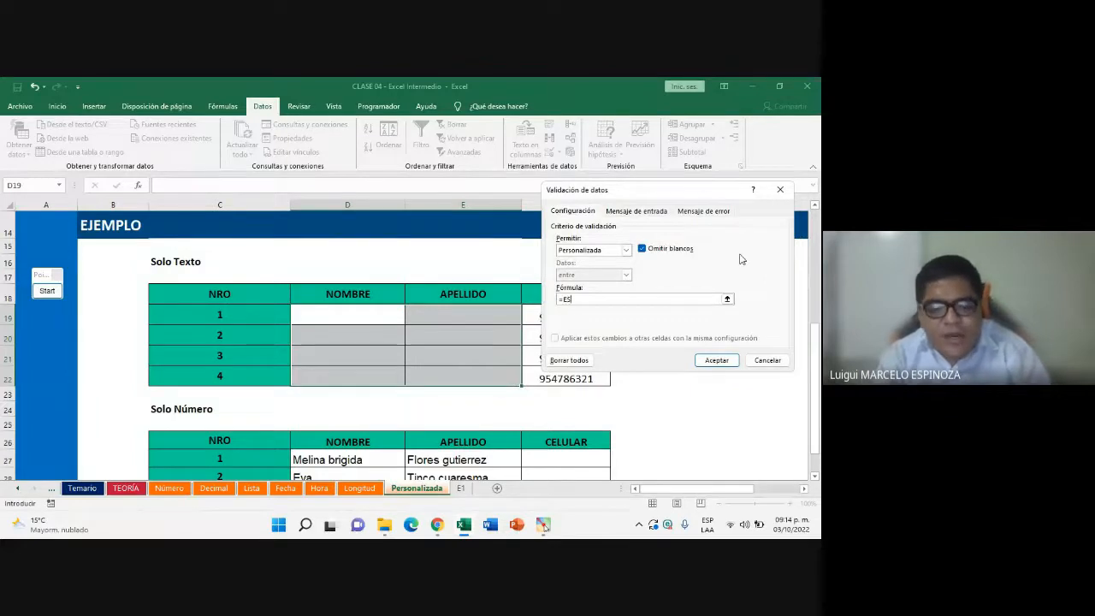
{"action": "type", "text": "TEXT"}
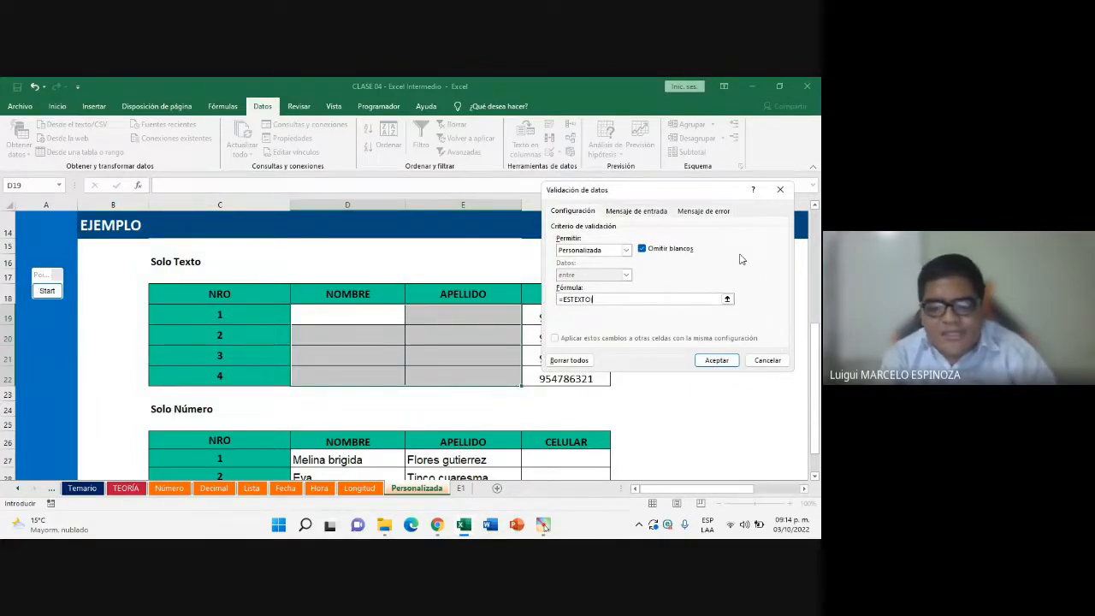
{"action": "type", "text": "O("}
{"action": "left_click_drag", "start_coordinate": [375, 318], "coordinate": [475, 379]}
{"action": "type", "text": ")"}
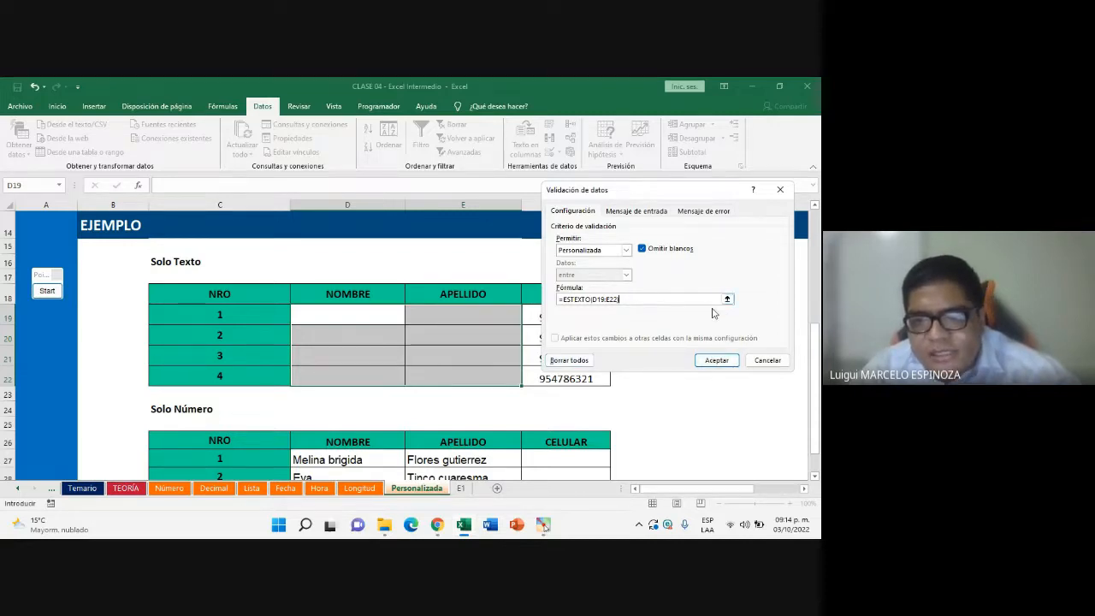
{"action": "left_click", "coordinate": [712, 363]}
{"action": "double_click", "coordinate": [386, 326]}
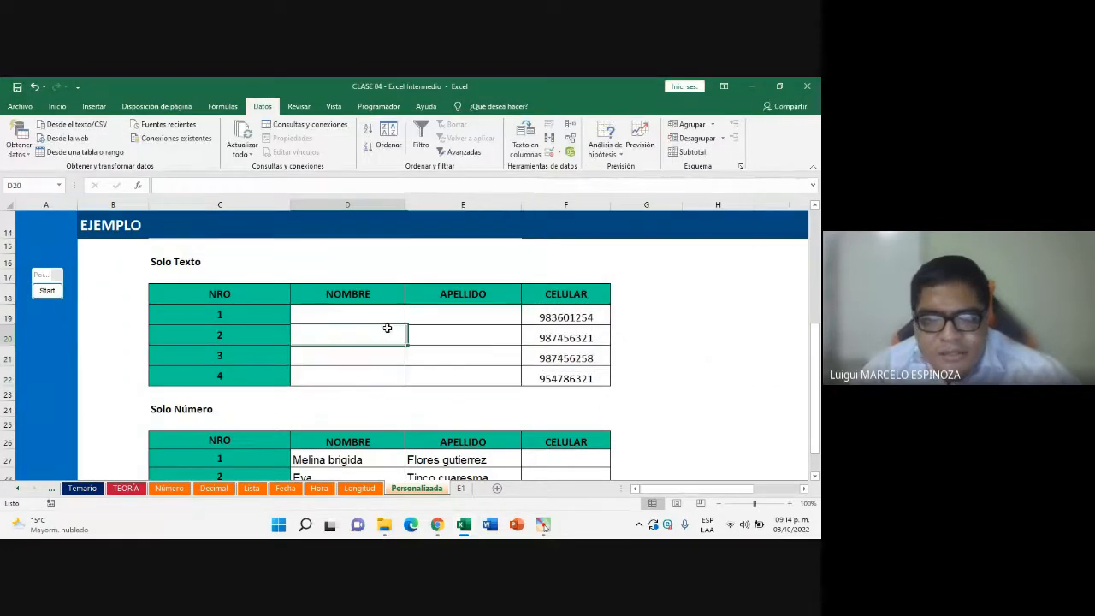
Reselect D19:E22 and reopen its custom validation formula for editing
{"action": "left_click", "coordinate": [440, 528]}
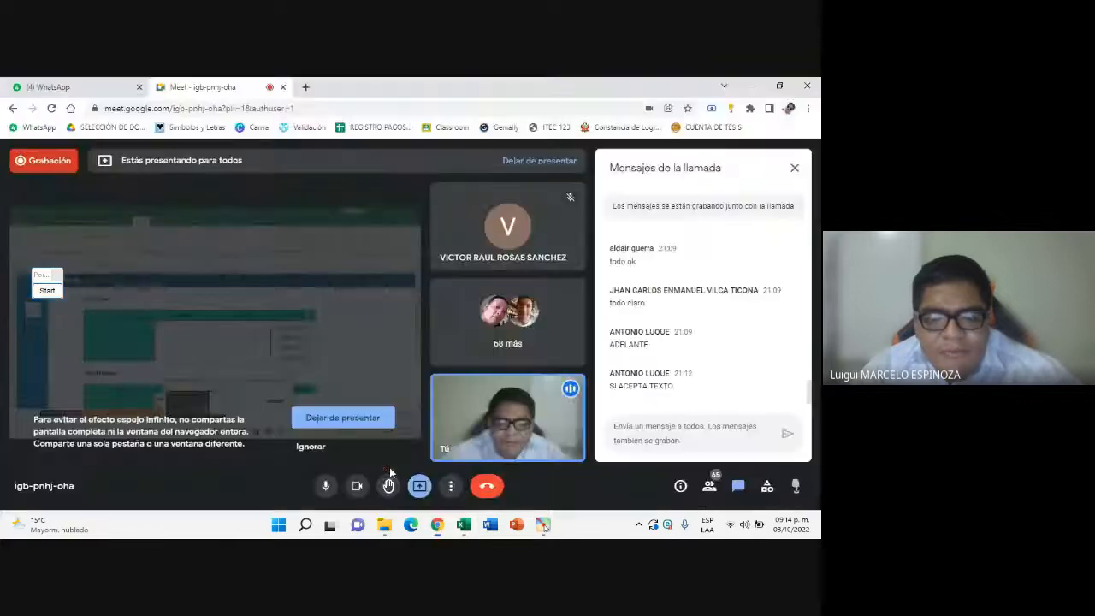
{"action": "left_click", "coordinate": [464, 525]}
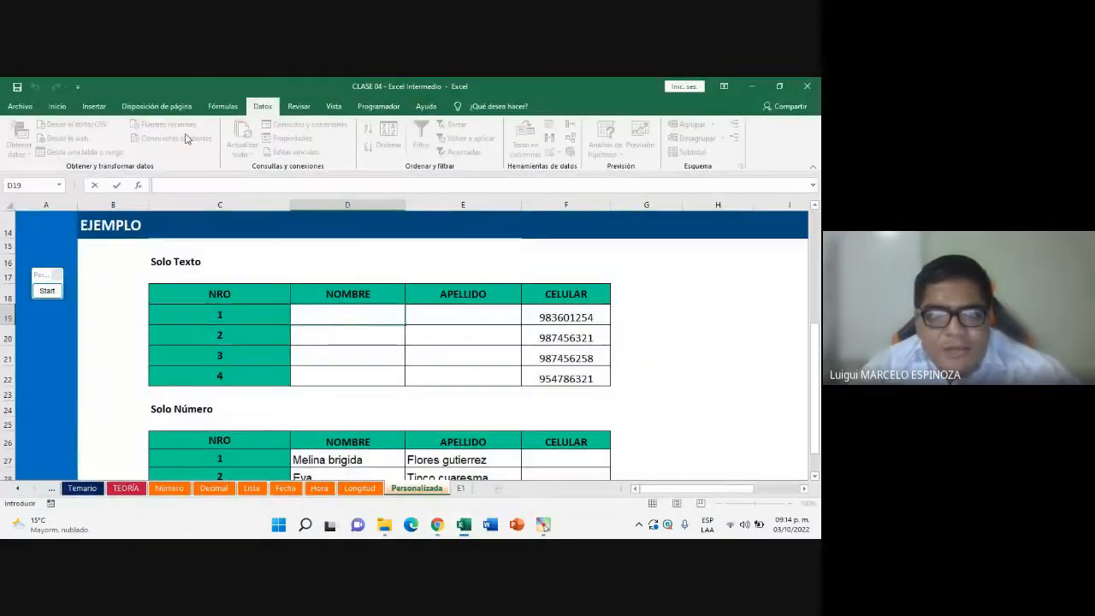
{"action": "left_click_drag", "start_coordinate": [346, 316], "coordinate": [472, 374]}
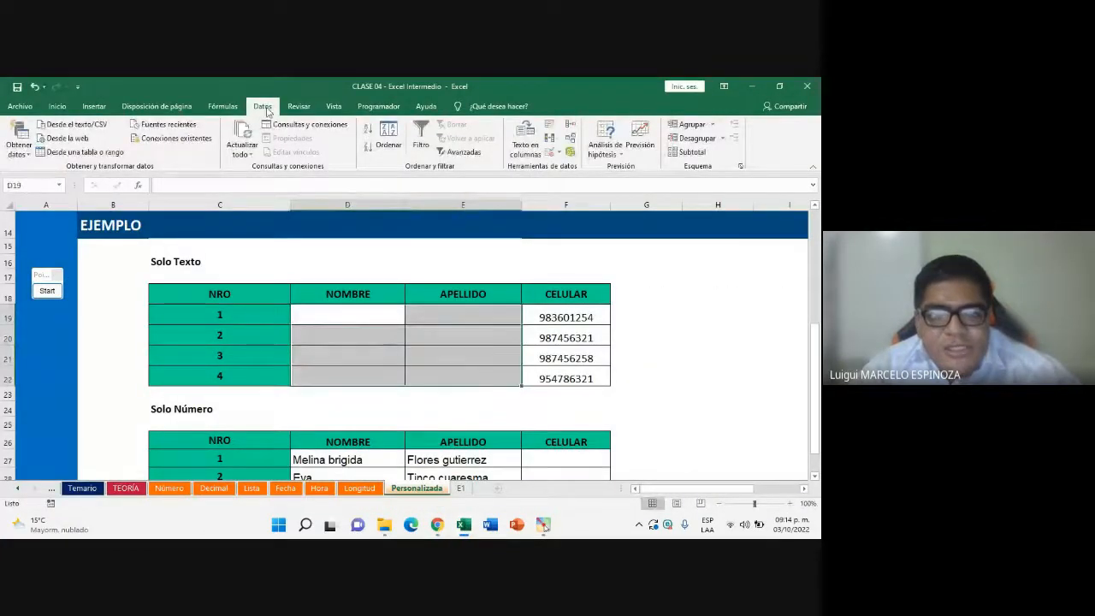
{"action": "left_click", "coordinate": [548, 147]}
{"action": "left_click", "coordinate": [573, 162]}
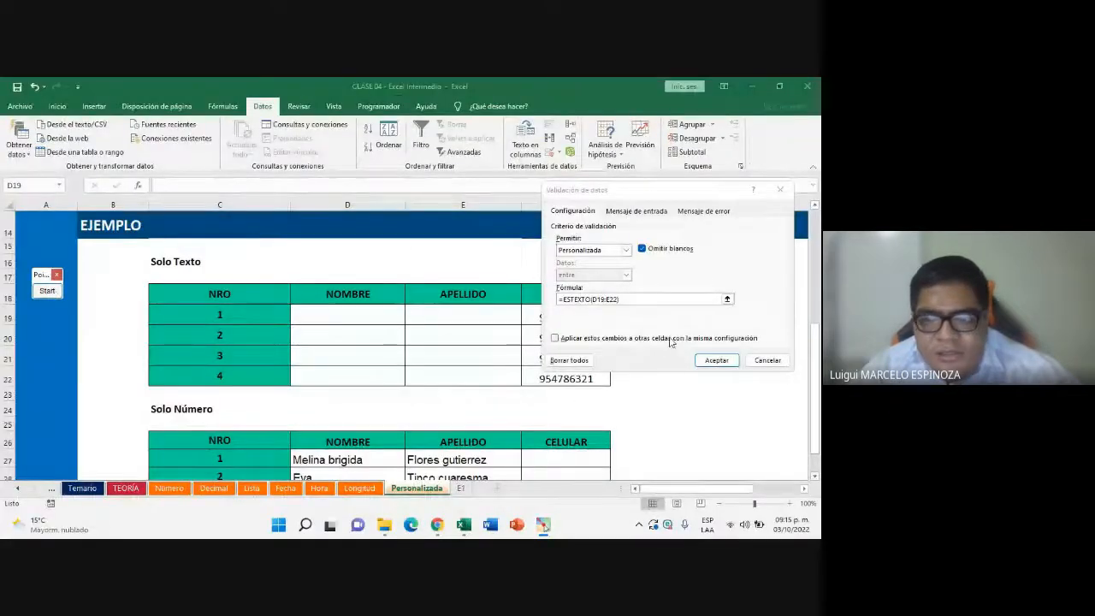
{"action": "left_click", "coordinate": [635, 300]}
{"action": "left_click", "coordinate": [617, 300]}
Correct the formula's range to D19:E22 in =ESTEXTO and confirm the text-only rule
{"action": "key", "text": "Right"}
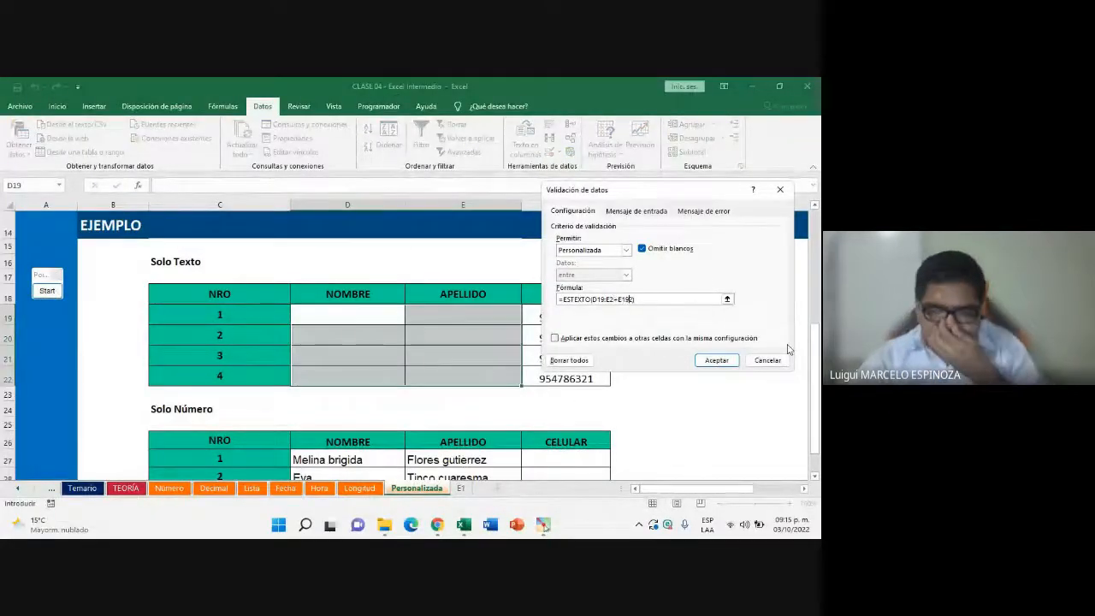
{"action": "key", "text": "F2"}
{"action": "key", "text": "Right"}
{"action": "key", "text": "Right"}
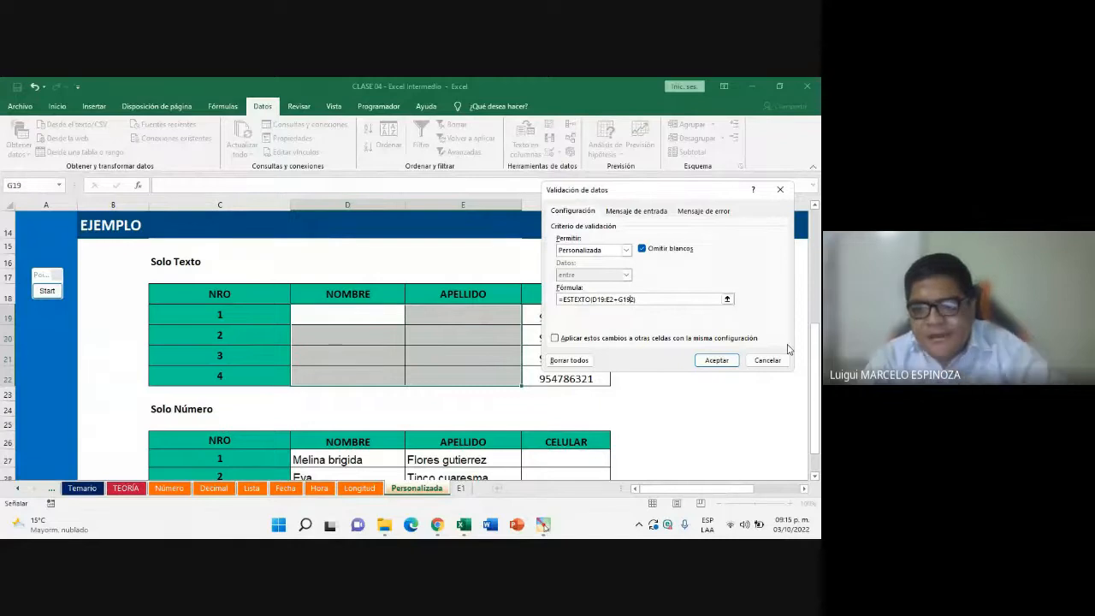
{"action": "key", "text": "Right"}
{"action": "key", "text": "Right"}
{"action": "key", "text": "Right"}
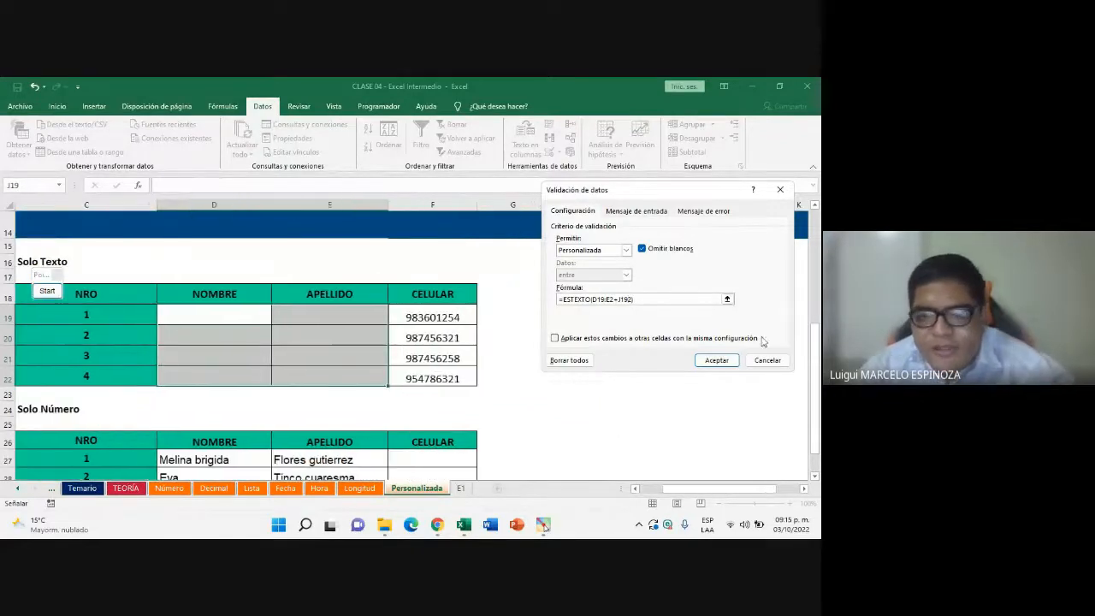
{"action": "left_click", "coordinate": [649, 297]}
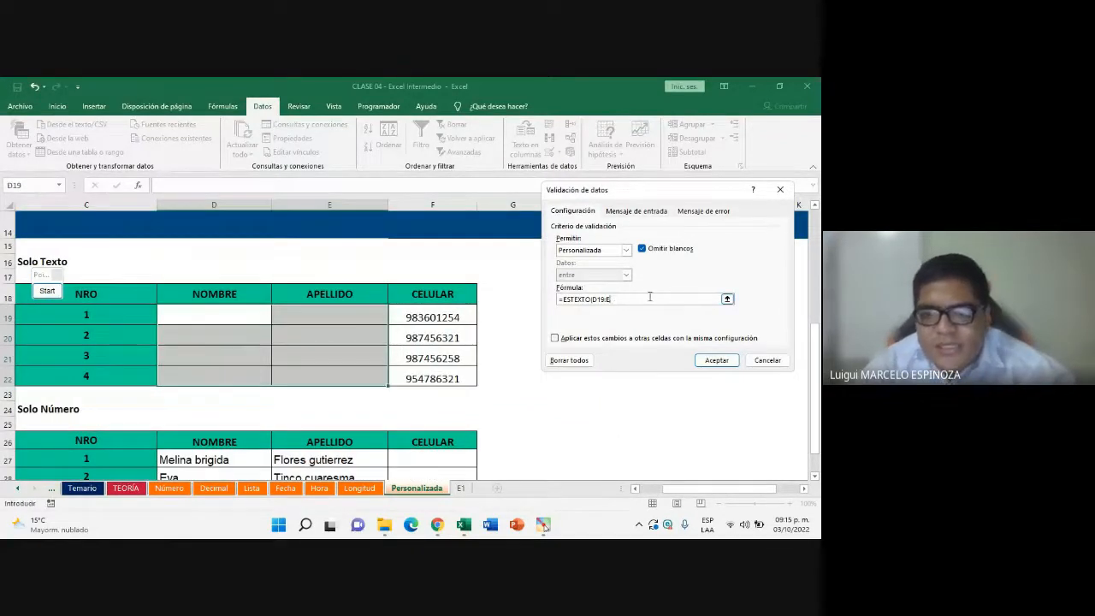
{"action": "key", "text": "BackSpace"}
{"action": "key", "text": "BackSpace"}
{"action": "key", "text": "BackSpace"}
{"action": "key", "text": "BackSpace"}
{"action": "key", "text": "BackSpace"}
{"action": "left_click_drag", "start_coordinate": [221, 318], "coordinate": [340, 369]}
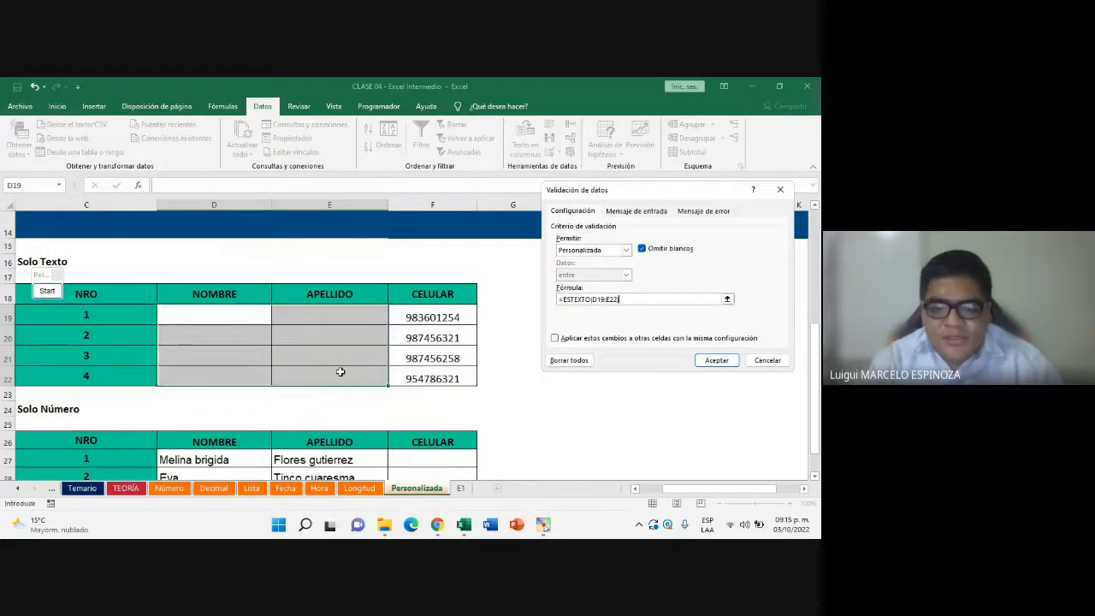
{"action": "key", "text": "Return"}
{"action": "left_click", "coordinate": [254, 325]}
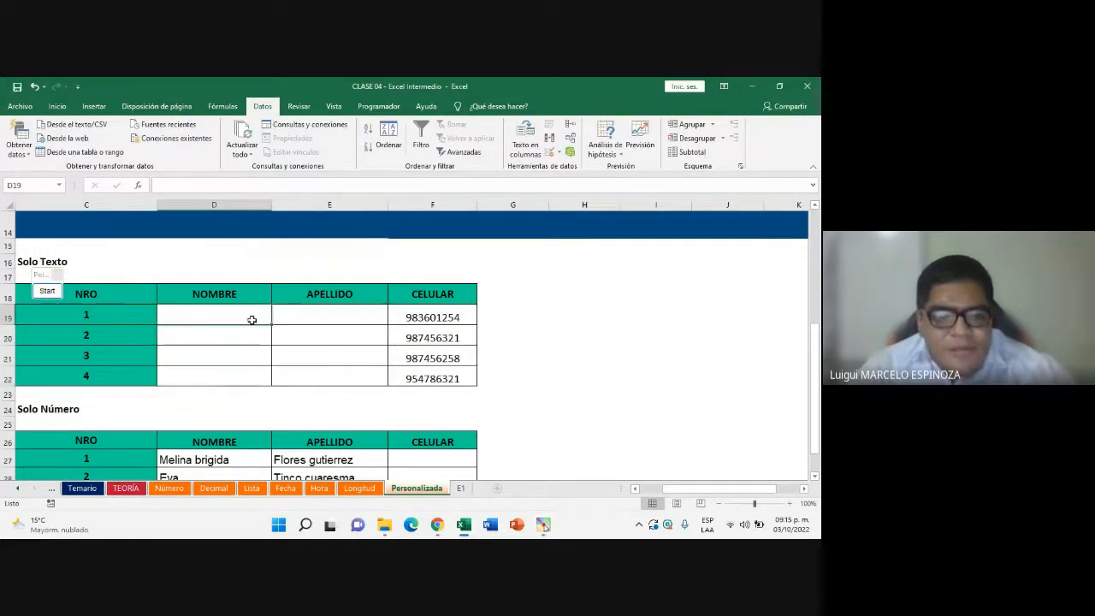
{"action": "left_click", "coordinate": [438, 521]}
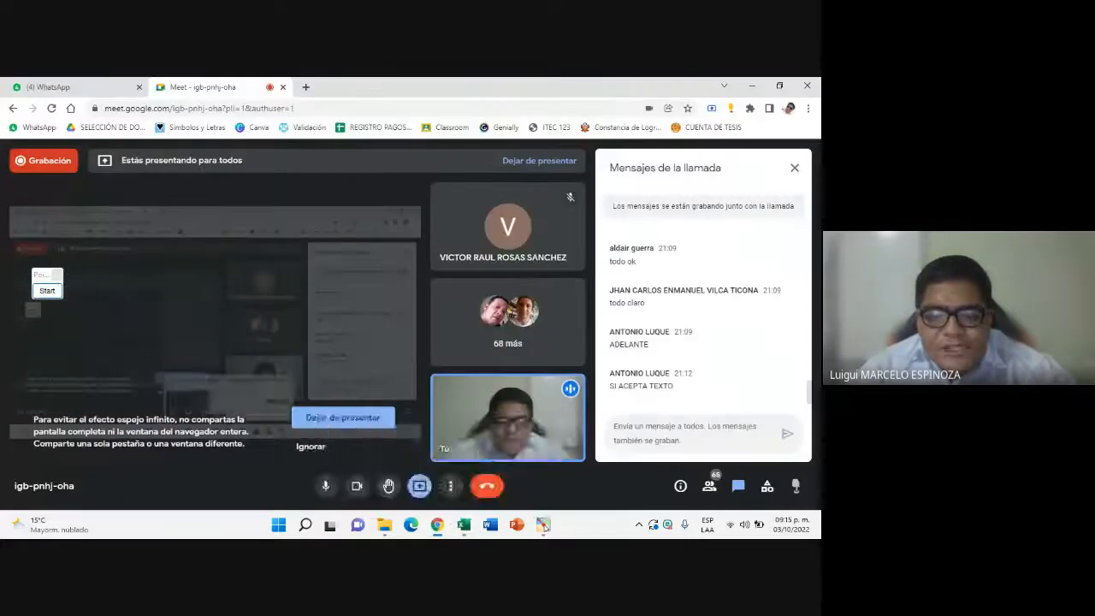
{"action": "left_click", "coordinate": [463, 524]}
Test the rule by entering a number in D19, which is rejected, then retry
{"action": "left_click_drag", "start_coordinate": [668, 495], "coordinate": [646, 495]}
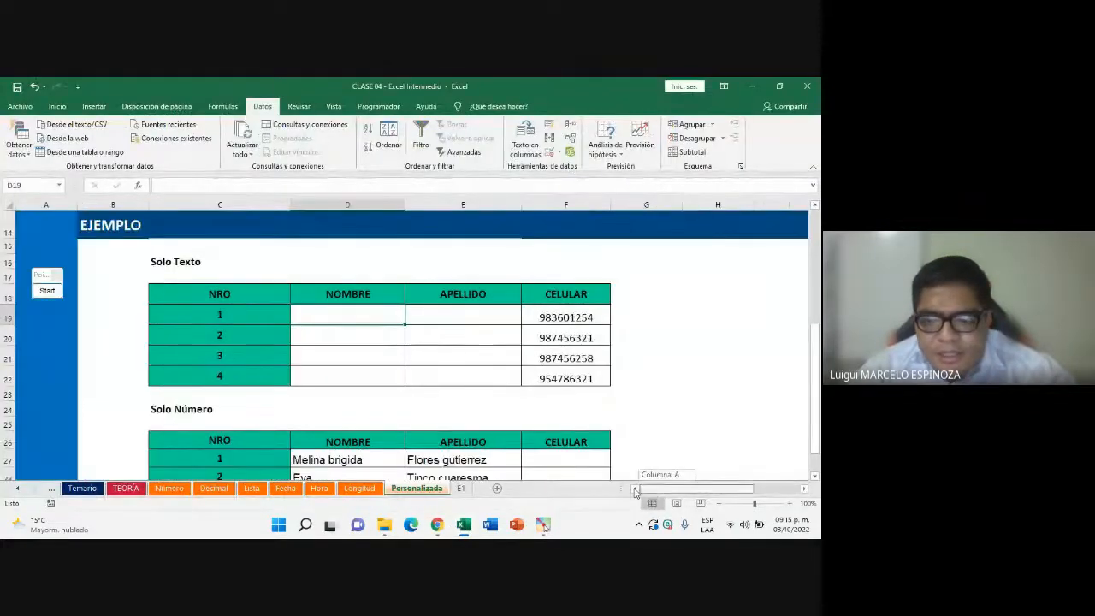
{"action": "double_click", "coordinate": [361, 316]}
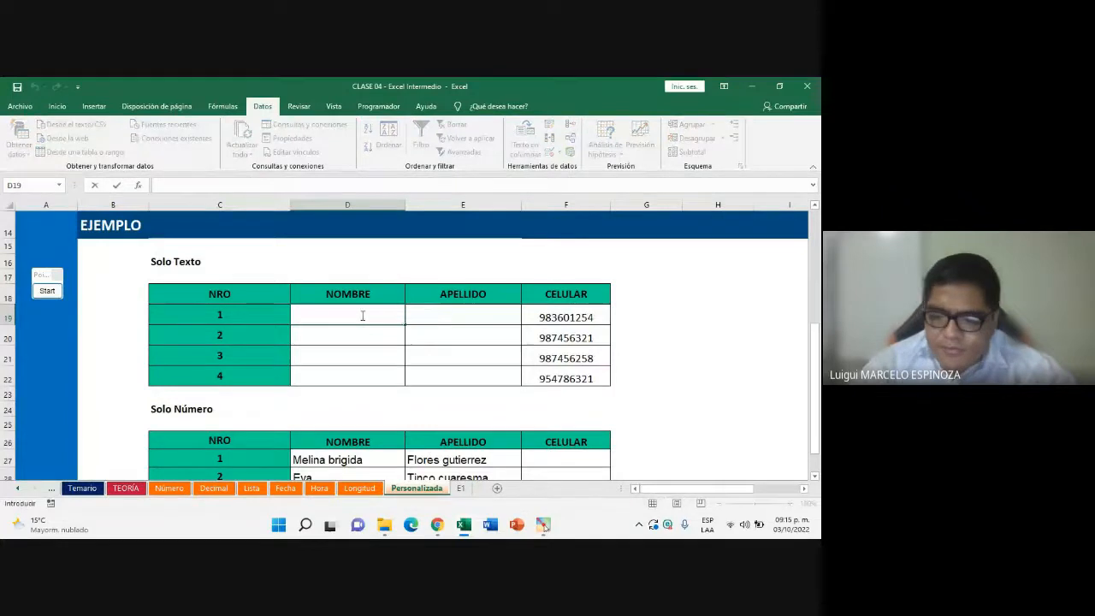
{"action": "type", "text": "962"}
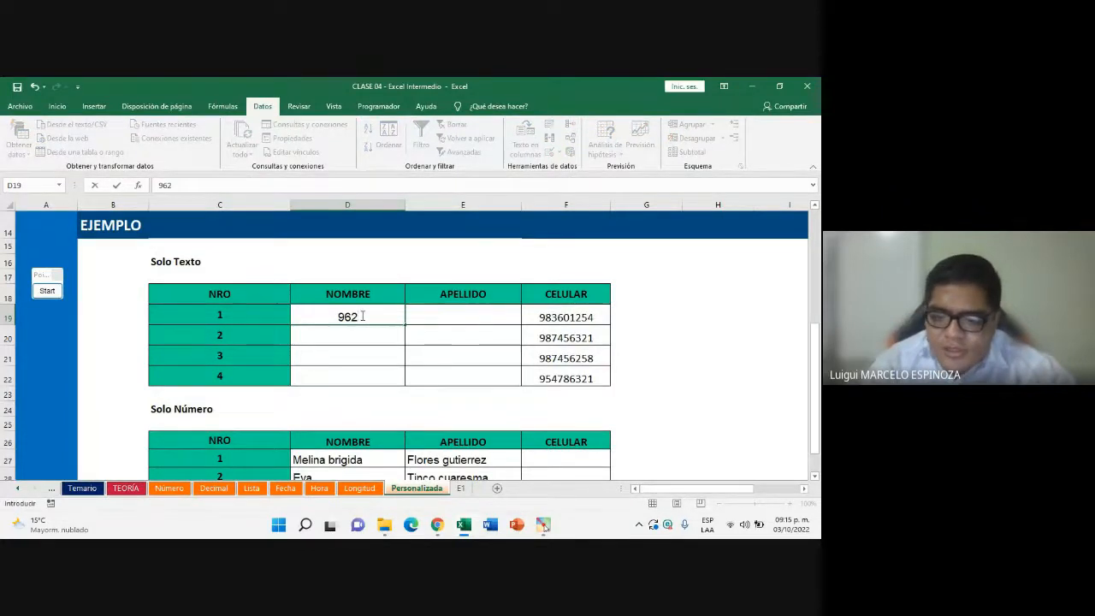
{"action": "type", "text": "080100"}
{"action": "key", "text": "Return"}
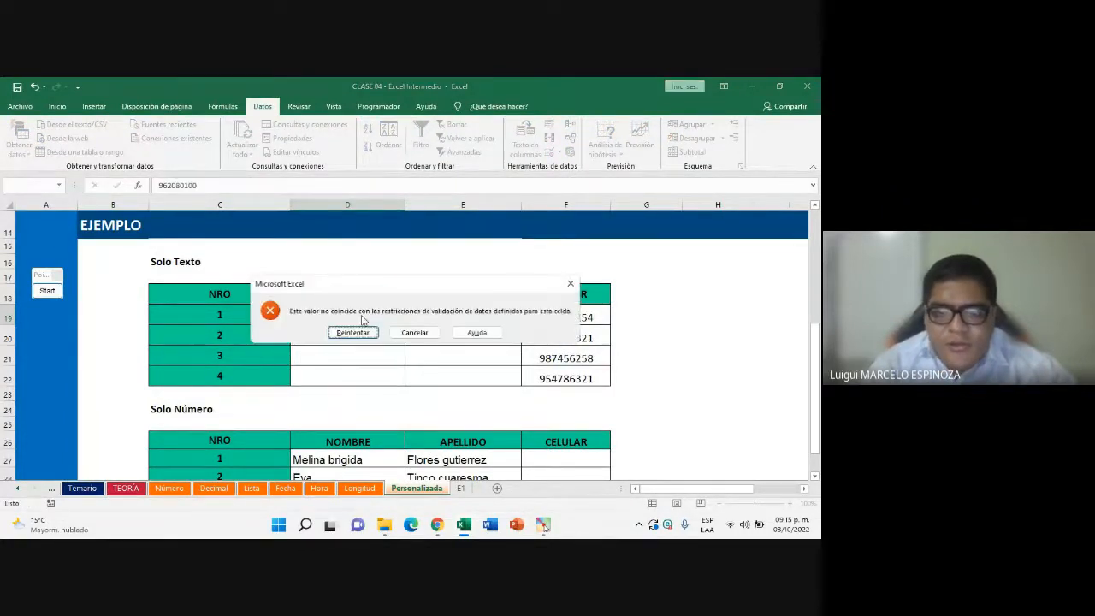
{"action": "left_click", "coordinate": [357, 333]}
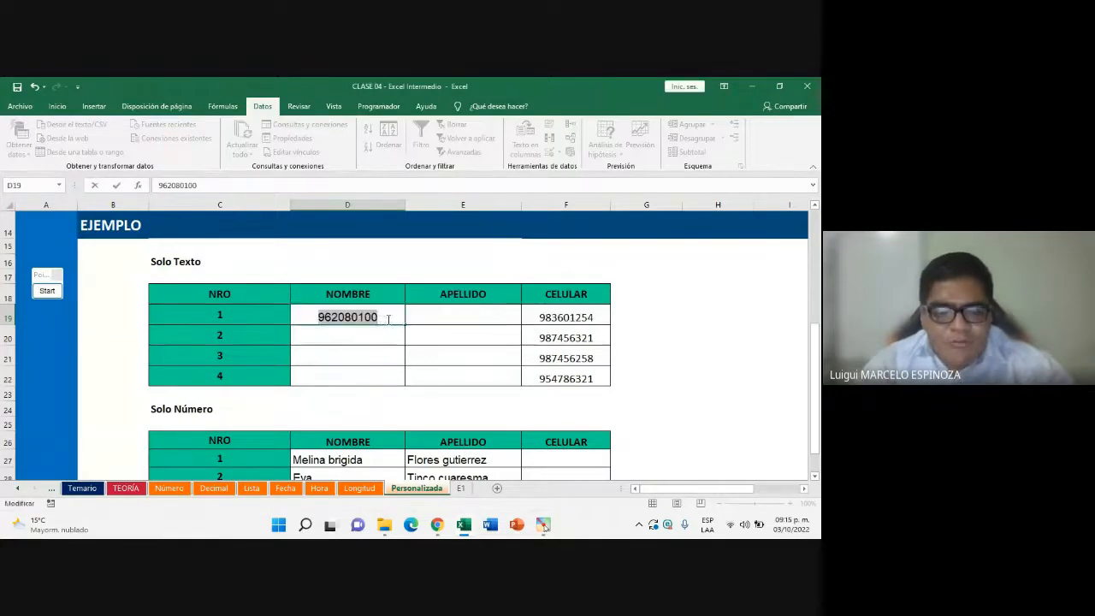
Enter a first name in D19, accepted by the text-only rule
{"action": "type", "text": "Luigui"}
{"action": "key", "text": "Return"}
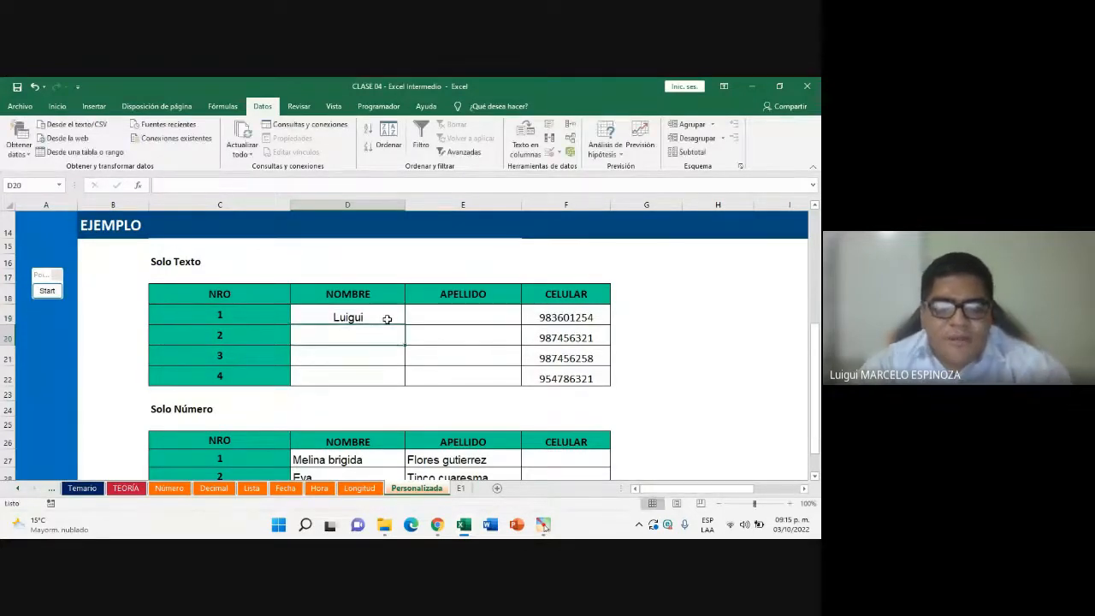
{"action": "left_click", "coordinate": [415, 347]}
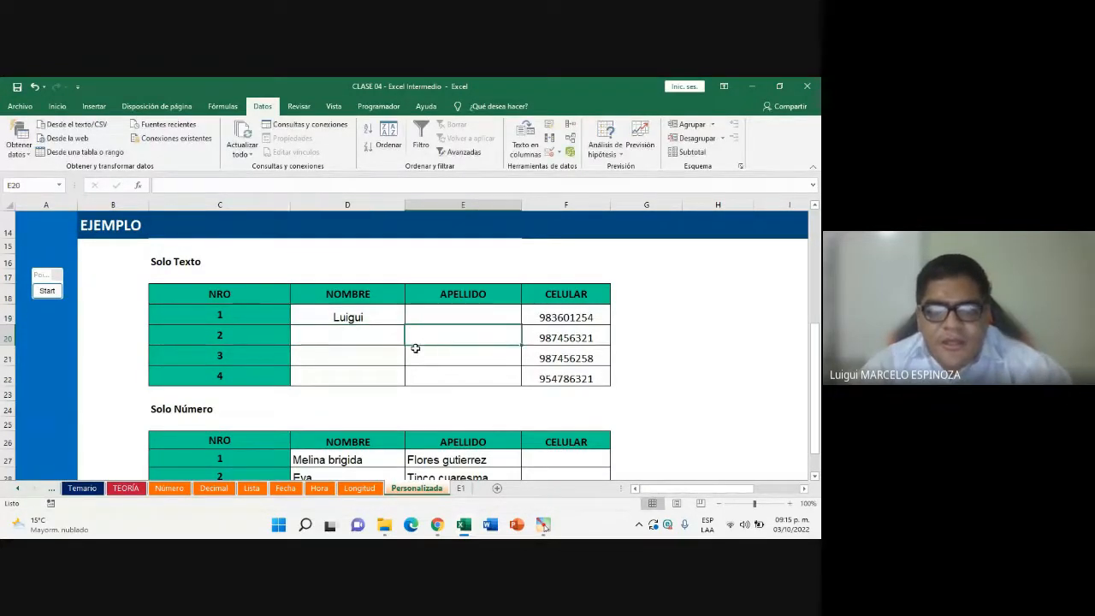
{"action": "left_click", "coordinate": [442, 529]}
{"action": "left_click", "coordinate": [463, 527]}
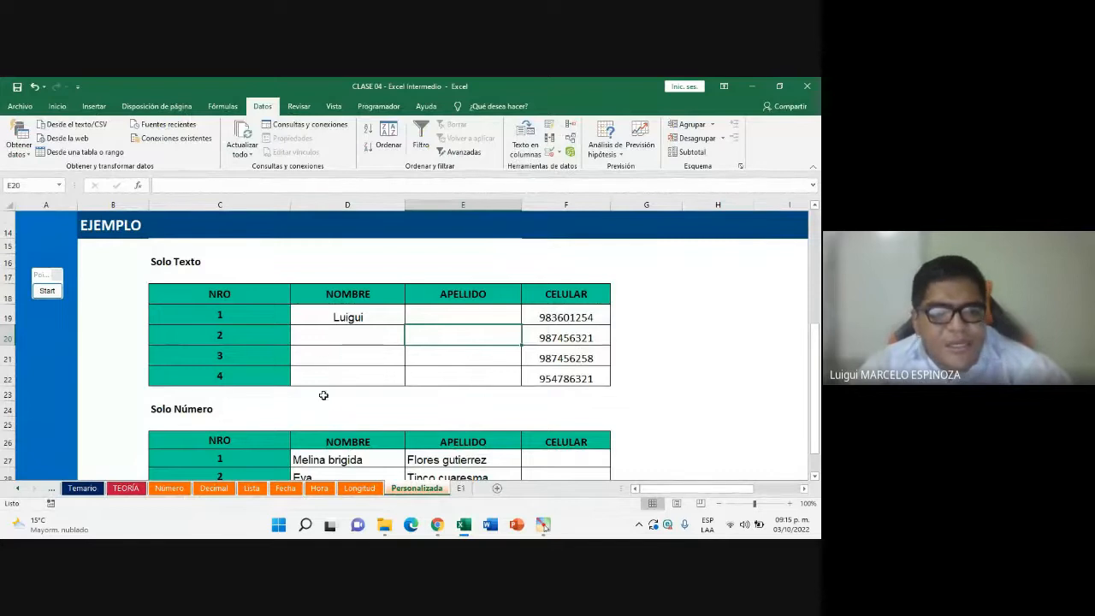
{"action": "left_click", "coordinate": [528, 328]}
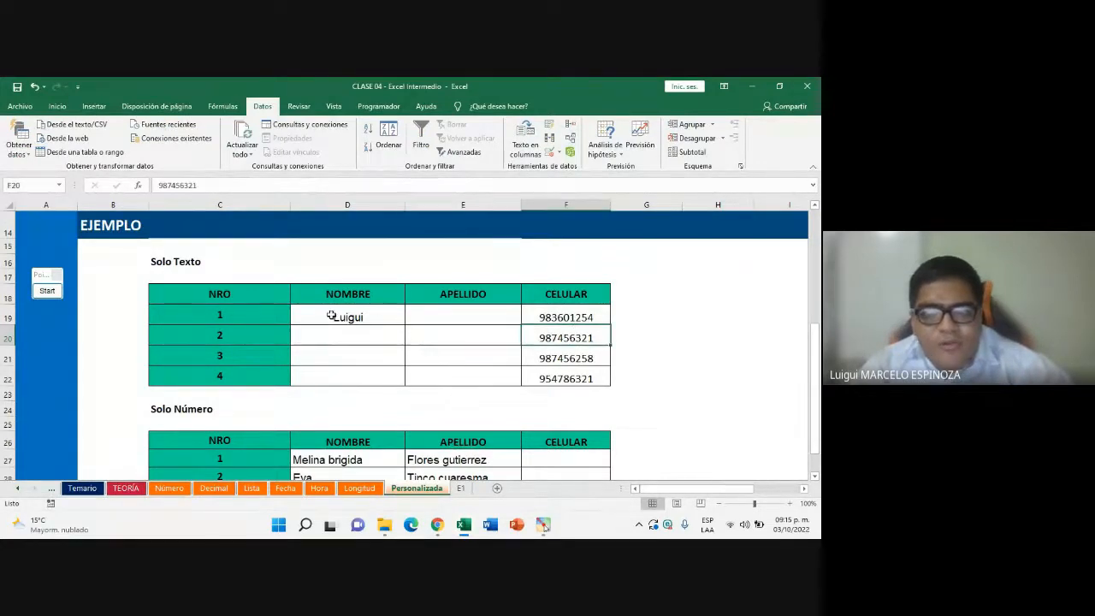
{"action": "left_click_drag", "start_coordinate": [331, 315], "coordinate": [489, 379]}
{"action": "left_click", "coordinate": [533, 340]}
{"action": "scroll", "coordinate": [430, 350], "scroll_direction": "down", "scroll_amount": 1}
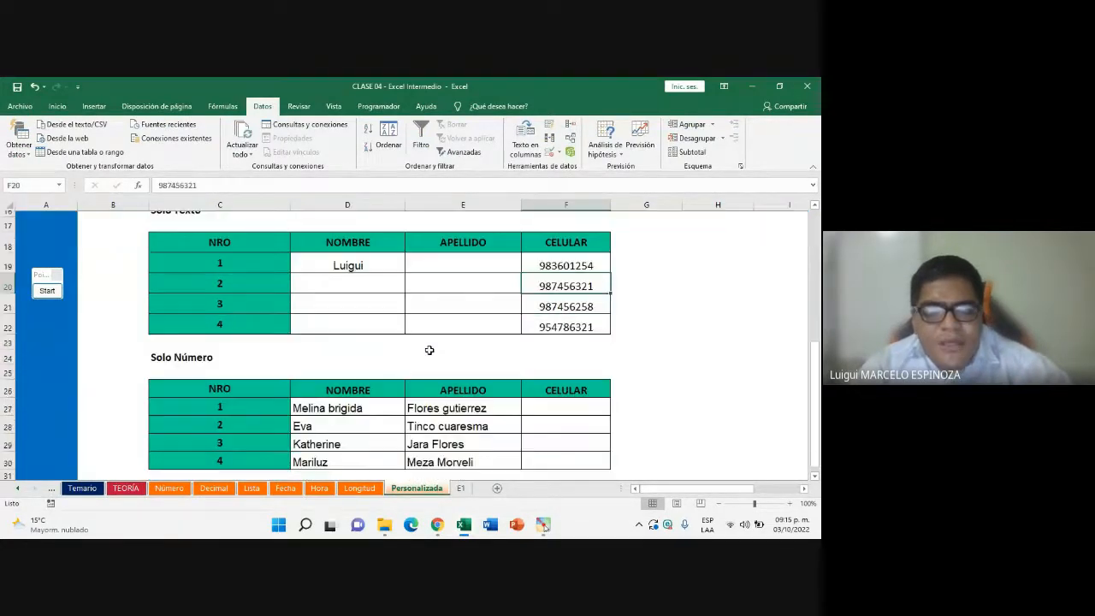
{"action": "scroll", "coordinate": [410, 394], "scroll_direction": "down", "scroll_amount": 1}
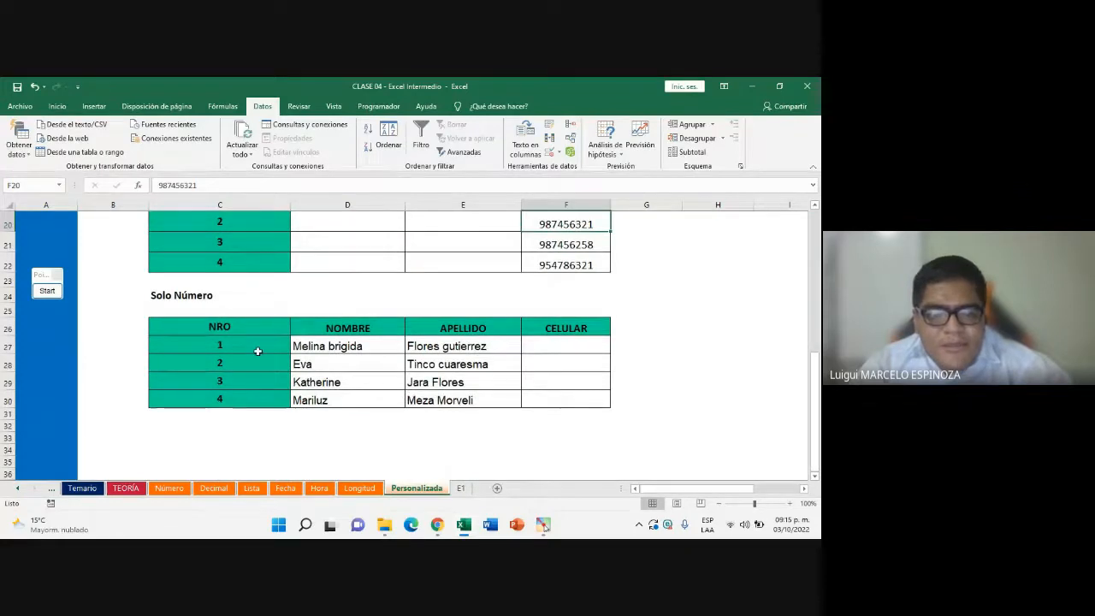
{"action": "left_click", "coordinate": [167, 296]}
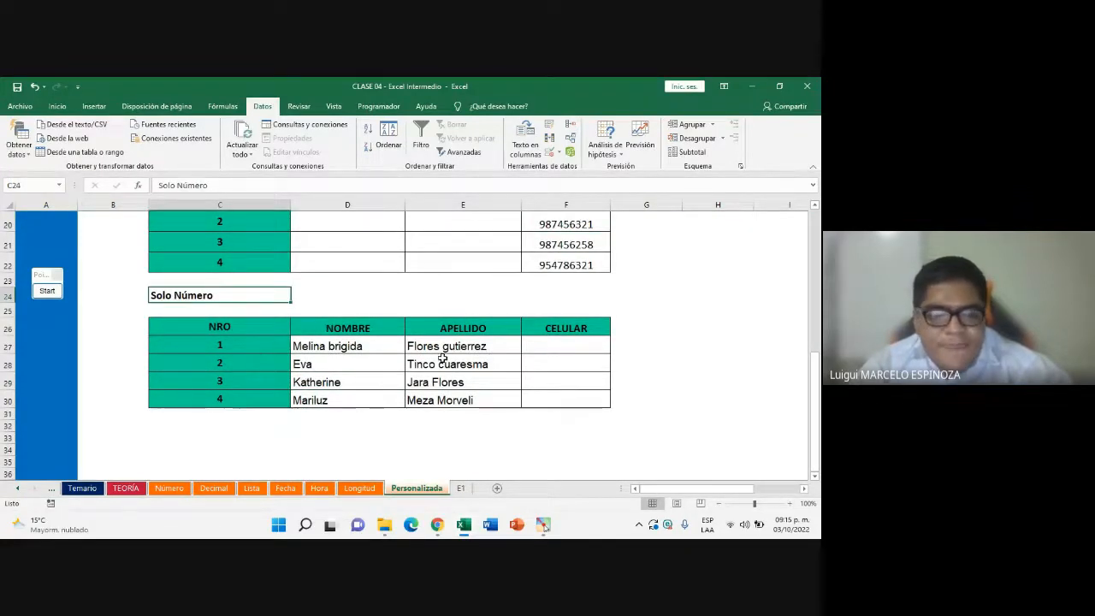
{"action": "left_click", "coordinate": [476, 363]}
{"action": "left_click_drag", "start_coordinate": [565, 349], "coordinate": [588, 411]}
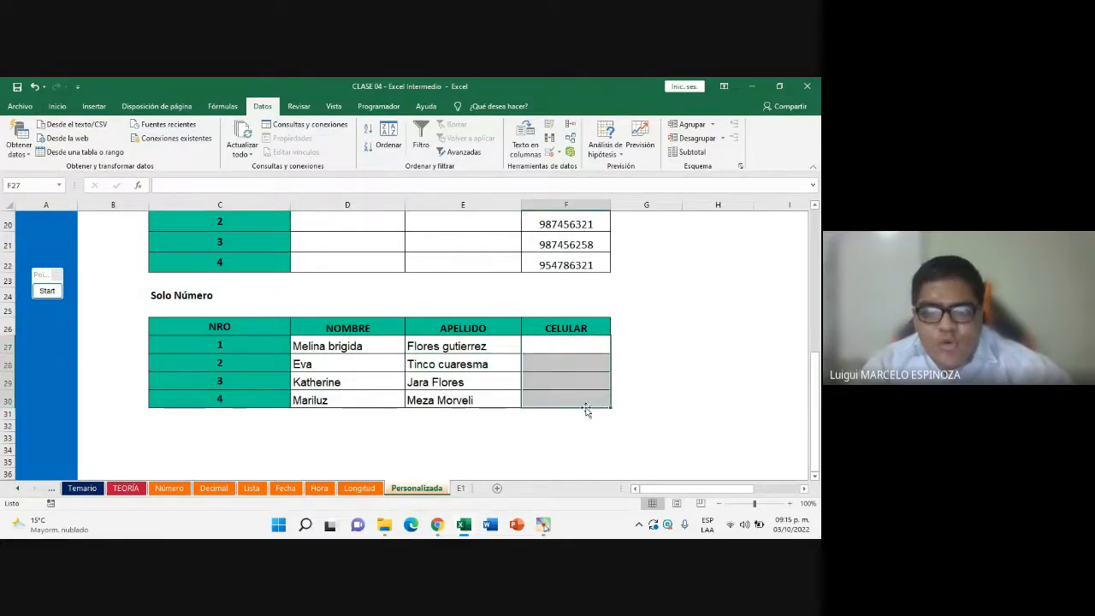
{"action": "left_click", "coordinate": [437, 395]}
{"action": "left_click_drag", "start_coordinate": [192, 338], "coordinate": [548, 400]}
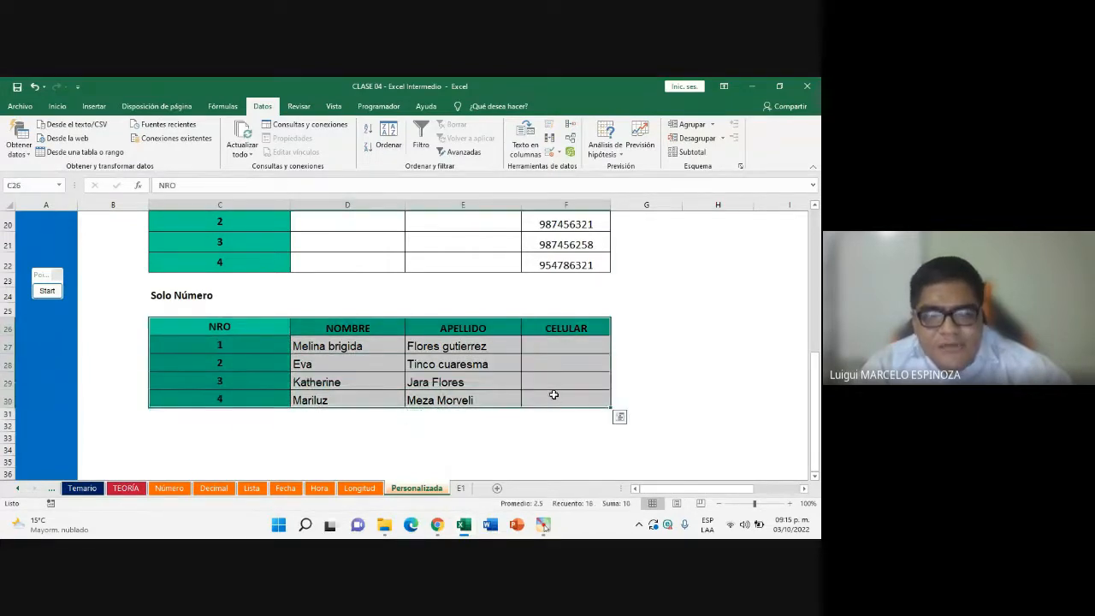
{"action": "left_click", "coordinate": [550, 359]}
{"action": "left_click", "coordinate": [557, 348]}
{"action": "left_click_drag", "start_coordinate": [557, 348], "coordinate": [582, 399]}
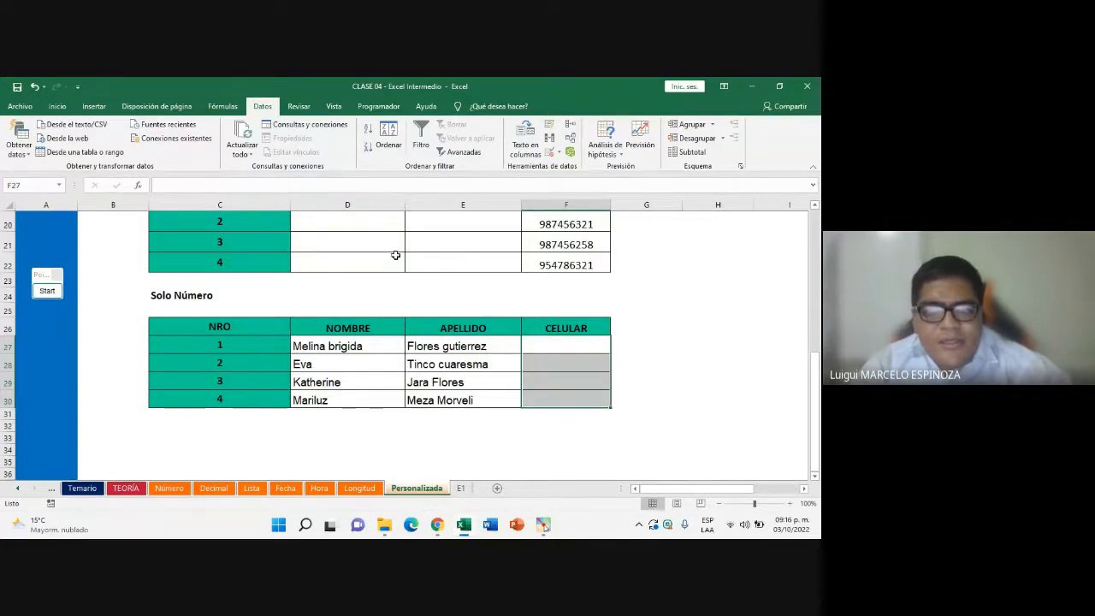
{"action": "left_click", "coordinate": [47, 291]}
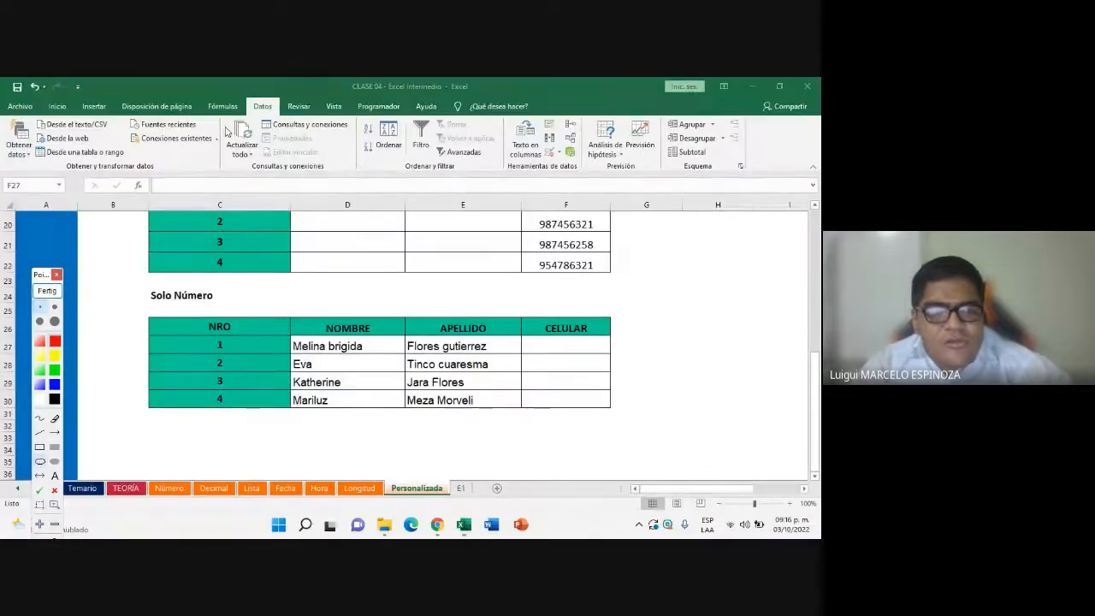
{"action": "left_click_drag", "start_coordinate": [237, 79], "coordinate": [289, 116]}
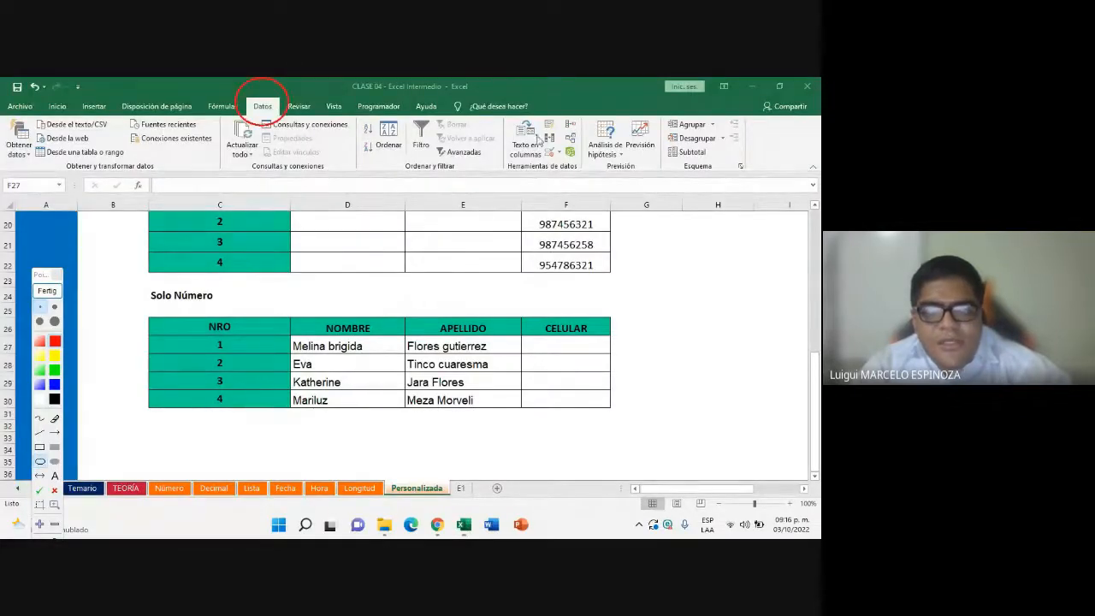
{"action": "left_click_drag", "start_coordinate": [545, 144], "coordinate": [558, 152]}
{"action": "key", "text": "Escape"}
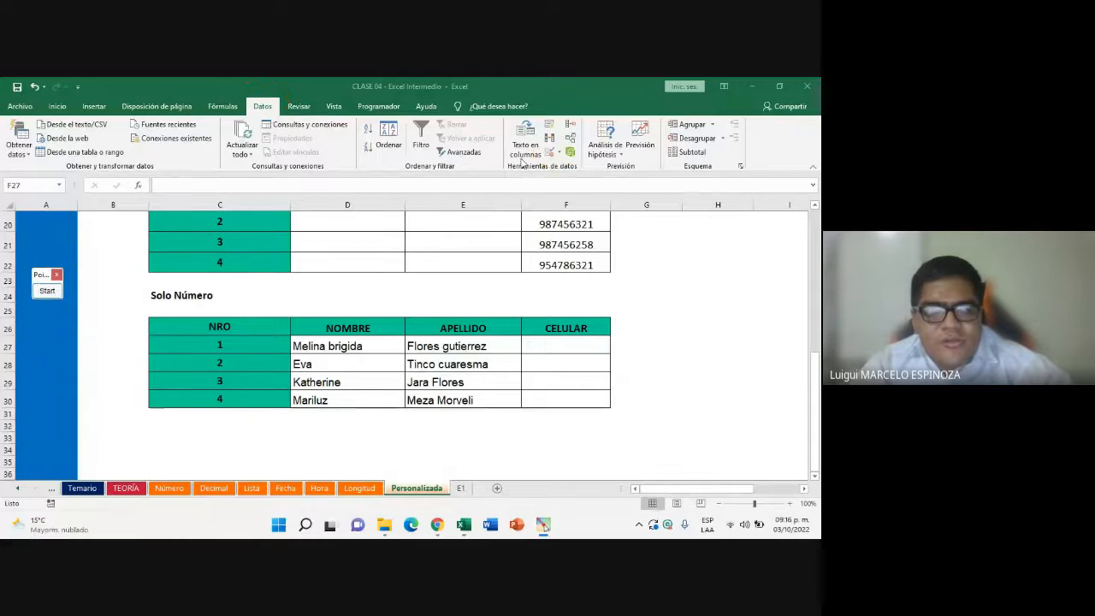
Give CELULAR cells F27:F30 a Personalizada rule with formula =ESNUMERO(F27:F30)
{"action": "left_click", "coordinate": [569, 152]}
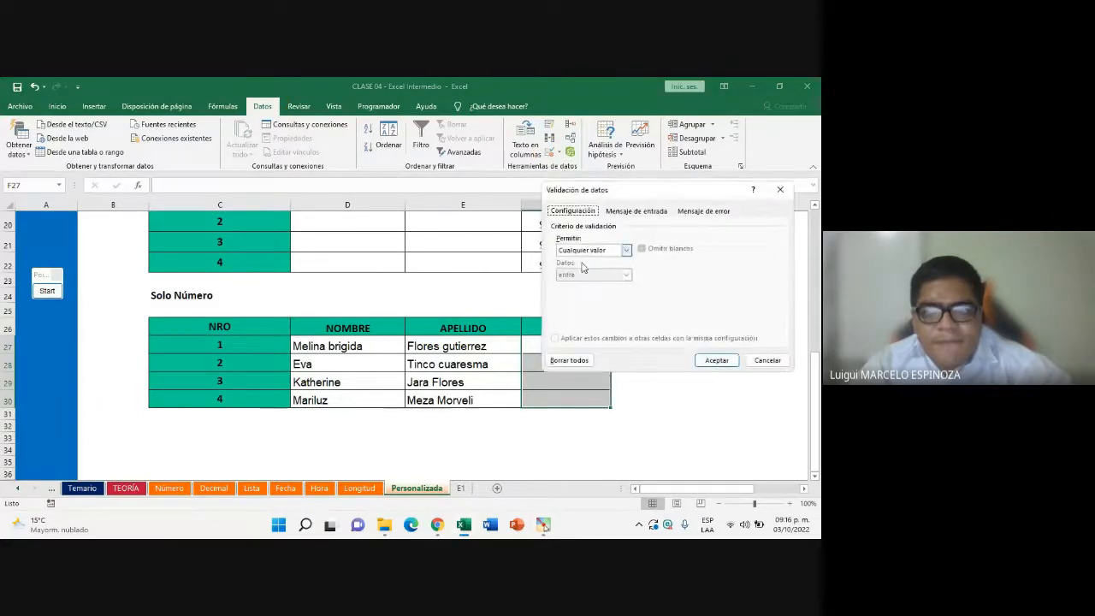
{"action": "left_click", "coordinate": [625, 250]}
{"action": "left_click", "coordinate": [599, 315]}
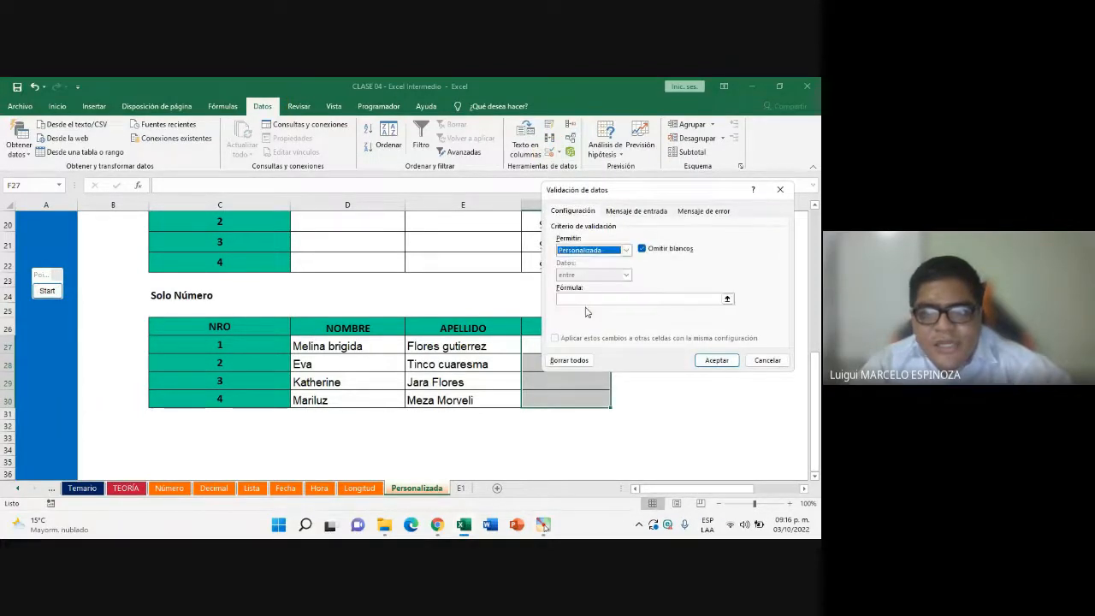
{"action": "type", "text": "="}
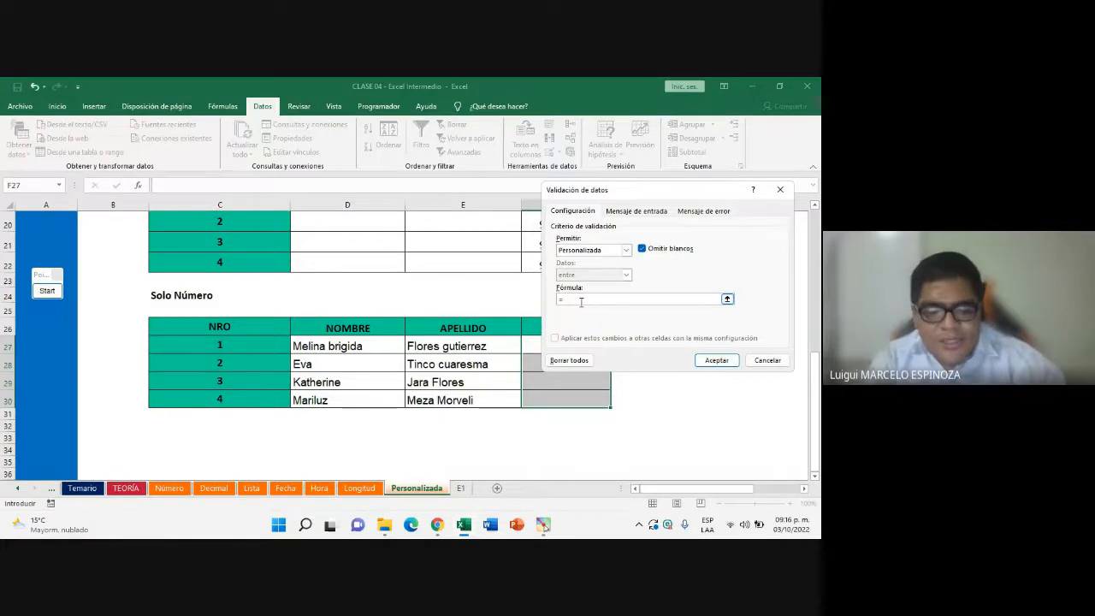
{"action": "type", "text": "ESNU"}
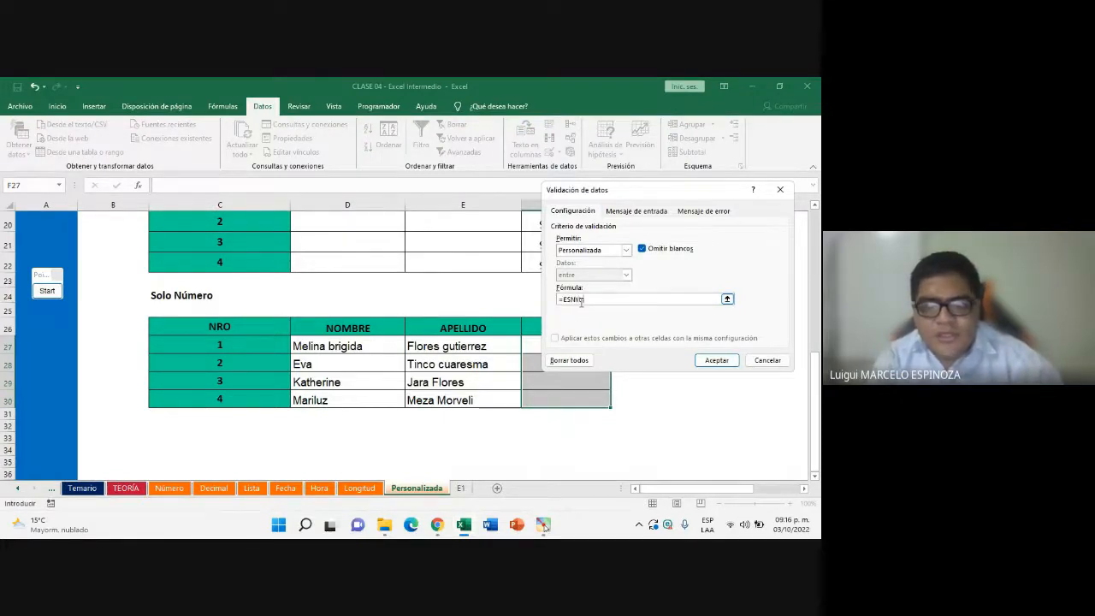
{"action": "type", "text": "ME"}
{"action": "type", "text": "UME"}
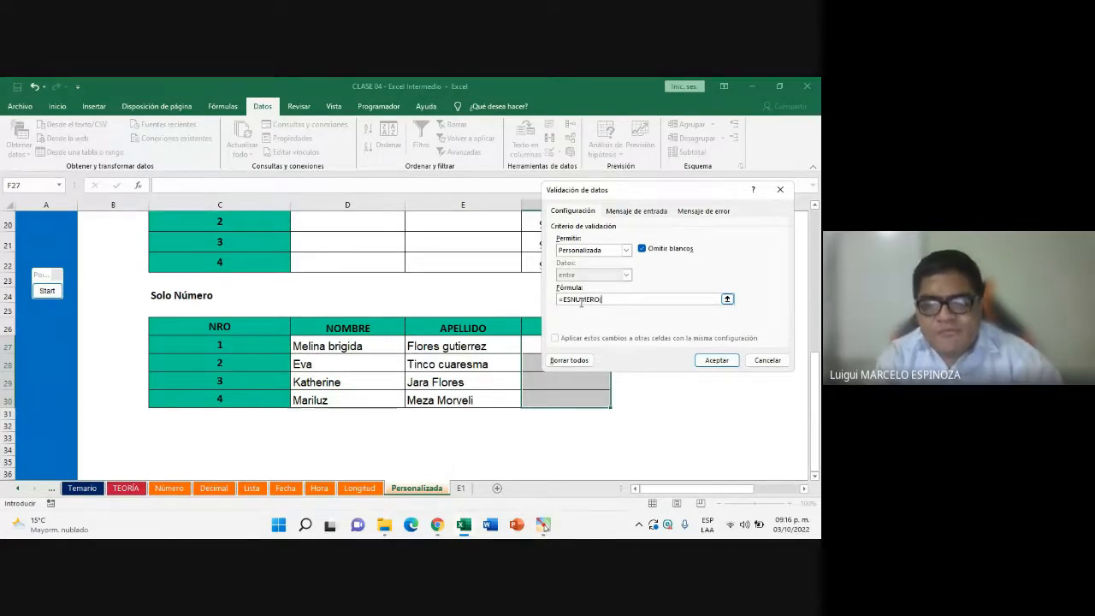
{"action": "type", "text": "RO("}
{"action": "left_click_drag", "start_coordinate": [526, 344], "coordinate": [537, 396]}
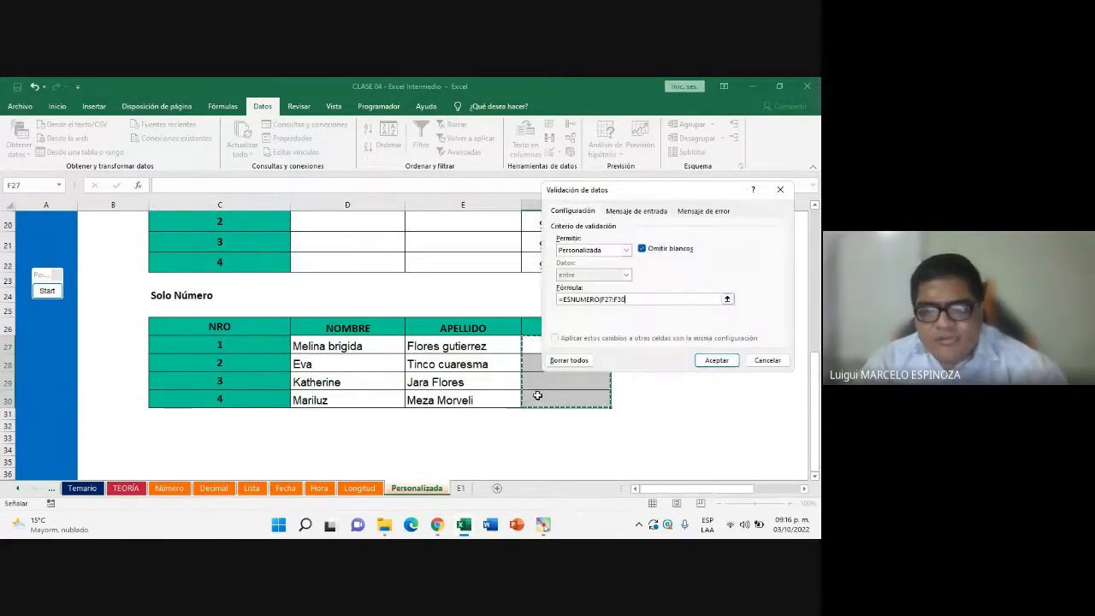
{"action": "type", "text": ")"}
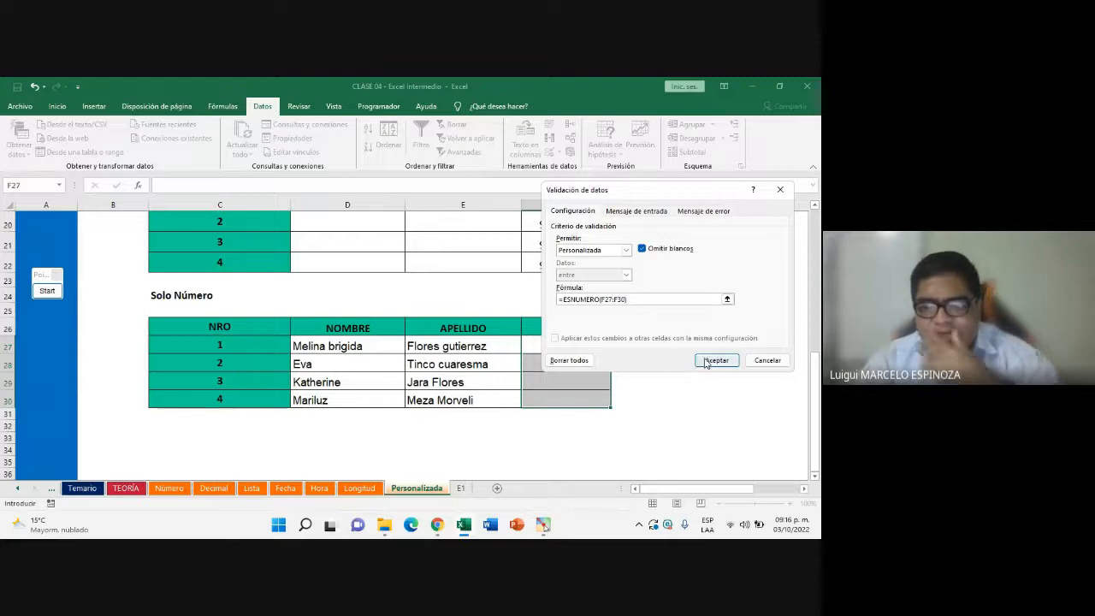
{"action": "left_click", "coordinate": [715, 361]}
{"action": "left_click", "coordinate": [567, 342]}
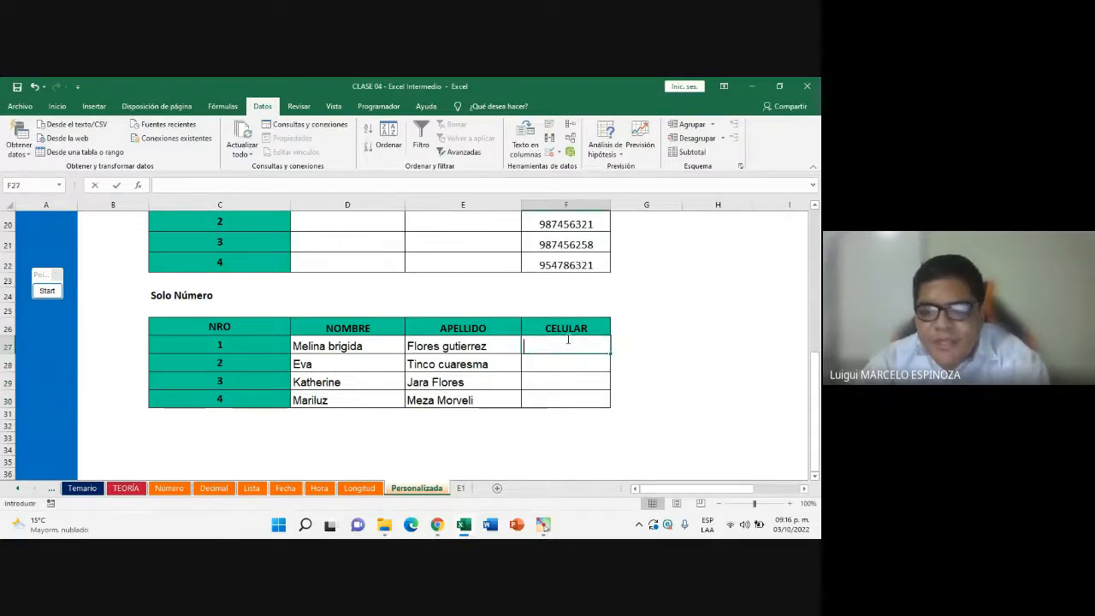
{"action": "type", "text": "962"}
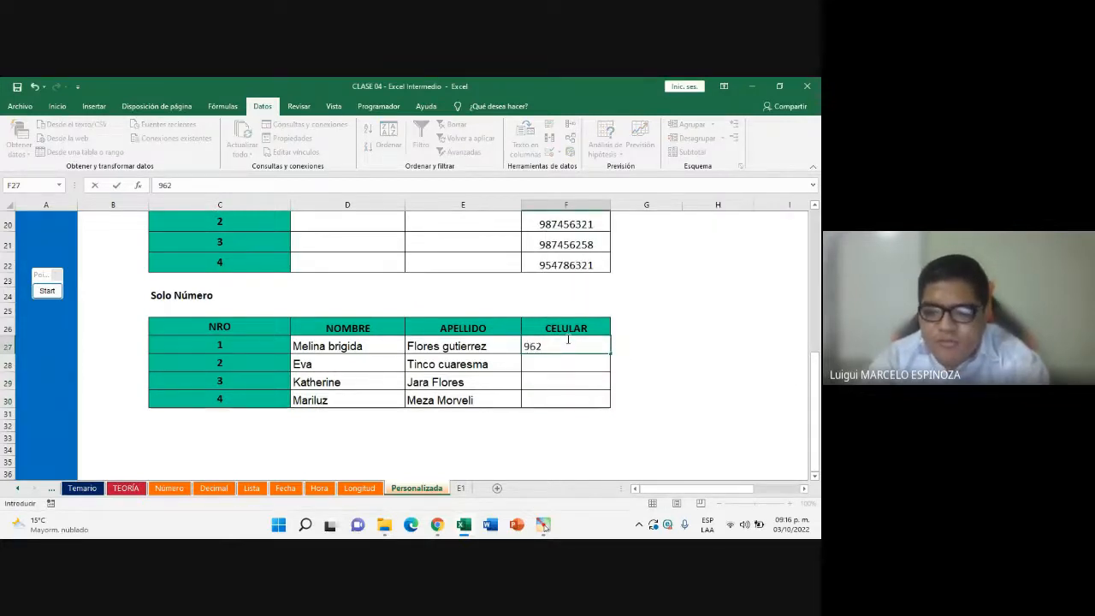
{"action": "type", "text": "0802"}
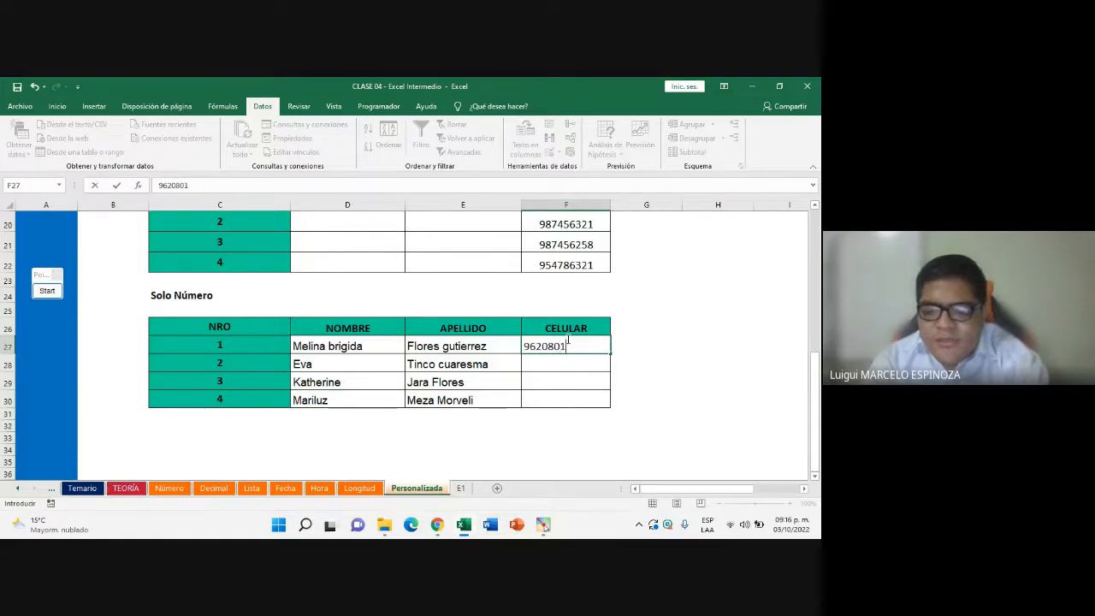
{"action": "type", "text": "00"}
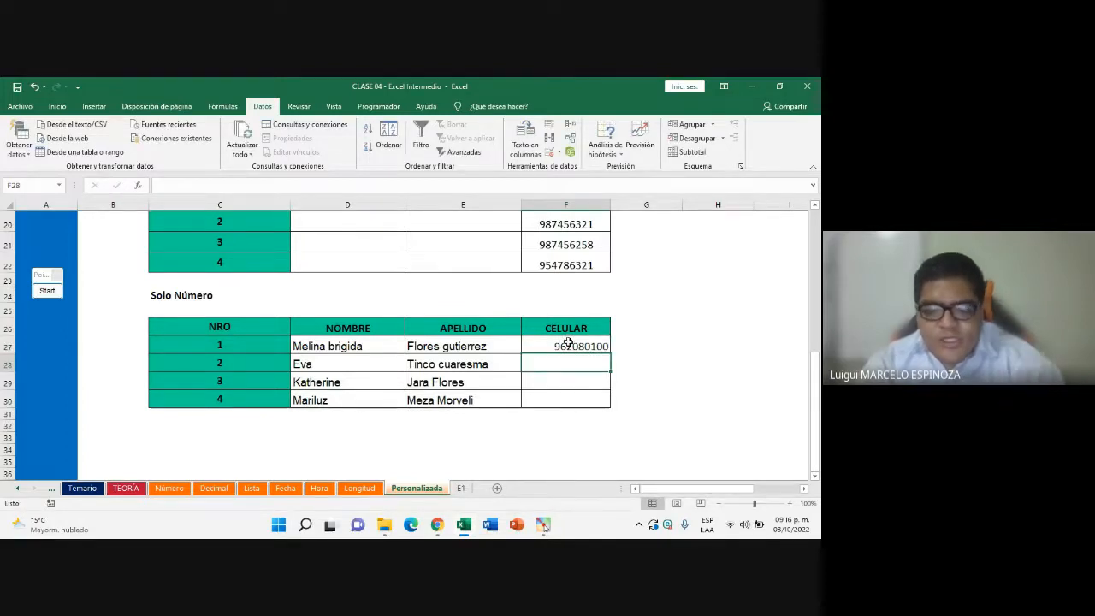
{"action": "key", "text": "Return"}
{"action": "type", "text": "Luigui"}
{"action": "key", "text": "Return"}
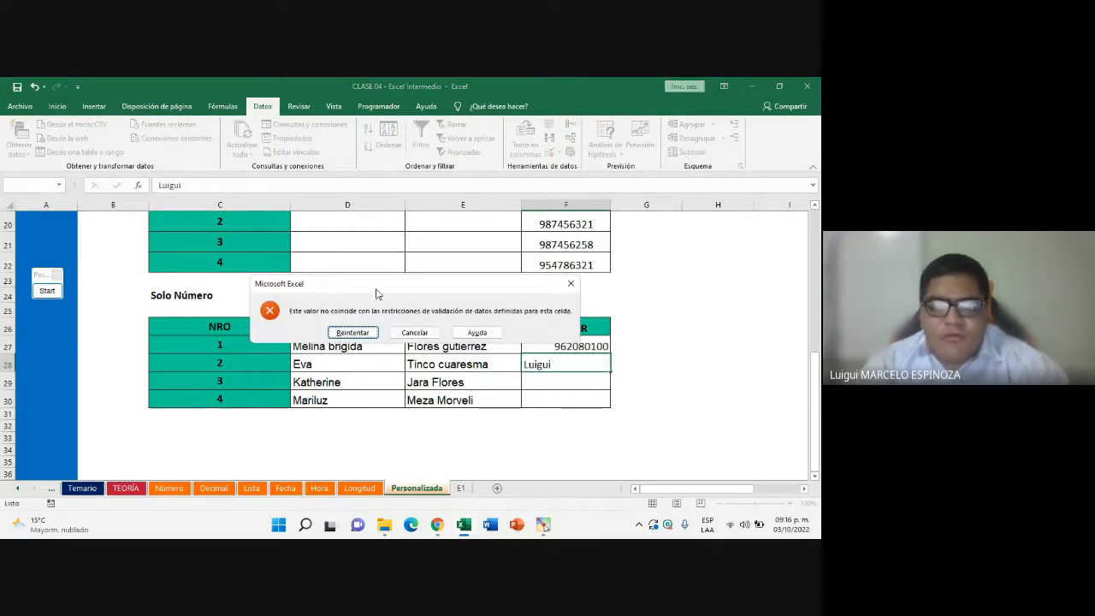
{"action": "left_click", "coordinate": [358, 334]}
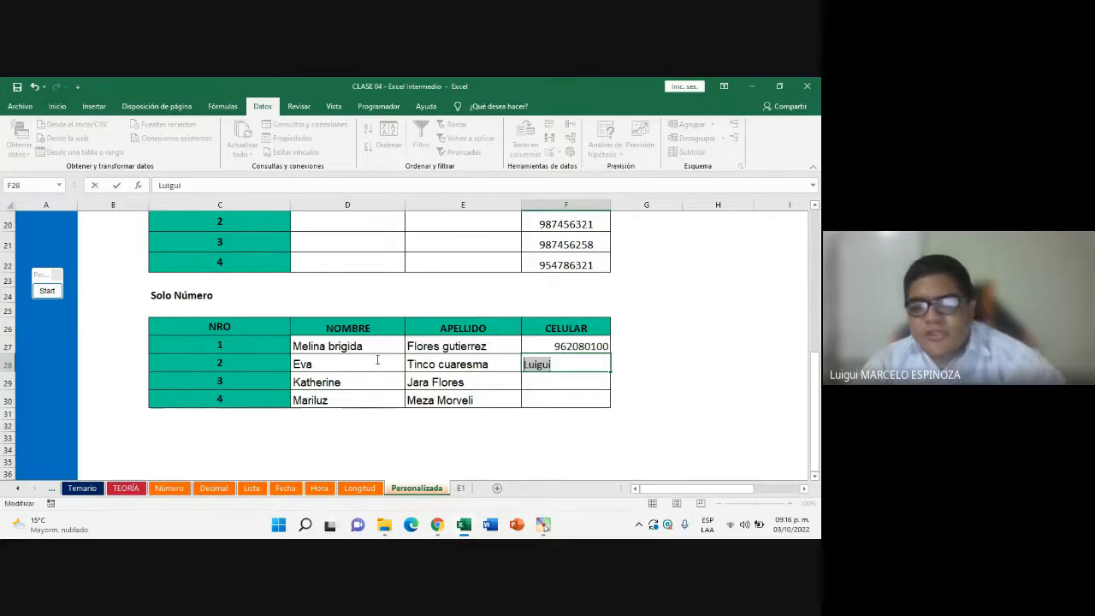
{"action": "key", "text": "BackSpace"}
{"action": "left_click", "coordinate": [584, 346]}
{"action": "key", "text": "Delete"}
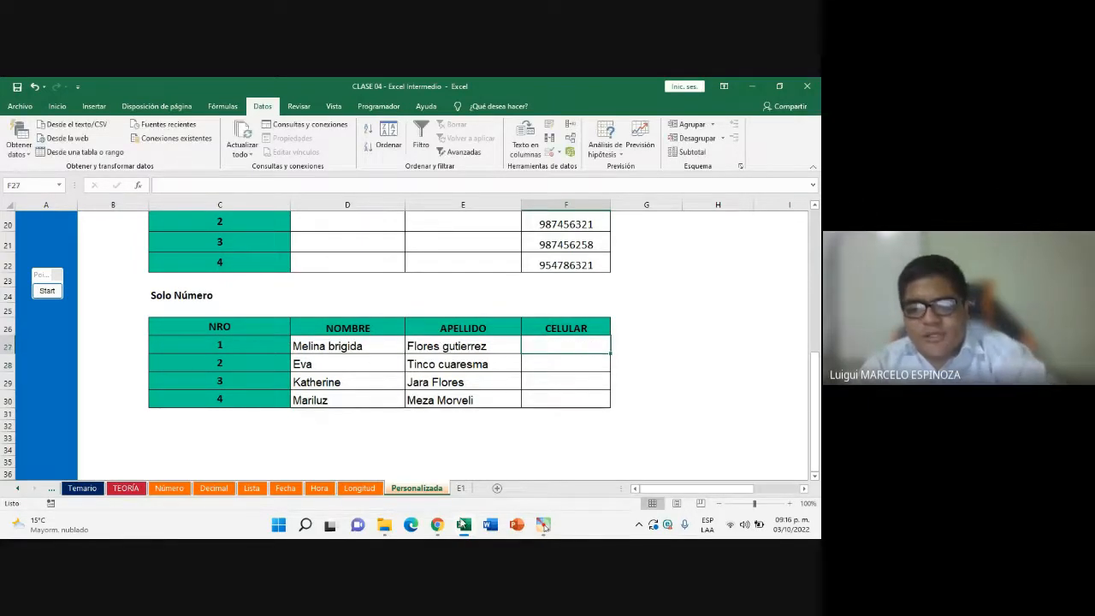
Point out the Solo Texto and Solo Número table headings and return to D19
{"action": "mouse_move", "coordinate": [431, 516]}
{"action": "left_click", "coordinate": [370, 467]}
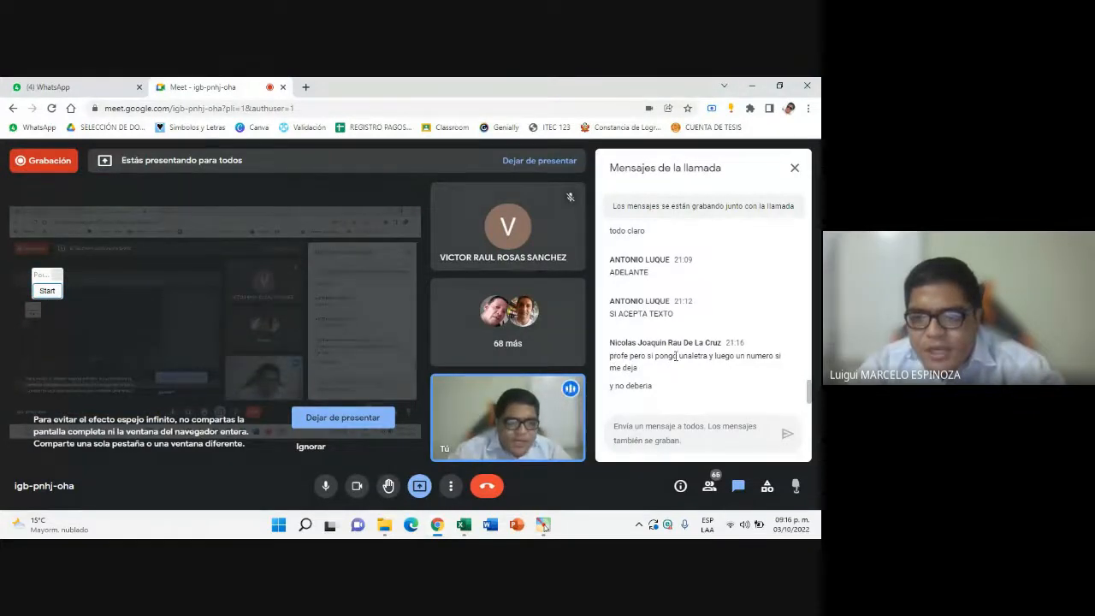
{"action": "left_click", "coordinate": [467, 525]}
{"action": "scroll", "coordinate": [558, 376], "scroll_direction": "up", "scroll_amount": 1}
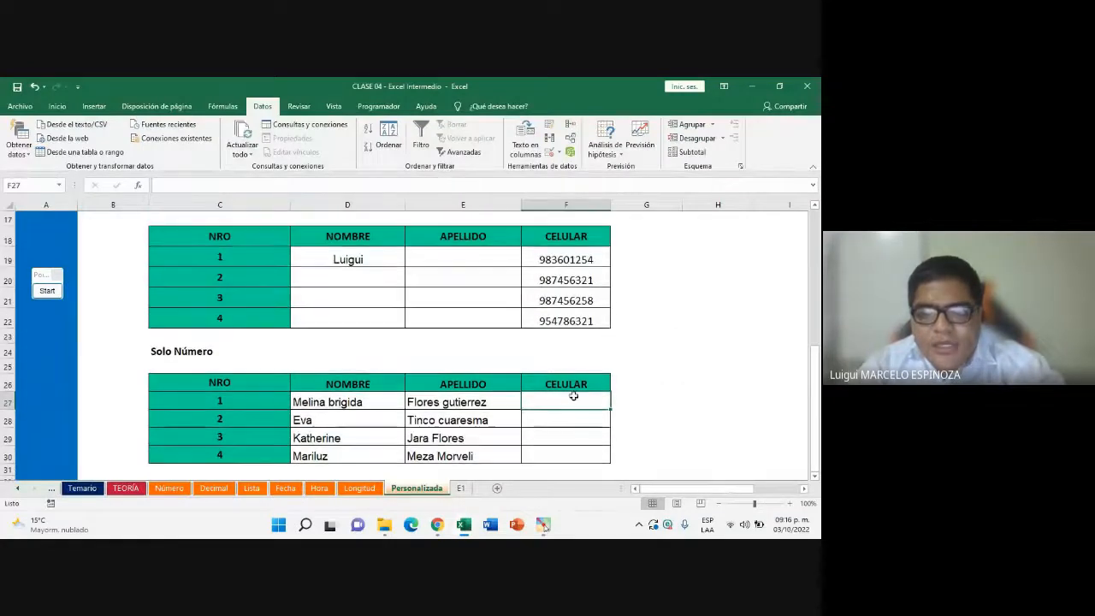
{"action": "double_click", "coordinate": [388, 259]}
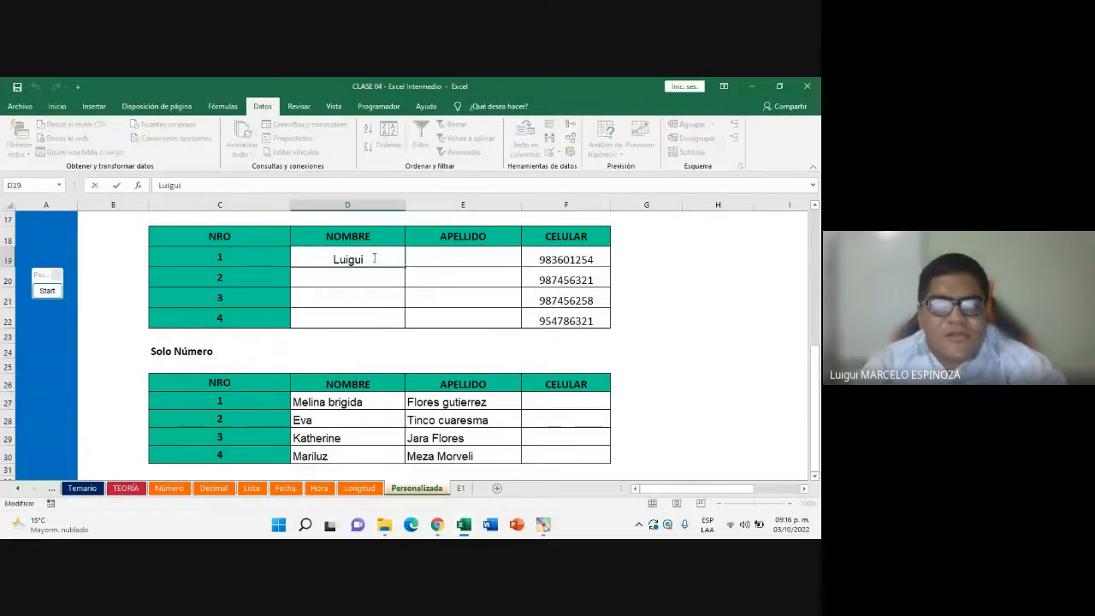
{"action": "left_click_drag", "start_coordinate": [377, 260], "coordinate": [316, 259]}
{"action": "scroll", "coordinate": [343, 320], "scroll_direction": "up", "scroll_amount": 1}
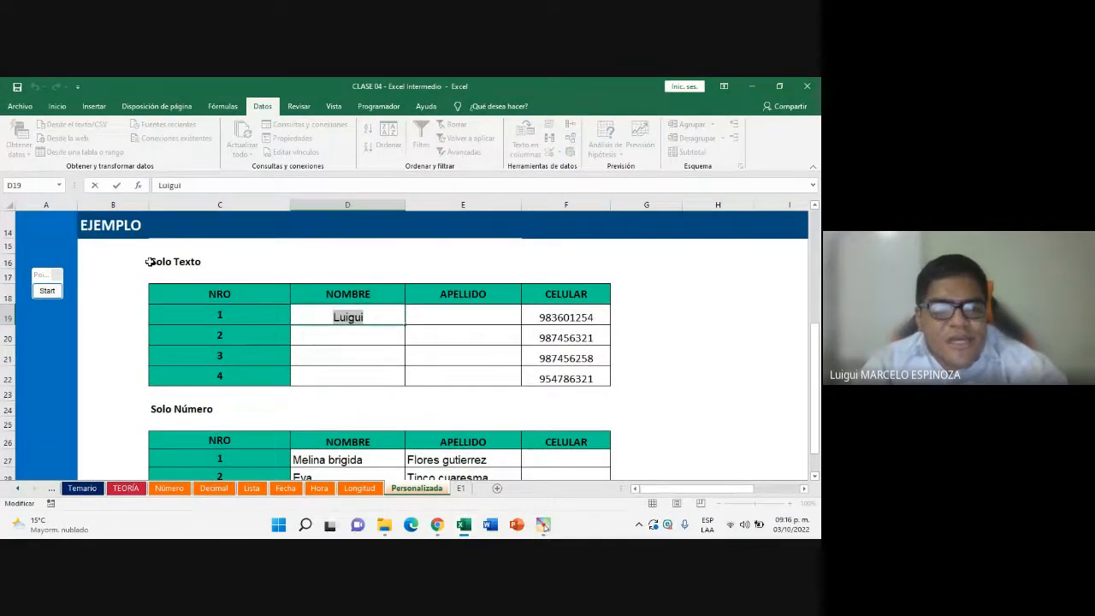
{"action": "left_click", "coordinate": [198, 261]}
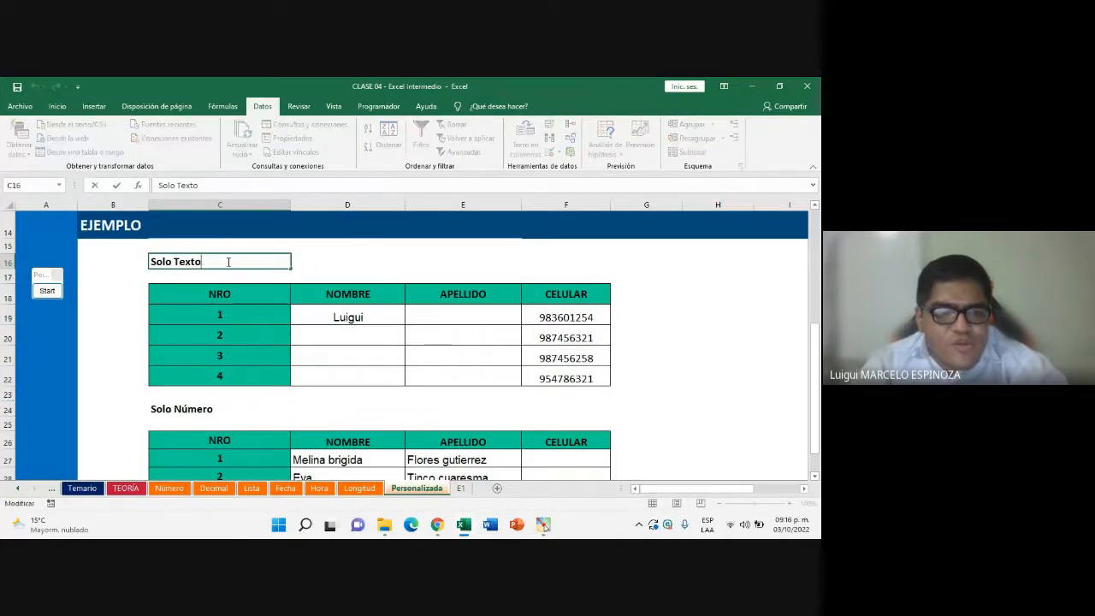
{"action": "left_click", "coordinate": [219, 409]}
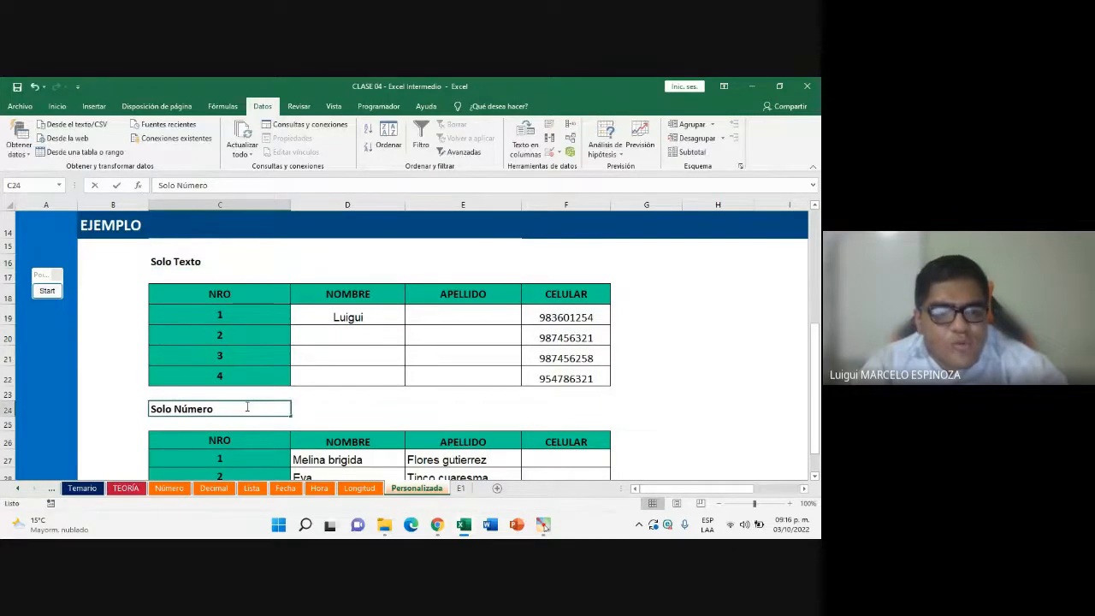
{"action": "left_click", "coordinate": [588, 462]}
{"action": "left_click", "coordinate": [328, 315]}
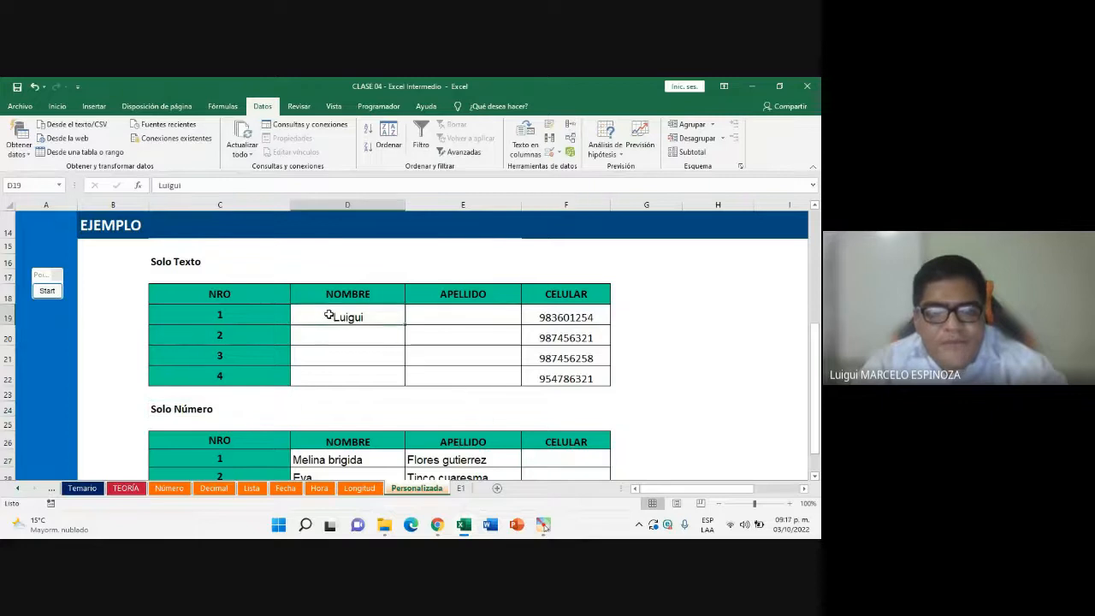
Replace the name in D19 with the test entry L1
{"action": "double_click", "coordinate": [378, 314]}
{"action": "left_click", "coordinate": [437, 525]}
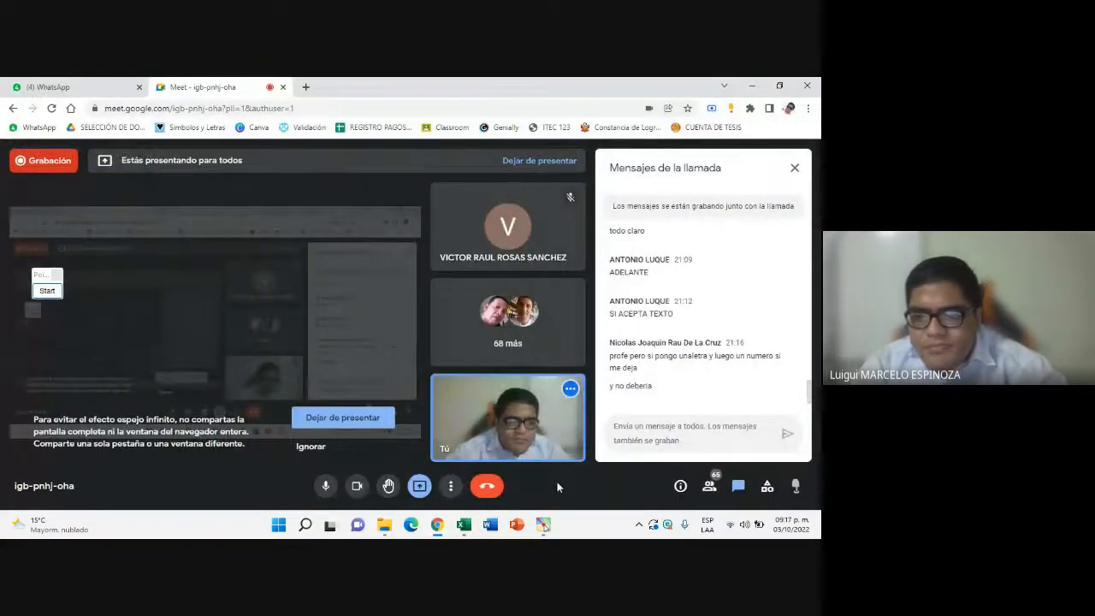
{"action": "left_click", "coordinate": [464, 524]}
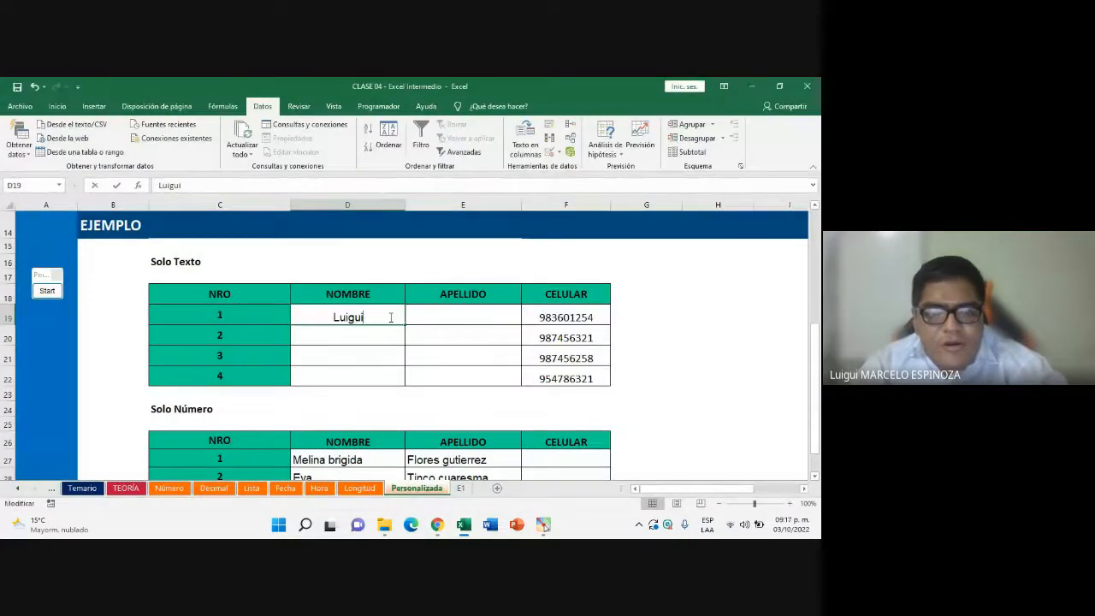
{"action": "left_click_drag", "start_coordinate": [390, 317], "coordinate": [78, 315]}
{"action": "type", "text": "L1"}
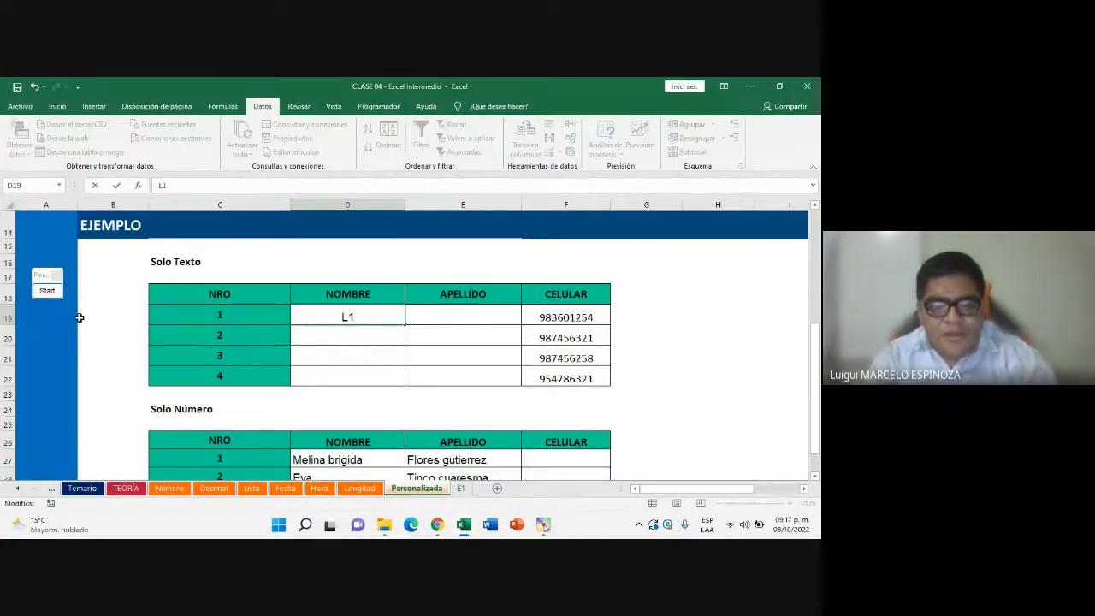
{"action": "key", "text": "Return"}
Erase D19's contents and select the Solo Texto cells D19:E22
{"action": "double_click", "coordinate": [361, 313]}
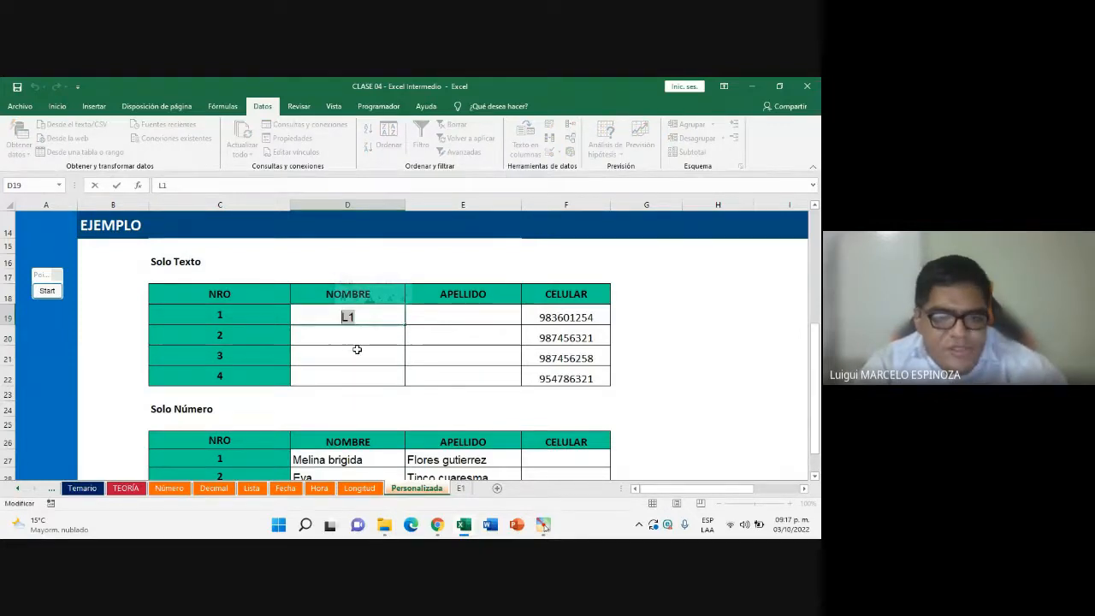
{"action": "left_click", "coordinate": [366, 318]}
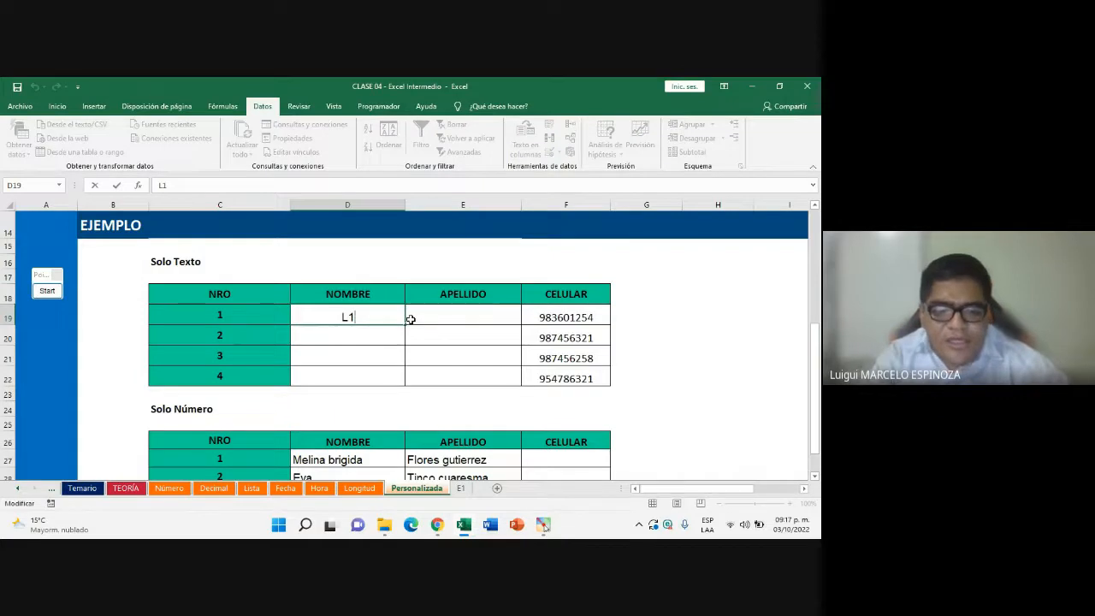
{"action": "key", "text": "BackSpace"}
{"action": "key", "text": "BackSpace"}
{"action": "key", "text": "BackSpace"}
{"action": "key", "text": "BackSpace"}
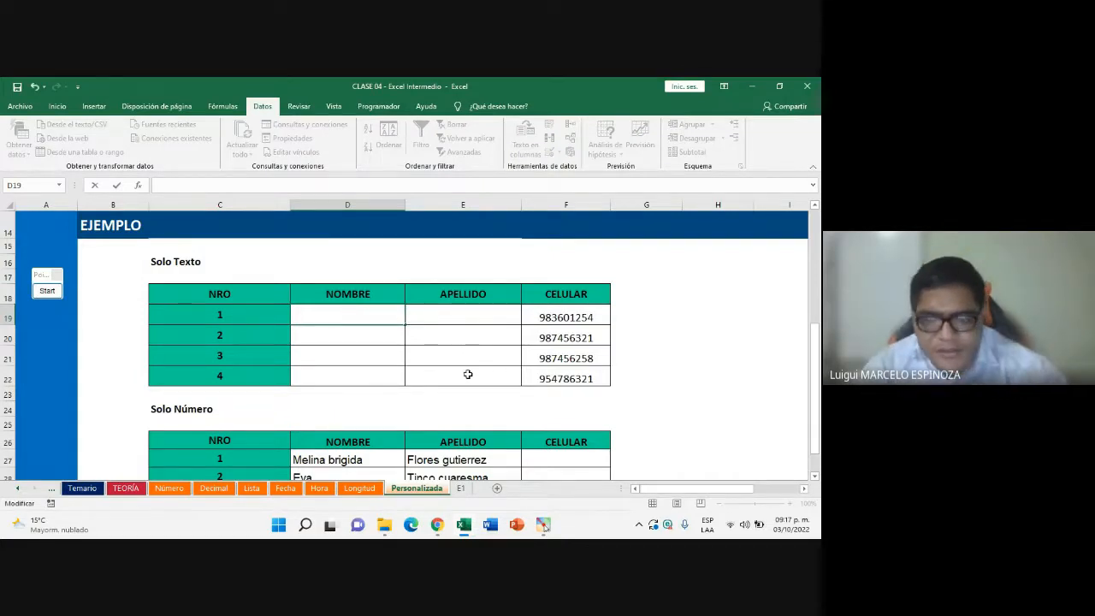
{"action": "left_click", "coordinate": [407, 345]}
{"action": "mouse_move", "coordinate": [350, 318]}
{"action": "left_mouse_down"}
{"action": "mouse_move", "coordinate": [499, 389]}
{"action": "mouse_move", "coordinate": [484, 378]}
{"action": "left_mouse_up"}
{"action": "scroll", "coordinate": [342, 339], "scroll_direction": "down", "scroll_amount": 1}
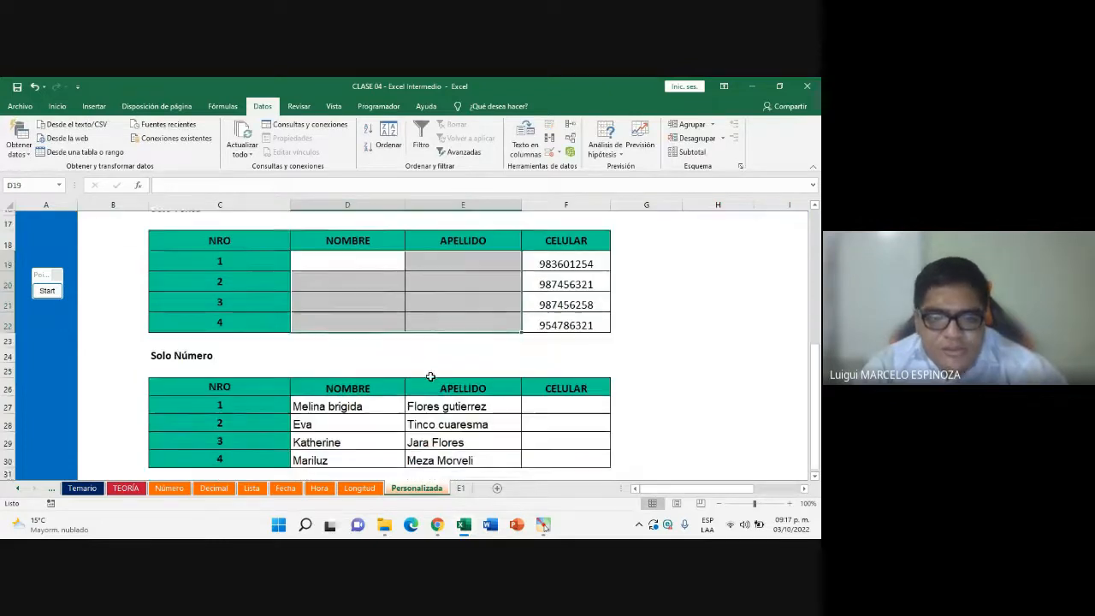
{"action": "left_click", "coordinate": [377, 479]}
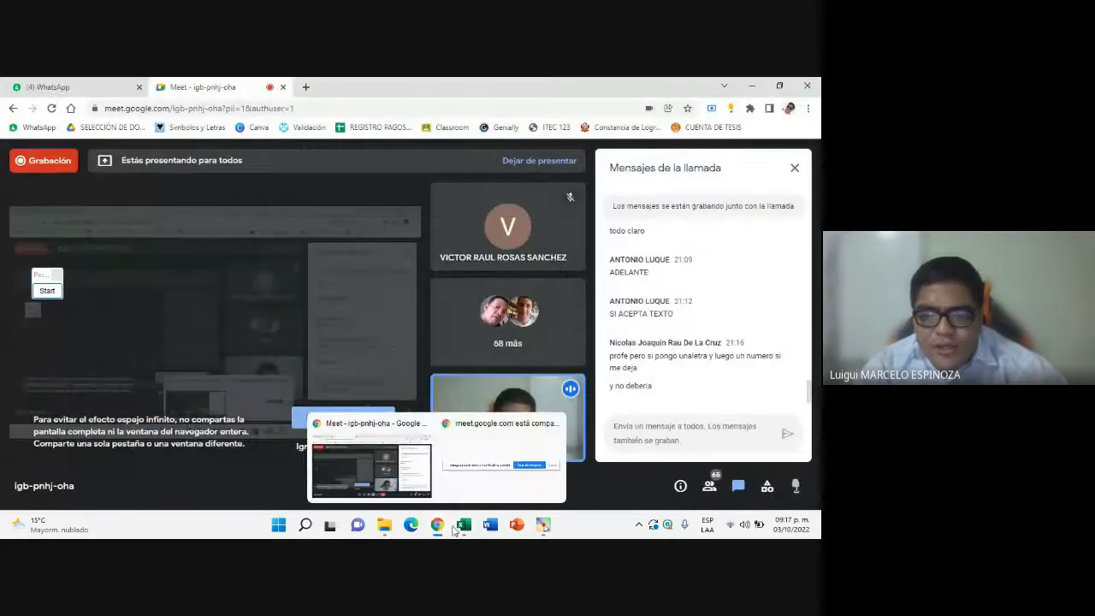
{"action": "left_click", "coordinate": [463, 524]}
{"action": "scroll", "coordinate": [492, 421], "scroll_direction": "down", "scroll_amount": 1}
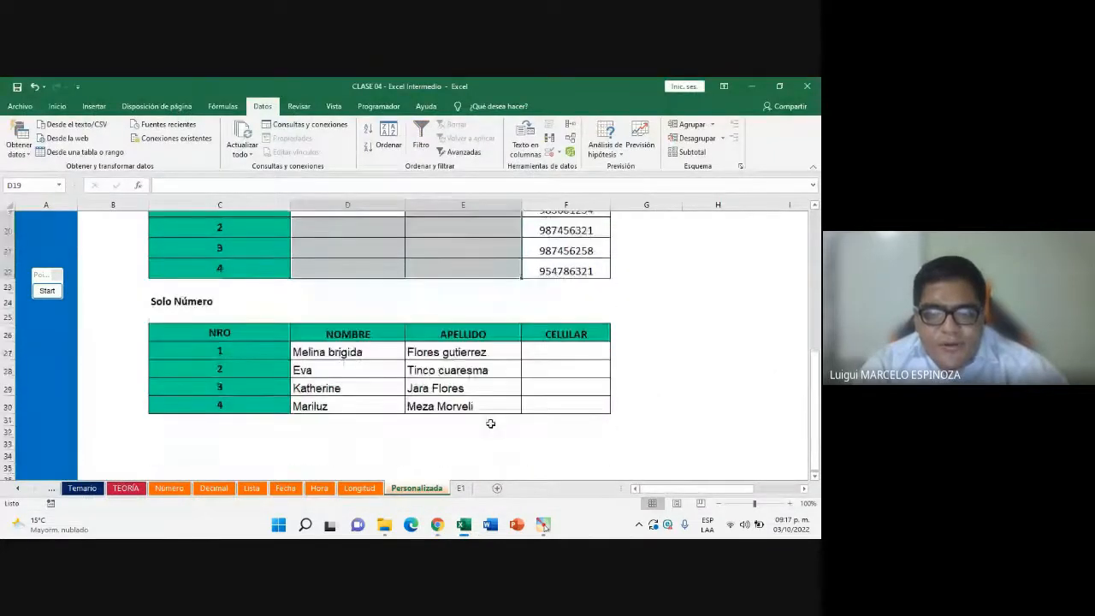
{"action": "left_click", "coordinate": [461, 488]}
{"action": "scroll", "coordinate": [199, 352], "scroll_direction": "up", "scroll_amount": 3}
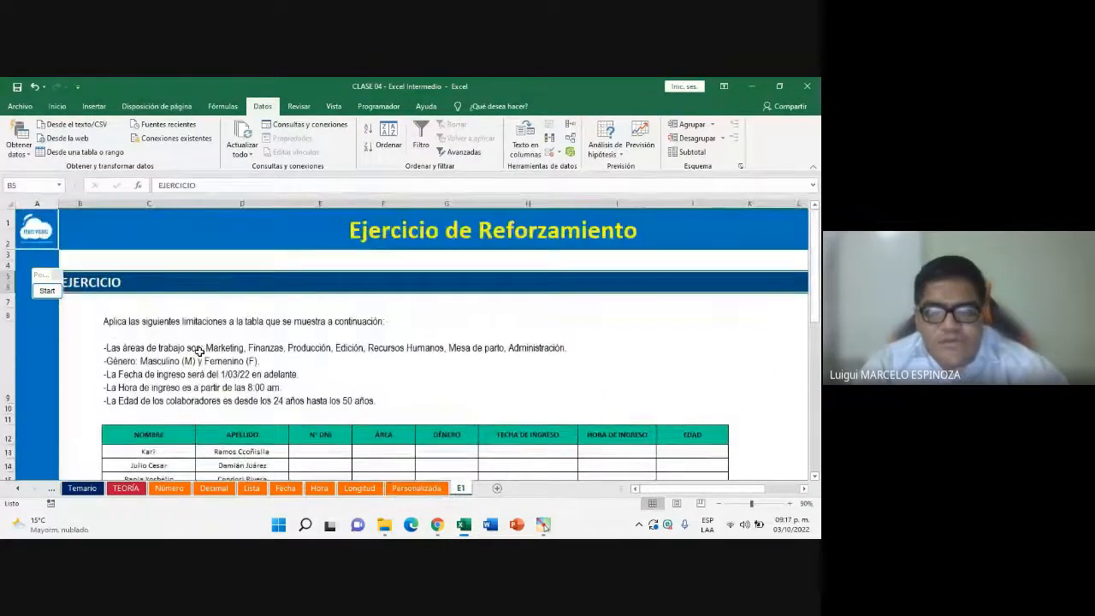
{"action": "scroll", "coordinate": [318, 402], "scroll_direction": "down", "scroll_amount": 1}
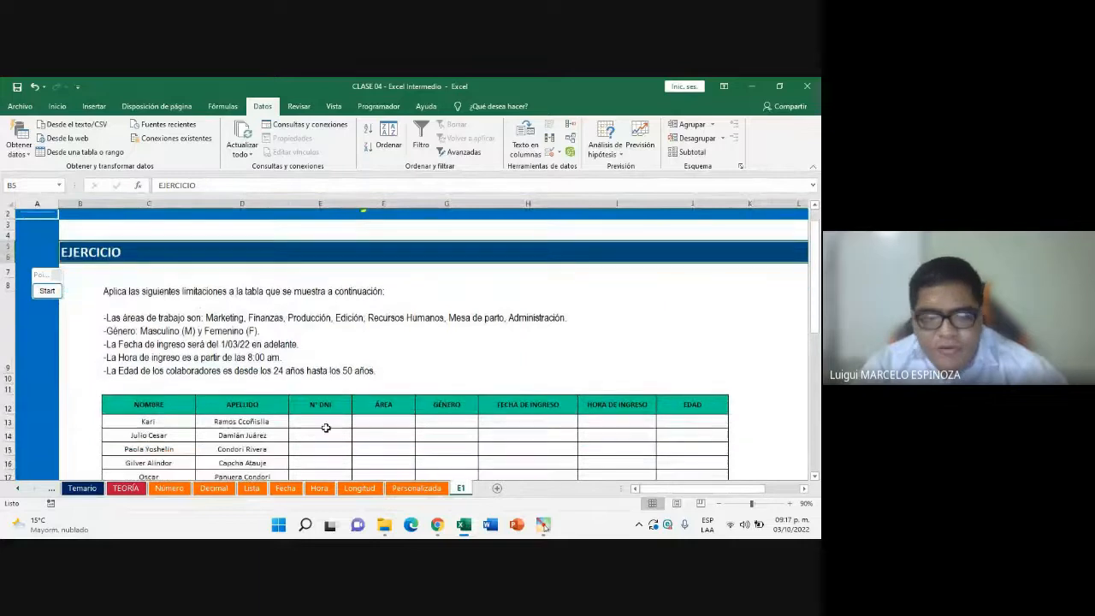
{"action": "left_click", "coordinate": [440, 525]}
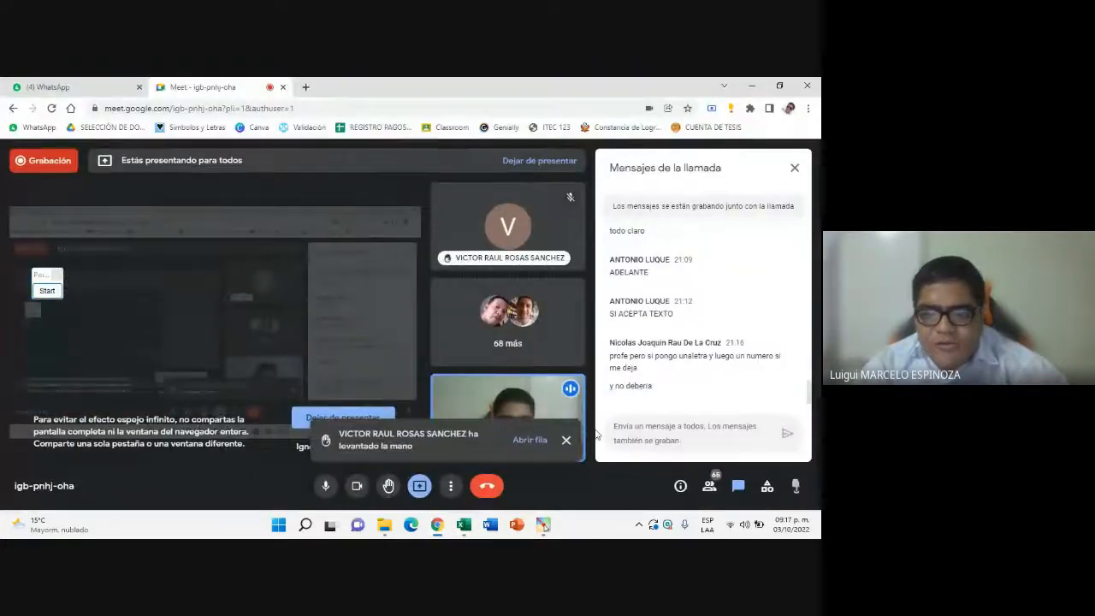
{"action": "left_click", "coordinate": [464, 529]}
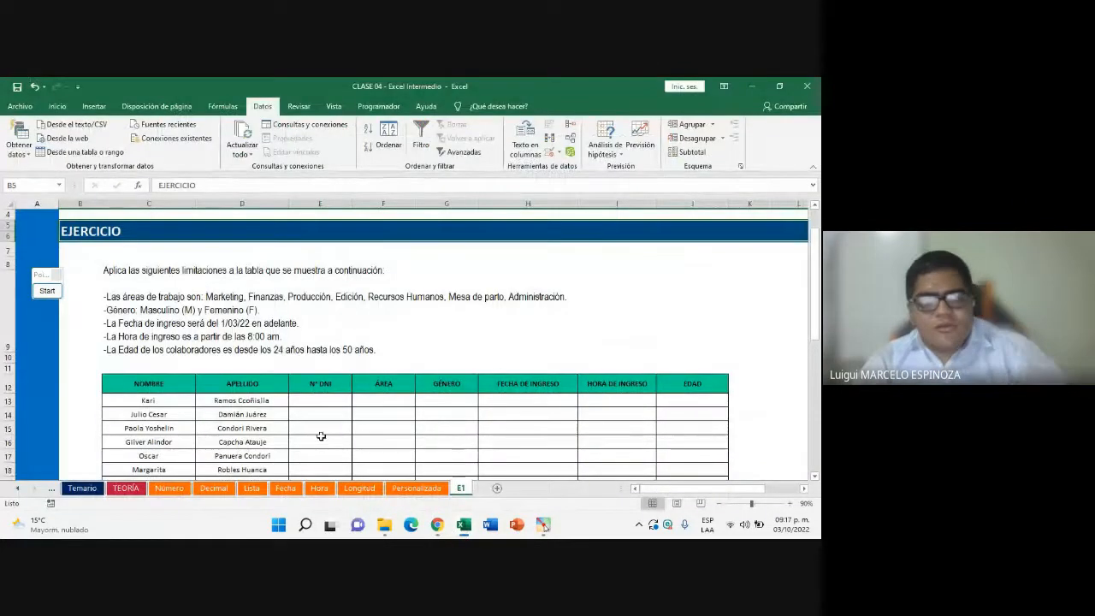
{"action": "left_click", "coordinate": [372, 494]}
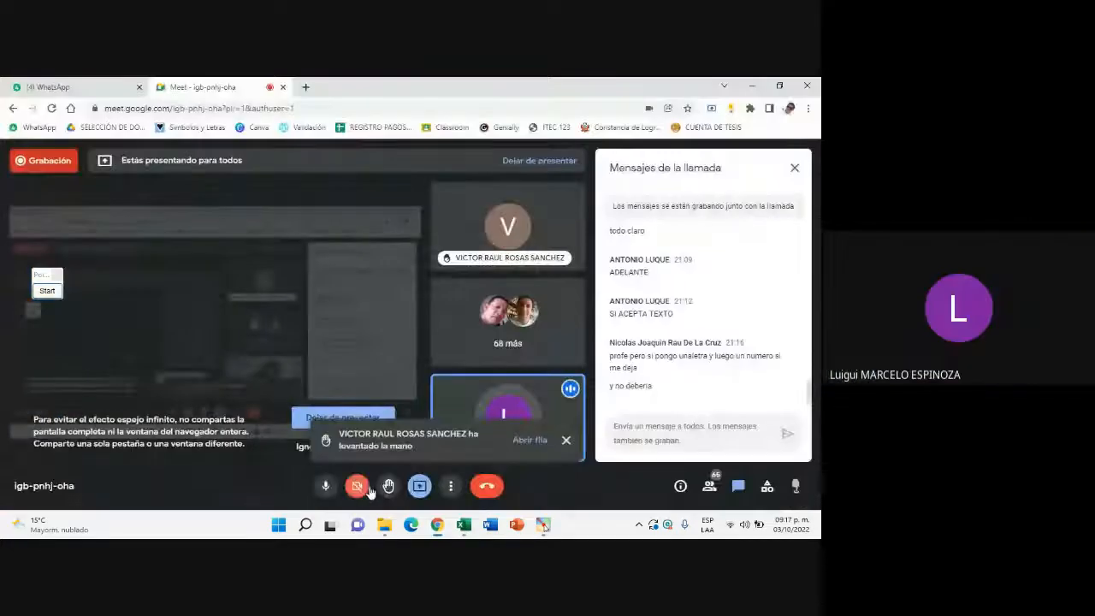
{"action": "left_click", "coordinate": [464, 524]}
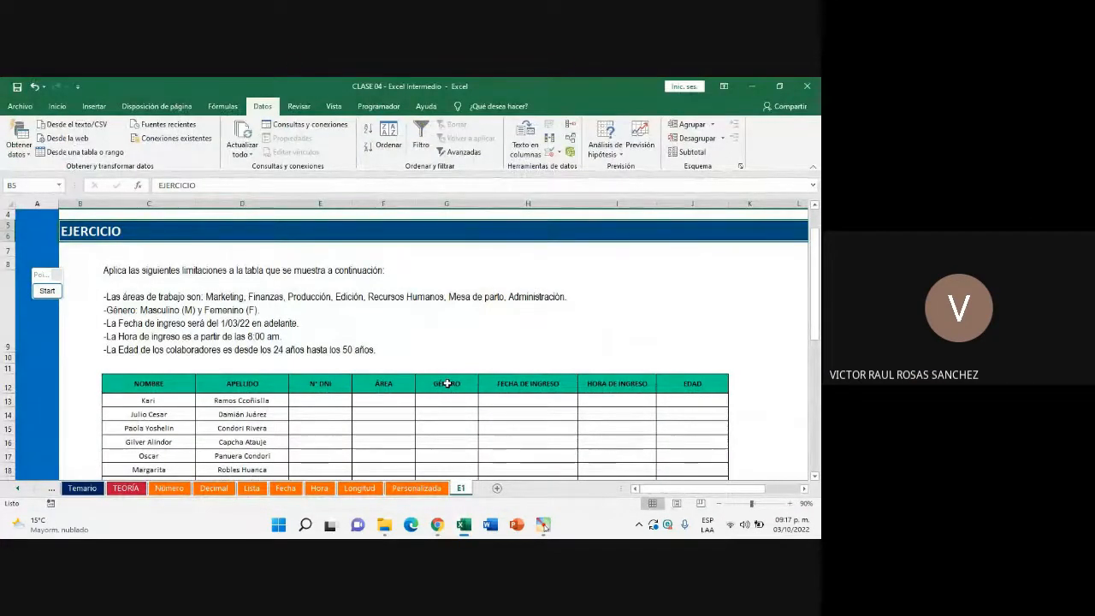
{"action": "left_click", "coordinate": [428, 486]}
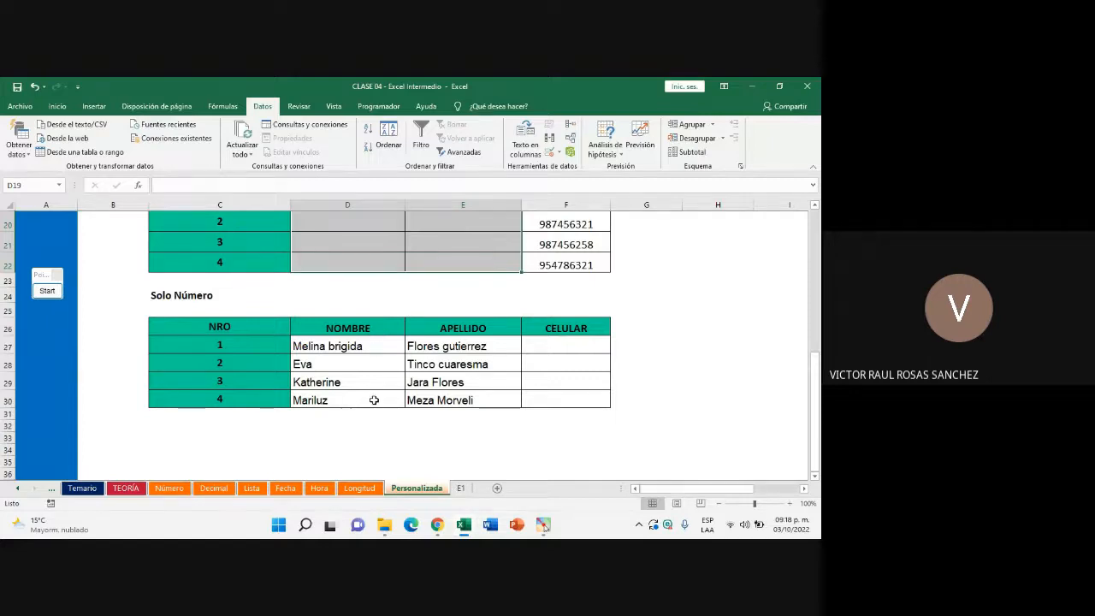
Inspect the =ESTEXTO(D19:E22) validation rule on D19:E22 and close it unchanged
{"action": "scroll", "coordinate": [374, 400], "scroll_direction": "up", "scroll_amount": 1}
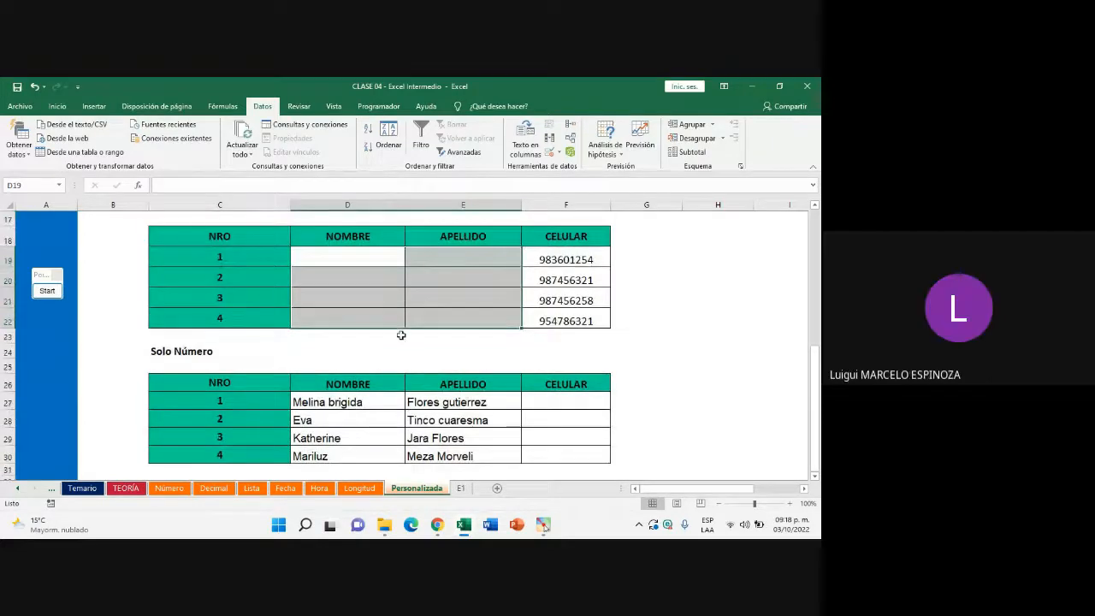
{"action": "left_click_drag", "start_coordinate": [363, 257], "coordinate": [480, 319]}
{"action": "left_click", "coordinate": [556, 151]}
{"action": "left_click", "coordinate": [571, 167]}
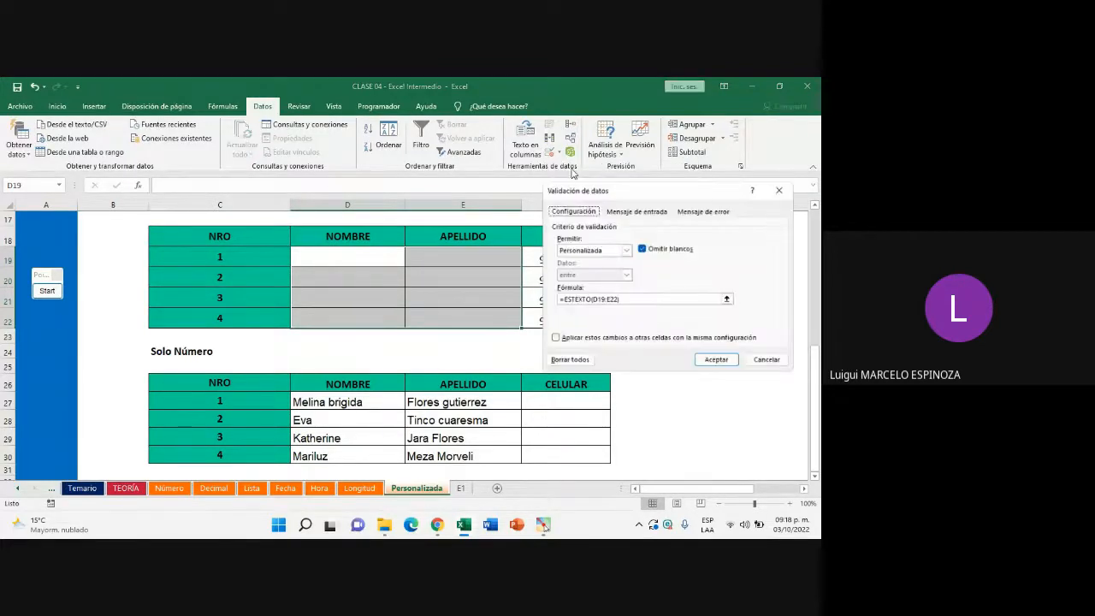
{"action": "left_click_drag", "start_coordinate": [652, 192], "coordinate": [366, 175]}
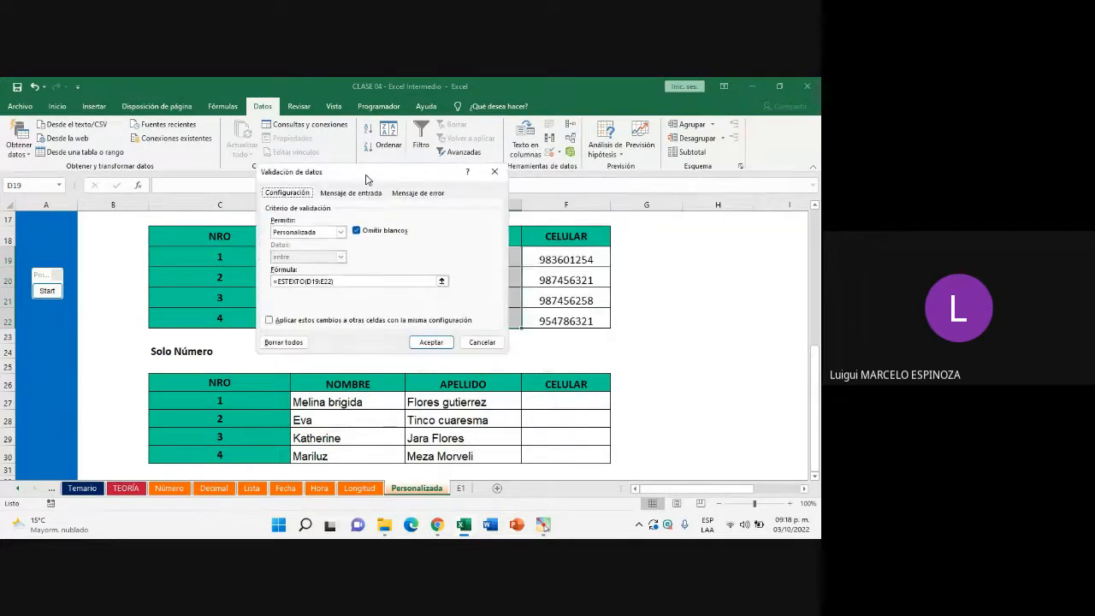
{"action": "left_click", "coordinate": [321, 282]}
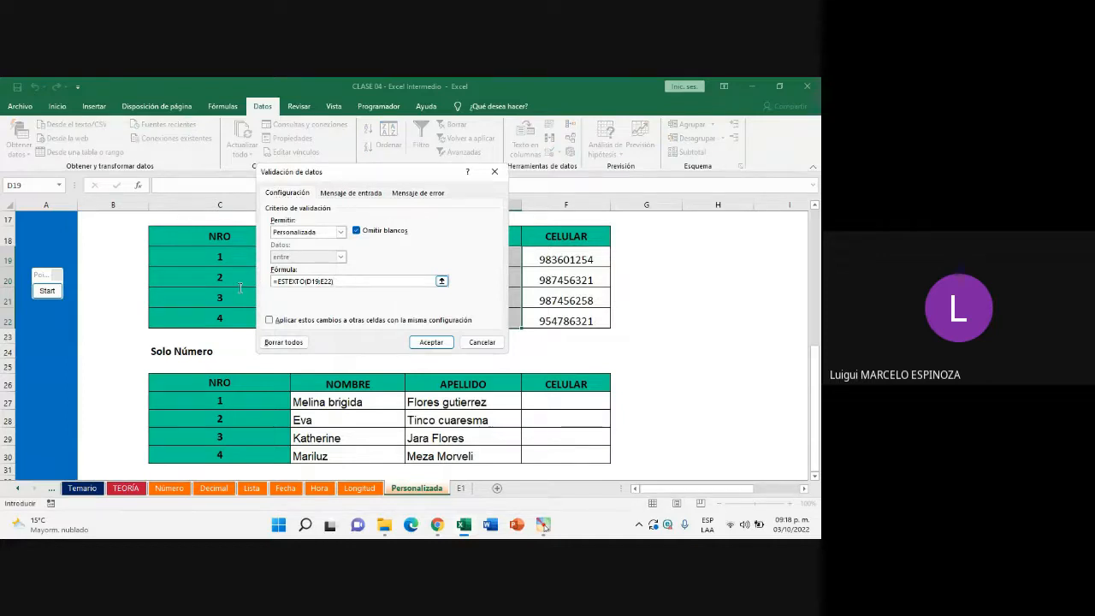
{"action": "left_click_drag", "start_coordinate": [241, 288], "coordinate": [266, 286]}
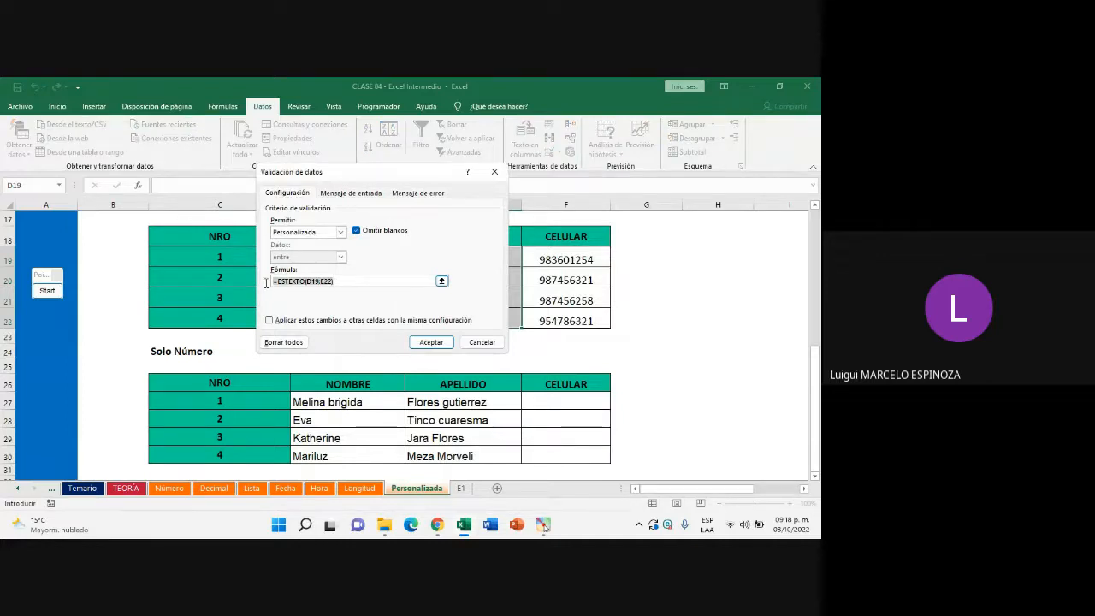
{"action": "left_click", "coordinate": [495, 173]}
Select the Solo Número CELULAR cells F27:F30
{"action": "left_click_drag", "start_coordinate": [342, 251], "coordinate": [462, 313]}
{"action": "left_click", "coordinate": [570, 414]}
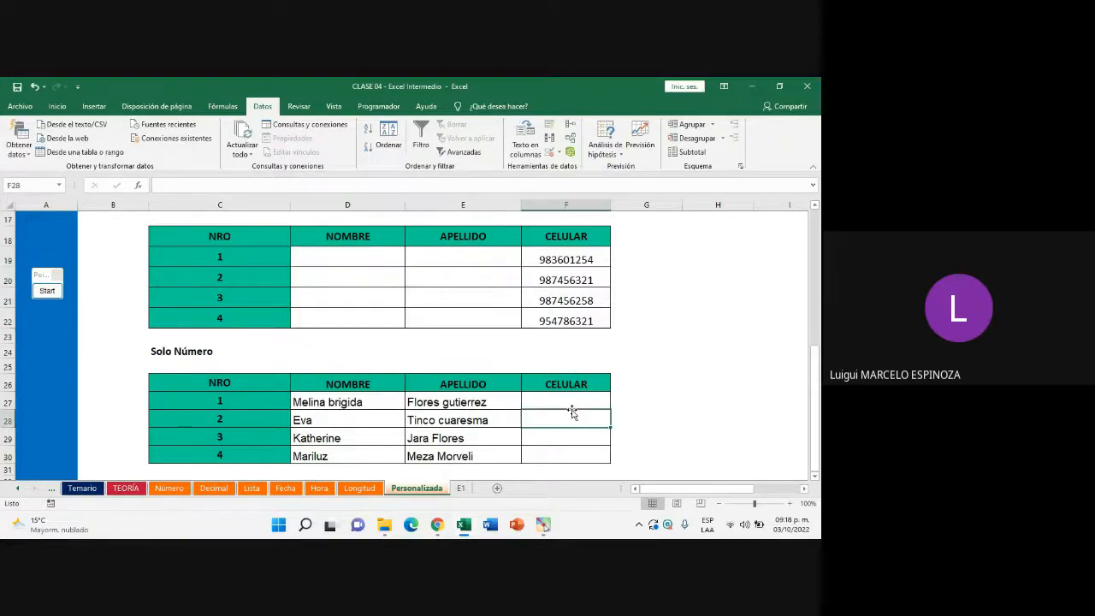
{"action": "scroll", "coordinate": [569, 402], "scroll_direction": "down", "scroll_amount": 1}
{"action": "left_click_drag", "start_coordinate": [568, 344], "coordinate": [579, 393]}
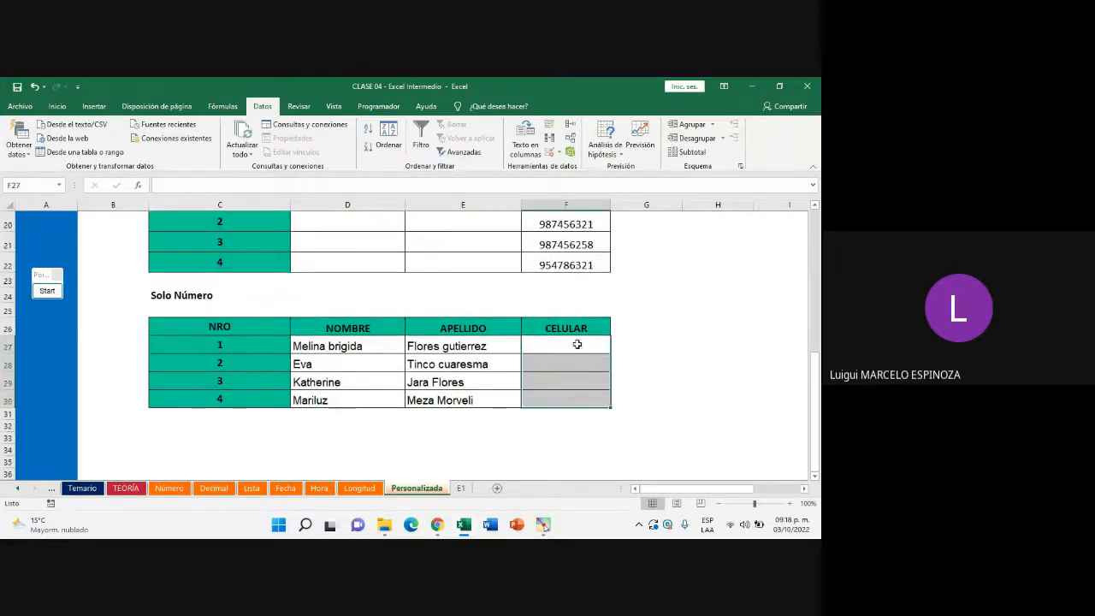
{"action": "left_click_drag", "start_coordinate": [581, 347], "coordinate": [589, 396]}
{"action": "left_click_drag", "start_coordinate": [571, 340], "coordinate": [585, 404]}
{"action": "left_click", "coordinate": [577, 349]}
{"action": "left_click_drag", "start_coordinate": [579, 342], "coordinate": [587, 403]}
{"action": "scroll", "coordinate": [557, 349], "scroll_direction": "up", "scroll_amount": 2}
Recheck the ESTEXTO rule without changes, then bring up the Google Meet call
{"action": "left_click_drag", "start_coordinate": [333, 318], "coordinate": [479, 377]}
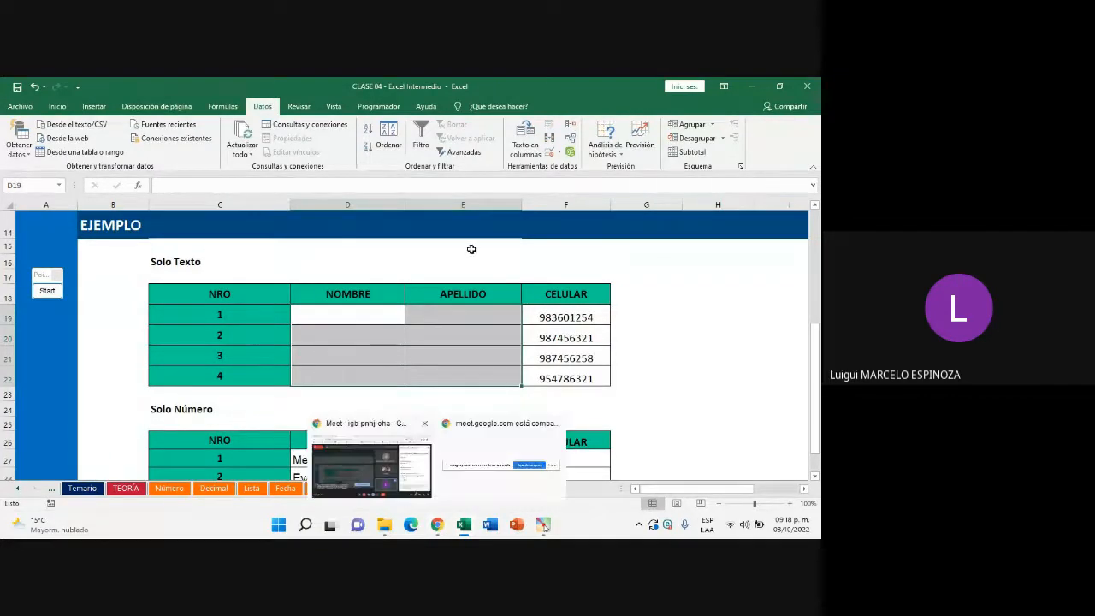
{"action": "left_click", "coordinate": [558, 152]}
{"action": "left_click", "coordinate": [565, 168]}
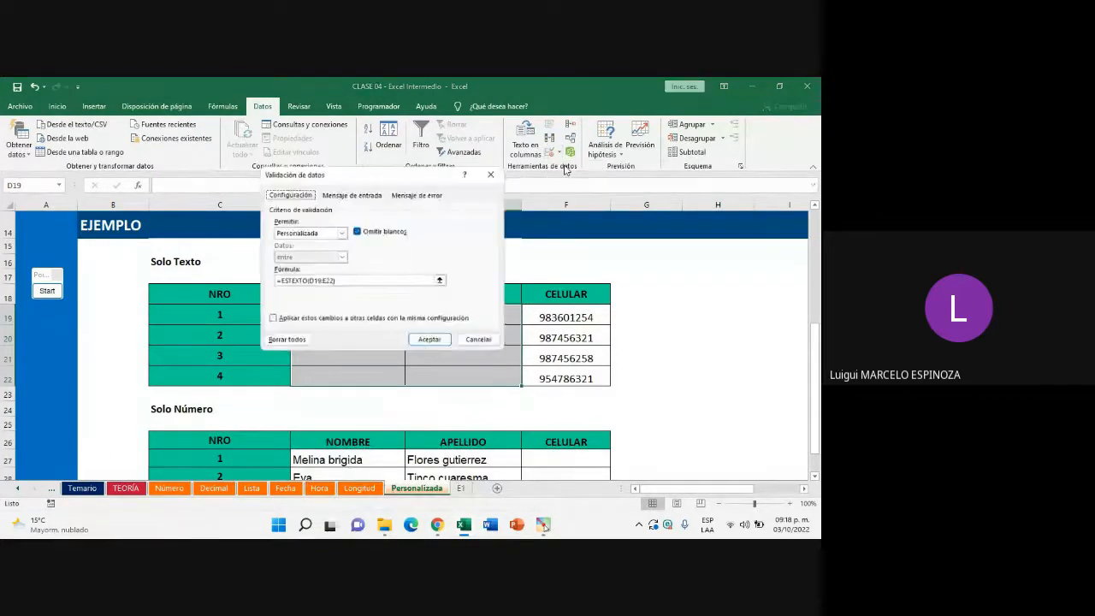
{"action": "left_click", "coordinate": [335, 282]}
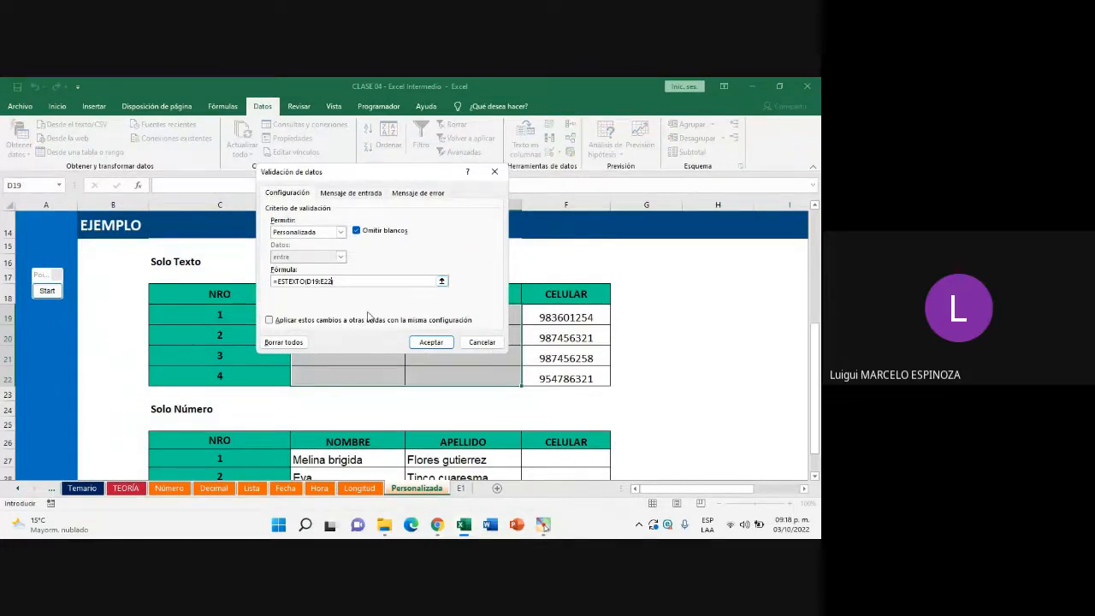
{"action": "left_click", "coordinate": [494, 171]}
{"action": "mouse_move", "coordinate": [436, 526]}
{"action": "left_click", "coordinate": [372, 467]}
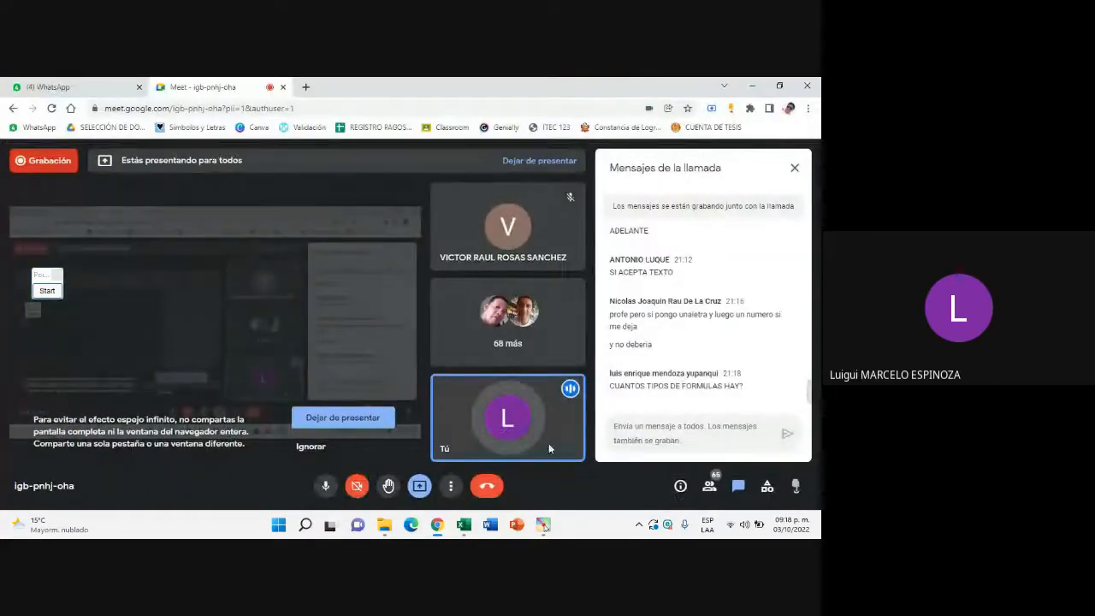
Back in Excel, reselect the Solo Texto cells D19:E22 and the CELULAR cells F27:F30
{"action": "left_click", "coordinate": [465, 531]}
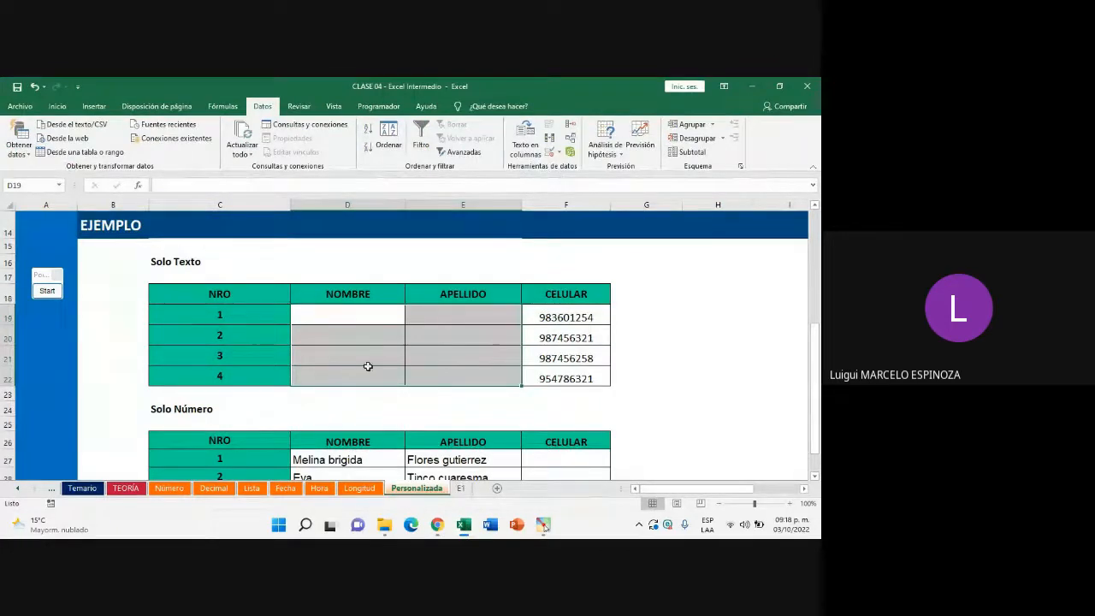
{"action": "left_click", "coordinate": [395, 377]}
{"action": "left_click_drag", "start_coordinate": [357, 327], "coordinate": [468, 377]}
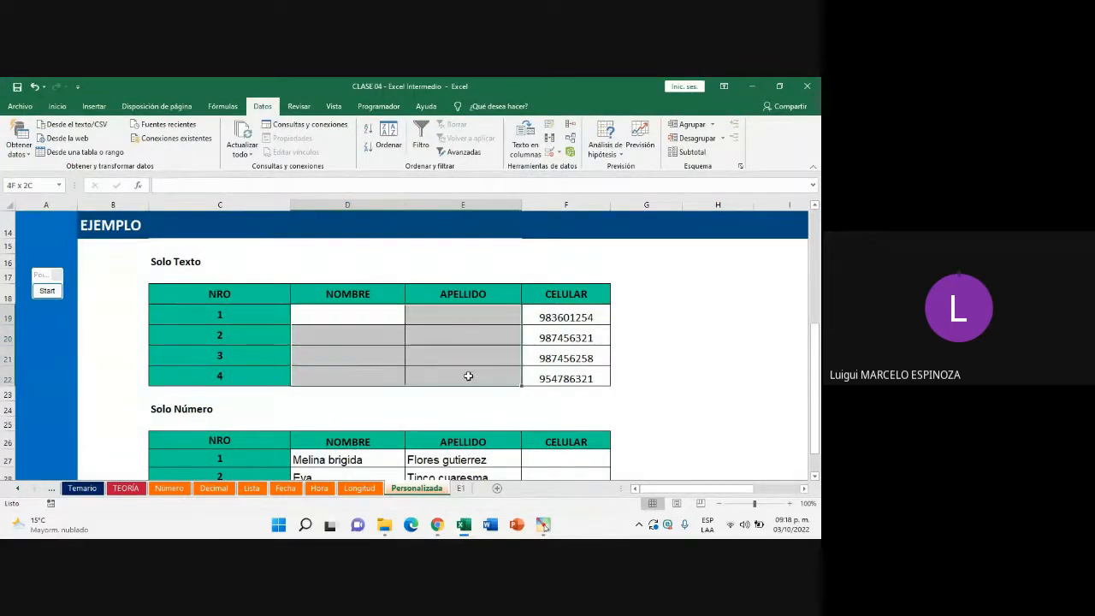
{"action": "scroll", "coordinate": [310, 369], "scroll_direction": "down", "scroll_amount": 2}
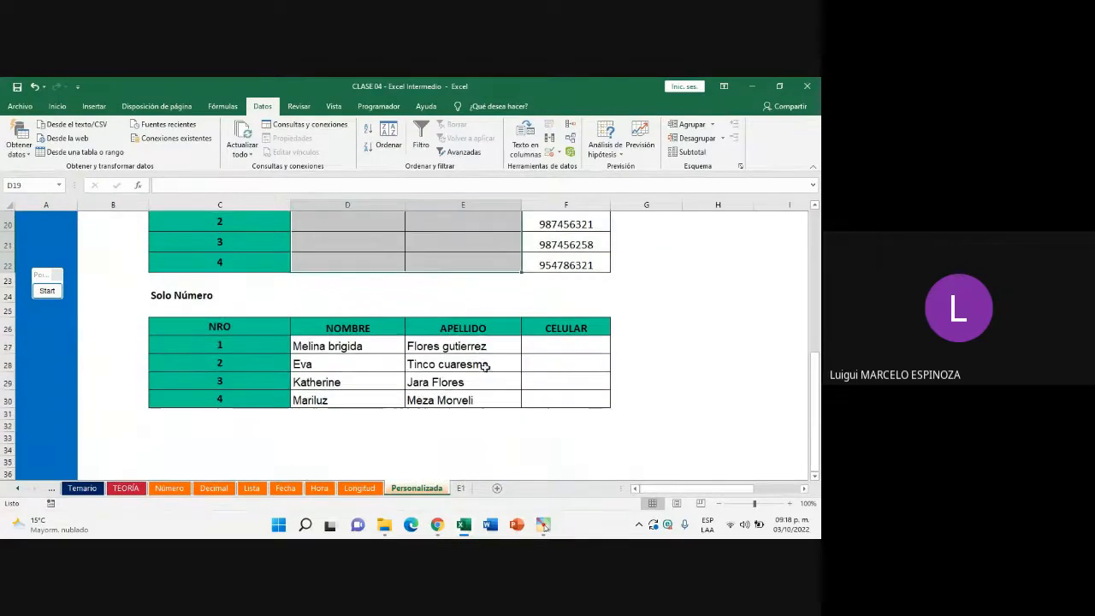
{"action": "left_click", "coordinate": [554, 346]}
{"action": "left_click_drag", "start_coordinate": [554, 346], "coordinate": [567, 399]}
{"action": "scroll", "coordinate": [445, 416], "scroll_direction": "up", "scroll_amount": 2}
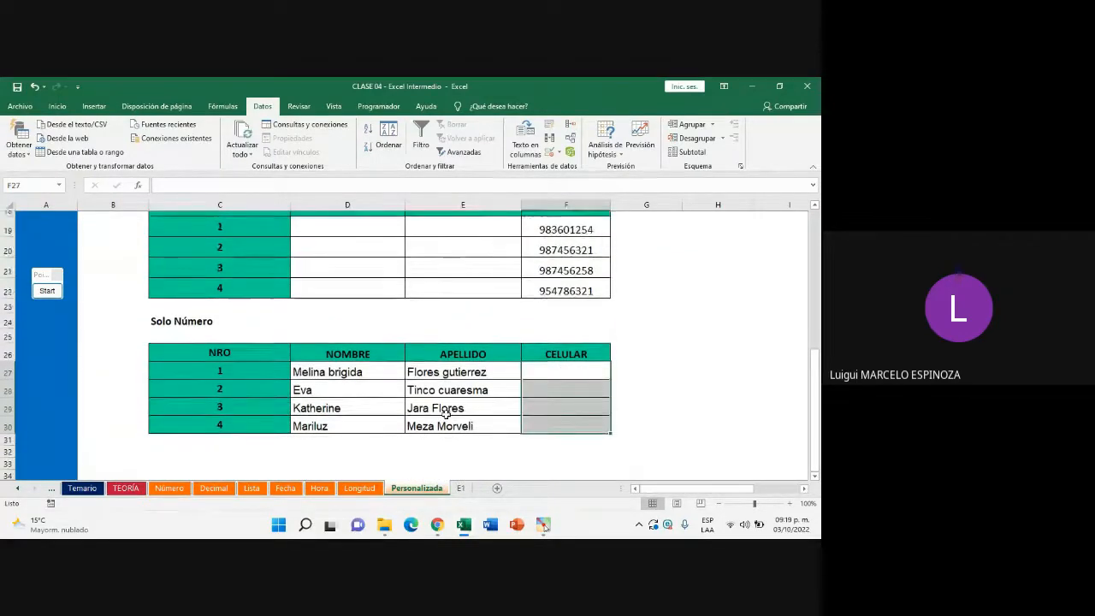
{"action": "scroll", "coordinate": [385, 393], "scroll_direction": "up", "scroll_amount": 1}
{"action": "scroll", "coordinate": [343, 428], "scroll_direction": "down", "scroll_amount": 2}
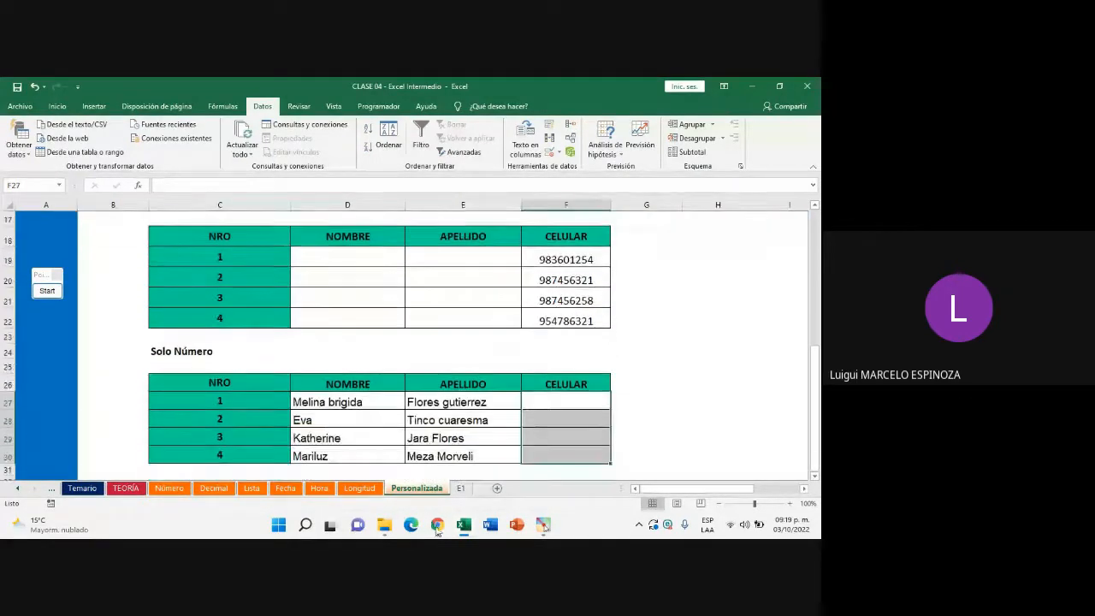
{"action": "mouse_move", "coordinate": [437, 531]}
Glance at the Meet call, then select the CELULAR cells F27:F30 again
{"action": "left_click", "coordinate": [391, 463]}
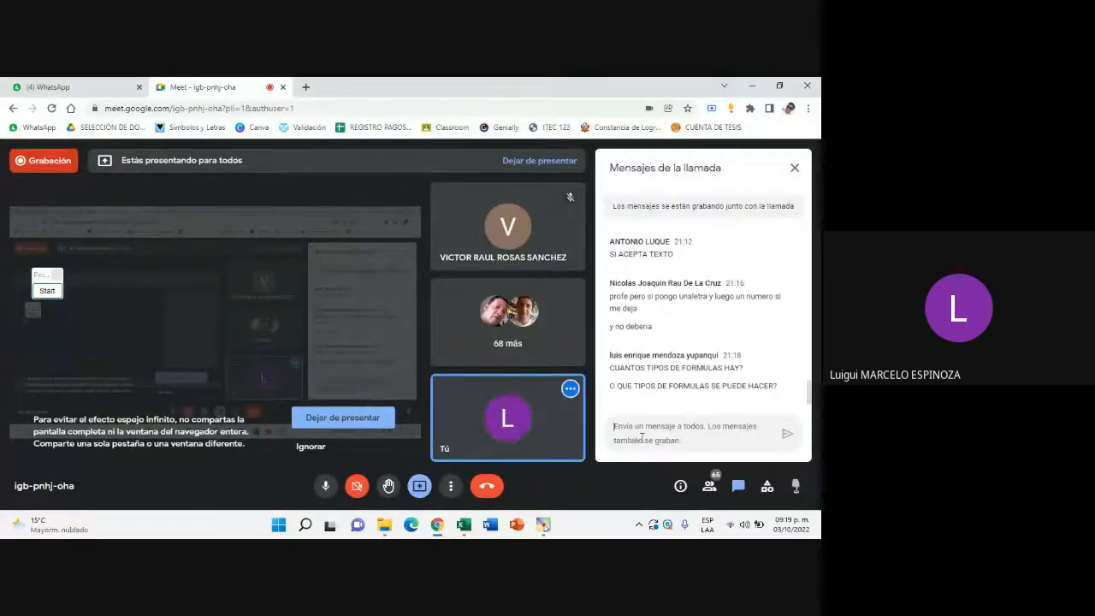
{"action": "left_click", "coordinate": [463, 525]}
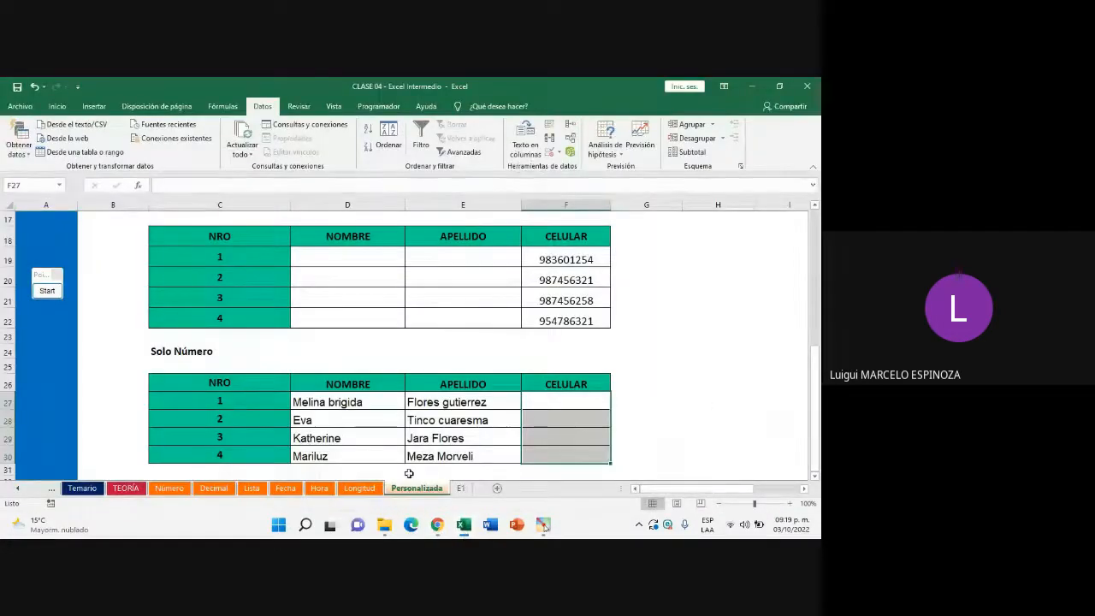
{"action": "scroll", "coordinate": [406, 378], "scroll_direction": "up", "scroll_amount": 1}
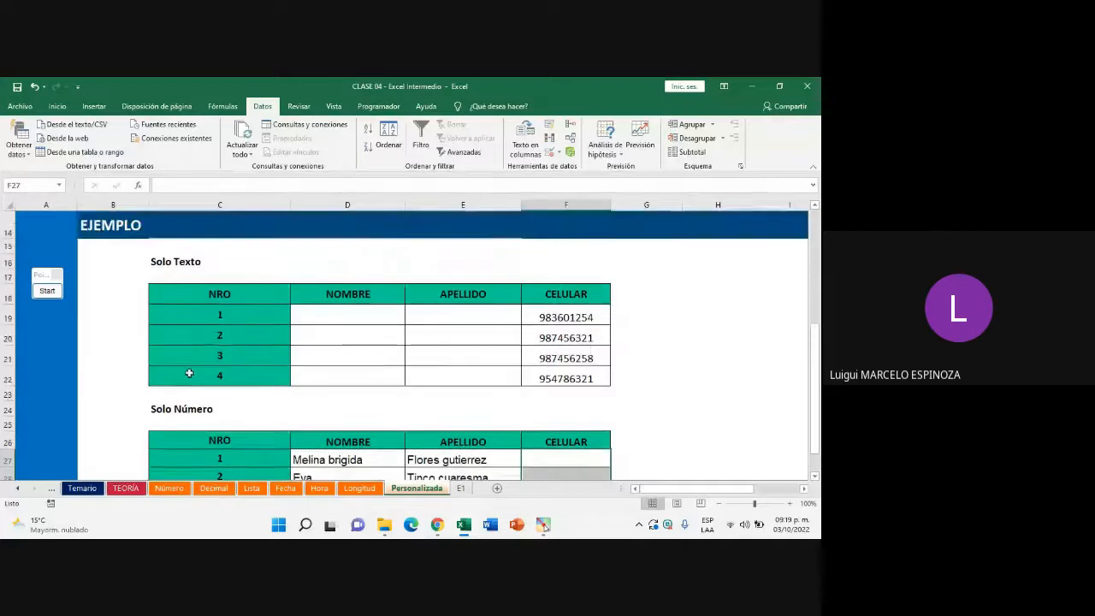
{"action": "scroll", "coordinate": [201, 364], "scroll_direction": "down", "scroll_amount": 1}
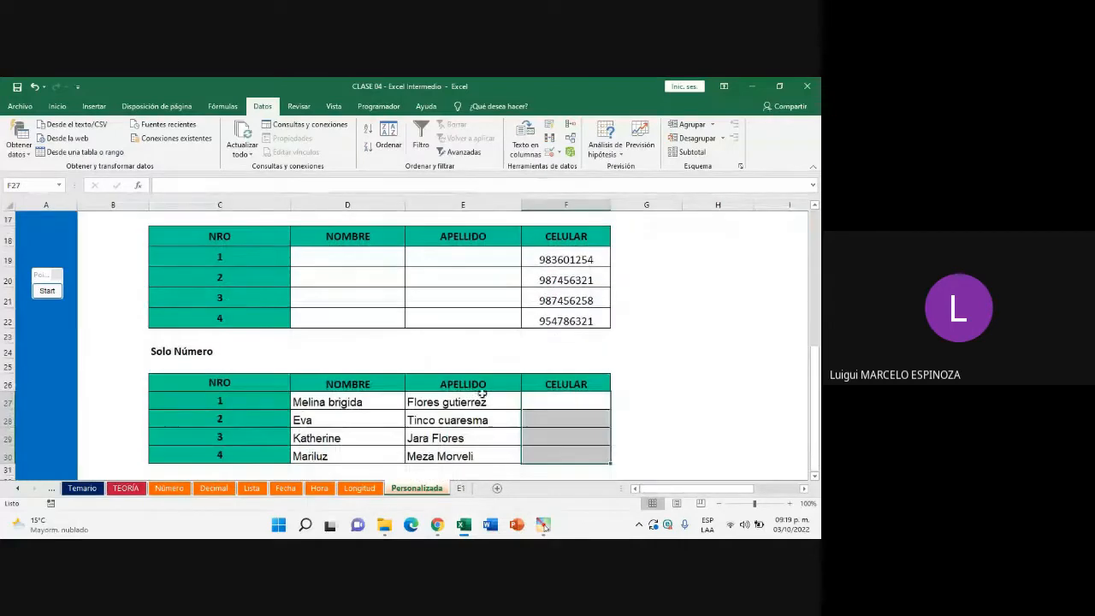
{"action": "left_click_drag", "start_coordinate": [562, 405], "coordinate": [570, 454]}
Browse the E1, Personalizada, Longitud, Hora, Fecha, Lista and Decimal sheets
{"action": "left_click", "coordinate": [459, 491]}
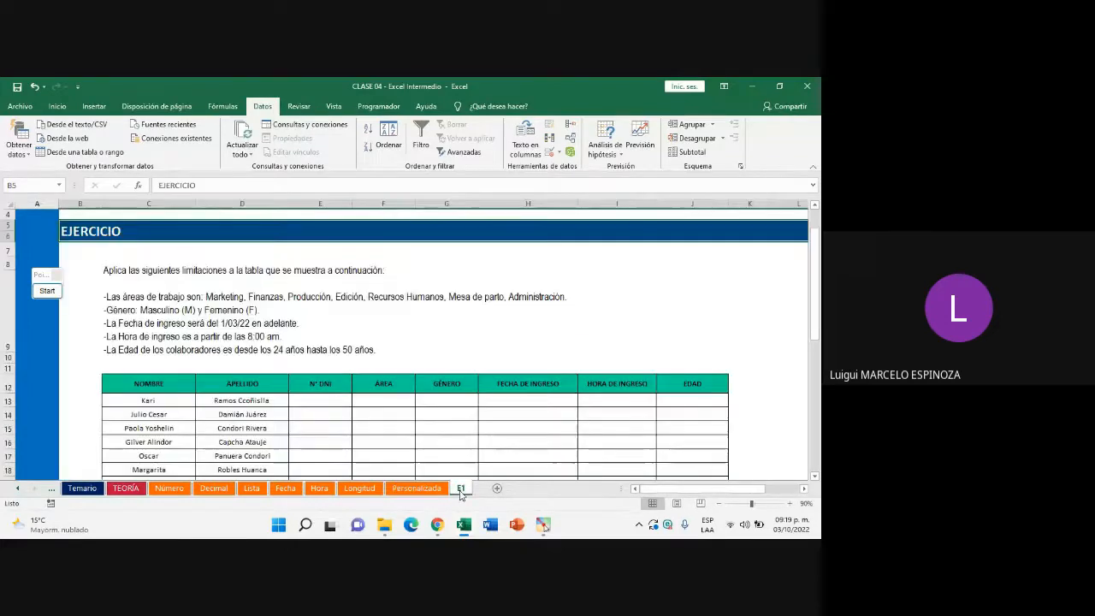
{"action": "left_click", "coordinate": [435, 490]}
{"action": "scroll", "coordinate": [390, 352], "scroll_direction": "up", "scroll_amount": 1}
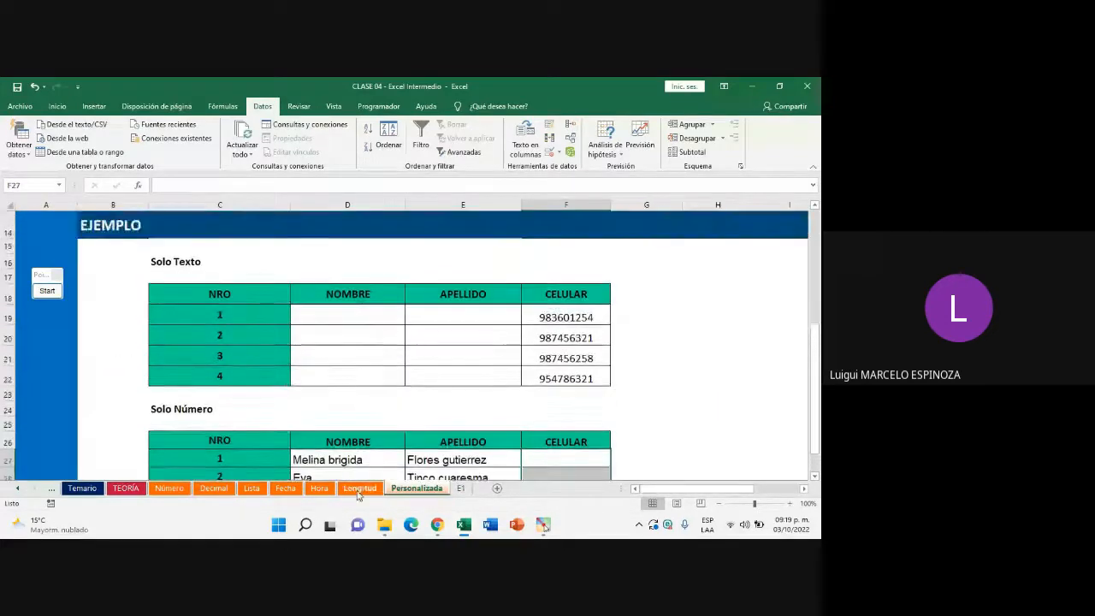
{"action": "left_click", "coordinate": [360, 488]}
{"action": "left_click", "coordinate": [318, 488]}
{"action": "left_click", "coordinate": [285, 488]}
{"action": "left_click", "coordinate": [251, 488]}
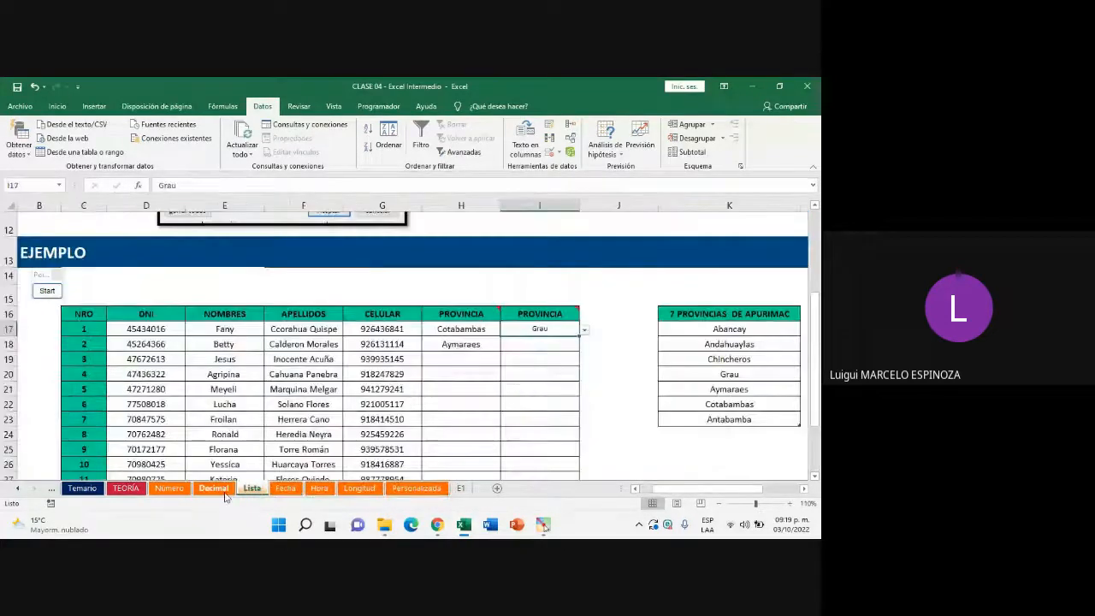
{"action": "left_click", "coordinate": [223, 492]}
{"action": "left_click", "coordinate": [252, 488]}
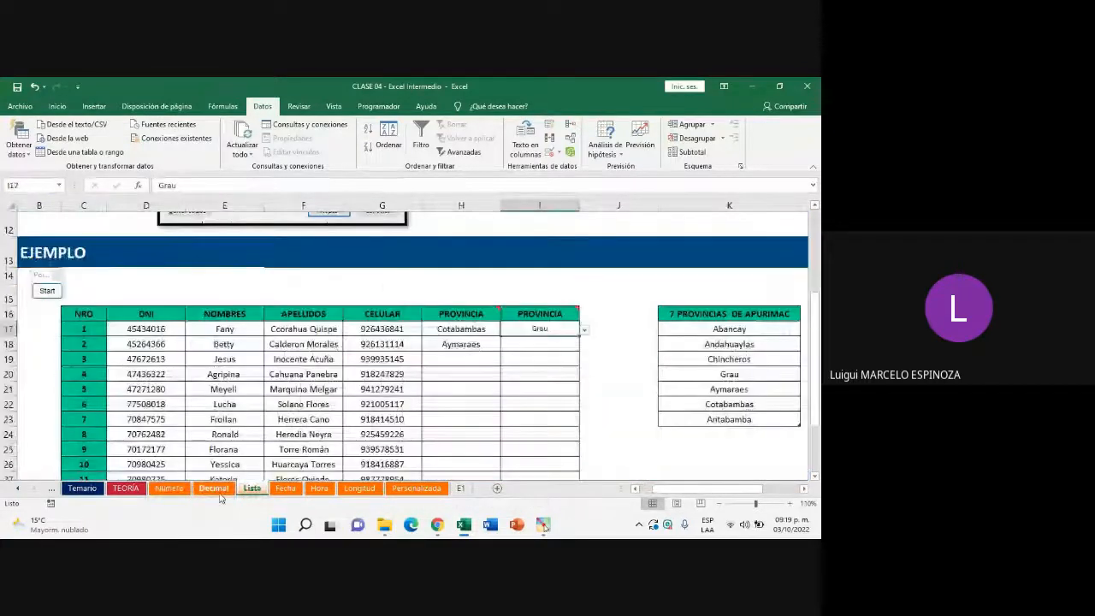
Flip through the Decimal, Número, Fecha, Hora, Longitud and Personalizada sheets
{"action": "left_click", "coordinate": [214, 490]}
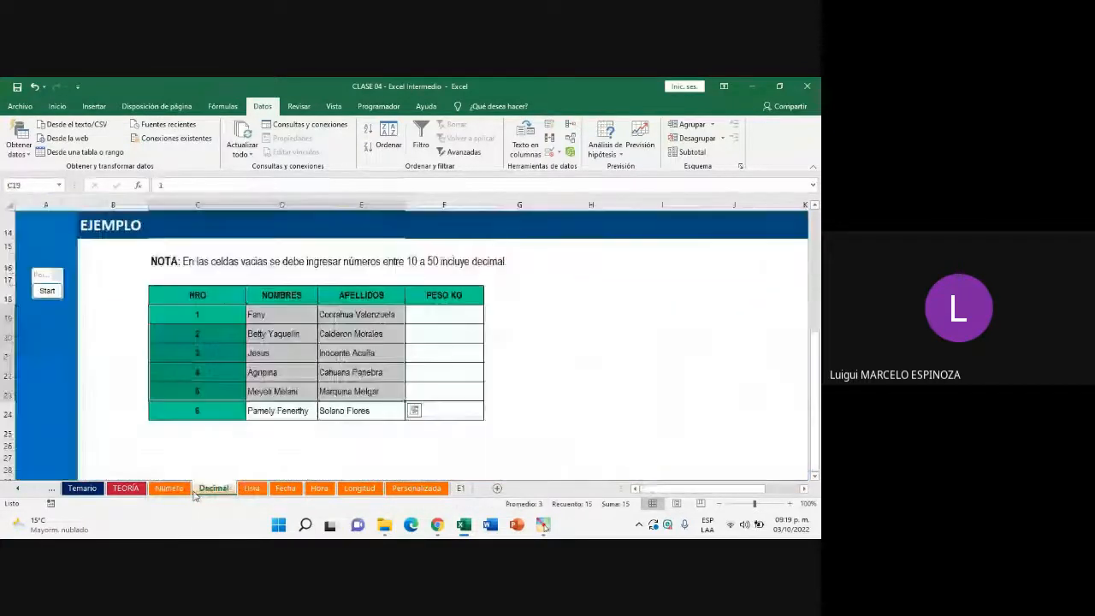
{"action": "left_click", "coordinate": [177, 490]}
{"action": "left_click", "coordinate": [214, 490]}
{"action": "left_click", "coordinate": [285, 488]}
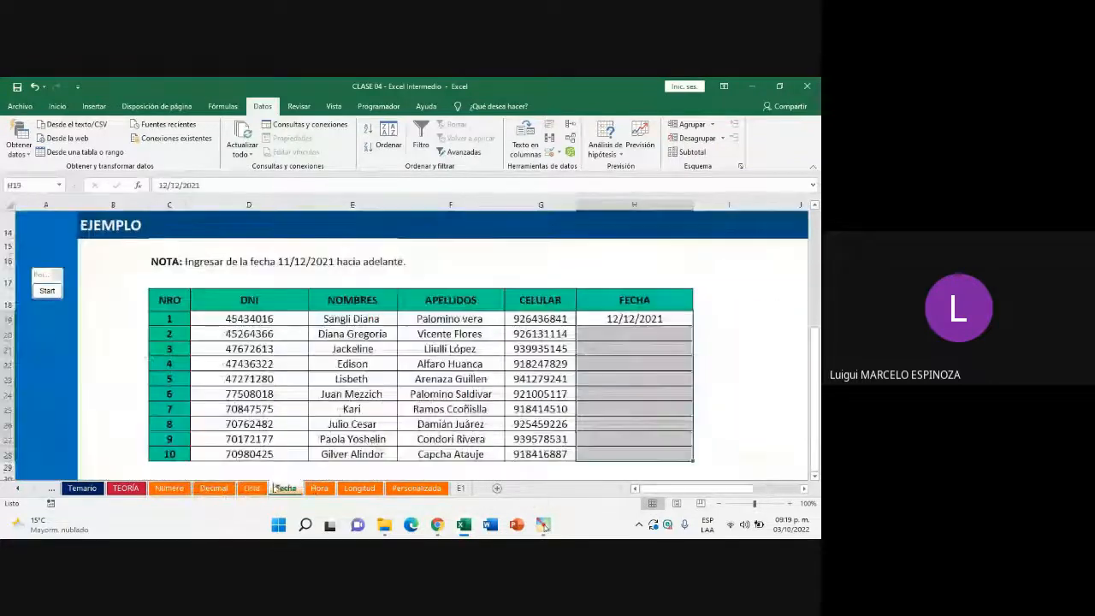
{"action": "left_click", "coordinate": [319, 488]}
{"action": "left_click", "coordinate": [360, 489]}
{"action": "left_click", "coordinate": [417, 489]}
Glance at the Meet call, then return to Excel's E1 exercise sheet
{"action": "left_click", "coordinate": [438, 524]}
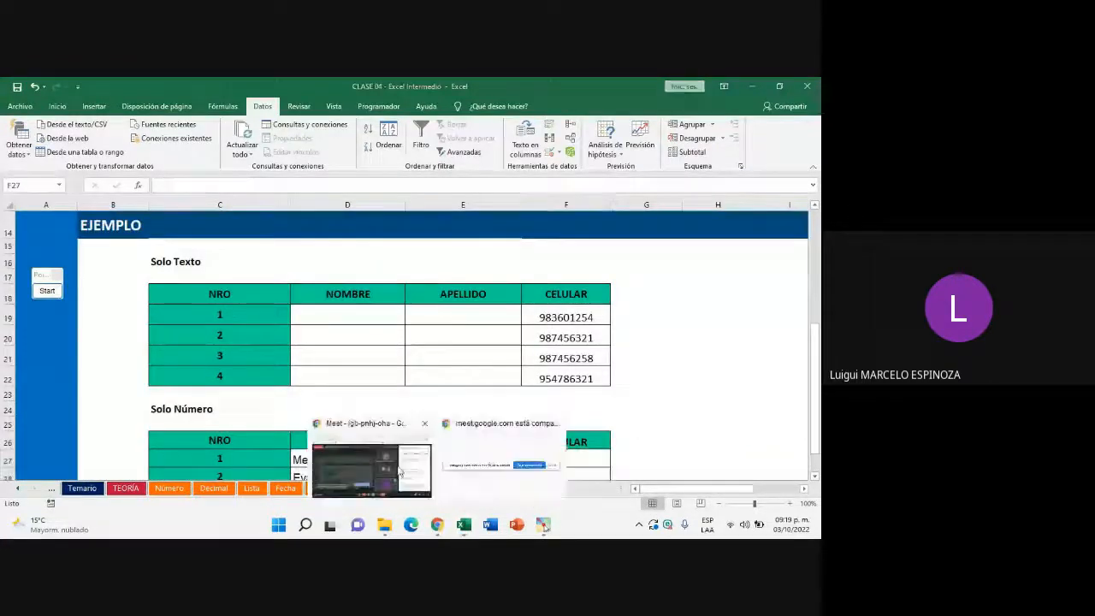
{"action": "left_click", "coordinate": [373, 464]}
{"action": "left_click", "coordinate": [464, 525]}
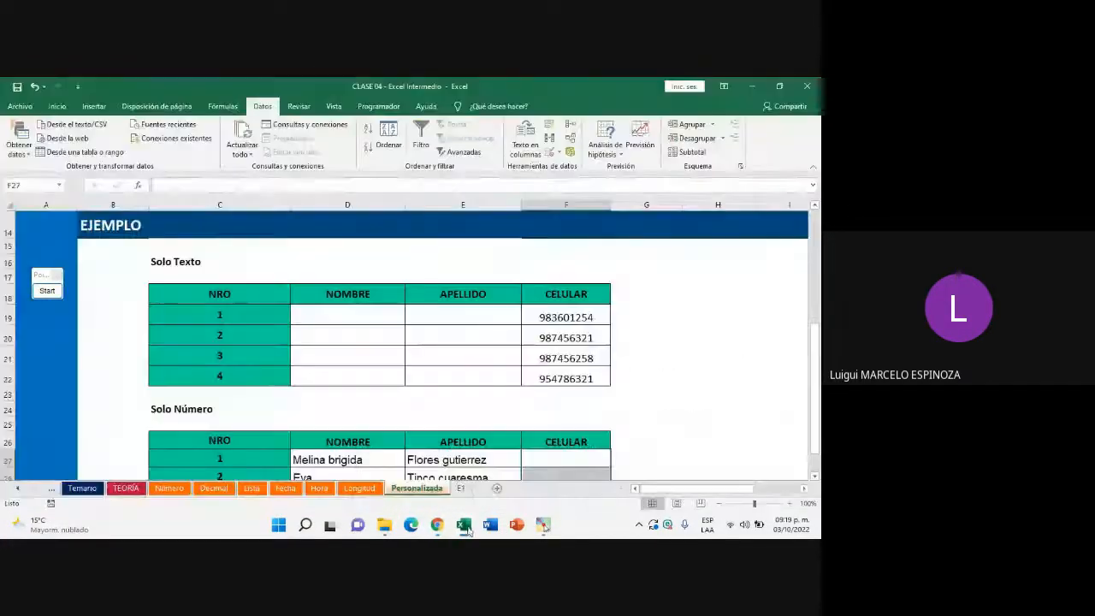
{"action": "left_click", "coordinate": [457, 489]}
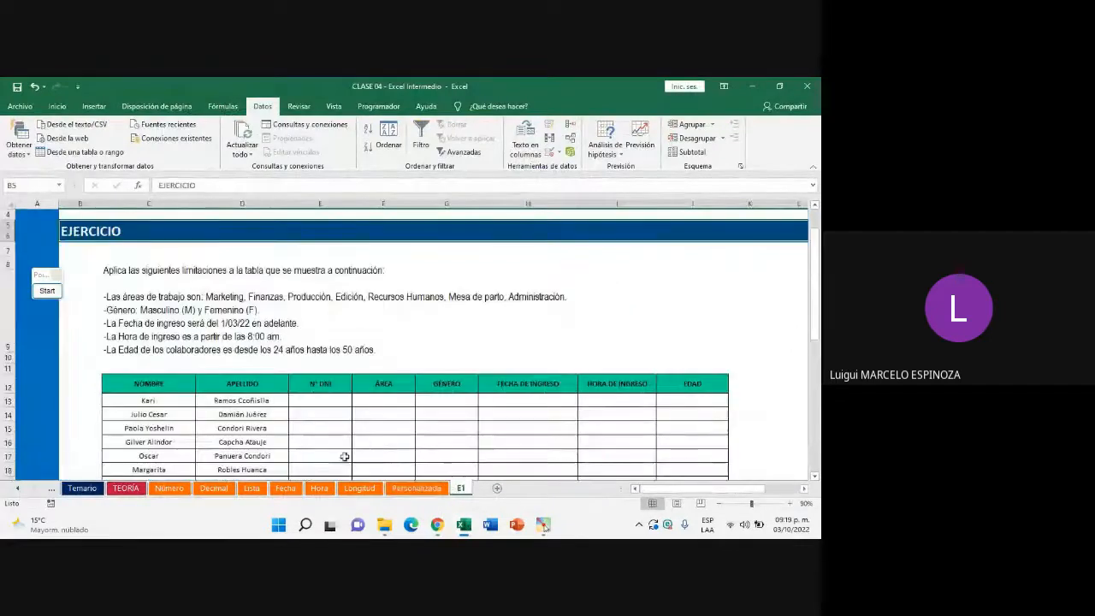
{"action": "scroll", "coordinate": [220, 374], "scroll_direction": "down", "scroll_amount": 5}
{"action": "scroll", "coordinate": [303, 416], "scroll_direction": "down", "scroll_amount": 2}
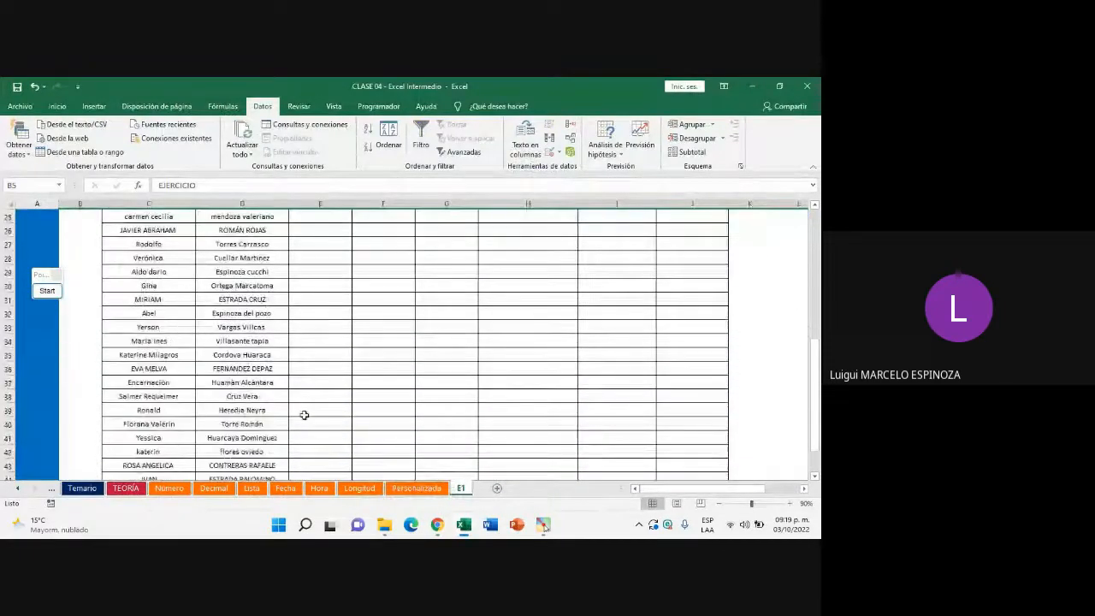
{"action": "scroll", "coordinate": [303, 416], "scroll_direction": "up", "scroll_amount": 7}
{"action": "scroll", "coordinate": [302, 416], "scroll_direction": "up", "scroll_amount": 2}
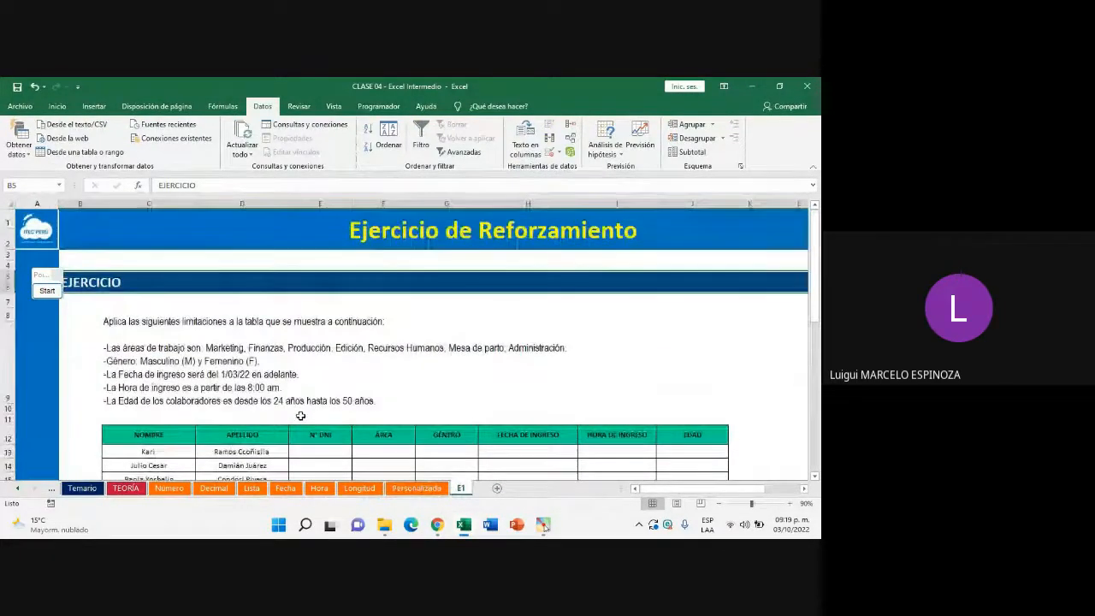
{"action": "scroll", "coordinate": [301, 416], "scroll_direction": "down", "scroll_amount": 2}
{"action": "scroll", "coordinate": [300, 416], "scroll_direction": "up", "scroll_amount": 2}
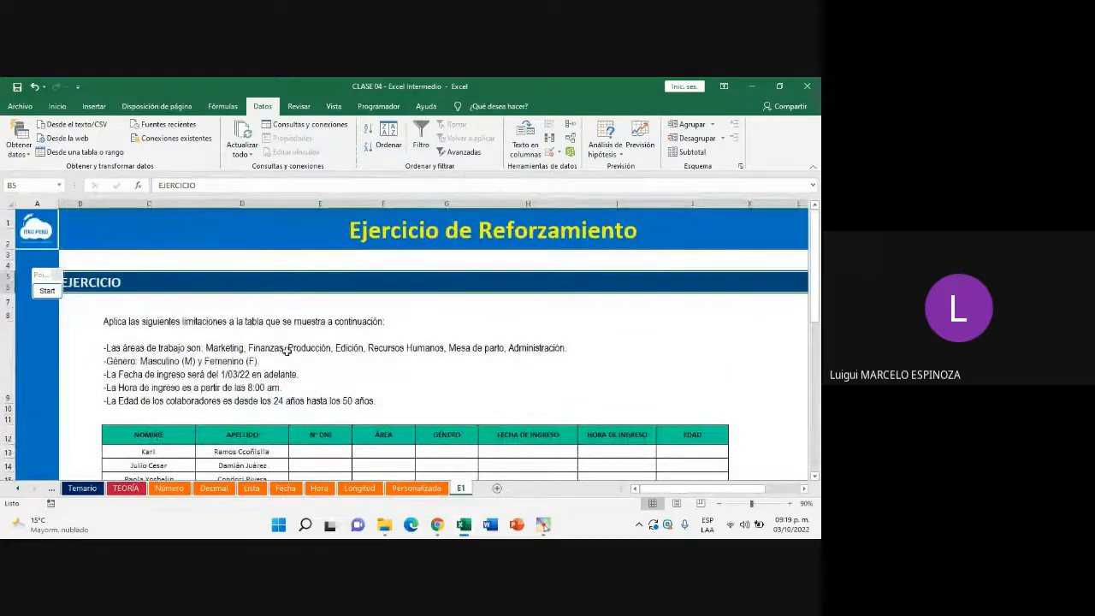
{"action": "left_click", "coordinate": [144, 325]}
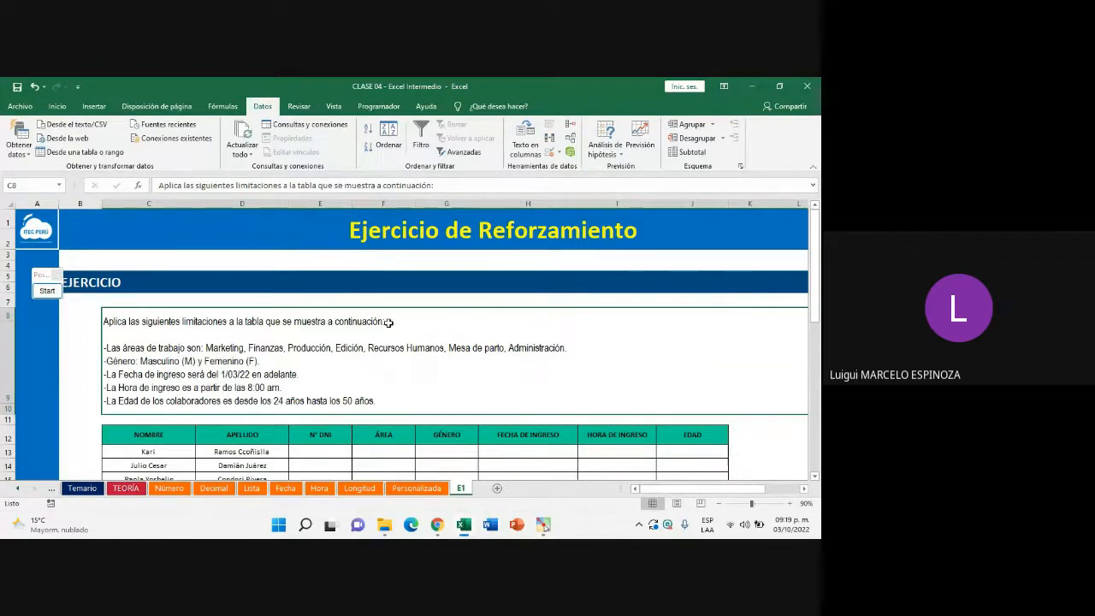
{"action": "scroll", "coordinate": [247, 389], "scroll_direction": "down", "scroll_amount": 2}
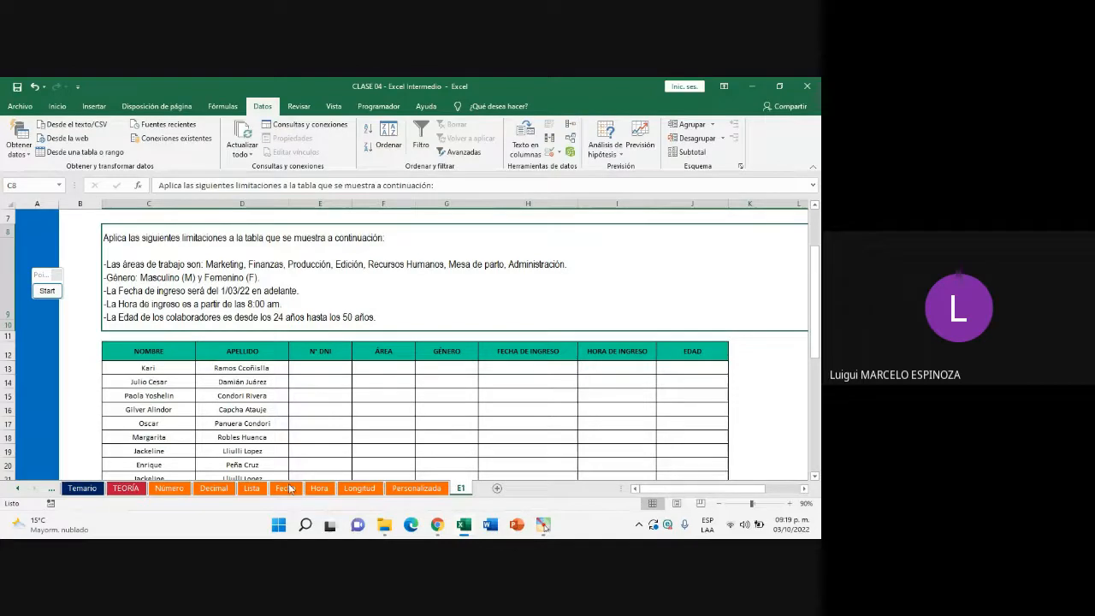
{"action": "mouse_move", "coordinate": [437, 524]}
{"action": "left_click", "coordinate": [387, 469]}
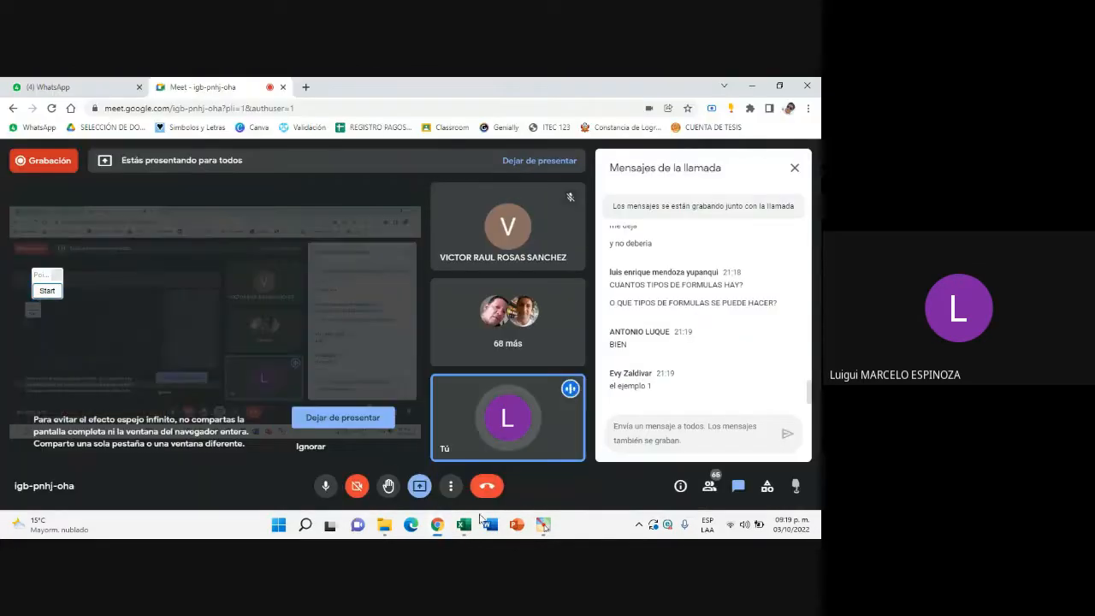
{"action": "left_click", "coordinate": [464, 525]}
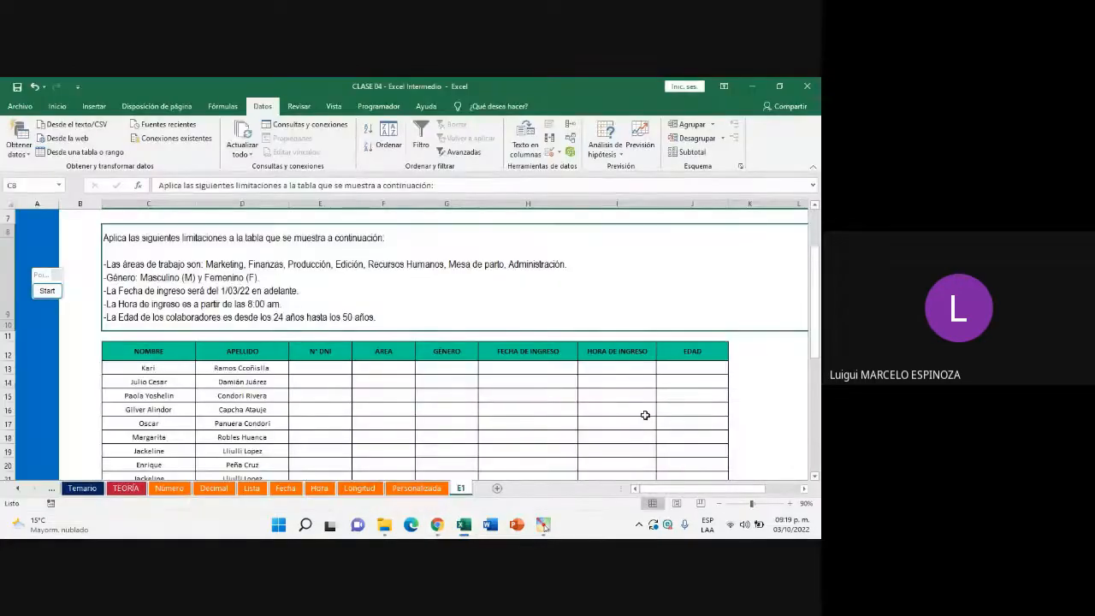
{"action": "left_click", "coordinate": [322, 368]}
{"action": "left_click", "coordinate": [240, 269]}
{"action": "double_click", "coordinate": [364, 314]}
{"action": "left_click_drag", "start_coordinate": [375, 317], "coordinate": [95, 270]}
{"action": "left_click", "coordinate": [298, 279]}
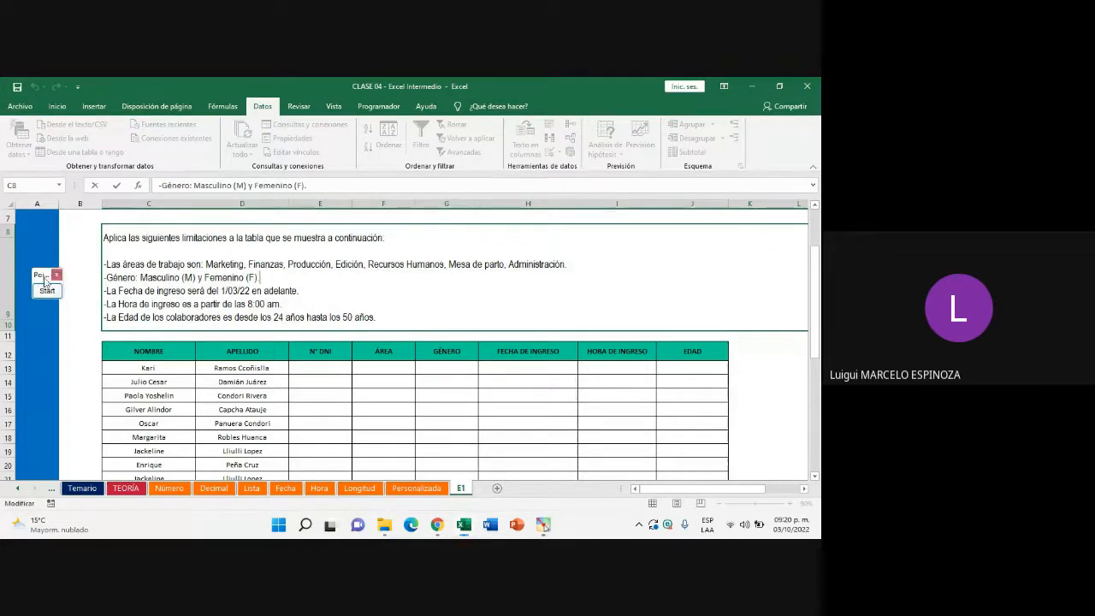
{"action": "left_click_drag", "start_coordinate": [46, 280], "coordinate": [775, 216]}
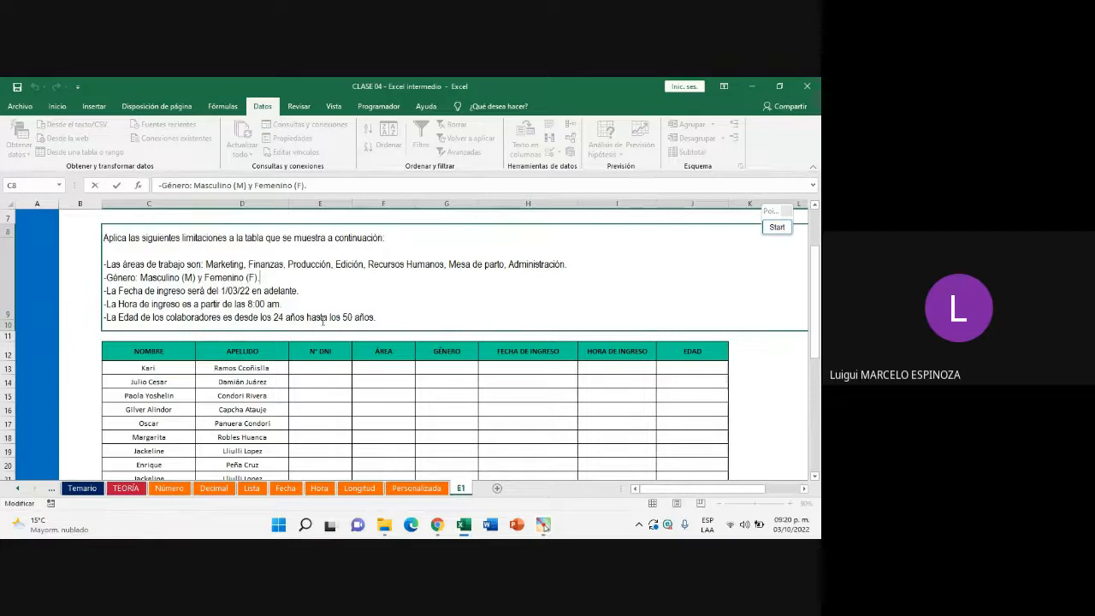
{"action": "left_click_drag", "start_coordinate": [388, 316], "coordinate": [90, 268]}
{"action": "left_click", "coordinate": [374, 293]}
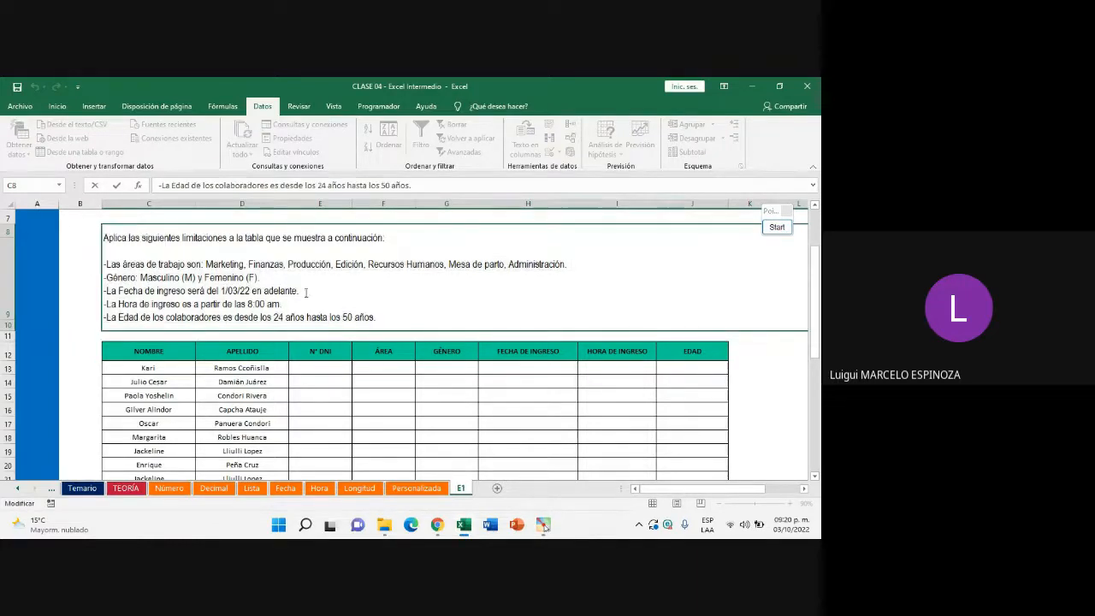
{"action": "left_click_drag", "start_coordinate": [380, 317], "coordinate": [99, 238]}
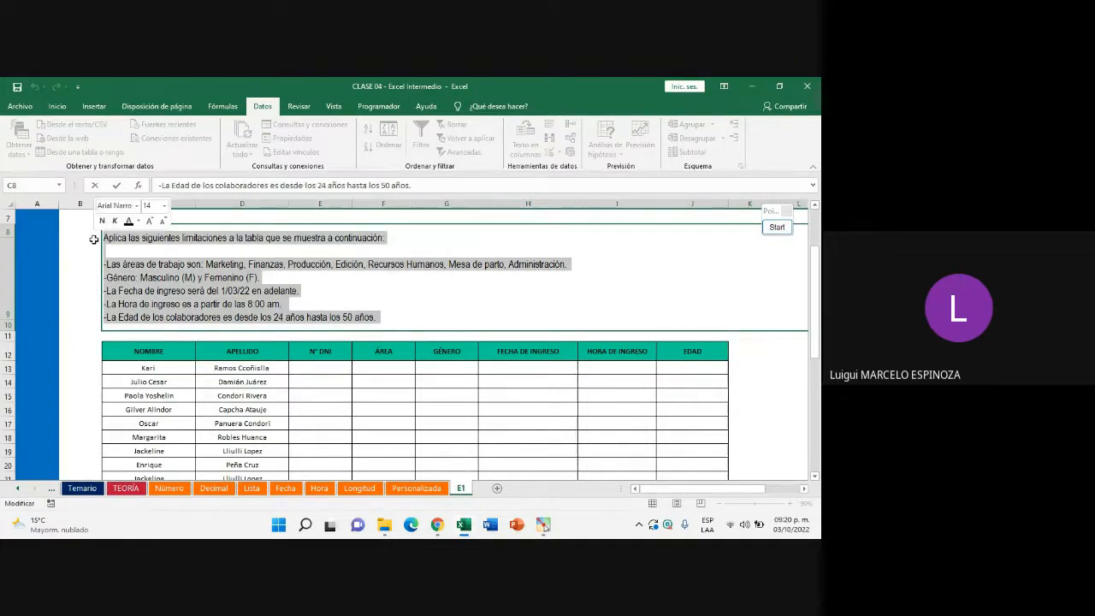
{"action": "left_click_drag", "start_coordinate": [770, 212], "coordinate": [42, 270]}
{"action": "left_click", "coordinate": [188, 271]}
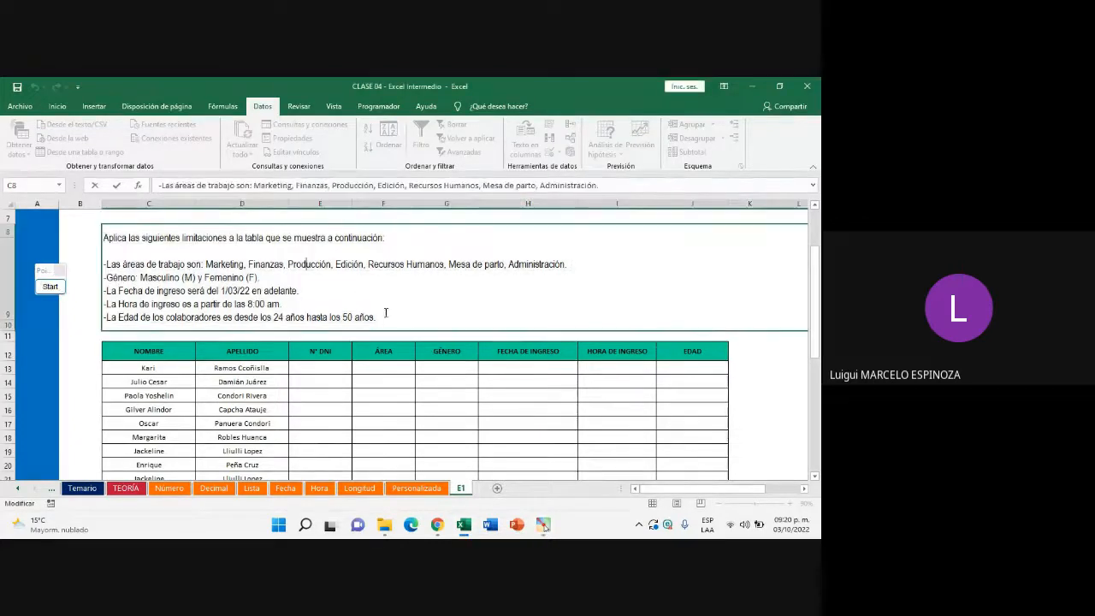
{"action": "left_click_drag", "start_coordinate": [380, 317], "coordinate": [761, 225]}
Frame the list of allowed work areas with an on-screen rectangle annotation, then clear it
{"action": "left_click", "coordinate": [768, 236]}
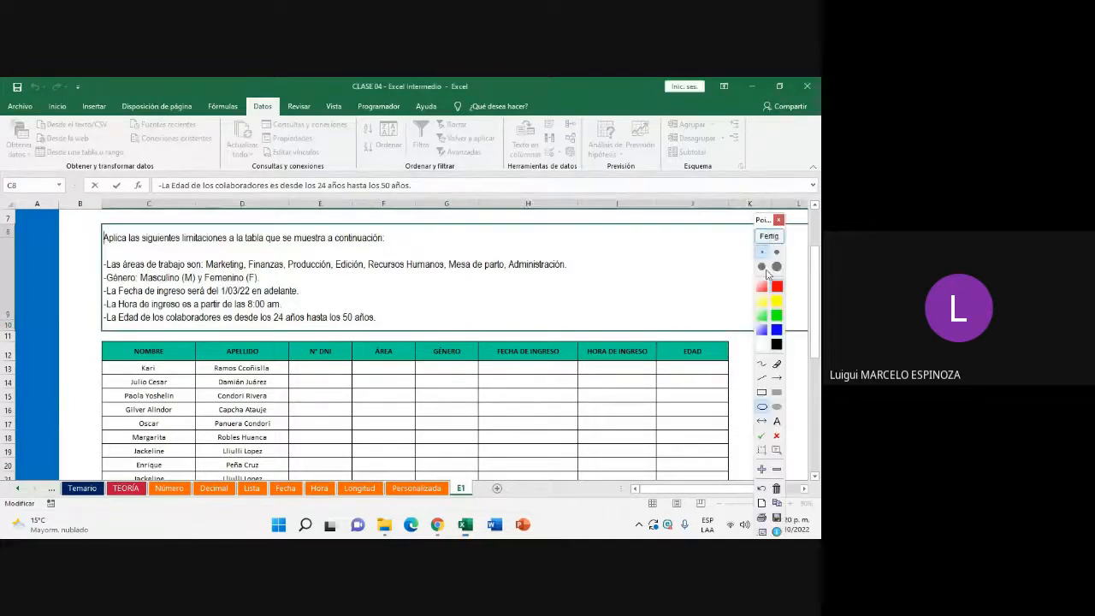
{"action": "left_click", "coordinate": [762, 393]}
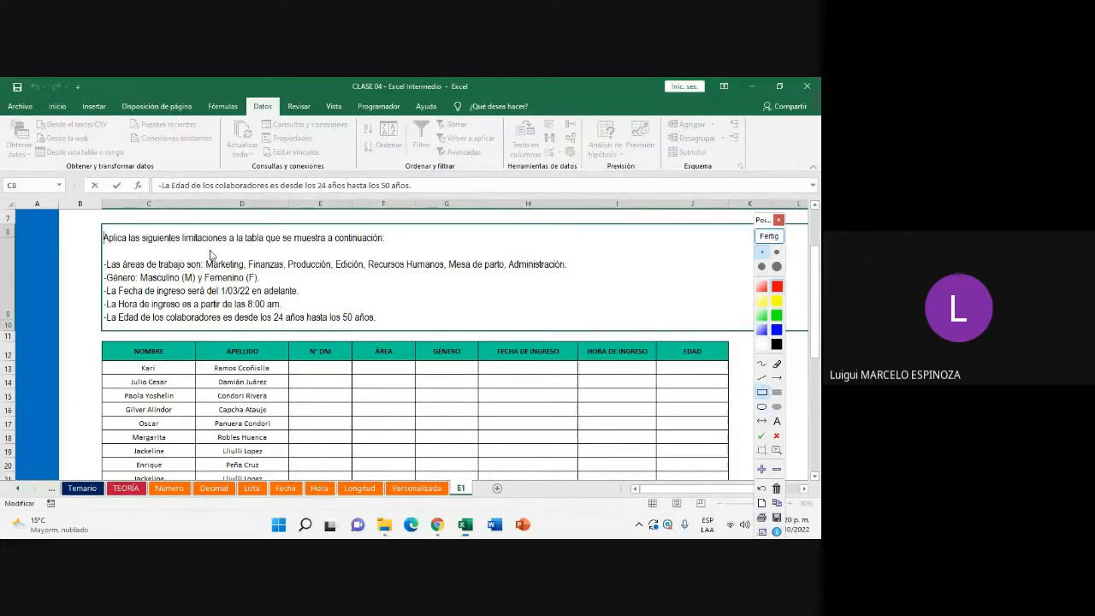
{"action": "mouse_move", "coordinate": [203, 248]}
{"action": "left_mouse_down"}
{"action": "mouse_move", "coordinate": [222, 259]}
{"action": "mouse_move", "coordinate": [574, 280]}
{"action": "left_mouse_up"}
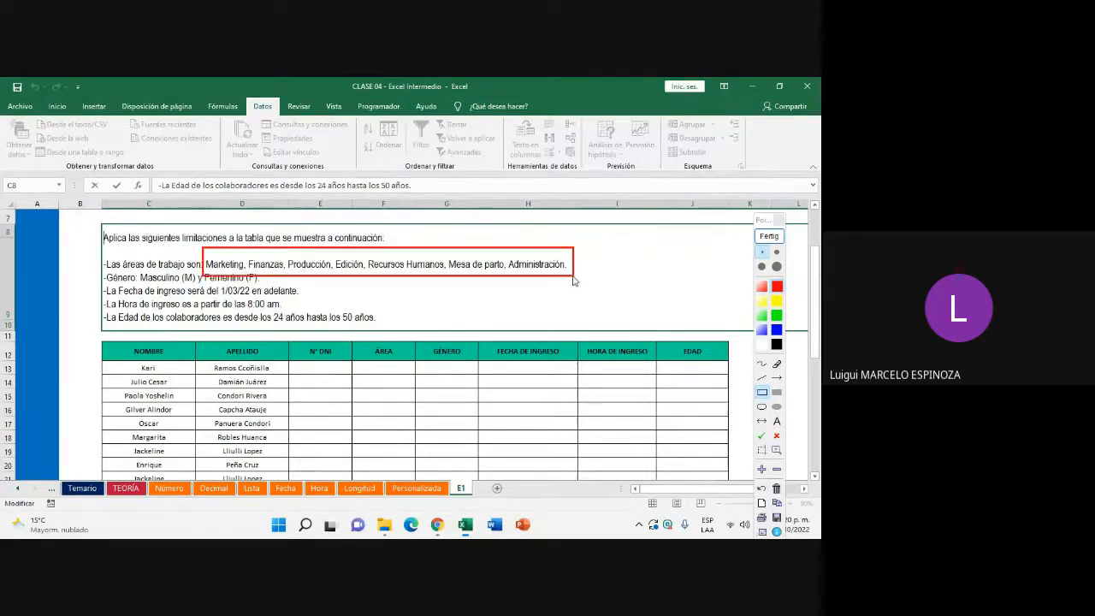
{"action": "left_click", "coordinate": [761, 237]}
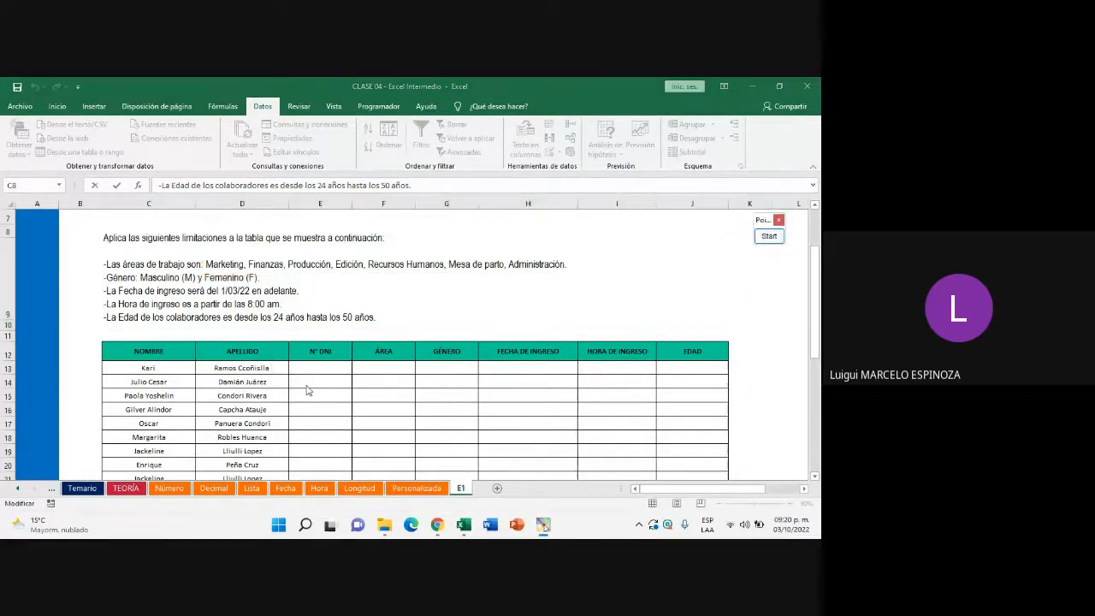
Highlight the allowed work areas in the instructions and select empty cells beside the table
{"action": "left_click", "coordinate": [374, 372]}
{"action": "left_click", "coordinate": [250, 277]}
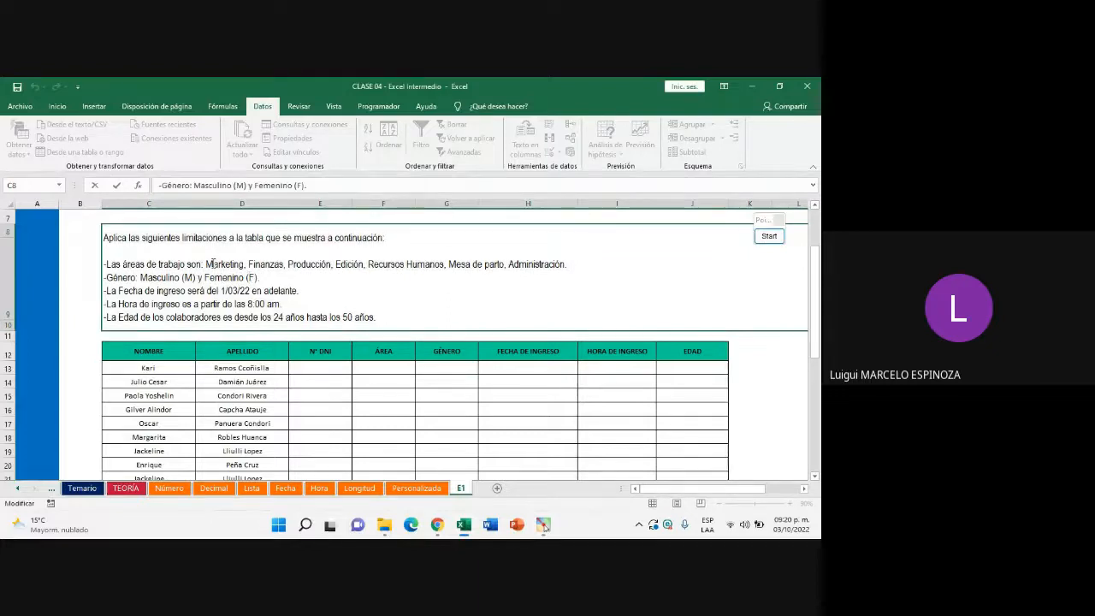
{"action": "left_click_drag", "start_coordinate": [207, 264], "coordinate": [569, 265]}
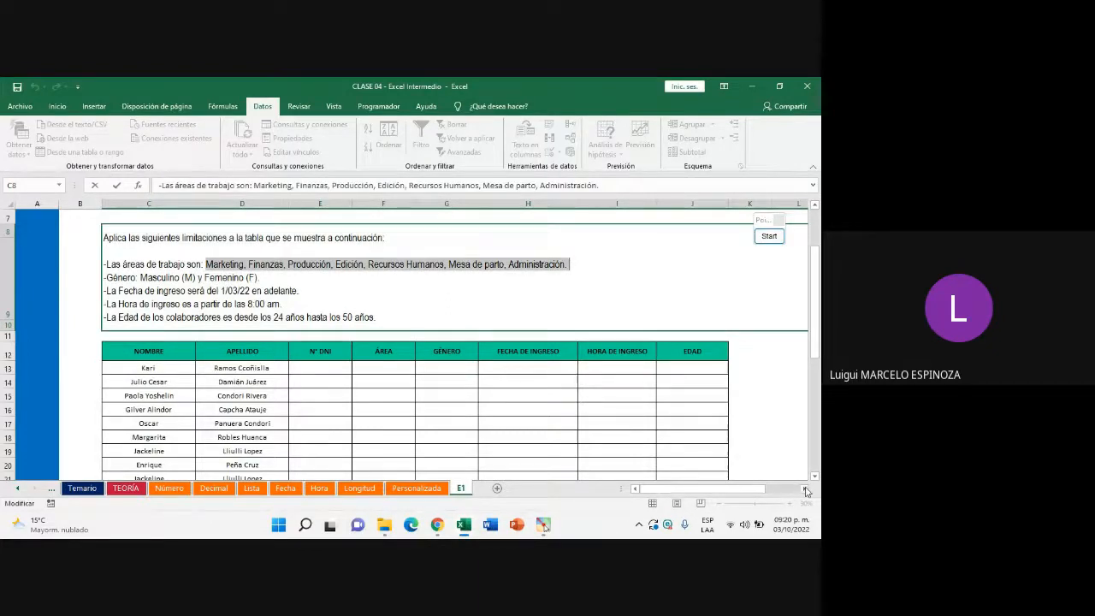
{"action": "left_click", "coordinate": [805, 490]}
{"action": "left_click", "coordinate": [632, 381]}
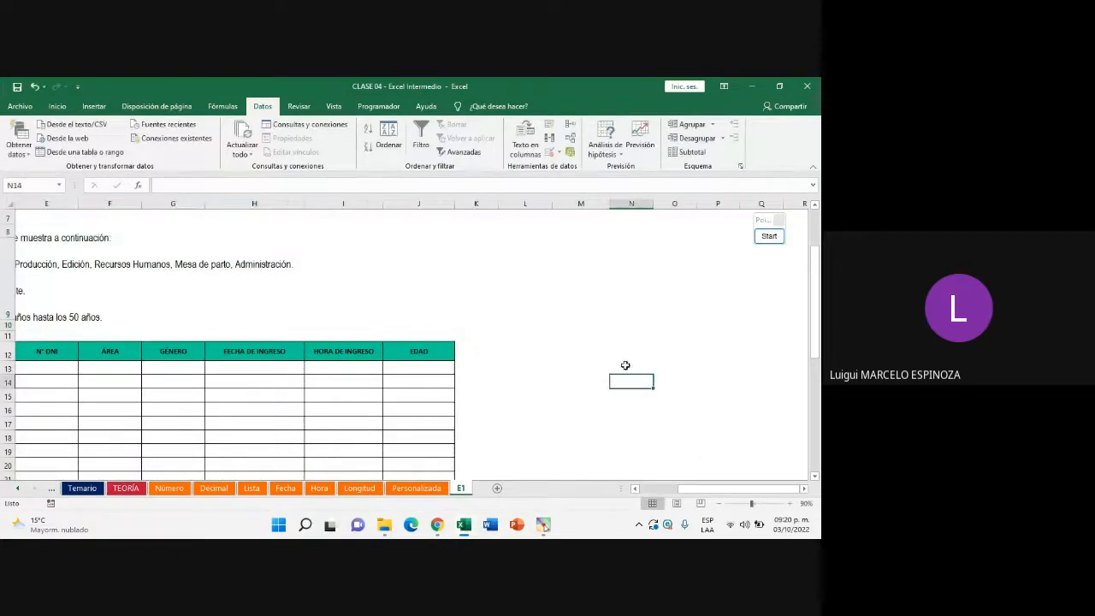
{"action": "left_click", "coordinate": [625, 365]}
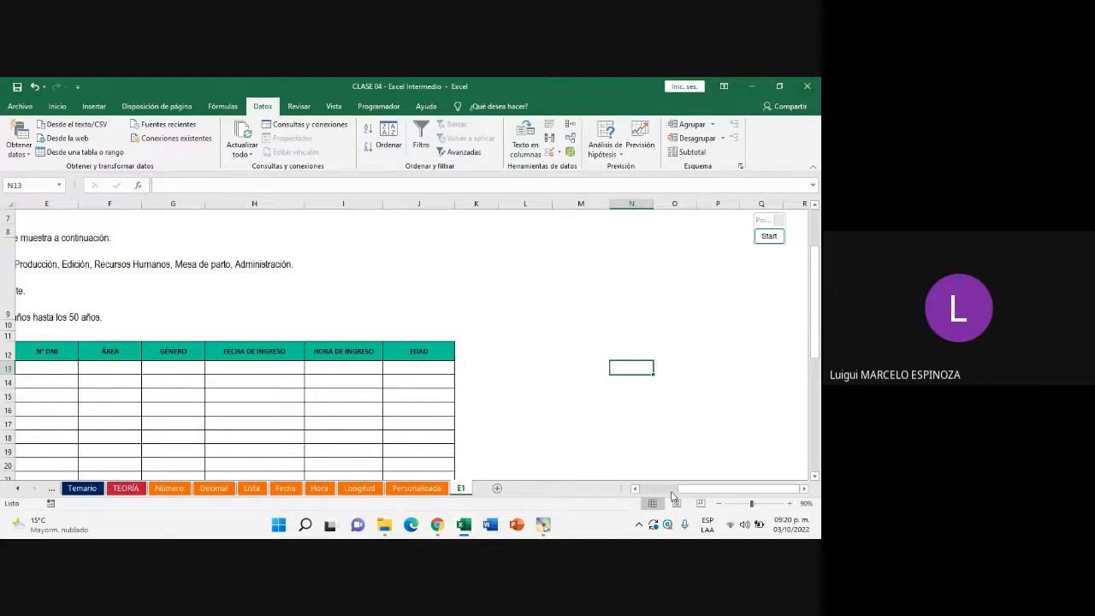
{"action": "left_click_drag", "start_coordinate": [672, 495], "coordinate": [635, 495]}
{"action": "left_click", "coordinate": [125, 284]}
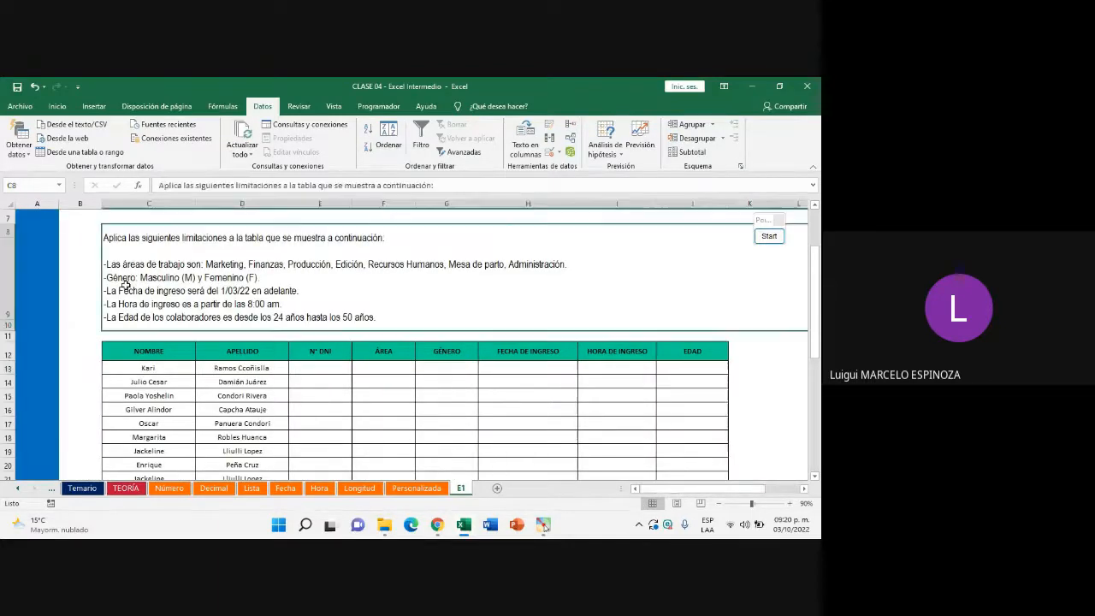
Check the Meet call, then select empty cells in column M such as M13
{"action": "mouse_move", "coordinate": [437, 524]}
{"action": "left_click", "coordinate": [389, 462]}
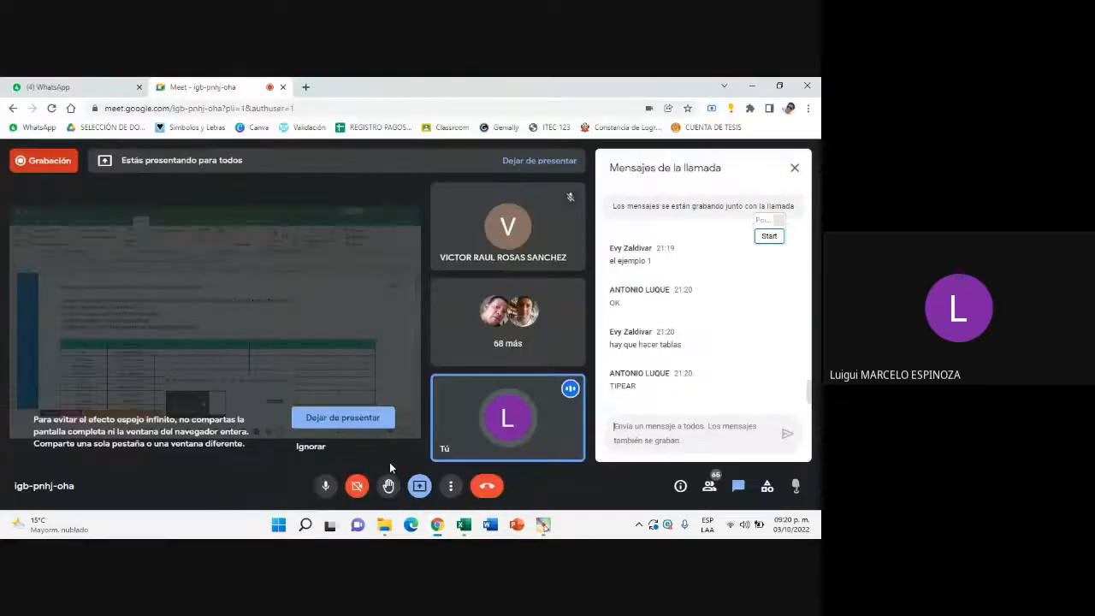
{"action": "left_click", "coordinate": [463, 524]}
{"action": "scroll", "coordinate": [730, 405], "scroll_direction": "right", "scroll_amount": 2}
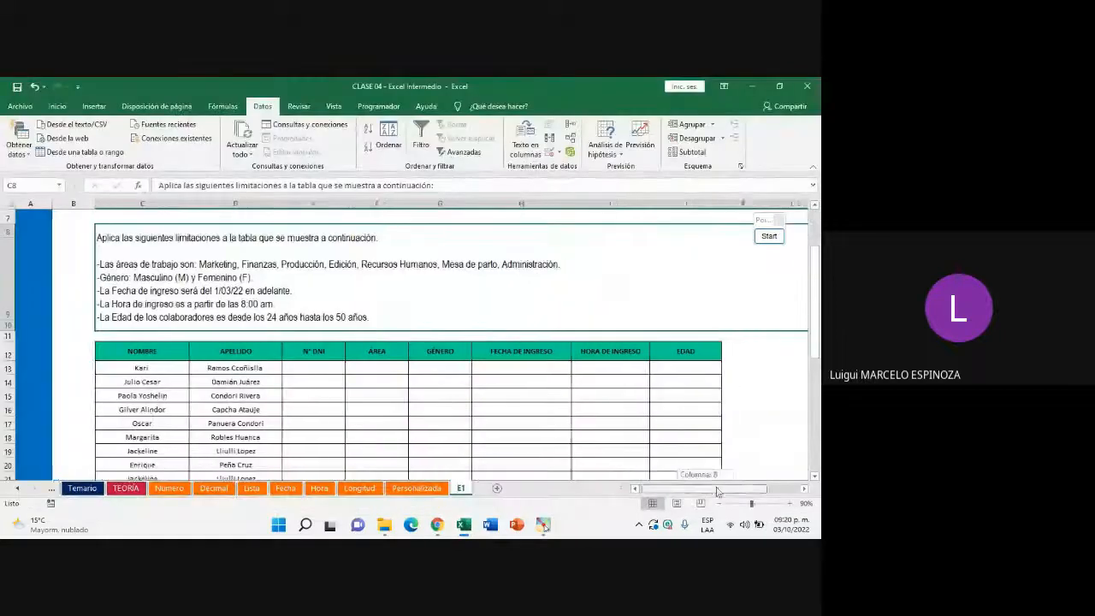
{"action": "left_click_drag", "start_coordinate": [697, 382], "coordinate": [663, 381]}
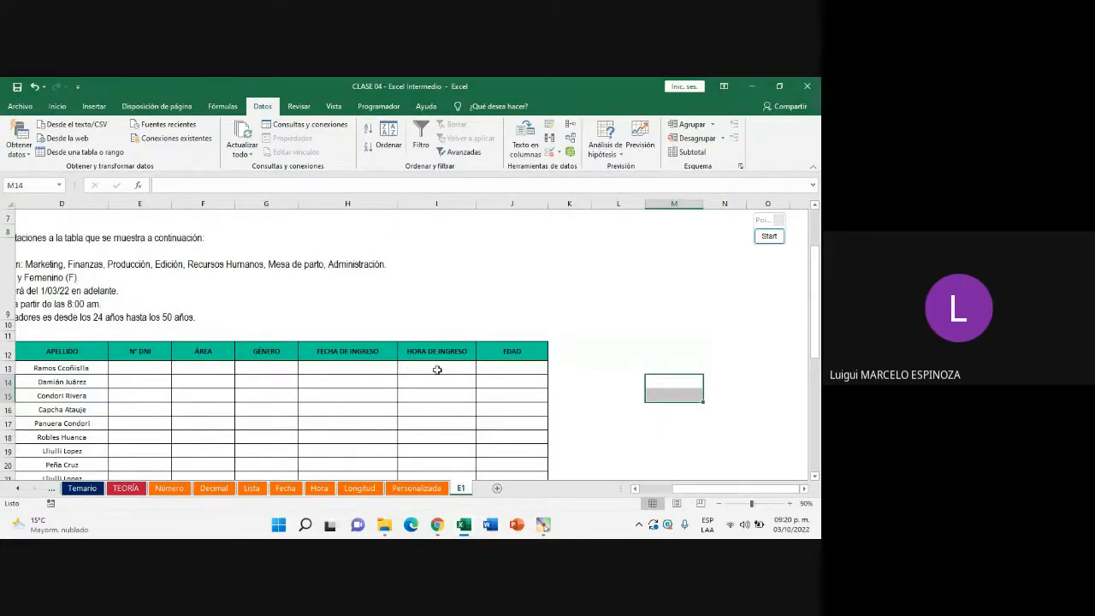
{"action": "left_click", "coordinate": [668, 362]}
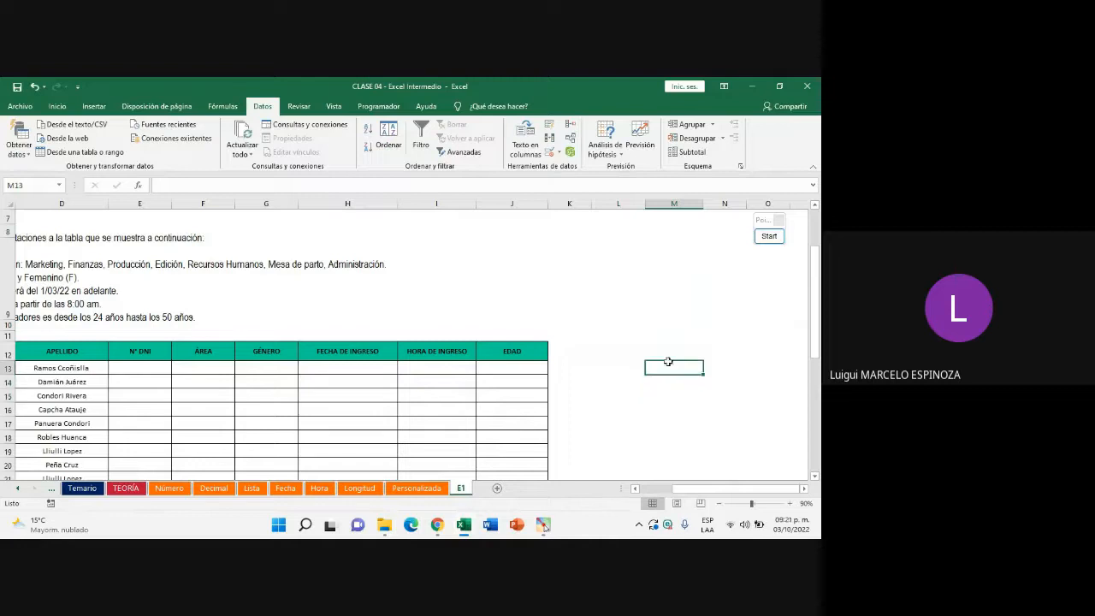
On Lista, select the provinces list K16:K23 and the empty cells M16:M18 beside it
{"action": "left_click", "coordinate": [252, 488]}
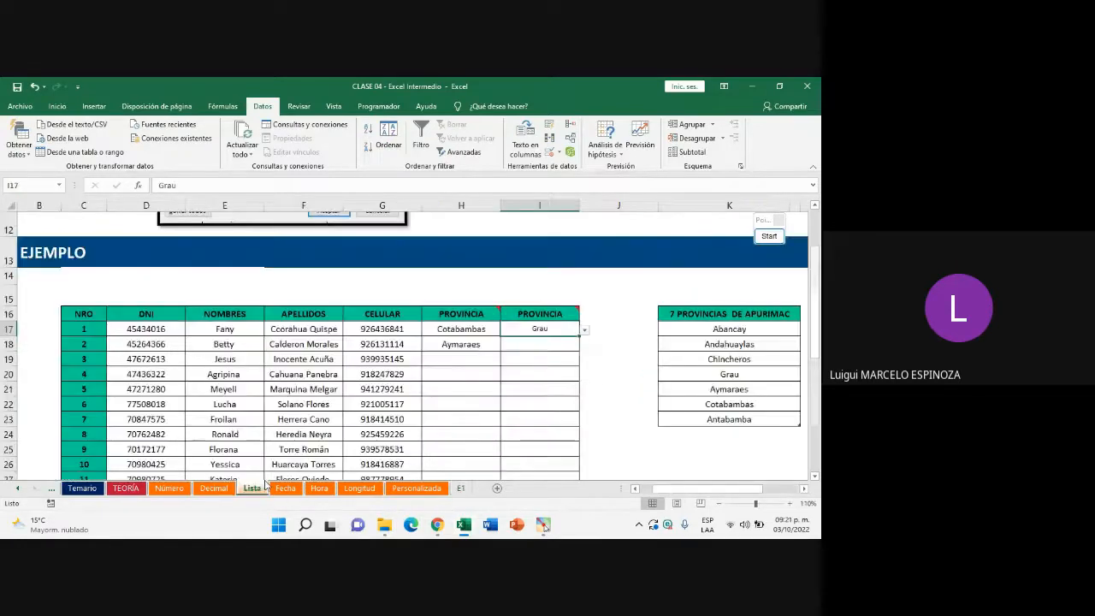
{"action": "left_click", "coordinate": [706, 317]}
{"action": "left_click_drag", "start_coordinate": [706, 317], "coordinate": [741, 417]}
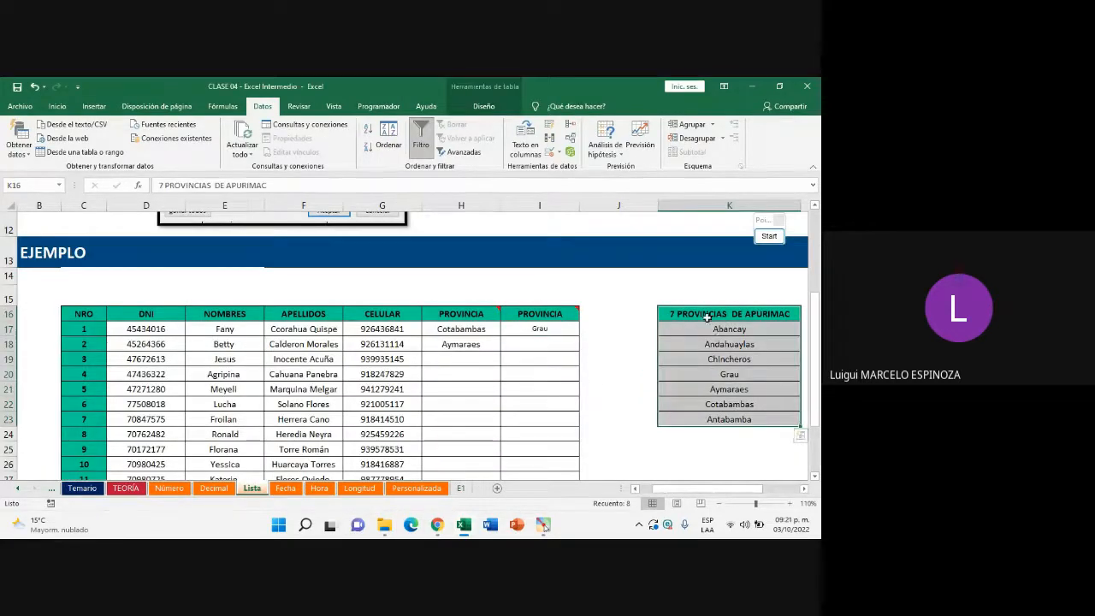
{"action": "left_click_drag", "start_coordinate": [707, 316], "coordinate": [729, 419]}
{"action": "scroll", "coordinate": [685, 341], "scroll_direction": "right", "scroll_amount": 3}
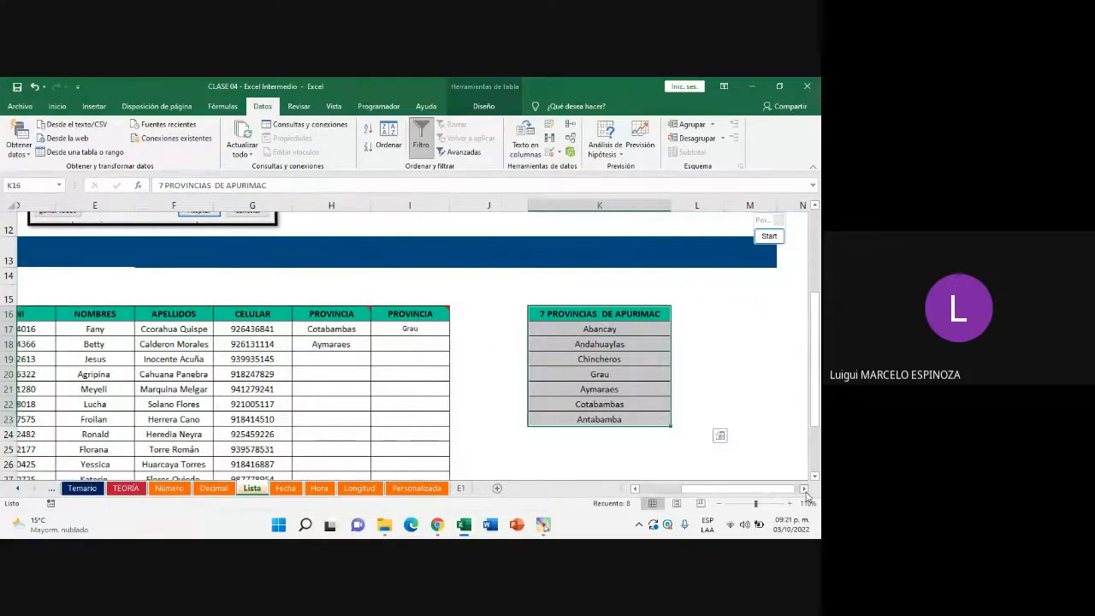
{"action": "left_click_drag", "start_coordinate": [609, 313], "coordinate": [638, 345]}
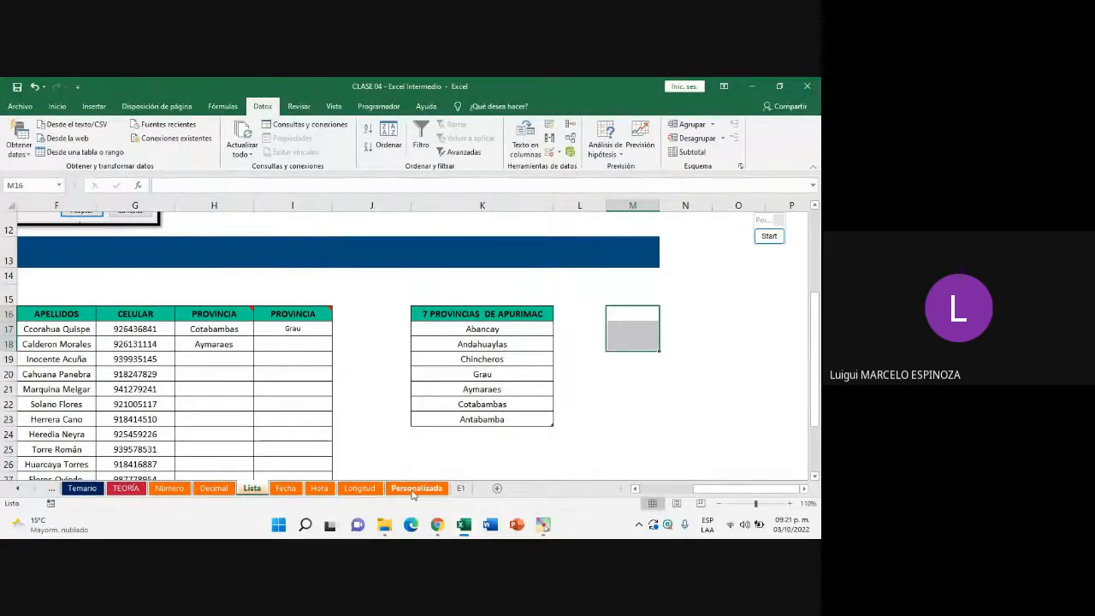
Return to E1, select F13:G14, and switch to the Google Meet call
{"action": "left_click", "coordinate": [461, 488]}
{"action": "left_click_drag", "start_coordinate": [183, 363], "coordinate": [247, 381]}
{"action": "left_click", "coordinate": [437, 525]}
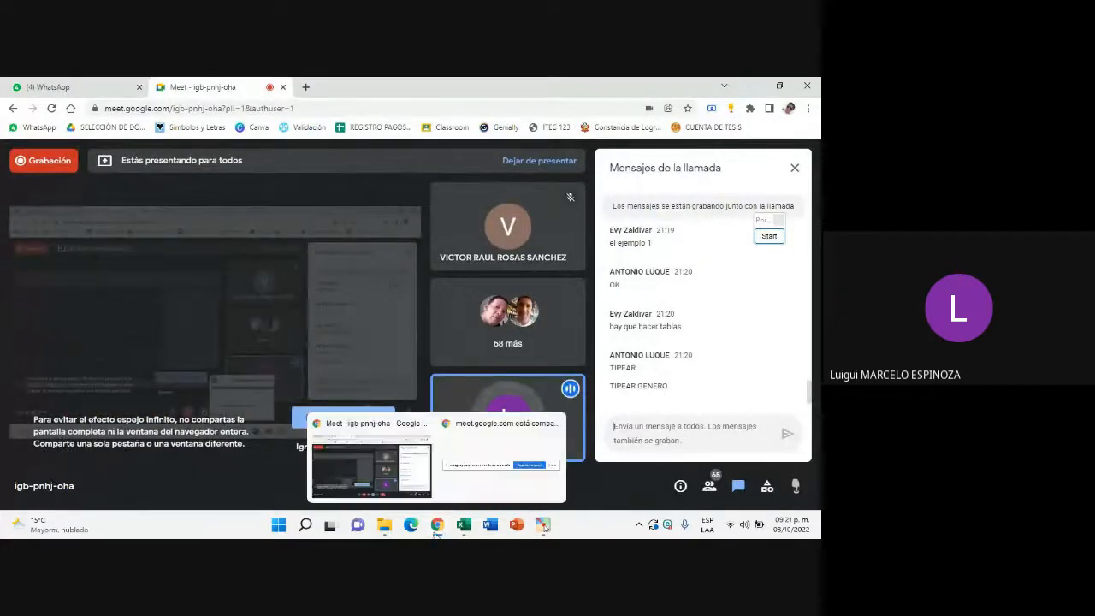
Bring Excel forward, scroll E1 back left and select the instructions cell C8
{"action": "left_click", "coordinate": [463, 527]}
{"action": "left_click_drag", "start_coordinate": [695, 490], "coordinate": [609, 490]}
{"action": "left_click", "coordinate": [119, 297]}
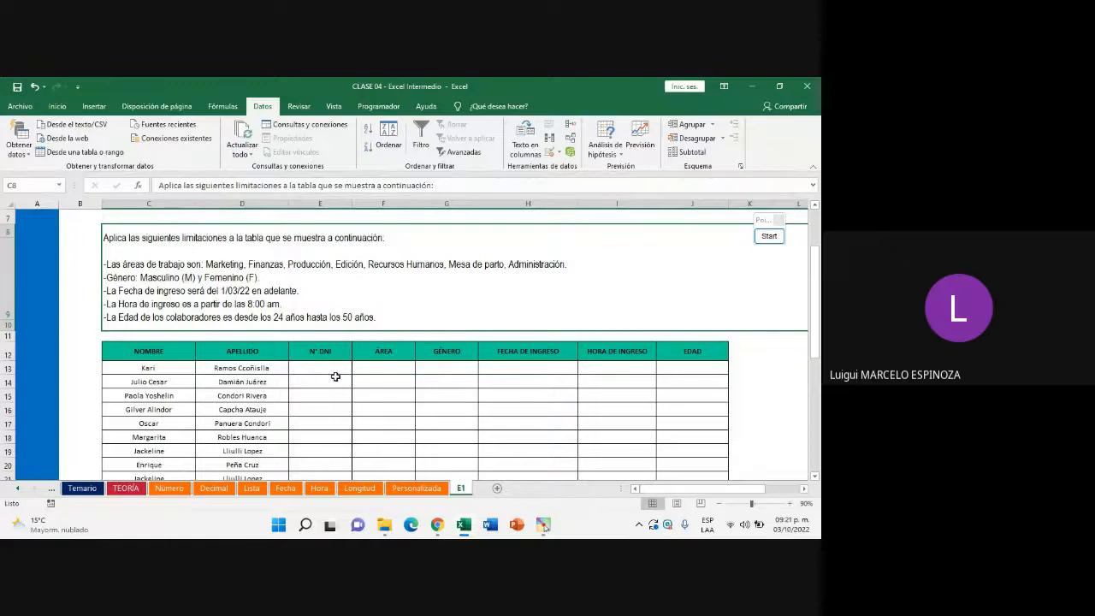
{"action": "mouse_move", "coordinate": [440, 531]}
{"action": "left_click", "coordinate": [652, 445]}
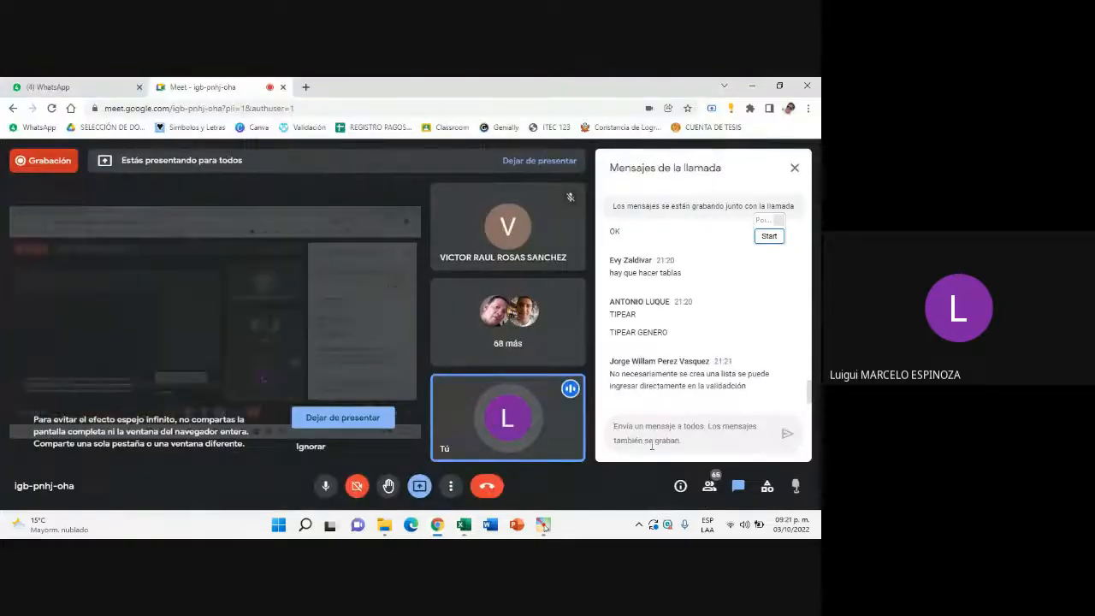
{"action": "left_click", "coordinate": [463, 528]}
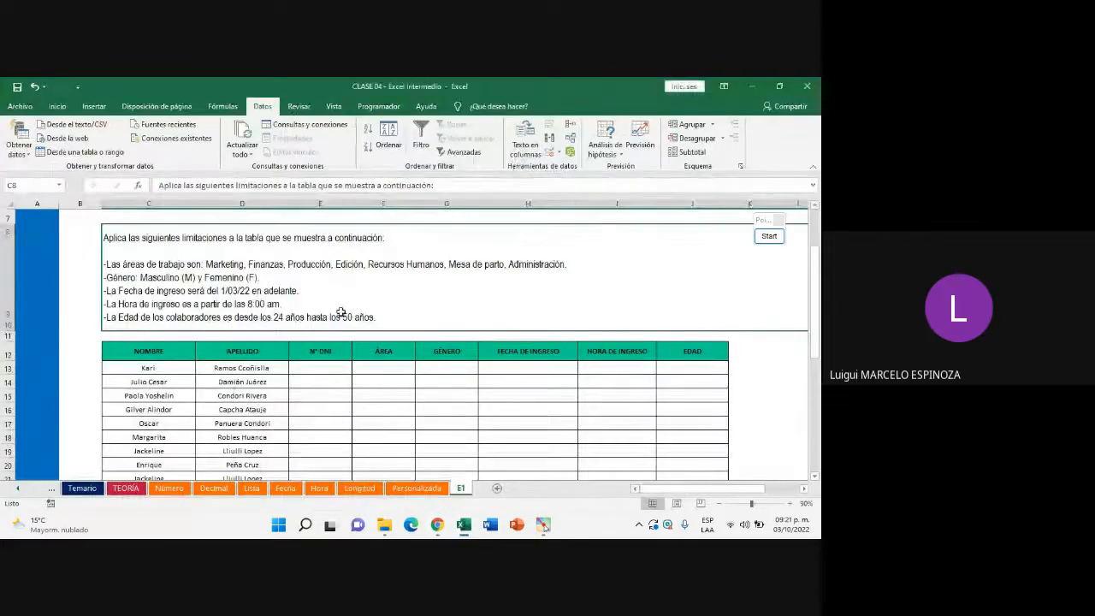
{"action": "left_click_drag", "start_coordinate": [389, 316], "coordinate": [103, 317]}
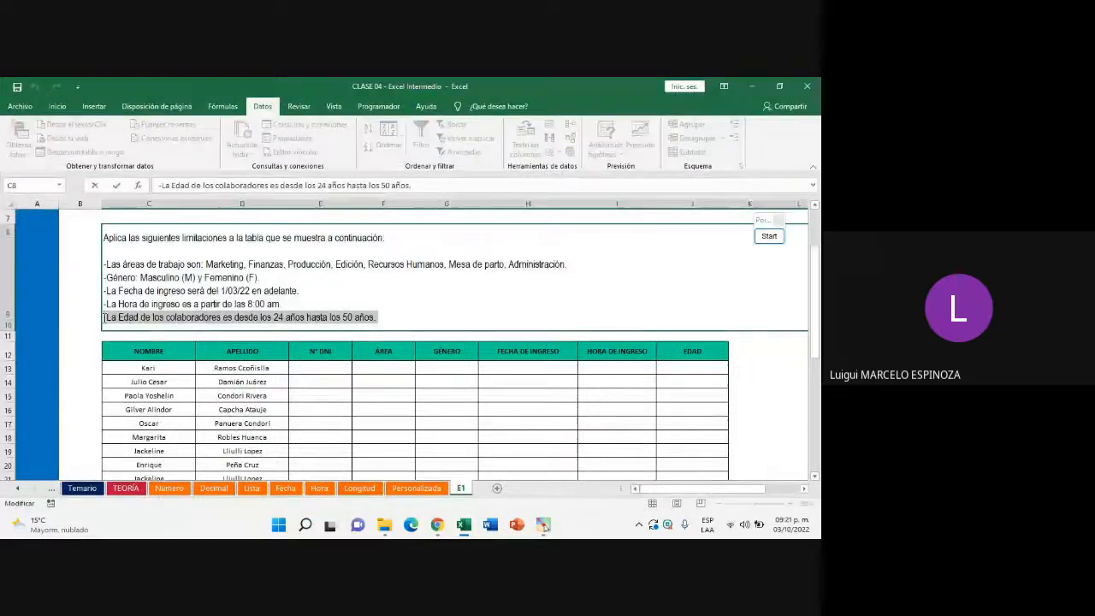
{"action": "left_click", "coordinate": [274, 318]}
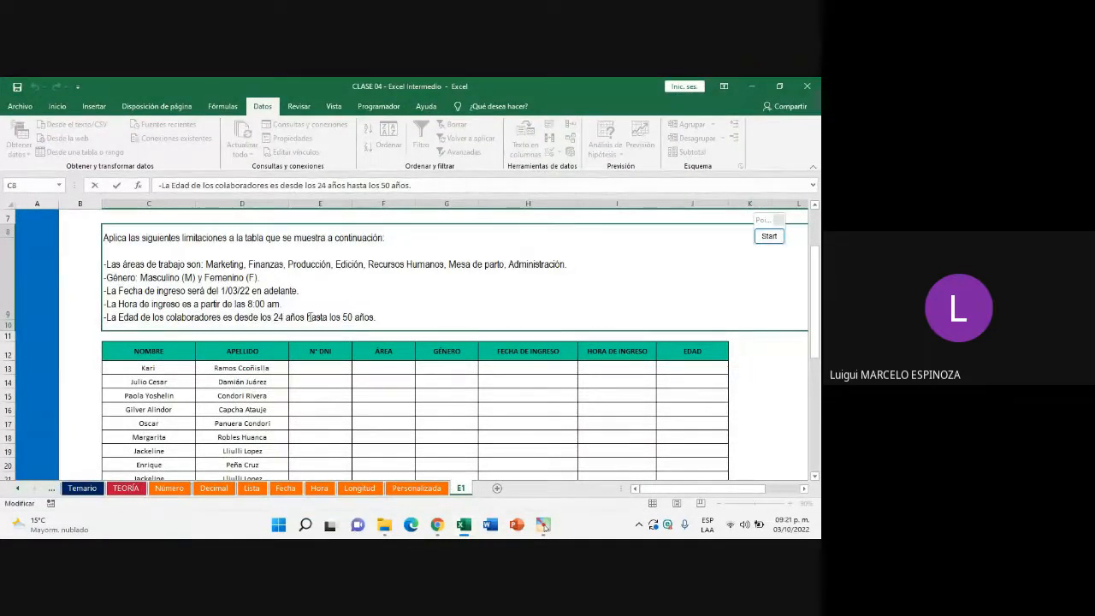
{"action": "mouse_move", "coordinate": [437, 525]}
{"action": "left_click", "coordinate": [493, 449]}
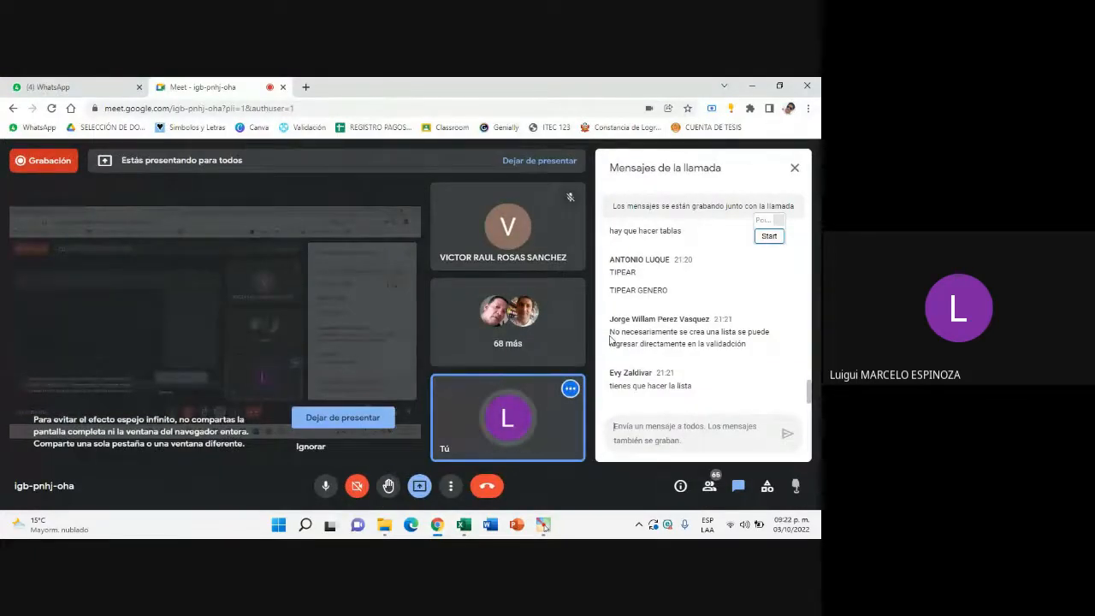
{"action": "left_click_drag", "start_coordinate": [610, 332], "coordinate": [777, 354]}
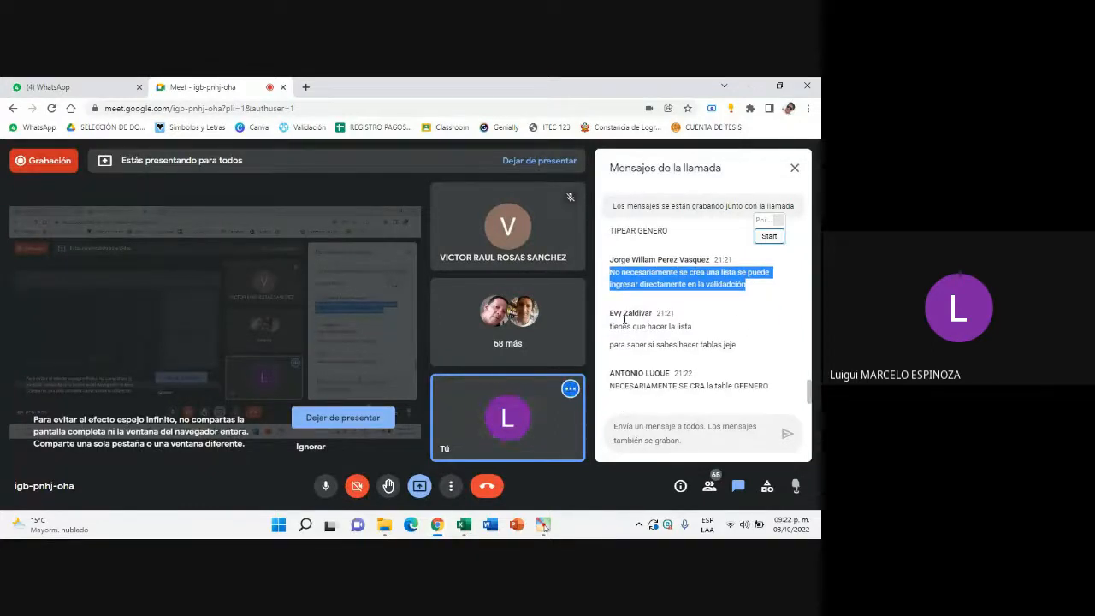
{"action": "left_click", "coordinate": [463, 524]}
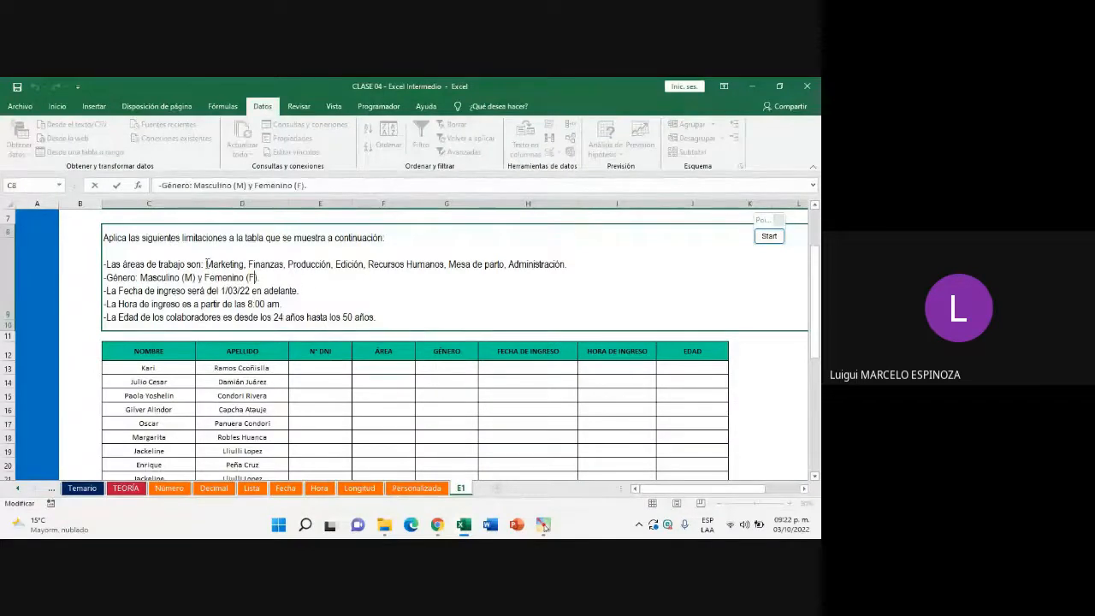
{"action": "left_click_drag", "start_coordinate": [205, 265], "coordinate": [602, 275]}
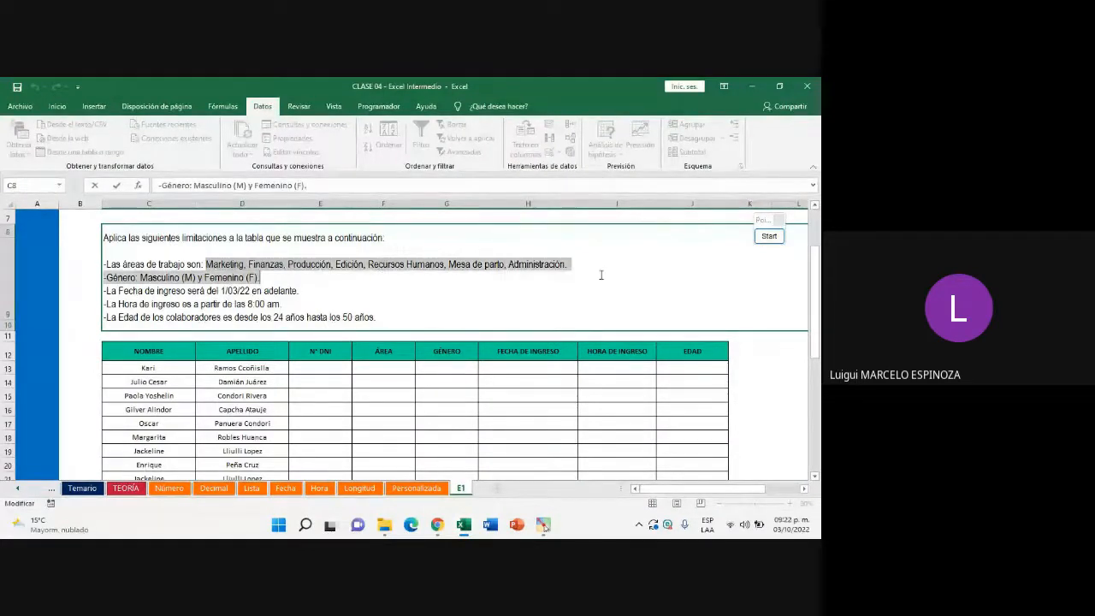
{"action": "left_click", "coordinate": [249, 291]}
{"action": "left_click_drag", "start_coordinate": [207, 265], "coordinate": [591, 263]}
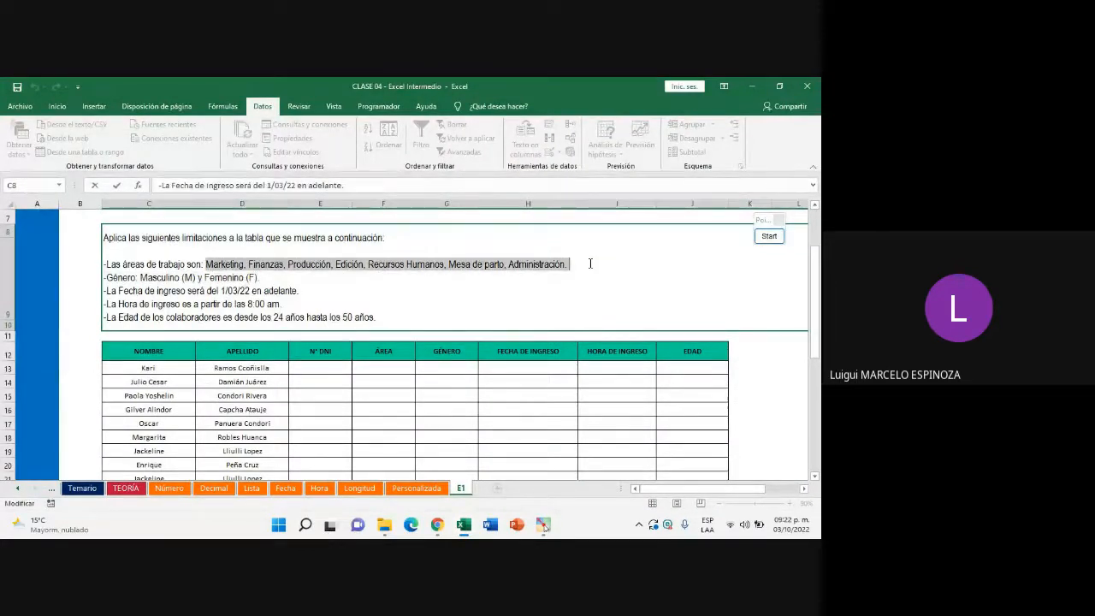
{"action": "left_click", "coordinate": [399, 368]}
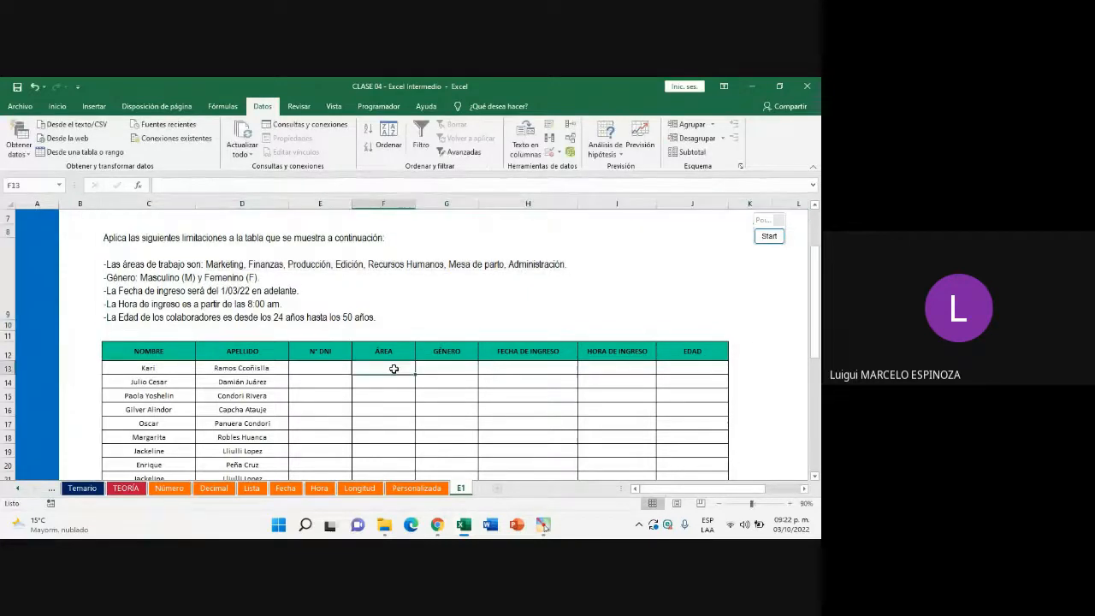
{"action": "left_click", "coordinate": [207, 264]}
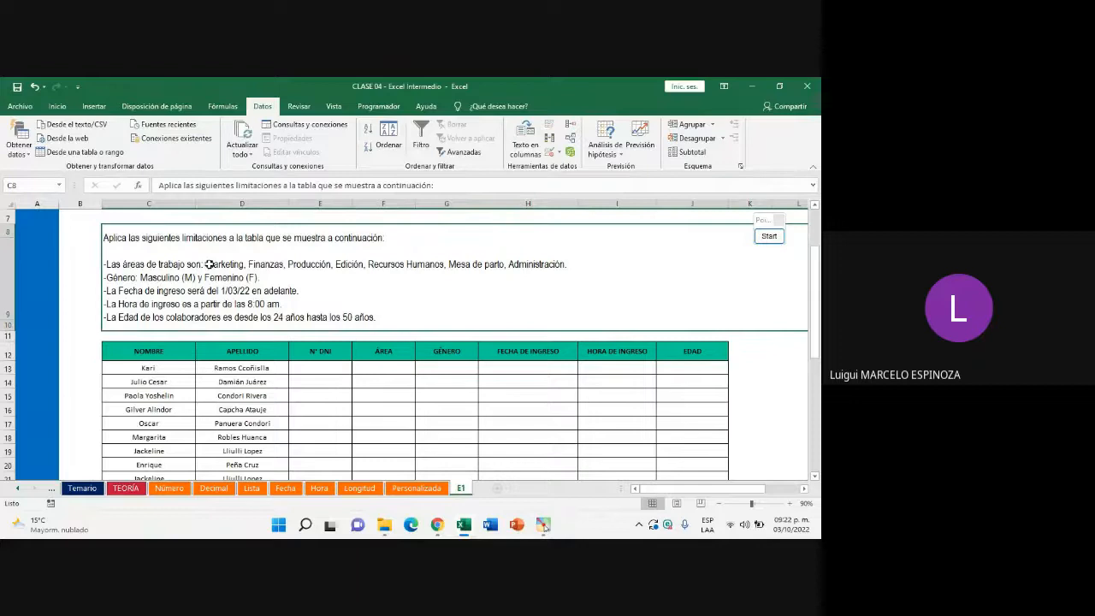
{"action": "double_click", "coordinate": [209, 265]}
{"action": "left_click_drag", "start_coordinate": [209, 265], "coordinate": [582, 269]}
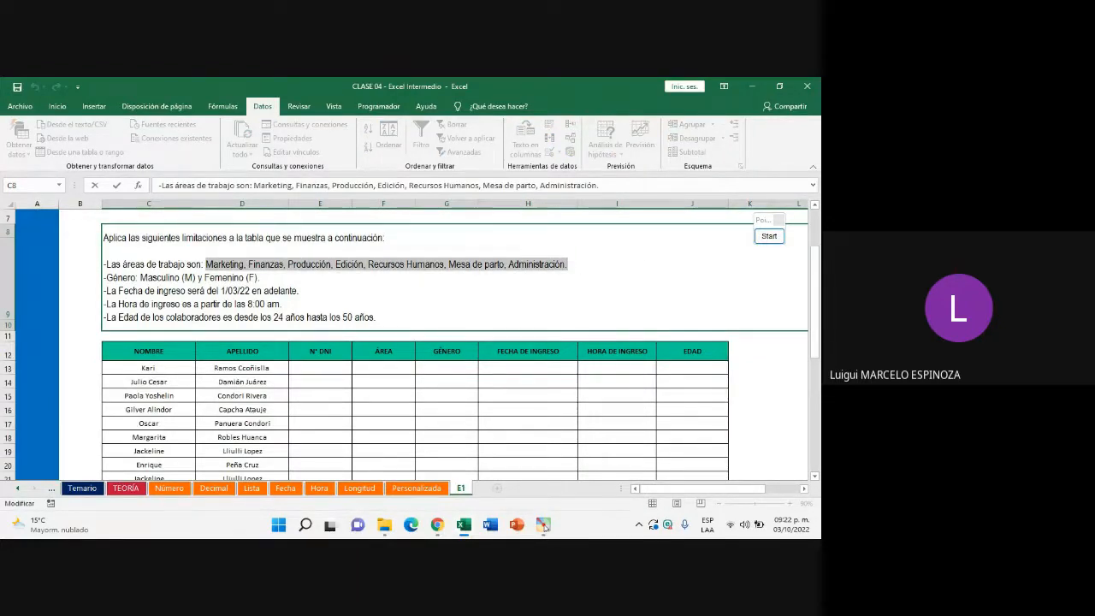
{"action": "mouse_move", "coordinate": [437, 525]}
{"action": "left_click", "coordinate": [405, 472]}
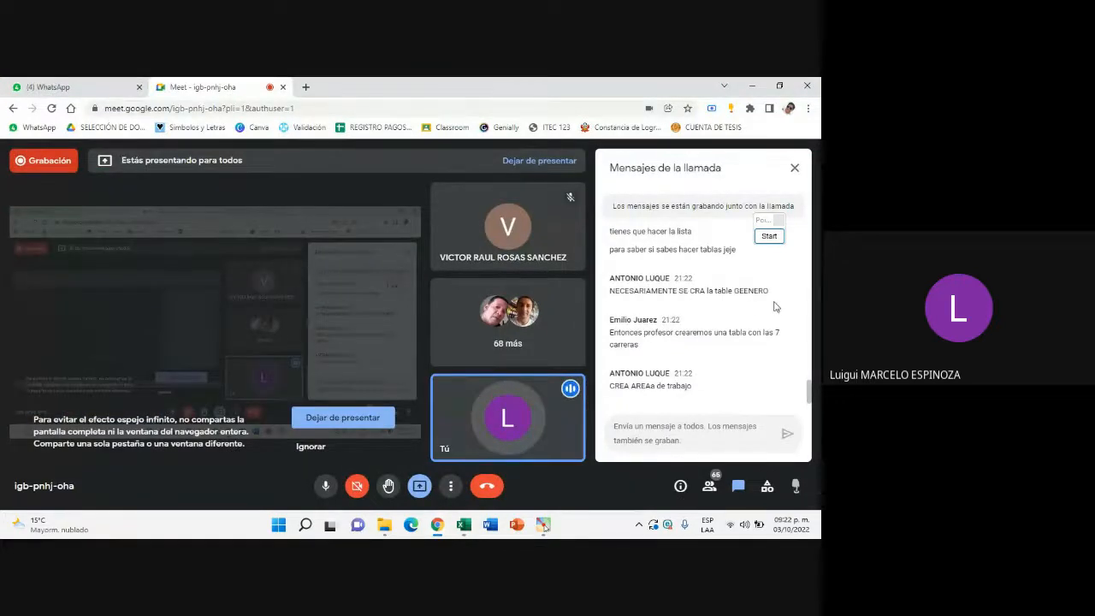
{"action": "mouse_move", "coordinate": [463, 525]}
{"action": "left_click", "coordinate": [460, 426]}
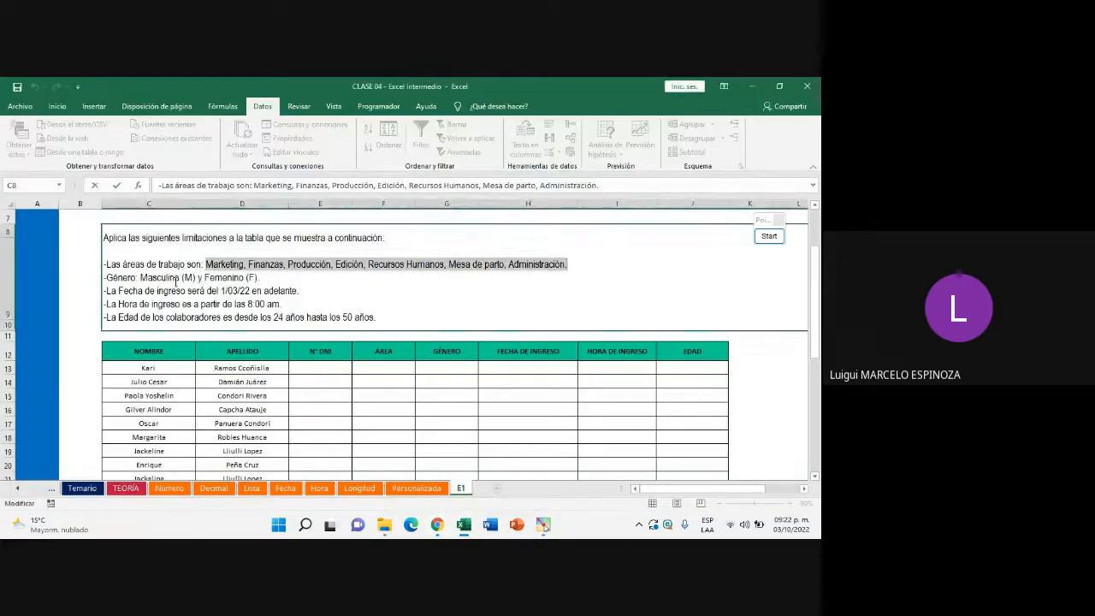
{"action": "left_click_drag", "start_coordinate": [140, 278], "coordinate": [268, 282]}
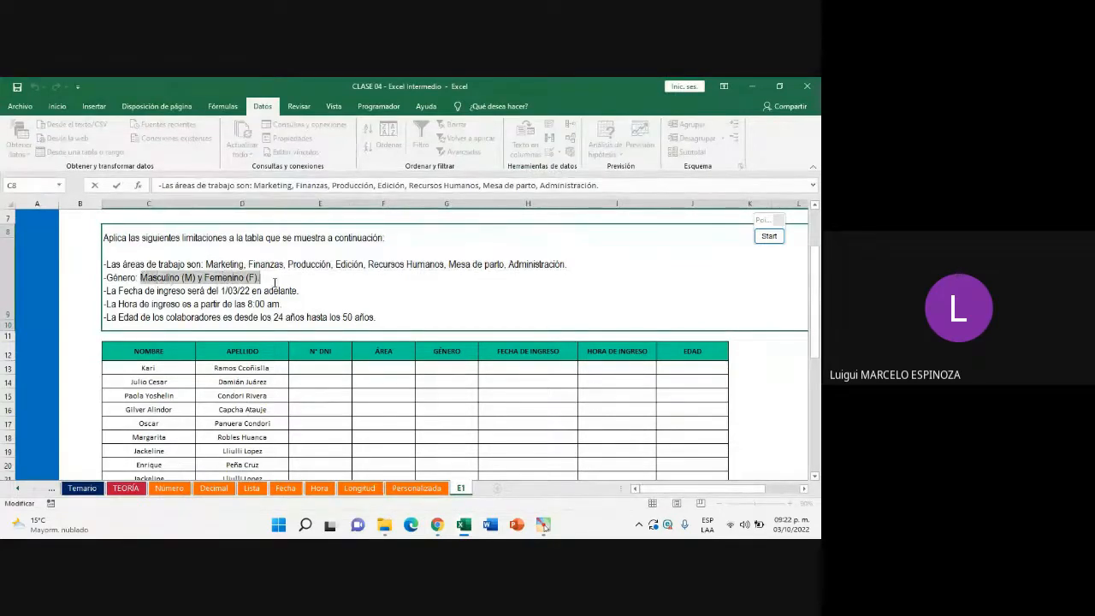
{"action": "scroll", "coordinate": [308, 385], "scroll_direction": "down", "scroll_amount": 1}
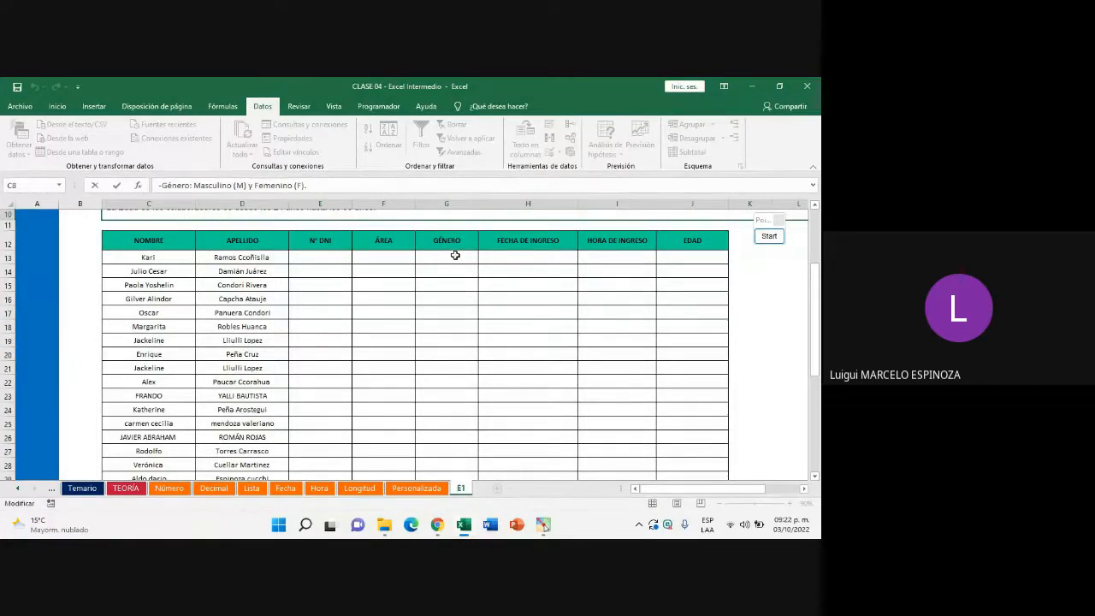
{"action": "mouse_move", "coordinate": [451, 525]}
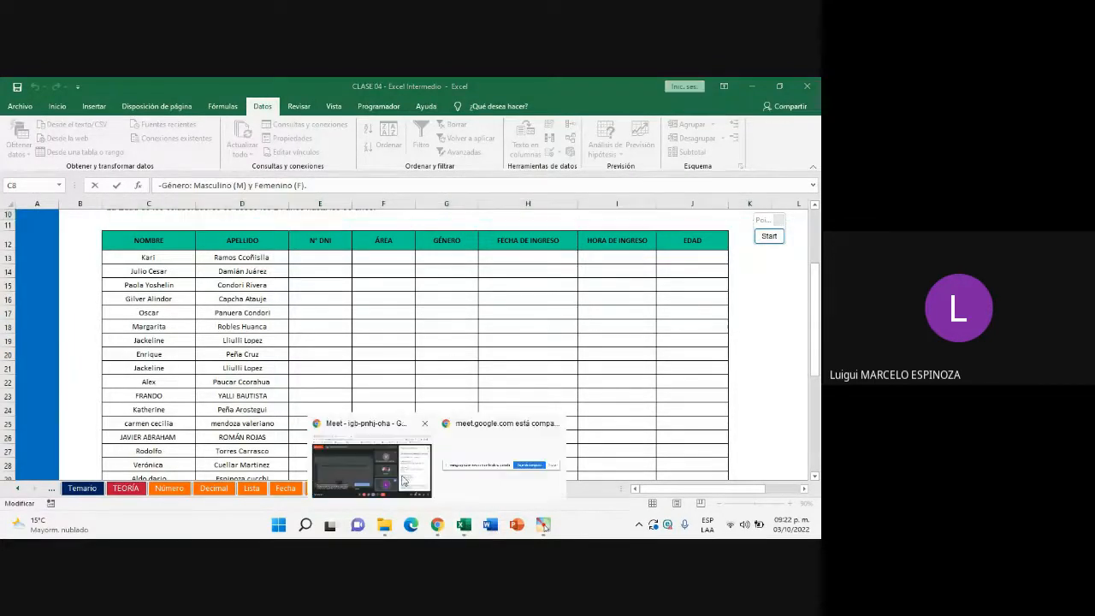
{"action": "left_click", "coordinate": [371, 443]}
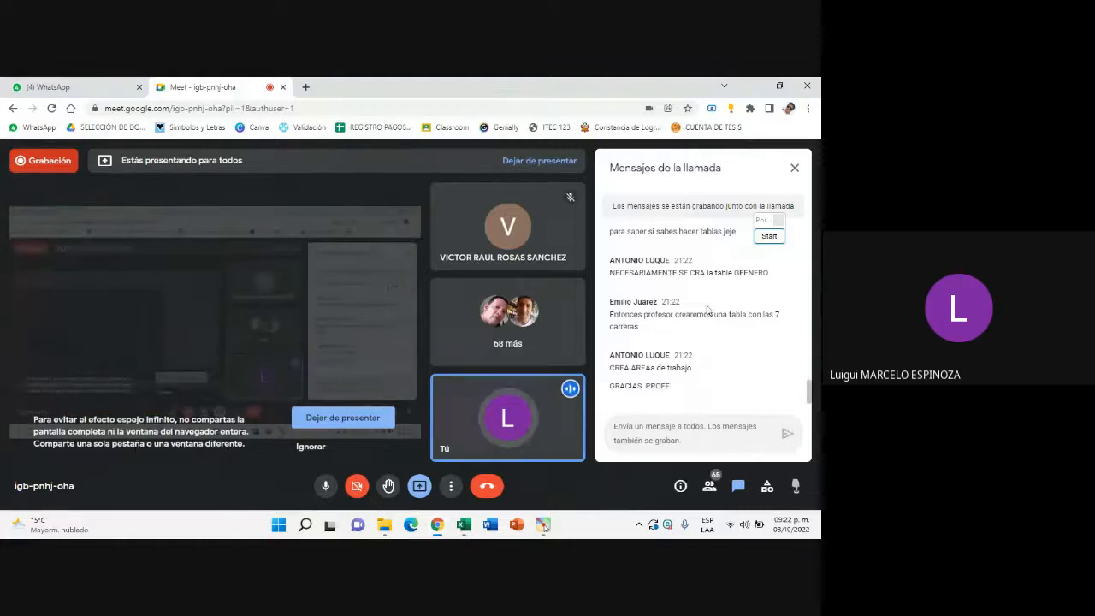
{"action": "left_click_drag", "start_coordinate": [616, 320], "coordinate": [769, 340]}
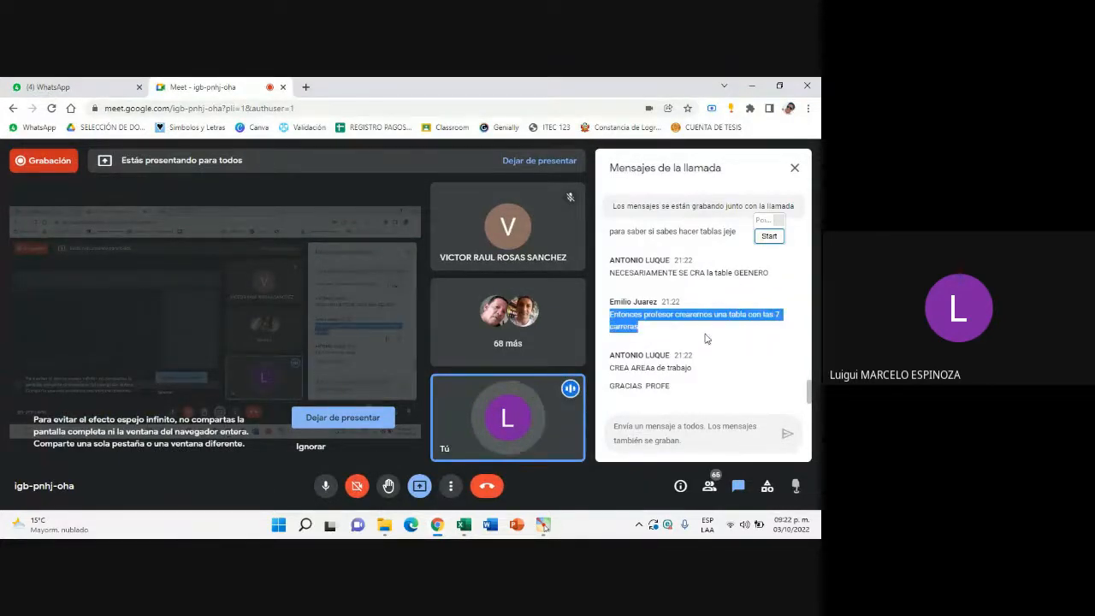
{"action": "left_click", "coordinate": [463, 526]}
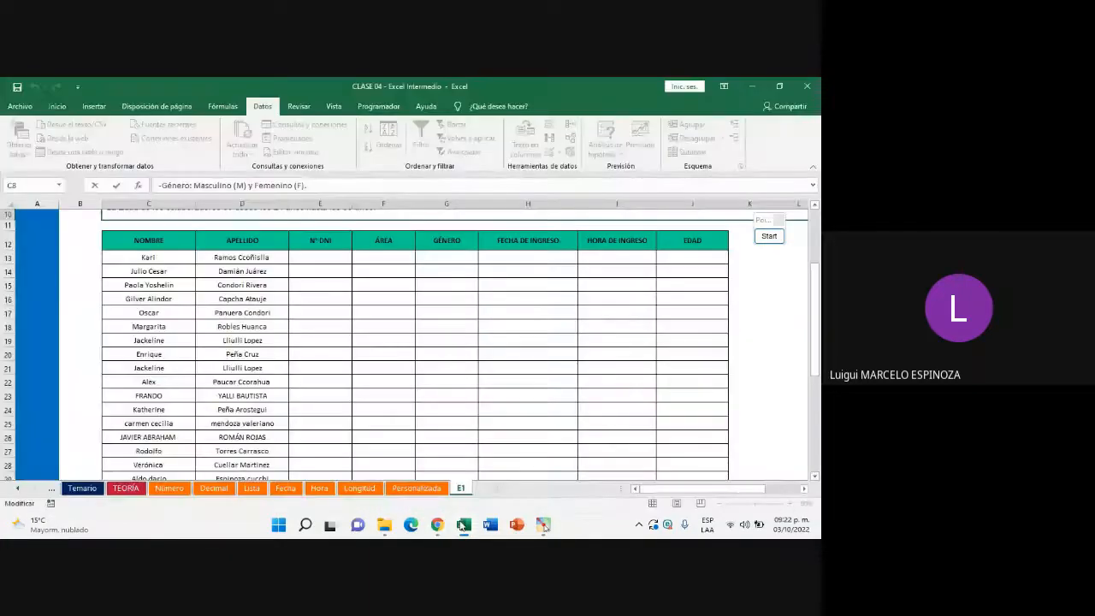
{"action": "scroll", "coordinate": [685, 462], "scroll_direction": "up", "scroll_amount": 1}
{"action": "left_click", "coordinate": [803, 490]}
{"action": "left_click_drag", "start_coordinate": [755, 494], "coordinate": [659, 492]}
{"action": "scroll", "coordinate": [709, 454], "scroll_direction": "down", "scroll_amount": 2}
{"action": "left_click", "coordinate": [802, 489]}
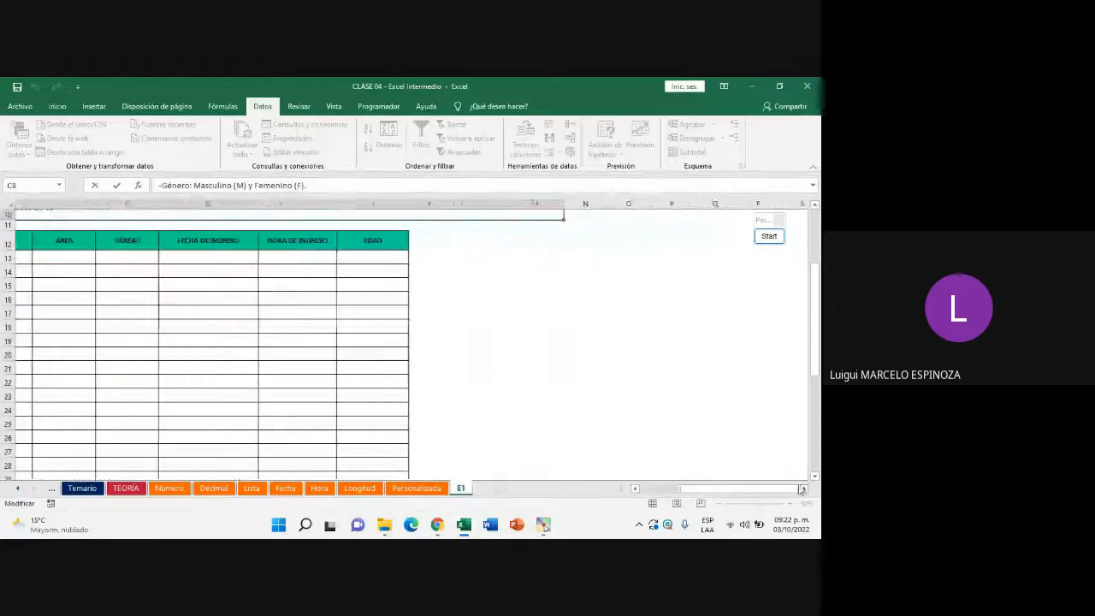
{"action": "left_click", "coordinate": [611, 299]}
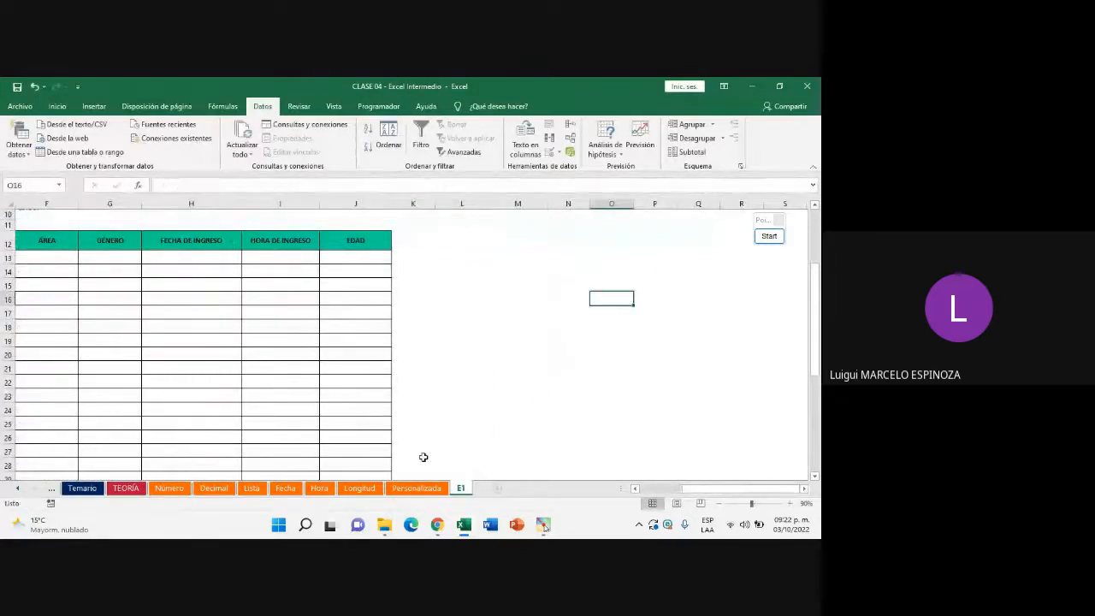
On Lista, select the 7 PROVINCIAS DE APURIMAC list, its header and province names
{"action": "left_click", "coordinate": [252, 488]}
{"action": "left_click_drag", "start_coordinate": [482, 314], "coordinate": [482, 419]}
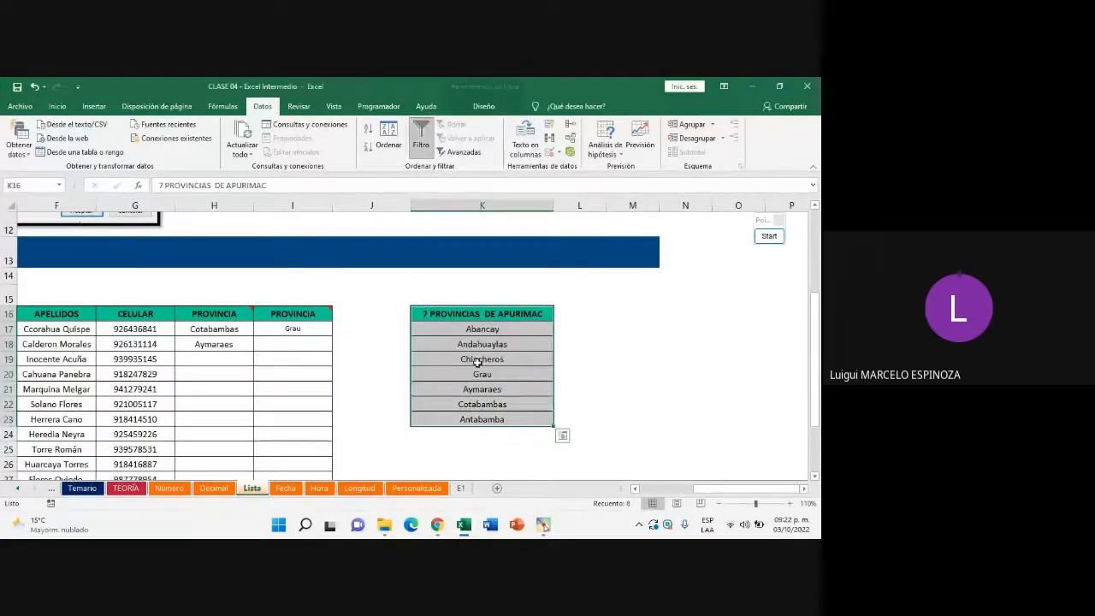
{"action": "double_click", "coordinate": [526, 315]}
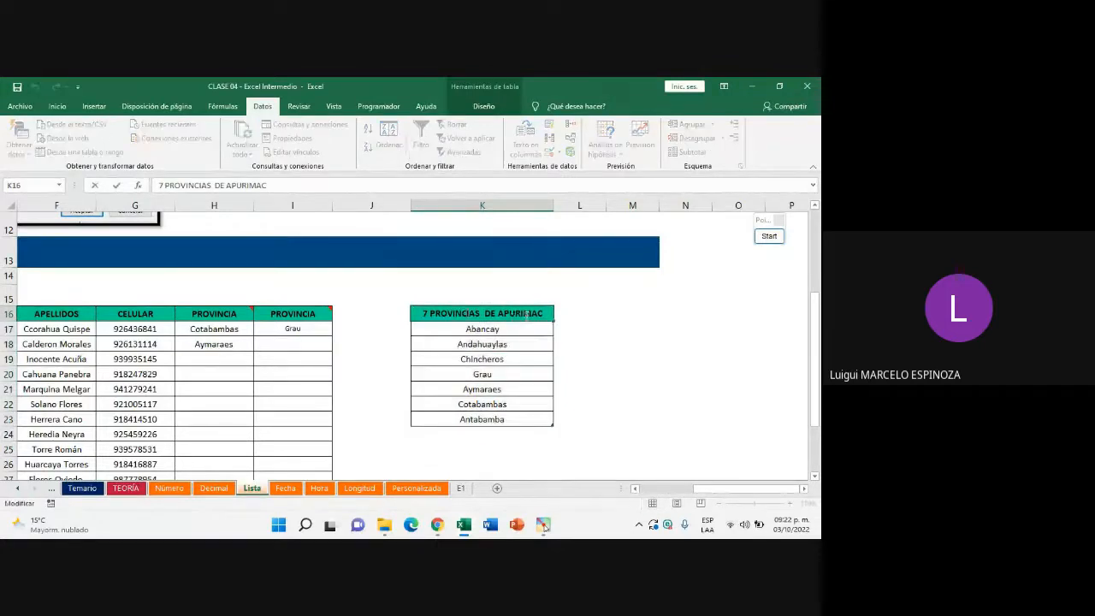
{"action": "left_click_drag", "start_coordinate": [526, 315], "coordinate": [421, 315]}
{"action": "left_click_drag", "start_coordinate": [482, 330], "coordinate": [496, 418]}
{"action": "left_click_drag", "start_coordinate": [470, 327], "coordinate": [489, 416]}
{"action": "left_click", "coordinate": [482, 385]}
{"action": "left_click", "coordinate": [493, 363]}
{"action": "left_click", "coordinate": [94, 106]}
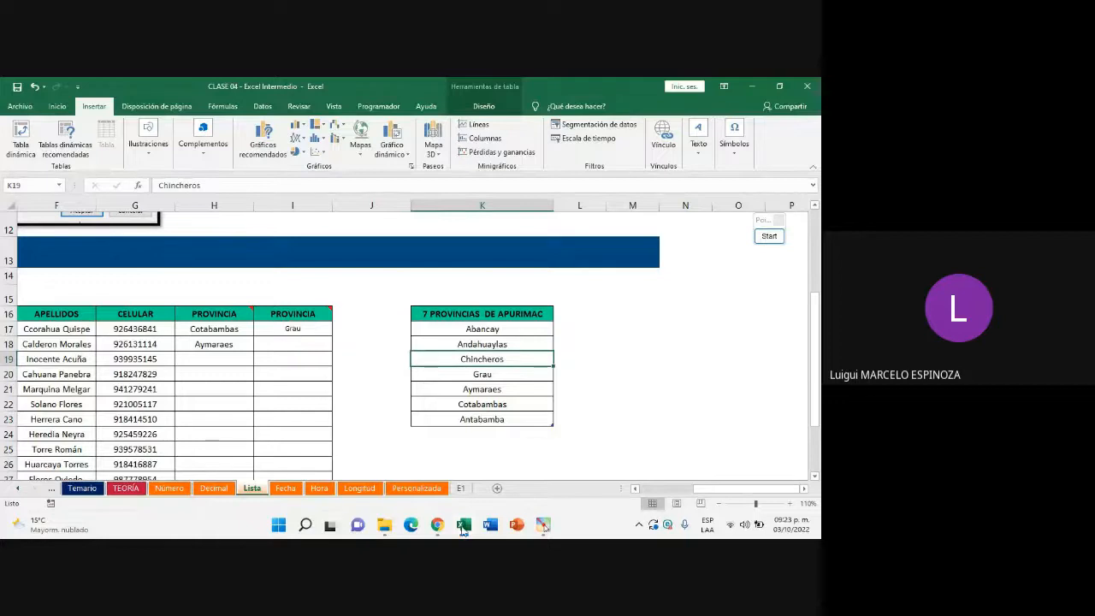
Check the Meet call, then browse the Fecha, Hora, Longitud and Personalizada sheets
{"action": "mouse_move", "coordinate": [437, 524]}
{"action": "left_click", "coordinate": [385, 463]}
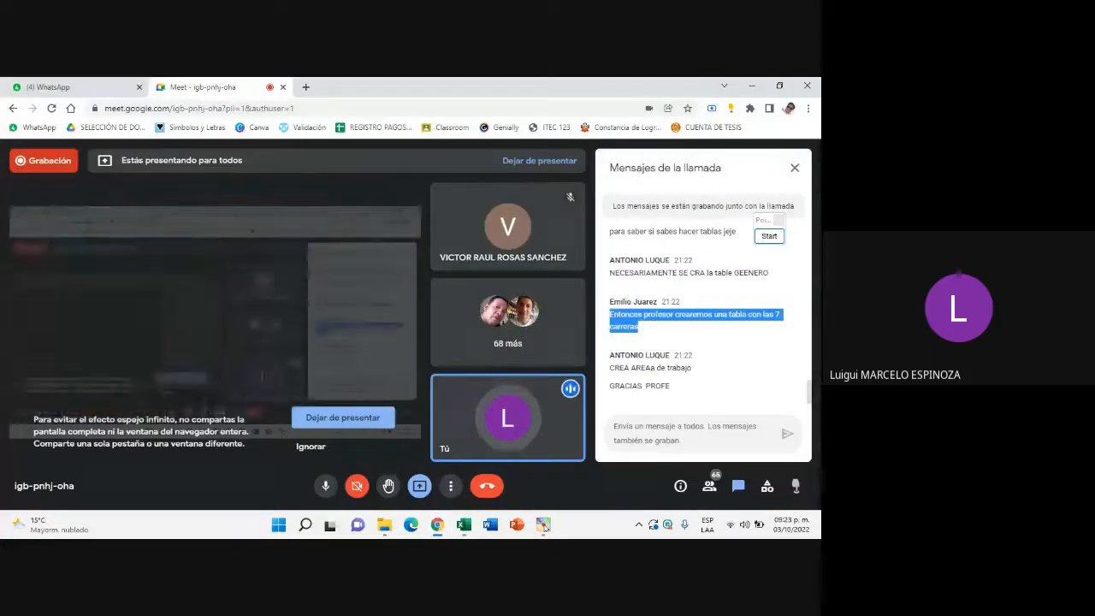
{"action": "left_click", "coordinate": [468, 530]}
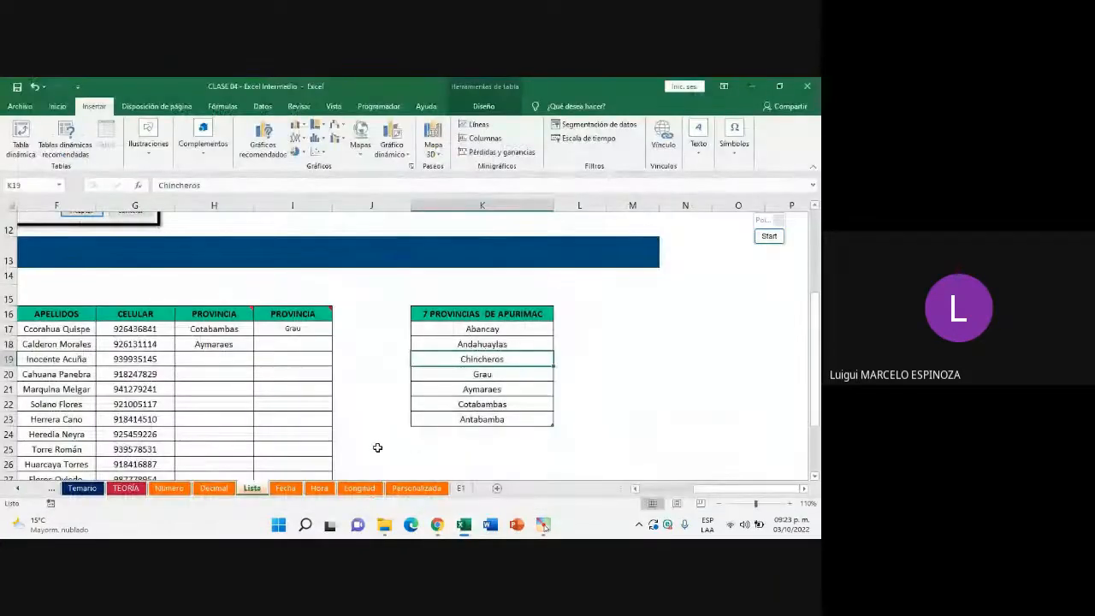
{"action": "left_click", "coordinate": [282, 489]}
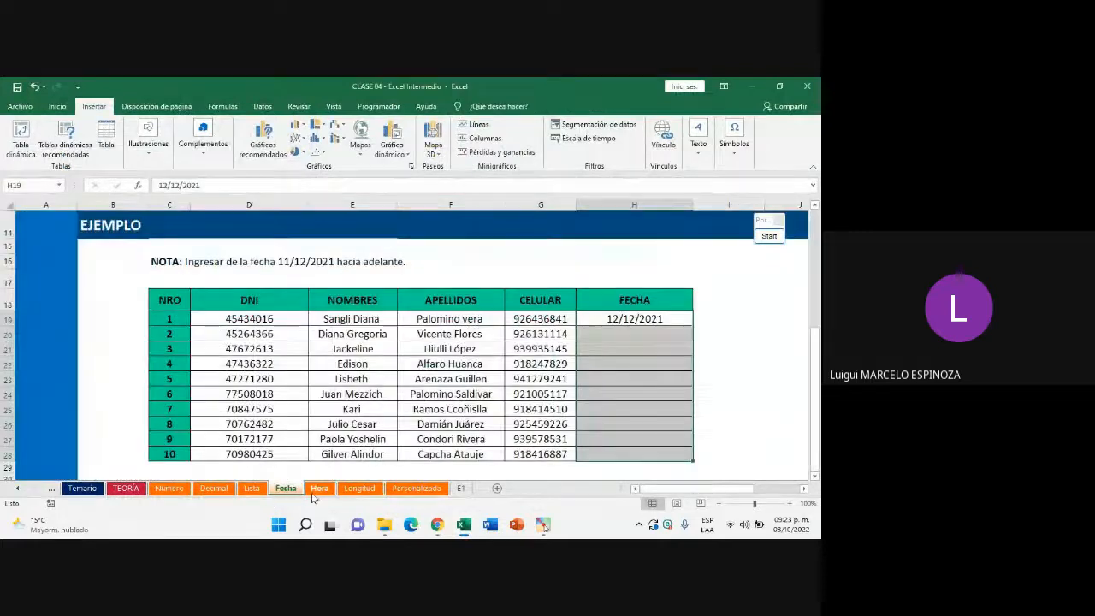
{"action": "left_click", "coordinate": [318, 492]}
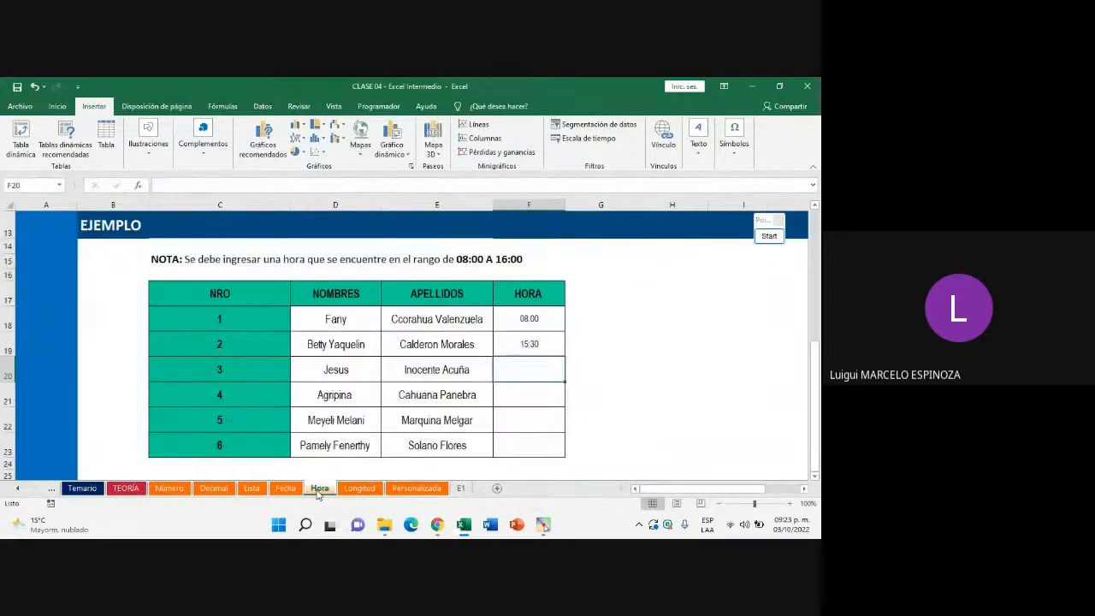
{"action": "left_click", "coordinate": [359, 489]}
{"action": "left_click", "coordinate": [416, 488]}
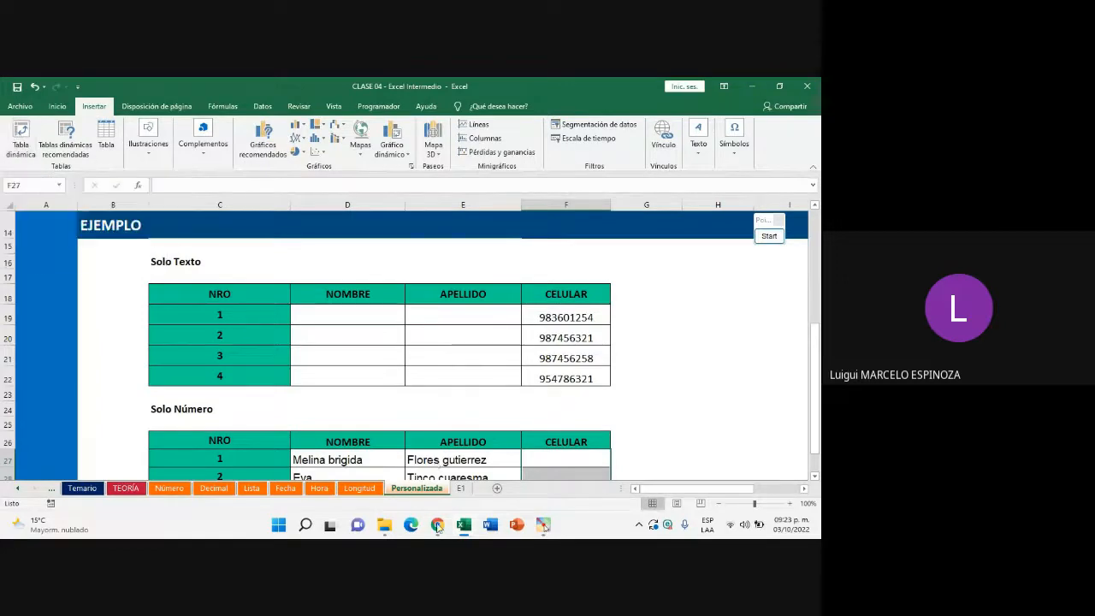
Click into the Meet chat box, then return to the Longitud and Personalizada sheets
{"action": "mouse_move", "coordinate": [437, 525]}
{"action": "left_click", "coordinate": [440, 460]}
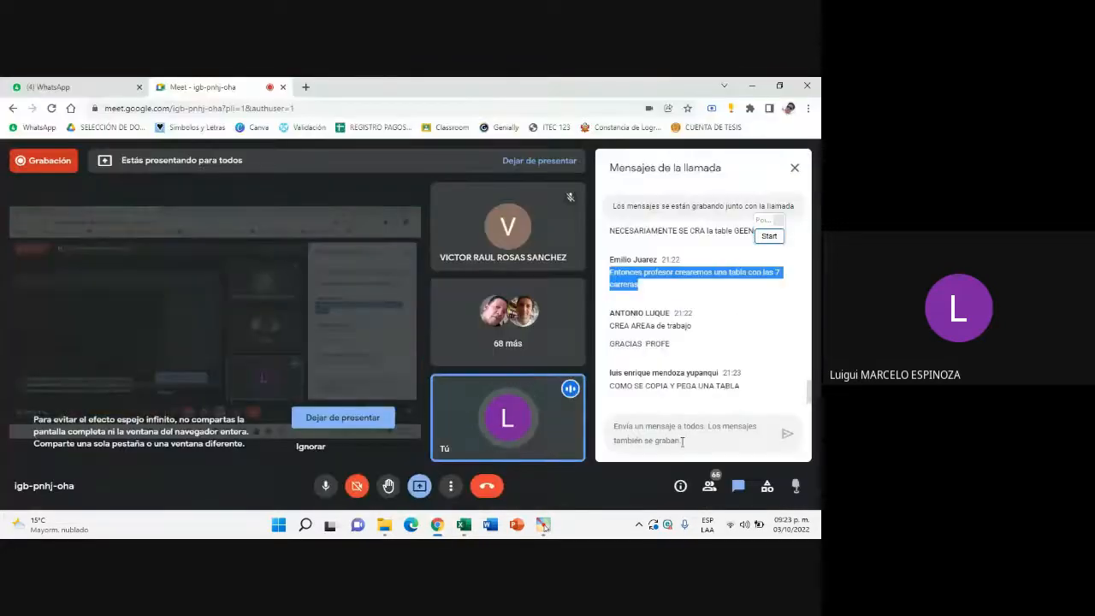
{"action": "left_click", "coordinate": [680, 442]}
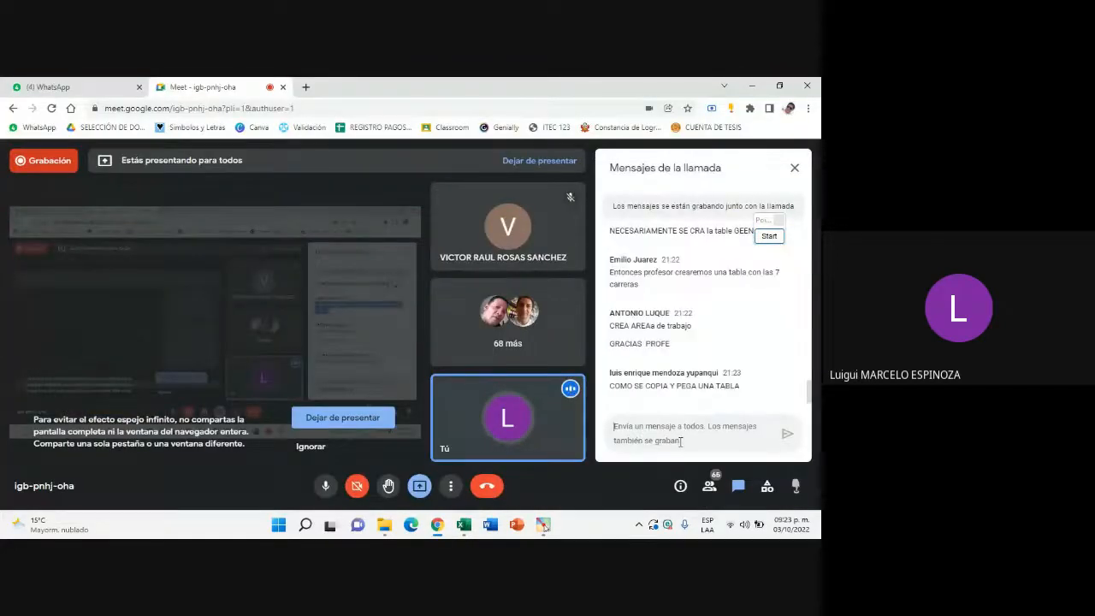
{"action": "left_click", "coordinate": [466, 528]}
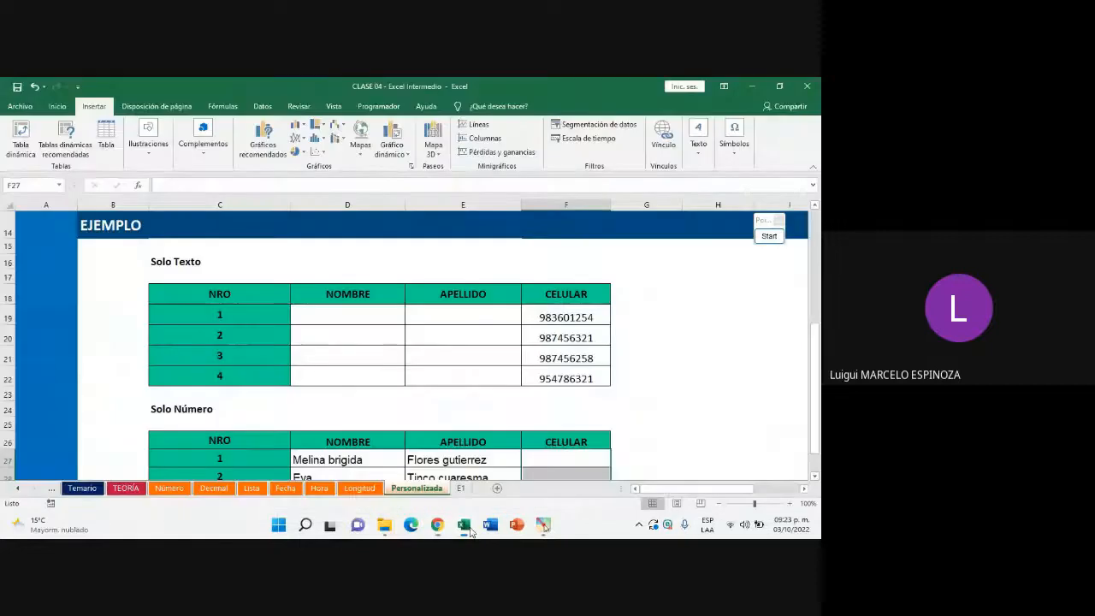
{"action": "left_click", "coordinate": [361, 488]}
{"action": "left_click", "coordinate": [426, 491]}
On E1, scroll left and select the NOMBRE header C12 and the rows above it
{"action": "left_click", "coordinate": [460, 489]}
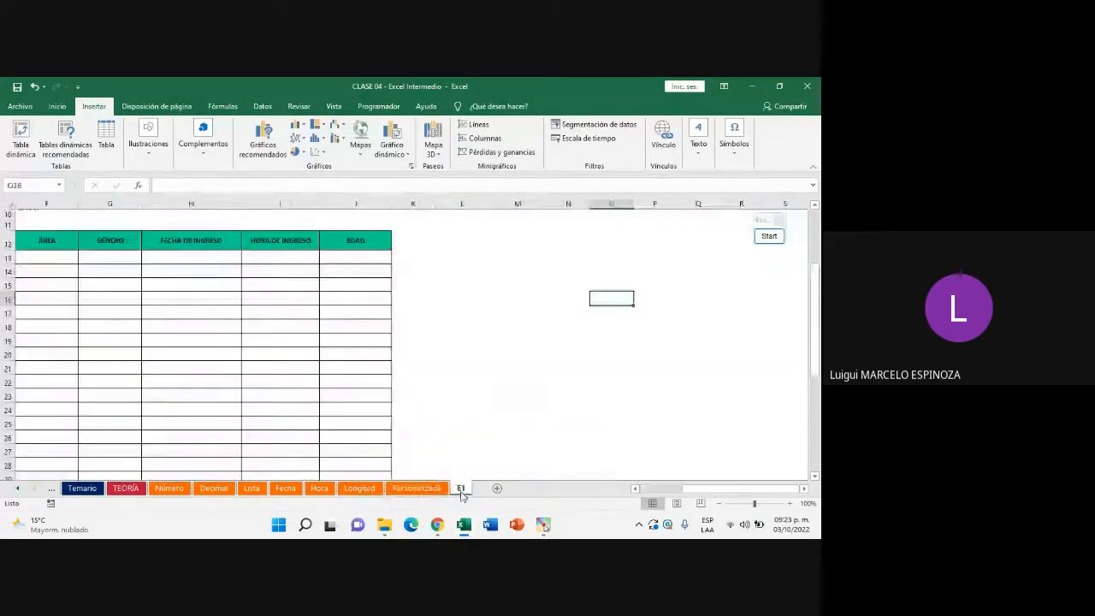
{"action": "left_click_drag", "start_coordinate": [706, 491], "coordinate": [609, 491]}
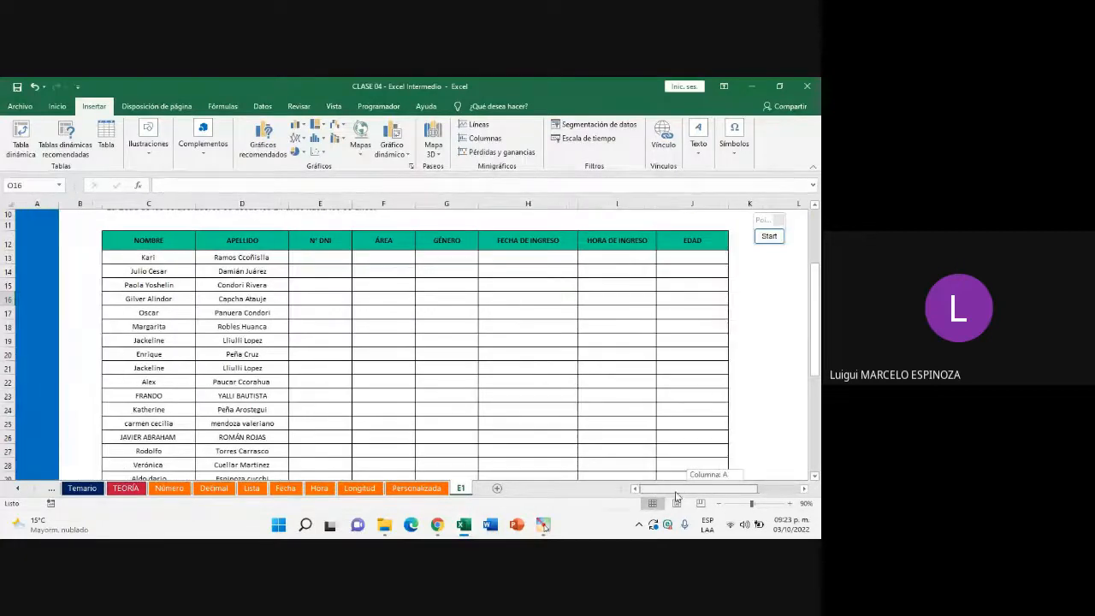
{"action": "mouse_move", "coordinate": [676, 495]}
{"action": "left_mouse_down"}
{"action": "mouse_move", "coordinate": [689, 491]}
{"action": "mouse_move", "coordinate": [676, 493]}
{"action": "left_mouse_up"}
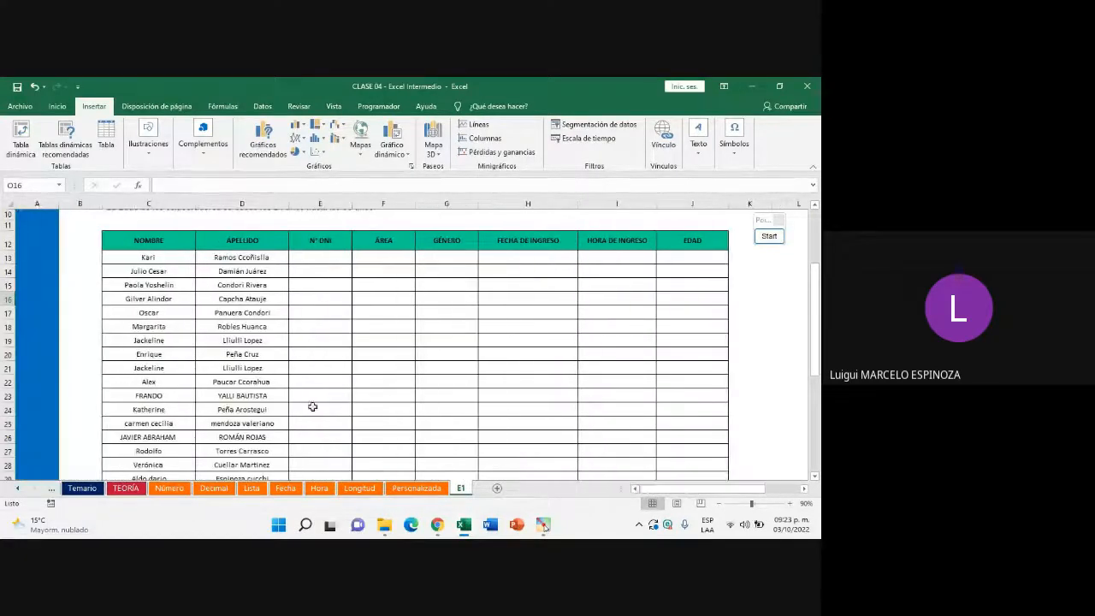
{"action": "left_click", "coordinate": [141, 245]}
{"action": "left_click_drag", "start_coordinate": [153, 242], "coordinate": [94, 168]}
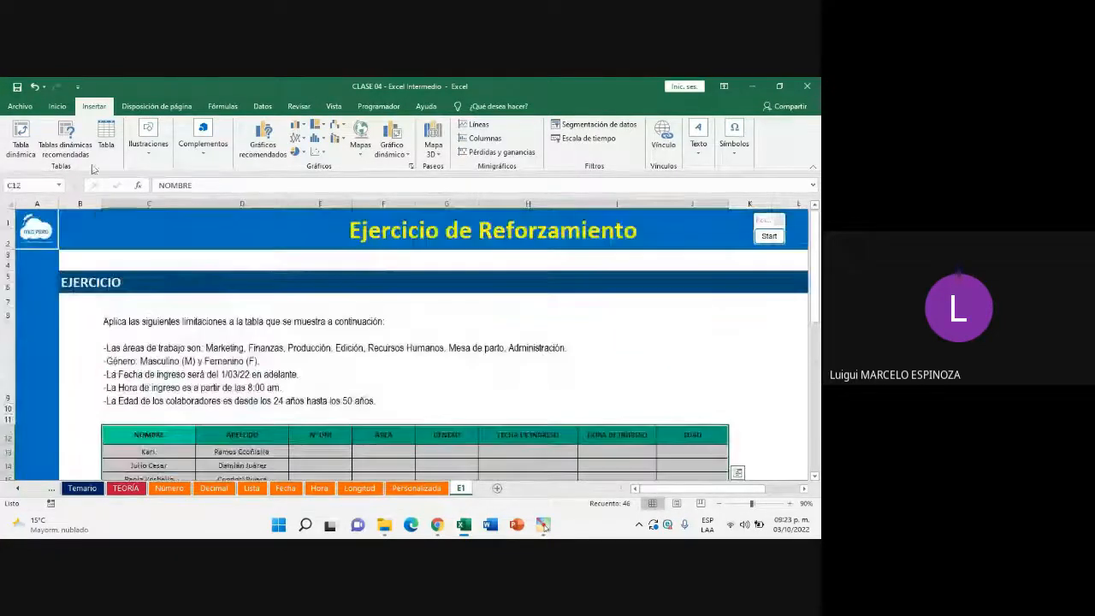
{"action": "left_click", "coordinate": [56, 106]}
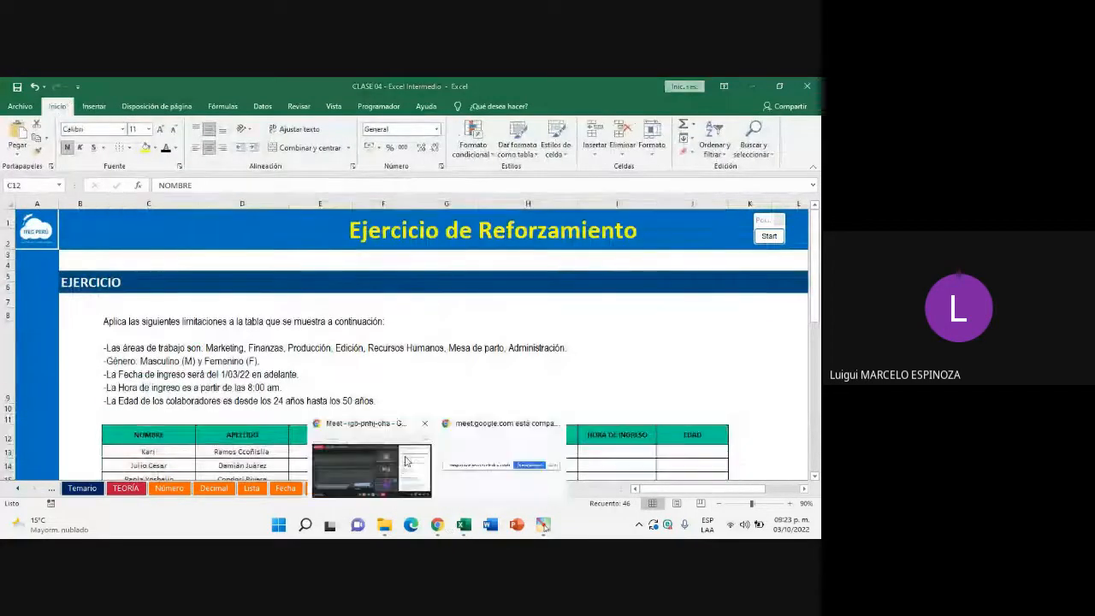
After checking Meet, select the whole E1 employee table from C12, then clear the selection
{"action": "left_click", "coordinate": [448, 529]}
{"action": "left_click", "coordinate": [466, 531]}
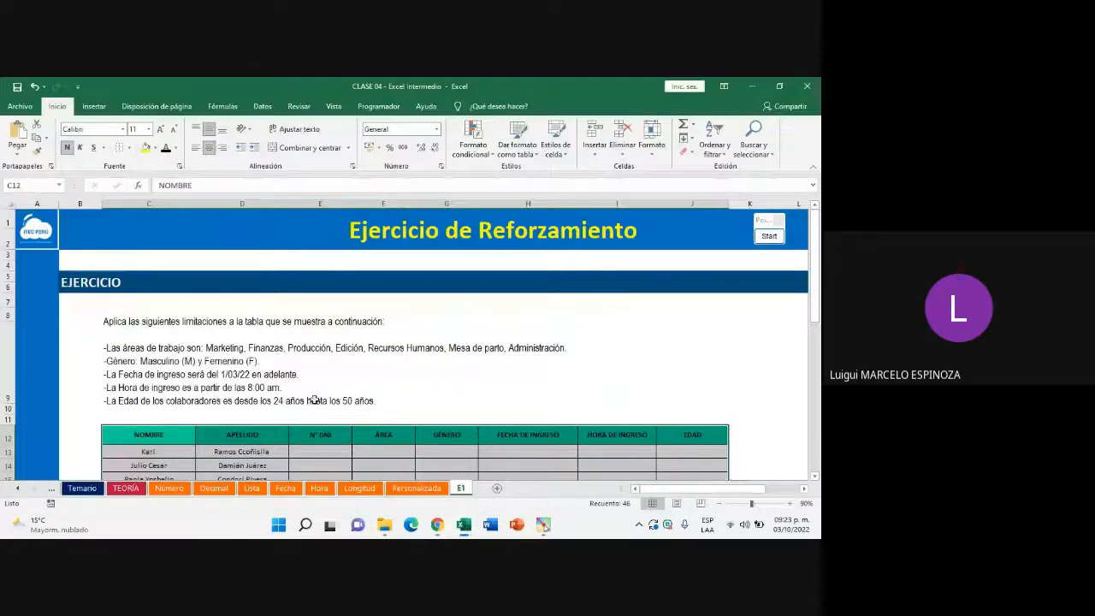
{"action": "scroll", "coordinate": [320, 383], "scroll_direction": "down", "scroll_amount": 10}
{"action": "scroll", "coordinate": [326, 384], "scroll_direction": "up", "scroll_amount": 9}
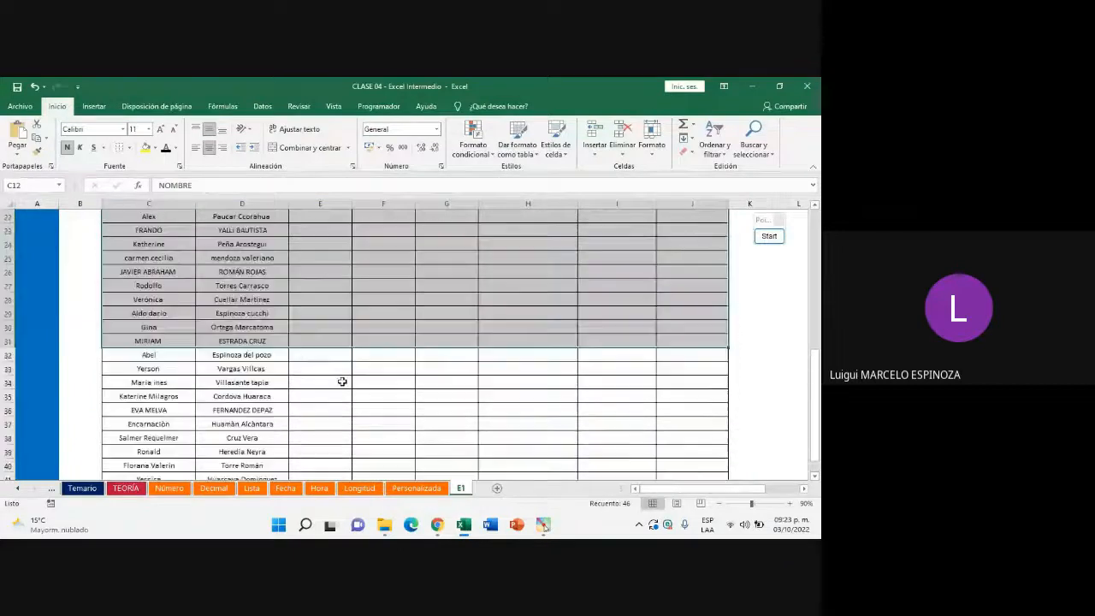
{"action": "left_click_drag", "start_coordinate": [141, 386], "coordinate": [313, 394]}
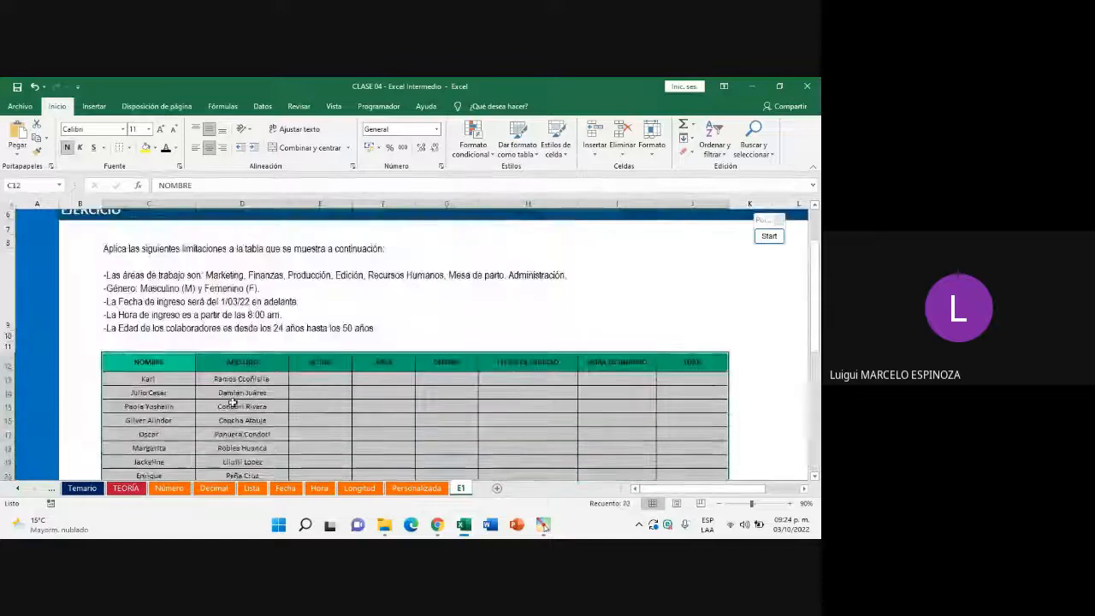
{"action": "left_click", "coordinate": [233, 403]}
{"action": "left_click", "coordinate": [251, 488]}
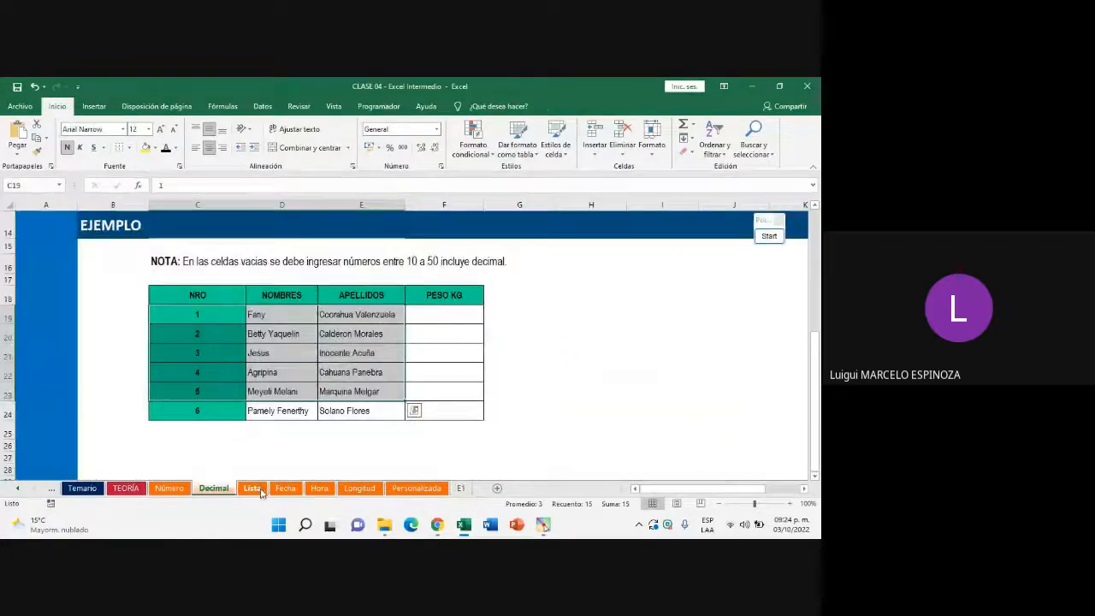
Copy the provinces table K16:K23 to M16 and widen column M
{"action": "left_click_drag", "start_coordinate": [483, 329], "coordinate": [496, 392]}
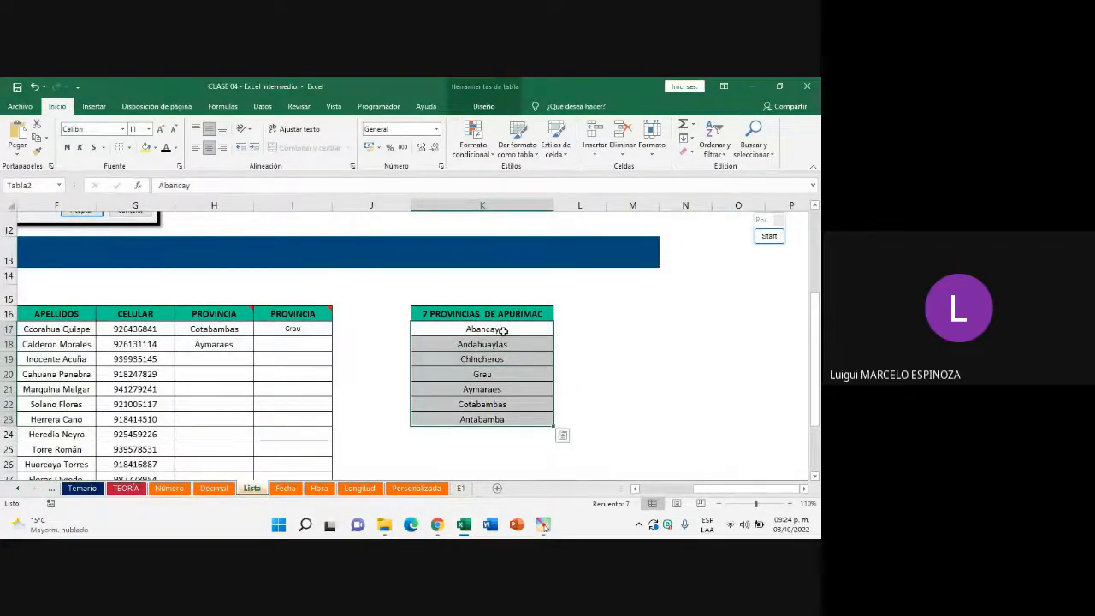
{"action": "left_click_drag", "start_coordinate": [483, 314], "coordinate": [512, 411]}
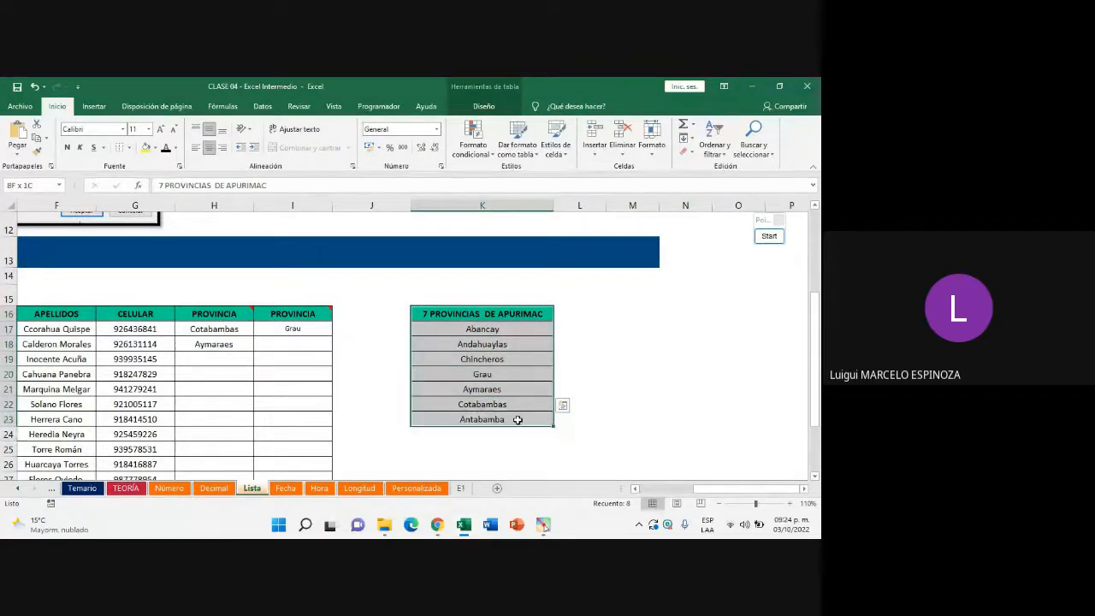
{"action": "key", "text": "ctrl+c"}
{"action": "left_click", "coordinate": [647, 345]}
{"action": "left_click", "coordinate": [640, 313]}
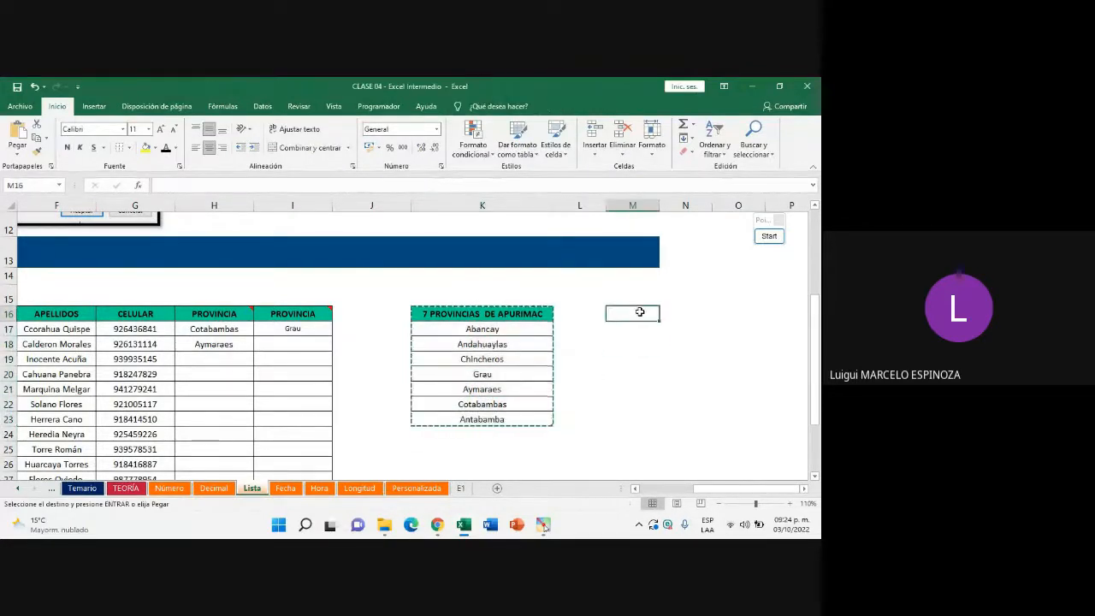
{"action": "key", "text": "ctrl+v"}
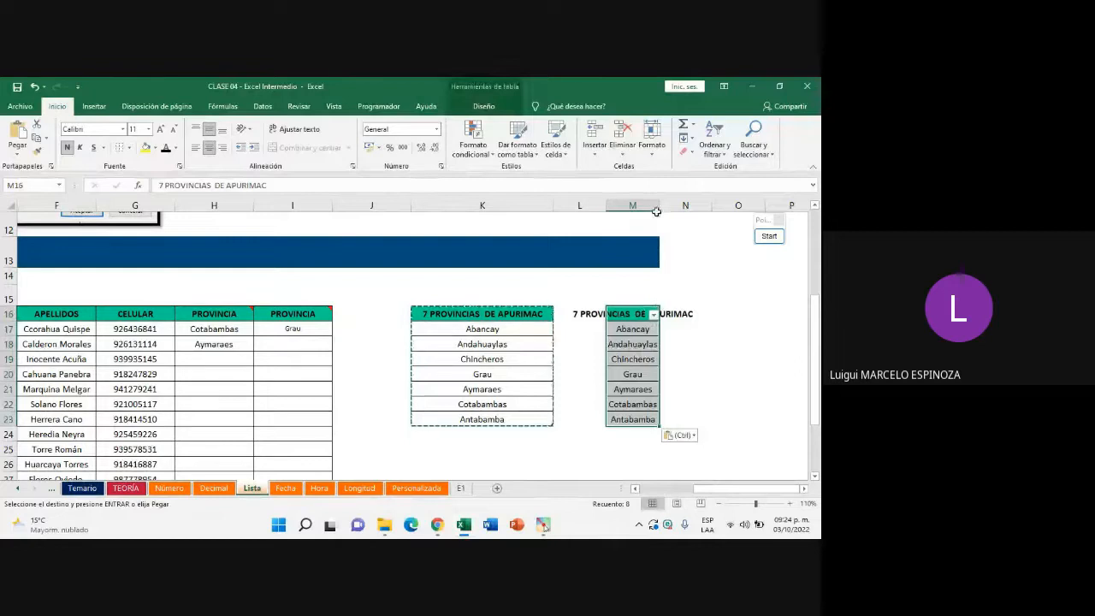
{"action": "left_click_drag", "start_coordinate": [657, 212], "coordinate": [687, 210]}
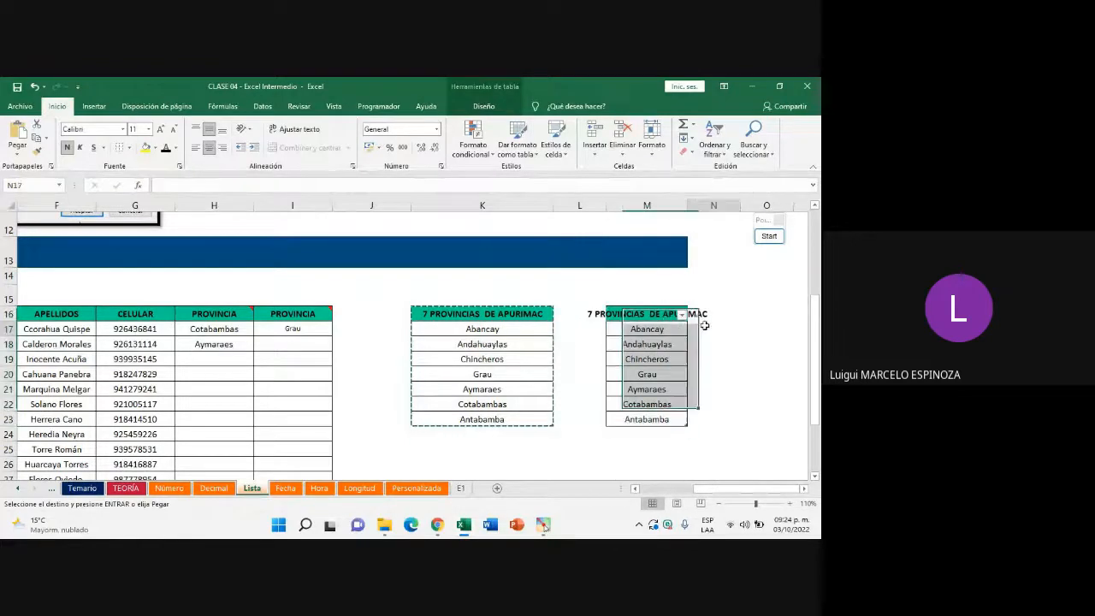
Compare the original and pasted Abancay tables, cancel the copy, and widen column M further
{"action": "left_click", "coordinate": [500, 112]}
{"action": "key", "text": "Left"}
{"action": "key", "text": "Left"}
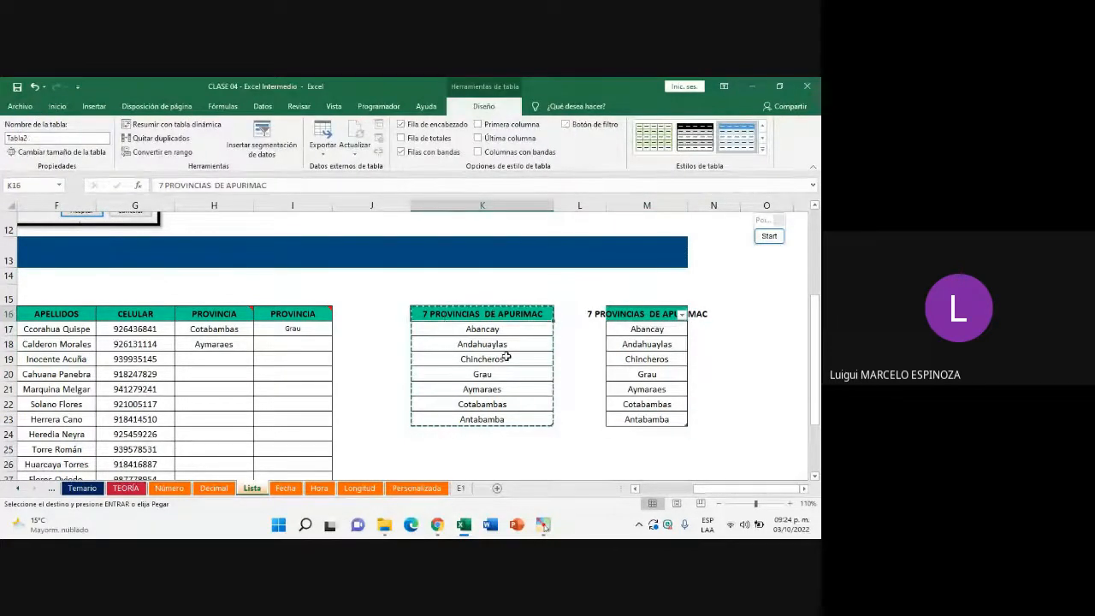
{"action": "key", "text": "Right"}
{"action": "key", "text": "Right"}
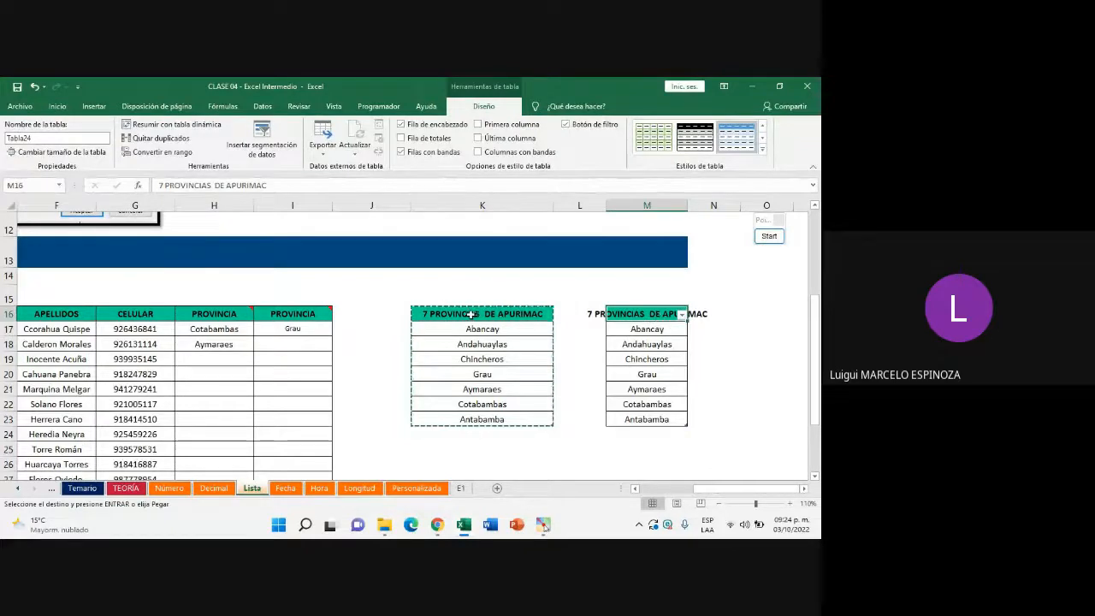
{"action": "left_click", "coordinate": [472, 315]}
{"action": "key", "text": "Escape"}
{"action": "left_click", "coordinate": [477, 331]}
{"action": "left_click", "coordinate": [652, 327]}
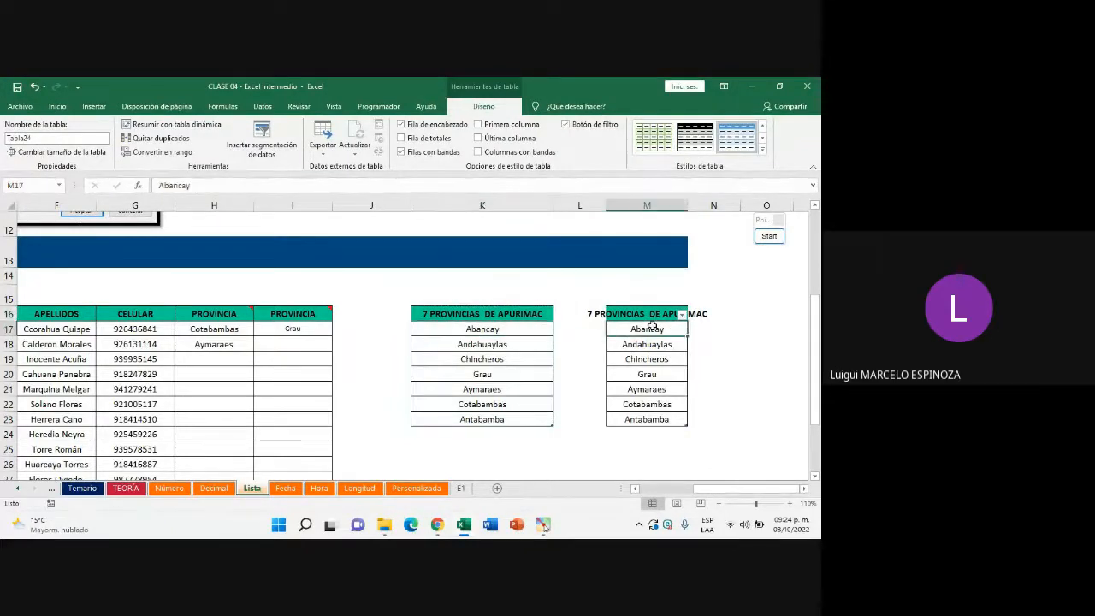
{"action": "left_click_drag", "start_coordinate": [687, 206], "coordinate": [738, 206]}
{"action": "left_click", "coordinate": [672, 389]}
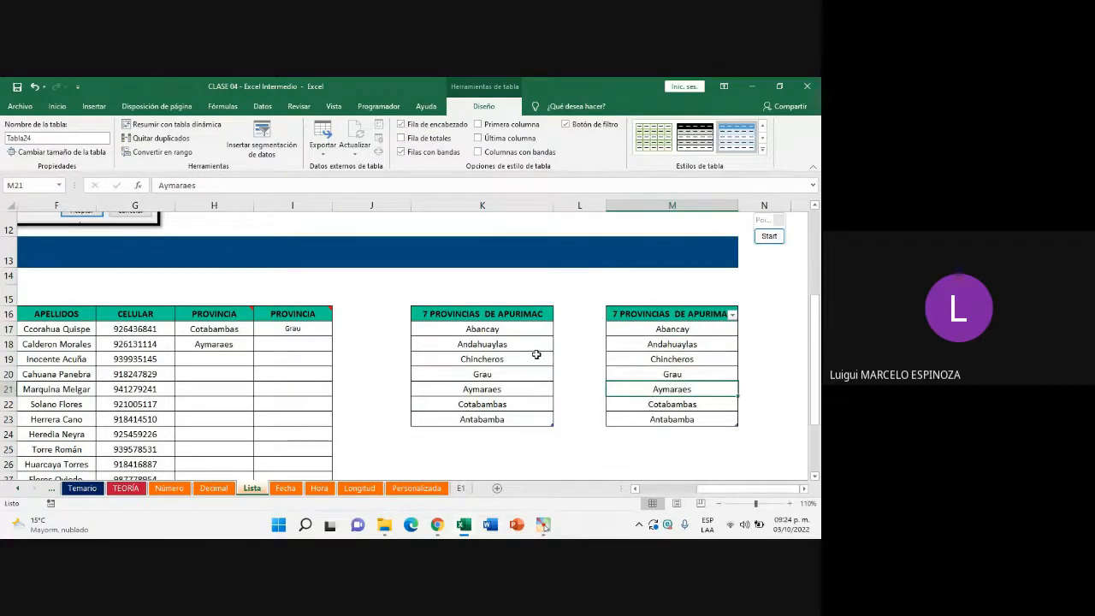
{"action": "left_click_drag", "start_coordinate": [470, 316], "coordinate": [503, 424]}
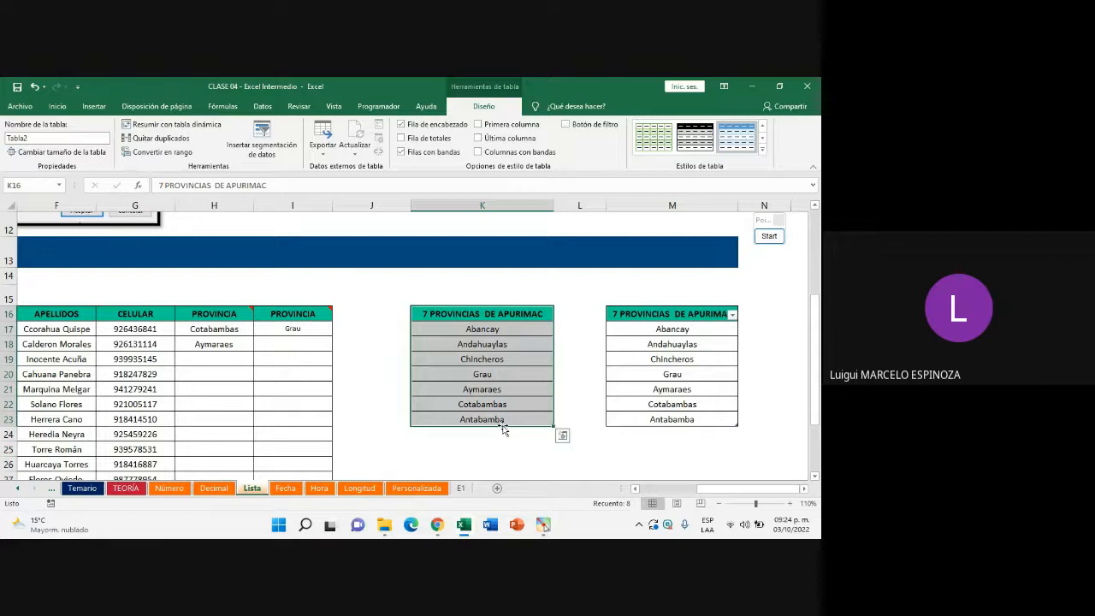
{"action": "left_click", "coordinate": [532, 375]}
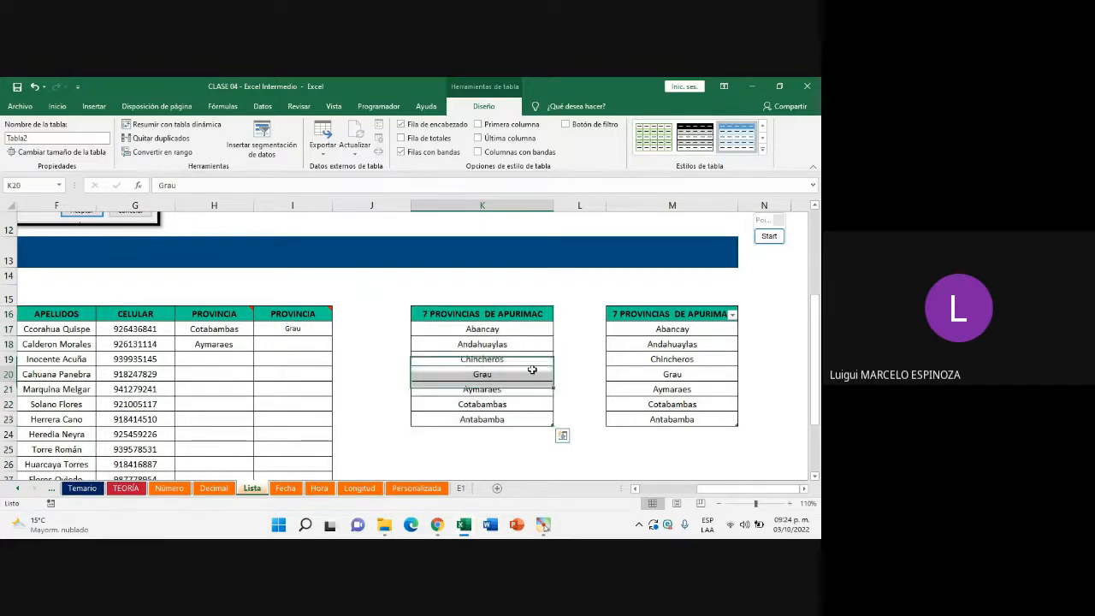
{"action": "left_click_drag", "start_coordinate": [666, 332], "coordinate": [670, 424]}
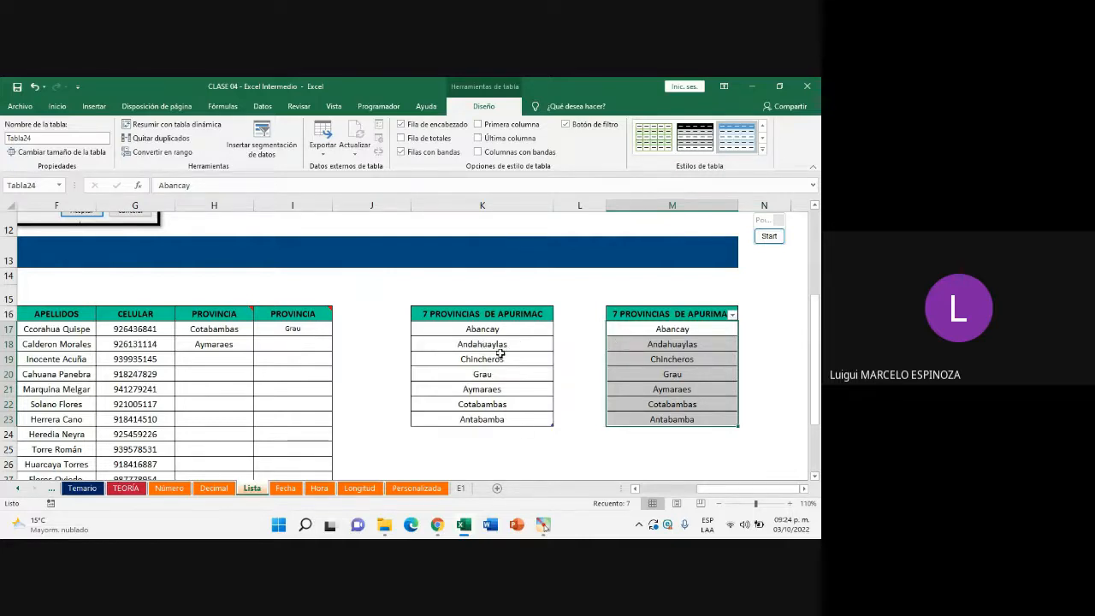
{"action": "left_click_drag", "start_coordinate": [681, 329], "coordinate": [697, 420]}
{"action": "right_click", "coordinate": [676, 206]}
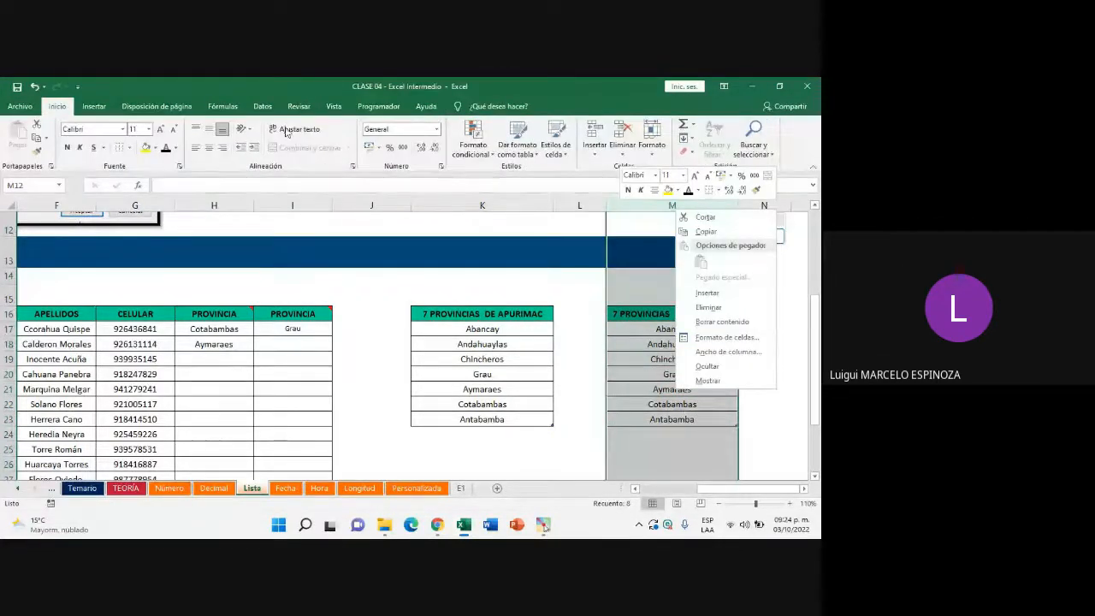
{"action": "left_click", "coordinate": [653, 316]}
{"action": "left_click", "coordinate": [653, 316]}
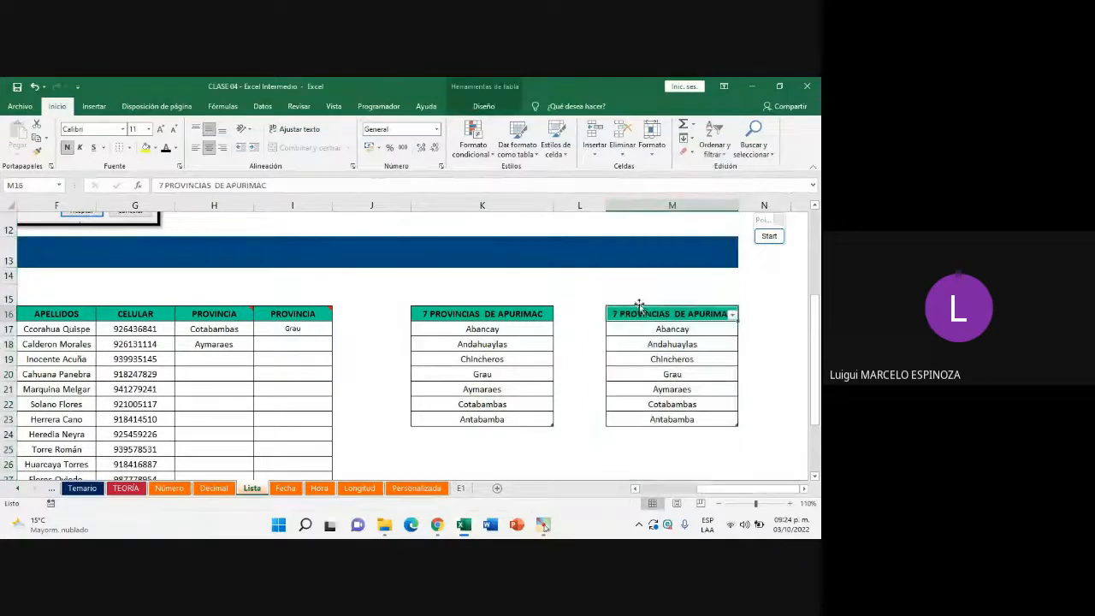
{"action": "left_click", "coordinate": [483, 107]}
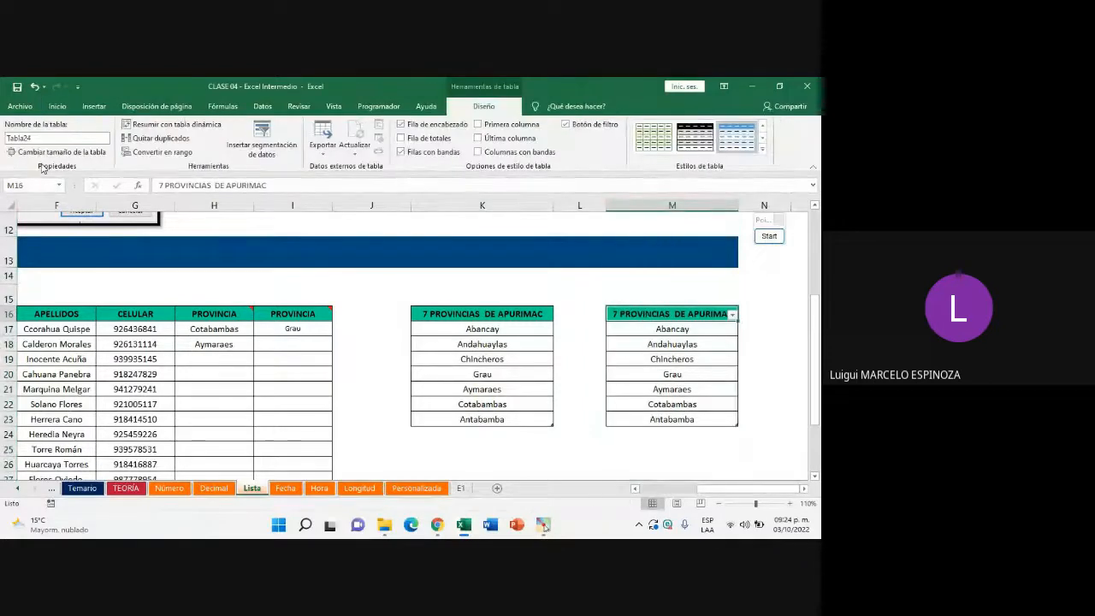
{"action": "right_click", "coordinate": [672, 207]}
{"action": "left_click", "coordinate": [704, 303]}
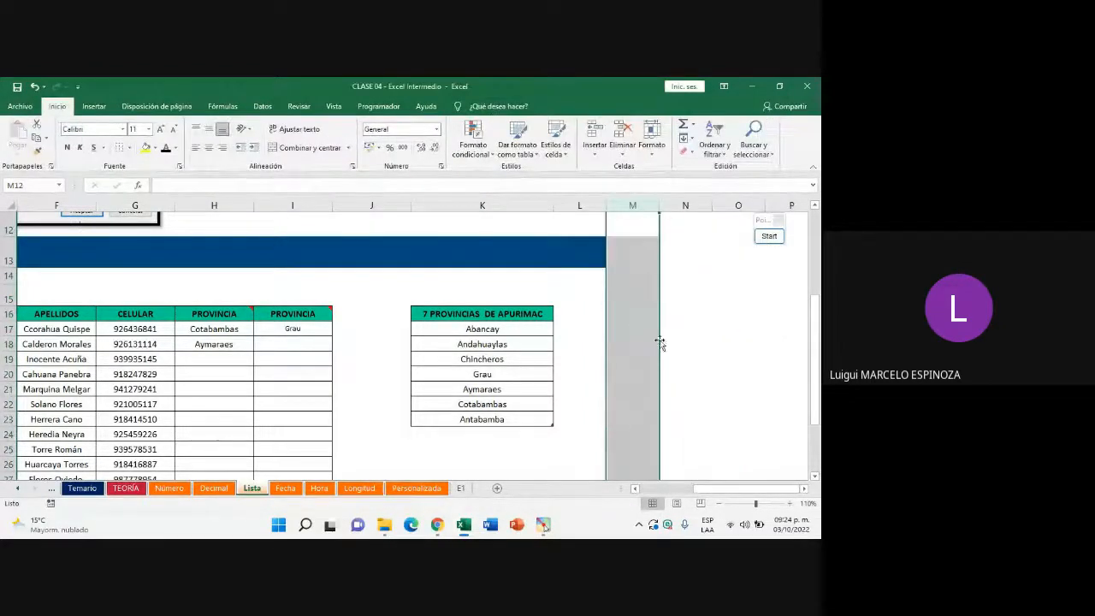
{"action": "mouse_move", "coordinate": [437, 524]}
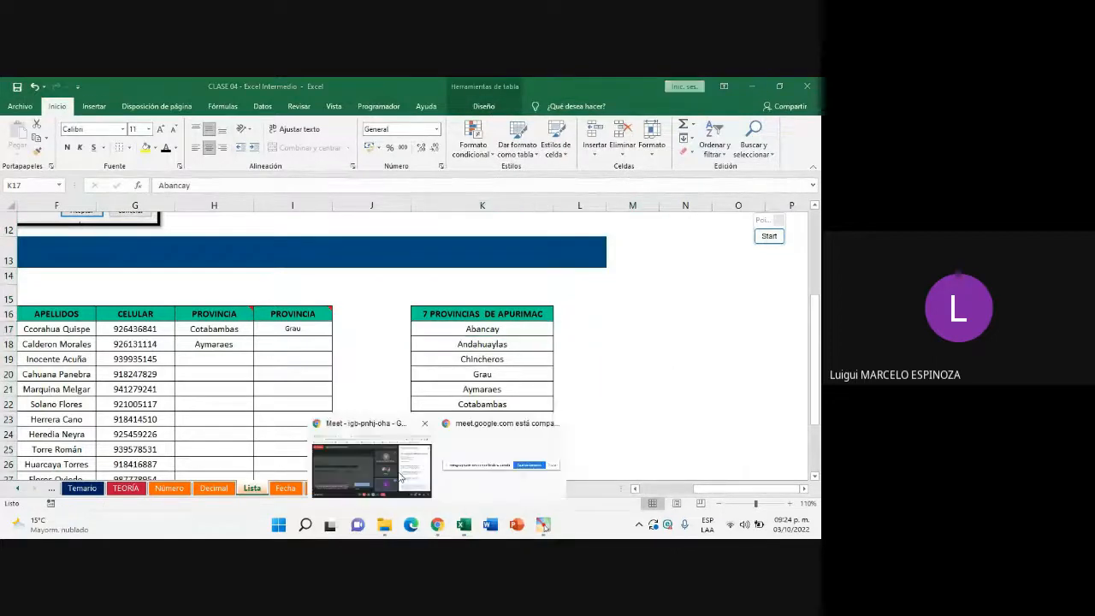
{"action": "left_click", "coordinate": [401, 463]}
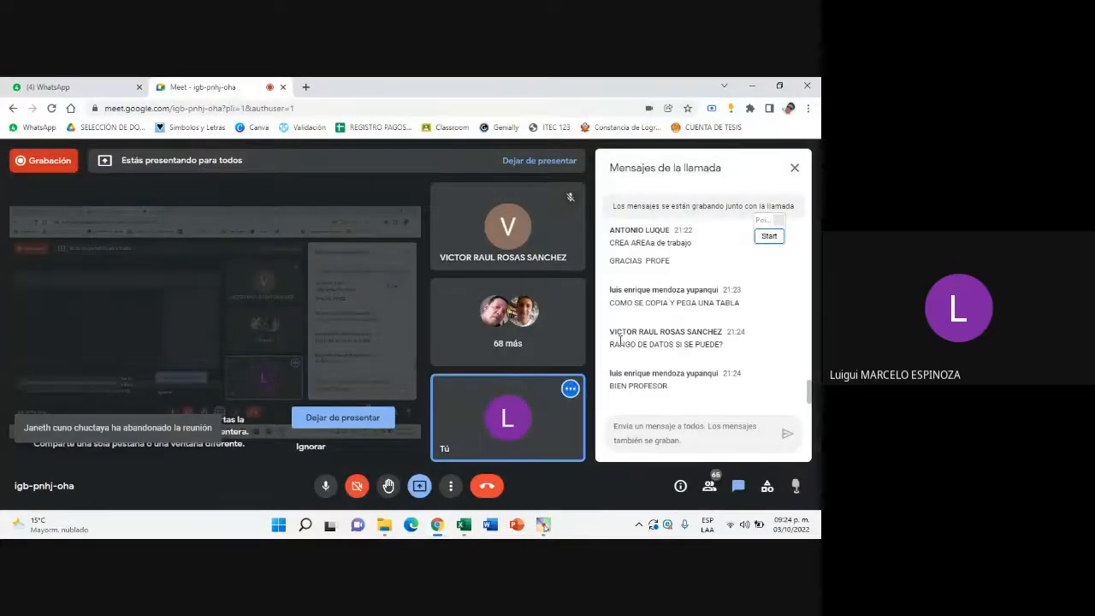
{"action": "left_click_drag", "start_coordinate": [613, 348], "coordinate": [713, 349]}
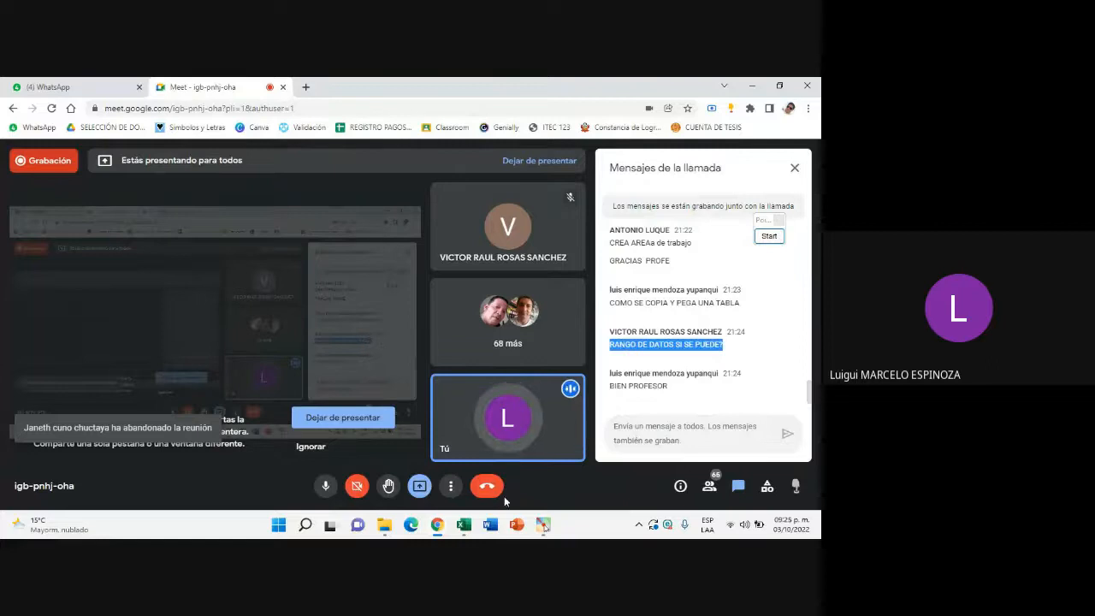
{"action": "left_click", "coordinate": [463, 525]}
{"action": "left_click_drag", "start_coordinate": [698, 489], "coordinate": [644, 489]}
{"action": "scroll", "coordinate": [233, 364], "scroll_direction": "down", "scroll_amount": 5}
Select the student table on the current sheet
{"action": "scroll", "coordinate": [233, 363], "scroll_direction": "up", "scroll_amount": 4}
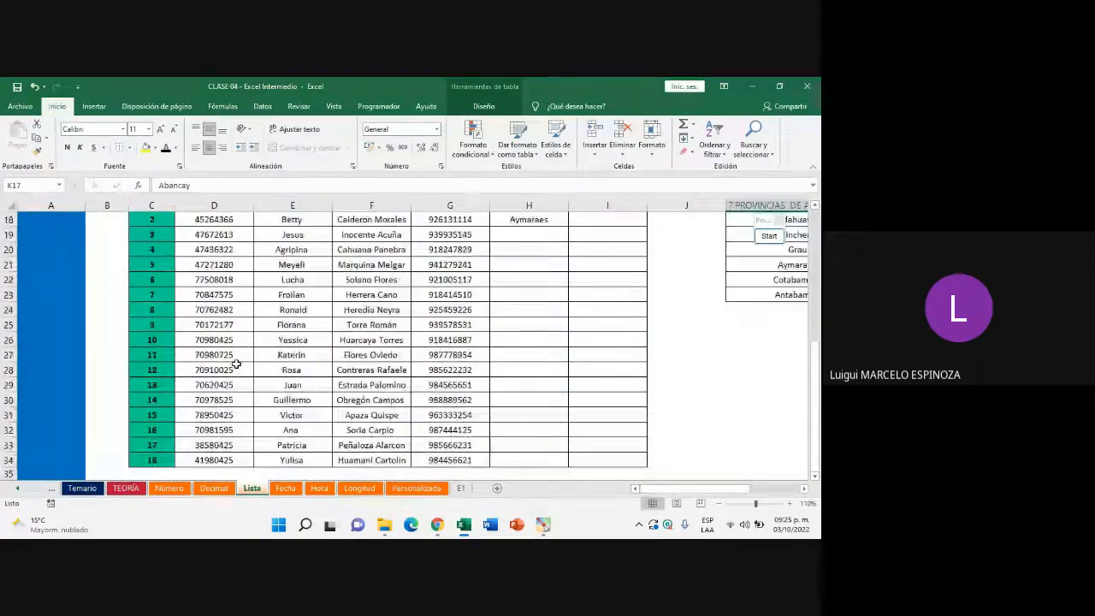
{"action": "scroll", "coordinate": [257, 363], "scroll_direction": "down", "scroll_amount": 4}
{"action": "scroll", "coordinate": [205, 343], "scroll_direction": "up", "scroll_amount": 4}
{"action": "left_click_drag", "start_coordinate": [152, 296], "coordinate": [643, 465]}
{"action": "left_click", "coordinate": [228, 331]}
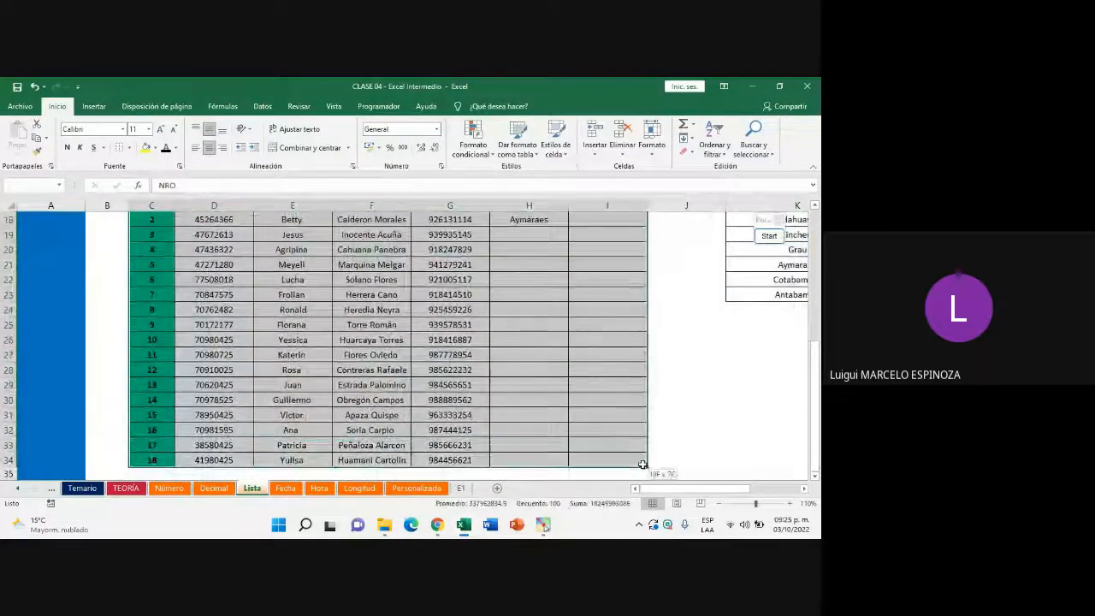
{"action": "scroll", "coordinate": [615, 415], "scroll_direction": "up", "scroll_amount": 2}
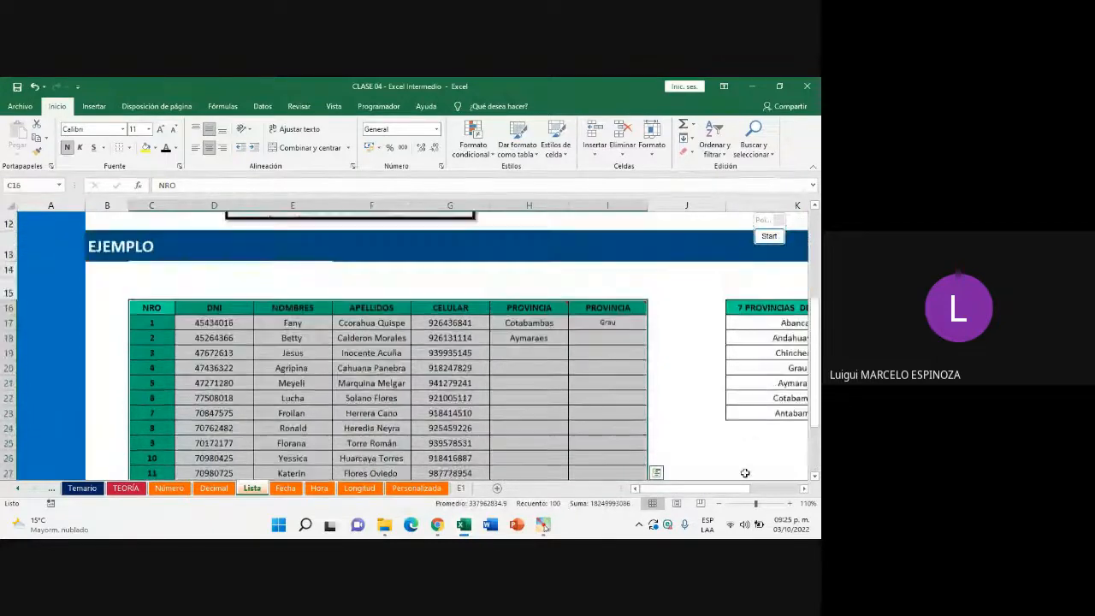
{"action": "scroll", "coordinate": [668, 409], "scroll_direction": "right", "scroll_amount": 2}
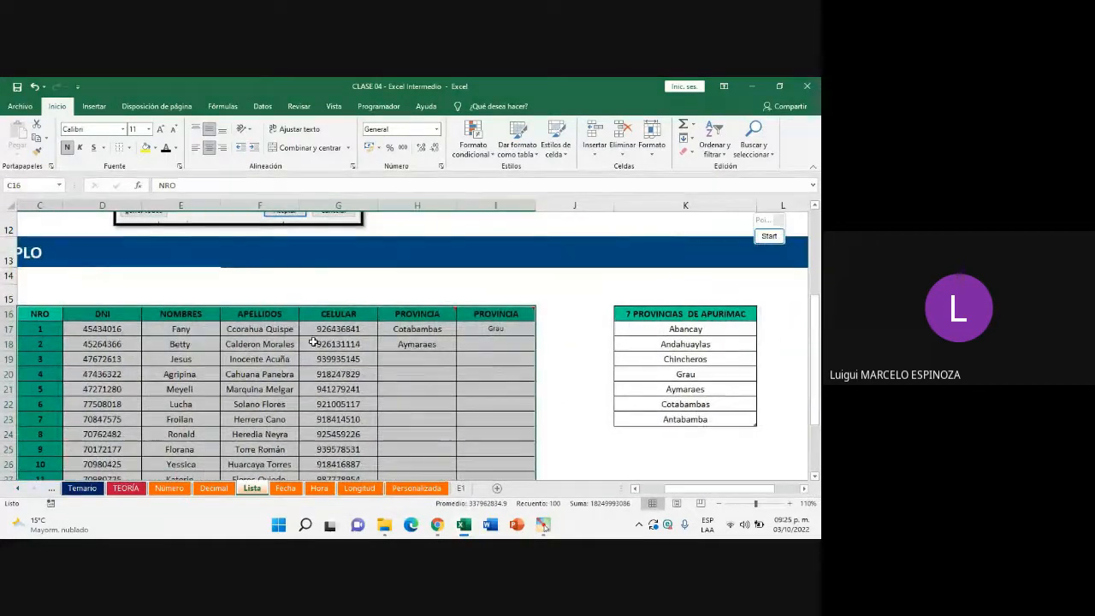
Check the Google Meet call, then return to Excel's Personalizada sheet
{"action": "mouse_move", "coordinate": [438, 526]}
{"action": "left_click", "coordinate": [367, 458]}
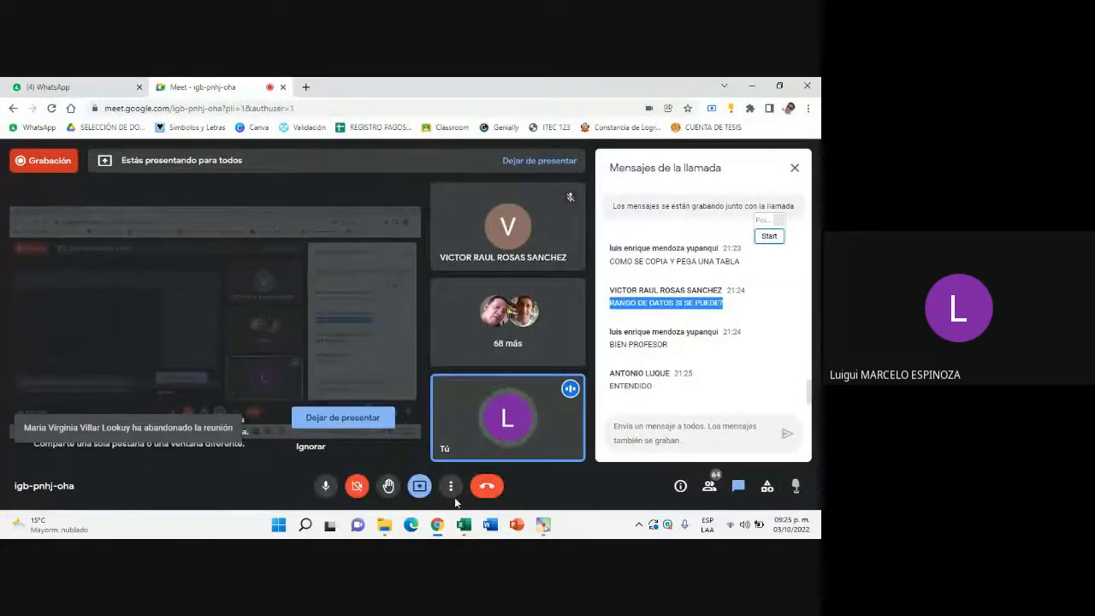
{"action": "left_click", "coordinate": [464, 526]}
{"action": "left_click", "coordinate": [436, 526]}
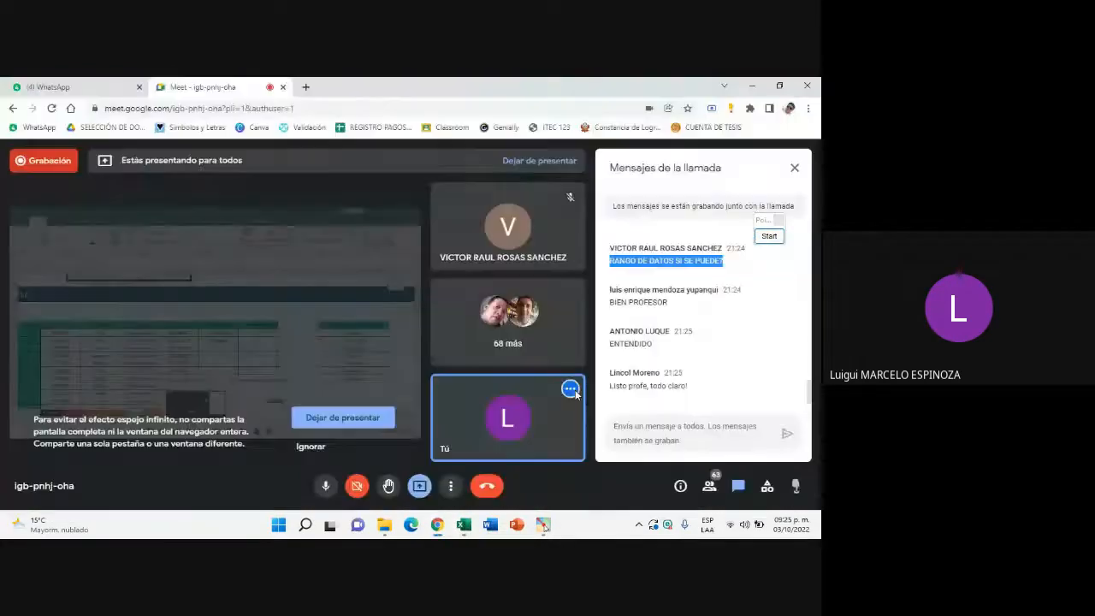
{"action": "mouse_move", "coordinate": [528, 516]}
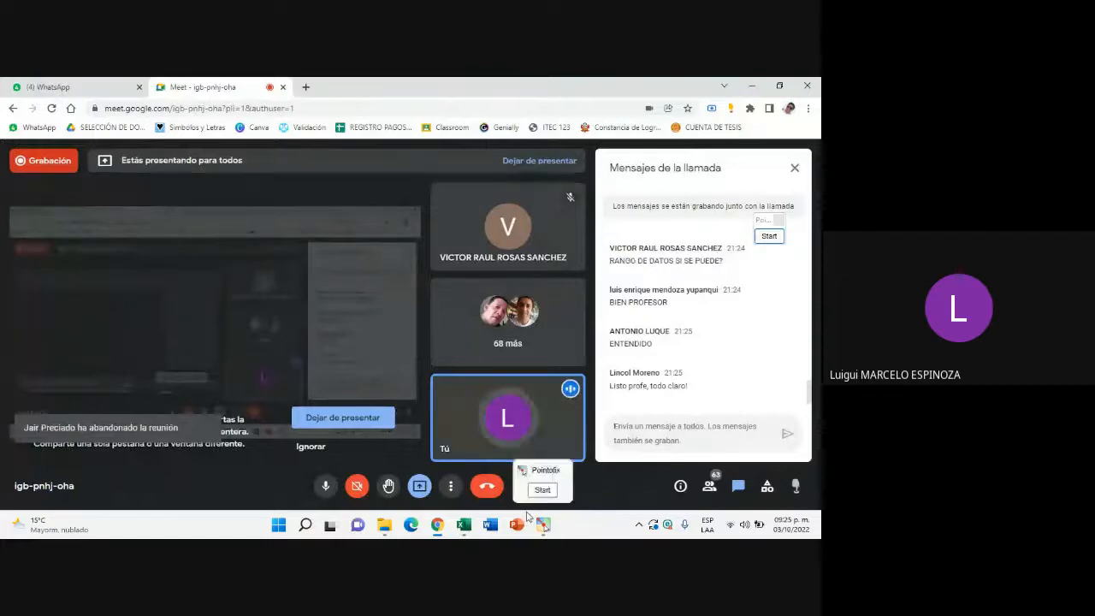
{"action": "left_click", "coordinate": [464, 526]}
{"action": "left_click", "coordinate": [417, 488]}
Look over the E1 data-validation exercise sheet
{"action": "left_click", "coordinate": [461, 489]}
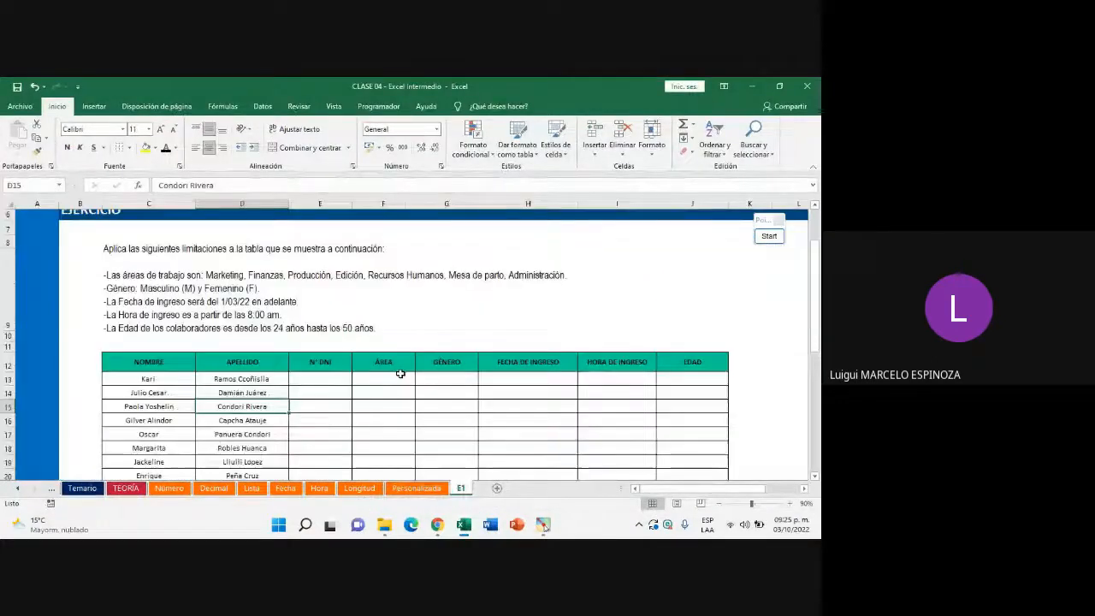
{"action": "scroll", "coordinate": [339, 361], "scroll_direction": "down", "scroll_amount": 15}
{"action": "scroll", "coordinate": [339, 361], "scroll_direction": "up", "scroll_amount": 17}
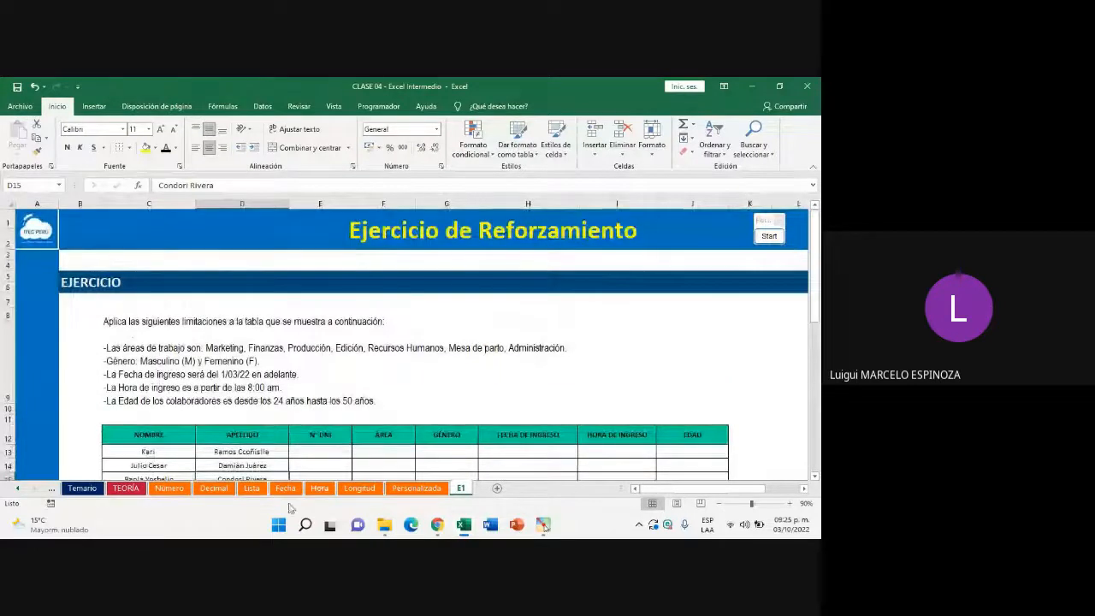
Review the Temario outline and Presentación sheet, then return to the Meet call
{"action": "left_click", "coordinate": [75, 490]}
{"action": "left_click", "coordinate": [19, 489]}
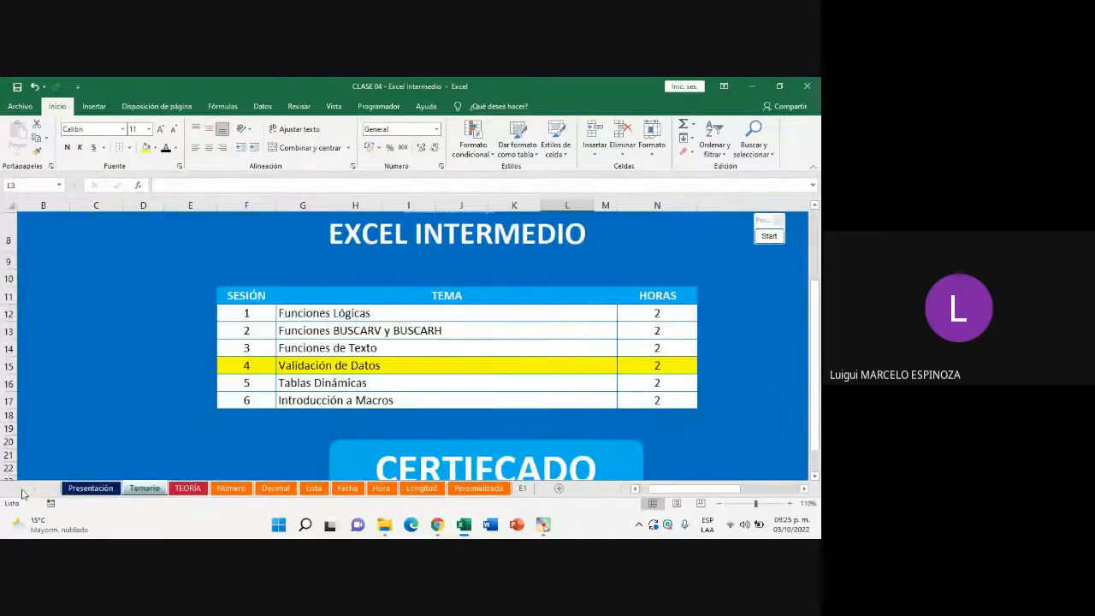
{"action": "left_click", "coordinate": [88, 488]}
{"action": "left_click", "coordinate": [144, 489]}
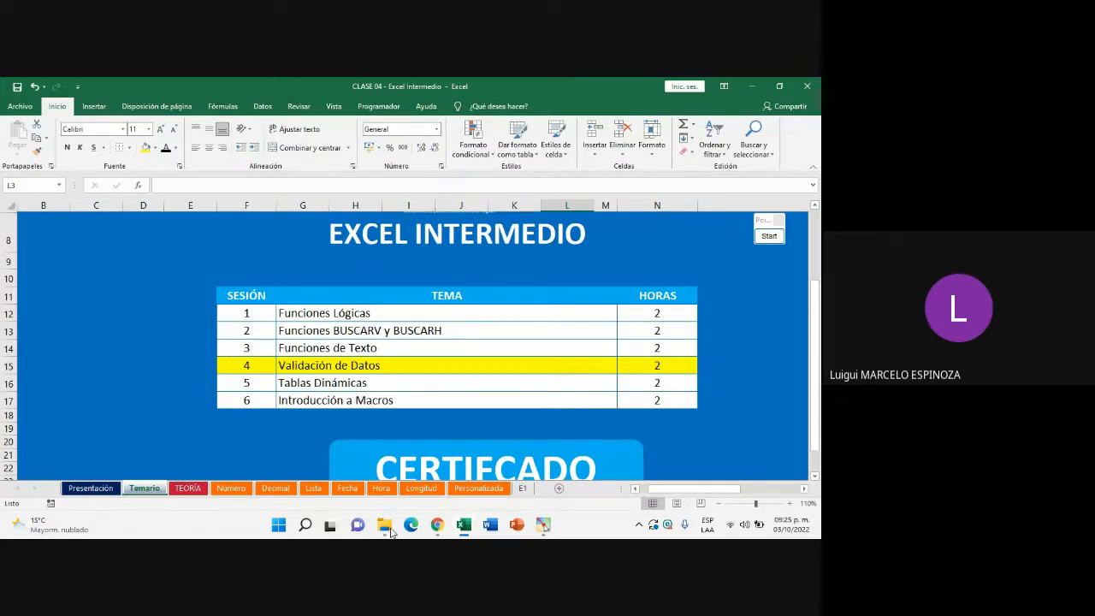
{"action": "mouse_move", "coordinate": [443, 528]}
{"action": "left_click", "coordinate": [402, 464]}
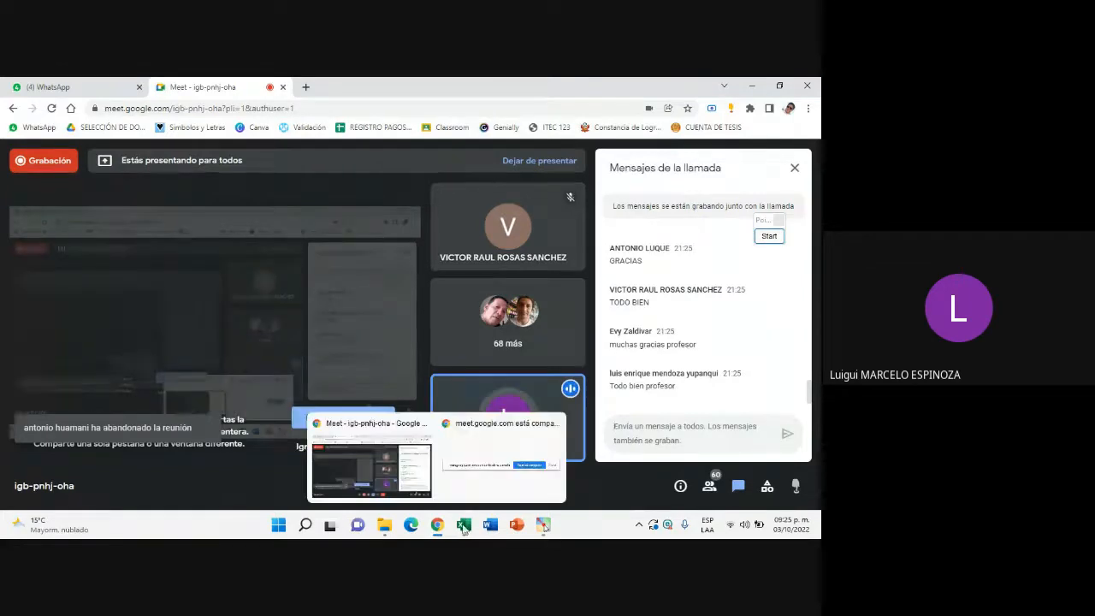
Back in Excel, flip through the Hora, Longitud and Personalizada sheets
{"action": "left_click", "coordinate": [464, 525]}
{"action": "left_click", "coordinate": [381, 487]}
{"action": "left_click", "coordinate": [421, 487]}
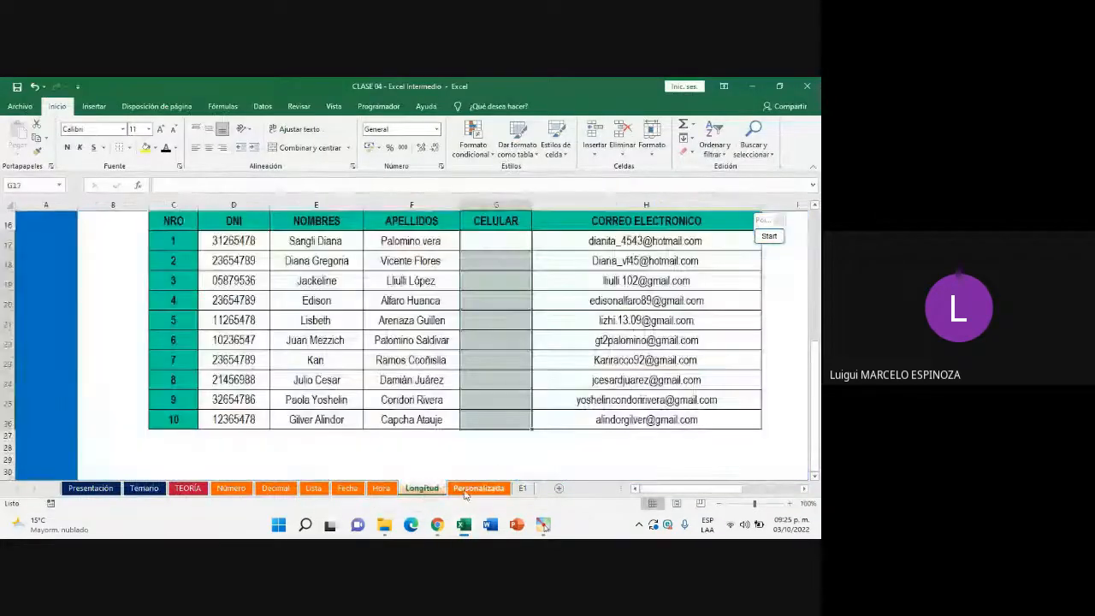
{"action": "left_click", "coordinate": [479, 488]}
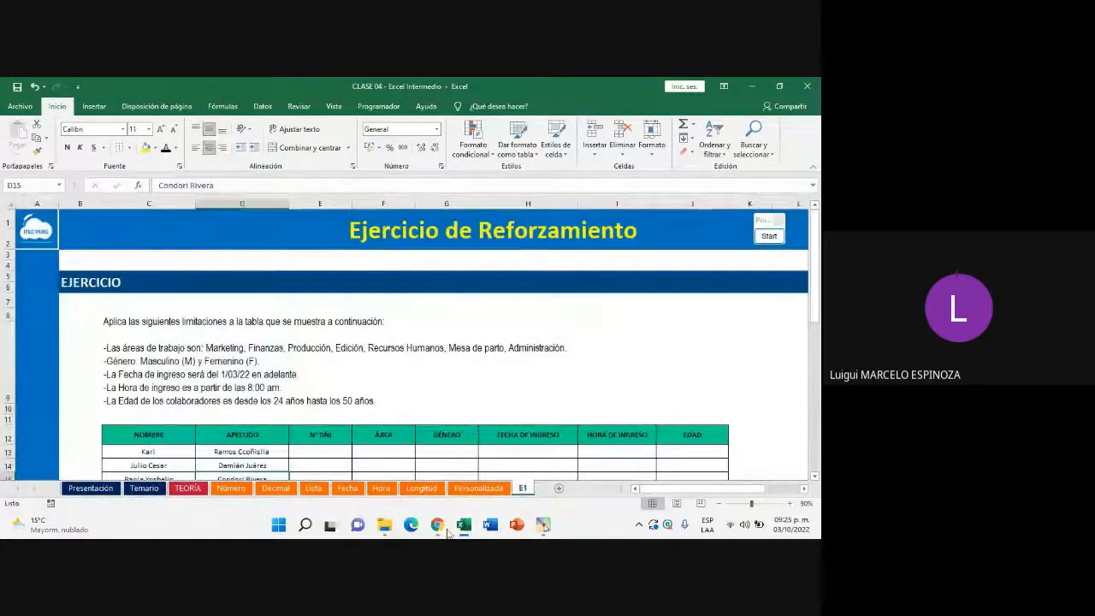
Check the Meet chat, then show Excel's Presentación welcome sheet
{"action": "left_click", "coordinate": [342, 472]}
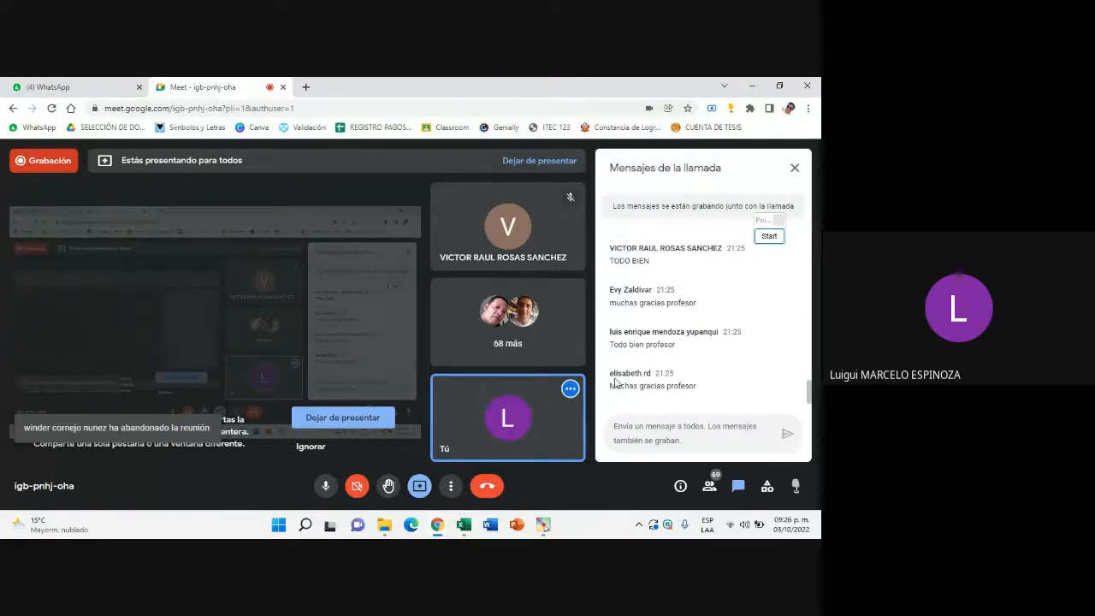
{"action": "left_click", "coordinate": [465, 525]}
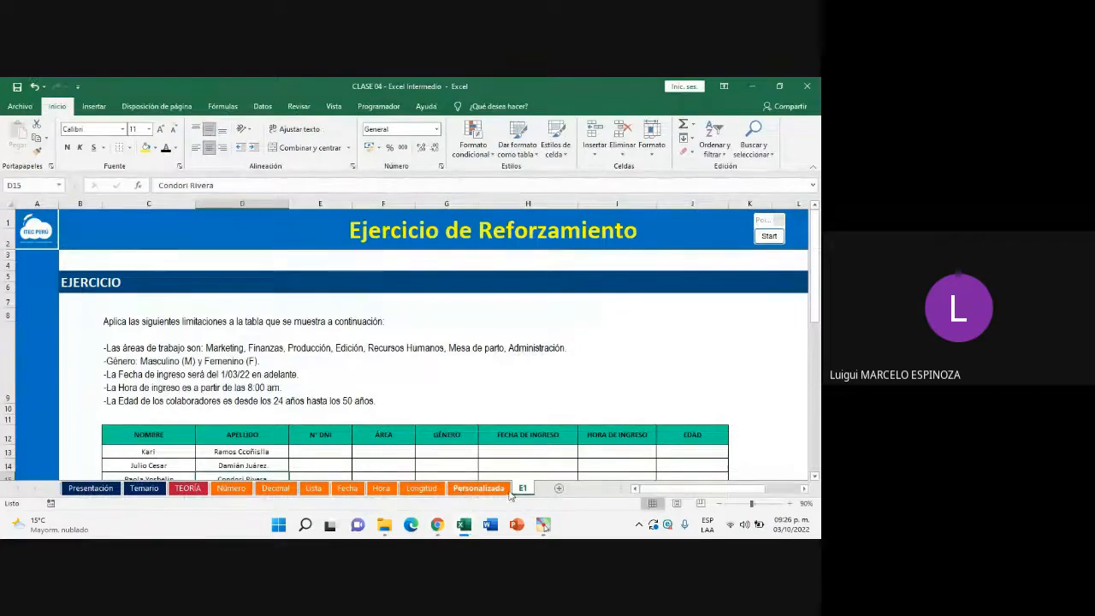
{"action": "left_click", "coordinate": [110, 490]}
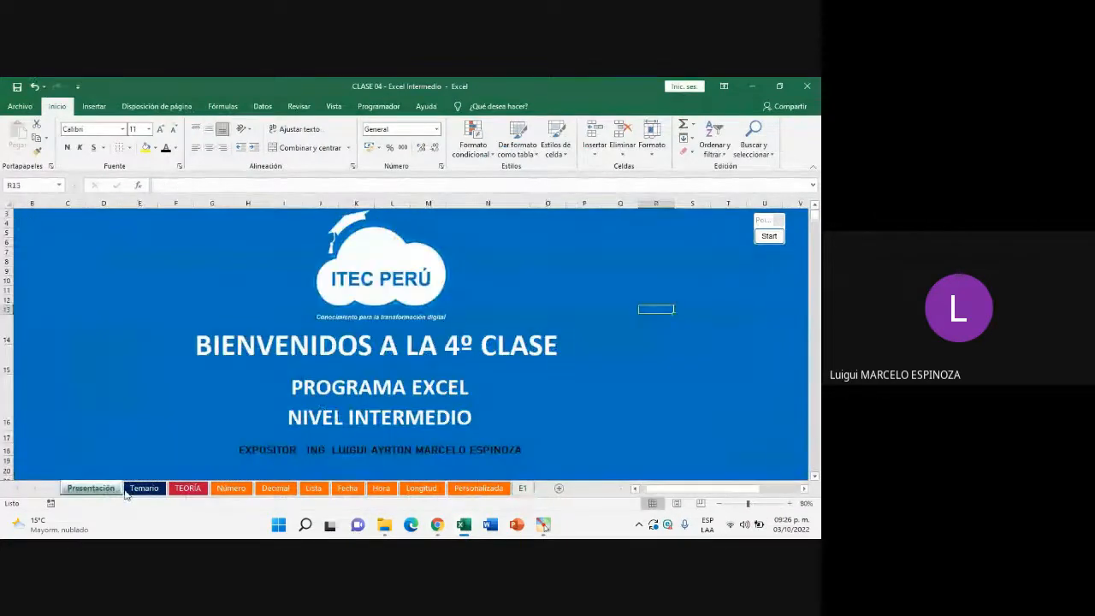
On the Temario sheet, highlight the session 5 Tablas Dinámicas row
{"action": "left_click", "coordinate": [144, 489]}
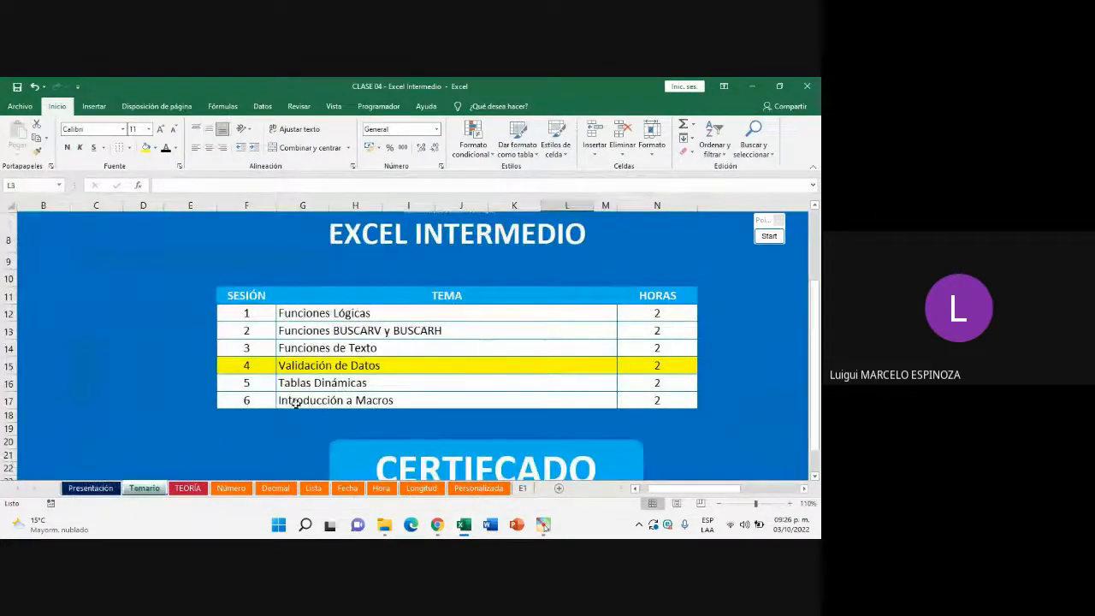
{"action": "left_click_drag", "start_coordinate": [234, 383], "coordinate": [686, 384]}
{"action": "left_click_drag", "start_coordinate": [245, 386], "coordinate": [685, 385]}
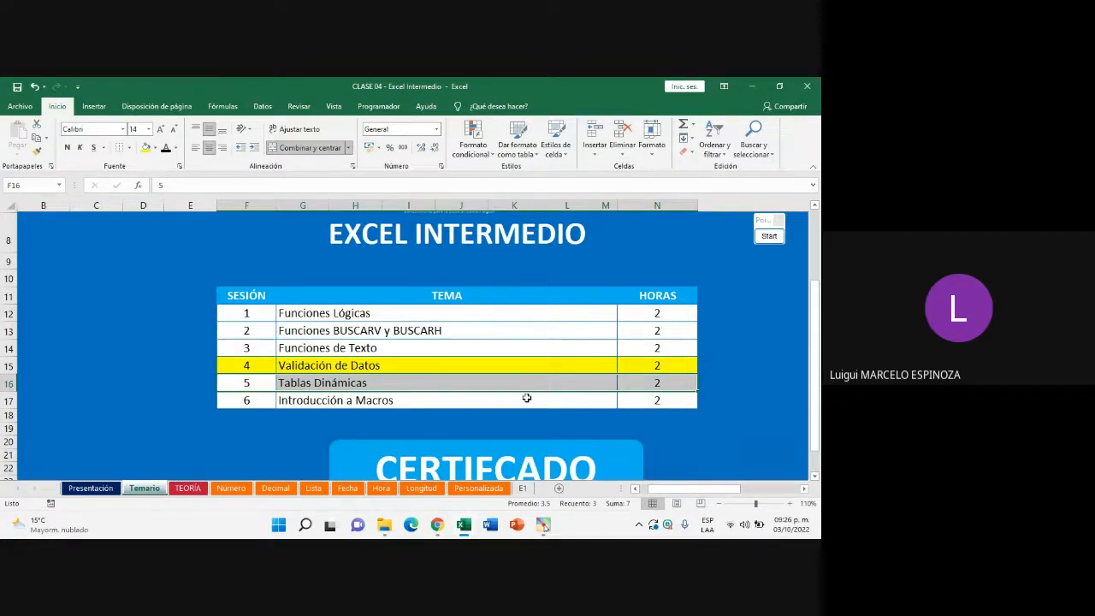
{"action": "left_click_drag", "start_coordinate": [247, 384], "coordinate": [689, 385]}
Highlight the session 6 Introducción a Macros row, then bring Meet forward
{"action": "left_click_drag", "start_coordinate": [245, 399], "coordinate": [683, 391]}
{"action": "left_click_drag", "start_coordinate": [265, 402], "coordinate": [654, 405]}
{"action": "left_click_drag", "start_coordinate": [245, 399], "coordinate": [644, 397]}
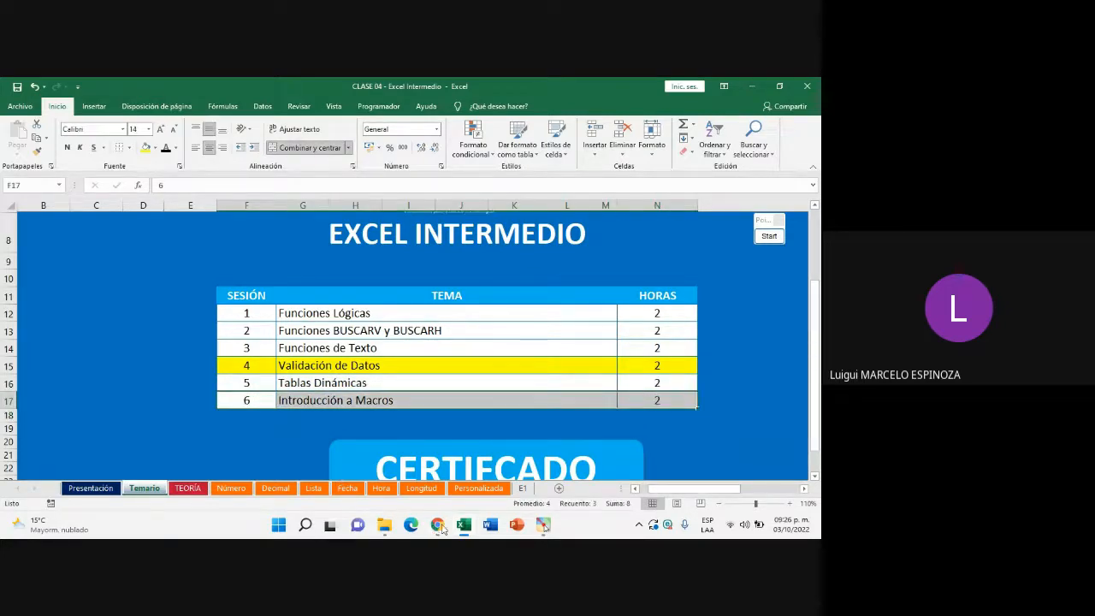
{"action": "mouse_move", "coordinate": [442, 528]}
{"action": "left_click", "coordinate": [505, 462]}
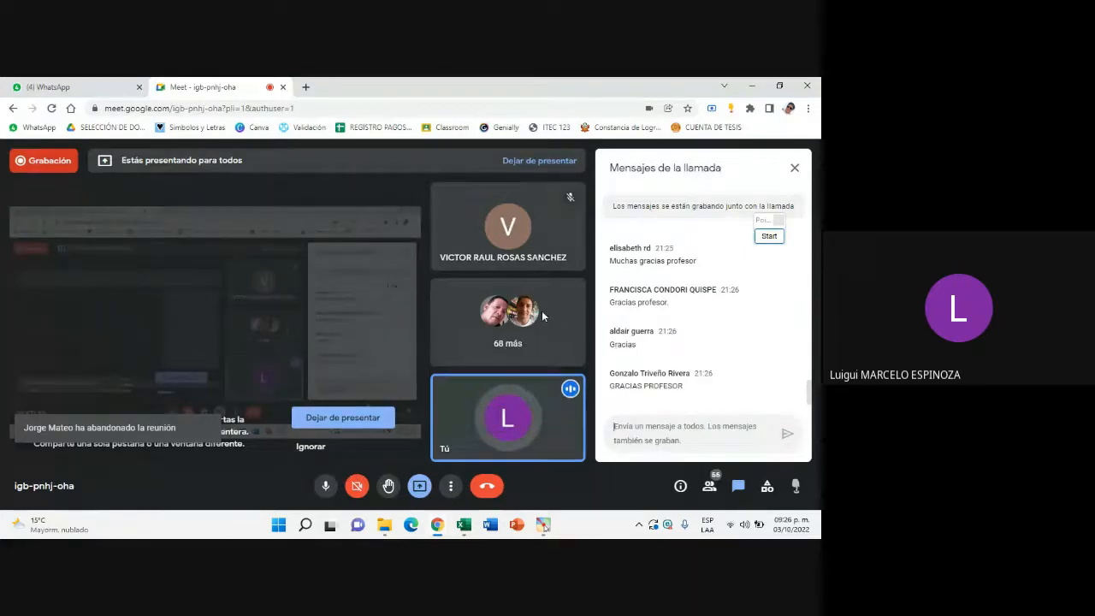
Show the People panel in Meet and scroll through the participant list
{"action": "left_click", "coordinate": [710, 485]}
{"action": "scroll", "coordinate": [670, 391], "scroll_direction": "down", "scroll_amount": 5}
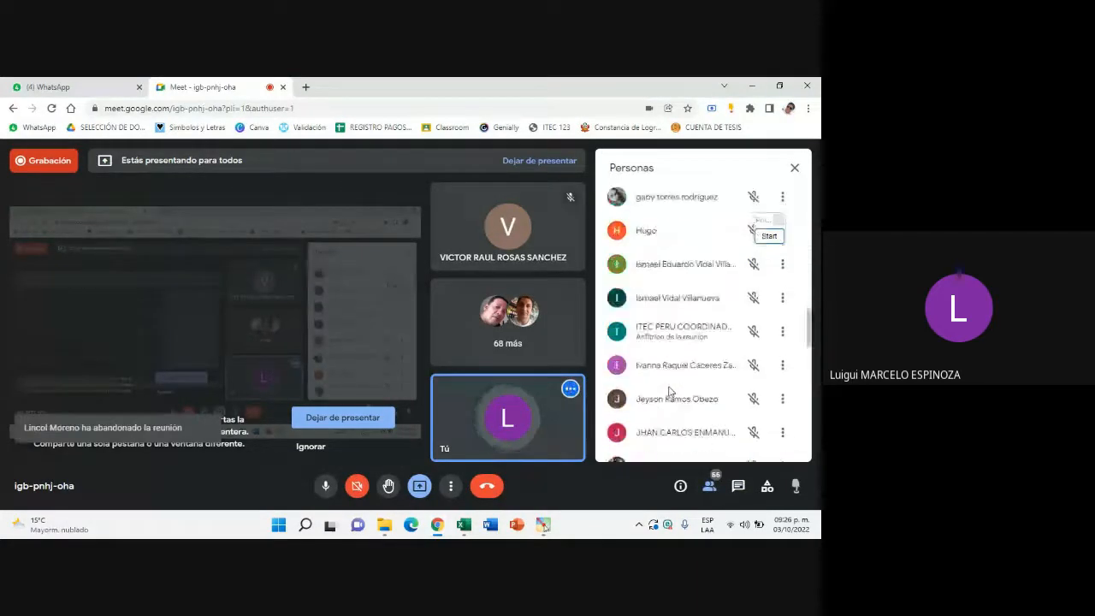
{"action": "scroll", "coordinate": [670, 391], "scroll_direction": "down", "scroll_amount": 5}
{"action": "scroll", "coordinate": [670, 392], "scroll_direction": "up", "scroll_amount": 10}
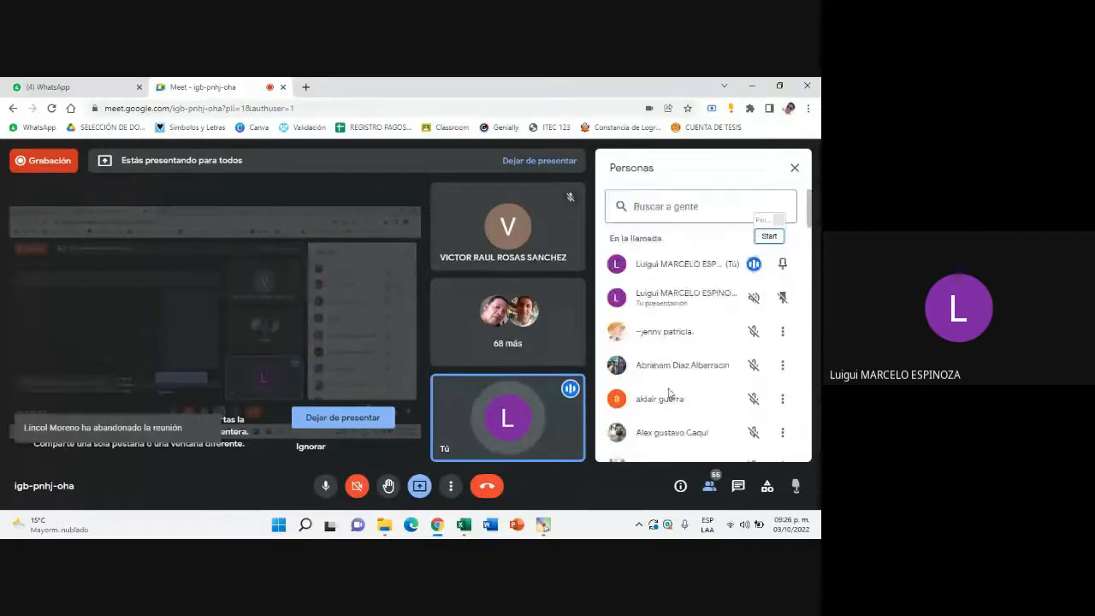
{"action": "scroll", "coordinate": [670, 394], "scroll_direction": "down", "scroll_amount": 10}
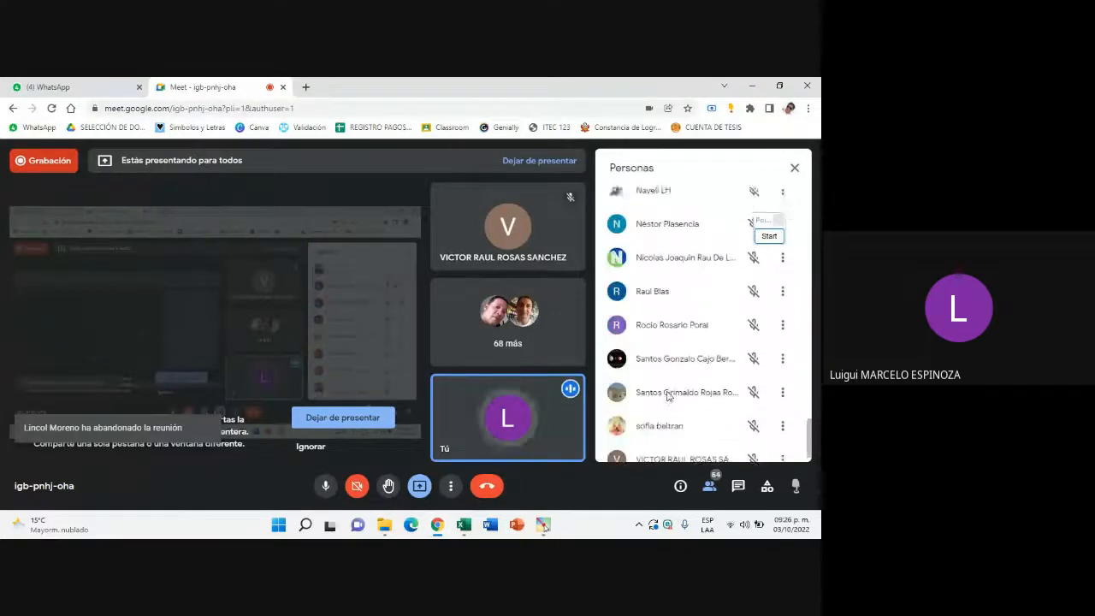